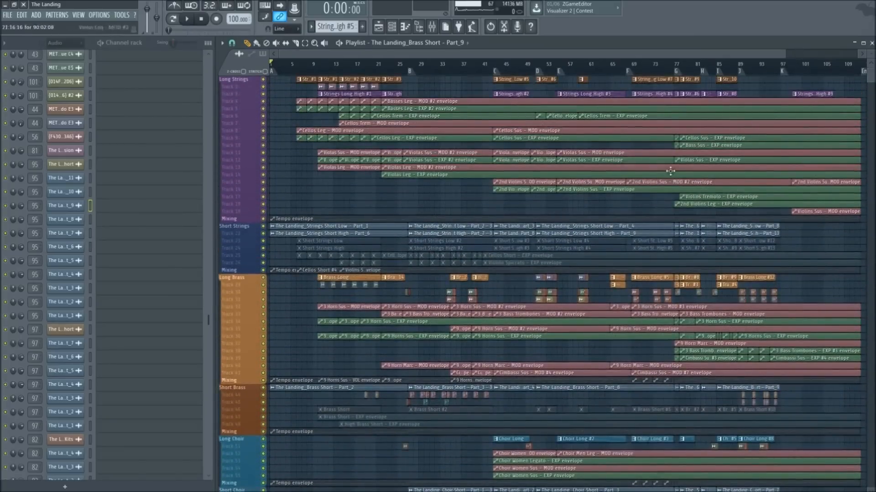
Look through all the playlist's instrument groups, from Long Strings down to Tempo & Mixing, and return to the first tracks
scroll(871, 55, "up", 2)
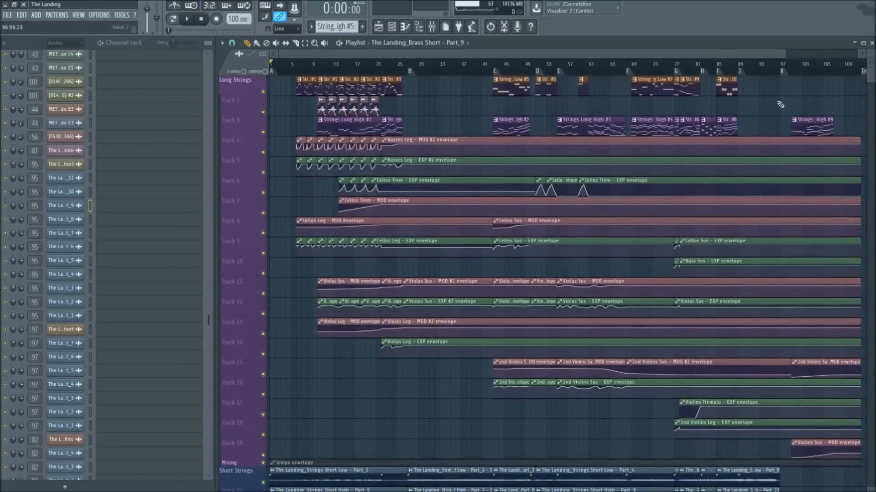
scroll(780, 104, "down", 10)
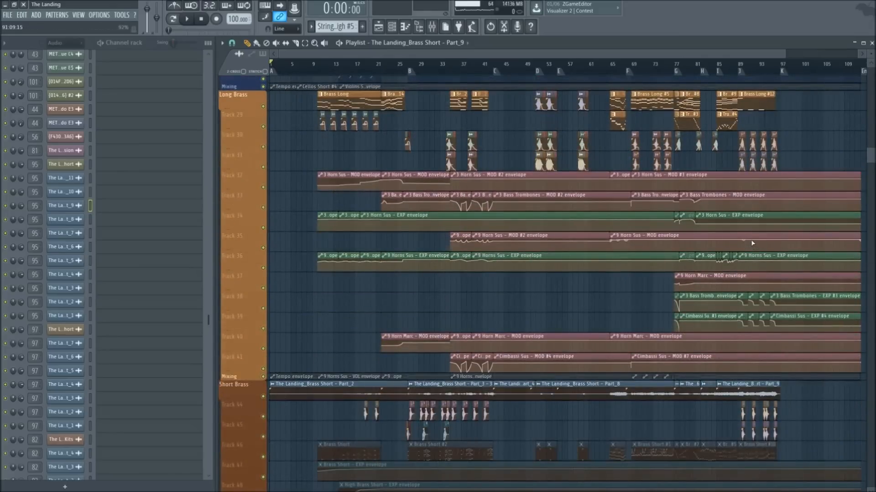
scroll(752, 243, "down", 15)
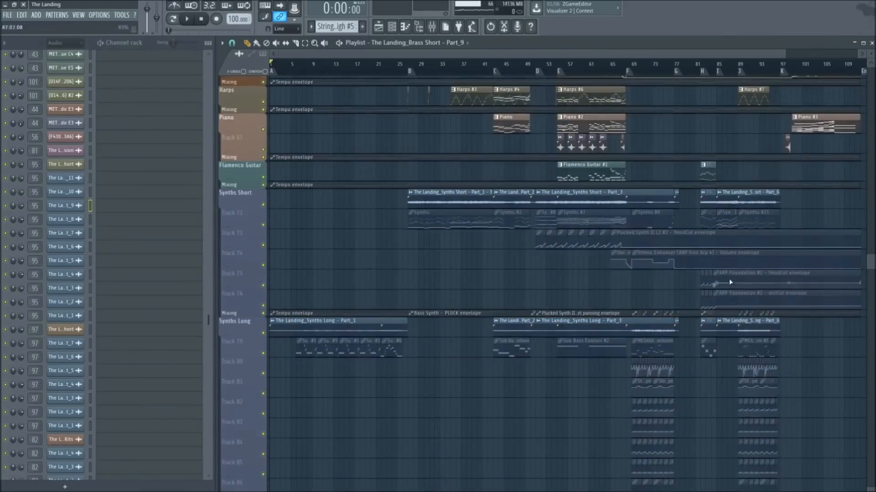
scroll(728, 278, "down", 15)
scroll(673, 288, "down", 15)
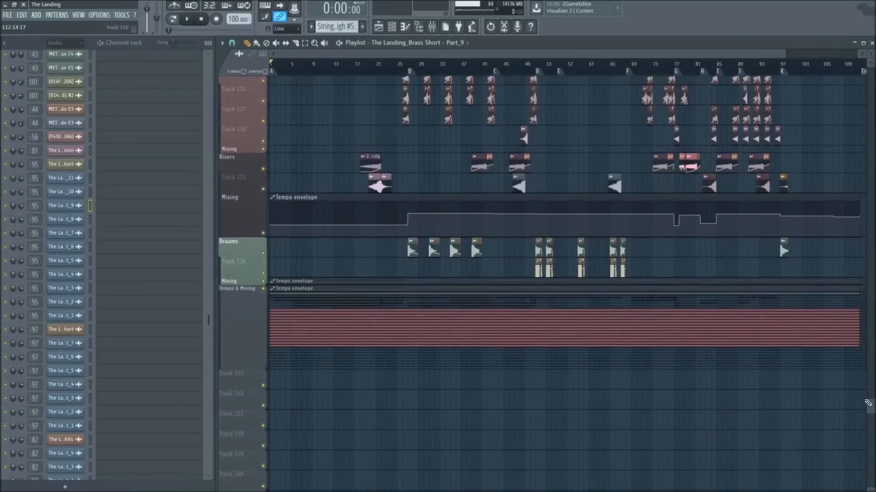
left_click_drag(868, 403, 831, 70)
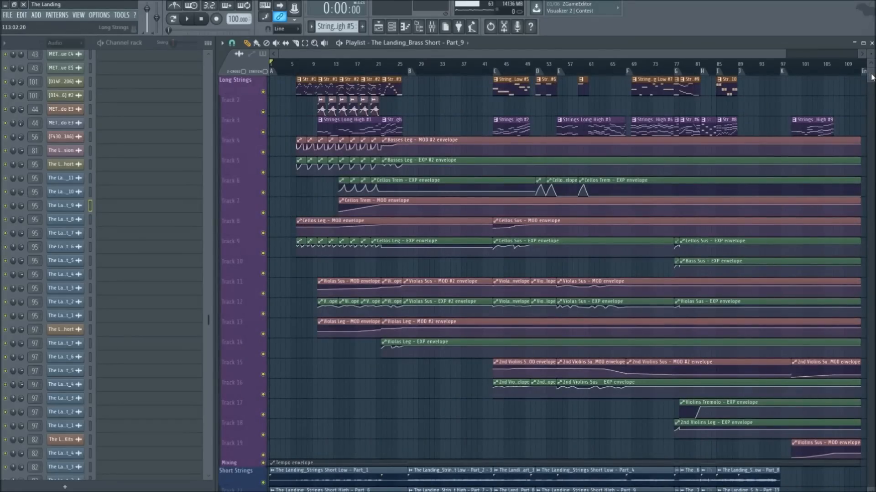
left_click_drag(871, 77, 830, 53)
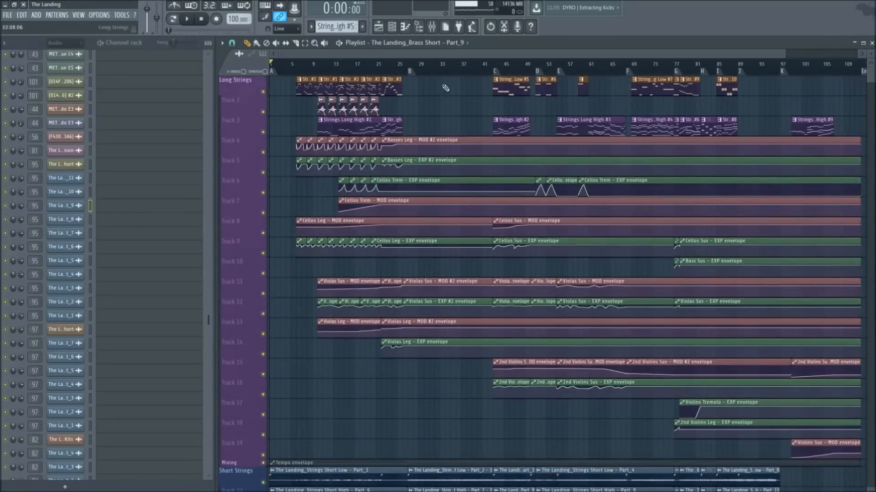
scroll(429, 235, "down", 20)
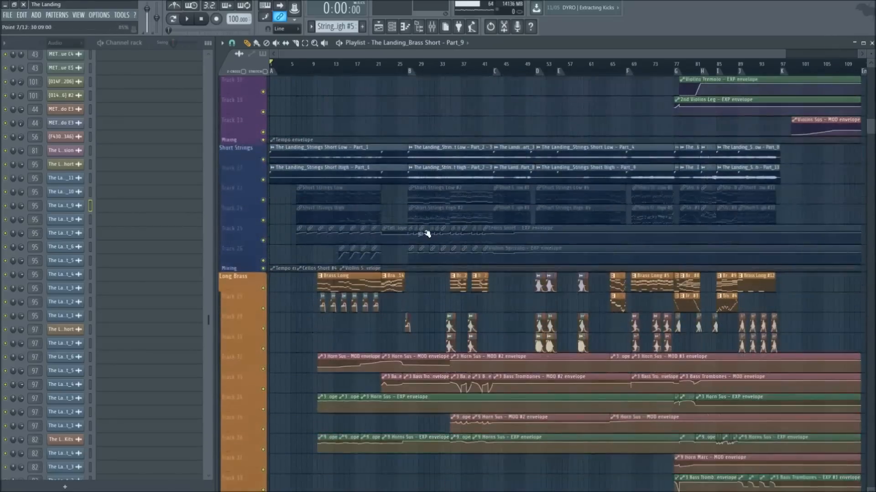
scroll(429, 235, "down", 15)
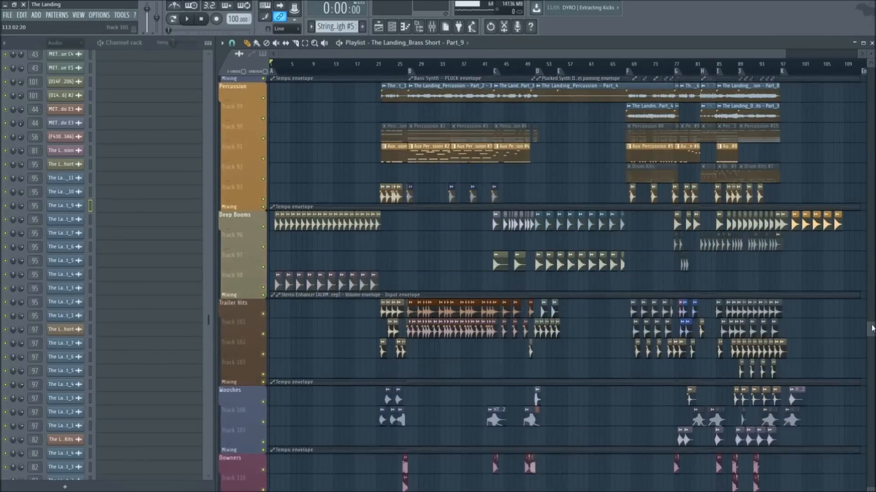
left_click_drag(871, 329, 832, 66)
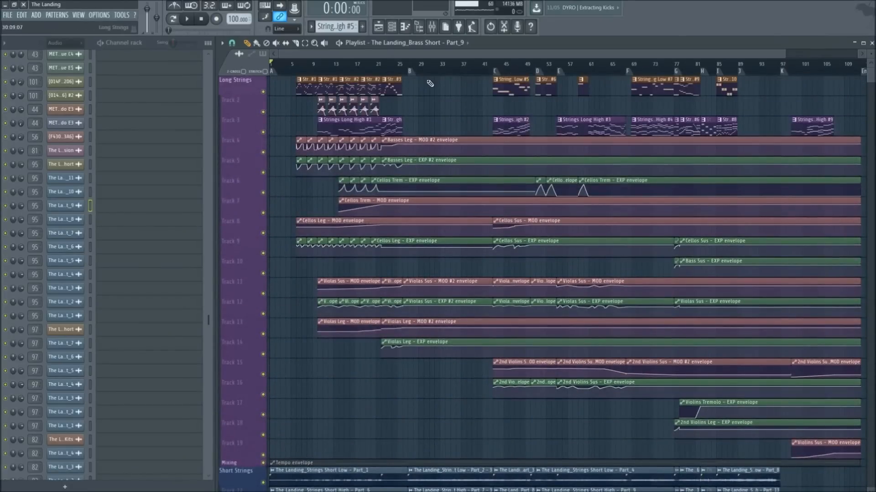
Examine the arrangement's string, brass, choir, synth, percussion and effects groups in a closer timeline view, ending back at Long Strings
scroll(432, 56, "down", 1)
scroll(420, 74, "up", 1)
scroll(421, 74, "up", 1)
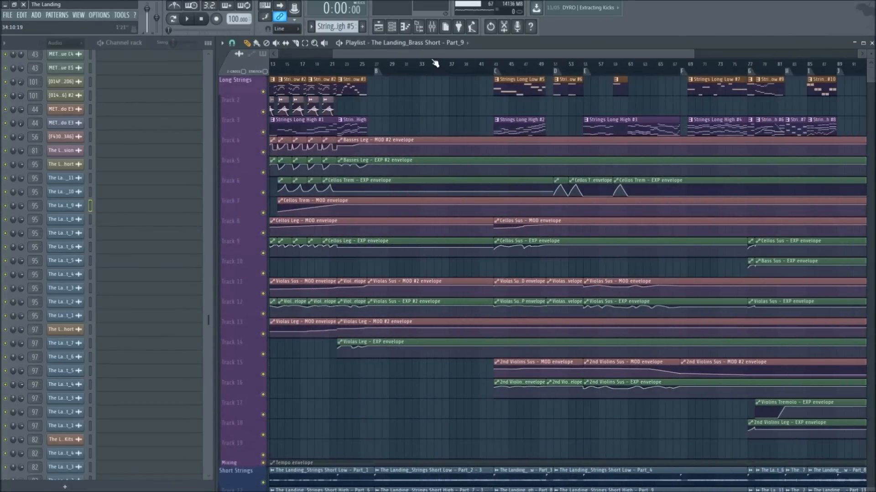
left_click_drag(433, 54, 349, 55)
scroll(346, 55, "down", 1)
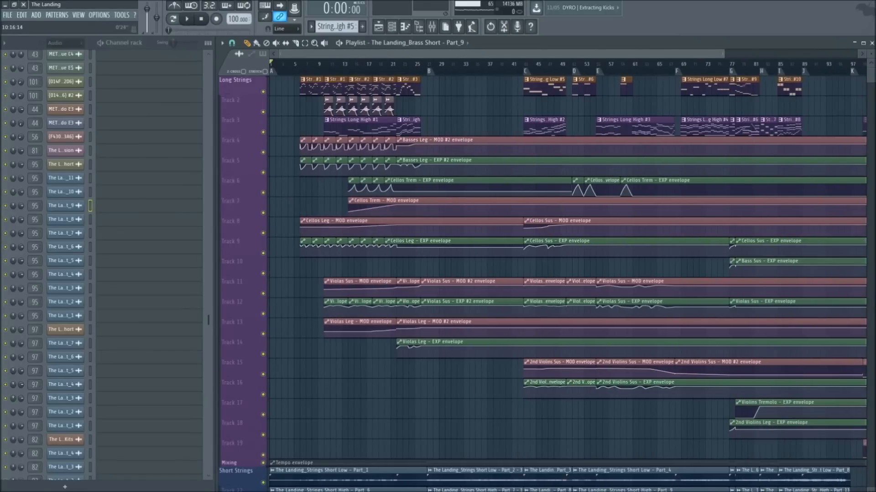
scroll(445, 165, "down", 4)
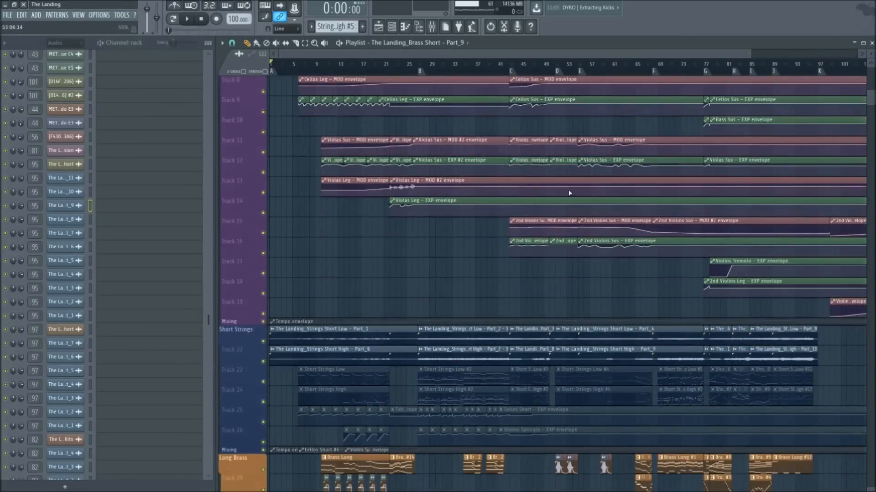
scroll(525, 228, "down", 10)
scroll(503, 220, "up", 2)
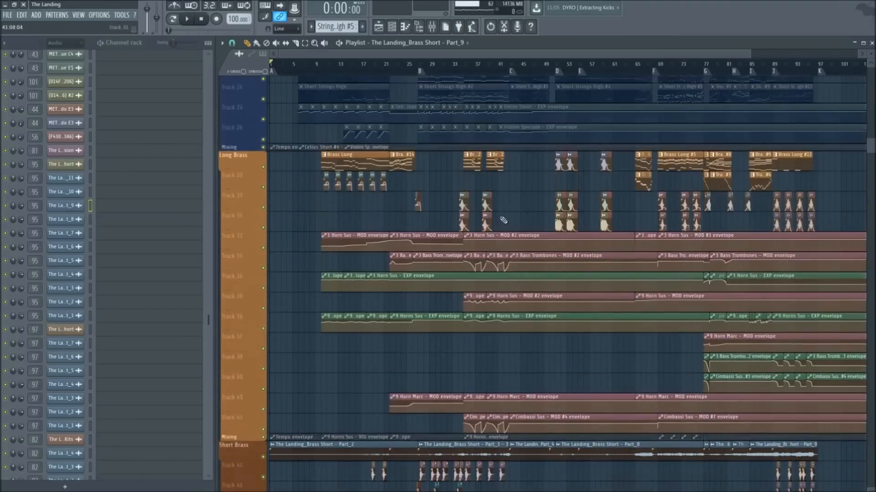
scroll(498, 220, "down", 7)
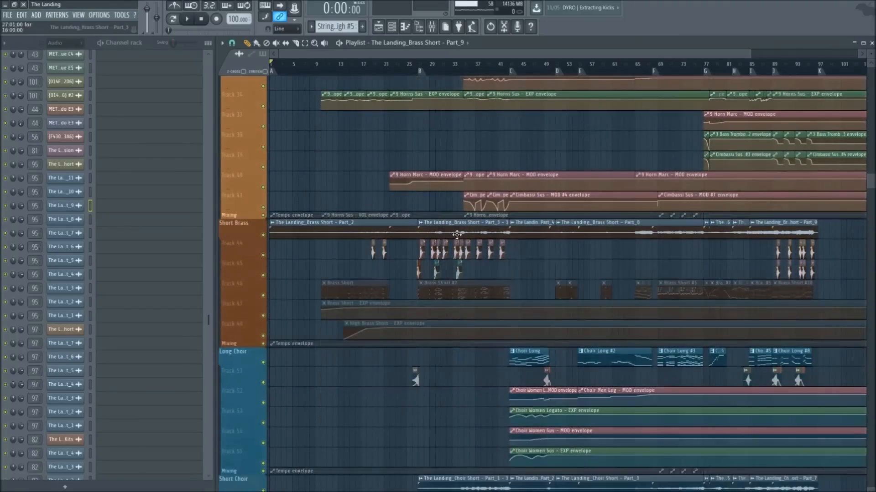
scroll(454, 259, "down", 1)
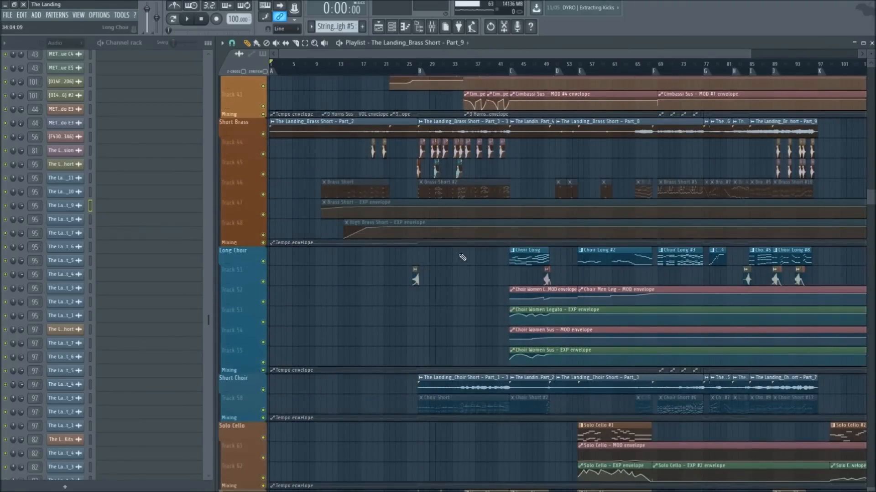
scroll(462, 257, "down", 9)
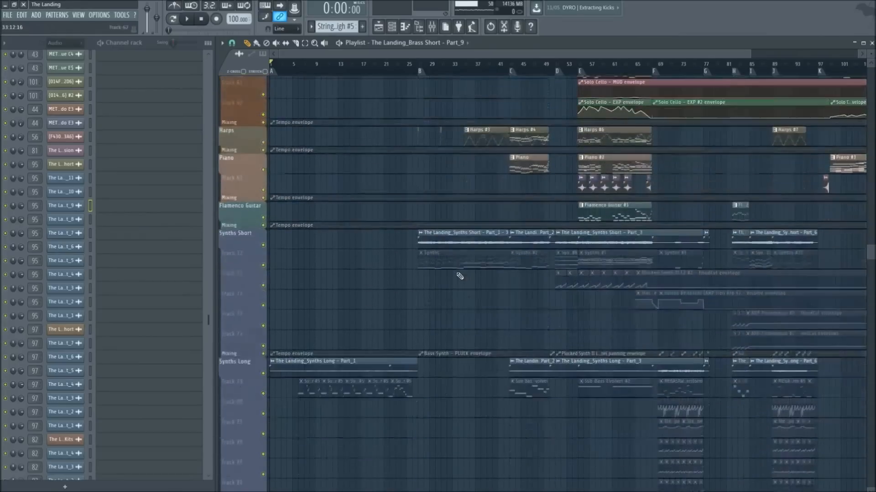
scroll(460, 277, "down", 12)
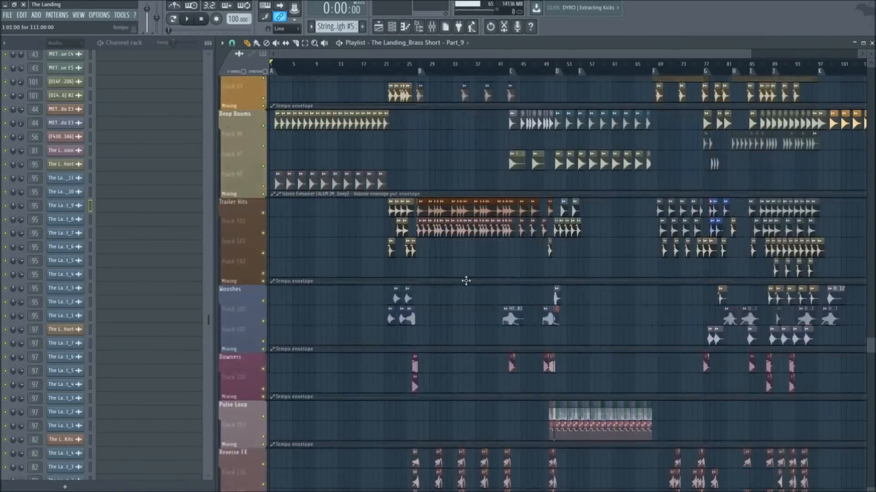
scroll(465, 281, "down", 4)
scroll(624, 303, "up", 8)
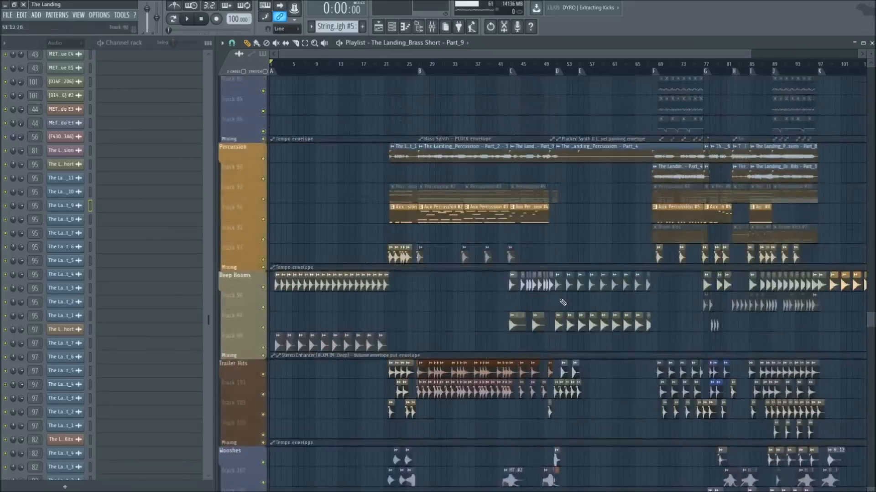
scroll(562, 303, "up", 10)
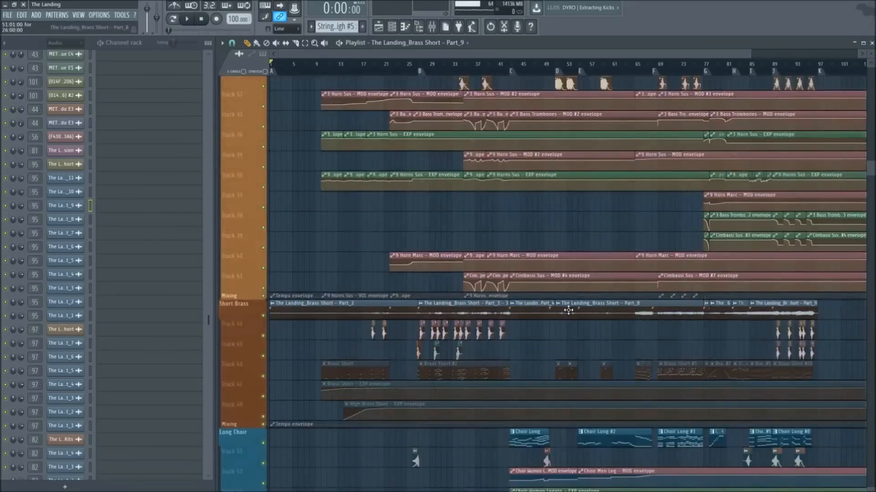
scroll(568, 310, "up", 10)
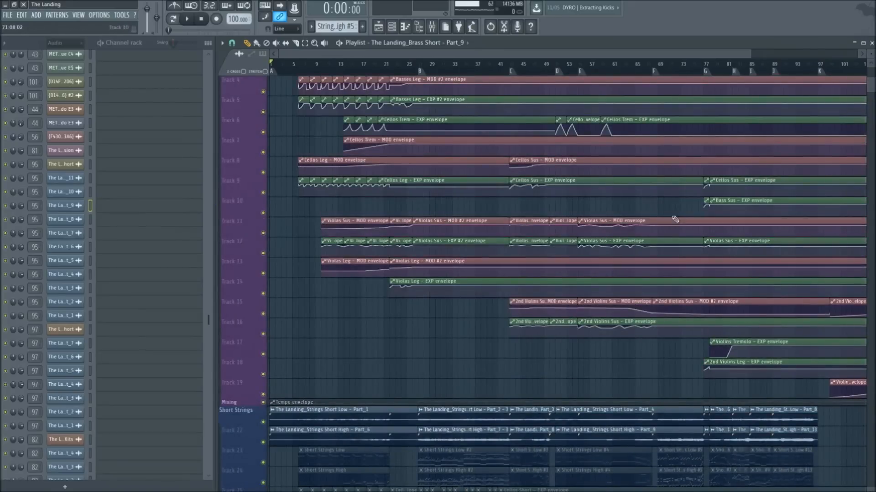
scroll(675, 220, "up", 3)
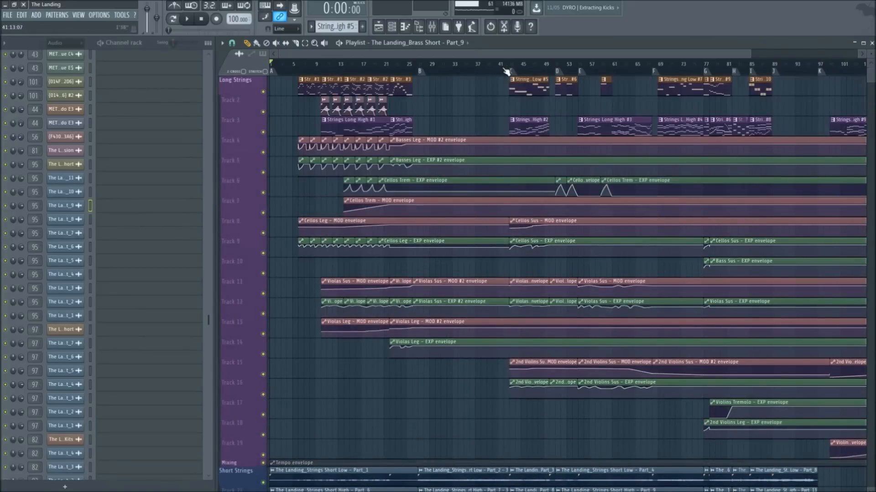
Play the arrangement from about bar 34 into the Harps #3 clip, and stop the playback
scroll(503, 75, "up", 5)
scroll(504, 74, "down", 6)
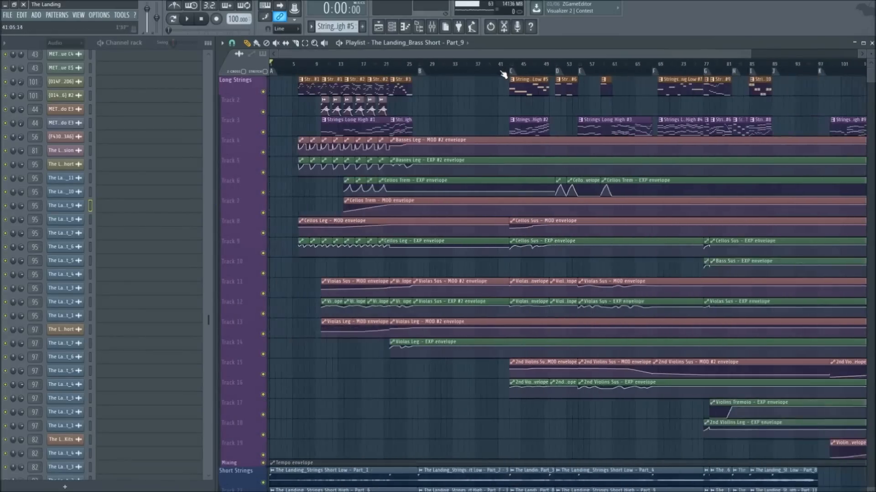
scroll(561, 223, "down", 1)
scroll(561, 222, "down", 20)
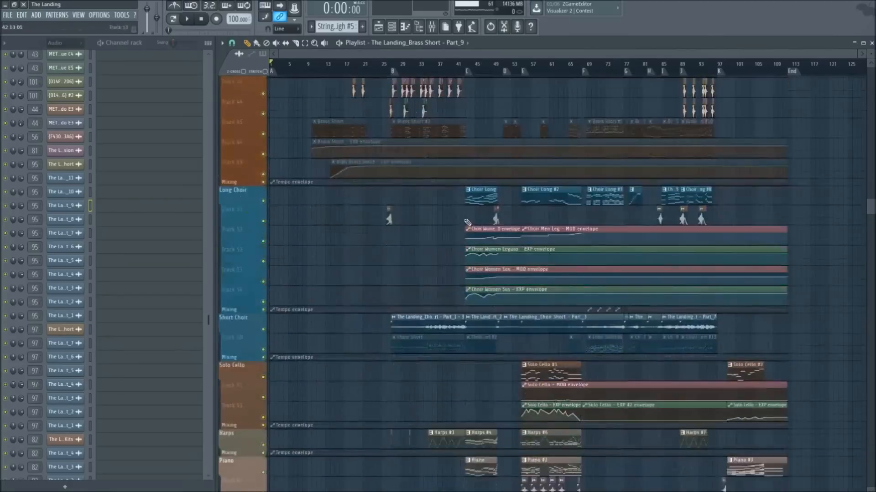
scroll(471, 217, "down", 6)
scroll(531, 67, "up", 3)
scroll(400, 122, "up", 12)
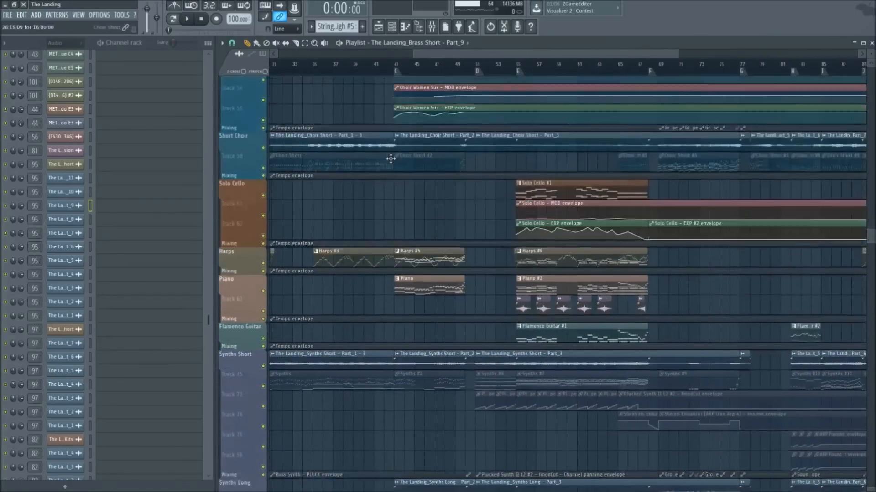
scroll(361, 81, "down", 3)
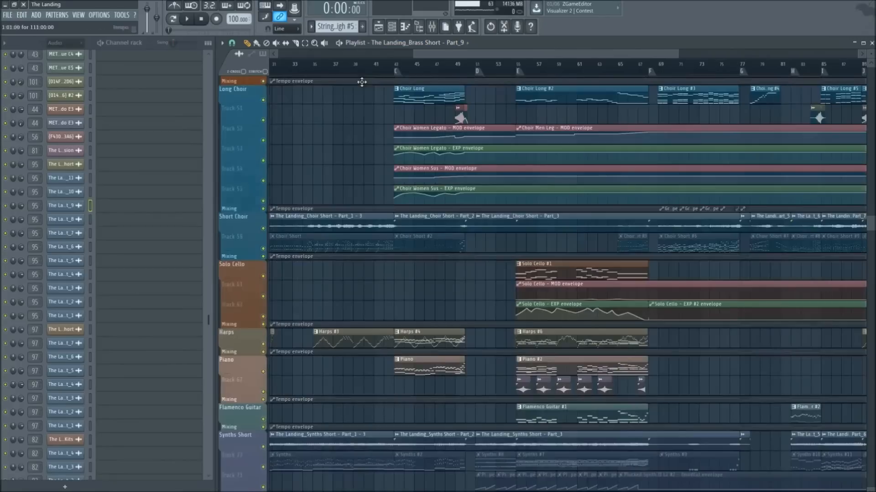
left_click(308, 69)
key("space")
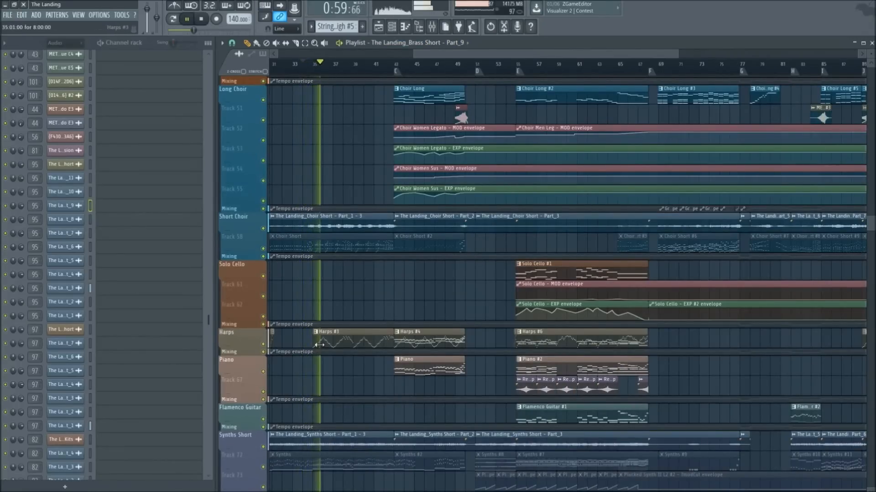
key("space")
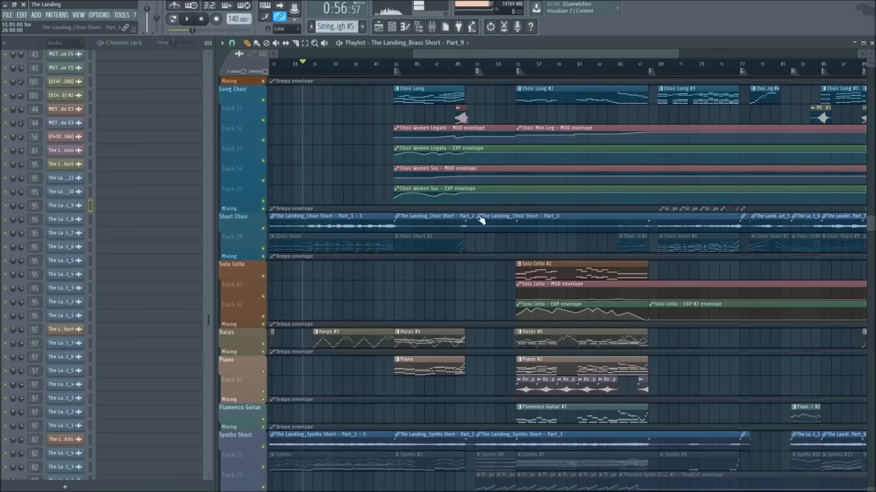
Play the arrangement from about bar 67 into section F while viewing the synth, choir and brass tracks, and stop
left_click_drag(557, 52, 703, 51)
scroll(546, 249, "down", 5)
scroll(545, 249, "down", 4)
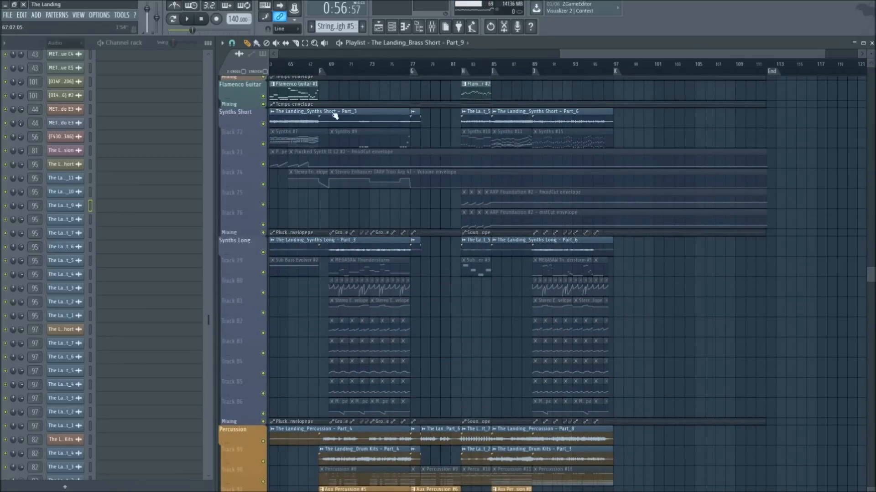
key("space")
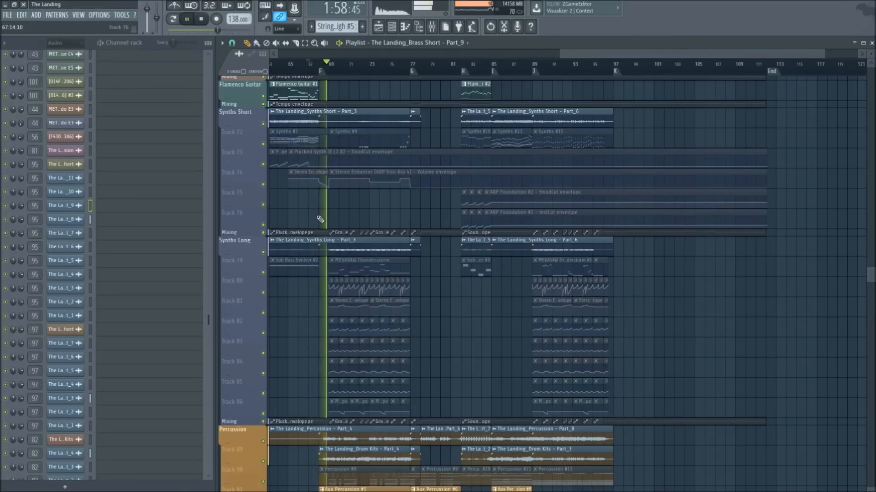
scroll(333, 225, "up", 10)
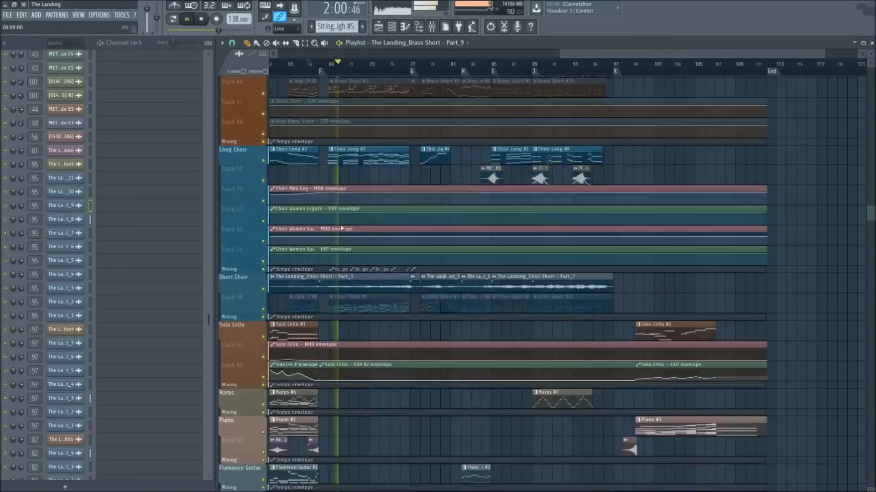
scroll(345, 228, "up", 8)
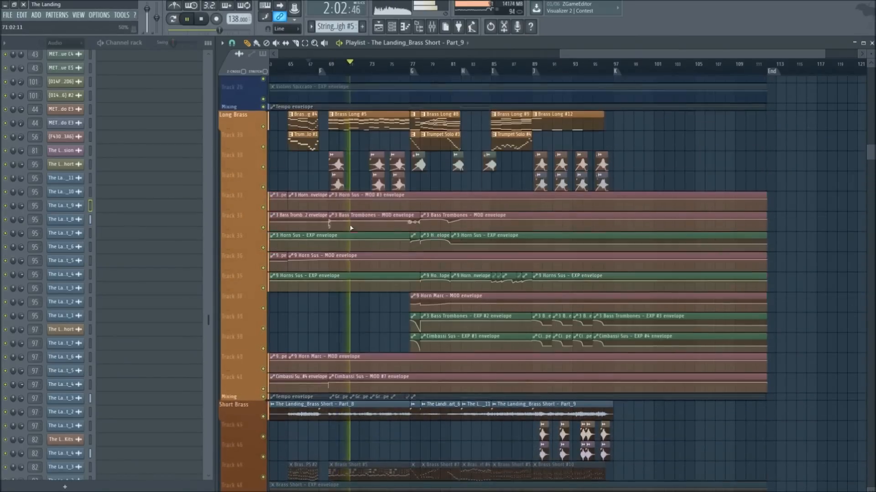
scroll(349, 225, "up", 5)
key("space")
Examine the full song's tracks from Short Strings down through Trailer Hits and Risers to Braams and Tempo & Mixing
scroll(351, 227, "down", 11)
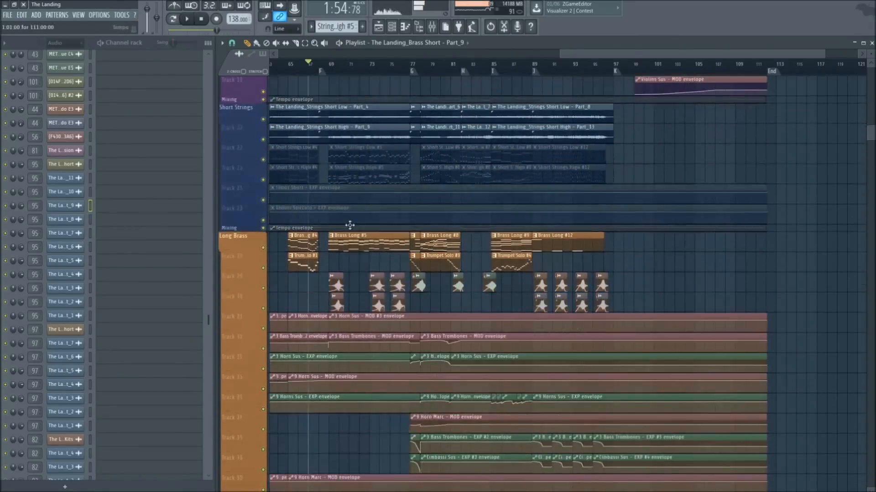
scroll(570, 73, "down", 4)
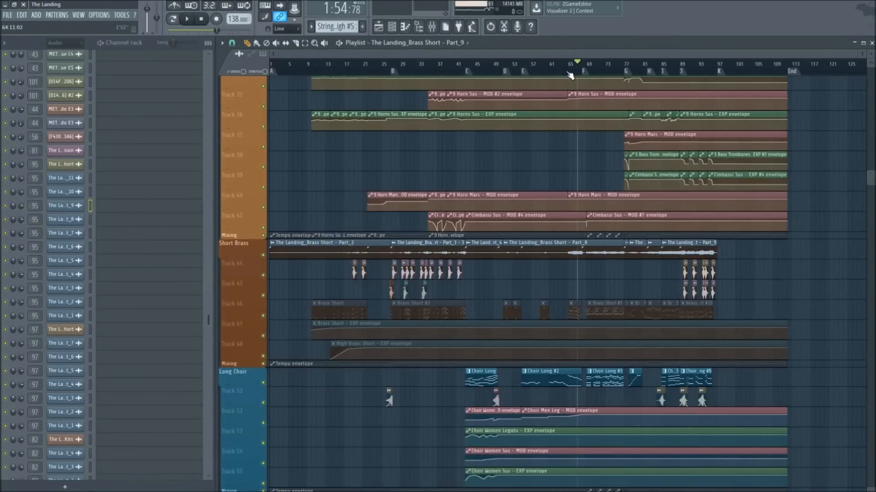
scroll(391, 206, "down", 20)
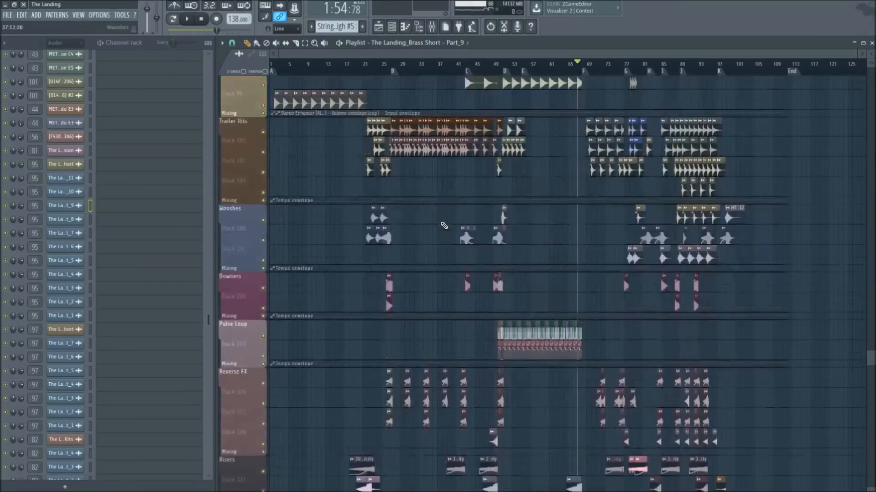
scroll(444, 225, "down", 8)
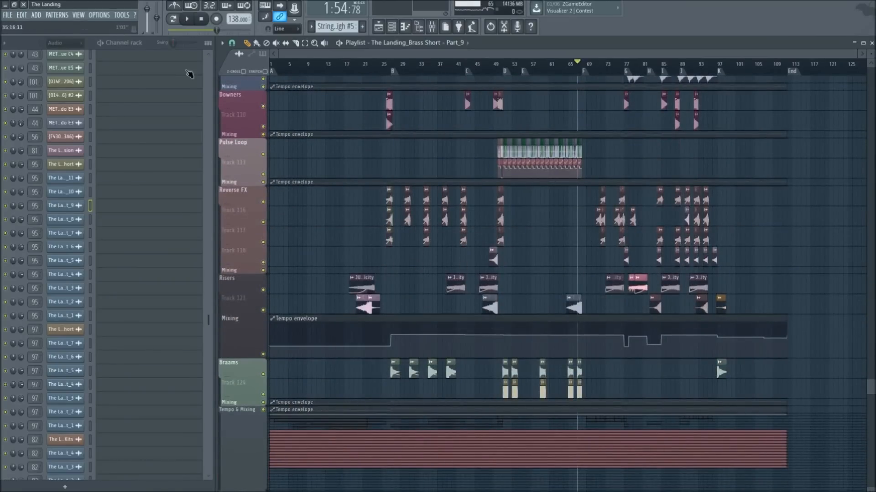
Reset the song position to the start and examine all track groups from Long Strings down to Tempo & Mixing
key("space")
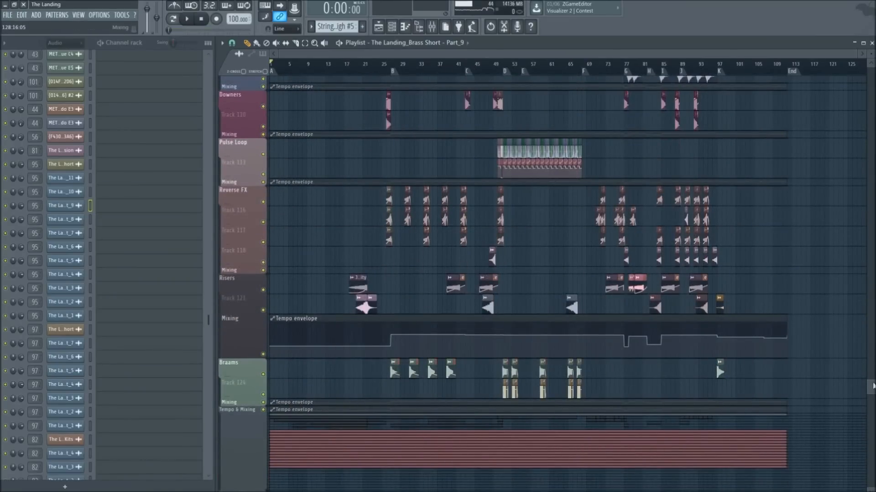
left_click_drag(872, 386, 822, 45)
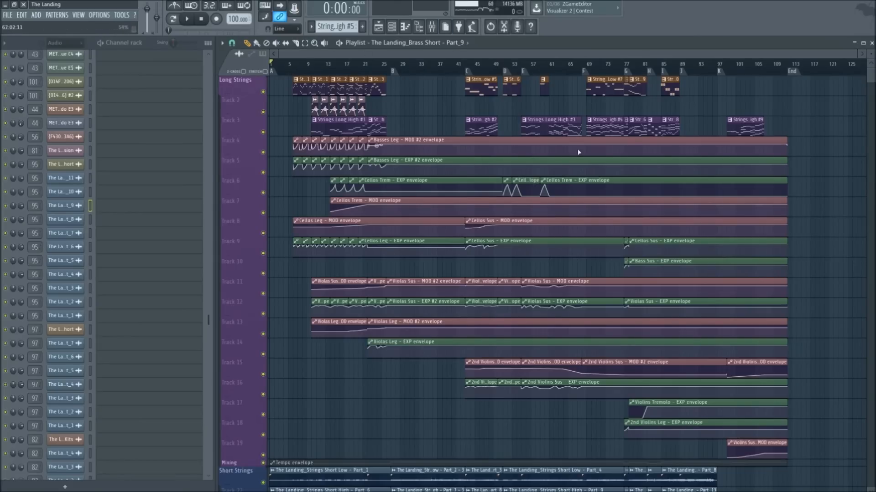
scroll(579, 150, "down", 12)
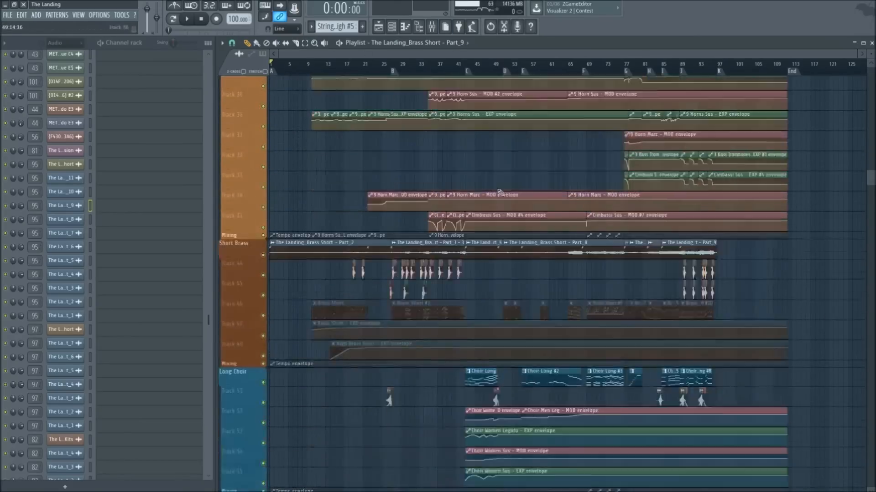
scroll(497, 190, "down", 10)
scroll(447, 223, "down", 10)
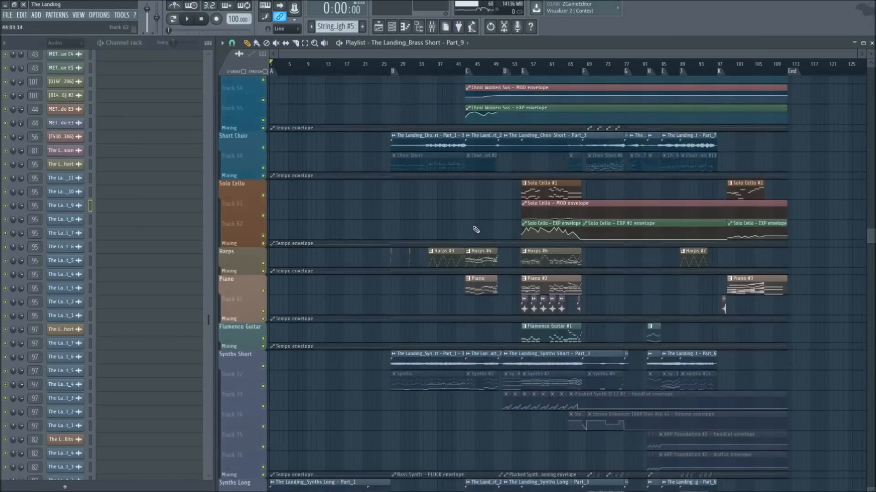
scroll(455, 232, "down", 20)
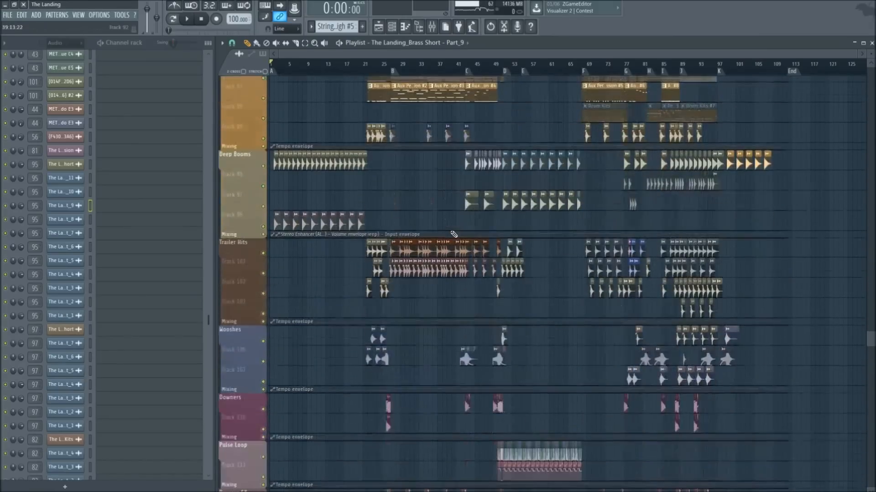
scroll(638, 296, "down", 7)
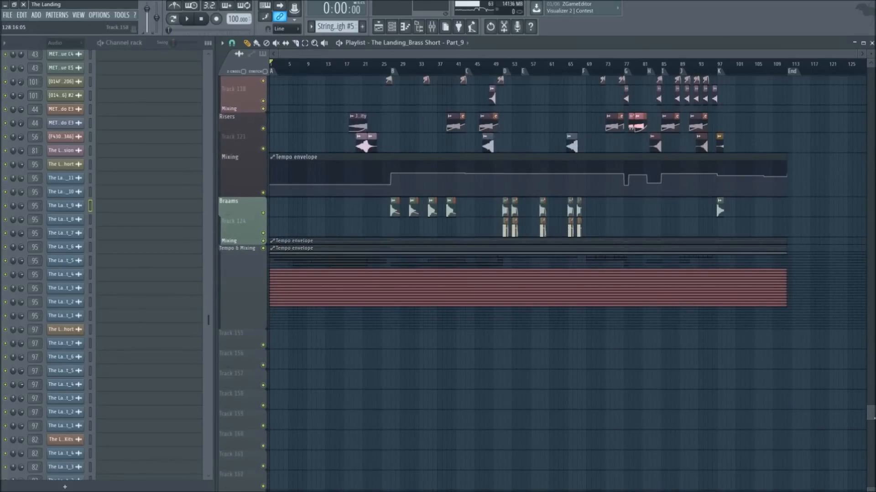
scroll(849, 233, "up", 20)
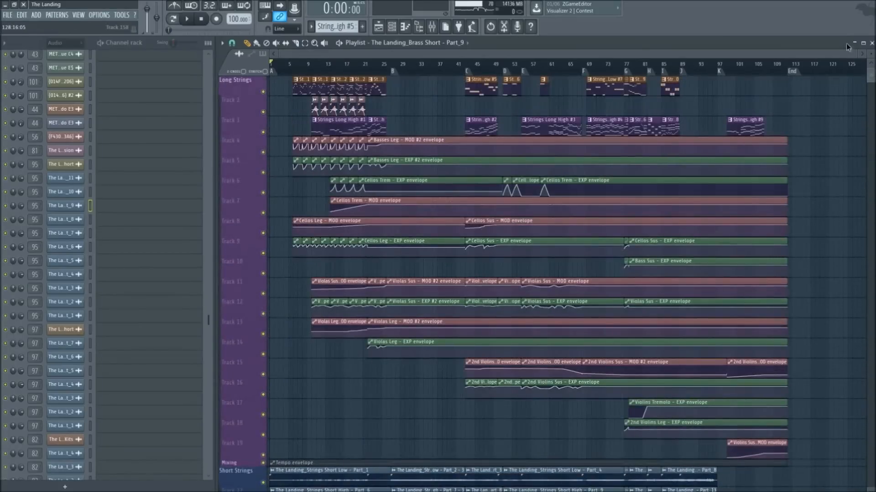
Examine the Long Strings section near marker B and the groups from Short Strings down to Risers, ending back at Long Strings
scroll(391, 75, "up", 4)
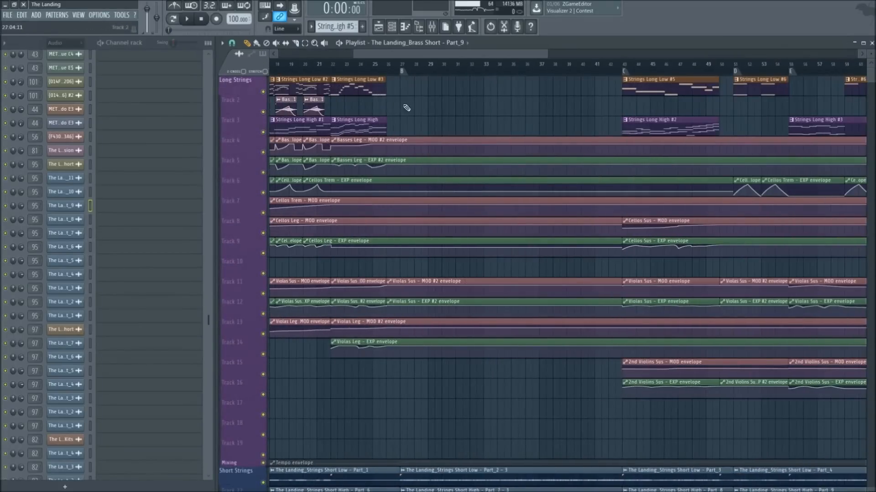
scroll(444, 73, "down", 4)
scroll(348, 174, "down", 15)
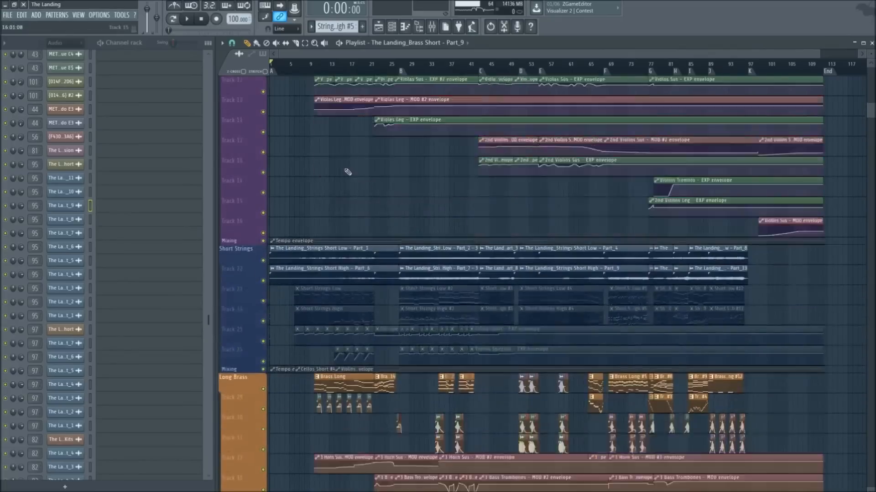
scroll(348, 175, "down", 15)
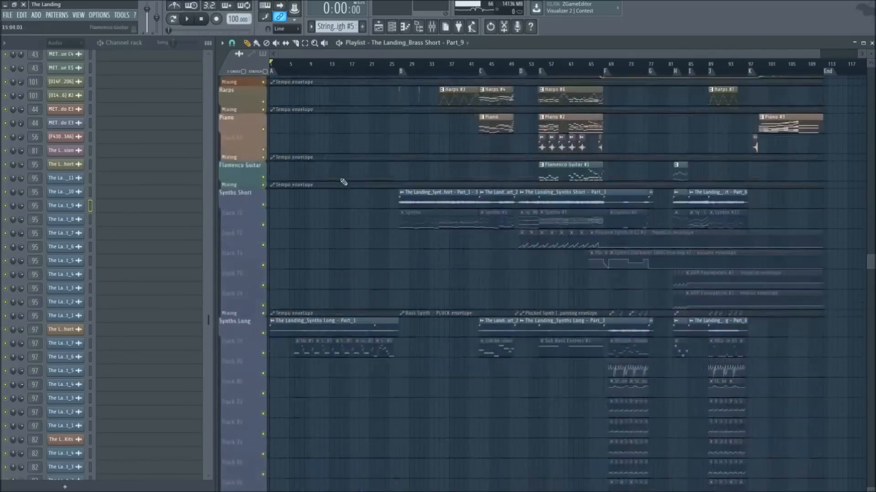
scroll(344, 203, "down", 15)
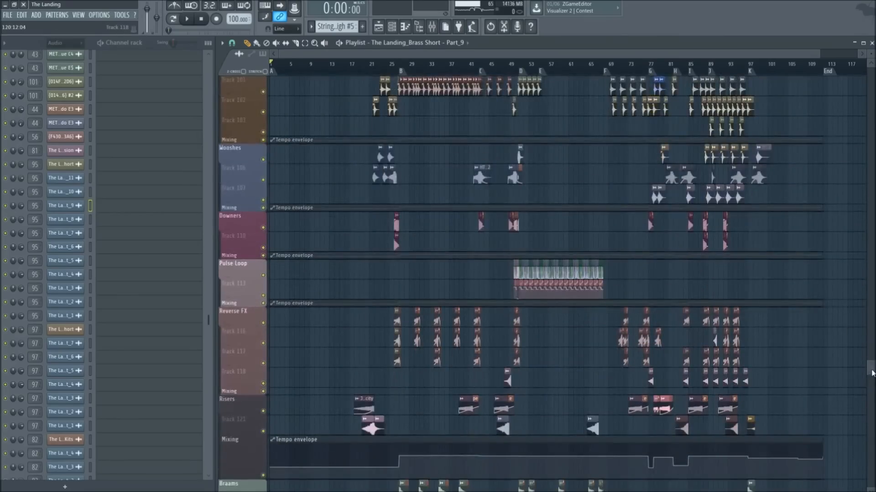
left_click_drag(871, 373, 806, 75)
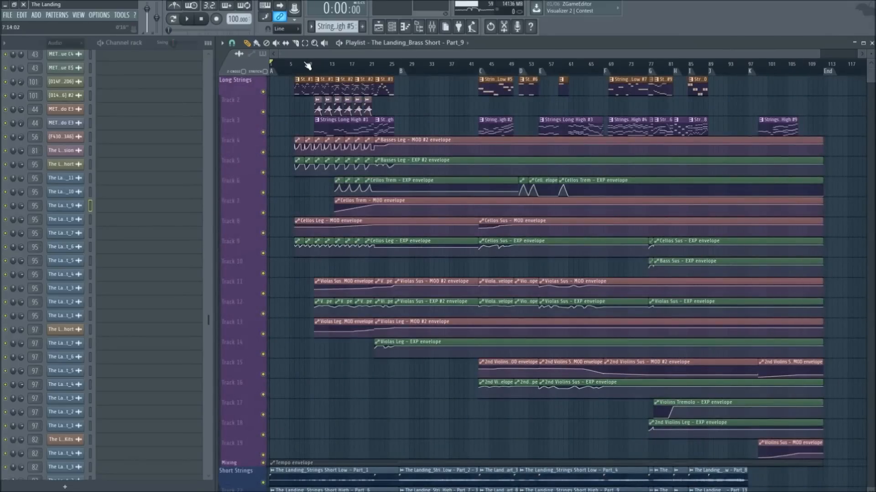
Place the playhead halfway through bar 5, just before the first Strings Long Low #1 clip
scroll(308, 66, "up", 5)
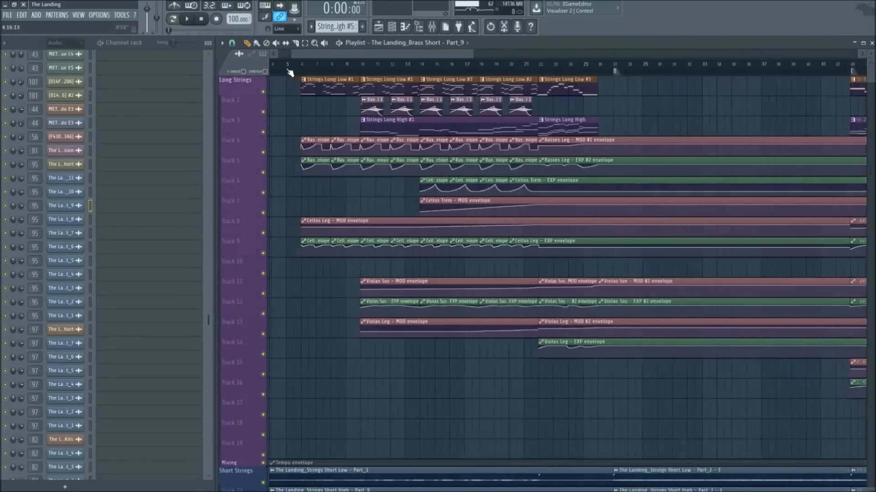
scroll(290, 72, "up", 3)
scroll(318, 70, "down", 1)
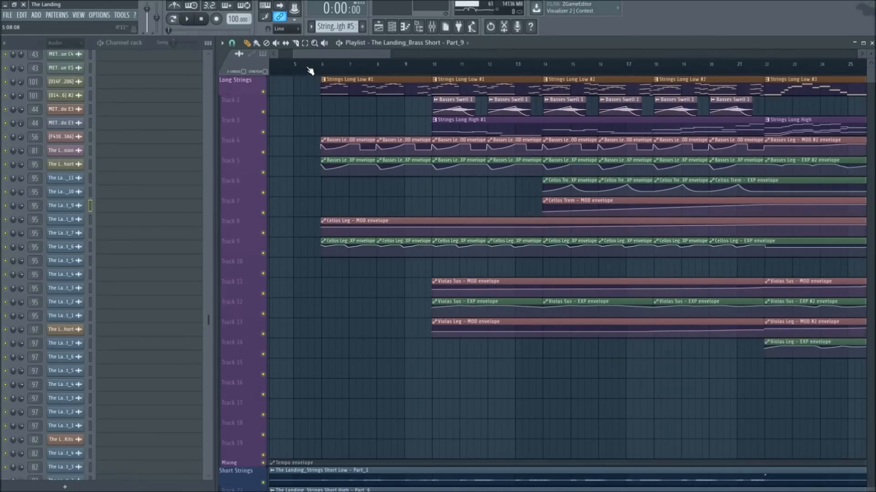
left_click(309, 69)
scroll(320, 72, "up", 2)
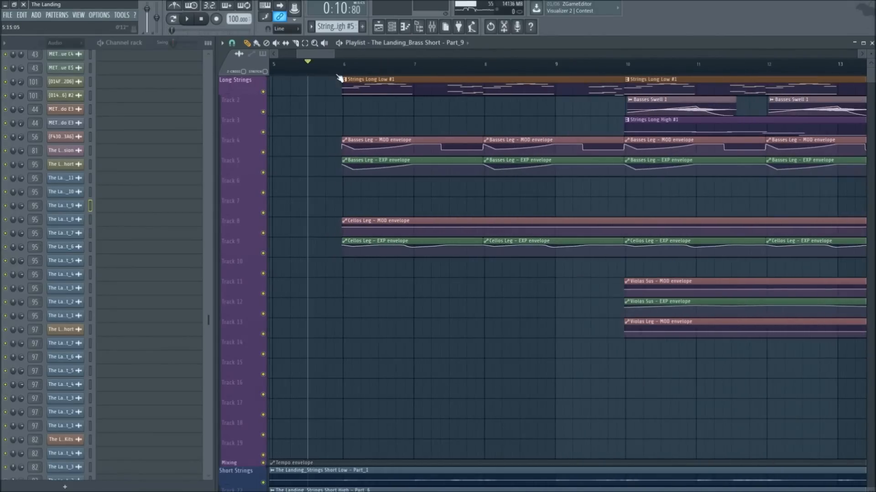
Open the first Strings Long Low #1 clip in the piano roll, fit that window below the upper Long Strings tracks, and close it
double_click(363, 86)
double_click(337, 45)
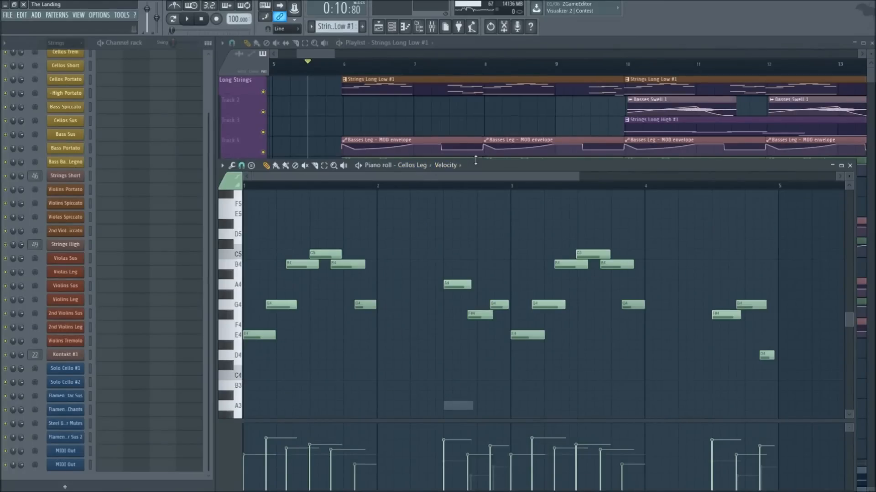
left_click_drag(475, 160, 476, 201)
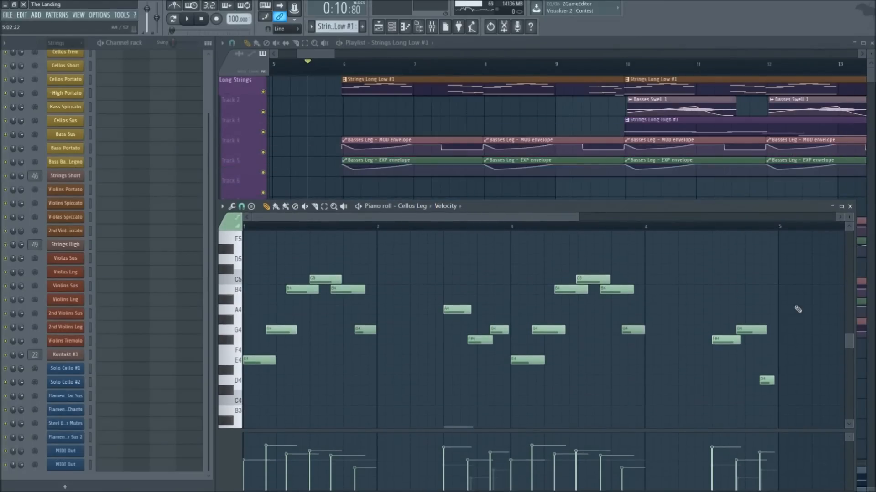
left_click_drag(858, 290, 874, 289)
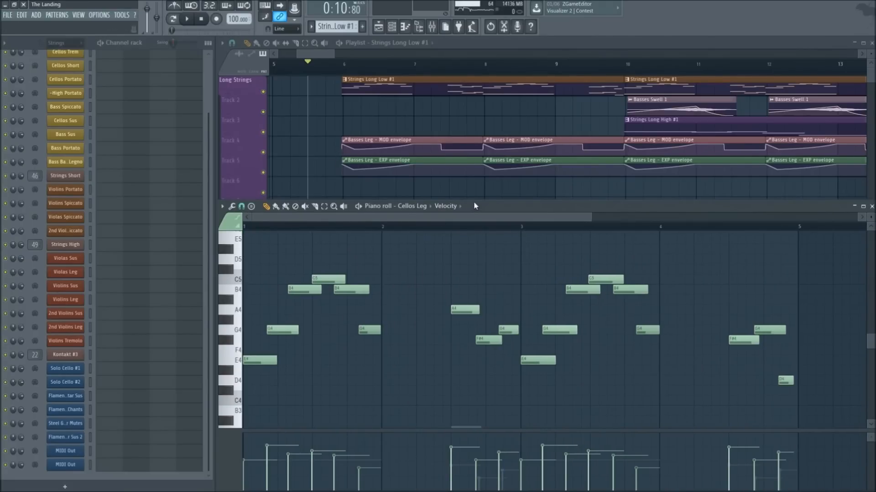
left_click_drag(474, 201, 475, 236)
key("F7")
Try a shorter playlist track height on Short Strings and Long Brass, and enlarge the tracks again to show clip contents
scroll(308, 196, "down", 5)
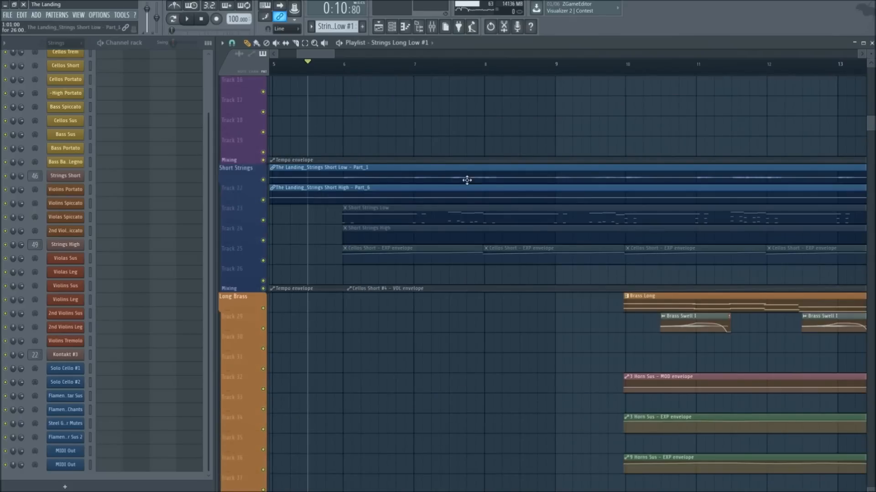
left_click_drag(869, 56, 869, 54)
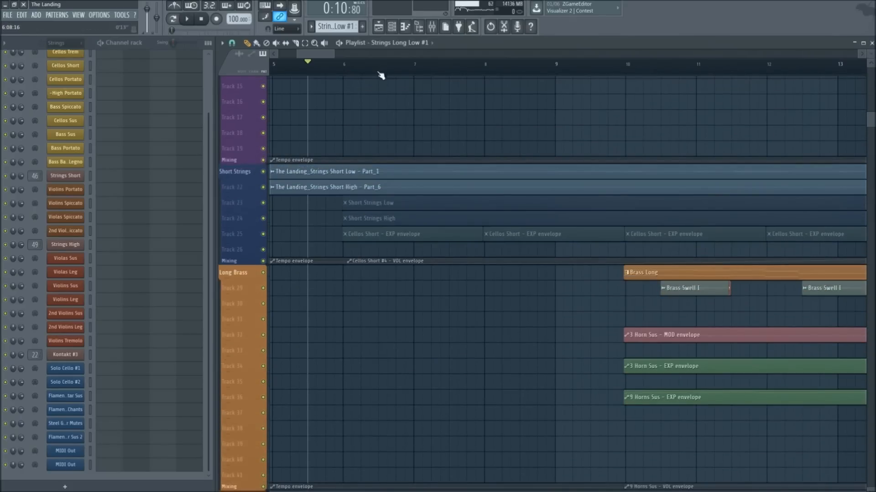
scroll(381, 76, "down", 6)
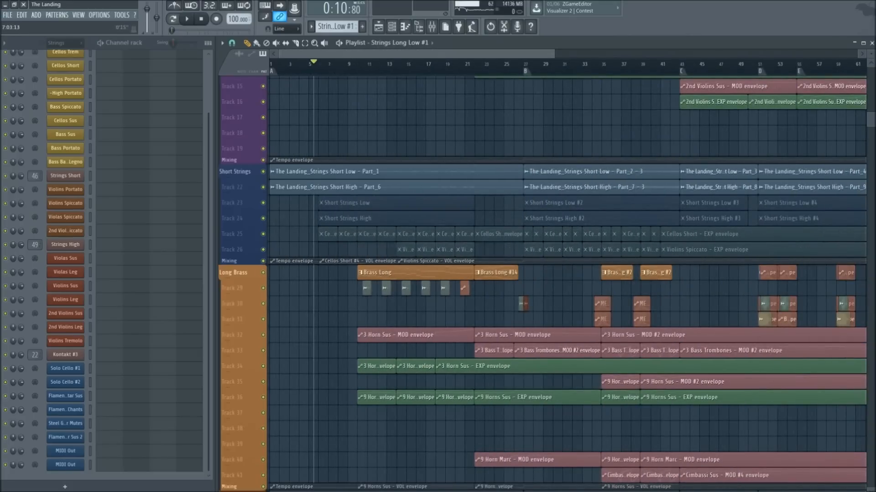
scroll(334, 68, "down", 4)
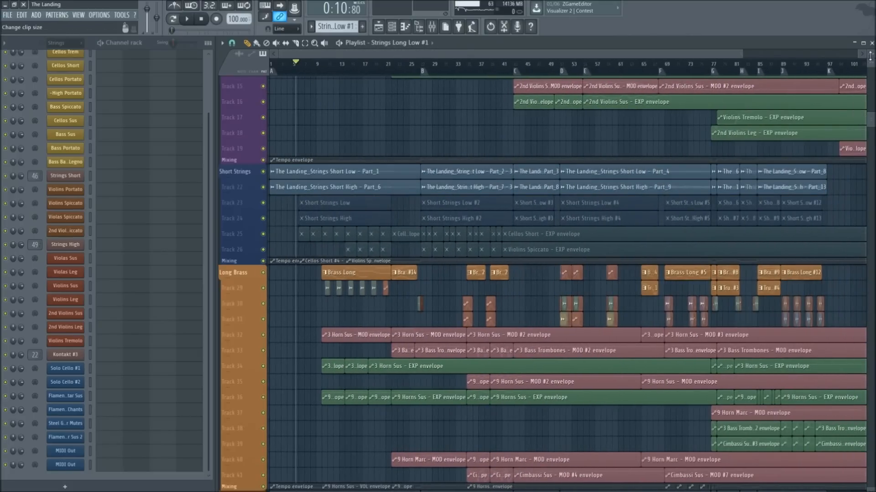
left_click_drag(870, 56, 871, 60)
Examine the full song's arrangement in the taller tracks, from Long Strings through brass, choir, synths and percussion to Braams
scroll(371, 191, "up", 6)
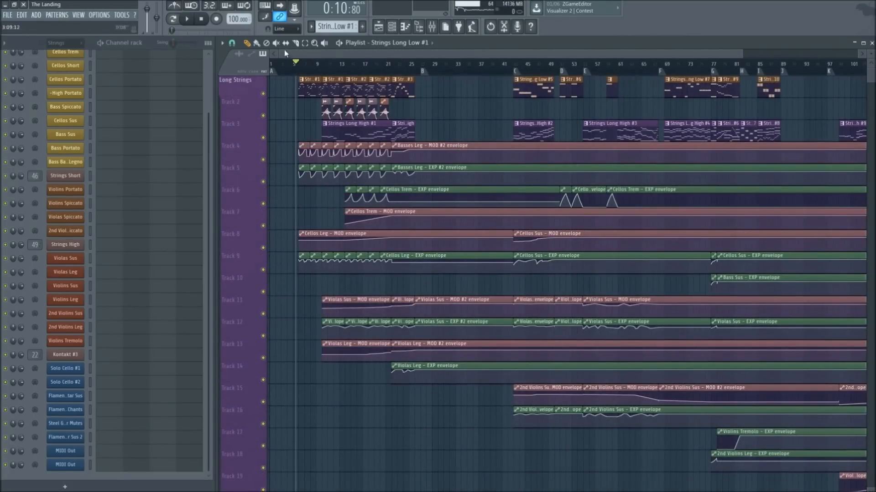
scroll(302, 74, "down", 2)
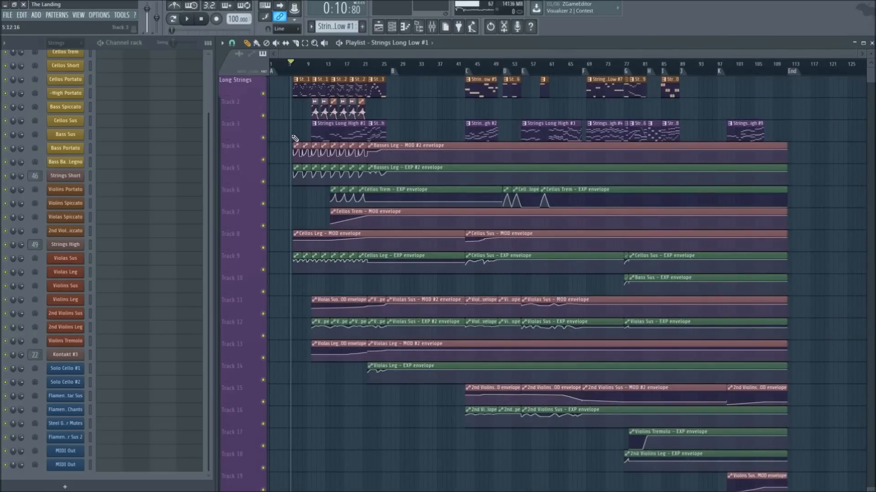
scroll(301, 146, "down", 12)
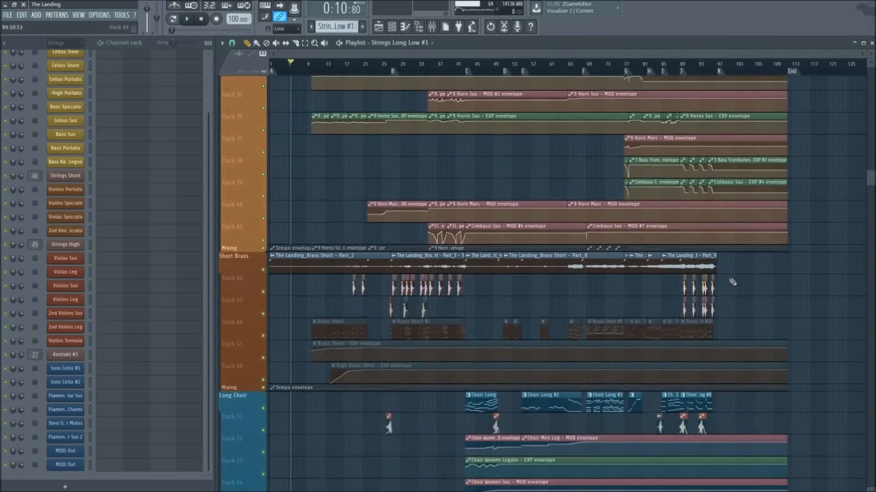
scroll(379, 237, "down", 14)
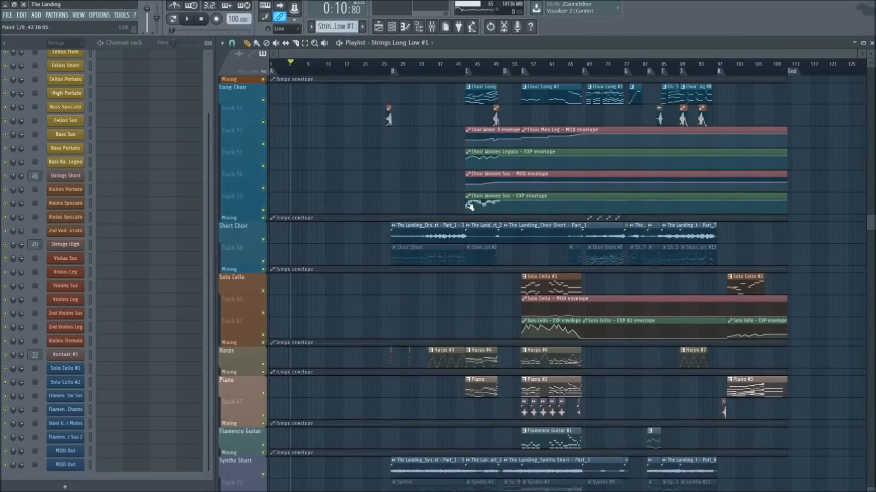
scroll(506, 236, "down", 15)
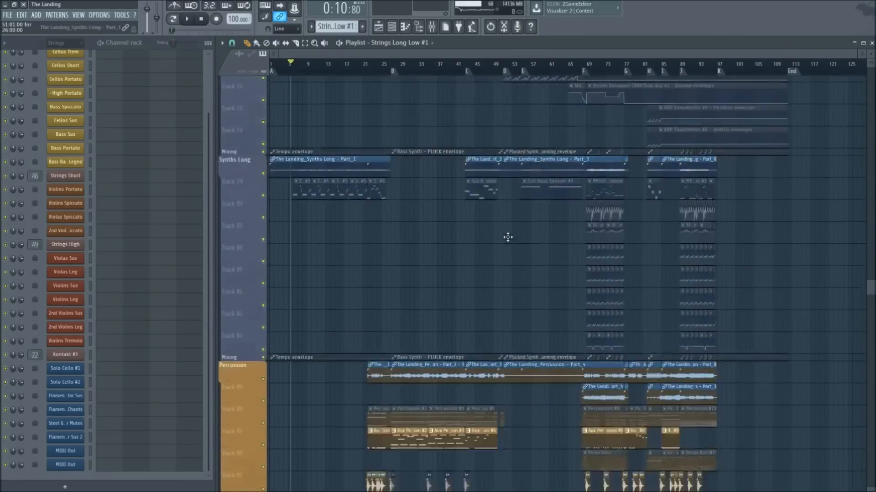
scroll(534, 229, "down", 15)
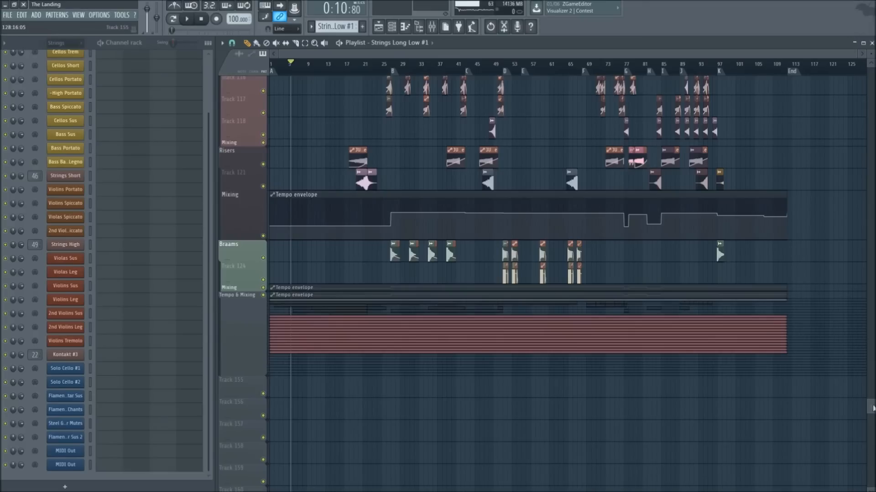
scroll(715, 245, "up", 20)
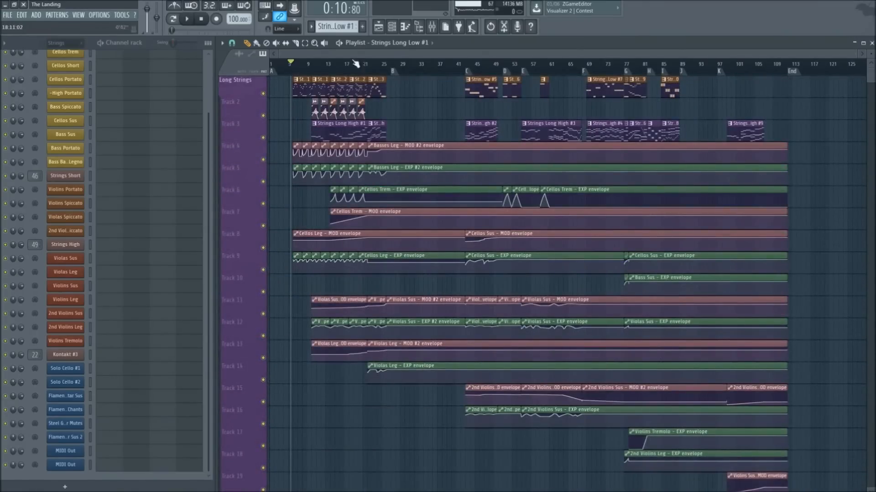
Examine the first Strings Long Low #1 clip's Cellos Leg notes and lower ghost notes in an enlarged piano roll, and close it
scroll(290, 79, "up", 8)
double_click(371, 86)
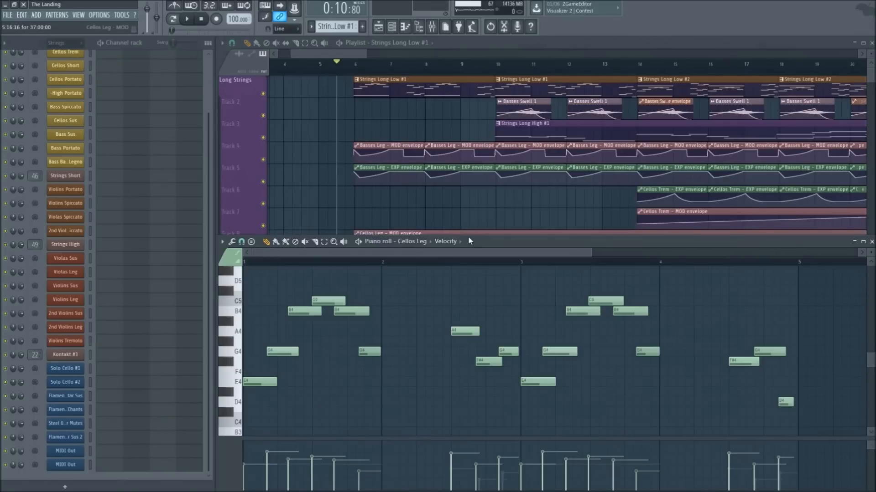
left_click_drag(470, 241, 438, 146)
scroll(416, 292, "down", 3)
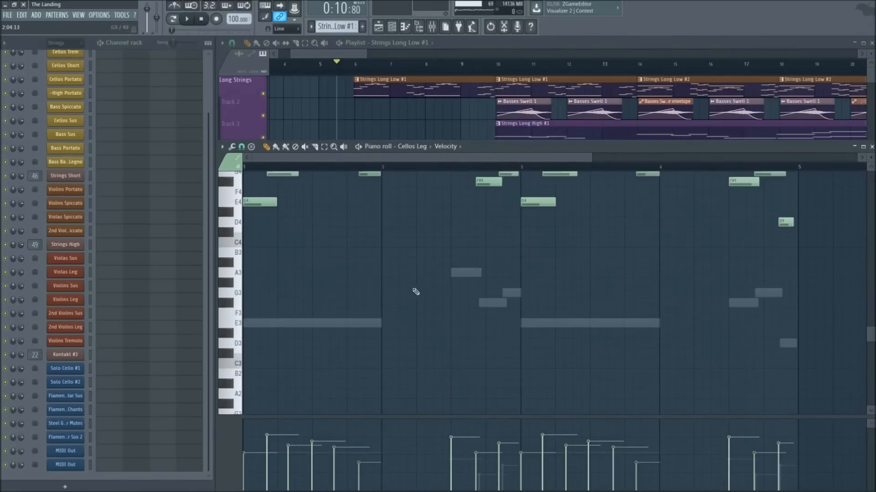
scroll(416, 292, "down", 2)
scroll(388, 322, "up", 4)
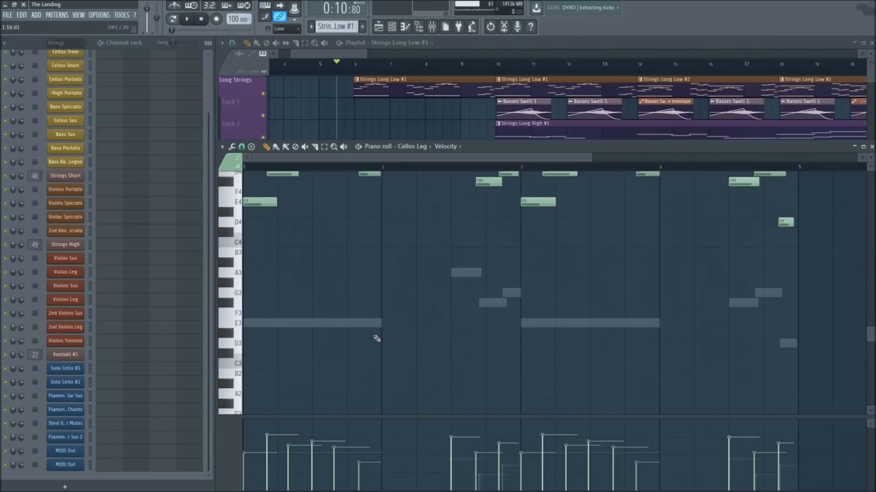
right_click(330, 123)
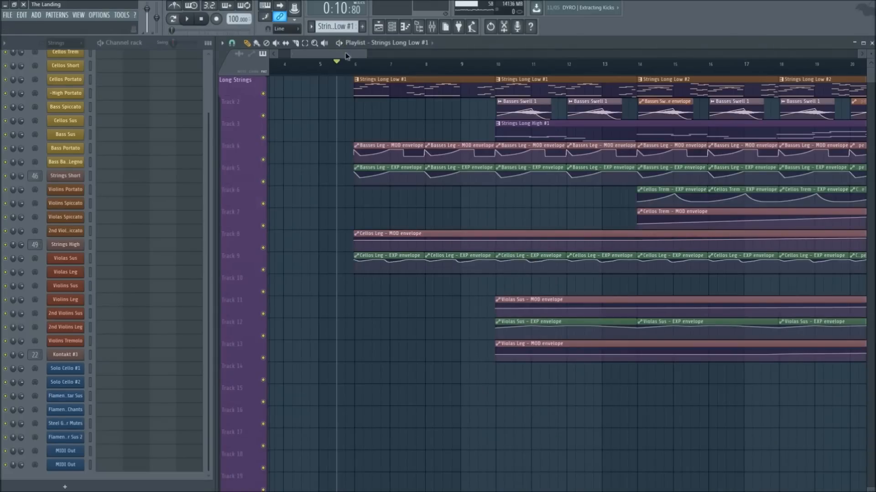
Reopen the first Strings Long Low #1 clip in the piano roll at its first bar, and bring the Strings Low channels into view
scroll(347, 54, "down", 2)
double_click(420, 84)
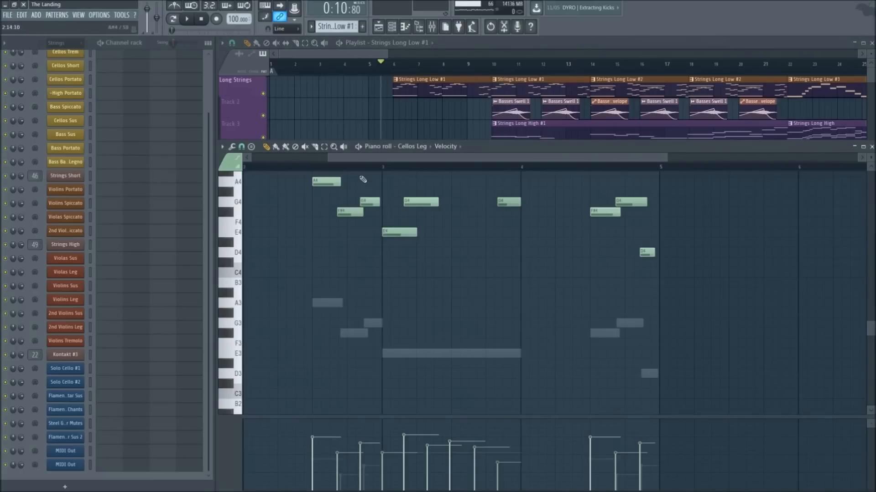
left_click_drag(366, 159, 288, 161)
scroll(166, 183, "up", 3)
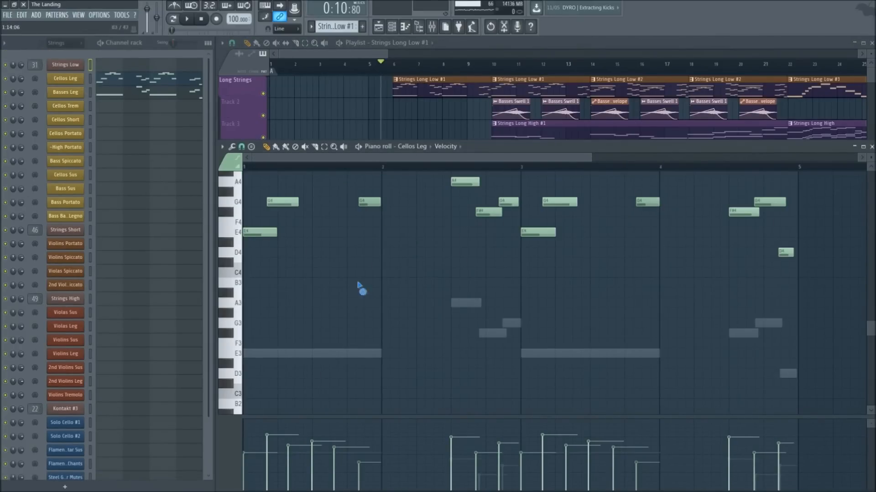
Compare the Cellos Leg and Basses Leg notes of Strings Long Low #1, switching between the two parts in the piano roll
scroll(362, 289, "up", 5)
scroll(360, 332, "down", 4)
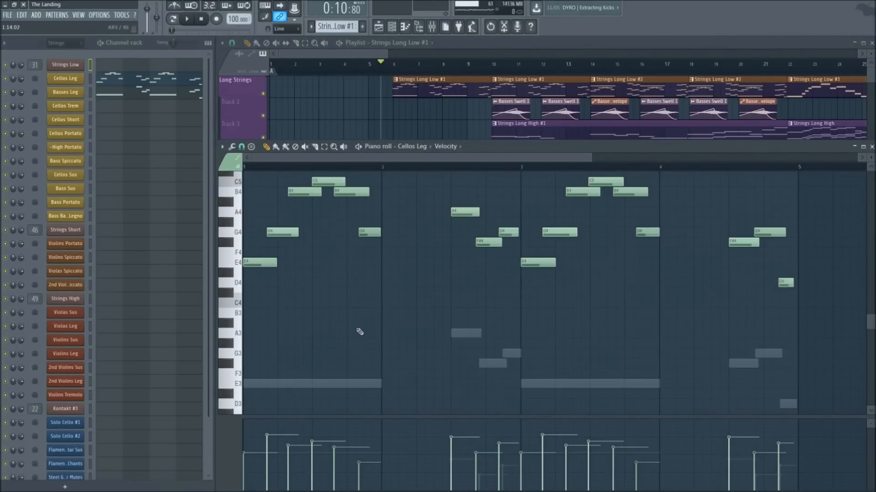
double_click(356, 386)
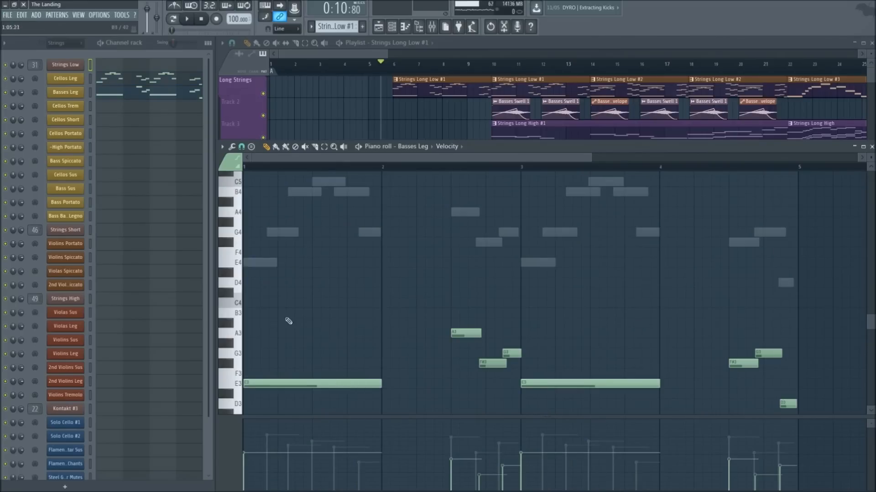
double_click(266, 269)
scroll(388, 313, "up", 2)
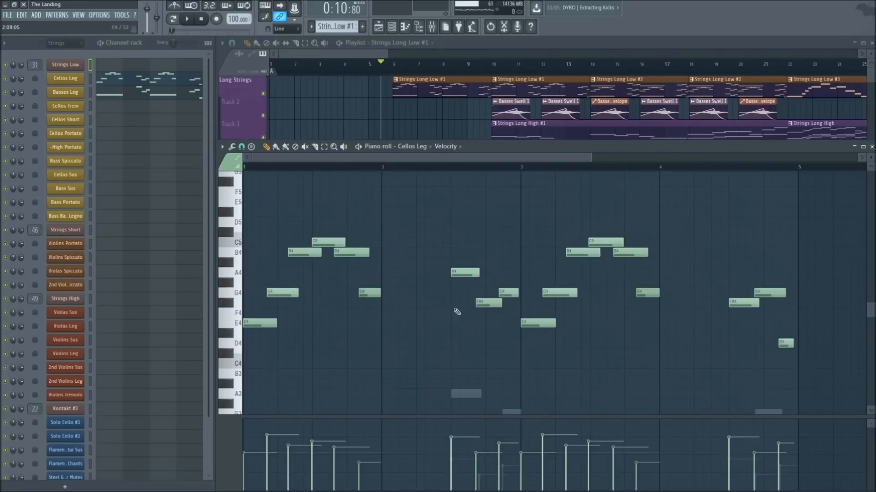
scroll(556, 275, "down", 2)
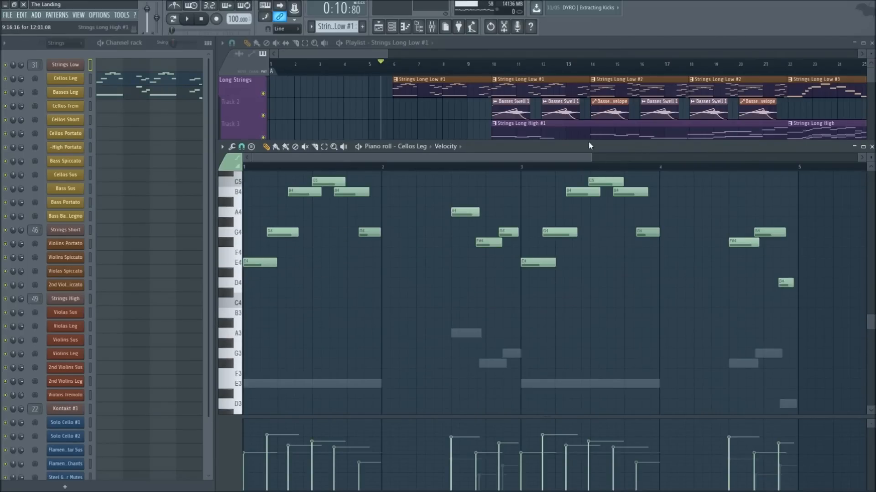
Enlarge the piano roll upward and play the Strings Long Low #1 pattern through its four bars, stopping near the end
left_click_drag(588, 141, 580, 94)
scroll(442, 276, "down", 4)
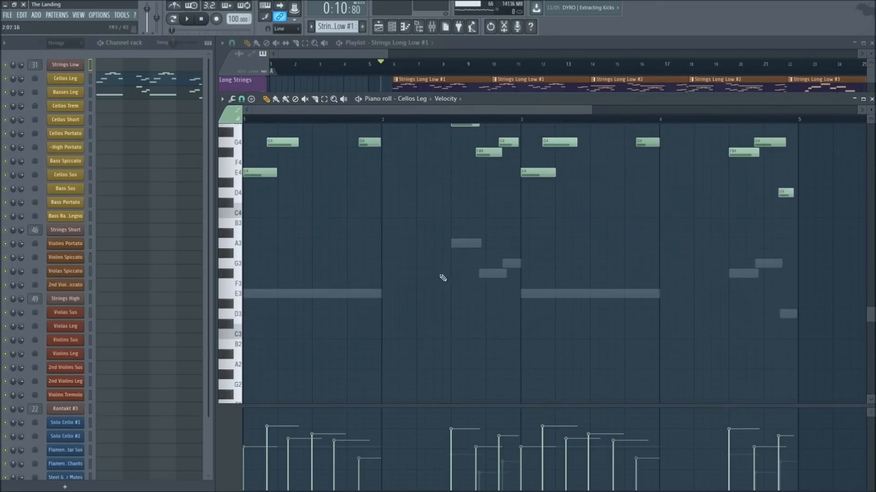
scroll(384, 335, "up", 1)
scroll(360, 328, "up", 1)
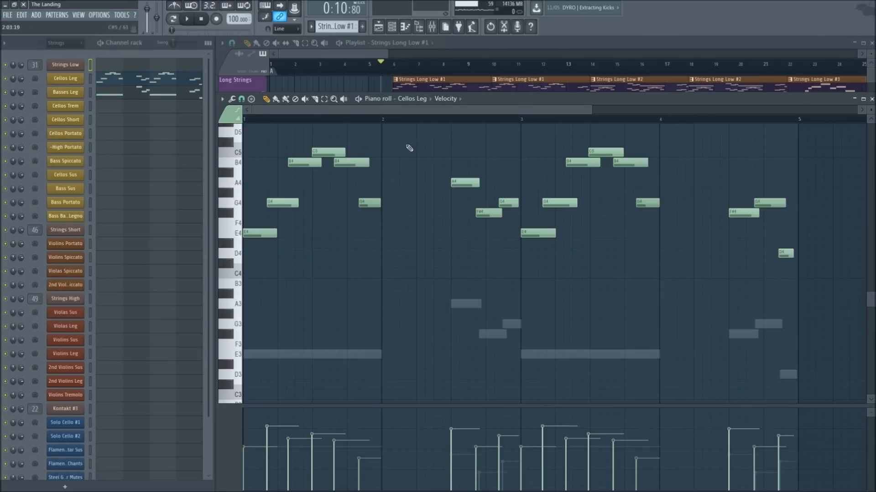
key("space")
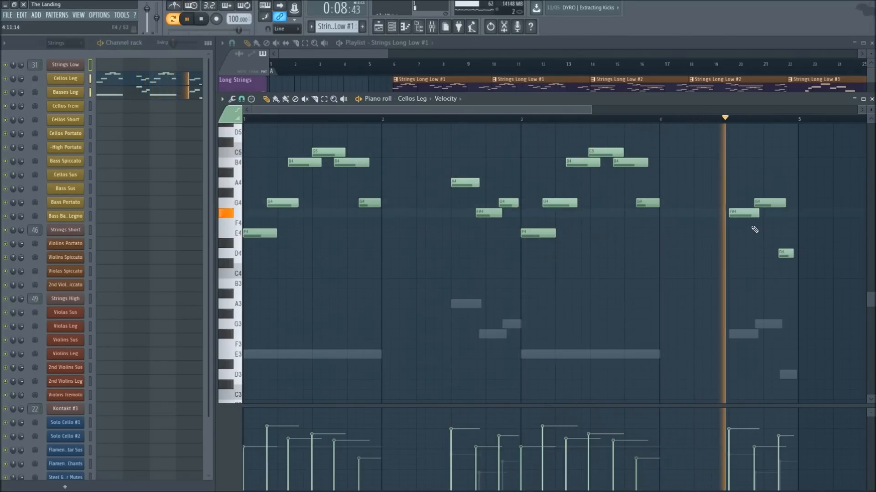
key("space")
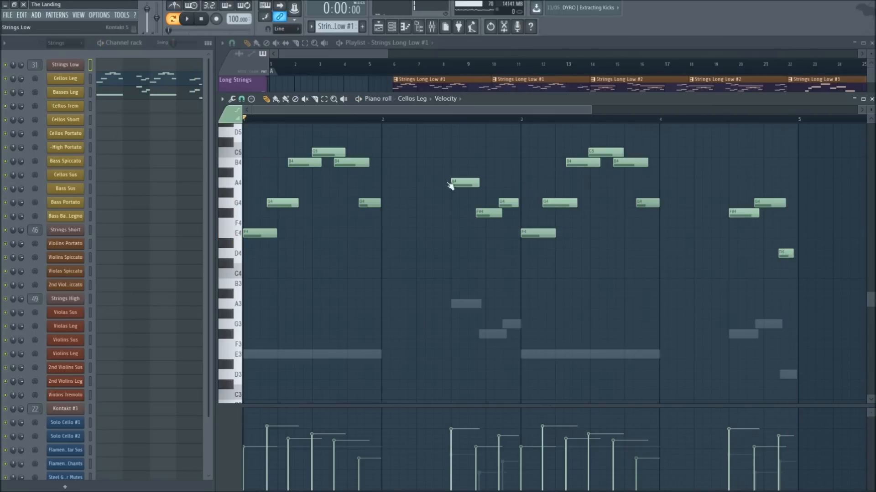
Open Kontakt for the Strings Low channel, browse Metropolis Ark 1's District IV - Band instruments, return to the district list and close Kontakt
left_click(65, 66)
left_click_drag(378, 167, 378, 99)
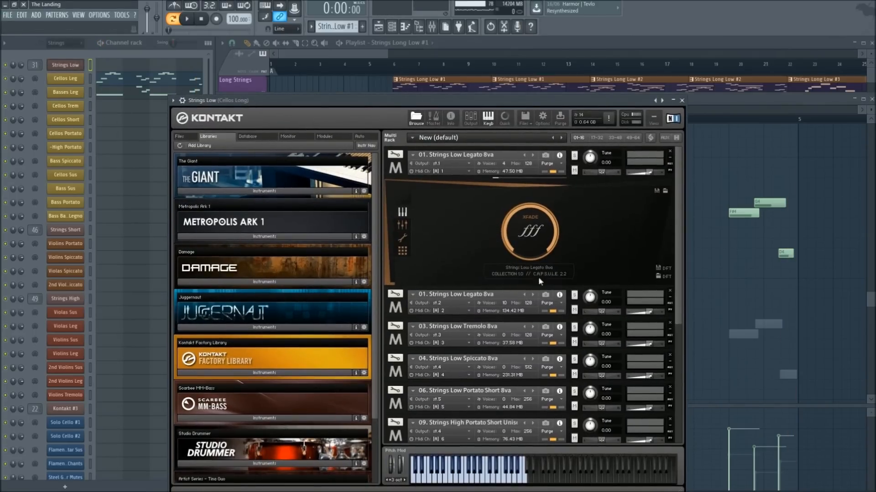
left_click_drag(455, 107, 441, 70)
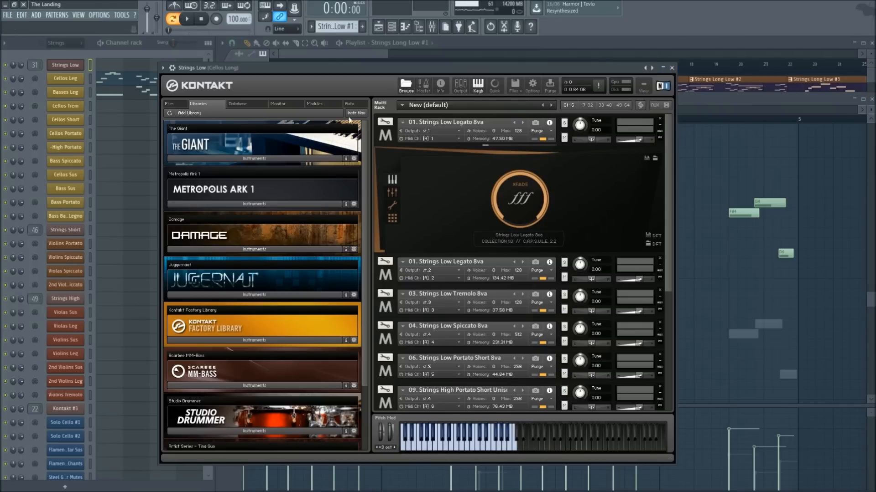
left_click(276, 206)
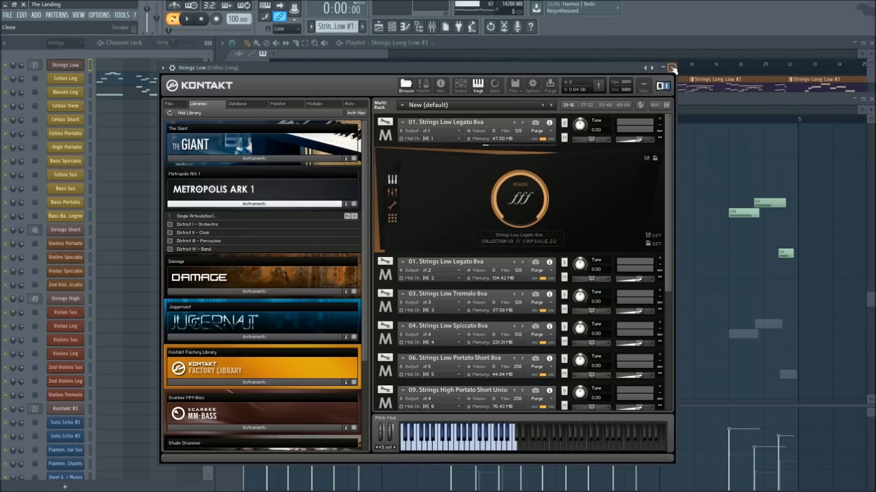
left_click(208, 249)
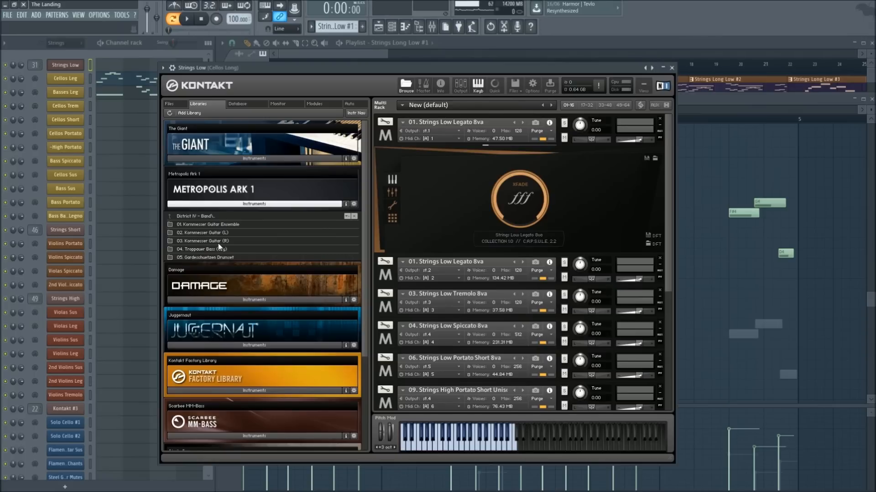
left_click(237, 218)
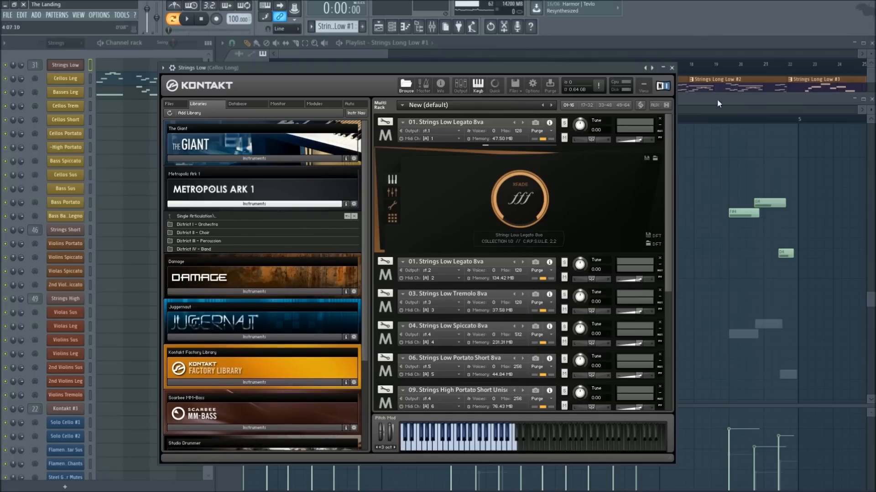
left_click(671, 67)
Return to the playlist around bars 13 to 29 and mute Track 3, which holds the Strings Long High clips
left_click(371, 68)
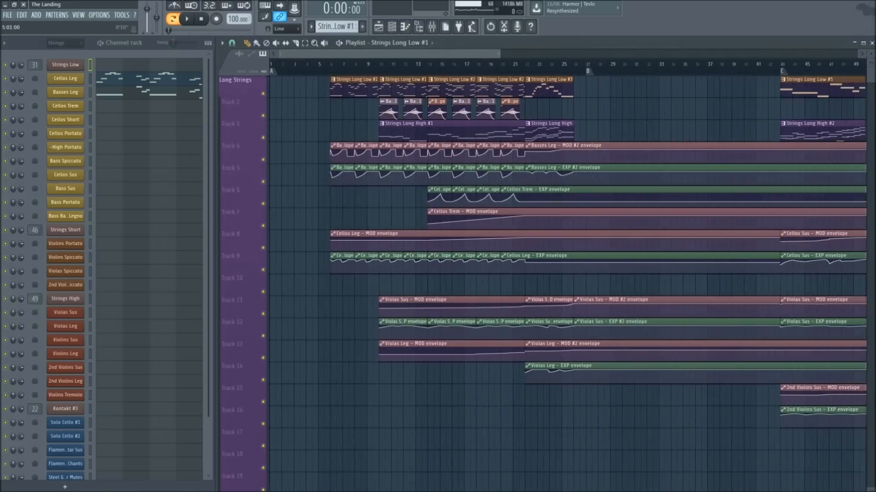
scroll(395, 71, "up", 5)
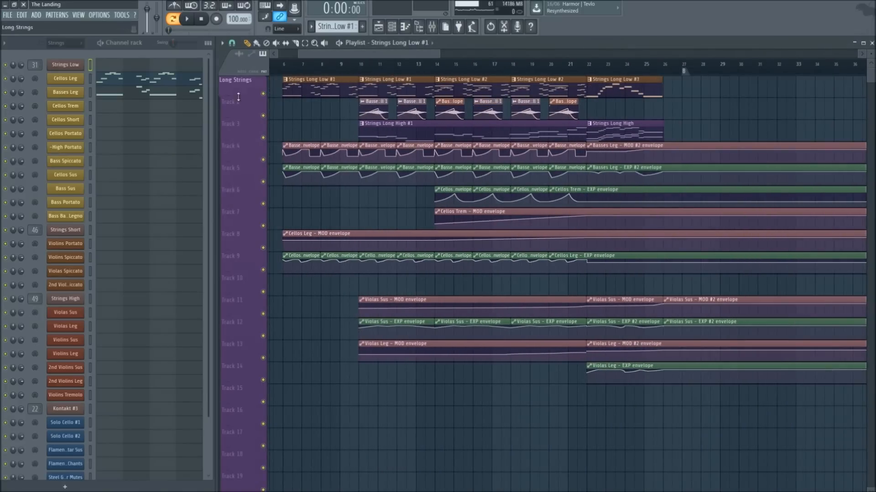
scroll(343, 54, "right", 3)
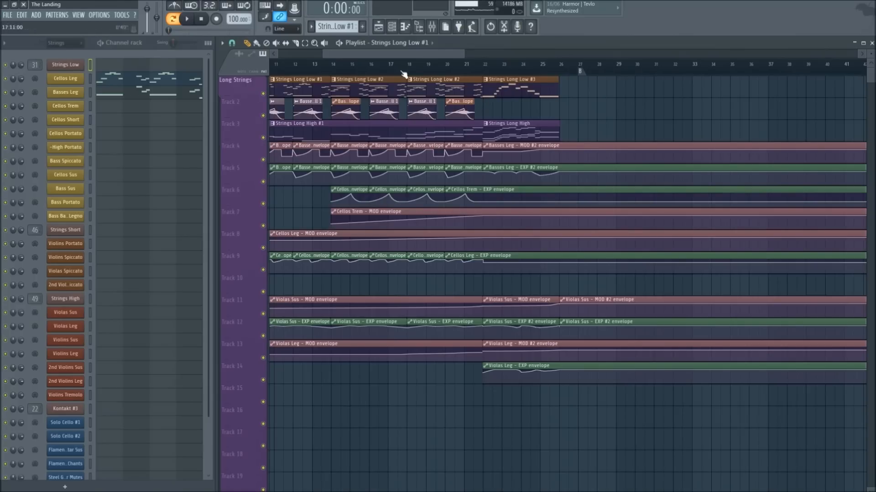
scroll(375, 71, "up", 1)
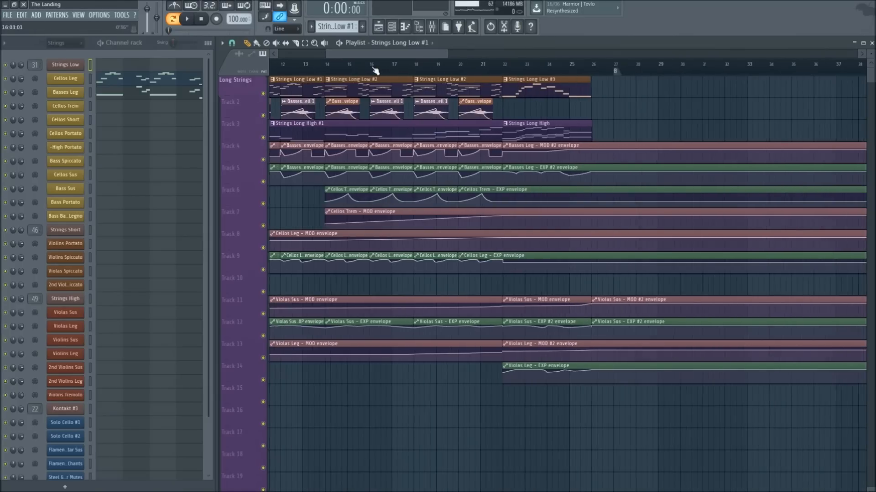
left_click(263, 138)
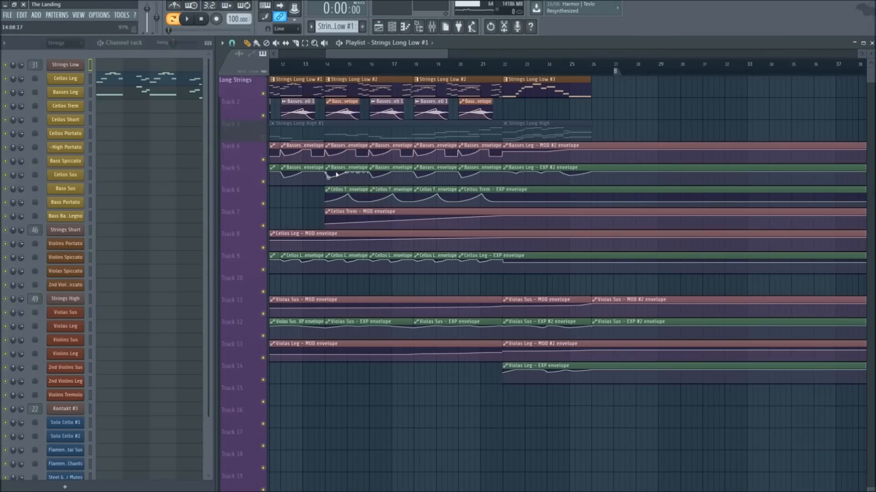
scroll(331, 72, "up", 3)
scroll(330, 72, "down", 2)
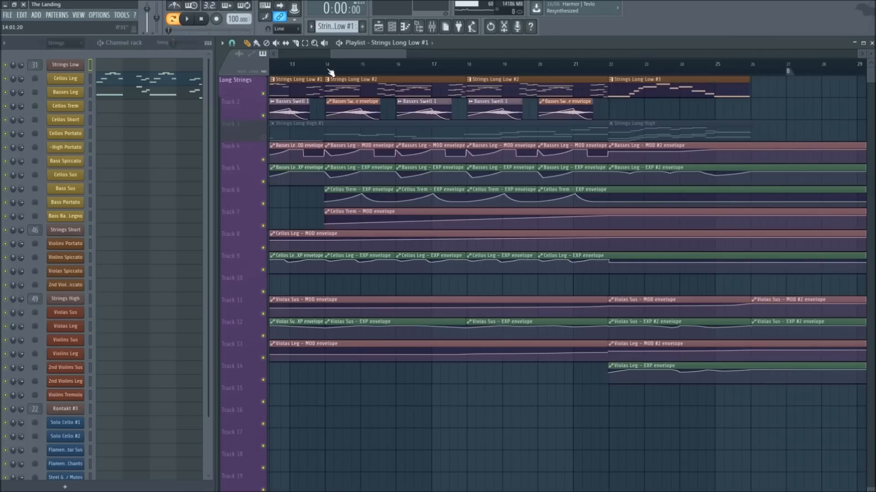
Open the Cellos Leg channel's MIDI controls and try out its VOL, EXP and MOD knobs
left_click(65, 81)
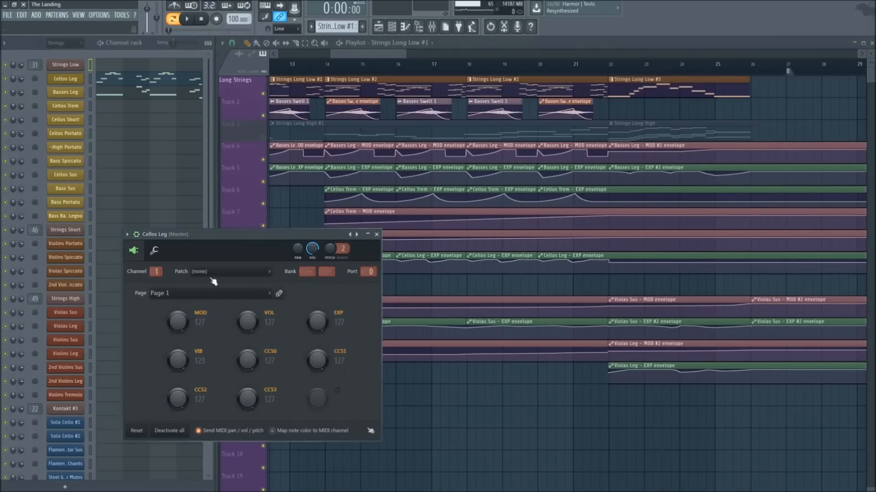
left_click_drag(244, 236, 256, 171)
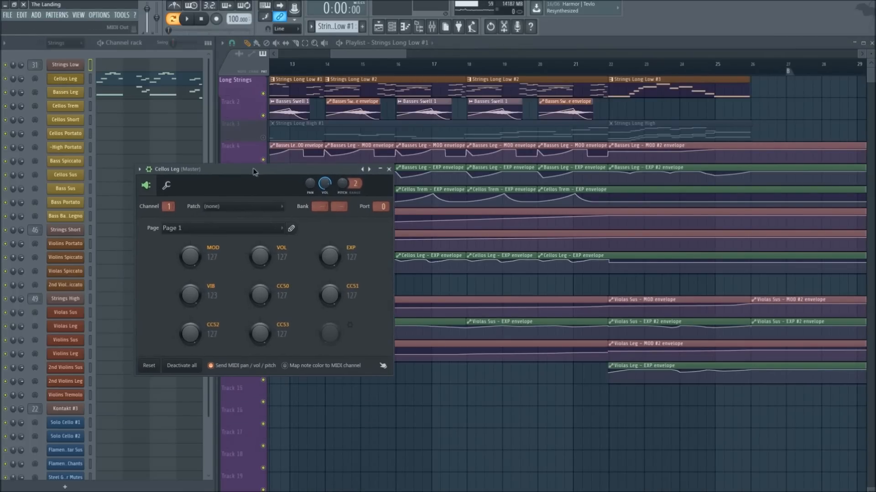
left_click_drag(261, 257, 261, 239)
left_click_drag(328, 254, 328, 258)
left_click_drag(190, 256, 190, 270)
left_click_drag(330, 257, 330, 250)
left_click_drag(190, 256, 190, 291)
Mute the Basses Leg channel and play the pattern to hear Cellos Leg alone while varying its MOD control
left_click(5, 93)
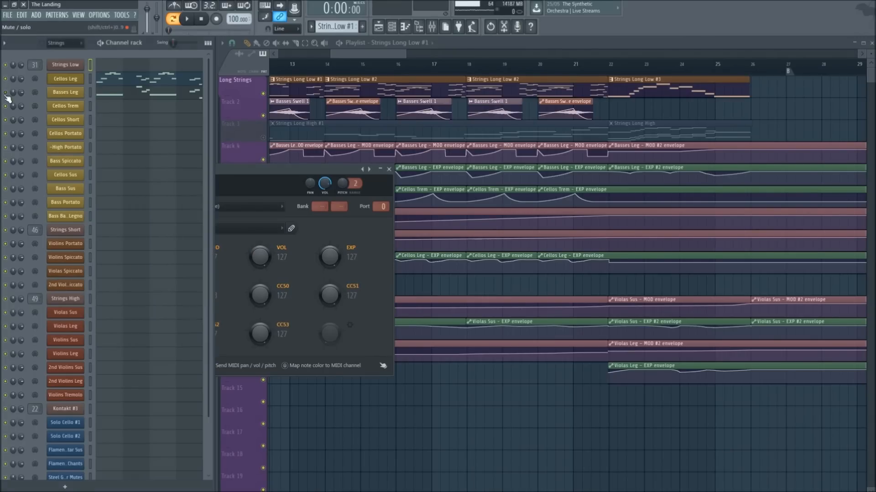
left_click(252, 183)
left_click_drag(191, 256, 190, 319)
left_click(103, 42)
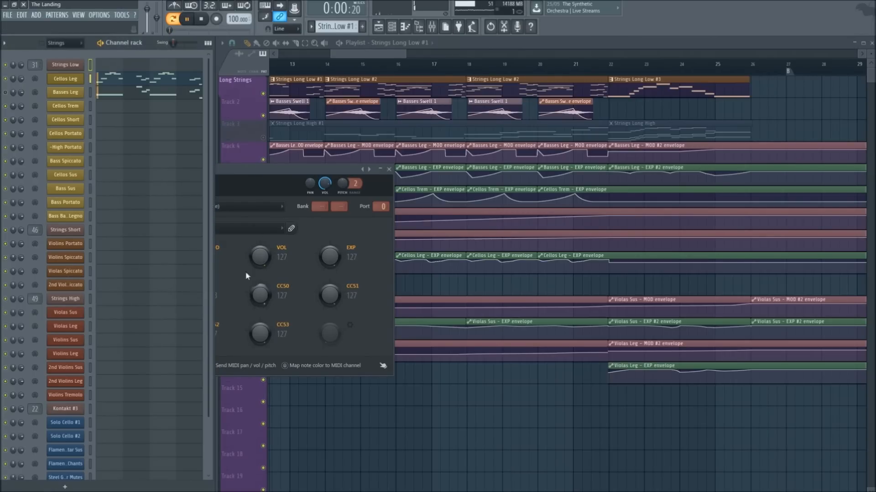
Try the Cellos Leg VOL knob during playback, stop, try the EXP knob and close the channel's MIDI controls
left_click_drag(264, 169, 345, 170)
left_click_drag(272, 258, 272, 197)
key("space")
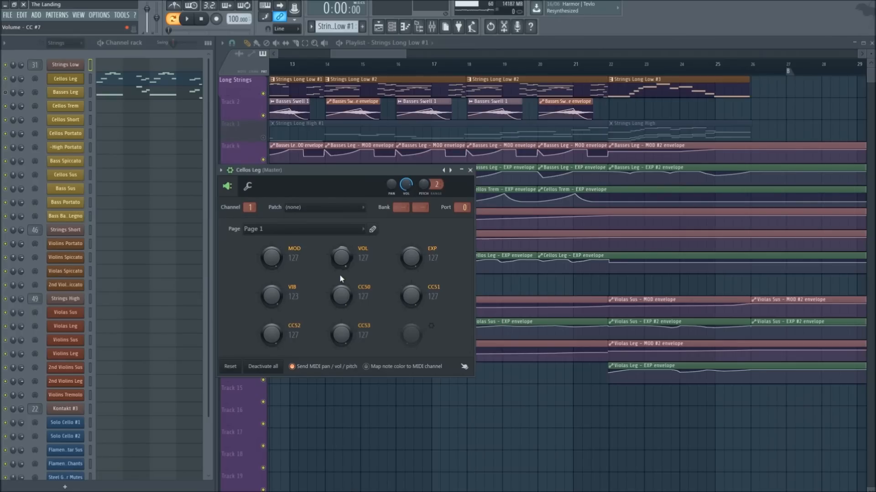
left_click_drag(410, 257, 411, 269)
left_click(470, 171)
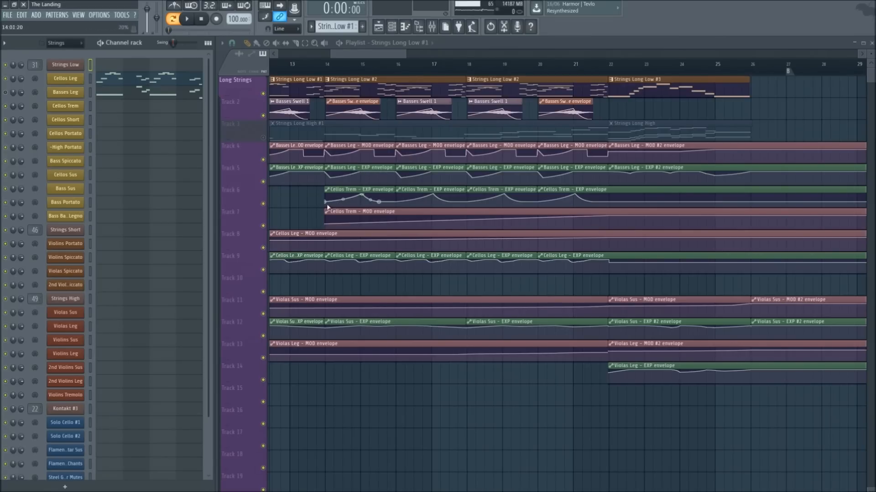
Play the song from just before bar 14 to hear the Cellos Trem expression swells, and stop playback
left_click(317, 67)
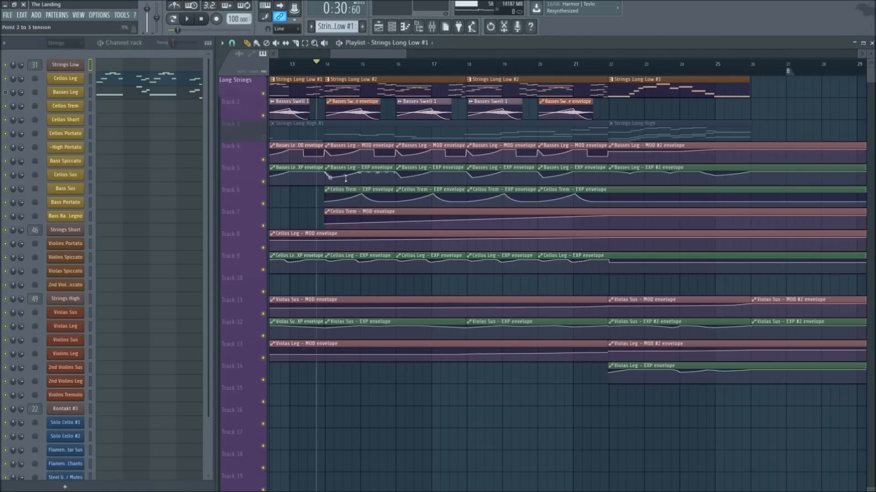
key("space")
key("space")
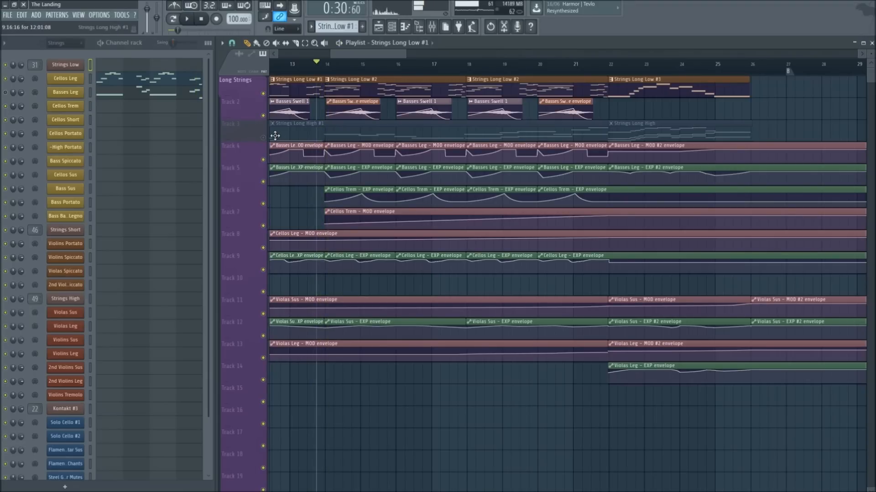
key("space")
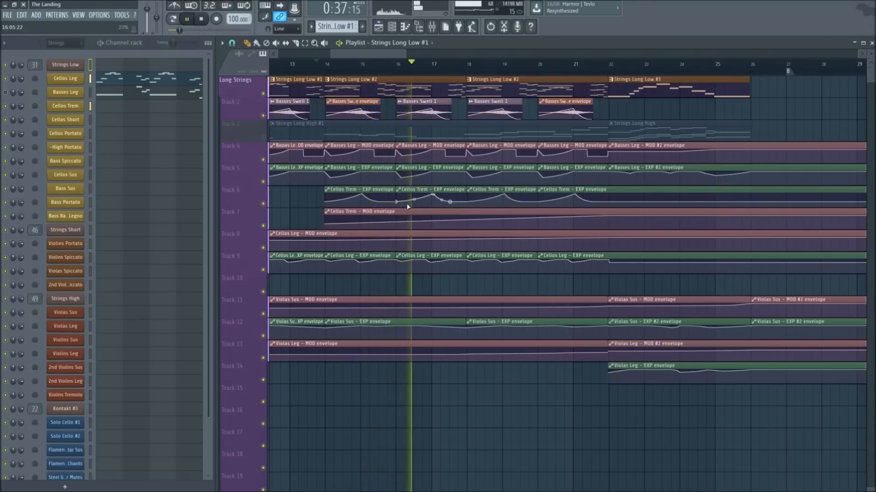
key("space")
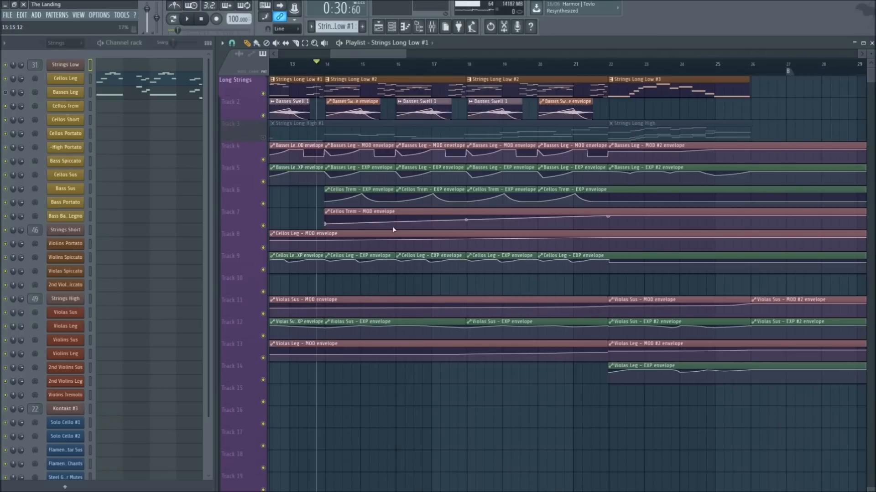
Examine the Strings Long Low #2 clip's Cellos Leg notes in the piano roll, and close it
double_click(342, 82)
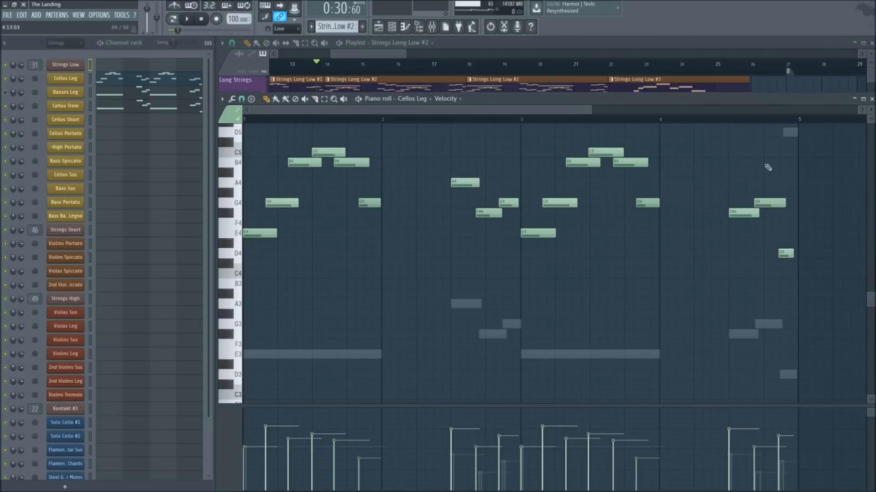
left_click(872, 98)
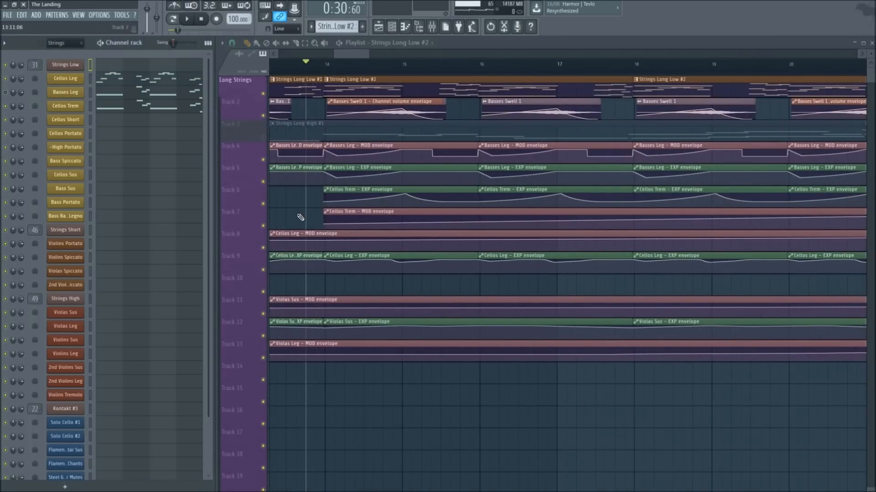
scroll(388, 68, "down", 1)
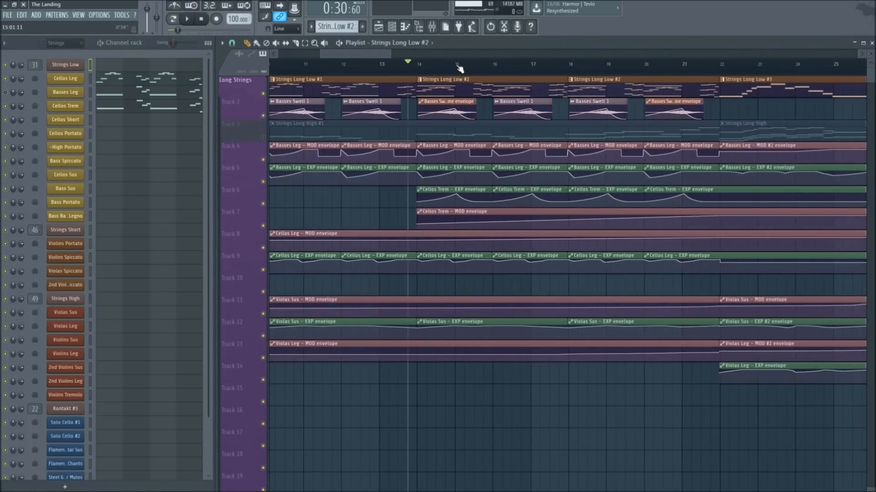
Solo Track 2 in the playlist and open the Basses Swell 1 sample's channel settings to show its waveform
scroll(459, 68, "up", 3)
right_click(263, 116)
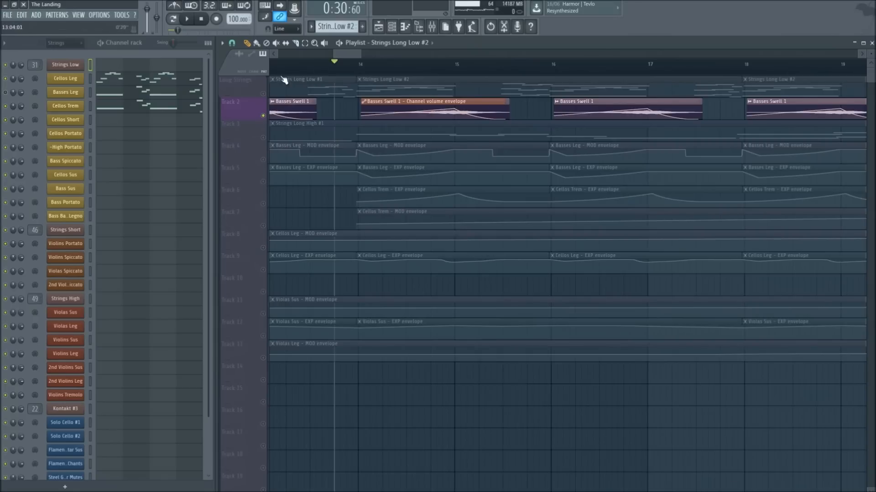
double_click(410, 108)
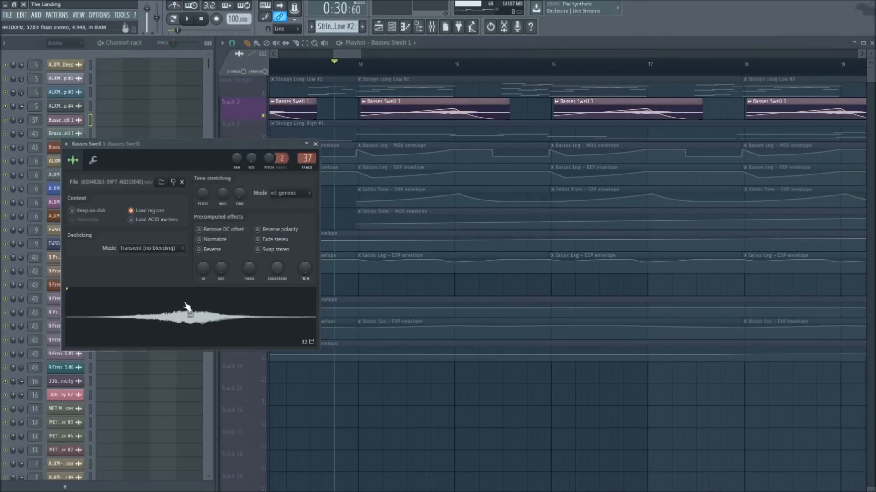
left_click_drag(182, 150, 214, 197)
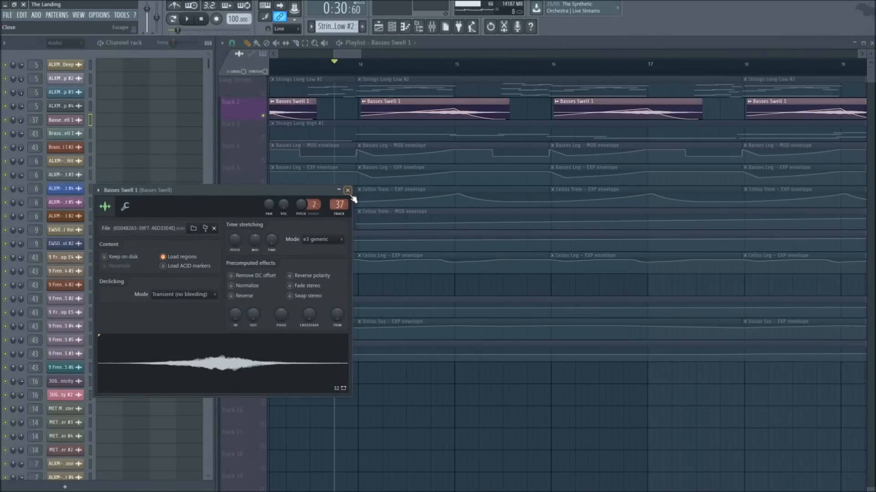
Reopen the Basses Swell 1 sample's channel settings, examine its swell waveform and return to the playlist
left_click(347, 190)
double_click(401, 110)
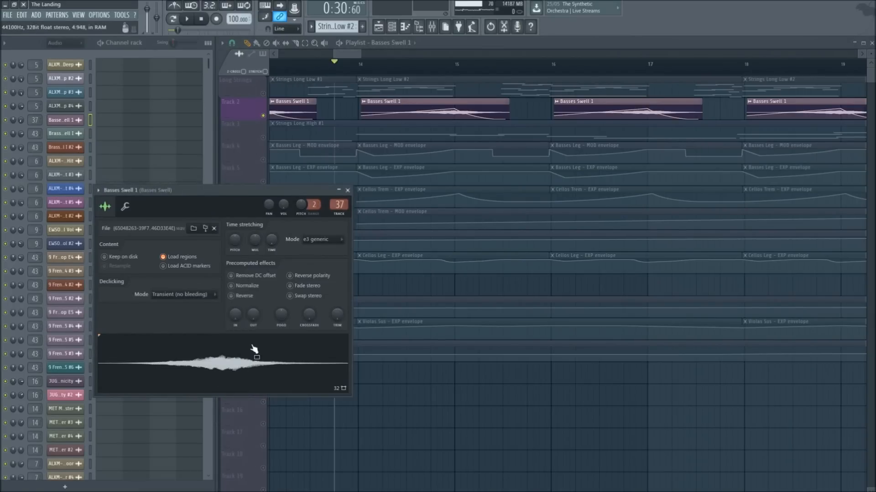
right_click(344, 114)
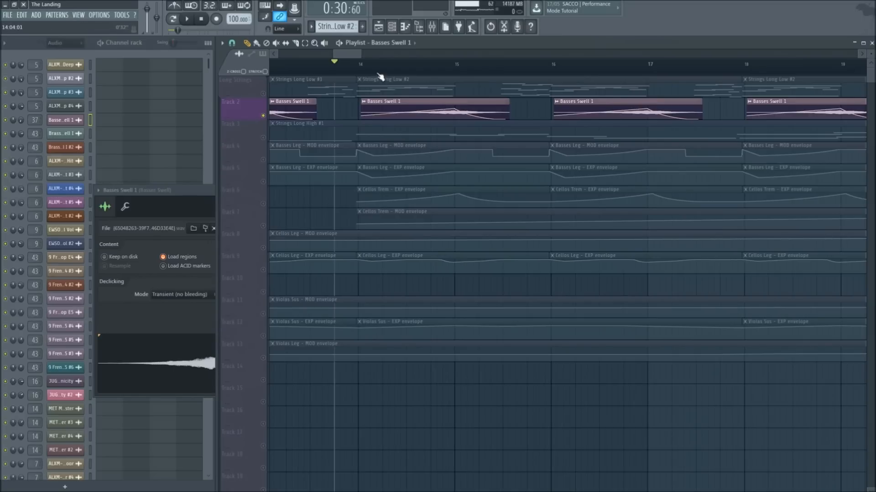
Restore playback of every track in the Long Strings group instead of only Track 2
scroll(379, 87, "down", 5)
scroll(346, 200, "down", 5)
scroll(315, 226, "up", 4)
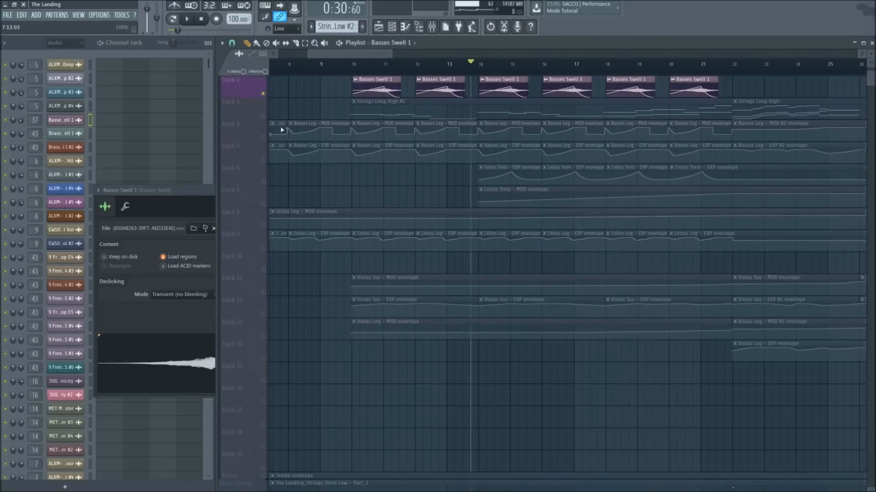
right_click(264, 119)
scroll(273, 146, "up", 1)
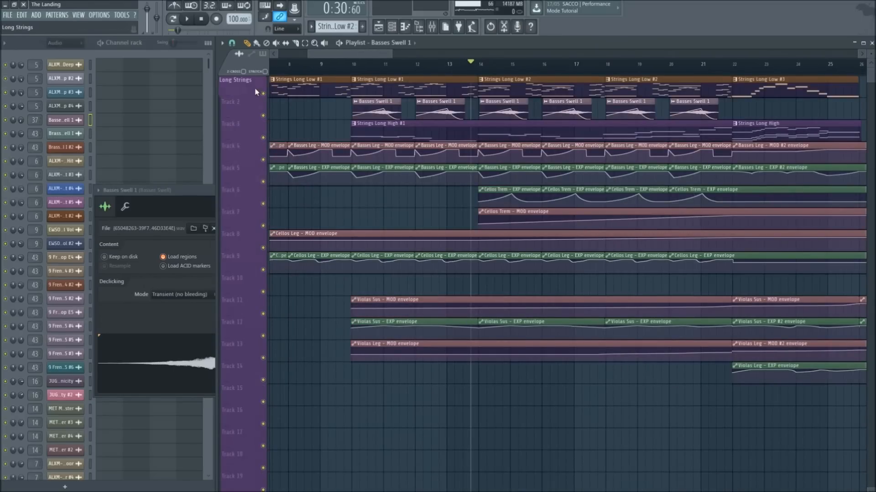
Open the Strings Long High #1 clip in the piano roll and examine the Violas Sus notes
left_click_drag(334, 55, 343, 57)
double_click(360, 125)
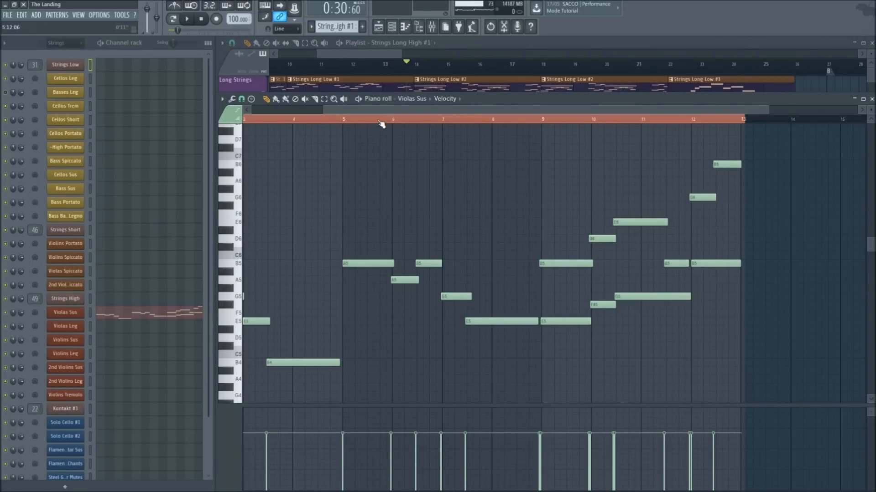
scroll(382, 124, "down", 2)
scroll(273, 278, "down", 1)
scroll(315, 274, "up", 4)
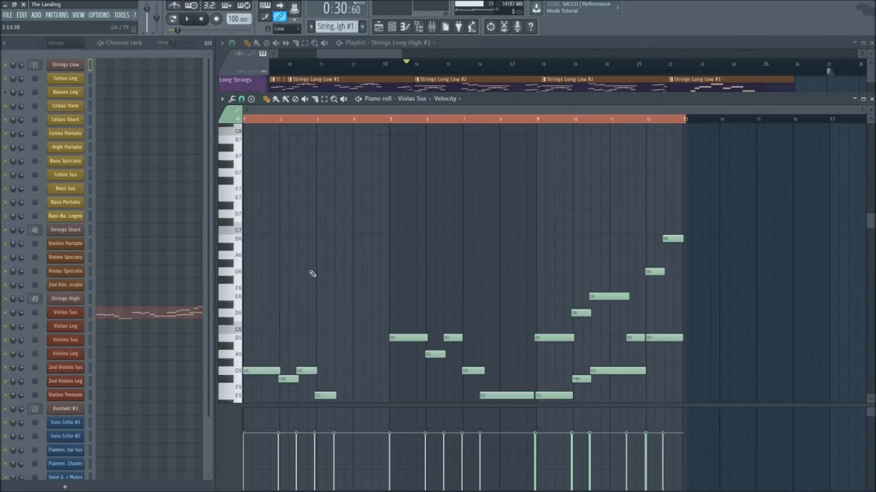
scroll(456, 219, "down", 7)
scroll(347, 151, "up", 3)
scroll(348, 180, "down", 2)
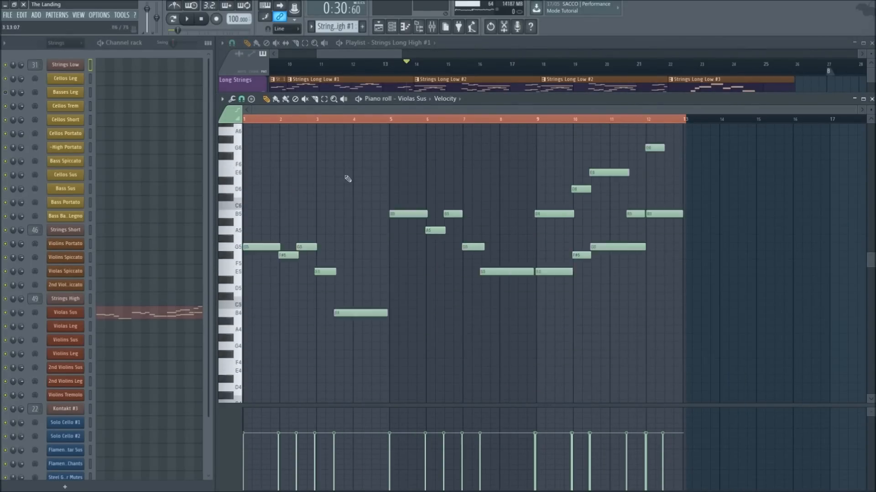
Play the Violas Sus melody from its start, continue from just before bar 9, and stop playback
key("space")
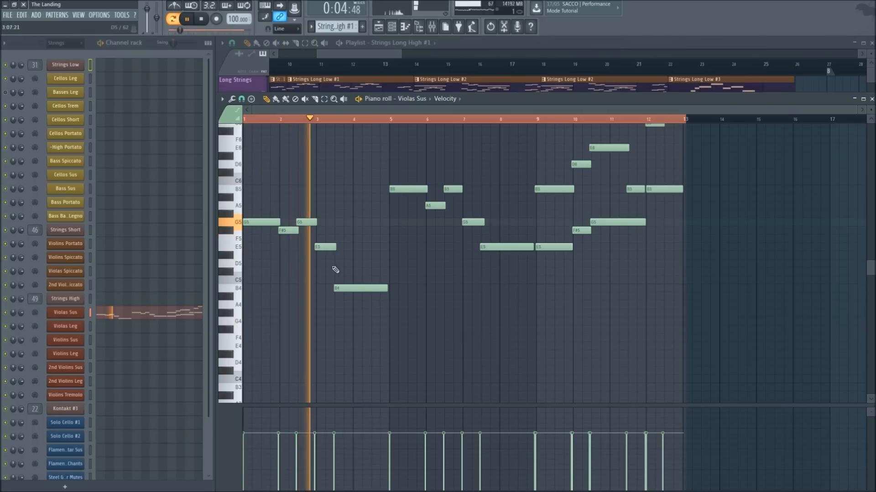
scroll(303, 223, "up", 3)
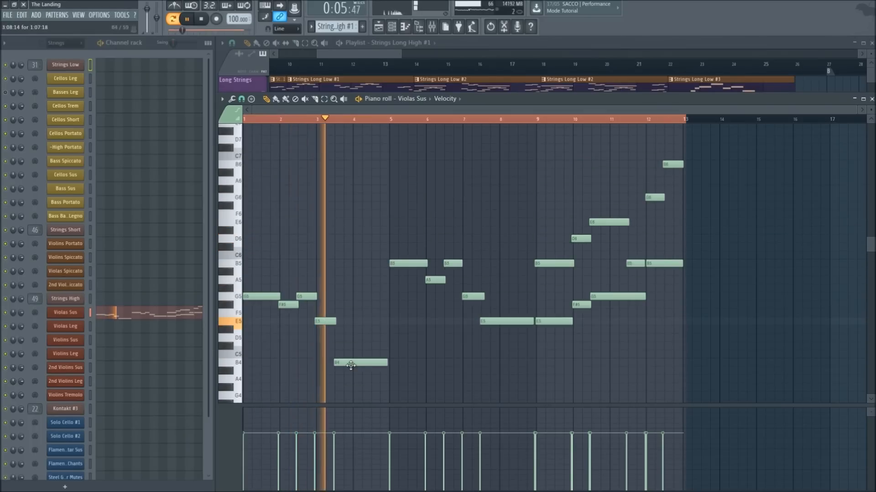
left_click(529, 120)
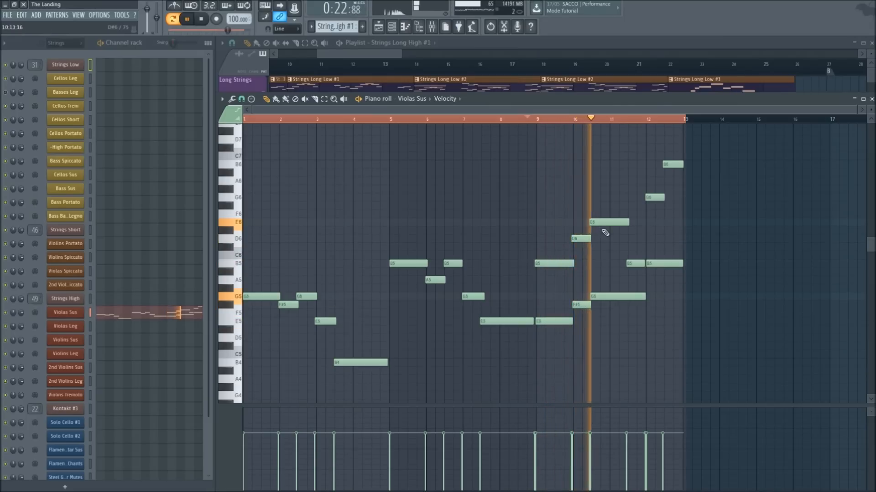
key("space")
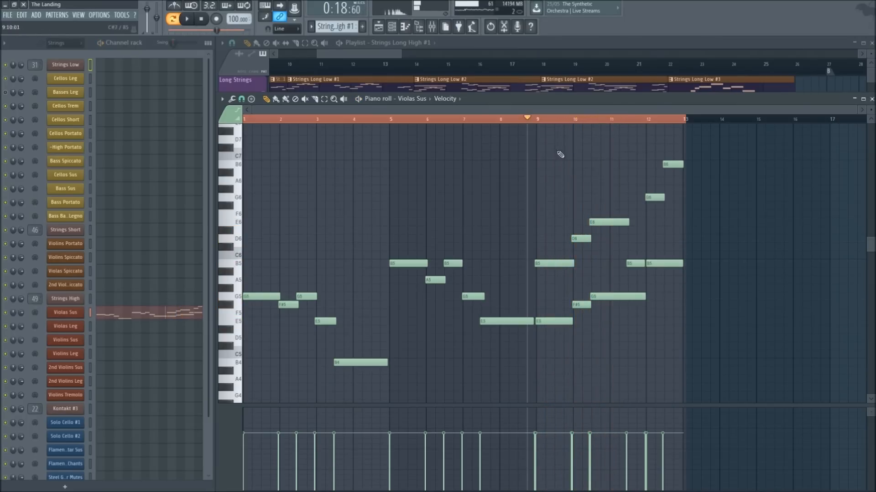
Close the piano roll and solo the Short Strings track group in the playlist
left_click(871, 99)
scroll(567, 169, "down", 3)
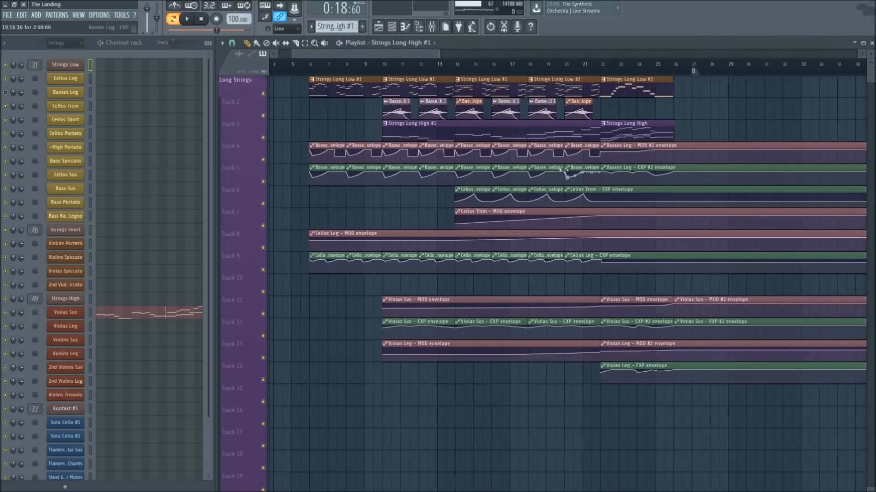
scroll(524, 205, "down", 8)
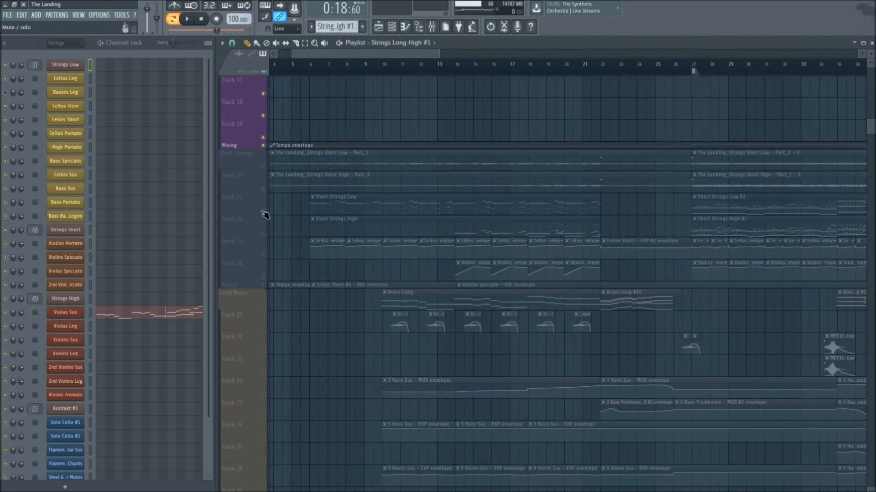
left_click(264, 216)
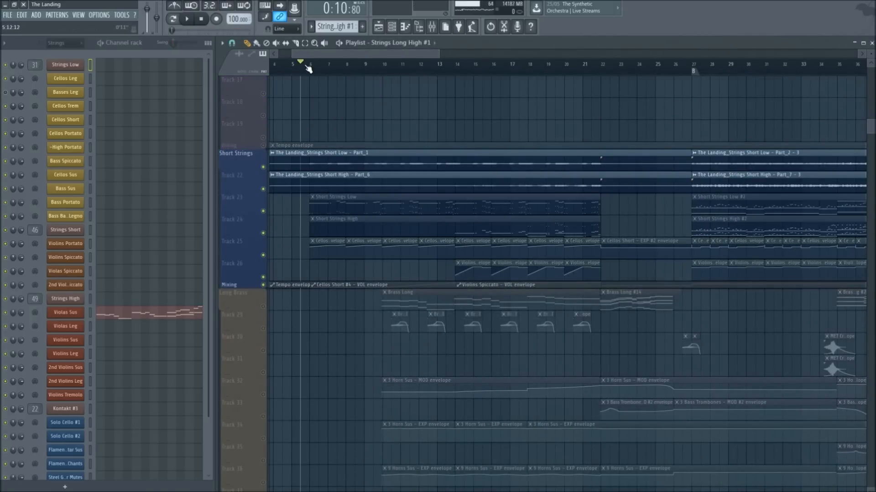
Mute the rendered Short Strings audio clips and unmute the Short Strings Low and High patterns with their EXP envelopes
scroll(307, 66, "up", 4)
scroll(307, 66, "down", 3)
key("t")
left_click_drag(325, 162, 301, 262)
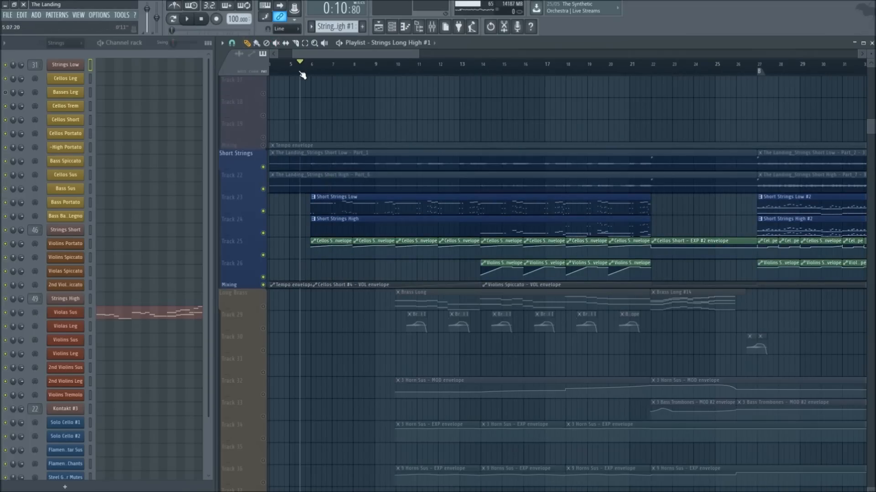
Open the Short Strings Low clip's Cellos Short notes in the piano roll, play them, stop and return to the playlist
double_click(360, 205)
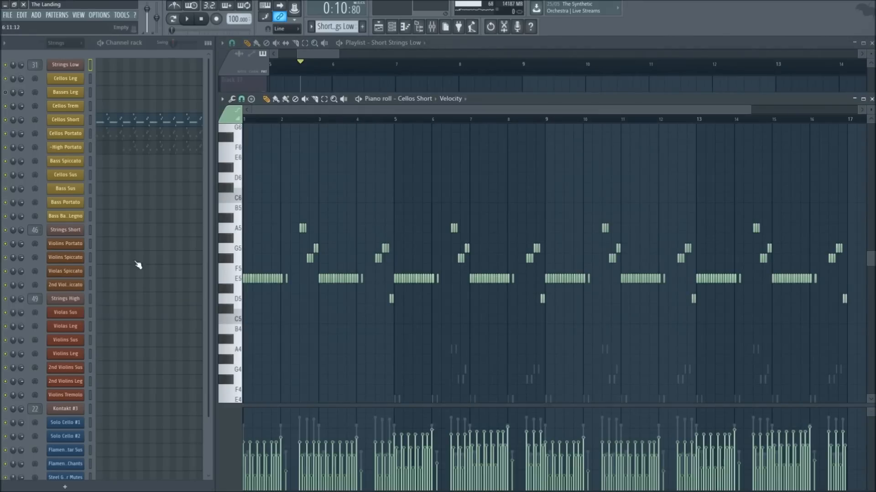
key("space")
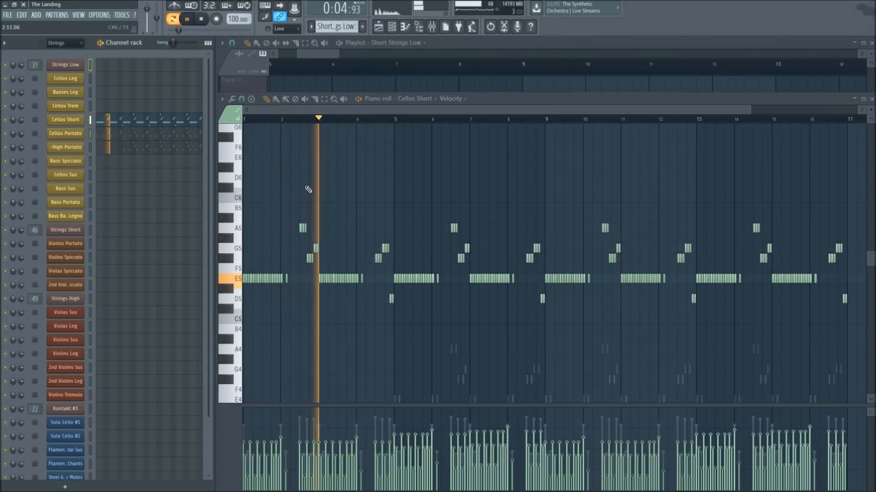
key("space")
left_click(343, 57)
left_click_drag(332, 57, 363, 64)
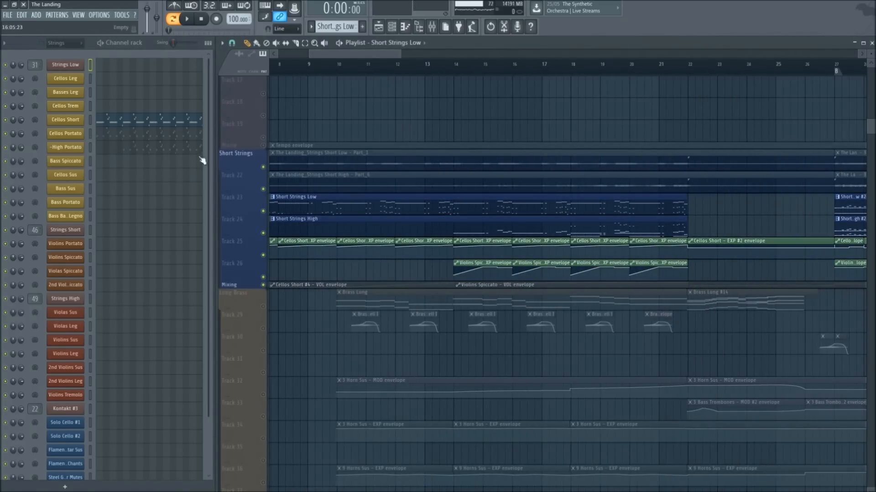
scroll(346, 65, "down", 2)
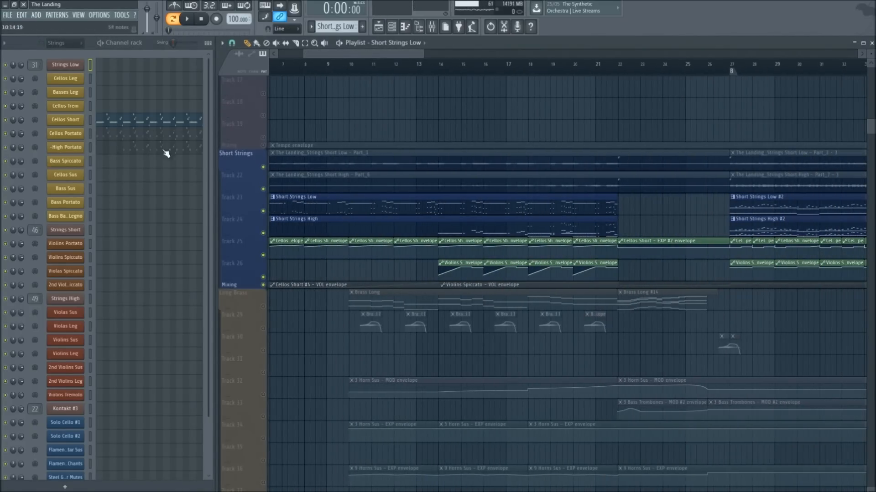
scroll(446, 70, "up", 3)
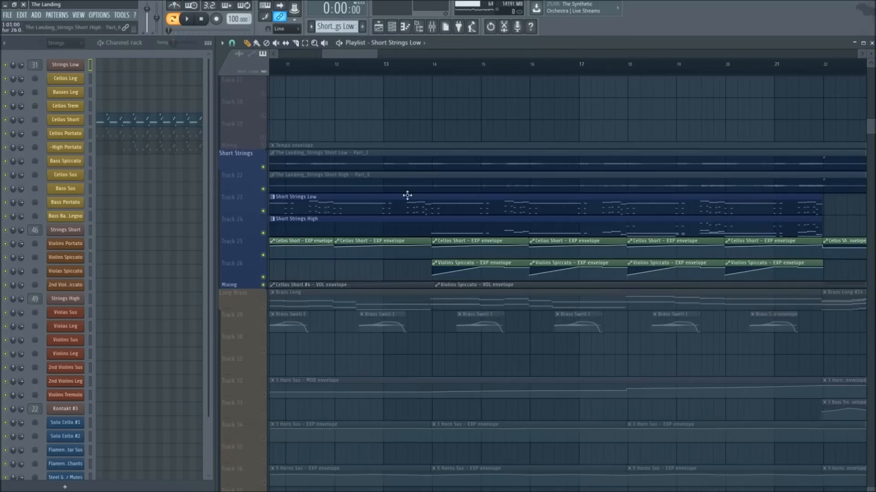
Solo the Cellos Portato channel, compare its notes with Cellos Short in the piano roll, play it and stop
left_click(134, 138)
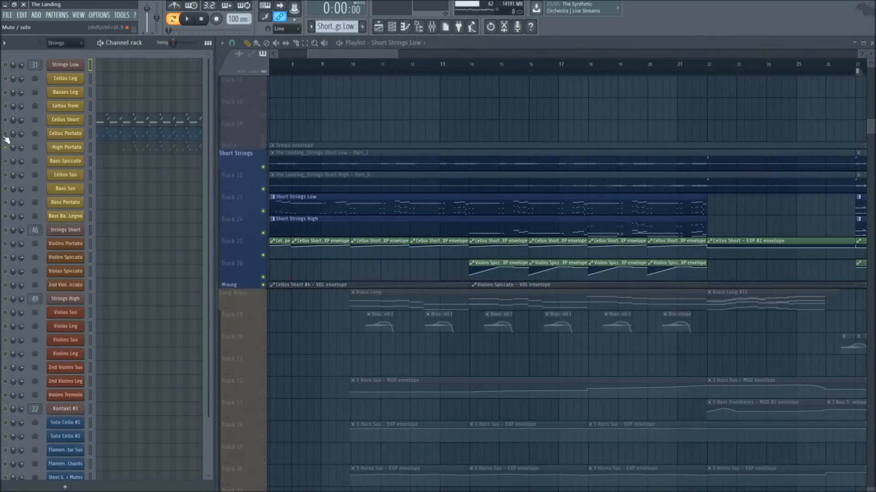
key("F7")
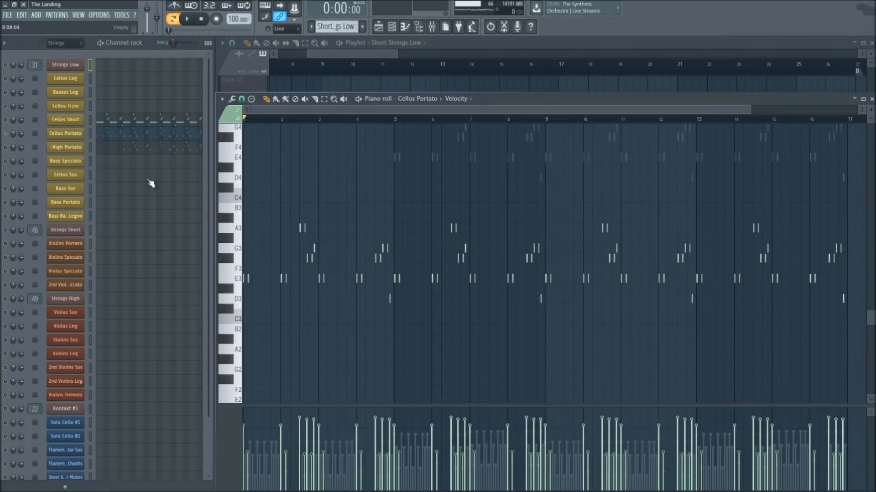
scroll(281, 231, "down", 3)
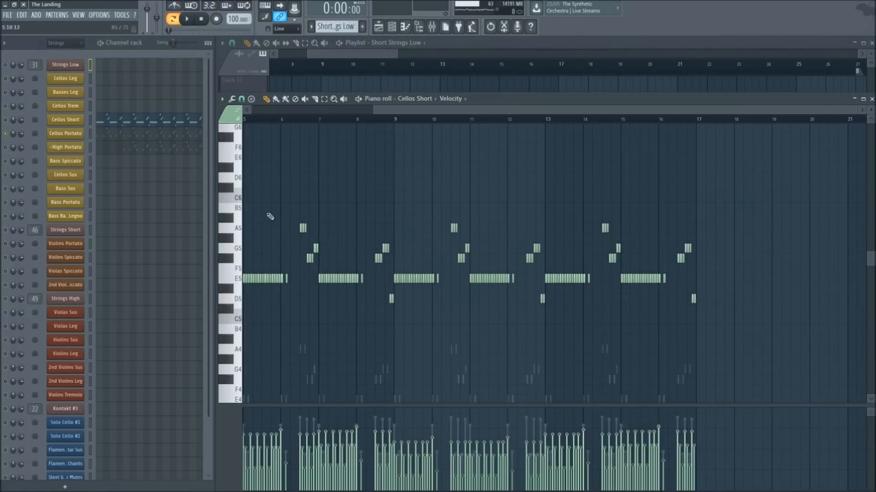
left_click(150, 136)
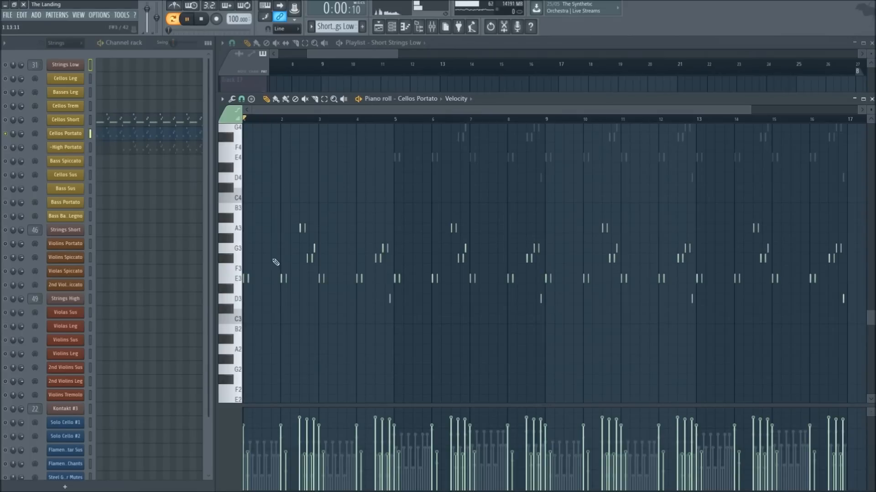
scroll(283, 121, "up", 3)
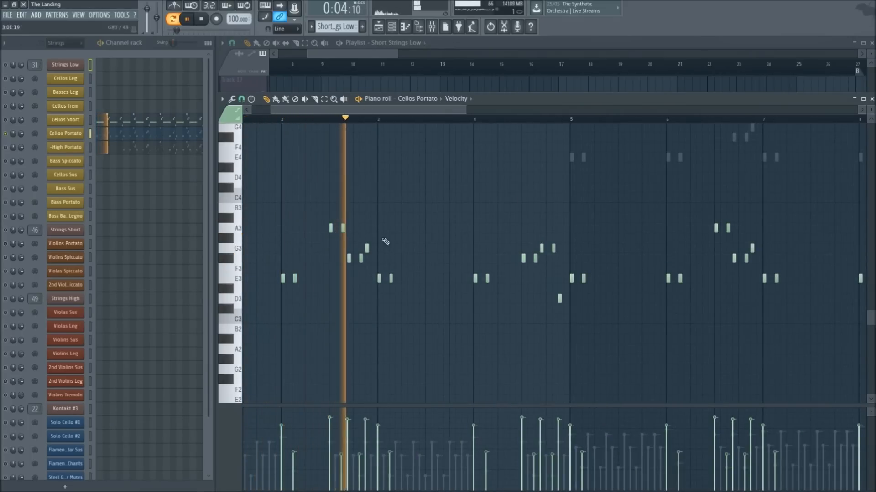
left_click(105, 122)
key("space")
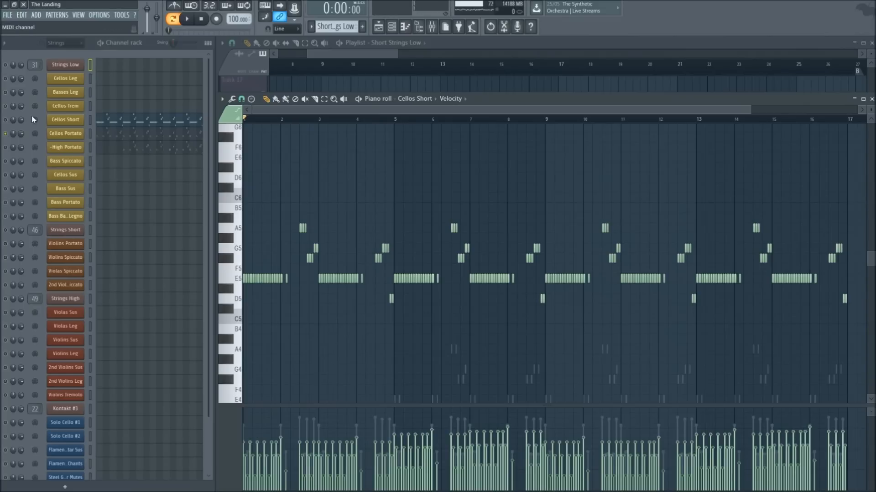
Unmute the Cellos Short channel, play its notes together with Cellos Portato, and stop playback
scroll(299, 121, "up", 5)
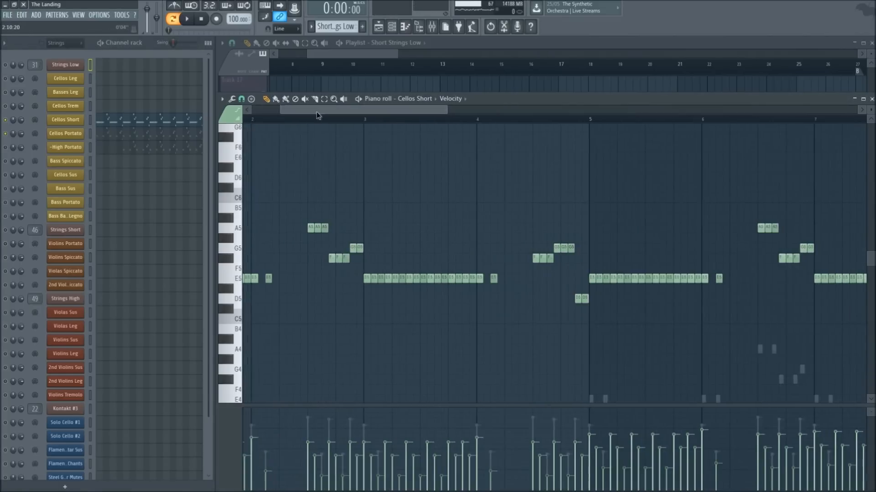
scroll(288, 217, "up", 2)
key("space")
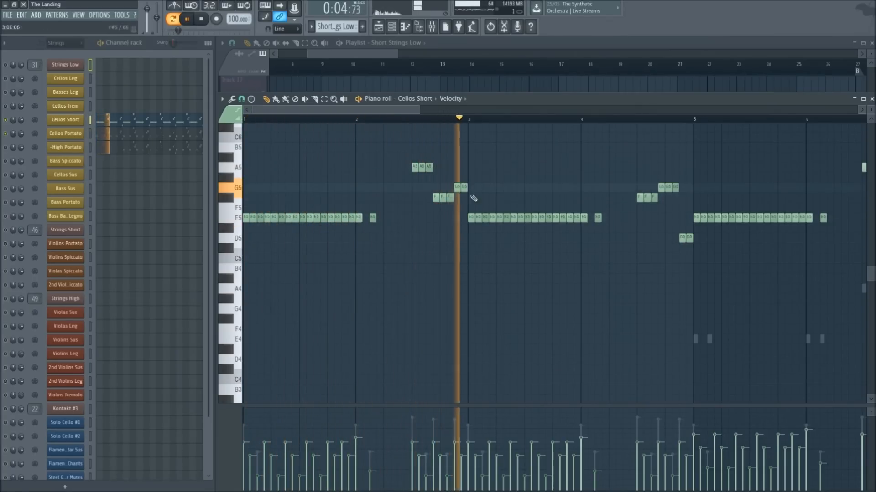
key("space")
Unmute the High Portato channel, show its notes and play them layered with both cello channels, then stop
left_click(144, 150)
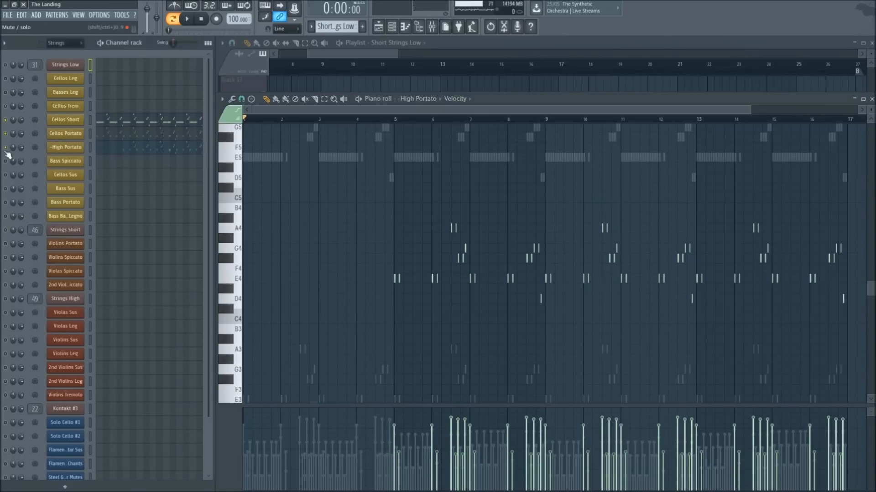
scroll(406, 128, "up", 3)
key("space")
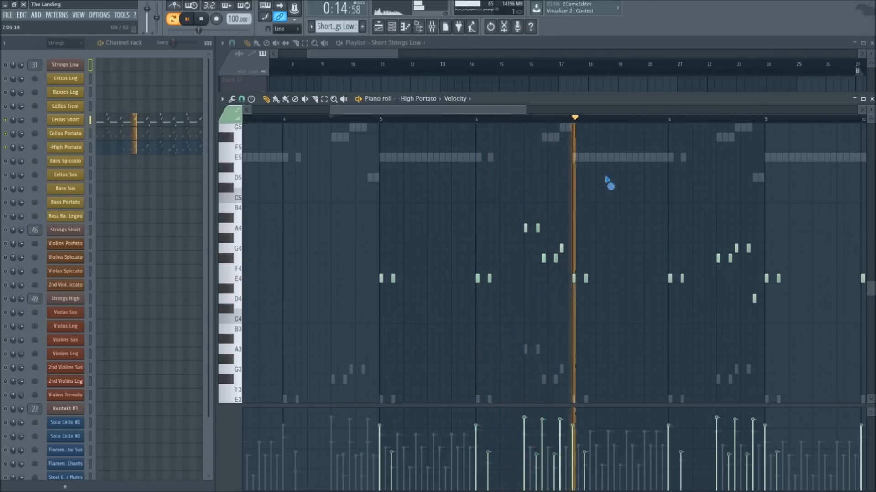
key("space")
Return to the playlist and set the song position just before bar 14, where the Violins Spiccato EXP envelopes start
left_click(426, 65)
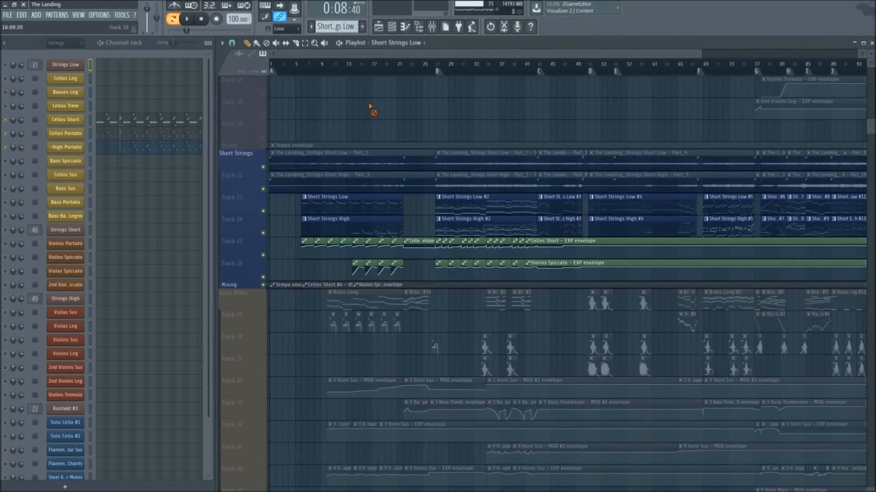
scroll(361, 109, "down", 5)
scroll(322, 194, "up", 4)
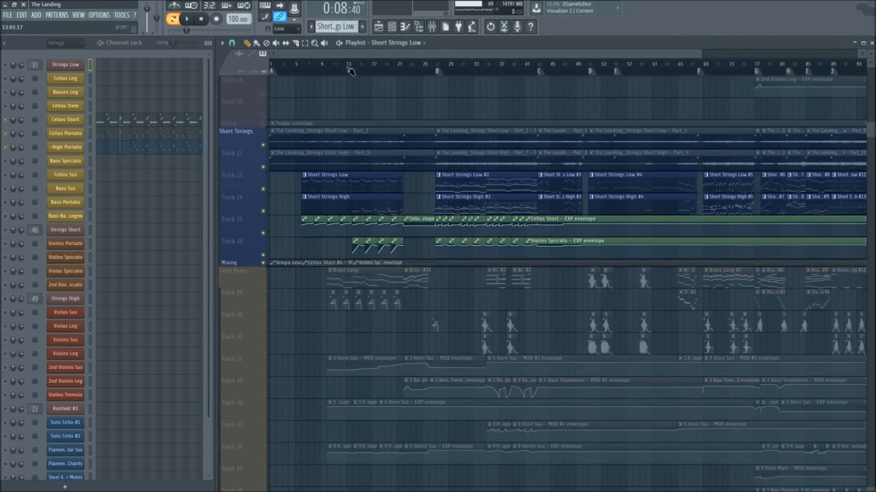
left_click(351, 71)
scroll(350, 69, "up", 4)
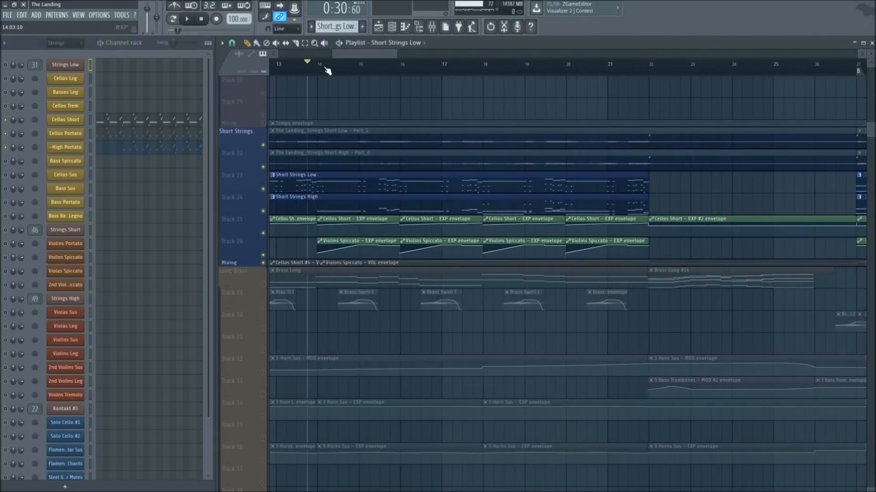
Open the Short Strings High clip in the piano roll and examine the Violins Portato and Violins Spiccato notes
double_click(322, 210)
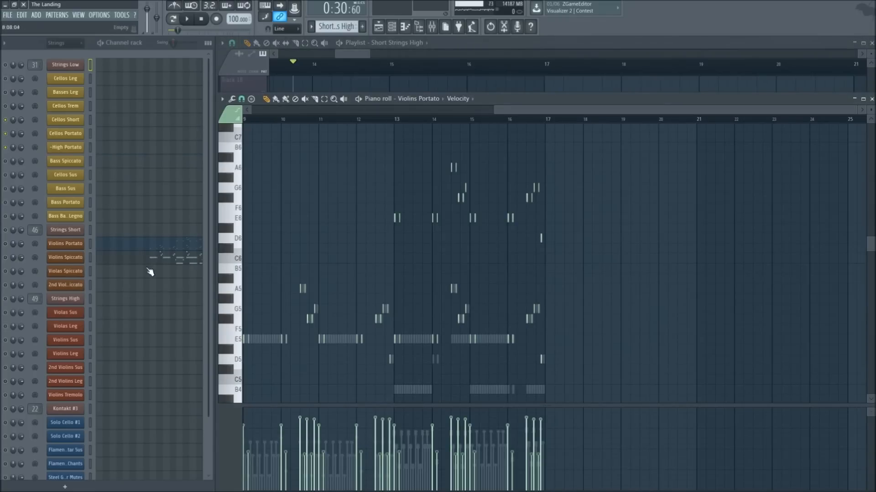
left_click(173, 264)
scroll(393, 121, "down", 4)
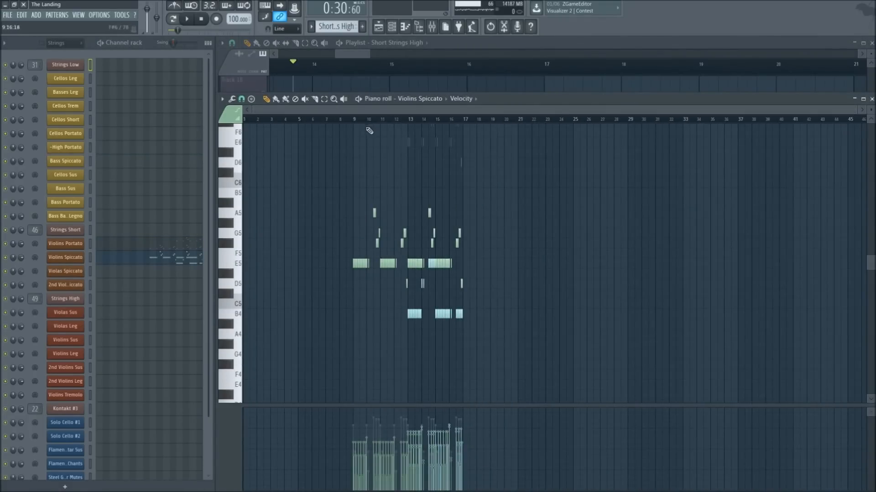
Examine the Violins Spiccato and Violins Portato notes in bars 9 to 17 and play the Short Strings High pattern
scroll(370, 130, "up", 4)
left_click_drag(515, 108, 682, 146)
scroll(526, 176, "up", 4)
scroll(521, 126, "down", 3)
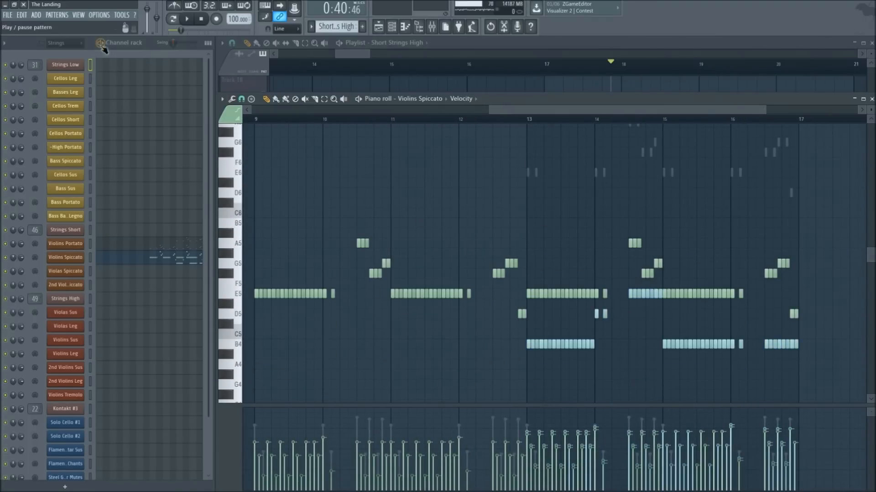
key("space")
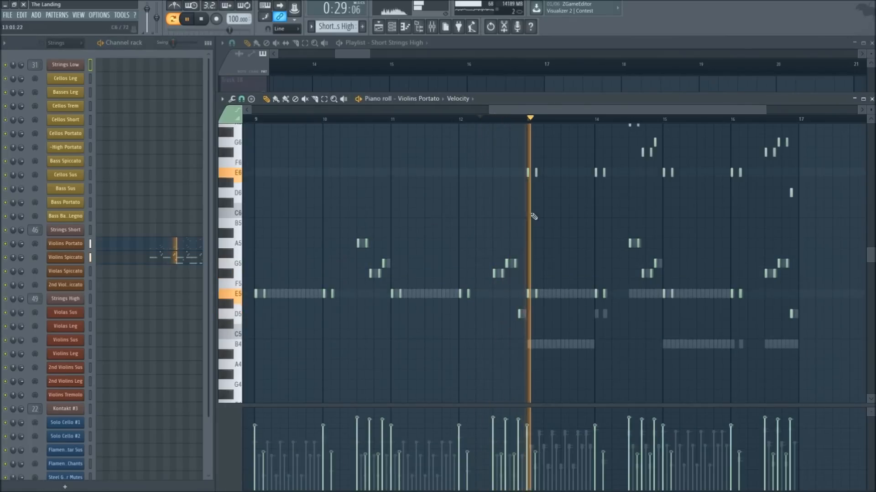
scroll(584, 256, "up", 4)
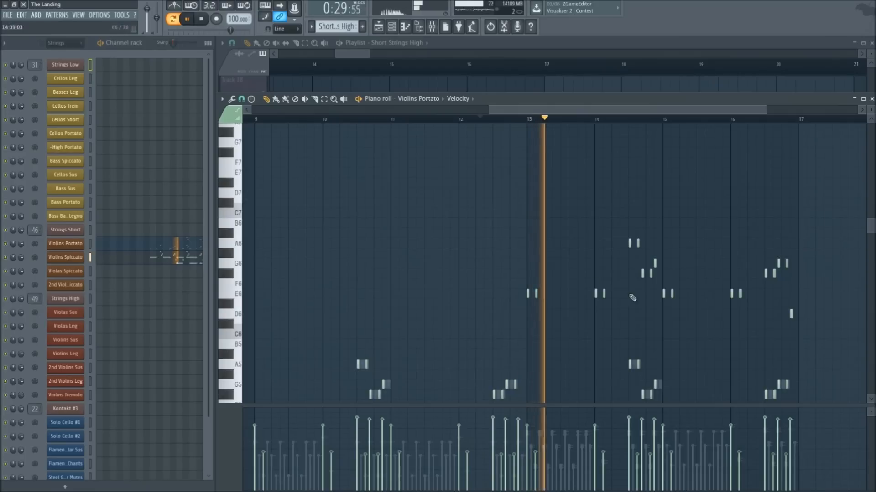
scroll(634, 296, "down", 3)
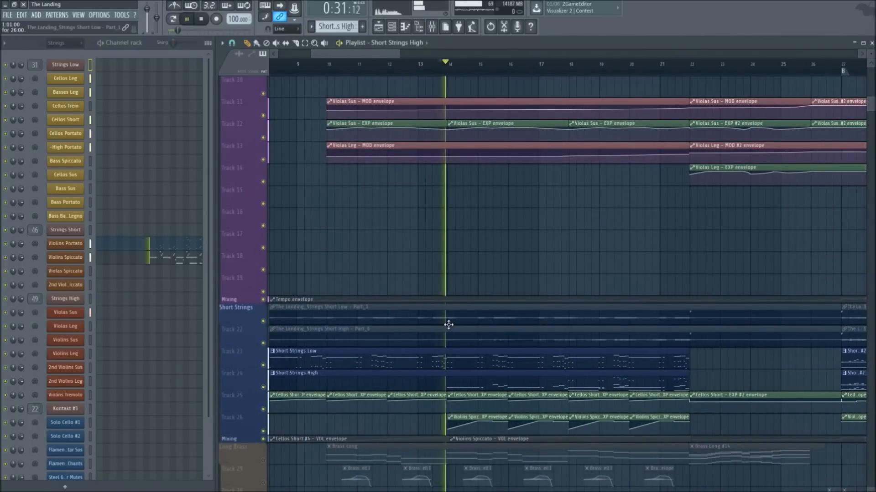
Play the long and short strings together in the playlist from just before bar 14 and view their envelopes
scroll(456, 396, "down", 3)
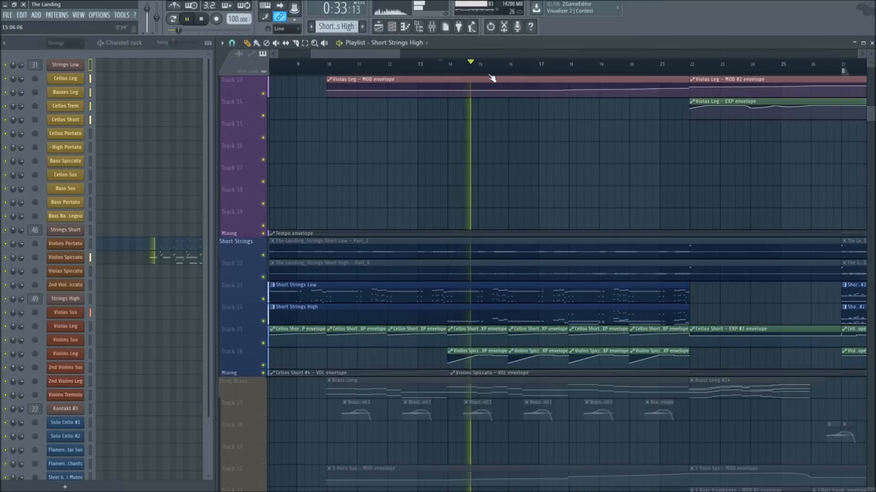
scroll(523, 142, "down", 3)
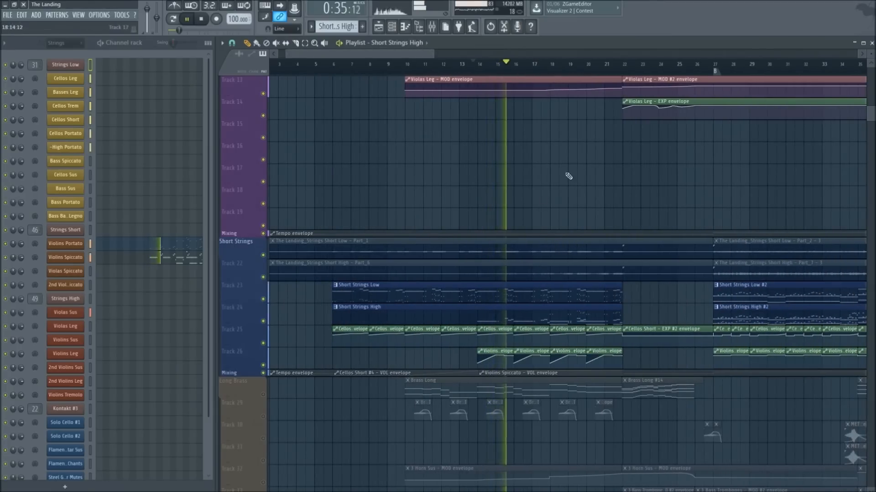
scroll(586, 64, "up", 3)
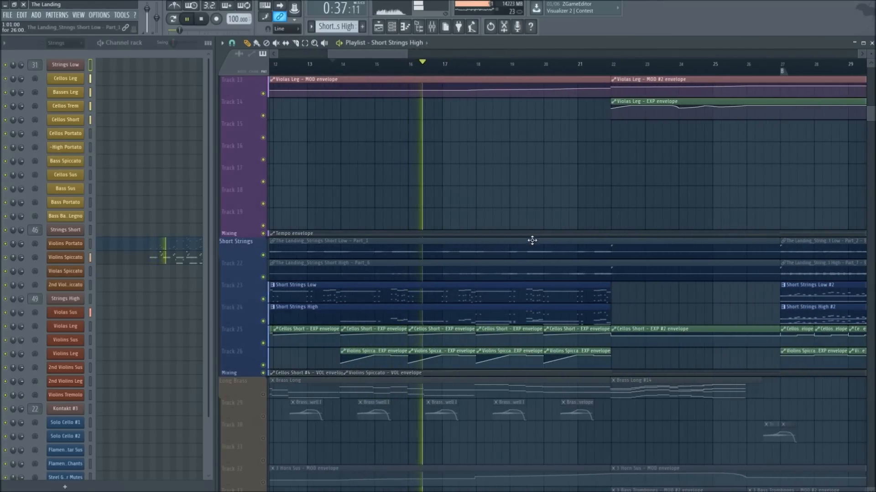
scroll(397, 82, "down", 4)
scroll(450, 81, "down", 1)
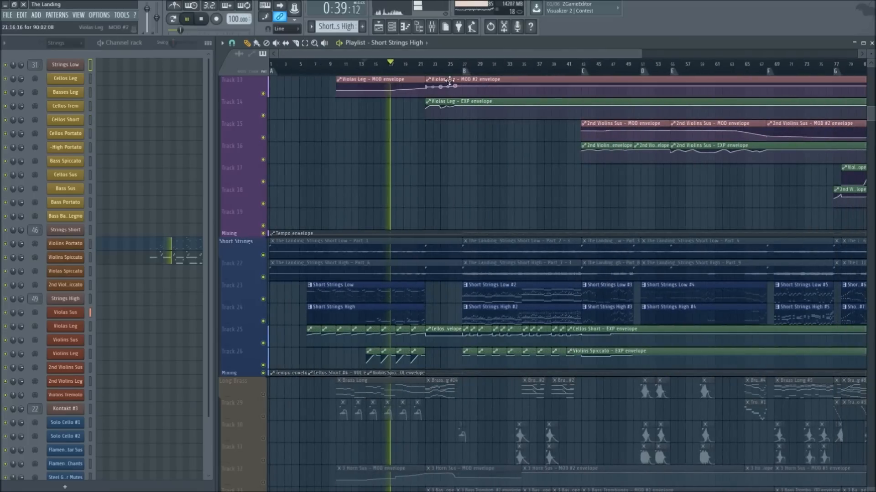
scroll(420, 250, "up", 2)
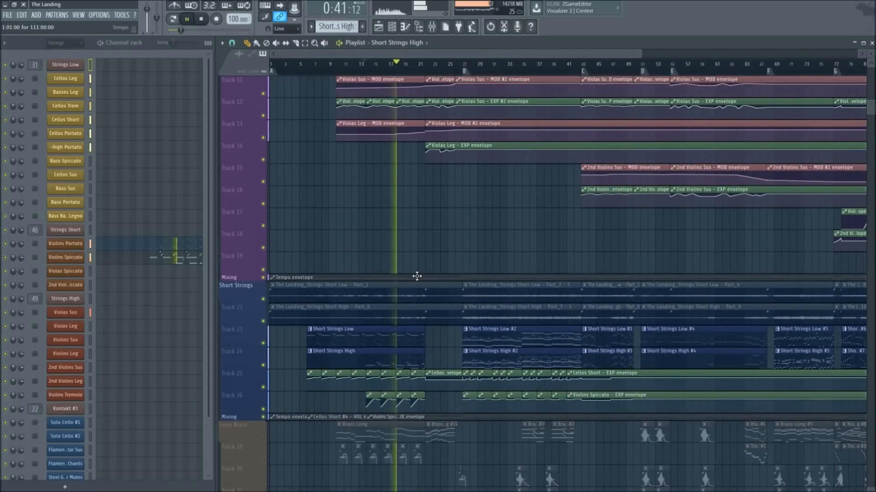
Stop playback, mute the Short Strings pattern clips and their EXP envelopes, and unmute the rendered Short Low and Short High audio clips
scroll(416, 283, "up", 1)
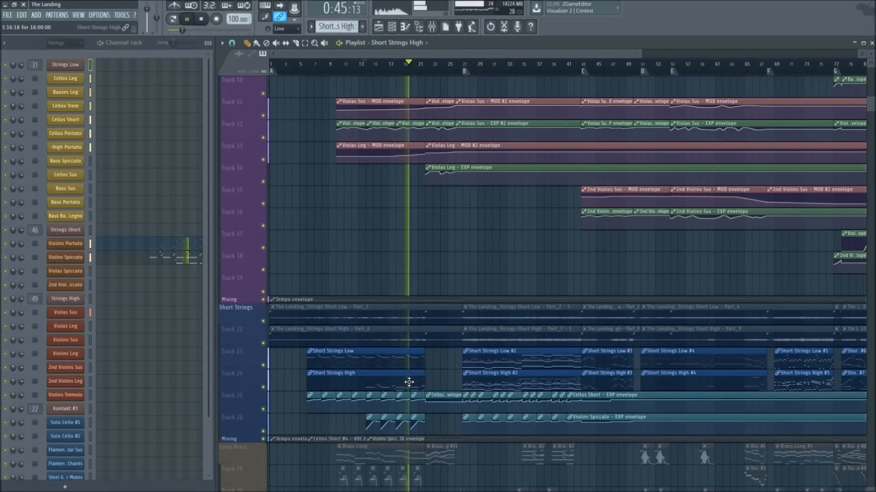
scroll(409, 382, "down", 9)
key("space")
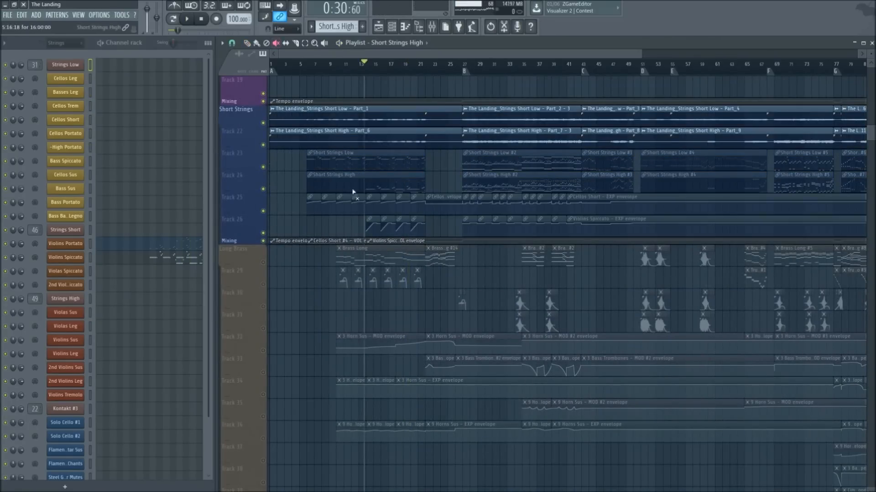
Solo the Long Brass track group and set the song position just before bar 10, where the Brass Long clip starts
scroll(324, 248, "down", 3)
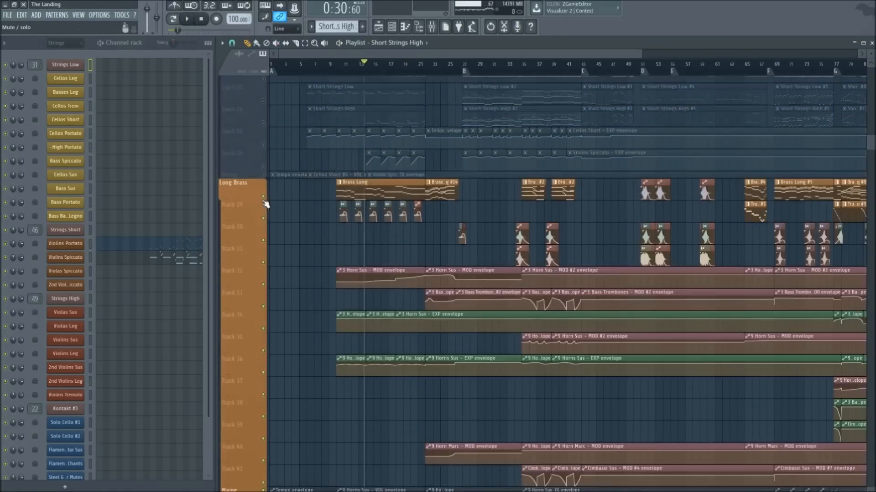
scroll(282, 260, "down", 3)
scroll(346, 67, "up", 3)
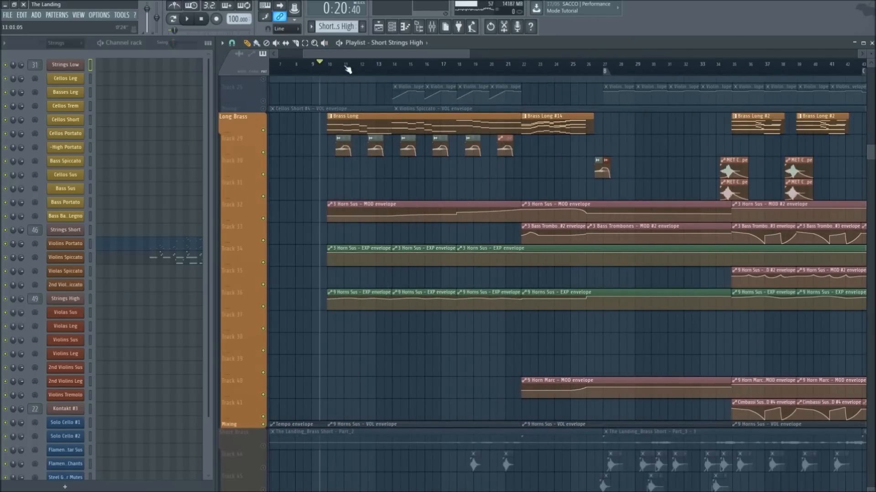
scroll(348, 69, "up", 2)
scroll(324, 205, "up", 8)
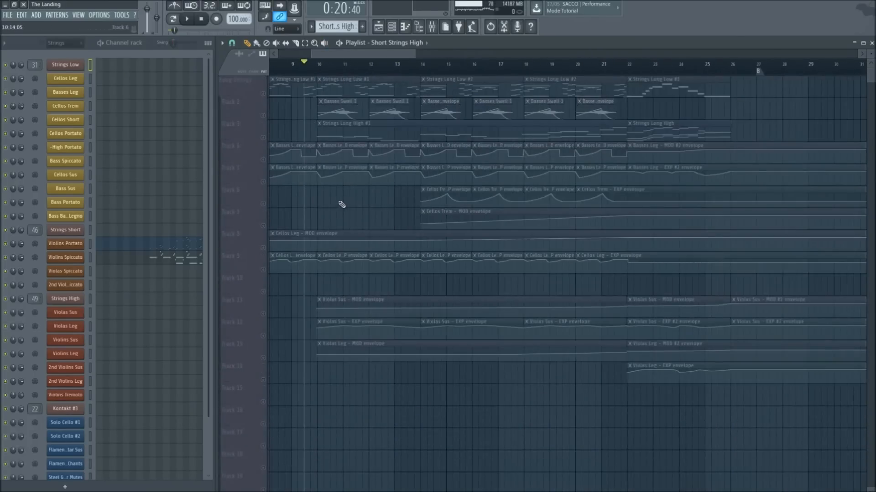
scroll(342, 273, "down", 9)
scroll(333, 214, "up", 9)
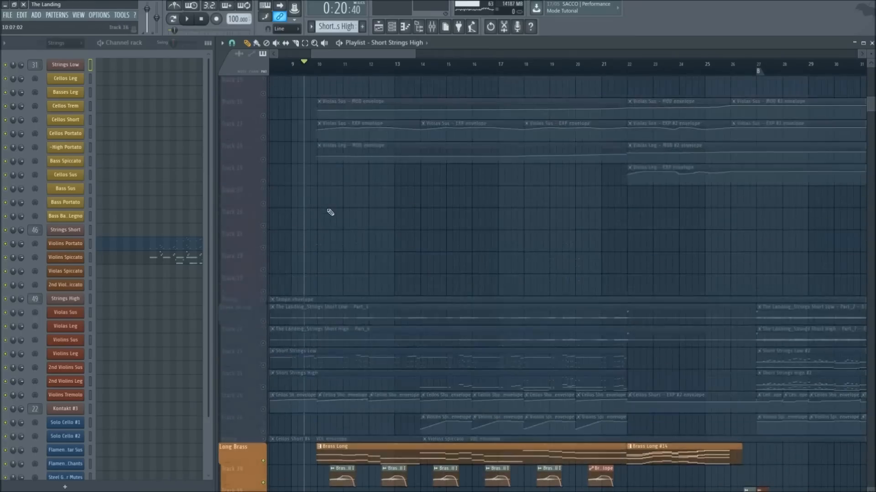
scroll(358, 251, "down", 10)
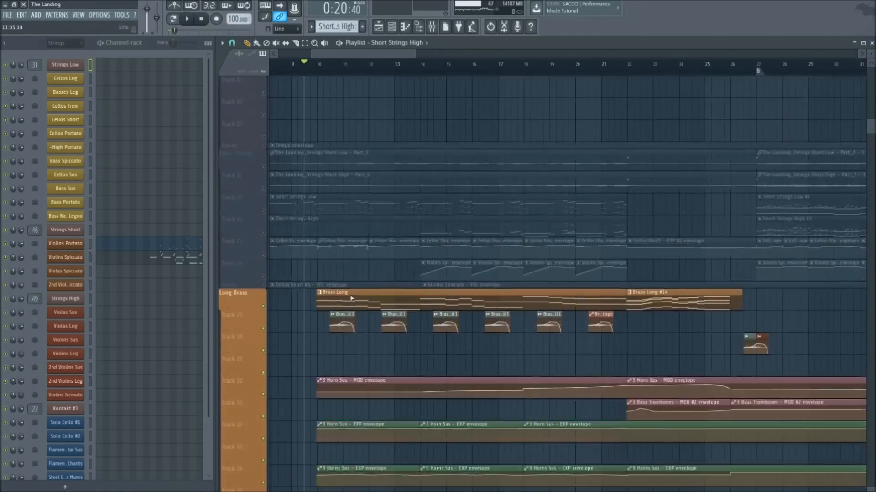
Open the Brass Long clip in the piano roll, play its 3 Horn Sus and 9 Horns Sus notes, and stop playback
double_click(363, 177)
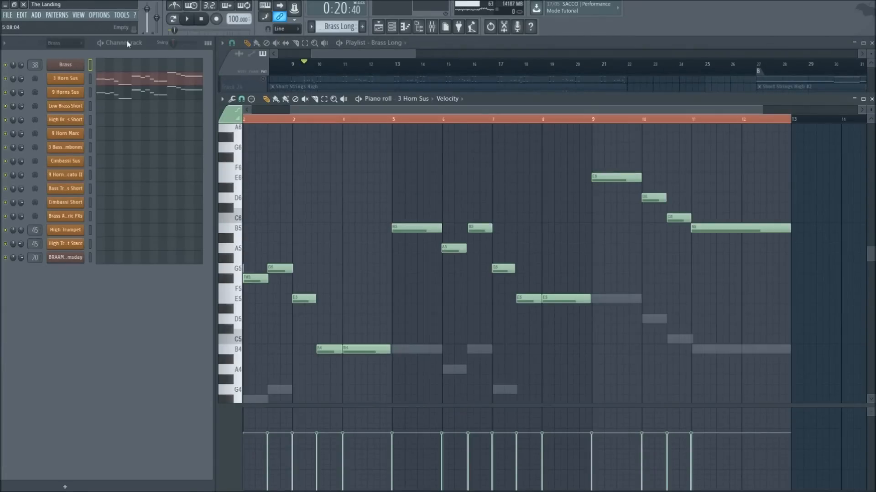
key("space")
scroll(274, 195, "down", 3)
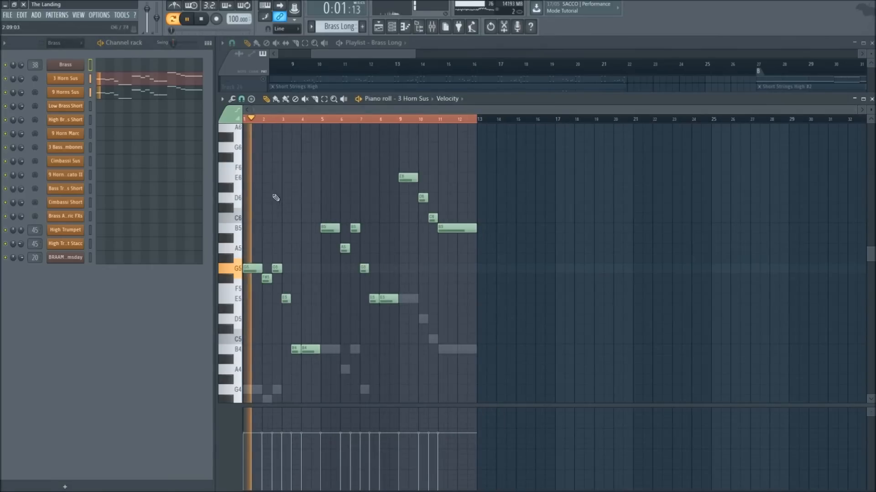
scroll(263, 289, "down", 2)
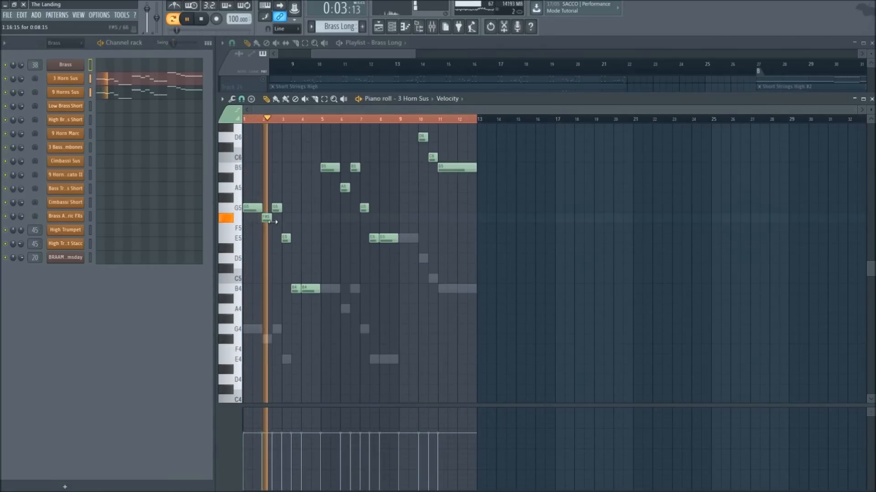
key("space")
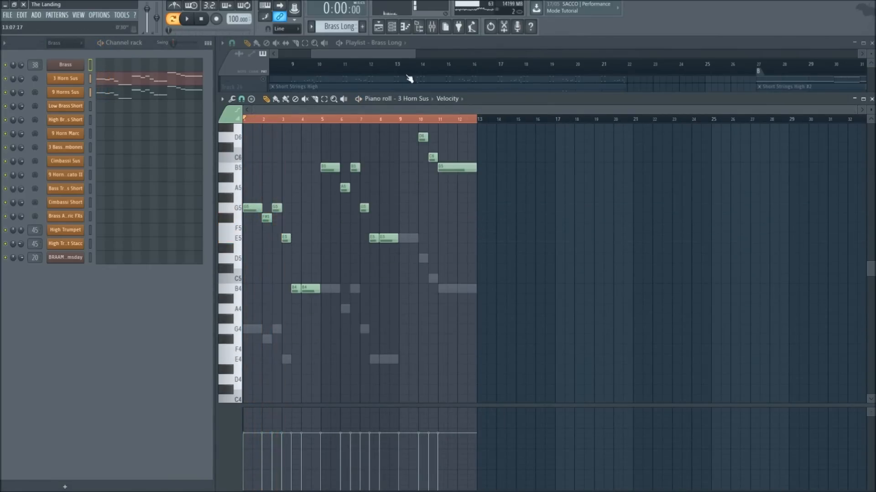
Return to the playlist and examine the Brass Swell samples placed below the Brass Long clip
left_click(399, 81)
scroll(323, 78, "down", 2)
scroll(338, 66, "up", 4)
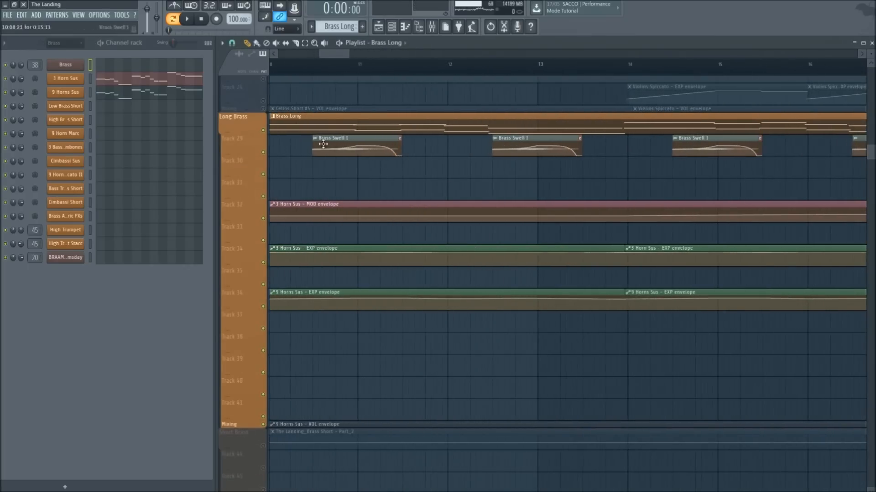
scroll(328, 68, "down", 3)
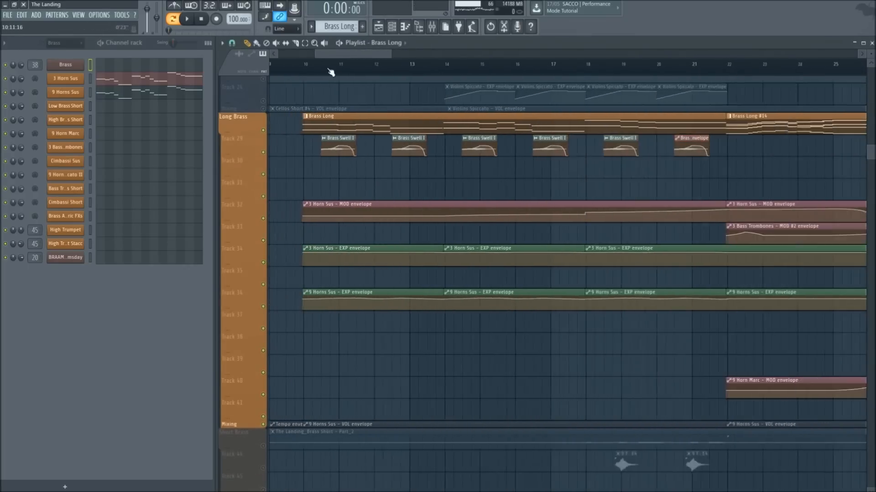
Mute the rendered Brass Short Part_2 audio, unmute the Brass Short clip and its EXP envelopes, and solo the Short Brass group
scroll(309, 248, "down", 12)
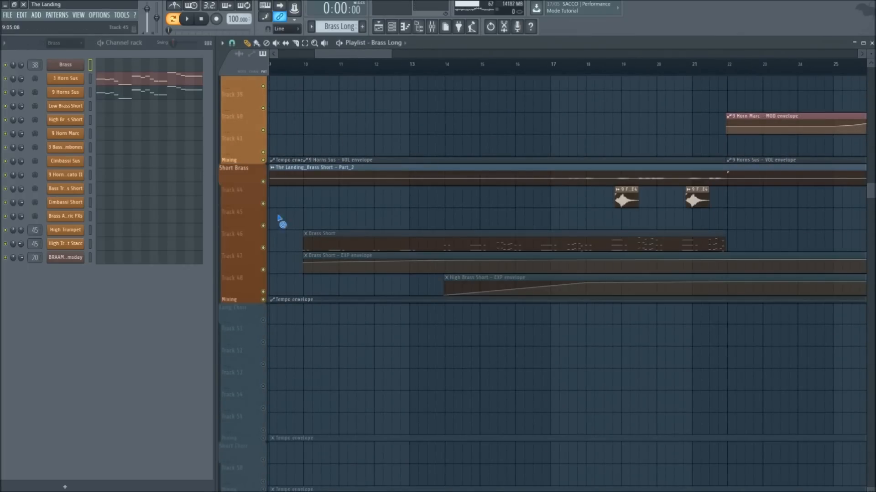
scroll(279, 218, "down", 1)
key("t")
left_click(350, 156)
left_click(358, 222)
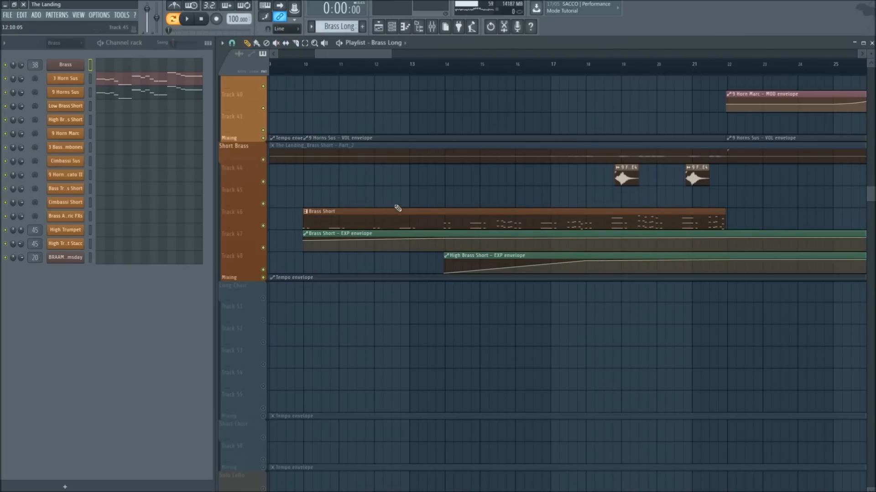
right_click(264, 227, "shift")
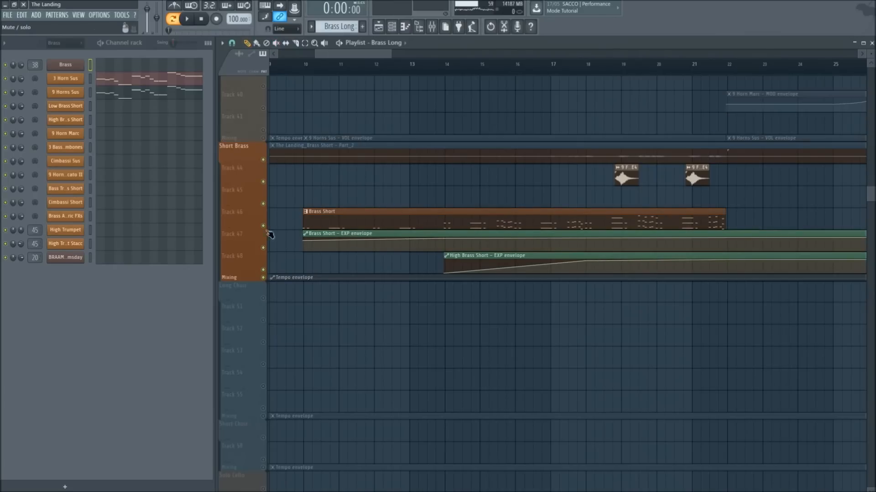
Switch to song mode and play the short brass from between bars 16 and 17
left_click(296, 70)
scroll(296, 70, "up", 3)
scroll(296, 70, "down", 5)
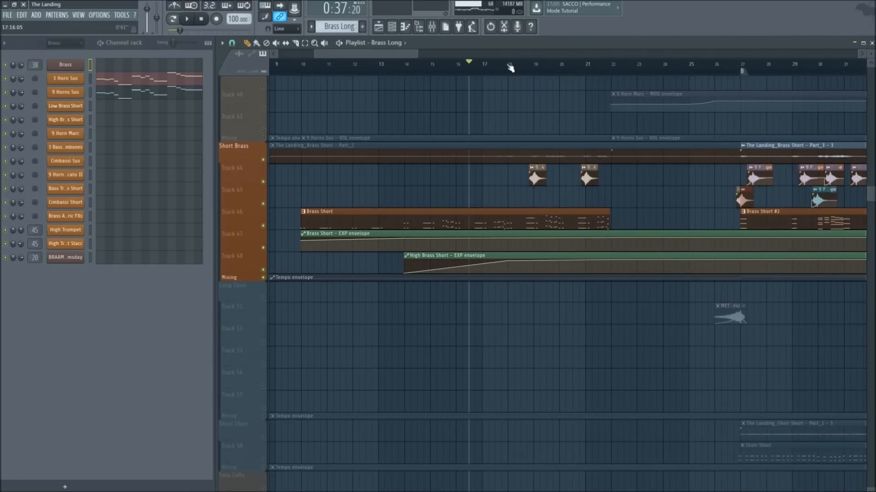
key("space")
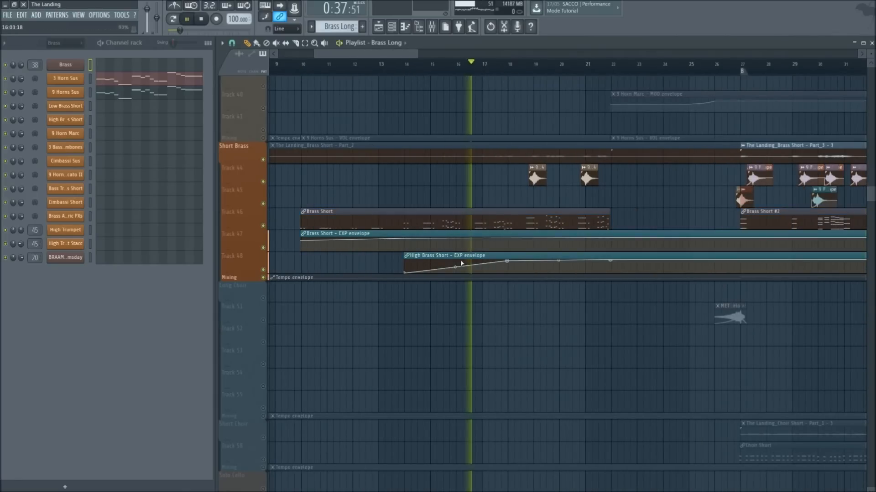
Open the Brass Short clip in the piano roll, examine the Low Brass Short and High Brass Short notes during playback, and stop
double_click(494, 223)
scroll(296, 255, "up", 3)
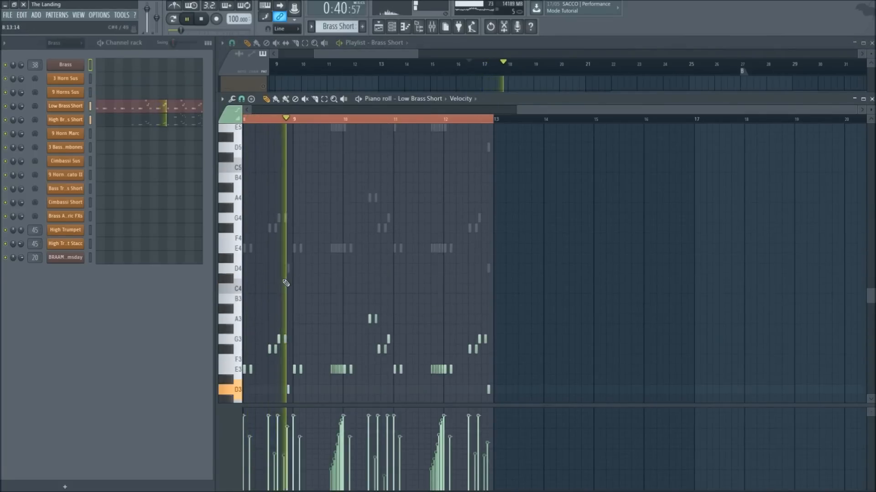
right_click(337, 250)
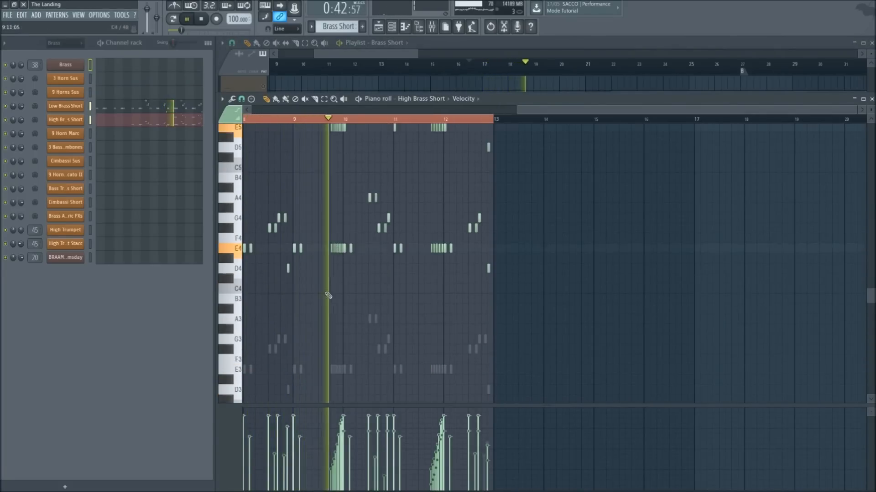
scroll(329, 301, "up", 2)
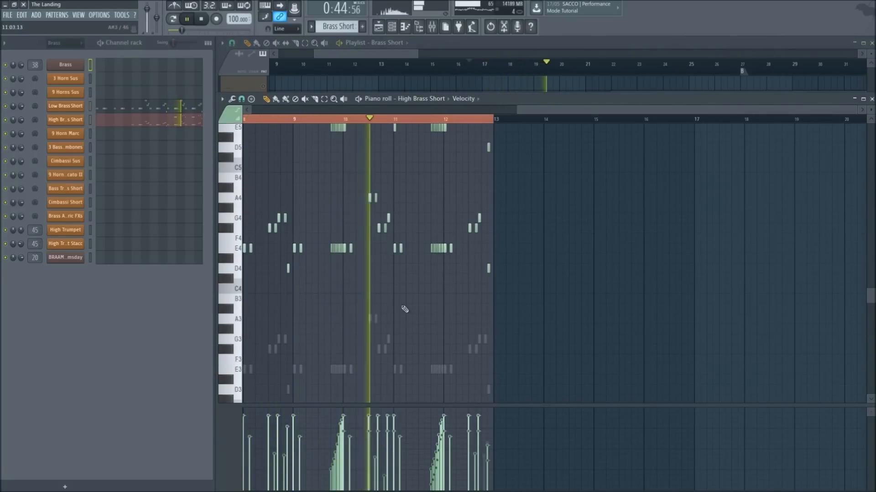
key("space")
Return to the playlist and open the 9 French Horns Scoop E4 sample near bar 19 to view its settings and placement
left_click_drag(411, 55, 425, 57)
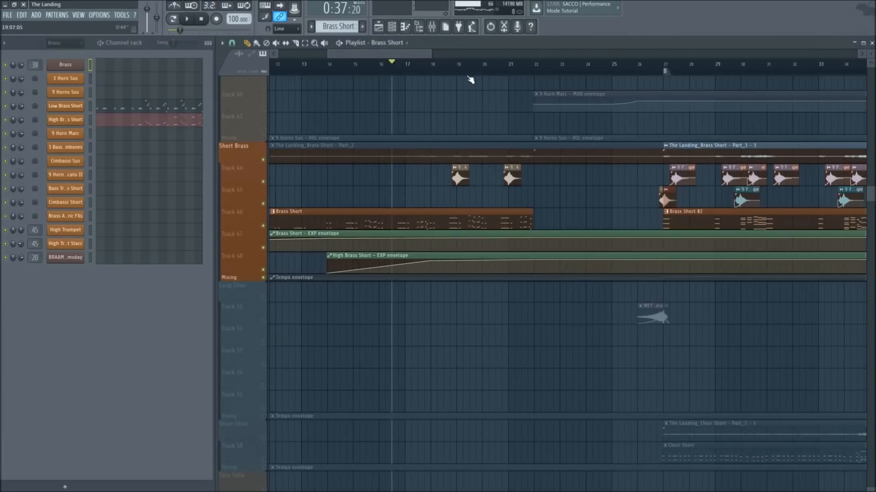
scroll(470, 80, "up", 6)
double_click(437, 180)
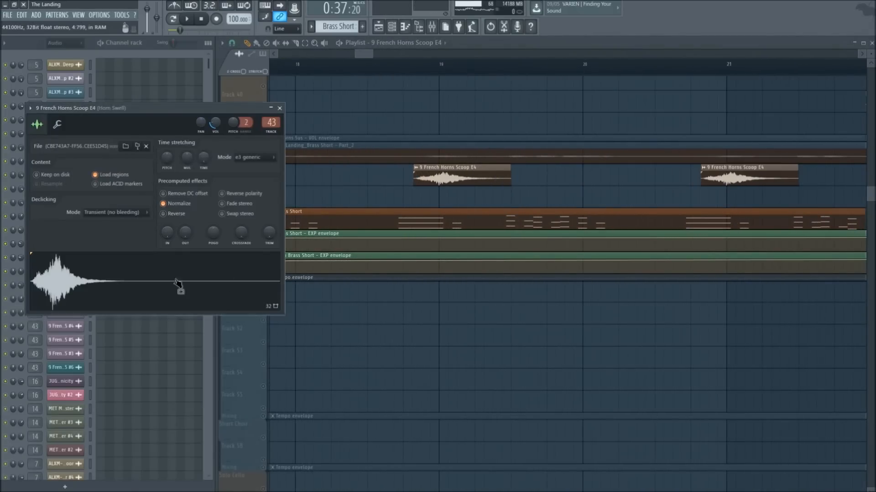
scroll(431, 127, "down", 3)
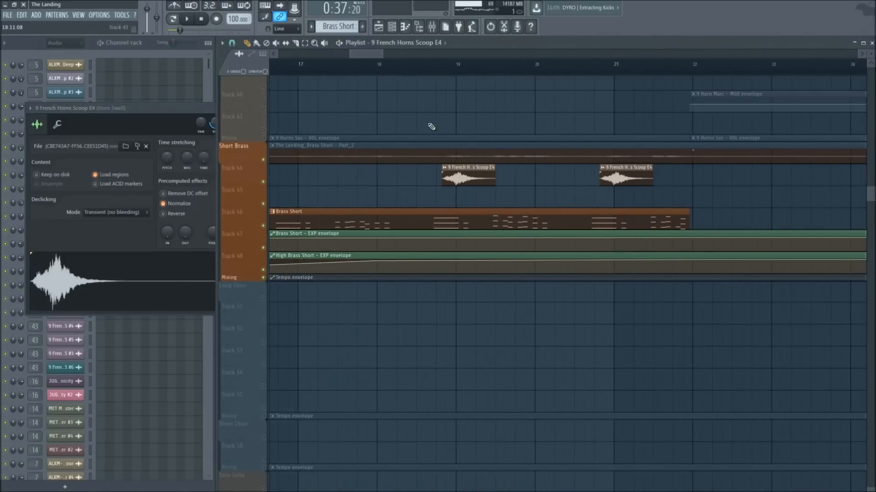
scroll(438, 75, "down", 2)
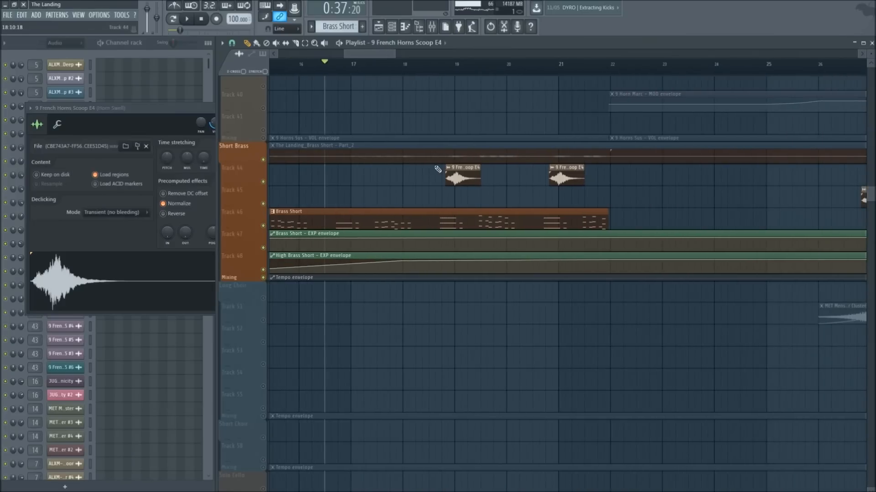
scroll(437, 169, "down", 3)
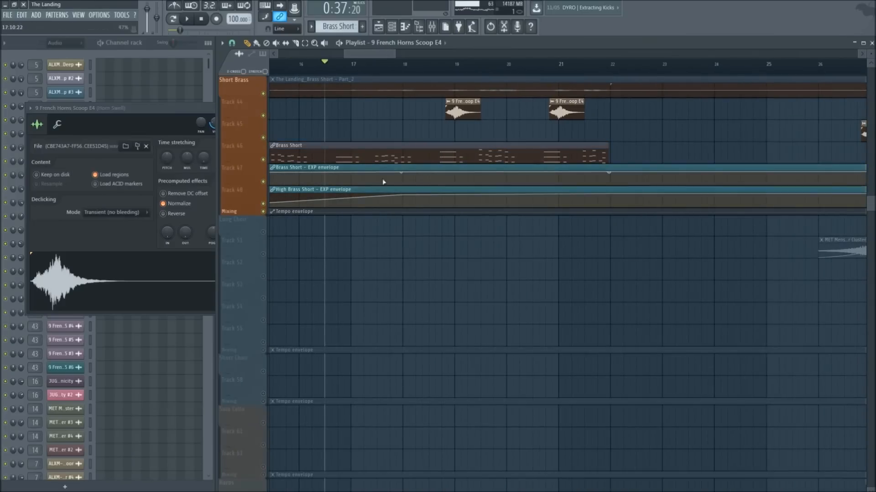
Open the Brass Short clip in the piano roll, play the repeated low brass E3 notes leading into bar 10, and close the piano roll
double_click(455, 161)
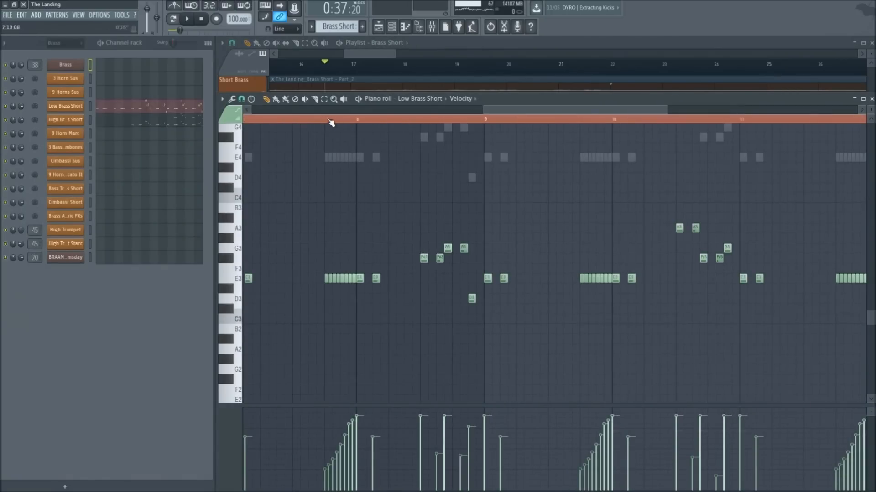
left_click_drag(505, 114, 566, 123)
left_click_drag(408, 122, 435, 306)
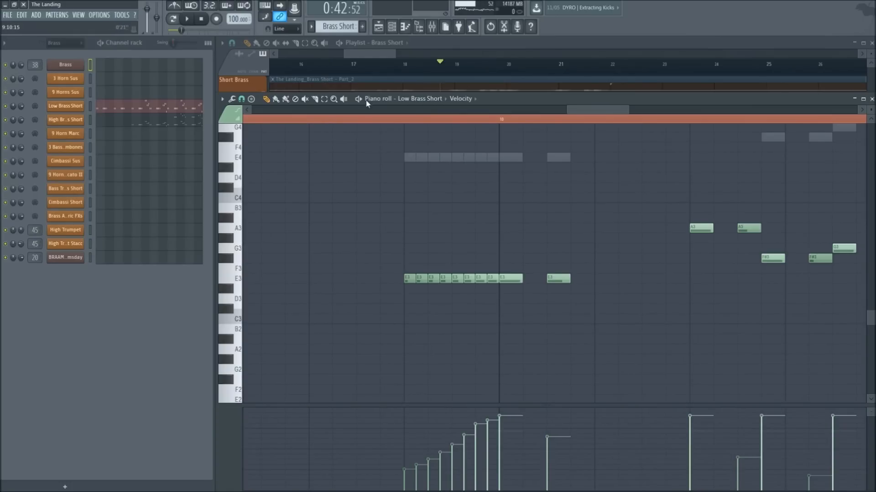
key("space")
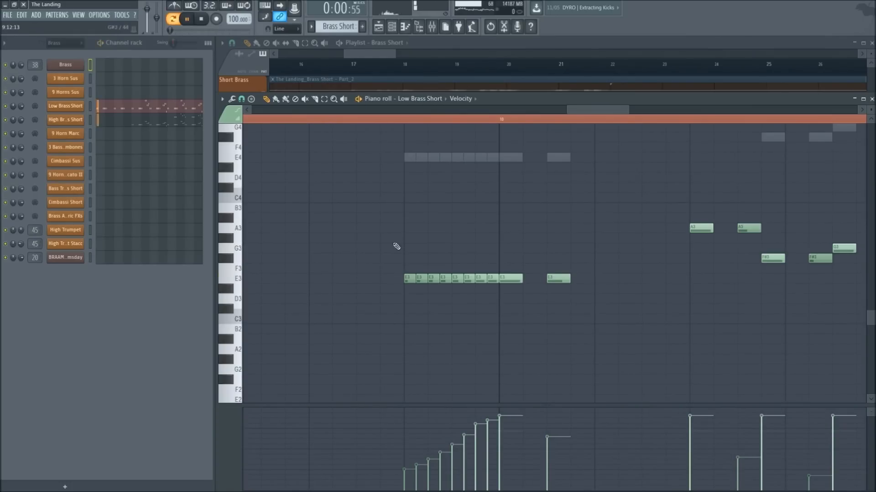
left_click(379, 120)
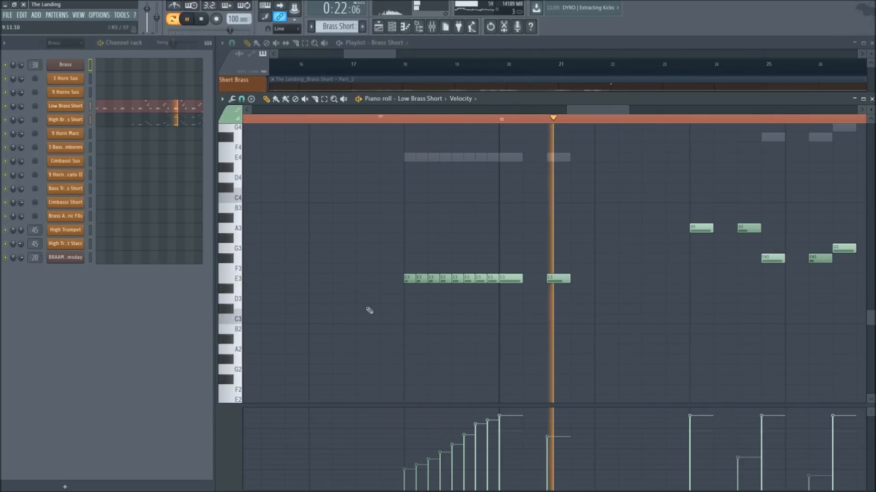
key("space")
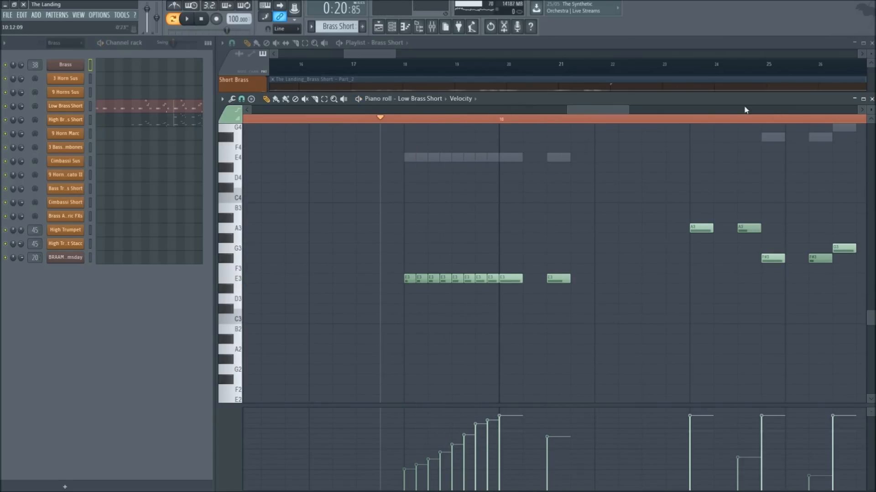
left_click_drag(739, 98, 687, 111)
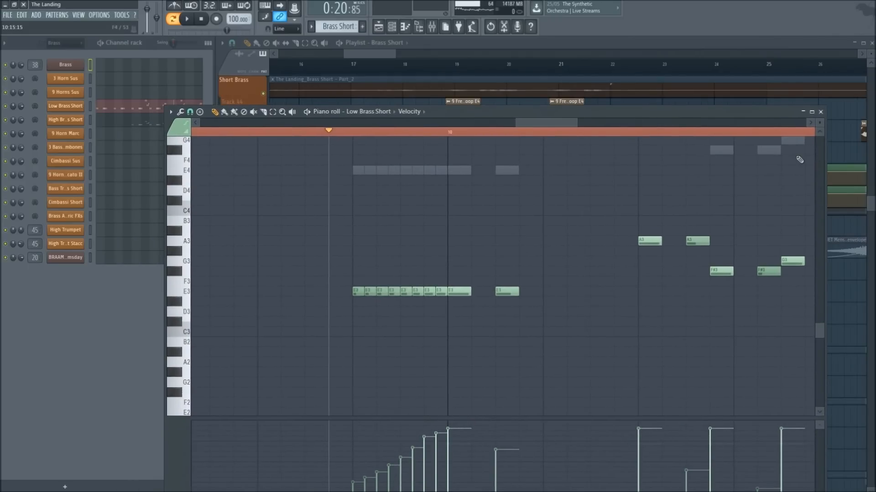
left_click(821, 112)
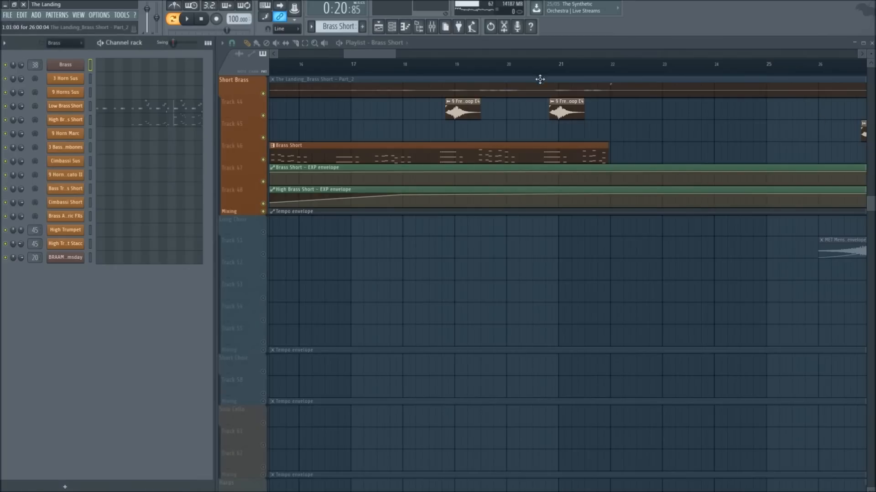
Solo the Deep Booms group and play its opening hits in song mode from just before bar 2
scroll(423, 287, "down", 5)
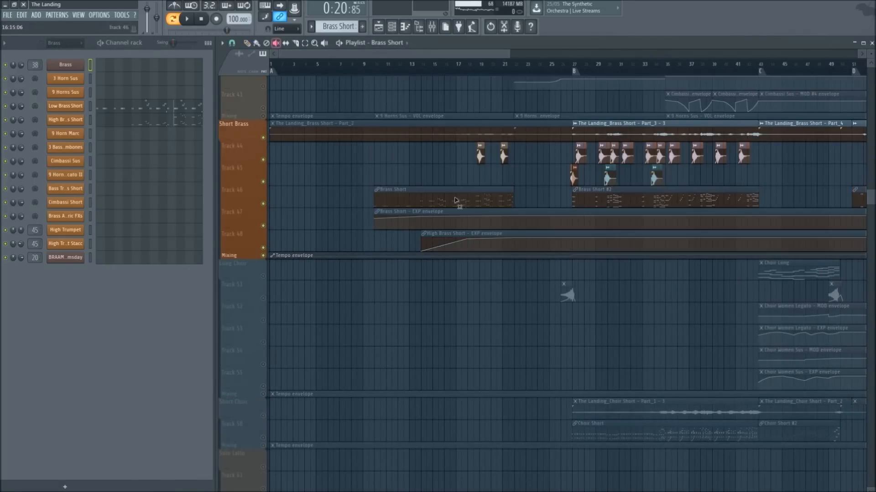
scroll(310, 215, "down", 5)
scroll(263, 254, "down", 20)
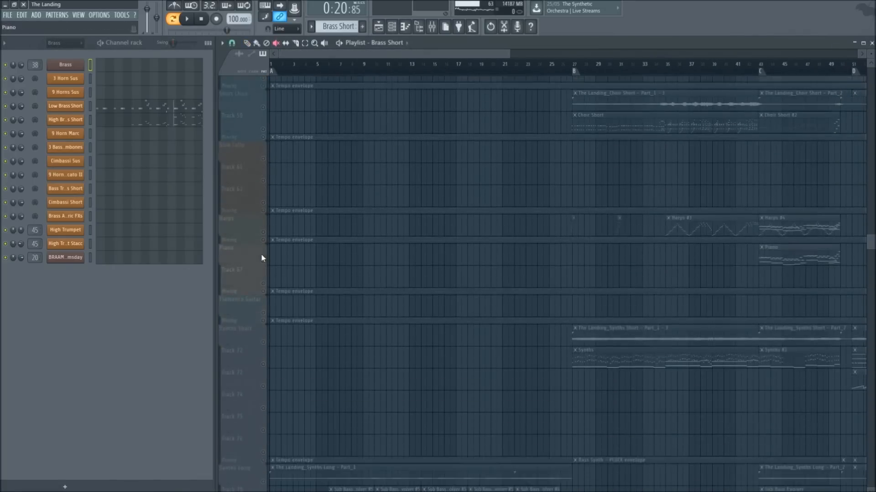
left_click(264, 216)
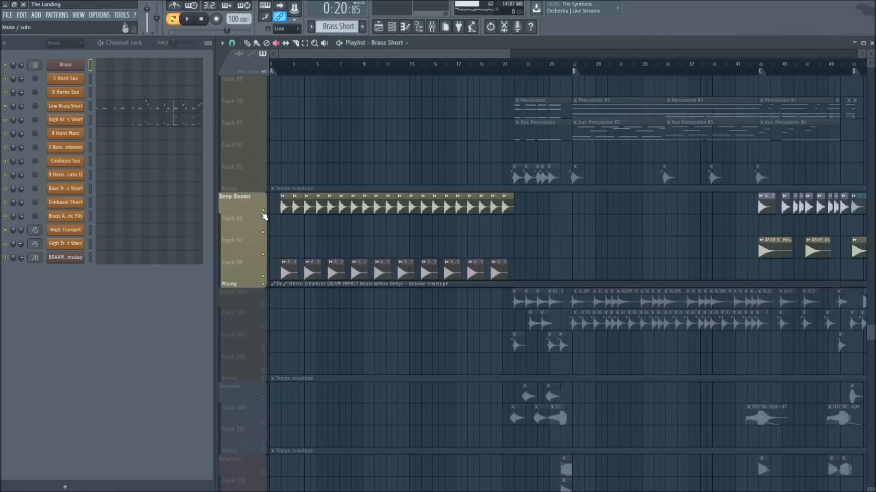
scroll(276, 69, "up", 5)
left_click(276, 69)
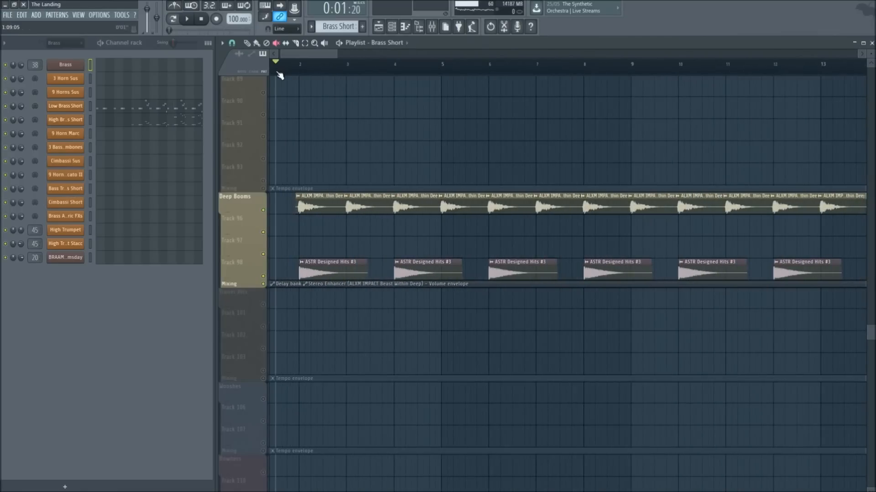
key("p")
key("space")
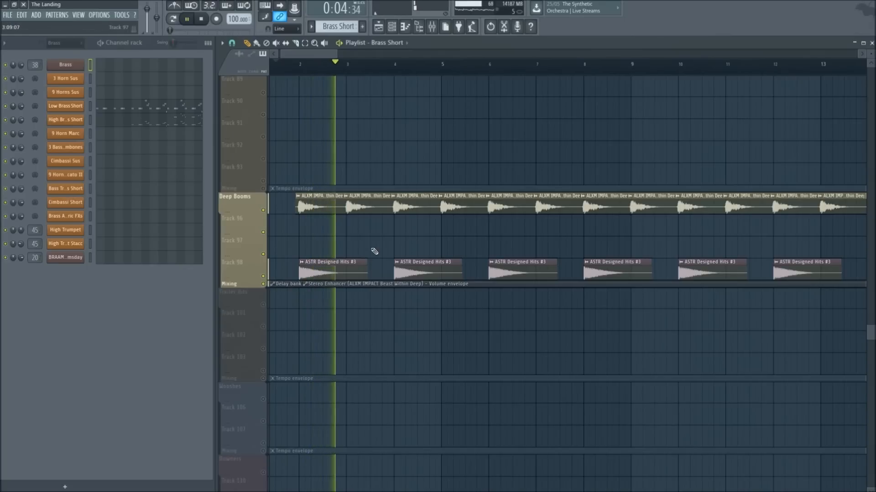
key("space")
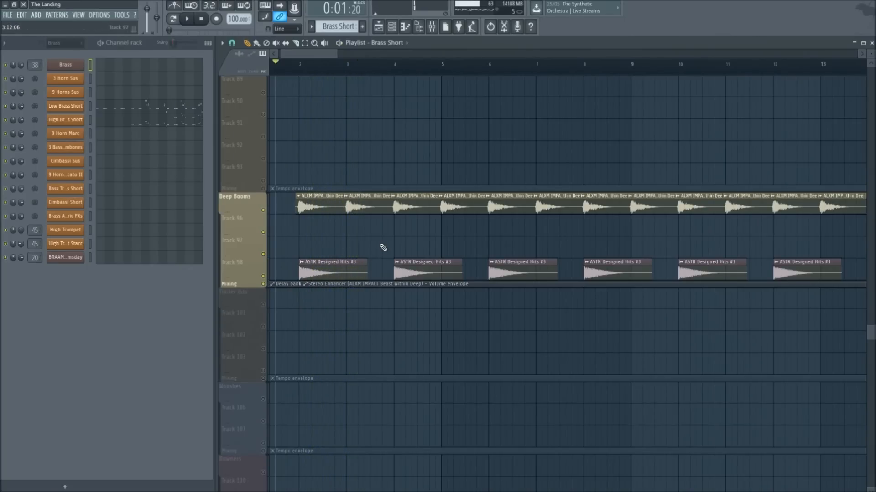
Open the ALXM IMPACT Beast Within Deep sample's settings and select its mixer track to view the effects on it
key("F9")
left_click(342, 250)
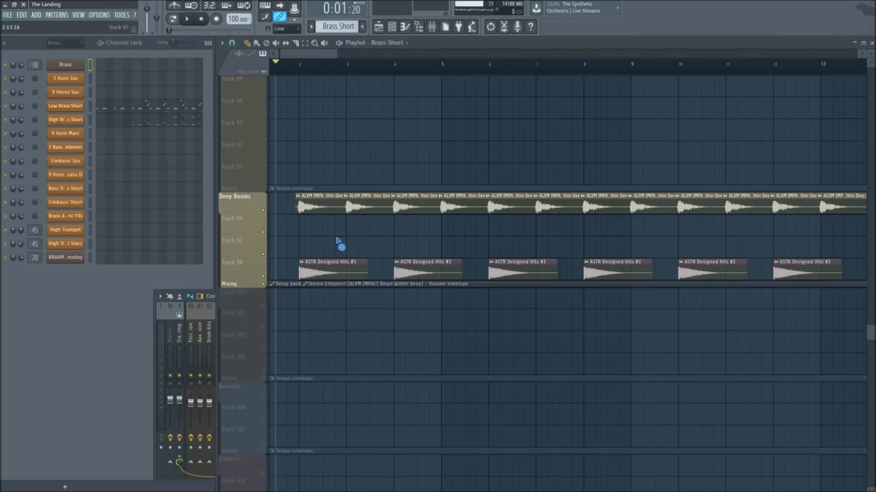
double_click(334, 209)
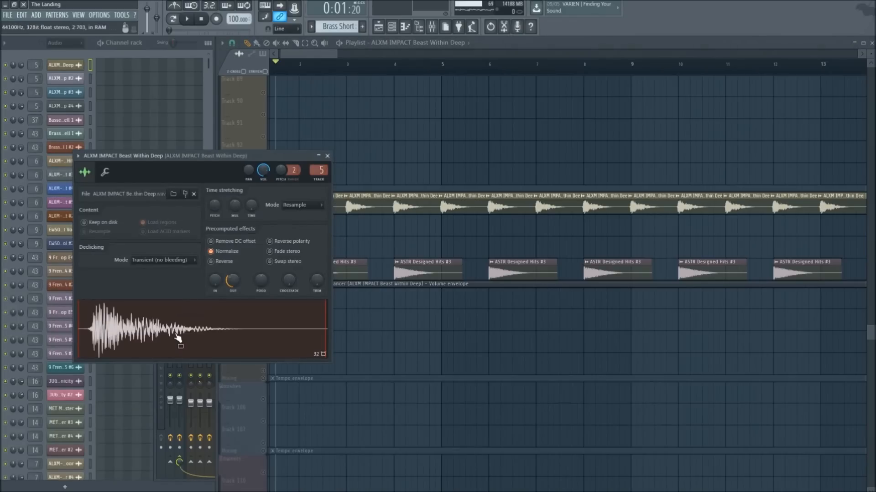
key("F9")
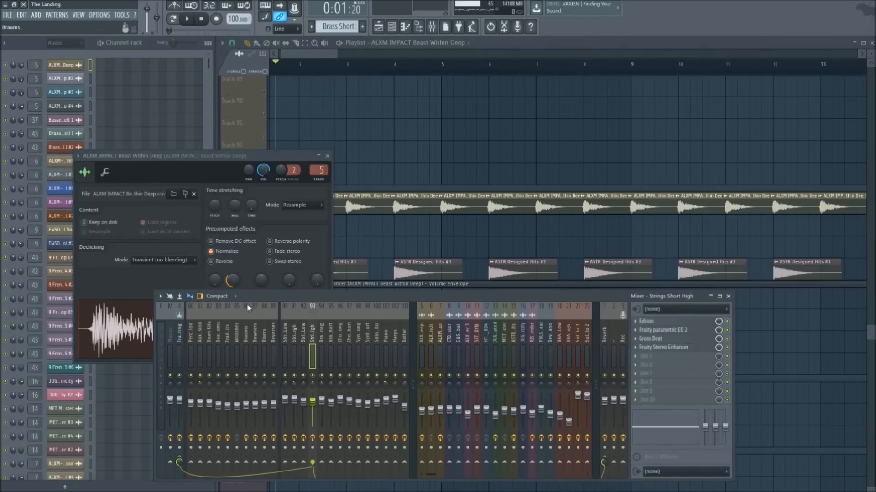
key("F9")
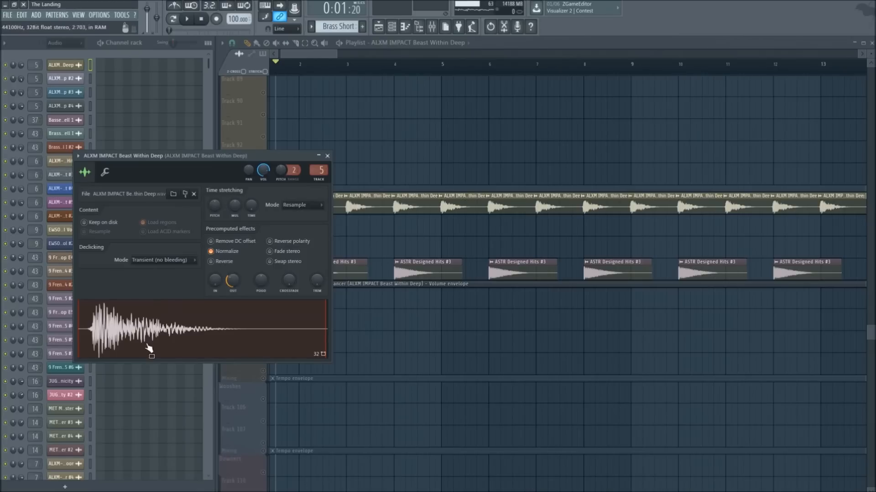
key("F9")
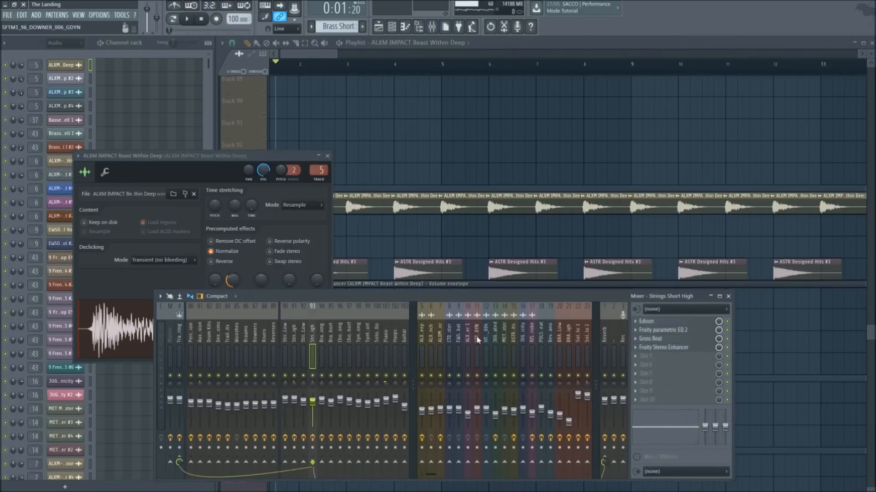
left_click(424, 334)
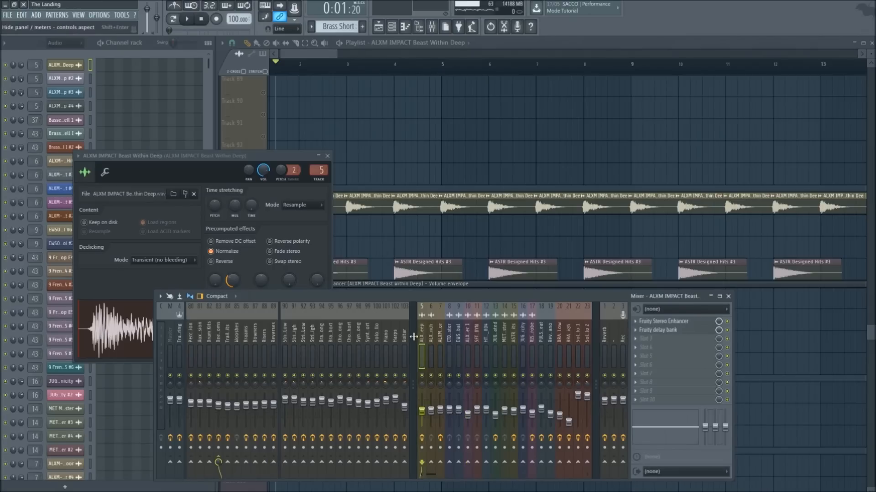
Reposition the mixer and the sample settings so both can be seen, and preview the ALXM IMPACT Beast Within Deep sample
left_click_drag(366, 302, 406, 286)
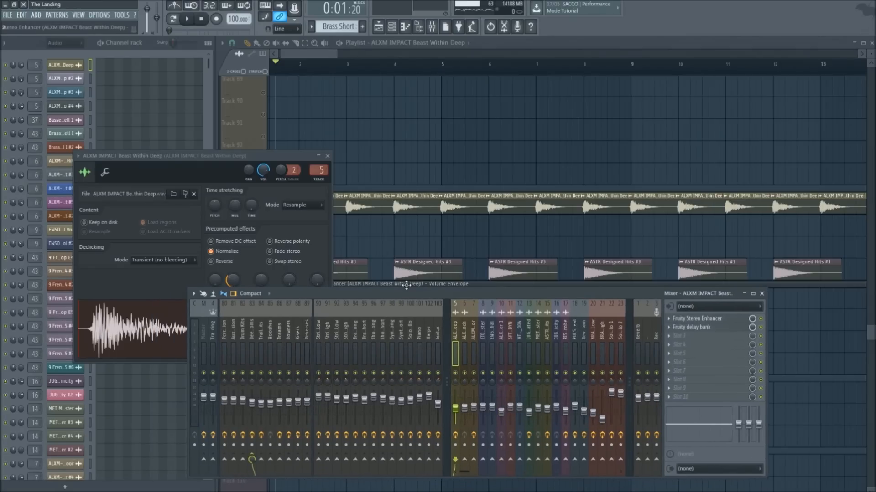
left_click_drag(149, 153, 135, 110)
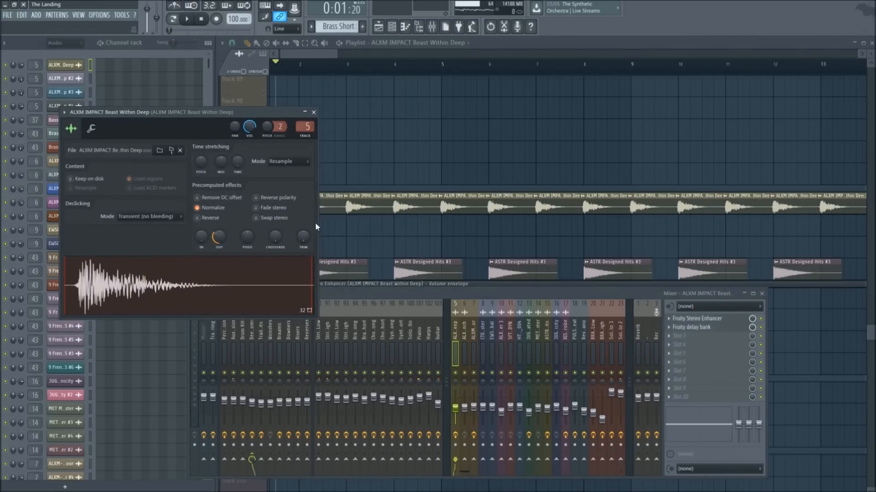
key("F9")
left_click(102, 295)
right_click(385, 129)
Open the ASTR Designed Hits #3 sample's settings and select the ASTR Designed Hits mixer track
scroll(378, 135, "down", 2)
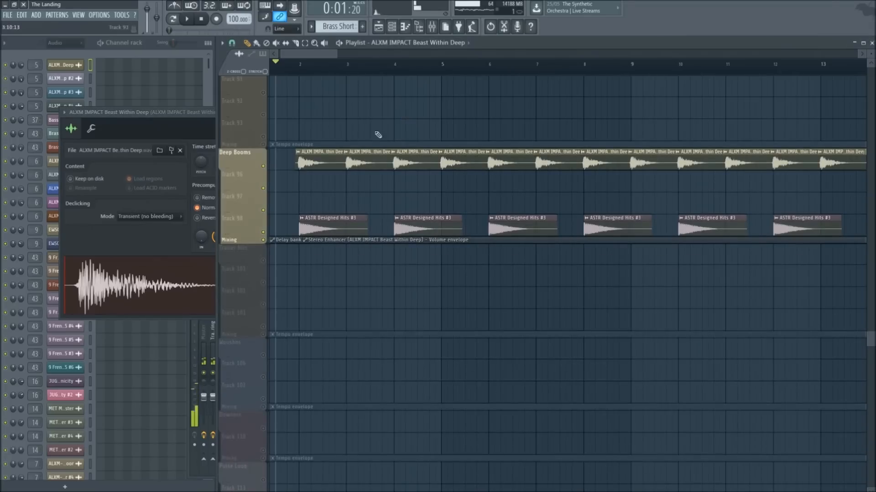
double_click(307, 218)
key("F9")
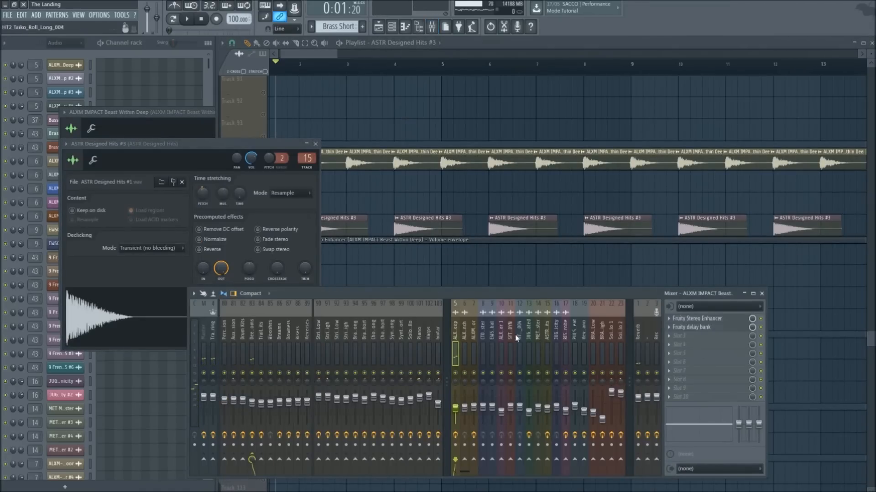
left_click(530, 335)
left_click(545, 326)
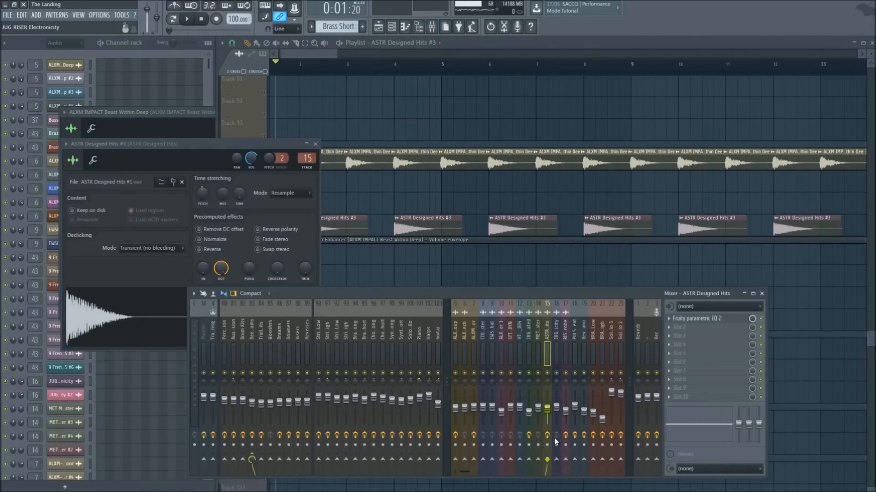
Preview ASTR Designed Hits #3, open its Fruity parametric EQ 2 to examine the low-pass curve, and preview the sample through it
left_click_drag(225, 144, 220, 112)
left_click(153, 292)
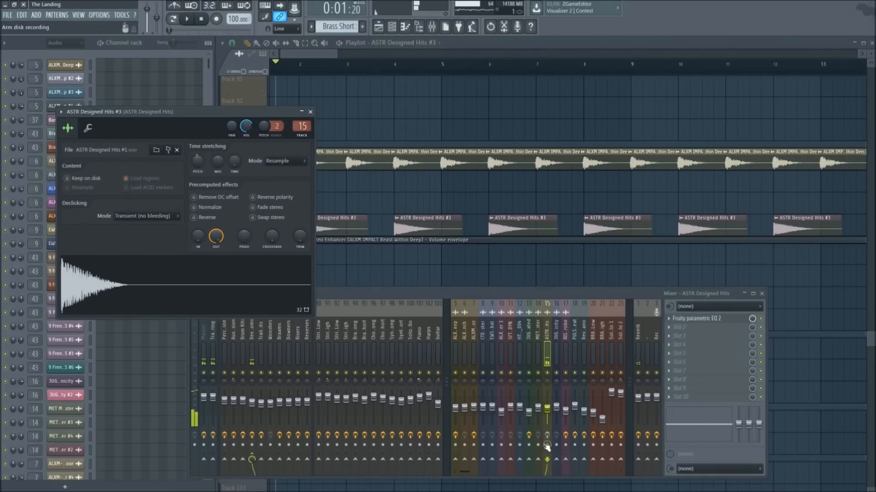
left_click(697, 319)
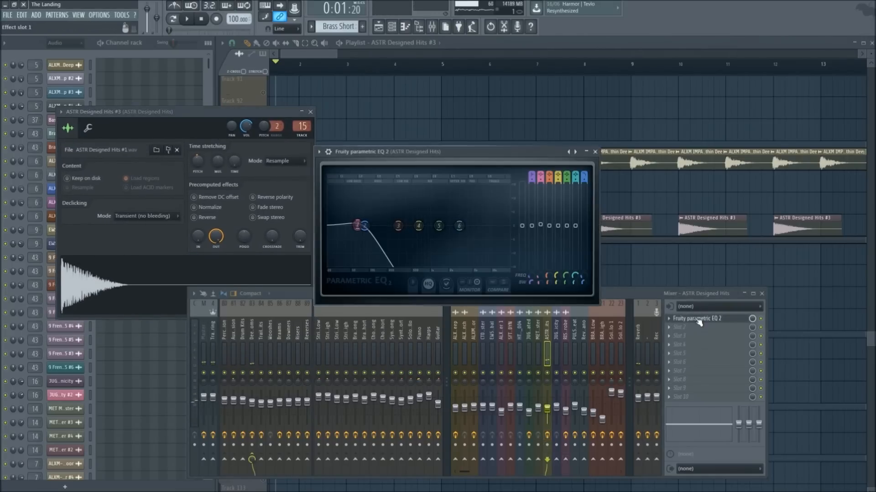
left_click(112, 286)
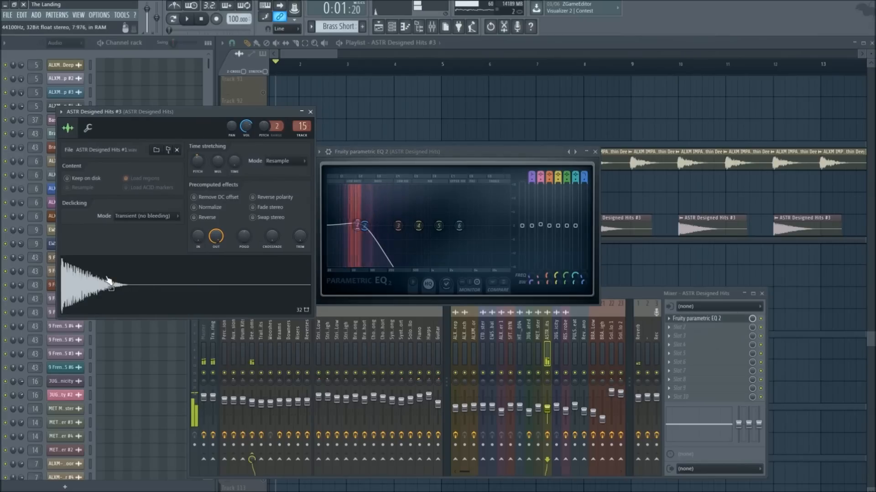
right_click(322, 88)
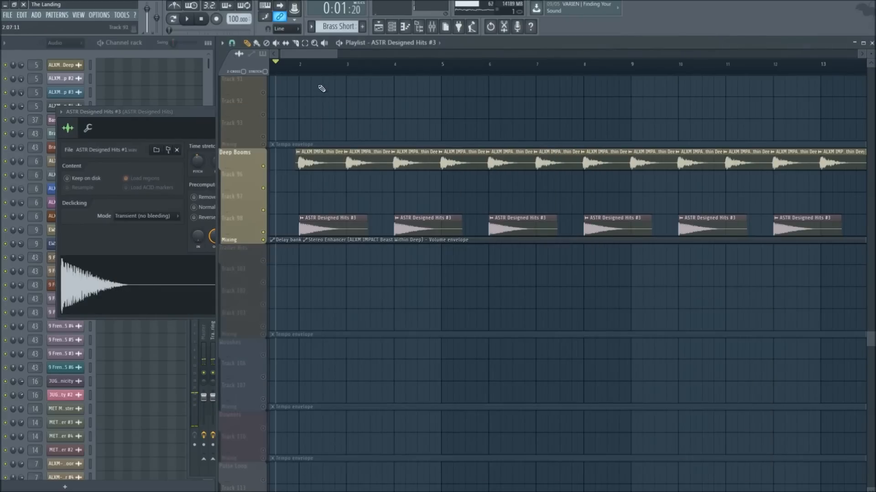
Play the layered Deep Booms hits together from just before bar 2 and stop
left_click(296, 68)
key("space")
key("space")
Unsolo the Deep Booms group and look over the effects groups from Trailer Hits down to Risers and Braams
scroll(370, 97, "down", 1)
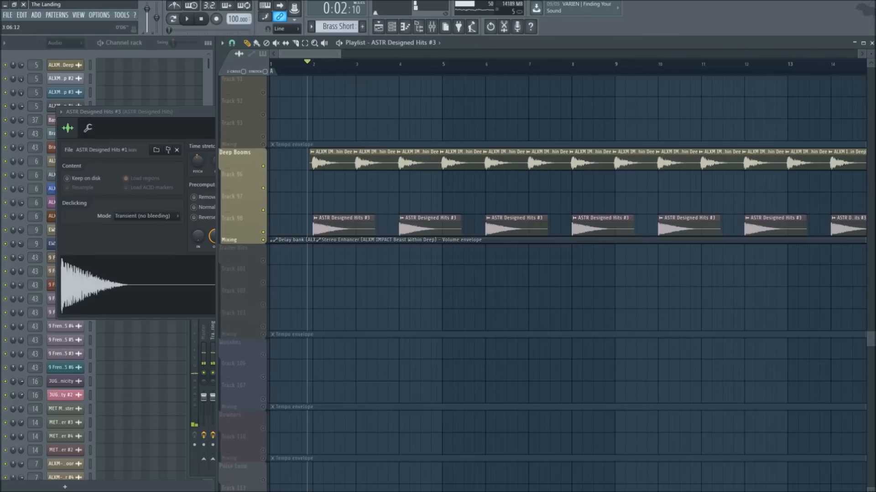
scroll(630, 195, "down", 3)
scroll(432, 304, "down", 3)
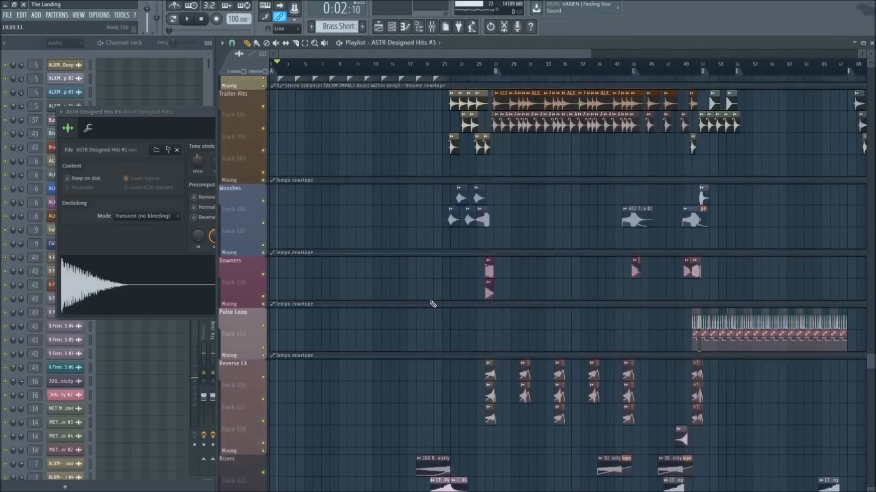
scroll(432, 304, "up", 1)
scroll(432, 305, "down", 3)
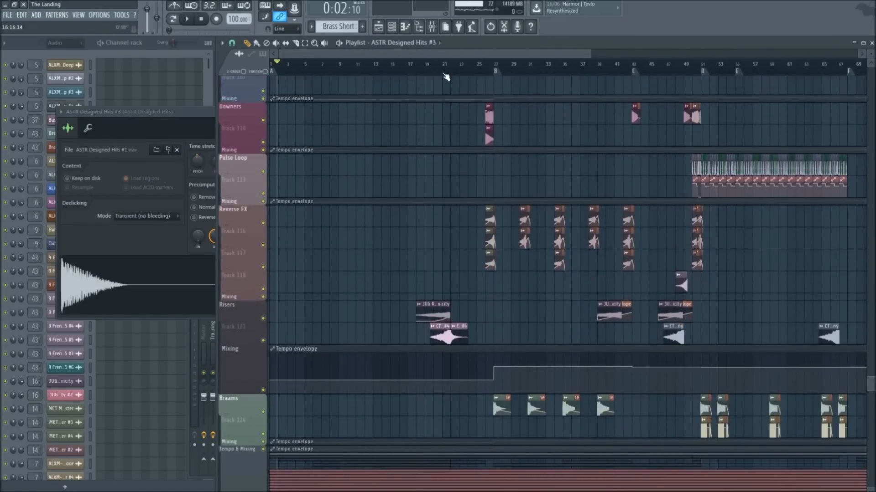
Play the full arrangement from between bars 17 and 18 to hear the JUG RISER Electronicity and CTD RISE clips
left_click(407, 68)
scroll(468, 71, "up", 3)
scroll(379, 218, "up", 7)
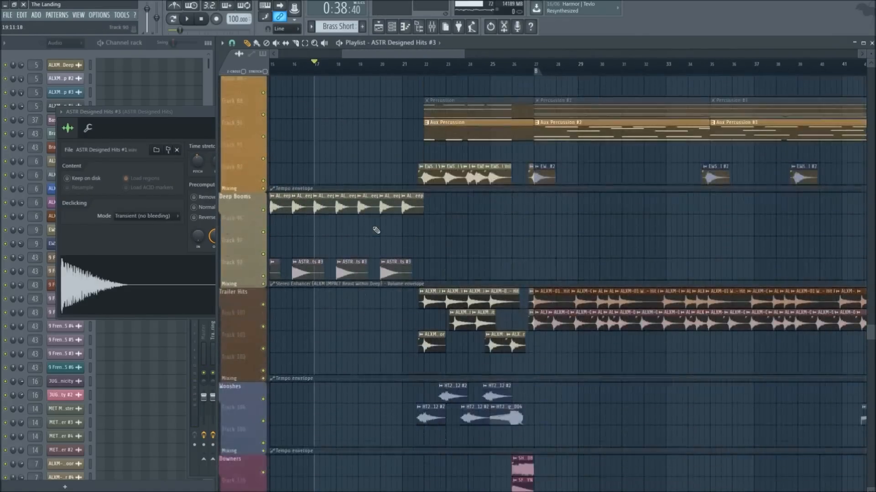
scroll(376, 230, "down", 6)
left_click(330, 68)
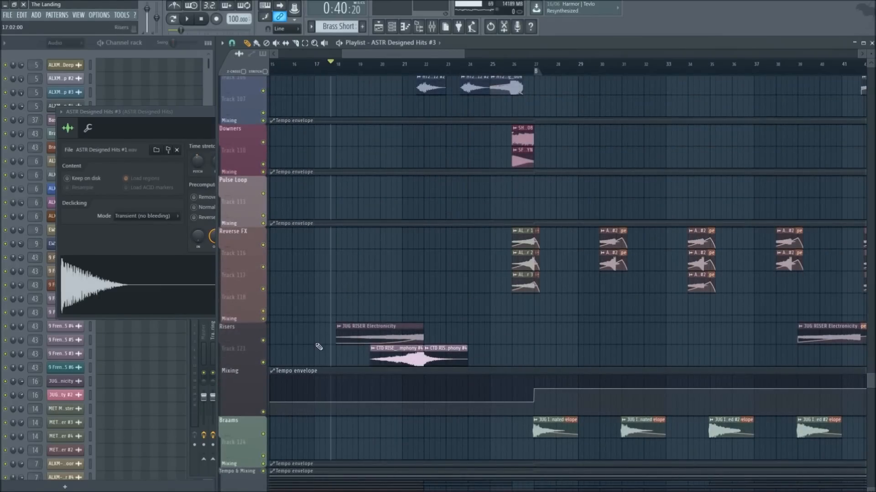
key("space")
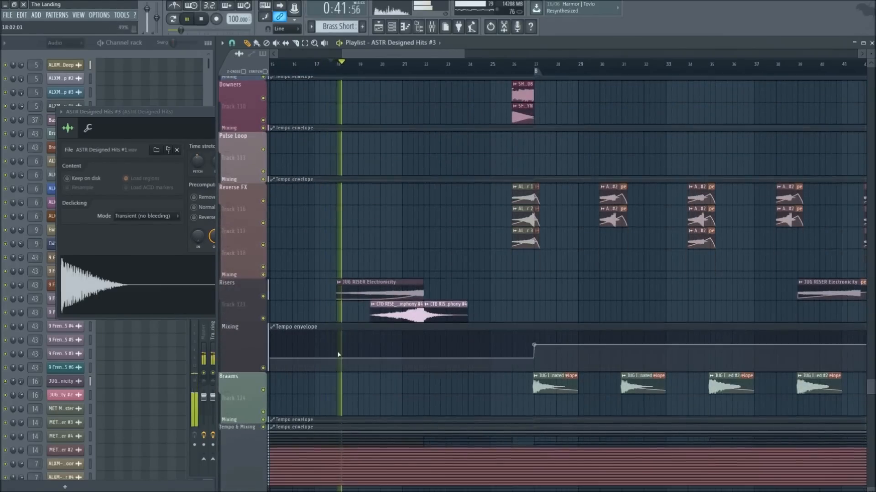
scroll(337, 337, "down", 1)
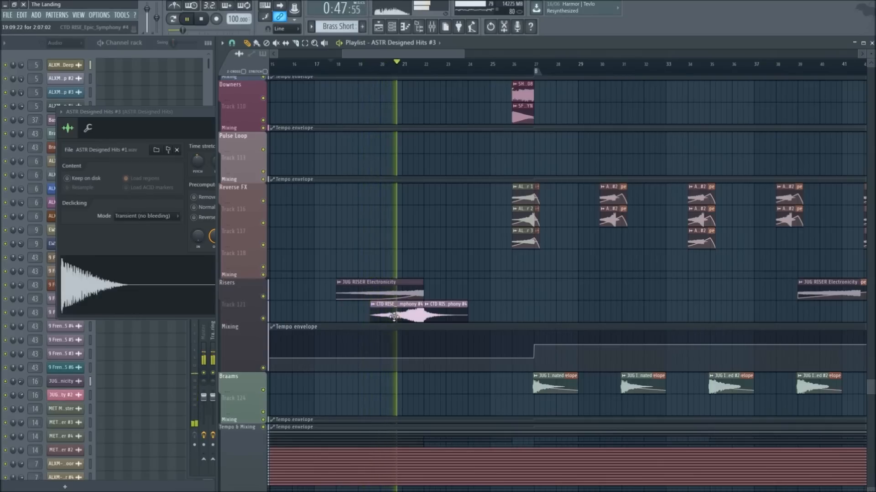
Look over the effects groups from Risers back up to Percussion while the arrangement plays, and stop playback
scroll(454, 326, "up", 6)
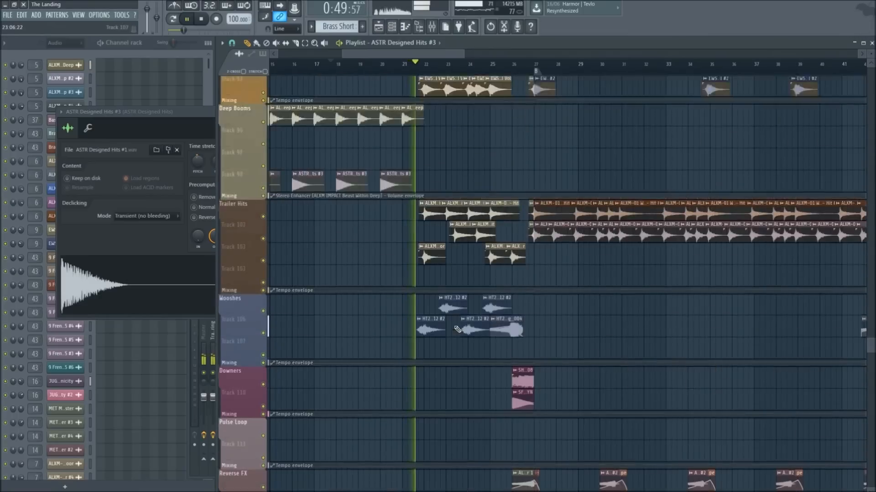
scroll(461, 301, "up", 6)
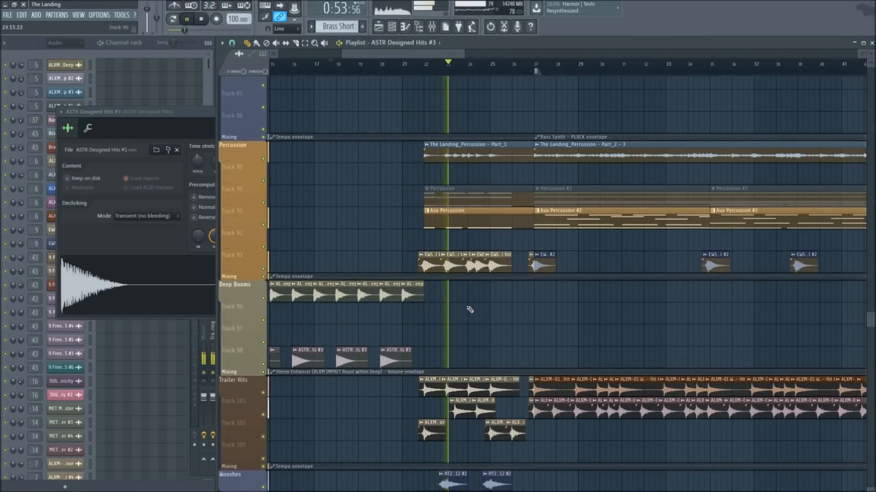
key("space")
Solo the Percussion group, mute its rendered The Landing_Percussion audio clips and unmute the Percussion pattern clips
scroll(438, 274, "down", 8)
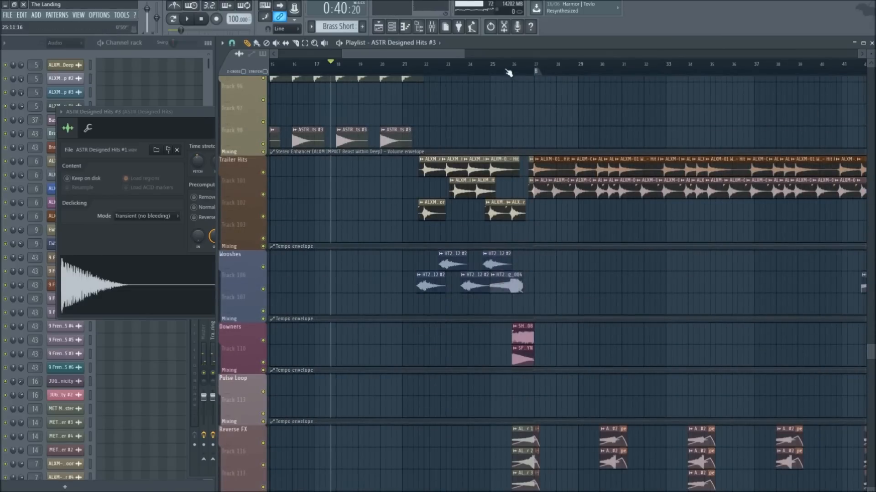
scroll(465, 66, "up", 3)
scroll(360, 201, "down", 3)
scroll(360, 201, "up", 8)
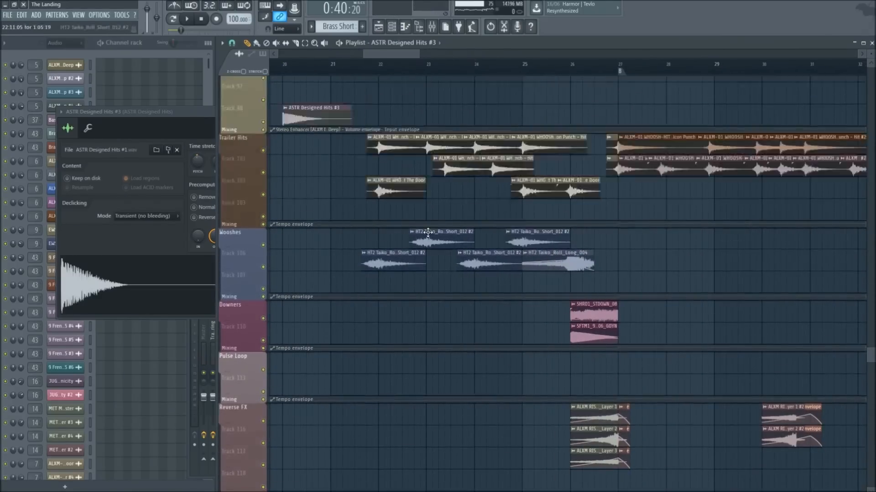
scroll(337, 273, "up", 3)
right_click(263, 292, "alt")
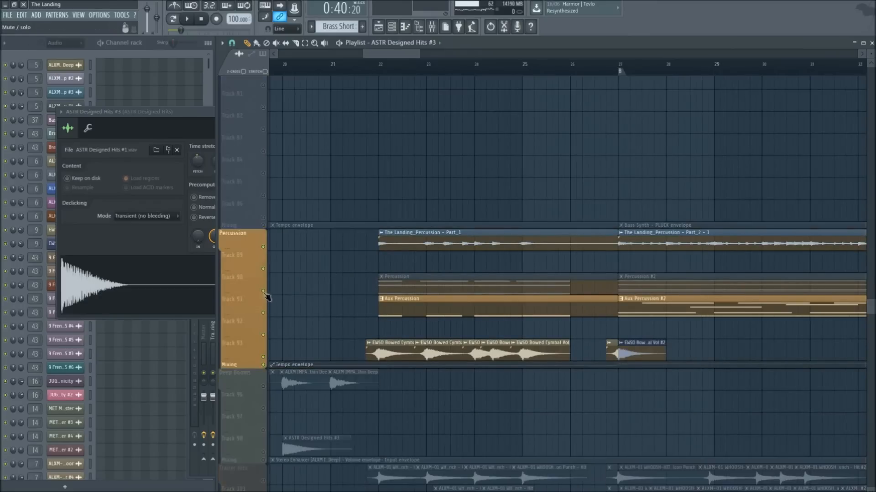
key("t")
right_click(427, 246)
right_click(429, 279)
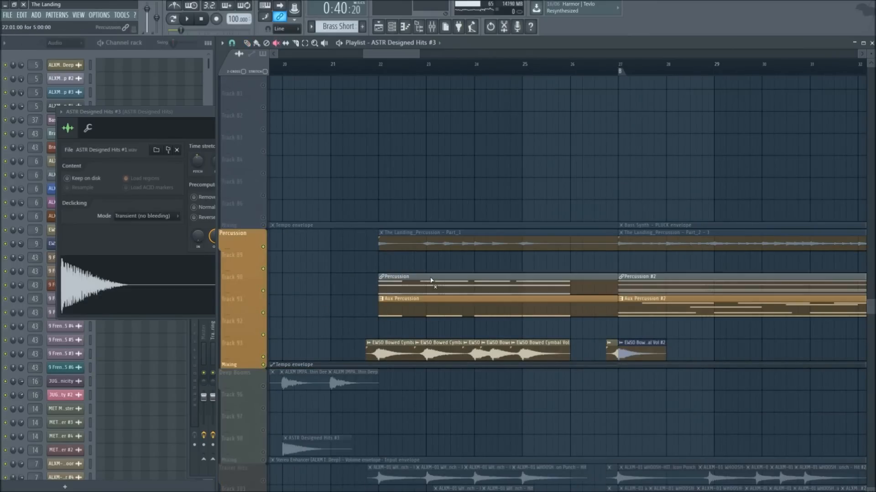
key("p")
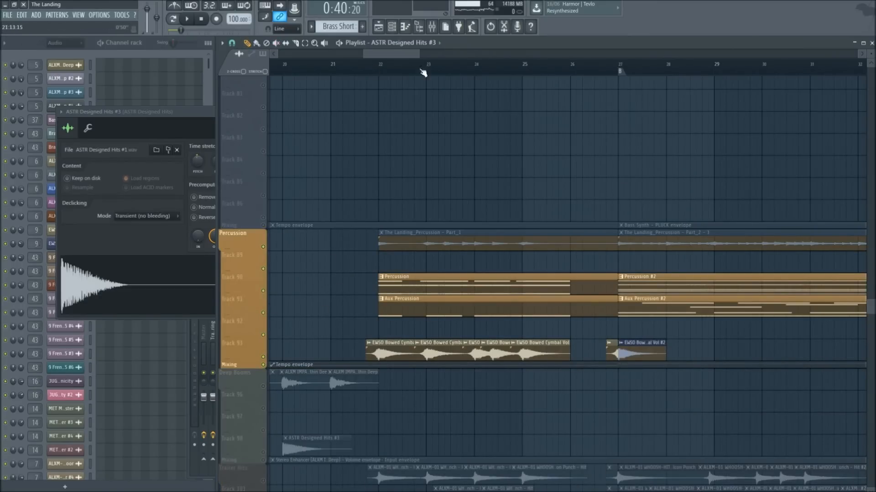
Place the playhead just before bar 22 and close the open sampler windows, keeping the playlist and channel rack in view
left_click(367, 72)
scroll(456, 78, "up", 2)
scroll(455, 78, "down", 3)
scroll(502, 260, "down", 5)
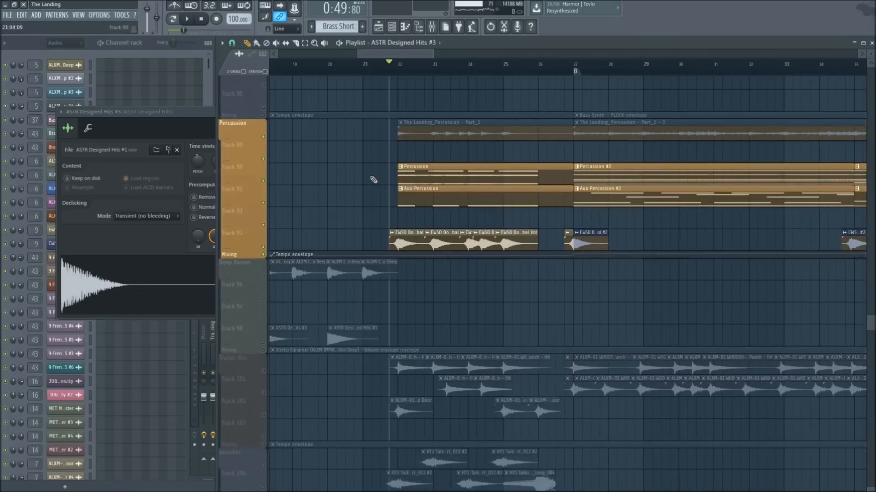
left_click(190, 117)
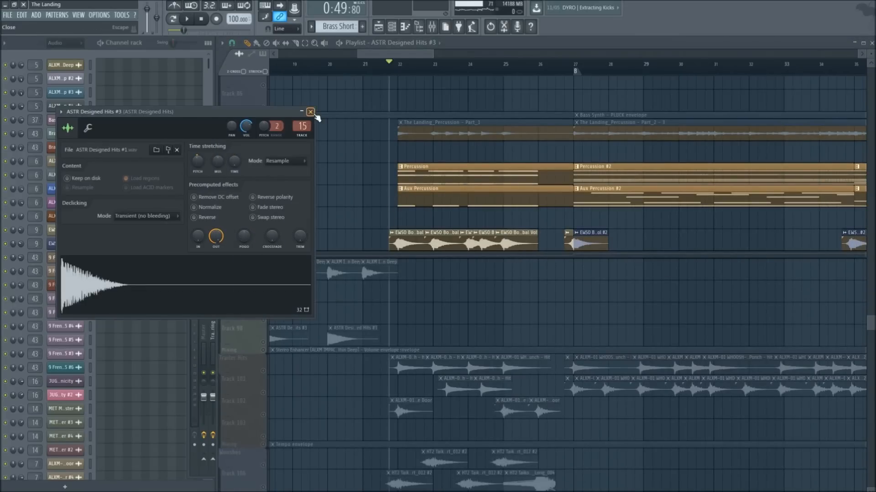
left_click(314, 112)
scroll(351, 219, "down", 1)
left_click(186, 117)
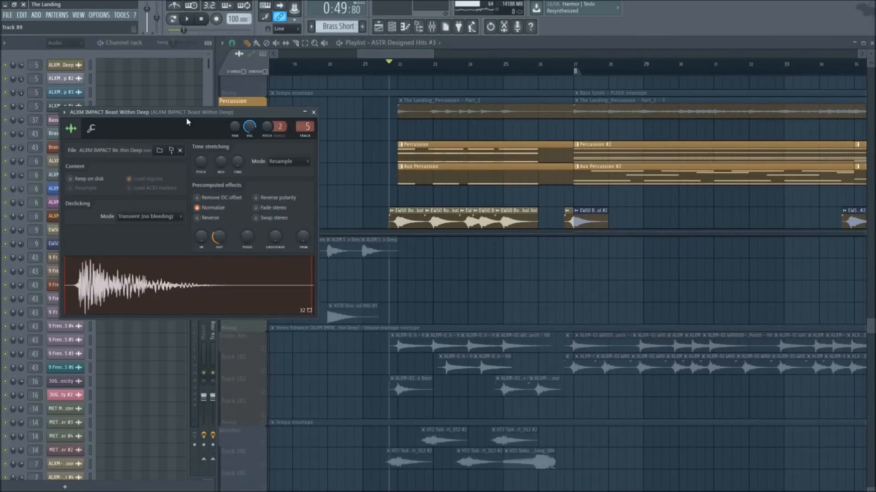
key("F12")
key("F5")
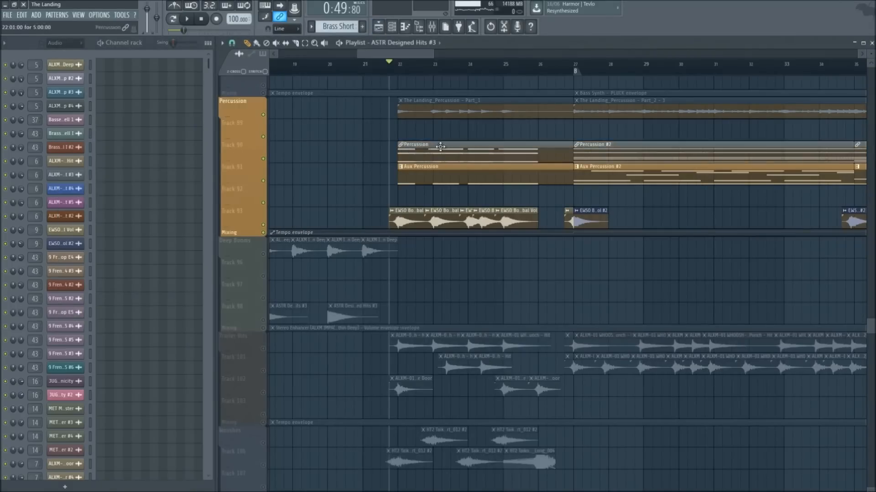
Open the Percussion pattern from its playlist clip, play the pattern on its own and stop
double_click(436, 144)
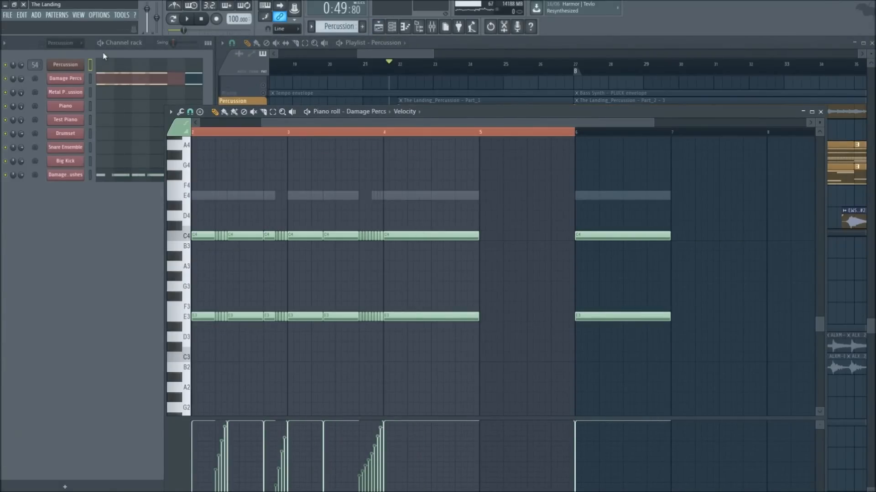
left_click_drag(432, 54, 443, 53)
scroll(432, 67, "up", 3)
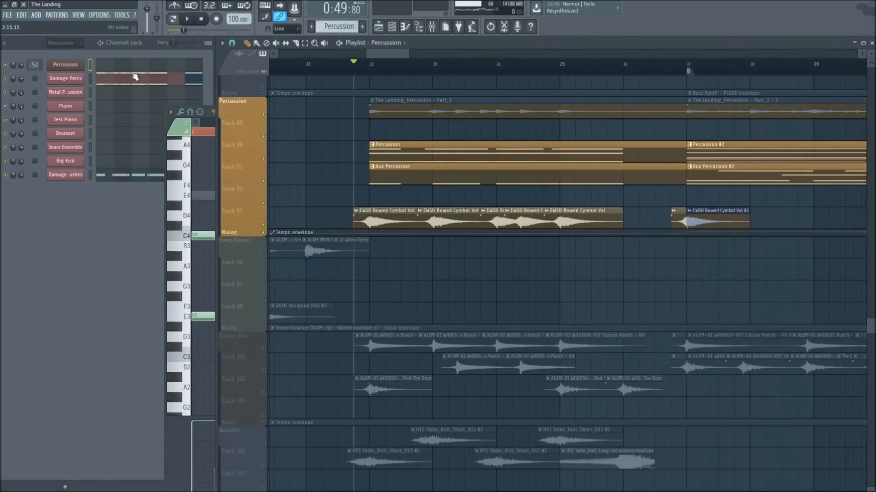
left_click(152, 44)
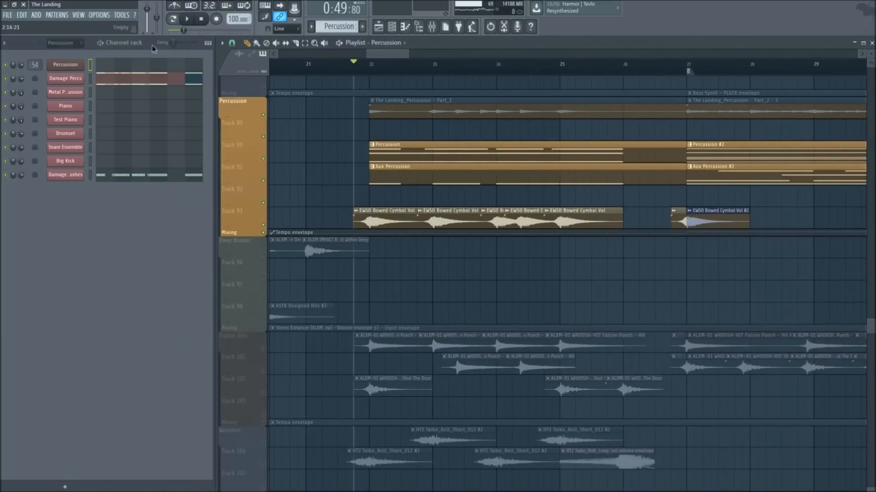
left_click(101, 43)
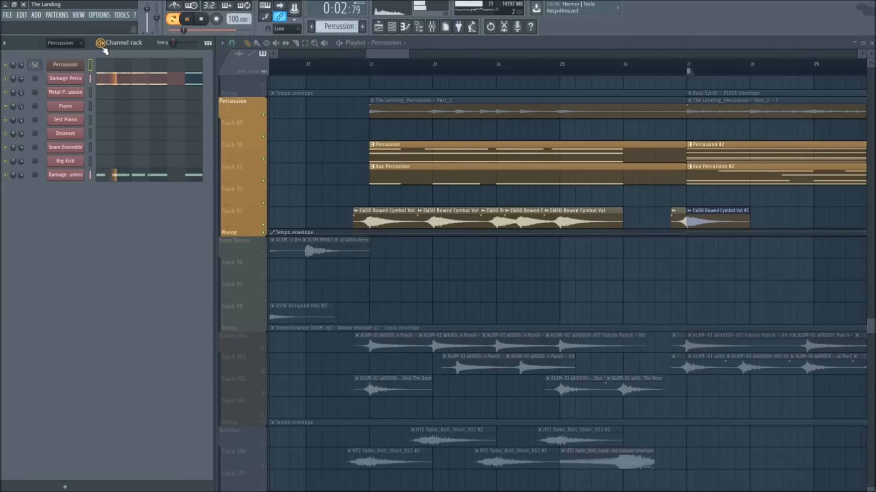
key("space")
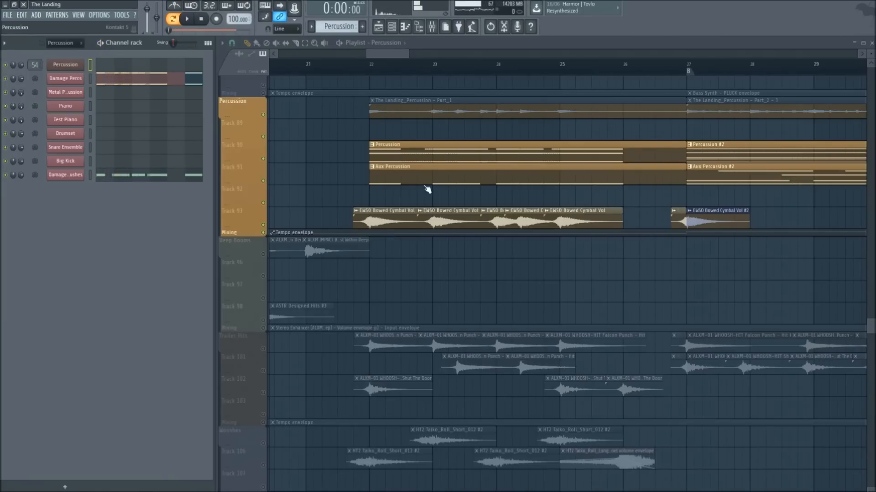
Open the Percussion channel's Kontakt rack, examine the PERC Studio Armageddon Ens patch in Damage, and close the plugin
left_click(66, 64)
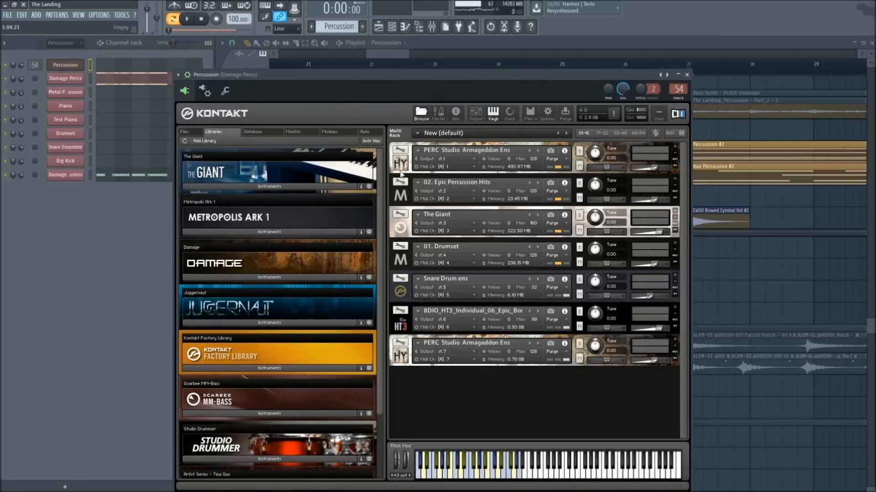
left_click_drag(377, 82, 411, 58)
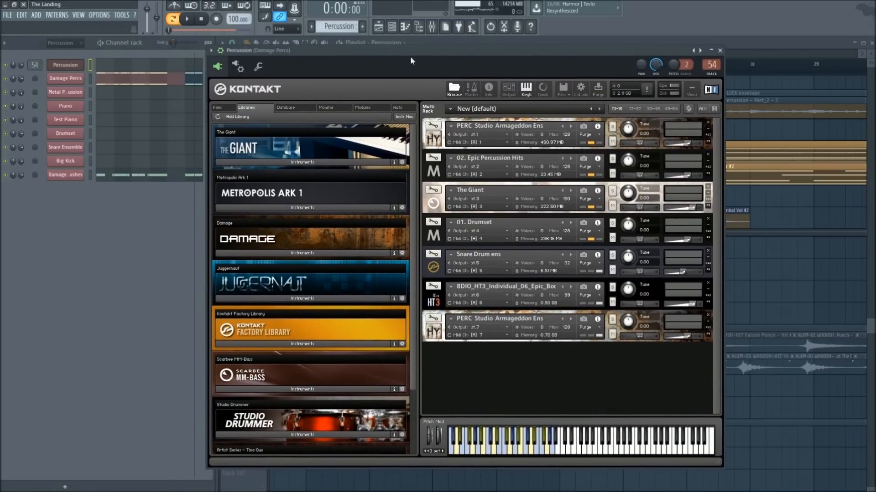
left_click(437, 145)
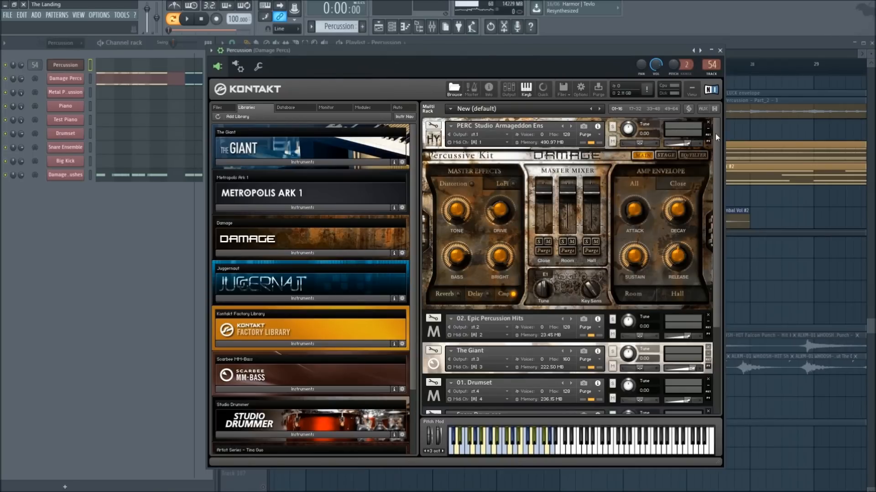
mouse_move(715, 133)
left_mouse_down()
mouse_move(715, 192)
mouse_move(715, 132)
left_mouse_up()
left_click_drag(414, 163, 413, 133)
left_click(221, 51)
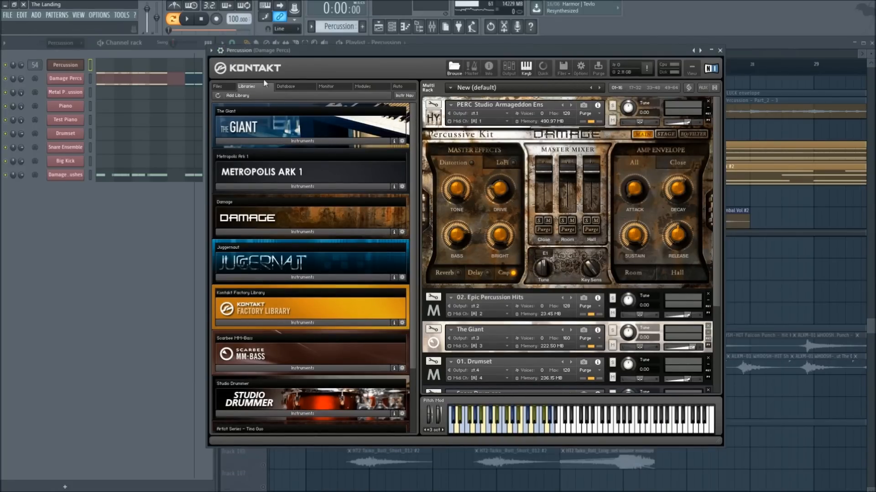
mouse_move(304, 50)
left_mouse_down()
mouse_move(264, 53)
mouse_move(350, 62)
mouse_move(315, 61)
left_mouse_up()
left_click(730, 61)
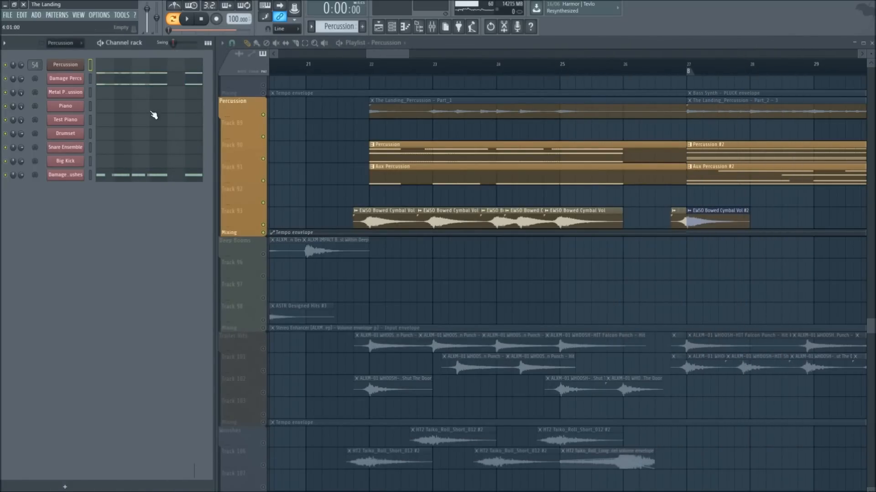
Examine the Damage Percs notes, switch to the Damage Sticks & Brushes notes and preview the E4 hit
left_click(149, 80)
scroll(257, 194, "down", 2)
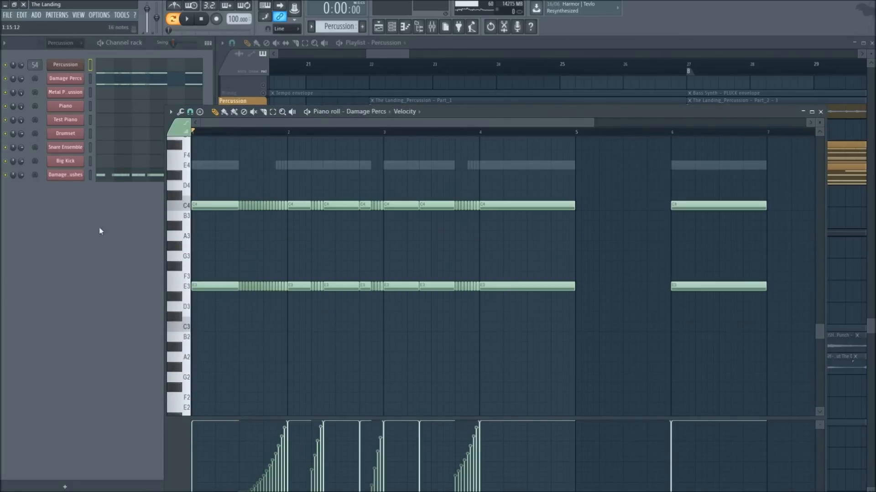
left_click(127, 179)
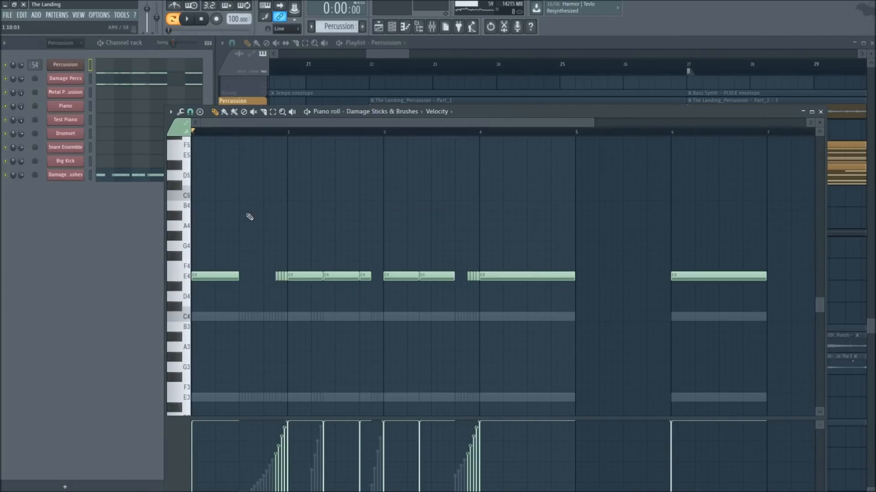
scroll(250, 217, "down", 2)
key("t")
left_click(186, 219)
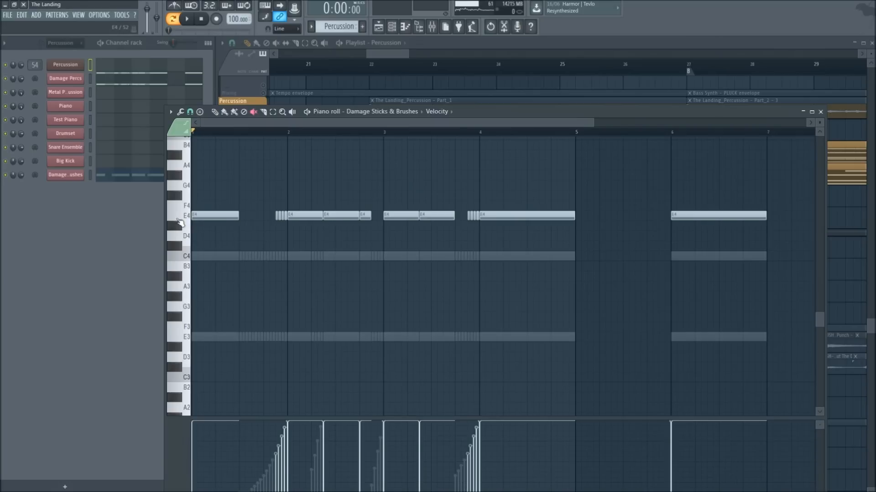
Mute the Damage Sticks & Brushes channel, reopen the Damage Percs notes and play the pattern without it
left_click(56, 321)
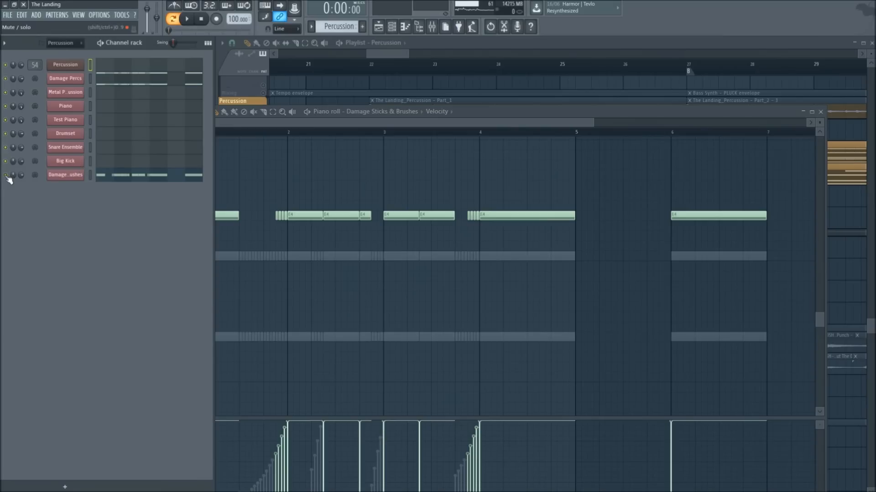
left_click(119, 85)
scroll(286, 190, "down", 1)
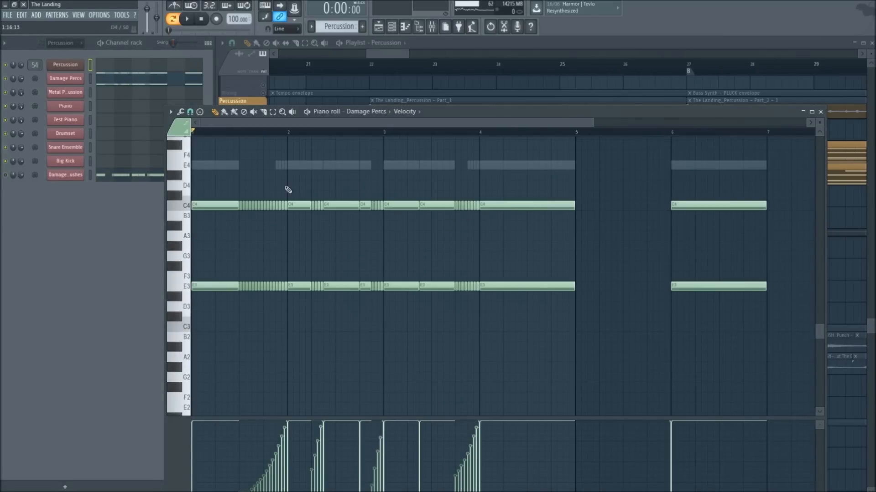
scroll(287, 190, "up", 2)
key("p")
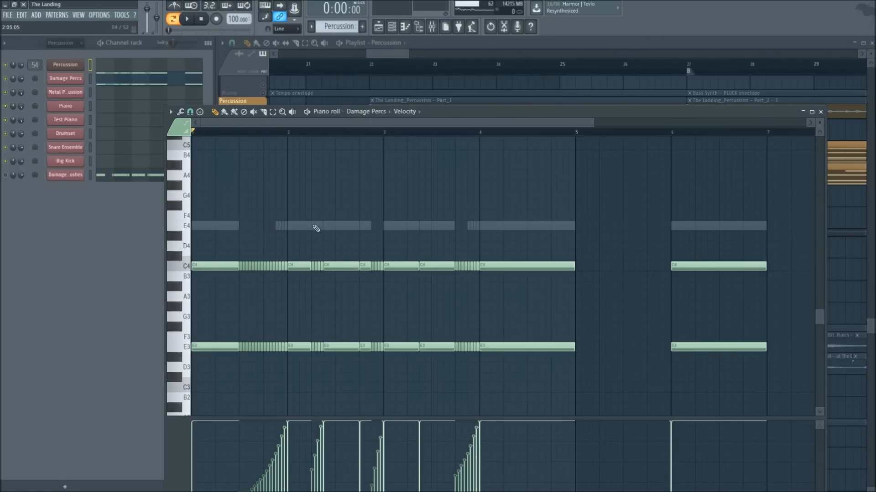
scroll(310, 228, "down", 1)
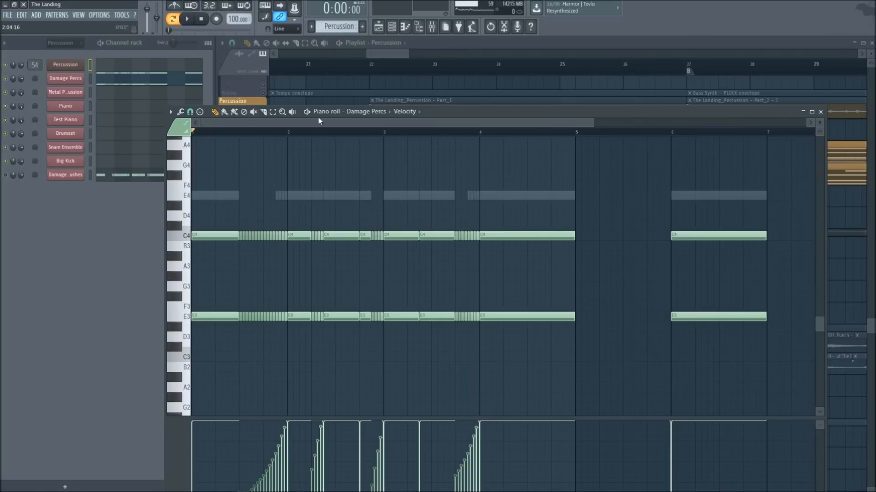
key("space")
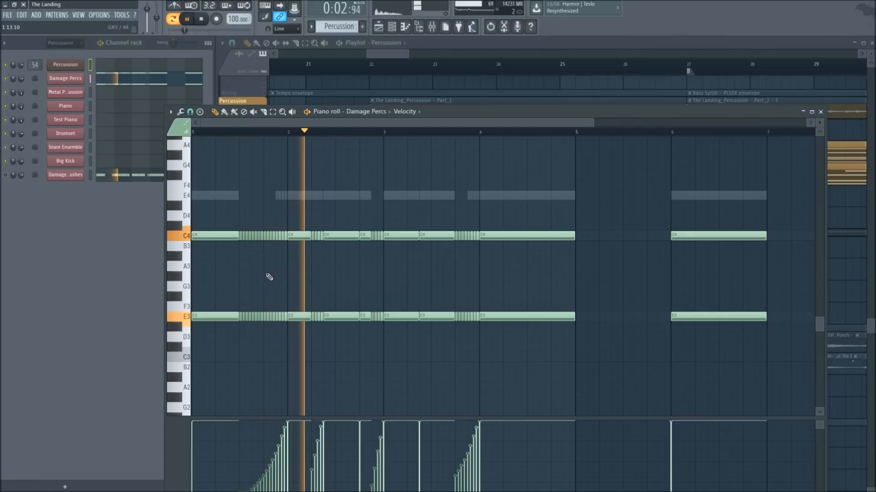
key("space")
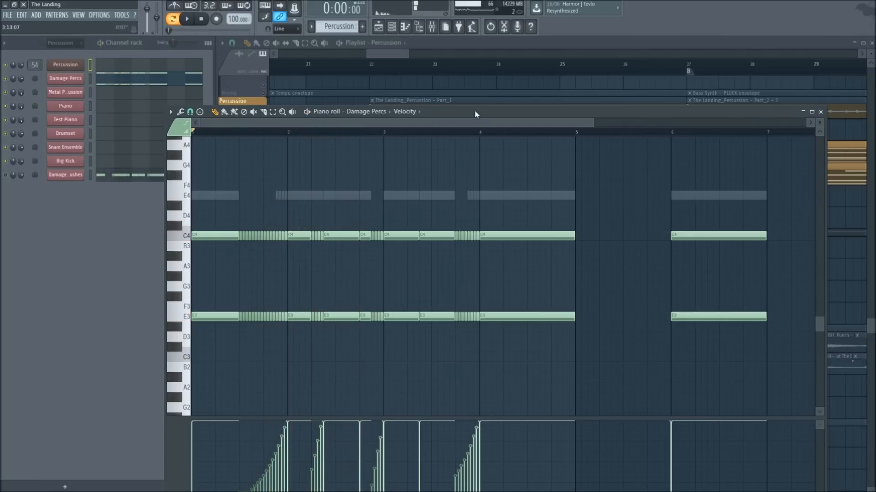
Examine the rising velocities of the first C4 roll leading into bar 2 by selecting its notes, and deselect them
left_click_drag(480, 106, 480, 72)
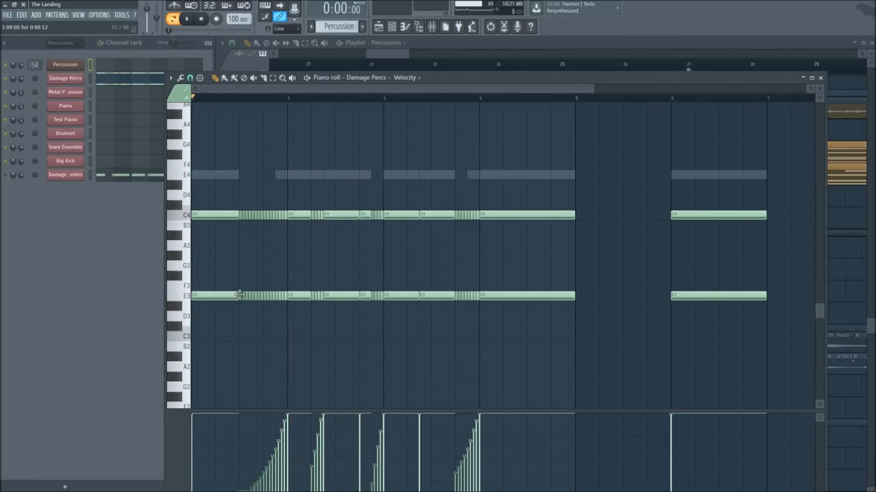
scroll(228, 106, "up", 5)
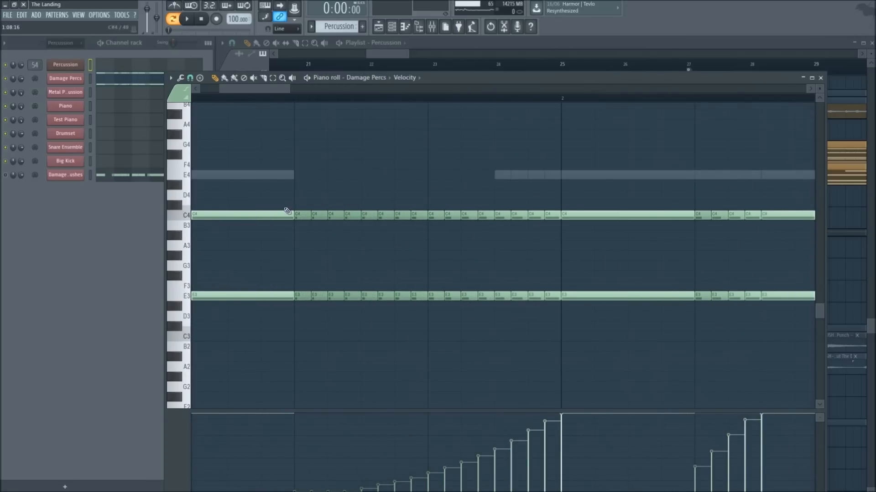
left_click_drag(295, 211, 554, 245)
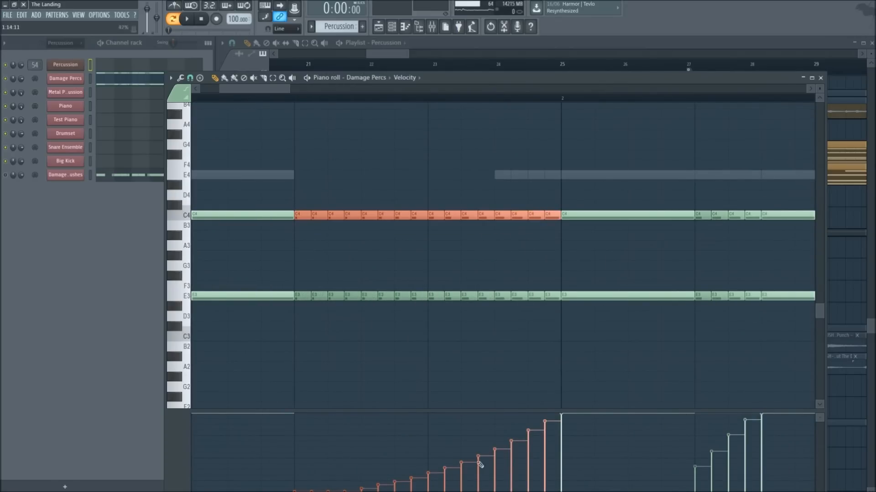
left_click(349, 369, "ctrl")
Play the Damage Percs roll into bar 2 from the middle of bar 1 and stop
left_click(269, 99)
scroll(270, 99, "down", 2)
key("space")
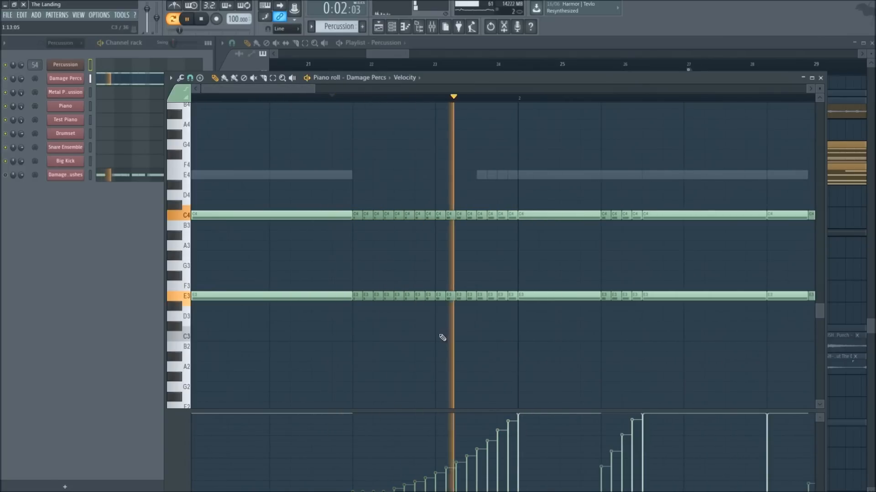
key("space")
scroll(400, 102, "up", 2)
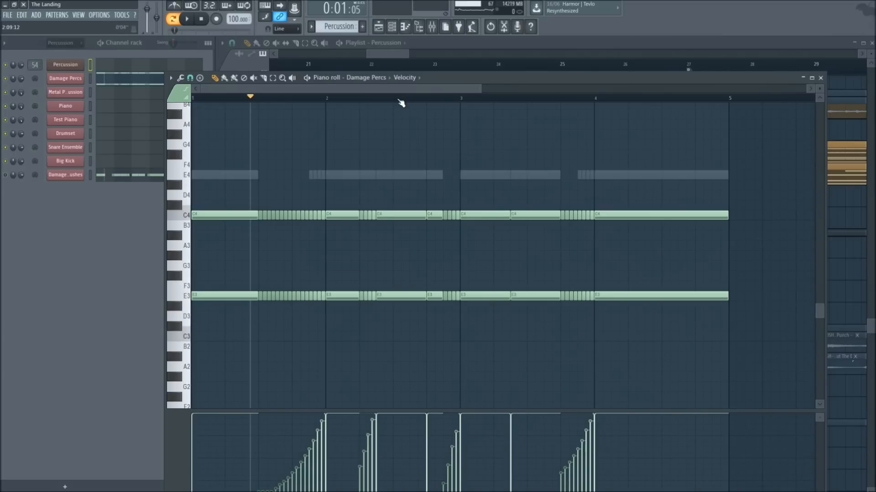
Open the Damage Sticks & Brushes notes, play the channel soloed from the pattern's start and end the solo
scroll(400, 102, "down", 1)
left_click(135, 180)
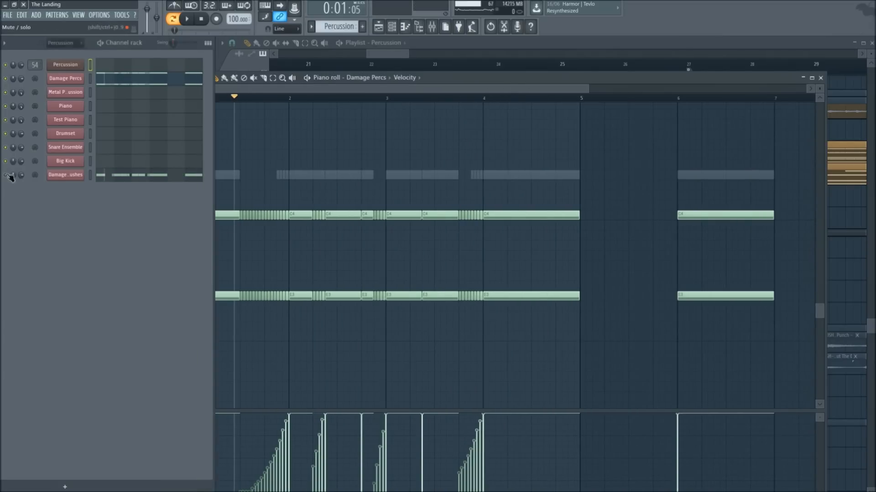
left_click(106, 177)
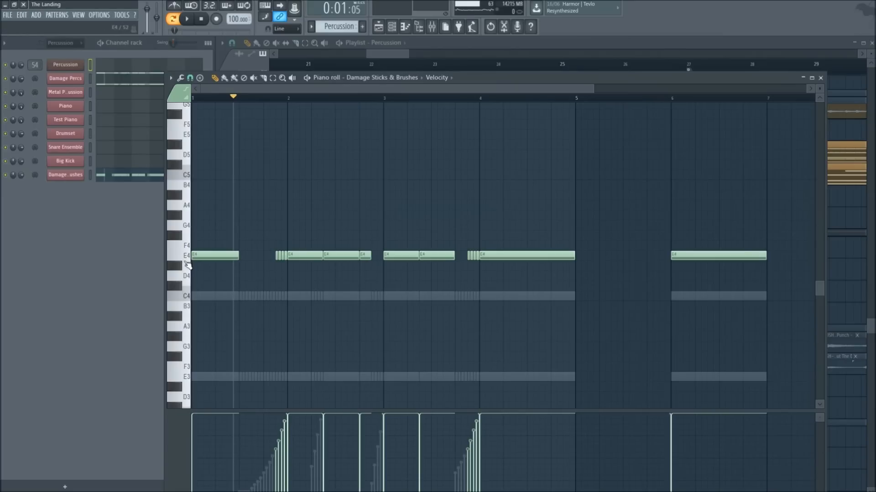
left_click(15, 178)
left_click(313, 148)
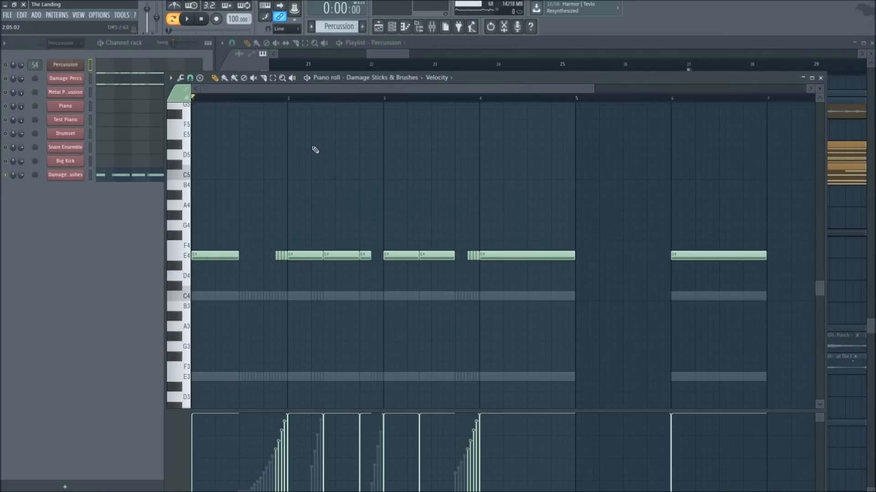
key("space")
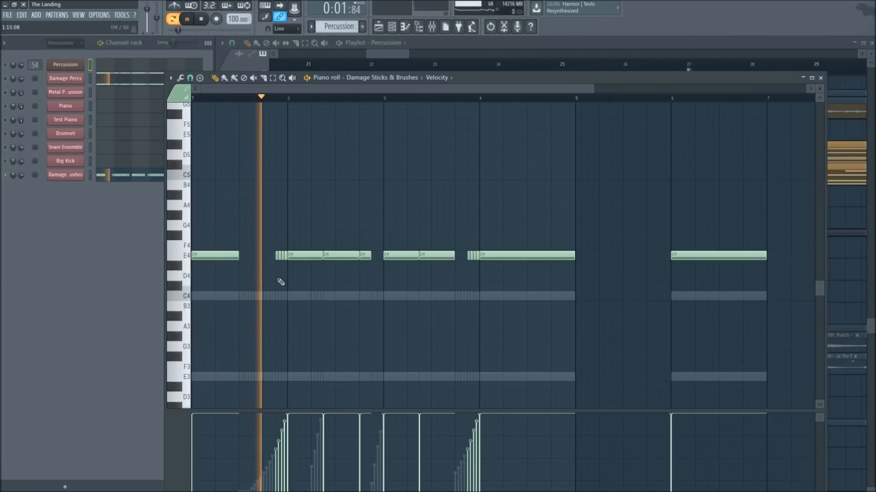
key("space")
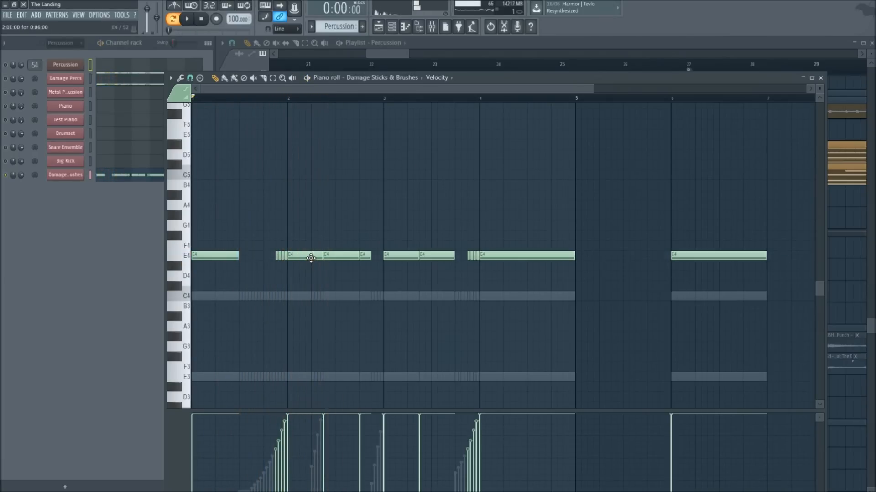
right_click(6, 175)
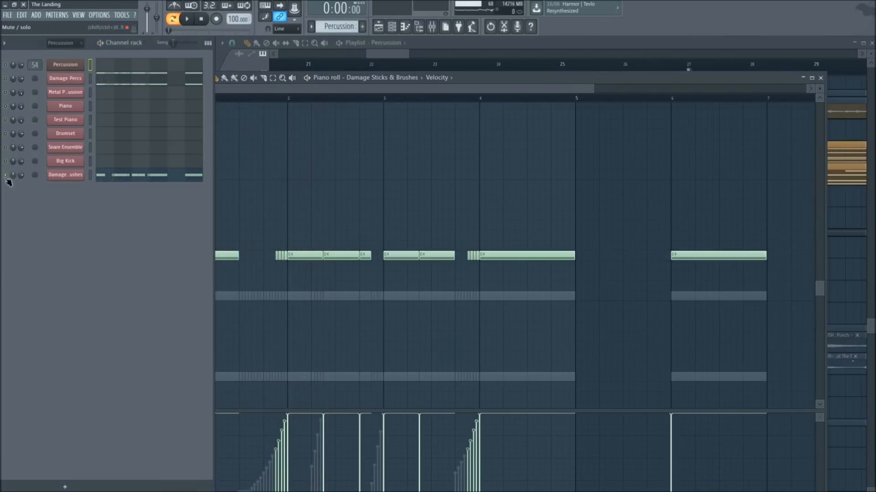
Return to the playlist, open the Aux Percussion pattern's EW Cymbals notes and preview the C5 cymbal
left_click(496, 43)
scroll(427, 155, "down", 1)
scroll(393, 135, "down", 1)
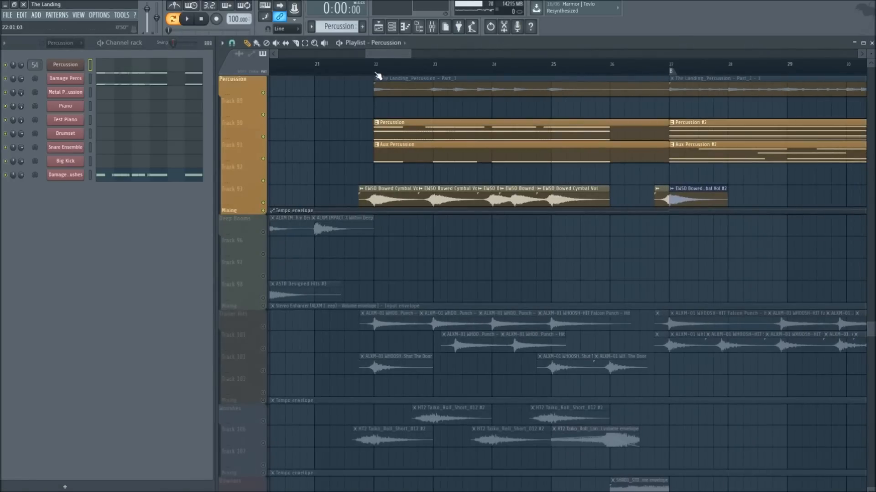
scroll(379, 76, "up", 2)
double_click(397, 156)
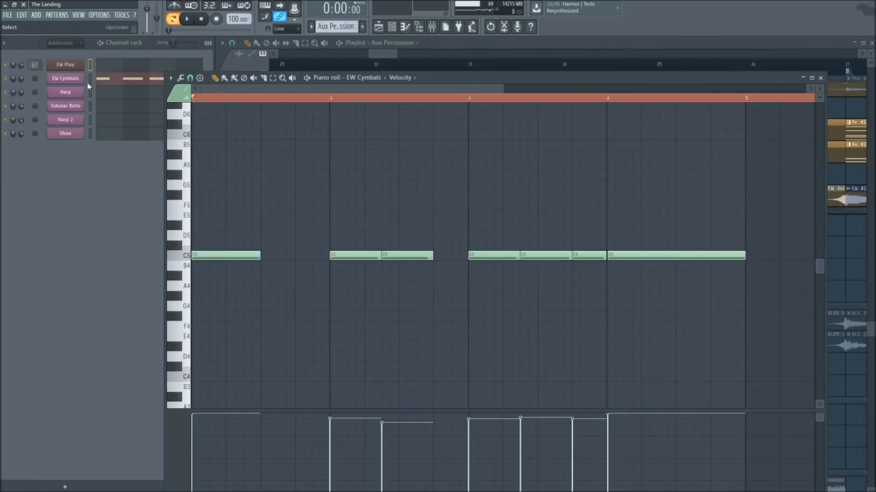
left_click(190, 257)
Open the EW Play instrument, examine its loaded instruments and libraries in the browser view, and close it
left_click(65, 64)
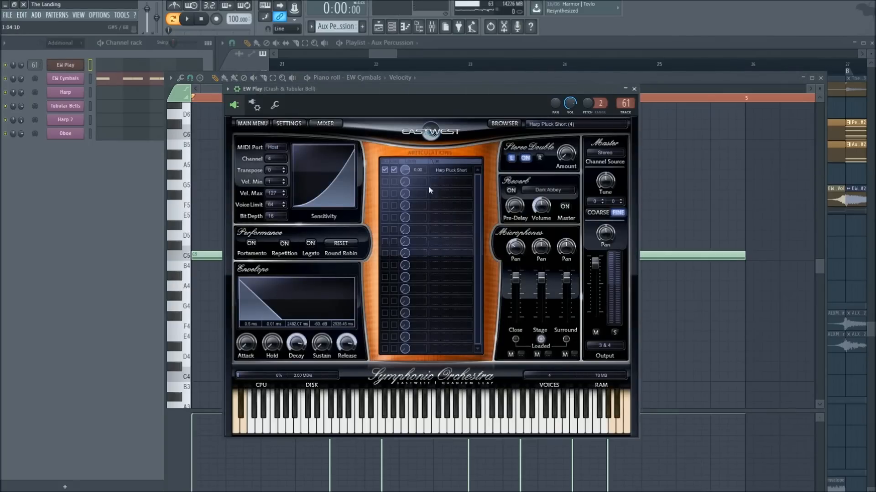
left_click(510, 125)
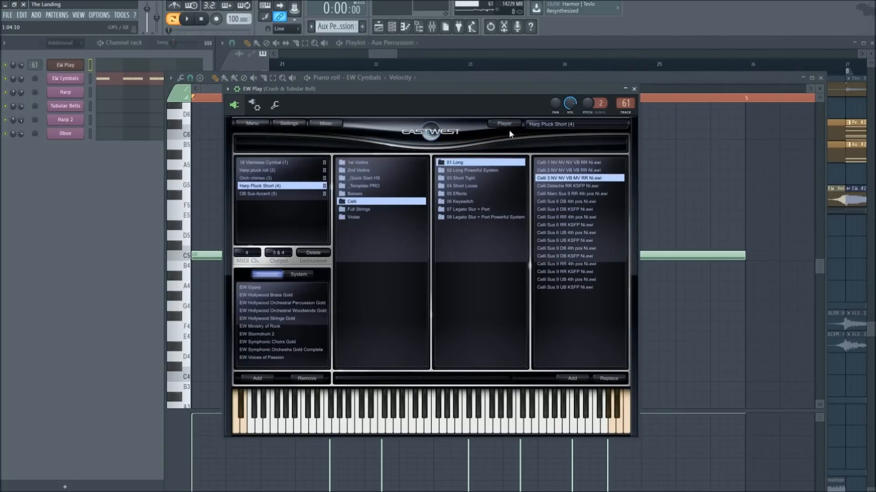
left_click(243, 90)
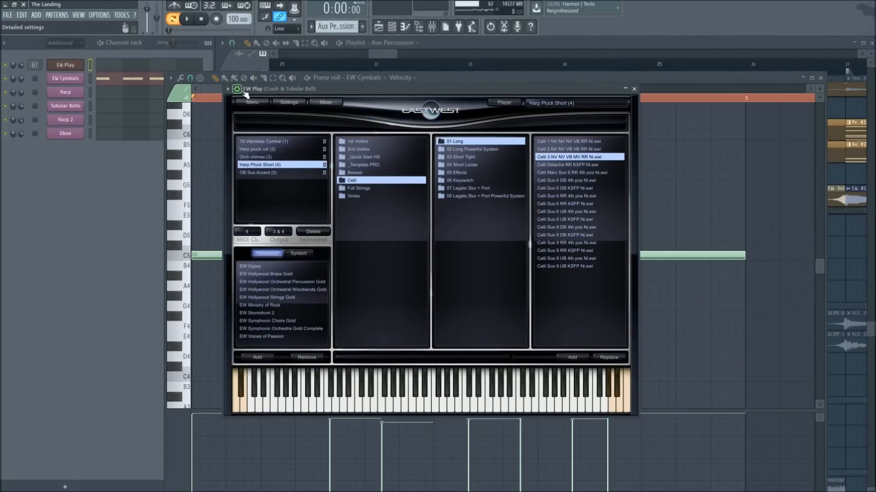
left_click(634, 88)
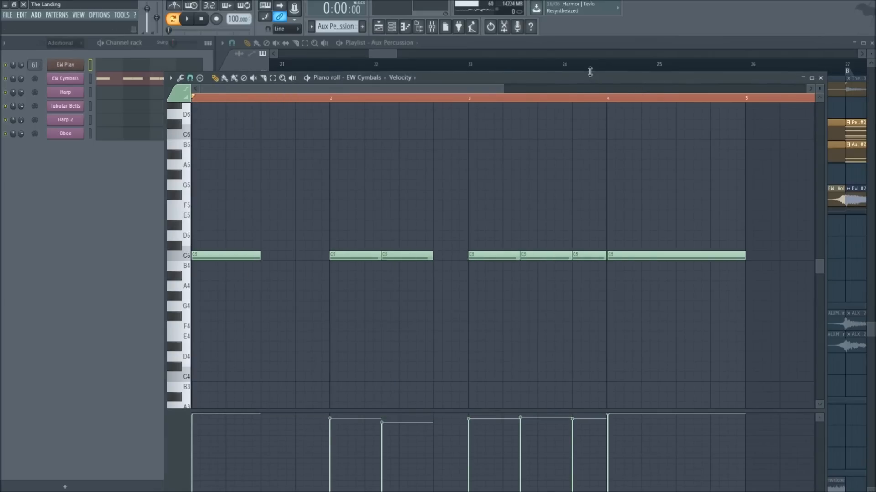
Place the EW Cymbals piano roll below the playlist clips and preview the C5 cymbal hit again
left_click_drag(591, 74, 636, 232)
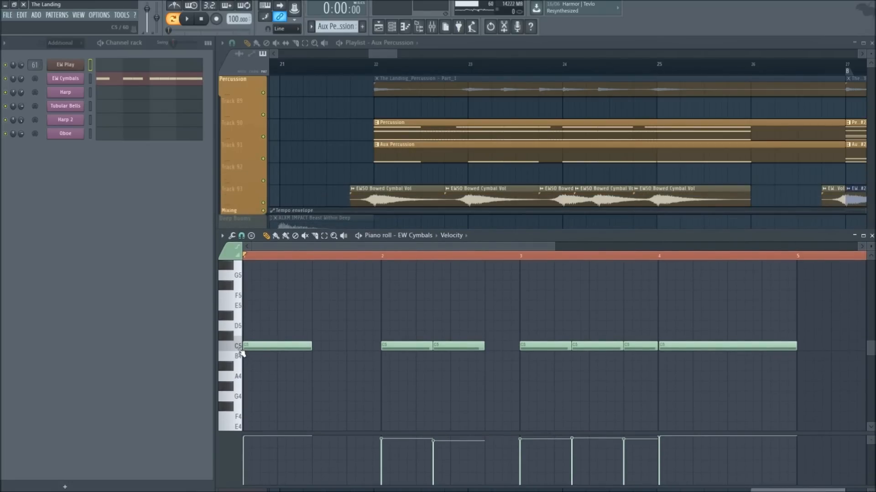
left_click(232, 347)
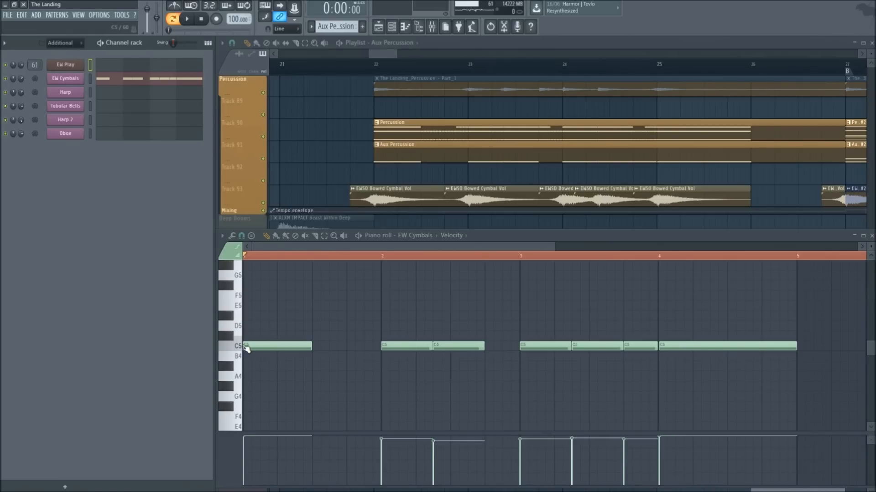
right_click(314, 160)
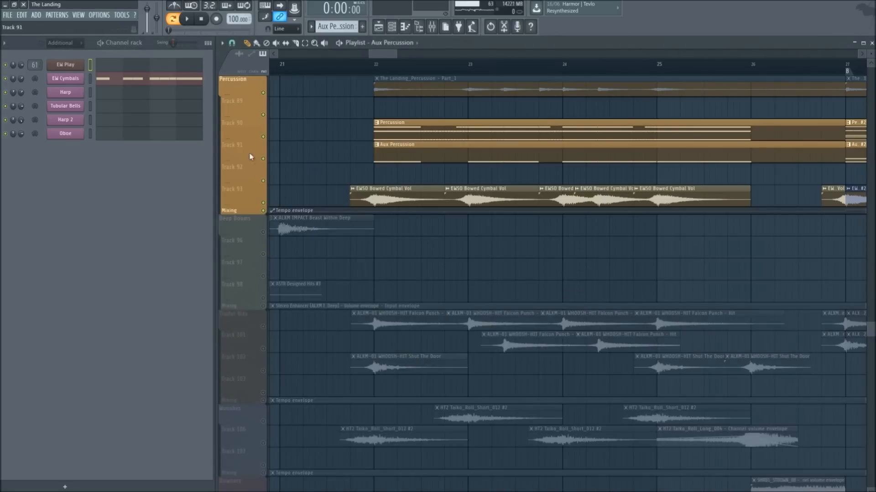
left_click(133, 78)
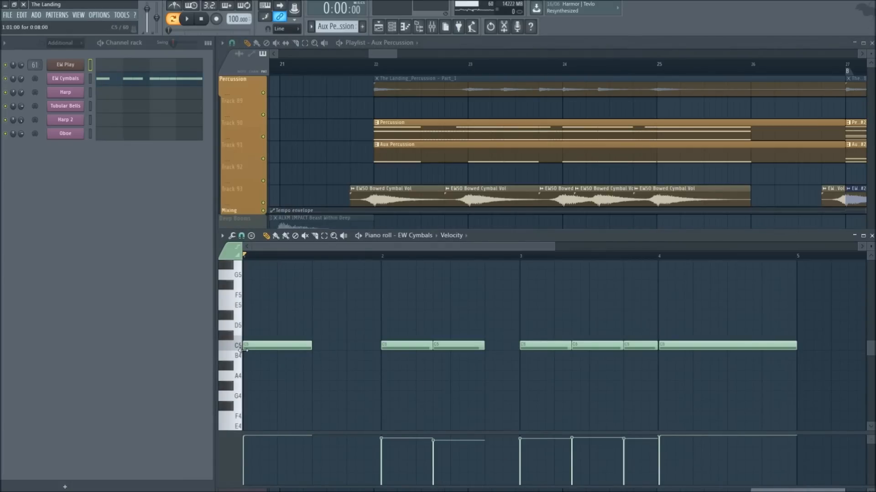
left_click(241, 350)
Close the piano roll, mute the Aux Percussion and bowed cymbal tracks, and play the passage into bar 22 without them
key("F7")
scroll(376, 68, "up", 3)
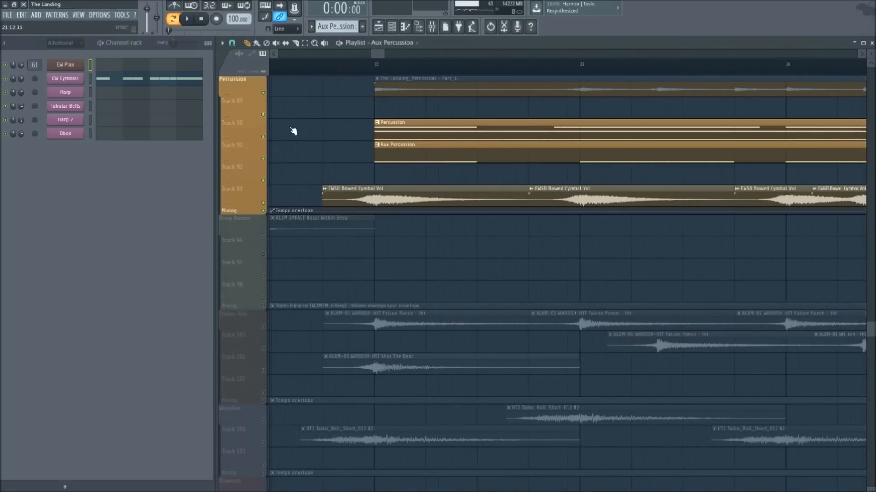
key("space")
left_click(263, 159)
left_click(263, 203)
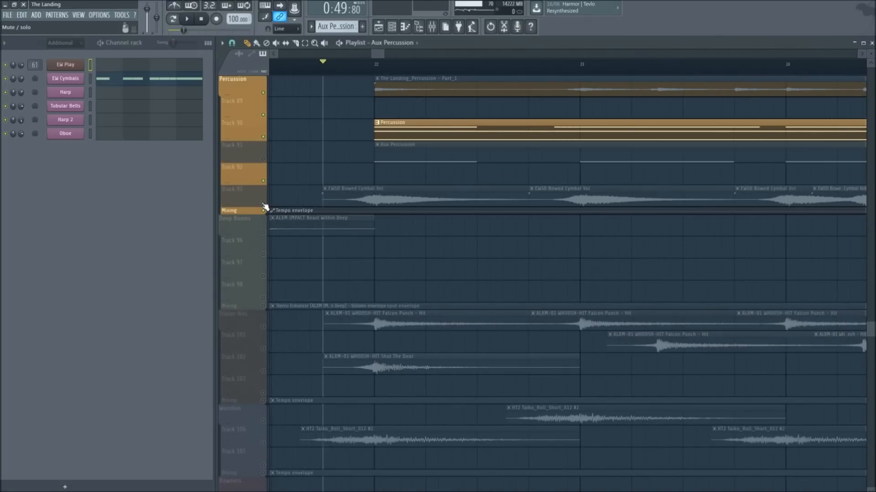
scroll(375, 64, "down", 1)
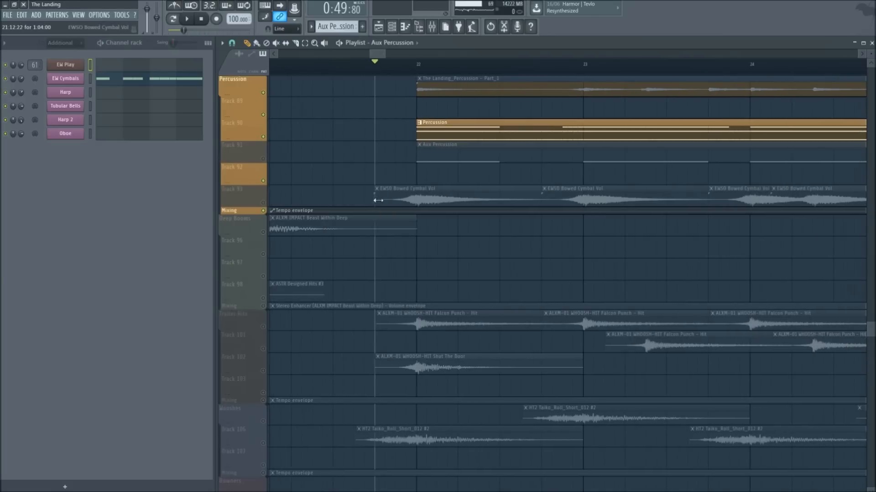
key("space")
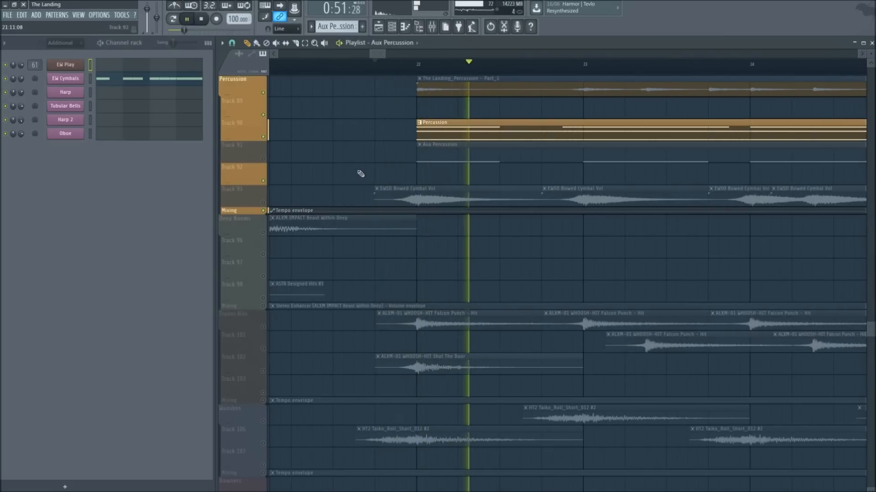
key("space")
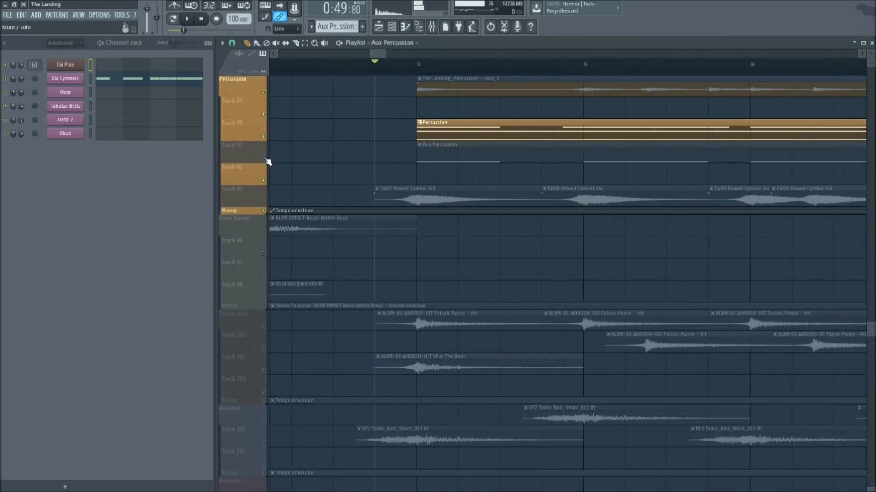
Unmute the Aux Percussion and bowed cymbal tracks and play the same passage with them for comparison
left_click_drag(263, 159, 263, 203)
key("space")
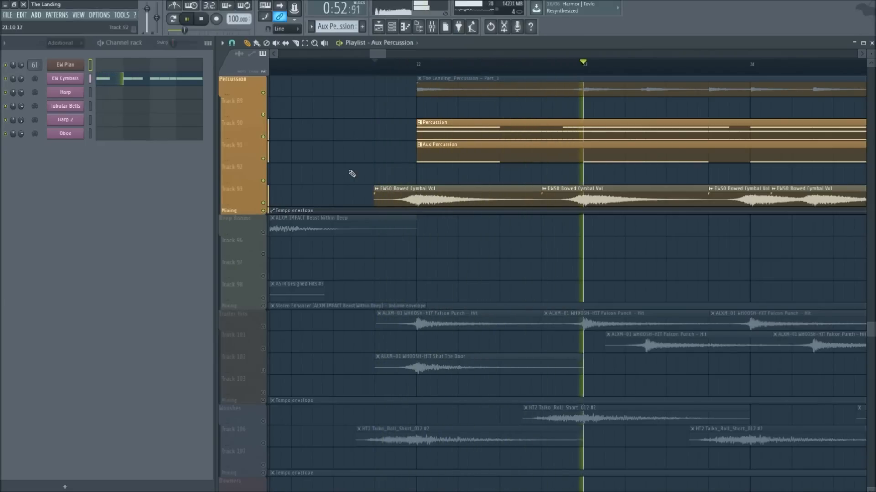
key("space")
Solo the whole Trailer Hits track group and play it from just before bar 22 into bar 23
scroll(380, 153, "up", 5)
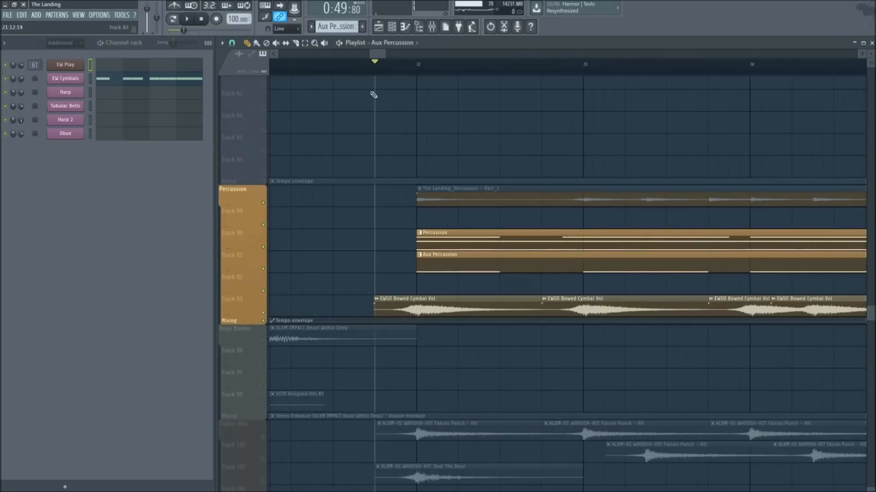
scroll(390, 69, "down", 3)
scroll(388, 244, "down", 6)
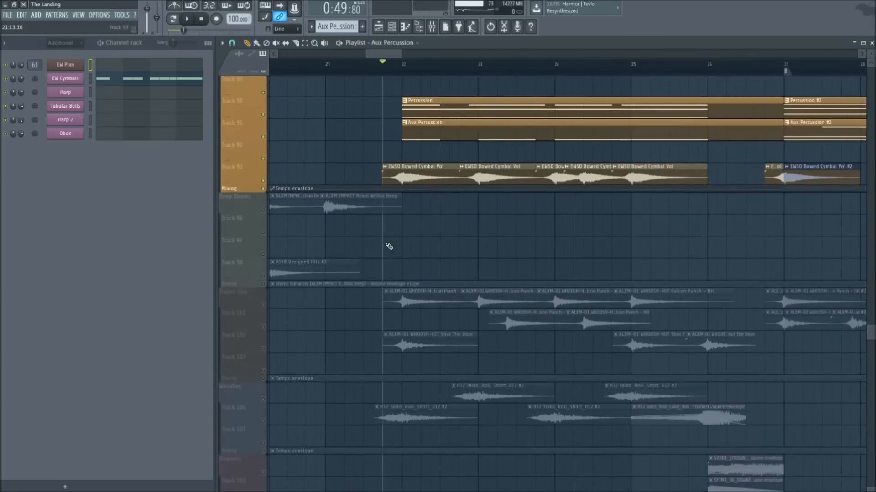
left_click(263, 313)
scroll(401, 183, "down", 2)
right_click(263, 261)
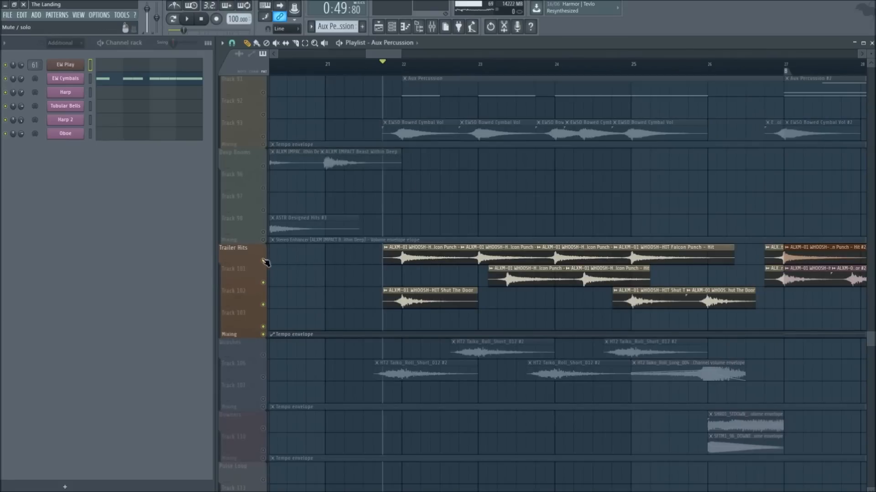
key("space")
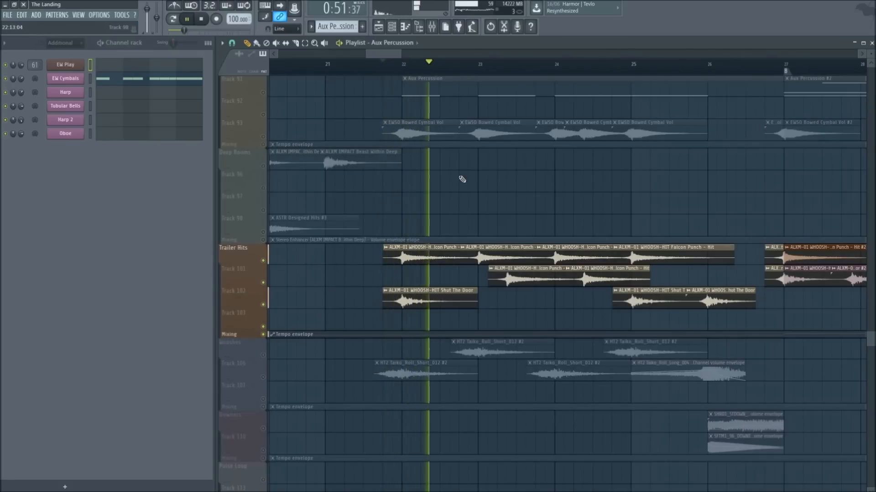
scroll(491, 69, "down", 2)
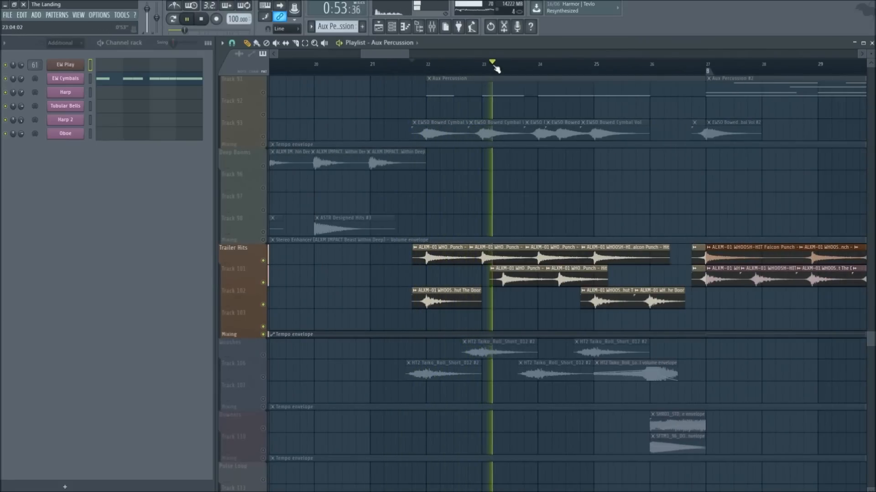
key("space")
Open the sample settings of the ALXM-01 WHOOSH-HIT Shut The Door clip and move the window off the playlist clips
scroll(489, 69, "up", 5)
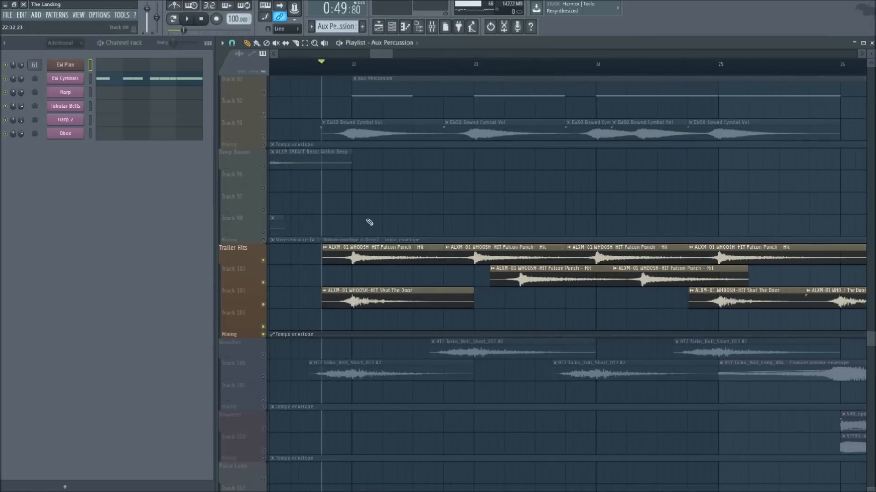
scroll(387, 205, "down", 1)
double_click(360, 276)
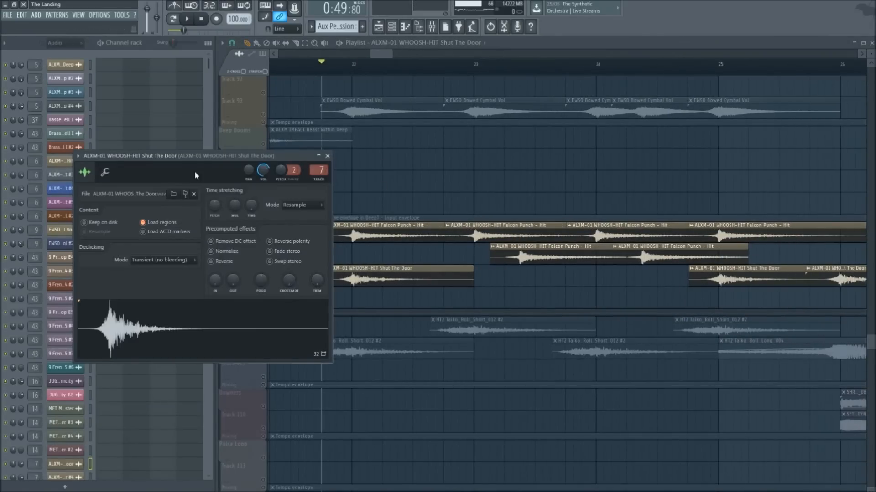
mouse_move(214, 164)
left_mouse_down()
mouse_move(211, 199)
mouse_move(317, 165)
mouse_move(351, 197)
mouse_move(288, 204)
mouse_move(231, 149)
mouse_move(214, 159)
mouse_move(208, 180)
left_mouse_up()
right_click(393, 187)
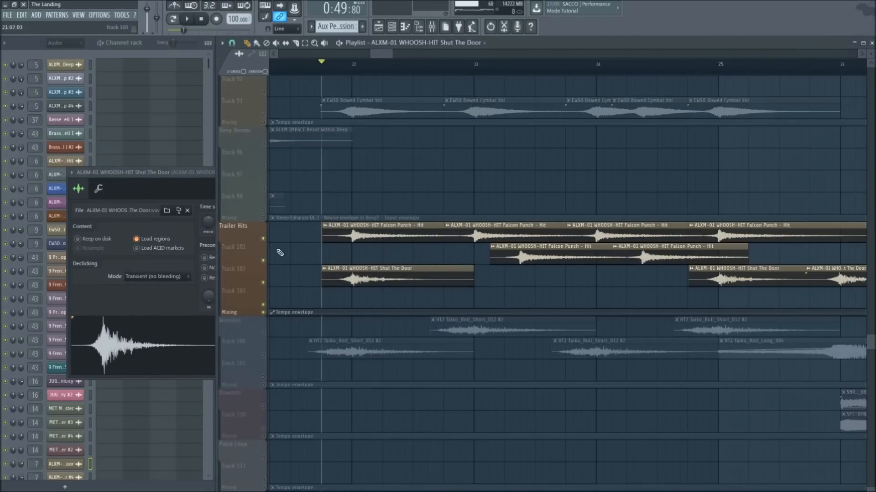
Play the Shut The Door hit track soloed, and play the first Falcon Punch hit track soloed for comparison
right_click(265, 284)
key("space")
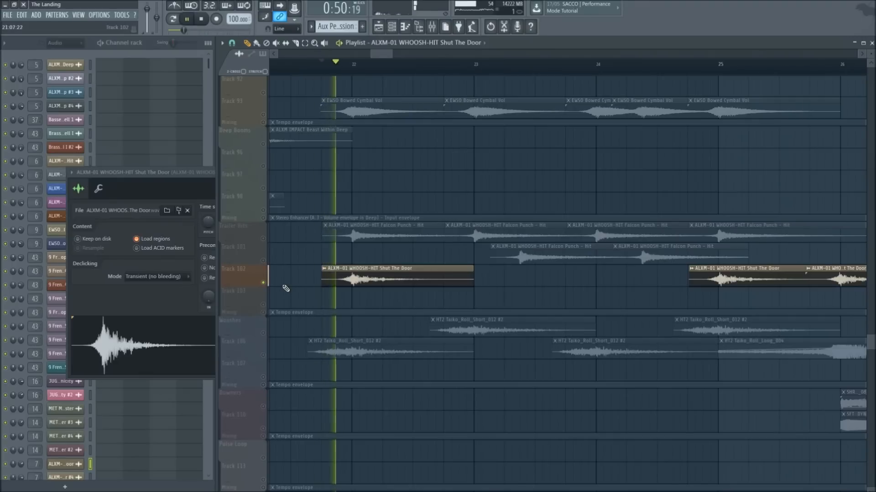
key("space")
right_click(263, 239)
key("space")
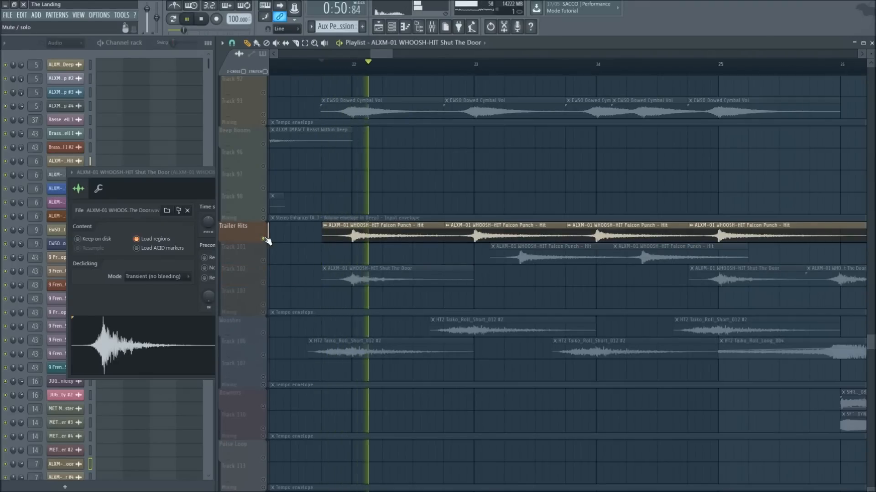
key("space")
End the solo so all tracks are active, and solo the Trailer Hits group again
right_click(264, 239)
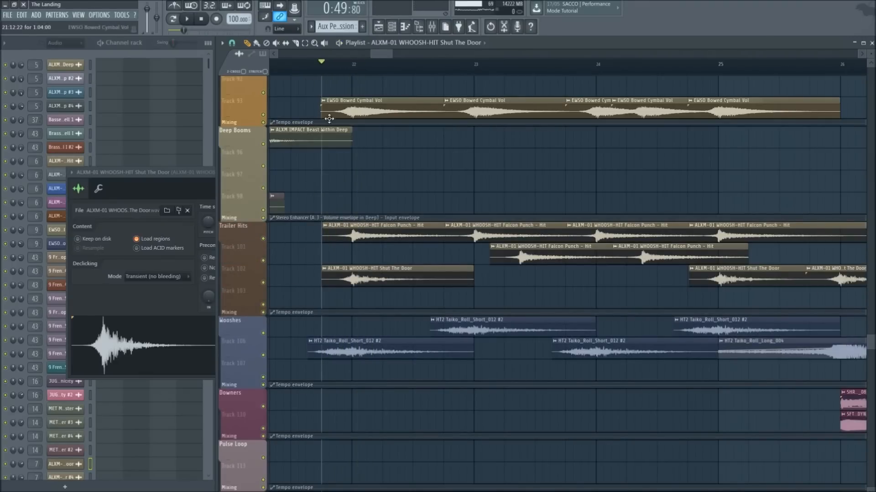
right_click(263, 239)
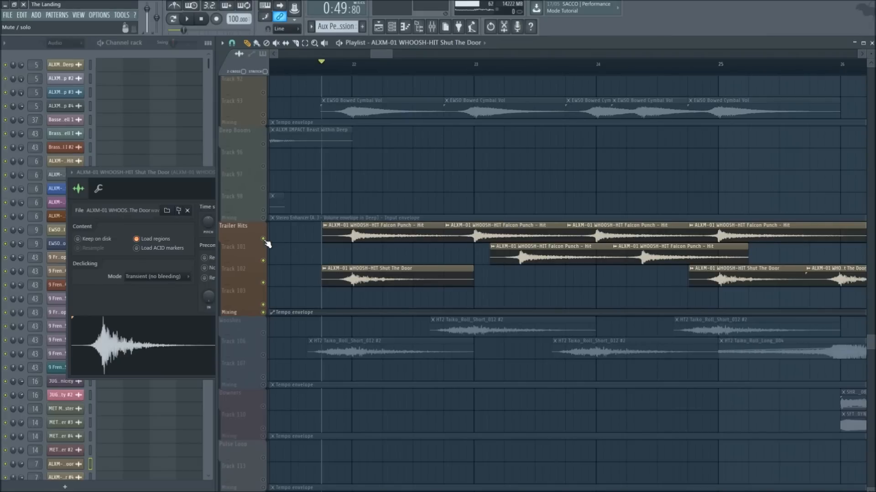
scroll(412, 176, "down", 3)
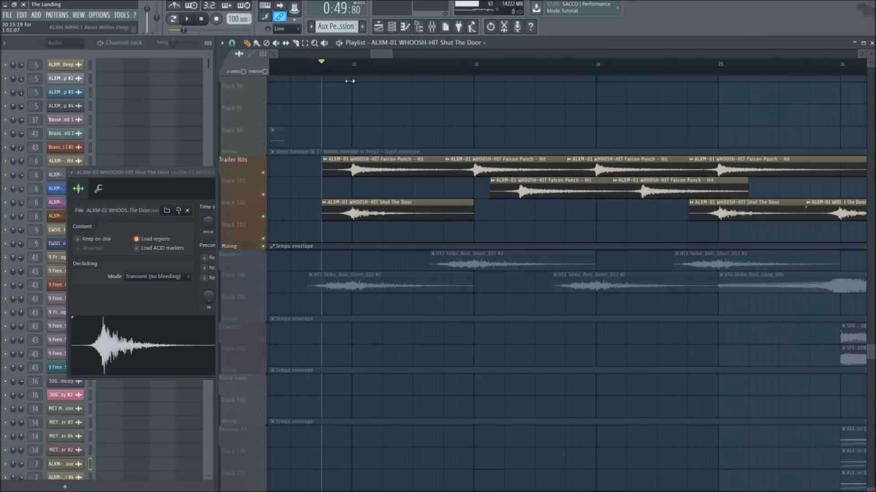
Close the sample settings of the Shut The Door clip and view the trailer hits around bar 22
scroll(413, 176, "down", 2)
left_click(192, 178)
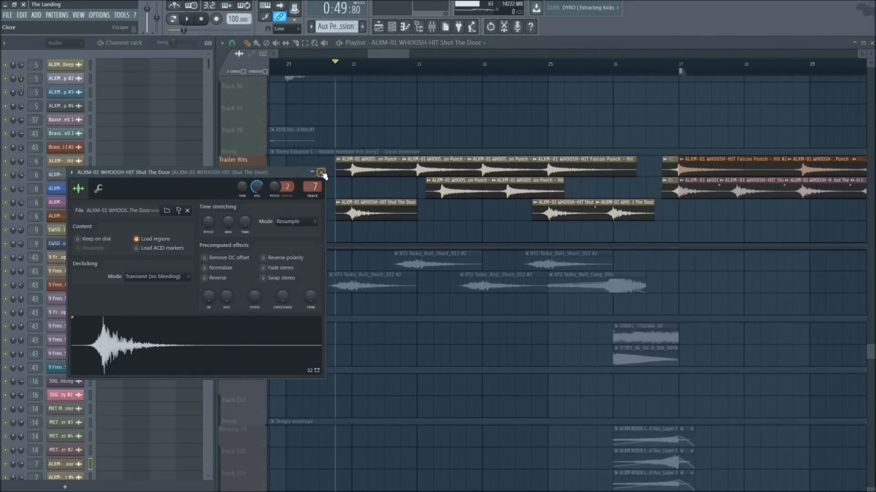
left_click(317, 175)
scroll(348, 78, "up", 2)
scroll(348, 77, "up", 1)
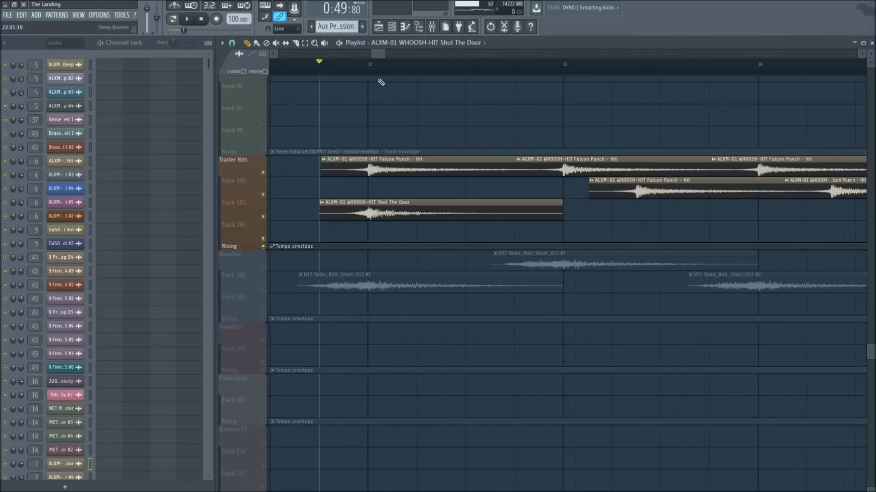
scroll(382, 78, "down", 2)
scroll(481, 68, "up", 2)
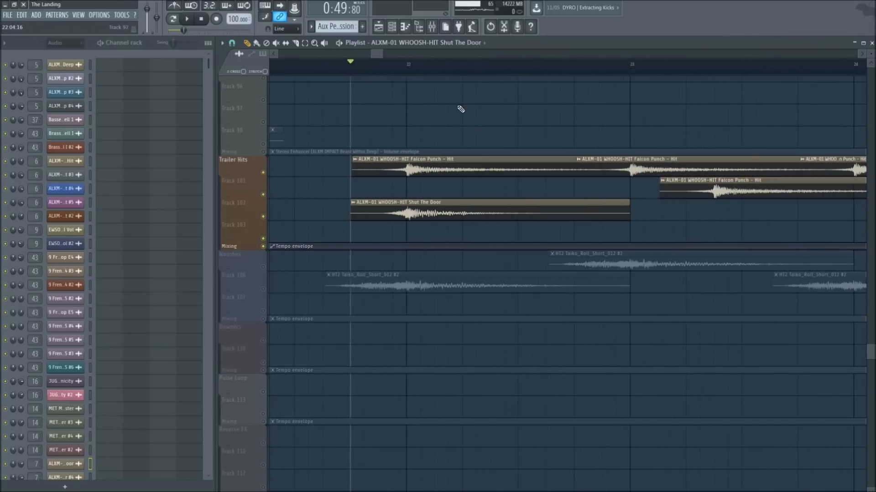
Open the sample settings of the Shut The Door clip and set the playback position just before bar 22
double_click(395, 213)
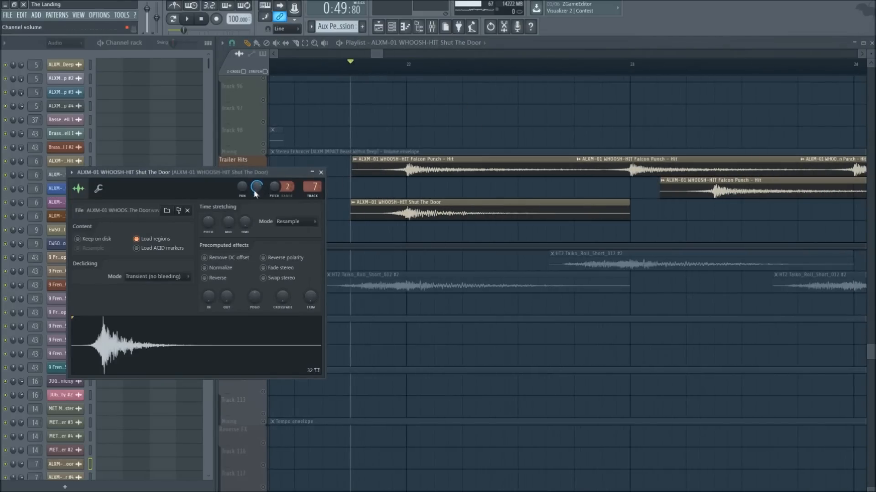
scroll(393, 60, "down", 3)
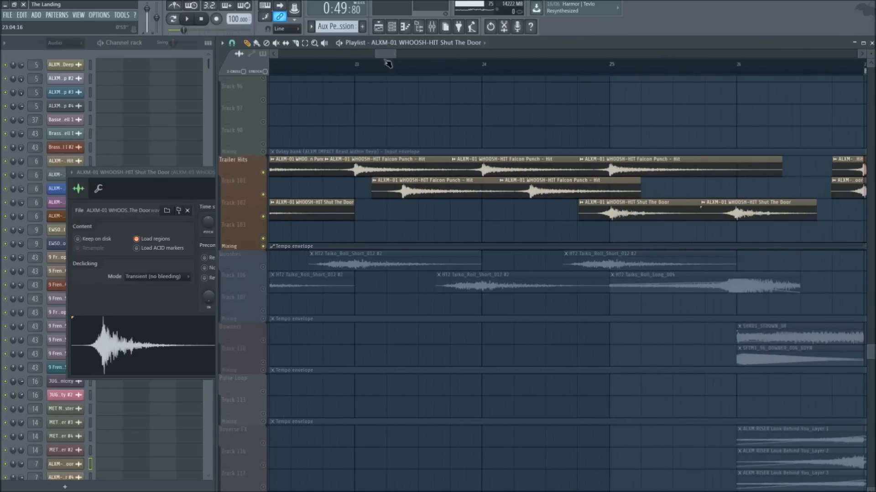
left_click(386, 64)
mouse_move(385, 55)
left_mouse_down()
mouse_move(373, 55)
mouse_move(384, 54)
left_mouse_up()
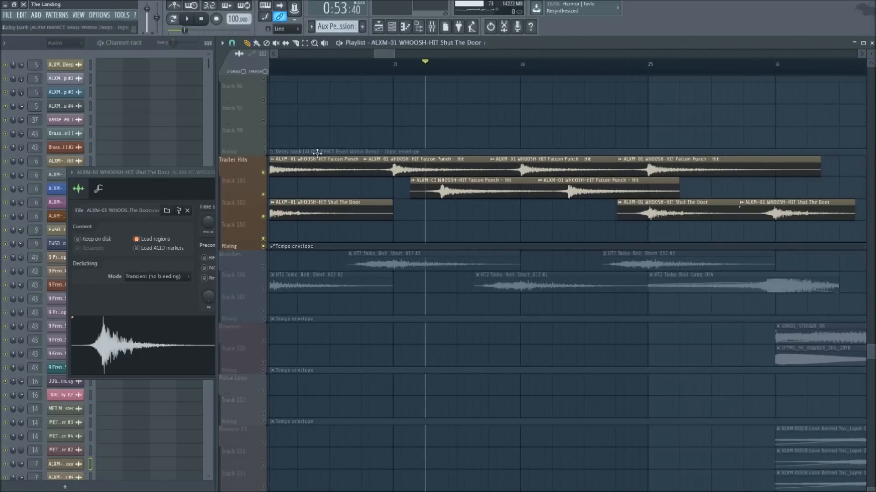
scroll(303, 70, "up", 3)
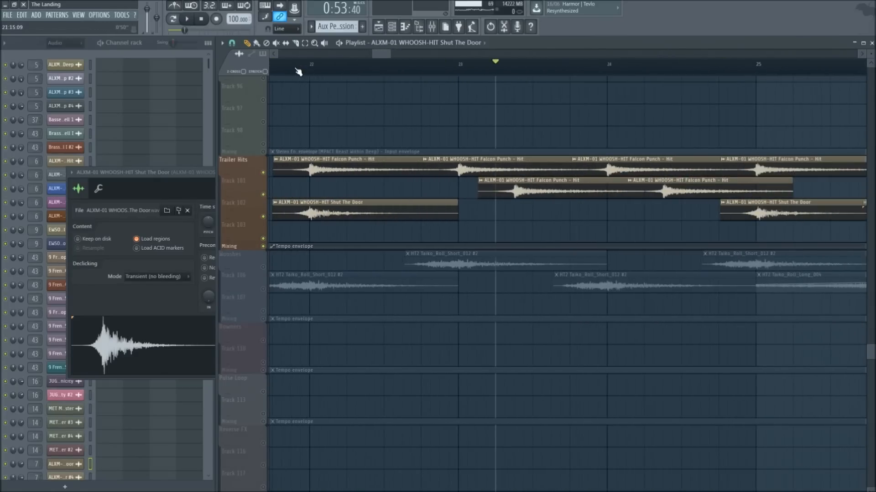
left_click(281, 69)
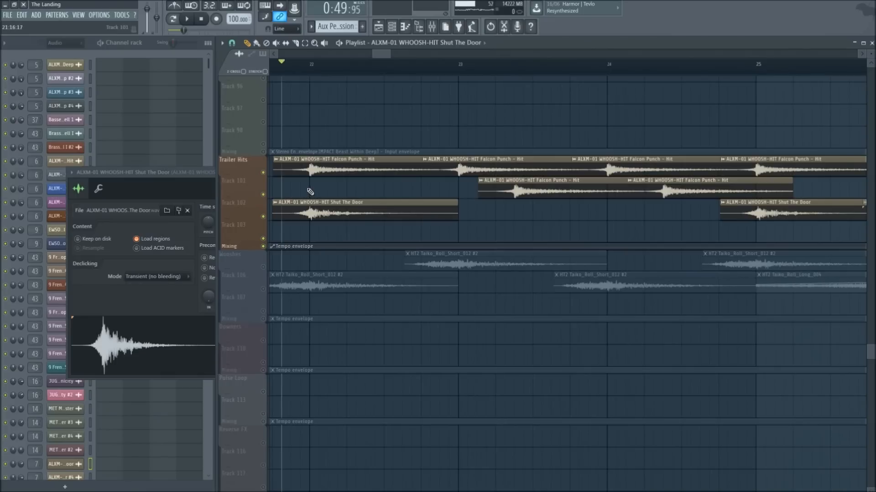
Mute both Falcon Punch tracks in the Trailer Hits group and bring the Shut The Door sample settings forward, moved slightly higher
left_click(262, 172)
left_click(263, 194)
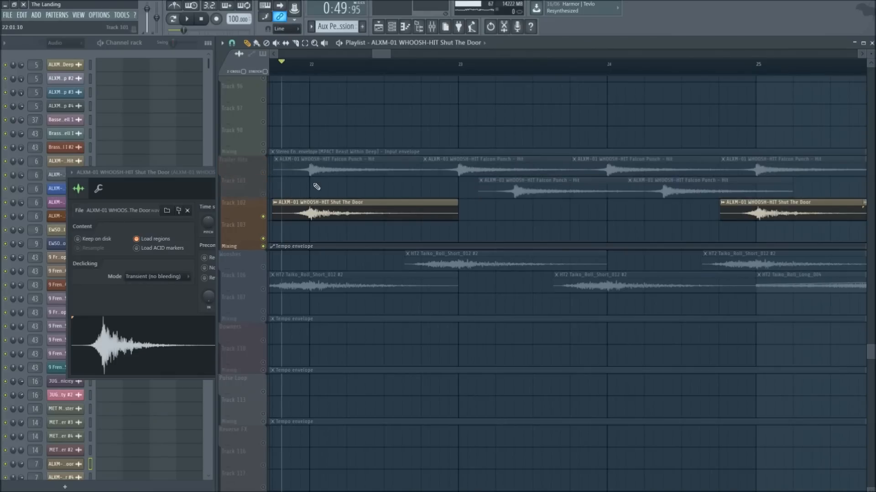
double_click(294, 213)
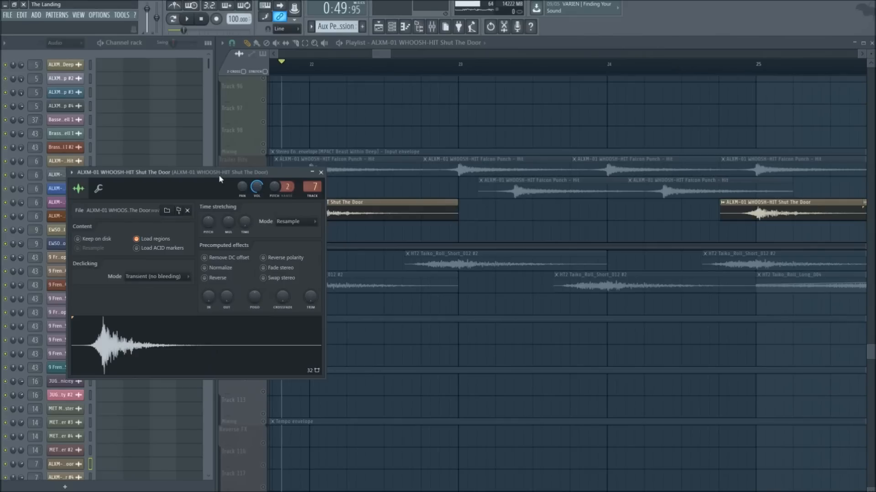
left_click_drag(219, 179, 229, 125)
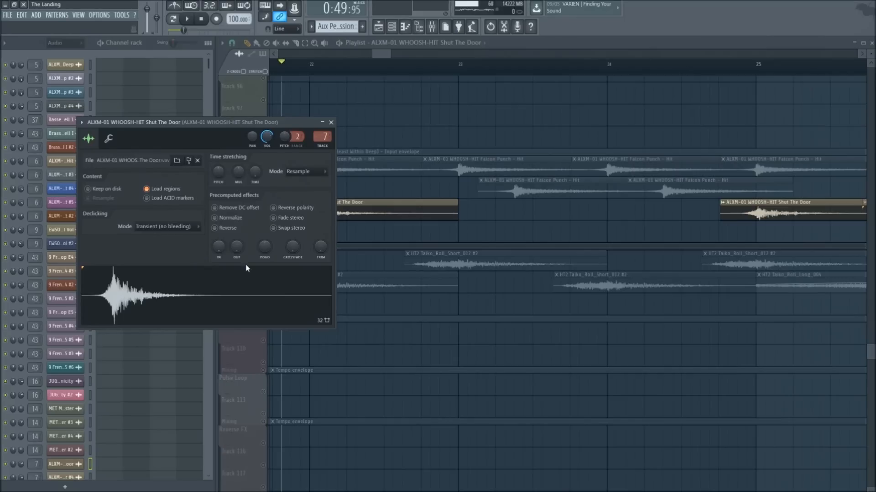
Play the Shut The Door track alone, and solo and play the first Falcon Punch track for comparison
scroll(369, 73, "down", 3)
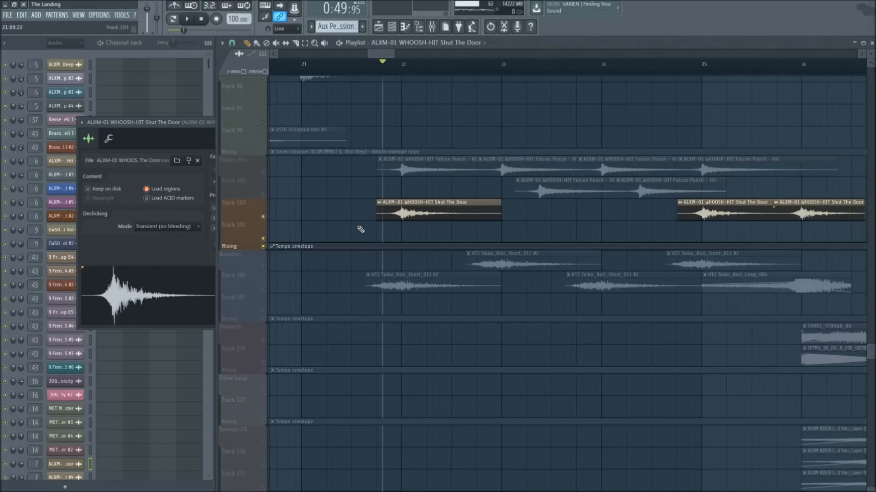
key("space")
key("space")
left_click(263, 173)
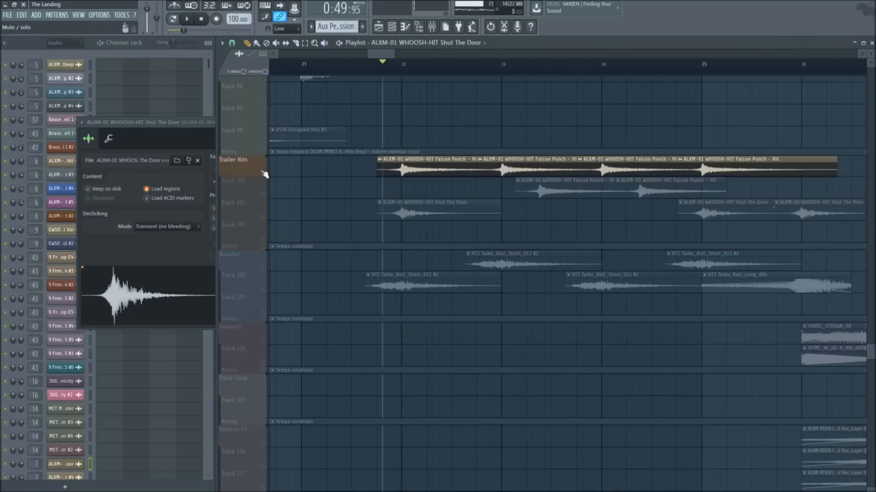
key("space")
key("space")
Solo the whole Trailer Hits group again and examine its clips across the arrangement
right_click(263, 173)
right_click(263, 173, "shift")
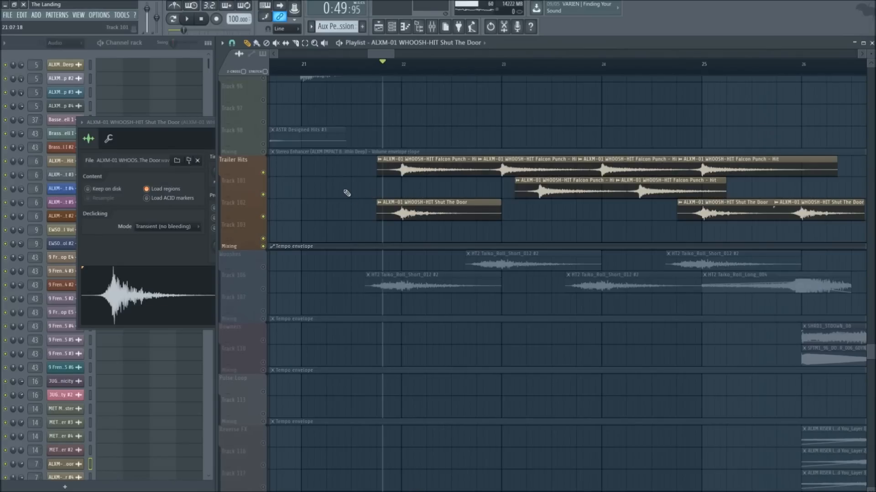
scroll(425, 76, "down", 6)
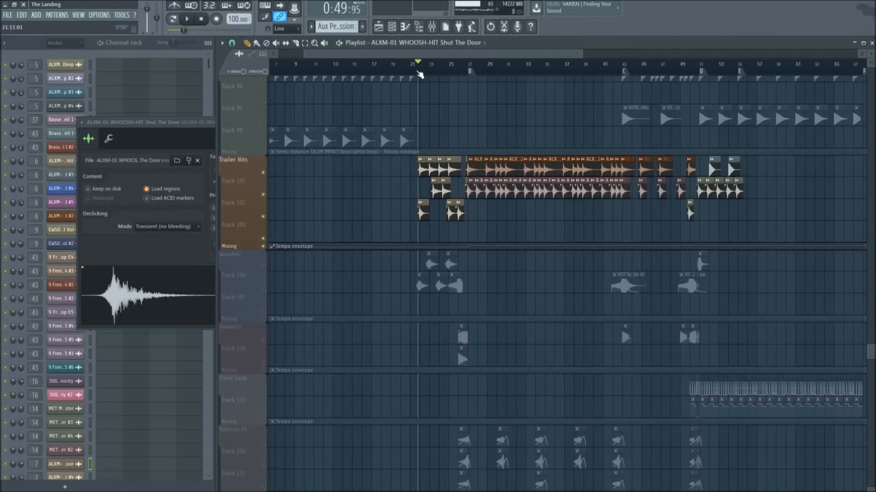
scroll(420, 75, "up", 5)
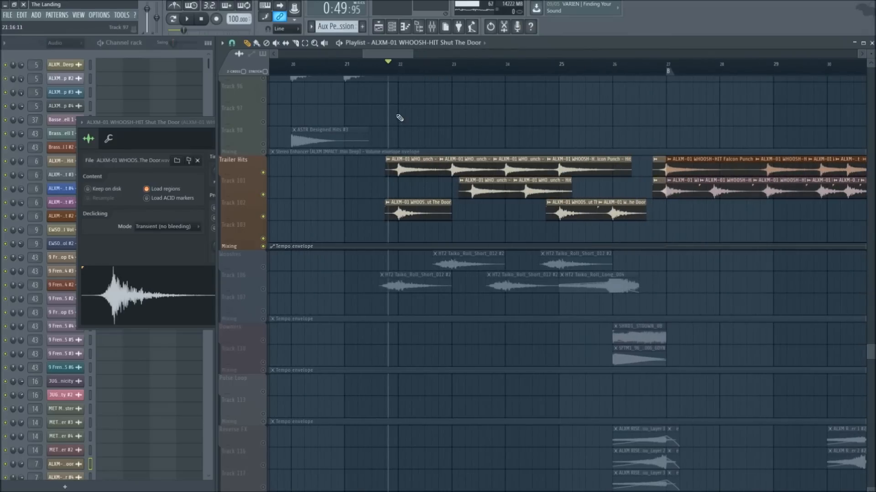
scroll(396, 69, "up", 3)
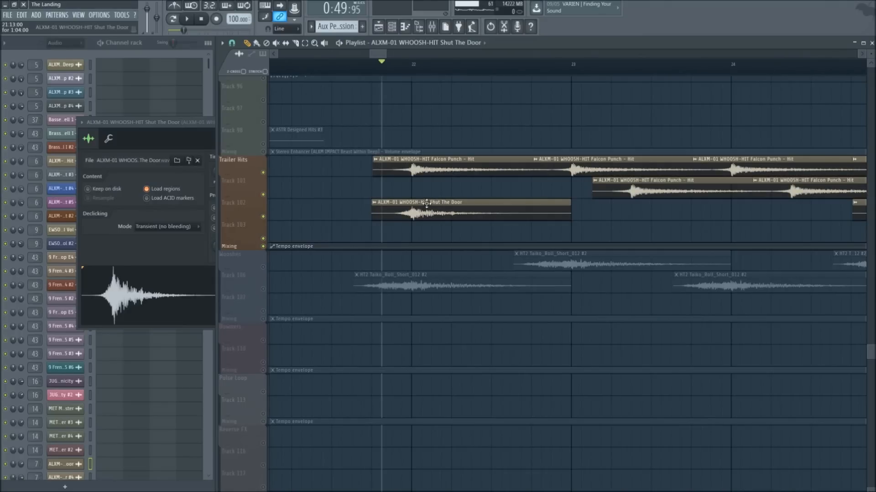
Solo the Wooshes track group and play its taiko roll clips from just before bar 22
scroll(351, 192, "up", 6)
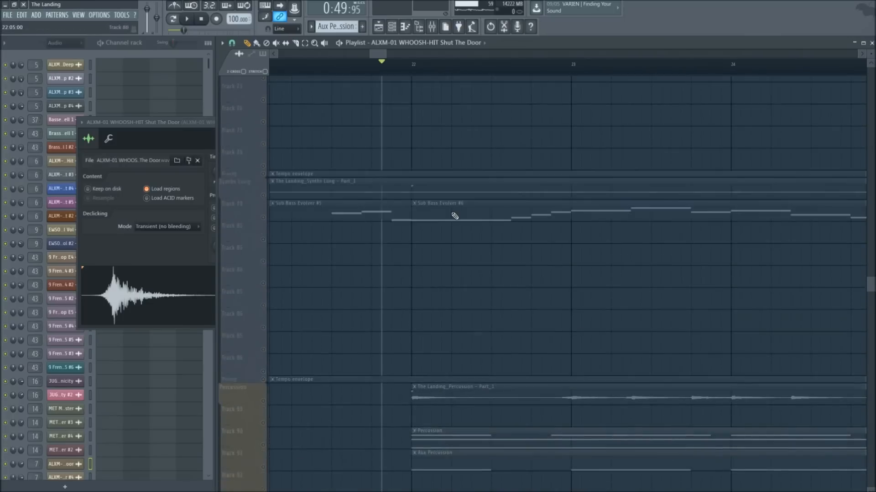
scroll(454, 216, "down", 5)
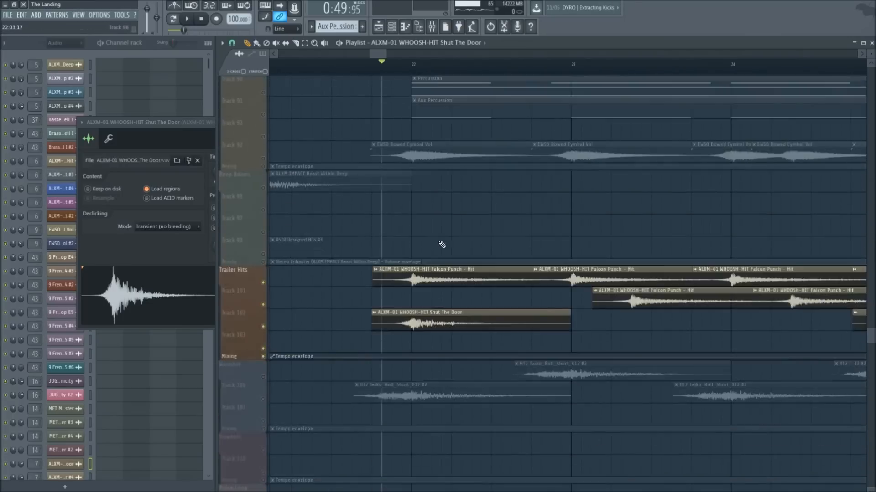
scroll(441, 243, "down", 2)
scroll(424, 69, "down", 3)
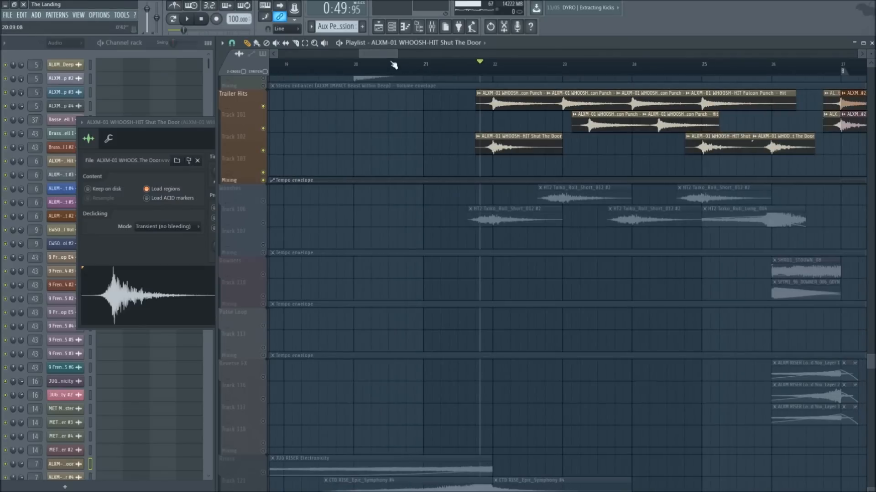
left_click_drag(378, 57, 381, 57)
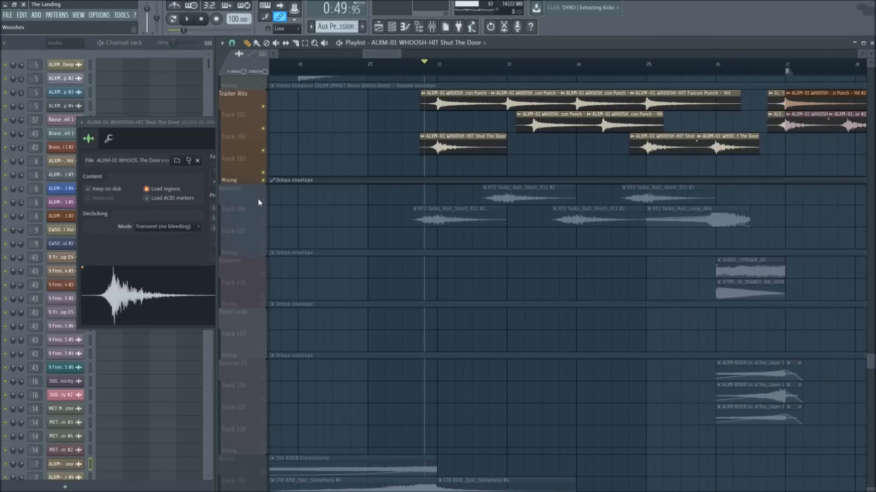
left_click(258, 200)
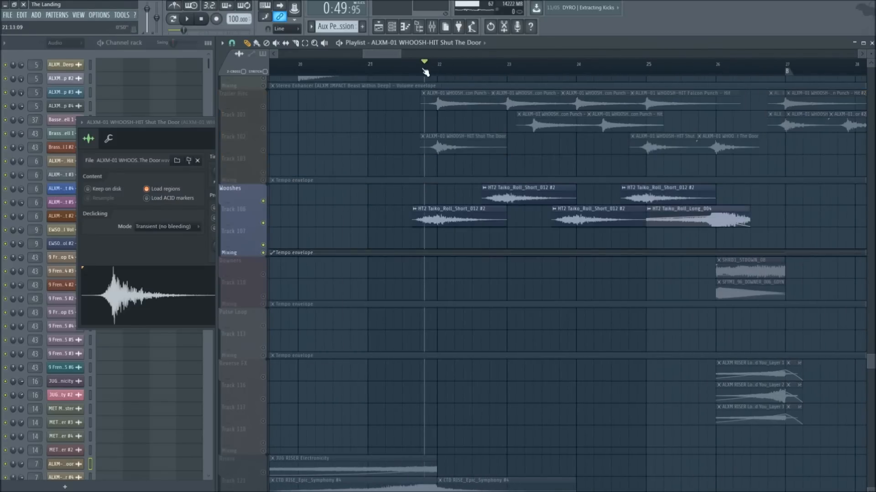
key("space")
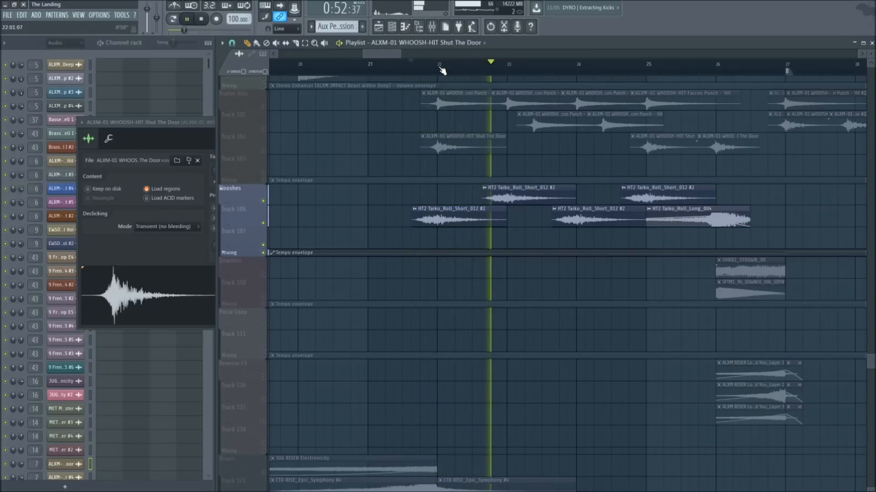
key("space")
Unmute the Trailer Hits, Deep Booms and Percussion groups so they play together with the Wooshes group
scroll(441, 70, "down", 2)
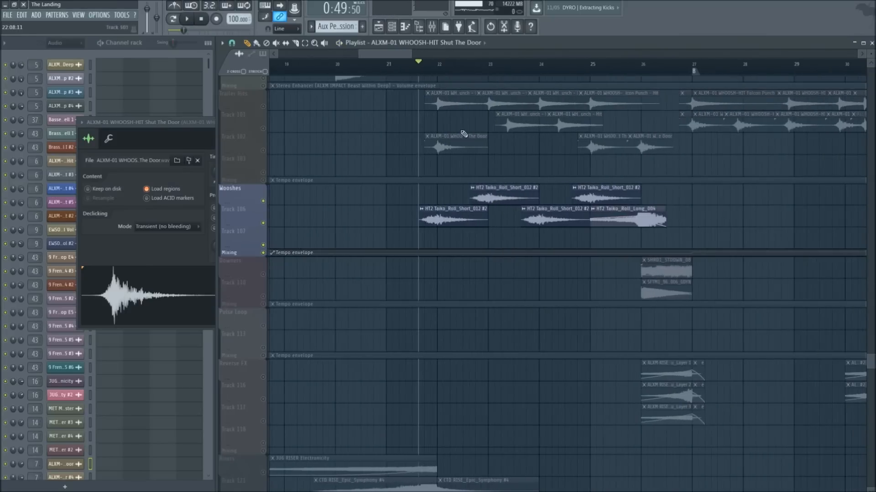
scroll(411, 199, "up", 1)
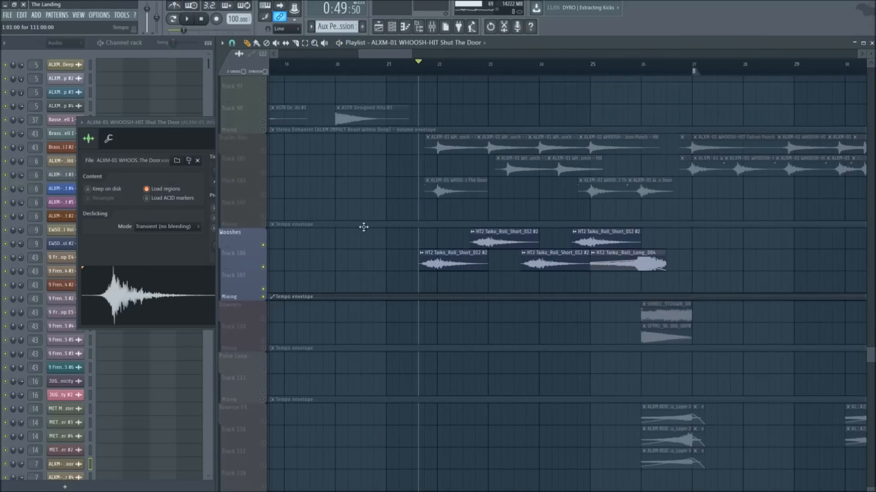
left_click(267, 227)
scroll(269, 219, "up", 2)
left_click(263, 218, "shift")
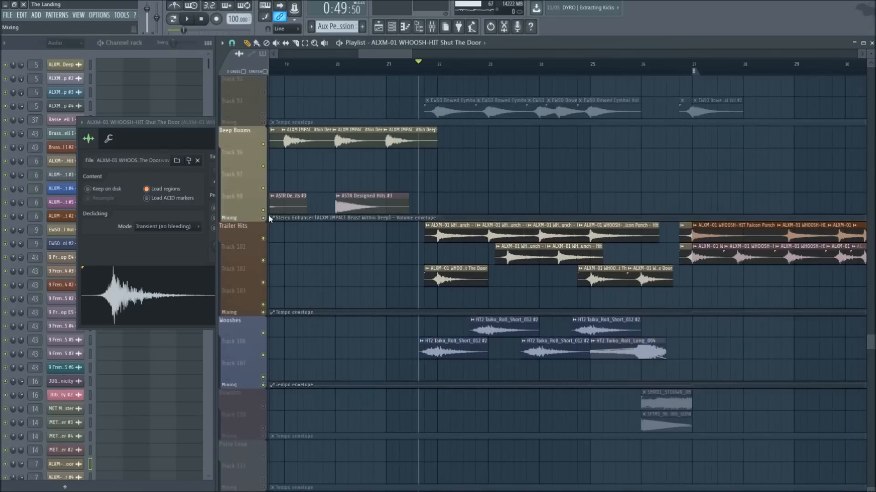
scroll(265, 220, "up", 2)
left_click(264, 211, "shift")
scroll(383, 272, "down", 3)
scroll(383, 272, "down", 3)
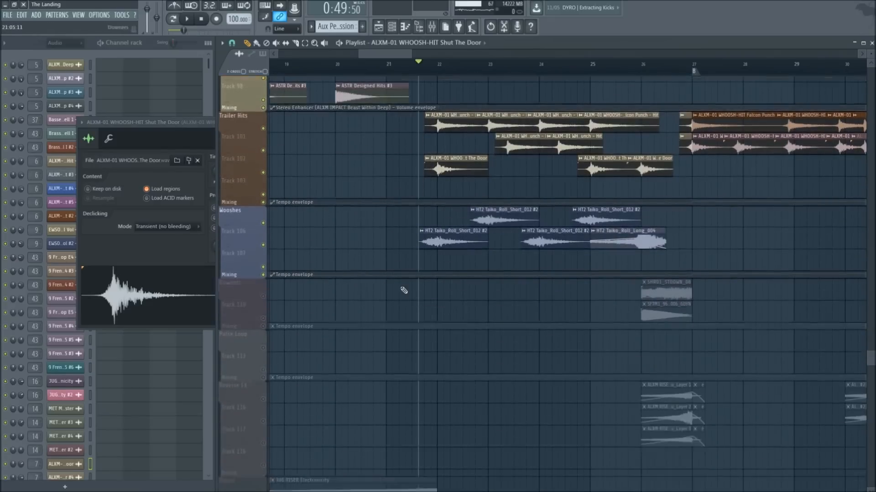
Examine how the percussion, bowed cymbals, deep booms, trailer hits and wooshes are layered from bar 20 to 27
left_click_drag(372, 56, 376, 55)
scroll(400, 155, "up", 5)
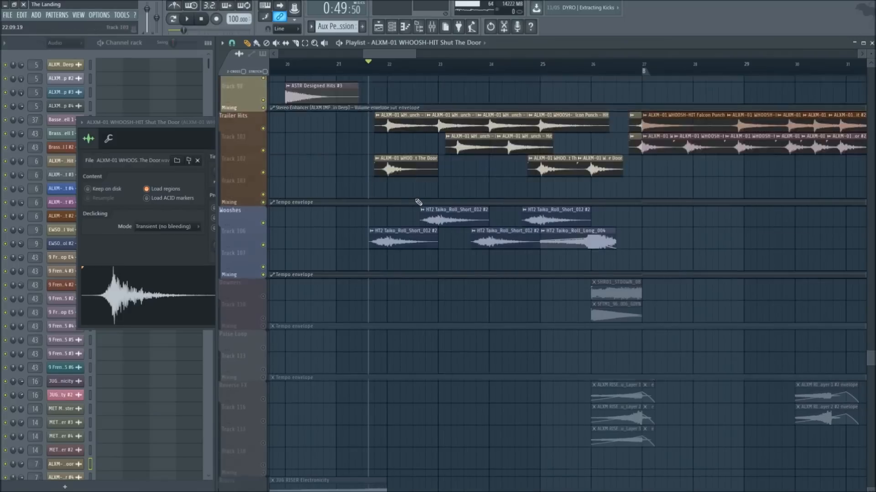
scroll(401, 345, "up", 4)
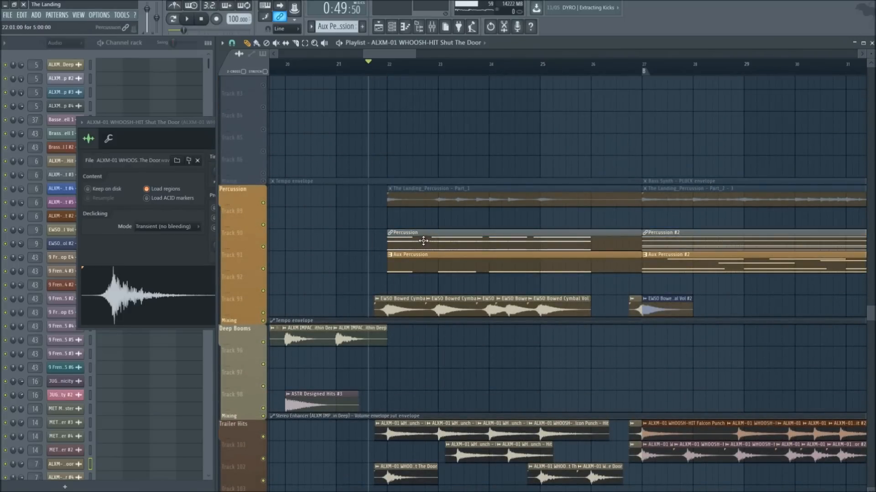
scroll(401, 263, "down", 5)
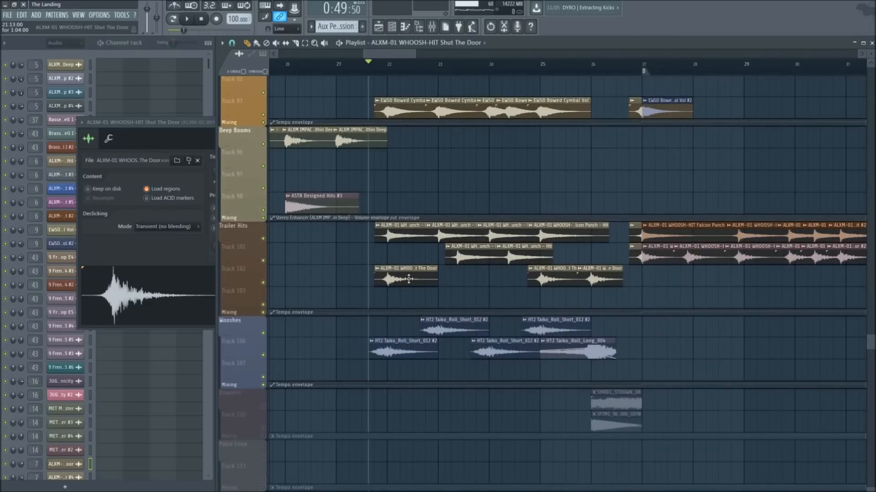
scroll(406, 383, "down", 3)
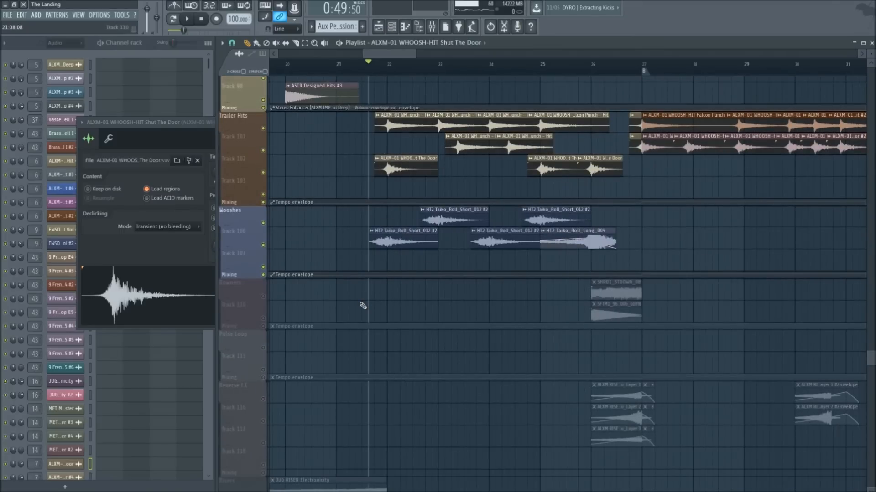
scroll(365, 297, "up", 3)
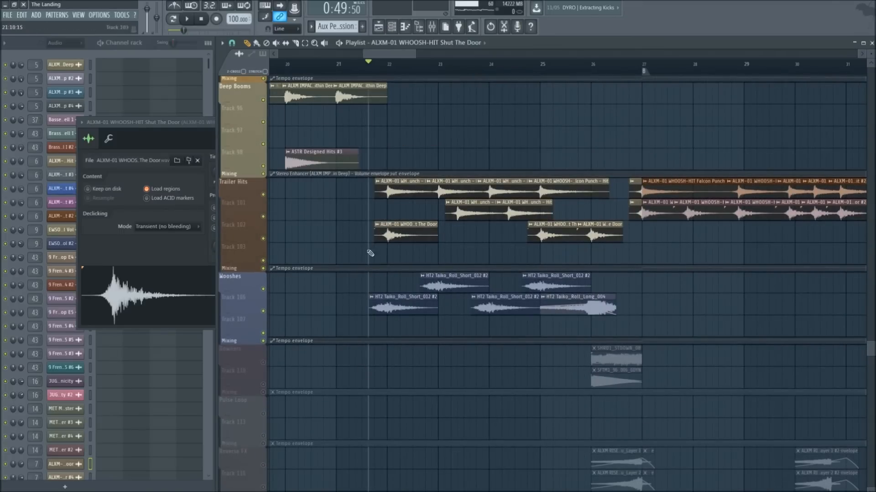
scroll(367, 297, "up", 2)
scroll(422, 379, "down", 1)
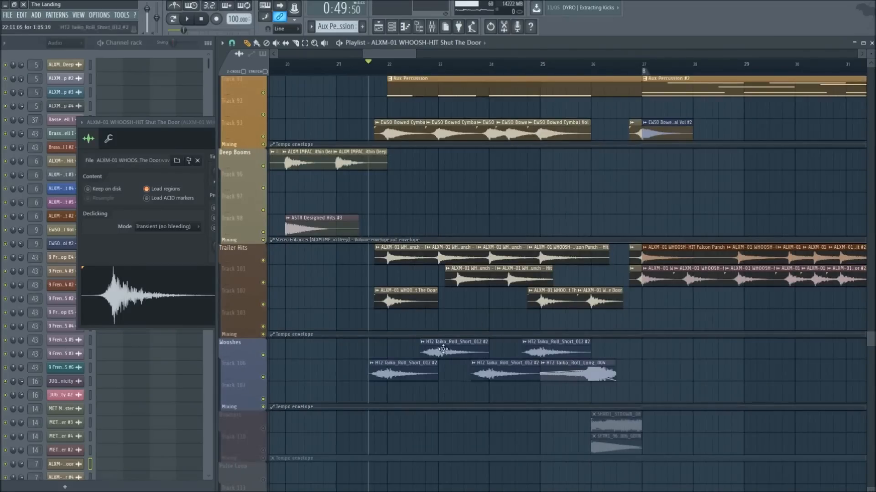
scroll(414, 326, "up", 3)
scroll(412, 323, "down", 3)
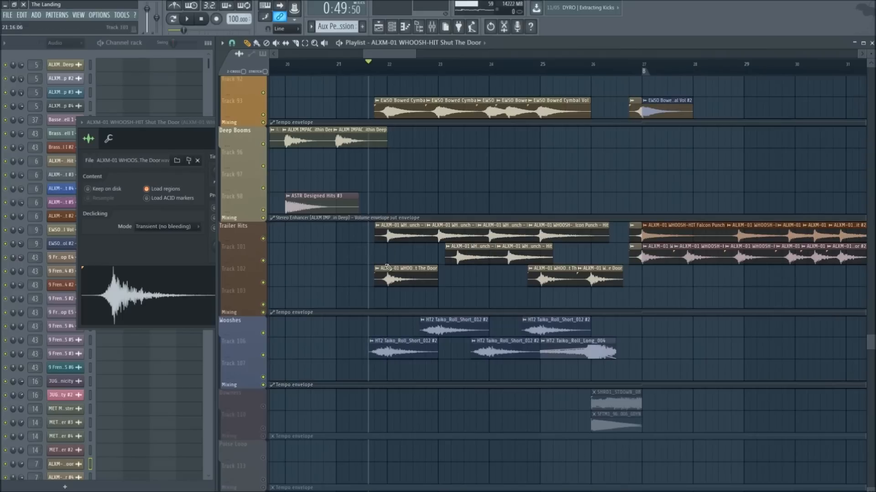
scroll(479, 268, "up", 4)
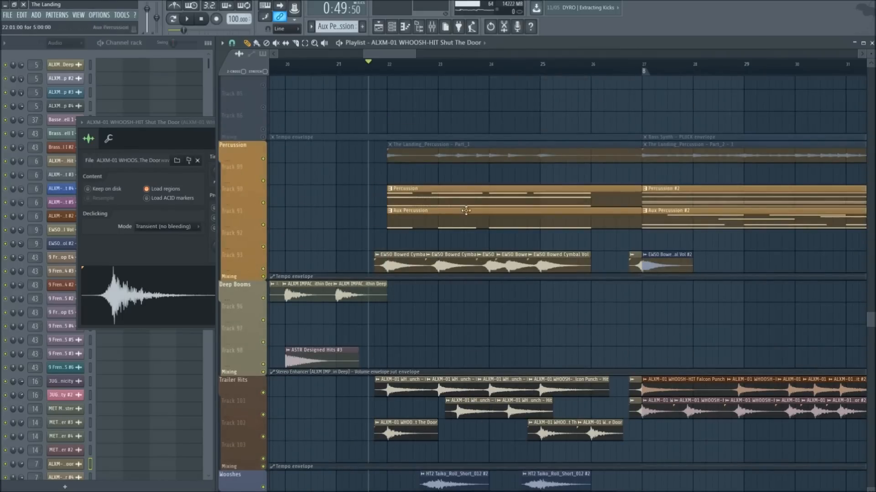
Check the Percussion pattern's notes in the piano roll and play the layered percussion, hits and wooshes from just before bar 22
double_click(404, 199)
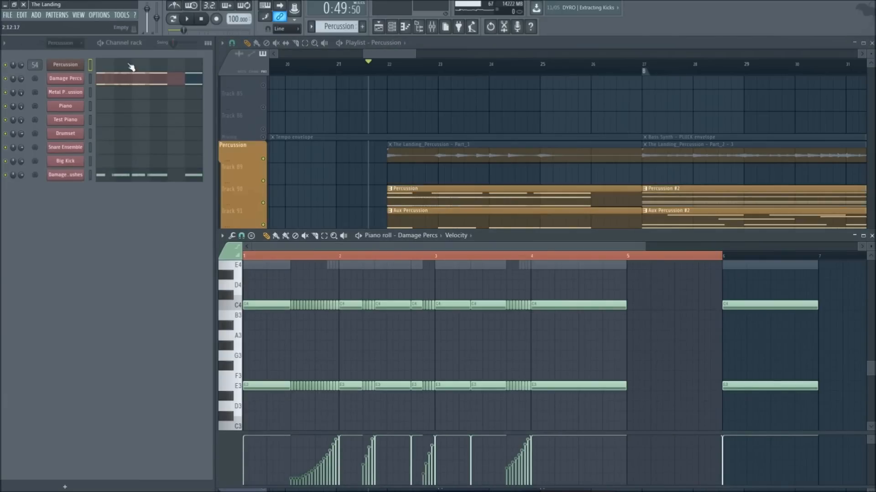
key("F7")
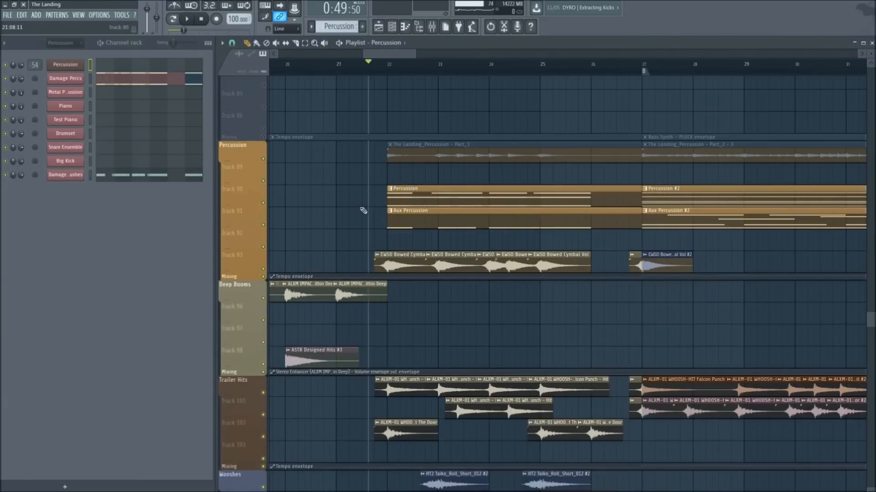
scroll(363, 210, "down", 2)
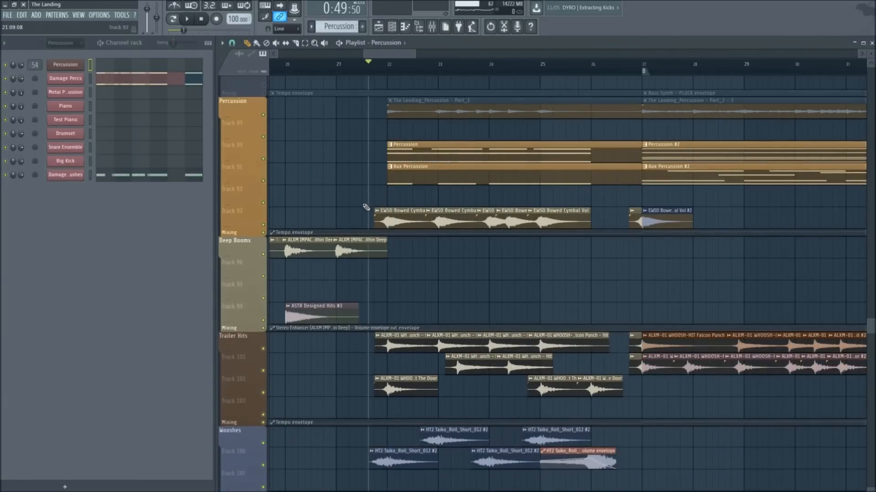
key("space")
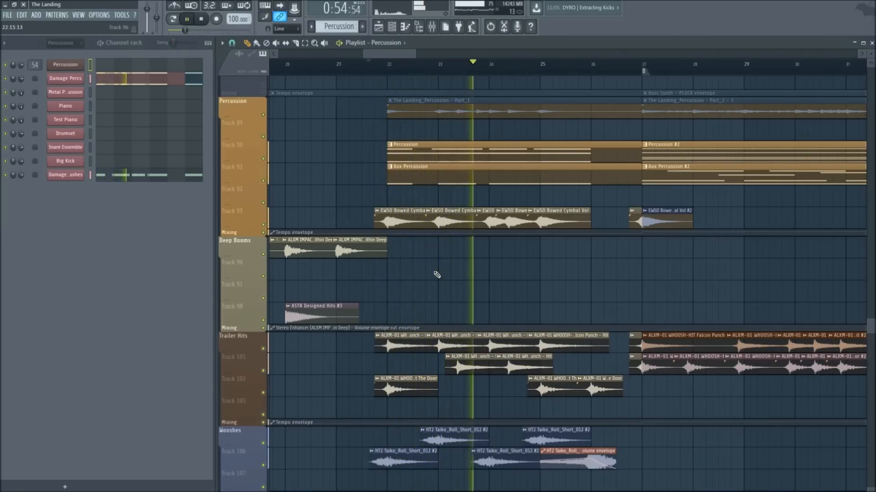
key("space")
scroll(437, 275, "down", 1)
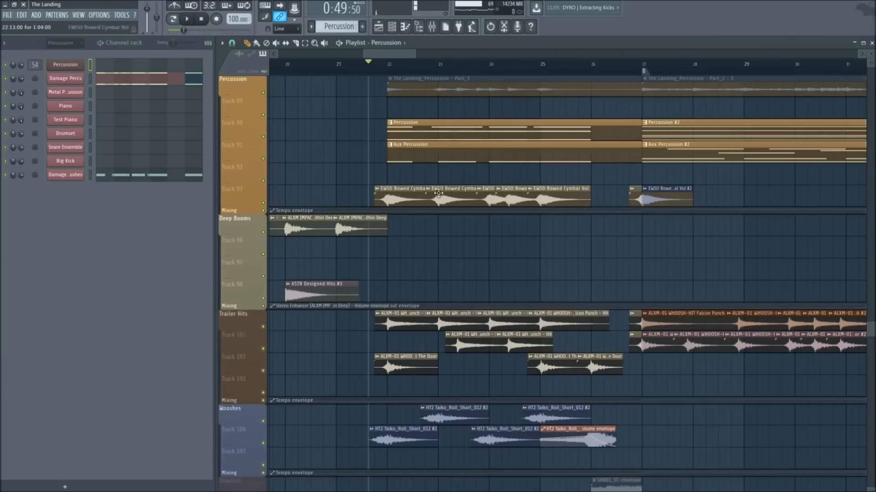
Unmute the Long Strings, Short Strings and Long Brass track groups so they sound together with the percussive layers
scroll(379, 187, "down", 20)
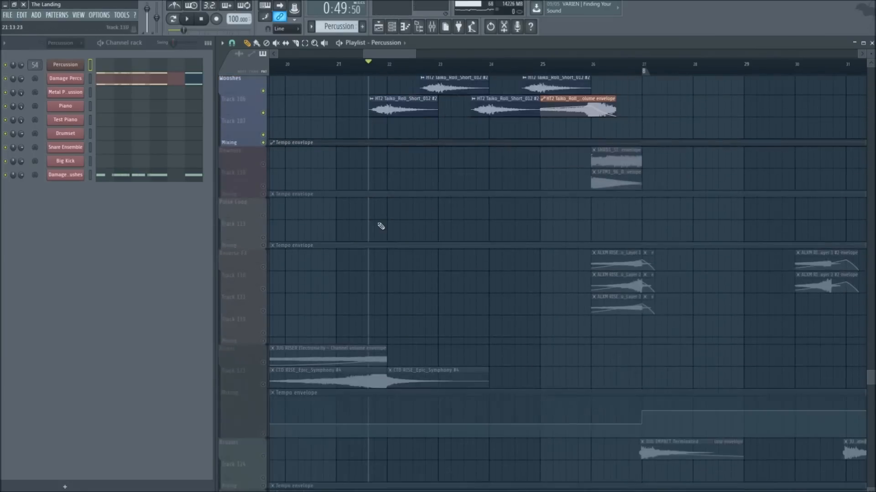
scroll(226, 233, "up", 15)
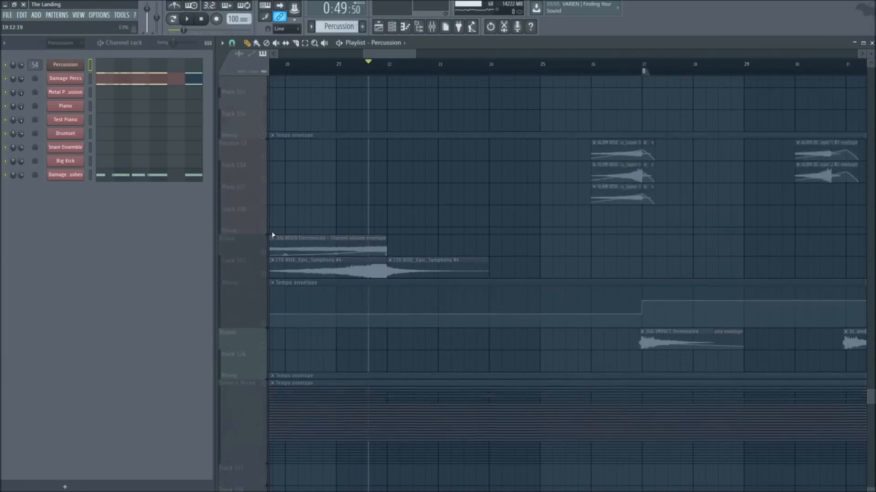
scroll(265, 282, "up", 15)
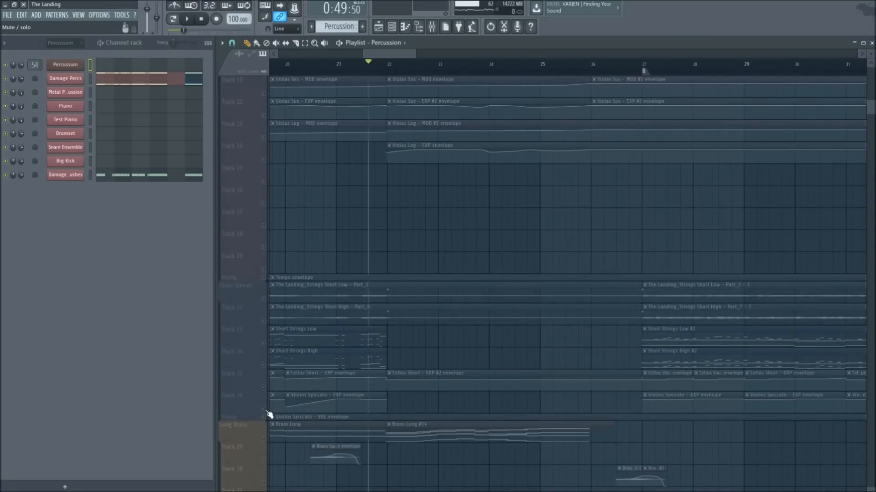
left_click(265, 410, "shift")
left_click(266, 438, "shift")
left_click(264, 277, "shift")
scroll(320, 283, "up", 3)
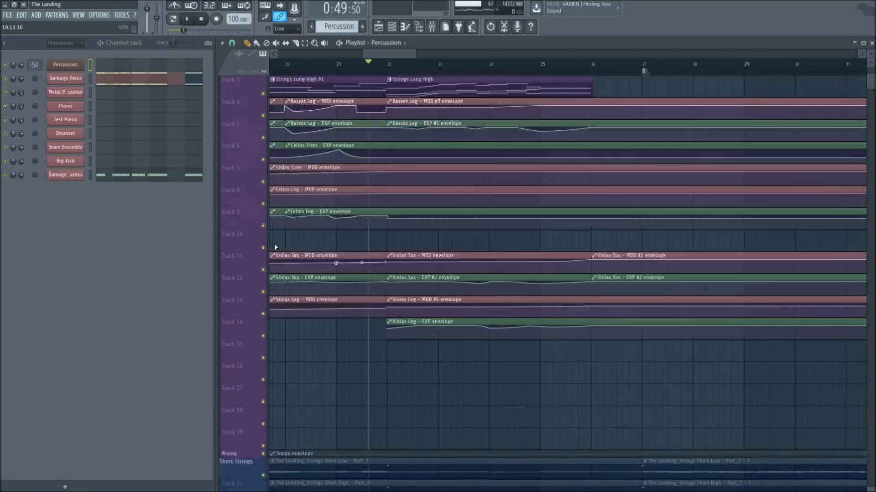
Play the section from just before bar 22 and inspect the Strings Long High pattern's notes in the piano roll
key("space")
scroll(378, 290, "down", 3)
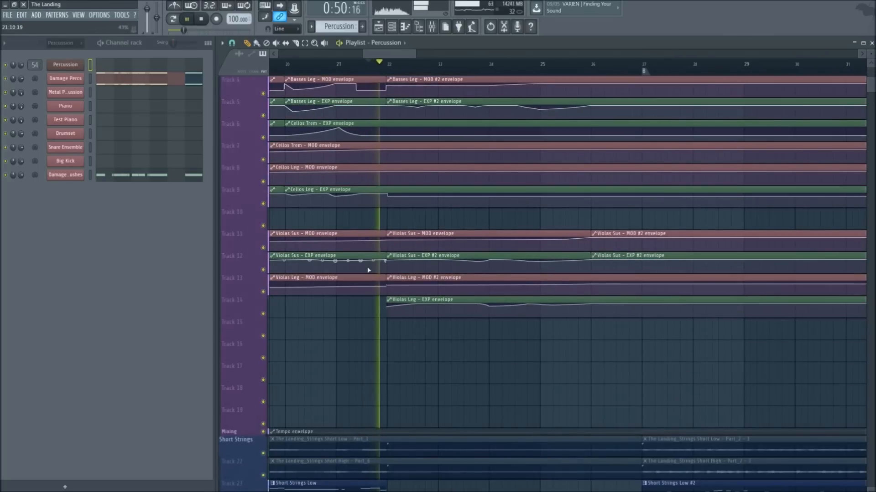
scroll(410, 183, "up", 3)
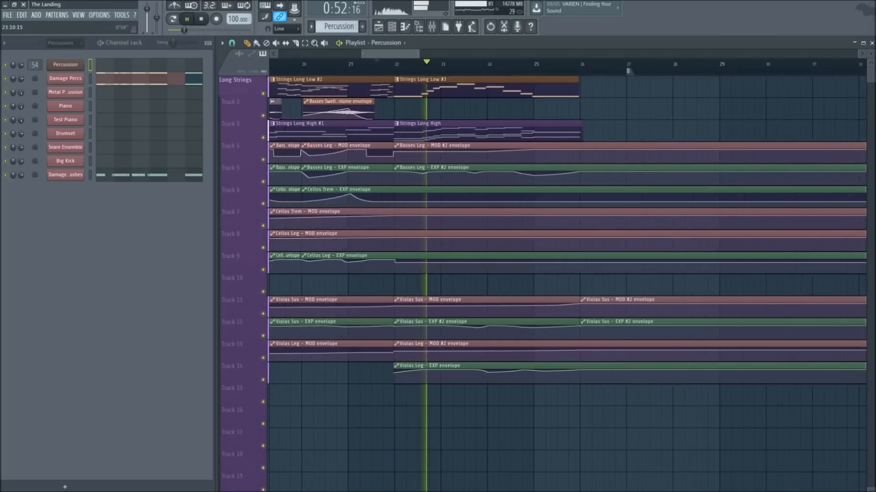
scroll(451, 114, "down", 2)
double_click(459, 134)
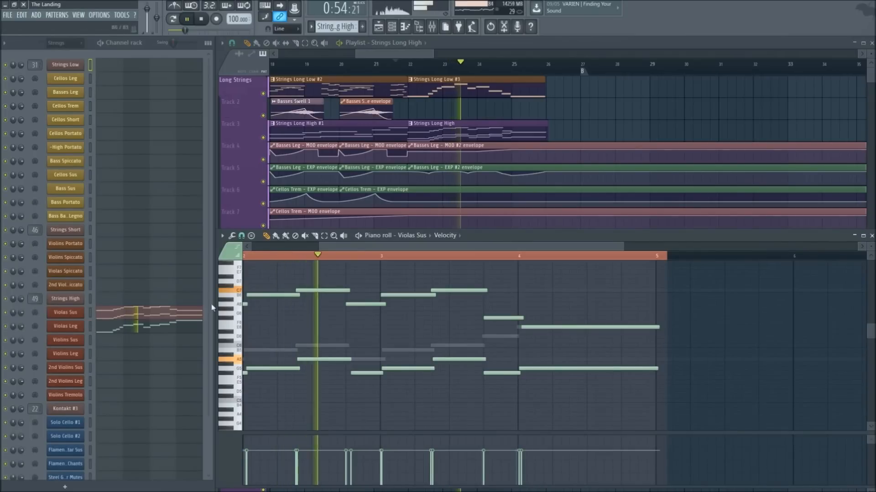
key("F7")
scroll(499, 209, "down", 3)
scroll(500, 208, "down", 5)
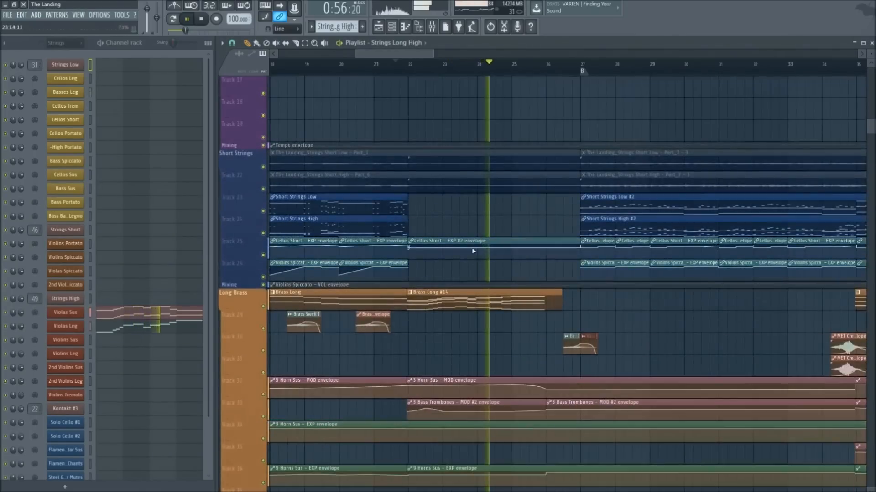
Inspect the Brass Long #14 pattern's 3 Horn Sus notes in the piano roll, stopping playback
double_click(463, 299)
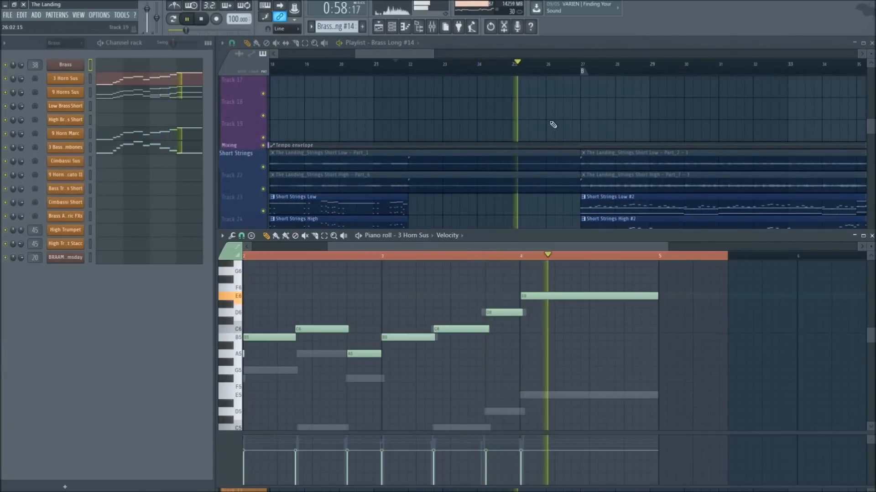
key("space")
key("F7")
scroll(544, 120, "down", 1)
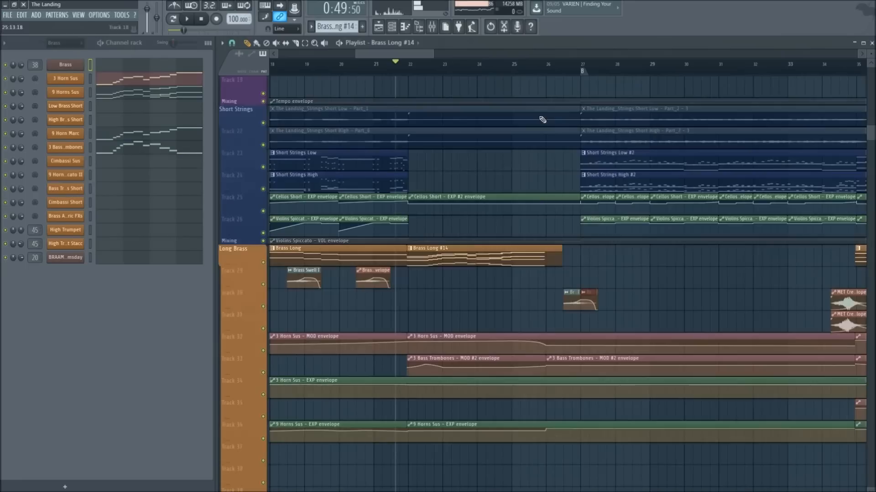
double_click(454, 259)
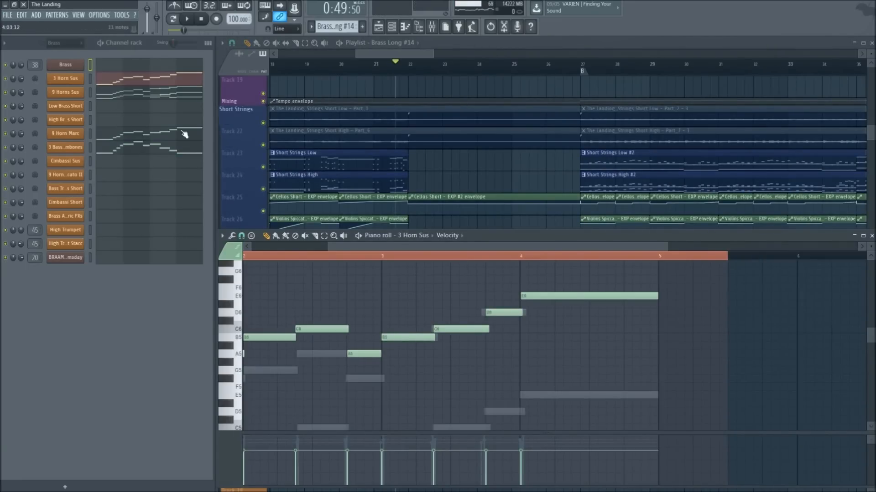
key("F7")
Examine how the long brass and long strings clips and their automation envelopes are arranged around bars 22 to 26
scroll(440, 155, "down", 5)
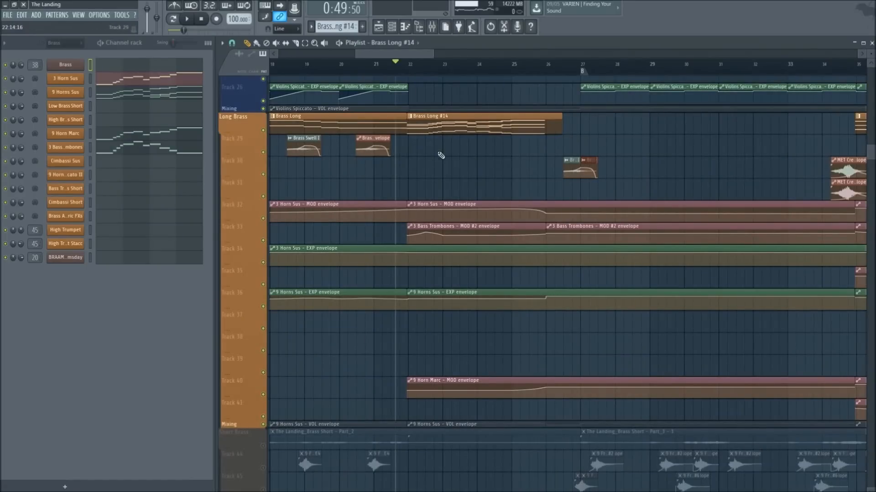
scroll(421, 63, "down", 1)
left_click_drag(411, 57, 419, 57)
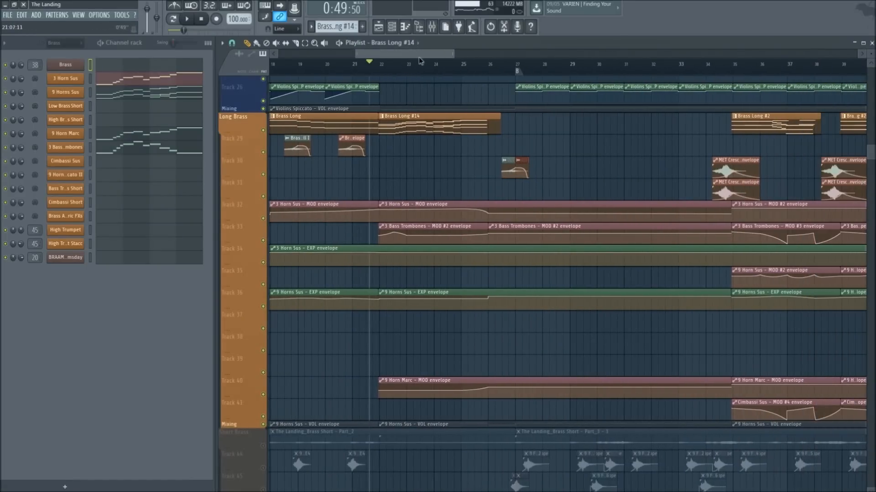
scroll(431, 215, "up", 5)
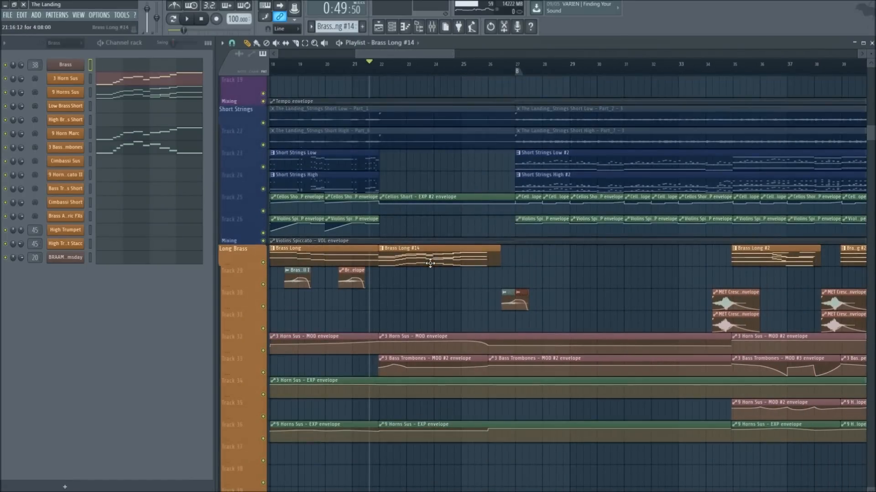
scroll(431, 269, "up", 10)
scroll(442, 66, "down", 2)
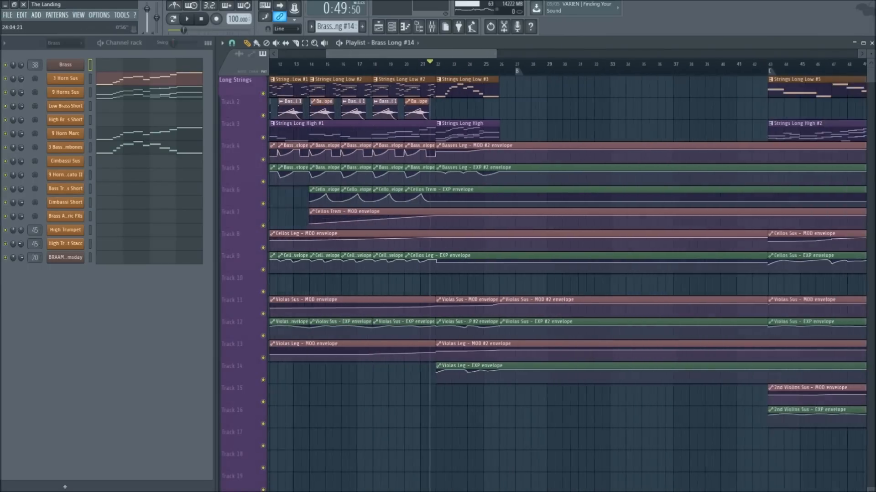
scroll(470, 73, "up", 3)
scroll(426, 239, "down", 15)
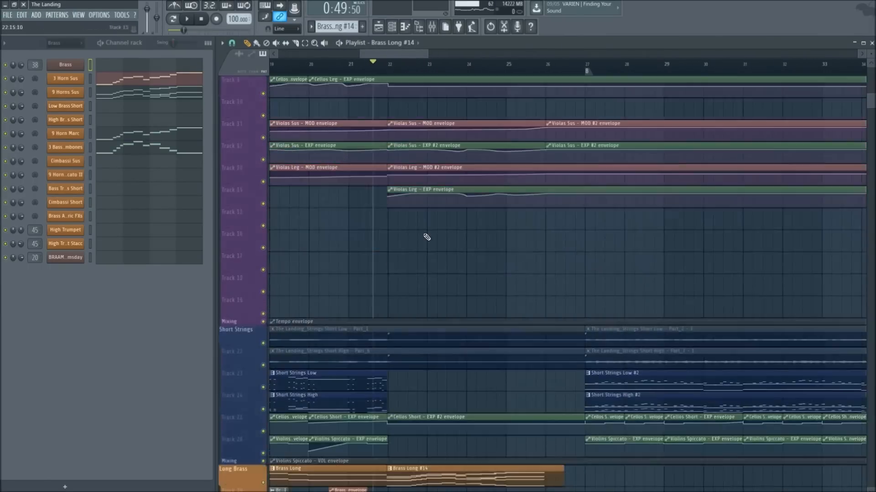
Return to the percussion and trailer hit groups and unmute all remaining tracks in the playlist
scroll(428, 223, "down", 15)
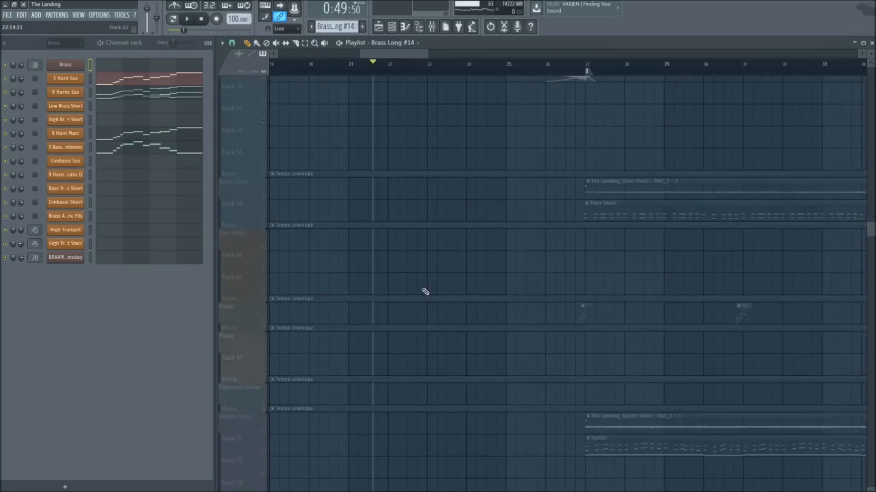
scroll(436, 120, "down", 2)
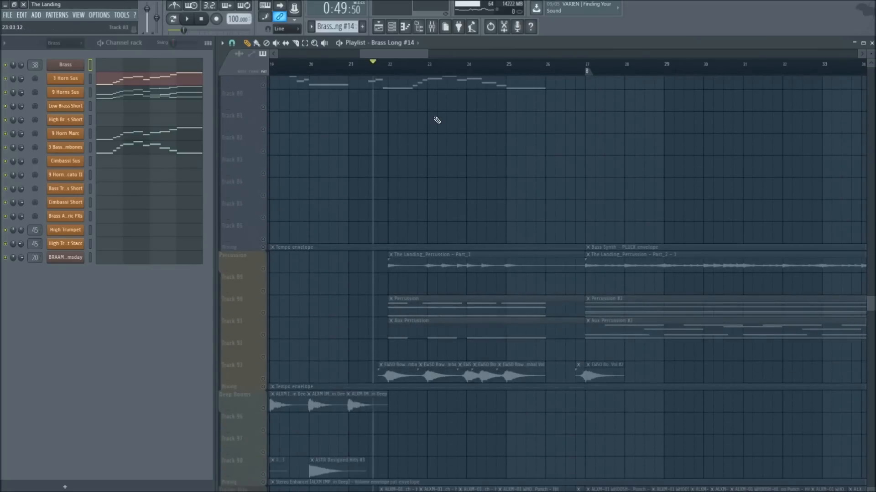
scroll(279, 243, "down", 5)
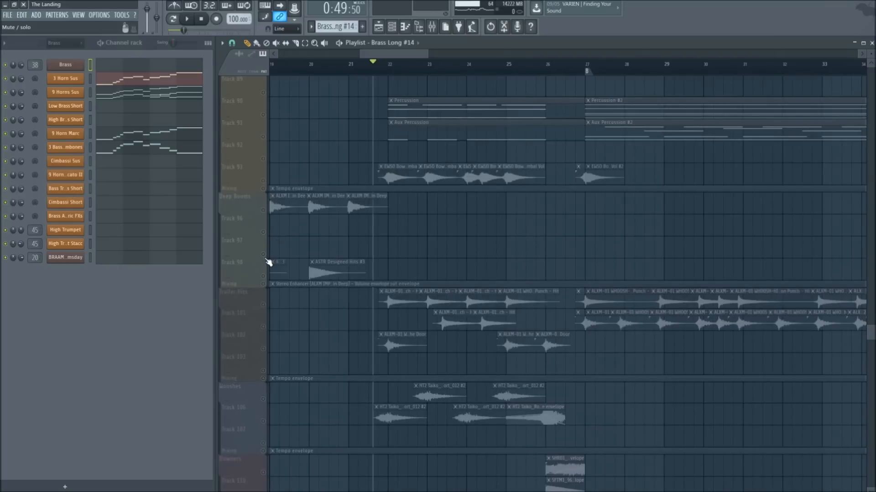
right_click(264, 256)
right_click(265, 256)
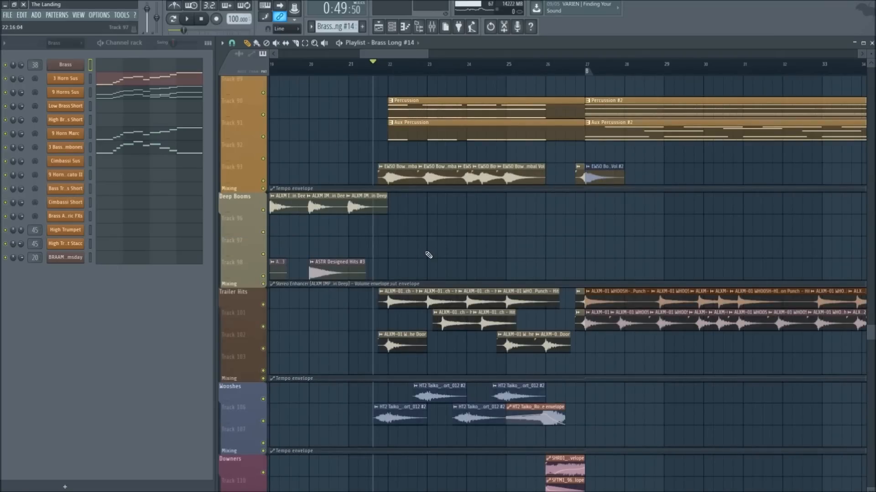
Examine the full arrangement around bars 22 to 27, from the wooshes, downers and reverse effects up to synths, choir and brass
scroll(438, 253, "down", 7)
scroll(479, 244, "up", 8)
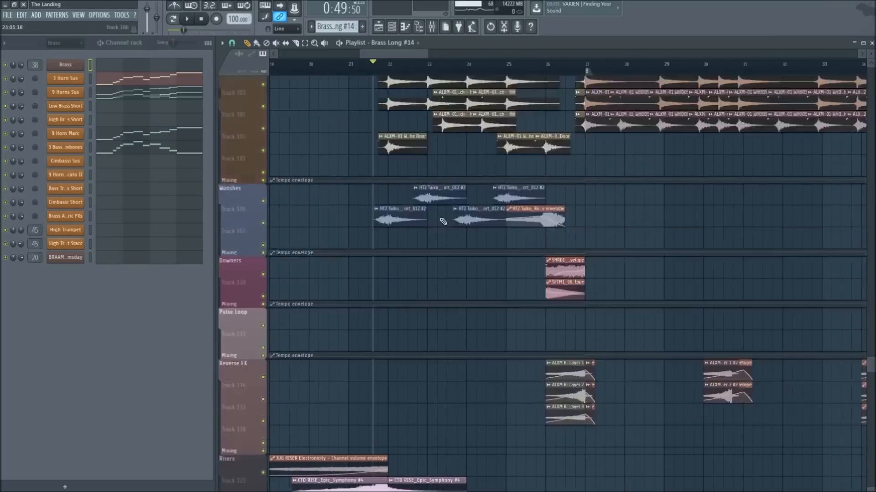
scroll(357, 131, "up", 8)
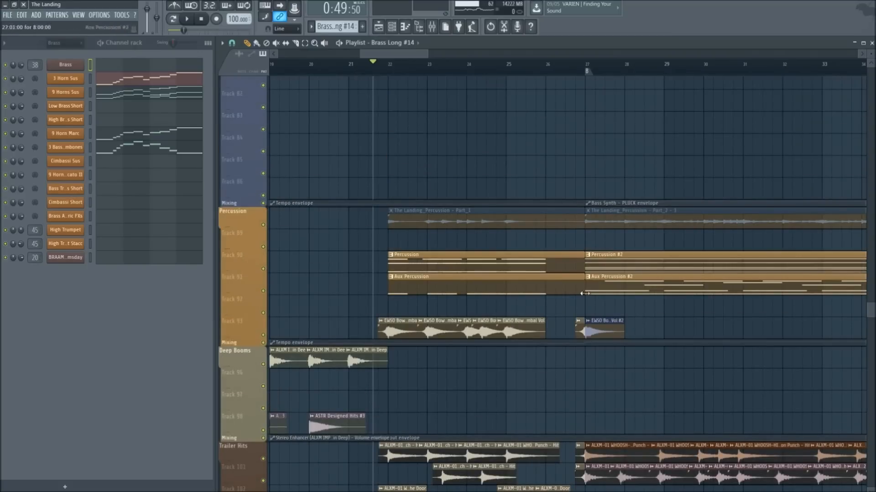
scroll(441, 208, "up", 3)
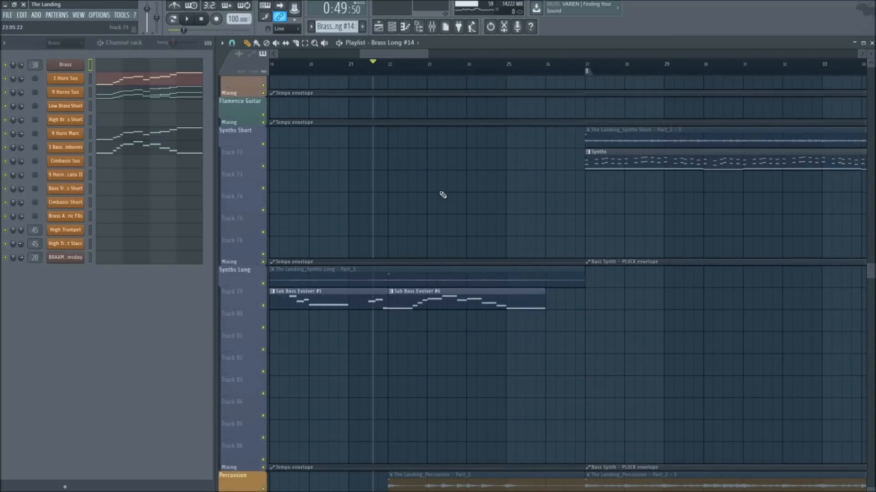
scroll(456, 203, "down", 6)
scroll(514, 219, "up", 15)
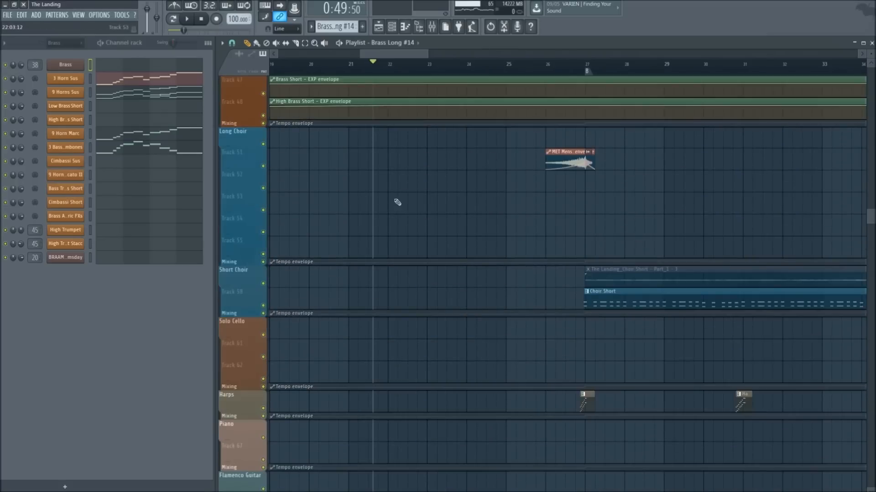
scroll(410, 214, "up", 5)
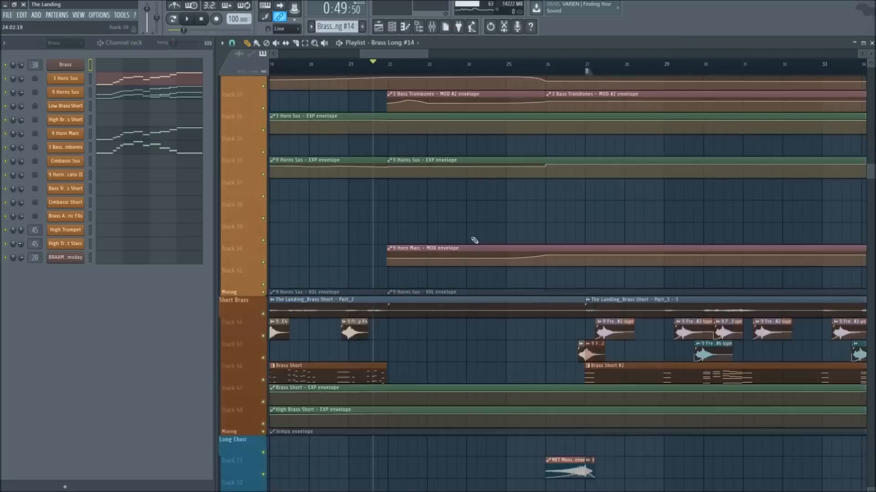
scroll(474, 240, "down", 7)
Place the playhead just before bar 26 and play the transition into bar 27 with all groups active
left_click(538, 69)
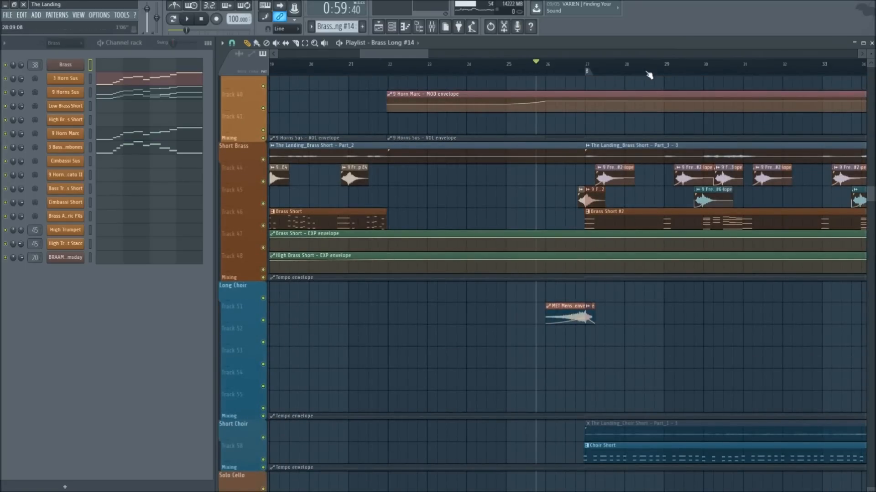
scroll(648, 73, "up", 4)
scroll(410, 287, "down", 20)
scroll(418, 285, "down", 20)
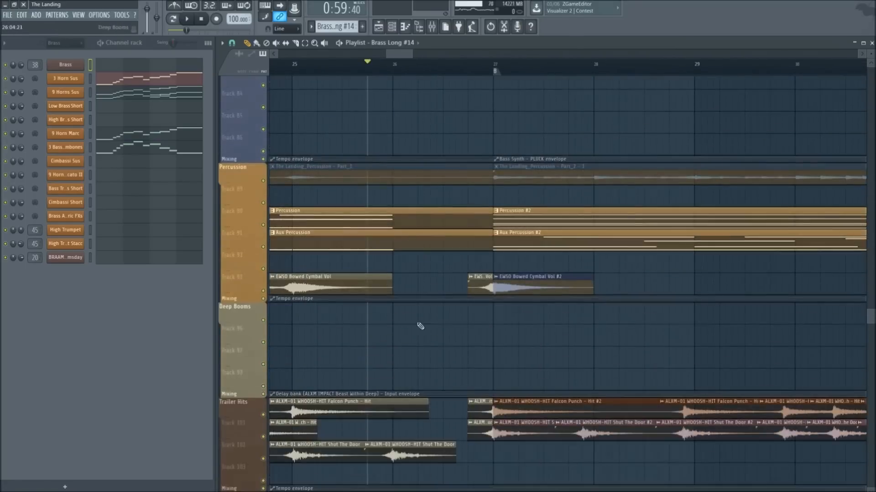
key("space")
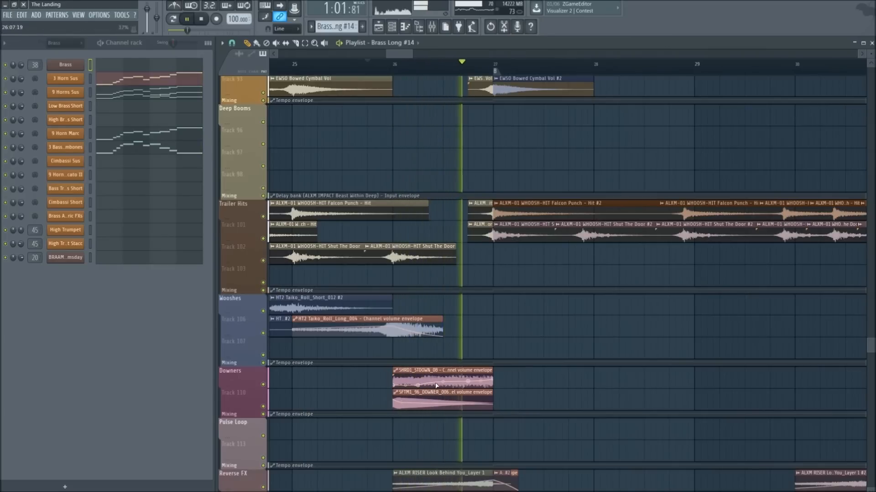
key("space")
Solo the Downers group in the playlist and play it from just before bar 26
scroll(456, 364, "down", 6)
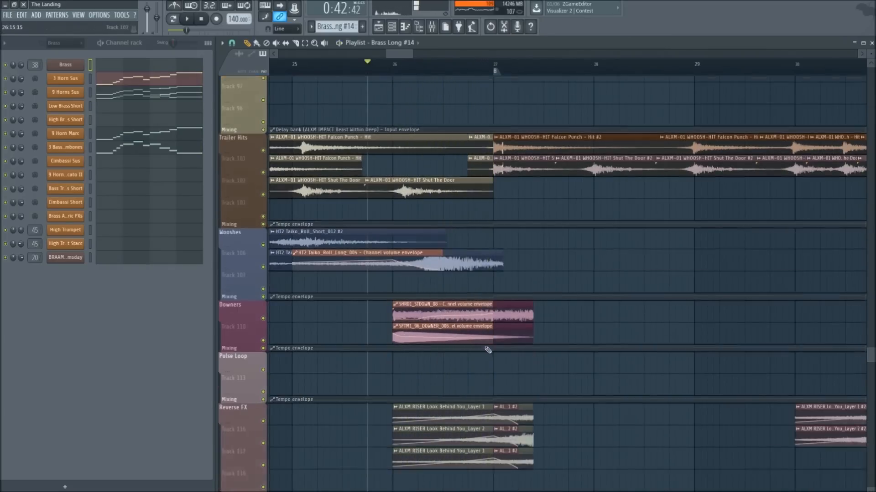
left_click(389, 69)
scroll(391, 69, "up", 2)
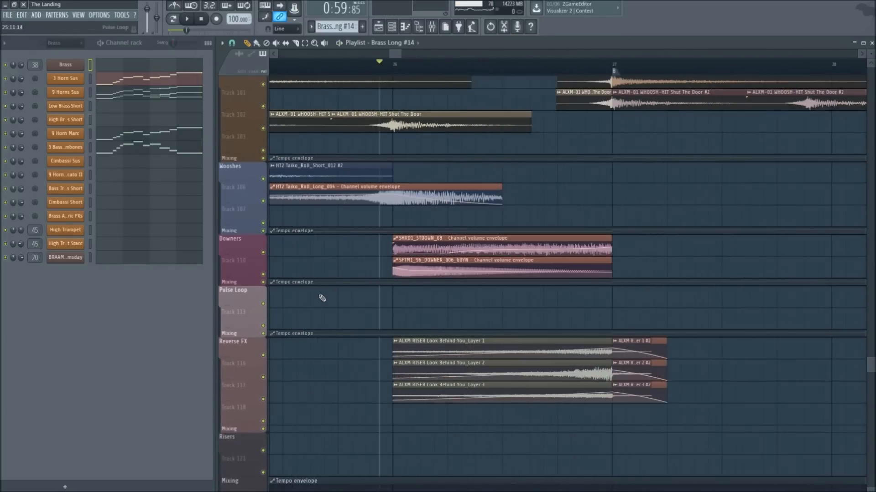
scroll(319, 294, "down", 3)
right_click(267, 212)
left_click(267, 212)
left_click(267, 212, "ctrl")
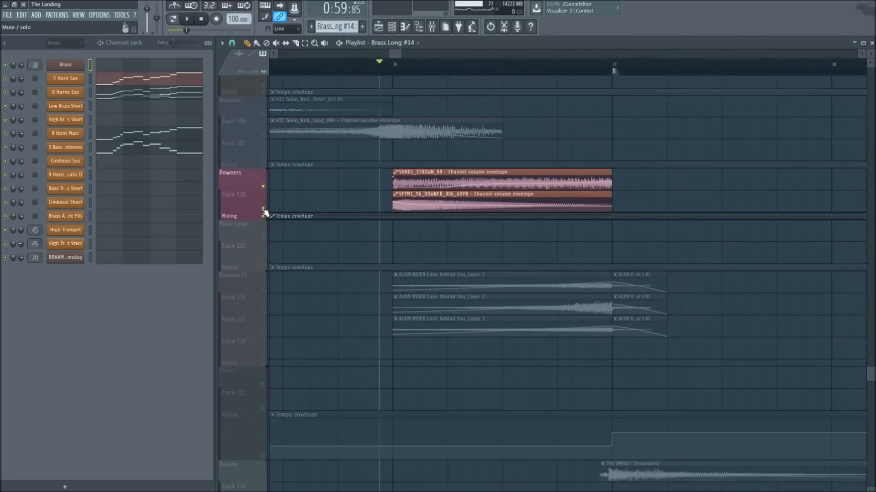
key("space")
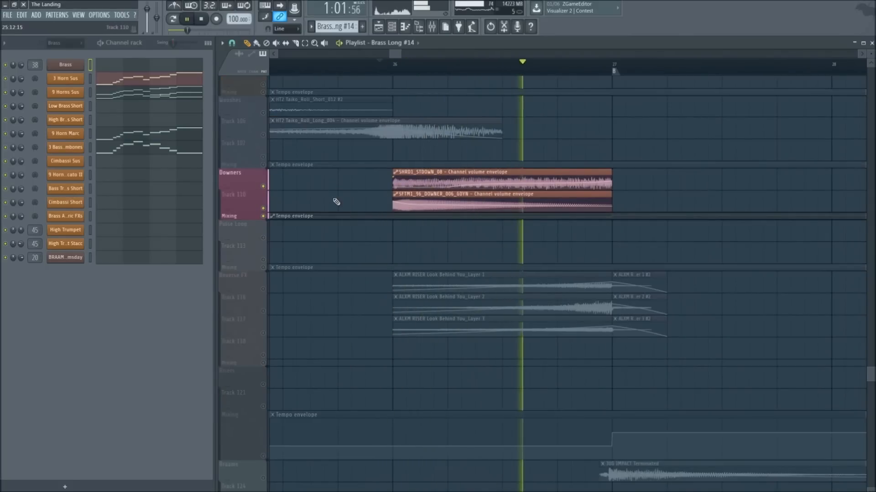
key("space")
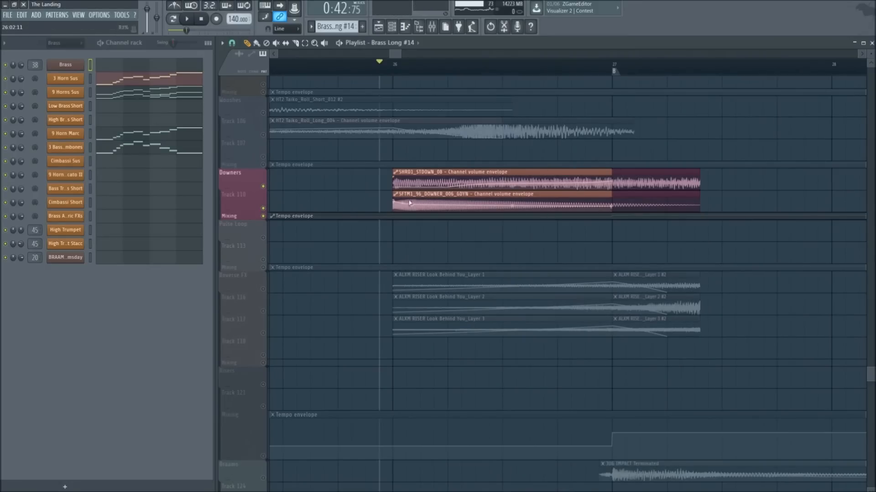
Solo the SFTM1_96_DOWNER_006 track and examine its clip against the timeline around bars 26 and 27
right_click(264, 208)
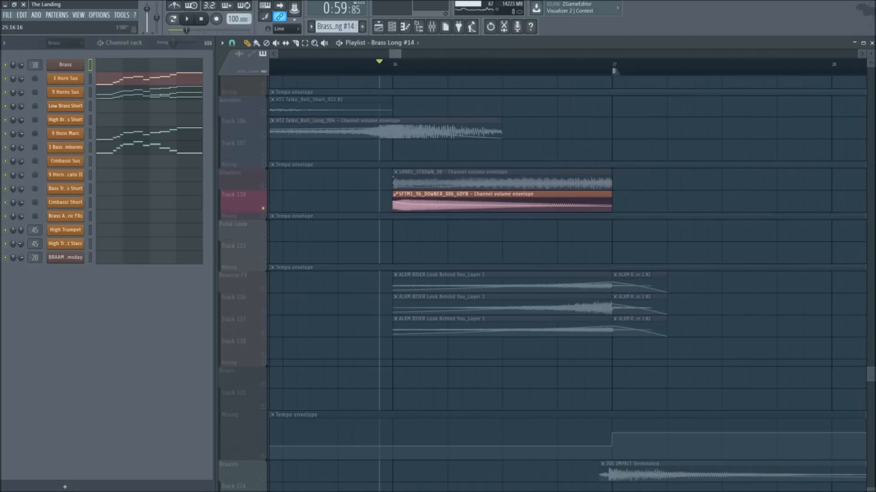
scroll(432, 79, "down", 2)
scroll(556, 72, "up", 2)
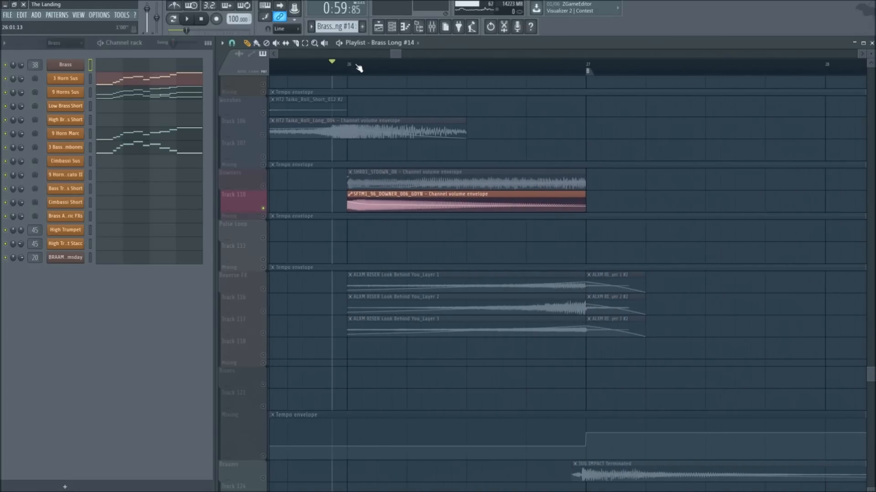
scroll(357, 69, "down", 2)
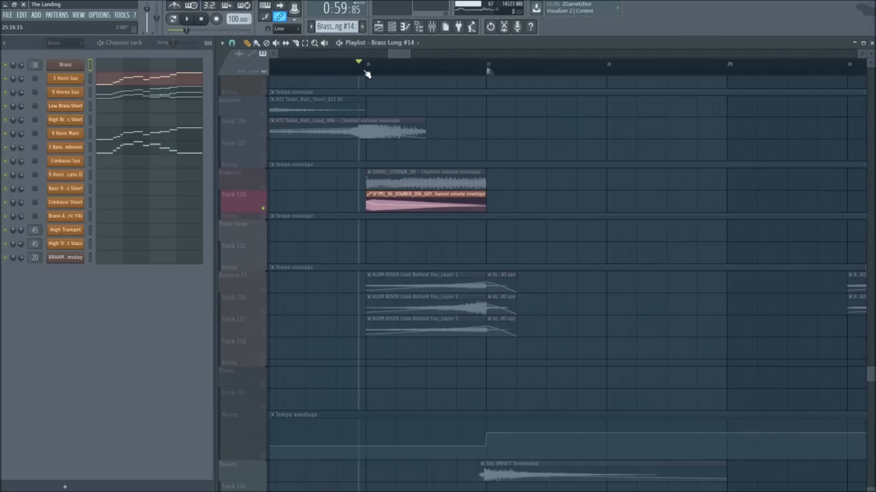
scroll(367, 74, "up", 1)
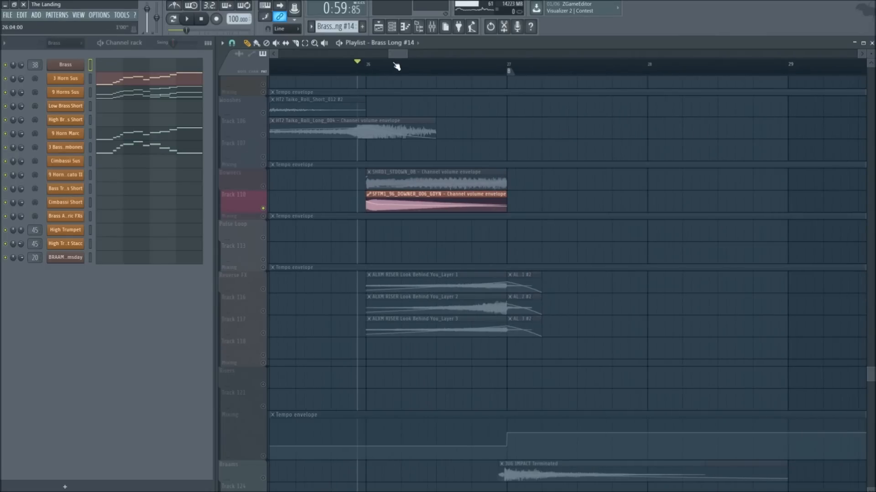
scroll(396, 66, "down", 4)
scroll(399, 70, "up", 2)
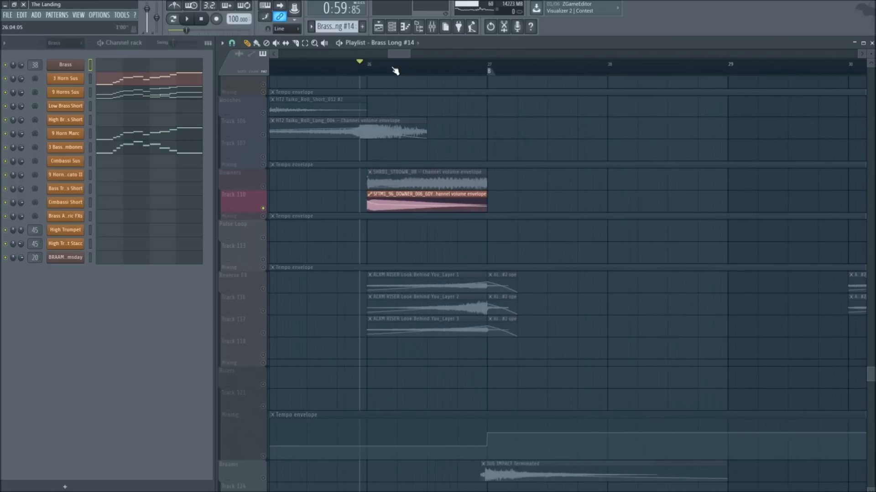
scroll(395, 71, "up", 1)
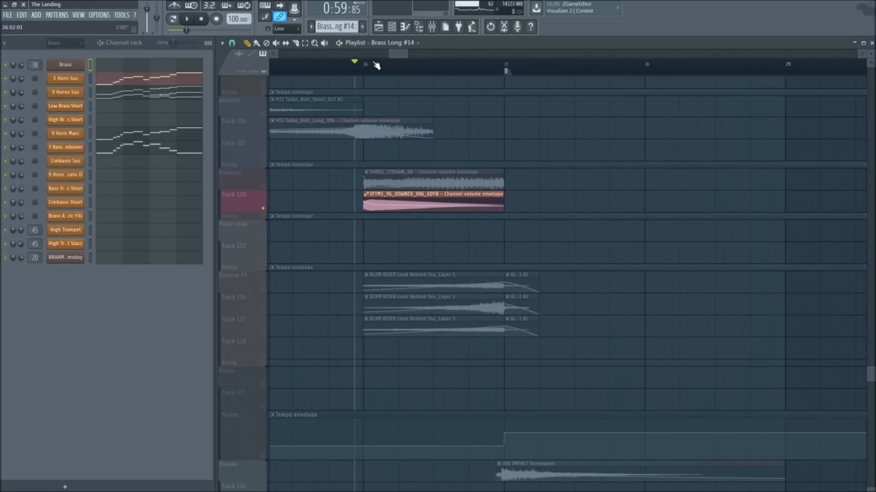
scroll(376, 66, "down", 4)
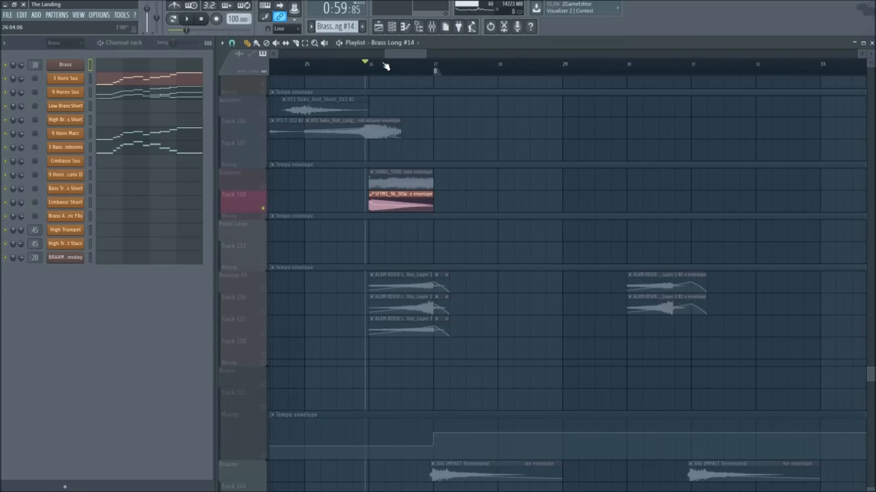
scroll(386, 66, "up", 4)
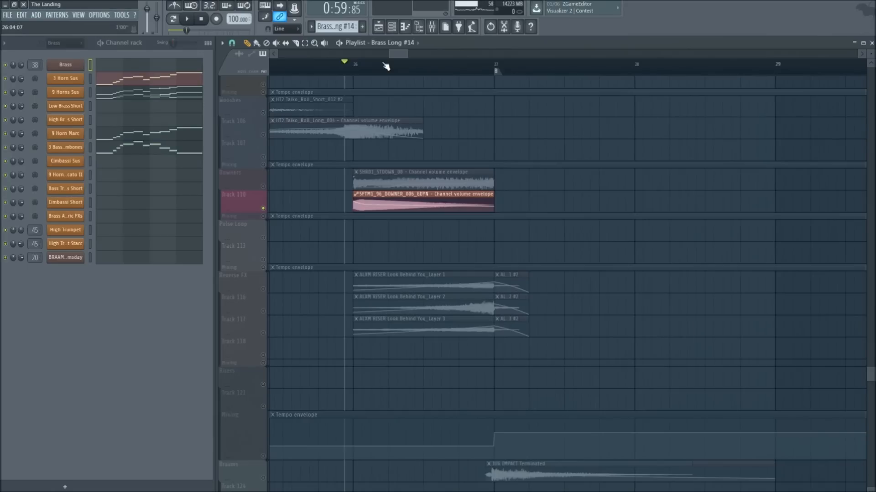
Isolate the SFTM1_96_DOWNER_006 track together with the Downers mixing track and play it from just before bar 26
right_click(264, 210)
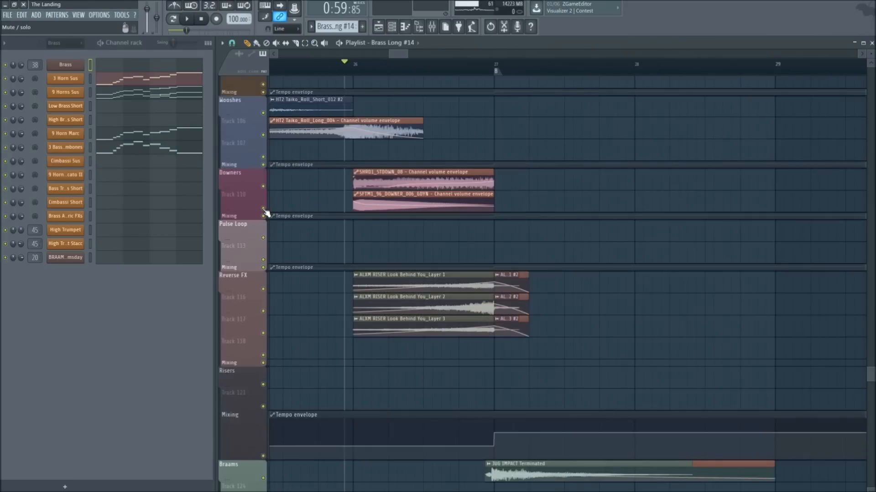
right_click(265, 208)
left_click(264, 186)
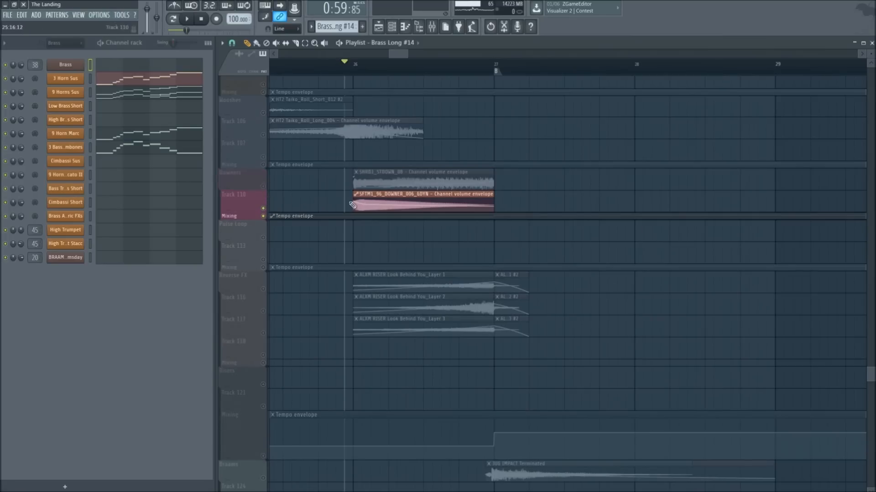
key("space")
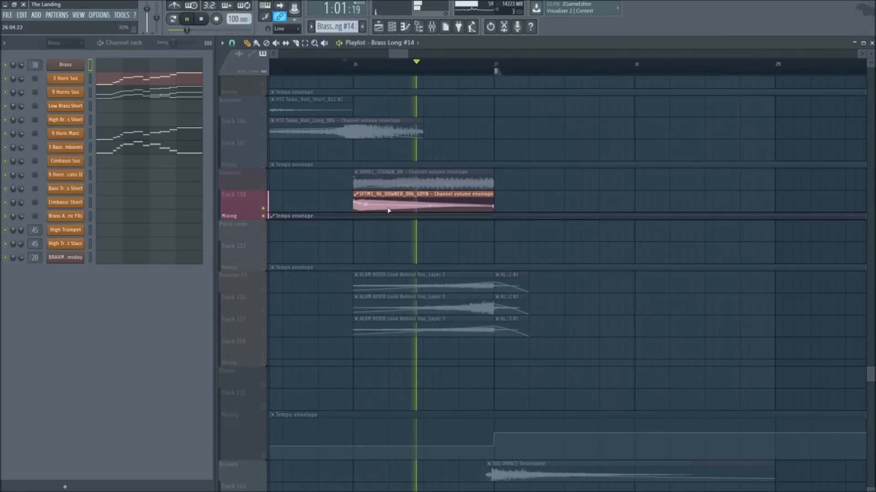
key("space")
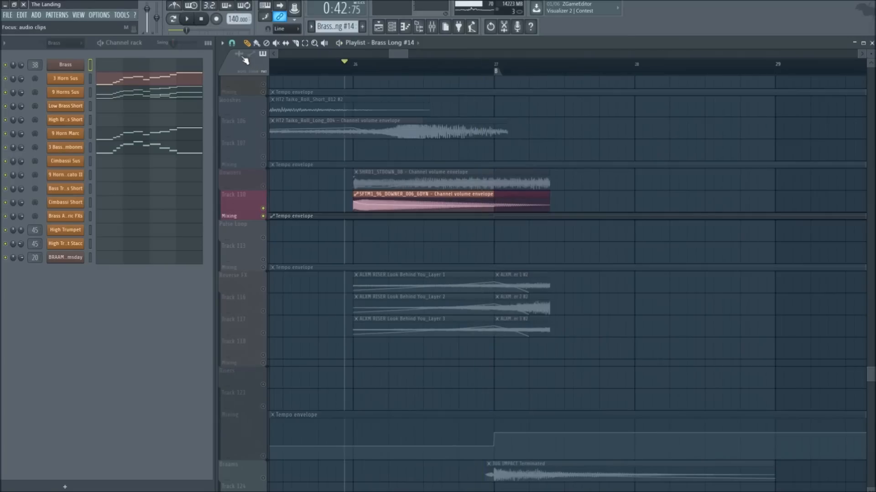
Unmute the SHRD1_STDOWN_08 downer, mute the SFTM1_96_DOWNER_006 track and play the remaining downer into bar 26
left_click(264, 187)
left_click(264, 208)
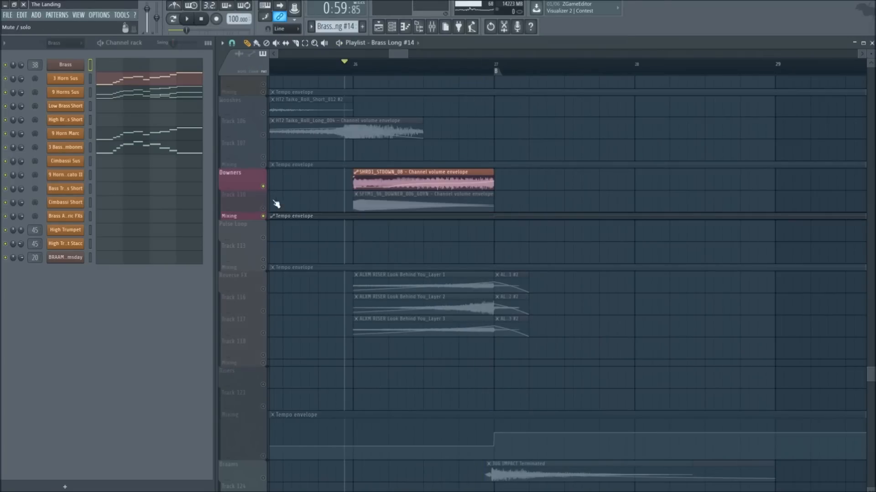
key("space")
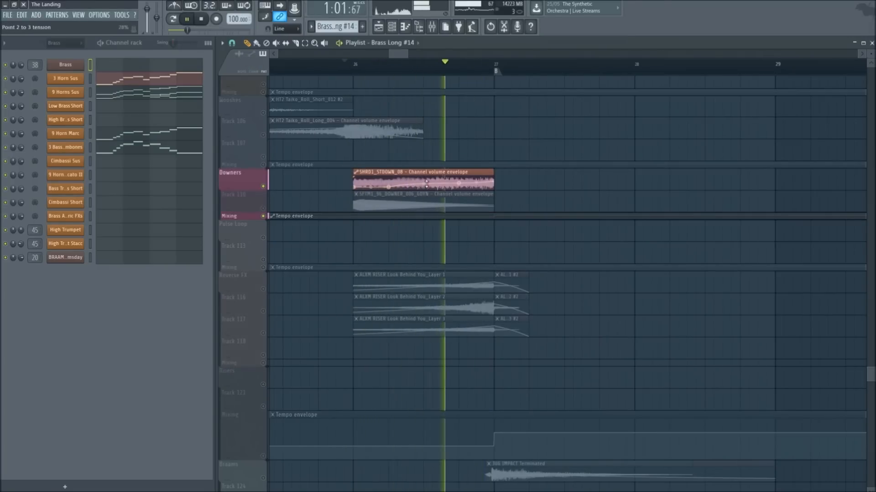
key("space")
Solo the Reverse FX group holding the three Look Behind You riser layers around bars 26 and 27
scroll(299, 198, "down", 5)
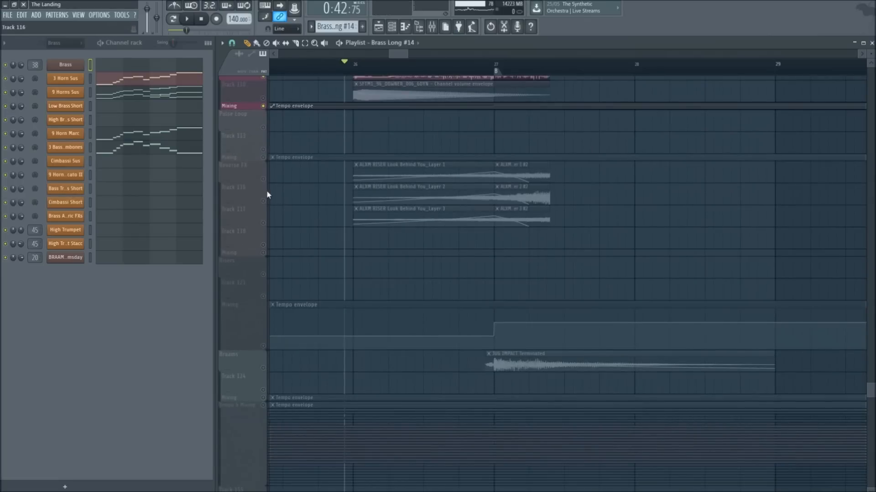
left_click(263, 179)
scroll(334, 180, "down", 1)
scroll(355, 69, "up", 2)
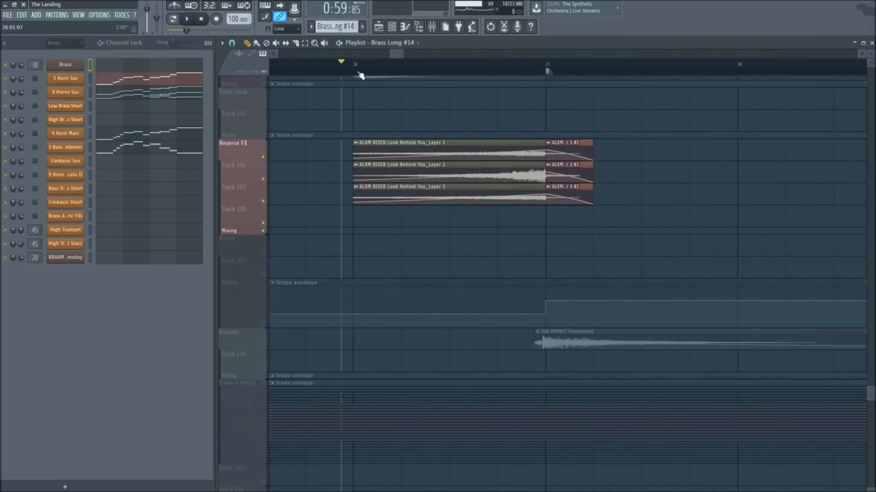
Play the soloed Reverse FX riser layers that lead into bar 27
scroll(358, 73, "down", 2)
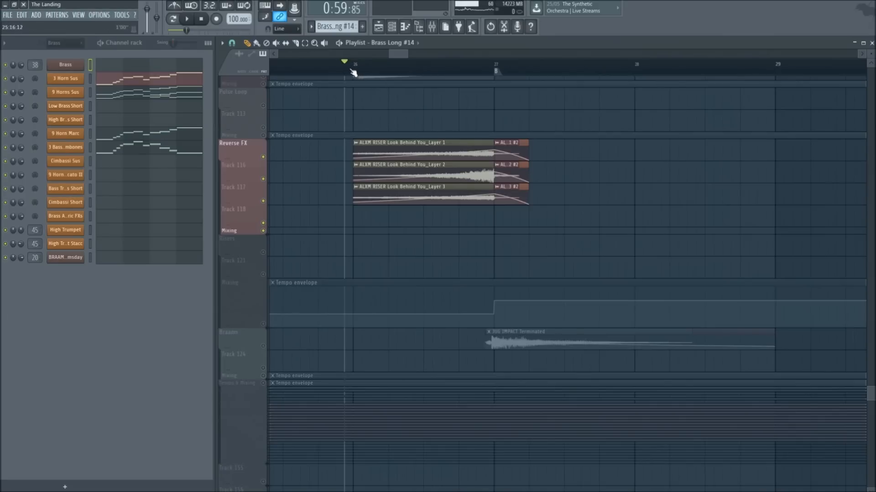
scroll(354, 73, "up", 2)
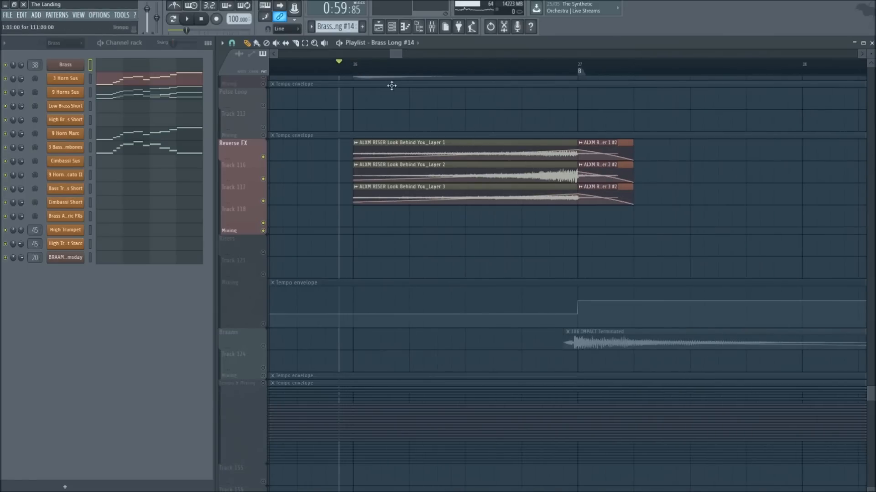
scroll(483, 69, "down", 2)
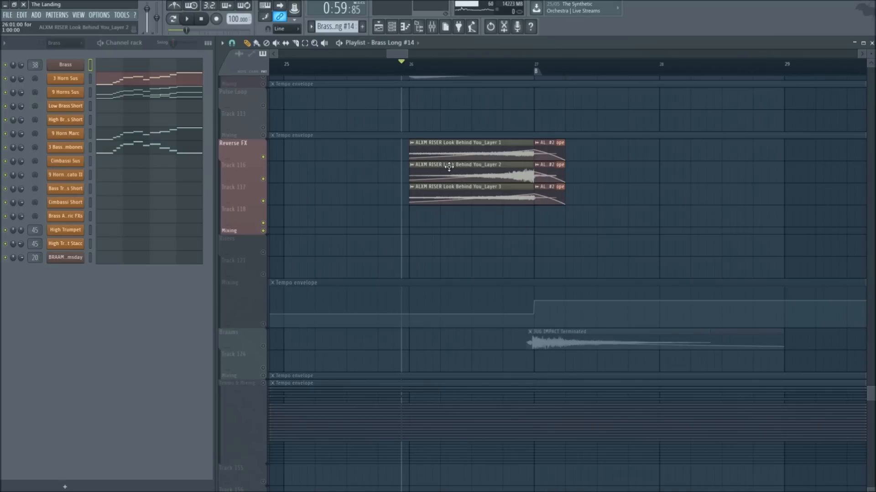
key("space")
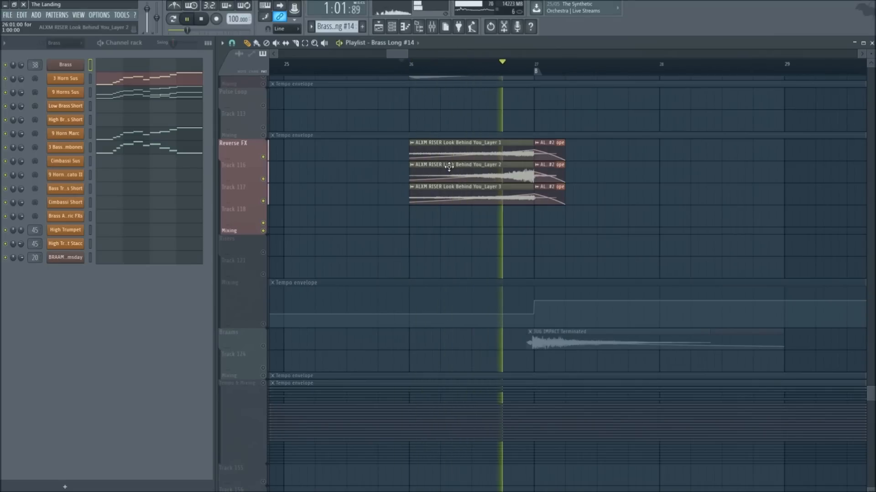
key("space")
Solo the Long Choir group and play its Mens Choir Cluster swell leading into bar 27
scroll(449, 167, "up", 6)
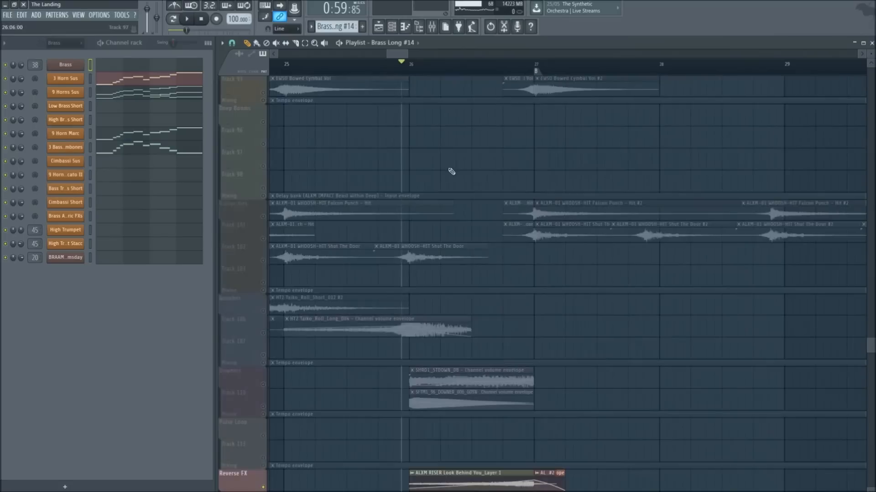
scroll(452, 171, "up", 12)
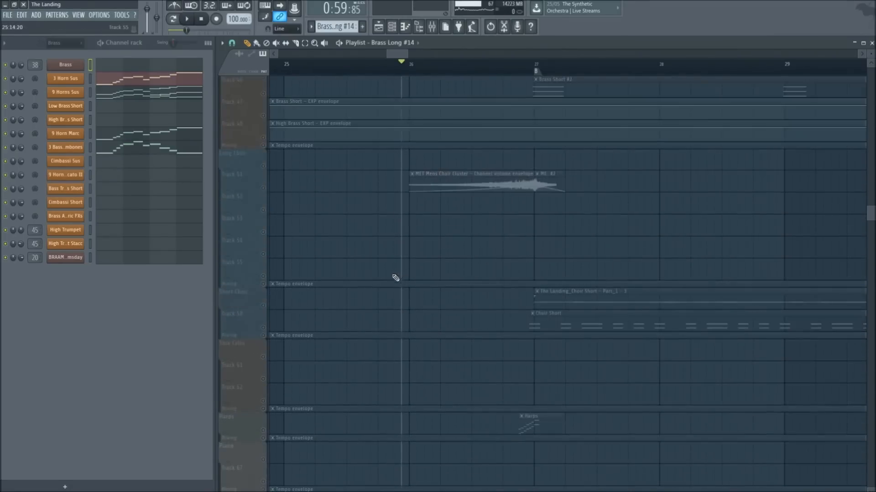
scroll(383, 292, "up", 3)
left_click(265, 256)
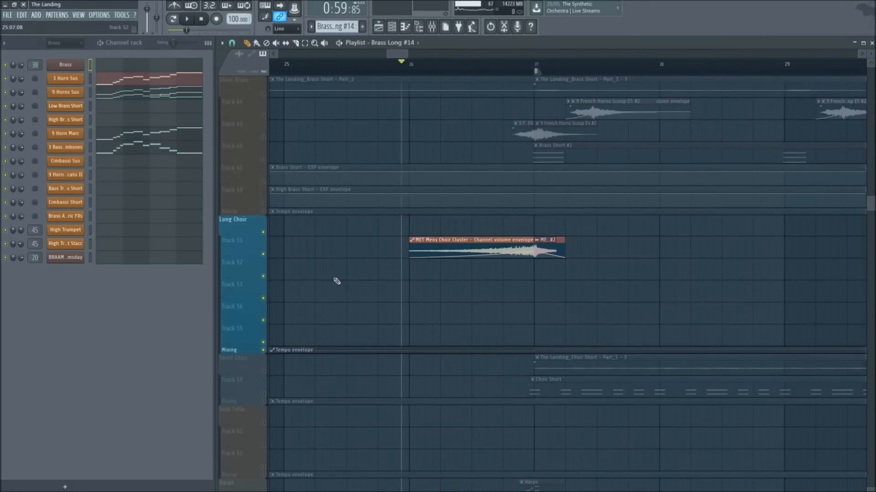
scroll(454, 75, "up", 4)
scroll(450, 75, "up", 3)
scroll(418, 201, "down", 5)
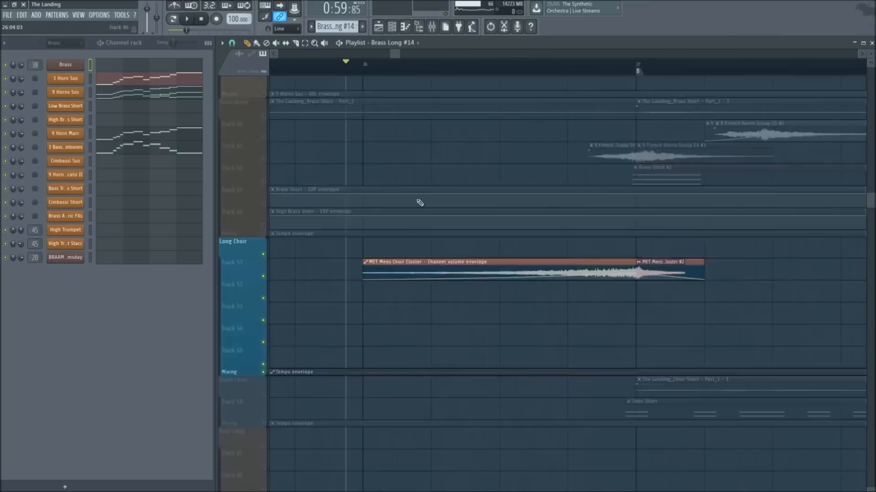
key("space")
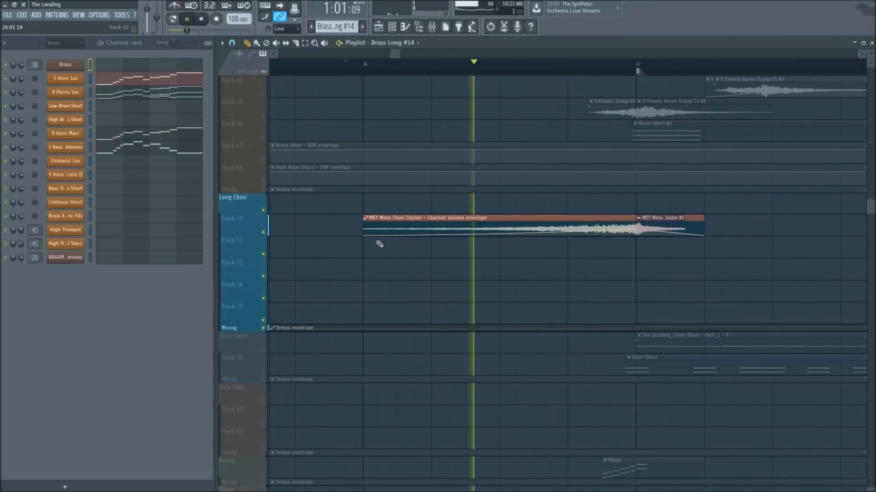
key("space")
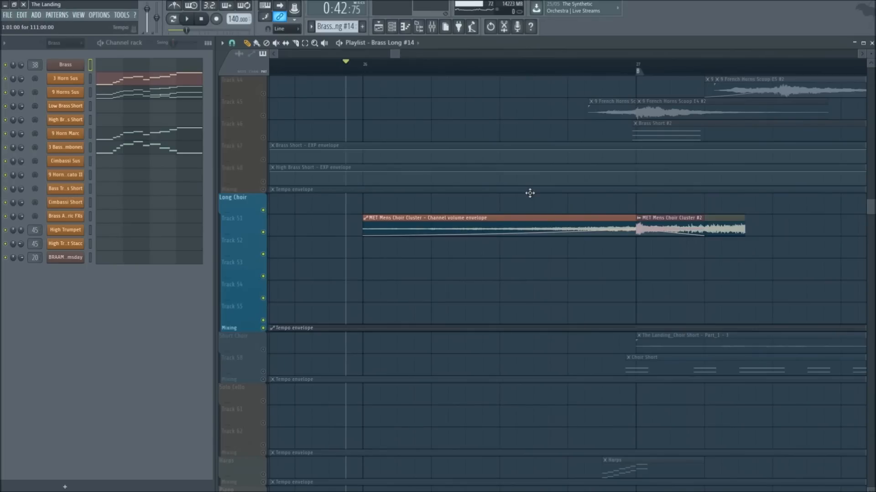
Solo the Harps track, set the playback start partway through bar 26, and play the harp run into bar 27
scroll(501, 209, "down", 1)
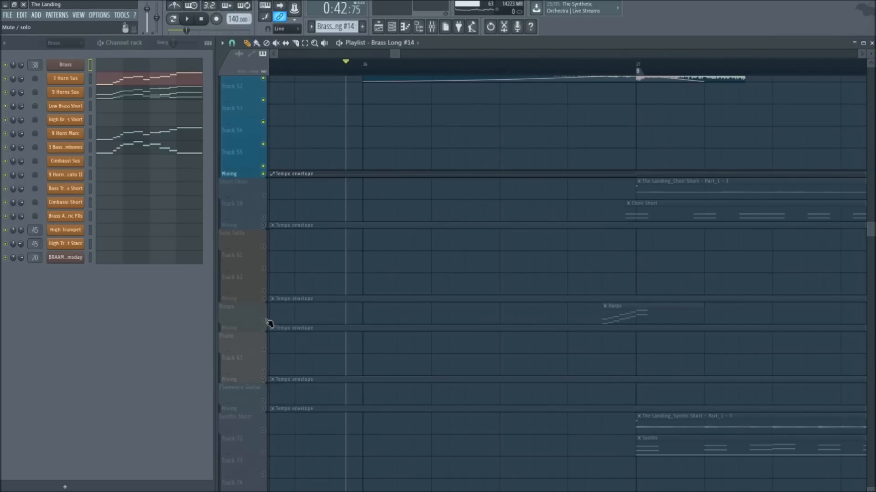
right_click(263, 320)
left_click(568, 66)
scroll(675, 78, "up", 4)
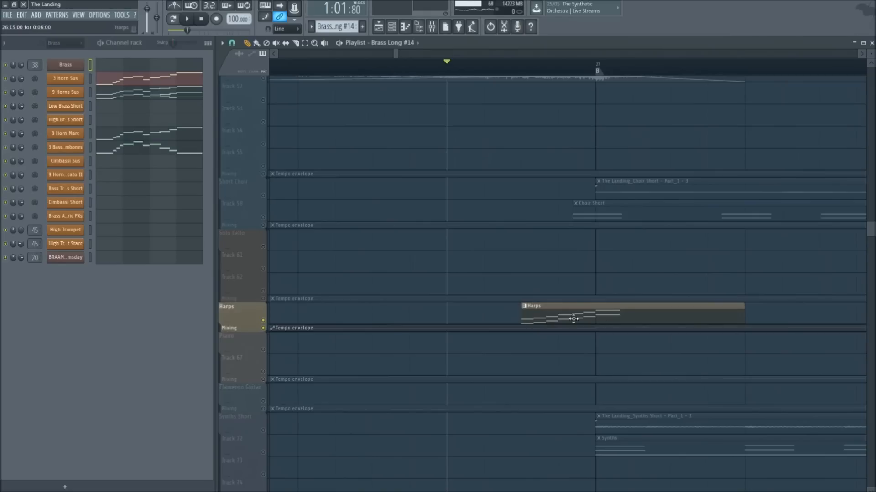
key("space")
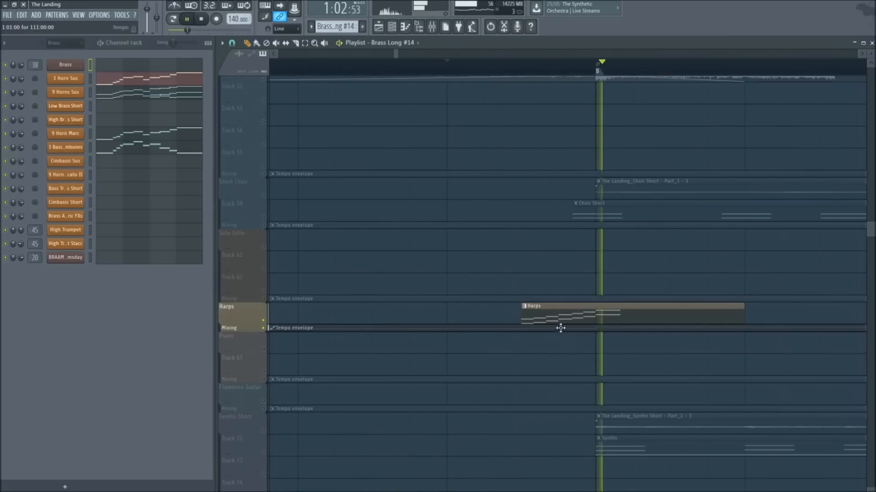
key("space")
Open the Harps pattern's notes in the piano roll, play the pattern on its own, and return to the playlist
double_click(547, 312)
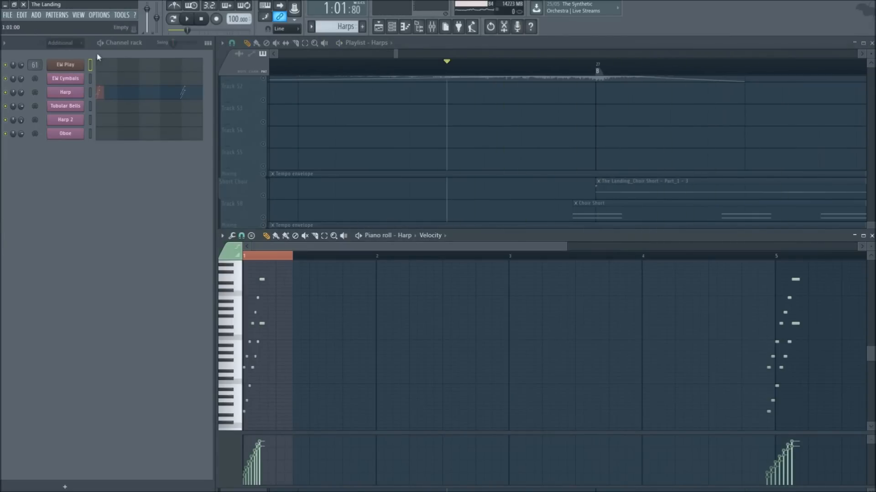
key("space")
key("space")
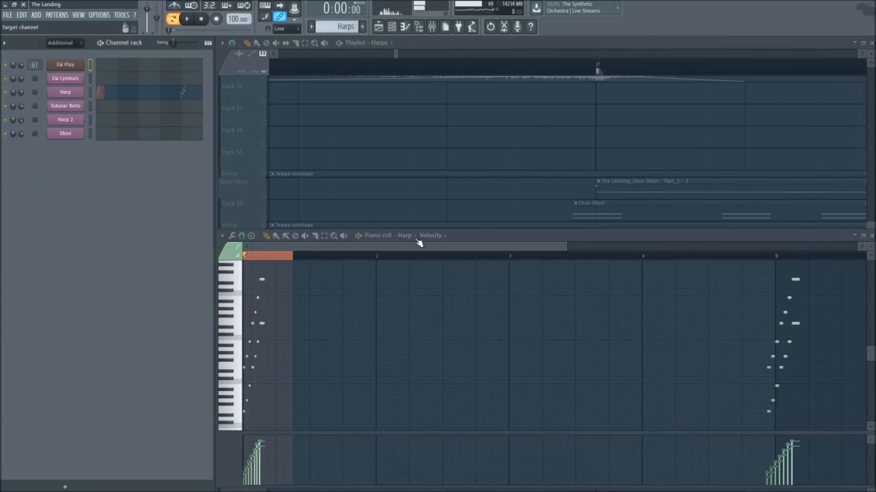
key("Escape")
Unsolo the Harps track so all tracks are active, and return playback to song mode with the start in bar 26
scroll(449, 73, "down", 6)
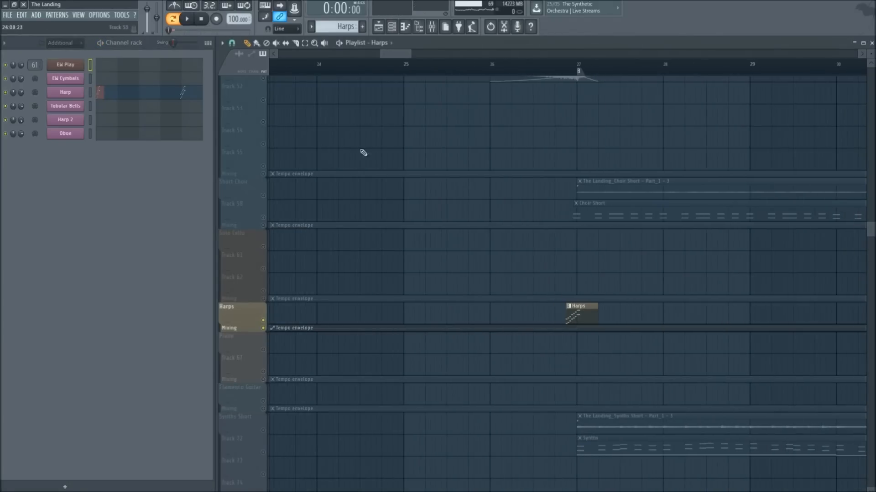
right_click(264, 175)
right_click(263, 175)
scroll(503, 65, "down", 3)
scroll(529, 76, "down", 4)
key("l")
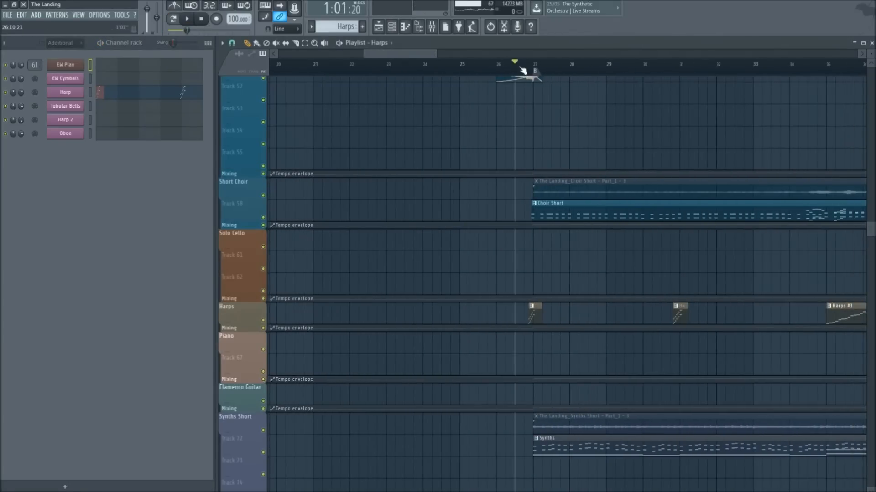
left_click_drag(485, 55, 539, 54)
scroll(489, 164, "down", 3)
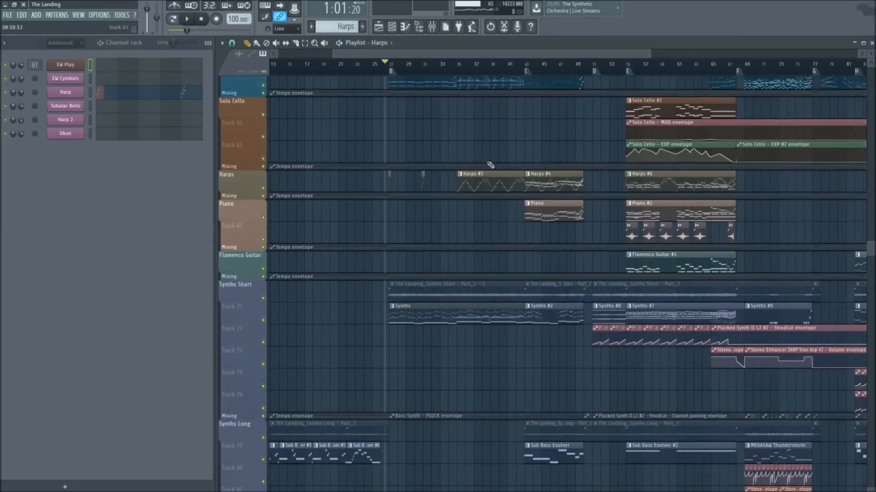
Play the full mix from bar 26 through the transition at bar 27
key("space")
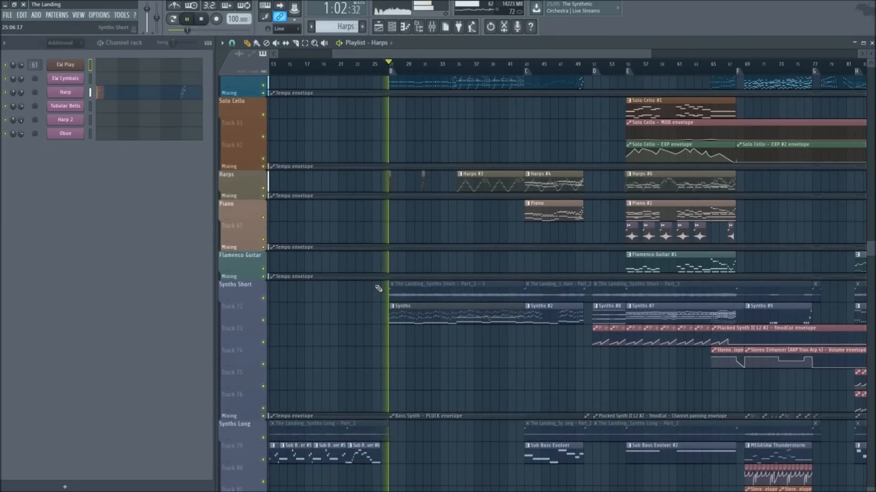
scroll(422, 307, "down", 4)
scroll(421, 307, "down", 1)
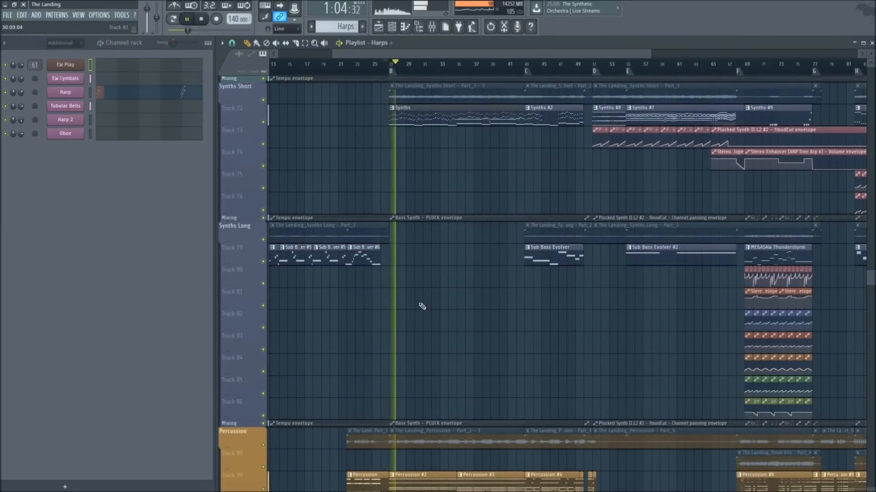
scroll(422, 307, "up", 8)
Replay the bar 27 transition with the rendered audio clips active while reviewing the strings, brass and percussion groups
key("space")
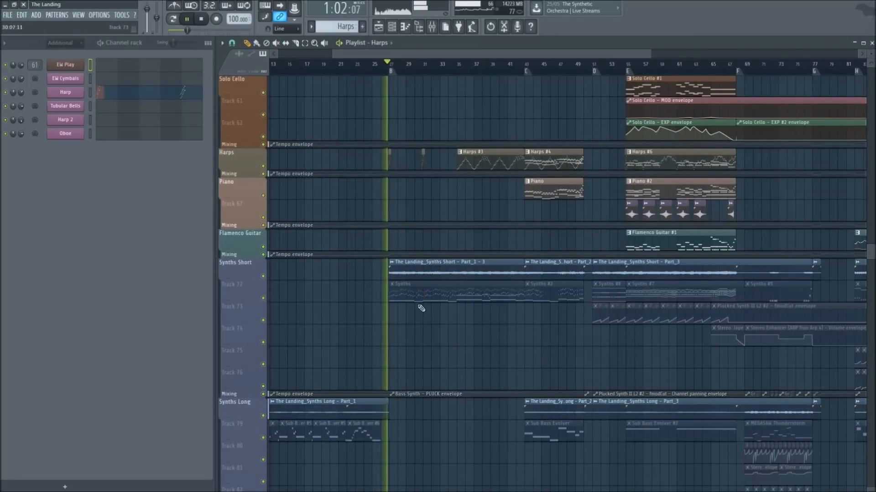
scroll(424, 319, "up", 20)
scroll(427, 314, "up", 20)
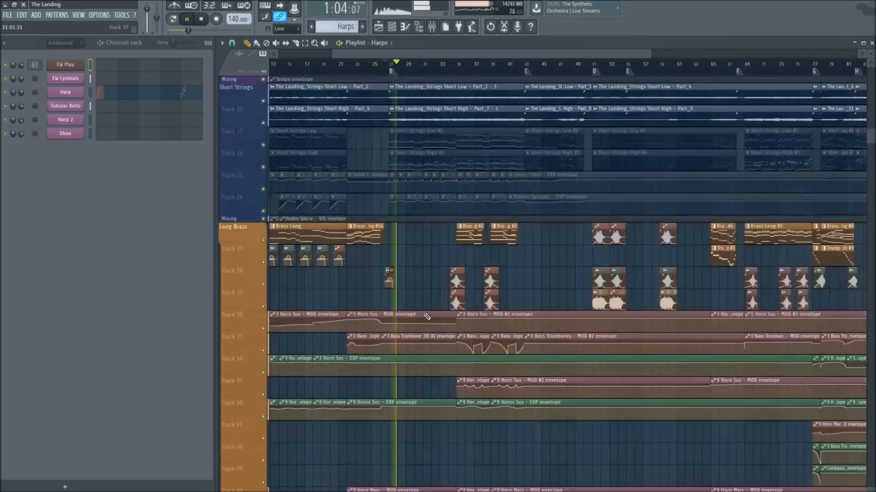
scroll(425, 314, "down", 20)
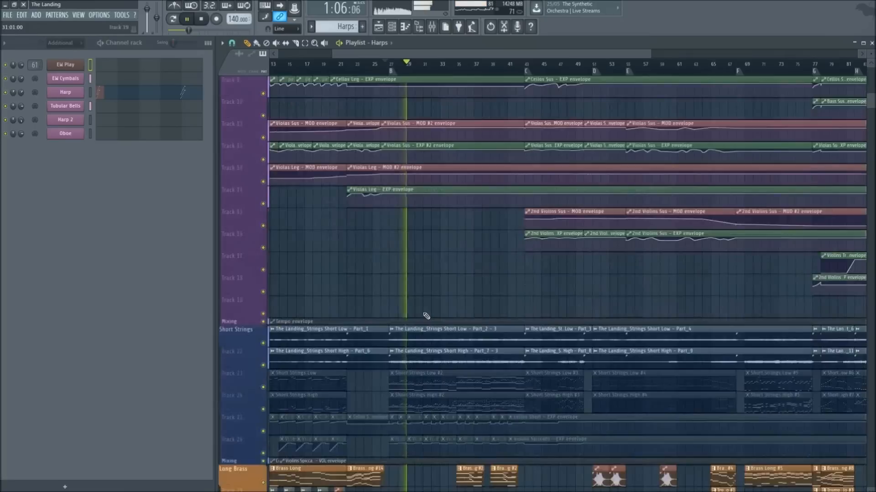
scroll(426, 315, "down", 20)
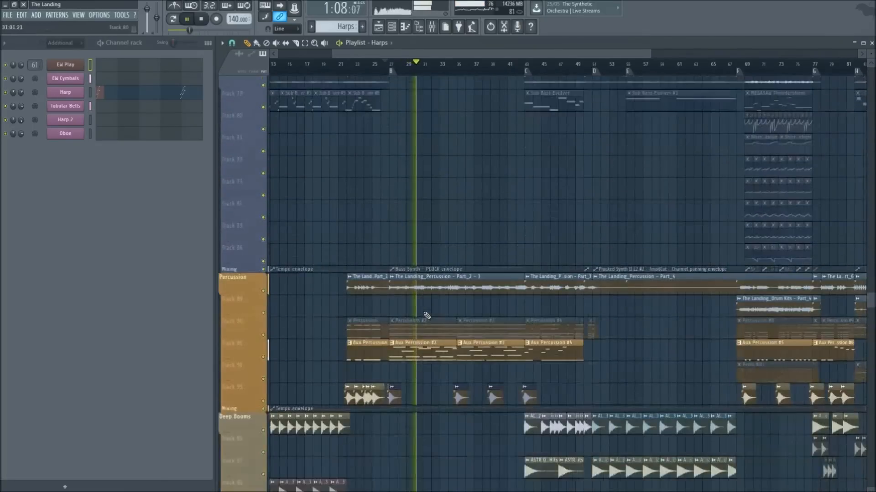
key("space")
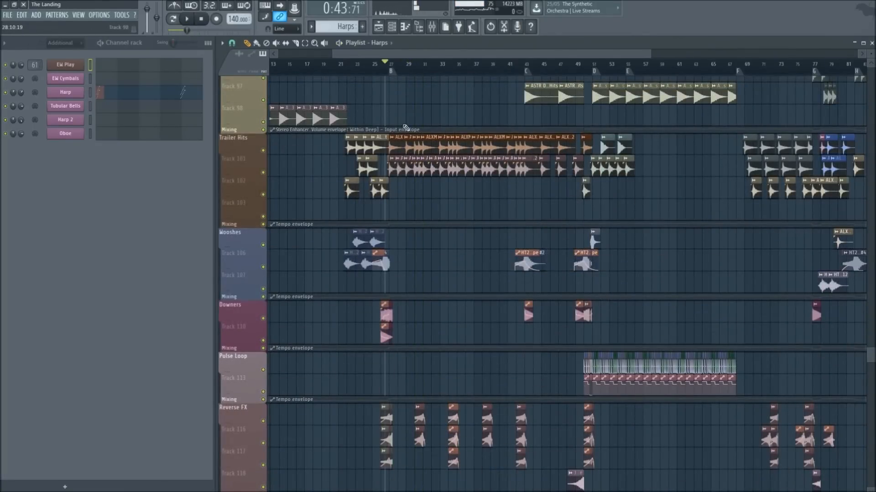
Examine how the clips in each track group, from strings and brass to Braams, are arranged around bar 27
scroll(426, 74, "up", 5, "ctrl")
scroll(392, 217, "down", 10)
scroll(393, 220, "up", 7)
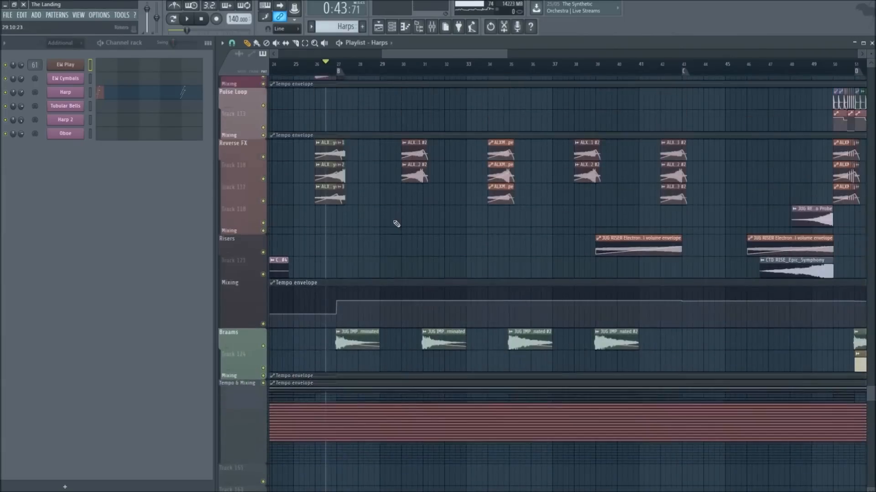
scroll(396, 223, "up", 20)
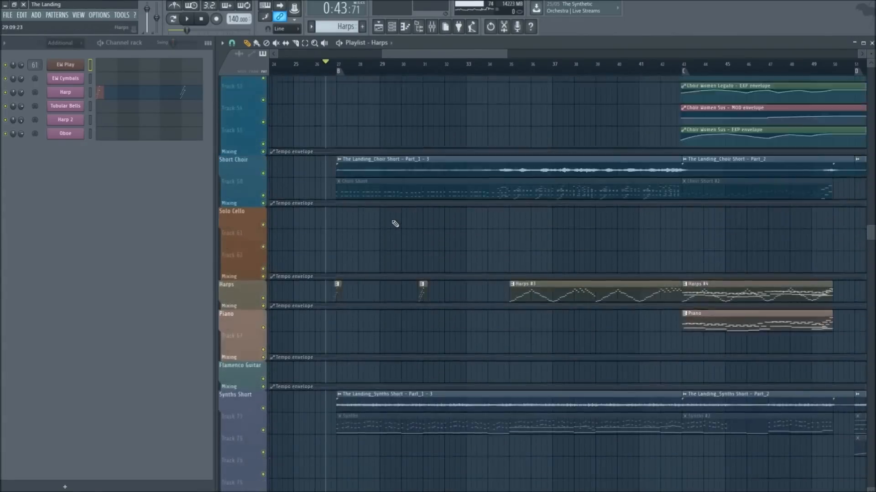
scroll(392, 224, "up", 20)
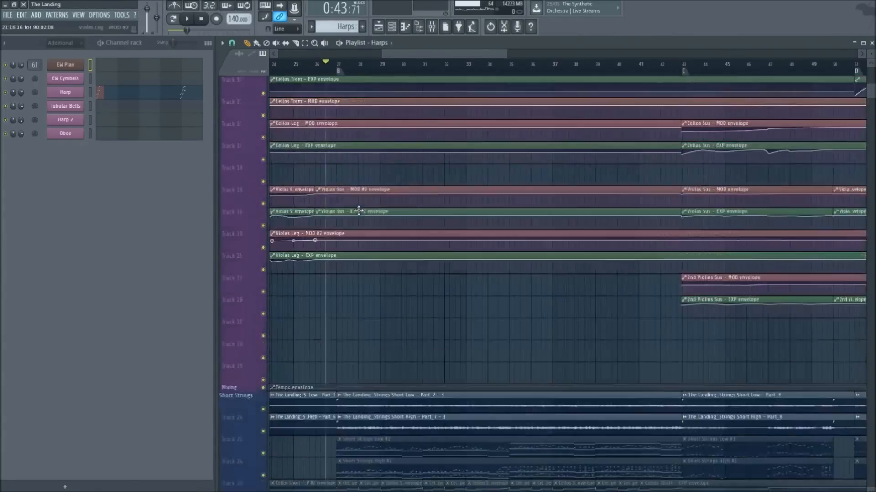
scroll(358, 211, "down", 20)
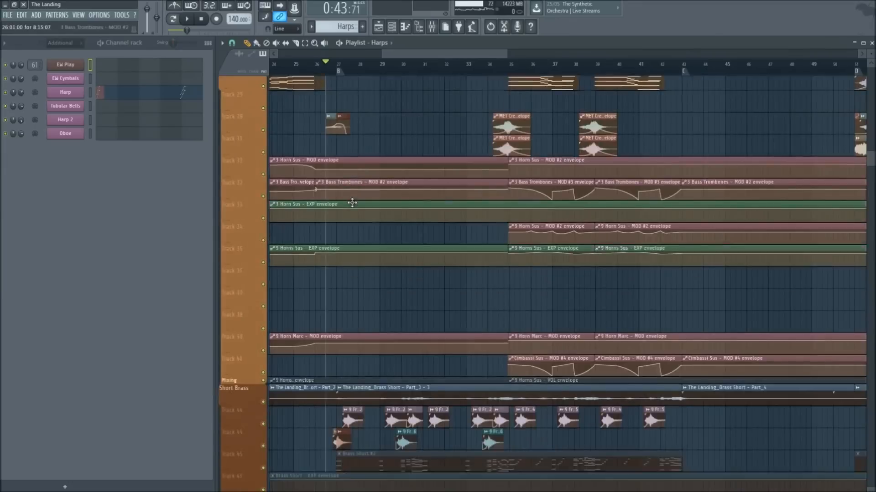
scroll(319, 259, "down", 20)
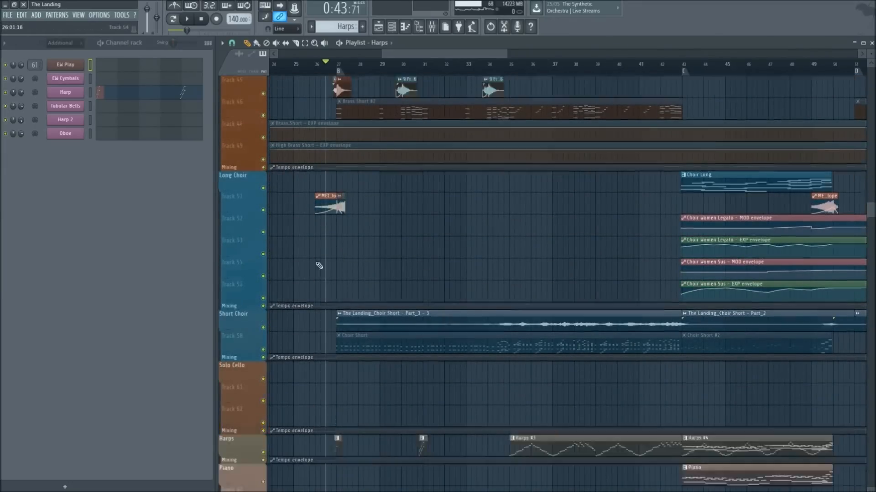
scroll(317, 273, "down", 20)
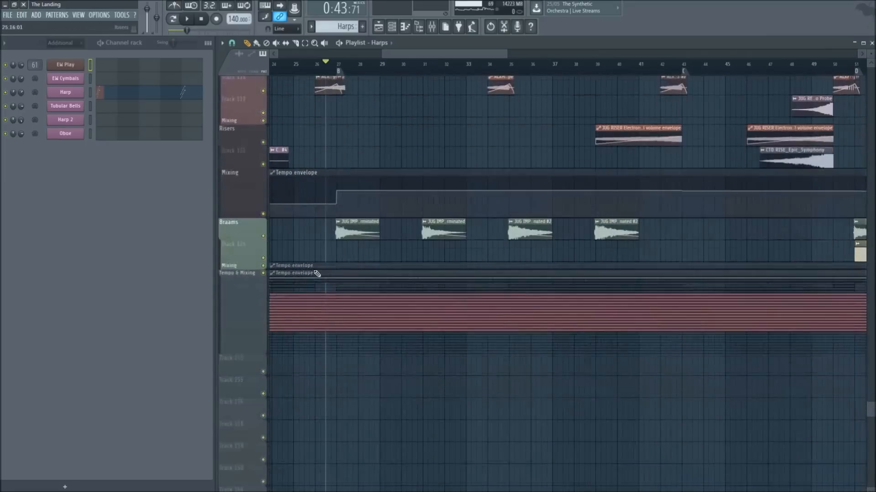
Inspect the Tempo envelope in the Risers group across the whole song and at the tempo change on bar 27
scroll(381, 192, "down", 8)
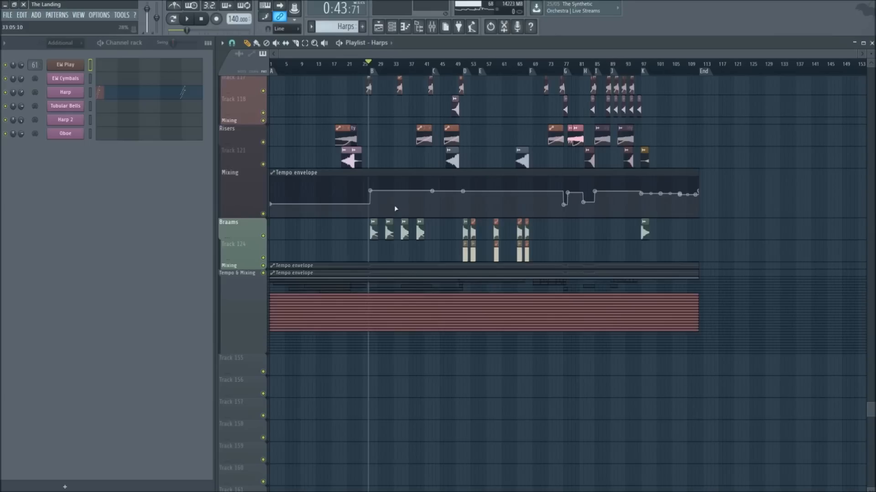
scroll(385, 64, "up", 5)
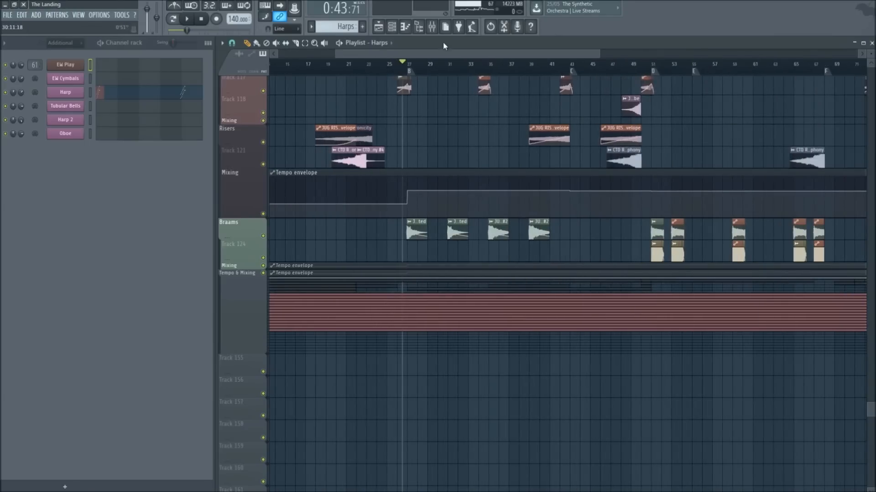
left_click_drag(433, 53, 411, 61)
scroll(451, 70, "up", 5)
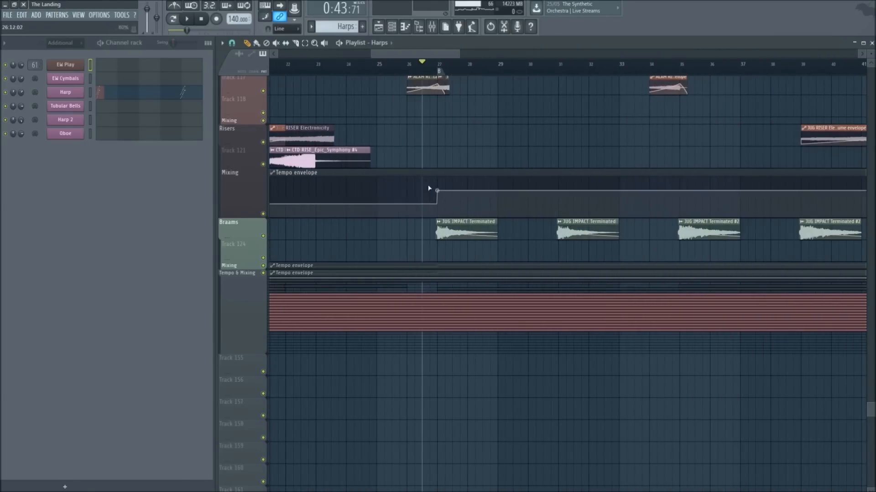
scroll(445, 68, "down", 10)
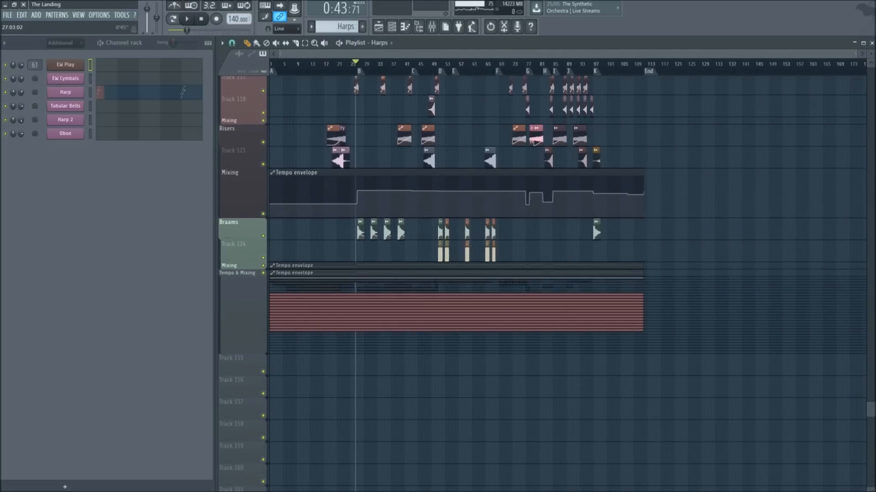
Examine the Risers, Reverse FX, Downers, Wooshes and Trailer Hits clips around the transition at bar 27
scroll(368, 123, "up", 6)
scroll(365, 71, "up", 5)
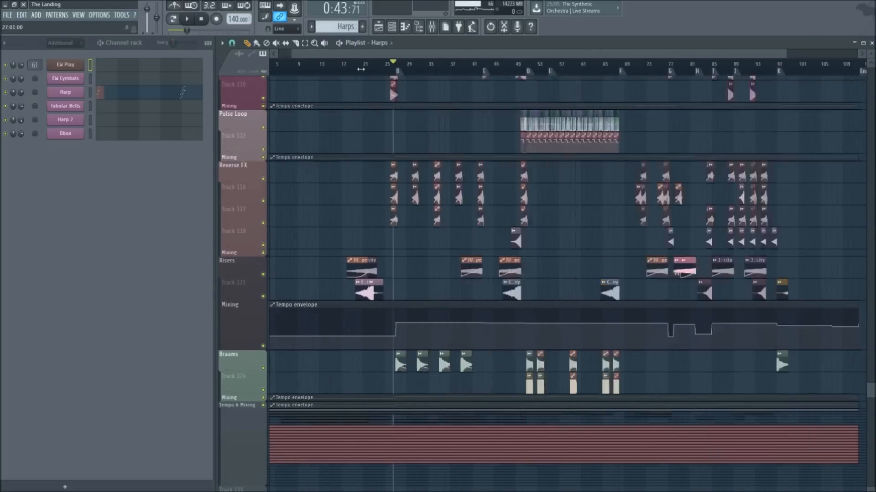
scroll(444, 91, "up", 4)
scroll(441, 297, "down", 4)
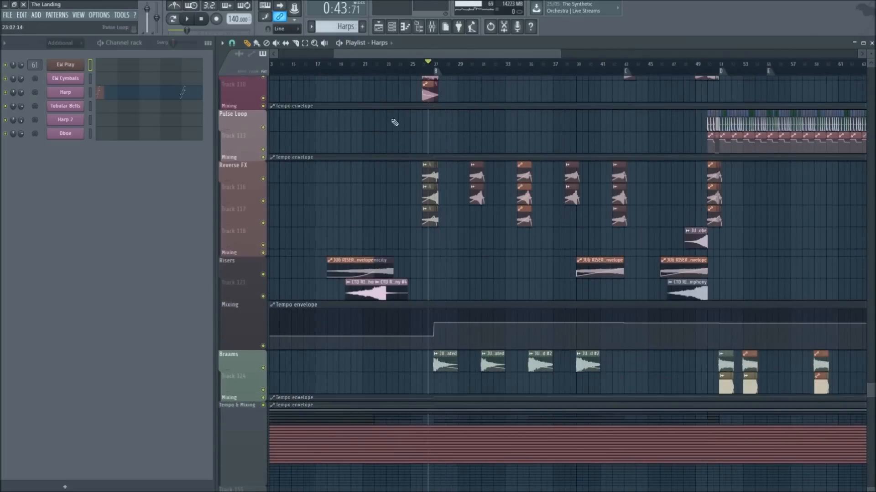
scroll(448, 69, "up", 4)
scroll(441, 255, "up", 3)
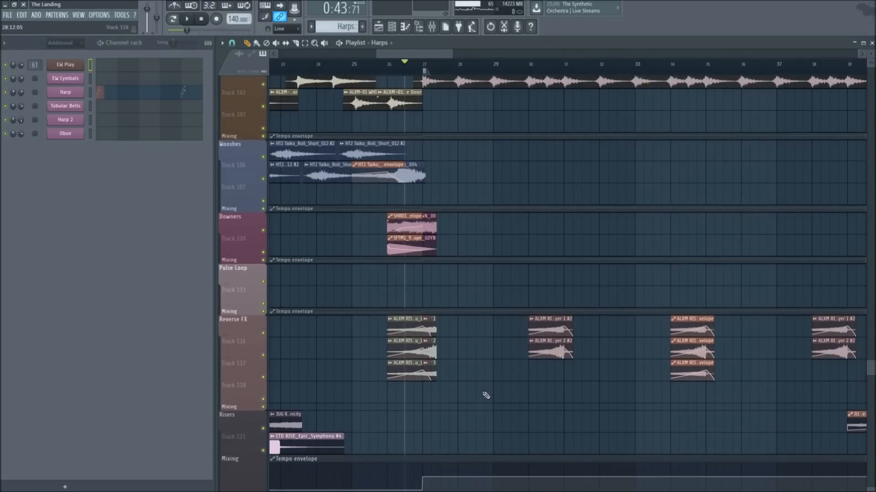
scroll(484, 392, "up", 10)
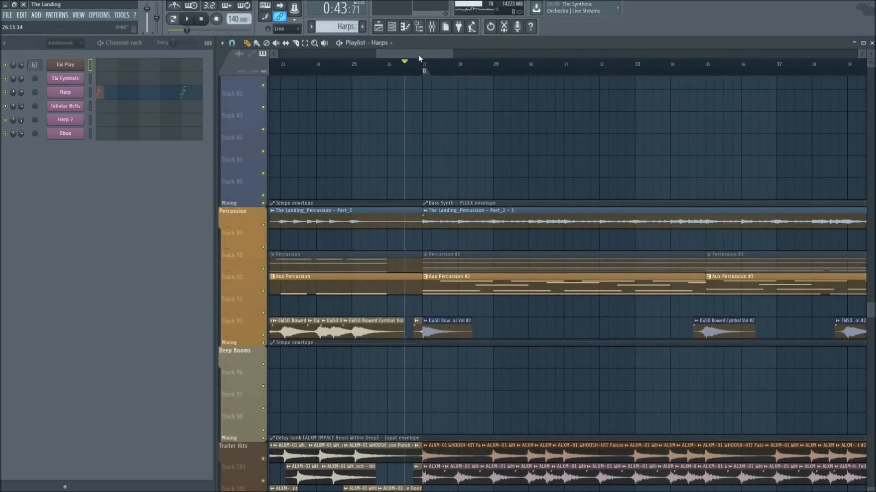
left_click_drag(417, 54, 425, 54)
scroll(474, 239, "down", 3)
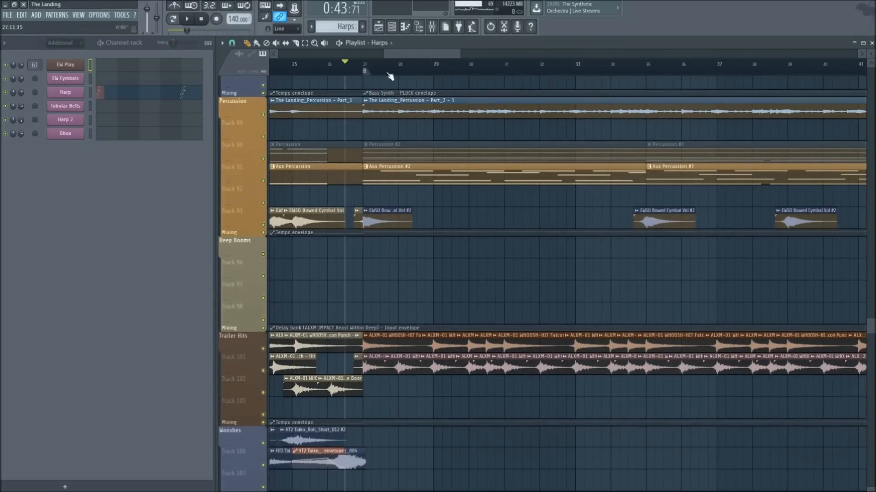
Compare the Percussion, Deep Booms and Trailer Hits clips across the whole song and in the section starting at bar 27
scroll(403, 76, "down", 5)
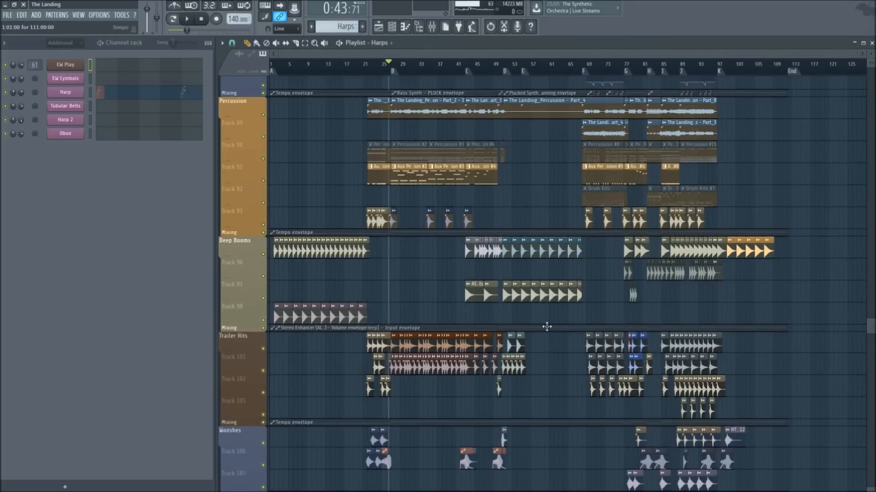
scroll(387, 77, "up", 3)
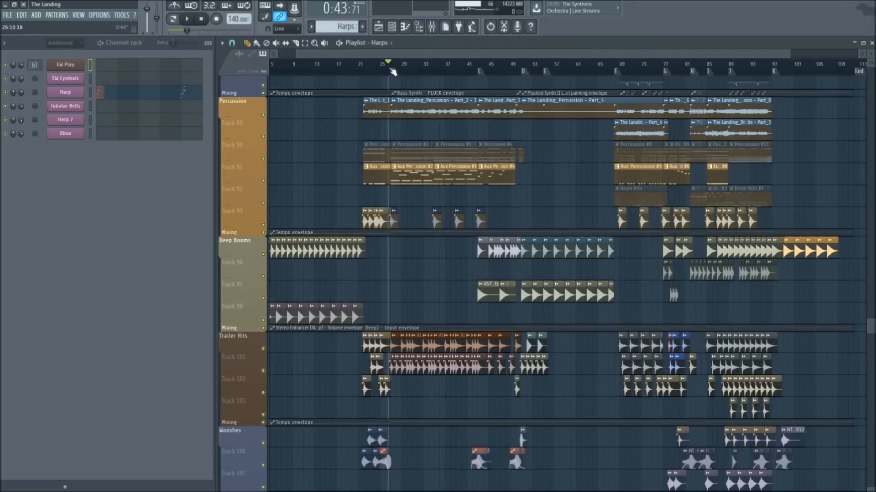
scroll(392, 73, "down", 3)
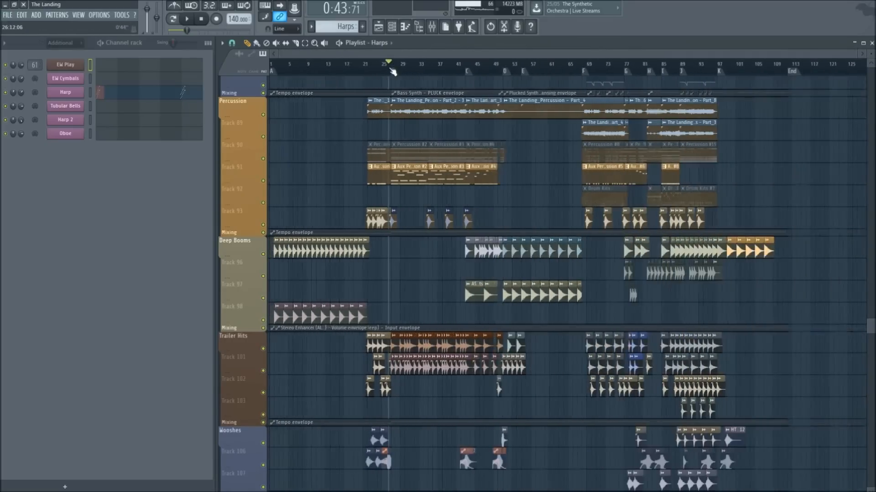
scroll(426, 312, "down", 8)
scroll(426, 312, "down", 4)
scroll(434, 313, "up", 8)
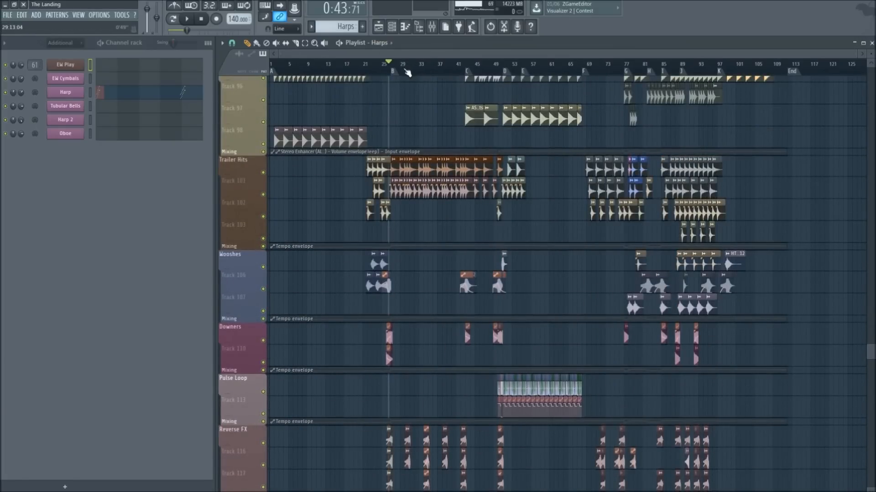
scroll(407, 73, "up", 5)
scroll(330, 267, "up", 4)
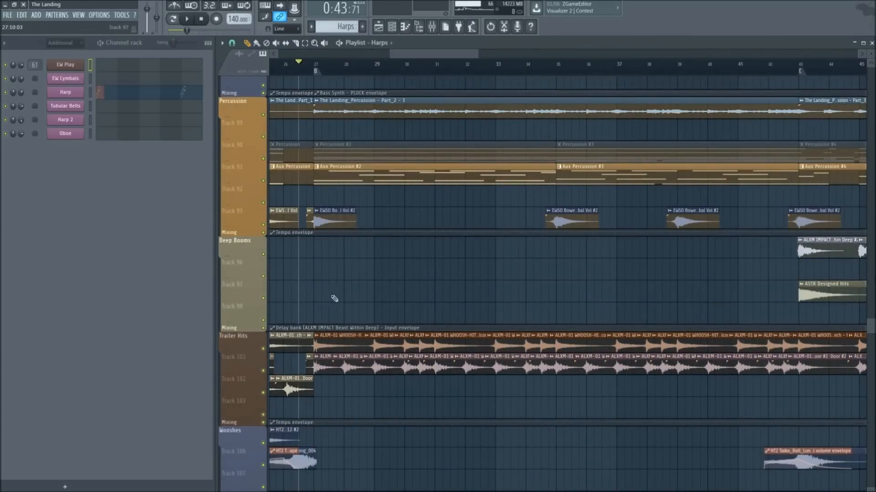
scroll(334, 299, "up", 7)
scroll(342, 293, "down", 7)
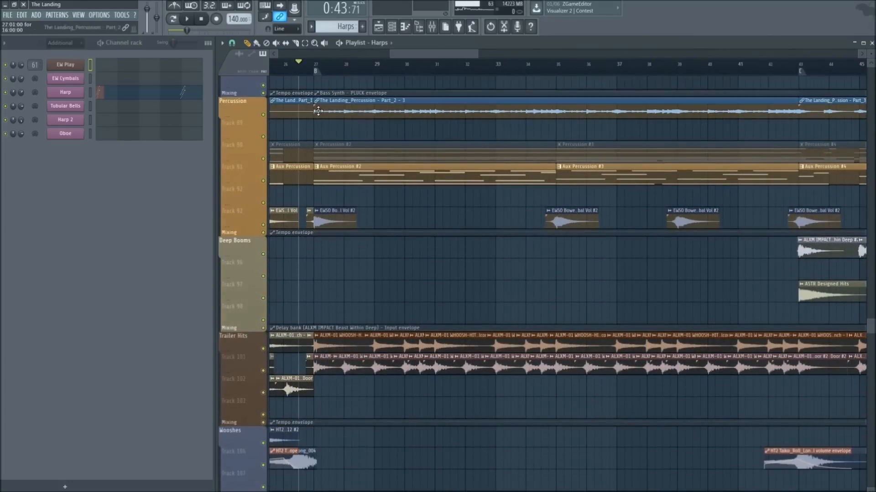
Solo the Percussion group, mute its rendered audio clips and unmute the Percussion pattern clips
left_click(310, 66)
scroll(328, 68, "up", 3)
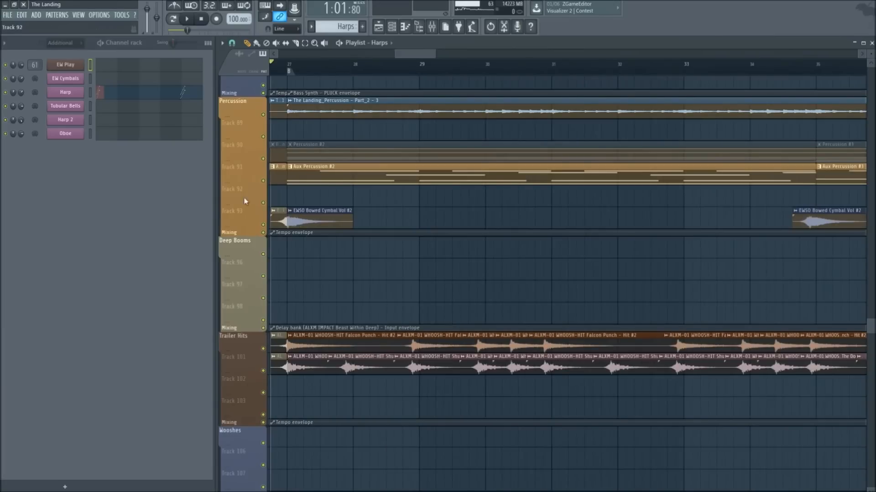
right_click(265, 159, "shift")
scroll(302, 69, "up", 1)
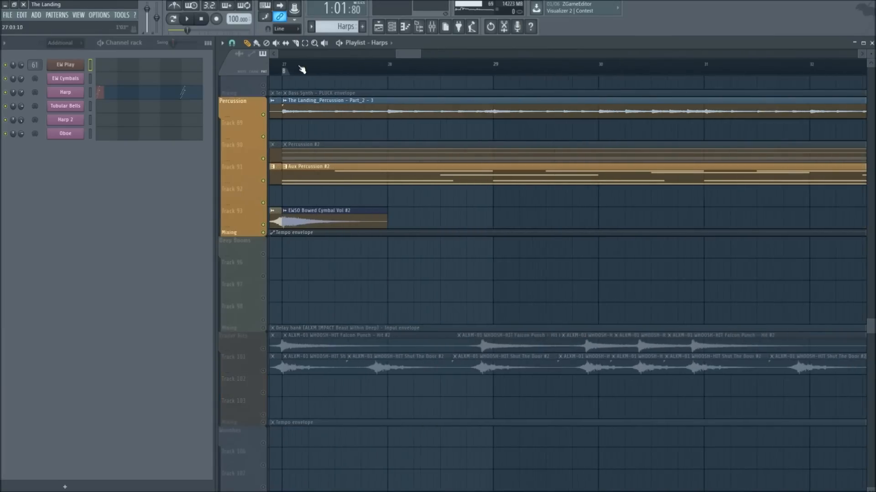
key("t")
left_click(307, 111, "shift")
left_click(318, 152, "shift")
key("p")
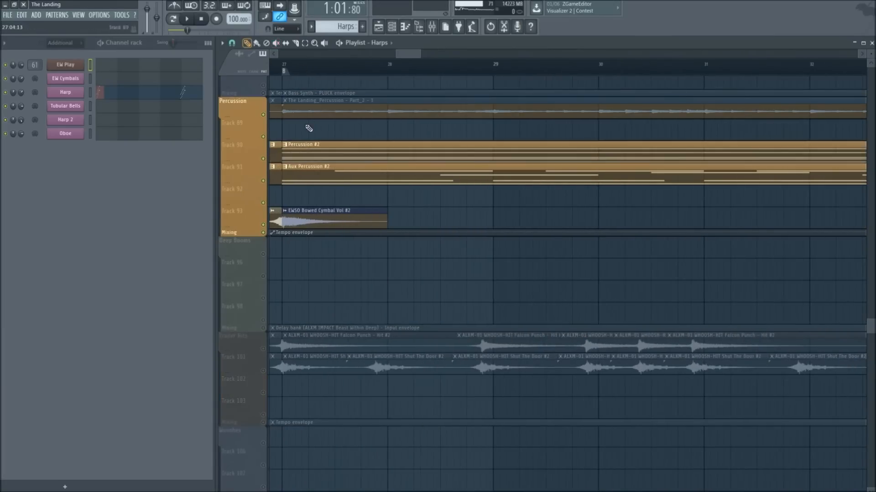
Play the soloed percussion patterns from the bar 27 marker, and stop after a few bars
left_click(288, 75)
scroll(288, 75, "down", 2)
scroll(288, 75, "down", 3)
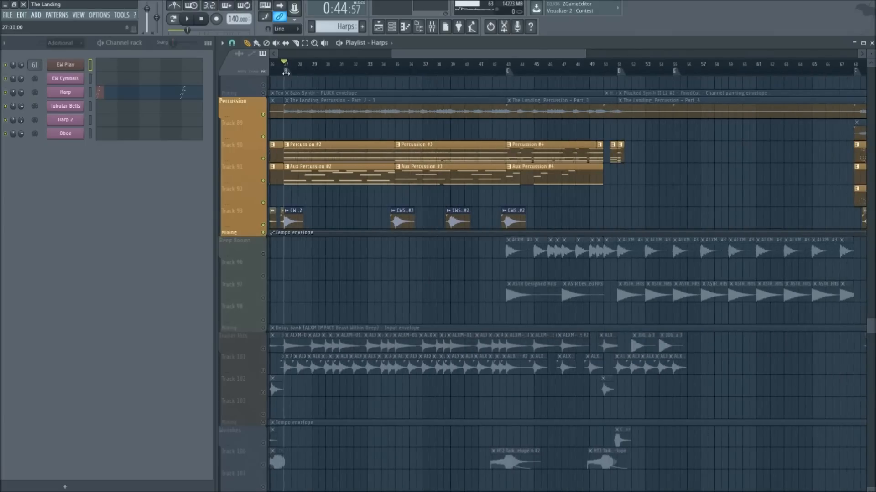
key("space")
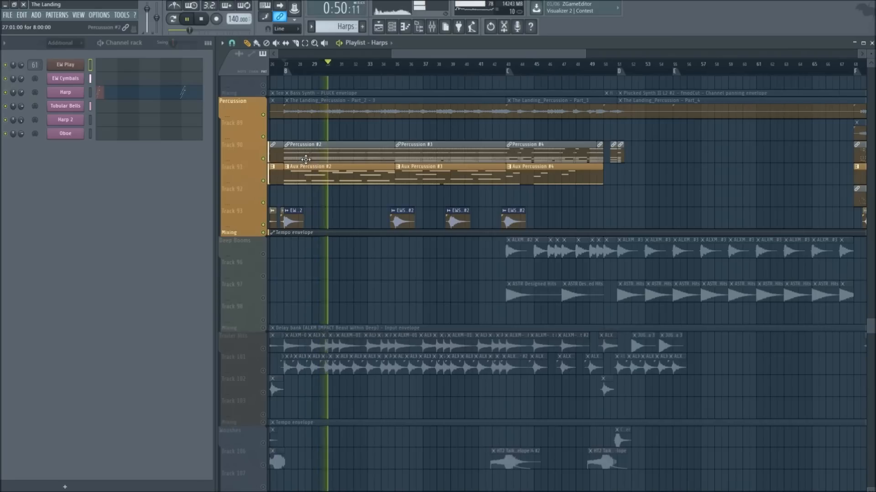
key("space")
Open the Damage Percs notes of the Percussion #2 pattern in a maximized piano roll
double_click(309, 154)
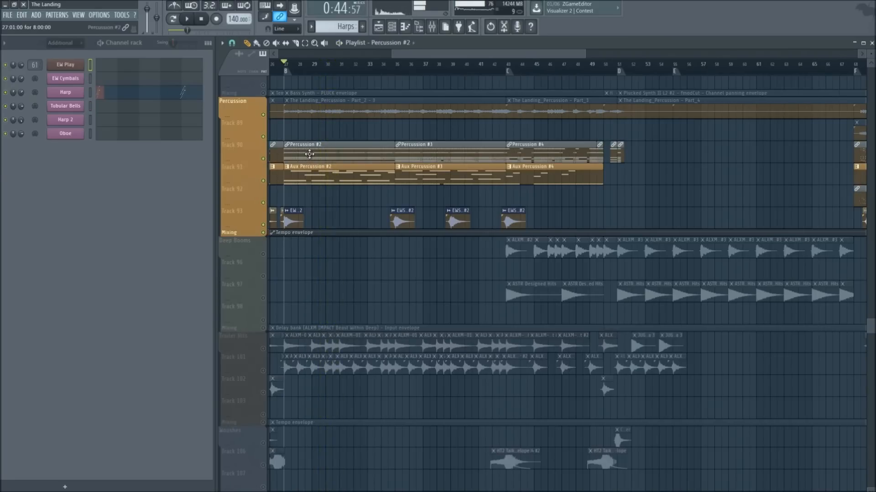
double_click(332, 174)
double_click(299, 147)
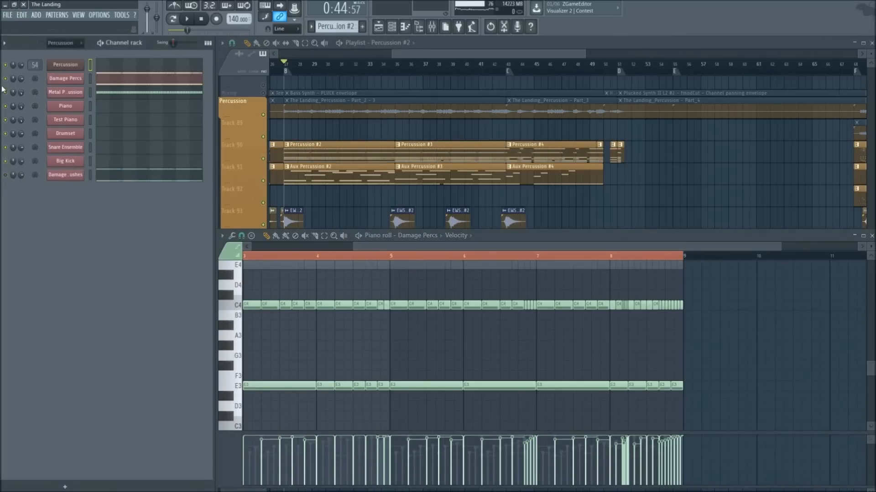
left_click(123, 86)
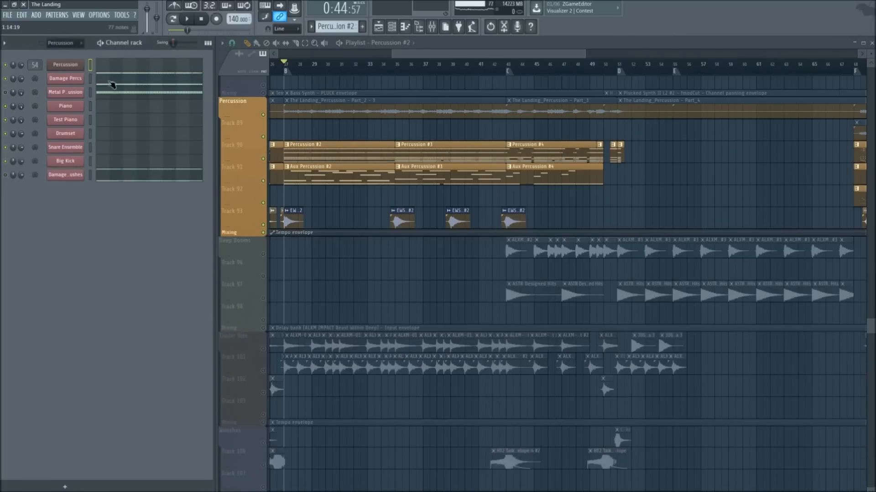
key("F7")
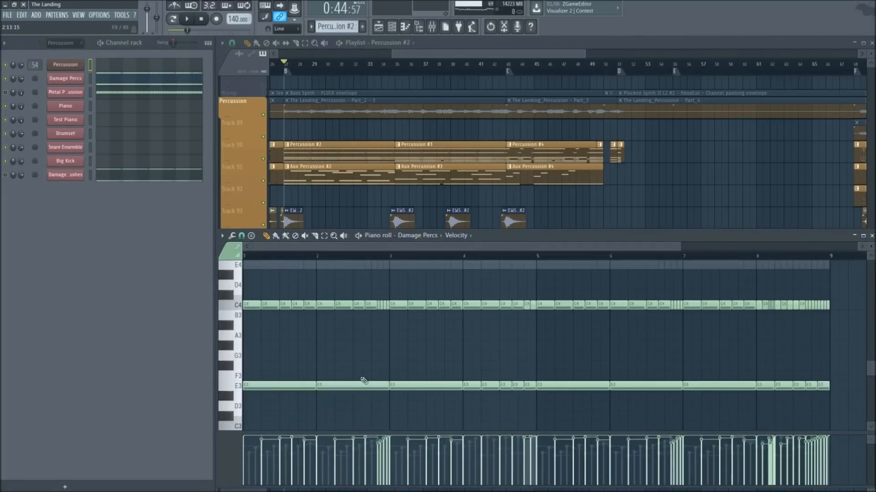
double_click(639, 239)
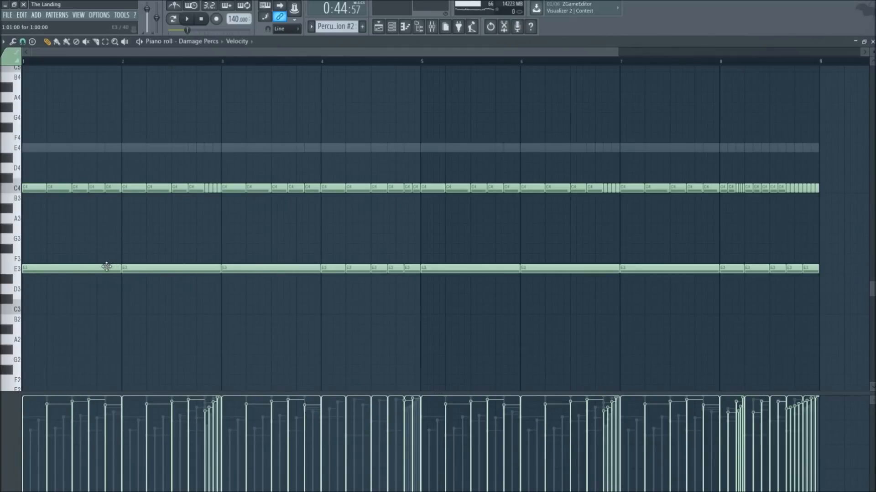
Mute all C4 notes in the Damage Percs pattern and audition the E3 hit
left_click(18, 191, "ctrl")
scroll(83, 231, "down", 3)
scroll(63, 253, "up", 2)
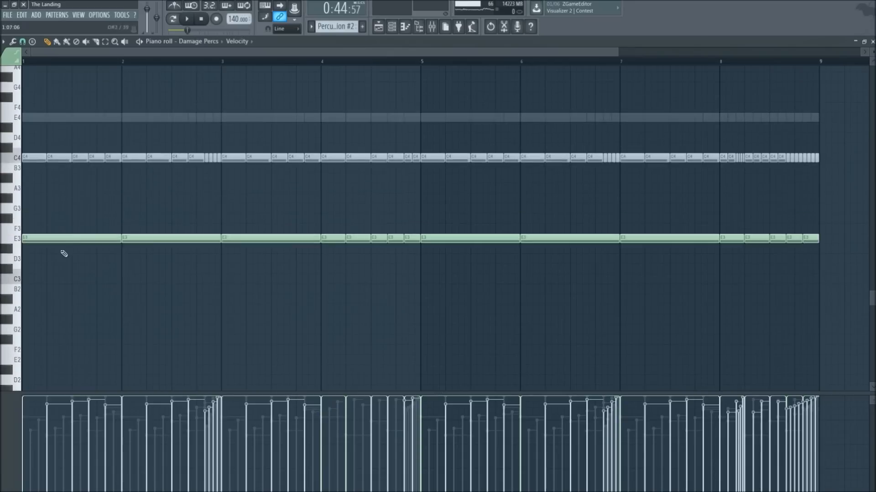
left_click(20, 240)
scroll(47, 208, "down", 3)
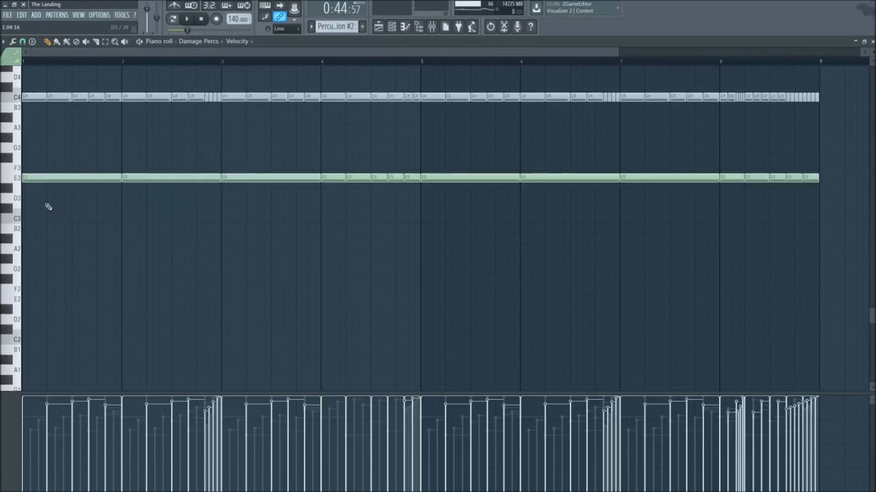
Examine how the E3 hits and the faster C4 hits are spaced across the eight bars of Damage Percs
scroll(49, 207, "up", 4)
scroll(121, 238, "down", 6)
scroll(41, 248, "up", 4)
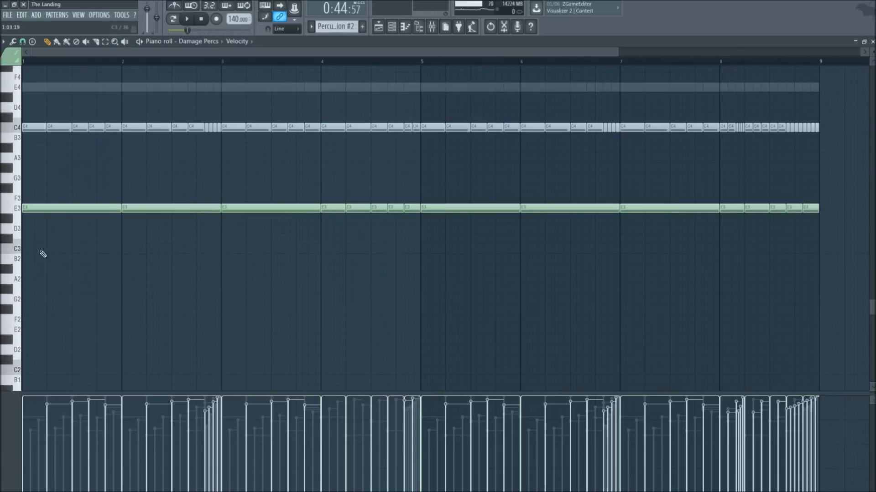
scroll(65, 236, "down", 4)
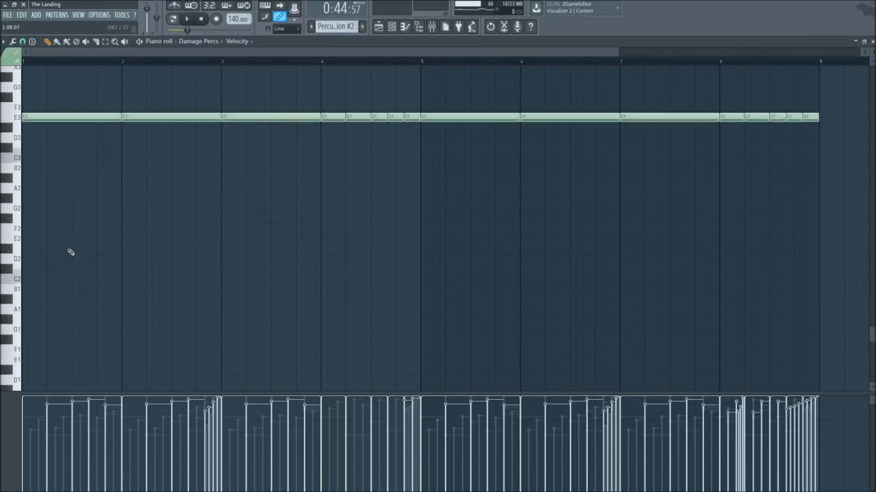
scroll(71, 250, "up", 6)
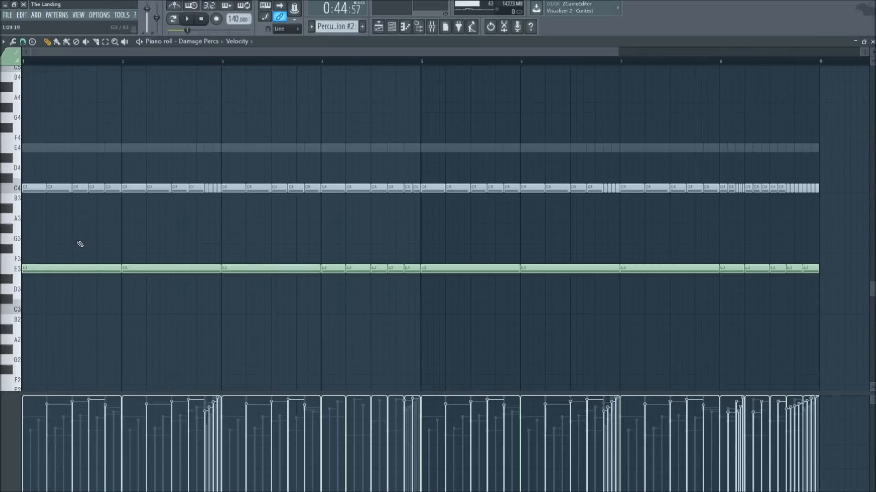
scroll(80, 244, "down", 5)
scroll(76, 251, "up", 5)
scroll(54, 238, "down", 2)
scroll(78, 238, "up", 3)
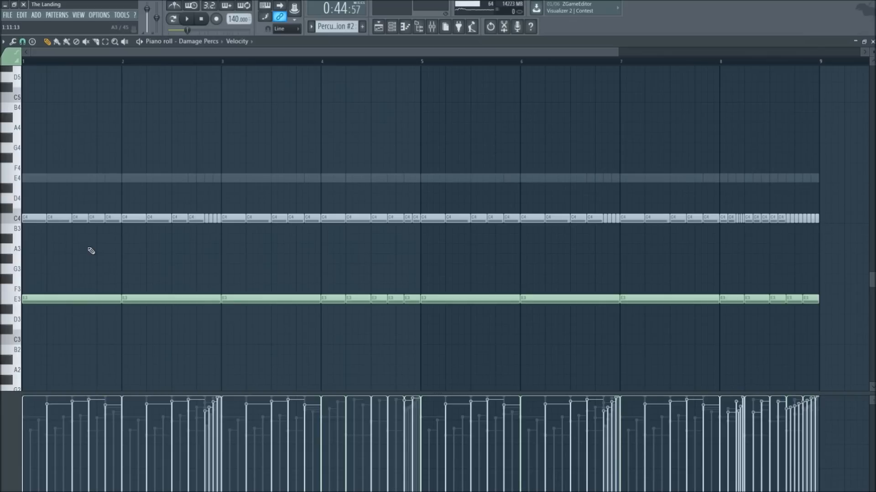
scroll(91, 250, "up", 1)
Play the Percussion #2 pattern on its own from the start with only the E3 notes of Damage Percs active
scroll(87, 247, "down", 4)
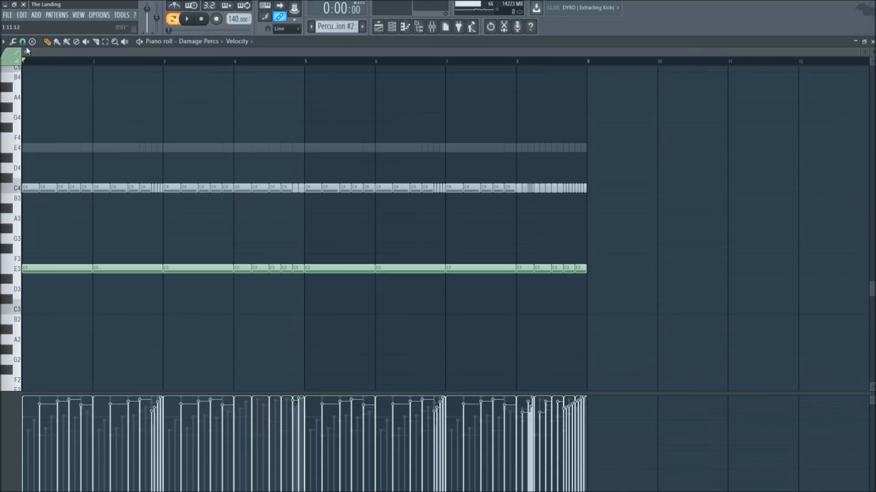
scroll(116, 104, "down", 5)
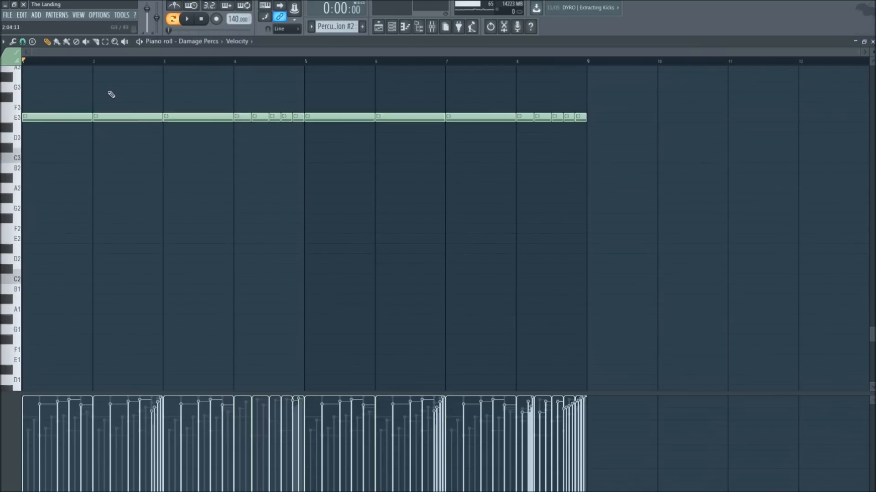
scroll(75, 246, "up", 3)
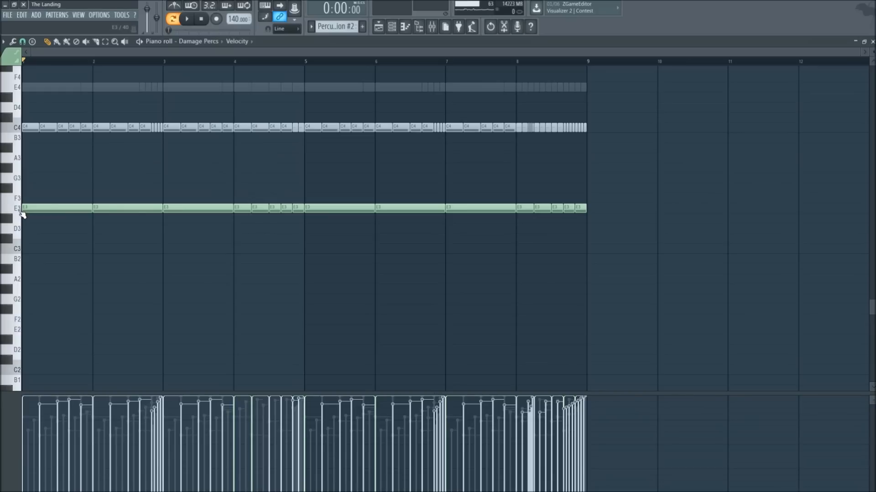
key("space")
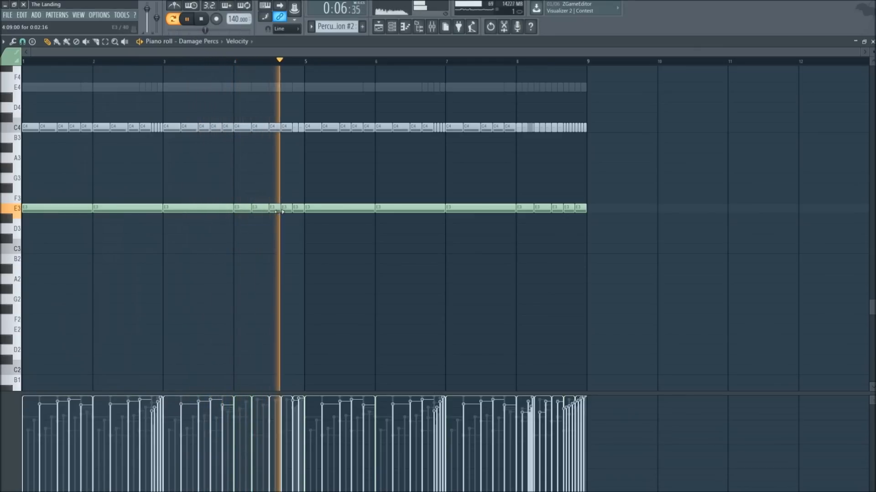
key("space")
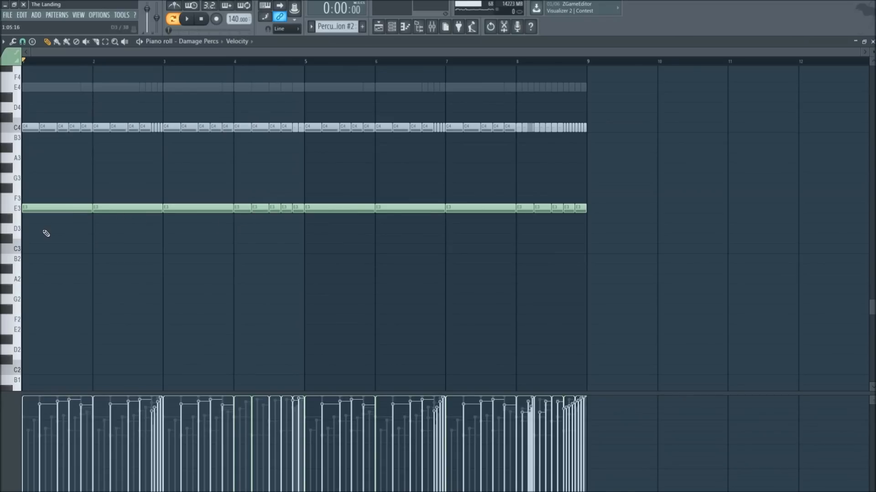
Unmute the C4 notes and audition the E3 and C4 hits individually
left_click(22, 209)
scroll(21, 218, "up", 2)
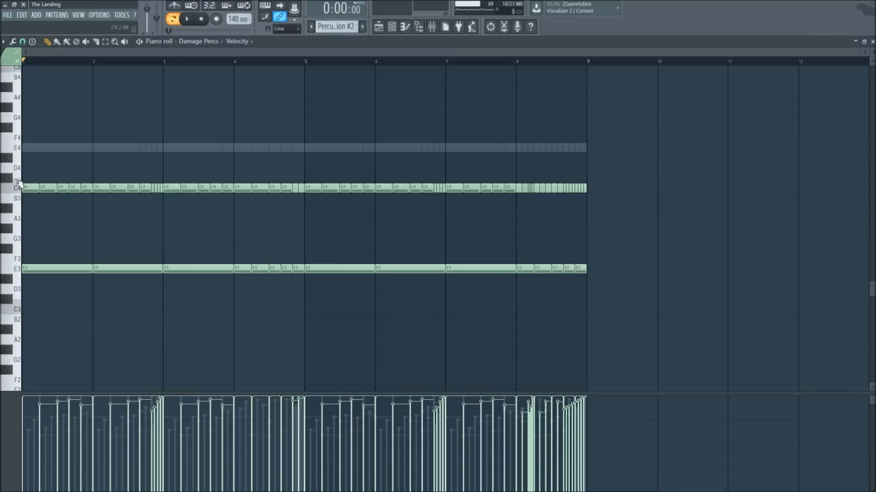
left_click(19, 191)
left_click(21, 190)
left_click(21, 191)
Mute the E3 notes, play the pattern with only the C4 hits, and unmute E3 again
key("t")
left_click(18, 269)
key("space")
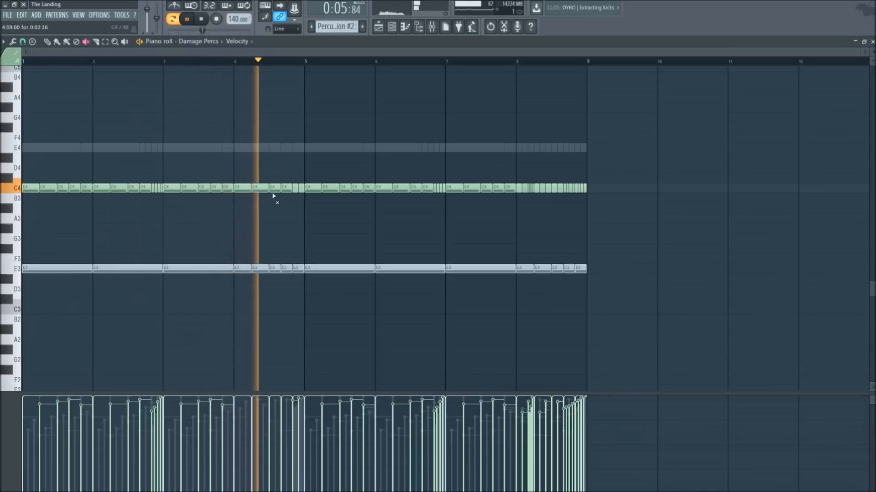
key("space")
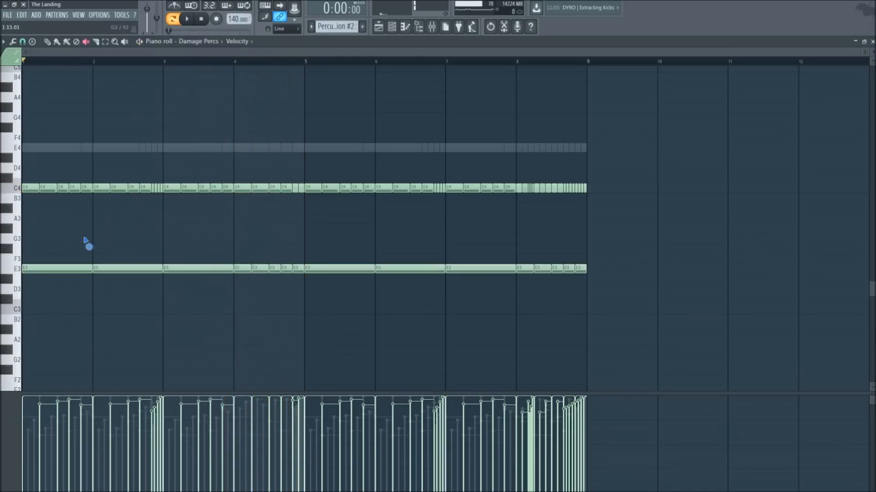
Play the Damage Percs pattern with the E3 and C4 hits together, and bring up the Damage Sticks & Brushes notes
key("space")
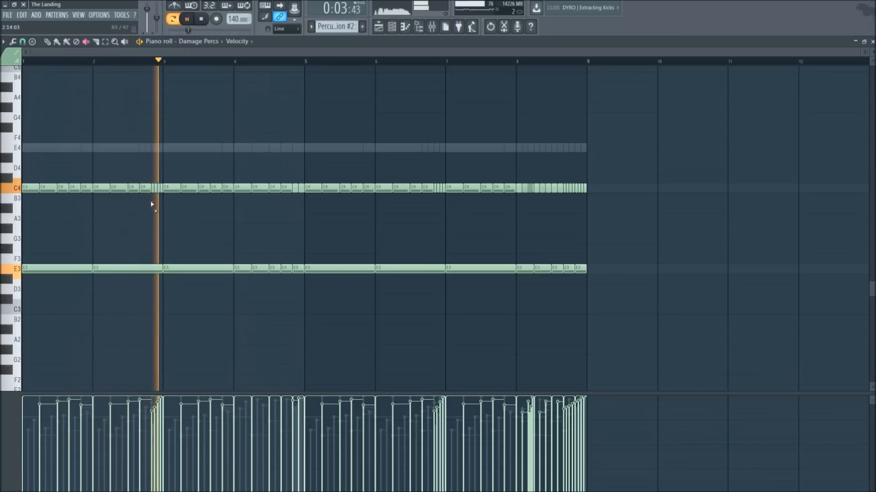
key("space")
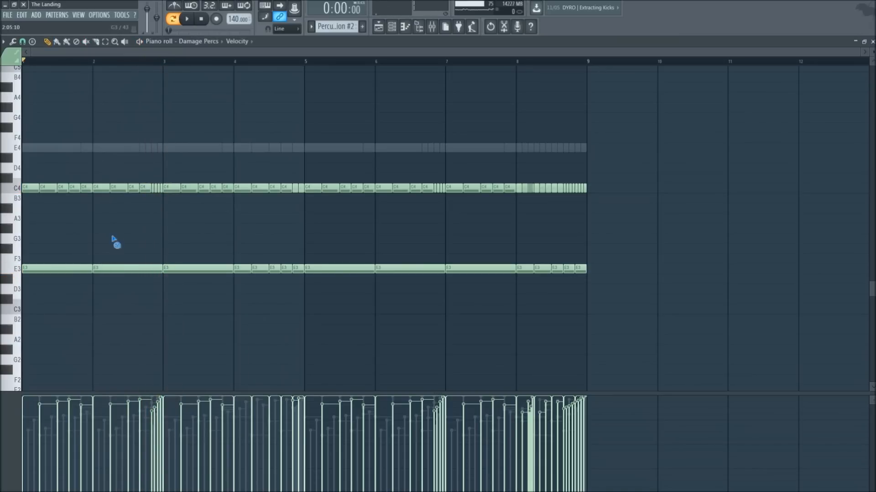
double_click(62, 147)
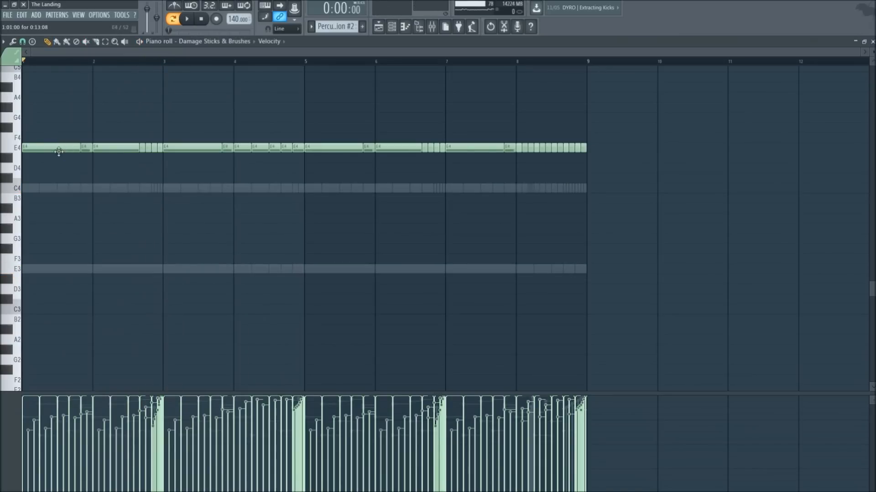
Open the Metal Percussion notes of Percussion #2 and play the D6 pattern from the start
key("F6")
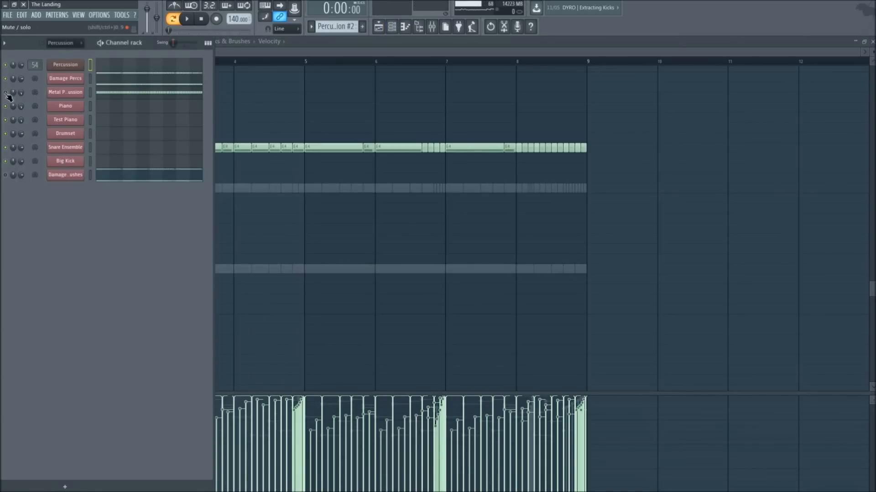
left_click(107, 94)
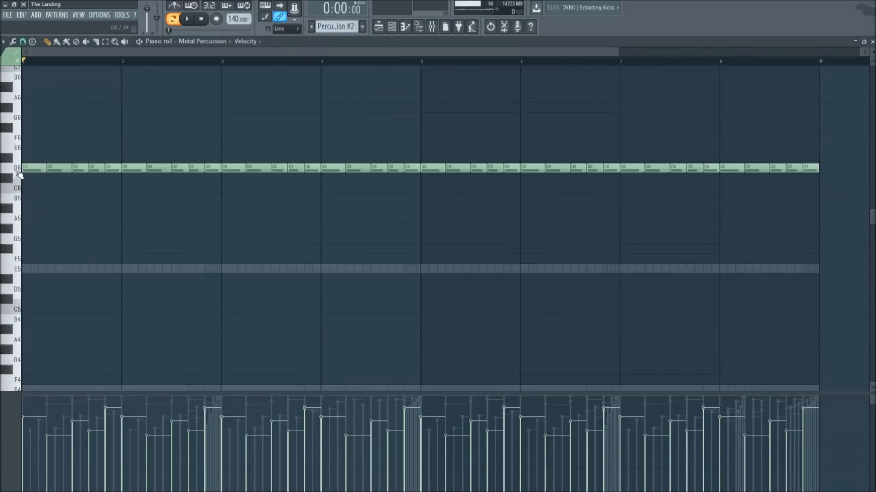
key("space")
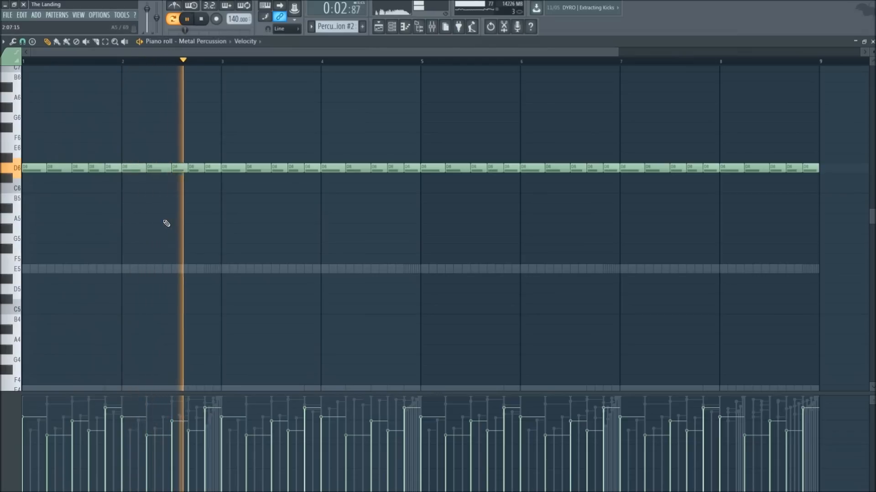
key("space")
Open the Damage Sticks & Brushes notes and audition the E4 and E5 hits individually
key("F6")
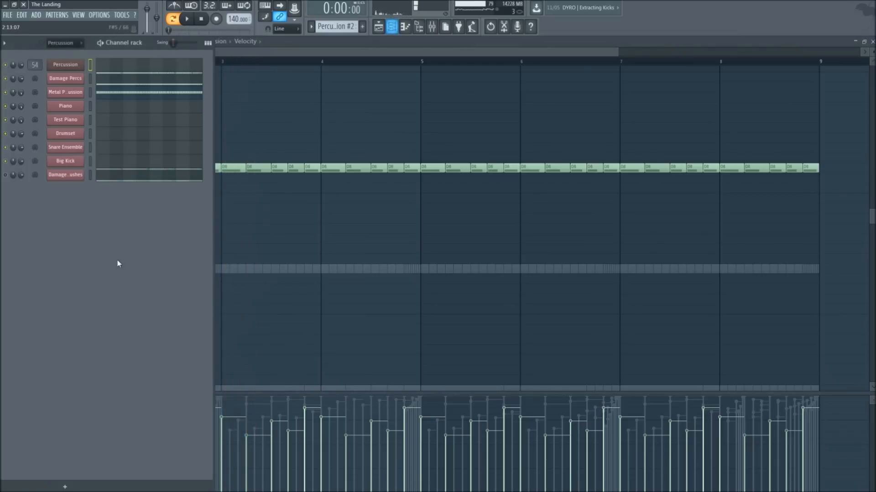
left_click(117, 176)
scroll(88, 240, "down", 3)
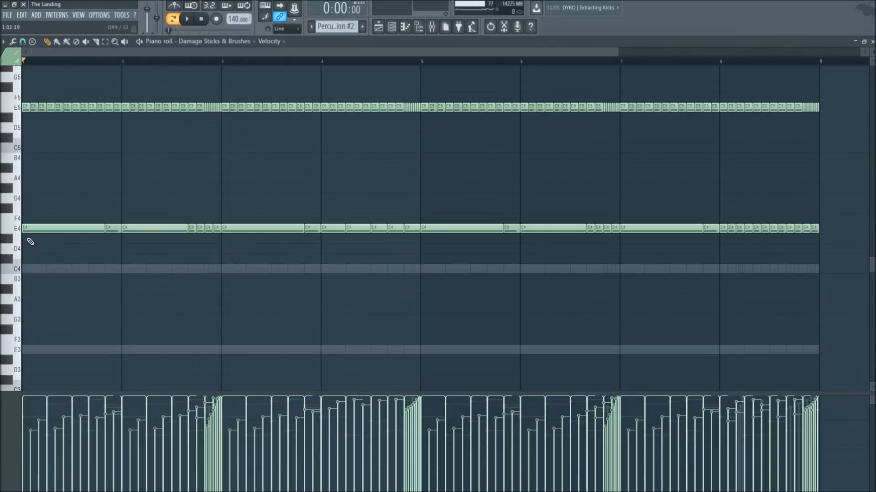
left_click(19, 230)
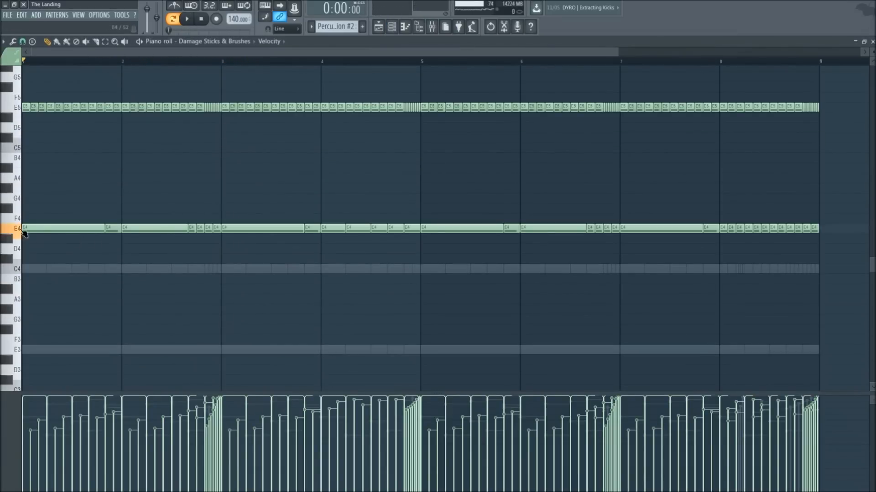
left_click(19, 114)
Solo the Damage Sticks & Brushes channel and mute its E5 notes in the piano roll
key("F6")
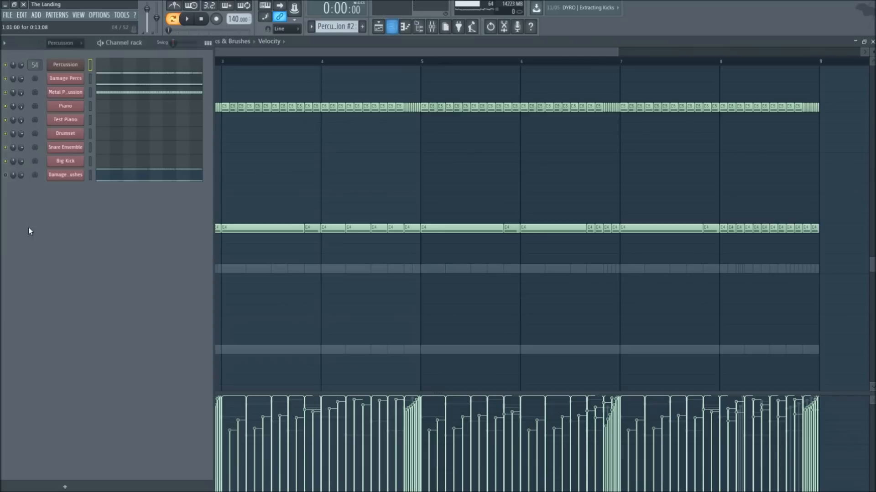
left_click(116, 180)
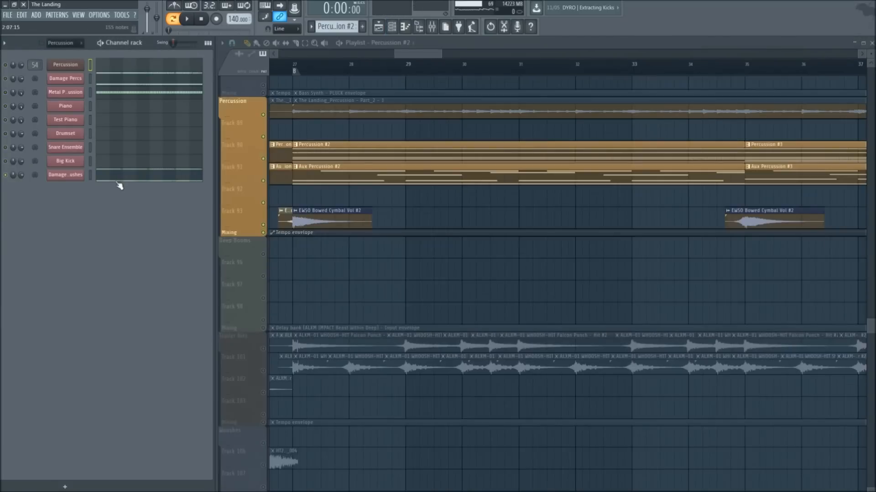
left_click(117, 180)
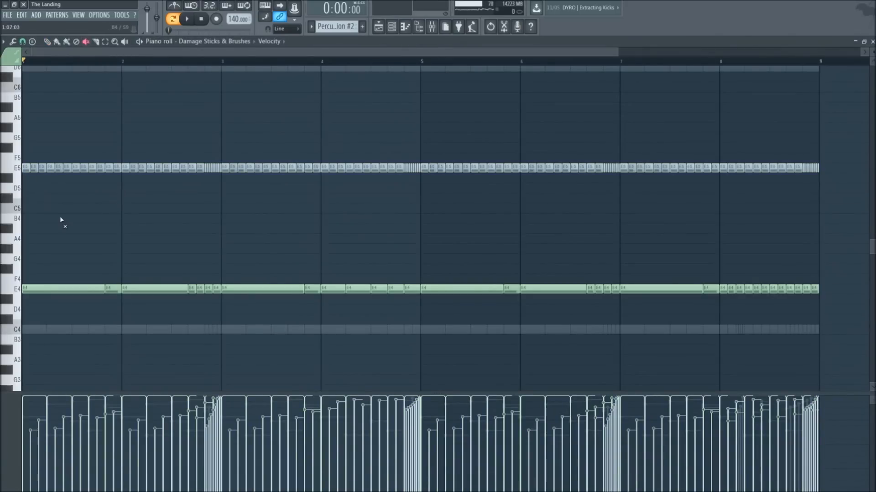
Play the pattern from the start with only the E4 notes of Damage Sticks & Brushes active
scroll(61, 221, "down", 3)
scroll(64, 222, "down", 3)
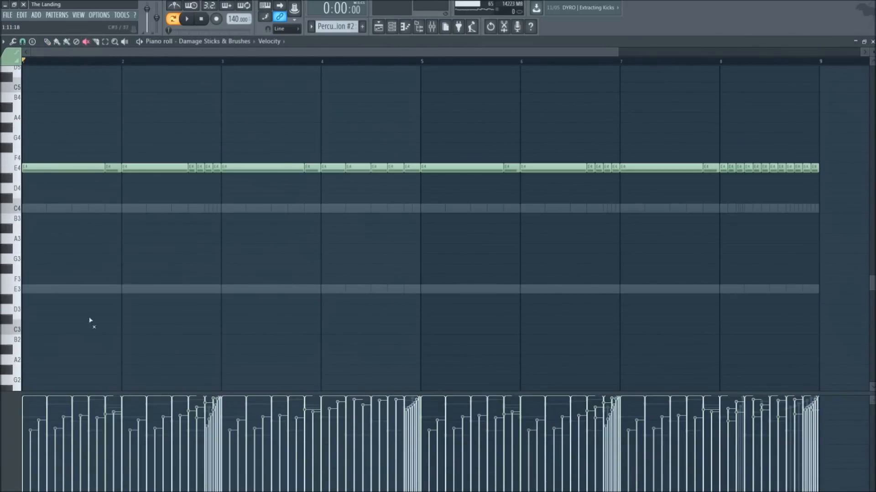
scroll(20, 302, "up", 3)
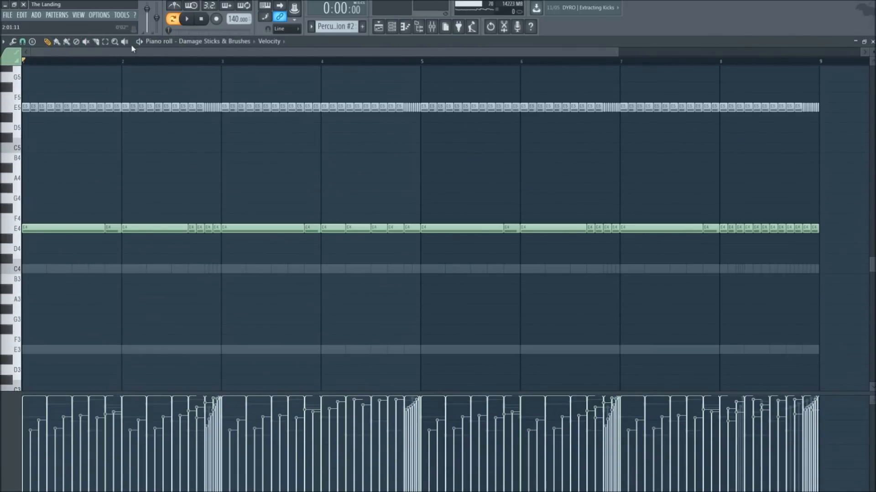
key("space")
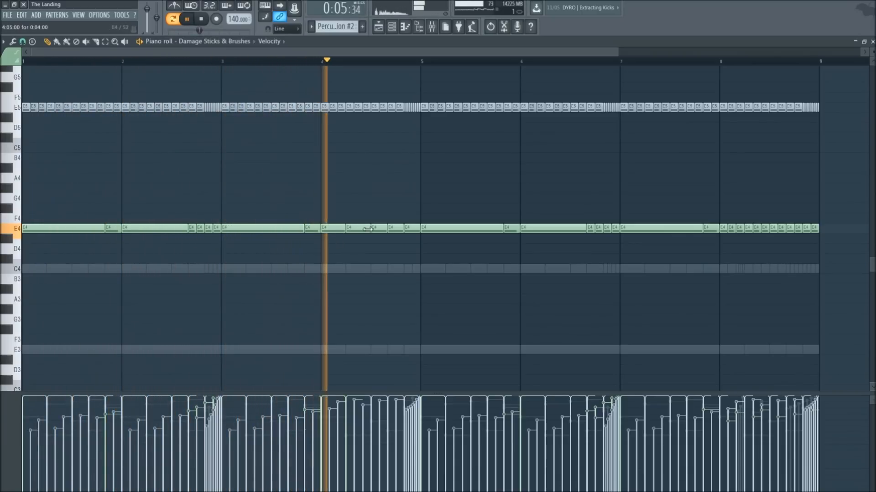
key("space")
Mute the E4 notes of Damage Sticks & Brushes and unmute the E5 notes
key("t")
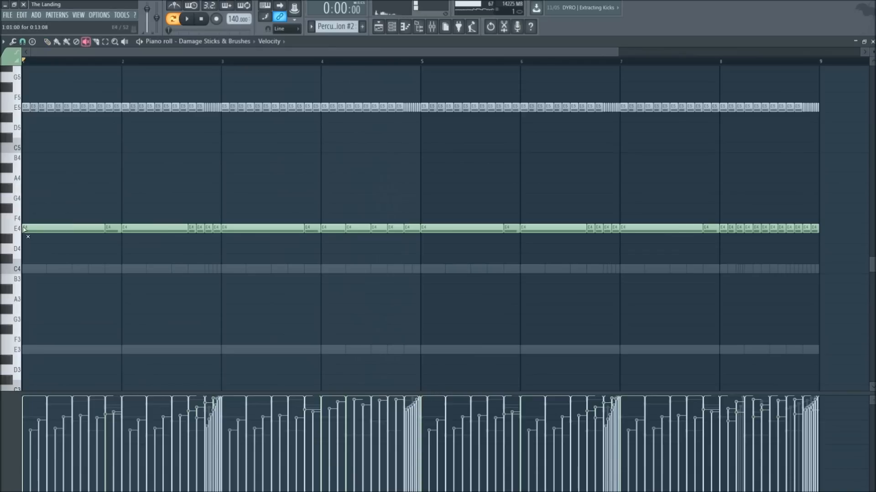
left_click(16, 228)
scroll(50, 197, "up", 2)
left_click(16, 170)
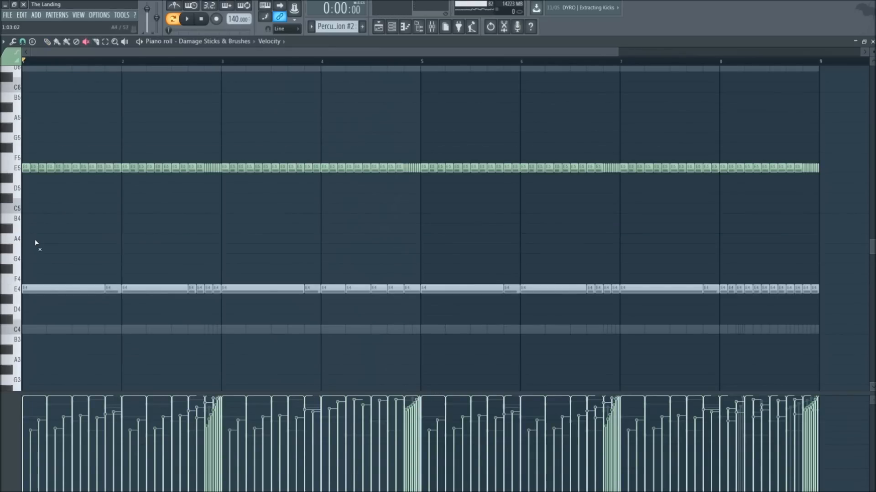
Set the piano roll snap to Line and play the pattern with only the E5 hits
key("p")
left_click(22, 41)
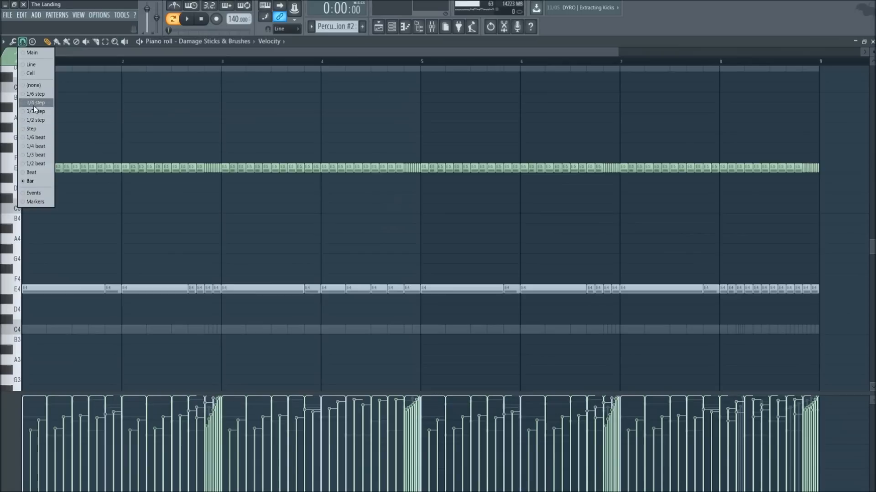
left_click(37, 64)
key("space")
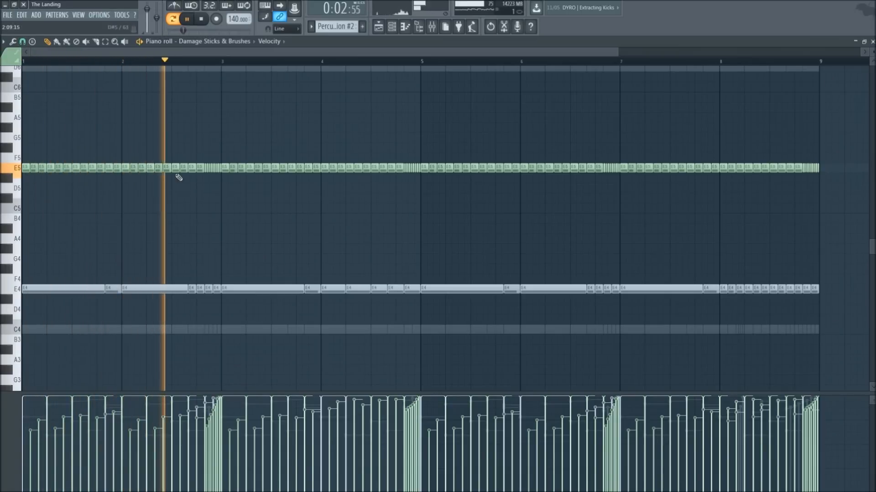
key("space")
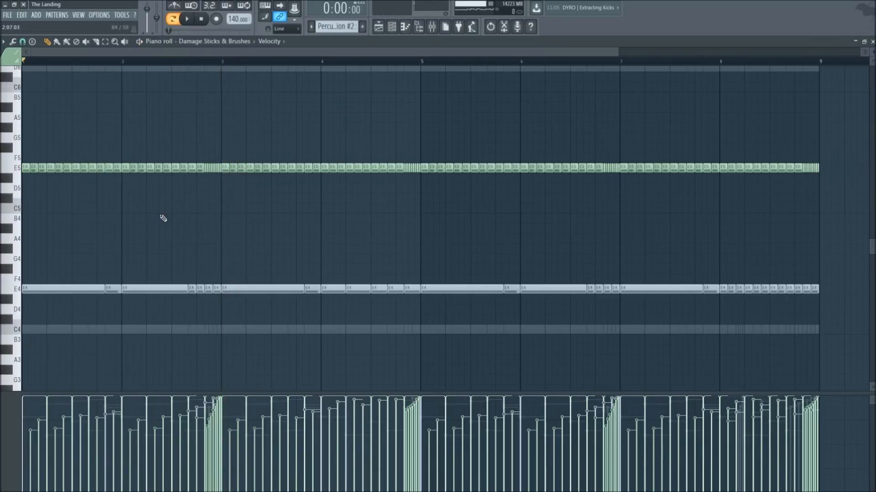
Unmute the E4 notes of Damage Sticks & Brushes so both note rows are active
scroll(203, 234, "down", 1)
key("t")
left_click(19, 260)
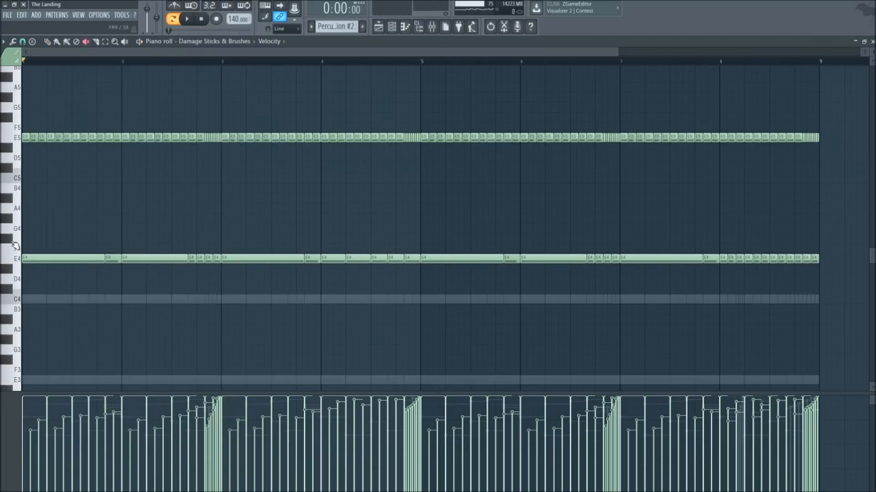
Review the Damage Percs notes of Percussion #2 and return to the Damage Sticks & Brushes notes
key("F6")
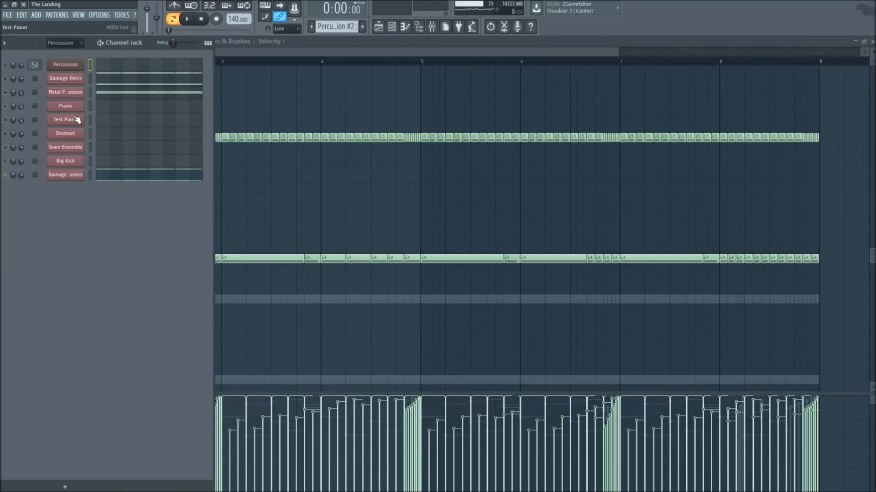
left_click(98, 95)
key("F6")
left_click(114, 77)
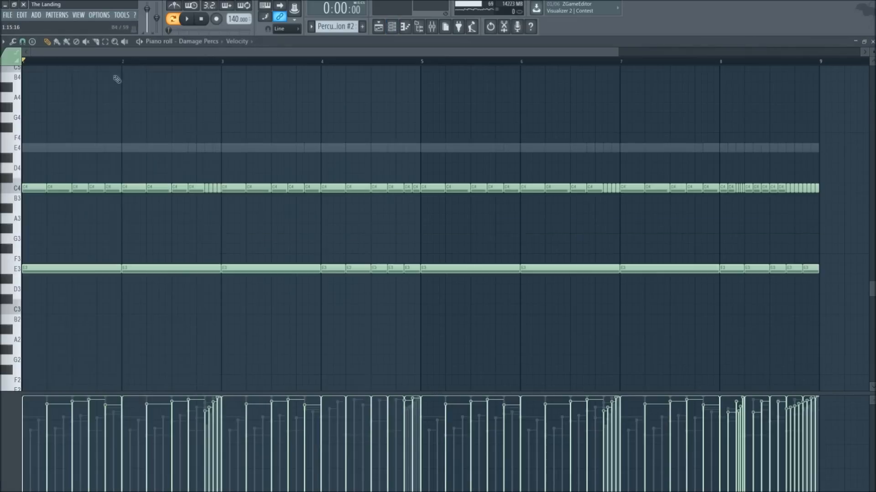
key("F6")
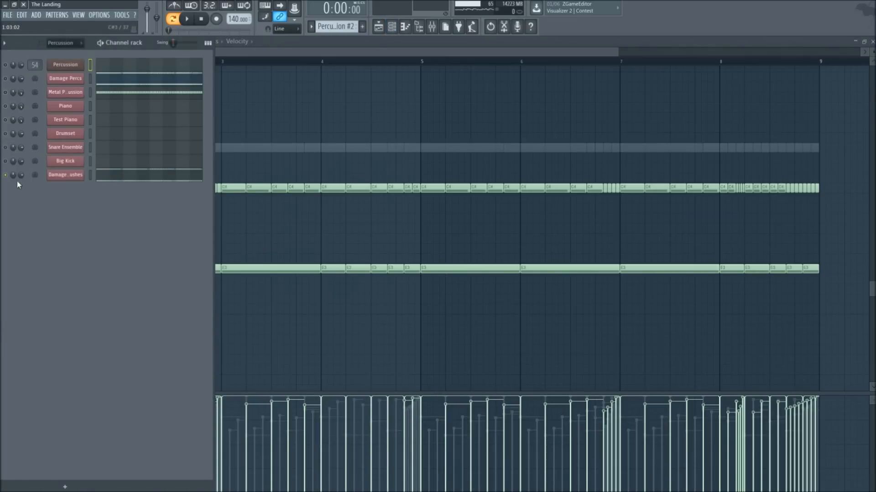
left_click(130, 180)
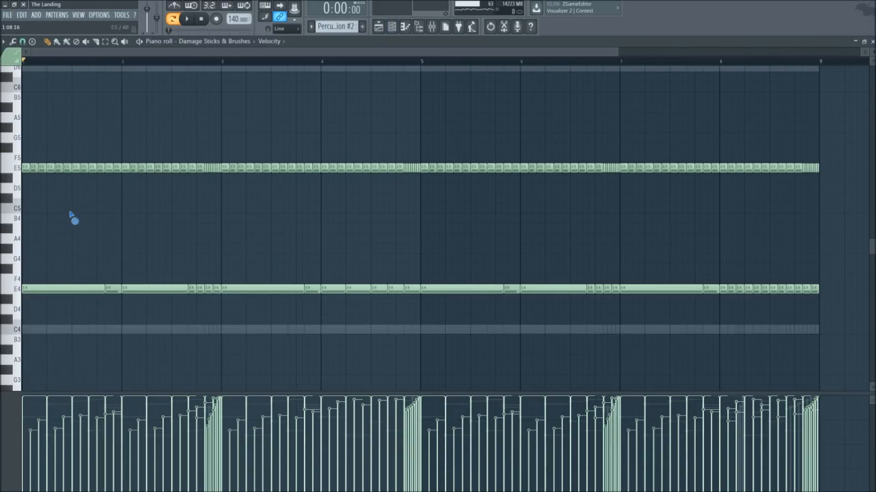
Play the fast fill at the end of bar 2 in Damage Sticks & Brushes, starting from late in that bar
scroll(176, 68, "down", 3)
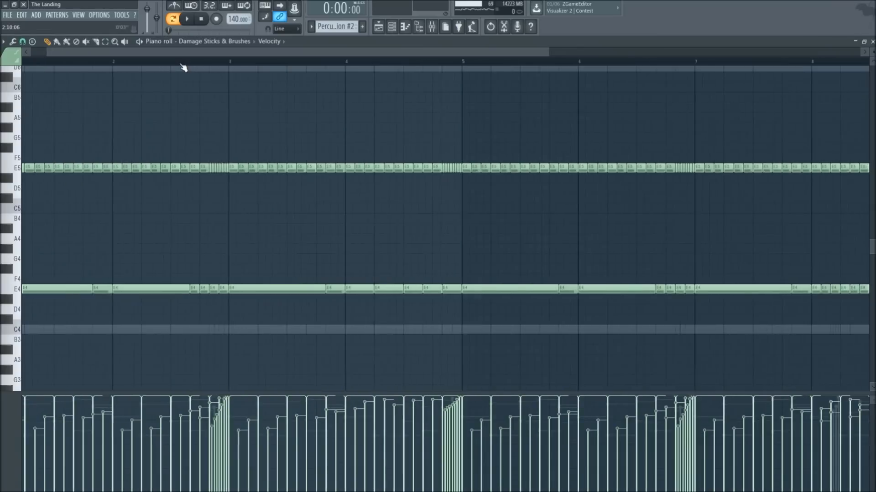
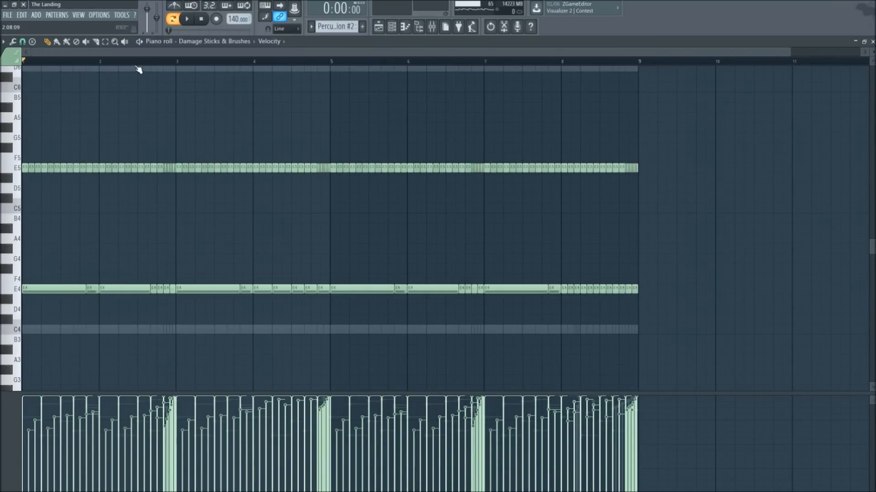
scroll(138, 69, "up", 3)
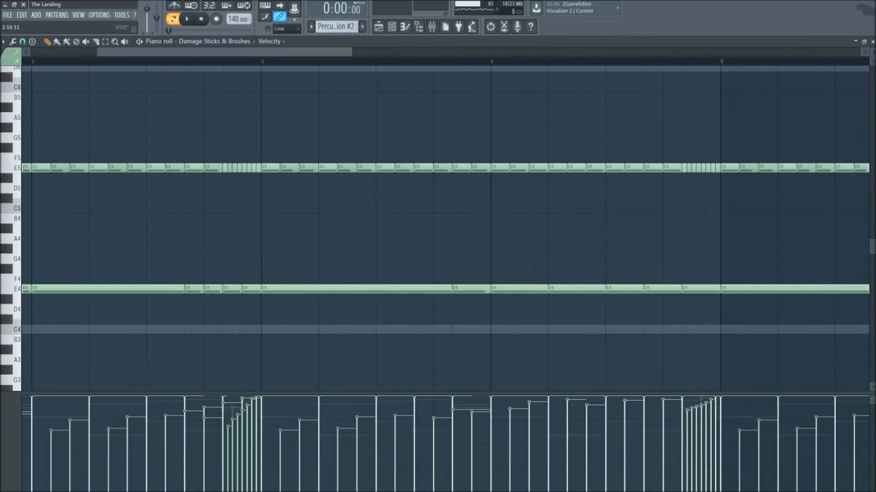
scroll(252, 65, "down", 3)
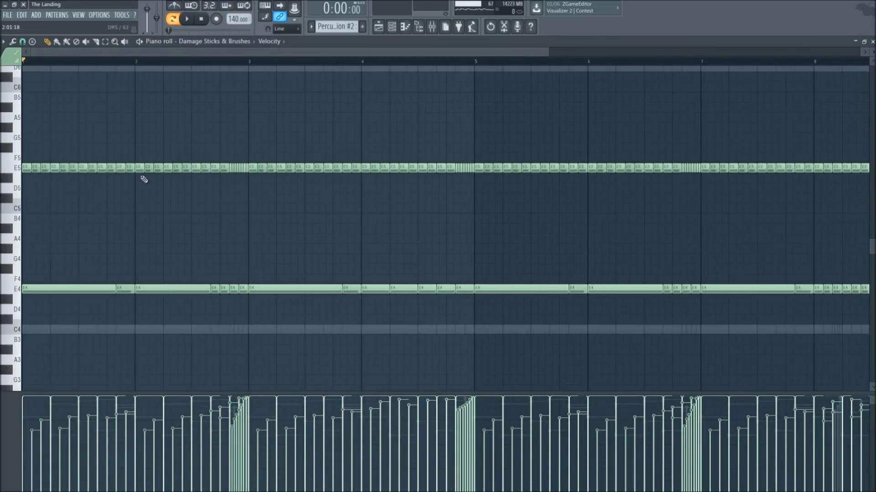
scroll(222, 68, "up", 3)
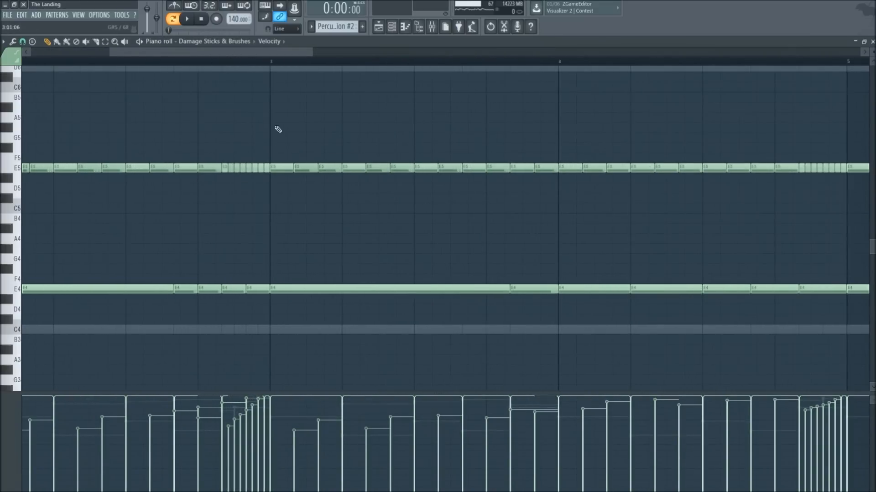
left_click(197, 63)
key("space")
key("space")
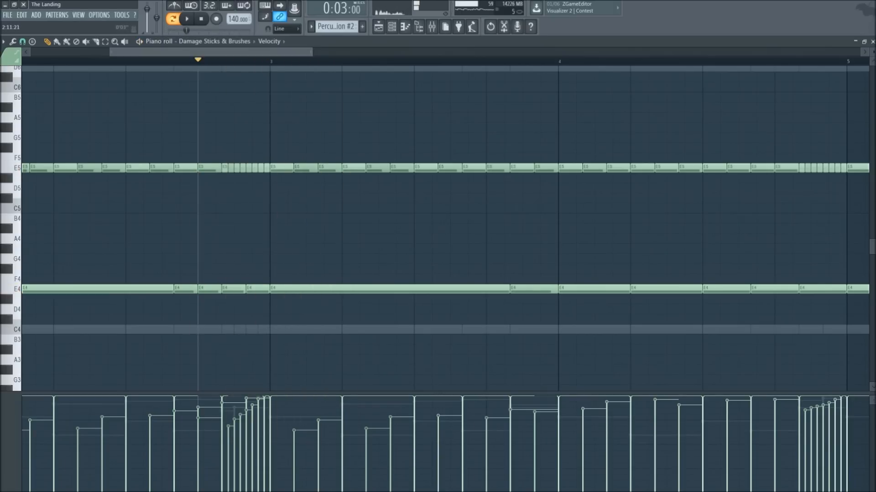
Play Damage Sticks & Brushes from the start with both E4 and E5 hits, and examine the fills closing every second bar
scroll(183, 57, "down", 4)
key("space")
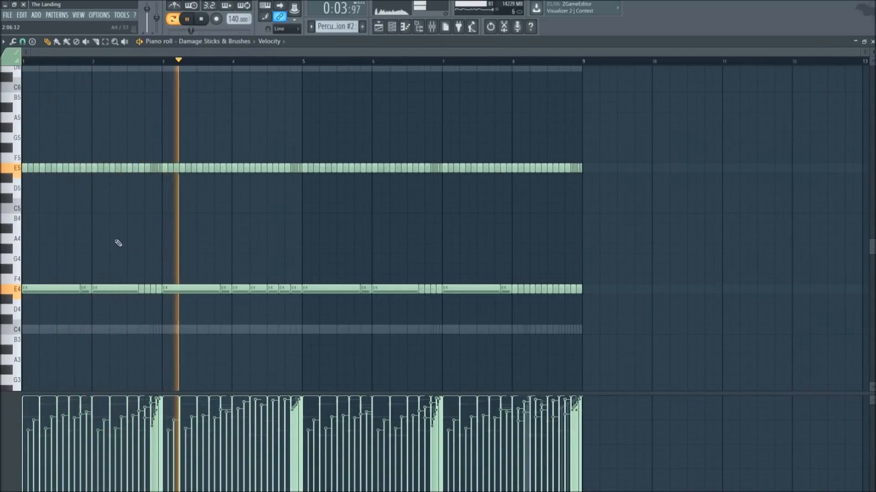
key("space")
scroll(154, 69, "up", 3)
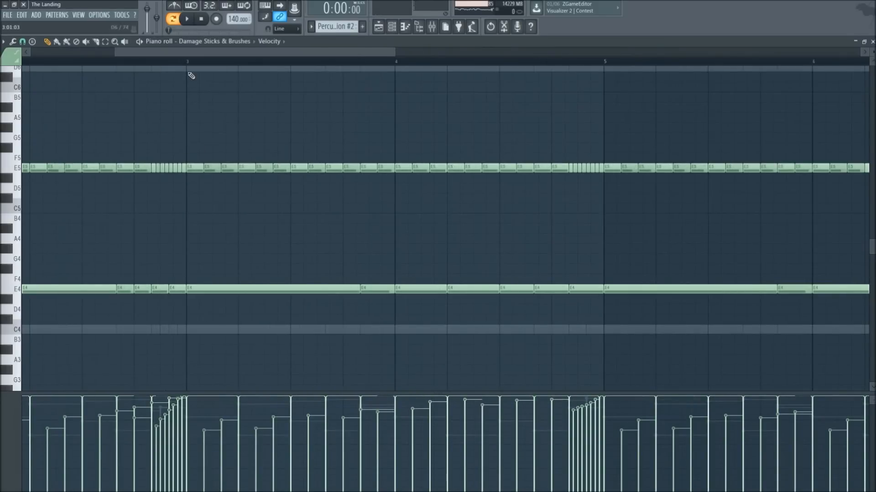
left_click_drag(195, 52, 113, 52)
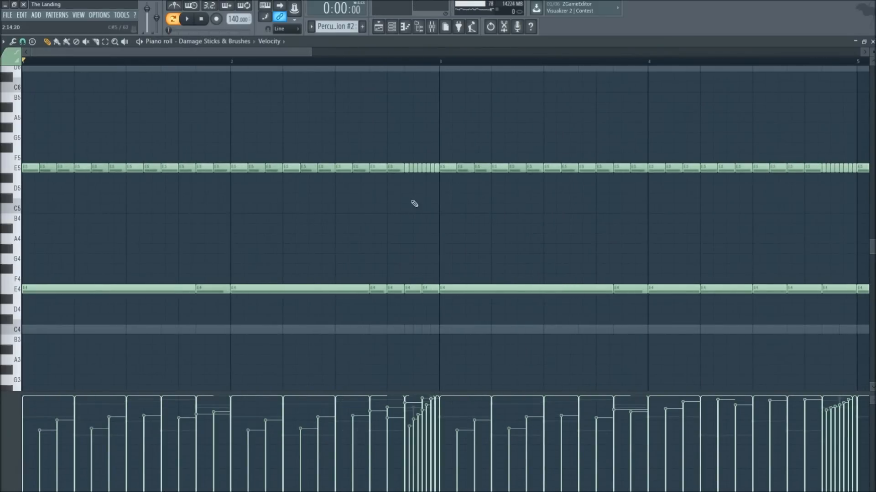
scroll(344, 70, "down", 4)
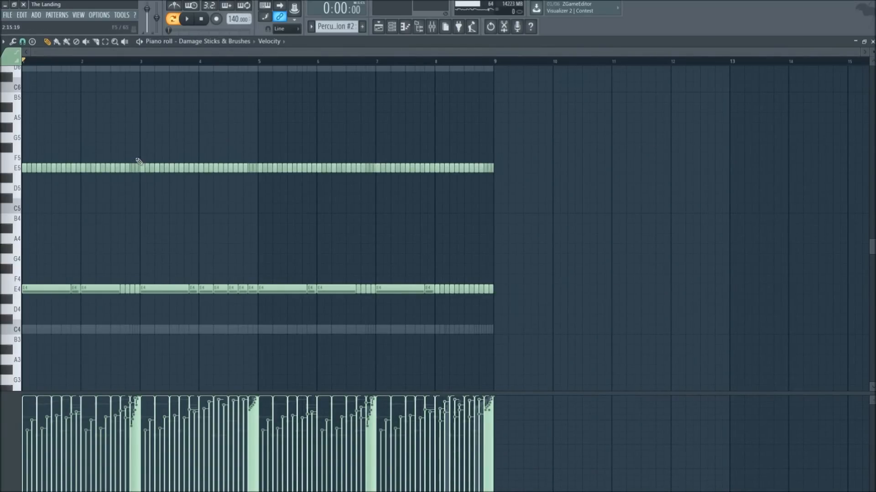
Examine the E5 and E4 fills at the ends of bars 2 and 4 in Damage Sticks & Brushes, and restore the smaller piano roll
scroll(129, 62, "up", 3)
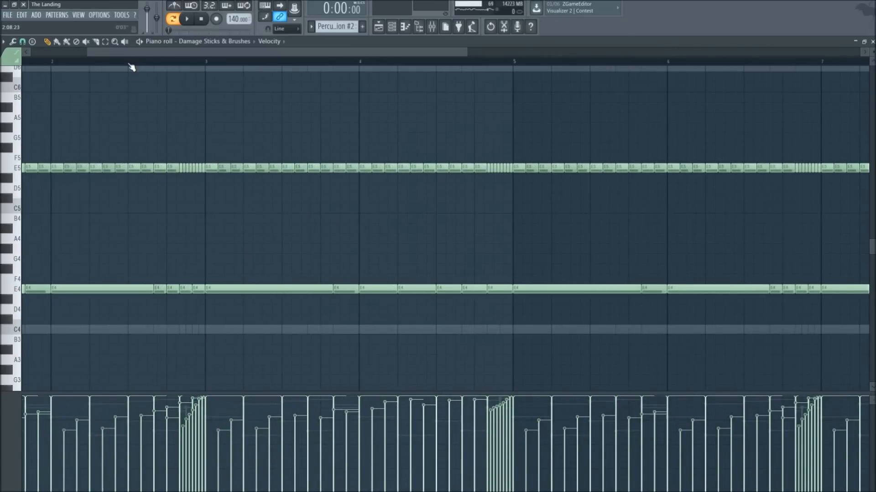
scroll(129, 65, "down", 2)
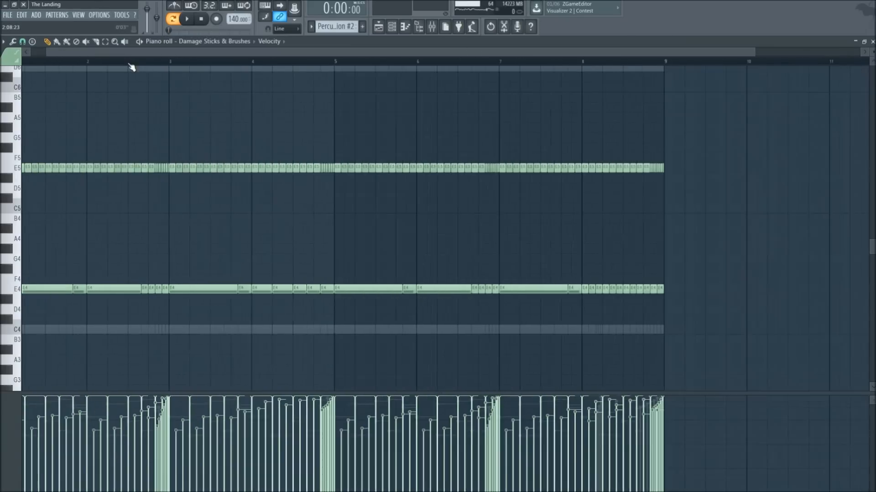
scroll(131, 68, "up", 3)
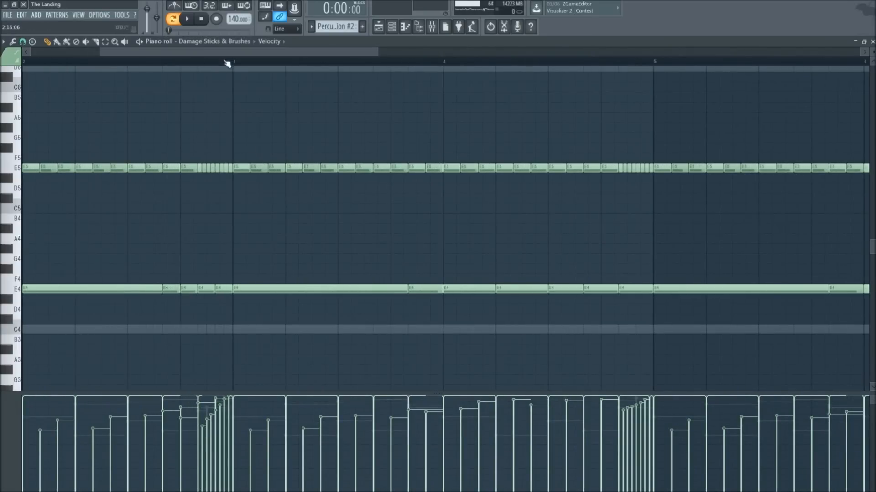
scroll(227, 63, "down", 3)
double_click(335, 46)
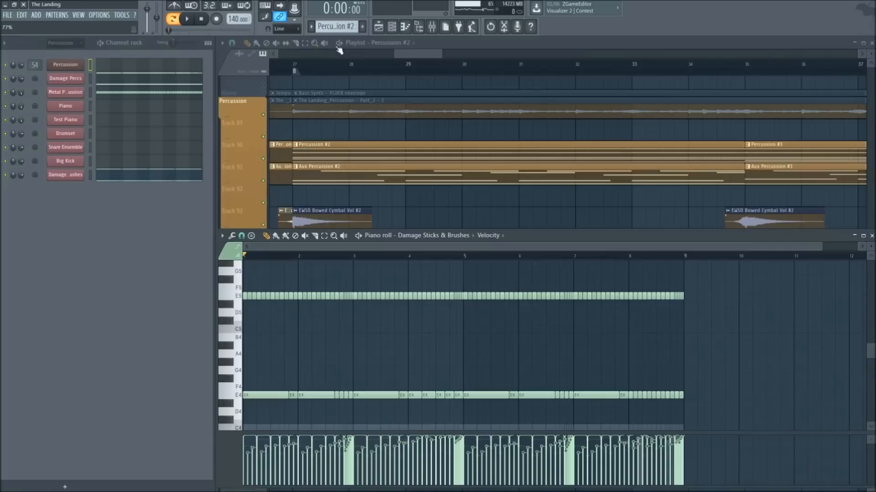
Open the Aux Percussion #2 pattern from the playlist and show its EW Cymbals notes in the piano roll
left_click(404, 55)
scroll(404, 55, "down", 3)
scroll(492, 129, "down", 2)
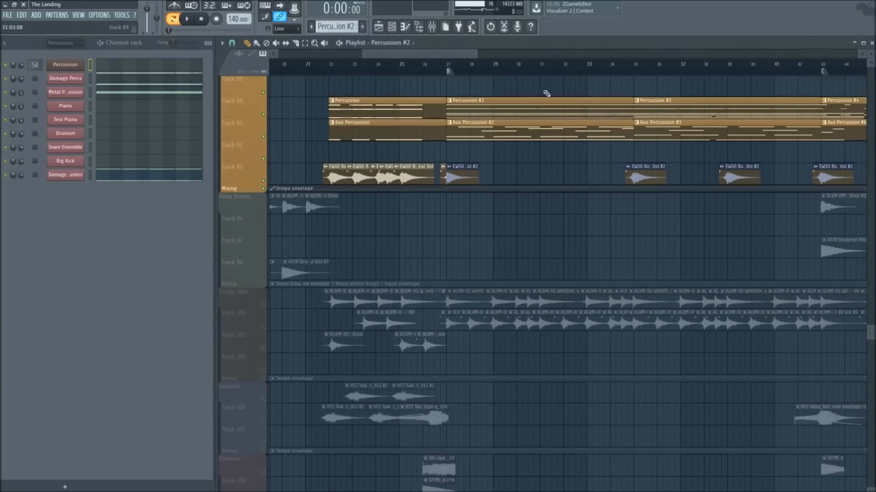
double_click(501, 125)
left_click(128, 84)
left_click(128, 84)
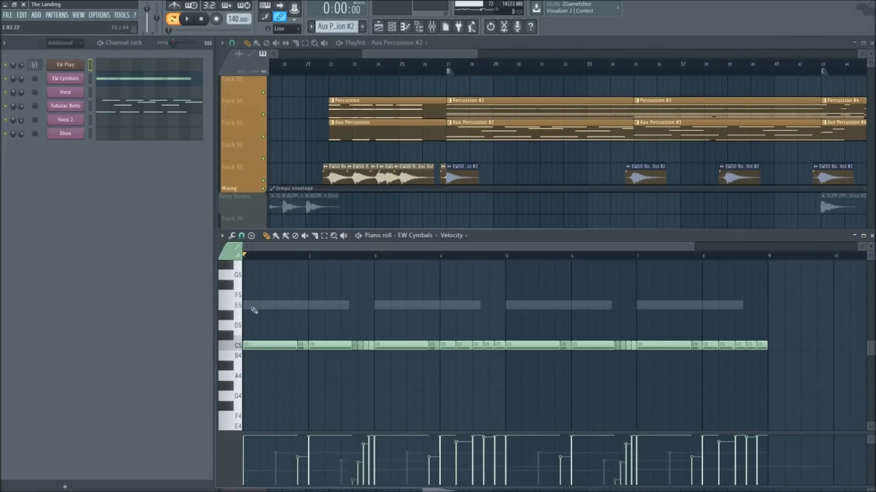
Show the Tubular Bells notes of Aux Percussion #2 and play the pattern through its first bars
left_click(117, 105)
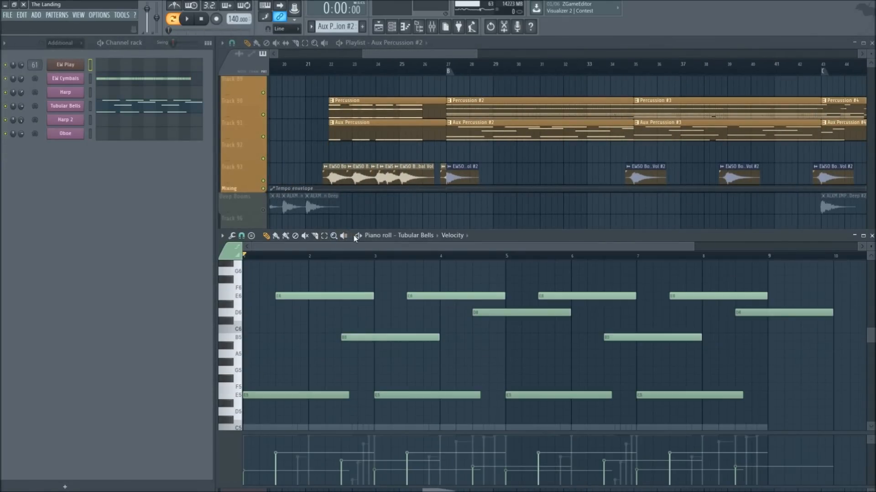
key("space")
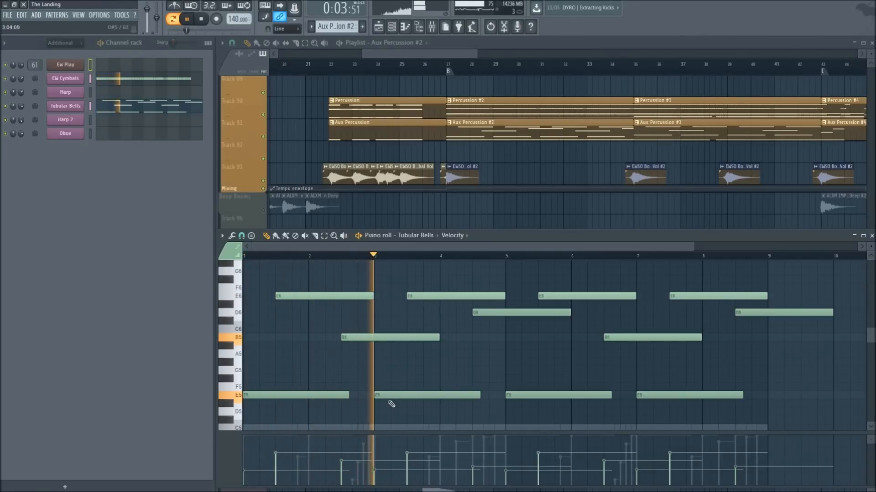
key("space")
Reopen Percussion #2 and audition the C4 hit of Damage Percs and the E5 hit of Damage Sticks & Brushes
right_click(522, 161)
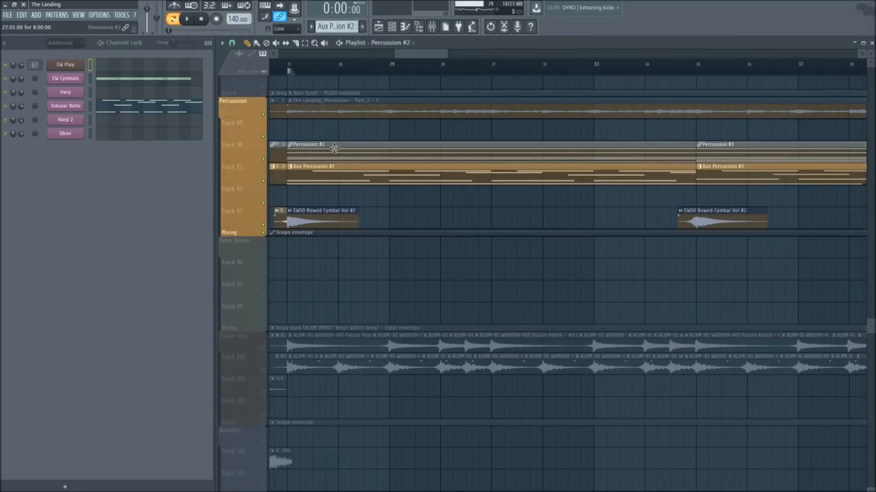
left_click(140, 75)
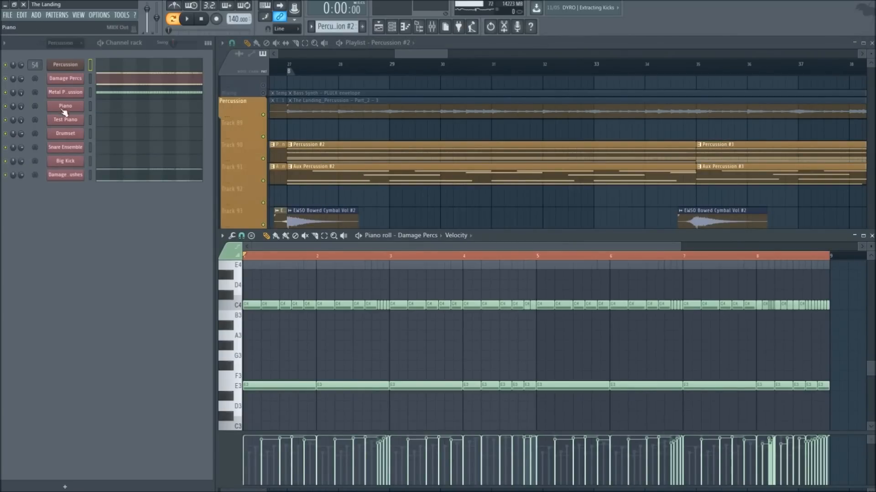
left_click(135, 83)
left_click(142, 82)
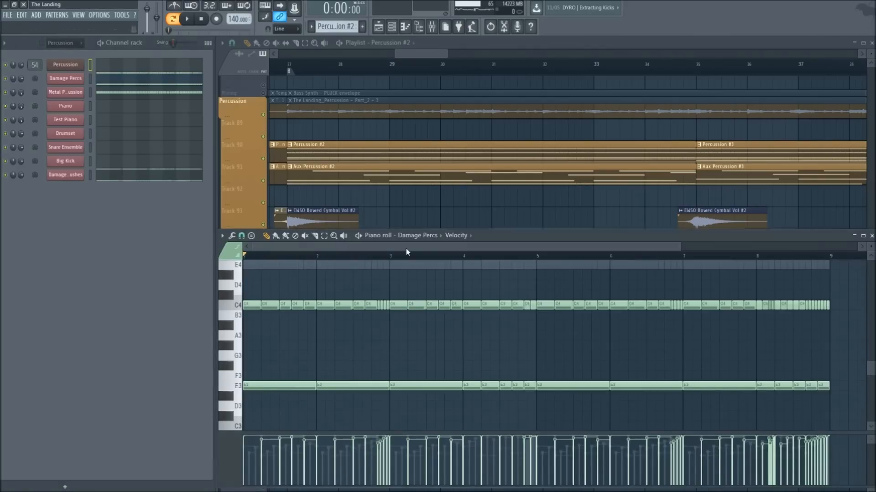
left_click(237, 306)
left_click(141, 179)
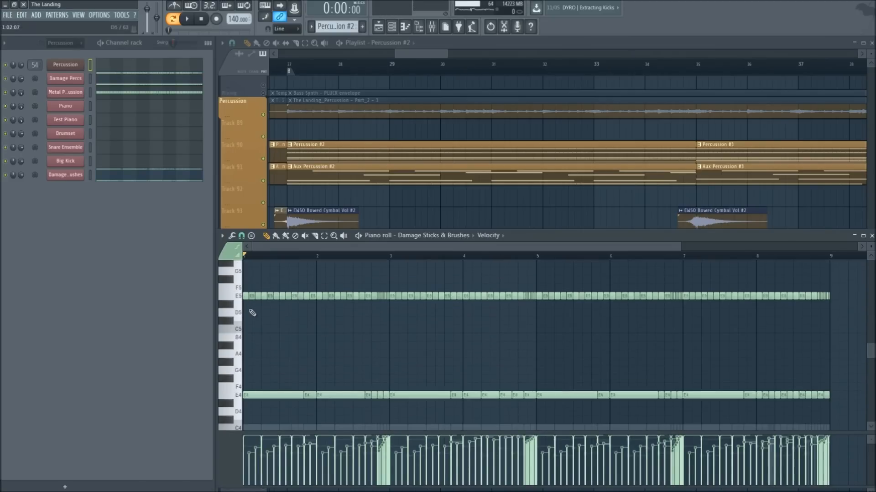
left_click(240, 299)
Solo the Trailer Hits track group in the playlist and set the playback position just before bar 27
left_click(360, 143)
scroll(376, 69, "down", 3)
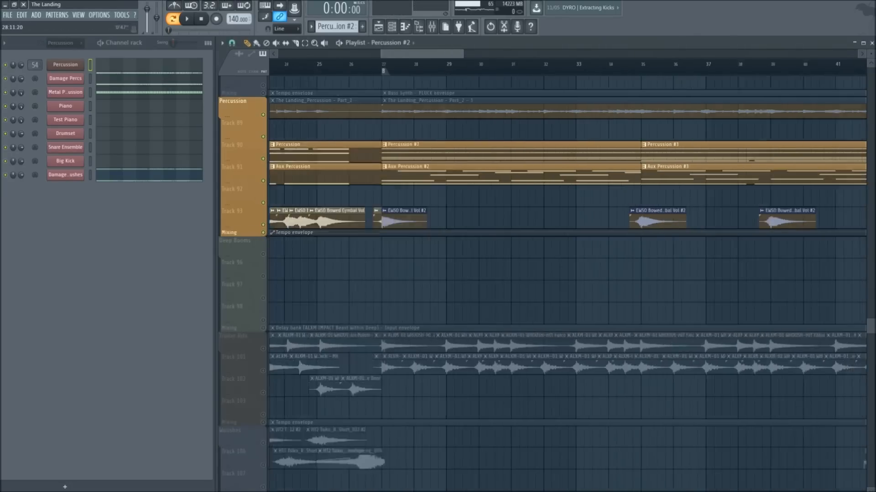
scroll(416, 210, "down", 5)
scroll(378, 73, "up", 3)
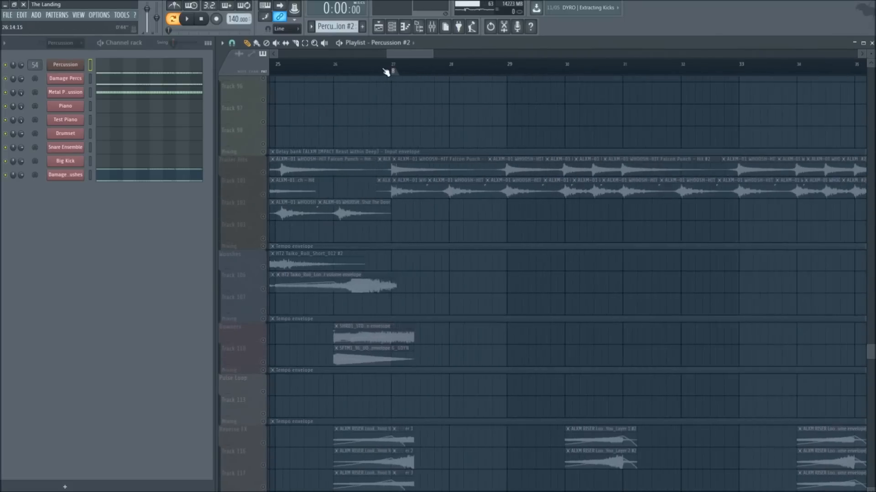
left_click(264, 195)
left_click(378, 78)
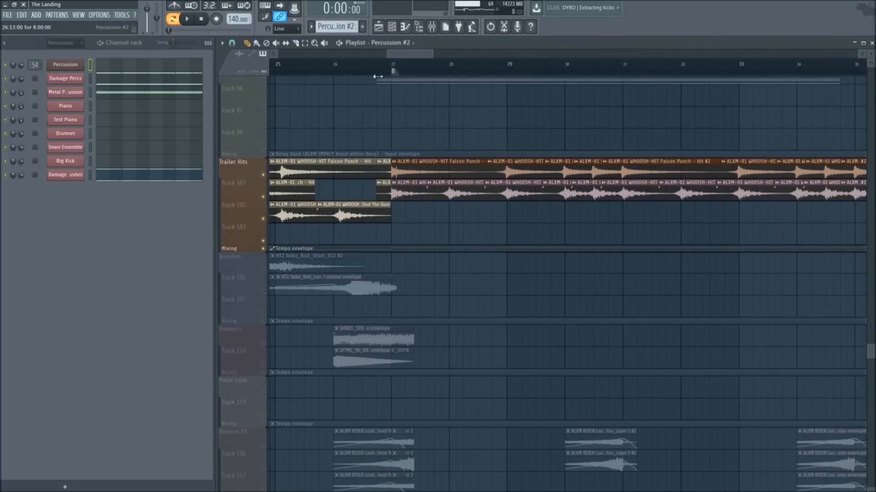
right_click(384, 78)
left_click(380, 67)
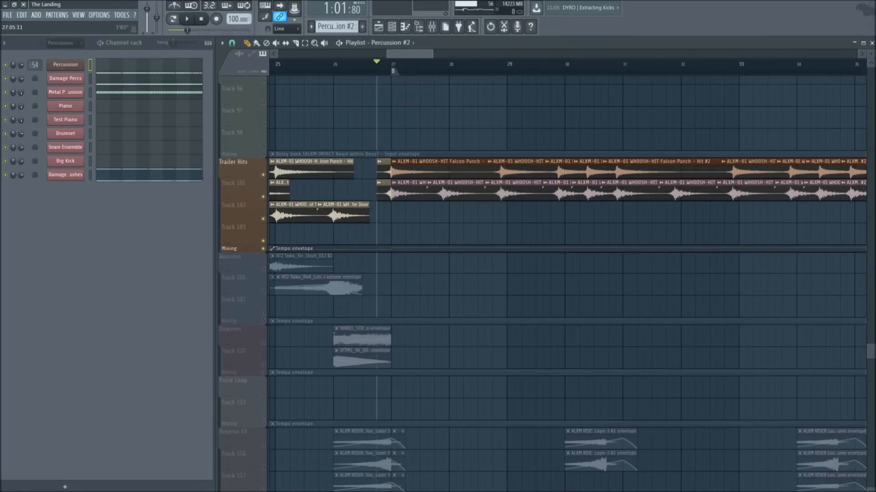
Find the Braams track group further down the playlist and solo it
scroll(392, 59, "down", 1)
scroll(371, 307, "down", 4)
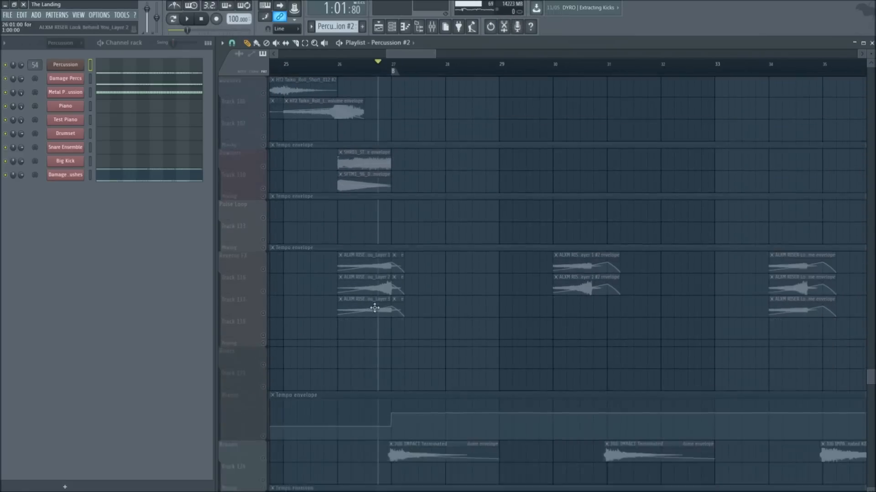
scroll(371, 303, "up", 9)
scroll(372, 302, "down", 8)
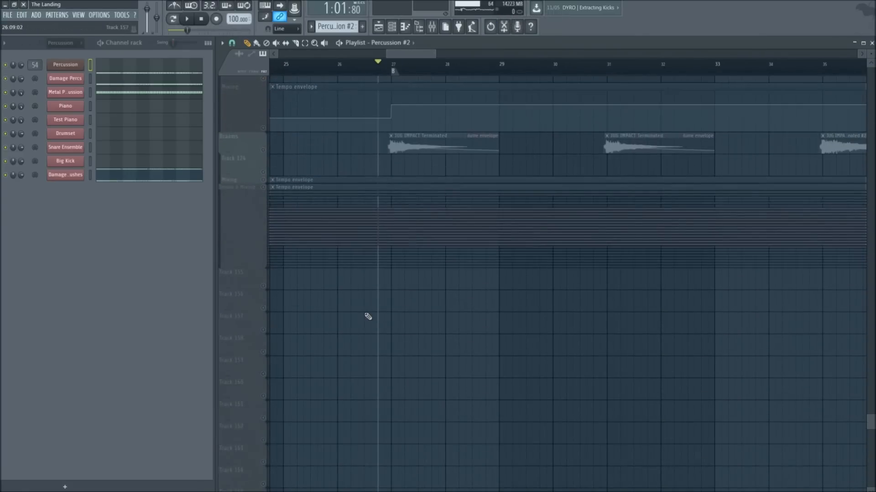
left_click(269, 260)
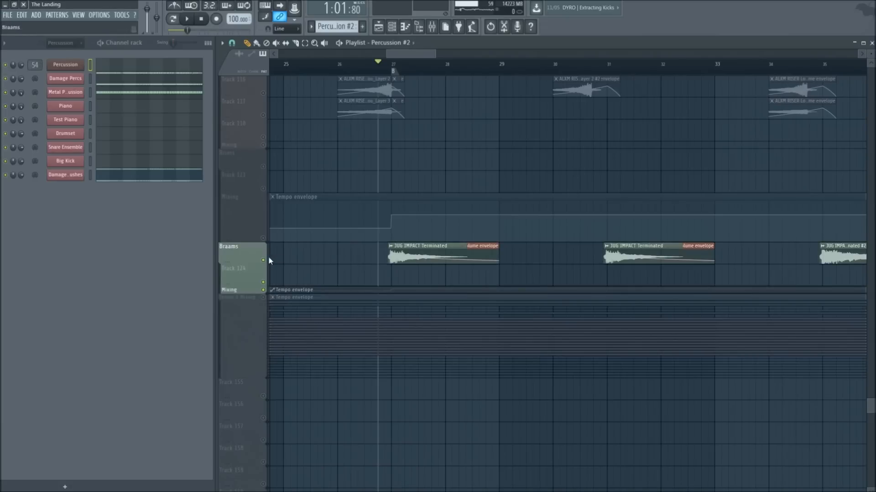
Play the Braams from just before bar 27, and stop with the playback position shortly before bar 31
key("space")
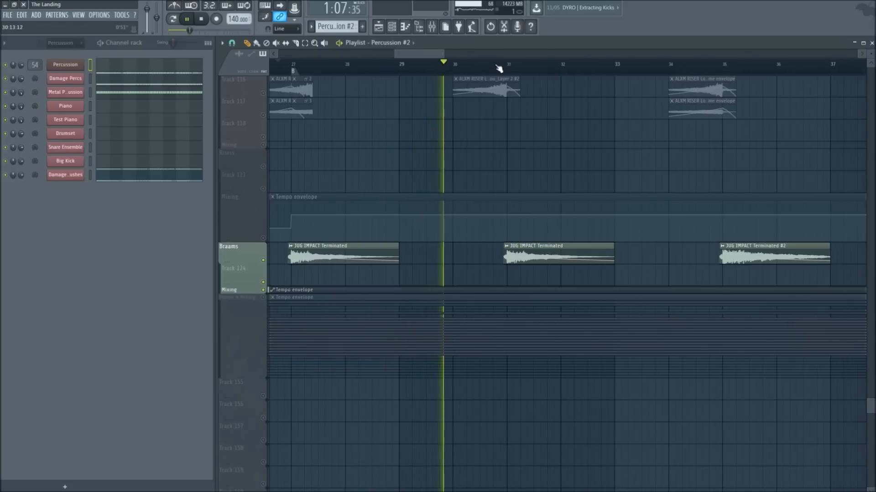
left_click(497, 69)
key("space")
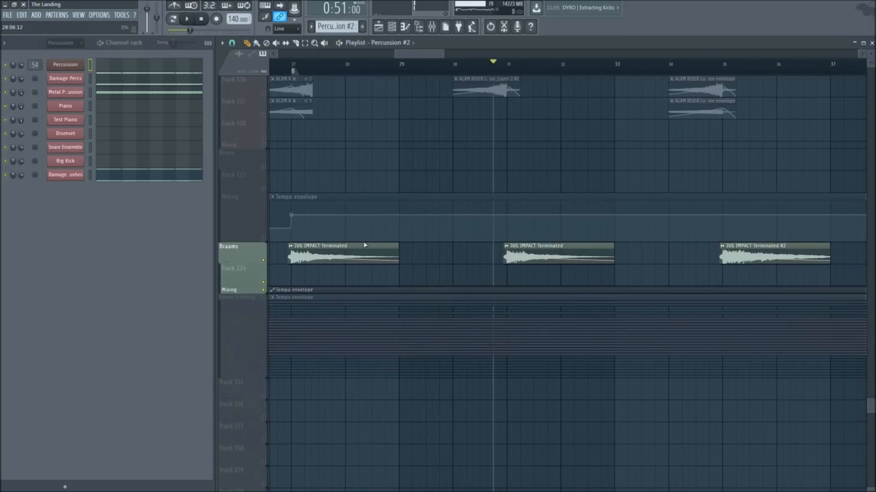
Open the sample settings of the JUG IMPACT Terminated clip at bar 27 in the Braams group
left_click(332, 253)
double_click(332, 252)
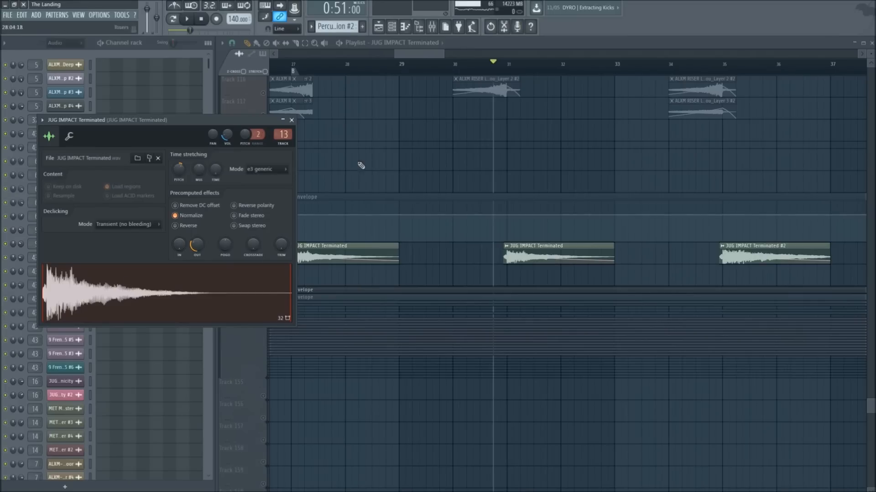
scroll(360, 169, "up", 5)
scroll(313, 371, "down", 3)
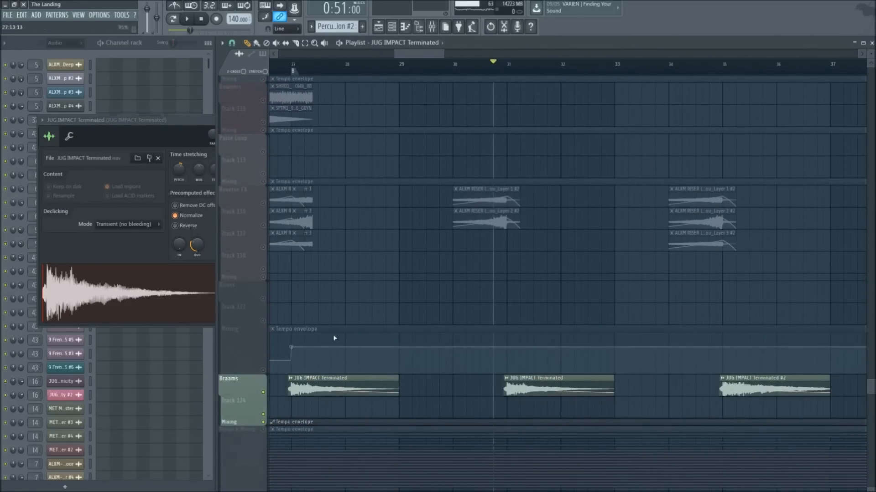
Unmute the Trailer Hits track group
scroll(334, 339, "up", 7)
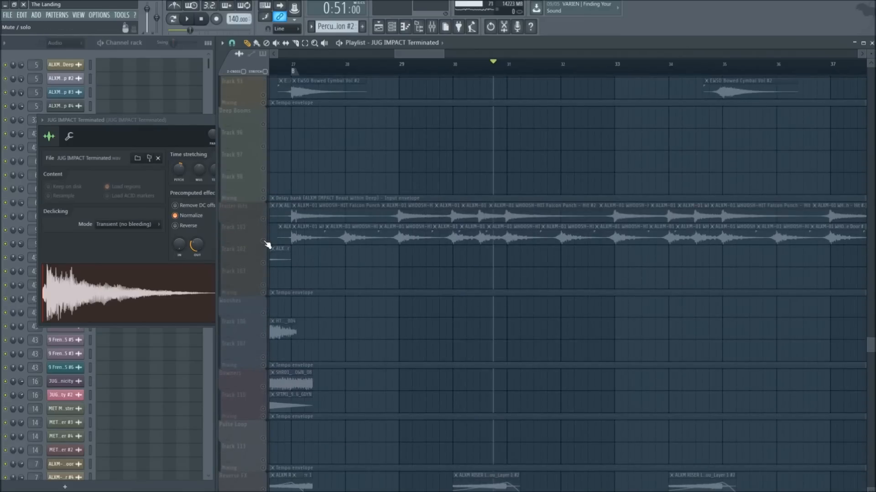
left_click(267, 245)
scroll(267, 247, "down", 3)
scroll(267, 294, "up", 7)
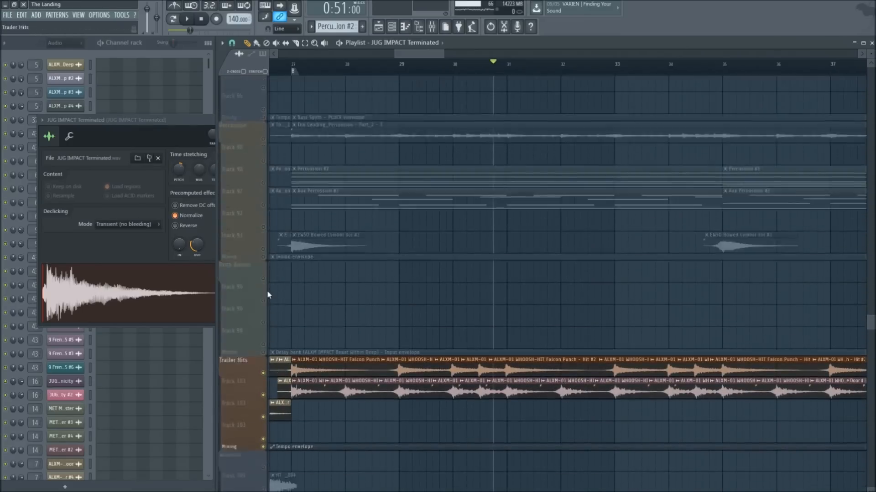
Unmute the Long Strings and Short Strings track groups at the start of the playlist
scroll(266, 295, "up", 20)
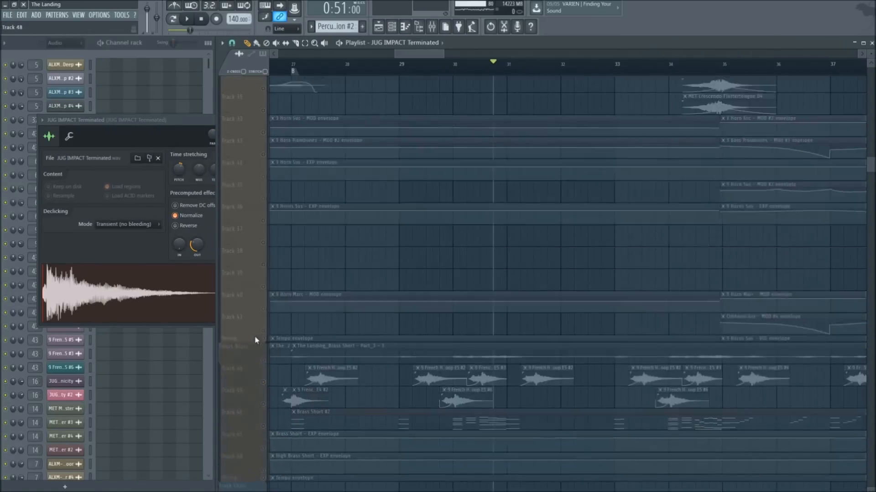
scroll(255, 340, "up", 18)
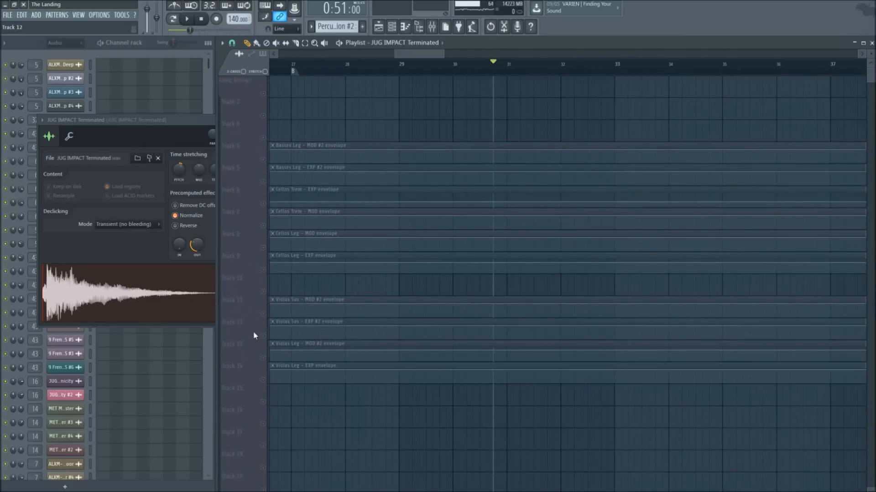
left_click(262, 336)
scroll(261, 333, "down", 5)
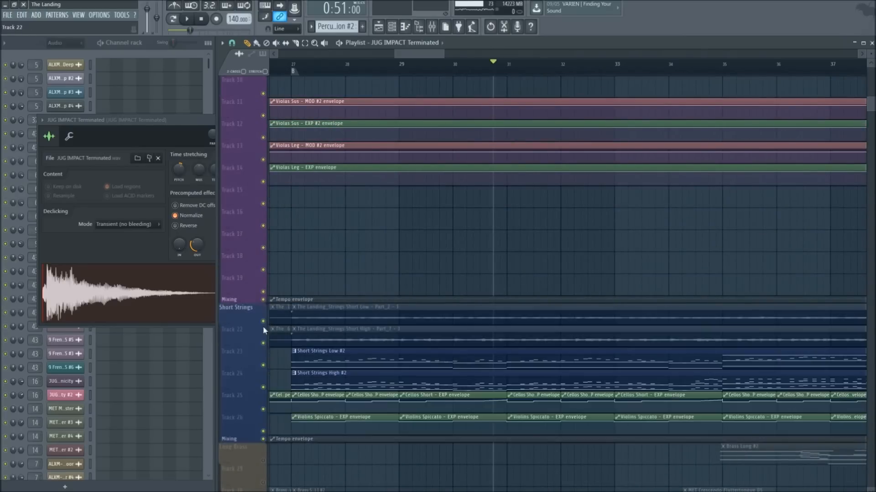
scroll(263, 326, "down", 2)
Unmute the Long Brass and Short Brass track groups
left_click(263, 332)
scroll(264, 334, "down", 5)
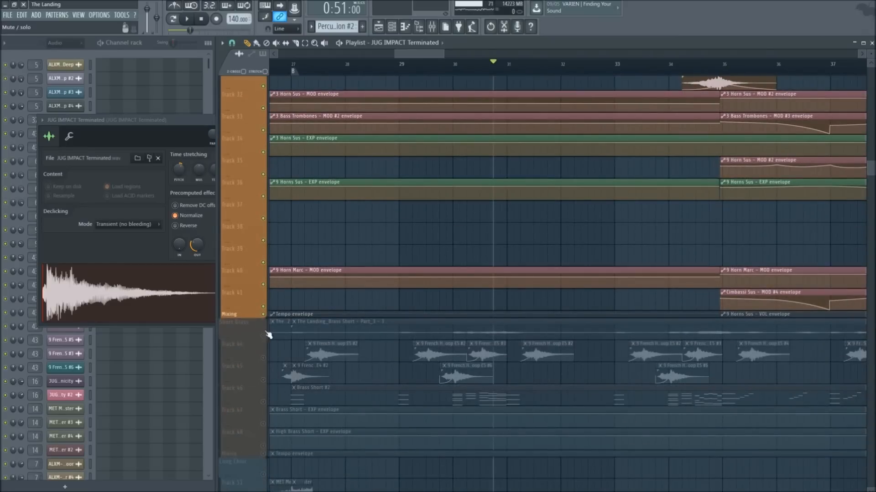
left_click(268, 335)
Unmute the Long Choir and Short Choir track groups
scroll(266, 336, "down", 3)
left_click(265, 327)
scroll(265, 325, "down", 3)
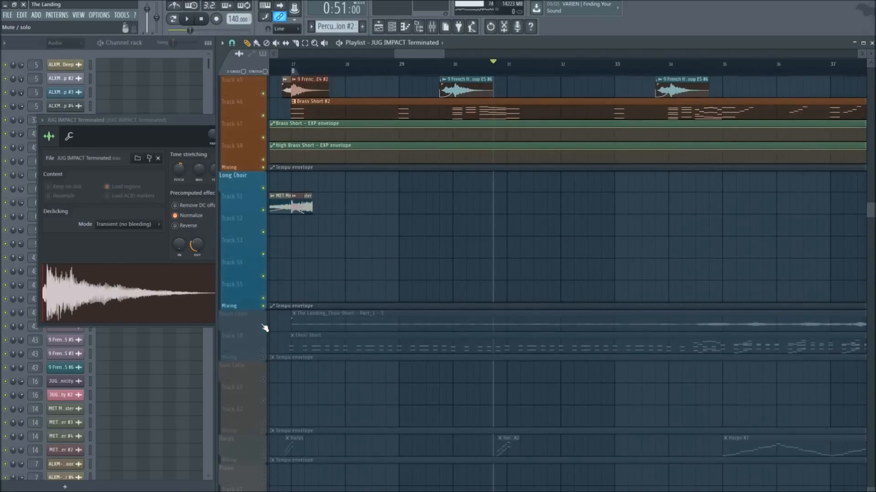
left_click(264, 323)
Set the playback position just before bar 27 and unmute the Synths Short track group
scroll(264, 325, "down", 3)
scroll(415, 75, "down", 3)
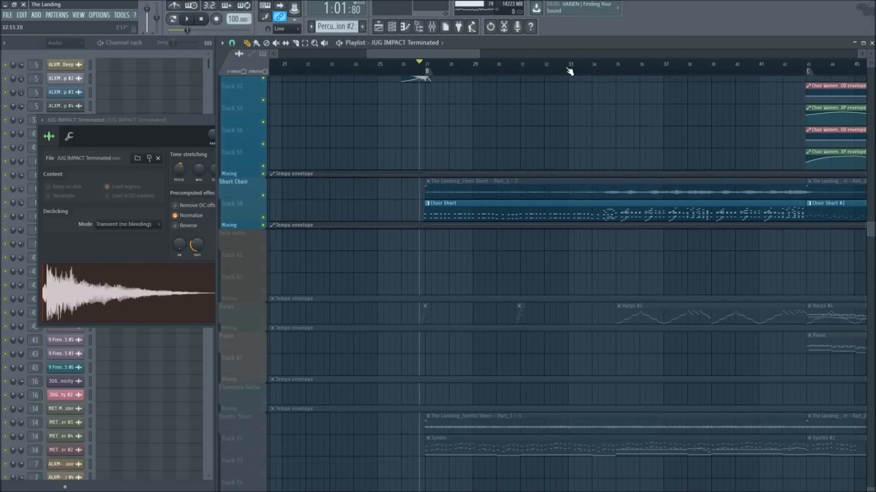
scroll(363, 64, "up", 3)
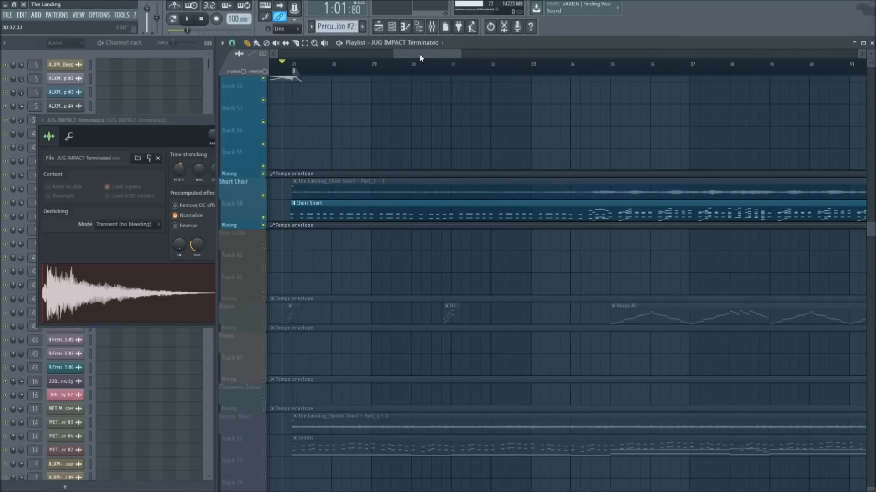
scroll(420, 57, "down", 2)
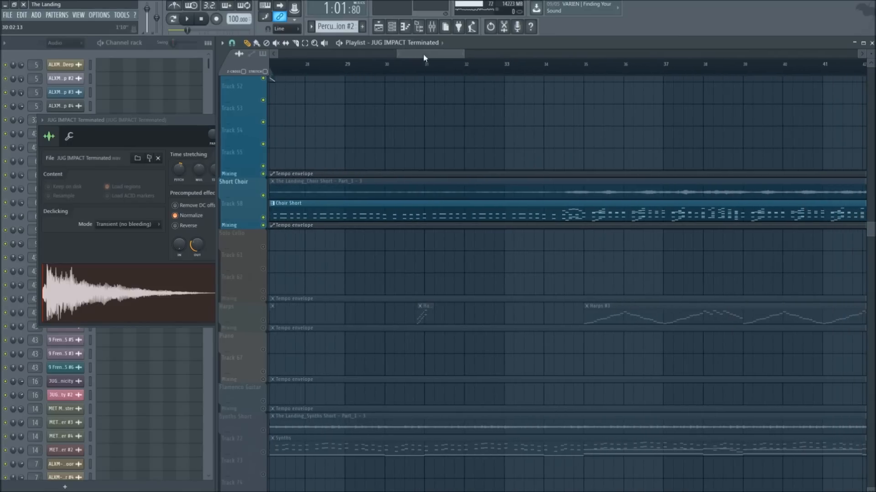
left_click_drag(429, 57, 431, 57)
scroll(342, 260, "down", 5)
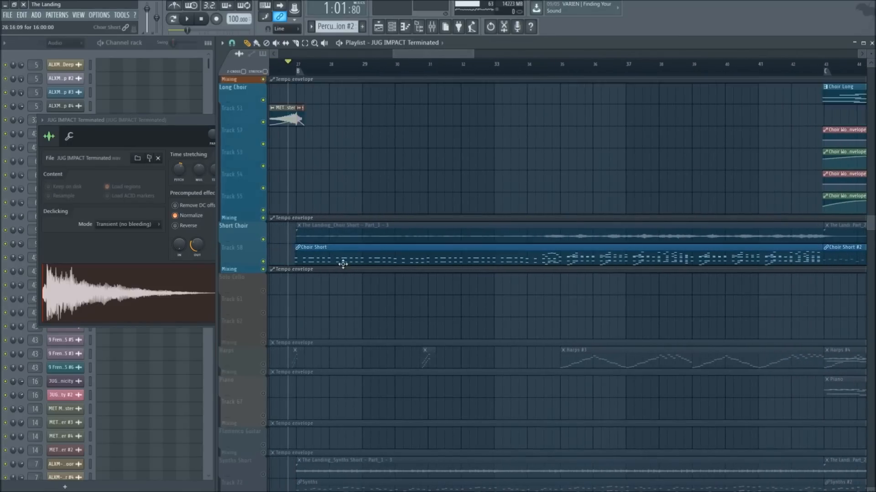
scroll(333, 197, "up", 10)
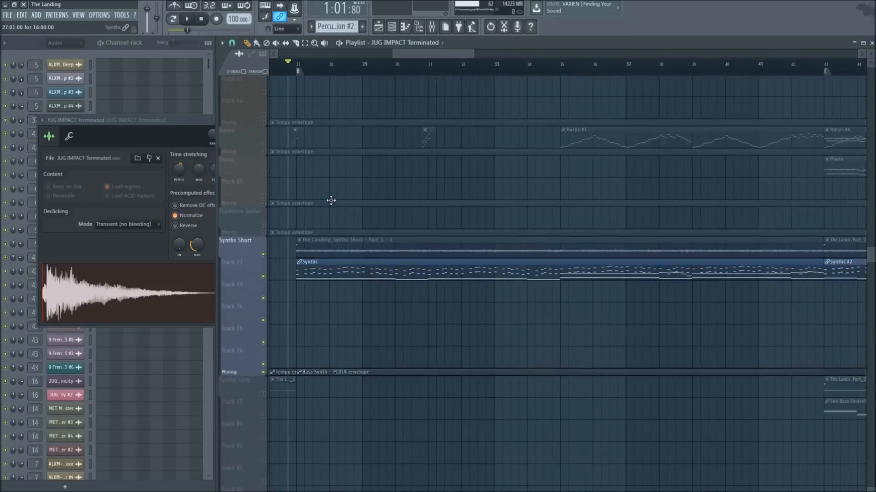
Look over the string, brass and choir tracks around bar 27 in the playlist and open the Brass Short #2 pattern
scroll(343, 261, "up", 8)
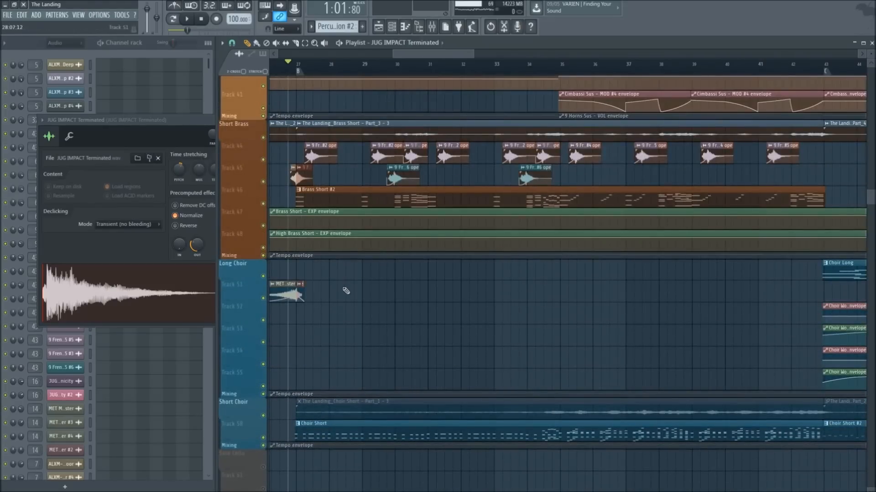
scroll(348, 277, "up", 3)
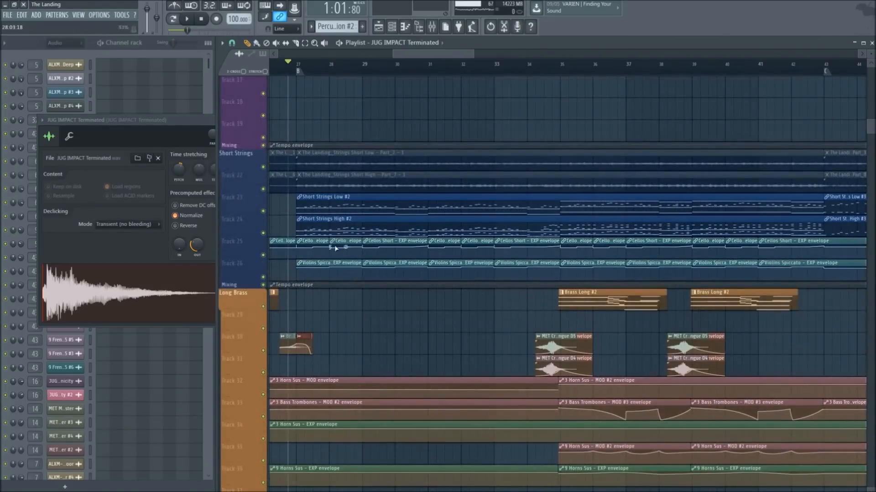
scroll(349, 255, "down", 6)
scroll(350, 255, "down", 3)
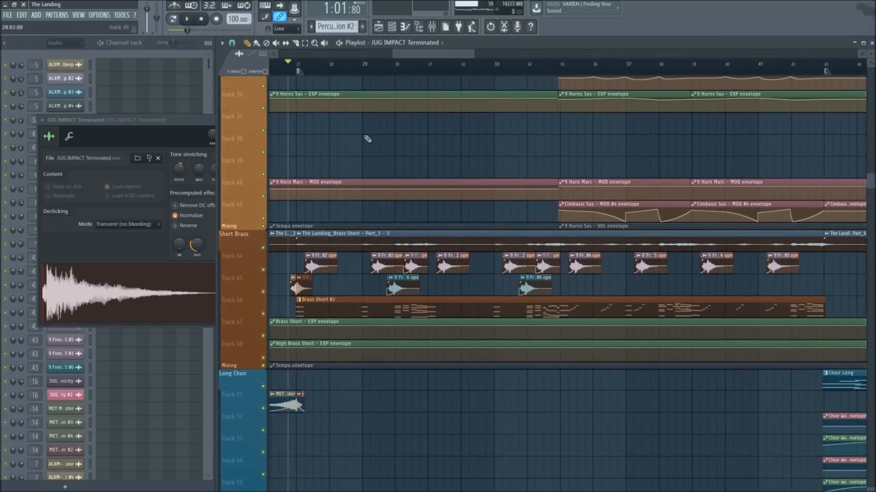
scroll(351, 71, "up", 2)
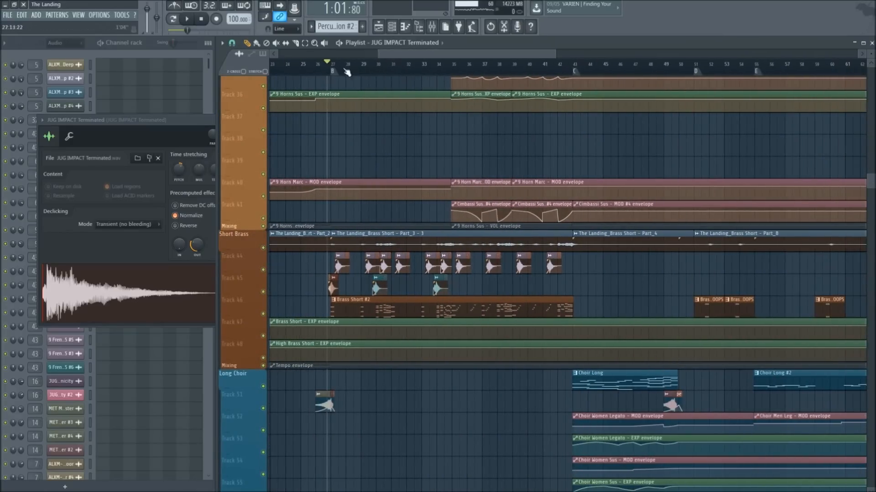
scroll(401, 64, "down", 4)
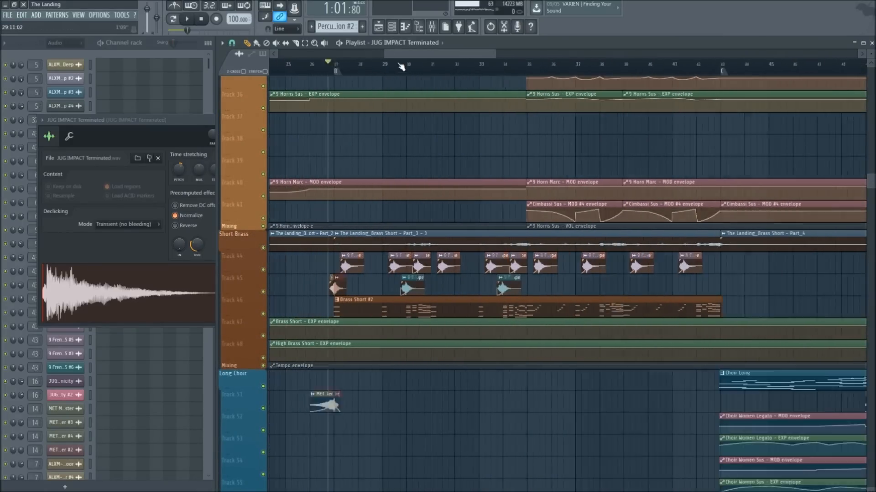
scroll(336, 69, "up", 3)
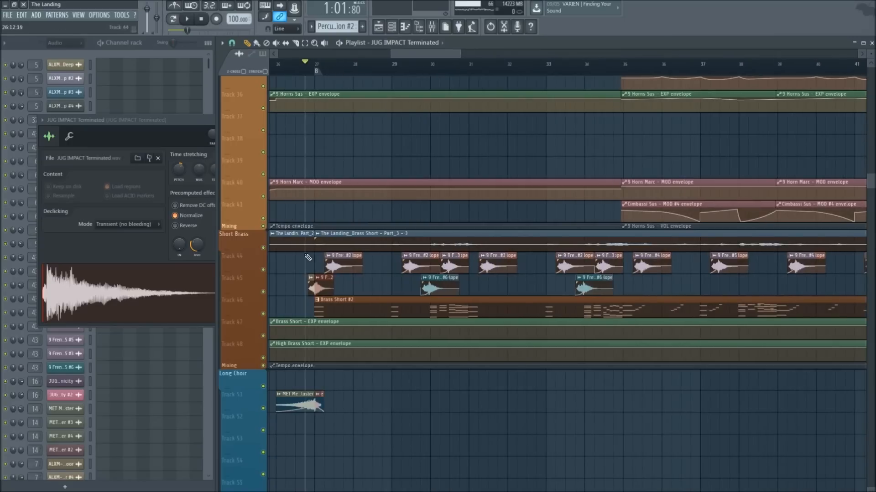
scroll(339, 250, "down", 3)
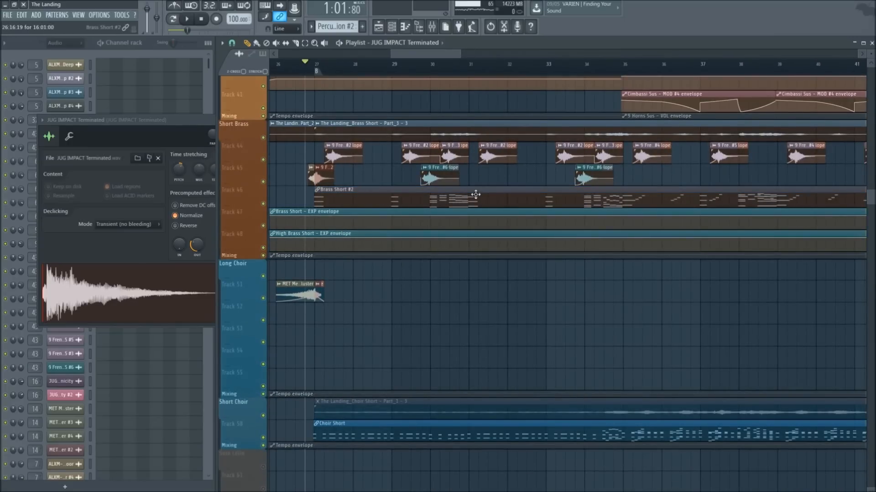
double_click(428, 200)
key("Escape")
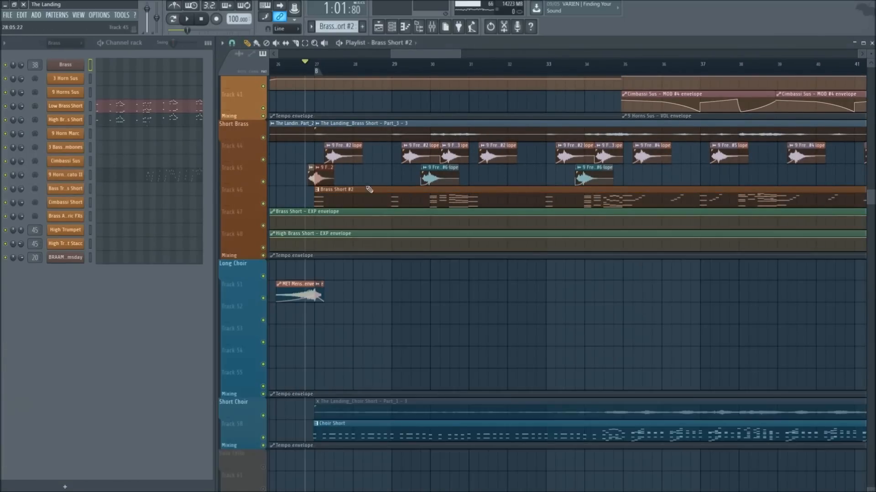
Examine the French horn scoop clips, the Brass Short #2 clip and the choir tracks from bar 27 on
scroll(313, 160, "down", 4)
scroll(319, 137, "up", 5)
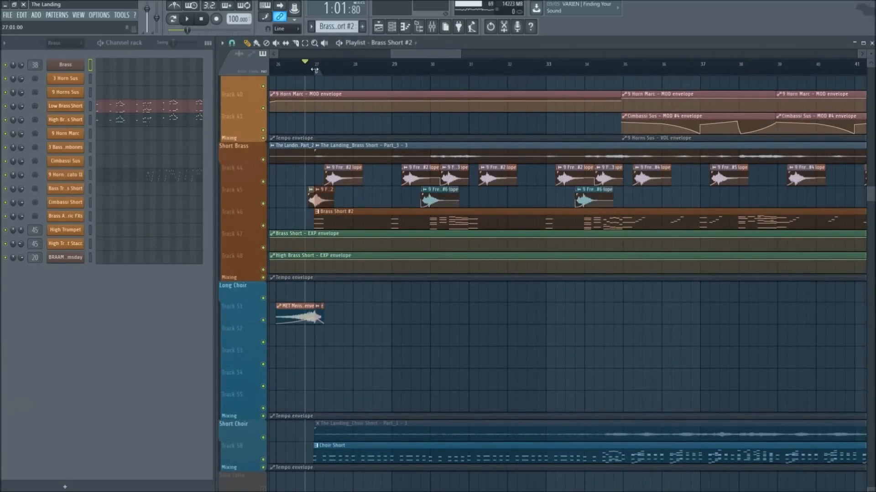
scroll(315, 69, "up", 4)
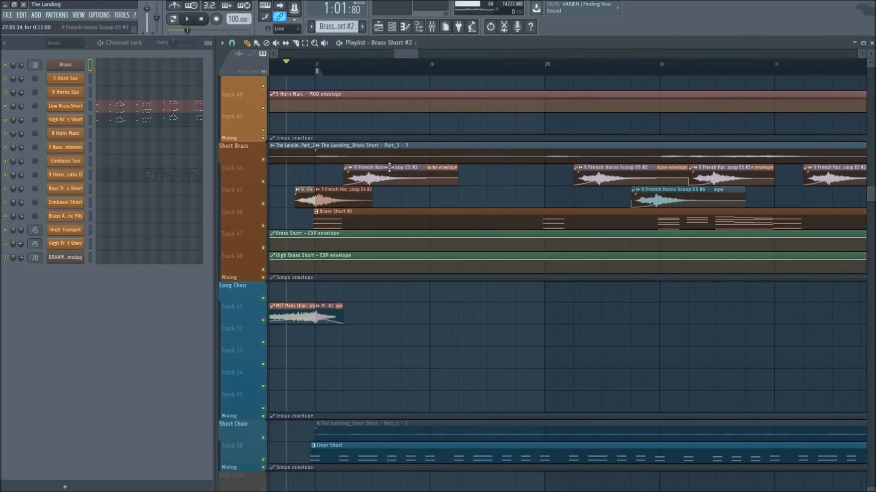
scroll(400, 153, "down", 5)
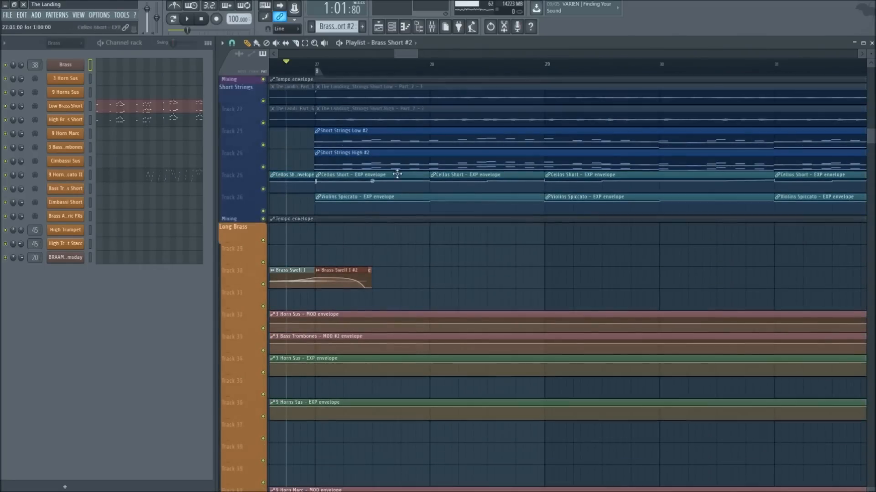
scroll(361, 254, "up", 6)
scroll(392, 173, "down", 5)
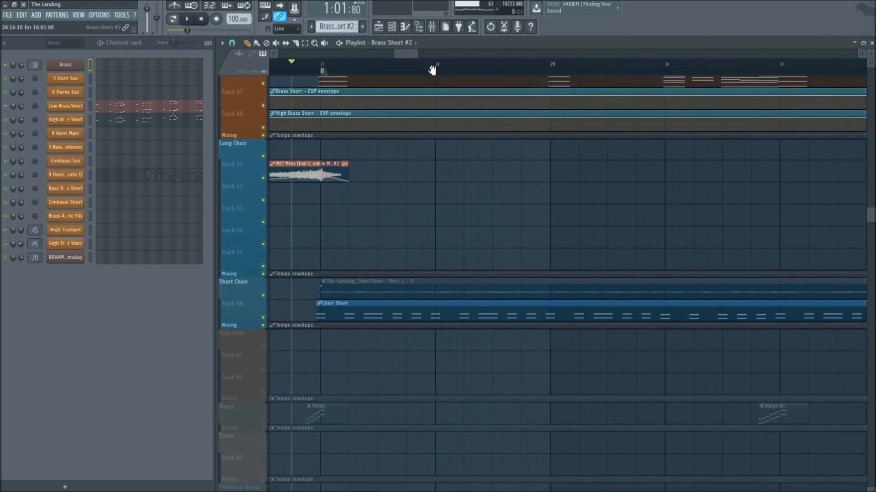
scroll(433, 70, "down", 1)
scroll(418, 56, "down", 2)
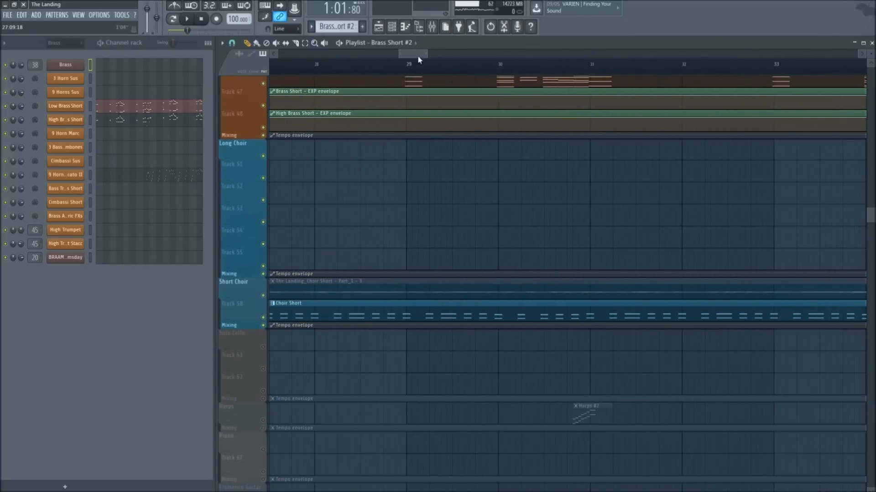
left_click_drag(415, 58, 433, 57)
scroll(348, 182, "up", 3)
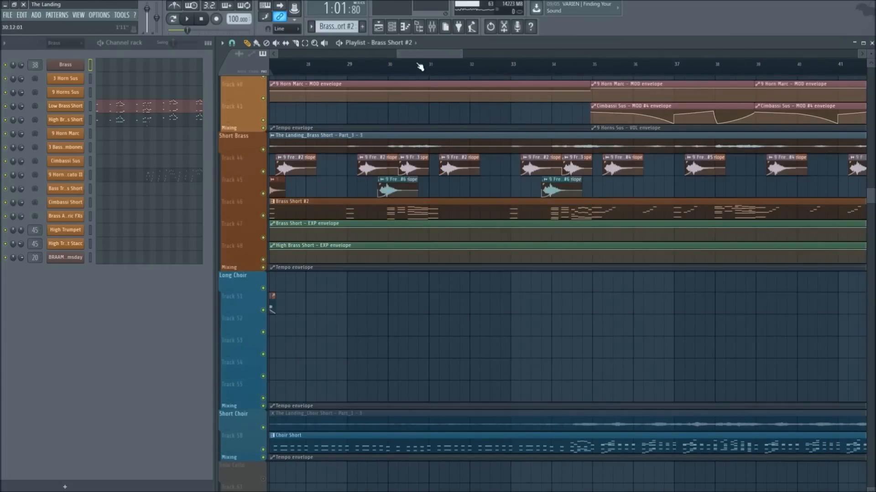
scroll(420, 61, "down", 2)
scroll(407, 184, "up", 2)
Solo the Short Strings track group and play the song from just before bar 27
scroll(381, 114, "up", 6)
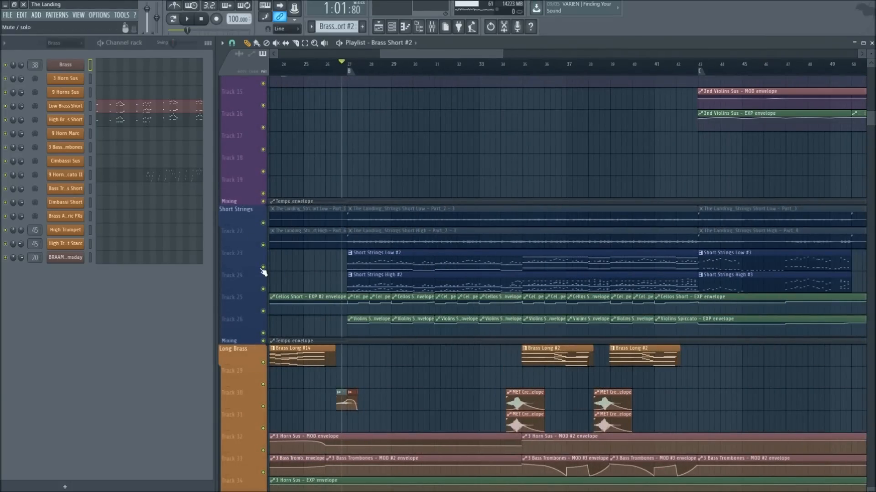
right_click(263, 269, "alt")
key("space")
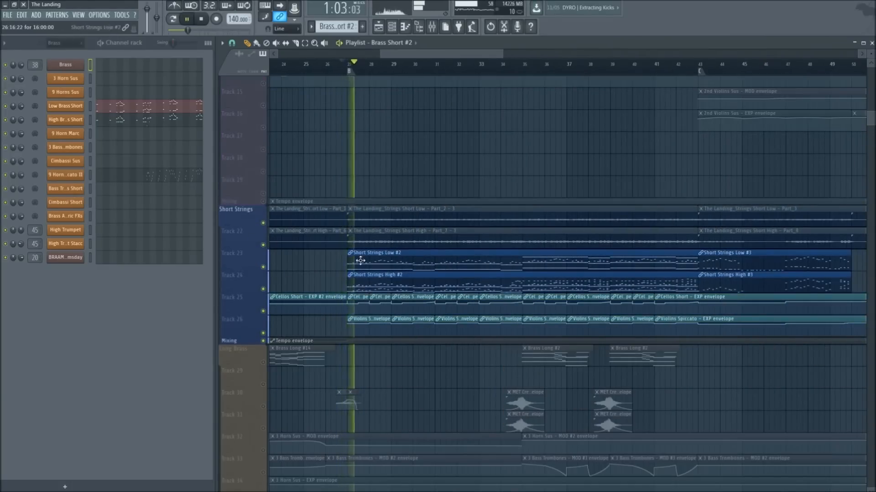
scroll(378, 70, "up", 2)
left_click_drag(418, 54, 421, 53)
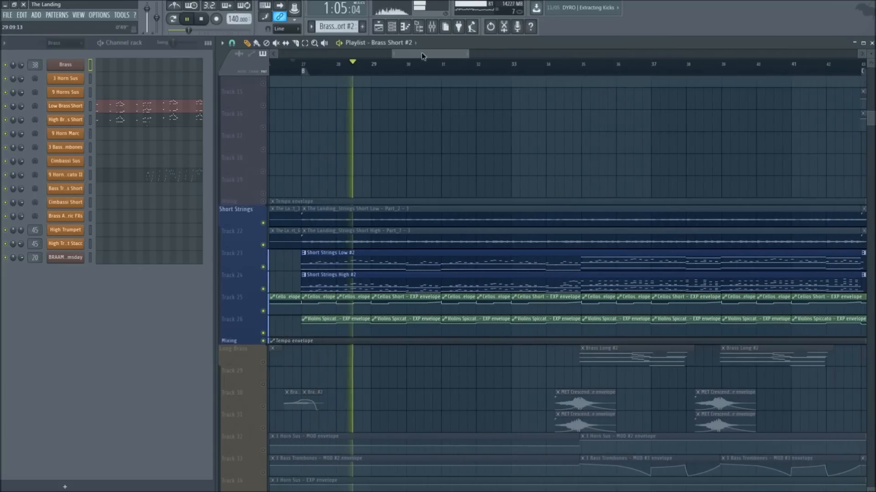
Open the Short Strings Low #2 pattern in the piano roll, stop playback, and view the soloed Cellos Short and High Portato parts
double_click(375, 254)
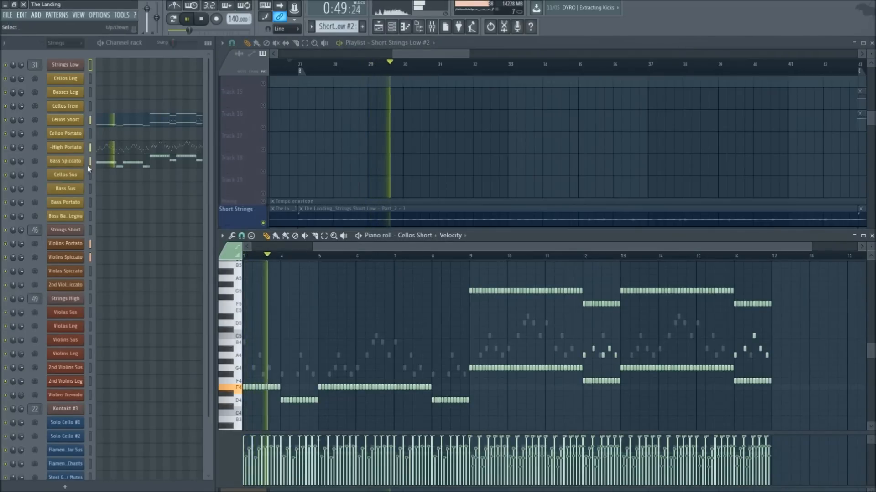
key("space")
right_click(4, 121)
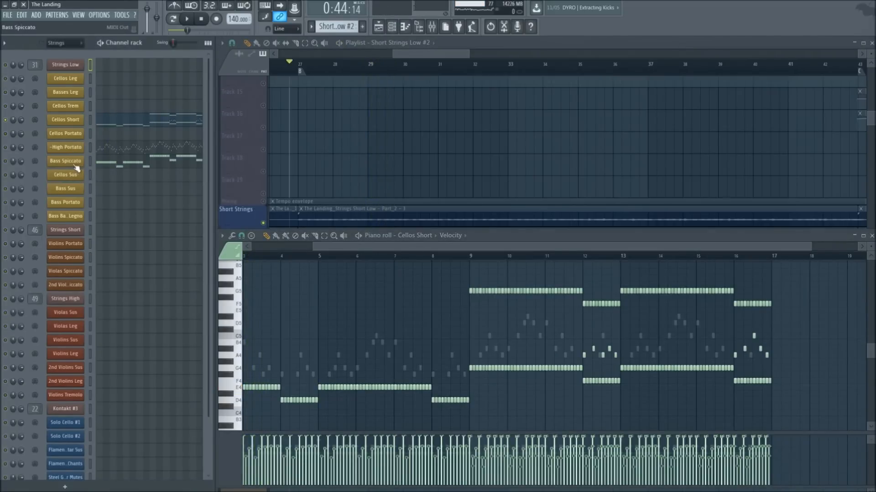
left_click(124, 151)
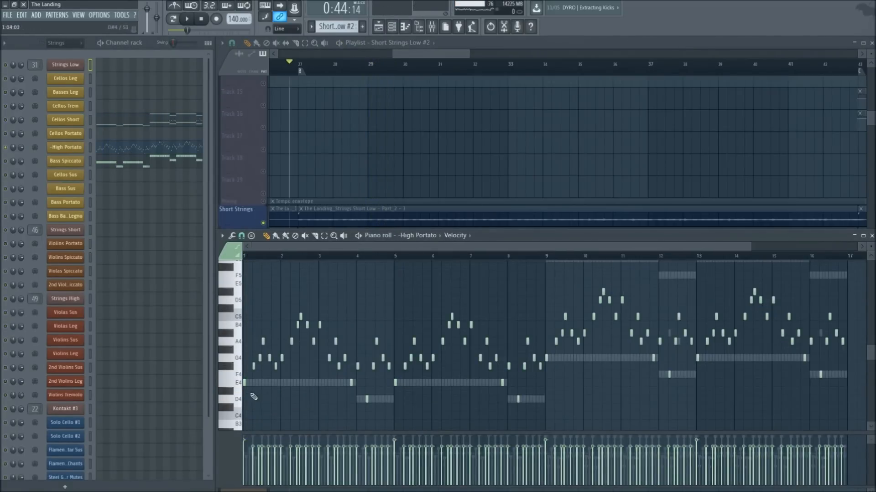
Open the soloed Bass Spiccato part in the piano roll and play it in pattern mode
left_click(114, 165)
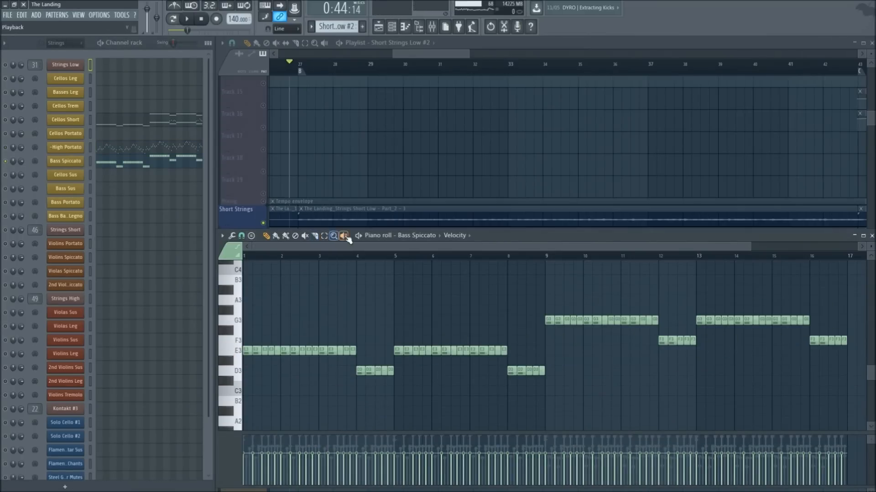
key("space")
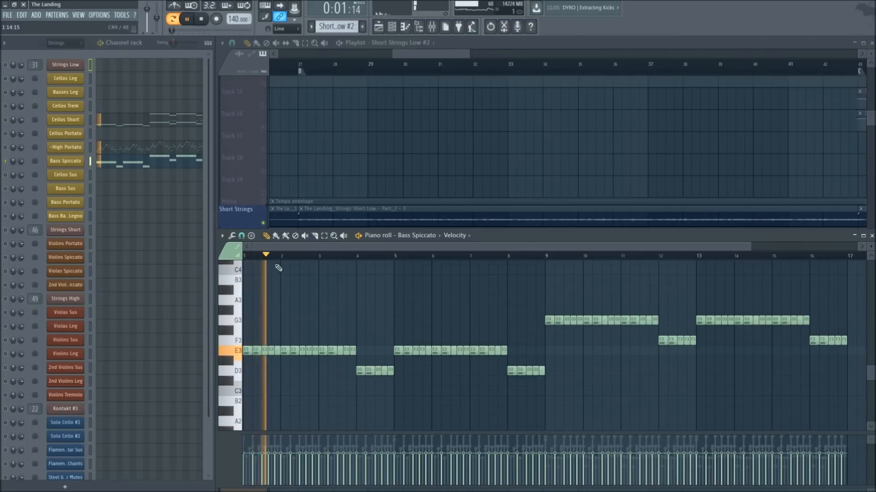
scroll(279, 257, "up", 3)
scroll(279, 258, "up", 1)
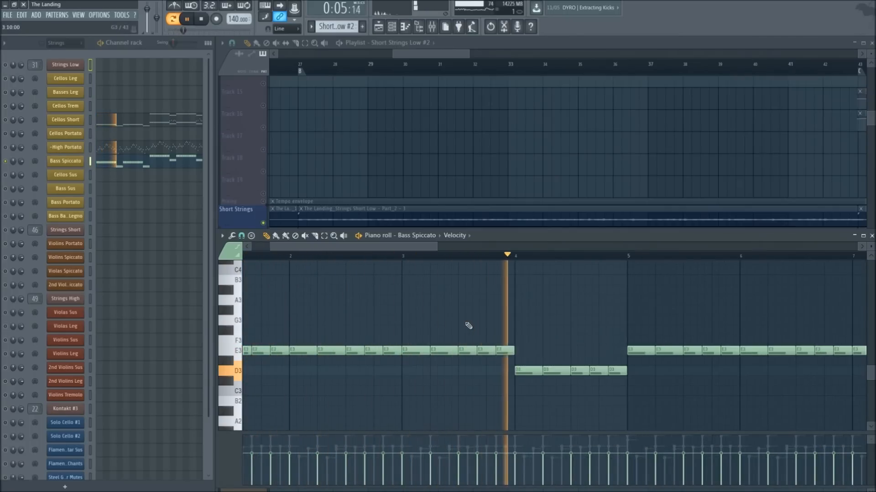
key("space")
scroll(433, 257, "down", 2)
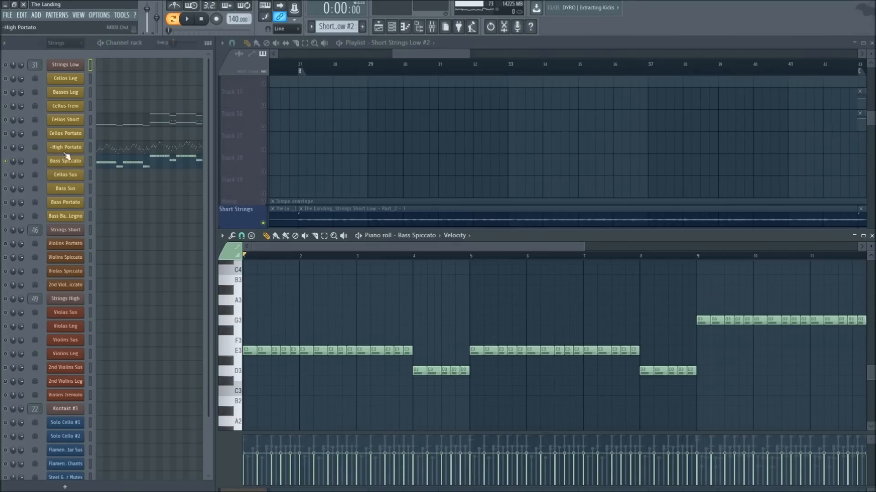
Open the Cellos Short part in the piano roll and play it together with the Bass Spiccato channel
left_click(103, 130)
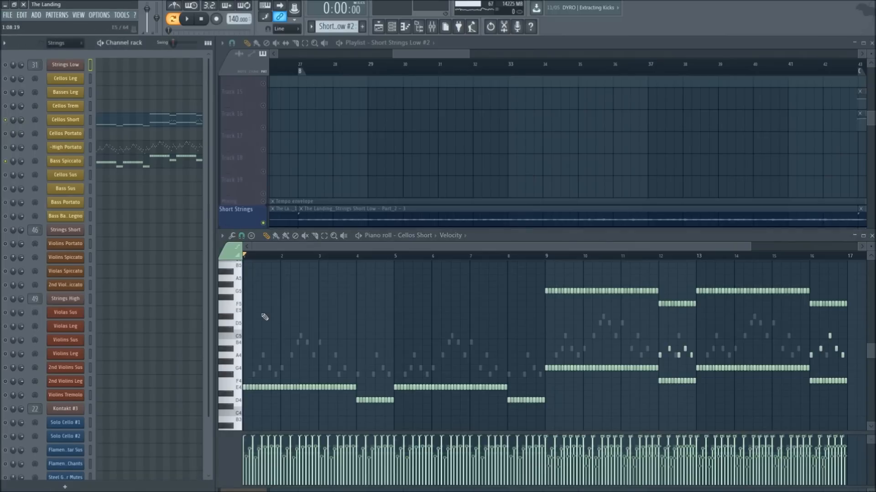
scroll(265, 255, "up", 4)
left_click_drag(286, 250, 128, 258)
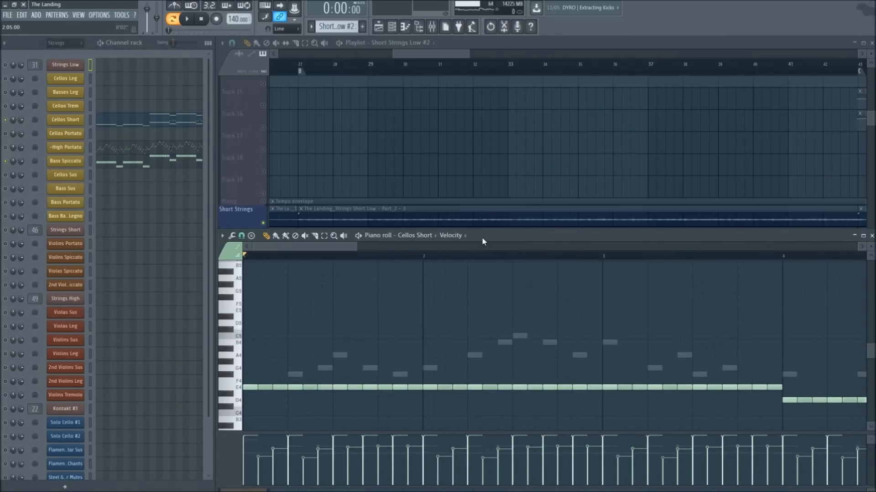
scroll(329, 250, "down", 3)
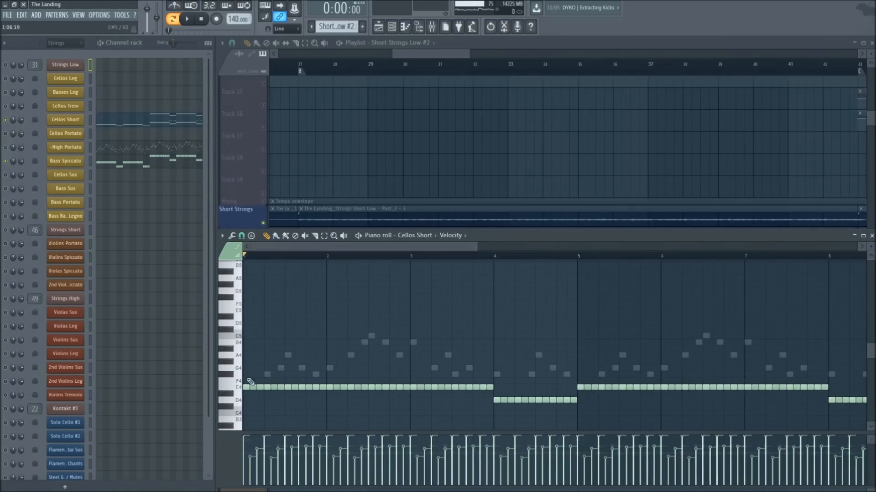
key("space")
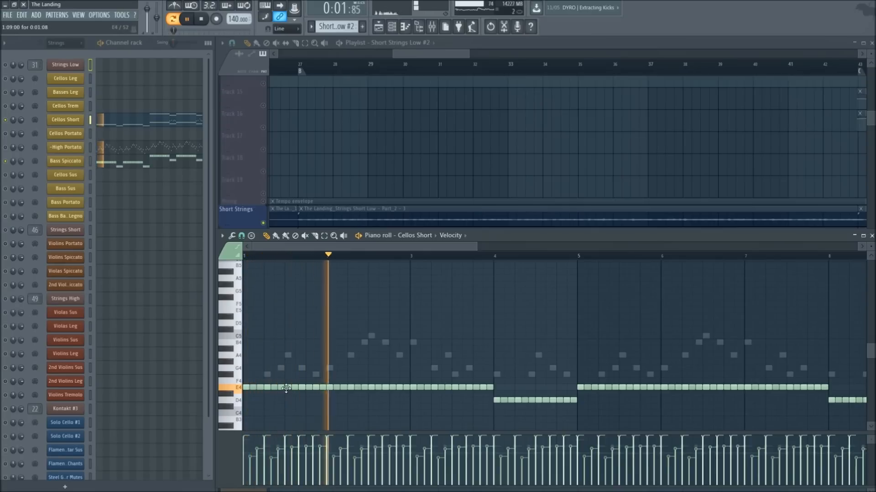
scroll(296, 391, "down", 2)
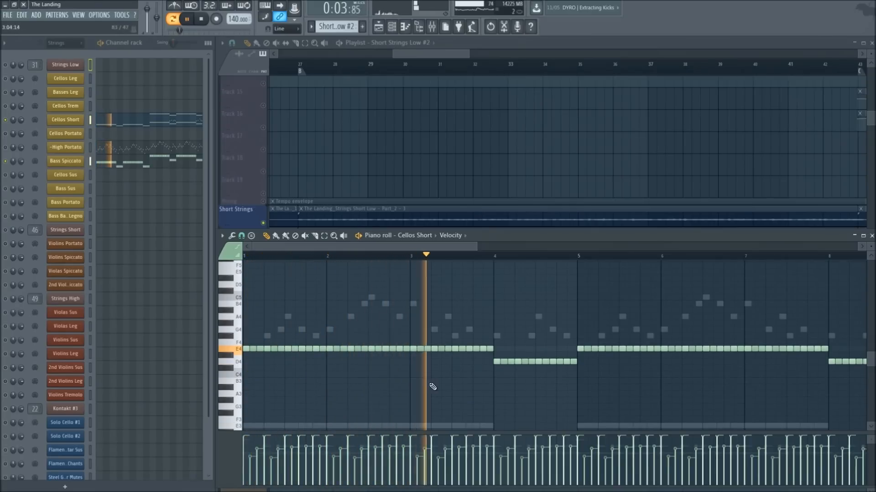
key("space")
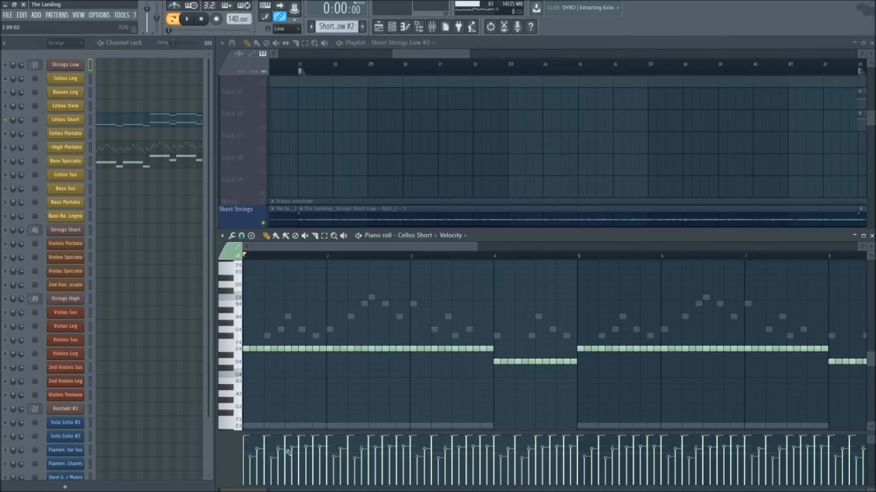
Try flat maximum velocities on the Cellos Short notes up to mid bar 2, undo the edit, and compare both versions in playback
left_click_drag(252, 458, 379, 377)
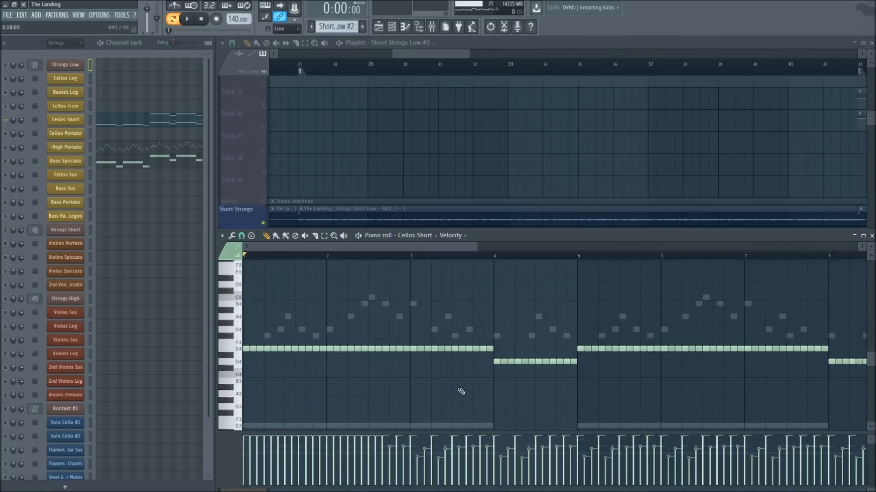
key("space")
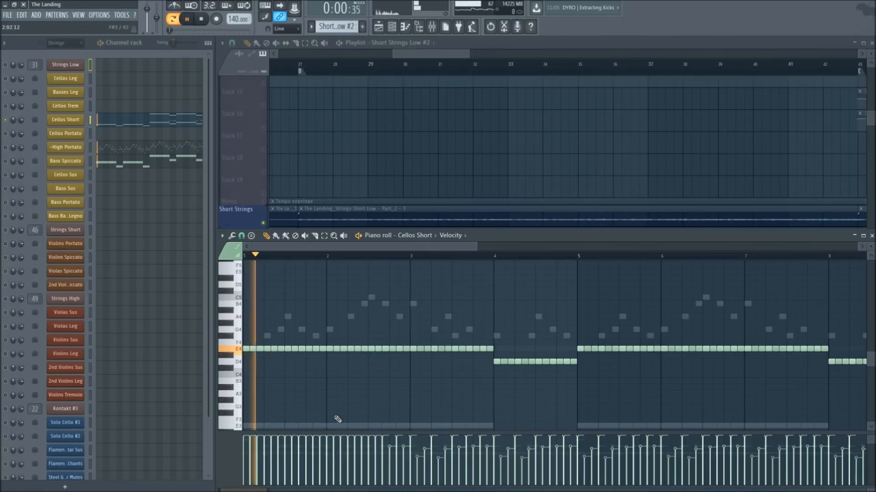
key("space")
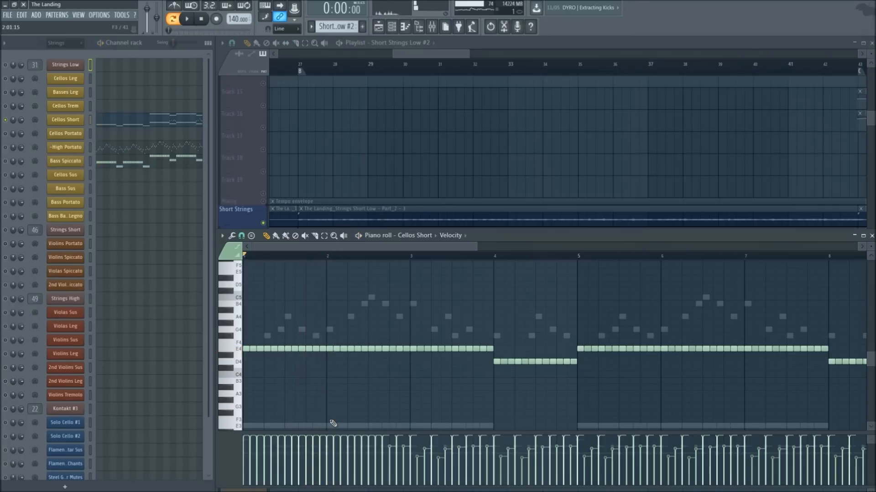
key("ctrl+z")
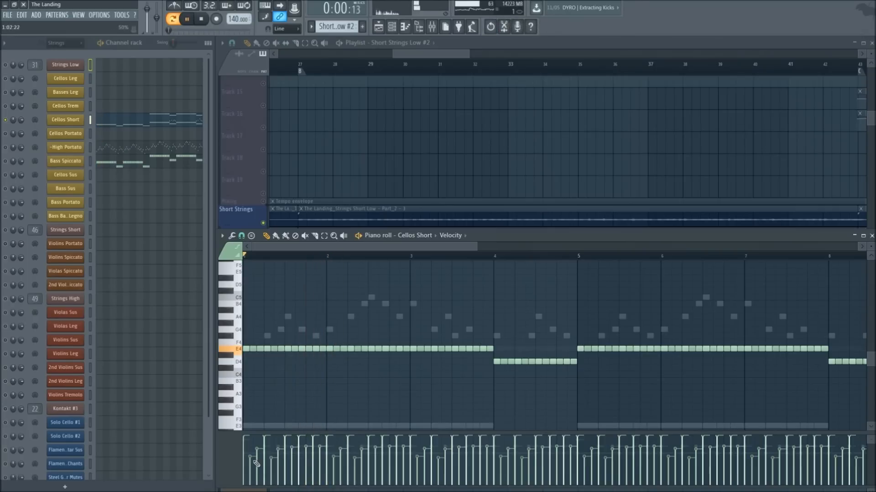
key("space")
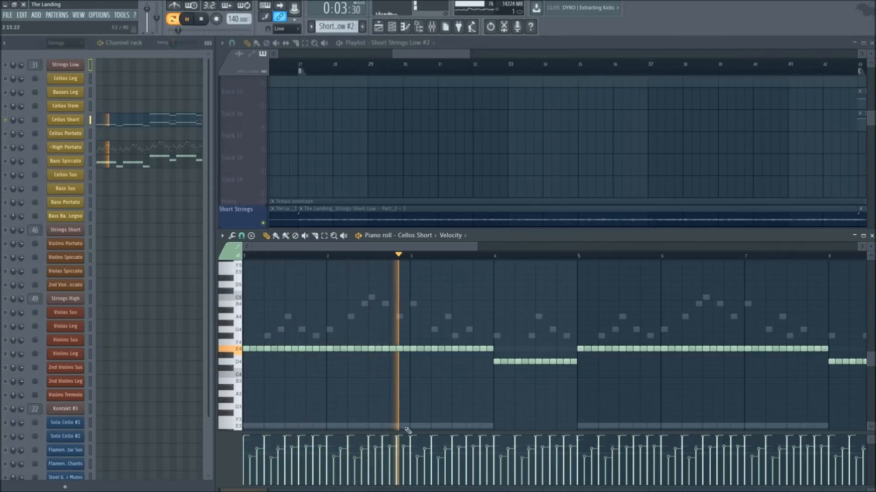
Open the High Portato part of Short Strings Low #2 in the piano roll and play it together with the Cellos Short channel
key("space")
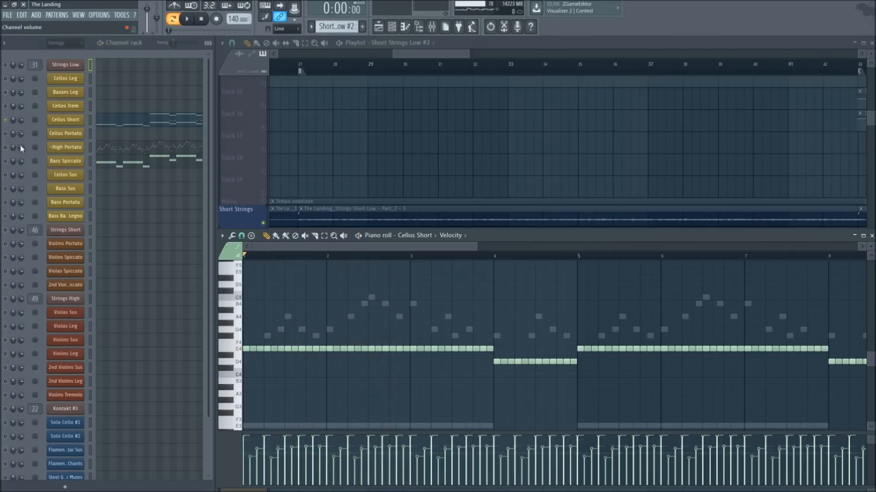
left_click(118, 149)
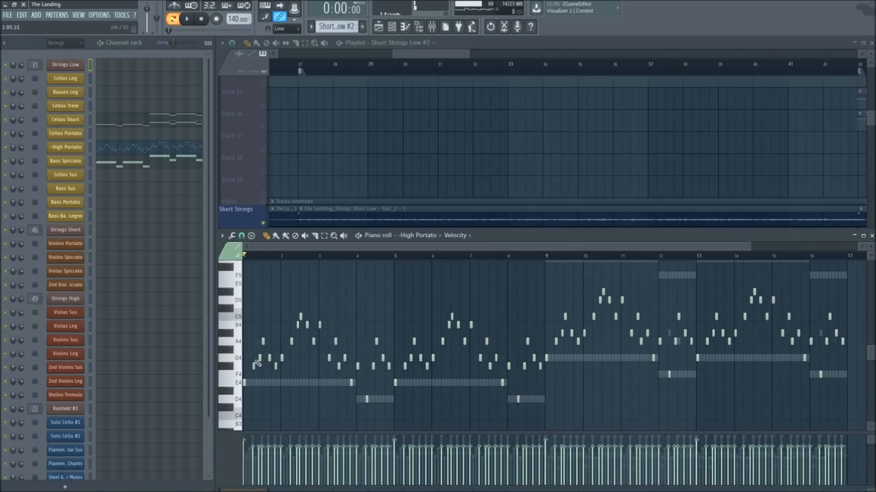
scroll(323, 290, "down", 3)
scroll(339, 256, "down", 2)
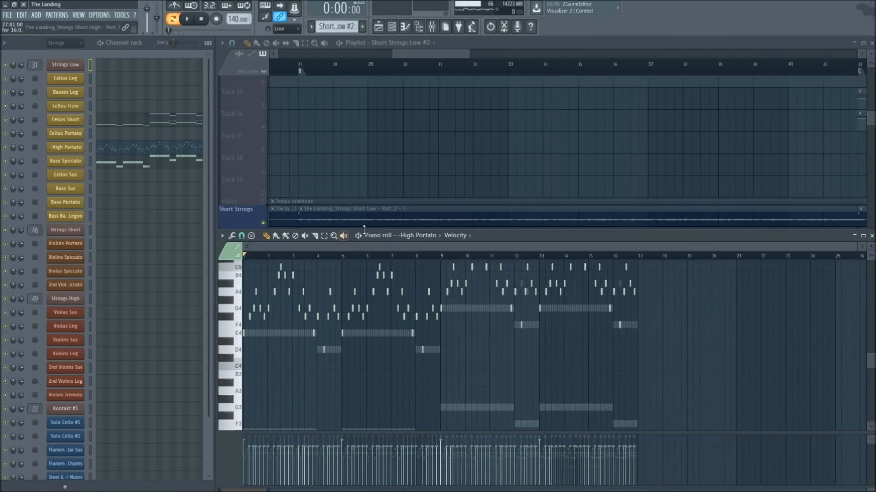
left_click(362, 239)
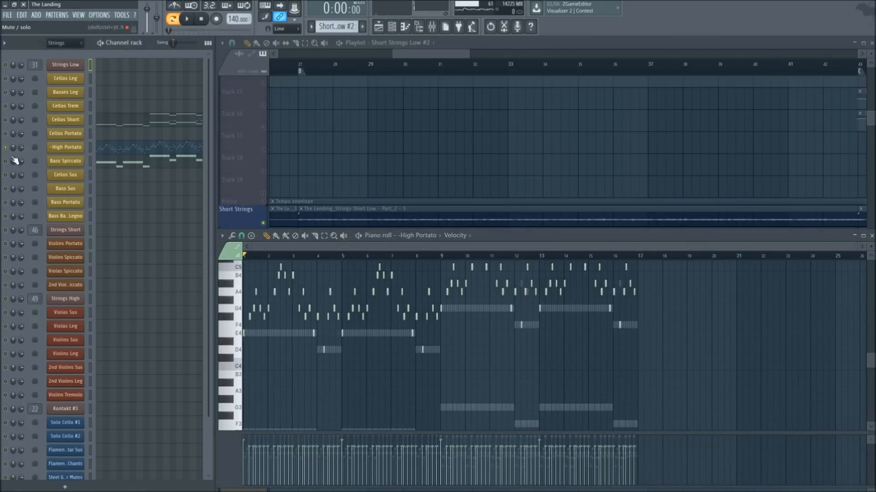
scroll(257, 334, "up", 2)
scroll(258, 334, "up", 2)
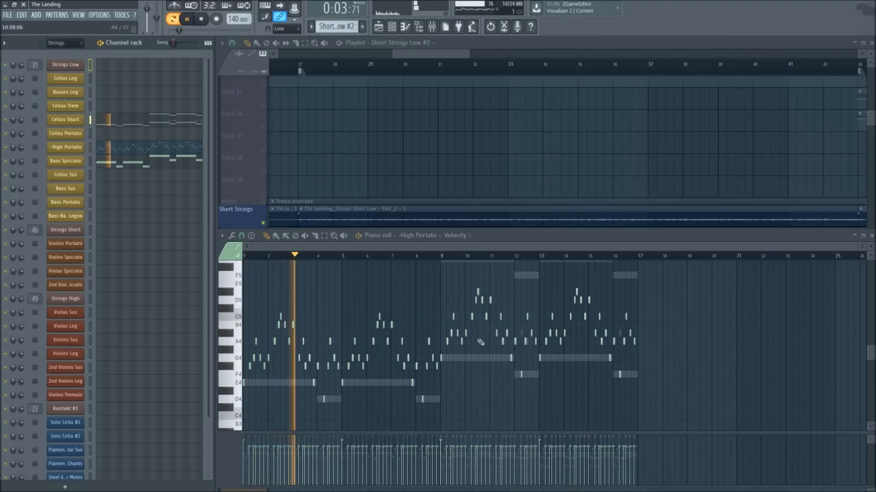
scroll(311, 296, "down", 1)
key("space")
Select the Short Strings High #2 pattern from the playlist and open its Violins Portato part in the piano roll
key("F7")
scroll(401, 123, "down", 5)
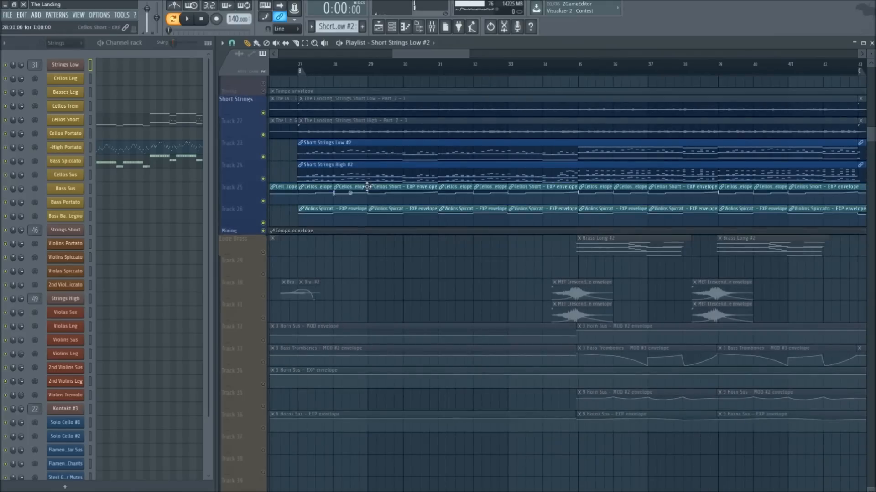
left_click(370, 171)
key("F7")
left_click(113, 247)
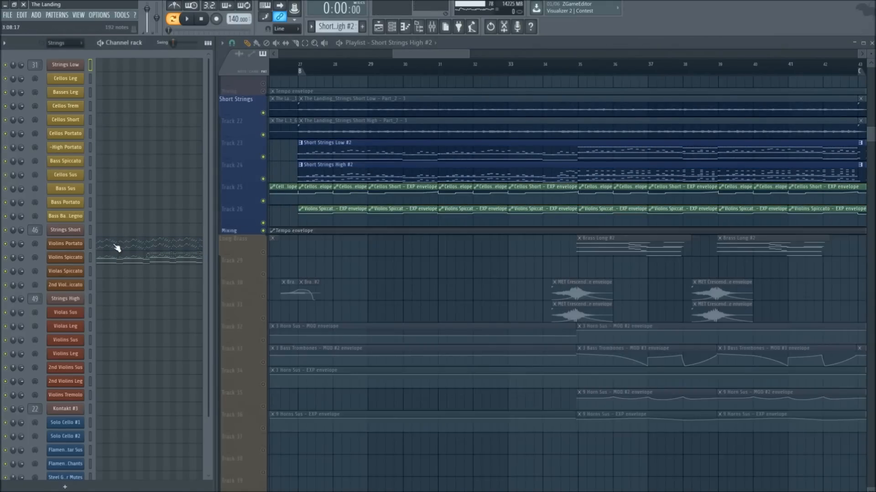
left_click(114, 247)
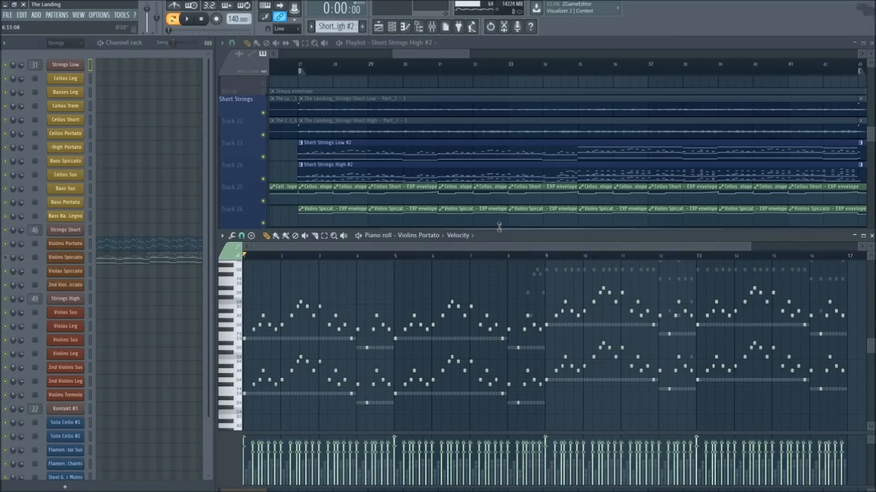
Enlarge the piano roll upward and play the Violins Portato part in pattern mode
left_click_drag(500, 233, 501, 139)
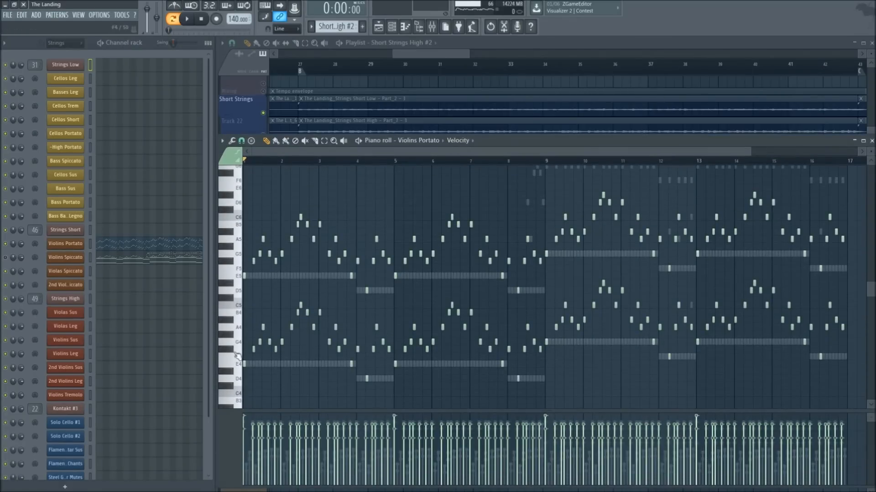
left_click(358, 141)
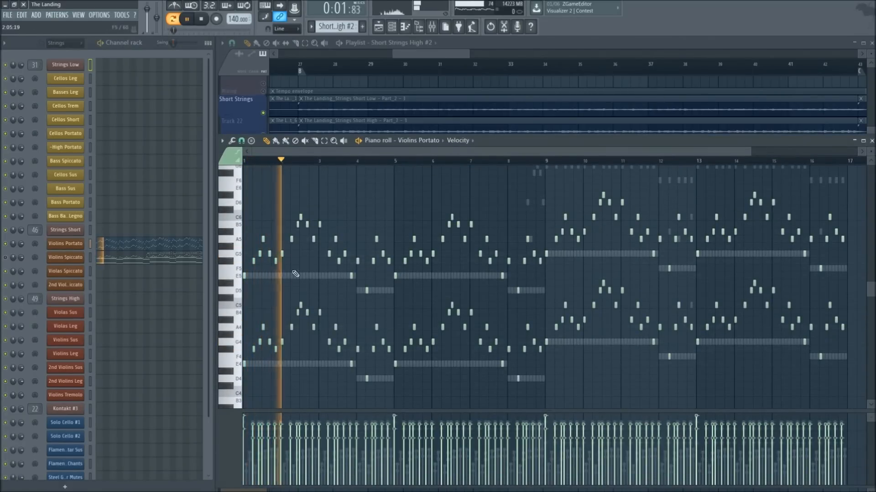
key("space")
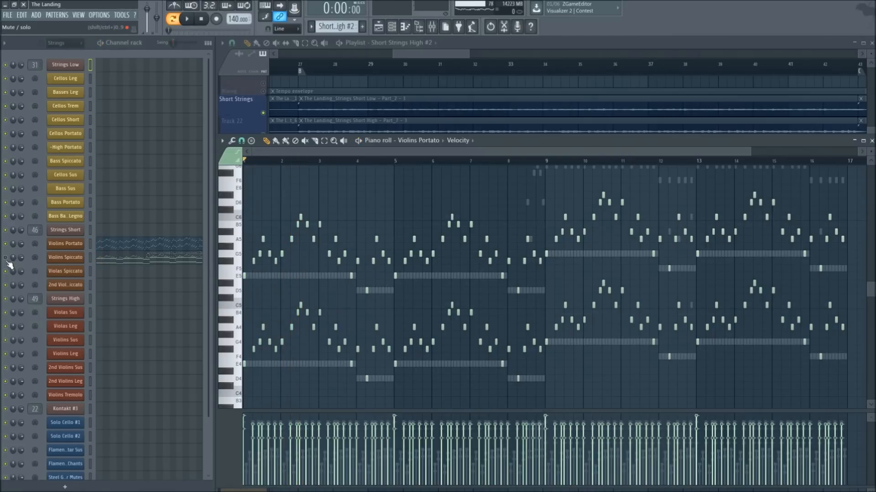
Solo the Violins Spiccato channel, view its notes in the piano roll, and play the part
left_click(6, 259)
scroll(273, 256, "down", 3)
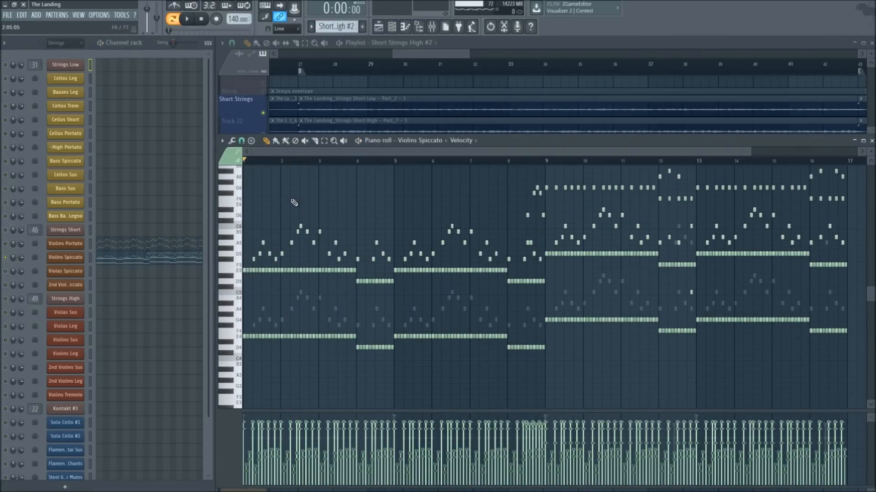
scroll(285, 163, "up", 4)
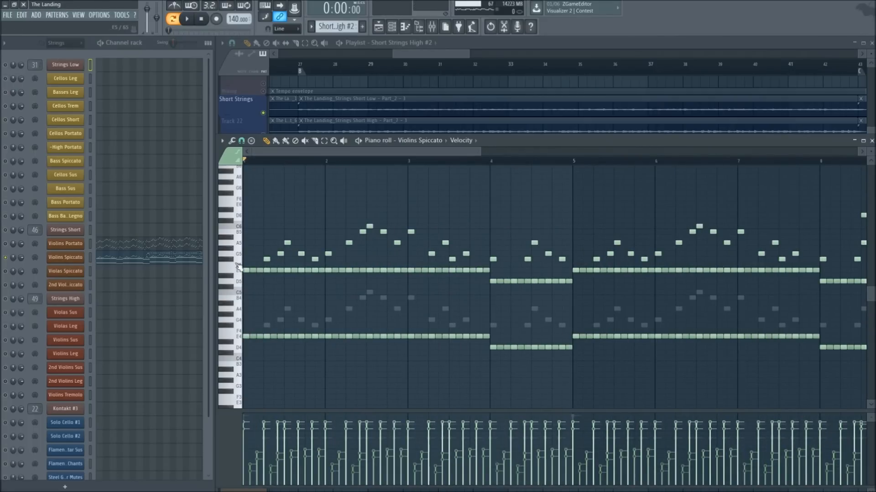
scroll(342, 151, "down", 3)
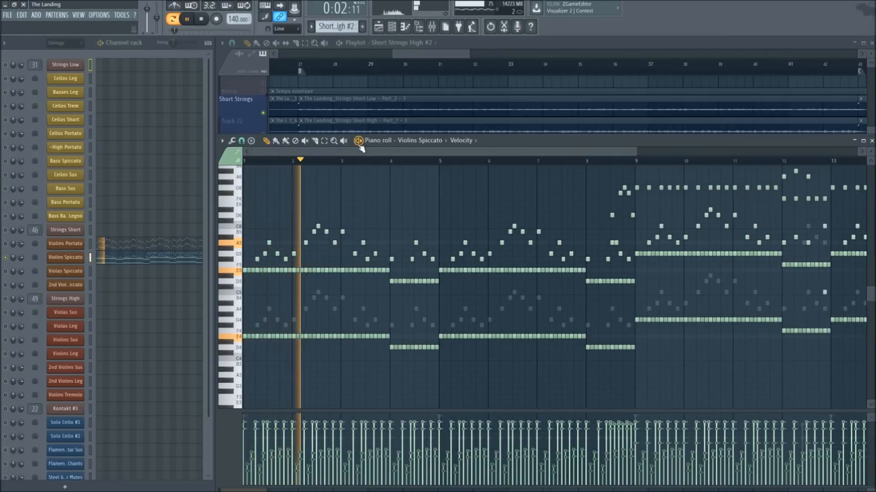
key("space")
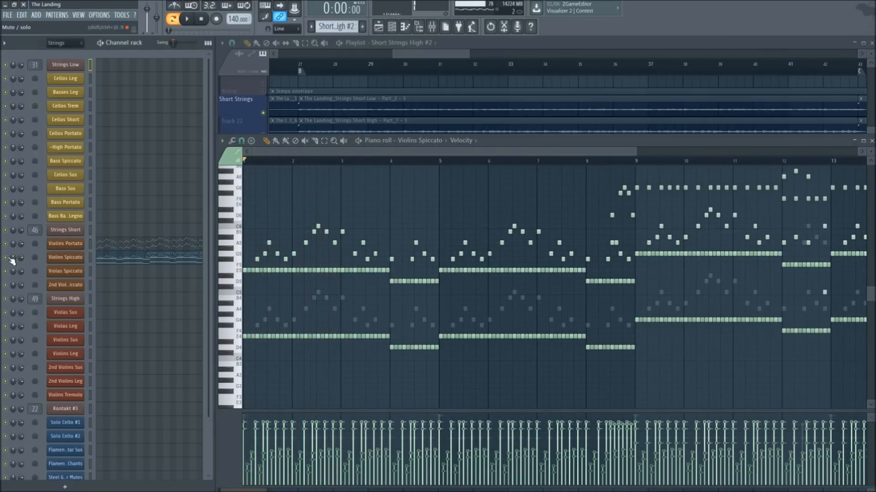
Return to the playlist and solo the Short Brass track group
right_click(418, 80)
scroll(423, 54, "down", 1)
scroll(385, 233, "down", 6)
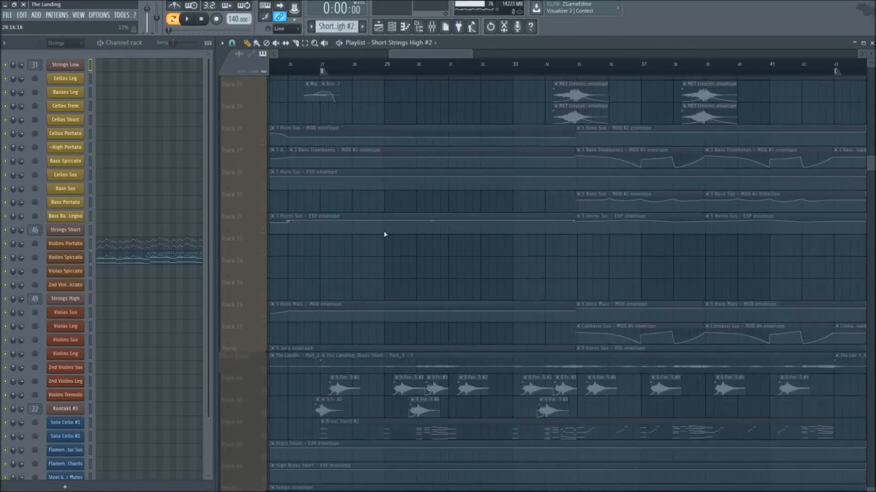
scroll(384, 233, "down", 3)
scroll(335, 208, "up", 2)
scroll(276, 204, "down", 1)
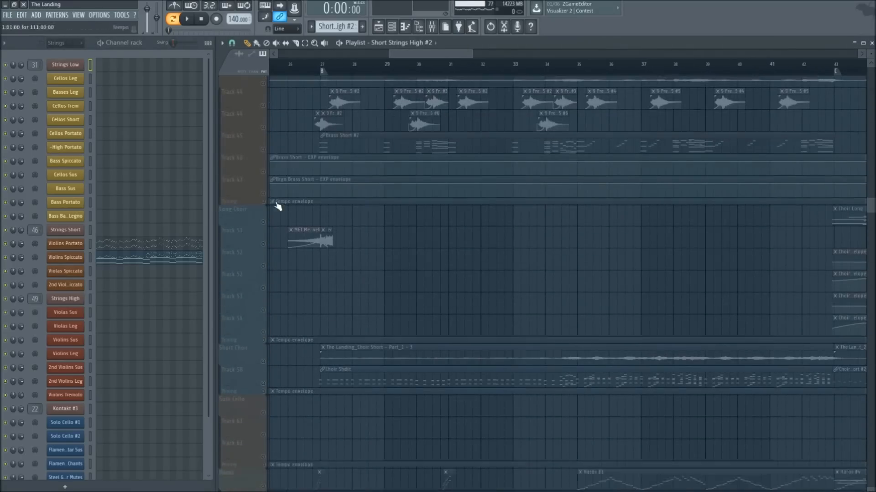
scroll(276, 200, "up", 1)
left_click(263, 170)
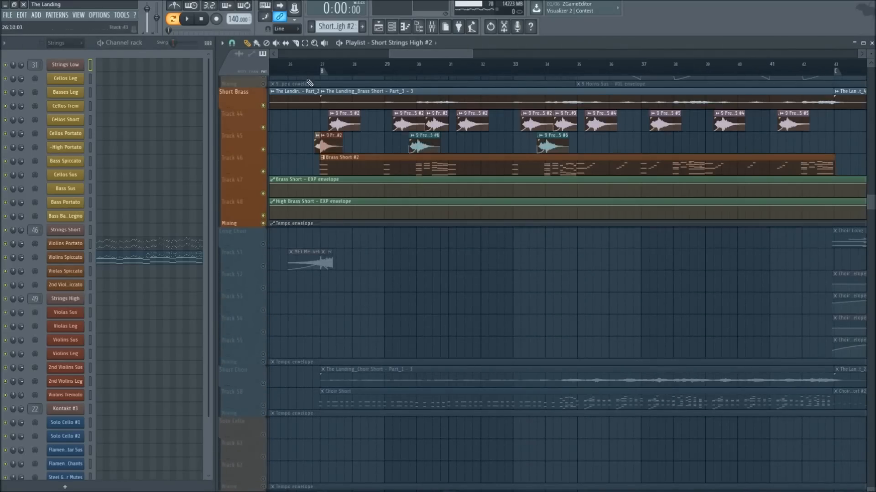
Open the Brass Short #2 pattern from bar 27 of the playlist, showing the whole Low Brass Short part in the piano roll
left_click(327, 69)
scroll(328, 69, "up", 3)
double_click(333, 169)
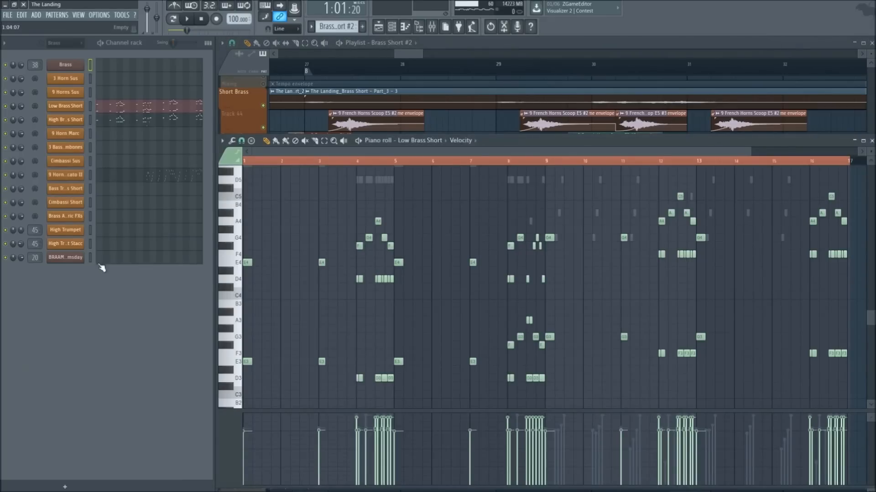
scroll(292, 191, "down", 2)
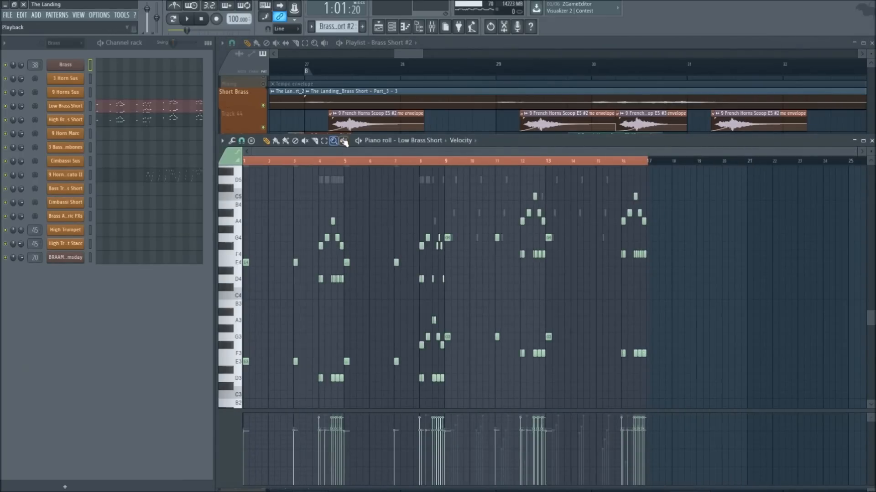
Play the Brass Short #2 pattern in pattern mode while following the Low Brass Short notes, and stop playback
left_click(358, 141)
scroll(264, 253, "up", 3)
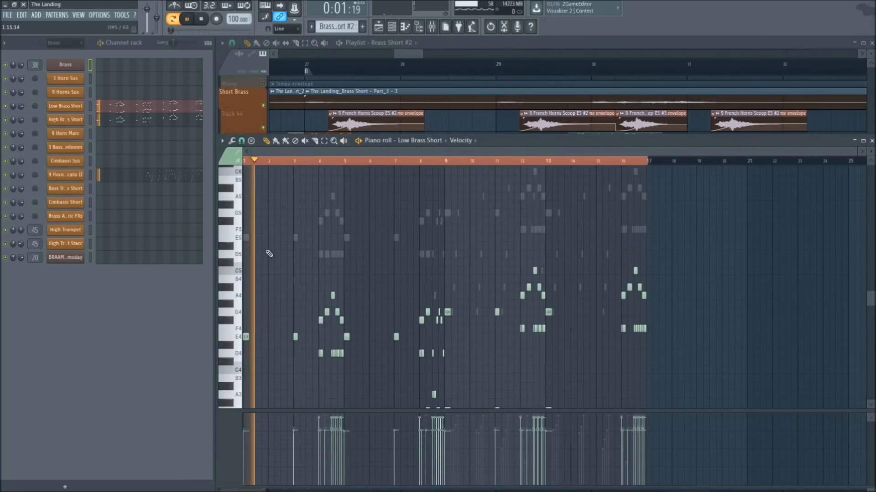
scroll(296, 165, "up", 3)
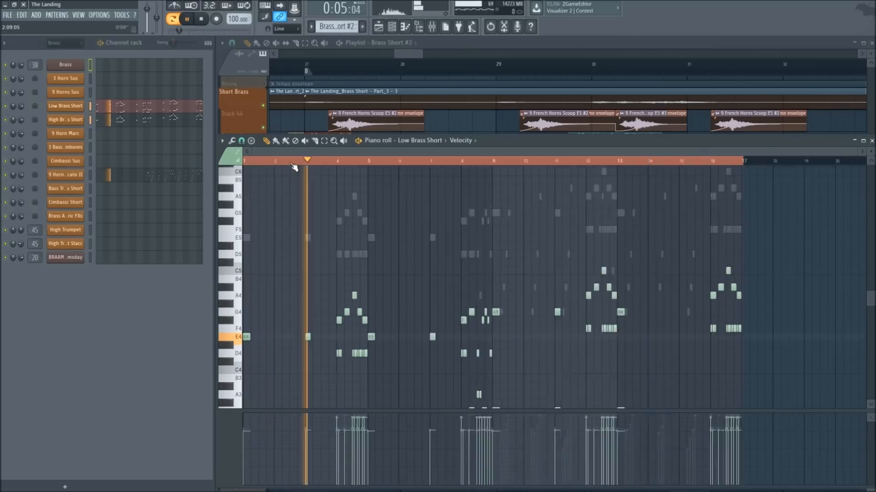
scroll(388, 274, "down", 2)
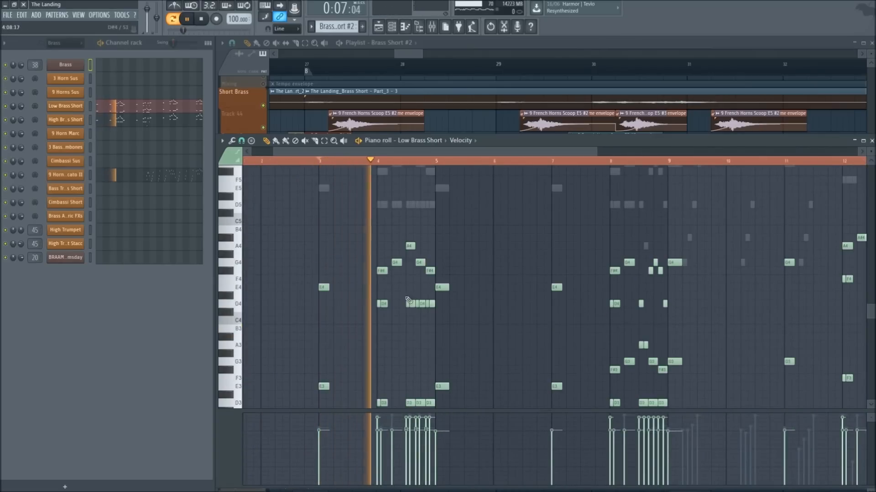
key("space")
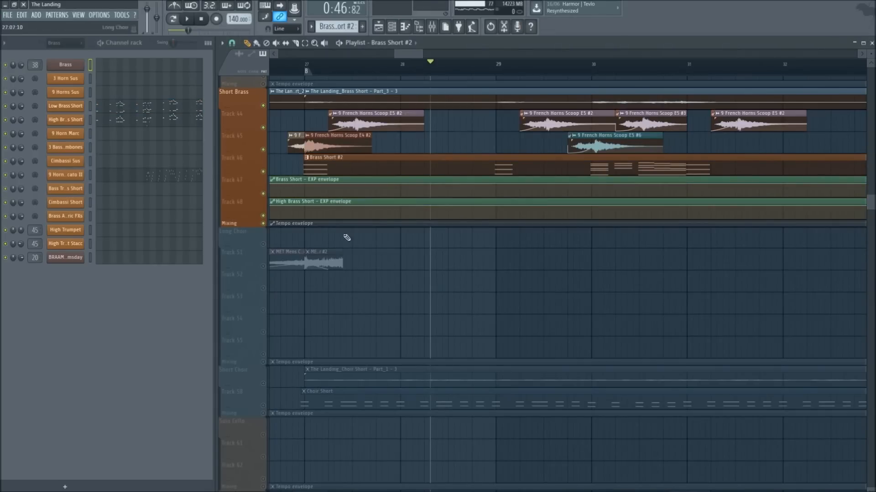
Reopen the Low Brass Short part, play it from bar 3, and view its notes in the maximized piano roll
left_click(139, 115)
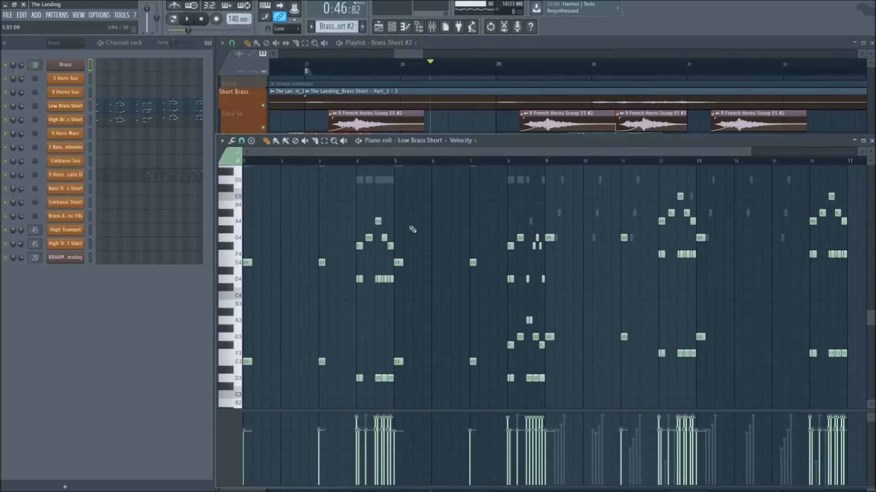
key("space")
left_click(323, 161)
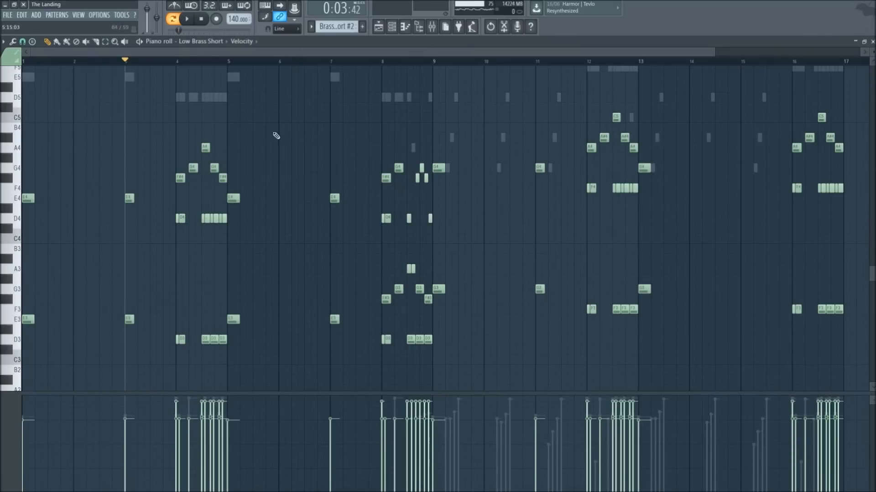
scroll(270, 164, "up", 4)
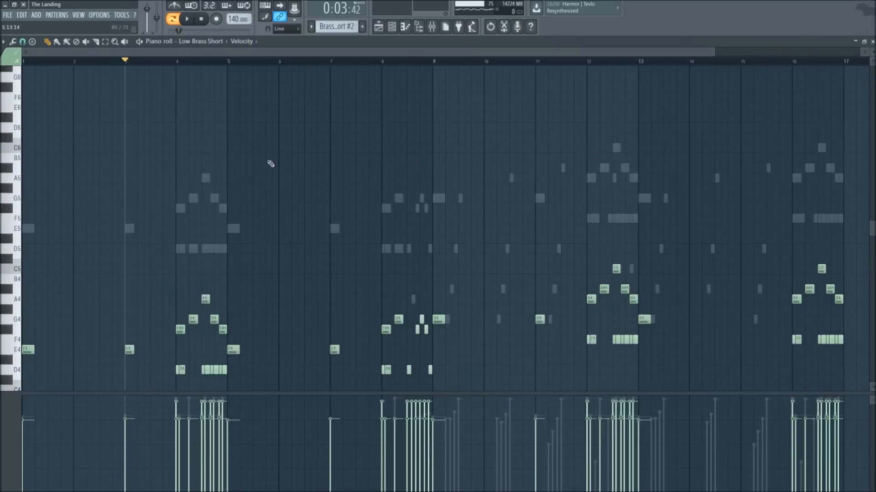
Switch to the High Brass Short part, examine its notes and velocities, and close the piano roll
double_click(181, 149)
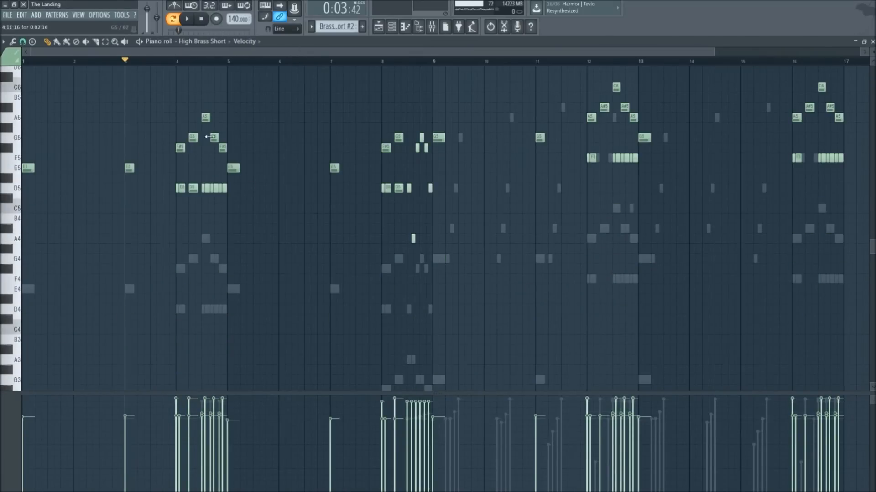
scroll(180, 64, "up", 4)
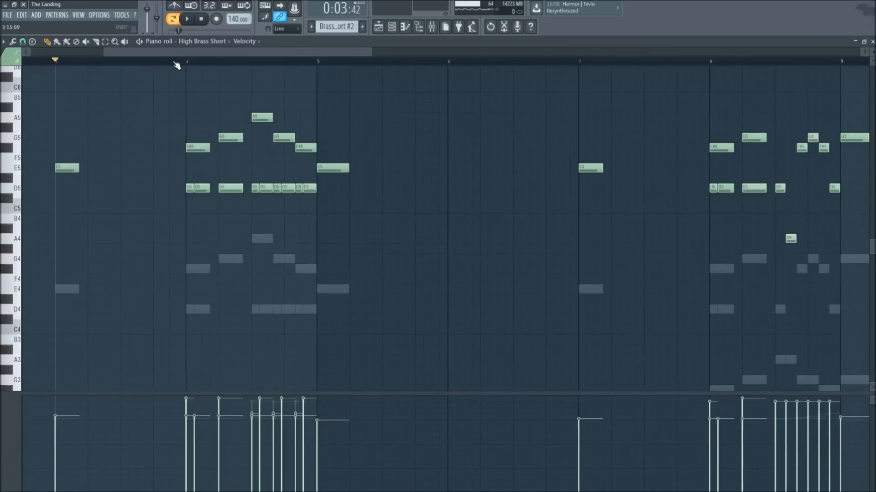
scroll(178, 64, "down", 6)
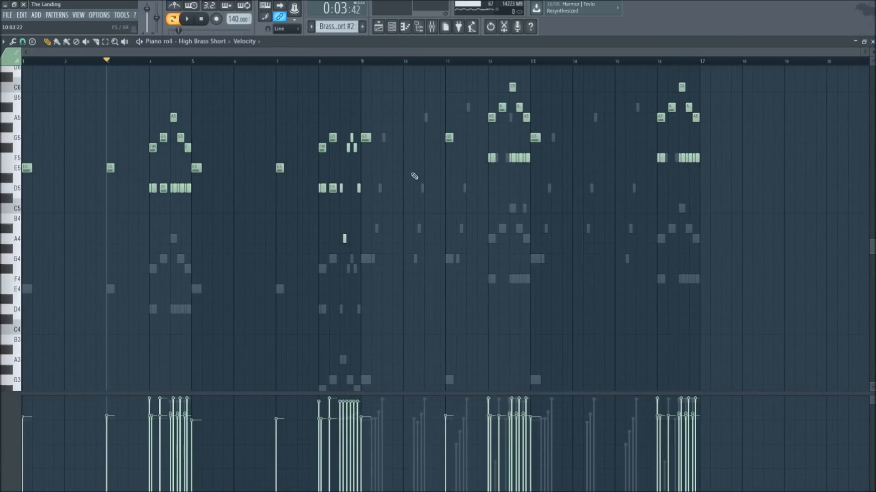
scroll(350, 67, "up", 4)
scroll(351, 66, "down", 4)
double_click(757, 41)
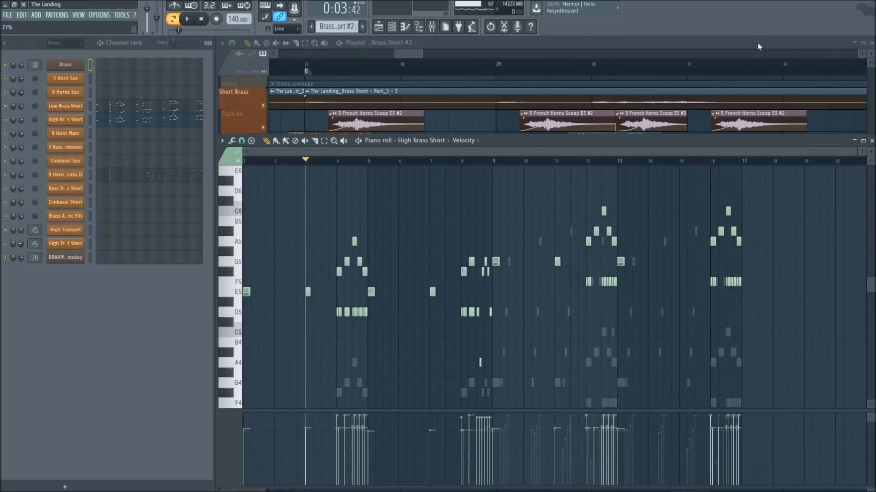
left_click(872, 141)
Play the soloed Short Brass tracks in the playlist from bar 27 and stop playback
scroll(390, 70, "down", 2)
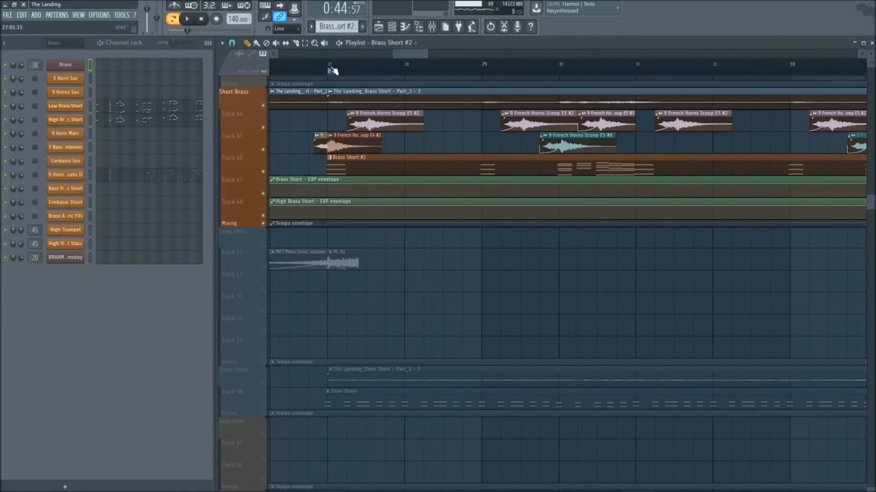
key("space")
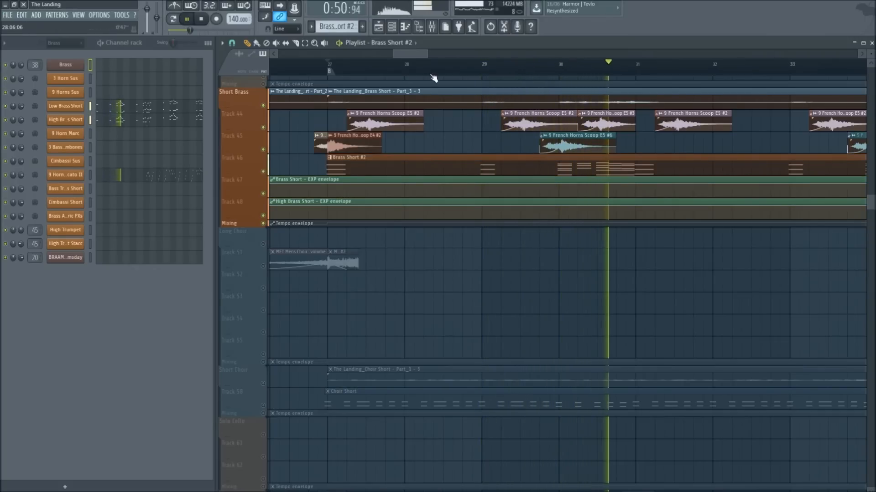
key("space")
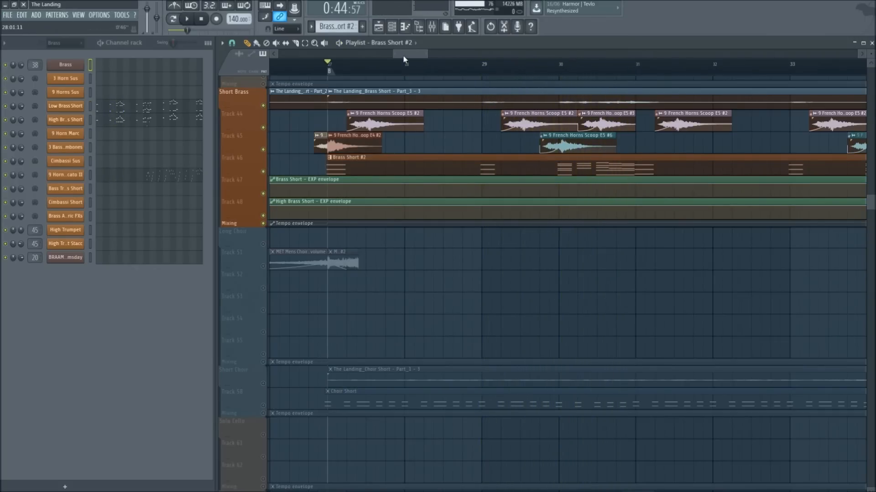
left_click_drag(403, 56, 404, 55)
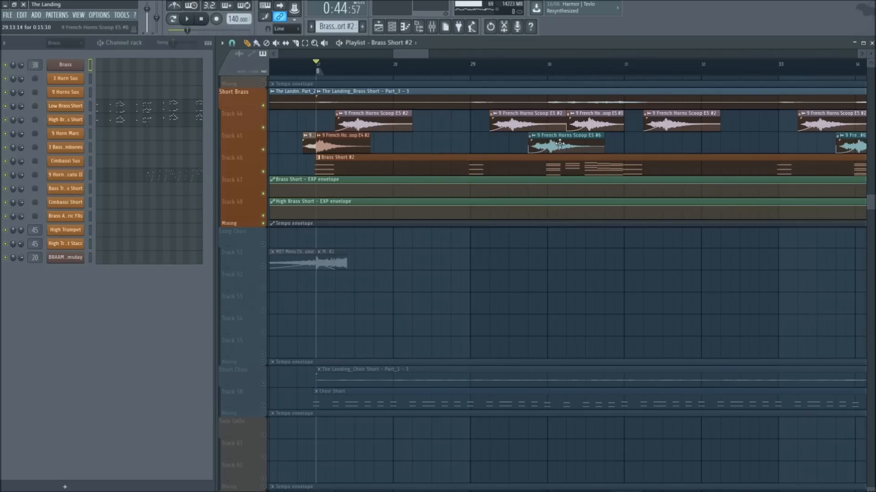
Replay the Short Brass tracks with their French Horns Scoop samples, stop playback, and look at the bars that follow
key("space")
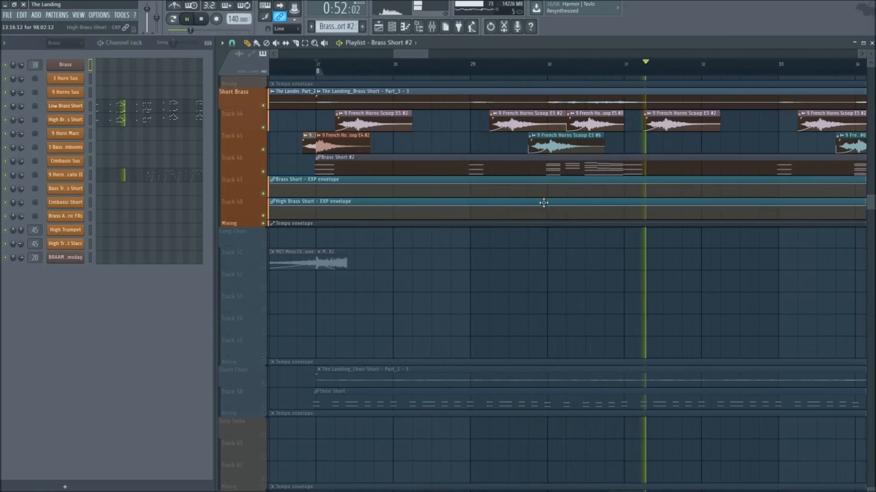
key("space")
scroll(436, 69, "down", 2)
left_click_drag(418, 54, 430, 54)
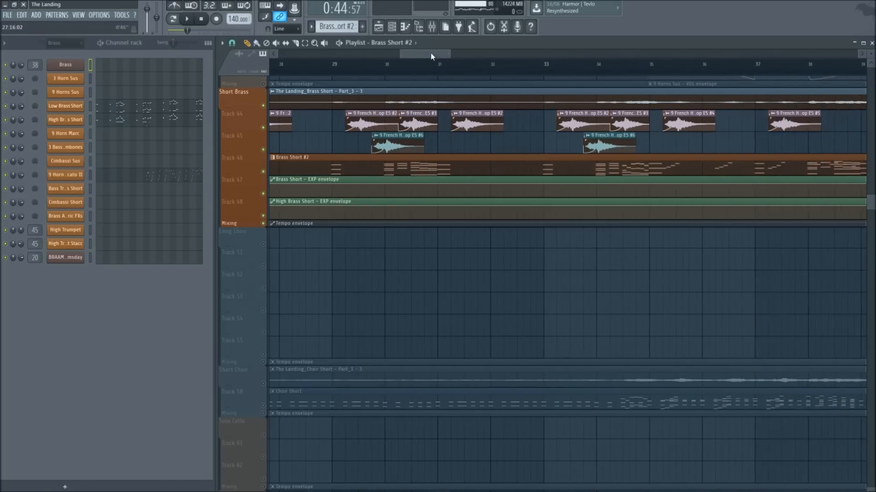
Solo the Short Choir group in the playlist and open the Choir Women Short part of the Choir Short pattern
scroll(403, 73, "down", 2)
scroll(446, 182, "down", 6)
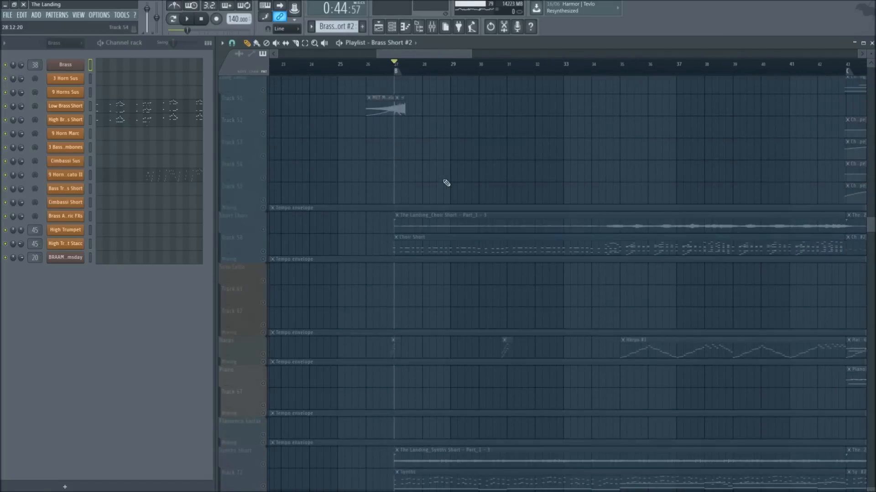
right_click(263, 142)
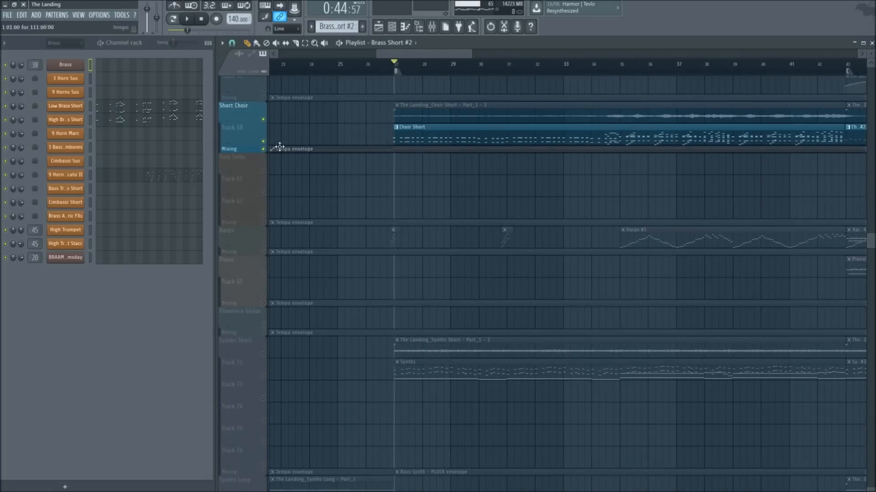
scroll(428, 74, "up", 1)
double_click(411, 128)
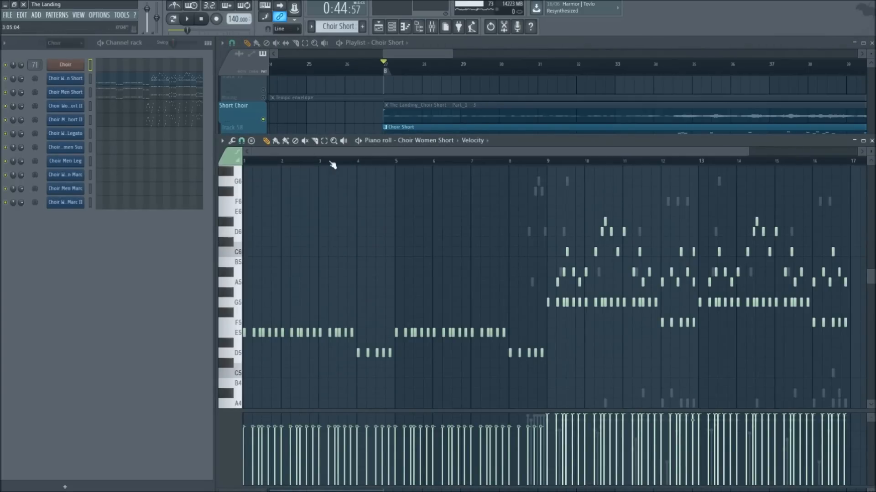
Open the Choir Men Short part and follow its notes while playing the Choir Short pattern in pattern mode
scroll(332, 165, "down", 1)
left_click(123, 93)
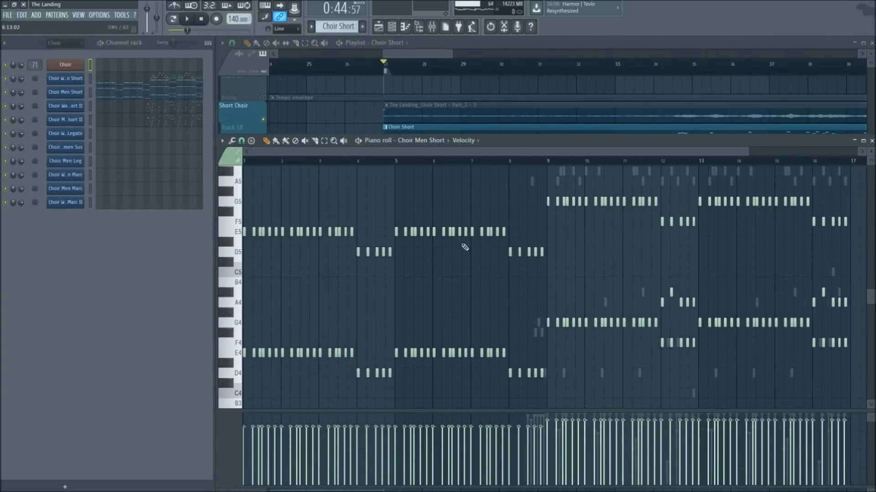
scroll(465, 247, "up", 1)
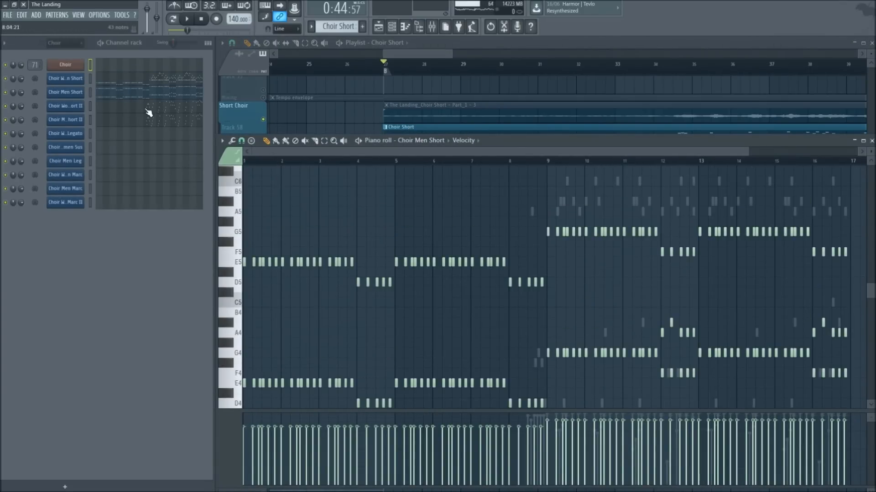
left_click(358, 140)
key("space")
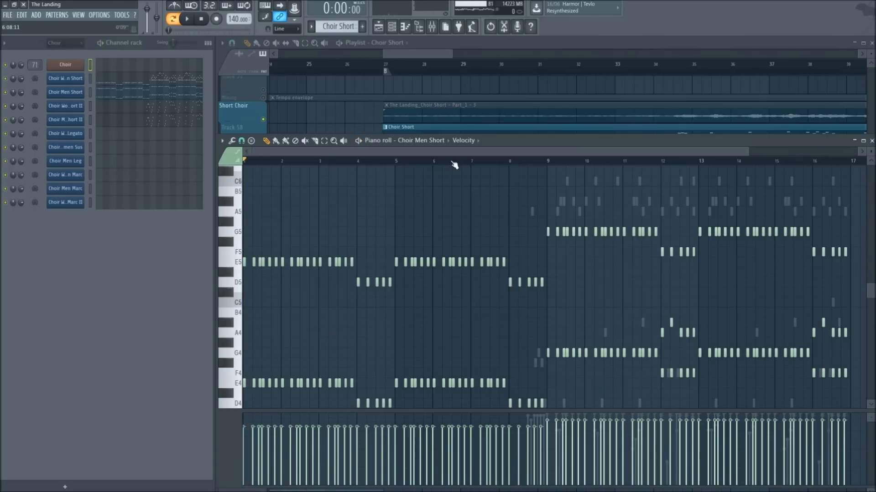
key("space")
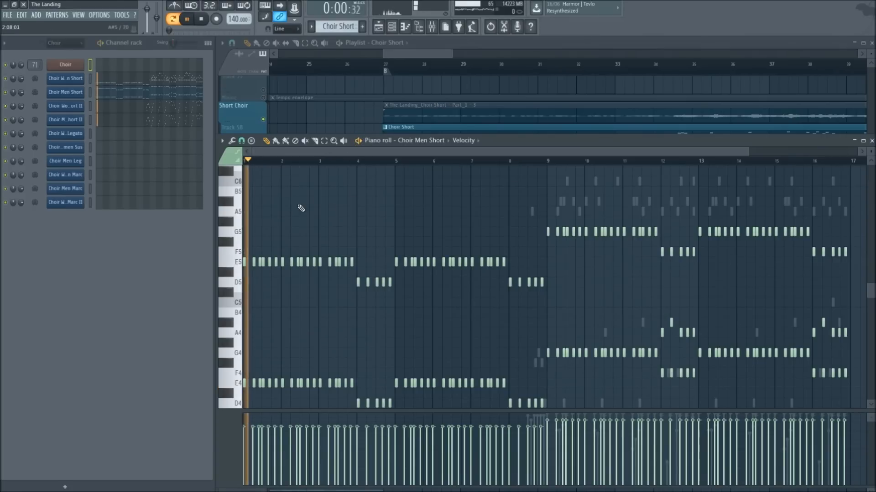
key("F7")
left_click(130, 97)
scroll(346, 283, "up", 3)
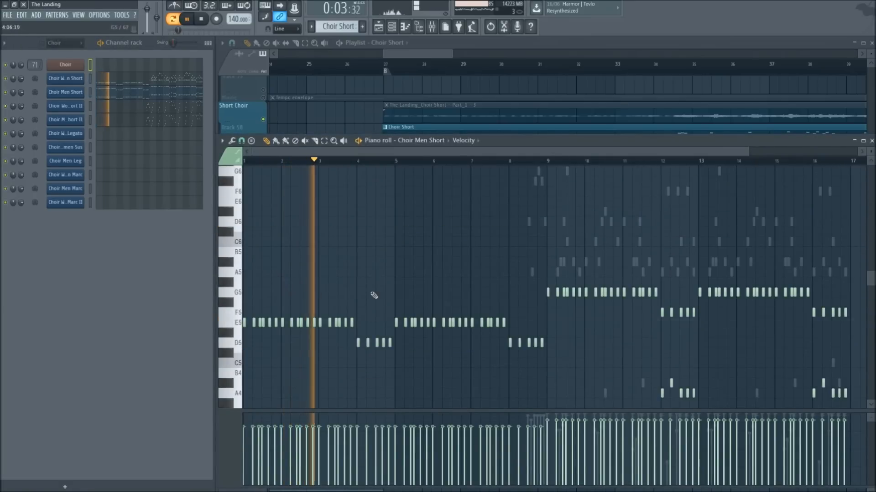
scroll(372, 291, "down", 1)
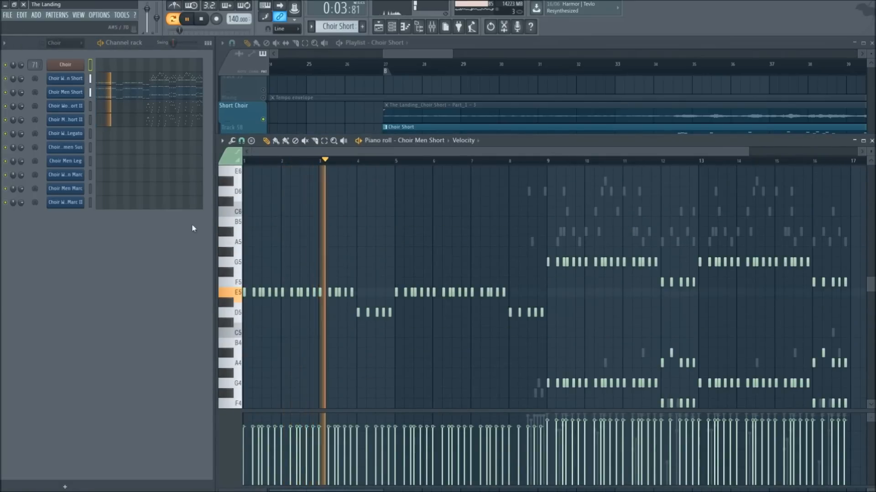
Switch to the Choir Women Short II part, follow its notes from bar 8 during playback, and stop playback
left_click(151, 108)
scroll(431, 184, "down", 2)
scroll(469, 154, "down", 3)
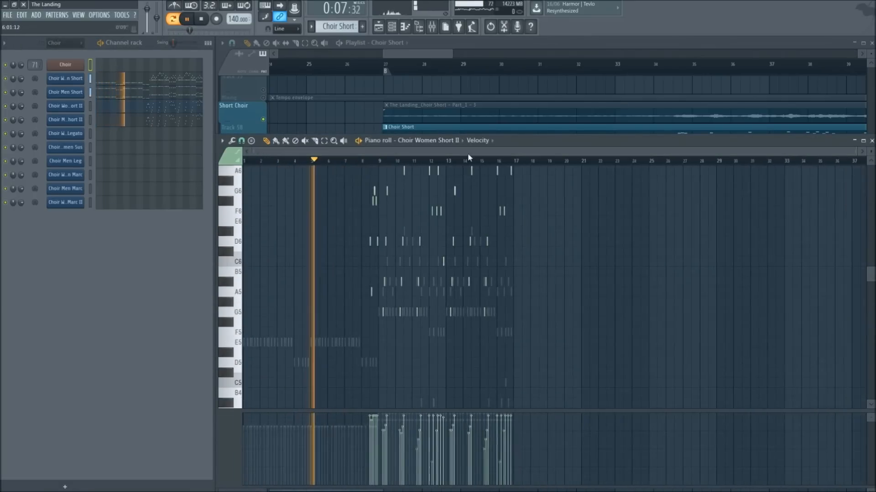
scroll(493, 161, "up", 3)
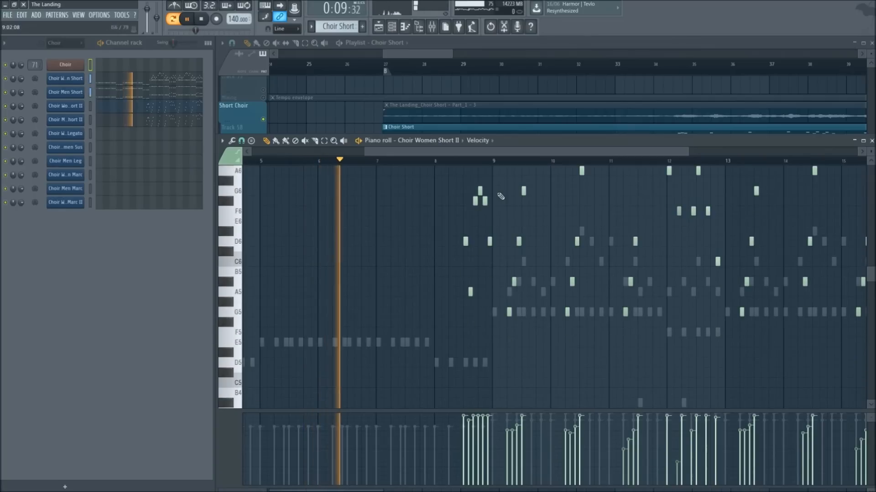
scroll(570, 157, "down", 2)
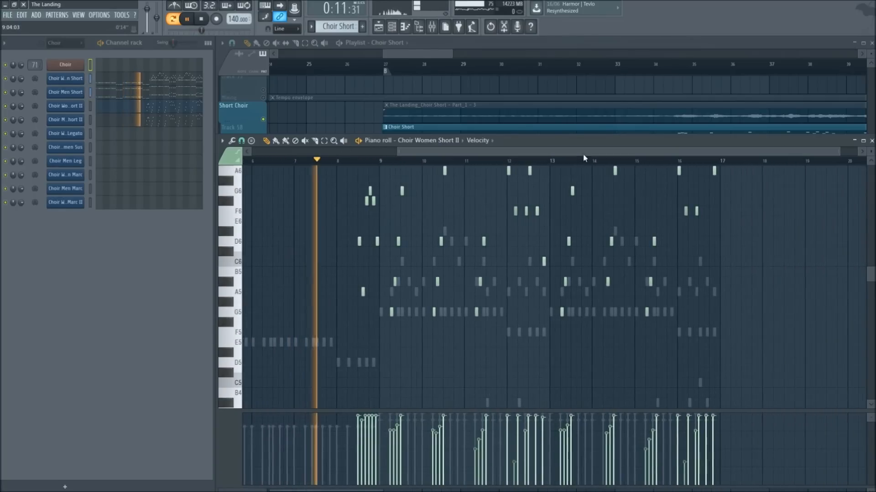
scroll(316, 347, "up", 1)
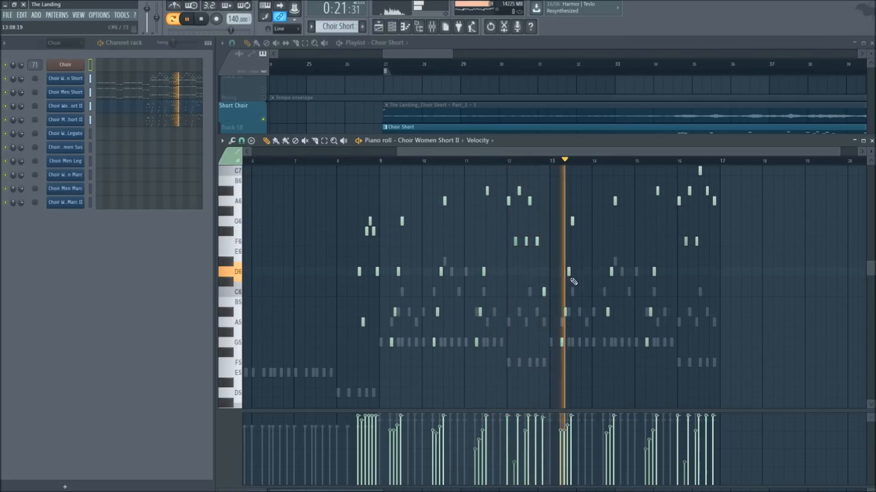
key("space")
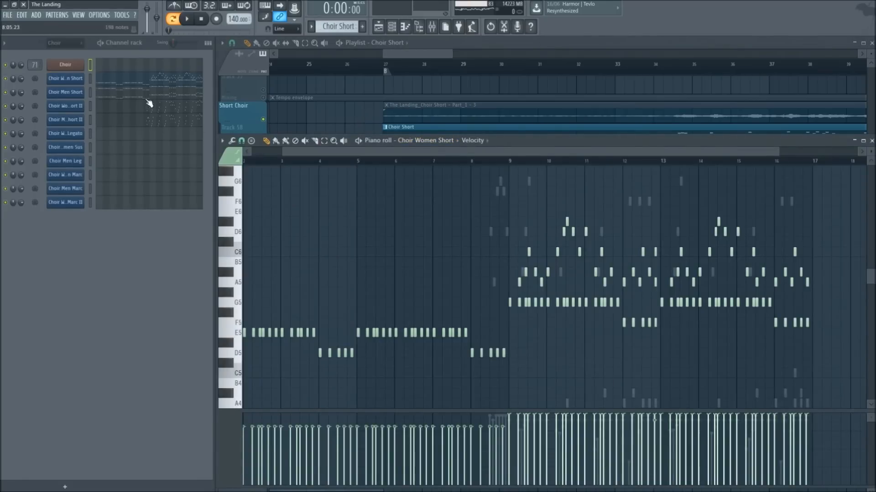
Reopen the Choir Women Short II part, examine its notes and velocities up close, and close the piano roll
left_click(155, 109)
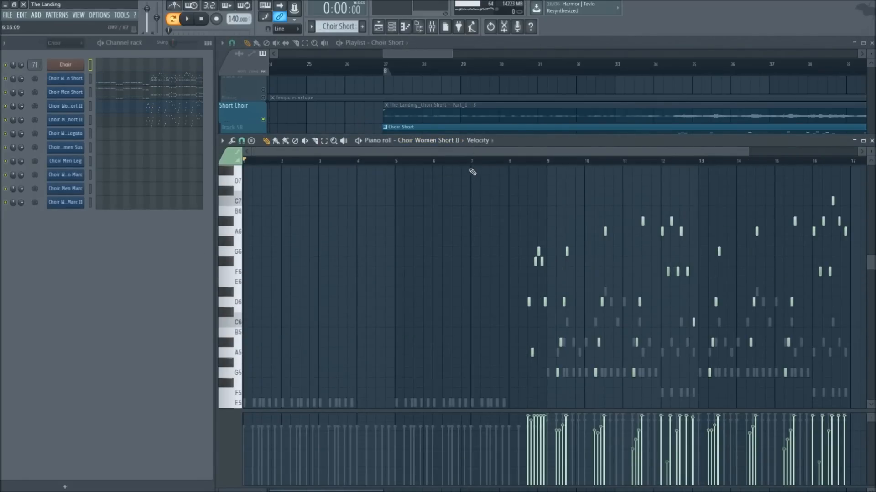
scroll(496, 167, "up", 3)
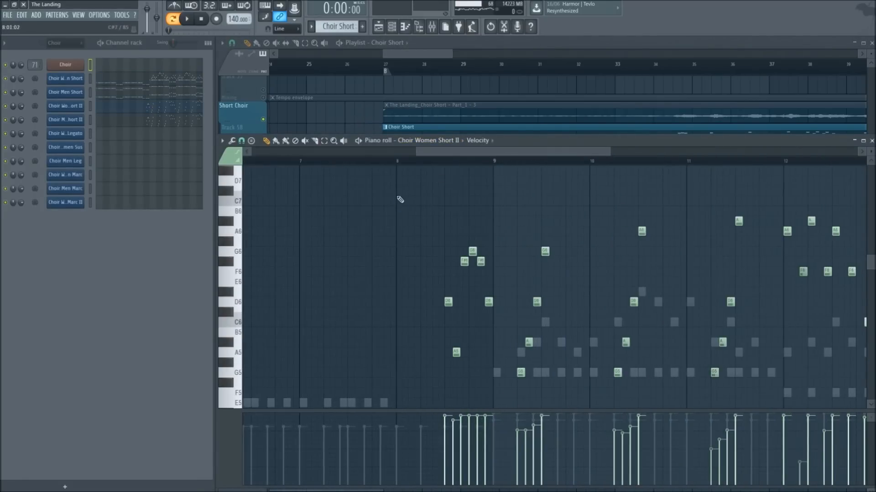
scroll(435, 155, "down", 3)
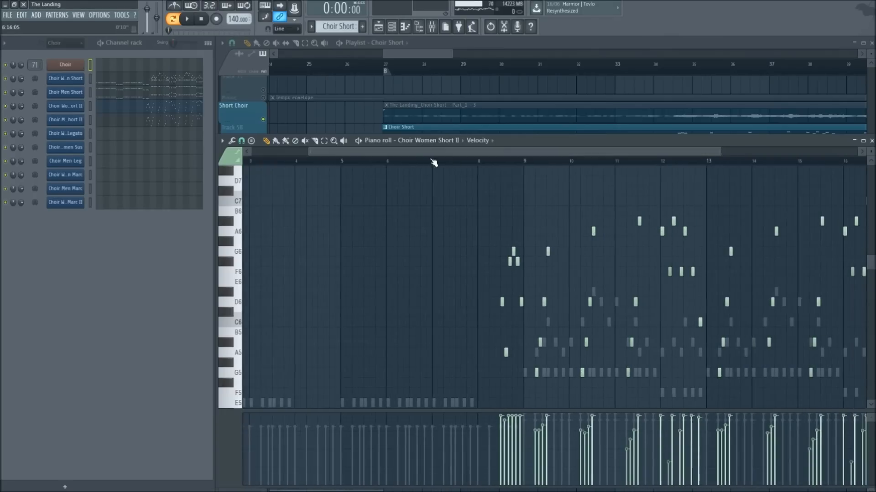
scroll(438, 155, "down", 2)
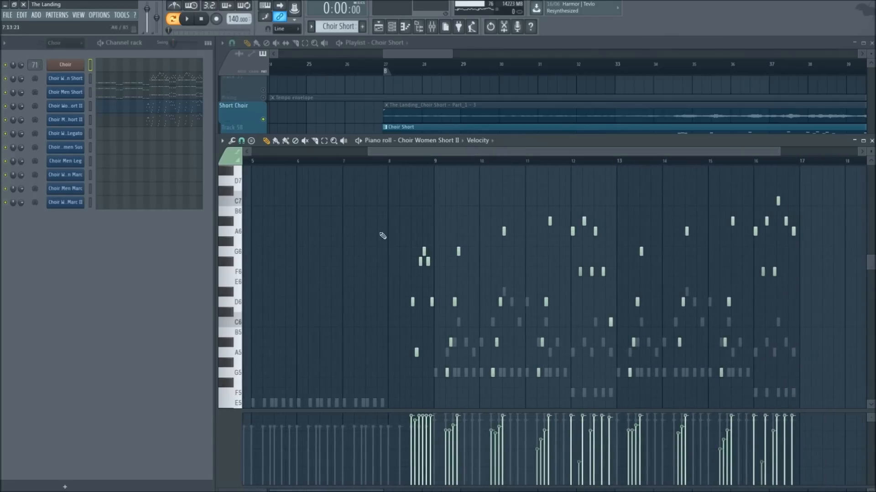
right_click(362, 122)
Enable the Short Brass and Short Strings groups alongside the Short Choir group in the playlist
scroll(315, 207, "up", 9)
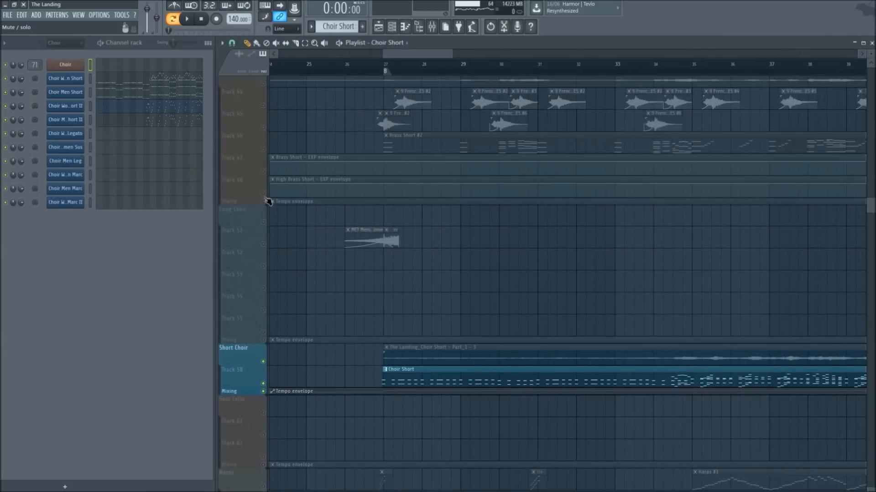
scroll(381, 264, "up", 3)
left_click_drag(420, 55, 427, 65)
scroll(258, 238, "up", 15)
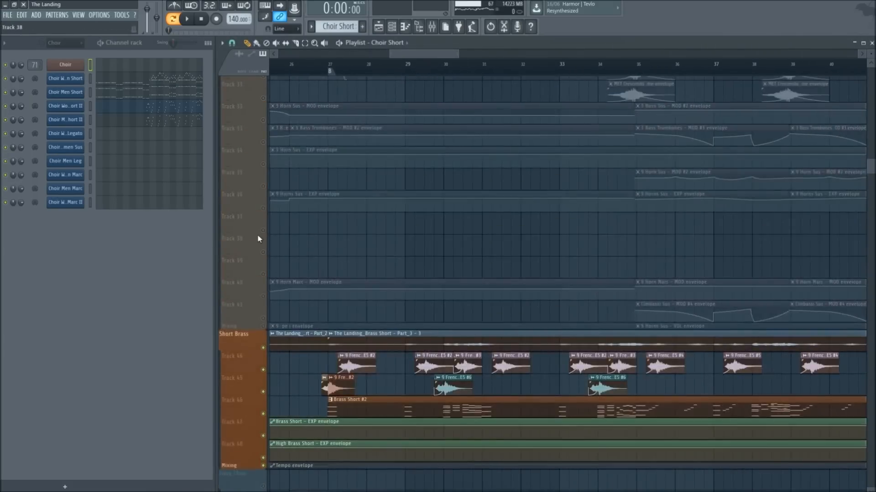
scroll(258, 260, "down", 20)
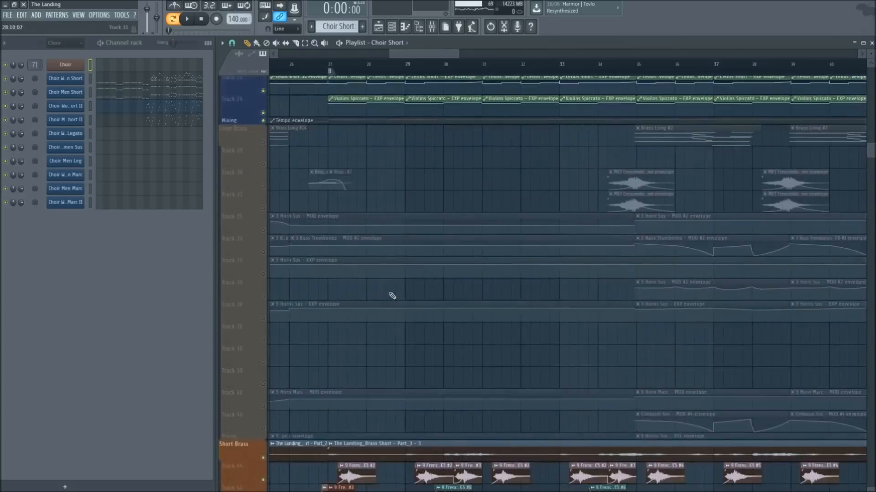
Return to the Choir Short clip, view the Choir Men Short II notes, and close the piano roll
scroll(564, 69, "down", 2)
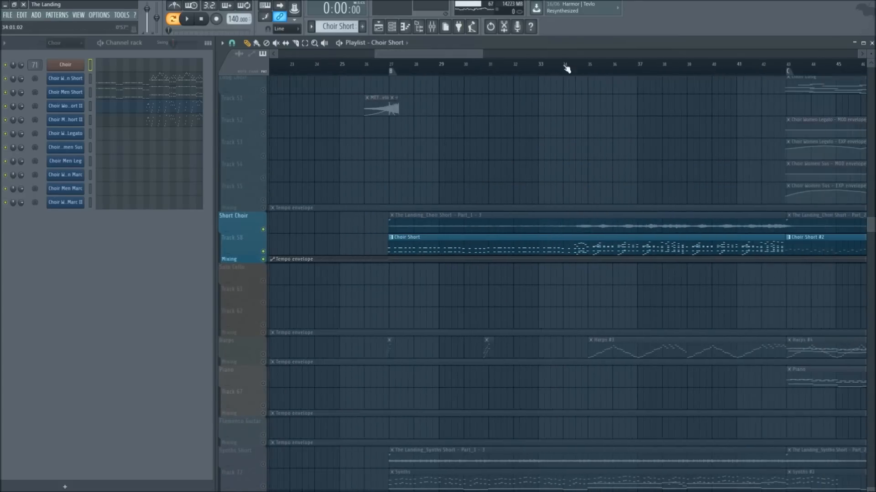
left_click_drag(451, 54, 471, 55)
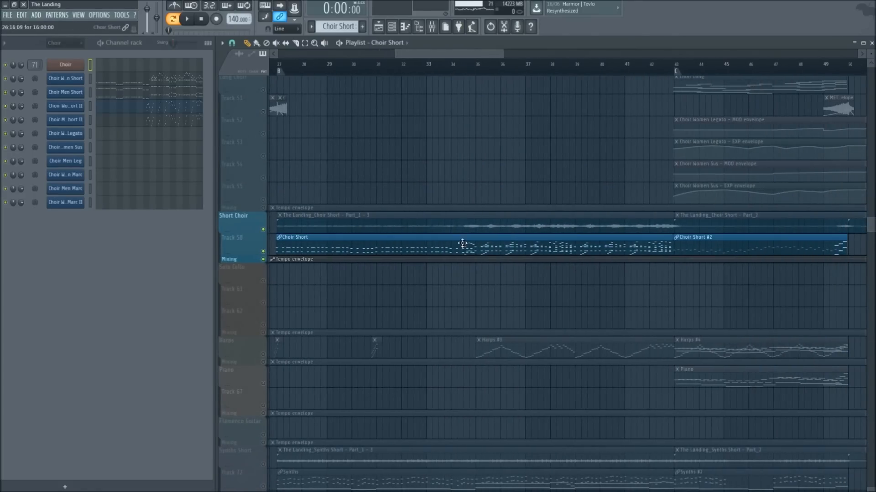
left_click(173, 126)
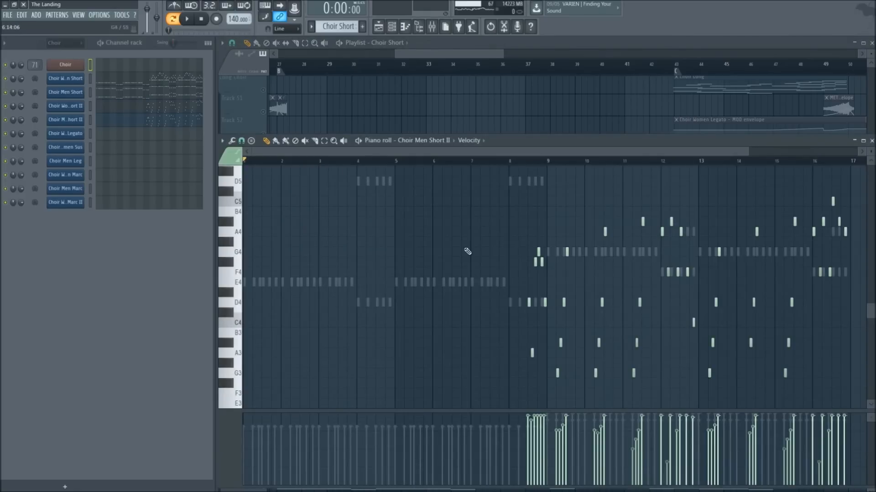
right_click(518, 112)
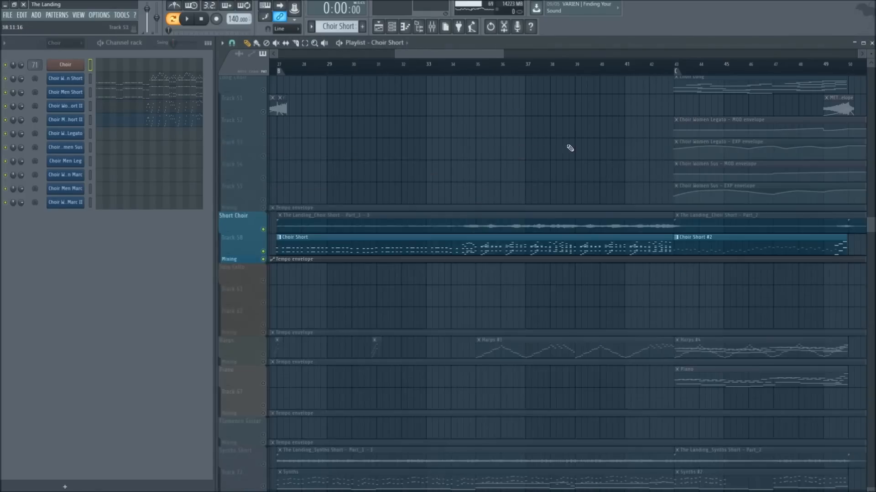
Play the short strings, brass and choir together in song mode from the middle of bar 34, and stop playback
scroll(502, 173, "up", 20)
scroll(525, 168, "up", 10)
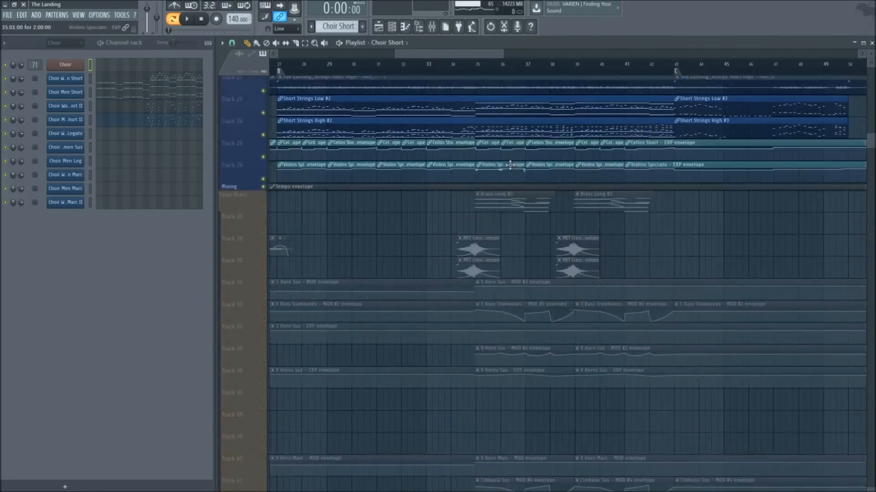
left_click(466, 69)
key("space")
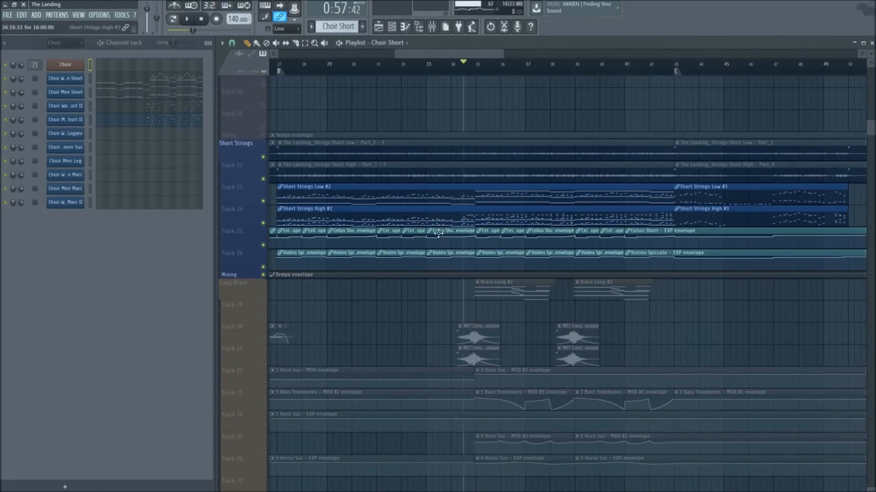
scroll(455, 232, "down", 20)
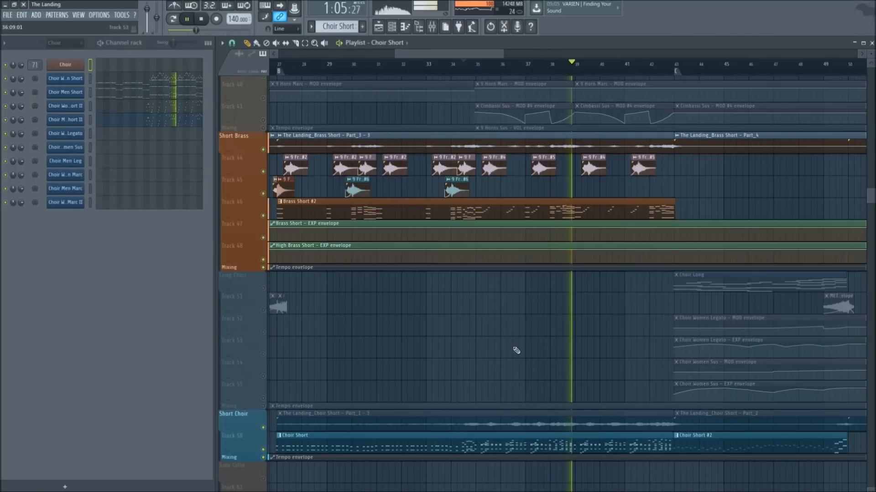
key("space")
Solo the Synths Short group in the playlist
scroll(516, 353, "down", 3)
key("t")
left_click(493, 381)
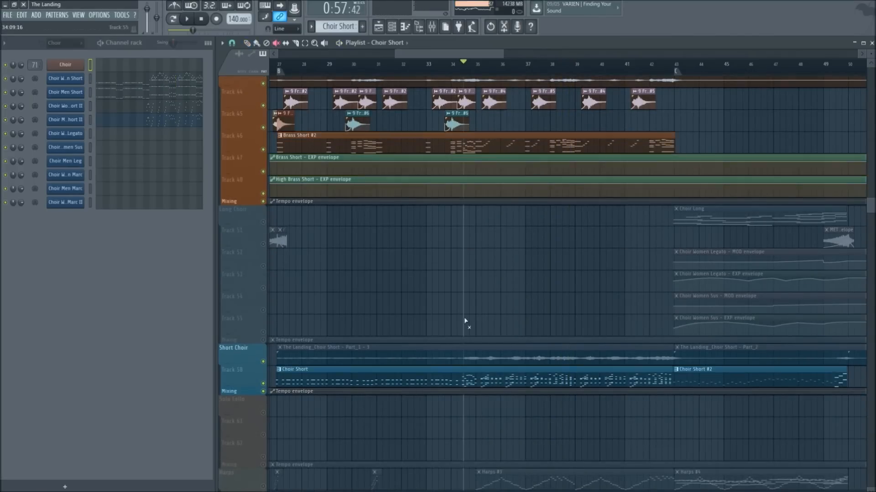
scroll(463, 317, "down", 5)
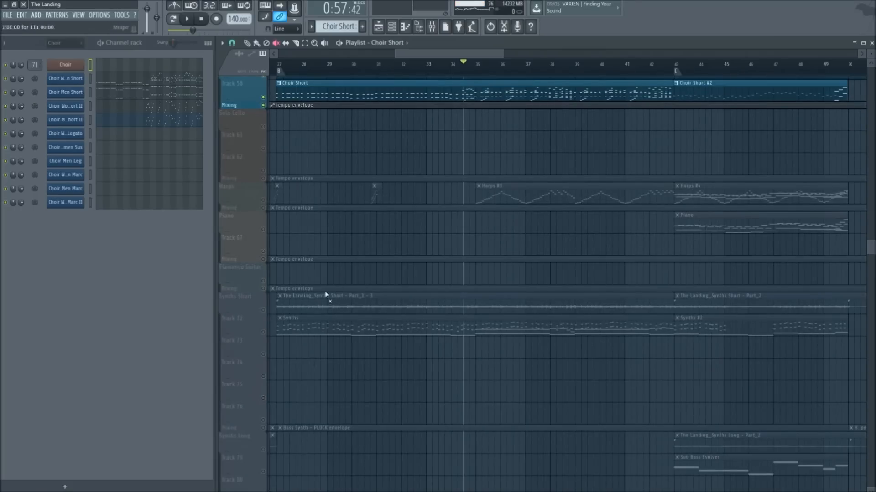
scroll(326, 295, "down", 5)
left_click(263, 222)
scroll(330, 202, "down", 3)
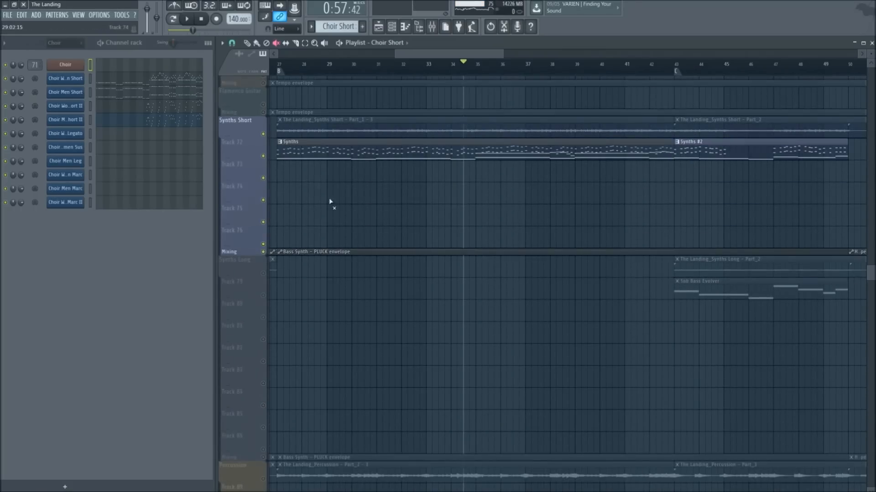
Set the playback position to bar 27, open the Synths pattern, and view the Bass Synth notes
left_click(281, 67)
scroll(280, 67, "up", 2)
double_click(331, 158)
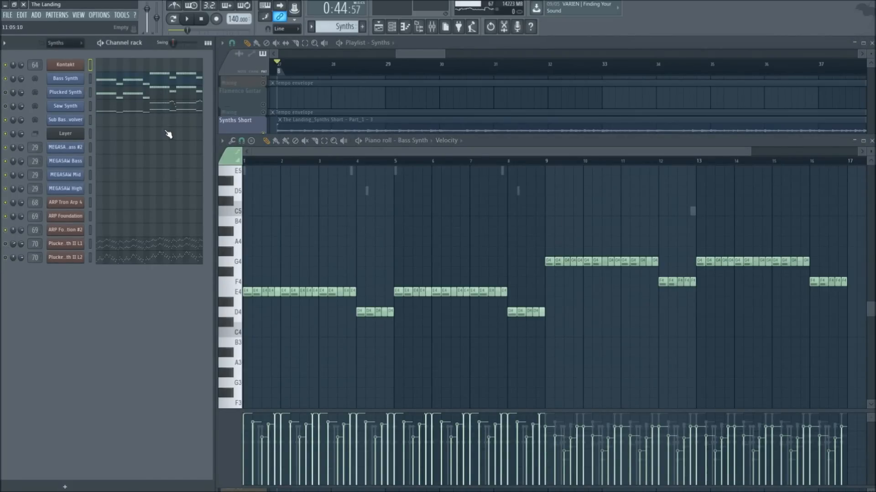
left_click(119, 83)
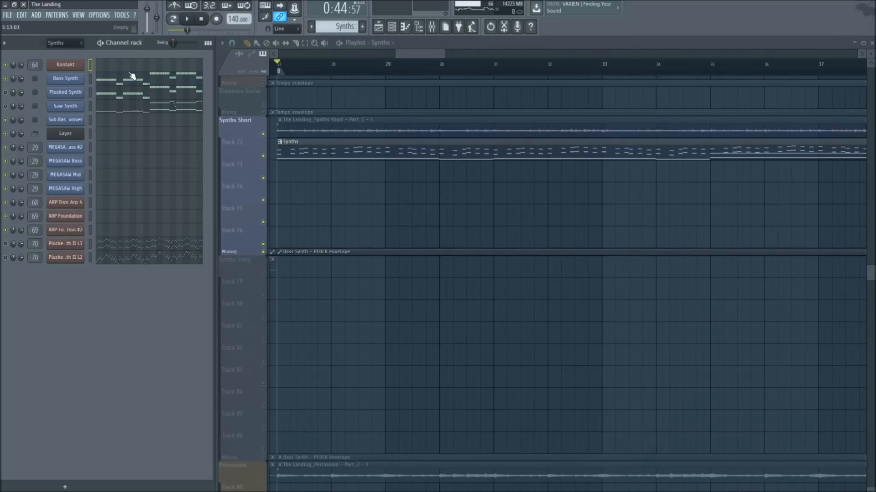
Examine the Bass Synth notes across the whole Synths pattern, and play the pattern briefly
left_click(132, 75)
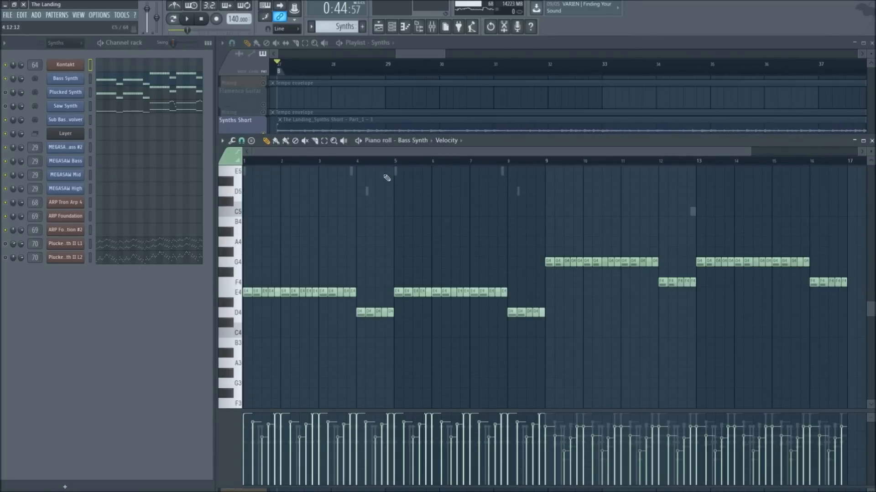
scroll(387, 178, "down", 3)
scroll(332, 228, "down", 2)
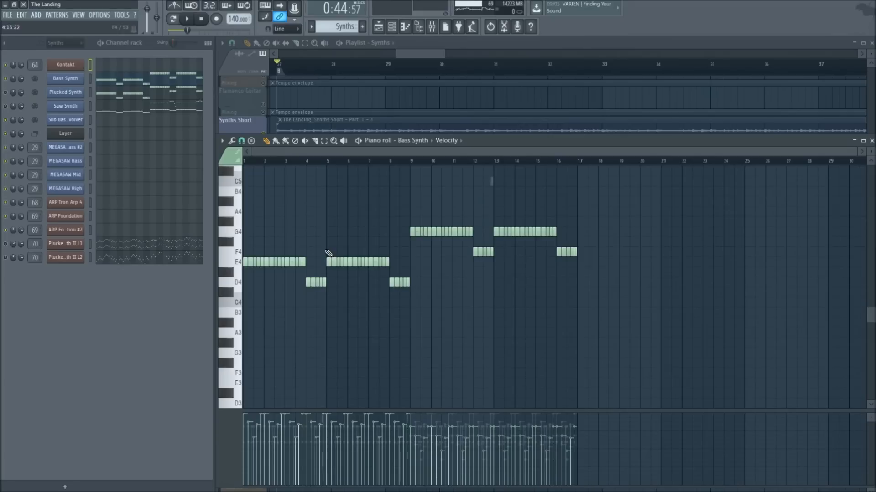
scroll(310, 240, "up", 2)
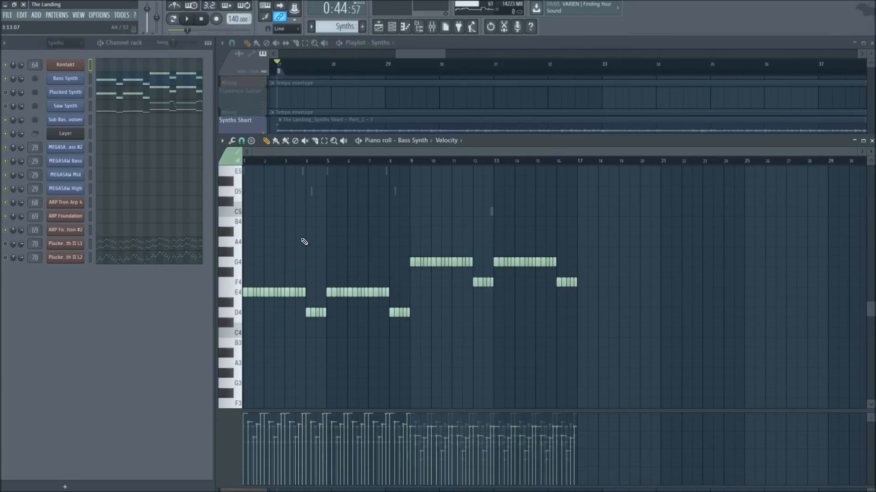
scroll(304, 232, "up", 4)
scroll(303, 236, "down", 12)
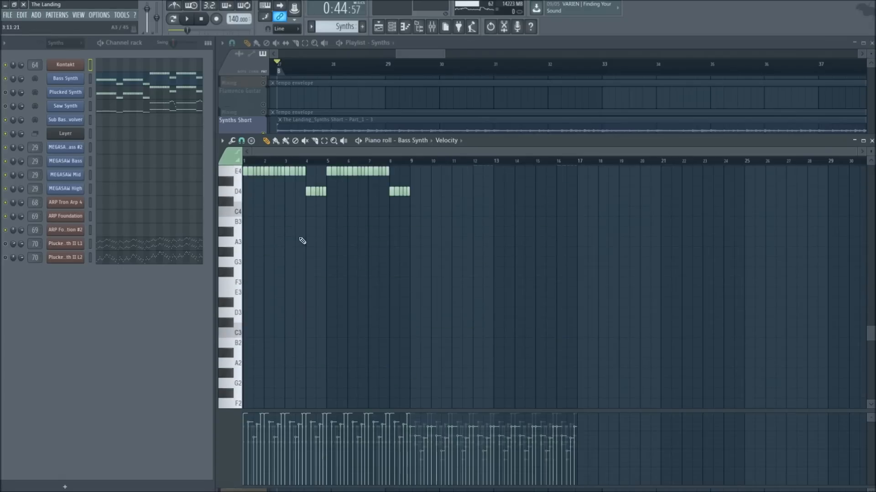
scroll(305, 234, "up", 6)
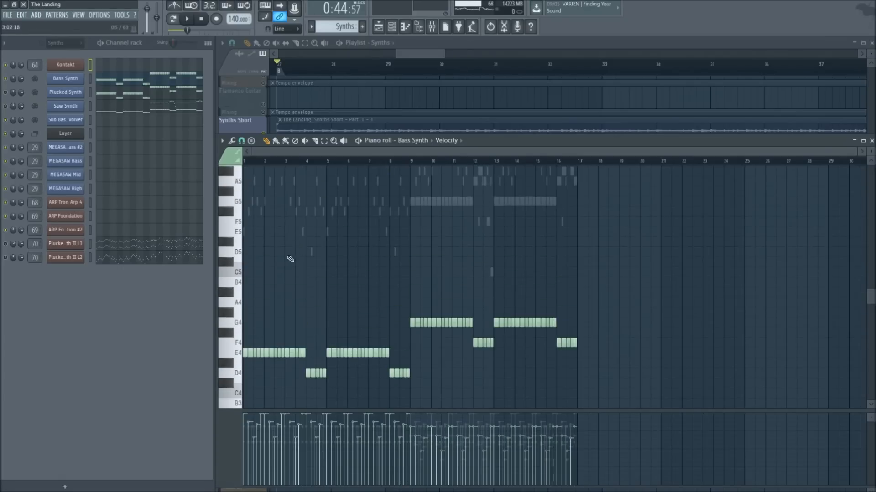
scroll(269, 287, "down", 3)
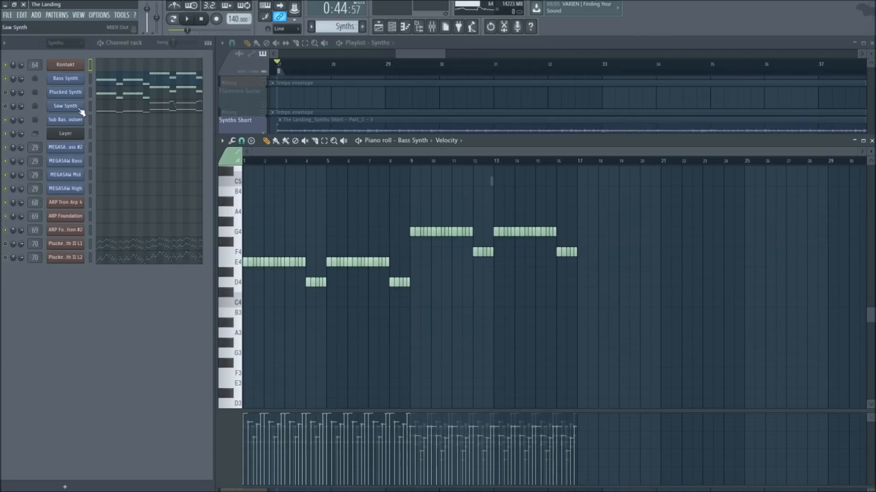
left_click(358, 141)
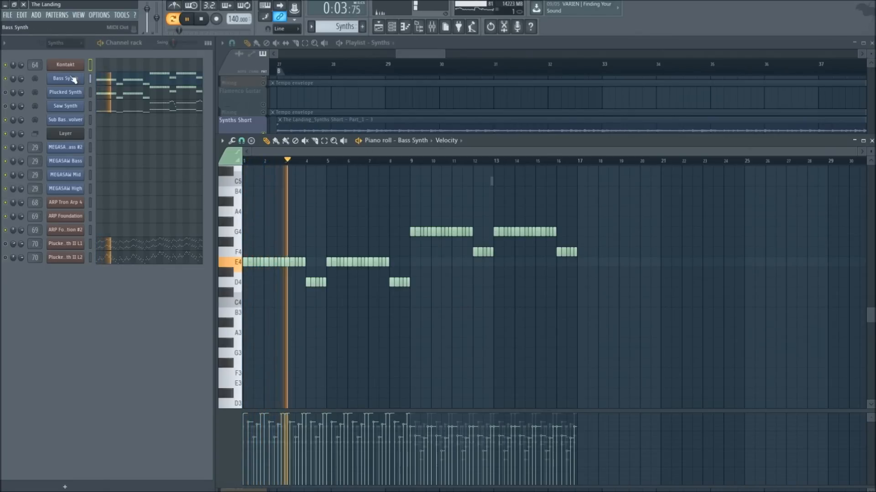
key("space")
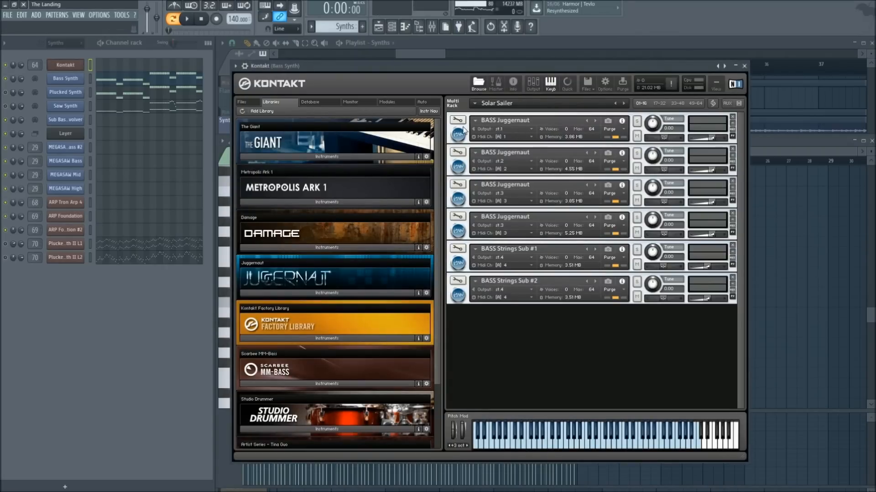
Expand the first BASS Juggernaut instrument in the Bass Synth's Kontakt rack and view its sound list, keeping Dat Sub
left_click(462, 134)
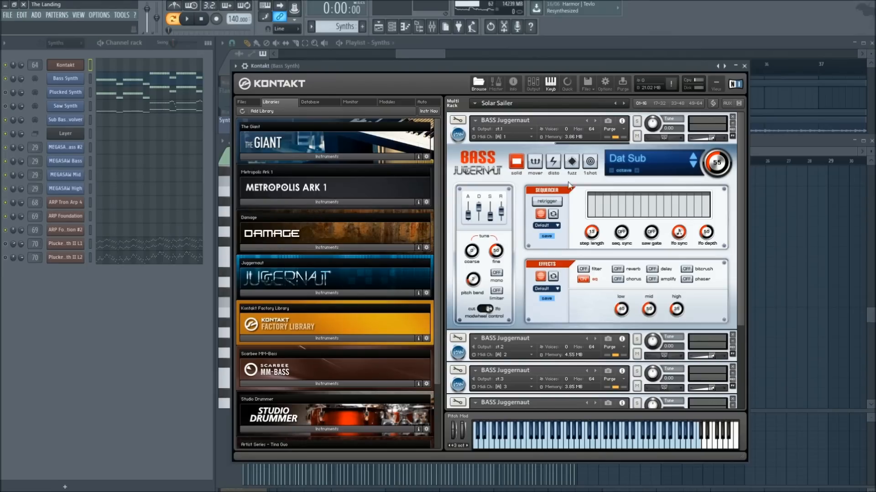
left_click_drag(382, 76, 404, 68)
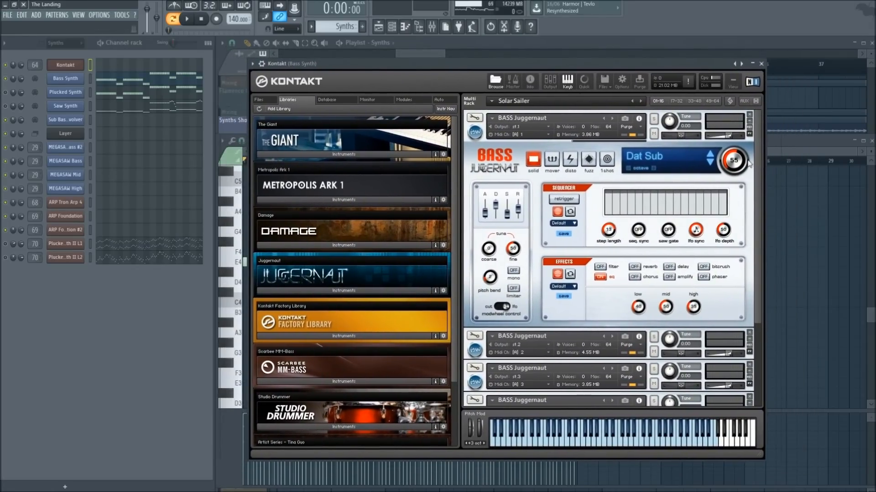
mouse_move(521, 66)
left_mouse_down()
mouse_move(538, 70)
mouse_move(528, 68)
left_mouse_up()
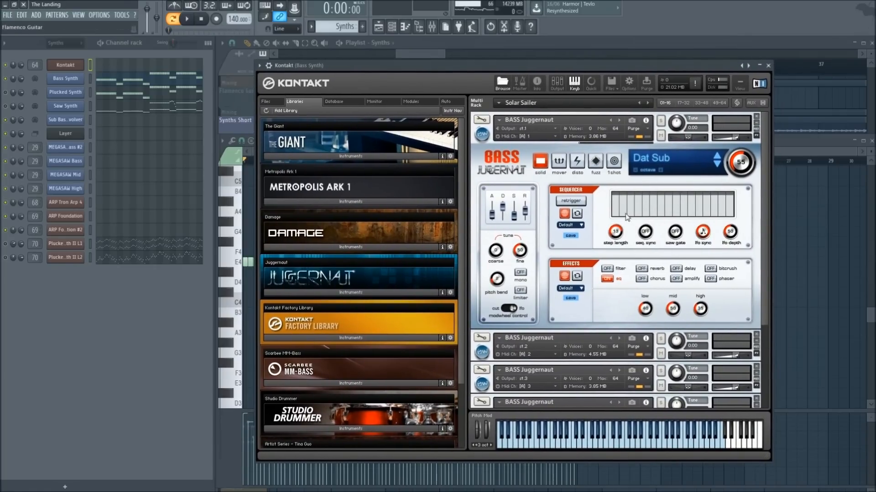
left_click(659, 165)
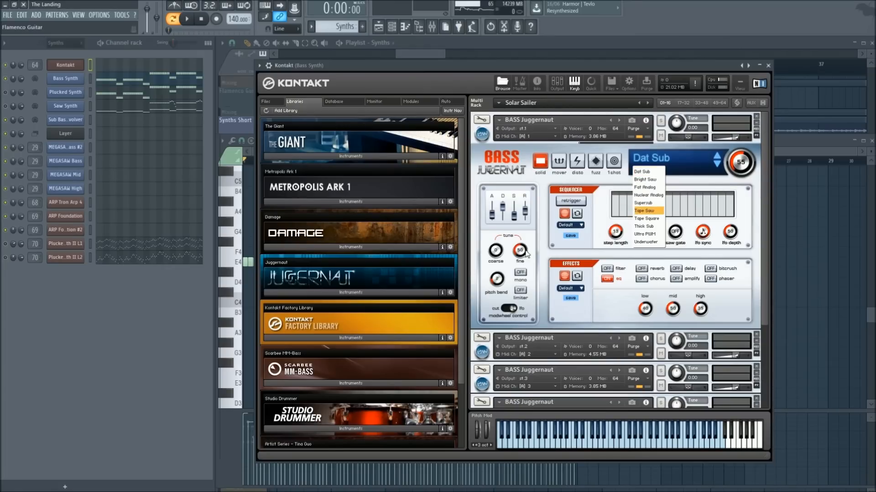
left_click(761, 254)
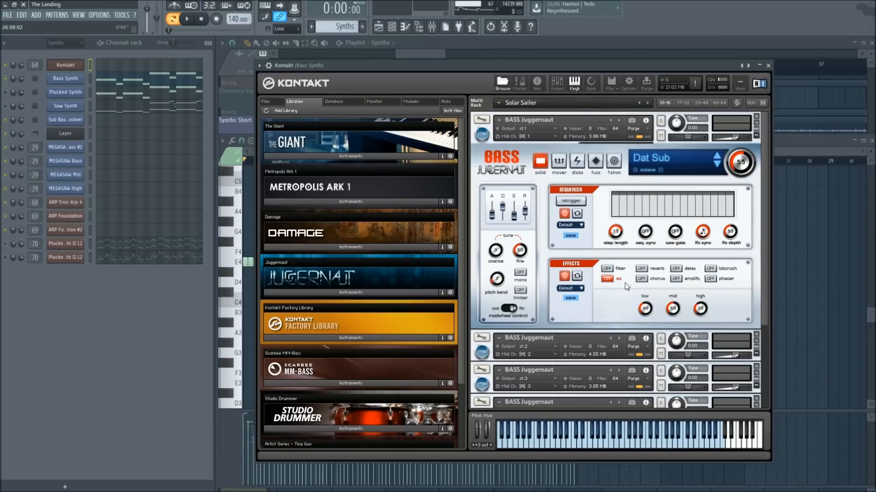
Show the mixer and select the Bass Synth track to view its effects chain
key("F9")
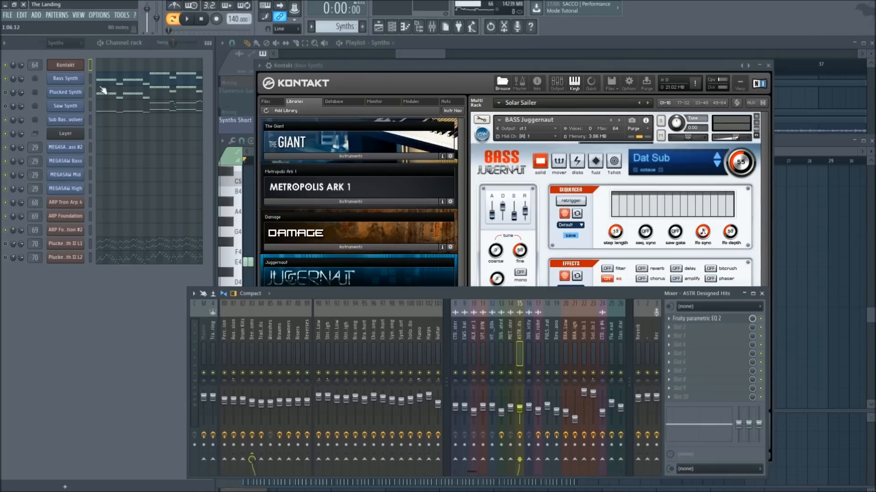
scroll(545, 342, "down", 12)
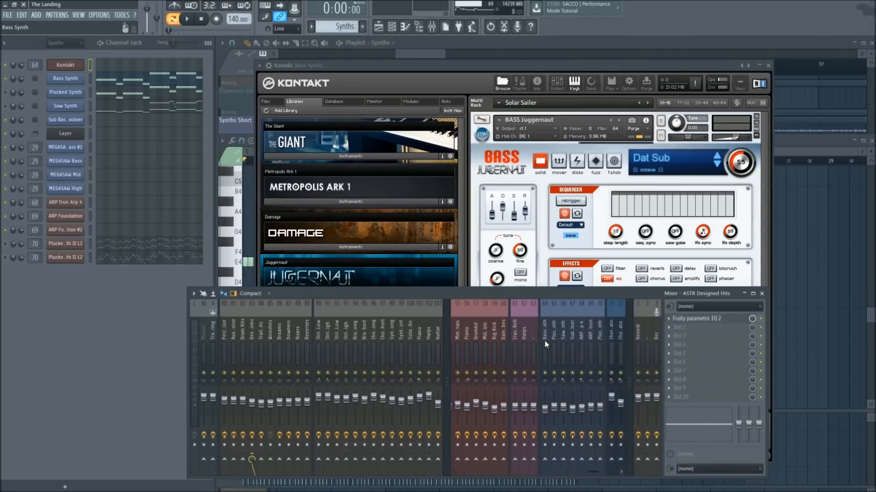
scroll(526, 335, "down", 1)
left_click(522, 337)
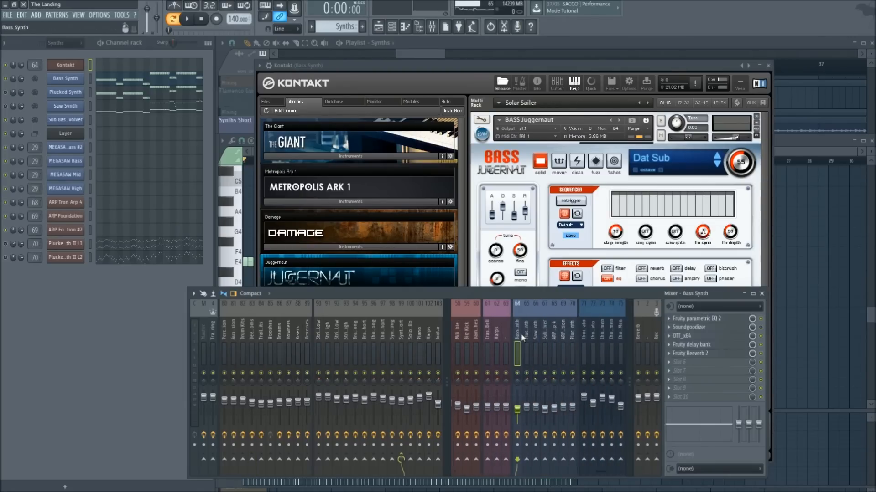
Return to the Bass Synth's Kontakt window, review the Juggernaut sound list again, and collapse the first instrument
left_click(546, 64)
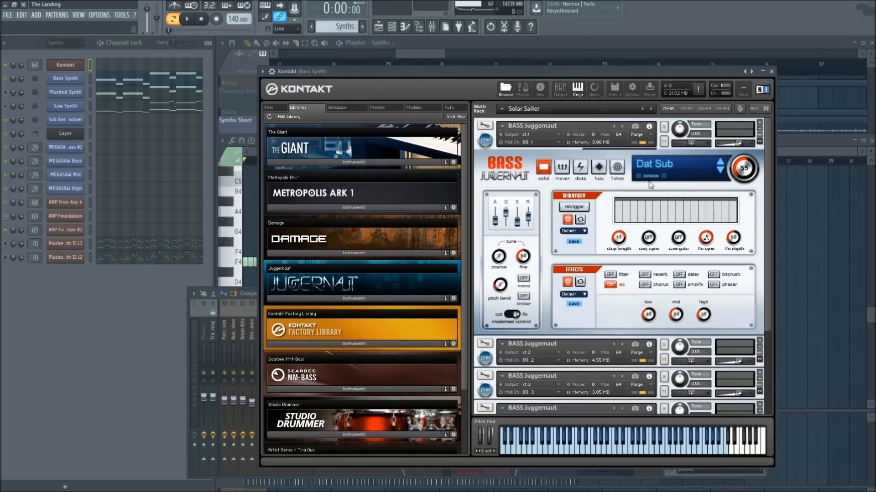
left_click(661, 166)
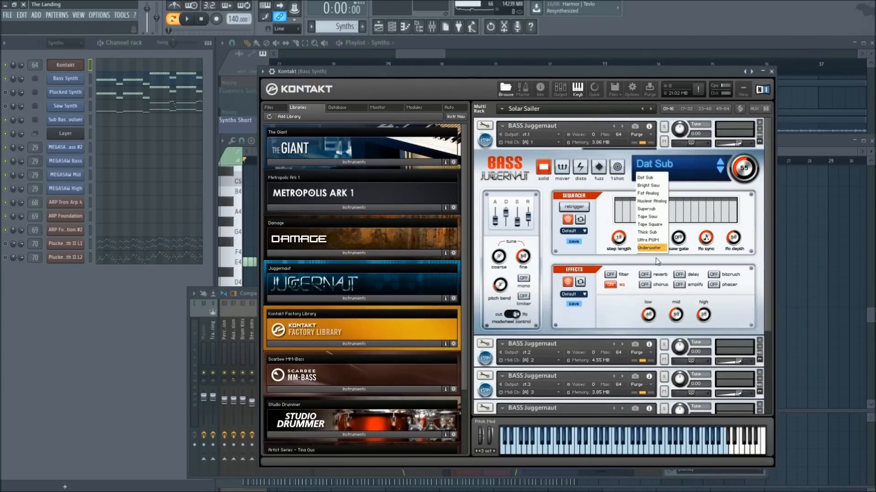
left_click(547, 179)
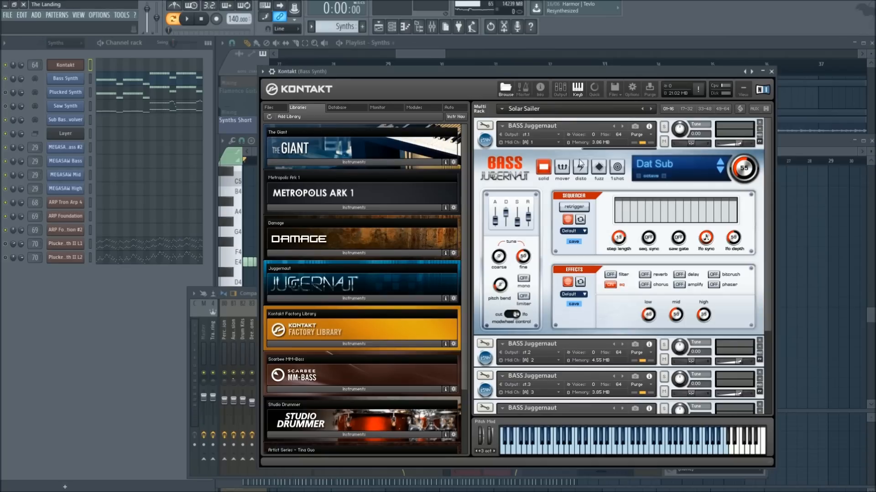
left_click(485, 141)
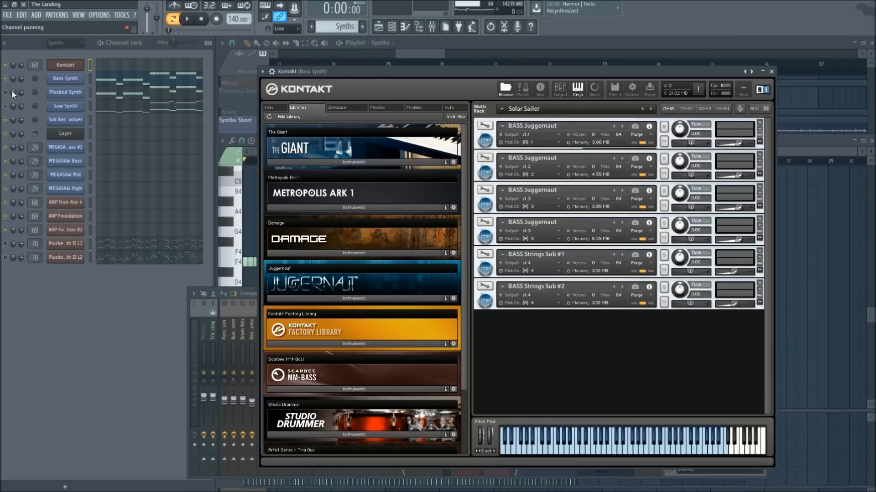
View the Plucked Synth notes, and set the playlist's playback position to shortly before bar 29
left_click(5, 106)
left_click(119, 94)
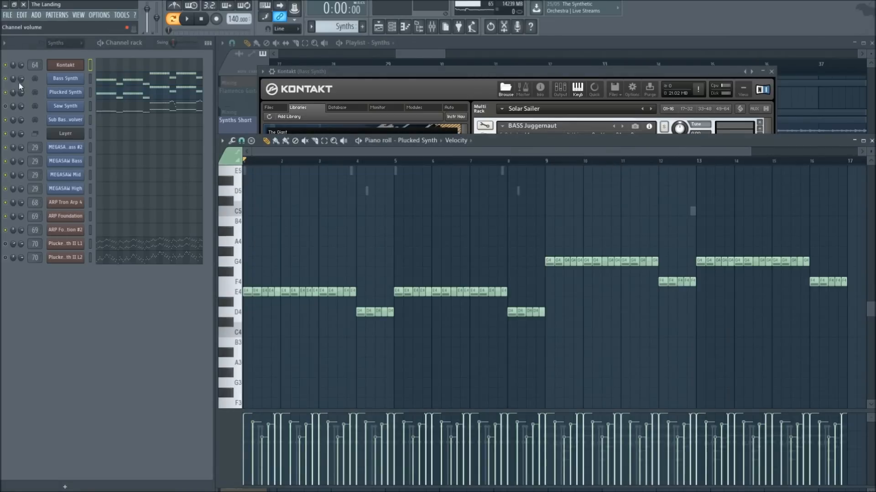
left_click(436, 56)
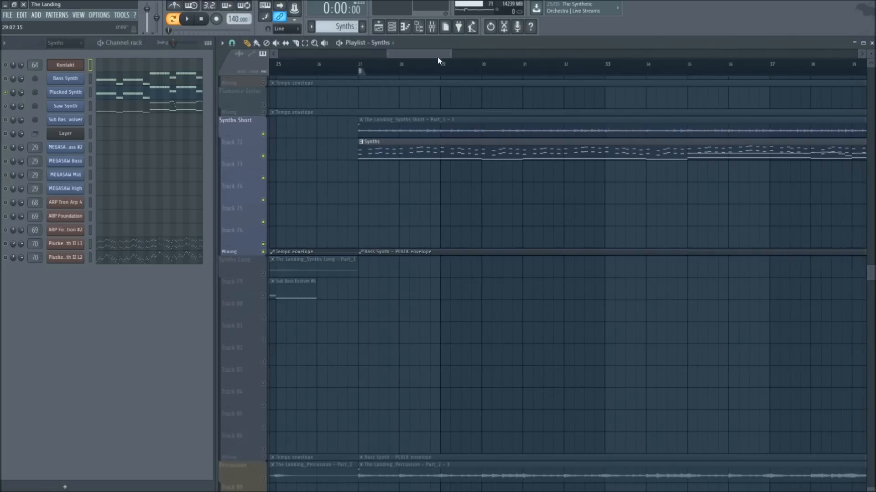
left_click(430, 68)
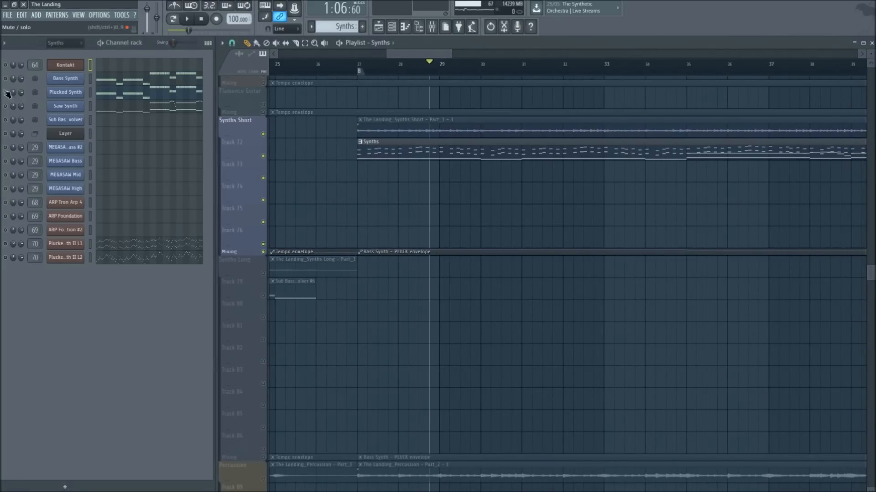
Solo the Plucked Synth channel and play its notes briefly in the piano roll
right_click(6, 93)
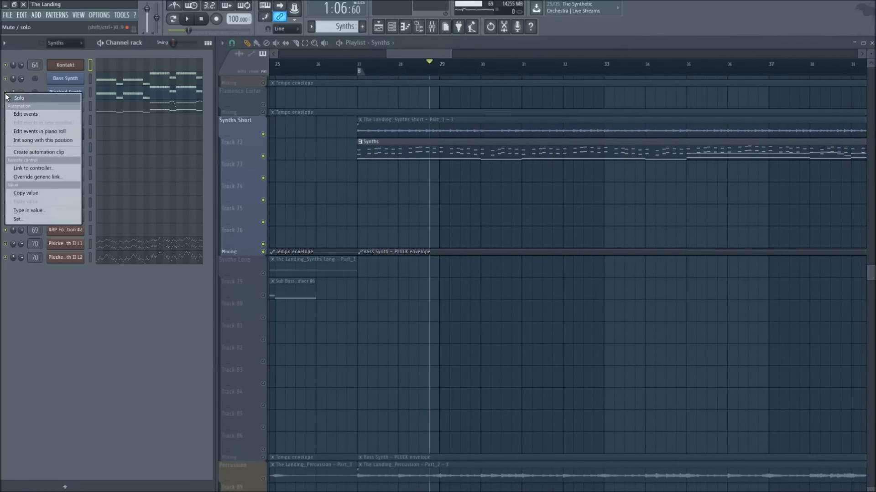
left_click(6, 94)
left_click(111, 96)
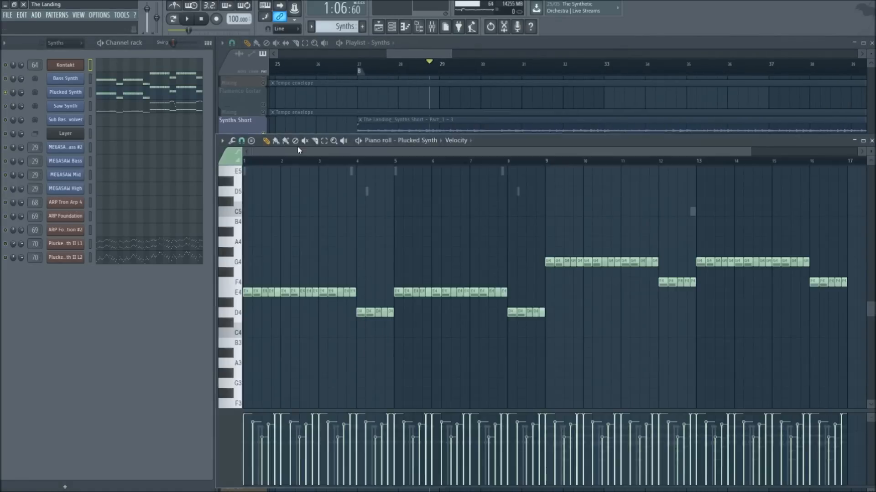
left_click(358, 140)
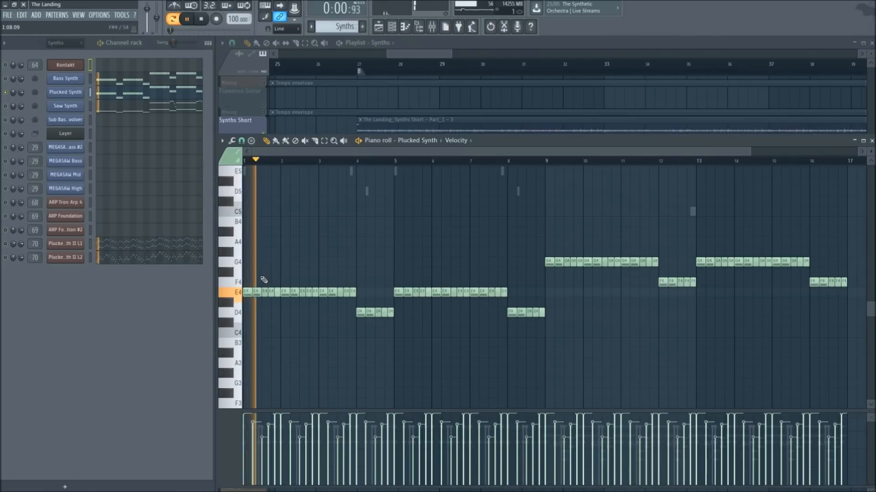
key("space")
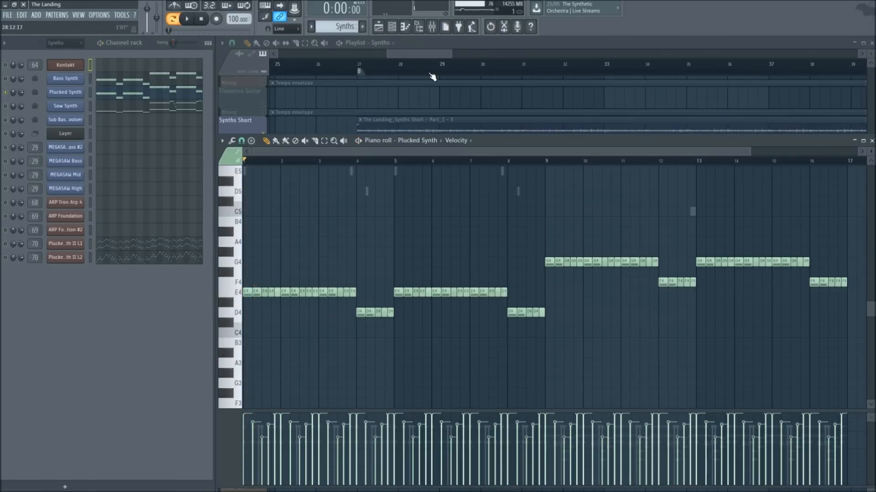
End the Plucked Synth solo, set the playback position to bar 28, and play the Plucked Synth notes with Bass Synth muted
left_click(6, 93)
left_click(361, 75)
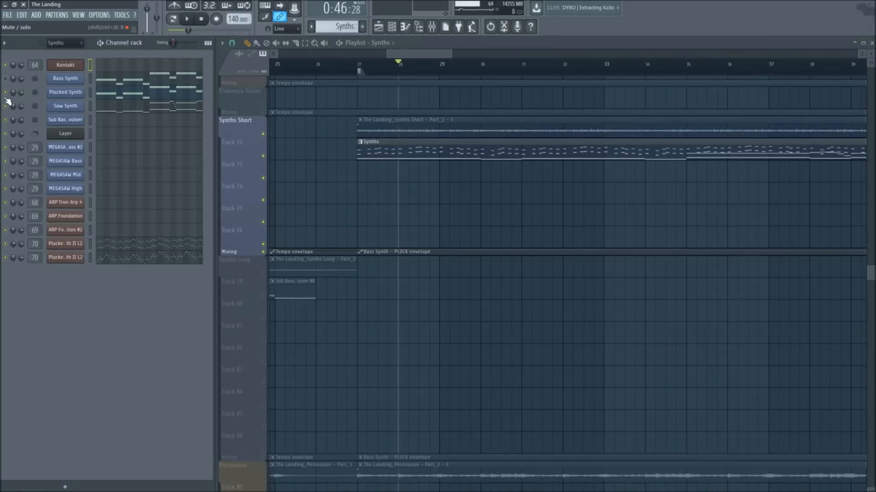
left_click(133, 97)
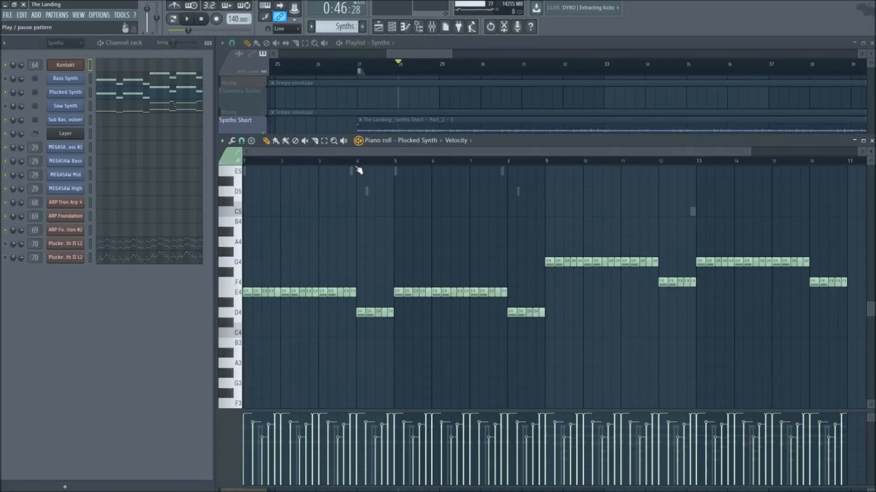
key("space")
key("F9")
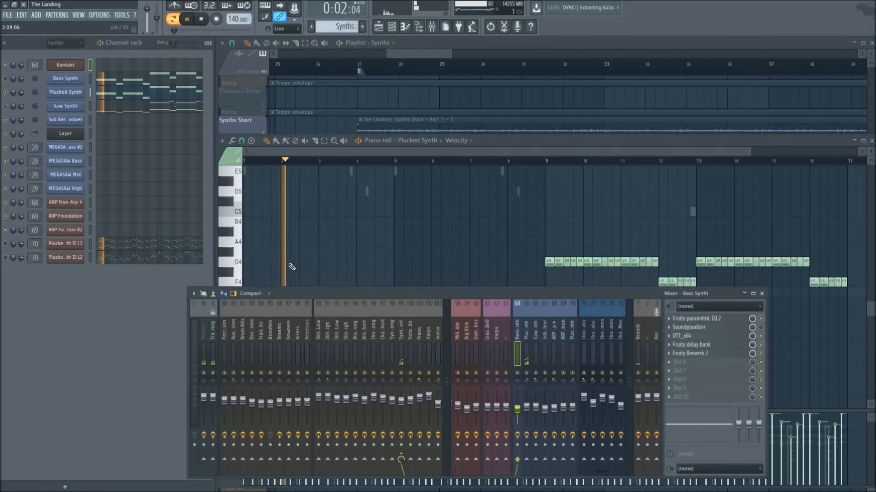
key("space")
Mute the Plucked Synth, unmute the Saw Synth, and play the Saw Synth notes from the pattern start
left_click(5, 93)
left_click(5, 107)
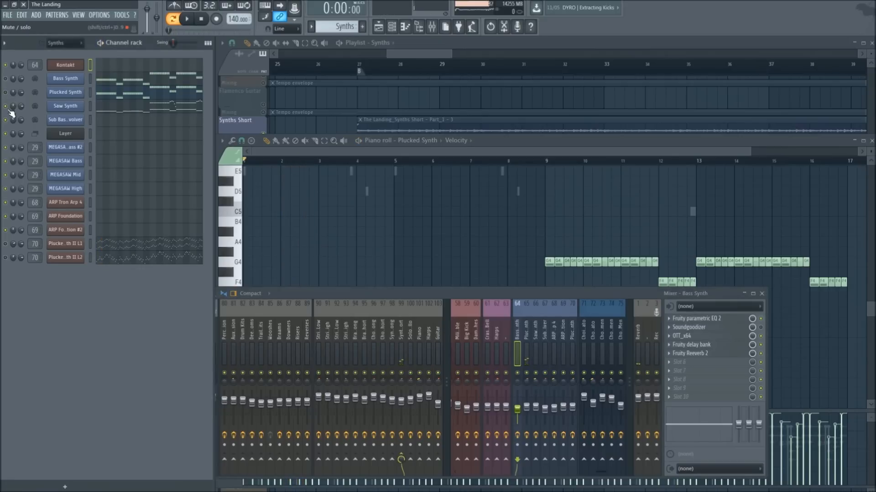
left_click(124, 111)
key("space")
scroll(348, 270, "down", 3)
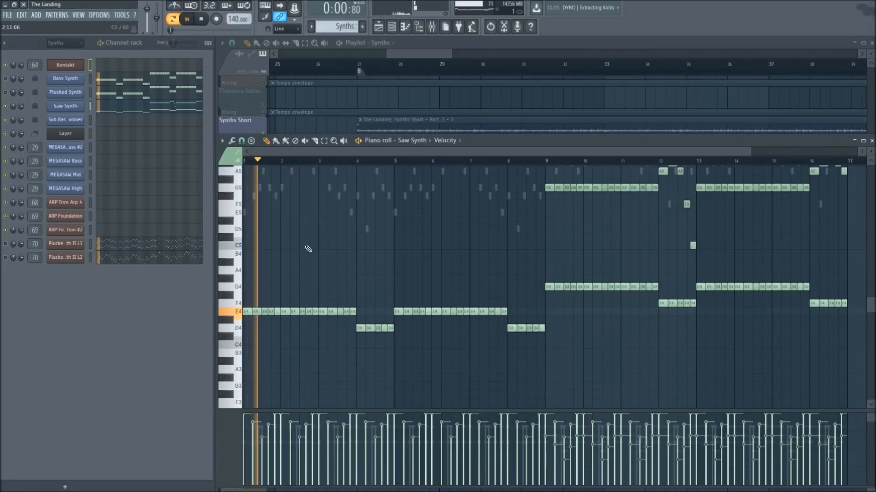
scroll(307, 248, "up", 2)
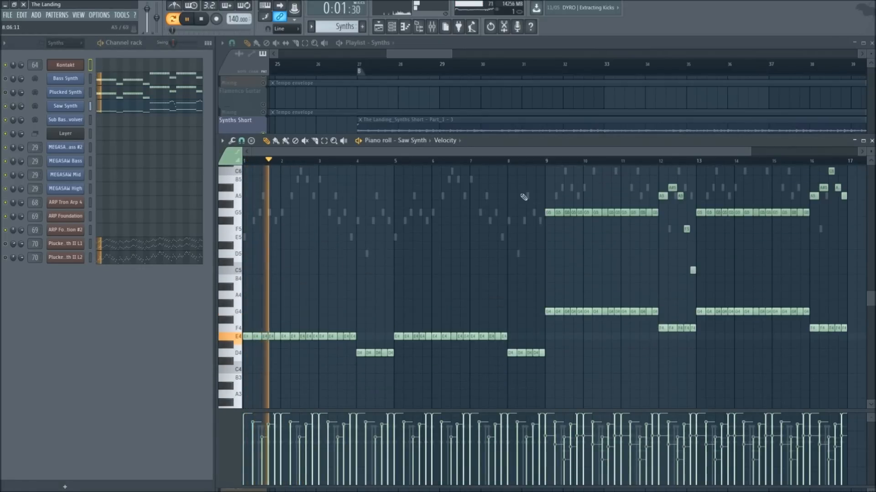
Play the Saw Synth notes from just before bar 9 of the pattern, and stop playback
left_click(538, 161)
scroll(538, 152, "down", 3)
scroll(456, 294, "up", 2)
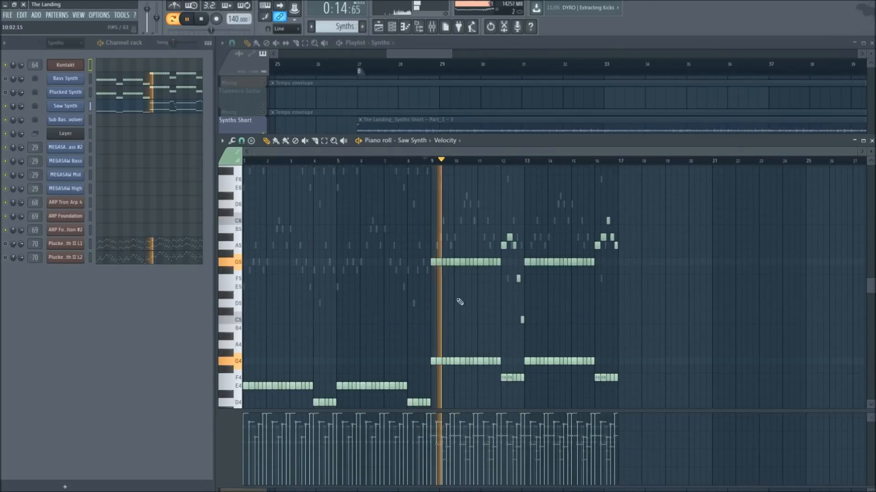
key("space")
left_click(70, 74)
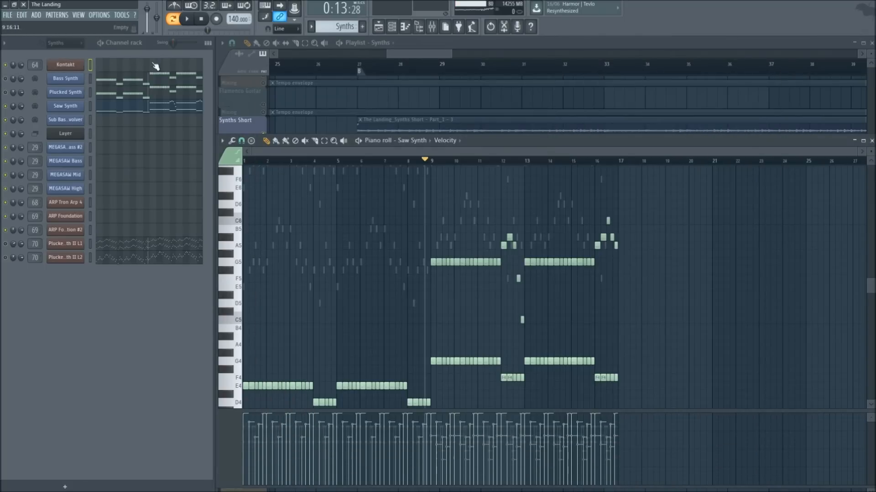
Inspect the Replika delay and Fruity Reeverb 2 effects on the Plucked Synth mixer track
left_click(771, 71)
key("F9")
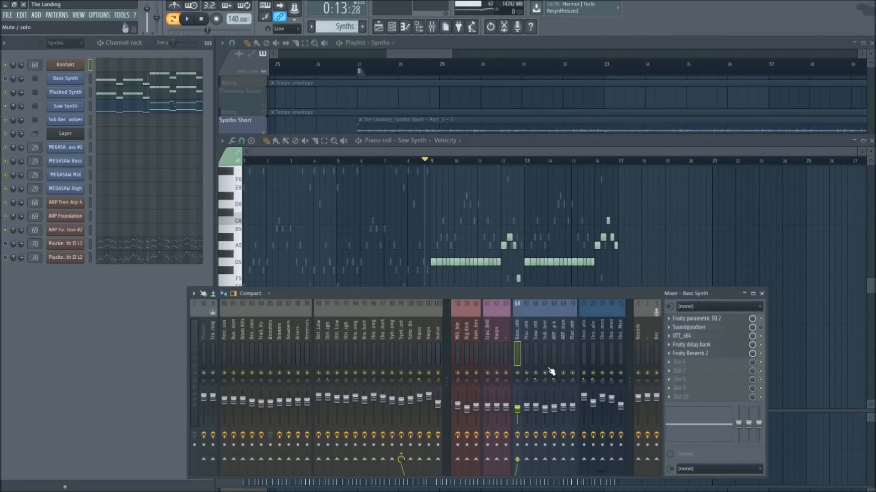
left_click(527, 336)
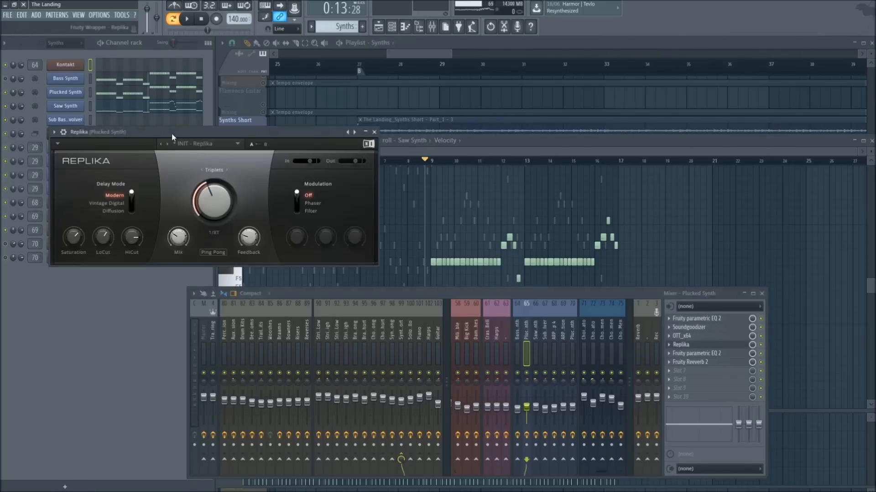
left_click_drag(172, 133, 209, 170)
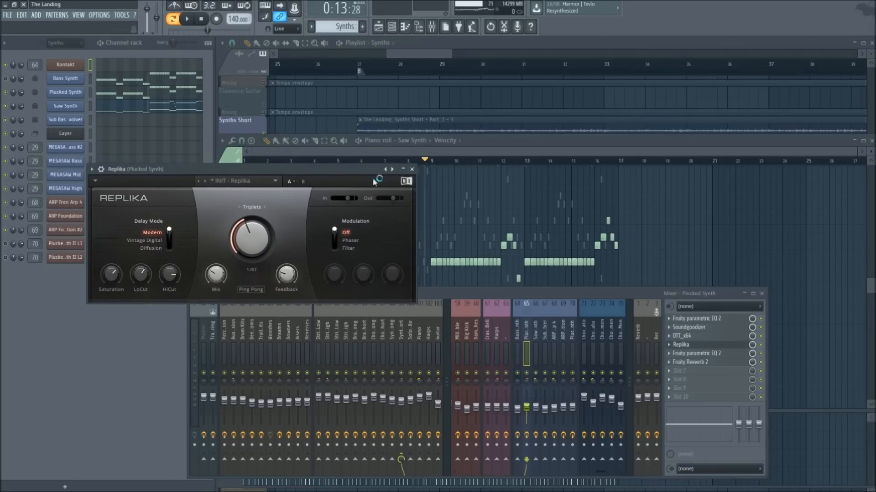
left_click(412, 170)
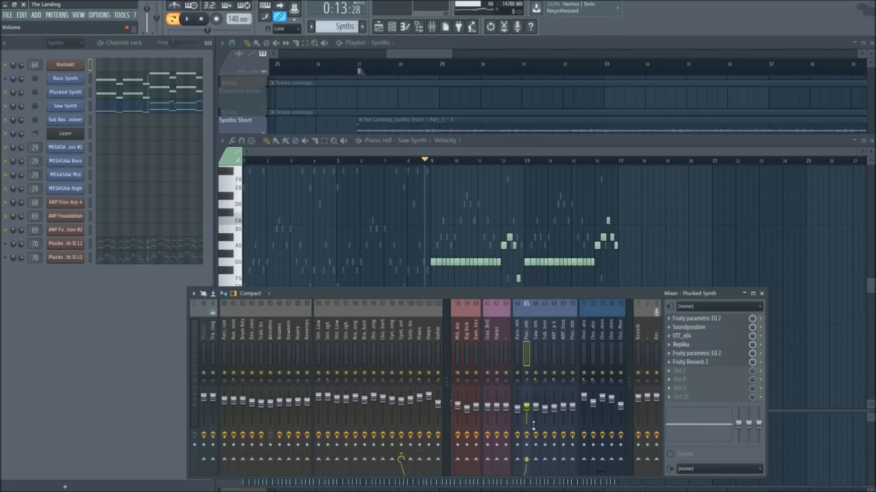
left_click(717, 363)
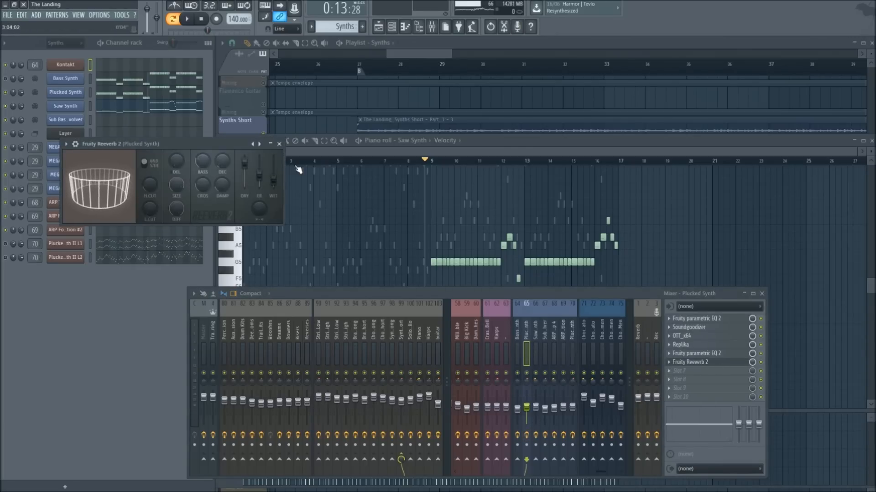
left_click(279, 143)
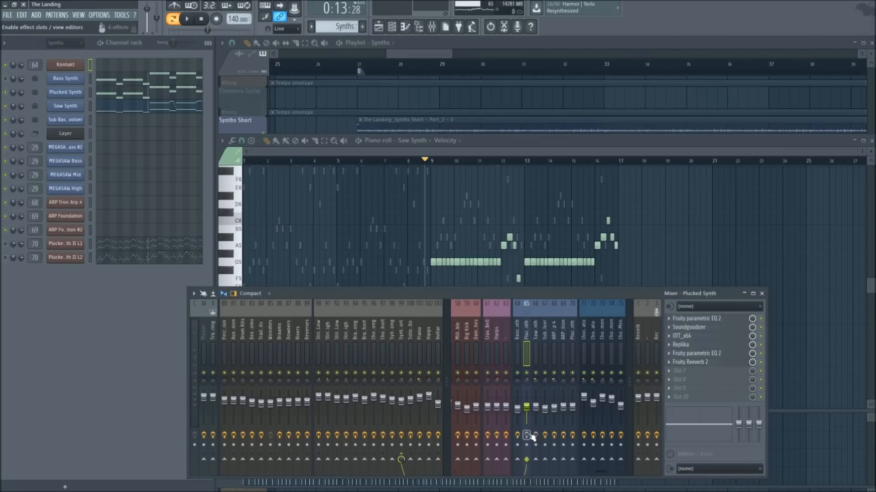
Play the synth notes from just before bar 9 with the Plucked Synth track's effects bypassed, and again with them enabled
key("space")
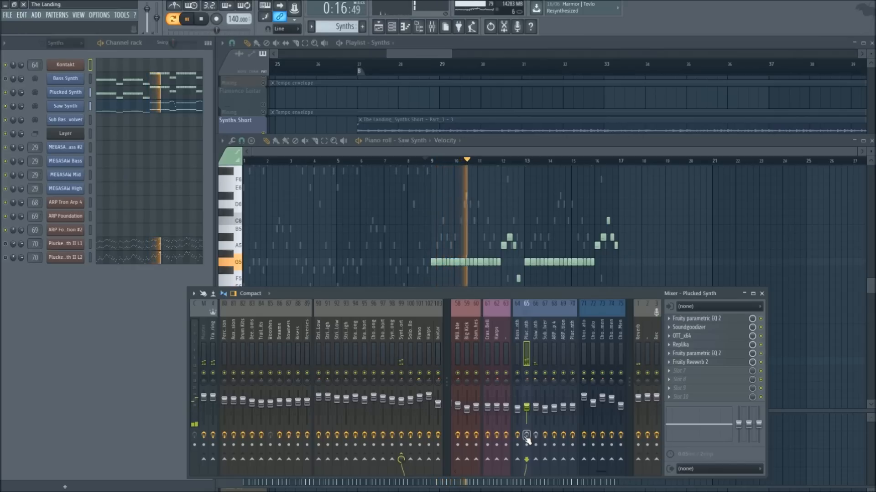
key("space")
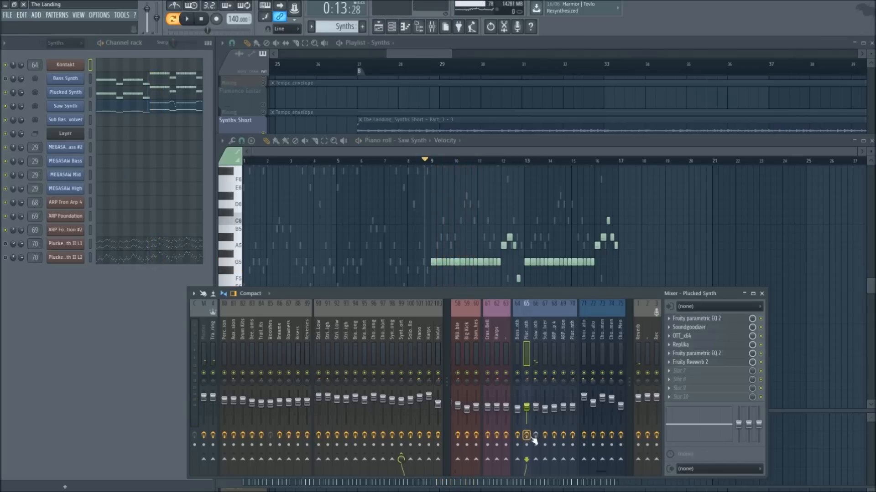
key("space")
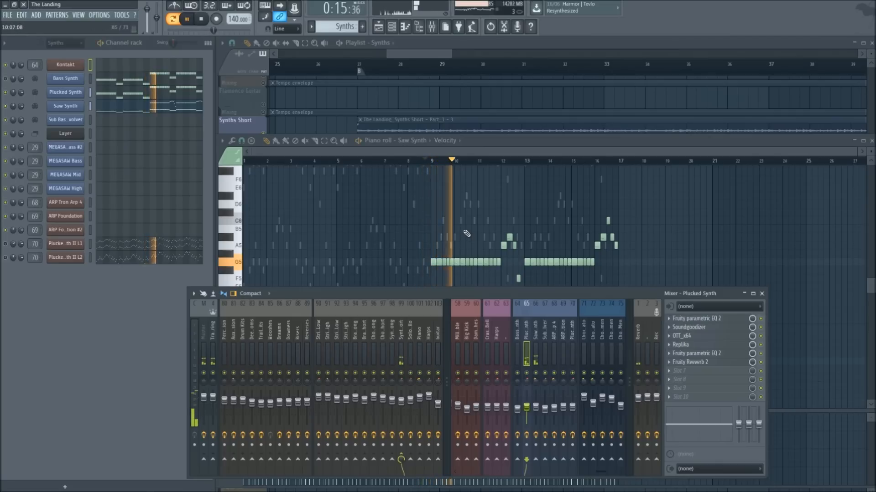
key("space")
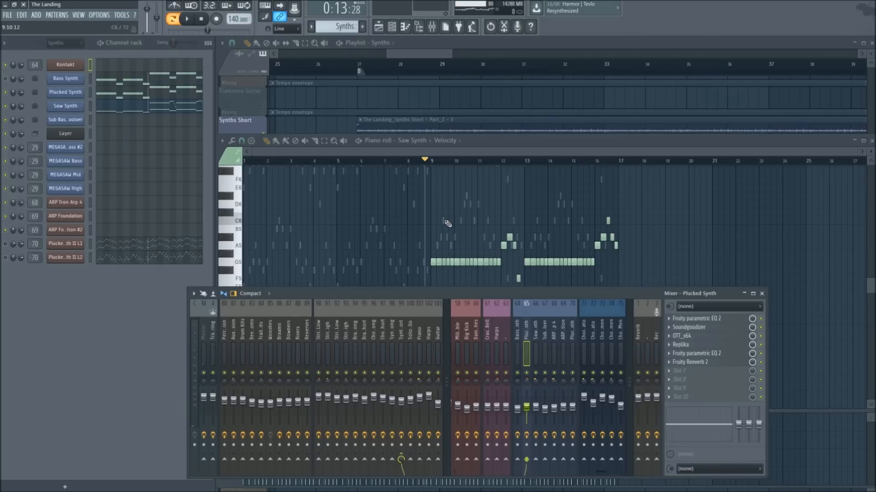
Mute Saw Synth and Plucked Synth II L2, and play the Plucked Synth II L1 notes from the pattern start in the piano roll
left_click(414, 205)
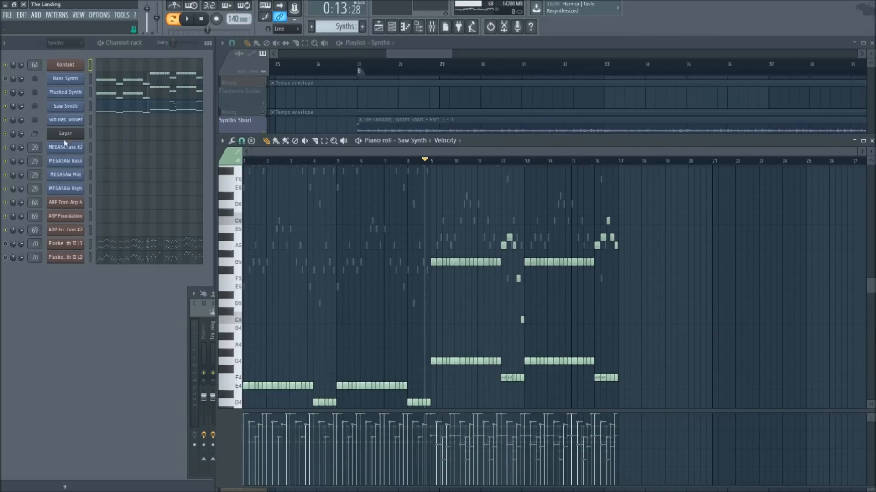
left_click(9, 253)
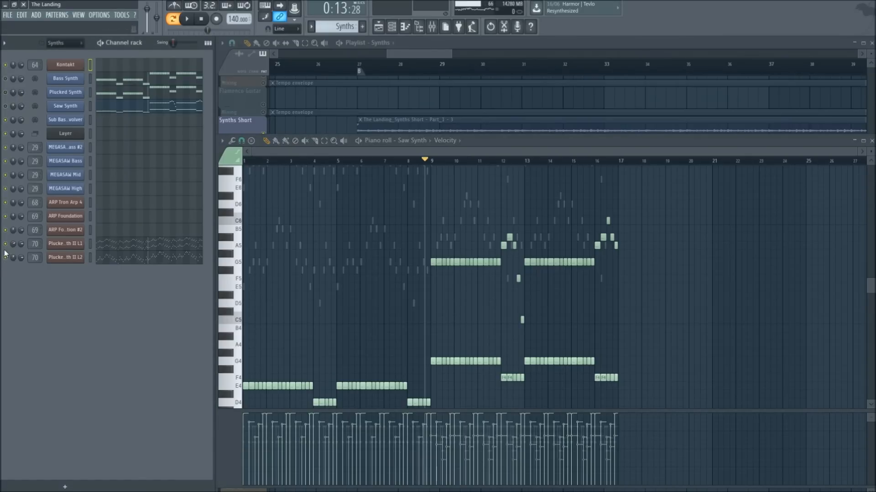
left_click(111, 246)
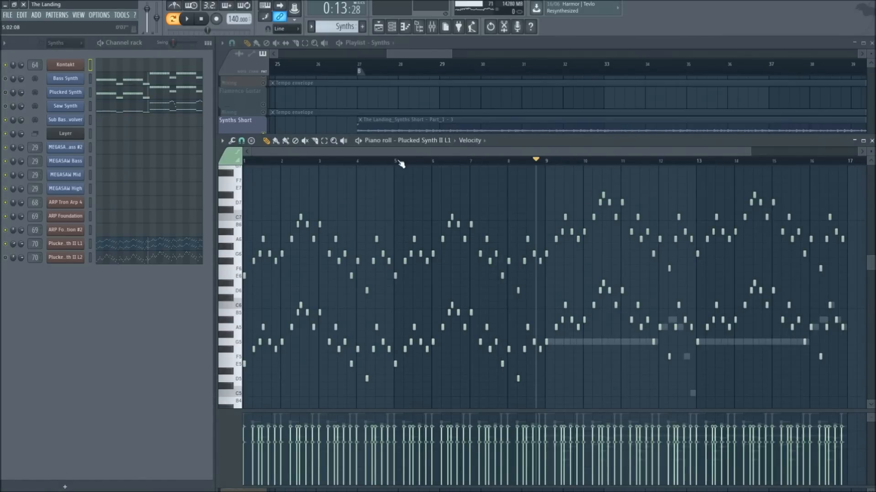
key("space")
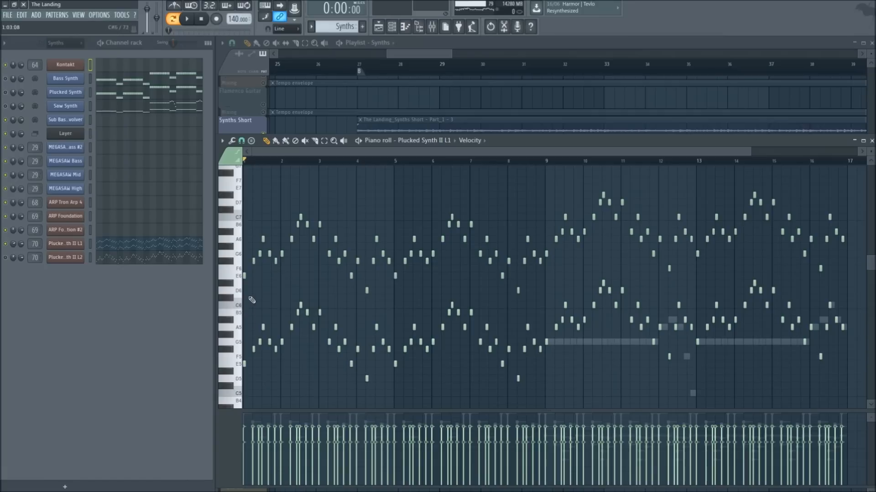
key("space")
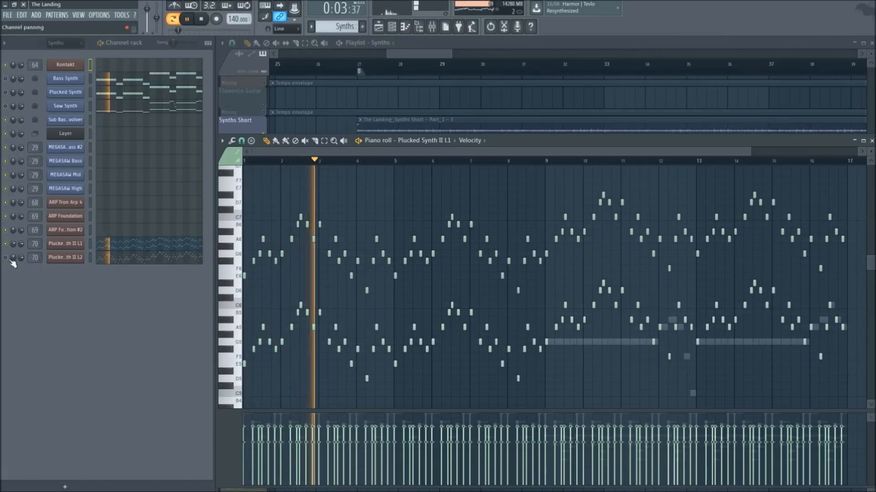
key("space")
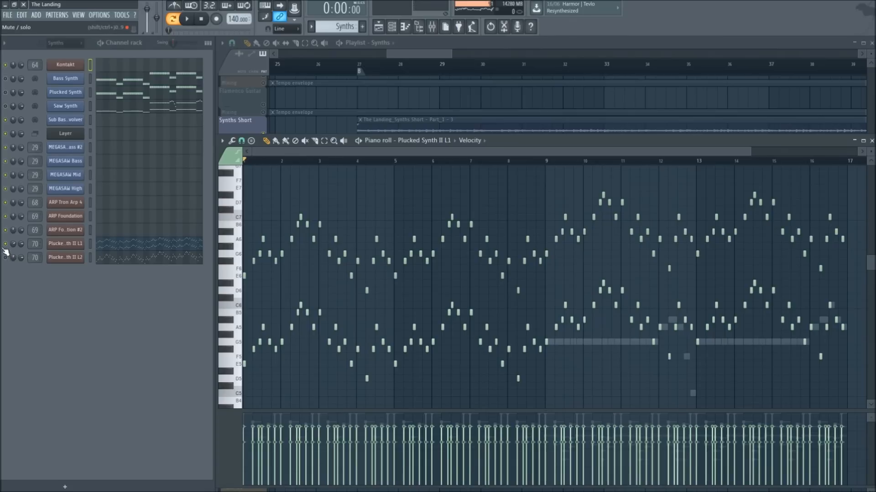
Show the Plucked Synth II L2 notes in the piano roll and play both Plucked Synth II layers from the pattern start
left_click(3, 248)
left_click(108, 263)
key("space")
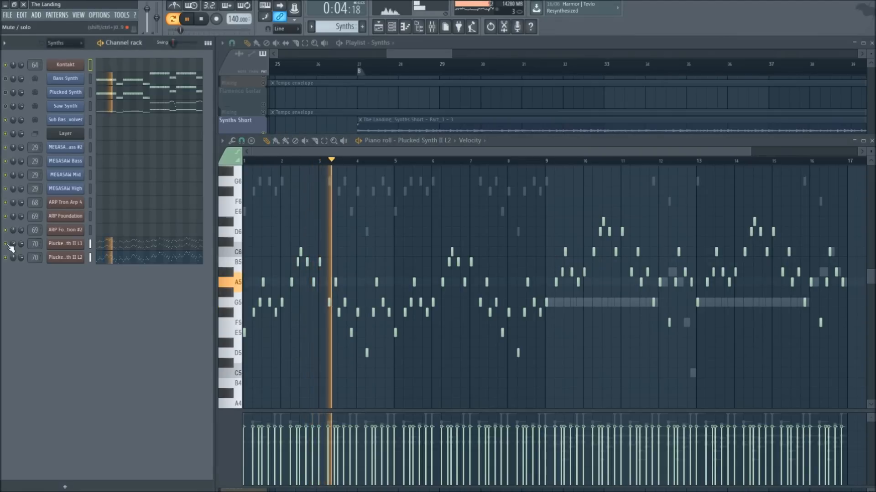
key("space")
Unmute the Bass, Plucked and Saw Synth channels and play all the synth layers together from the pattern start
key("space")
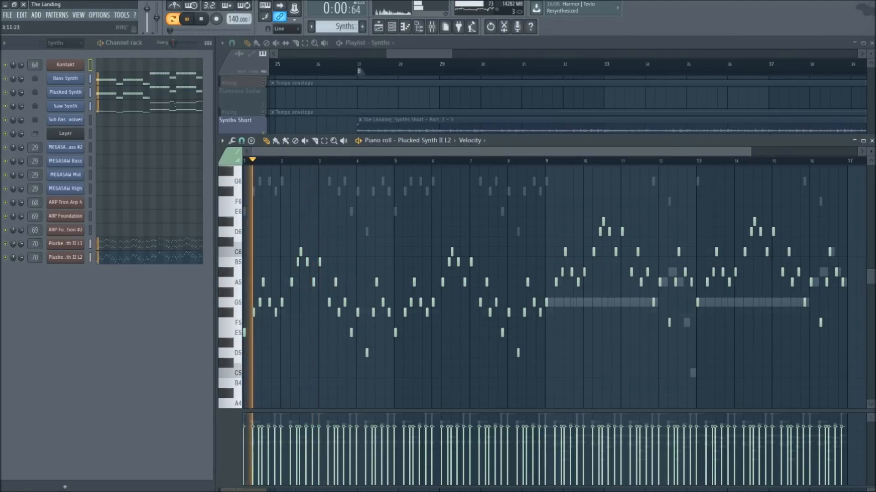
scroll(331, 205, "down", 2)
scroll(328, 233, "up", 3)
scroll(330, 239, "down", 2)
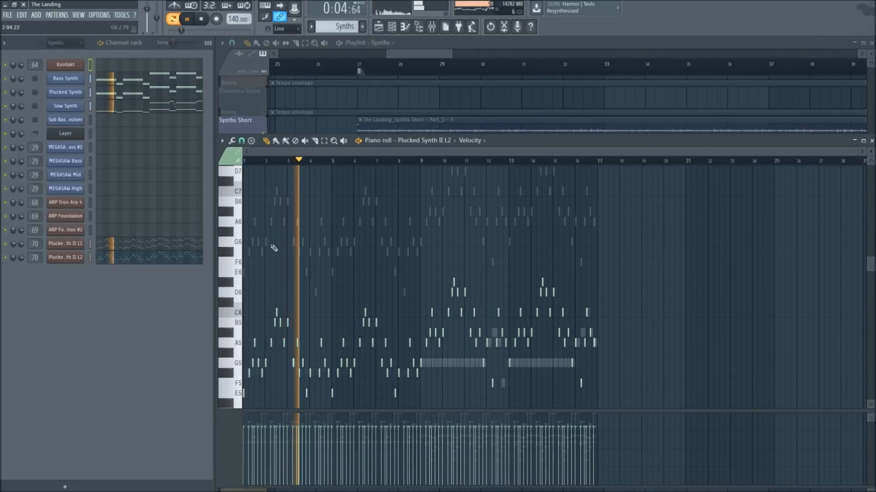
key("space")
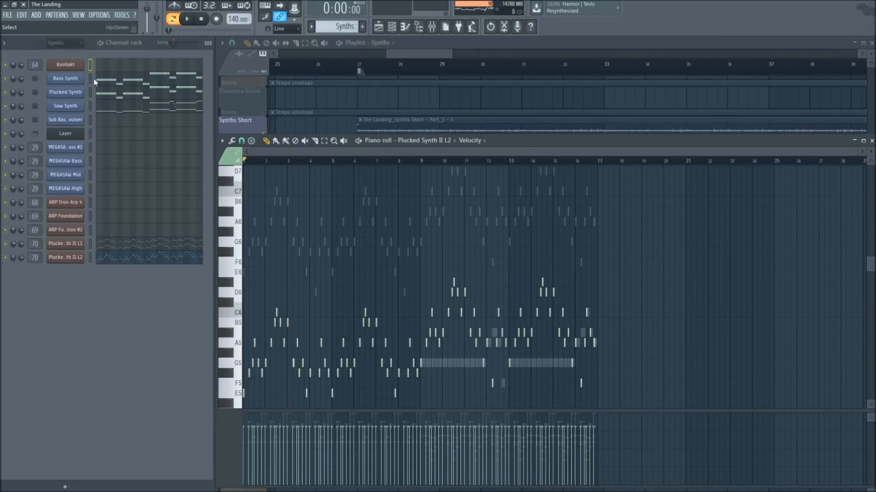
Examine the Bass Synth notes and the Saw Synth notes across the pattern in the piano roll
left_click(146, 84)
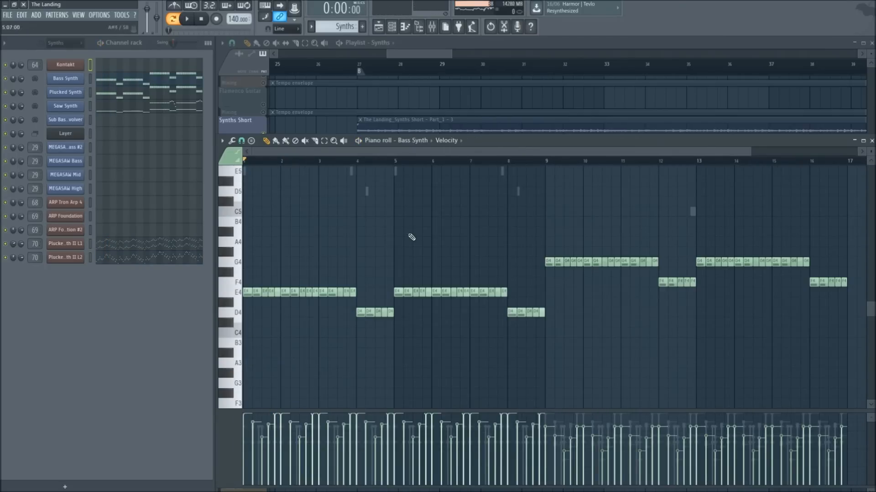
mouse_move(782, 140)
left_mouse_down()
mouse_move(732, 138)
mouse_move(782, 140)
left_mouse_up()
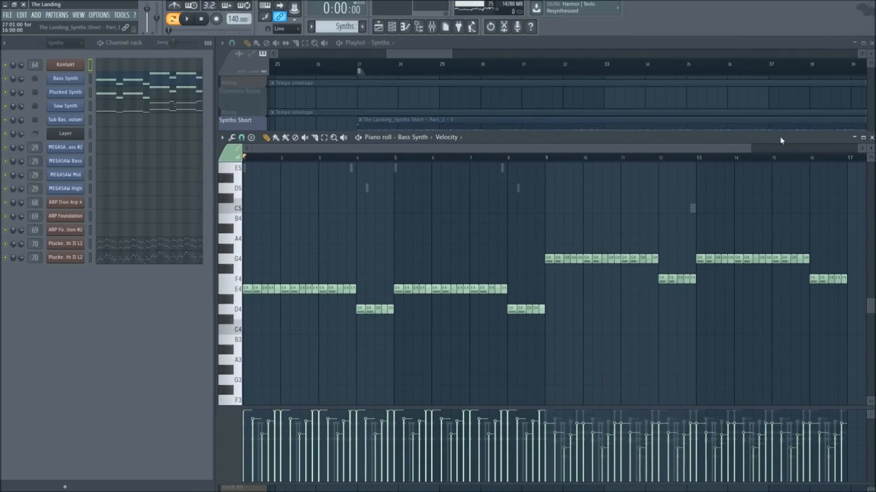
left_click(146, 110)
scroll(357, 166, "down", 3)
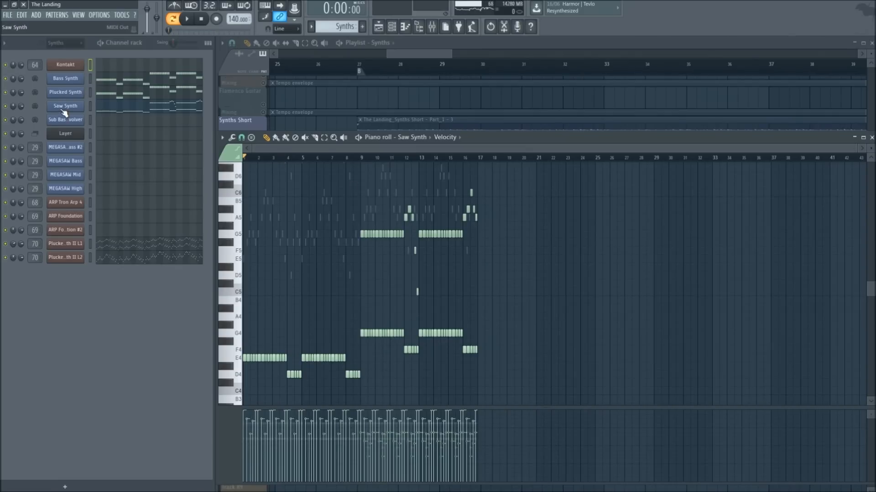
scroll(378, 171, "up", 6)
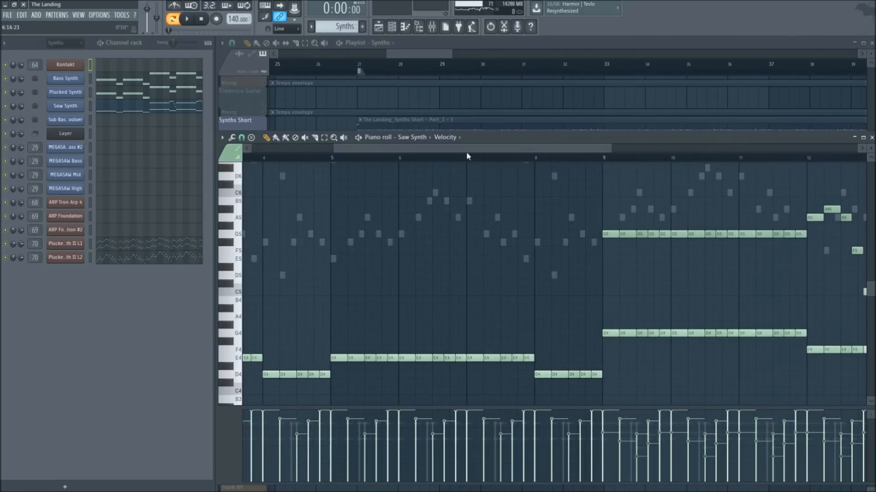
scroll(619, 159, "down", 3)
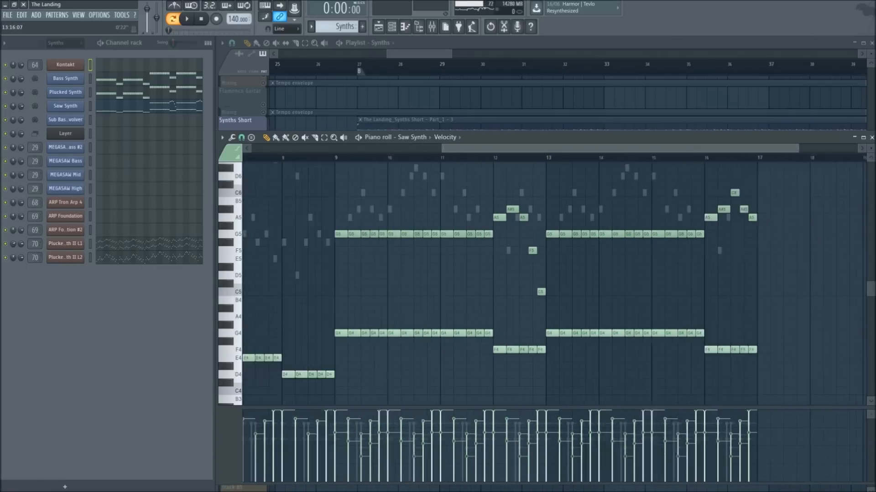
scroll(346, 236, "up", 3)
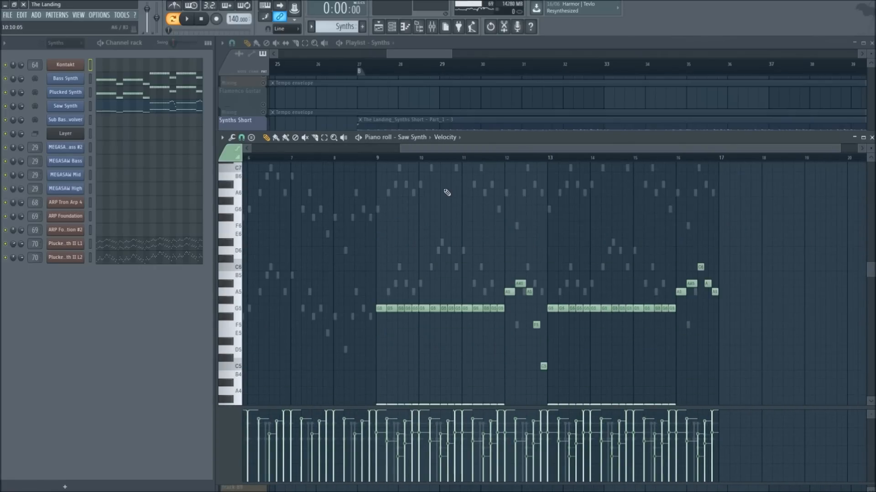
scroll(401, 243, "down", 4)
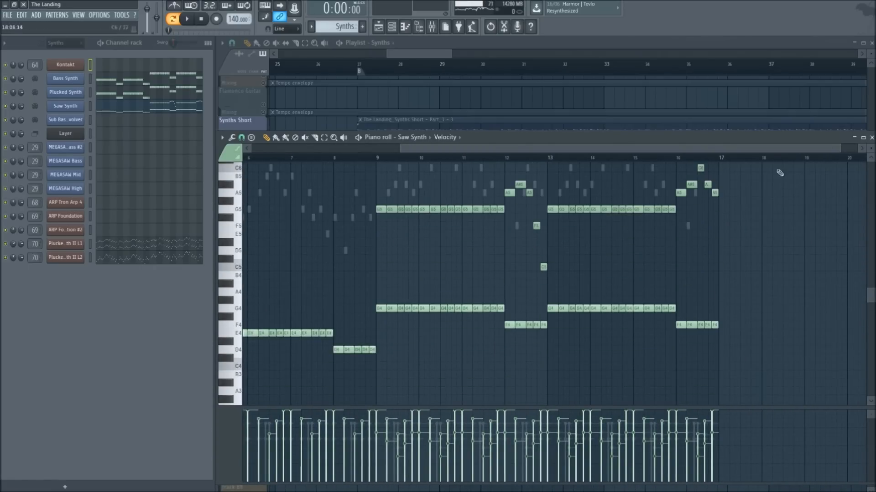
Return to the playlist and unmute the Short Choir and Short Brass track groups
right_click(329, 123)
scroll(438, 239, "up", 7)
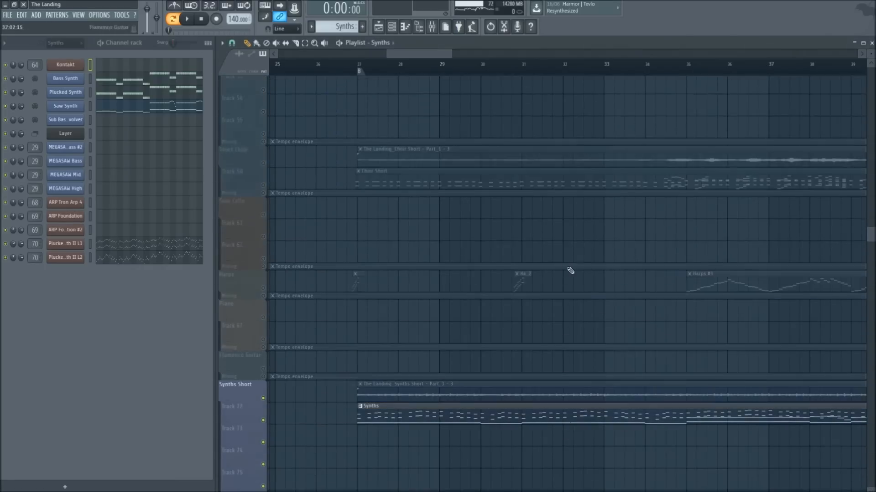
scroll(525, 264, "up", 5)
scroll(368, 273, "down", 6)
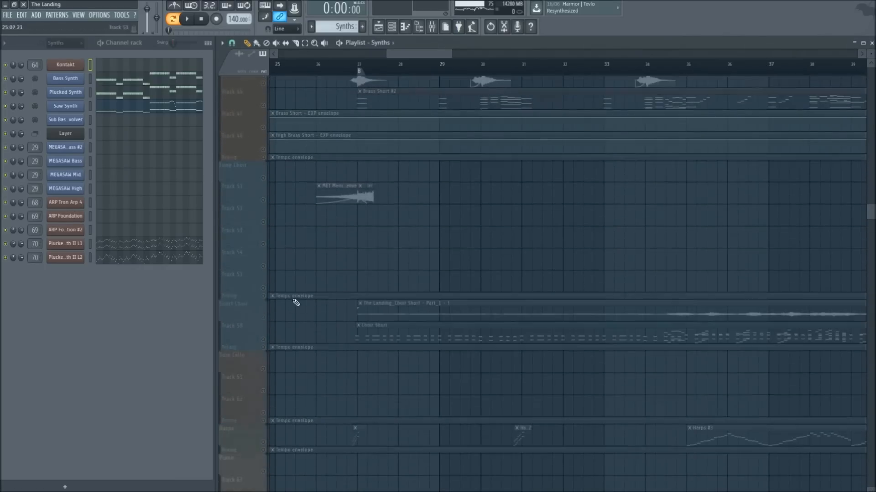
left_click(267, 342)
scroll(273, 183, "up", 4)
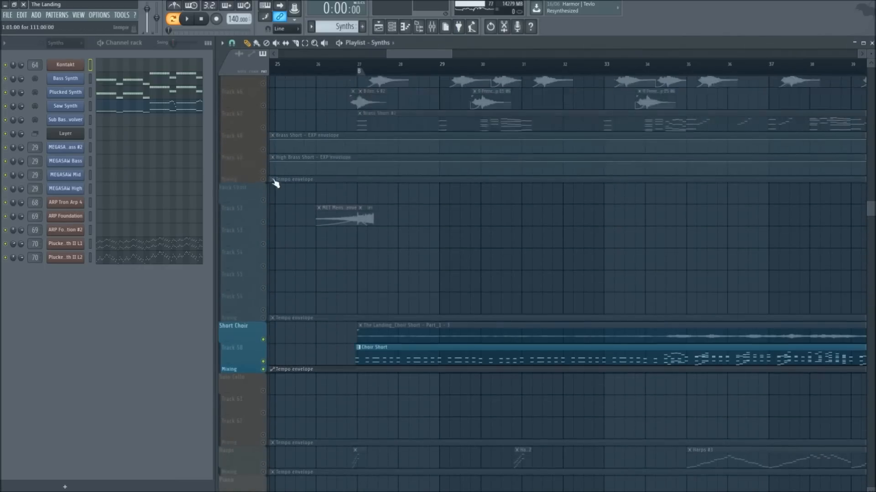
left_click(269, 197)
Examine the Short Brass, Short Choir and Synths Short clips between bars 27 and 43 of the playlist
scroll(327, 192, "up", 7)
scroll(323, 219, "up", 8)
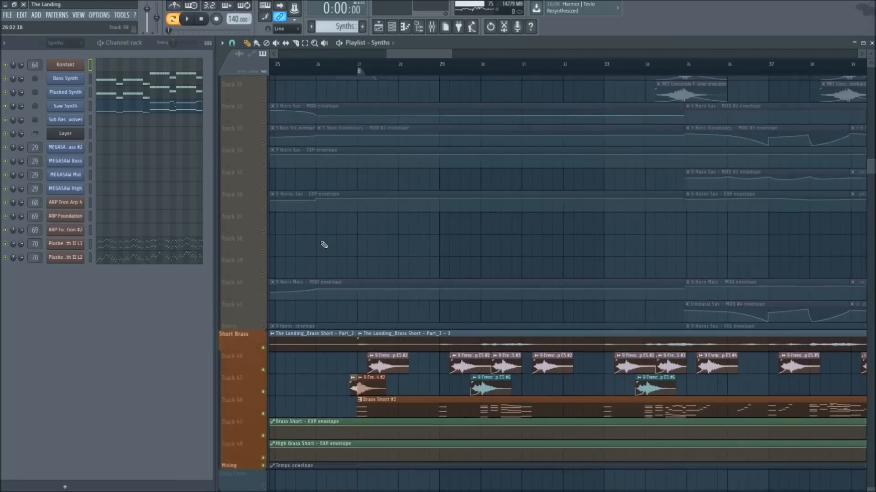
left_click(268, 270)
scroll(333, 326, "down", 10)
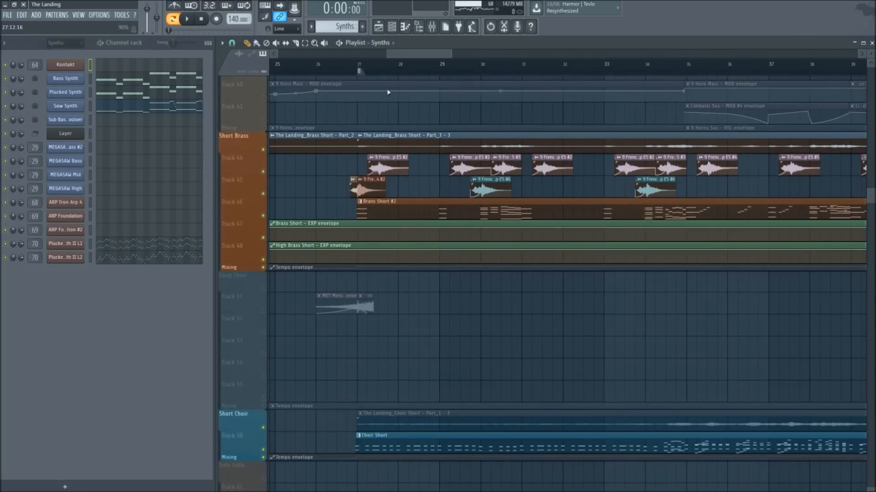
scroll(395, 69, "down", 3)
scroll(525, 72, "up", 4)
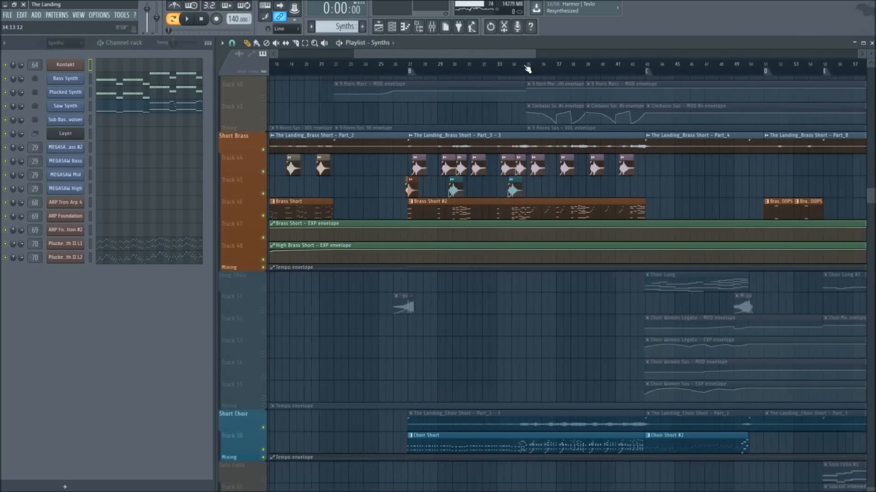
left_click_drag(472, 54, 497, 54)
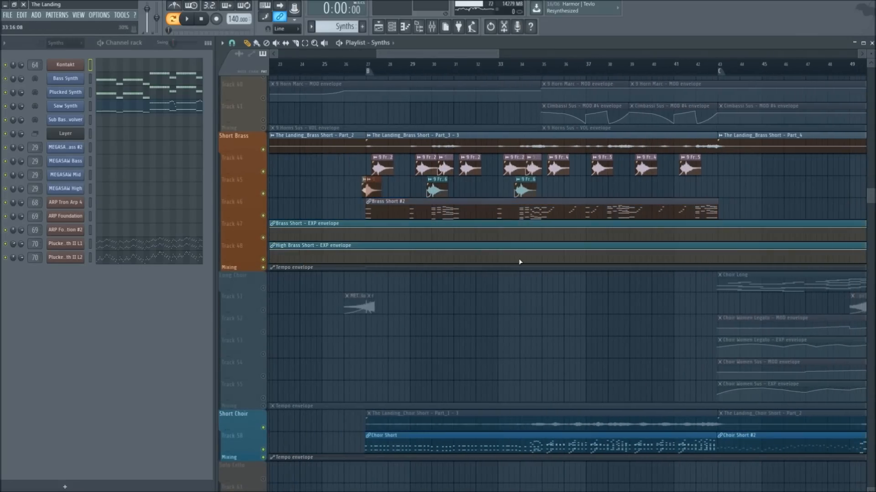
scroll(520, 269, "down", 10)
scroll(522, 280, "down", 1)
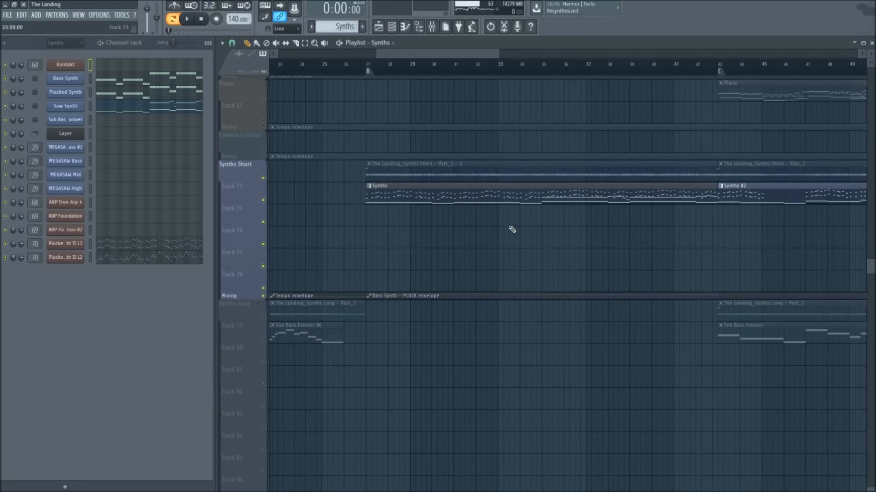
Examine how the Synths Short and Short Choir clips line up from bar 27 on, compared with the Synths Long and Percussion tracks
scroll(449, 64, "down", 3)
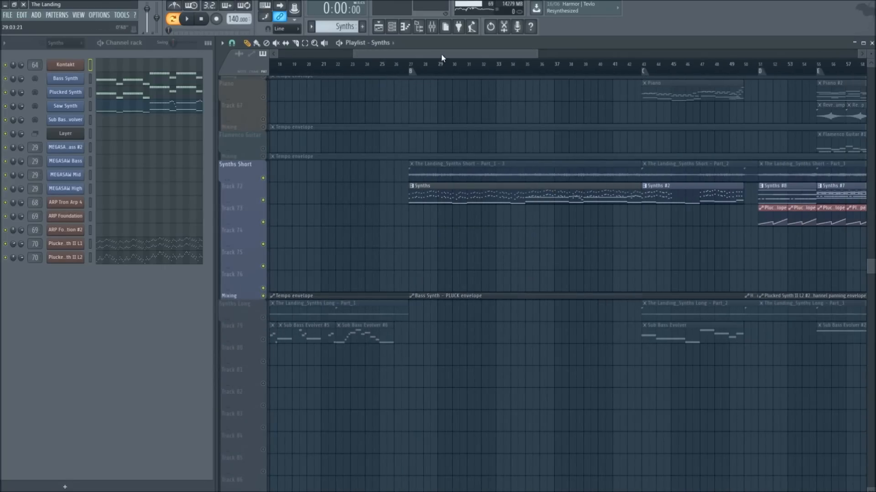
left_click_drag(441, 54, 461, 60)
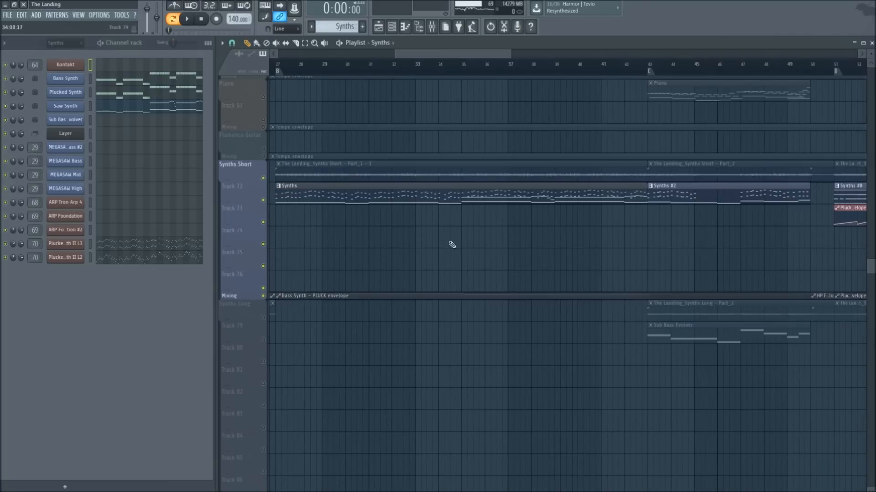
scroll(432, 182, "up", 6)
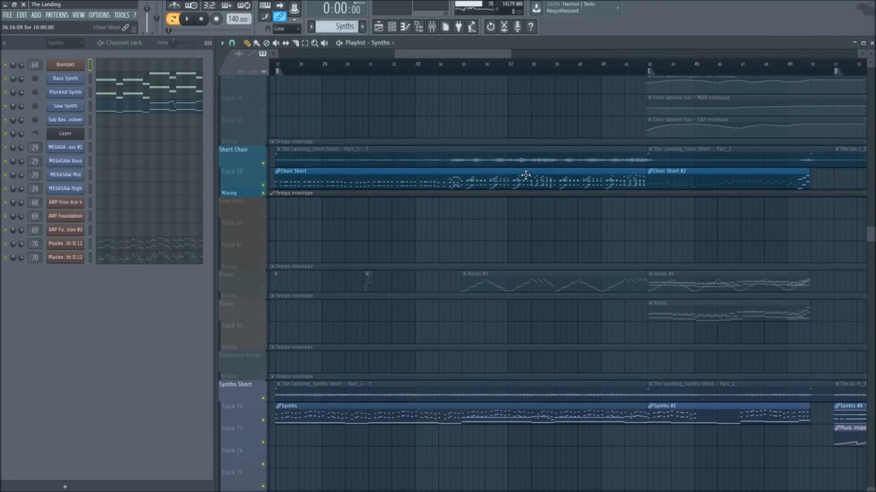
scroll(540, 253, "down", 5)
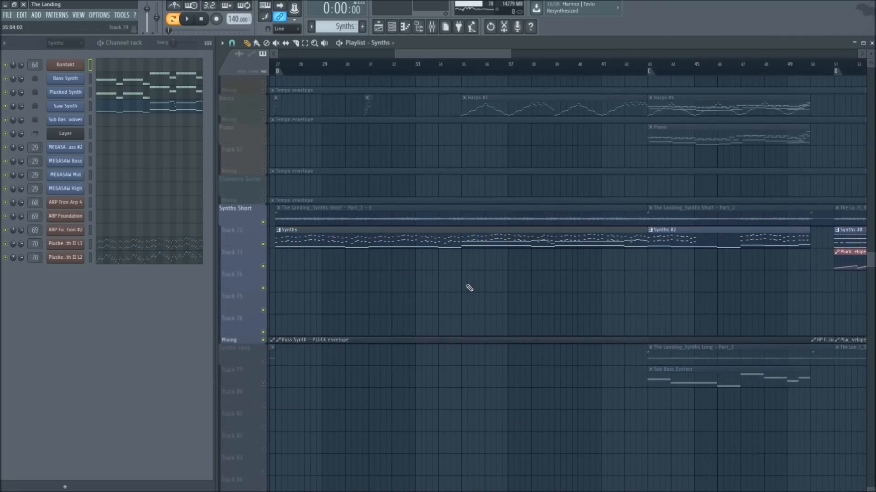
scroll(463, 293, "up", 5)
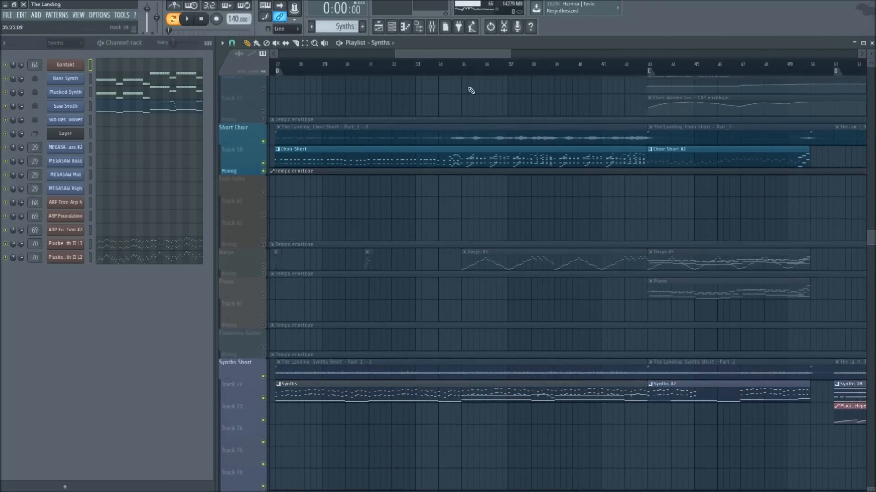
scroll(562, 167, "down", 4, "ctrl")
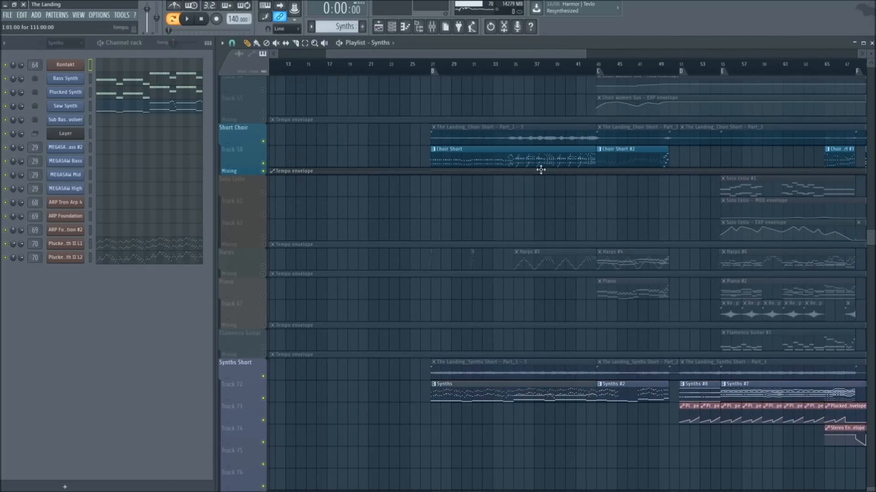
scroll(564, 68, "up", 4, "ctrl")
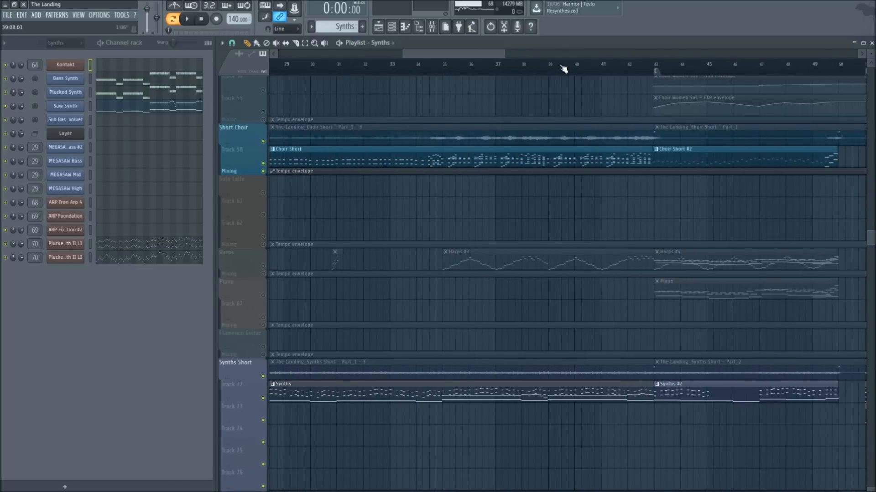
scroll(565, 69, "down", 6, "ctrl")
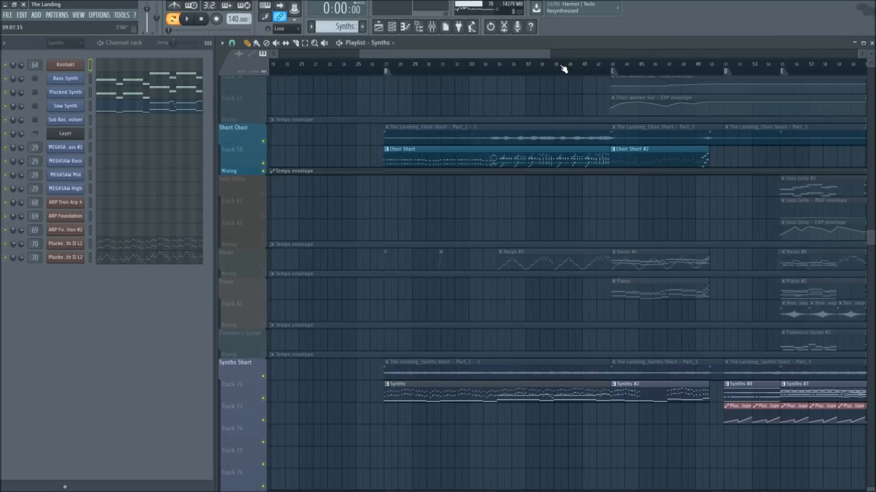
scroll(508, 194, "down", 3)
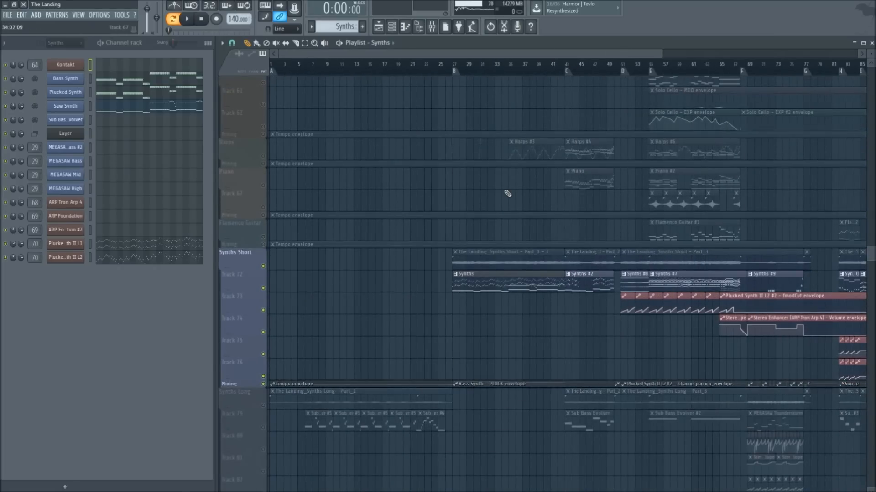
scroll(507, 194, "down", 12)
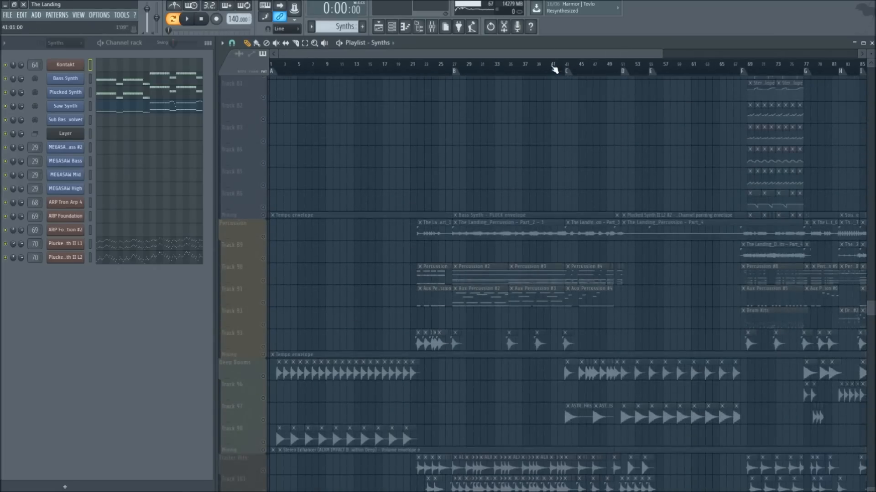
scroll(565, 69, "up", 4, "ctrl")
scroll(447, 198, "up", 12)
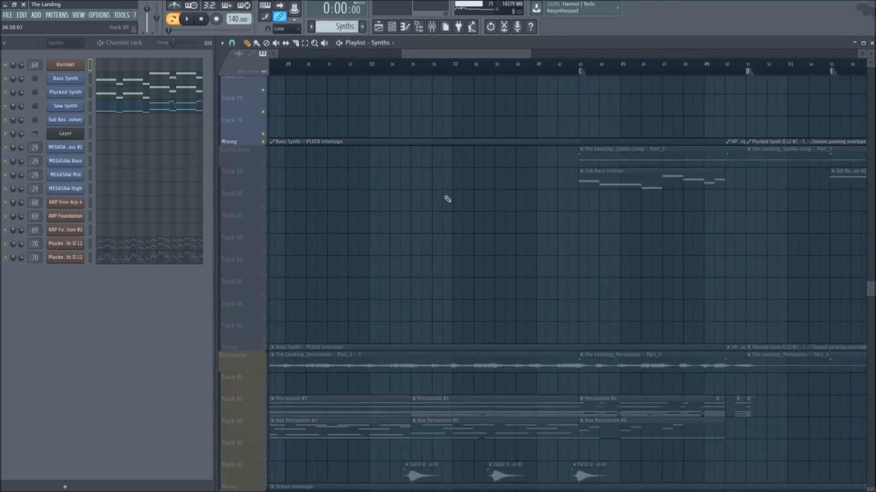
scroll(456, 114, "down", 2, "ctrl")
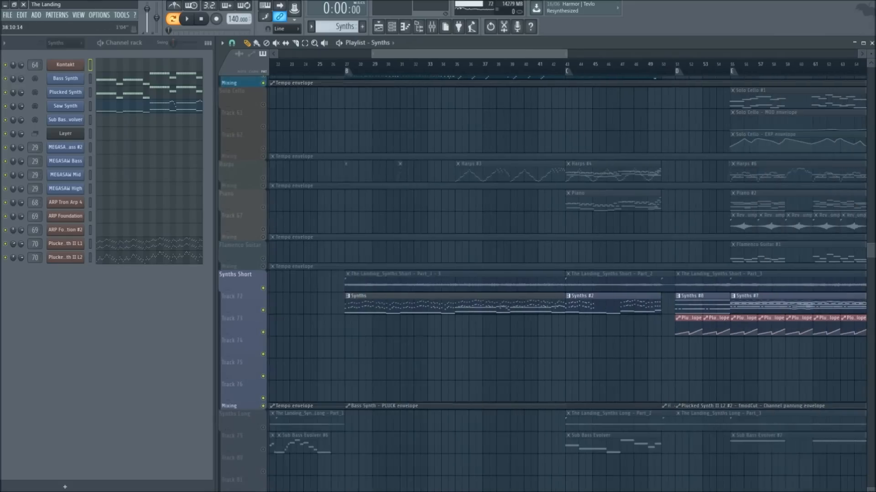
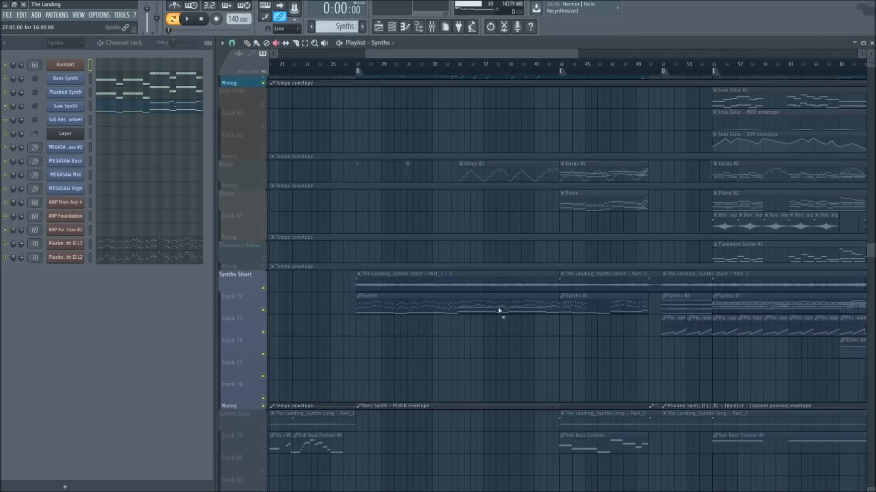
Unmute the rendered The Landing_Synths Short audio clips while leaving the Synths pattern clips muted
scroll(497, 314, "down", 5)
scroll(488, 314, "up", 4)
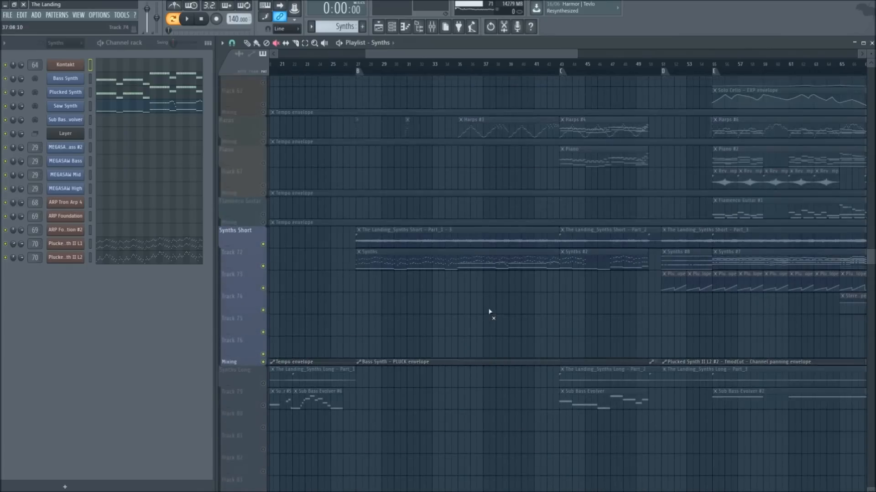
left_click(505, 240)
left_click(505, 259)
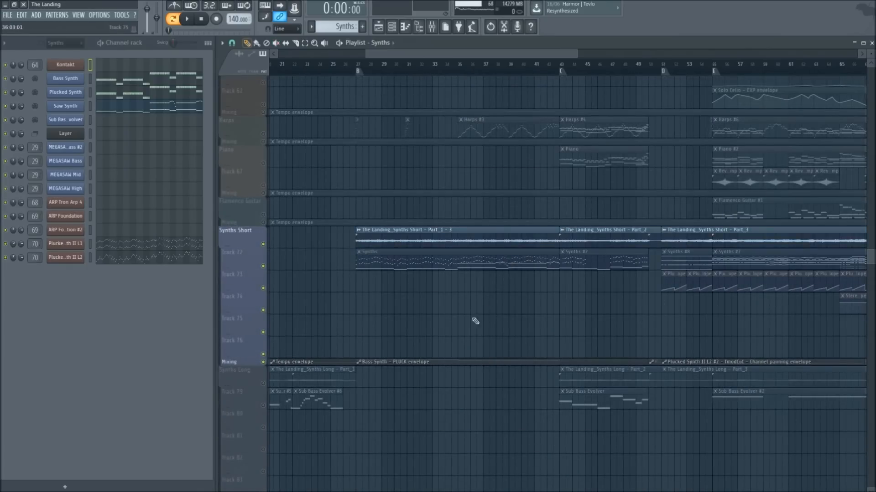
Solo the Harps track group, move the playhead to about bar 34 and open the Harps #3 pattern's notes
right_click(262, 135)
scroll(453, 68, "up", 4)
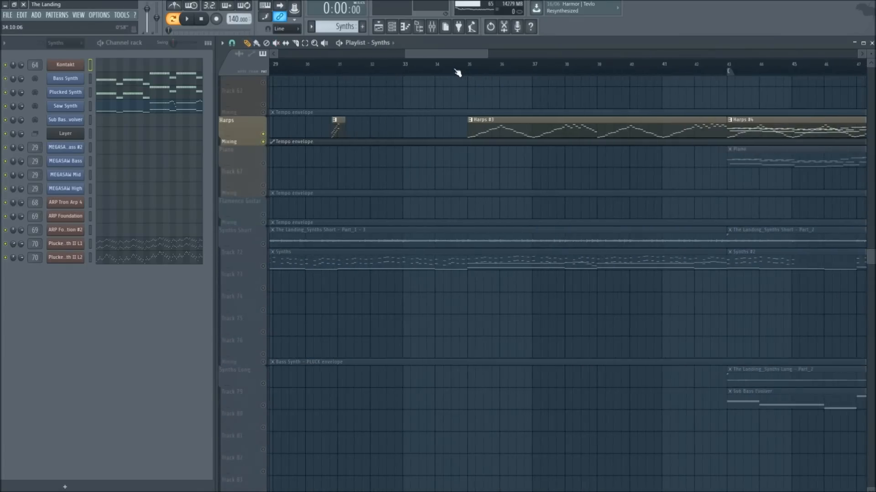
scroll(453, 67, "down", 3)
left_click(452, 67)
double_click(478, 126)
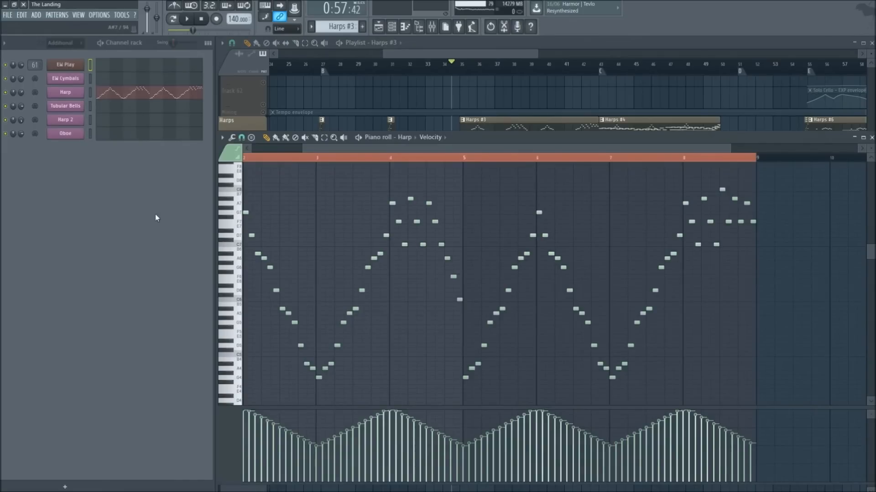
Examine the Harp notes and velocities of Harps #3 in an enlarged piano roll and play part of the pattern
scroll(360, 164, "down", 2)
scroll(335, 207, "down", 3)
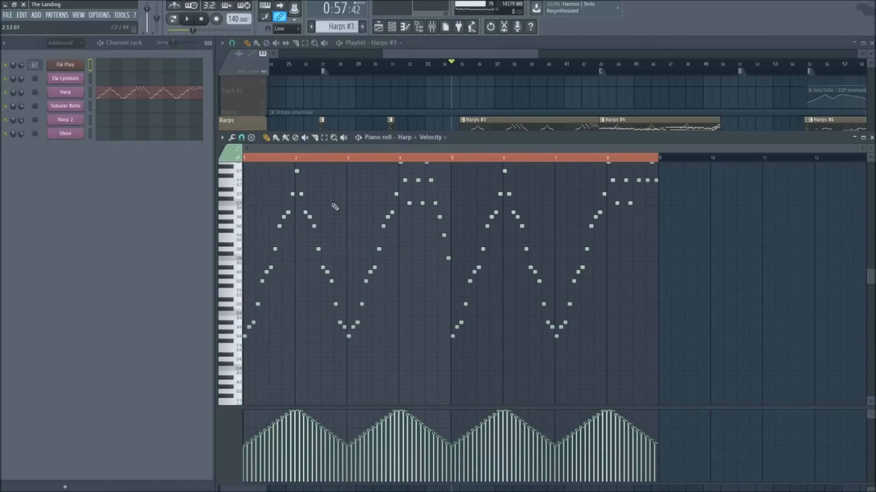
scroll(254, 349, "up", 4)
scroll(334, 264, "down", 3)
scroll(334, 268, "up", 2)
scroll(328, 248, "down", 3)
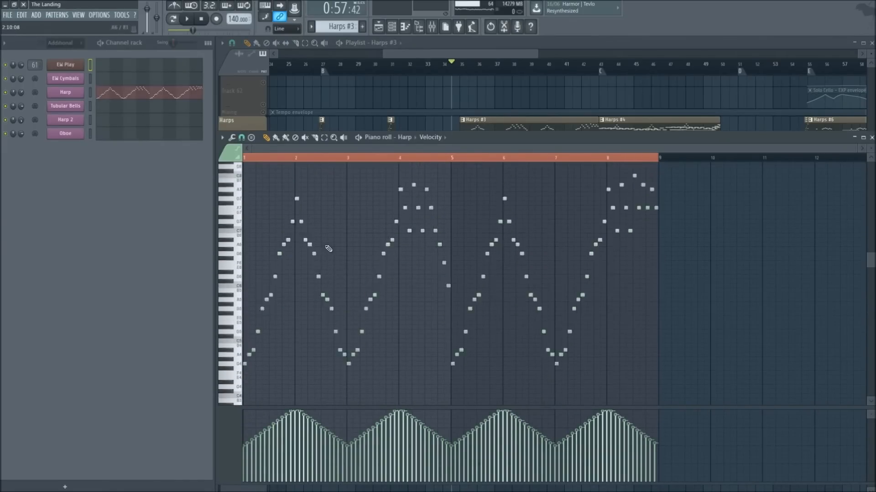
scroll(272, 226, "up", 1)
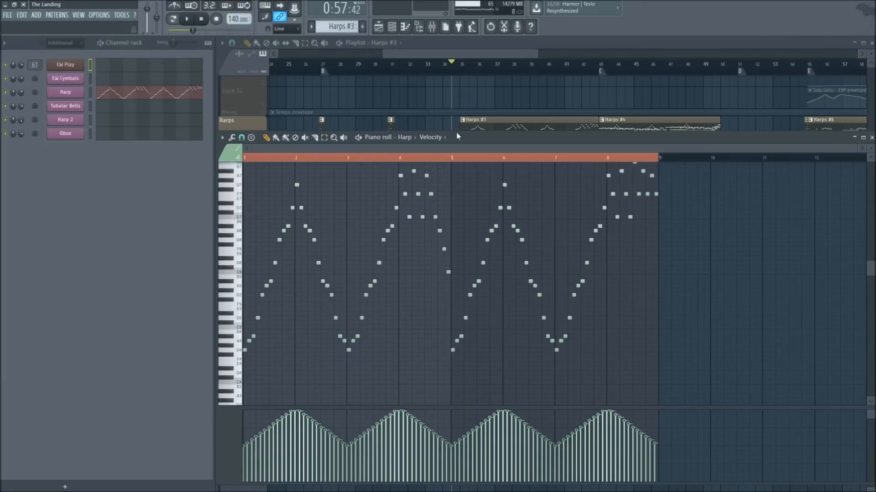
left_click_drag(455, 132, 375, 81)
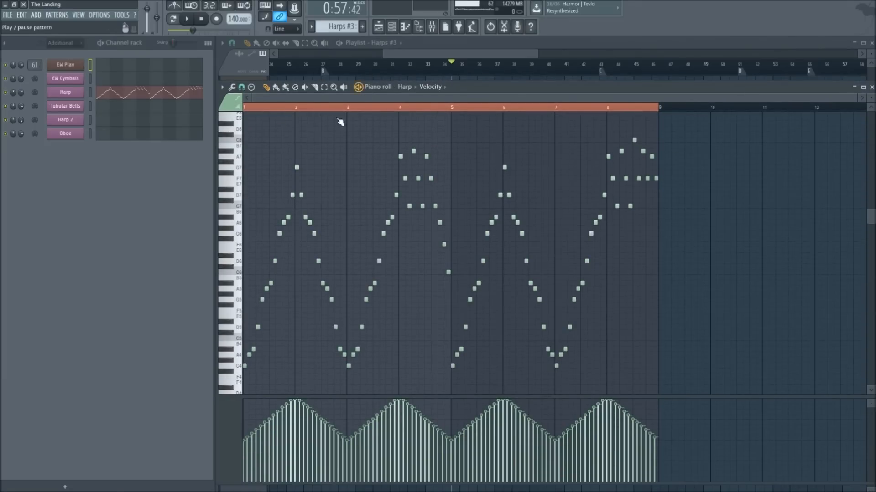
key("space")
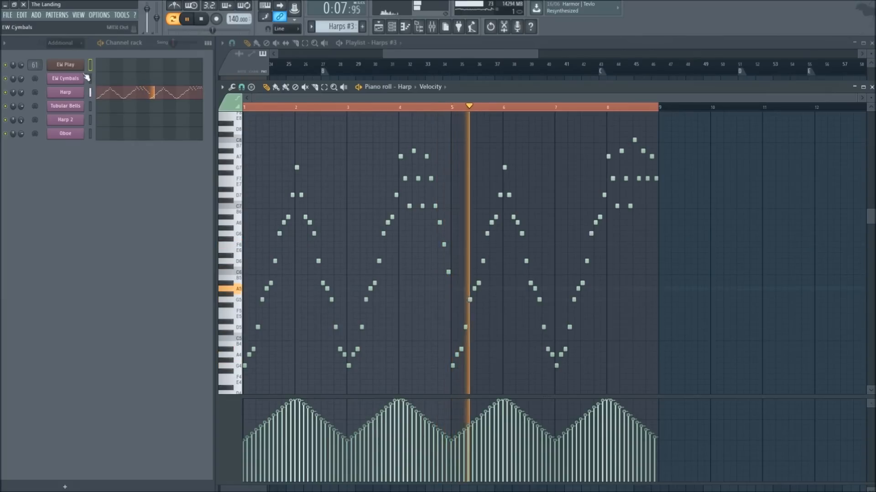
key("space")
Check the Harp Pluck Short instrument in the EW Play plugin, then close the plugin and the piano roll
left_click(69, 65)
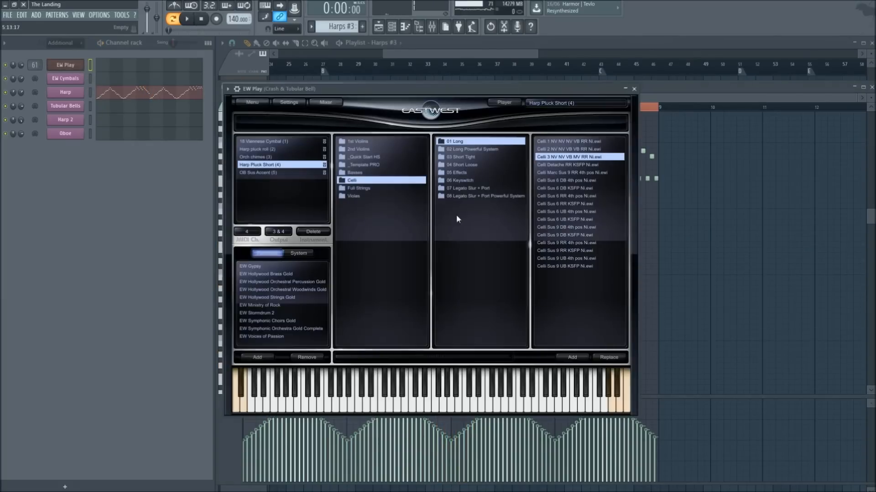
left_click(499, 102)
left_click(504, 103)
left_click(633, 89)
left_click(871, 87)
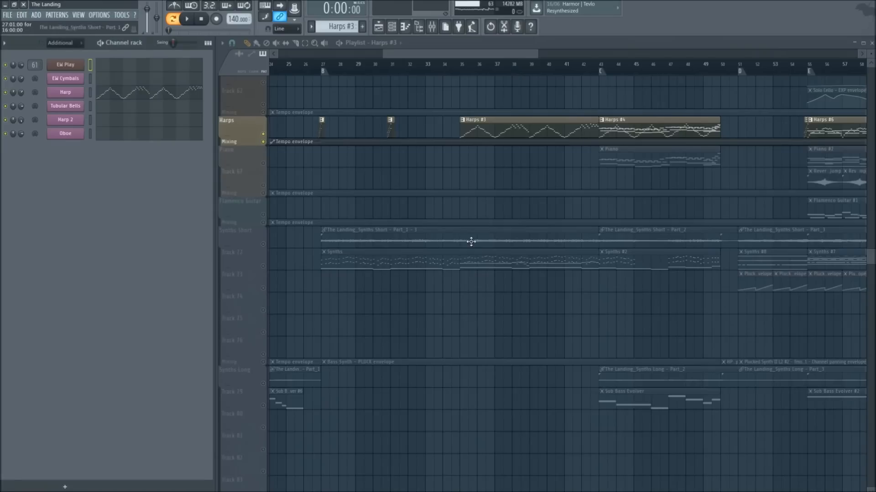
Unmute all tracks and examine the percussion, hits and effects tracks down to the Reverse FX and Braams groups
scroll(441, 302, "down", 5)
scroll(585, 167, "up", 5)
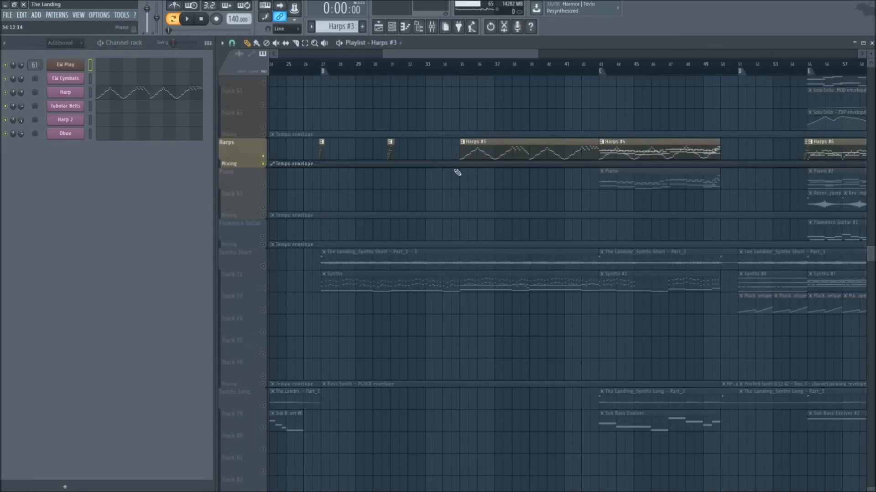
scroll(332, 270, "down", 20)
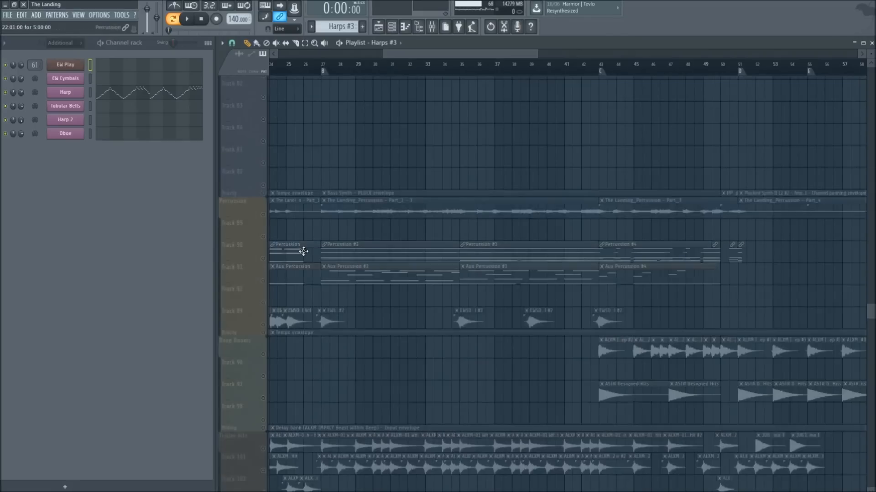
scroll(303, 251, "down", 15)
scroll(265, 251, "up", 5)
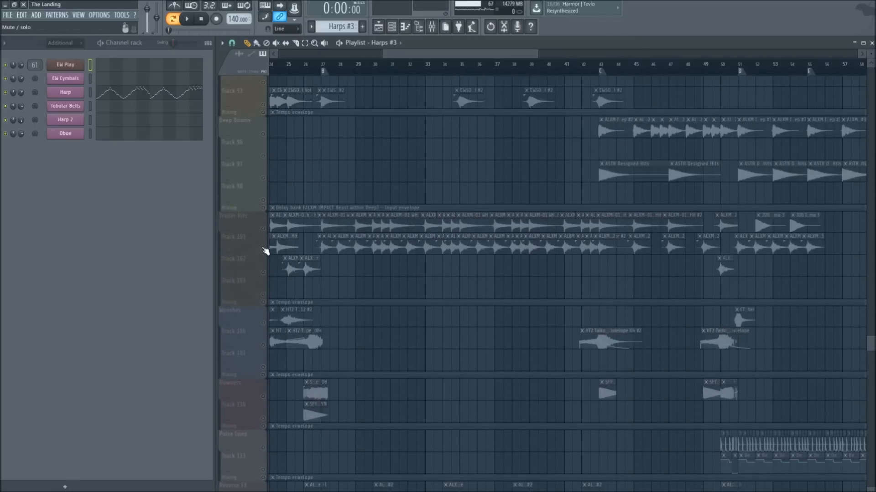
right_click(263, 250)
right_click(264, 250)
scroll(337, 319, "down", 13)
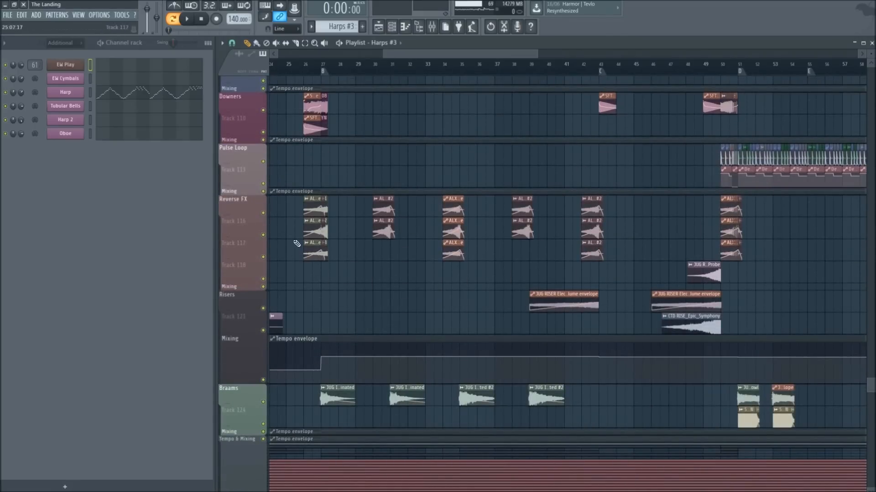
Solo the Reverse FX group and play its clips from about bar 29
right_click(268, 236)
left_click(372, 71)
scroll(379, 72, "up", 3)
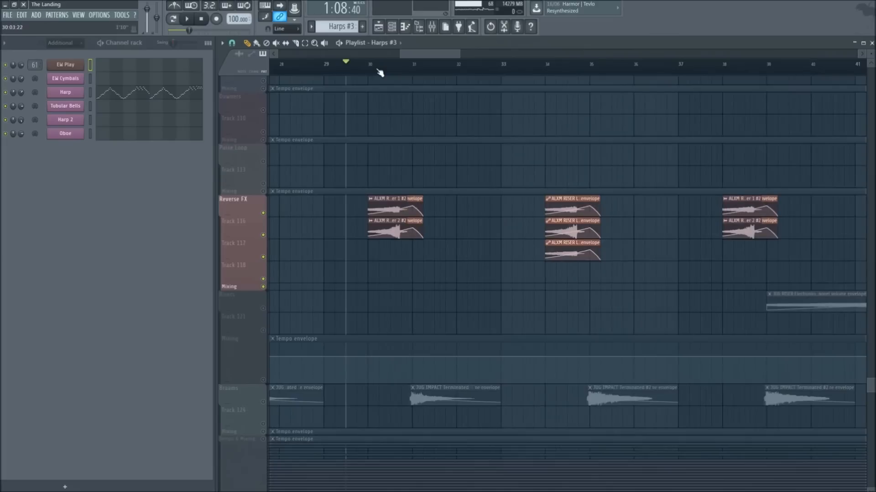
key("space")
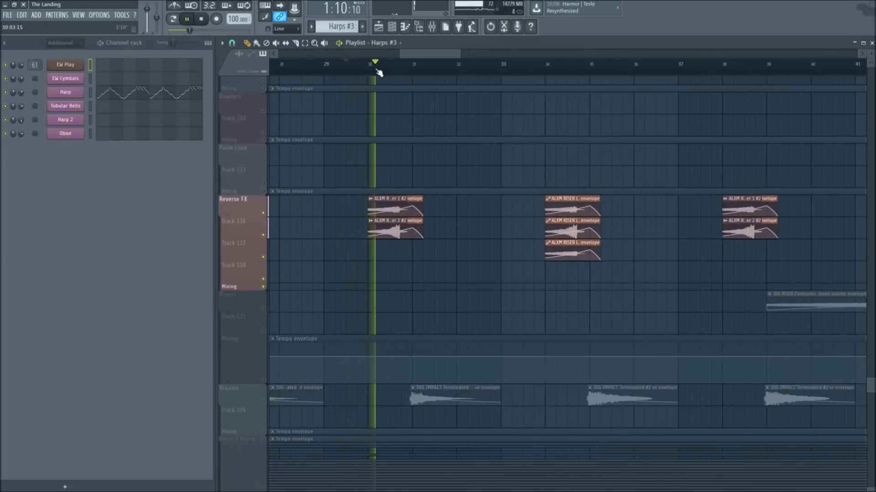
key("space")
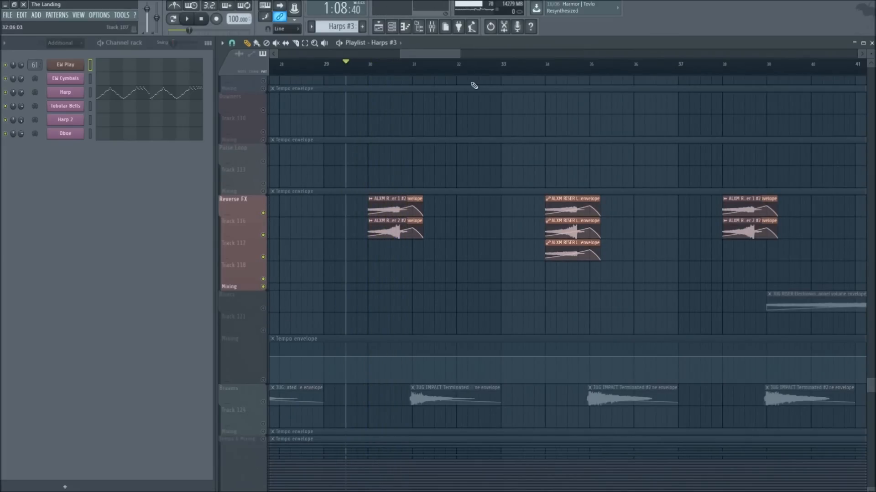
Place a Tempo envelope clip on the Mixing track of the Reverse FX group, starting at bar 1
scroll(473, 85, "down", 5)
left_click(295, 192)
left_click_drag(285, 276, 244, 288)
scroll(532, 78, "up", 1)
scroll(532, 78, "up", 2)
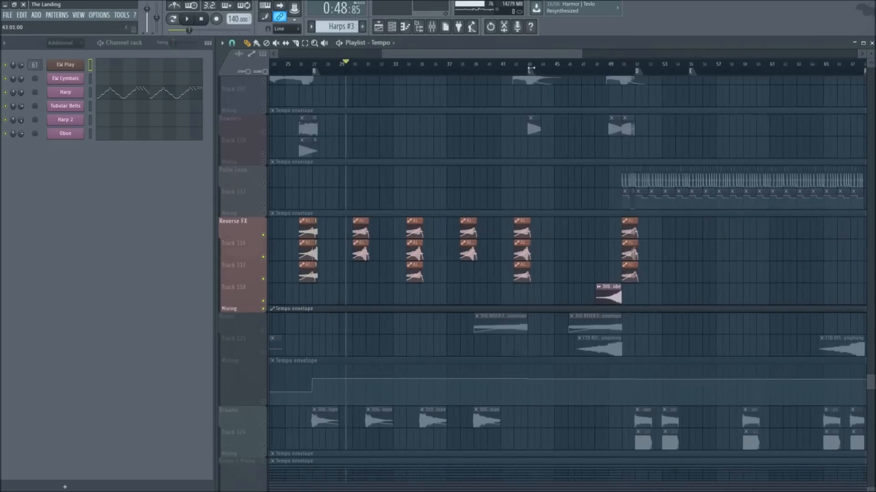
Change the solo state on a track group above the effects, then return the solo to the Reverse FX group
scroll(277, 261, "up", 5)
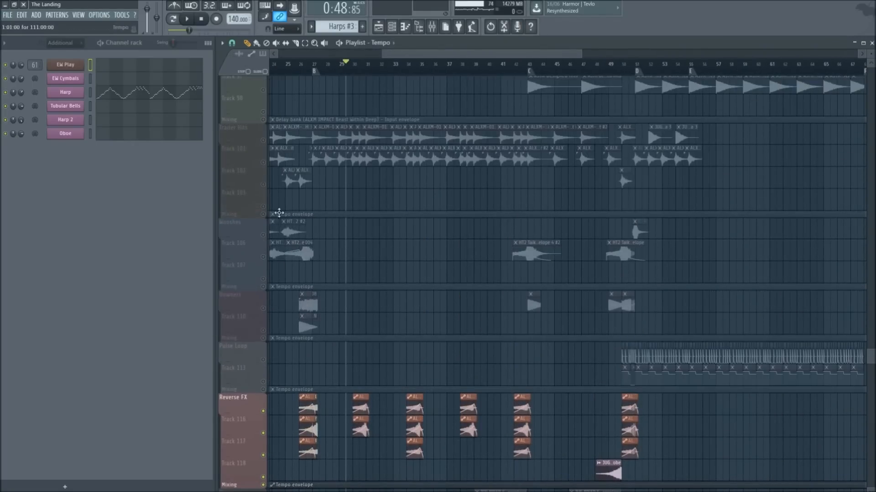
scroll(278, 213, "up", 4)
left_click(264, 127, "shift")
scroll(274, 291, "down", 6)
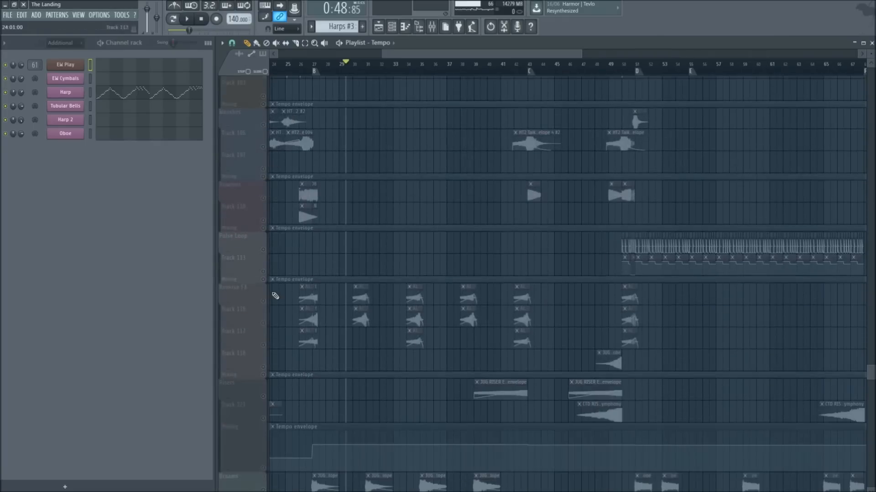
left_click(263, 312)
scroll(413, 109, "up", 2)
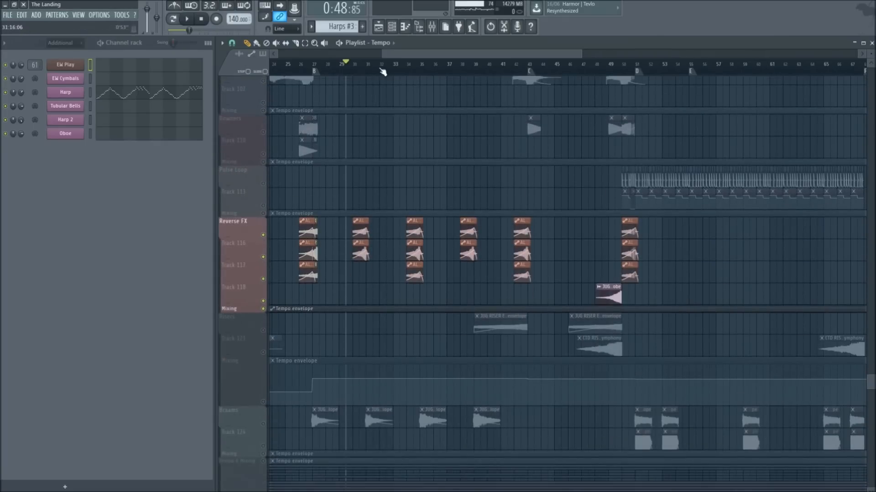
Play the Reverse FX clips with the percussion group from about bar 29 to bar 35, then stop playback
key("space")
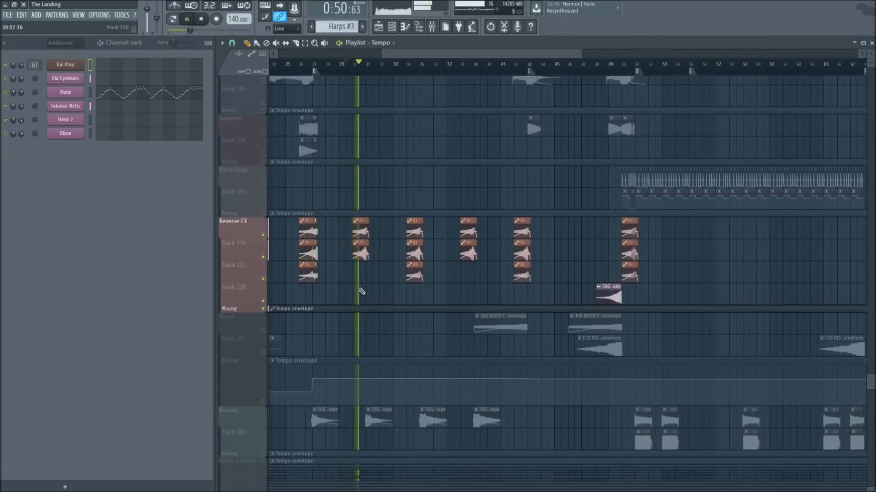
scroll(347, 246, "up", 7)
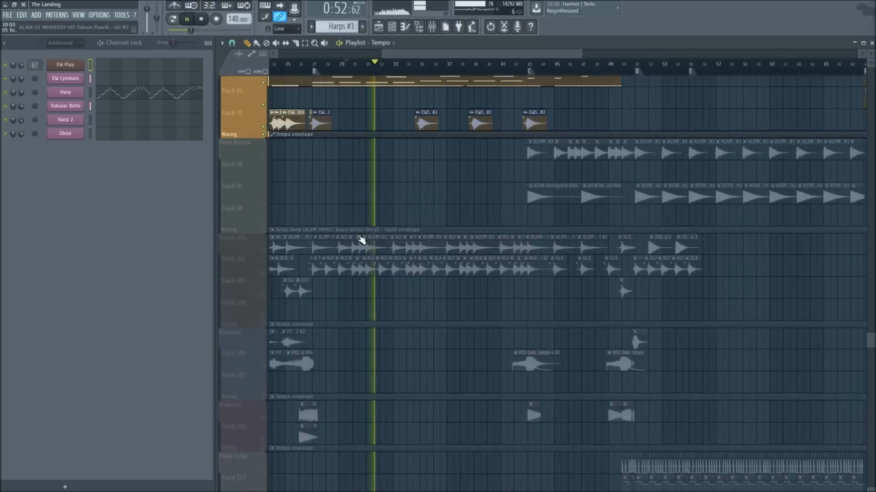
scroll(361, 239, "up", 3)
scroll(387, 286, "down", 1)
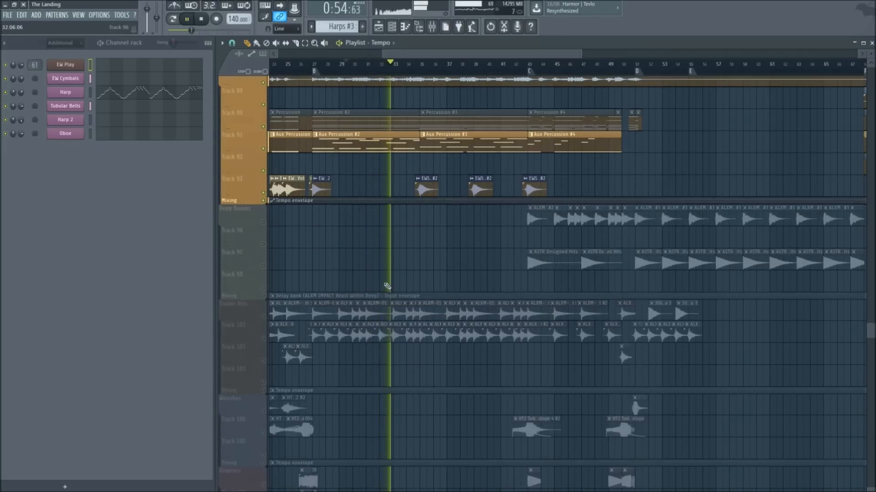
scroll(406, 183, "down", 7)
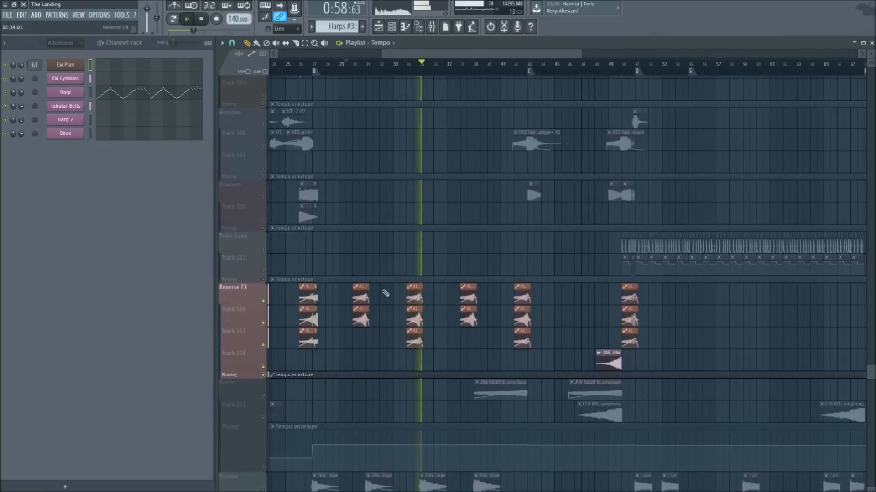
key("space")
Unmute the Risers group alongside the Reverse FX and set the playback position just before bar 39
scroll(362, 258, "down", 3)
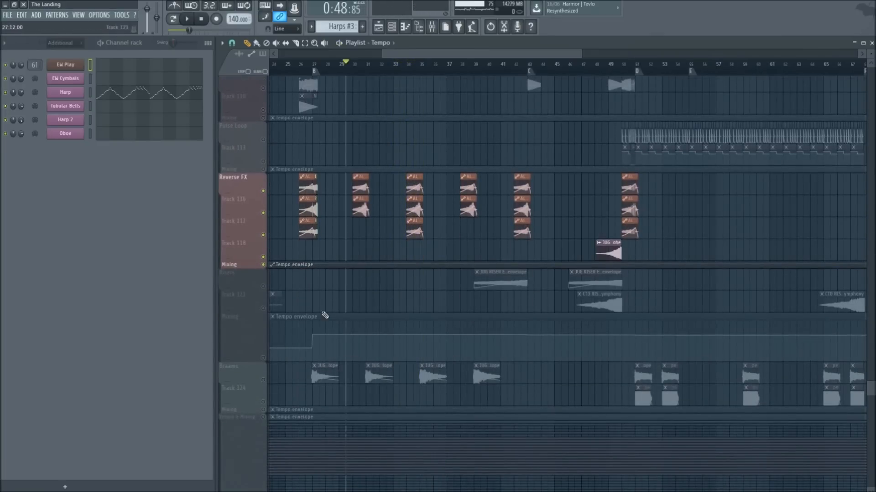
left_click(268, 285)
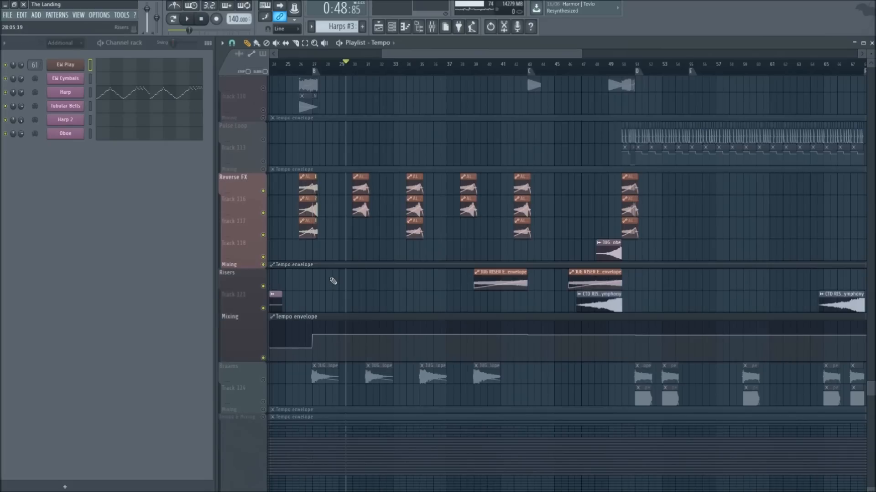
scroll(333, 282, "up", 4)
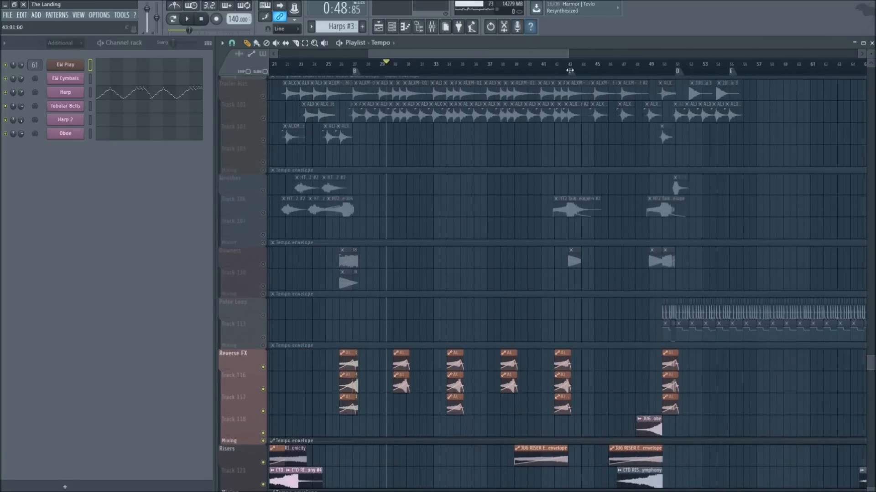
scroll(598, 73, "up", 3)
scroll(599, 73, "up", 1)
scroll(391, 245, "down", 5)
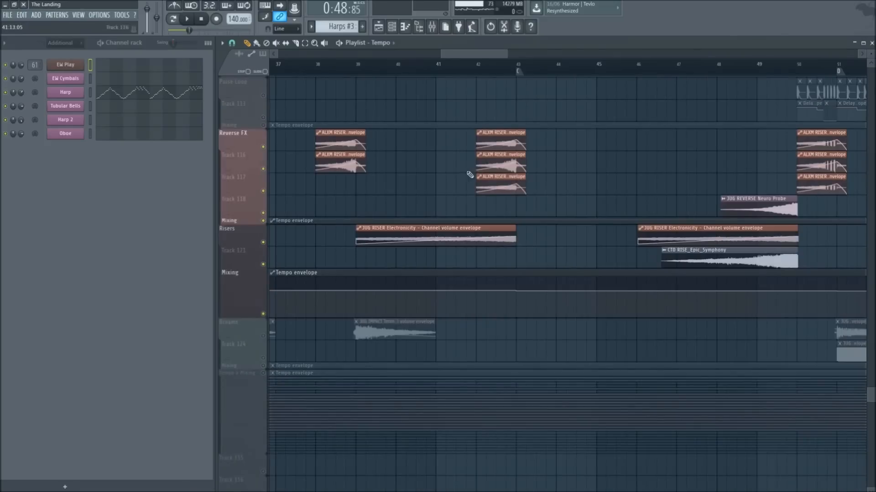
left_click(354, 68)
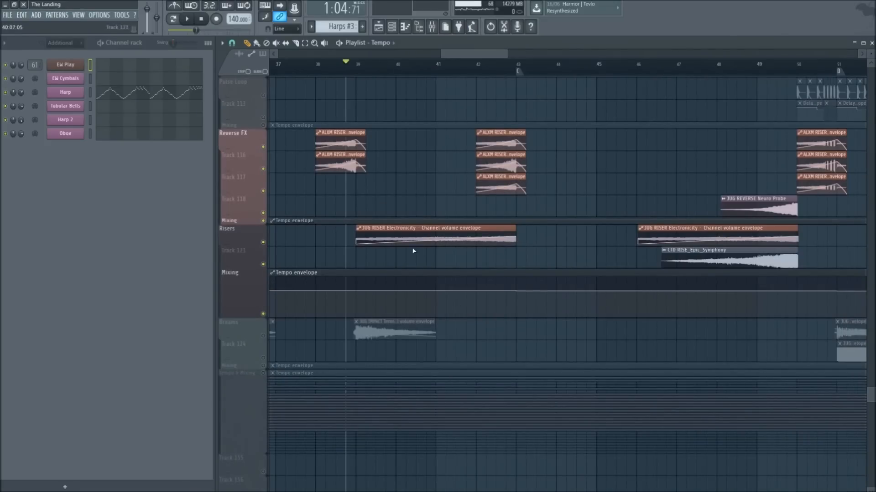
Unmute the Wooshes group so its taiko roll clips are included with the Risers and Reverse FX
scroll(416, 165, "up", 9)
scroll(483, 223, "down", 8)
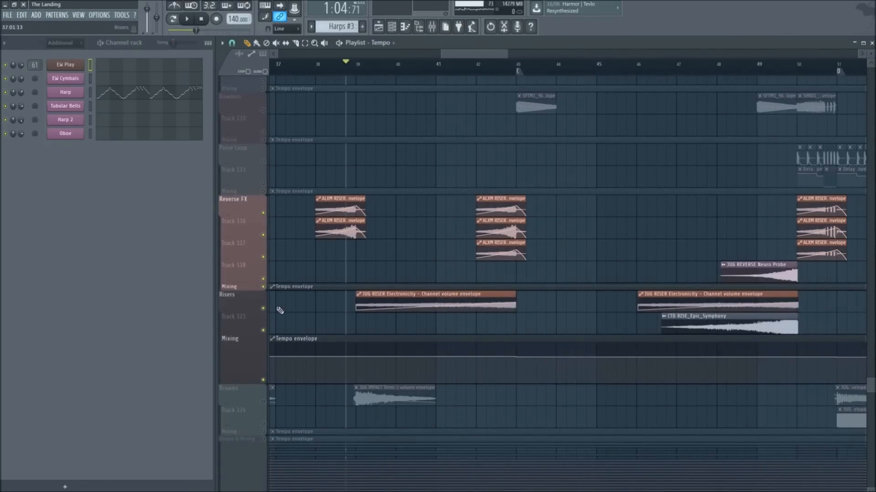
scroll(486, 229, "up", 8)
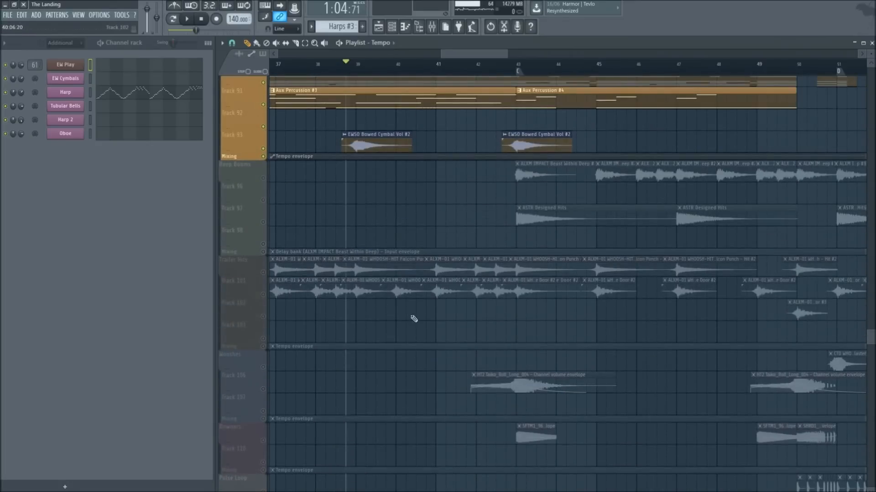
left_click(263, 378)
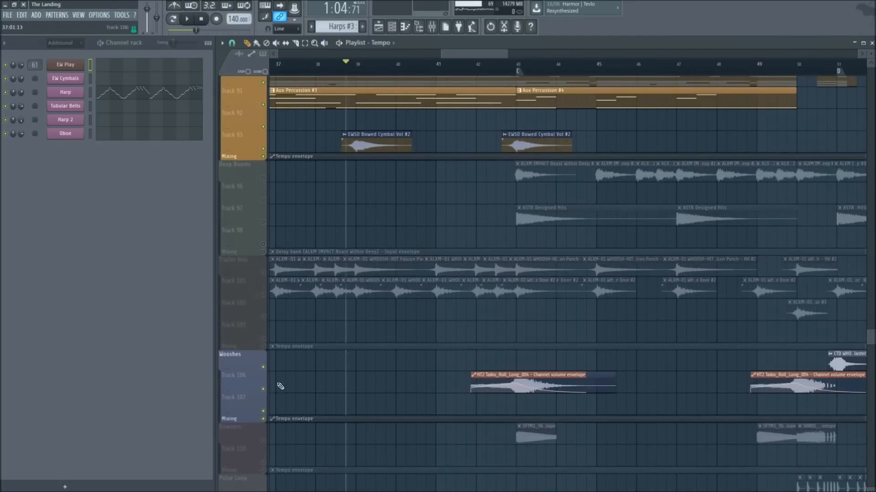
End the soloed selection of effects groups by unmuting all playlist tracks, including Trailer Hits, Downers and Pulse Loop
scroll(404, 247, "down", 6)
scroll(511, 228, "up", 7)
scroll(416, 299, "down", 5)
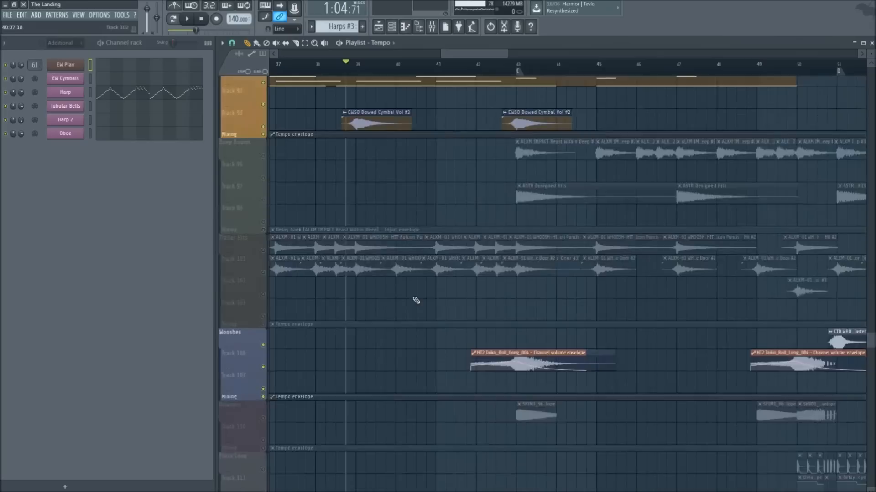
scroll(290, 239, "up", 1)
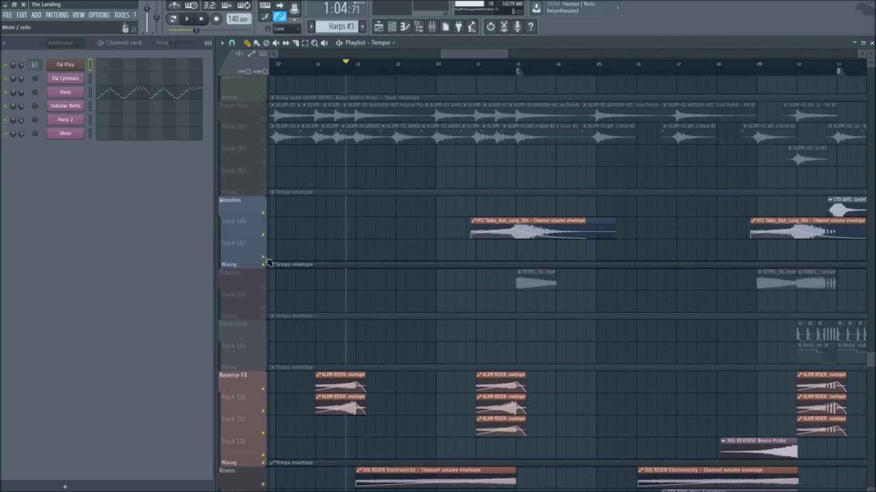
left_click(269, 288)
right_click(264, 339)
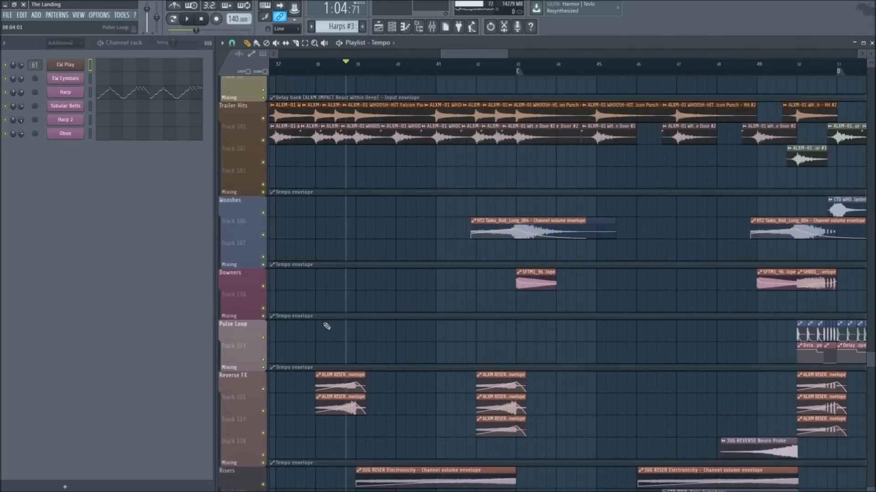
Set the playback position to about bar 42 and bring the Short Strings and Long Brass tracks around section C into view
scroll(480, 243, "up", 16)
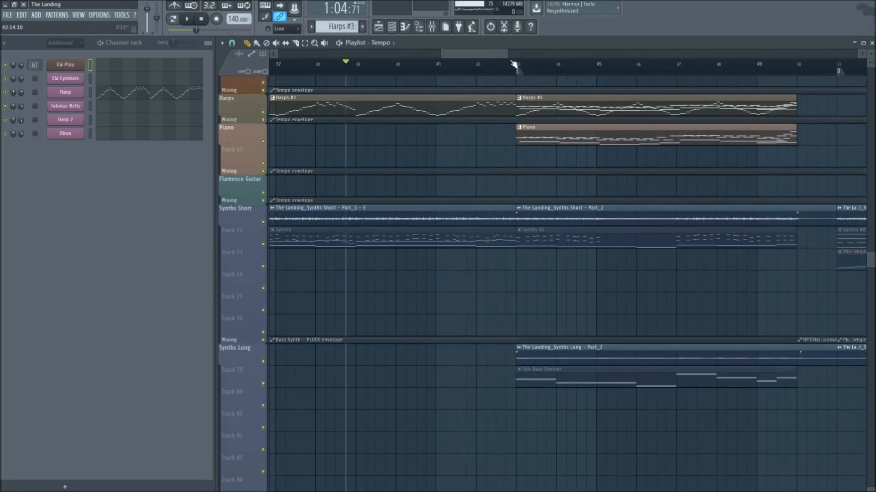
scroll(514, 65, "down", 5)
scroll(485, 76, "up", 4)
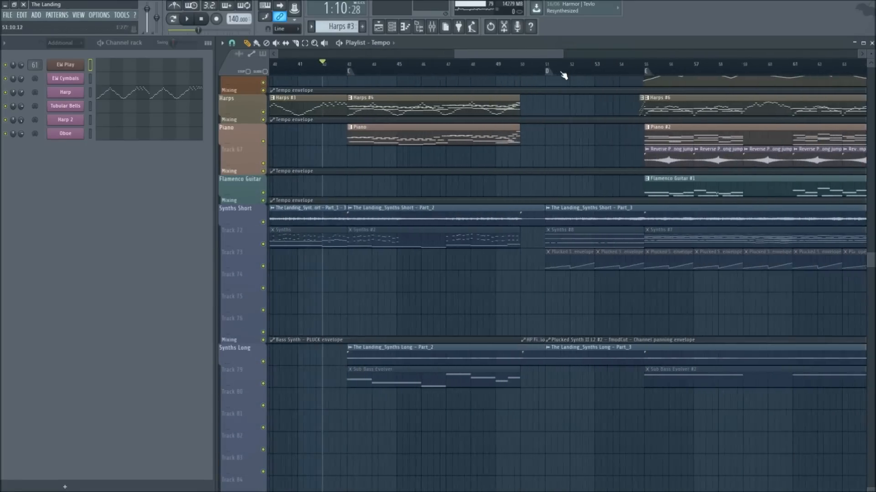
scroll(367, 190, "up", 12)
scroll(355, 172, "up", 15)
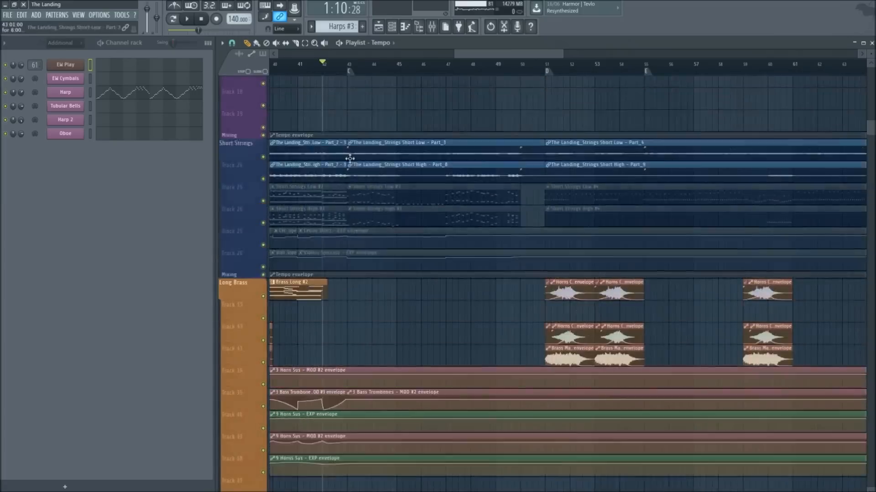
Place the playhead just before marker C at bar 43 in the playlist
scroll(376, 67, "down", 4)
scroll(430, 107, "up", 3)
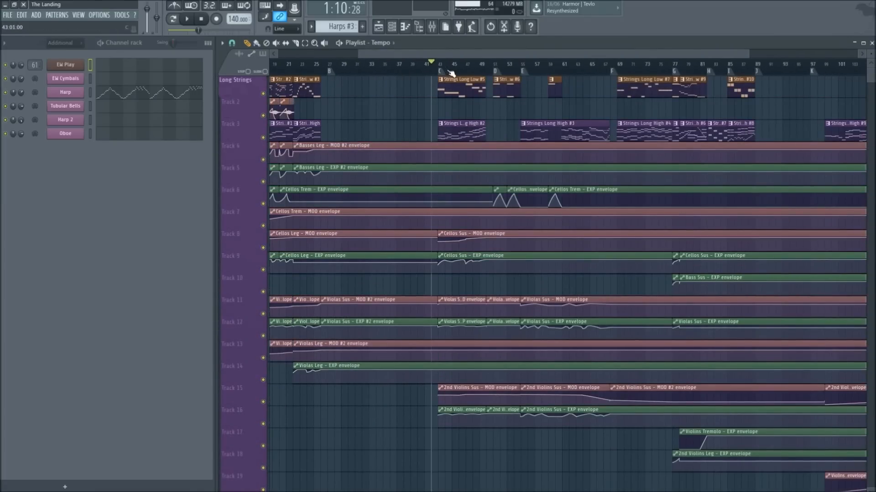
scroll(451, 73, "up", 3)
scroll(429, 80, "up", 1)
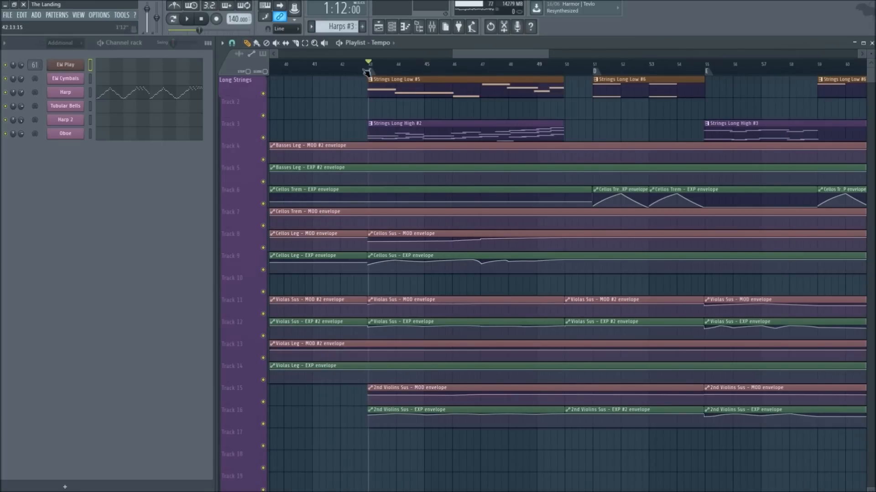
left_click(362, 71)
Mute the rendered Landing_Percussion audio clips and unmute the Percussion #3 and #4 pattern clips
scroll(451, 110, "down", 10)
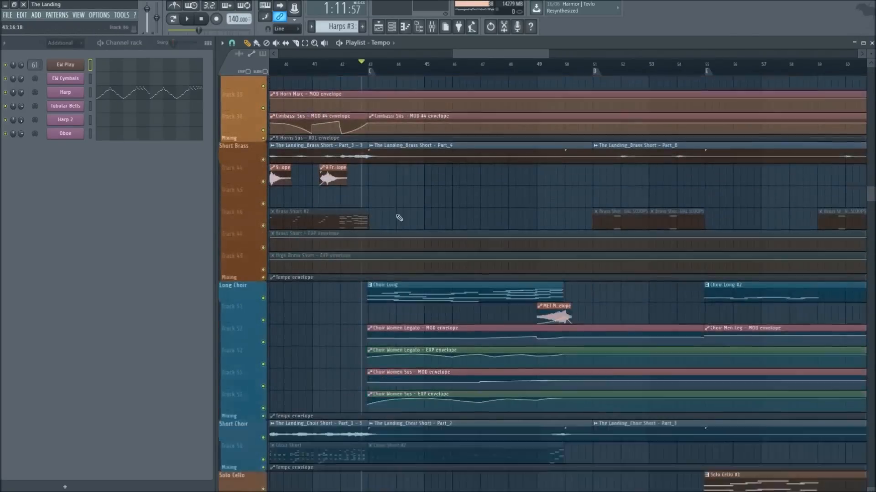
scroll(399, 217, "down", 15)
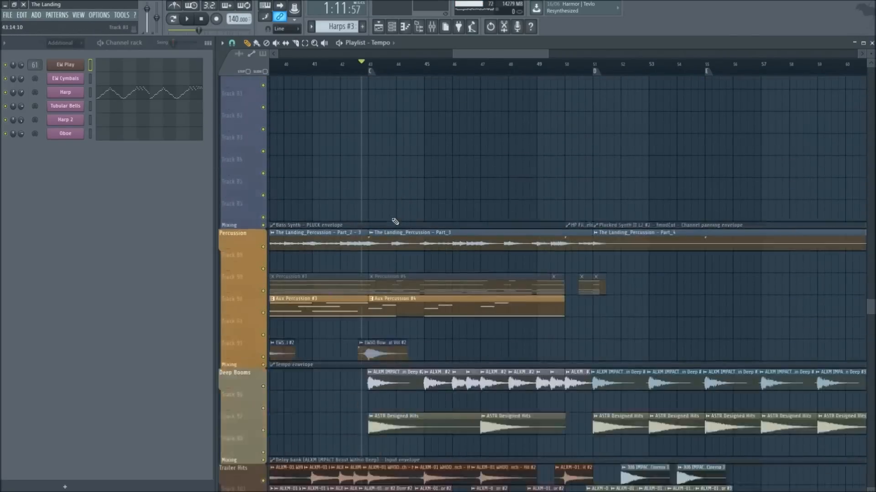
scroll(395, 221, "down", 6)
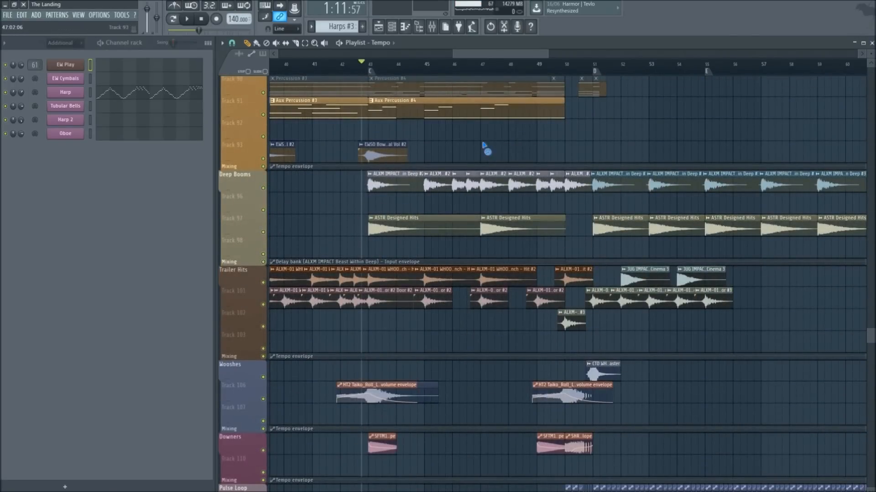
scroll(459, 194, "up", 4)
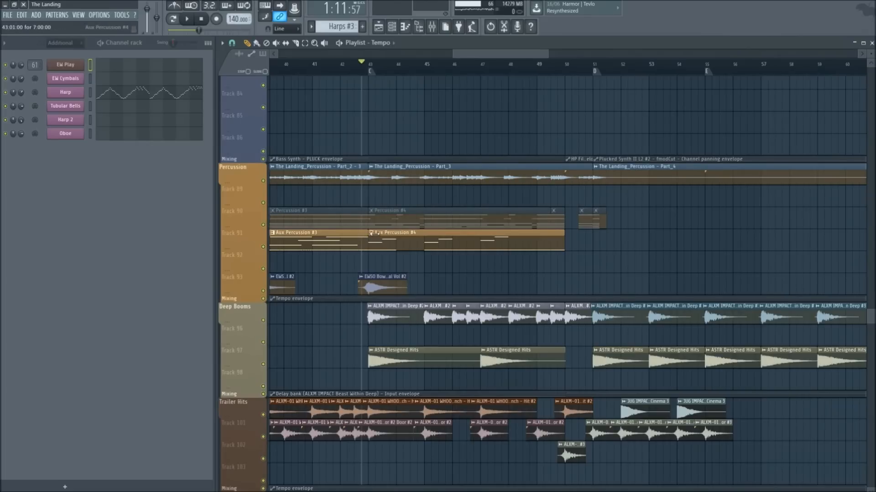
left_click(430, 225)
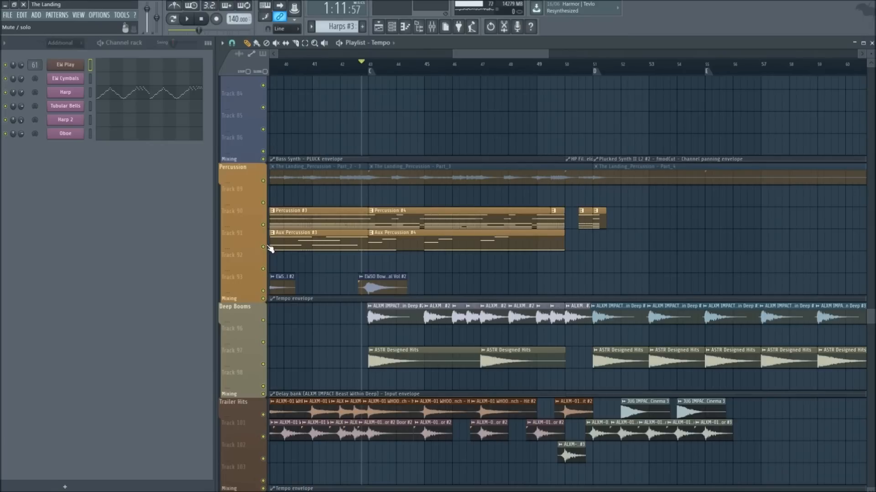
Audition the soloed Percussion tracks from just before bar 43 and view the Percussion #4 notes in the piano roll
right_click(264, 246)
key("space")
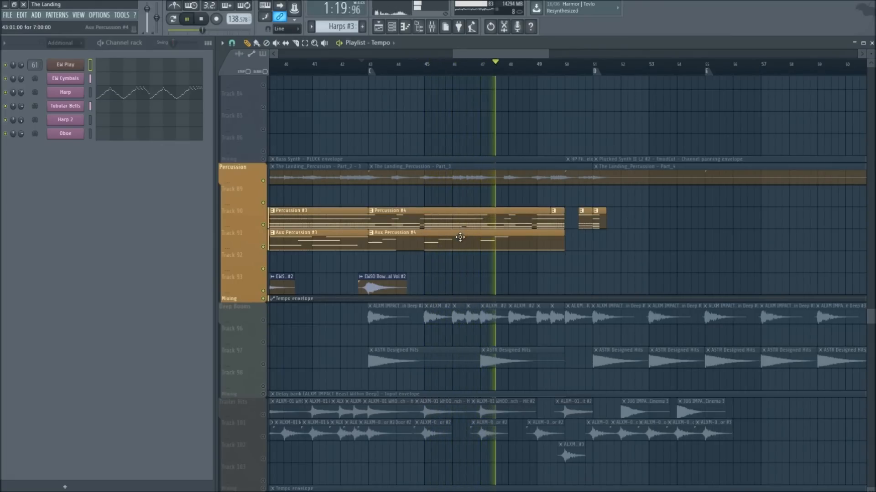
key("space")
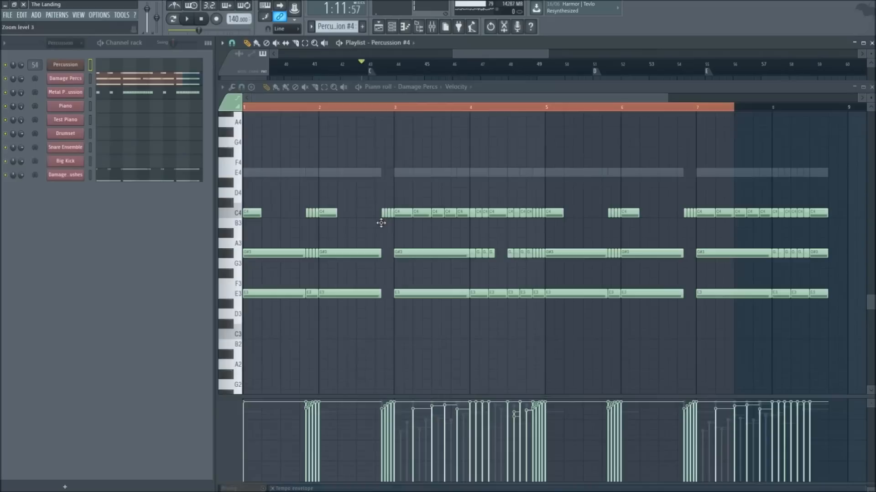
double_click(383, 224)
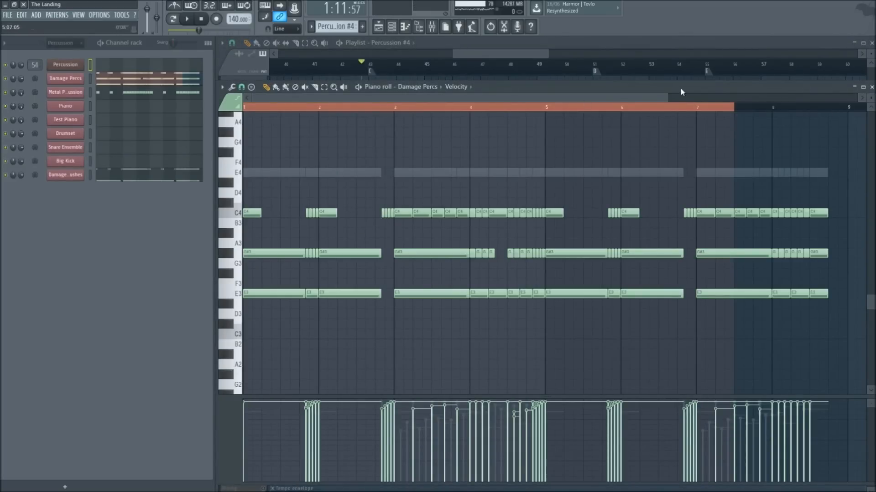
left_click(870, 87)
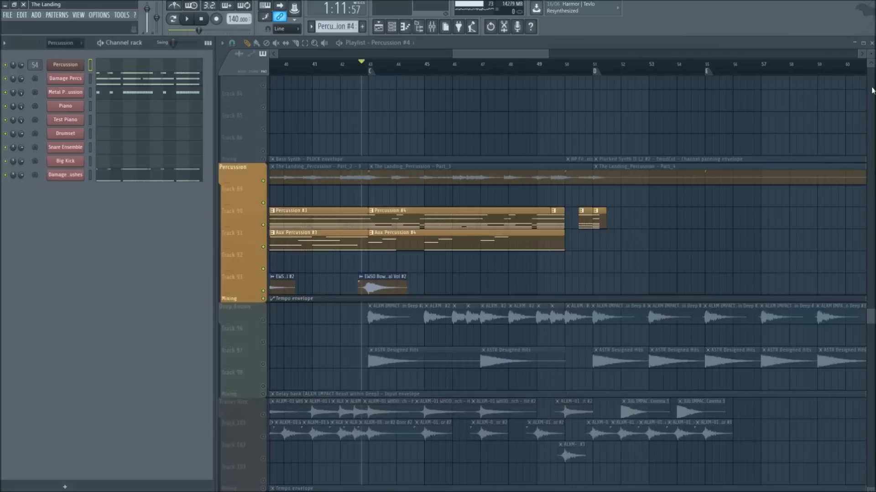
Audition the Deep Booms tracks in solo, bringing the Percussion tracks back in alongside them during playback
scroll(343, 293, "down", 10)
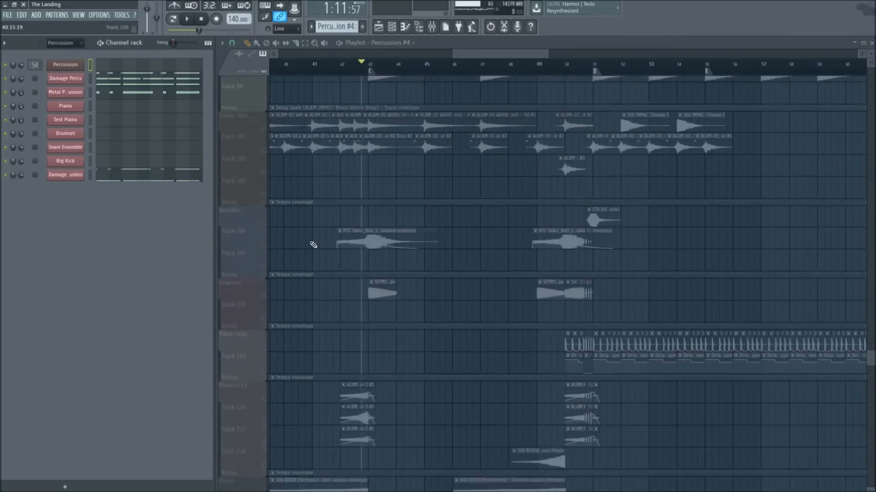
scroll(311, 255, "up", 6)
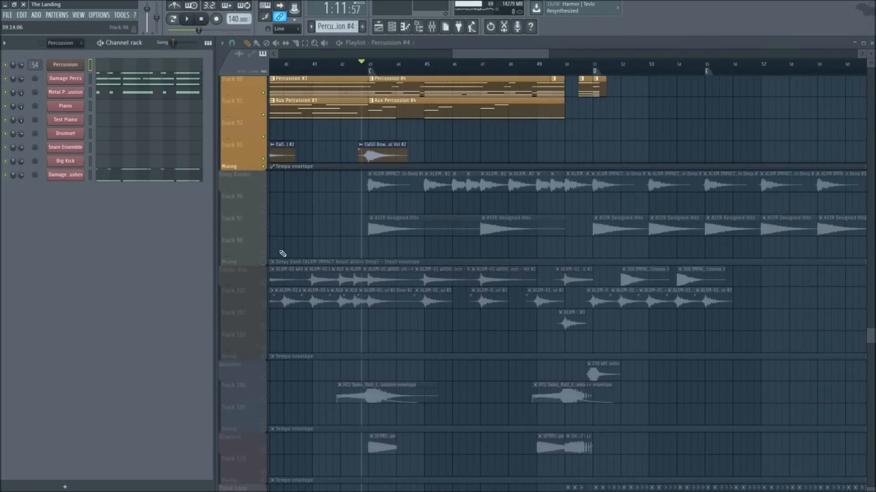
left_click(264, 237)
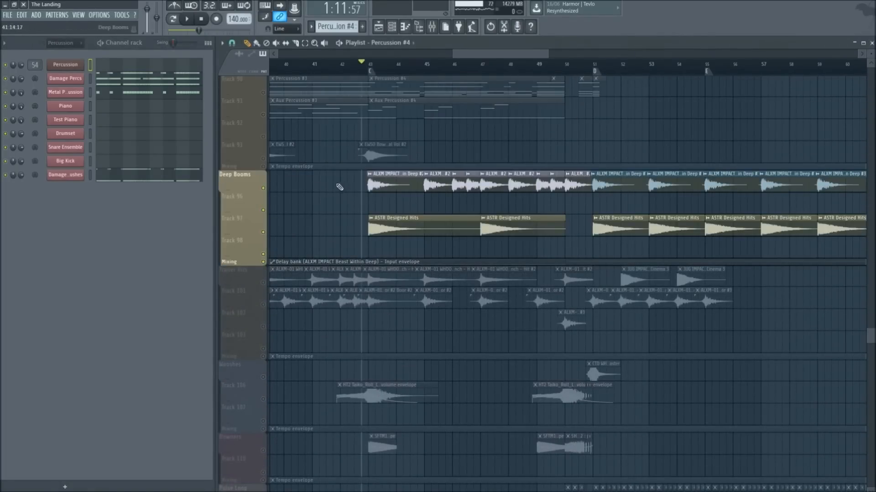
key("space")
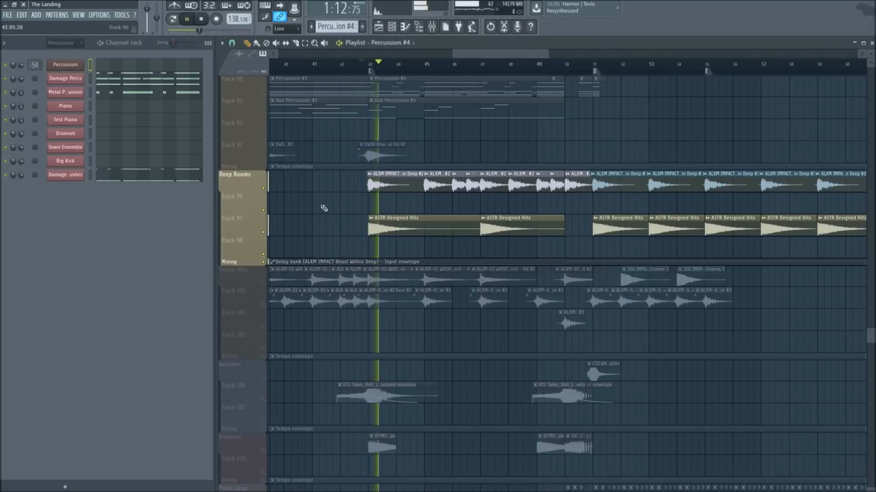
left_click(269, 168)
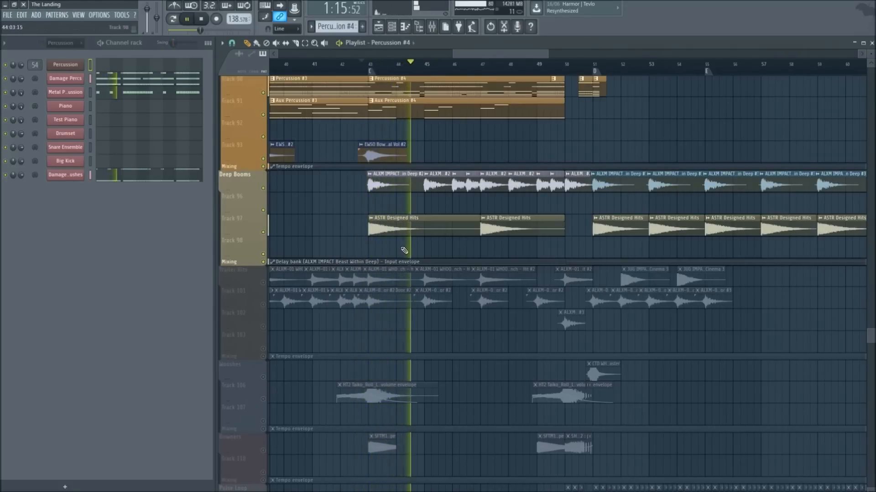
key("space")
End the solo so that all playlist tracks are active again
left_click(269, 289)
right_click(268, 288)
scroll(336, 337, "down", 3)
scroll(335, 337, "up", 2)
scroll(326, 340, "down", 7)
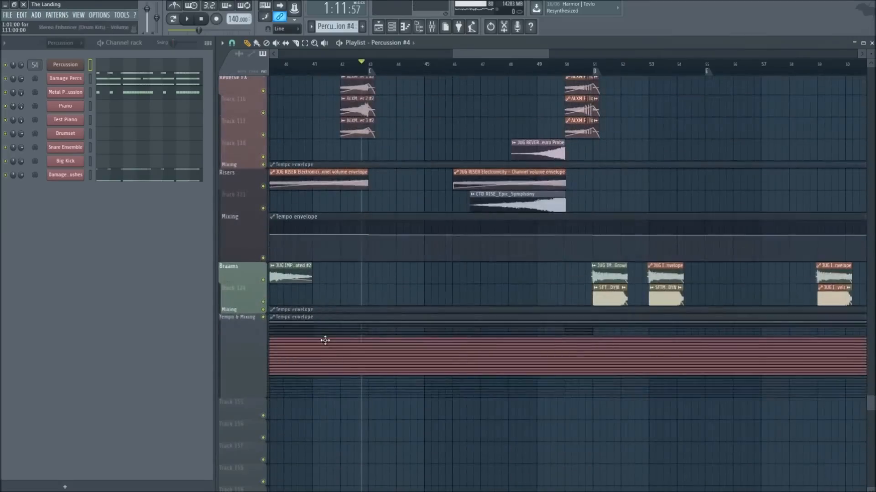
scroll(321, 342, "up", 7)
scroll(322, 342, "up", 10)
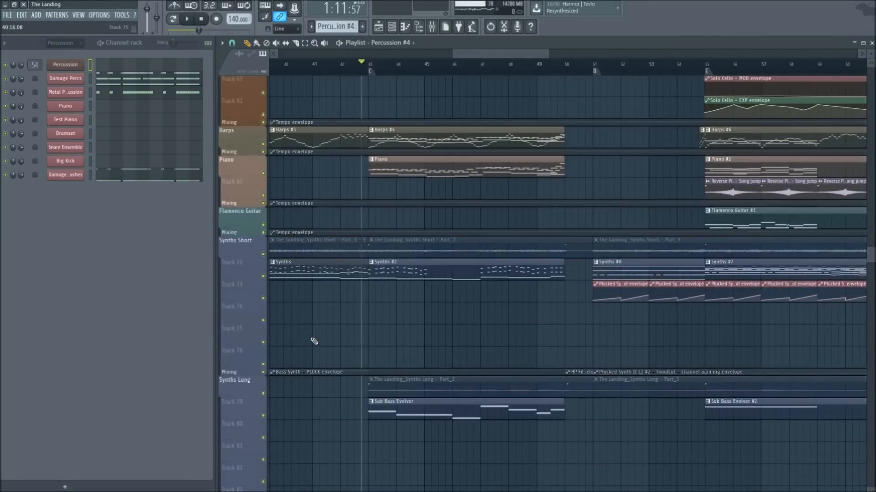
Solo the Long Strings tracks and play them from just before bar 43
scroll(312, 341, "up", 15)
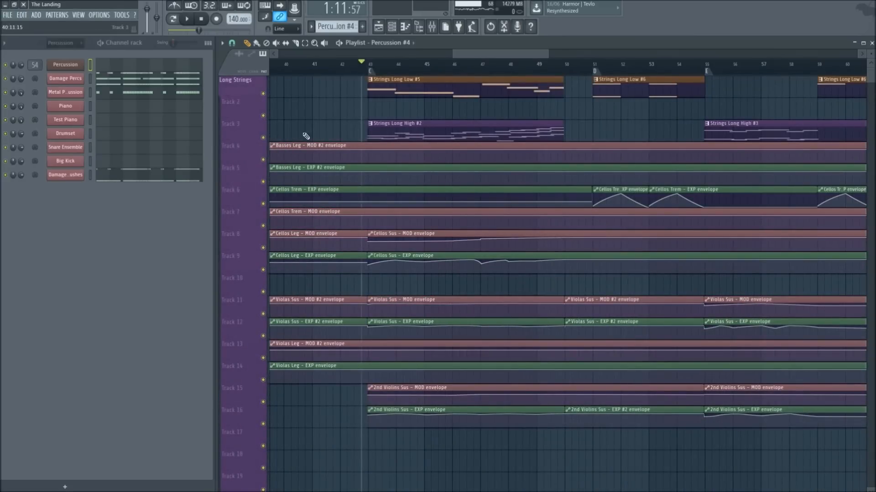
scroll(364, 73, "down", 1)
scroll(452, 174, "down", 5)
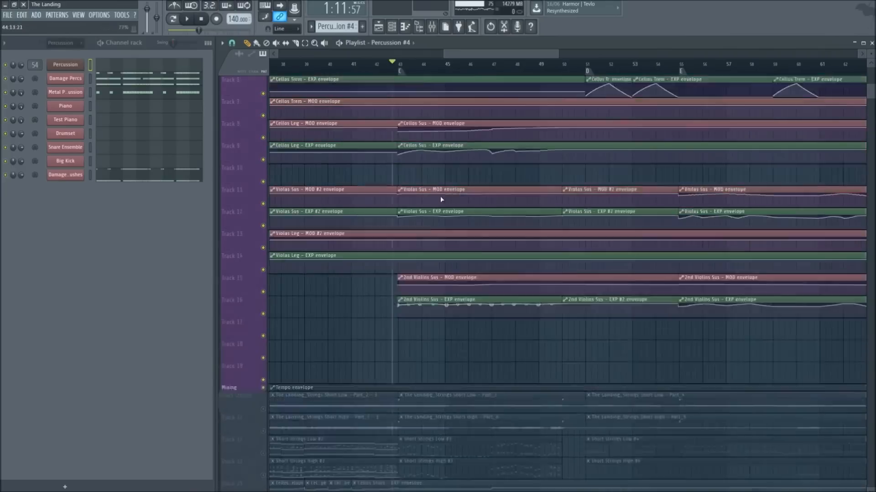
scroll(438, 200, "up", 5)
key("space")
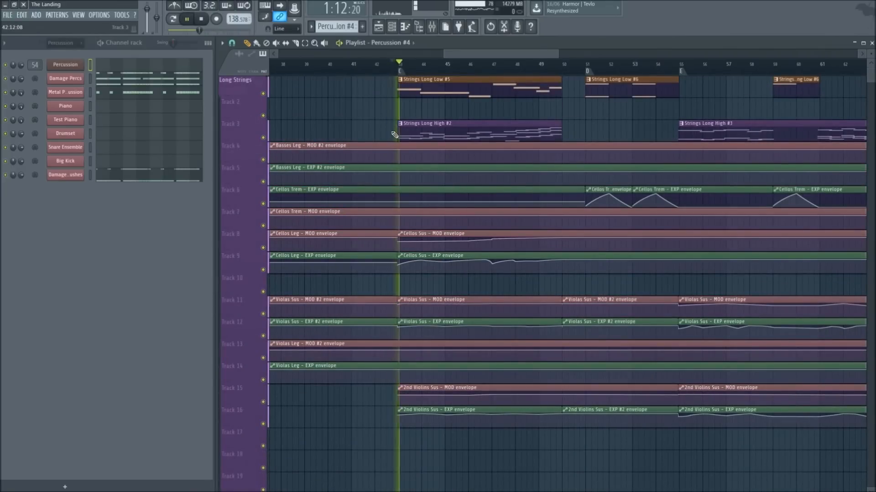
View the Strings Long High #2 and Strings Long Low #5 notes in the piano roll during playback, and stop playback
scroll(441, 267, "down", 7)
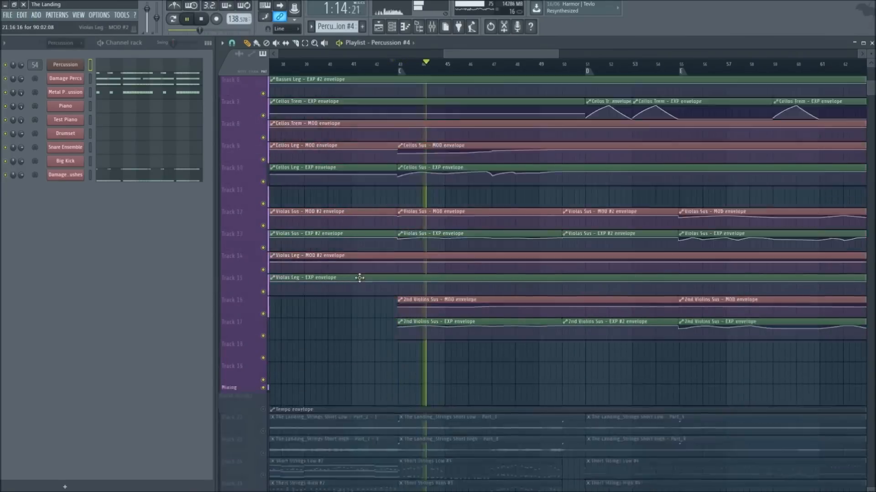
scroll(525, 276, "up", 7)
double_click(472, 133)
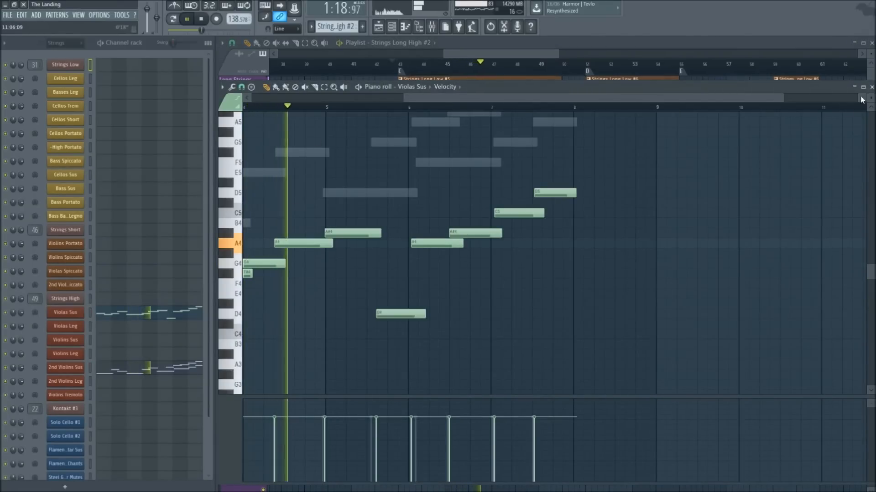
left_click(871, 88)
double_click(449, 90)
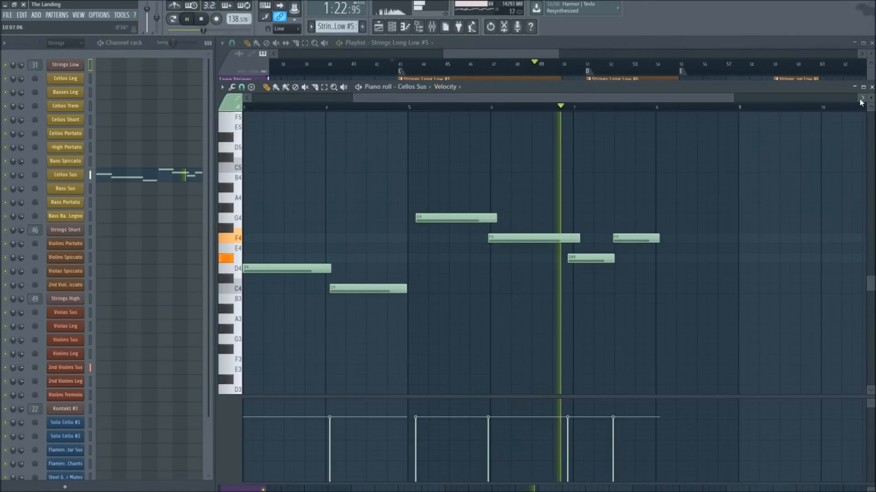
left_click(872, 86)
key("space")
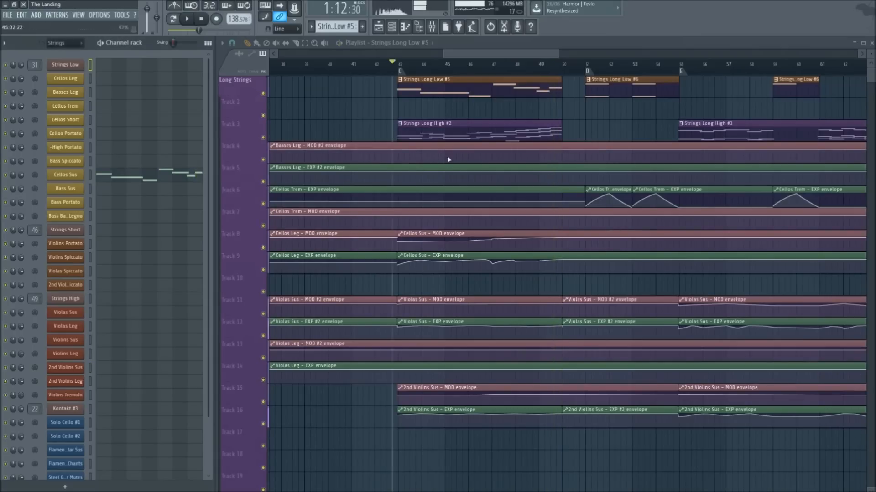
scroll(461, 157, "down", 15)
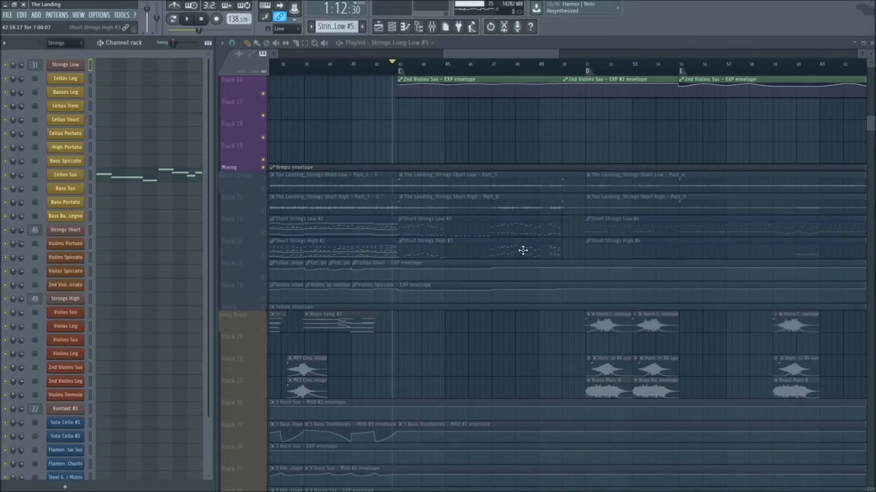
scroll(522, 248, "down", 12)
scroll(484, 73, "down", 4)
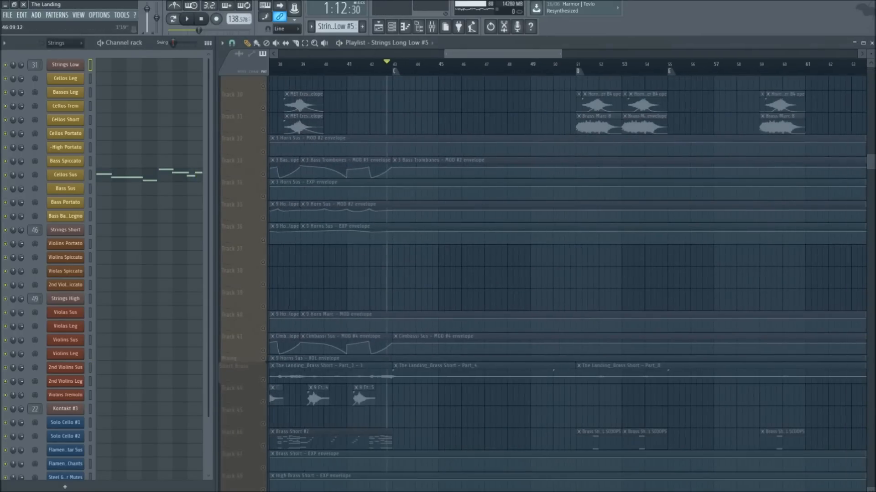
scroll(444, 212, "up", 20)
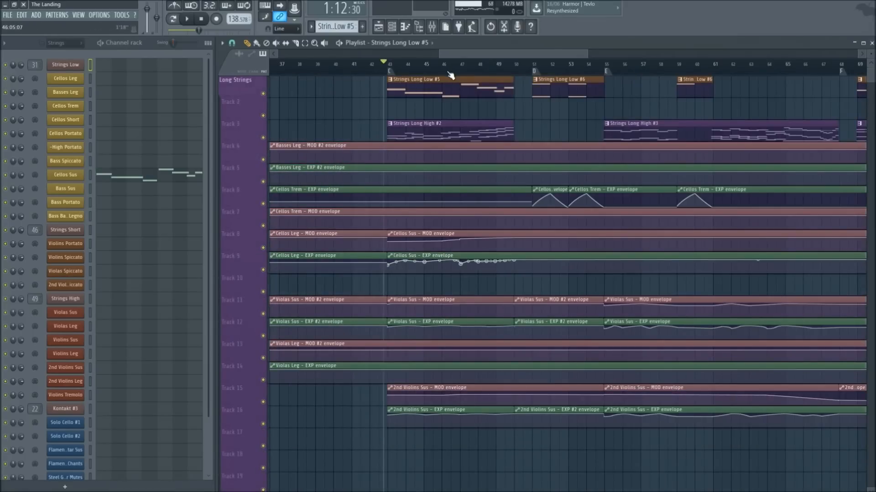
scroll(449, 73, "down", 4)
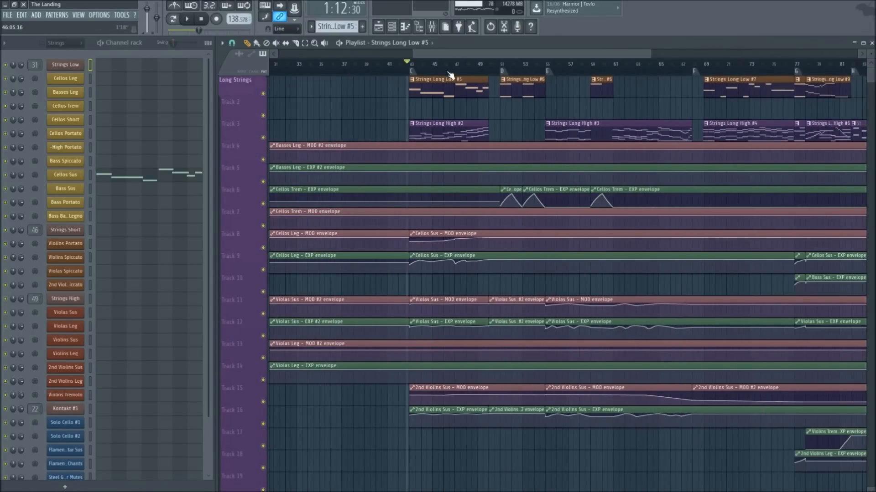
scroll(450, 73, "up", 3)
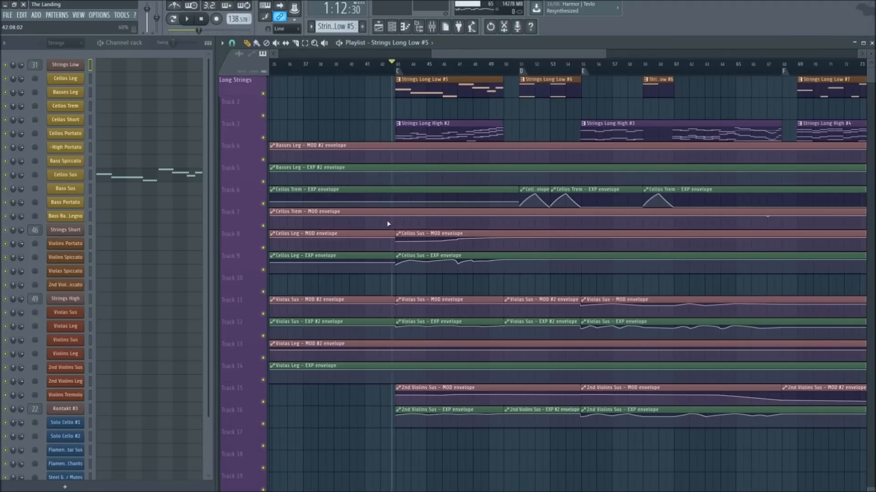
Unmute the Long Choir tracks so they sound together with the soloed Long Strings
scroll(388, 223, "down", 15)
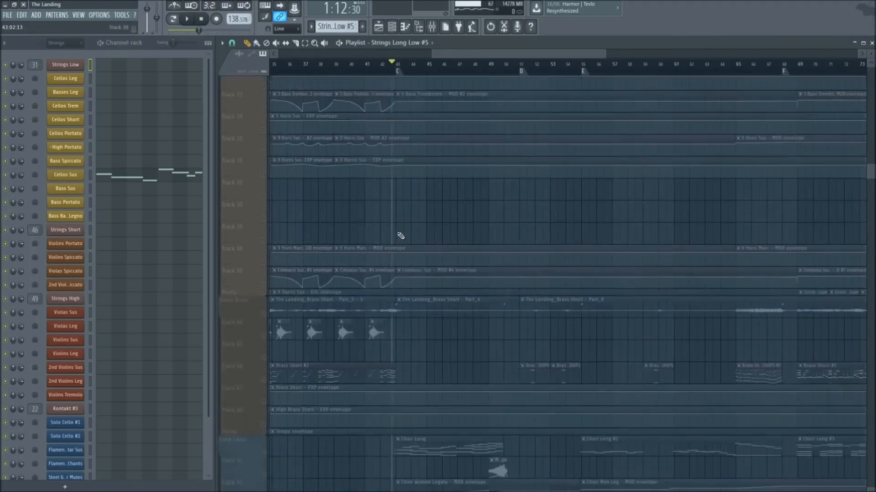
scroll(401, 236, "down", 8)
scroll(398, 232, "up", 2)
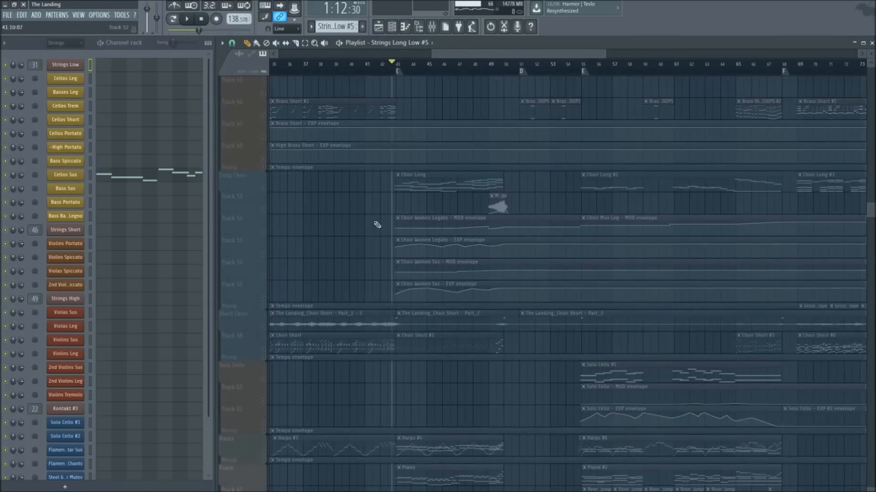
left_click(263, 188)
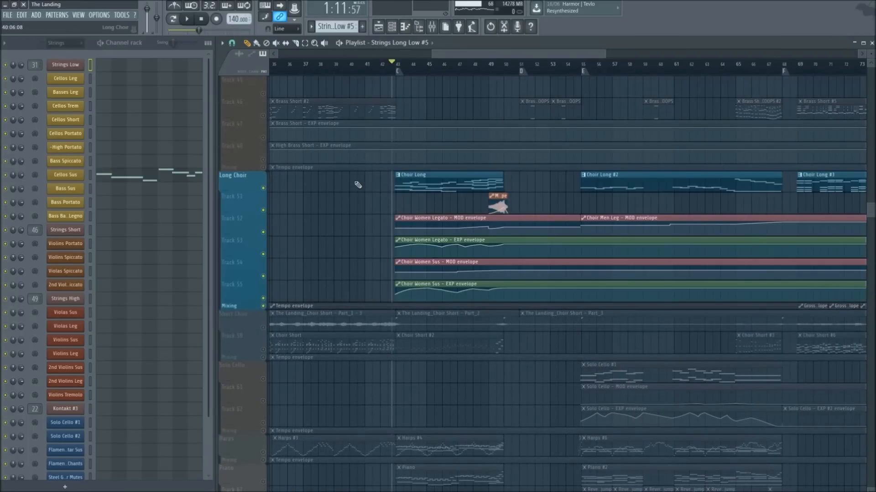
scroll(401, 214, "up", 15)
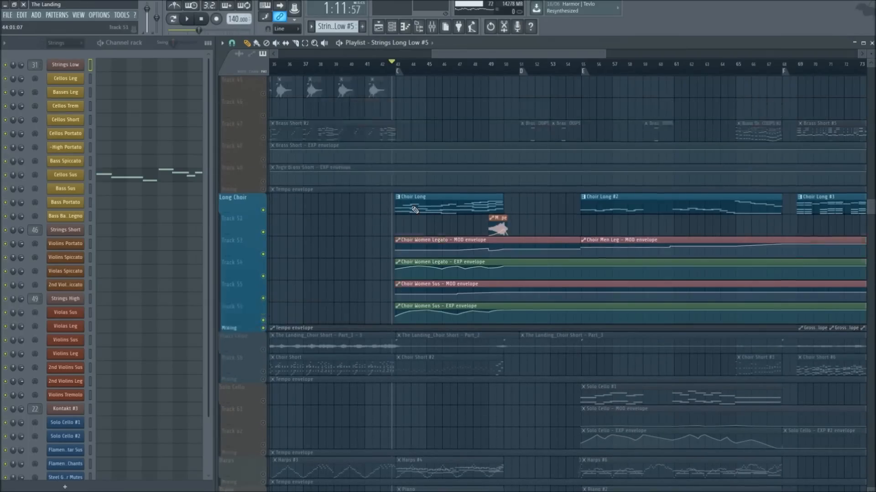
scroll(407, 226, "up", 5)
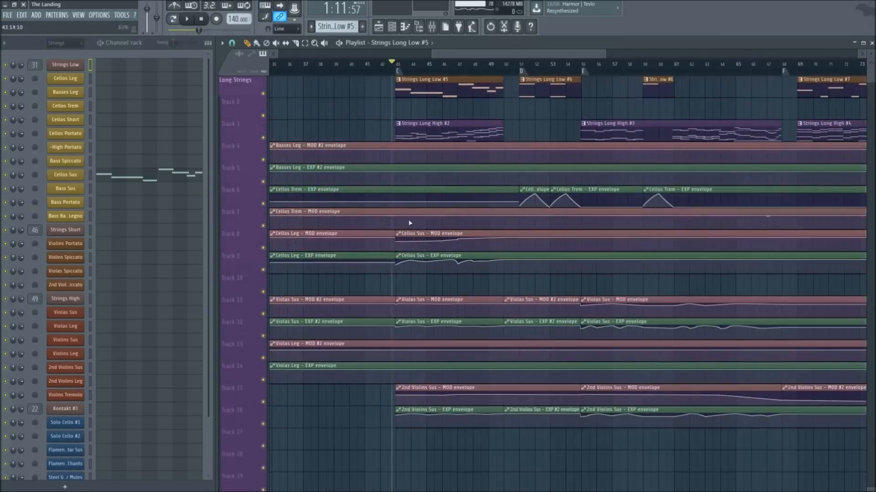
Open the 2nd Violins Sus part of Strings Long High #2 in the piano roll and play the pattern briefly
double_click(430, 133)
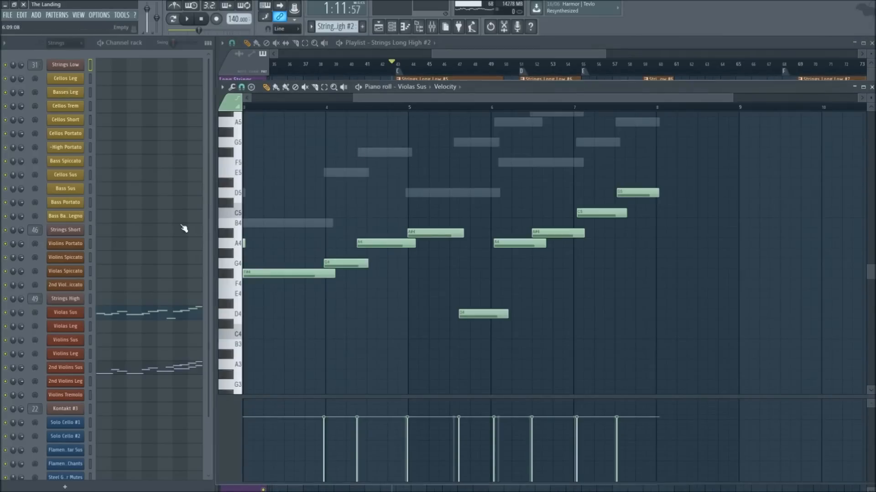
left_click(115, 374)
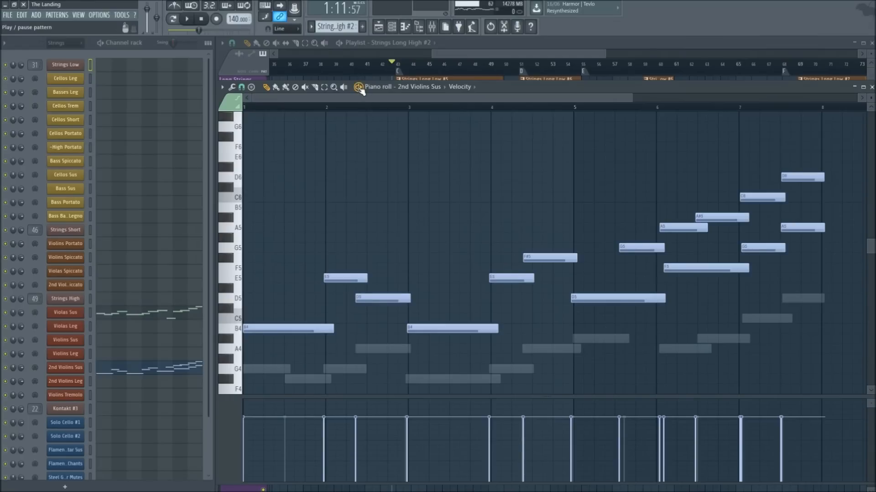
key("space")
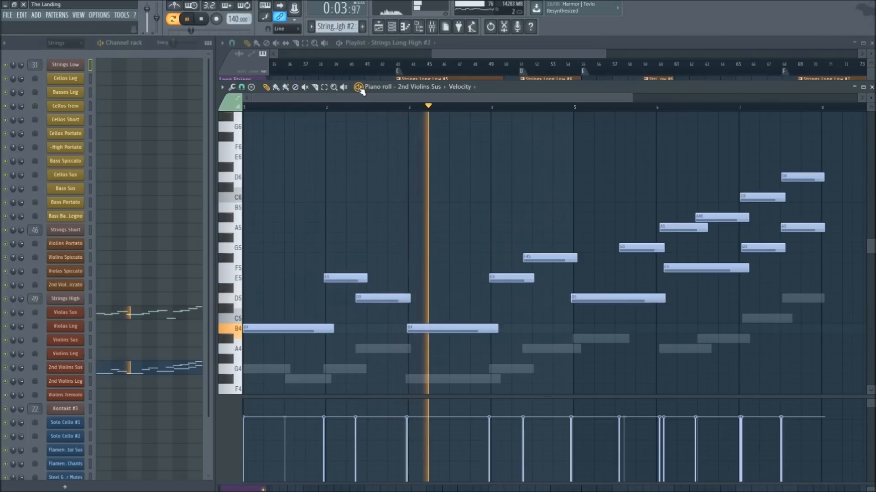
key("space")
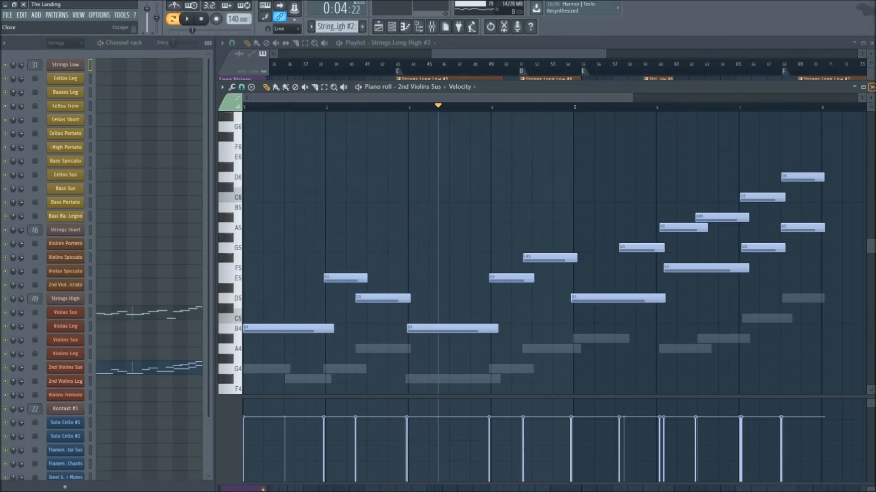
Examine the 2nd Violins Sus notes against the other string notes in Strings Long High #2, and close the piano roll
scroll(416, 201, "down", 7)
scroll(404, 279, "up", 5)
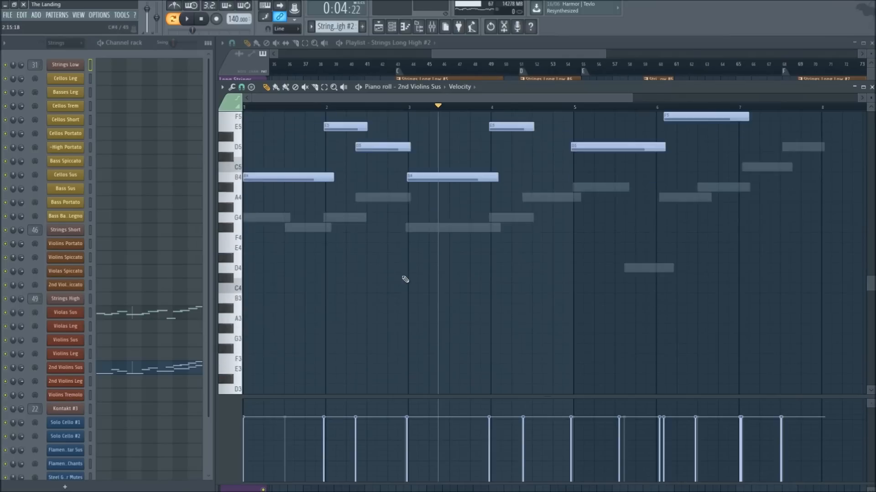
scroll(475, 288, "down", 4)
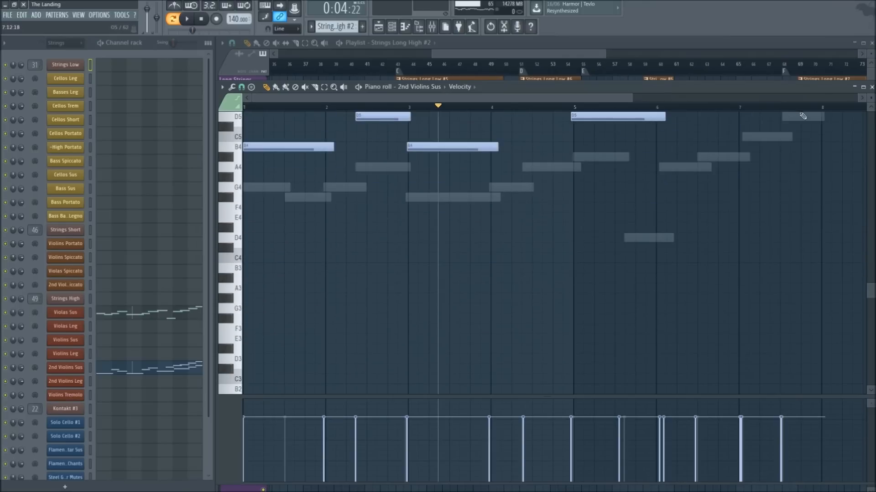
left_click_drag(783, 81, 783, 166)
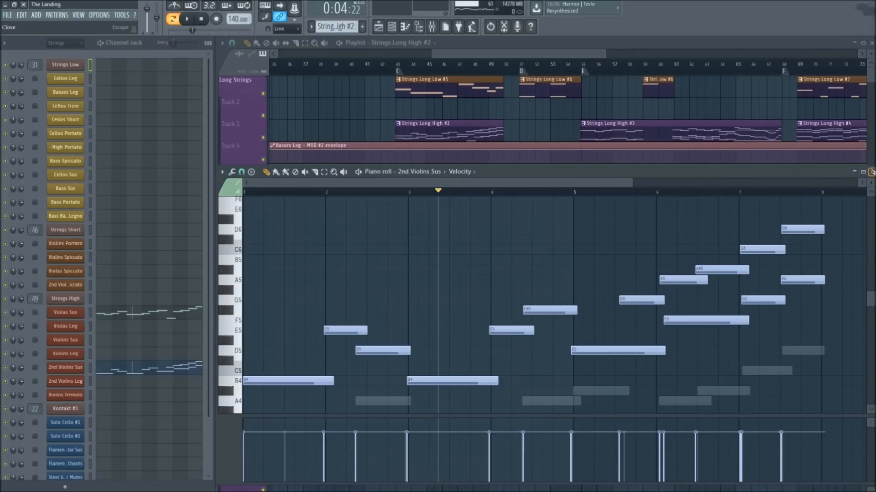
left_click(871, 172)
Unmute the Short Strings tracks alongside the long strings
scroll(466, 226, "down", 6)
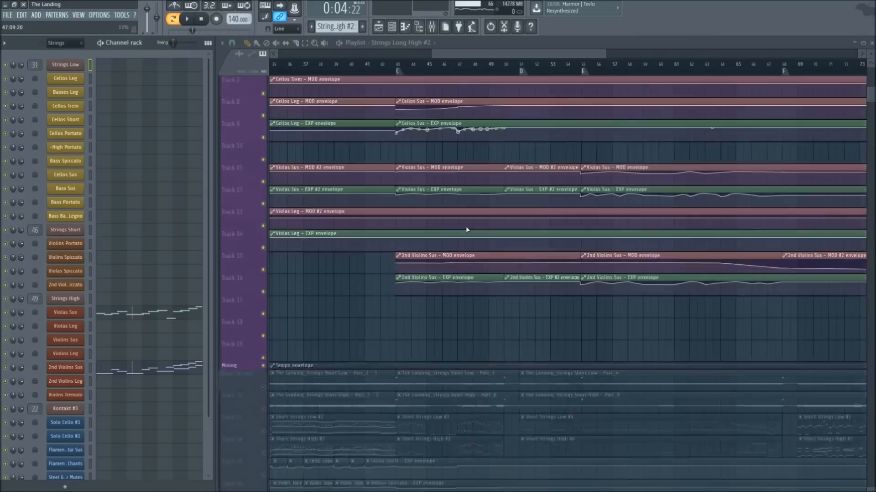
scroll(466, 214, "down", 4)
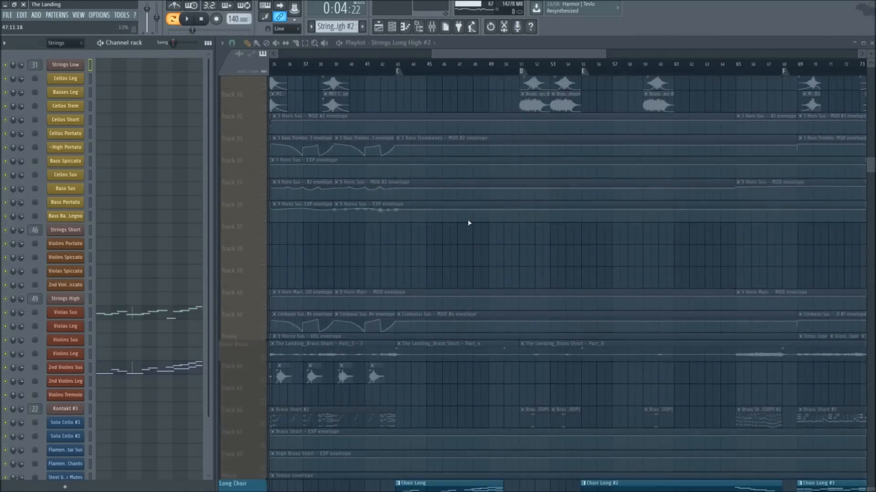
scroll(454, 222, "up", 3)
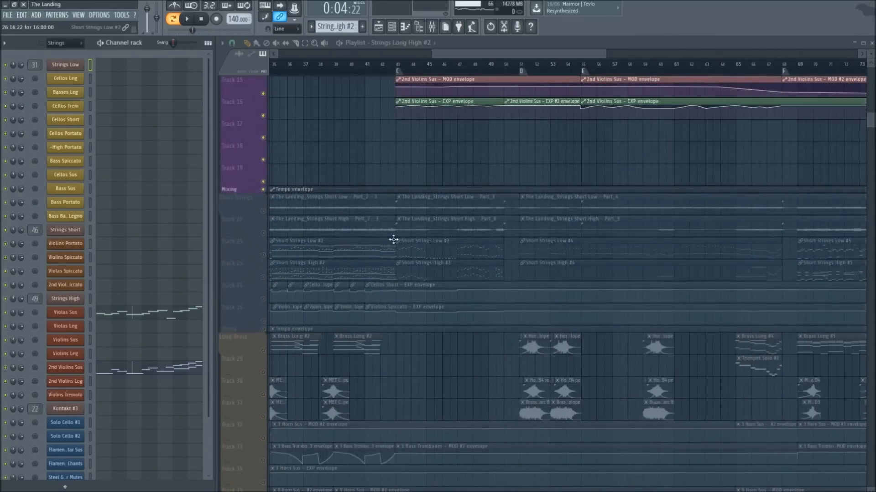
left_click(263, 234, "shift")
scroll(391, 258, "down", 3)
scroll(413, 164, "up", 2, "ctrl")
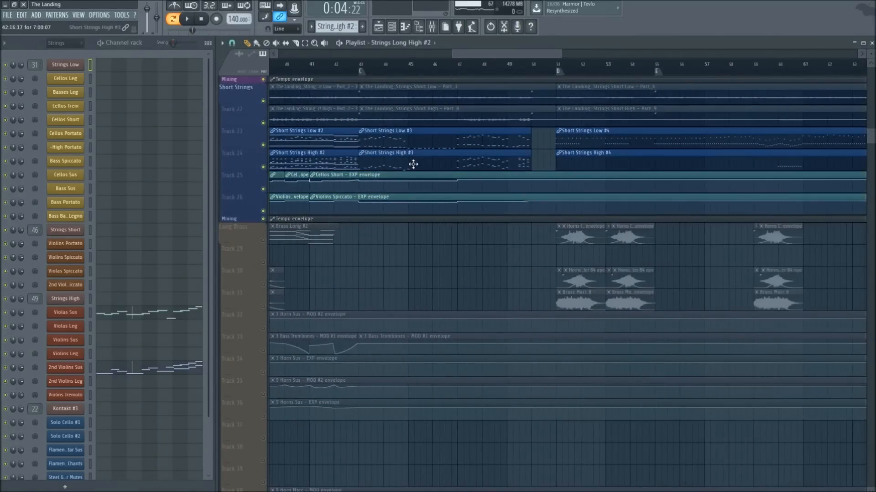
Unmute the Synths Long tracks that hold the Sub Bass Evolver clip
scroll(404, 183, "down", 3)
scroll(375, 206, "down", 6)
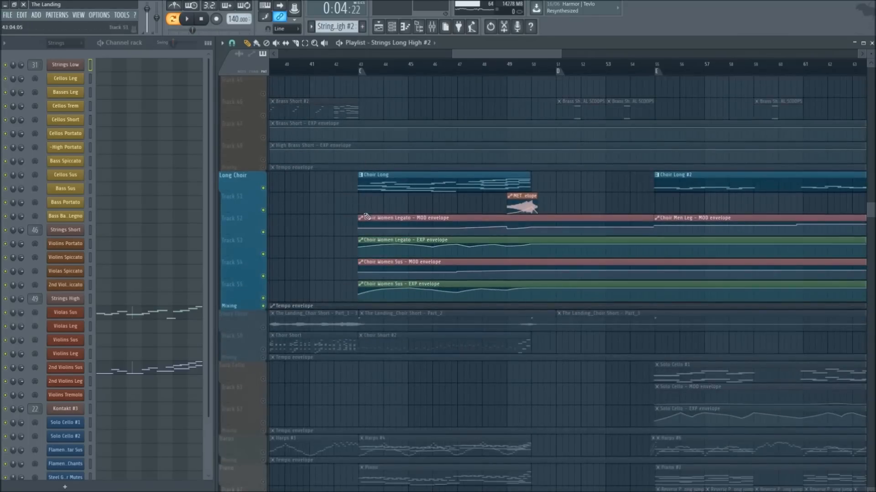
scroll(319, 213, "up", 5)
scroll(277, 212, "up", 2)
scroll(265, 219, "down", 6)
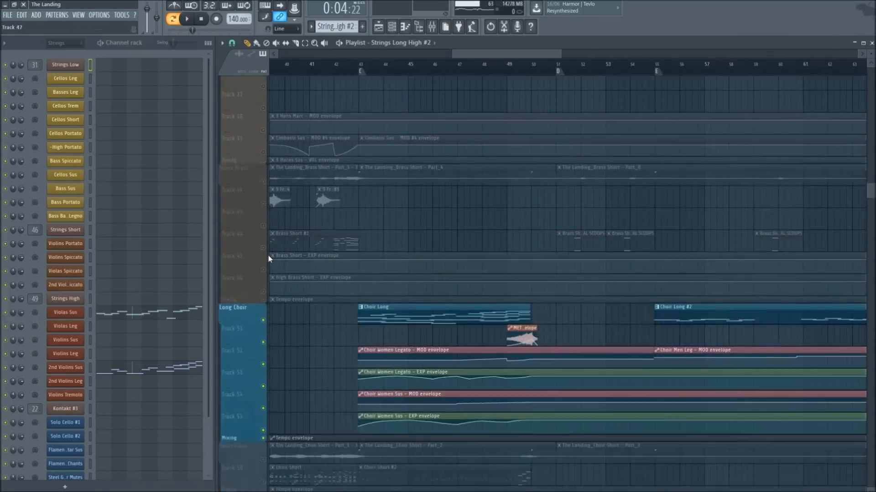
scroll(265, 233, "down", 9)
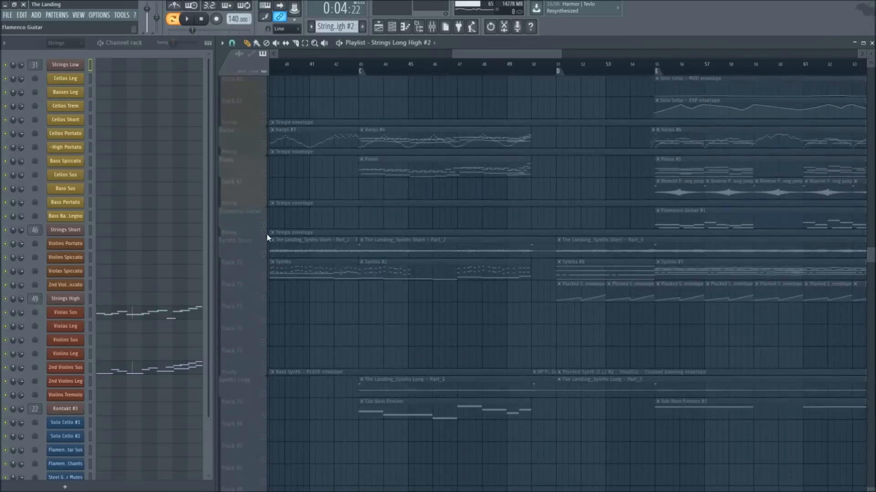
right_click(261, 287)
scroll(297, 314, "down", 1)
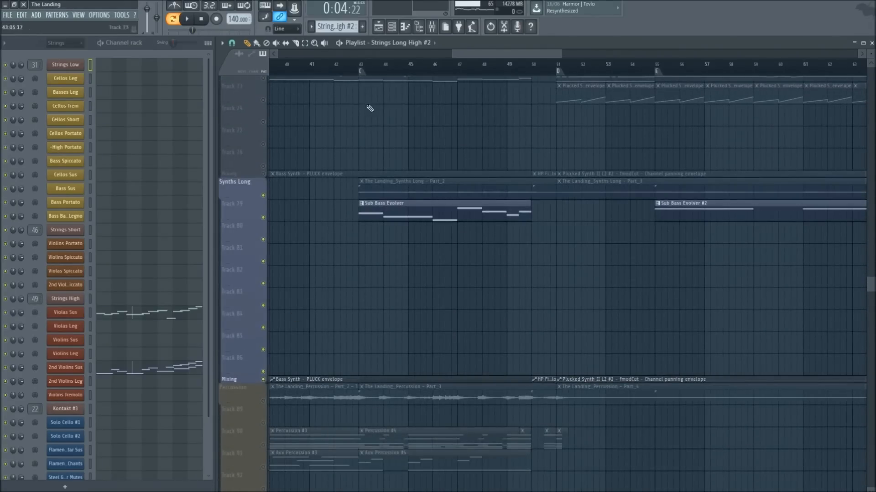
Place the playhead just before bar 43, and inspect the Sub Bass Evolver notes and the Kontakt bass instruments
scroll(376, 67, "up", 1)
left_click(346, 70)
scroll(391, 72, "up", 3)
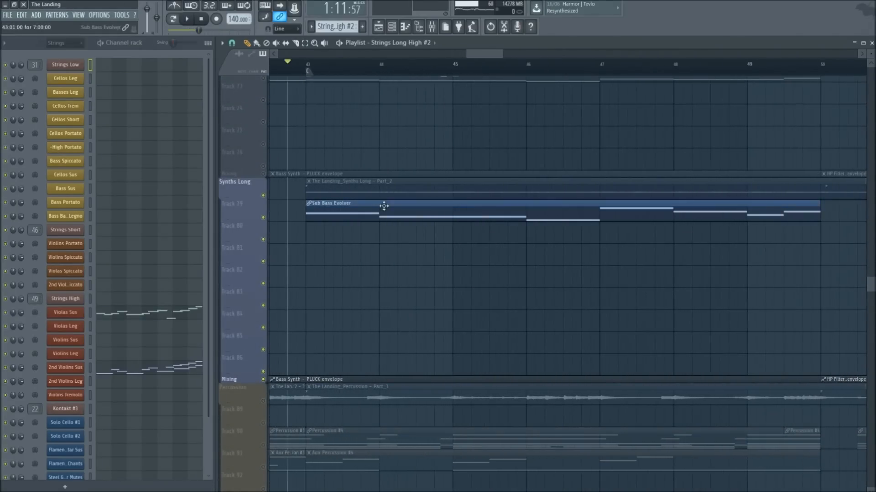
double_click(383, 204)
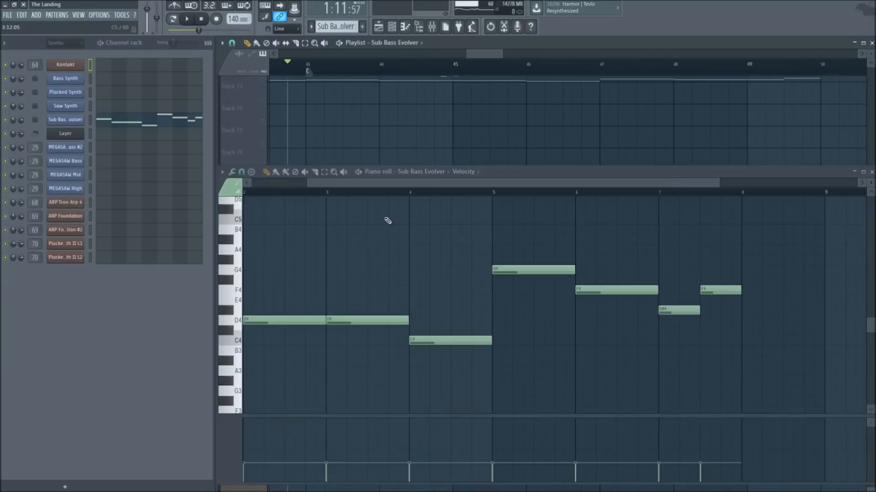
left_click(65, 65)
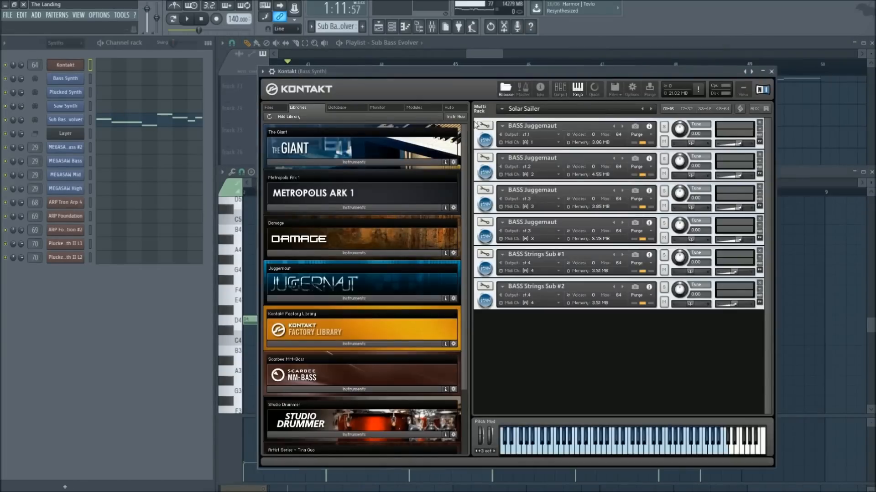
left_click(771, 72)
Play the Sub Bass Evolver pattern with its notes shown in the piano roll, and stop playback
key("space")
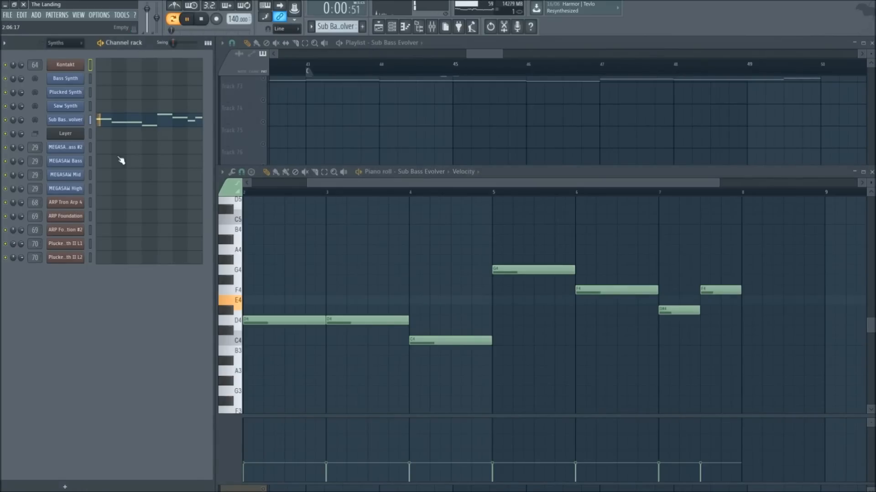
left_click(120, 123)
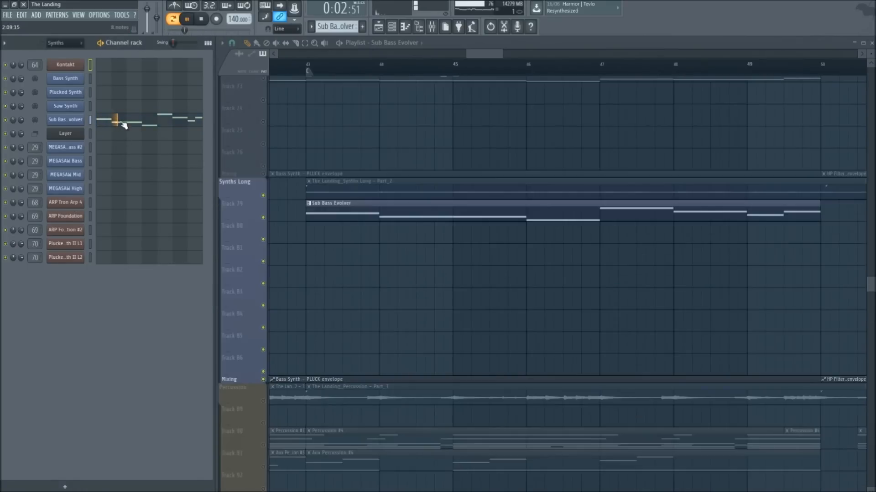
left_click(120, 123)
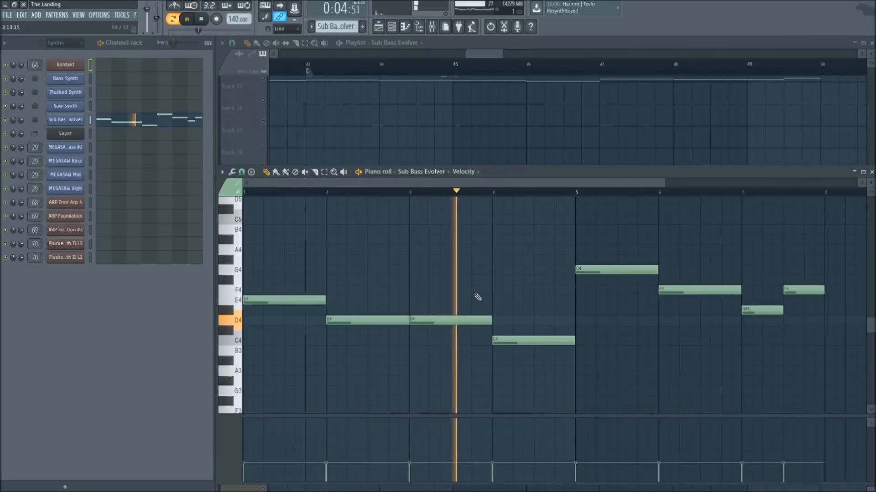
key("space")
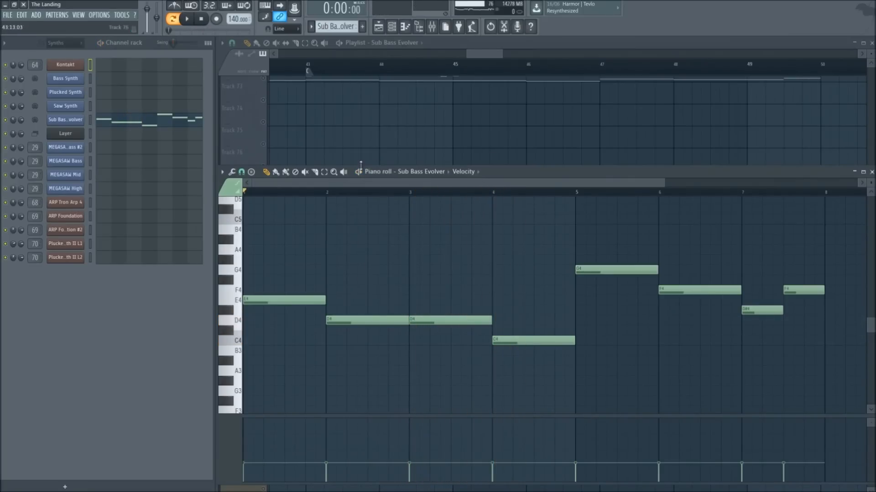
View the whole Sub Bass Evolver note line again, check the mixer briefly, and return to the playlist
left_click(360, 135)
scroll(509, 67, "down", 2)
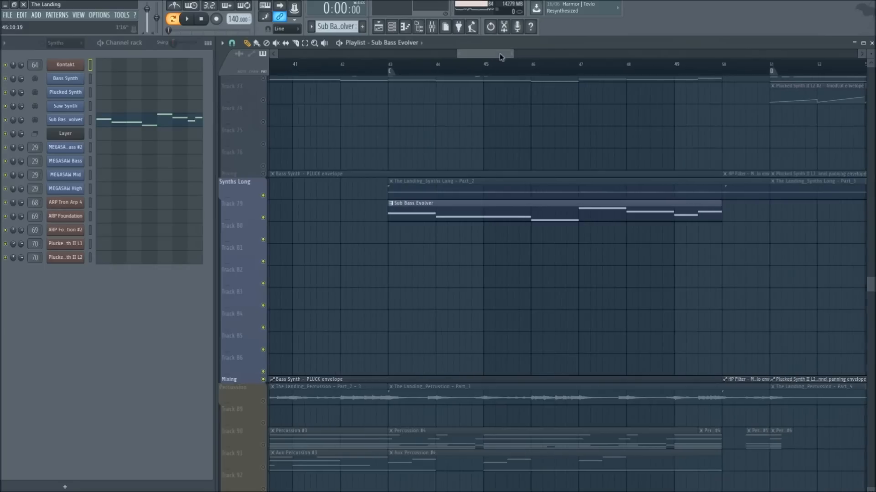
left_click_drag(502, 54, 506, 54)
double_click(391, 211)
scroll(290, 188, "down", 2)
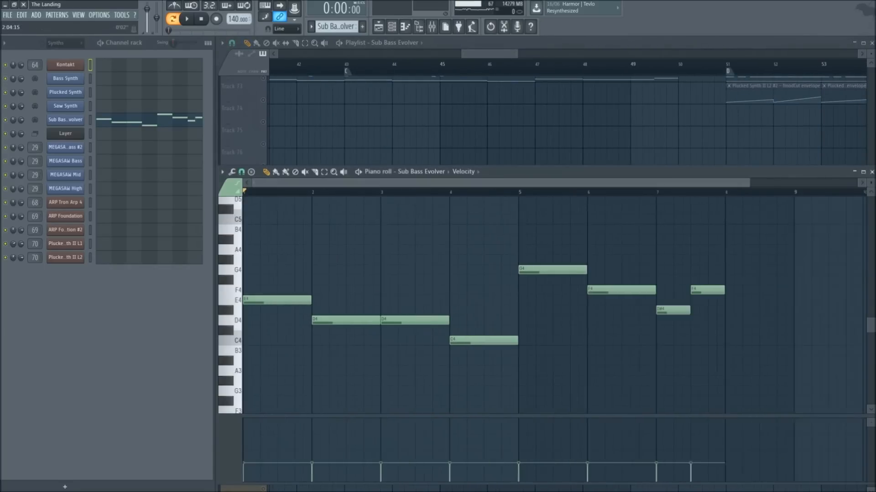
key("F9")
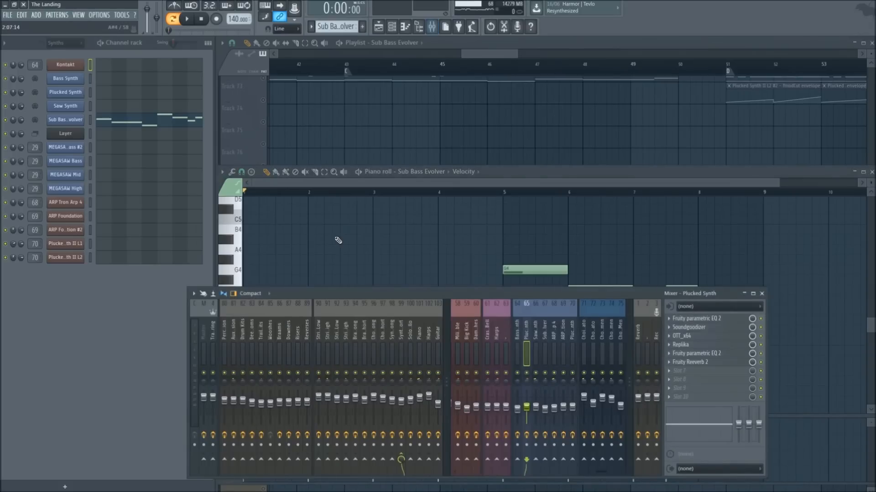
key("F9")
left_click(358, 117)
Switch to song playback and audition the active tracks with the Sub Bass Evolver from just before bar 43
scroll(370, 176, "up", 5)
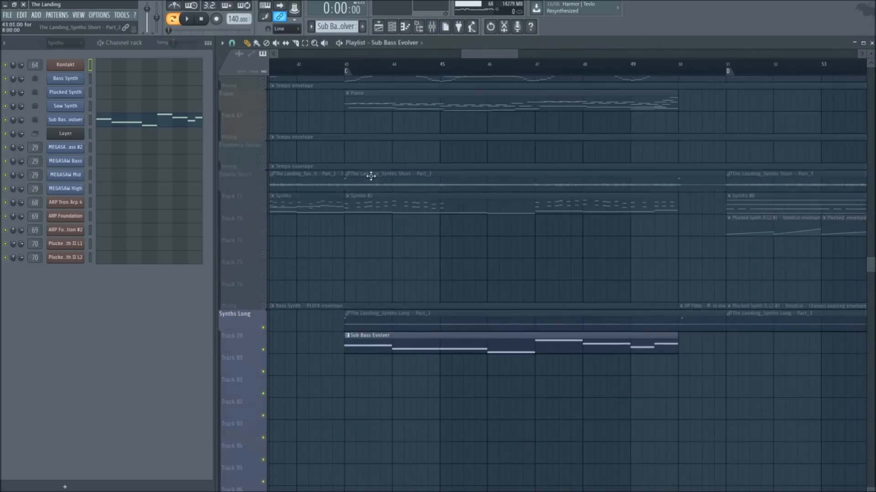
scroll(365, 204, "up", 15)
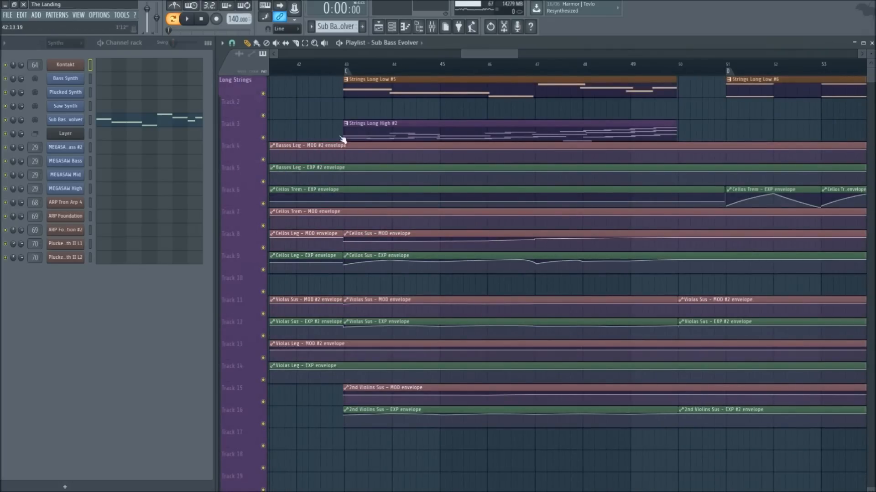
key("l")
scroll(343, 139, "down", 15)
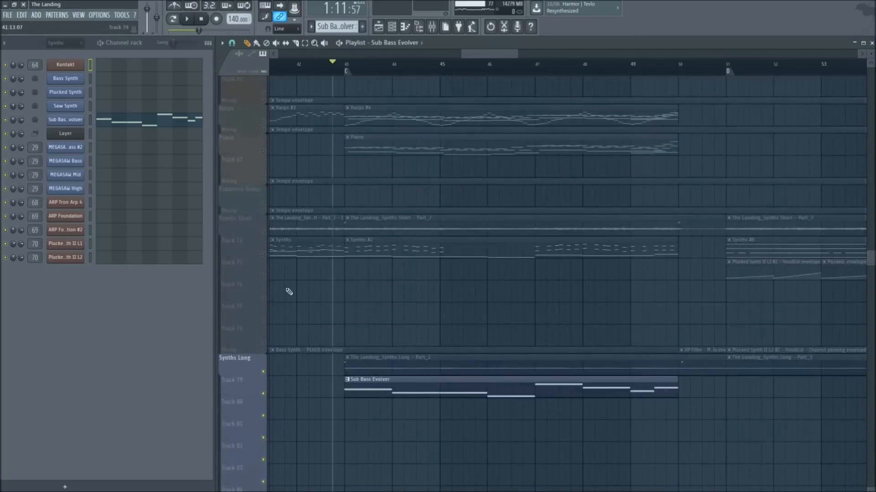
scroll(287, 292, "down", 3)
key("space")
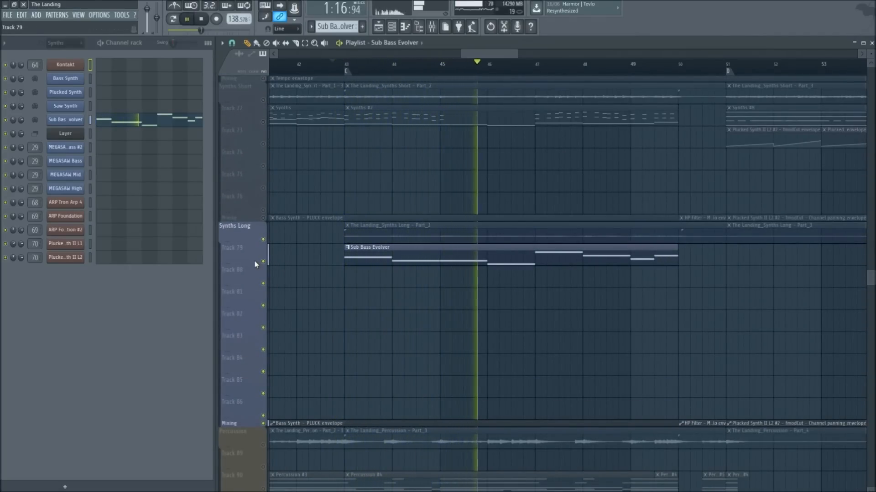
key("space")
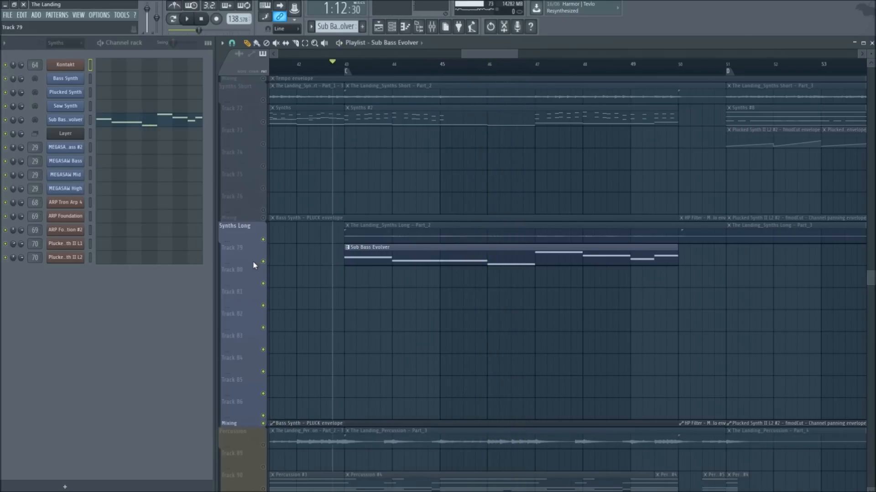
Look over the percussion, booms, choir, harps and piano tracks around bar 43 in the playlist
scroll(351, 276, "down", 5)
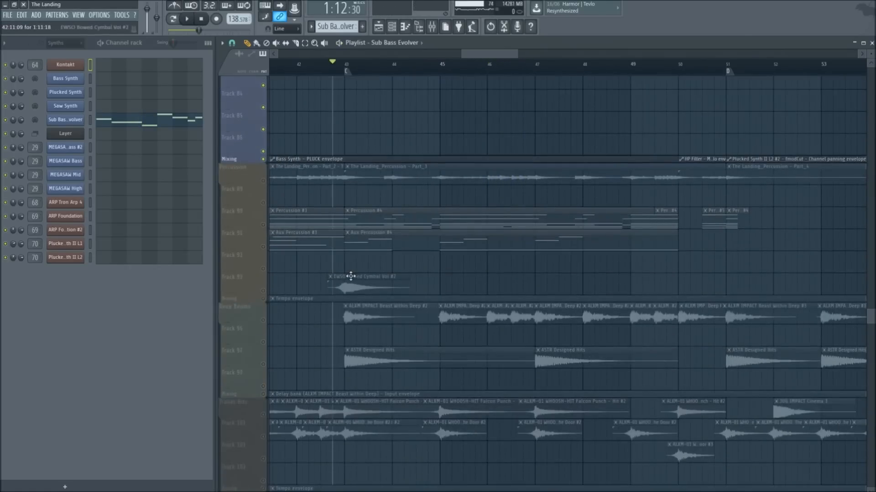
scroll(350, 276, "up", 6)
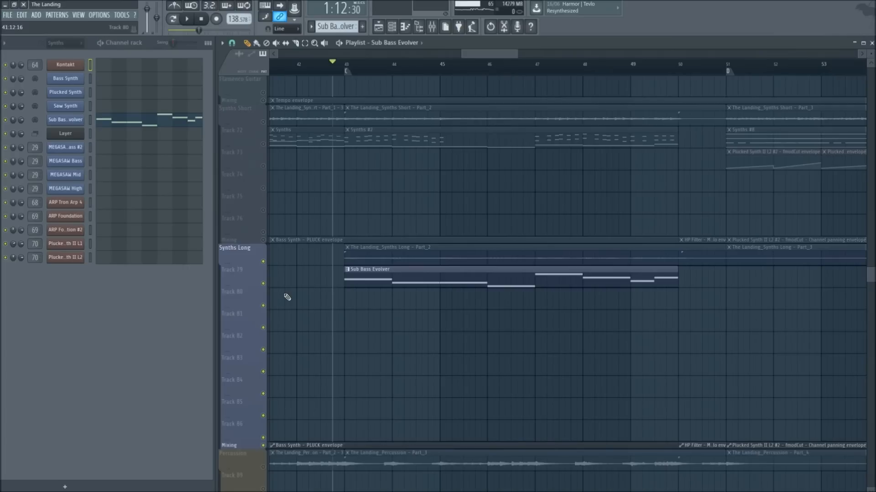
scroll(328, 336, "up", 4)
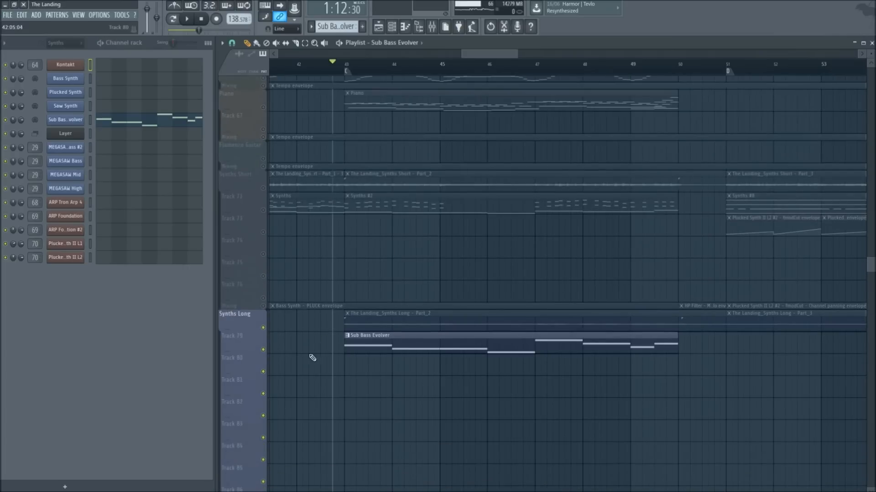
scroll(389, 285, "down", 14)
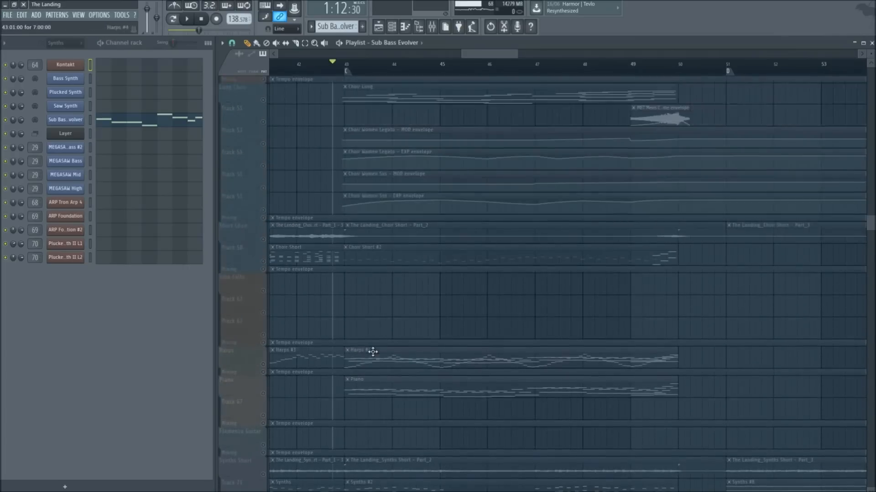
scroll(370, 367, "up", 12)
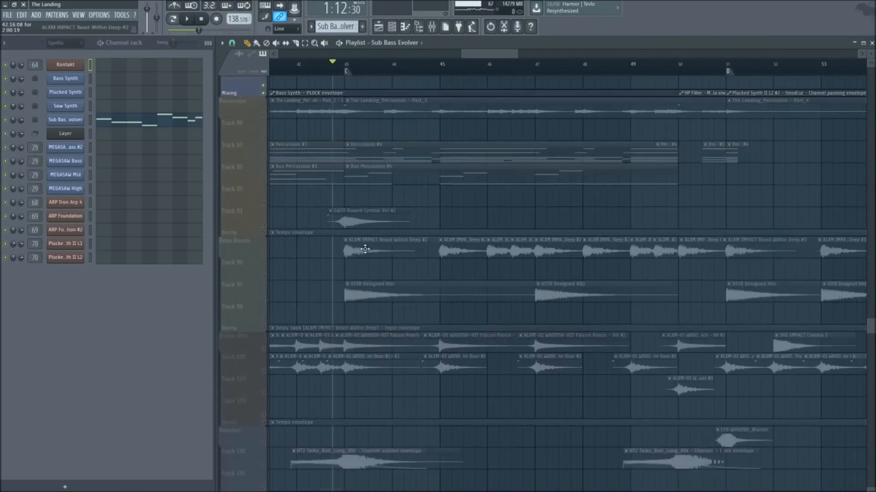
Look through the Synths Short, Synths Long, harps, piano and choir tracks from bar 43 in the playlist
scroll(372, 278, "up", 4)
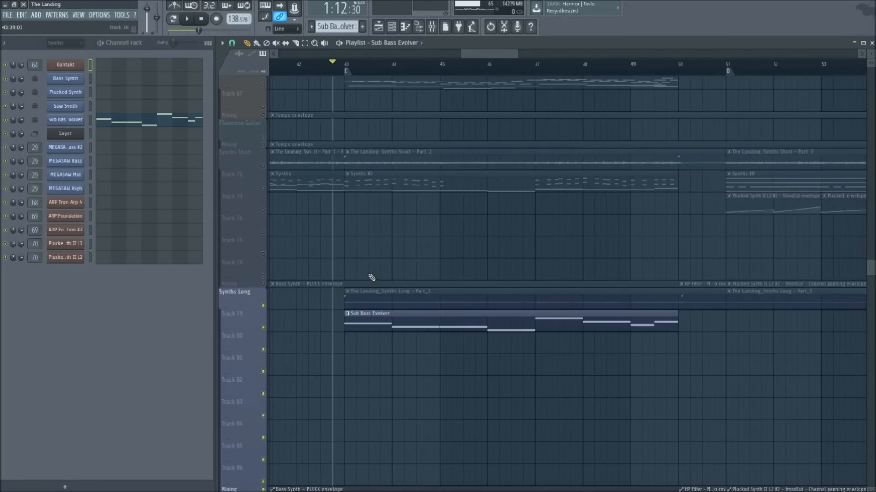
scroll(372, 276, "up", 5)
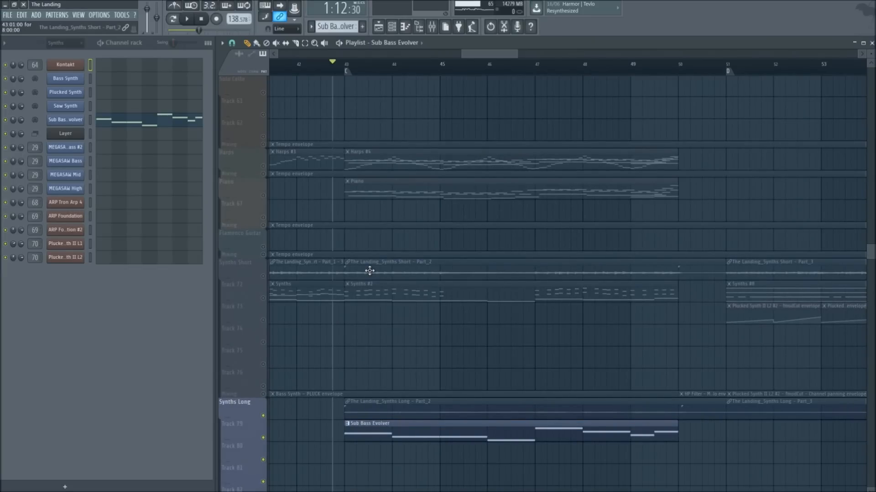
scroll(370, 272, "down", 4)
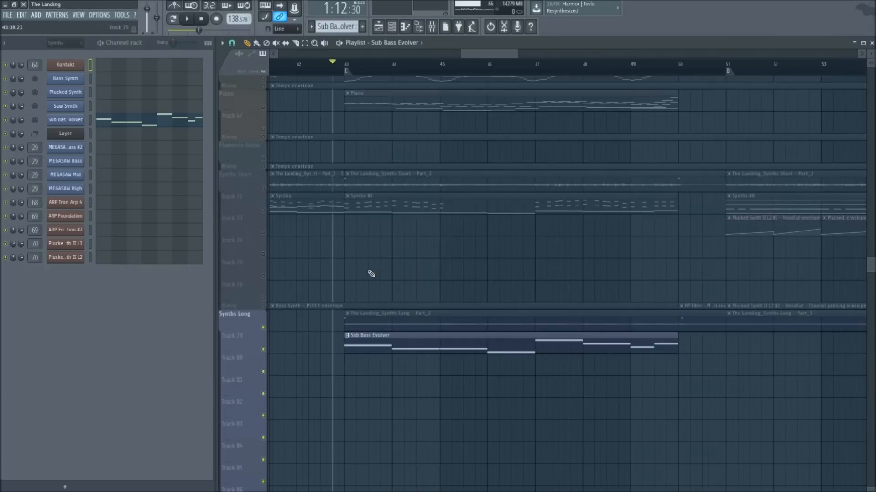
scroll(371, 274, "up", 6)
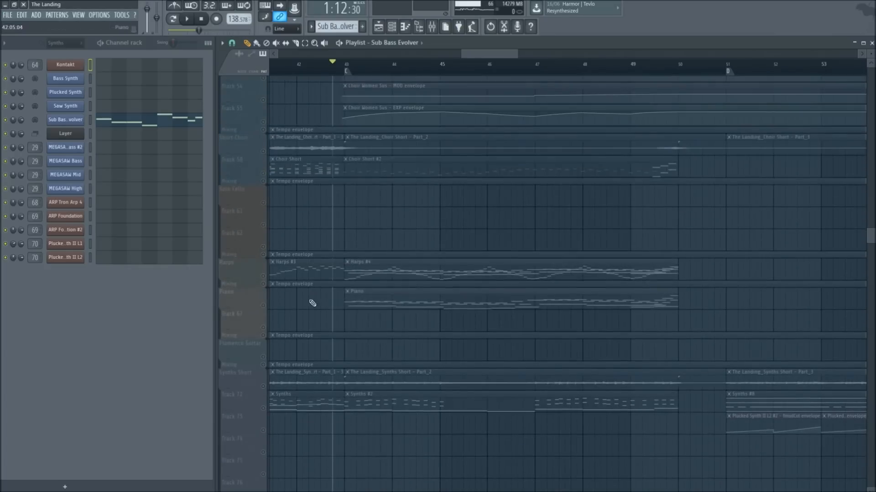
scroll(292, 347, "down", 10)
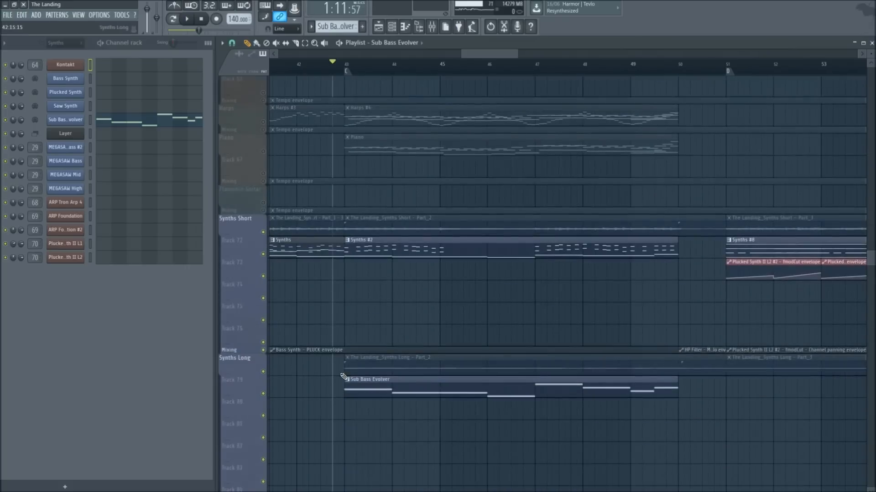
scroll(325, 363, "down", 1)
scroll(319, 363, "up", 7)
scroll(272, 264, "up", 13)
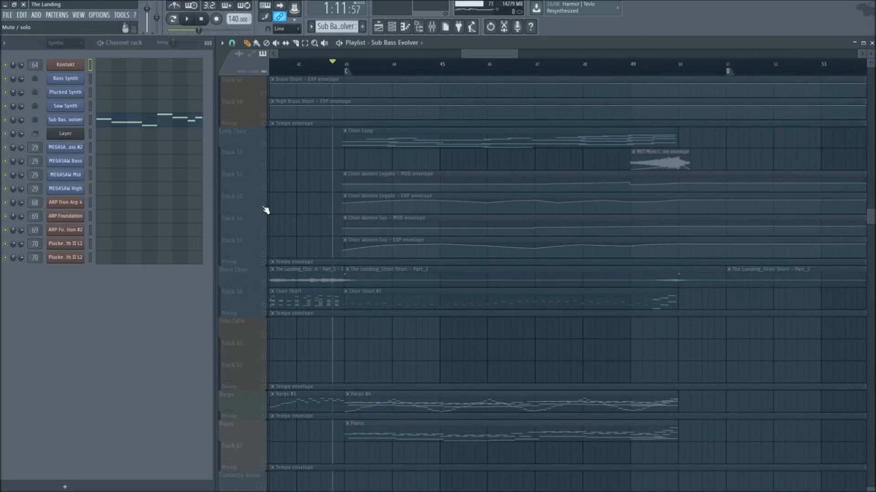
Enable the Long Choir track, open the Choir Long pattern, and audition Choir Women Sus with Choir Women Legato muted
right_click(263, 209)
double_click(355, 143)
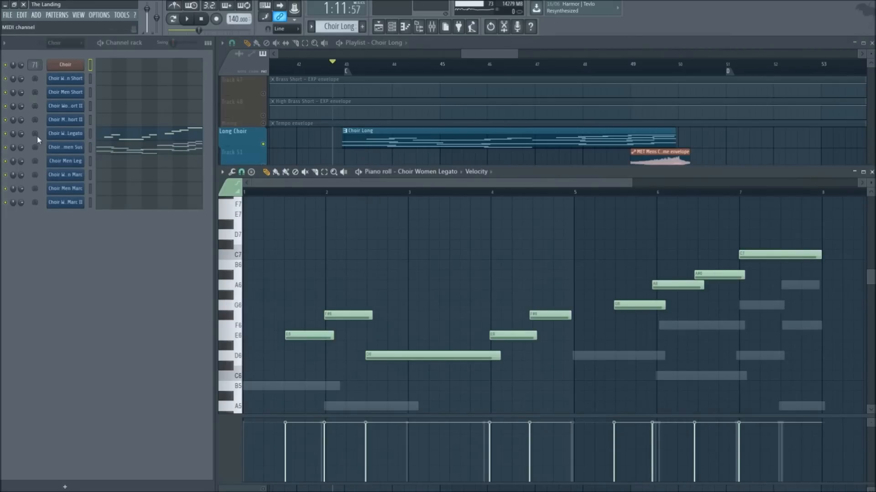
left_click(139, 151)
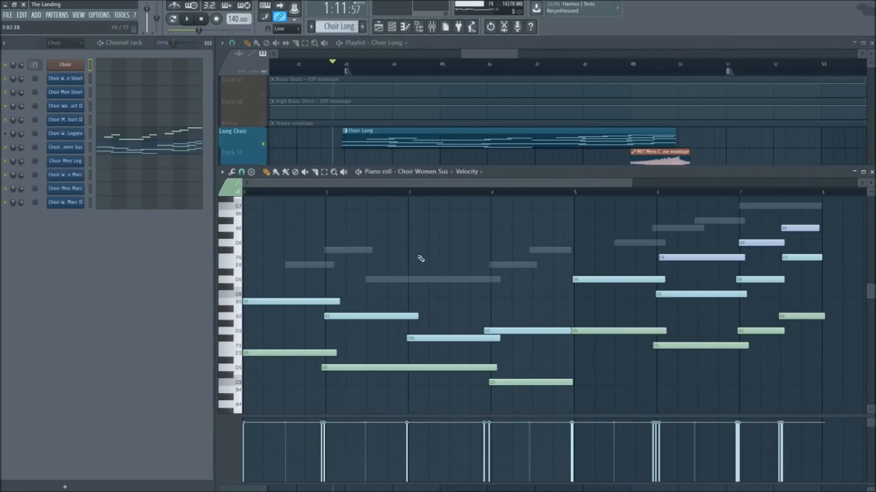
key("space")
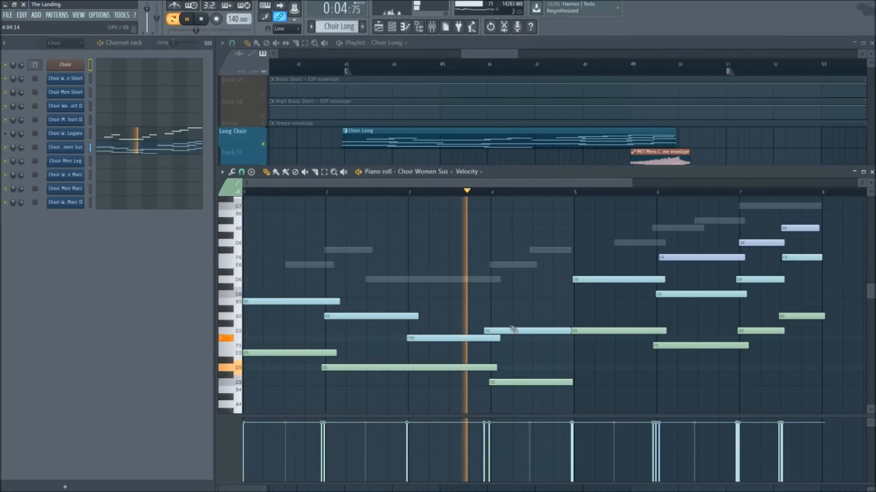
scroll(495, 198, "down", 3)
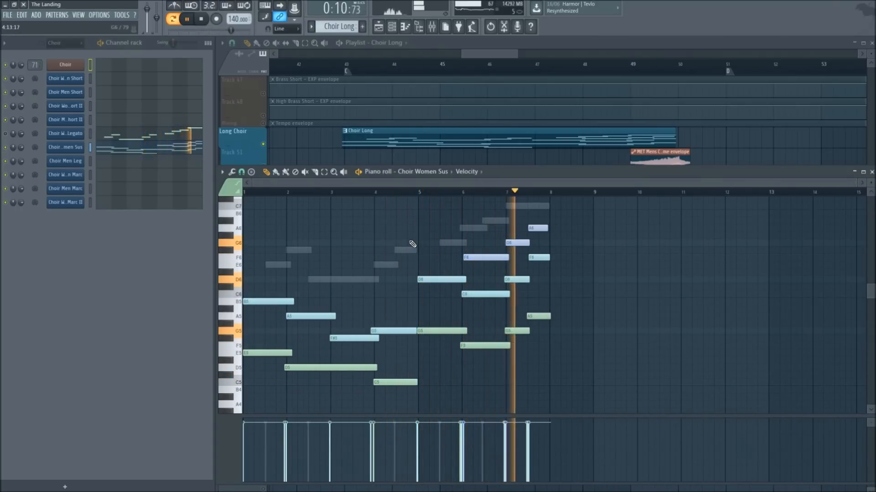
key("space")
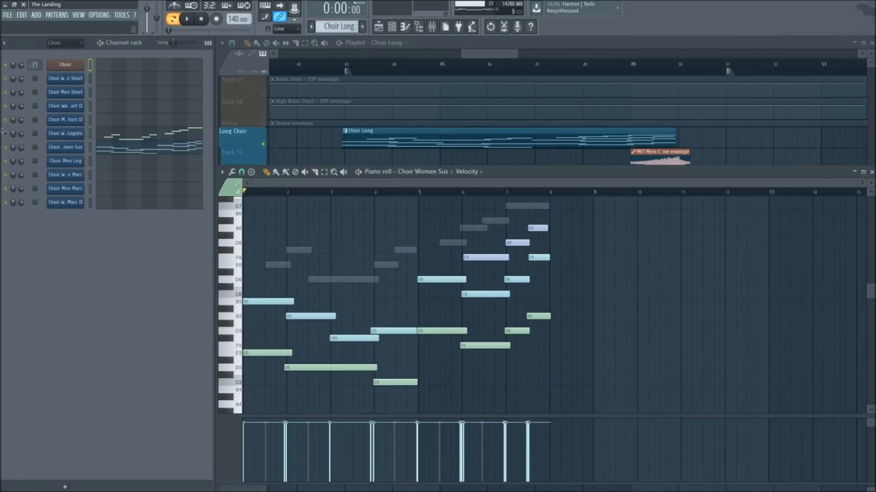
Audition the Choir Women Legato notes alone, bring Choir Women Sus back in during playback, and return to the playlist
left_click(114, 136)
scroll(306, 245, "down", 2)
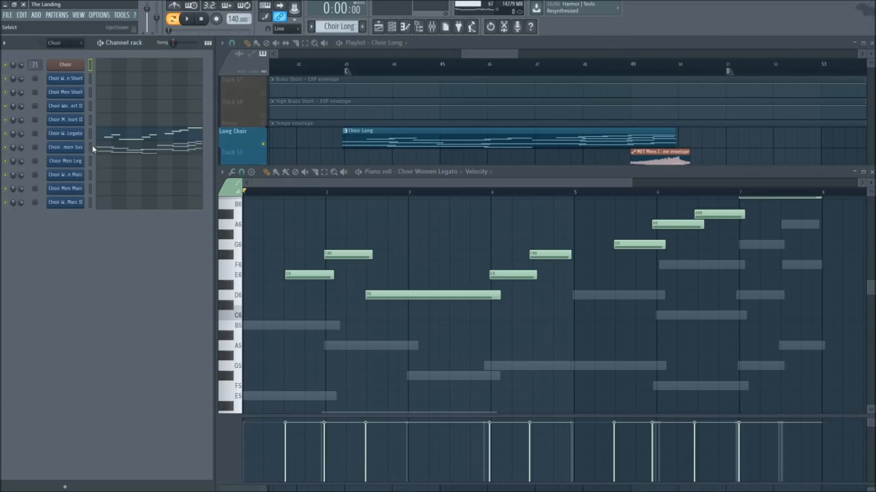
left_click(107, 149)
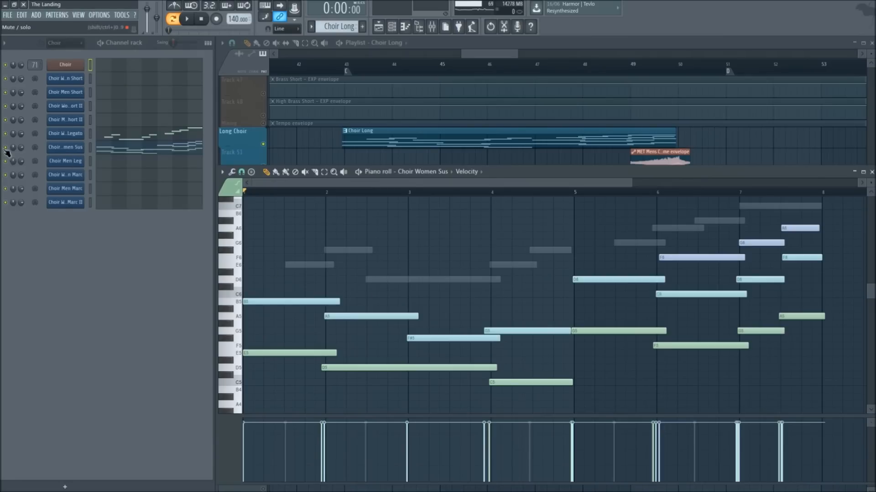
left_click(114, 133)
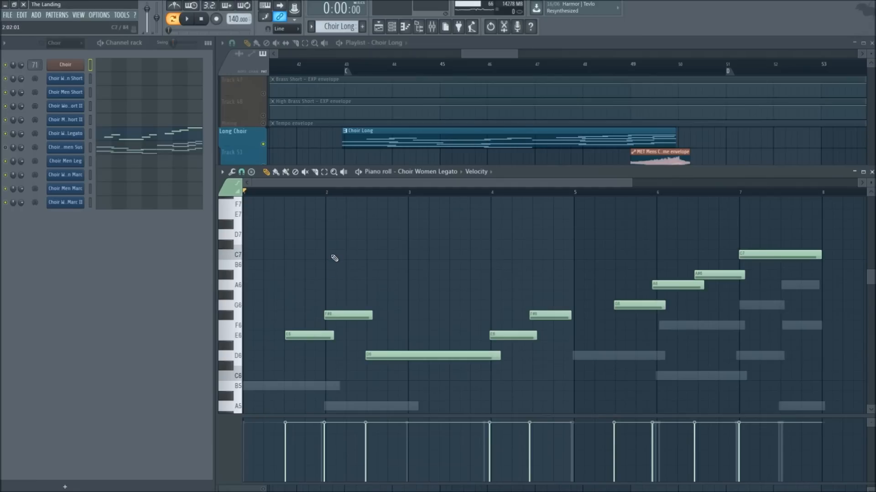
key("space")
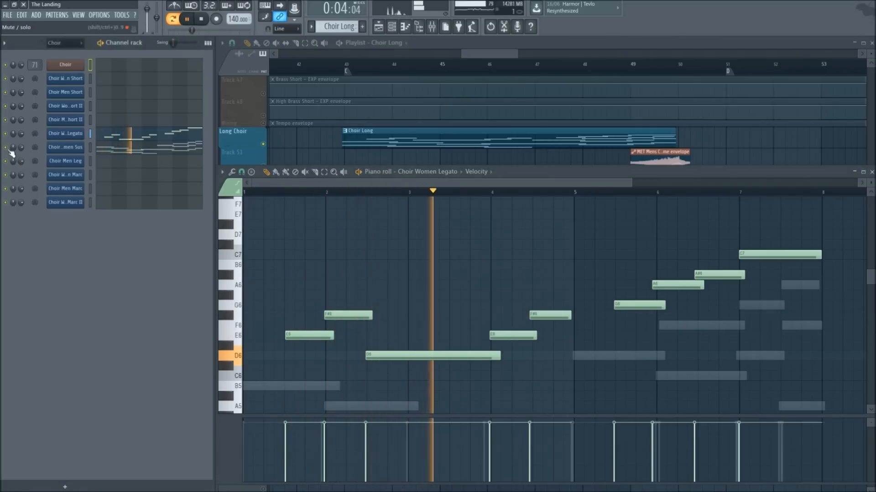
left_click(122, 151)
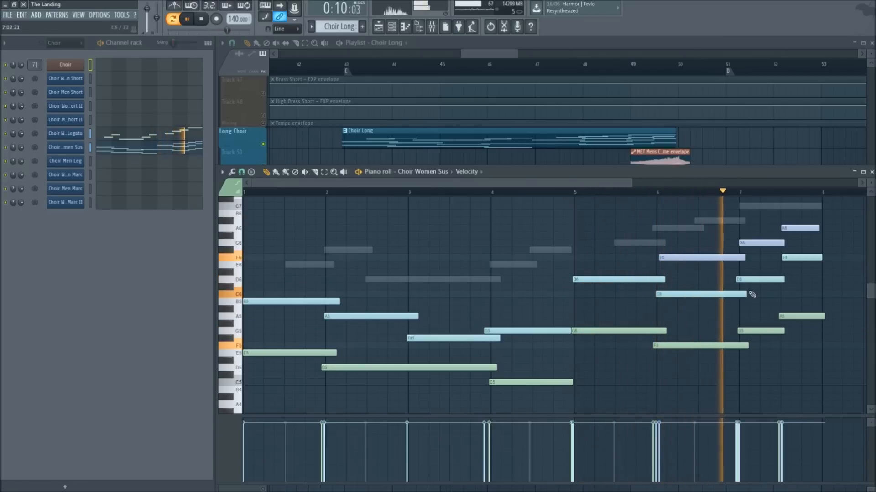
key("F7")
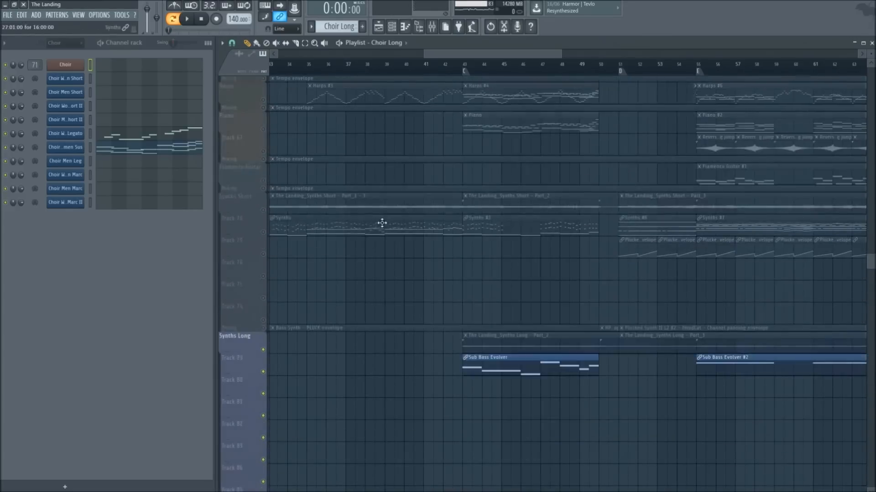
Enable the Harps track, place the playhead between bars 43 and 44, and open the Harps #4 pattern in the piano roll
scroll(336, 254, "down", 2)
scroll(391, 264, "up", 7)
scroll(541, 77, "up", 3)
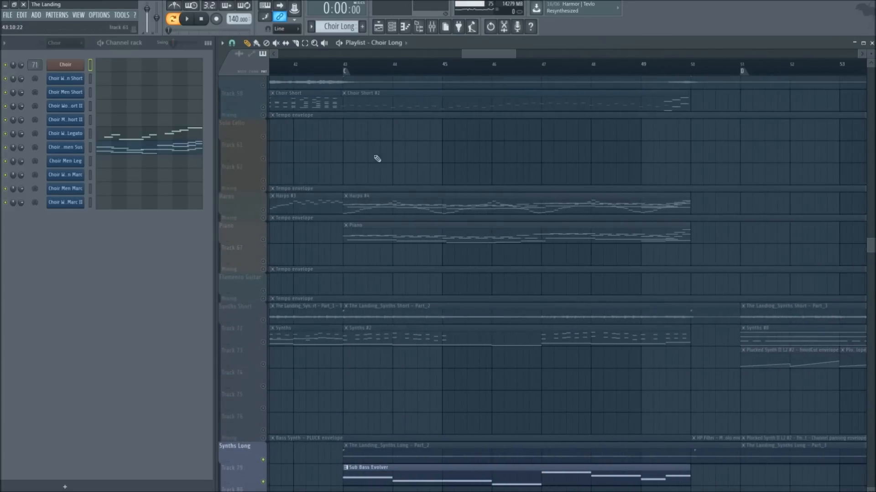
left_click(263, 210)
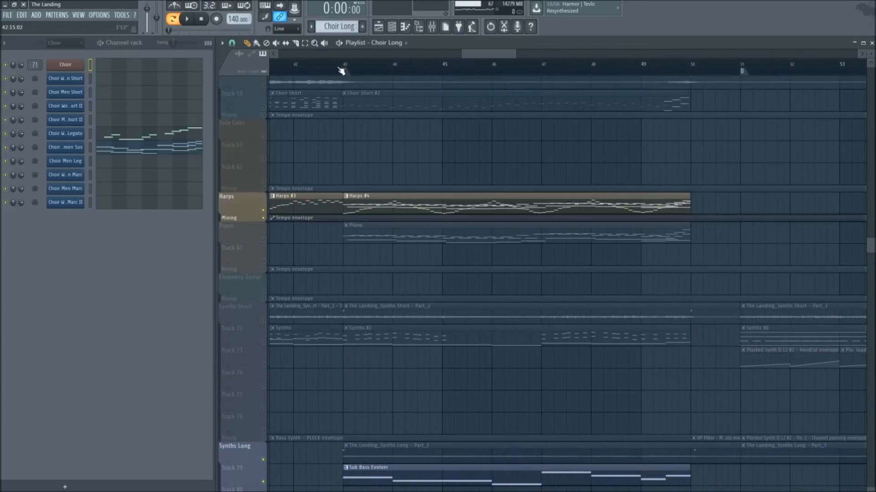
left_click(339, 71)
scroll(384, 69, "up", 2)
left_click(380, 71)
double_click(378, 208)
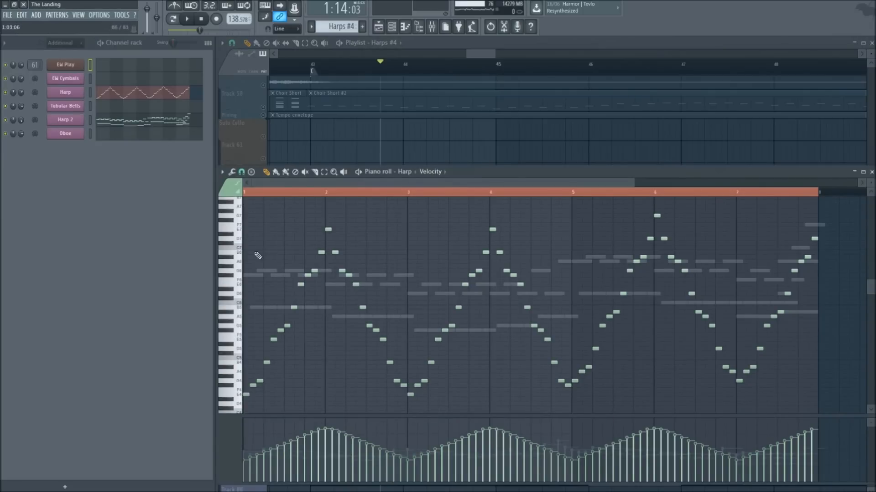
Mute the Harp channel and audition the Harp 2 notes in the Harps #4 pattern
left_click(108, 94)
left_click(108, 94)
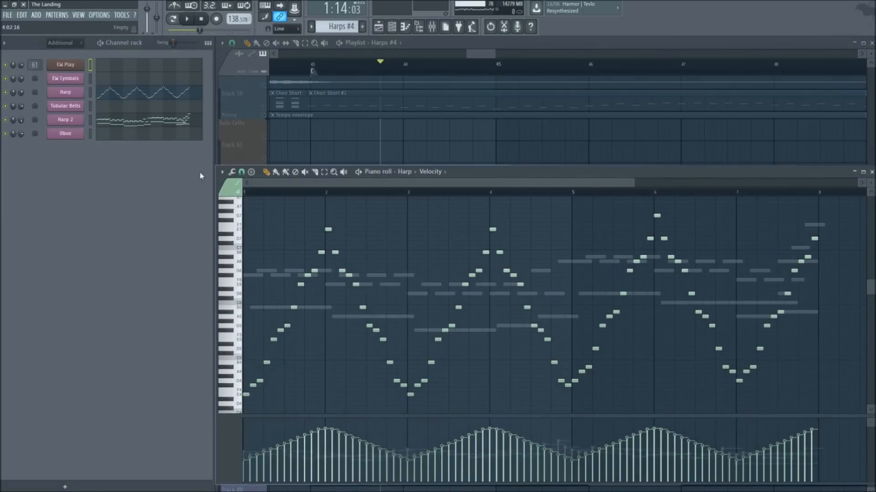
left_click(6, 92)
left_click(131, 124)
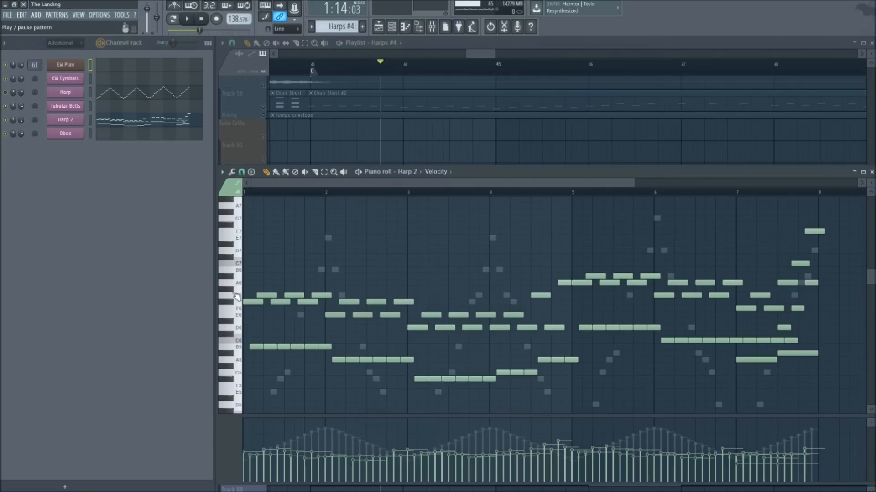
key("space")
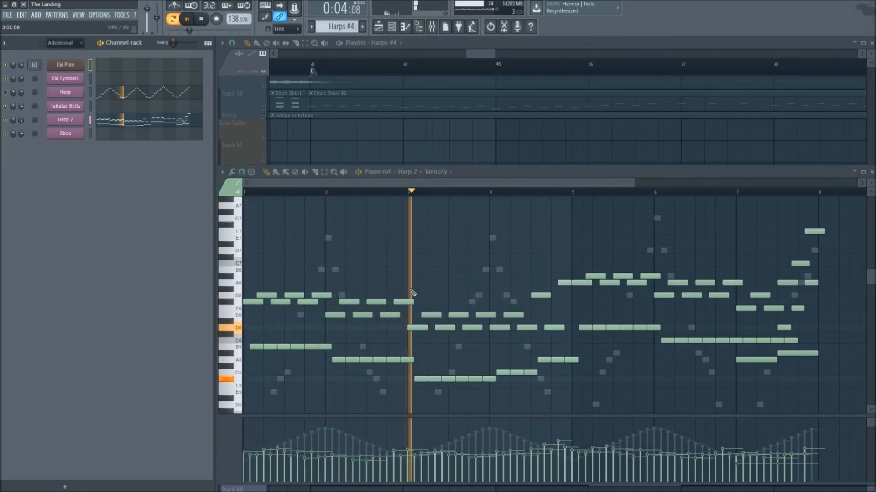
key("space")
Leave only the Harps and Piano tracks active in the playlist and place the playhead just before bar 43
right_click(409, 148)
scroll(264, 204, "down", 1)
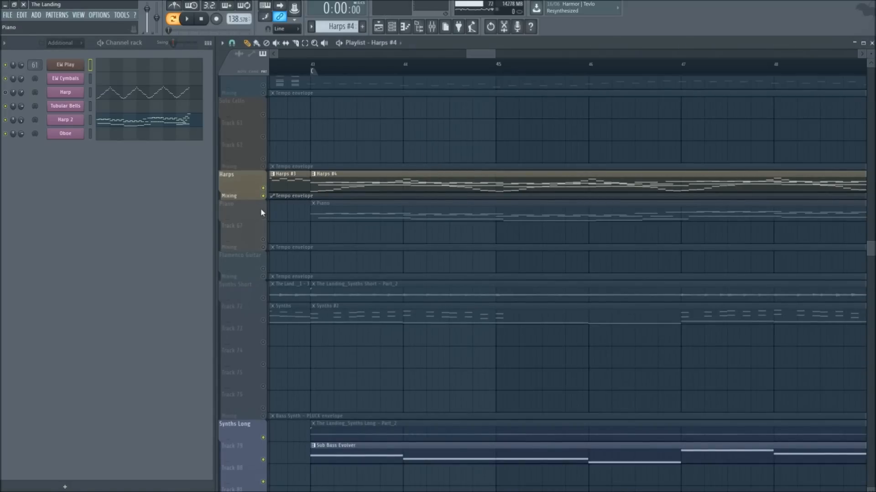
right_click(263, 217)
left_click(263, 197)
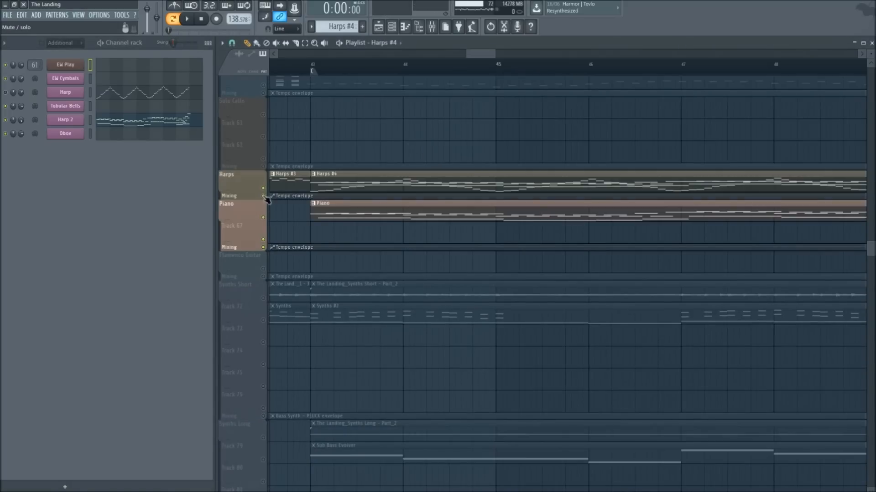
left_click(311, 72)
scroll(315, 71, "up", 3)
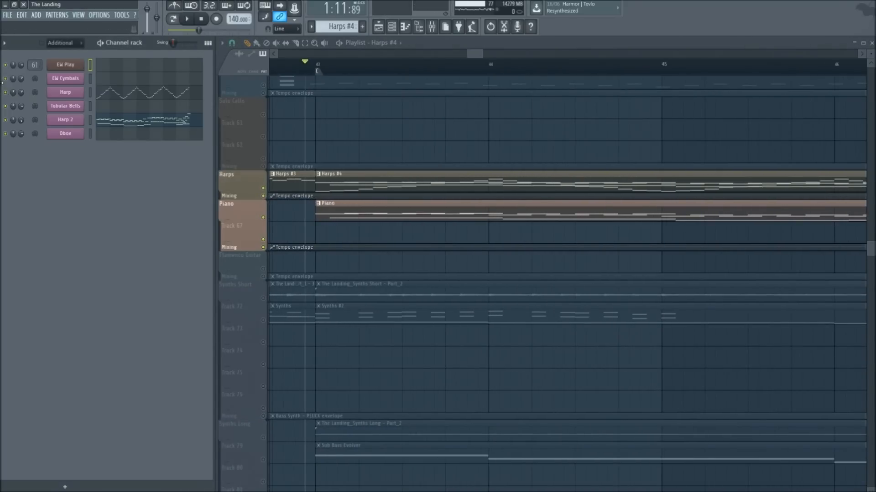
Open the Piano pattern's notes in the piano roll, play them, and stop playback
double_click(335, 204)
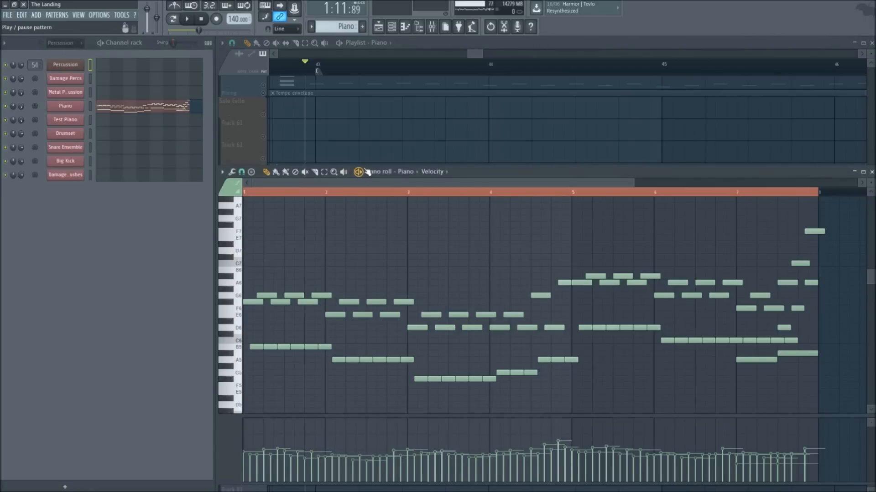
key("space")
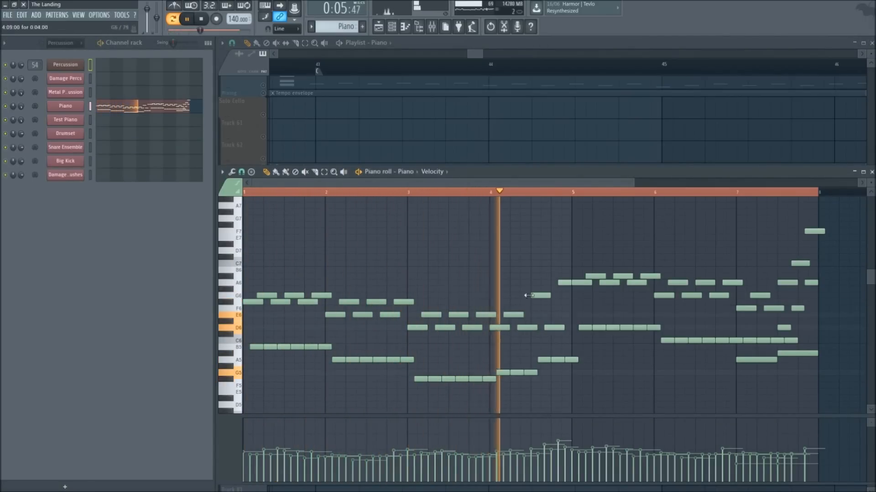
key("space")
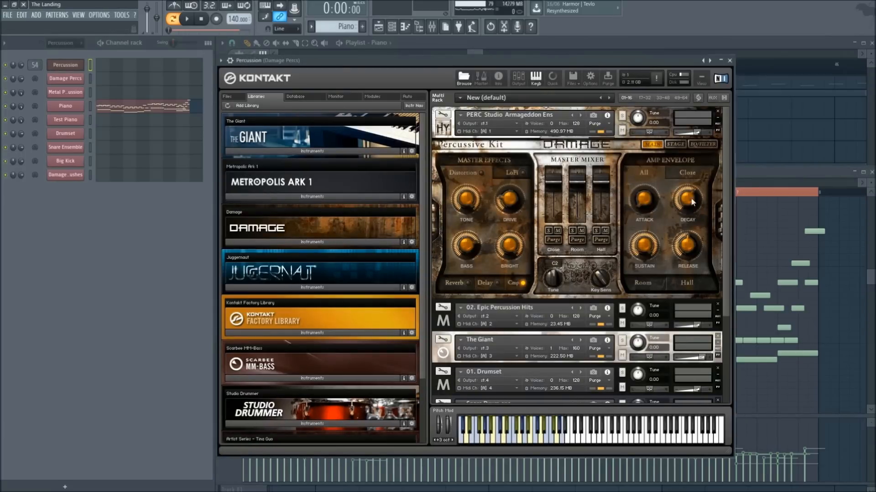
Inspect The Giant piano and the other instruments in the Percussion Kontakt rack, and return to the playlist
left_click_drag(724, 171, 717, 251)
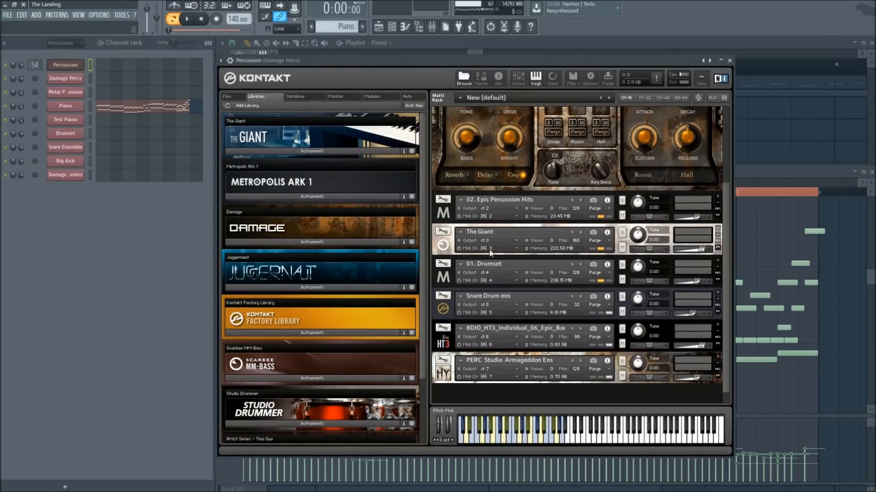
left_click(444, 246)
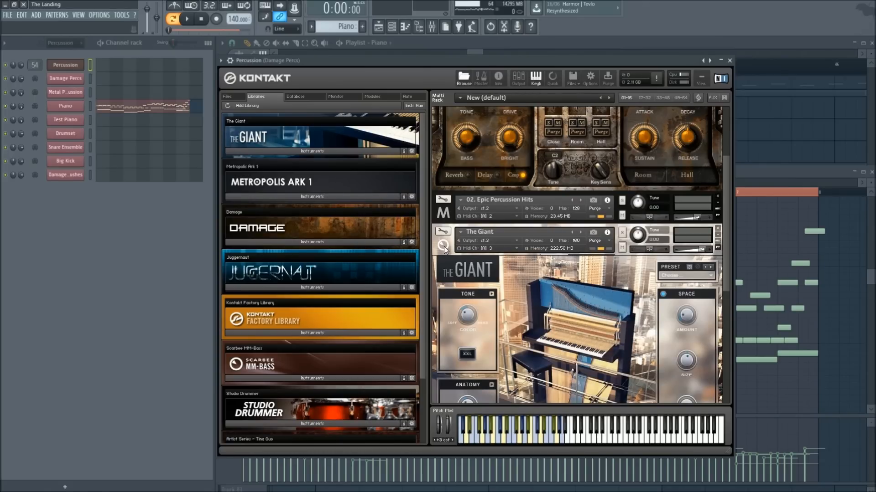
left_click(445, 246)
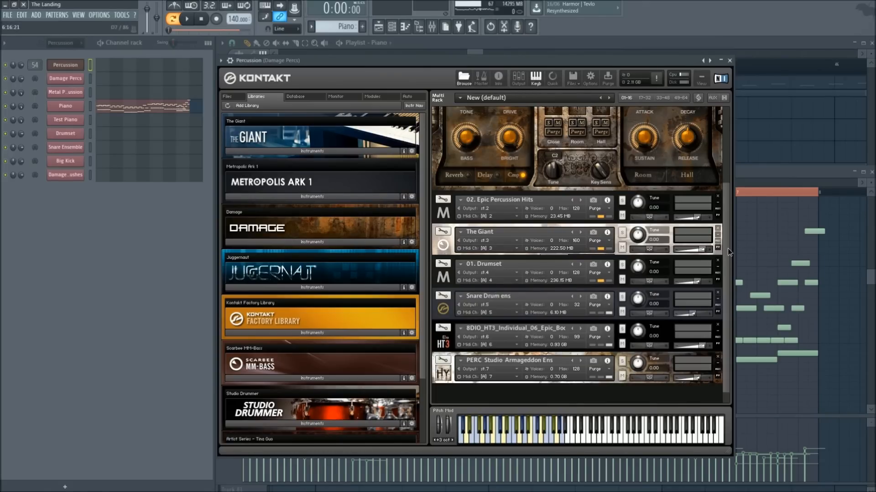
left_click_drag(727, 248, 721, 184)
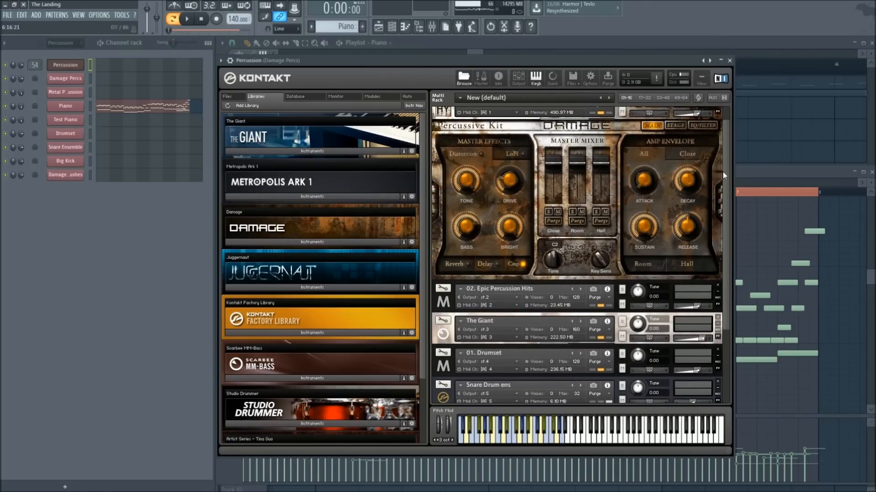
left_click_drag(723, 157, 718, 259)
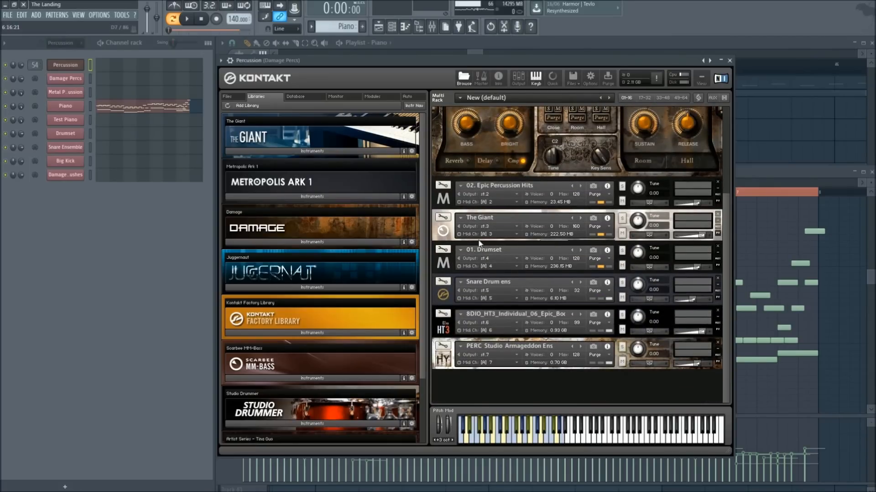
left_click_drag(724, 206, 714, 260)
left_click(731, 61)
left_click(517, 51)
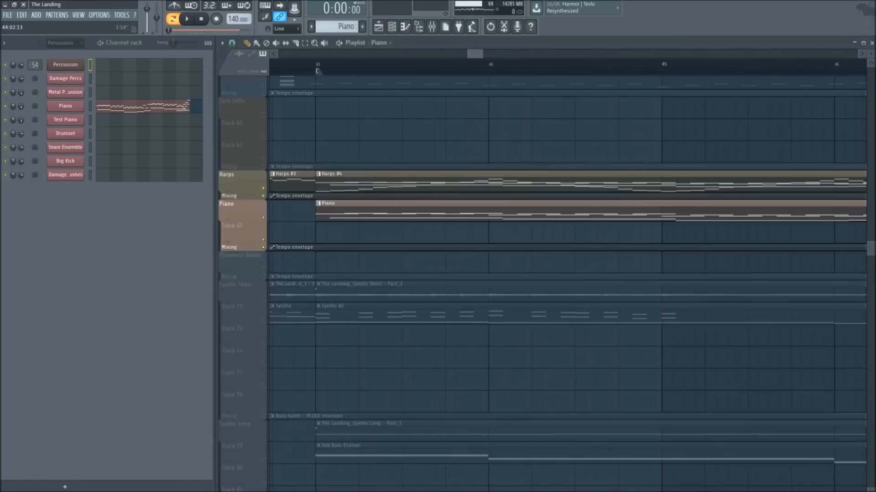
Re-enable the Long Choir, Short Choir, Synths Long and Deep Booms tracks alongside Harps and Piano in the playlist
scroll(371, 257, "down", 6)
scroll(357, 263, "up", 5)
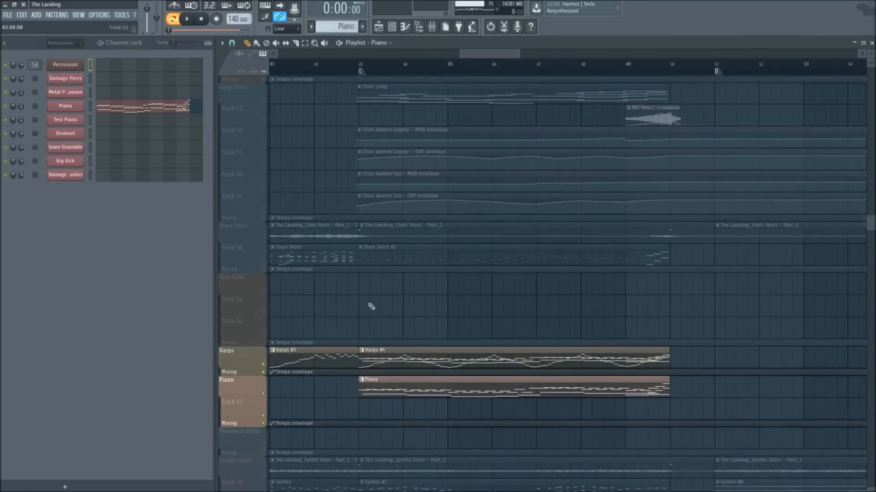
scroll(410, 319, "down", 3)
scroll(409, 261, "up", 3)
left_click(265, 238)
scroll(283, 293, "down", 11)
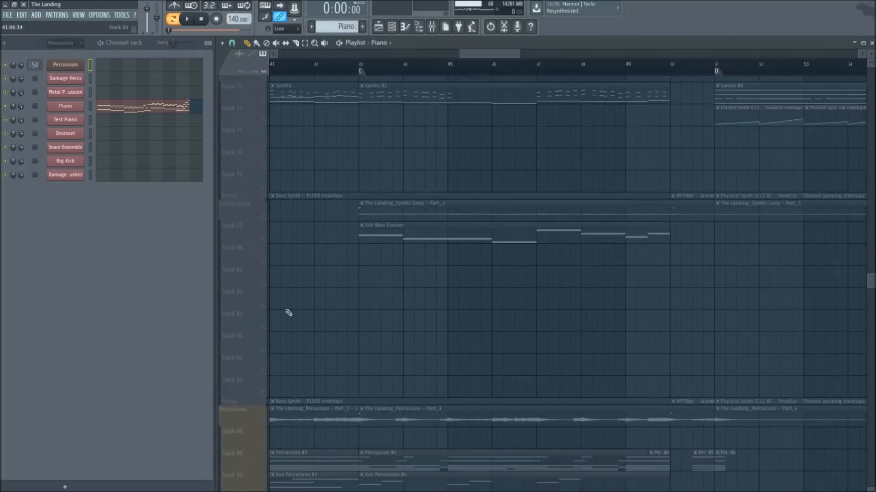
scroll(292, 282, "down", 8)
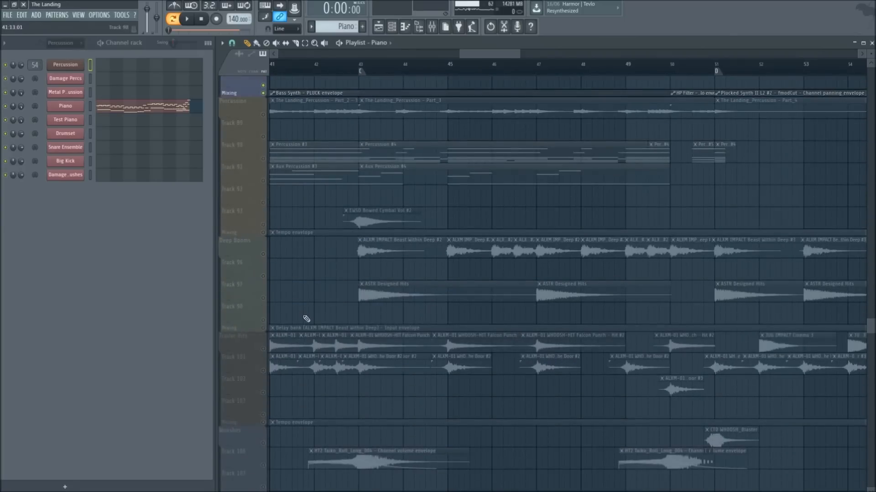
left_click(269, 255)
Enable the Long Strings and Short Strings tracks as well, and place the playhead just before bar 43
scroll(319, 301, "up", 20)
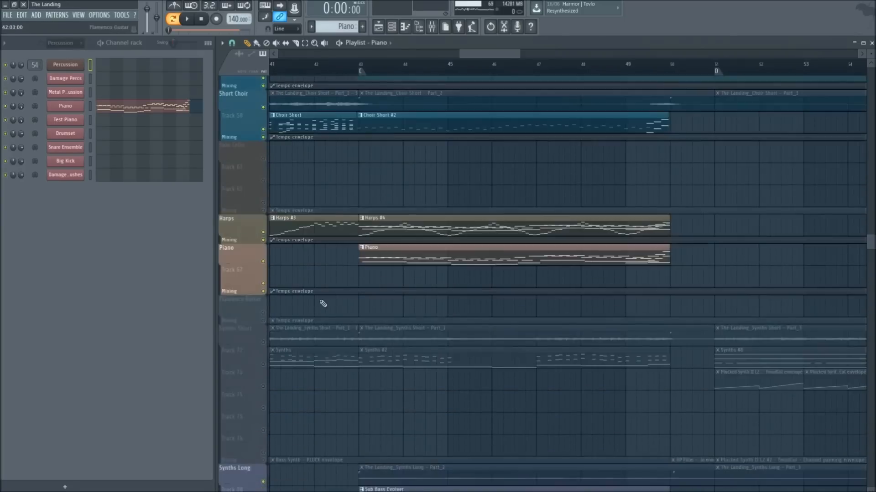
scroll(325, 315, "up", 17)
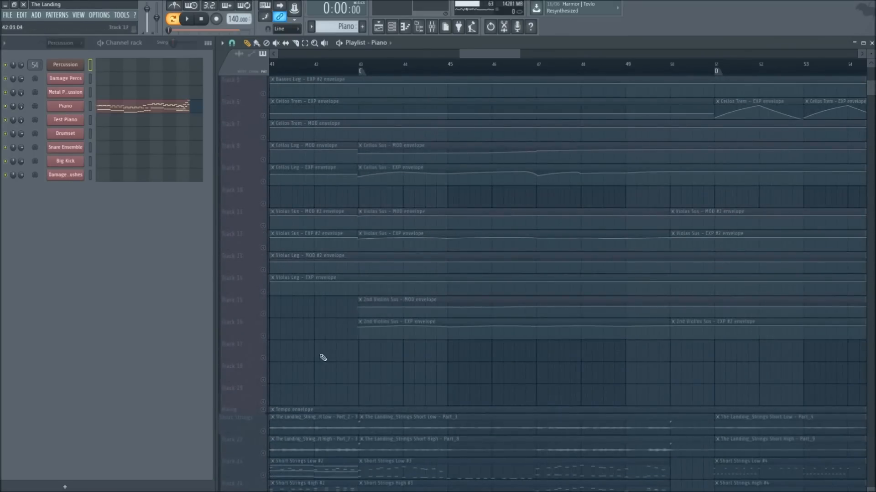
scroll(273, 347, "up", 5)
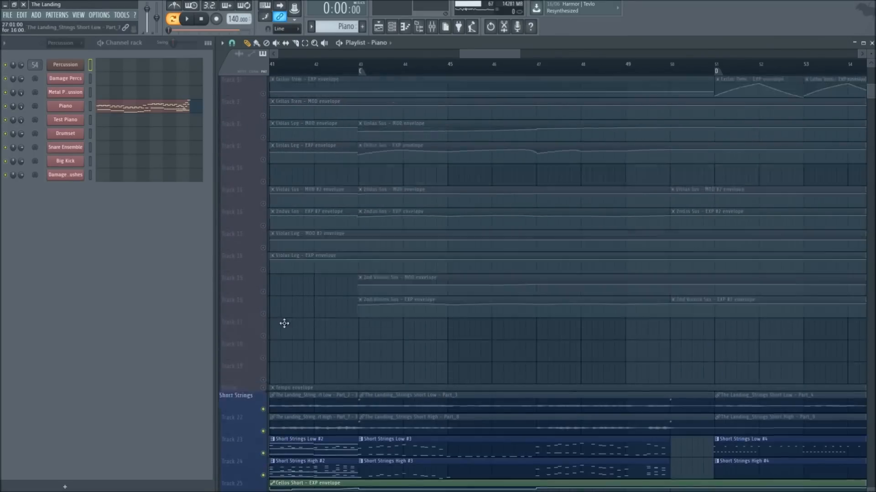
right_click(263, 292)
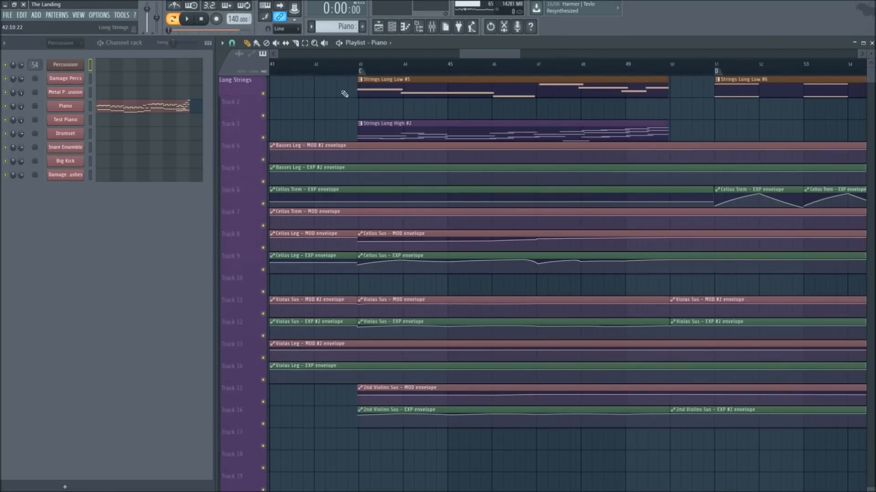
left_click(342, 71)
Play the enabled layers from just before bar 43, mute the Short Strings tracks during playback, and stop
scroll(509, 233, "down", 5)
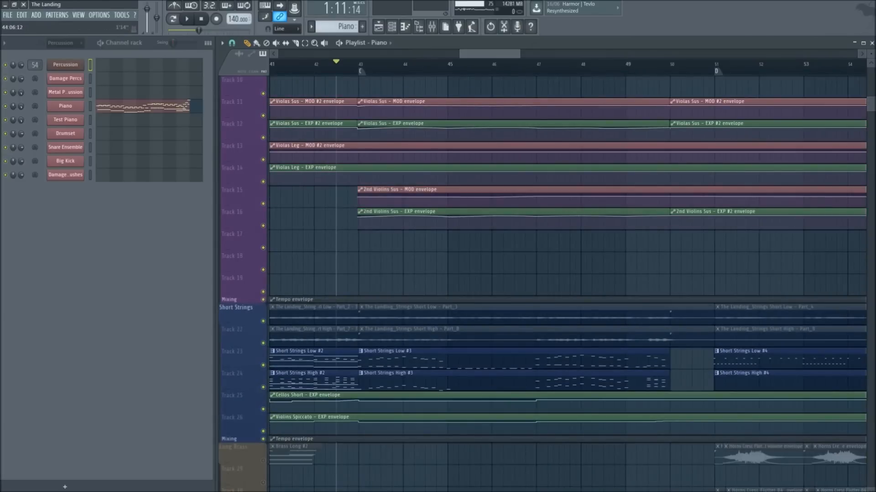
scroll(509, 233, "down", 20)
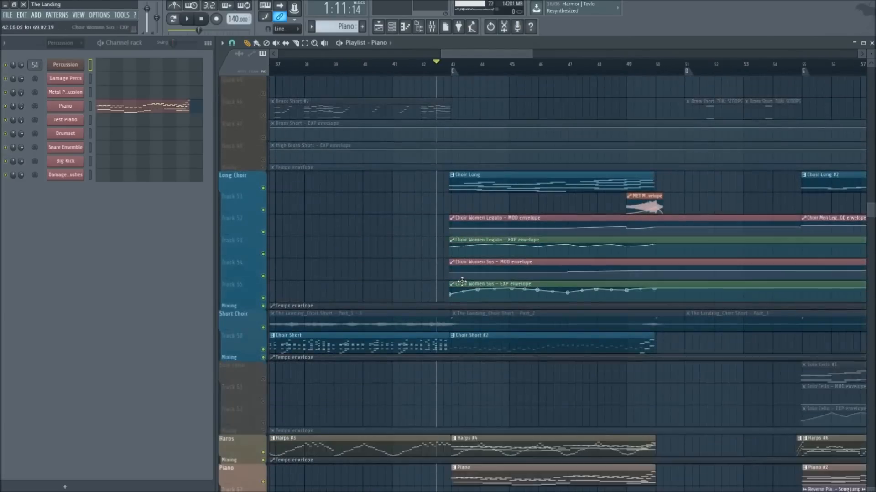
scroll(544, 328, "down", 6)
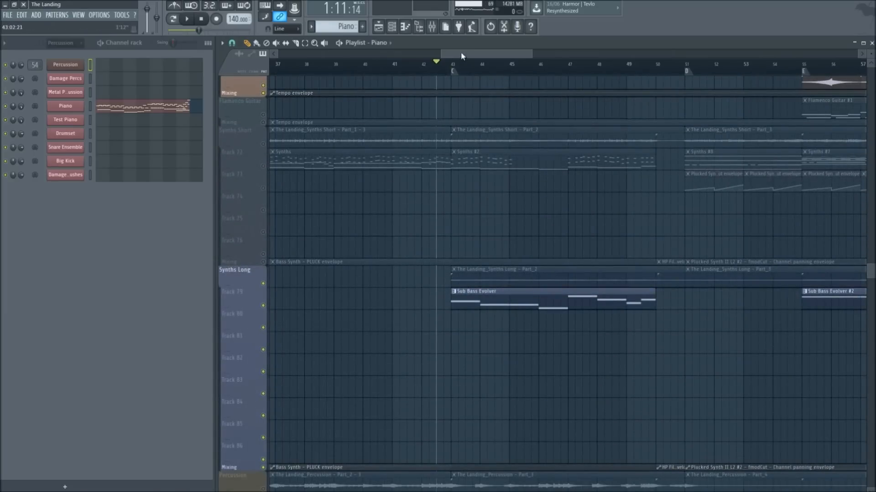
left_click_drag(461, 56, 467, 56)
key("space")
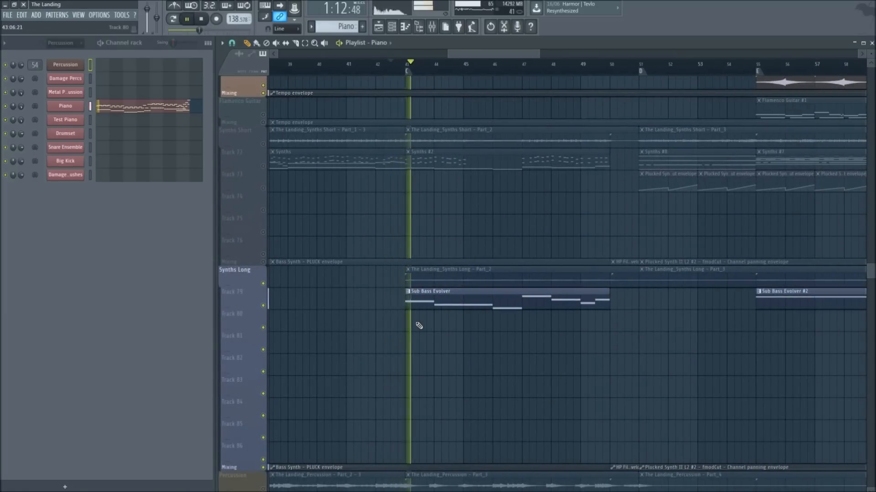
scroll(419, 325, "down", 9)
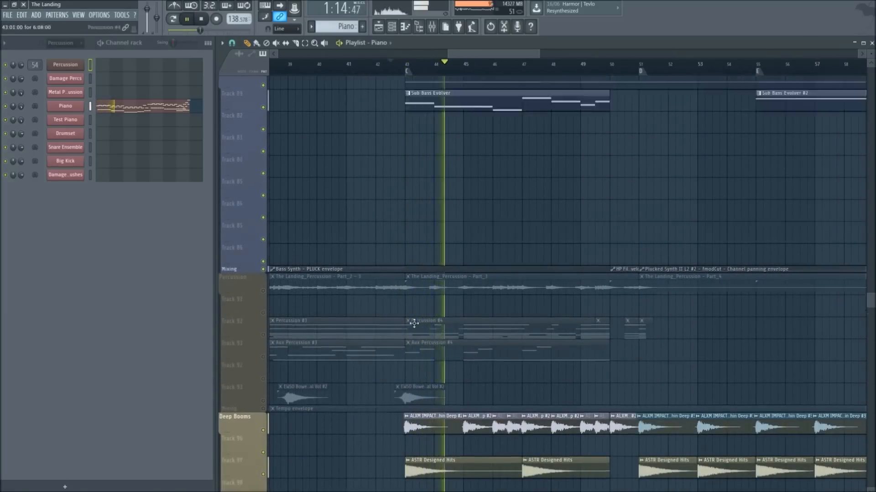
scroll(414, 323, "up", 20)
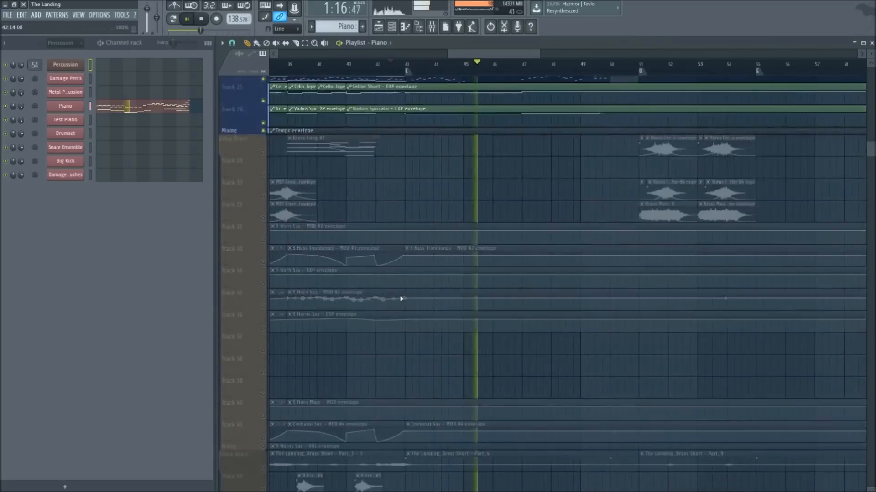
scroll(401, 298, "up", 8)
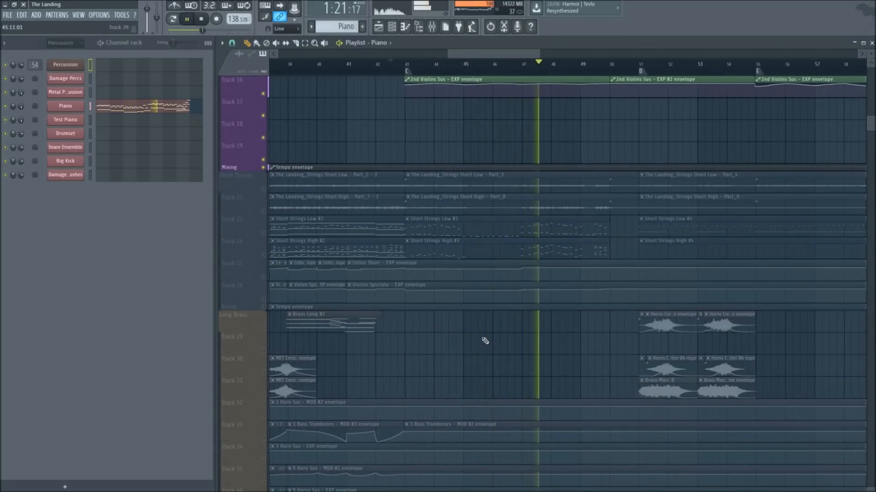
key("space")
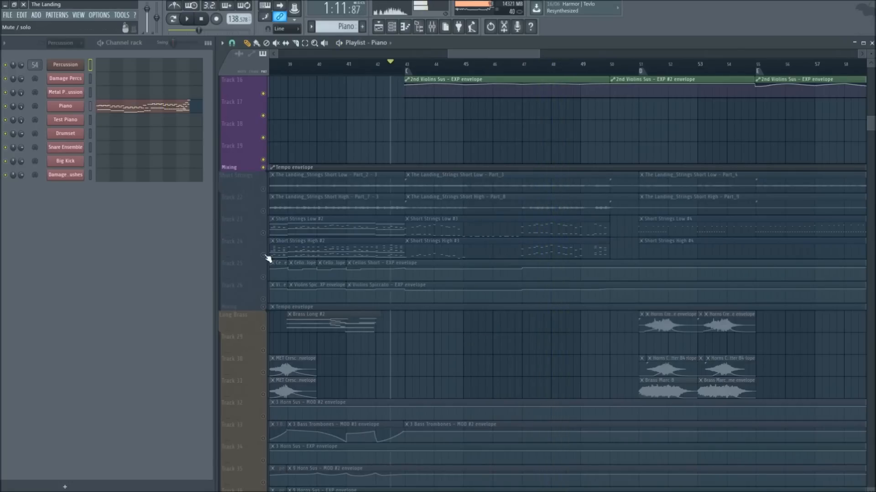
Re-enable all playlist tracks, move the playhead to just before bar 48, and play the full mix briefly
scroll(268, 258, "down", 20)
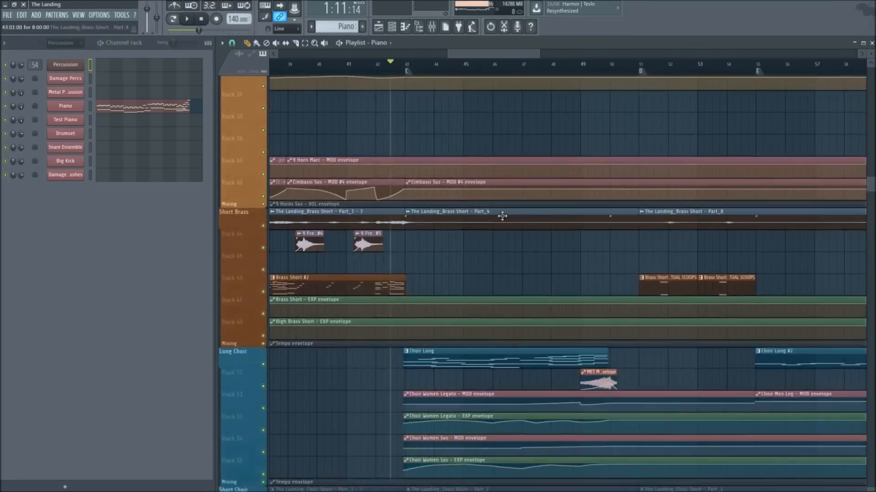
scroll(502, 215, "down", 7)
left_click_drag(481, 54, 483, 54)
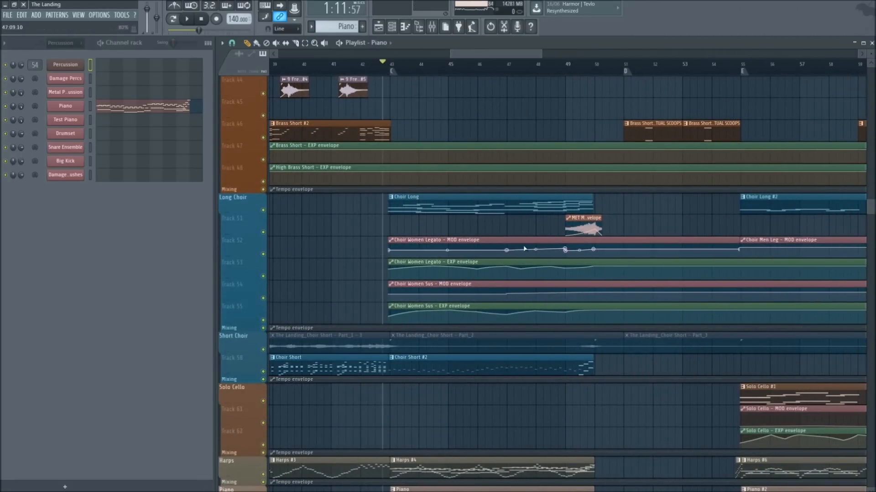
scroll(649, 74, "up", 1)
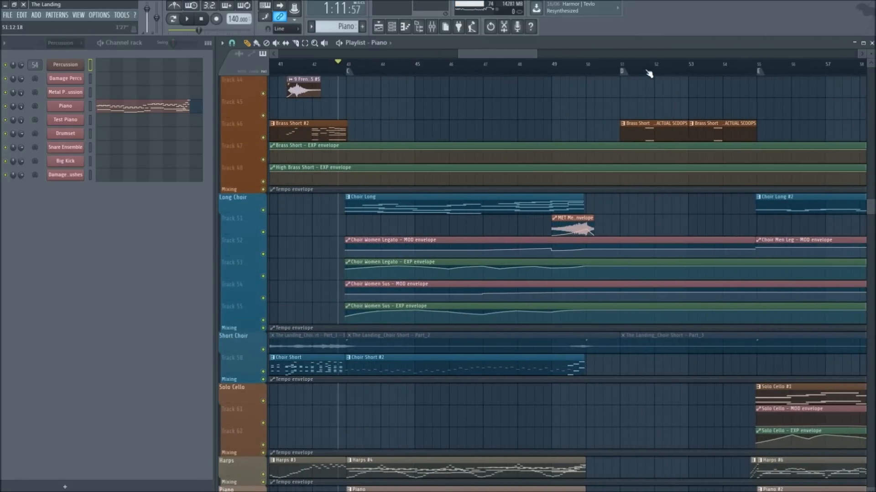
scroll(649, 74, "down", 2)
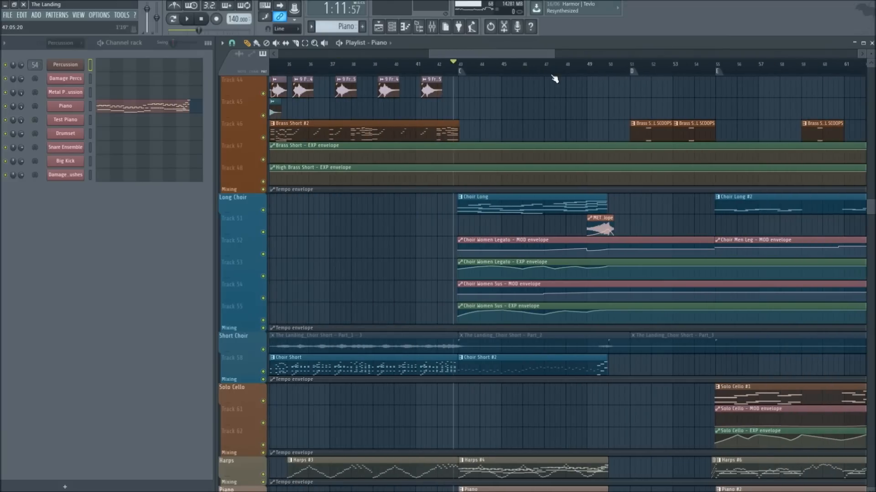
left_click(569, 72)
key("space")
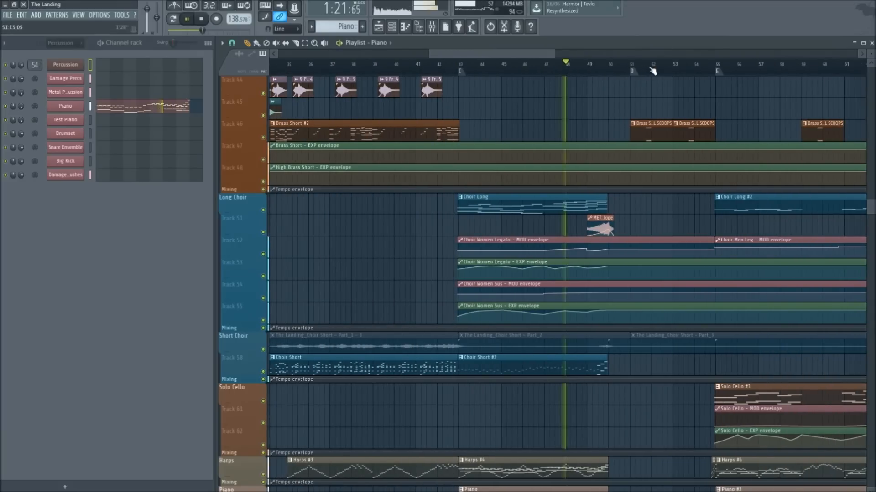
key("space")
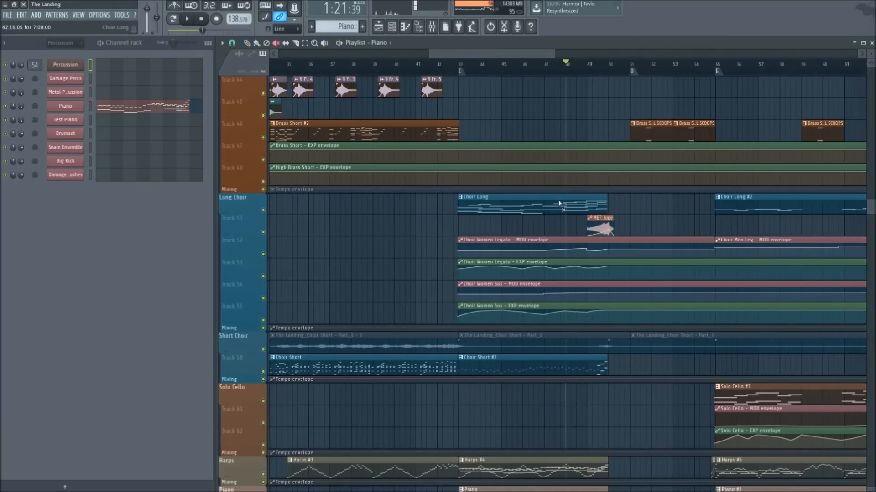
Mute the Short Strings pattern clips in favour of their rendered audio clips, and play the full mix through to bar 51
scroll(563, 195, "up", 10)
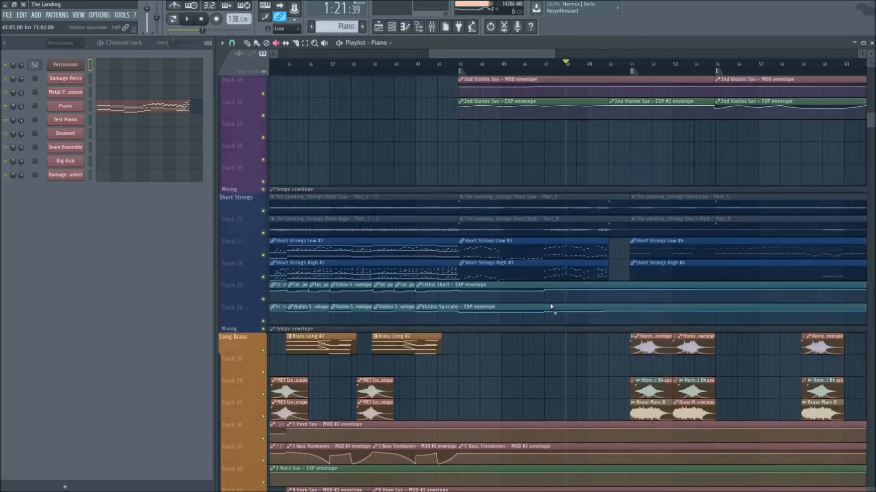
left_click(560, 250)
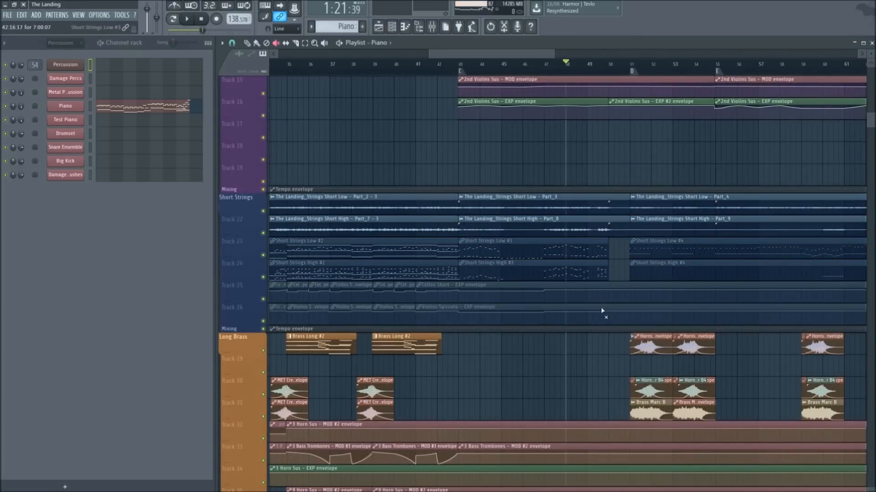
key("space")
key("p")
scroll(598, 305, "down", 5)
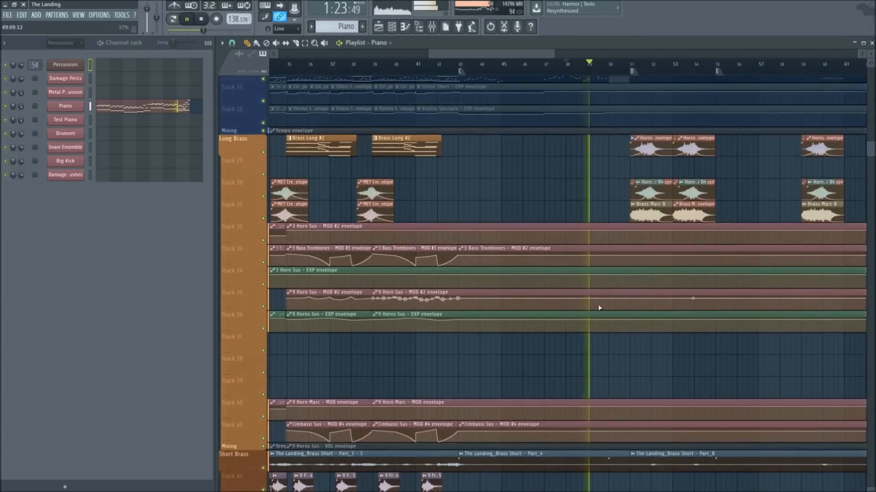
scroll(598, 304, "down", 12)
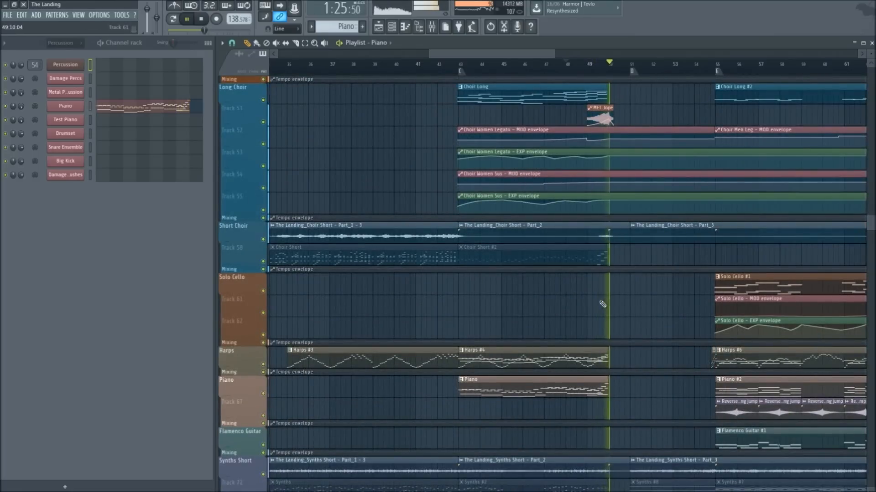
scroll(601, 301, "down", 10)
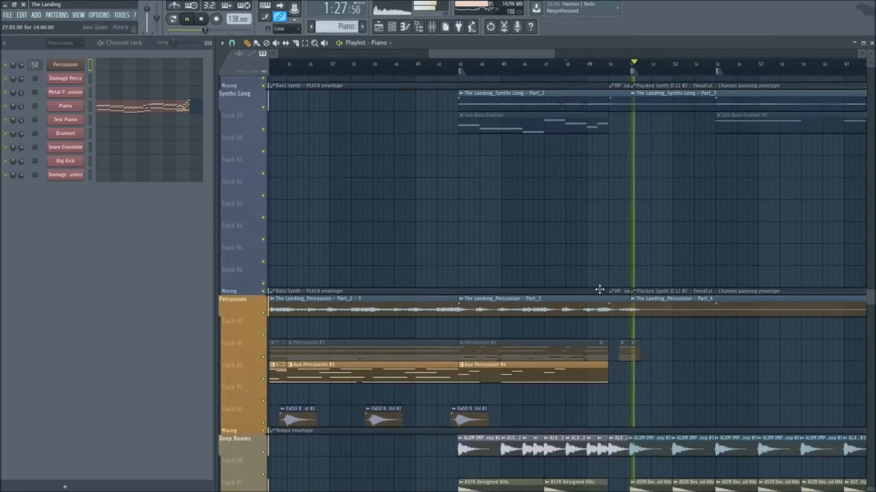
key("space")
Locate the Risers tracks in the playlist and place the playhead just before the riser that starts at bar 46
left_click_drag(502, 55, 522, 65)
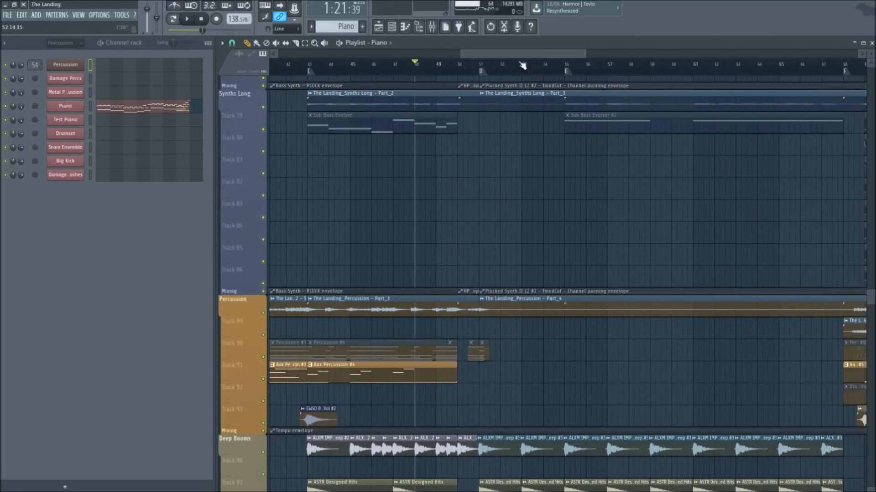
scroll(463, 68, "up", 3)
scroll(414, 275, "up", 5)
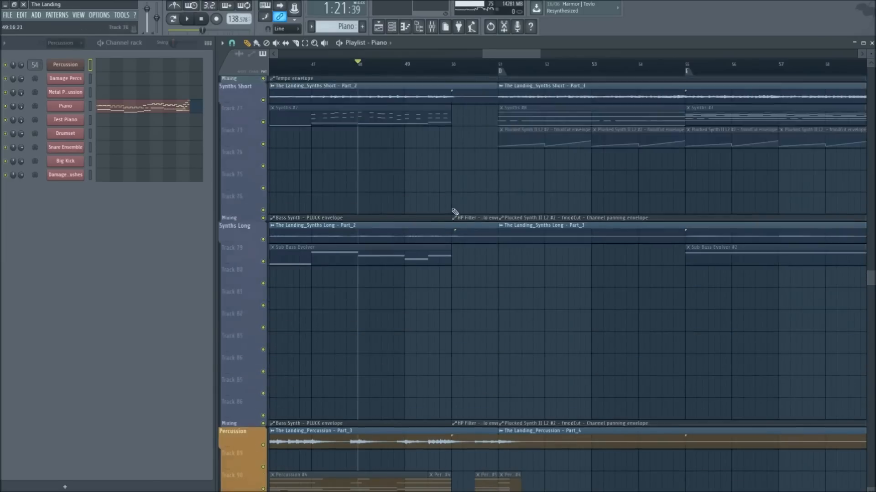
scroll(461, 65, "down", 3)
scroll(449, 182, "down", 15)
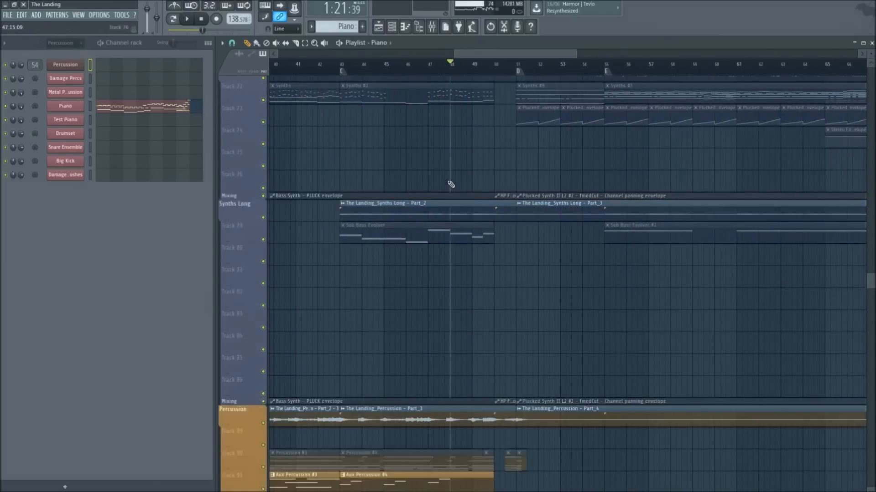
scroll(448, 184, "down", 5)
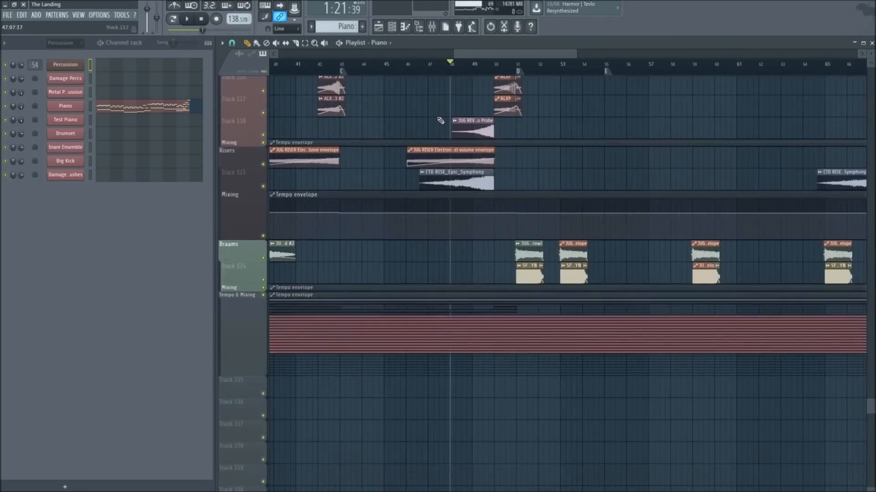
left_click(401, 68)
Examine the Risers, Reverse FX, Pulse Loop and Downers clips across the transition between bars 46 and 51
scroll(471, 64, "up", 3)
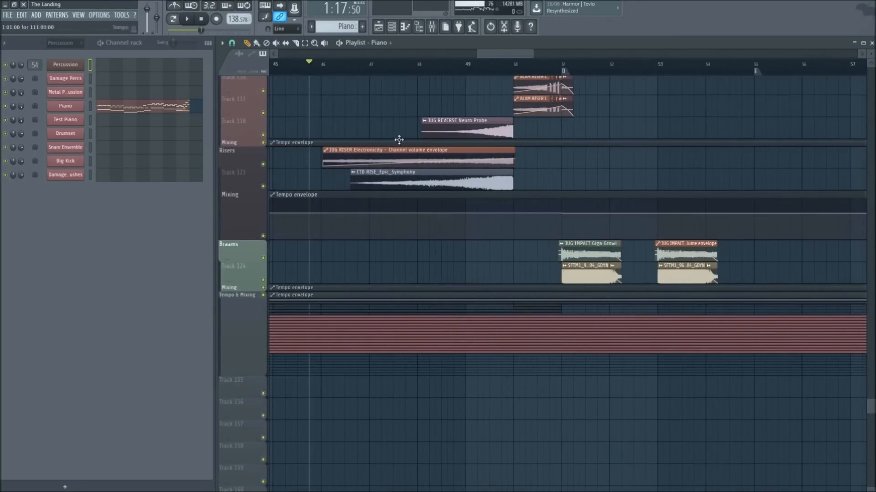
scroll(480, 69, "down", 6)
scroll(480, 69, "up", 6)
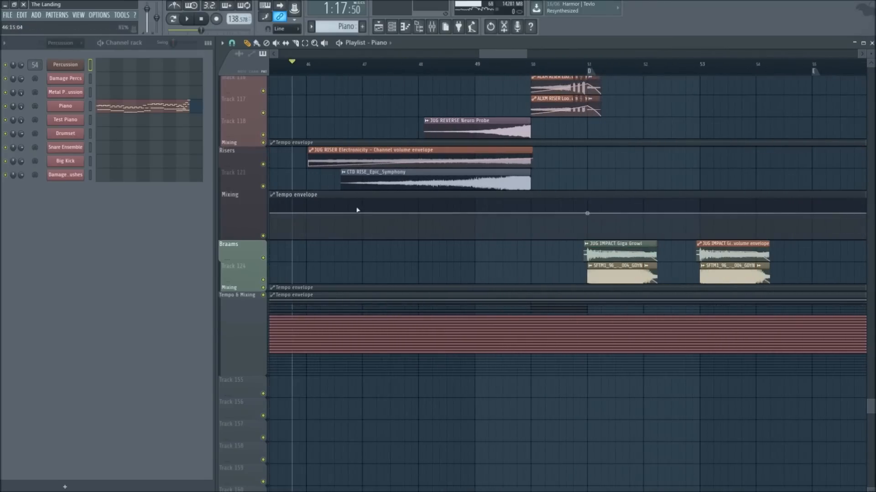
scroll(486, 63, "down", 3)
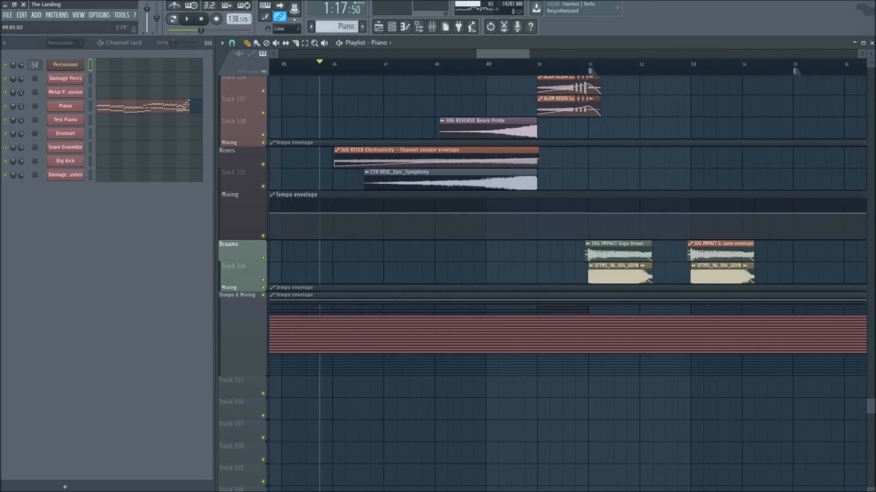
scroll(497, 200, "up", 5)
scroll(486, 246, "down", 3)
scroll(486, 249, "down", 2)
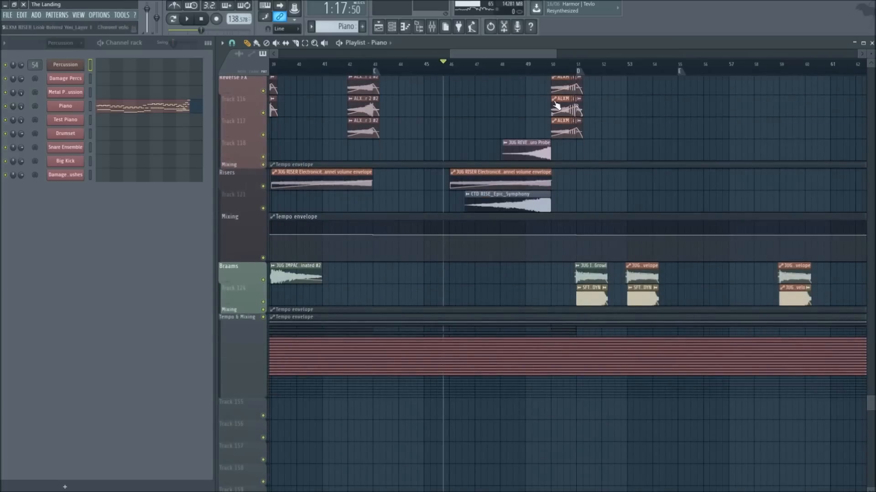
scroll(555, 80, "up", 3)
scroll(528, 196, "up", 5)
scroll(516, 182, "up", 1)
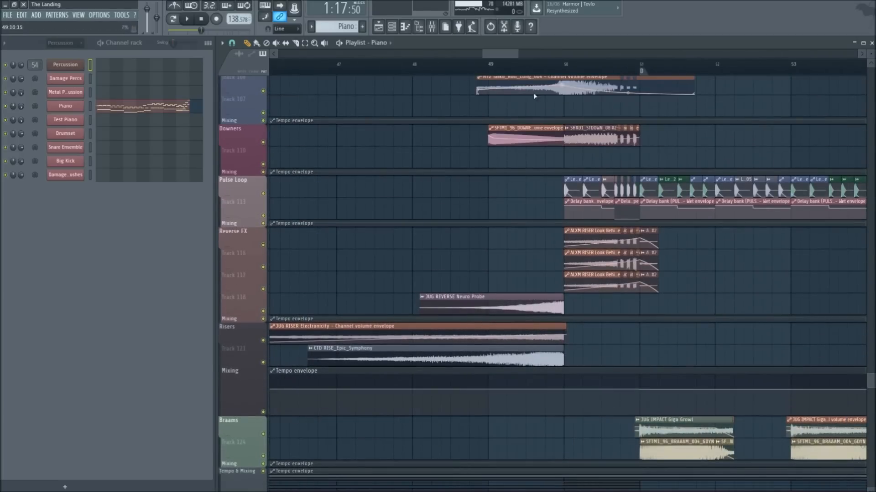
Solo the Reverse FX group and play its riser layers from just before bar 50
scroll(530, 304, "down", 2)
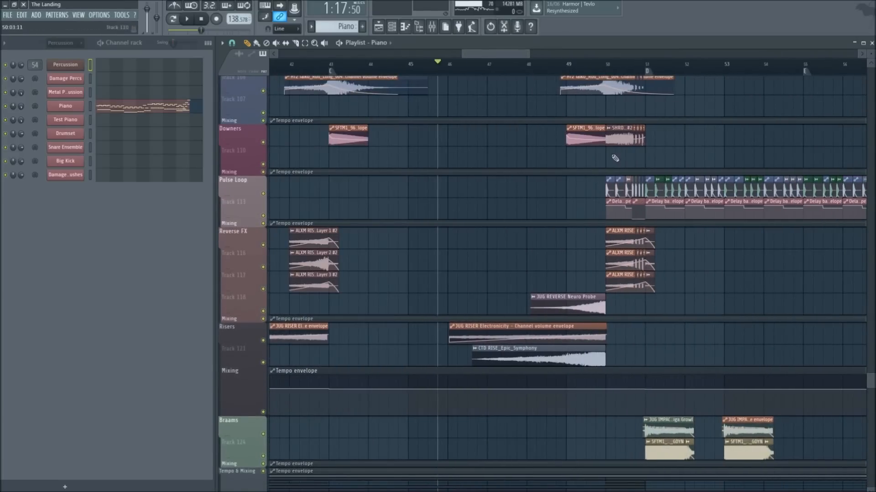
scroll(663, 76, "up", 2)
scroll(429, 163, "up", 2)
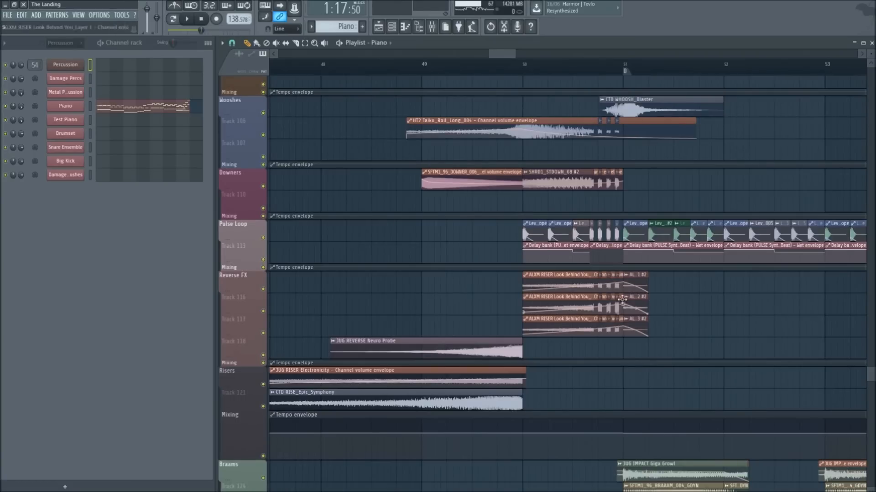
scroll(560, 233, "up", 2)
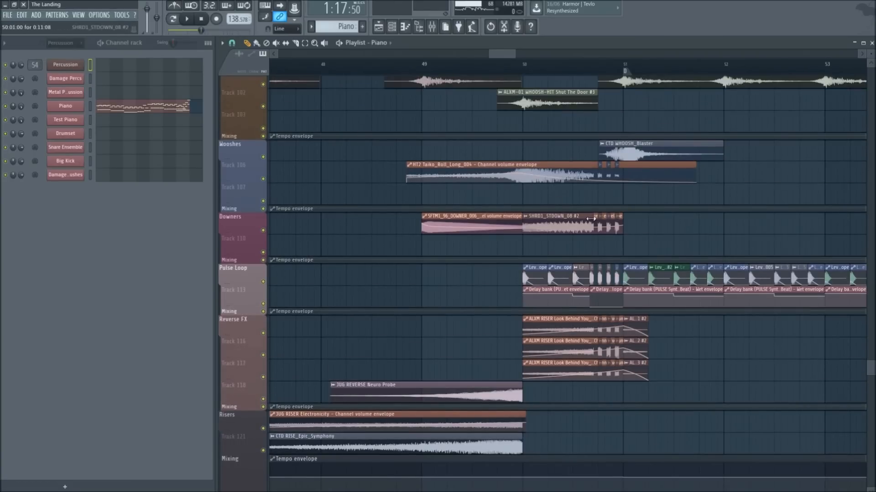
scroll(593, 216, "up", 4)
scroll(655, 76, "up", 2)
scroll(502, 229, "down", 4)
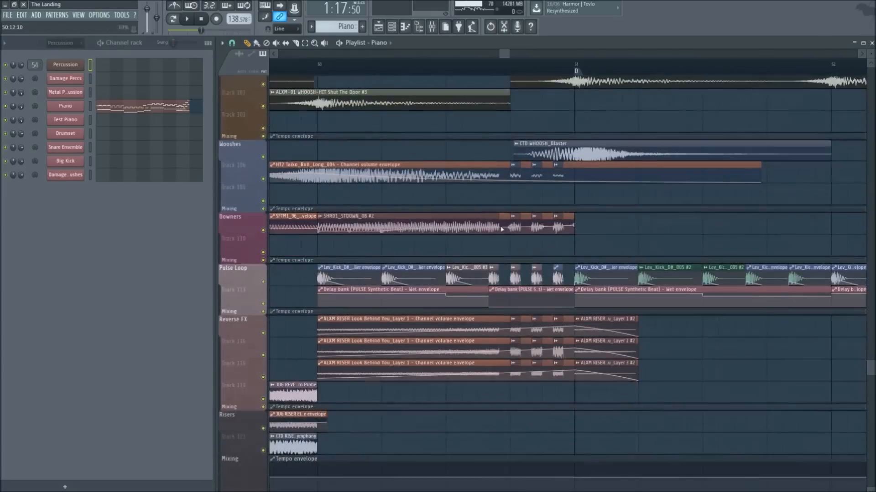
right_click(264, 336)
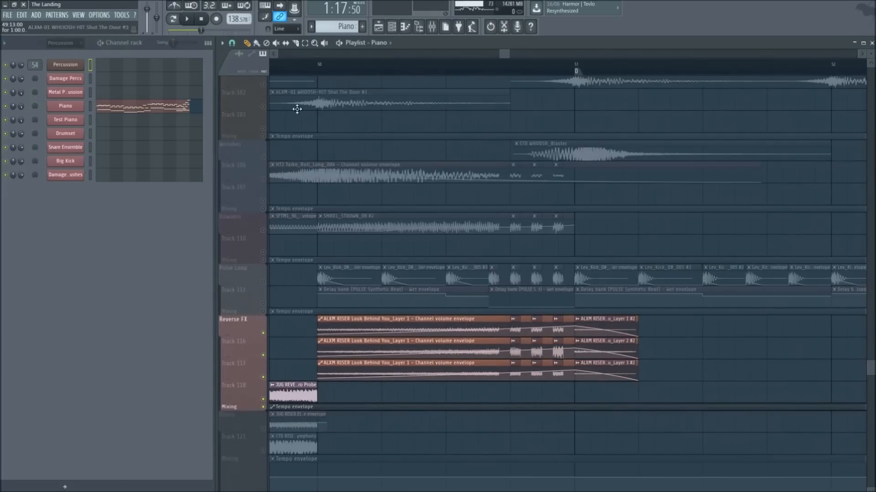
key("space")
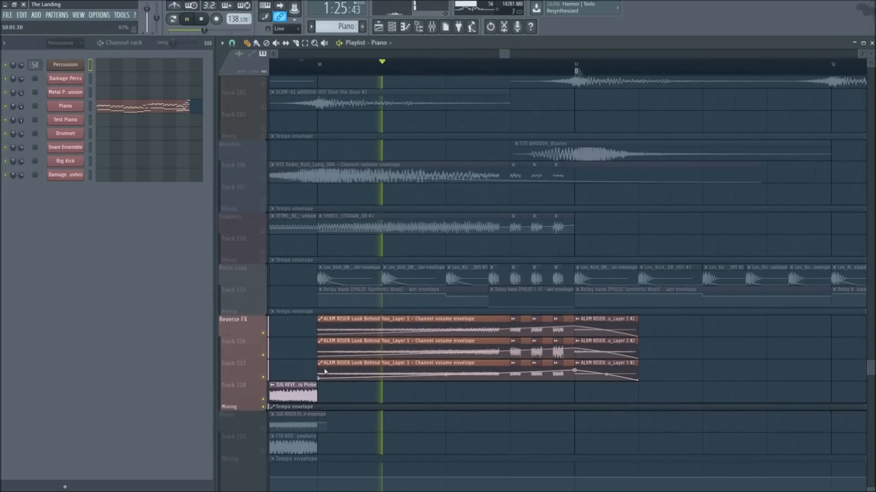
key("space")
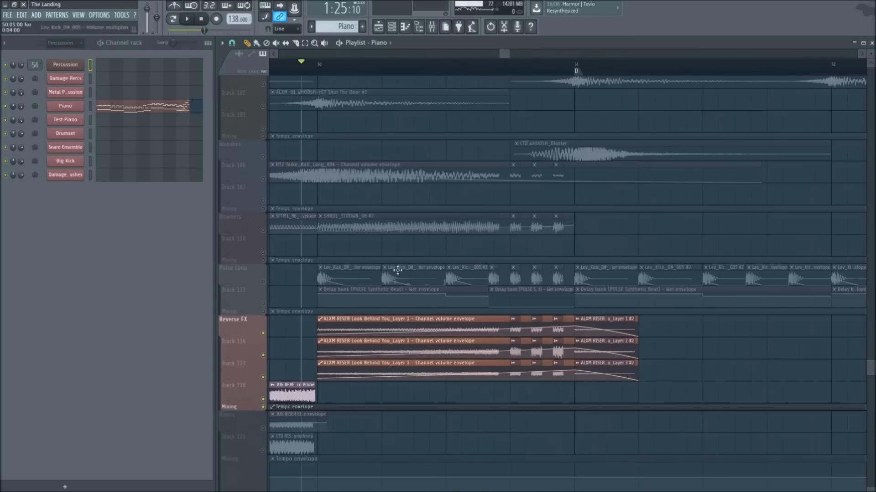
Add the Downers group to the soloed Reverse FX and play both together from just before bar 50
left_click(265, 229)
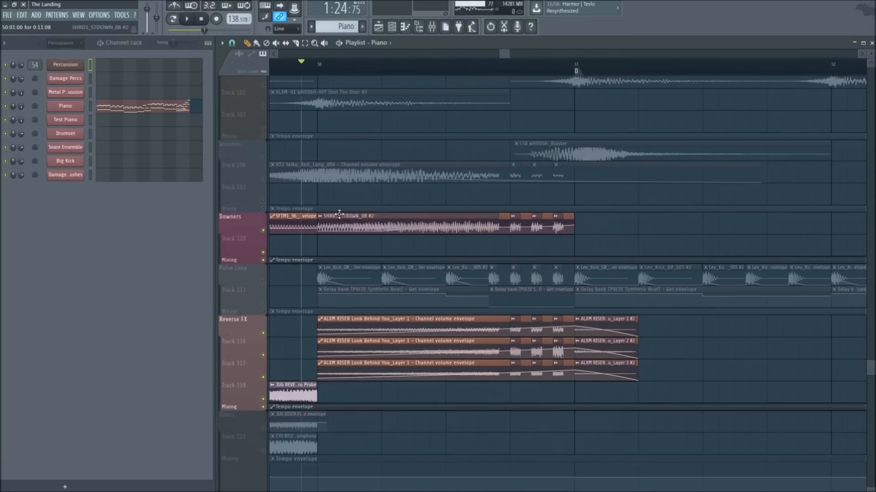
key("space")
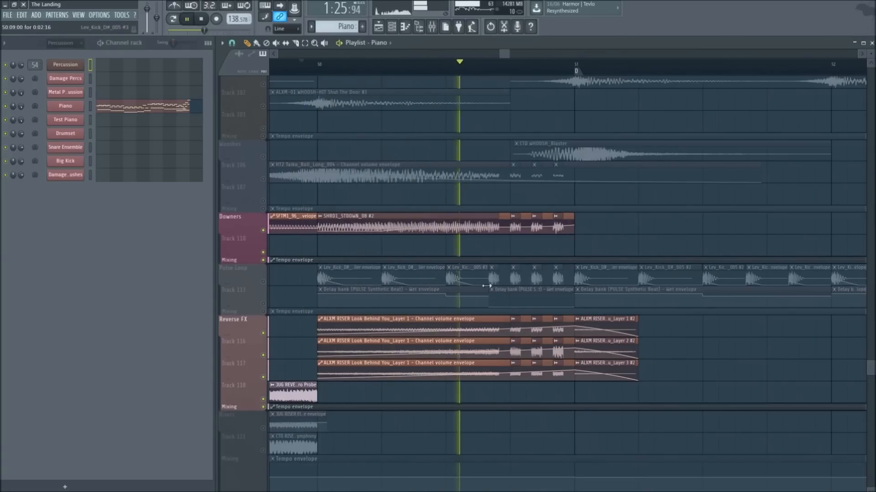
key("space")
Re-enable all playlist tracks so that the effects are heard with the rest of the arrangement
scroll(511, 296, "up", 3)
scroll(509, 336, "down", 2)
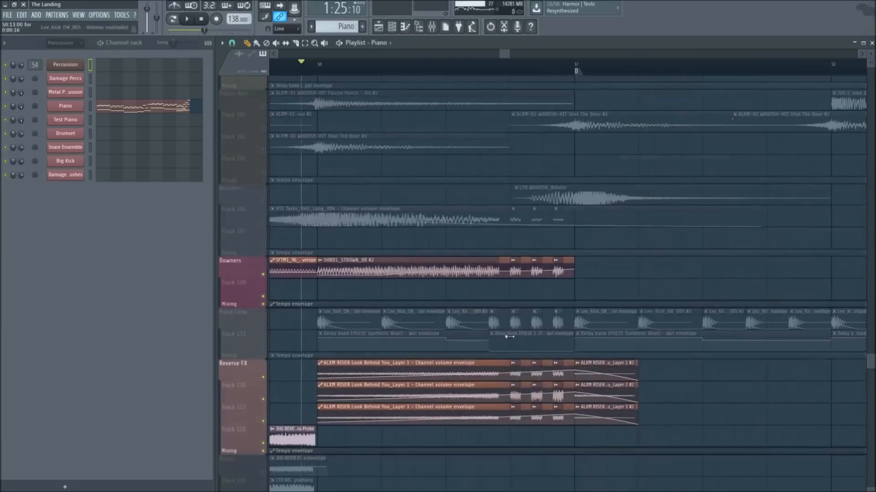
scroll(507, 330, "up", 10)
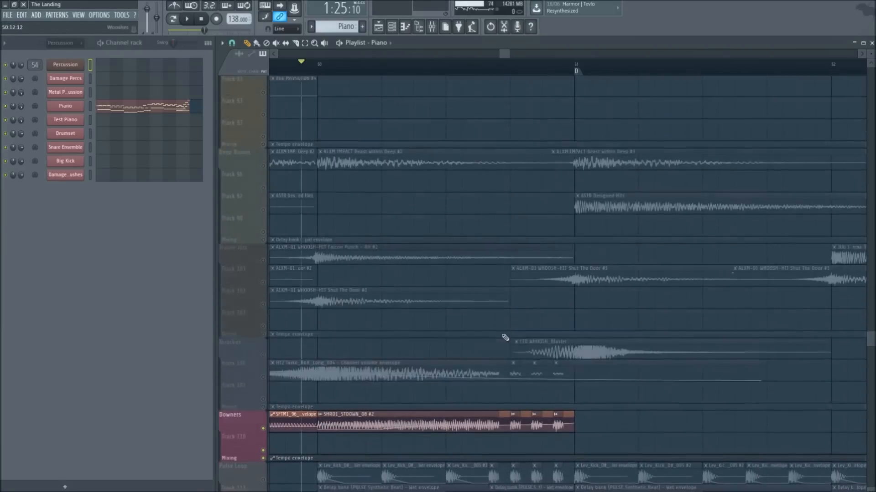
scroll(540, 72, "down", 3)
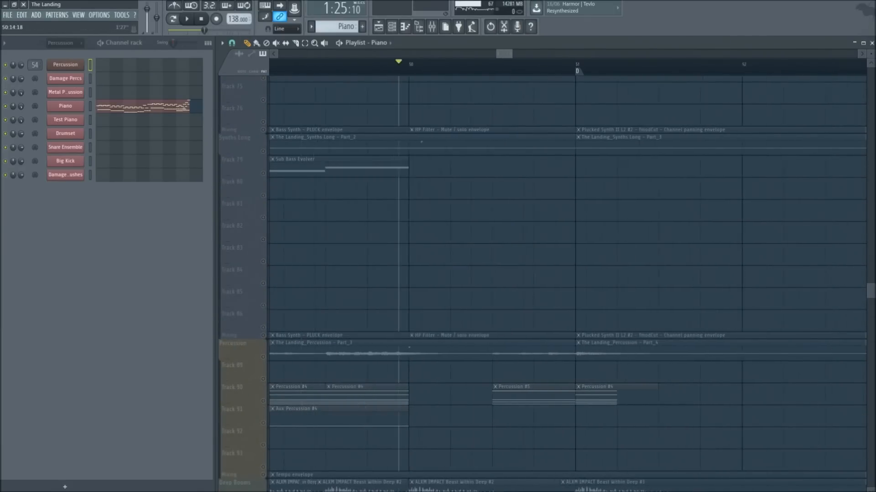
scroll(373, 346, "down", 2)
left_click(264, 307)
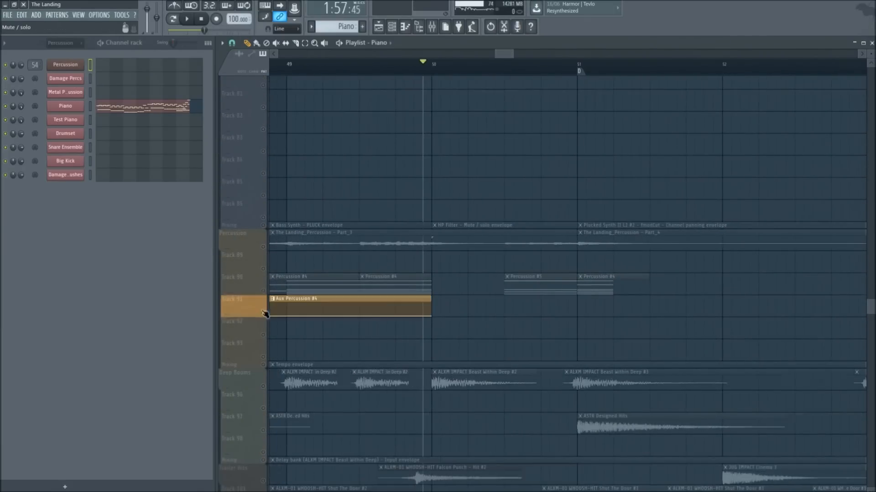
scroll(488, 356, "down", 5)
scroll(457, 332, "down", 4)
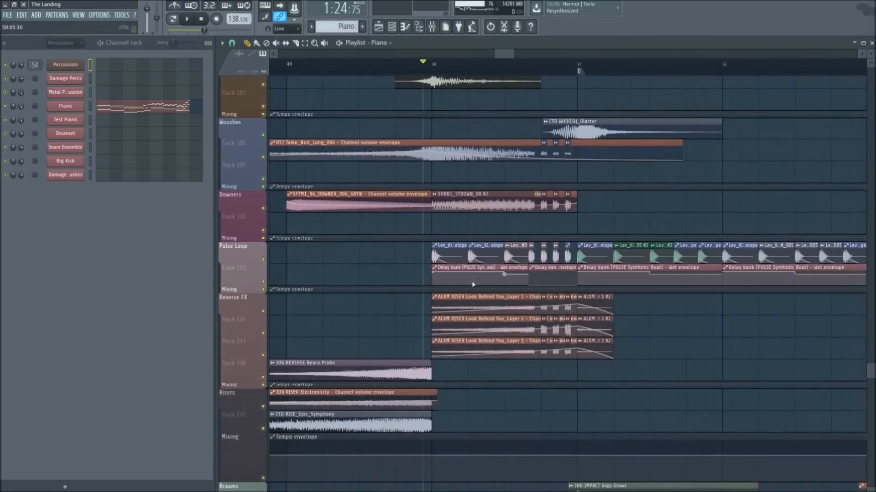
Play the full mix from just before bar 50 through the transition into bar 51
scroll(455, 272, "up", 3)
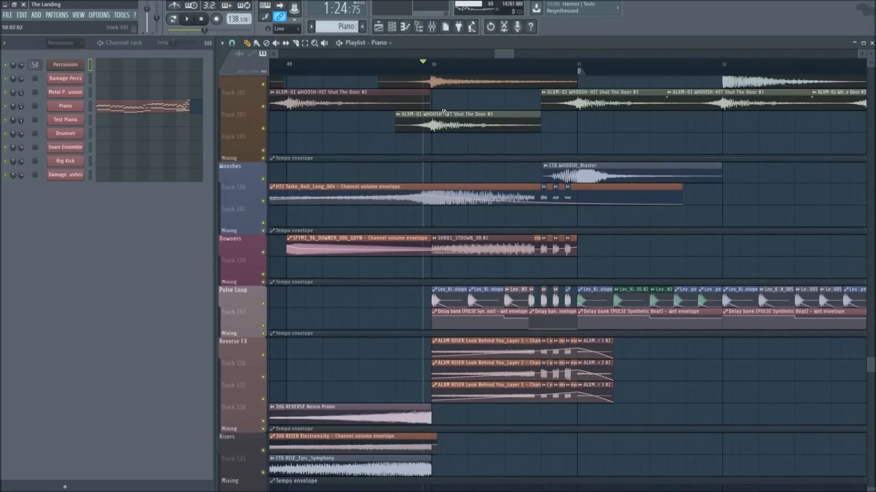
key("space")
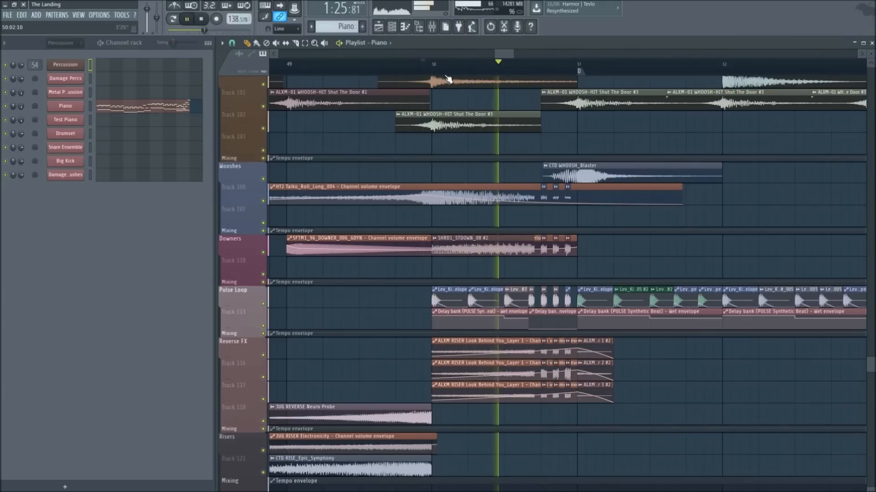
scroll(532, 153, "down", 5)
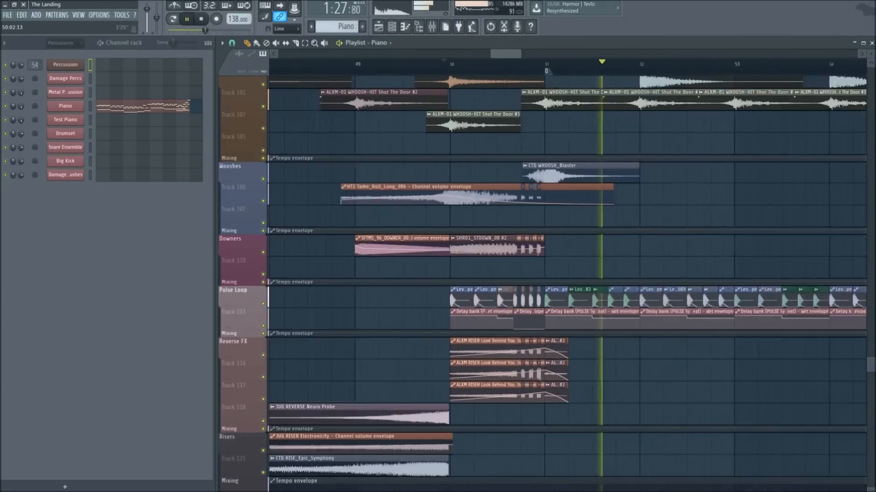
key("space")
Play the full mix from just before bar 51 to bar 54 while viewing the synth and Long Brass tracks
scroll(431, 199, "up", 2)
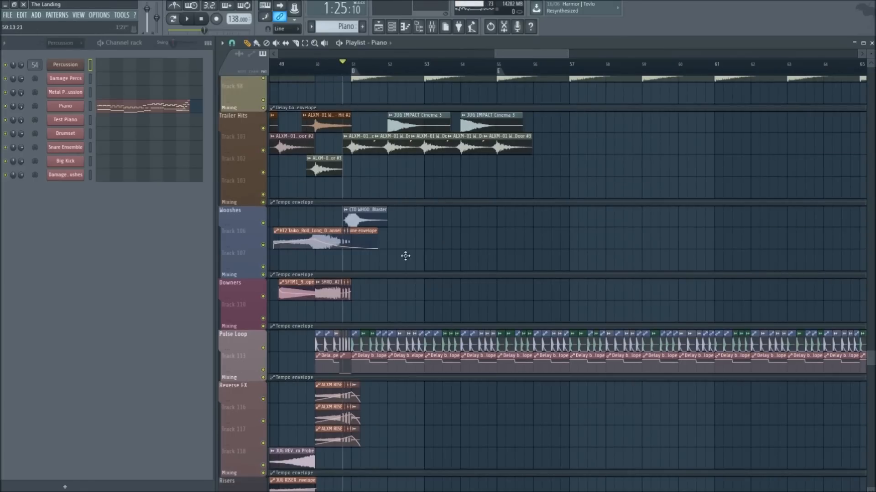
scroll(488, 257, "up", 15)
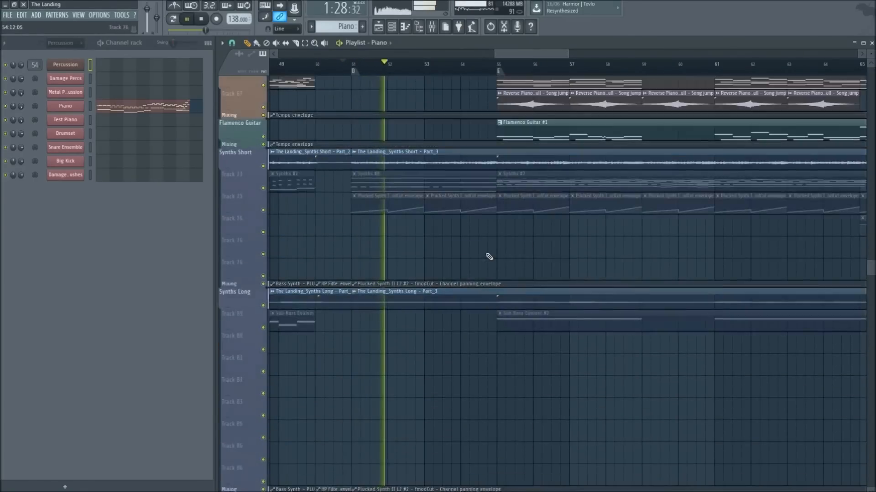
scroll(488, 256, "up", 15)
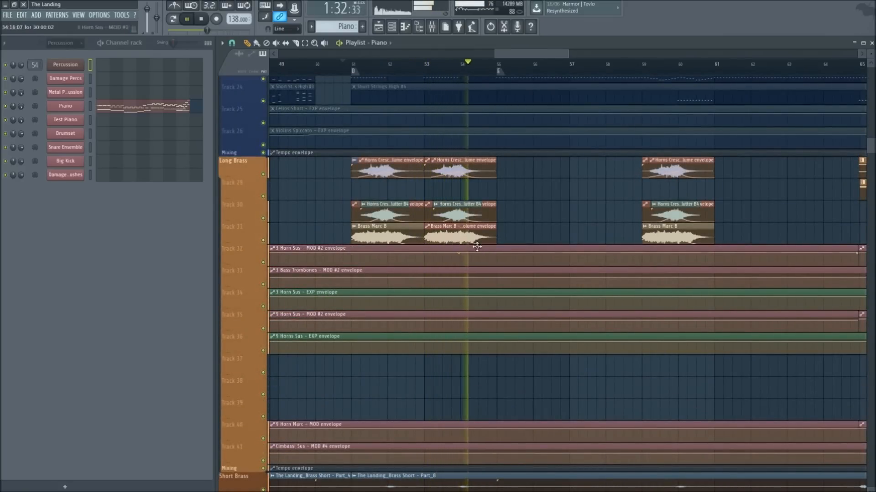
key("space")
Solo the Pulse Loop group and play it from just before bar 51
scroll(468, 208, "up", 15)
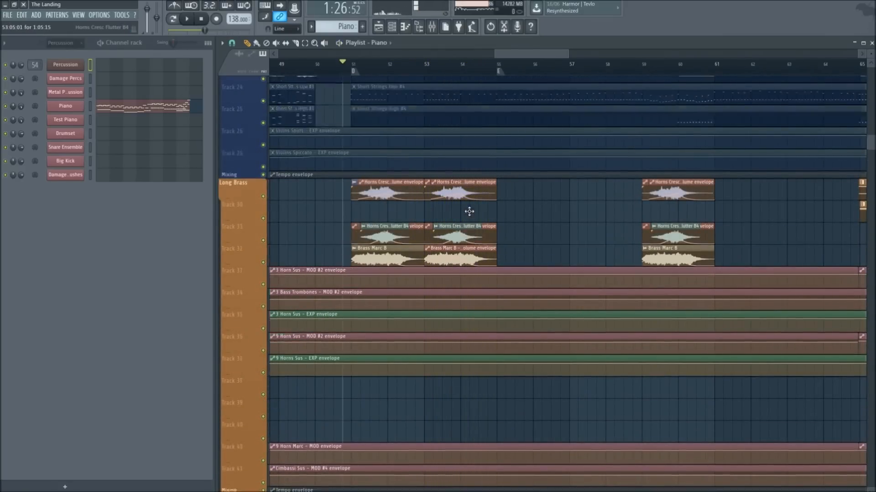
scroll(468, 212, "up", 7)
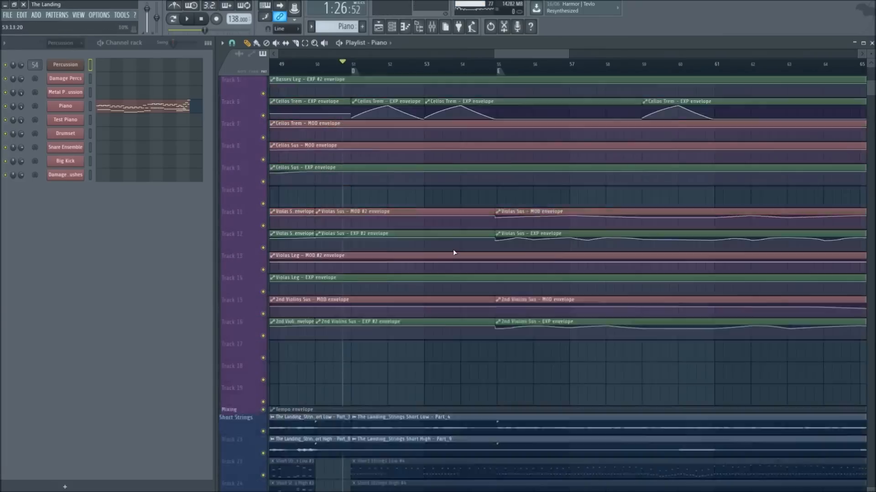
scroll(424, 224, "down", 20)
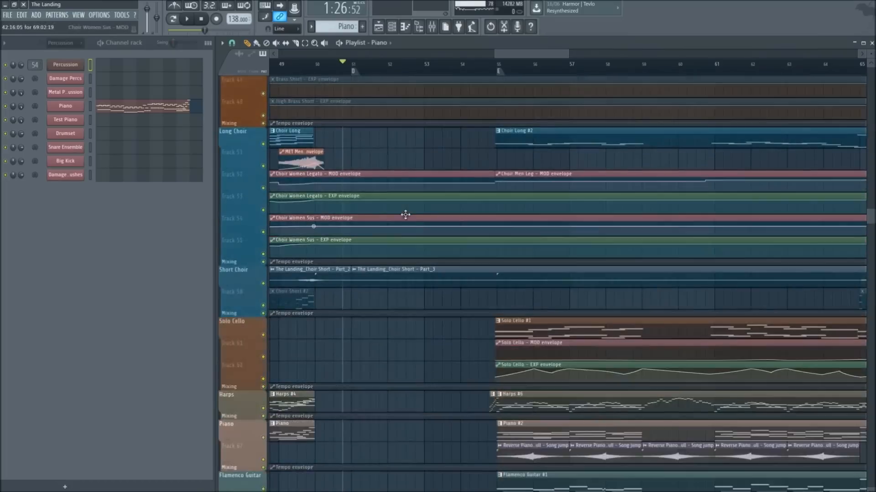
scroll(390, 225, "down", 20)
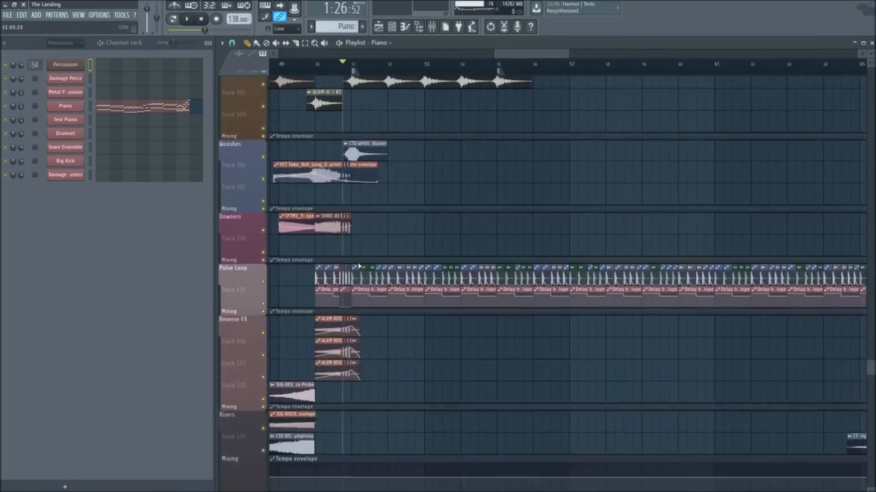
right_click(263, 238)
key("space")
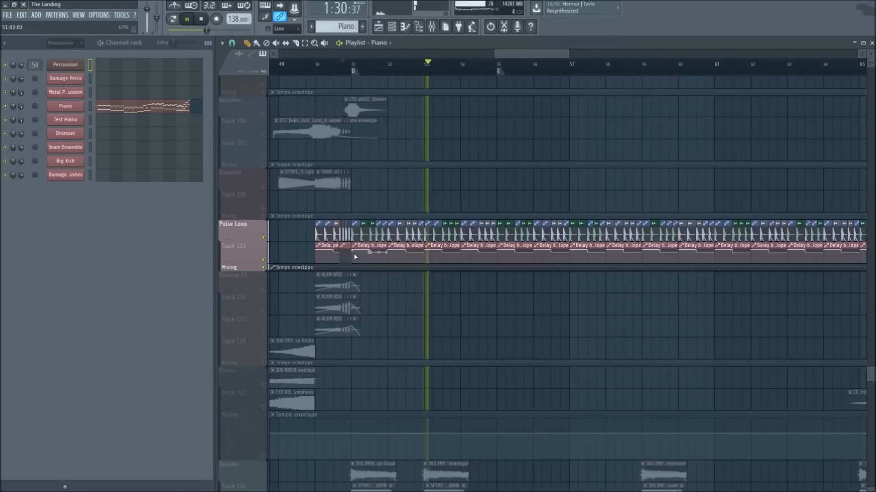
key("space")
Add the Braams and Synths Short groups to the soloed Pulse Loop, and play them from bar 51
scroll(429, 291, "down", 5)
scroll(387, 282, "up", 5)
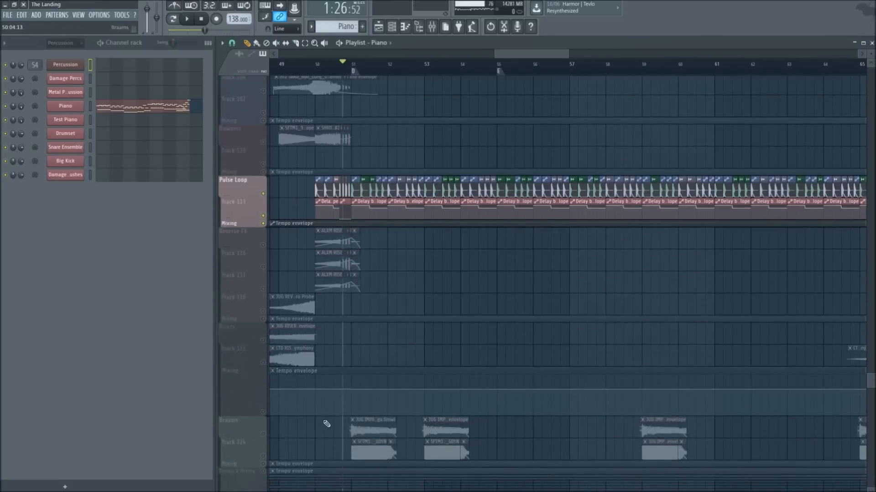
scroll(267, 438, "up", 20)
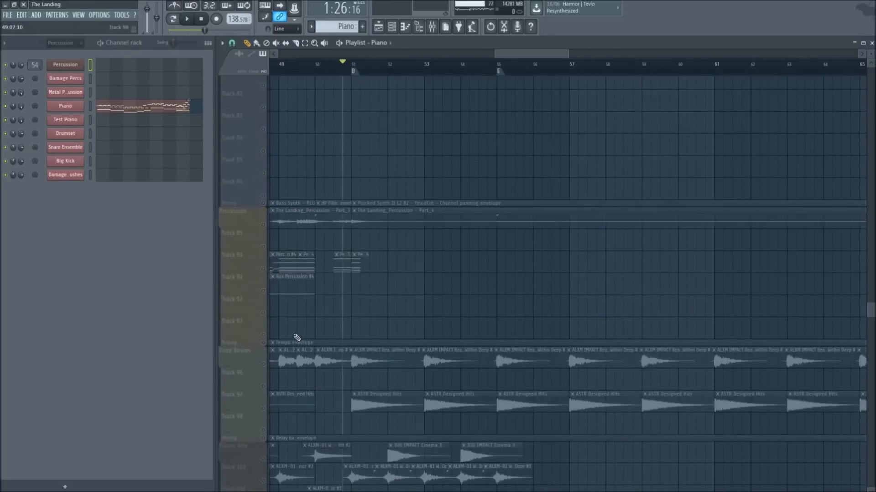
scroll(280, 323, "up", 6)
right_click(264, 210)
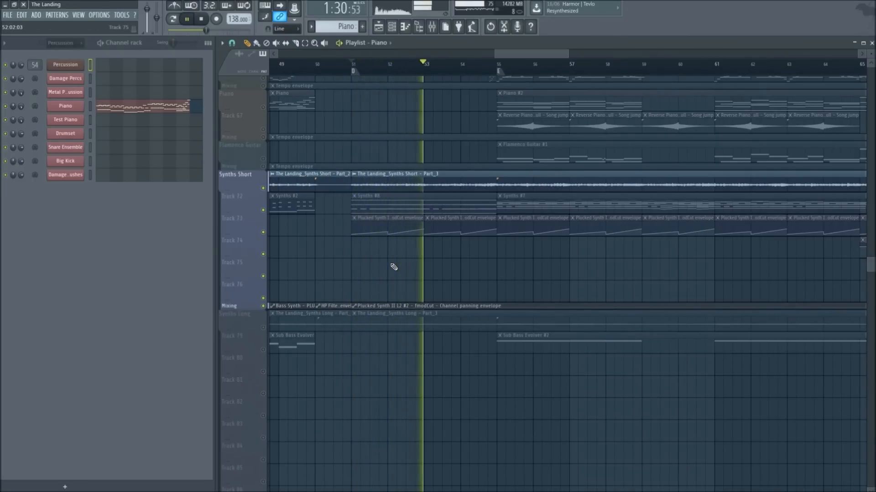
scroll(396, 271, "up", 5)
scroll(395, 297, "down", 4)
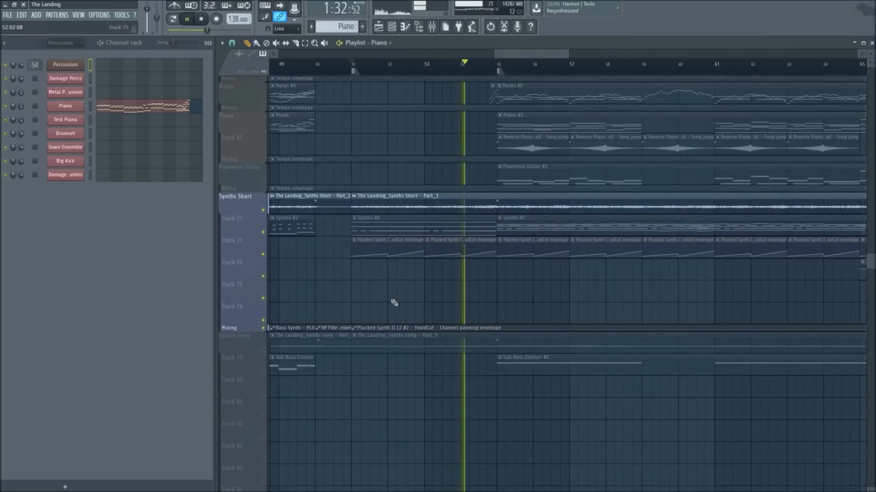
key("space")
Mute the rendered Synths Short audio clips and unmute the Synths pattern and Plucked Synth envelope clips beneath them
key("t")
left_click(422, 208)
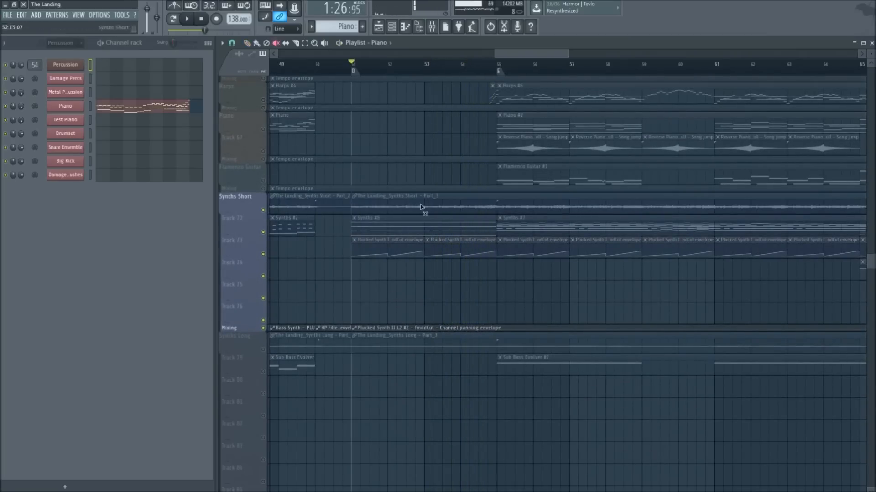
left_click(413, 228)
Play the unmuted Synths pattern and Plucked Synth II fmodCut envelope clips from bar 51 to bar 54
scroll(379, 189, "up", 4)
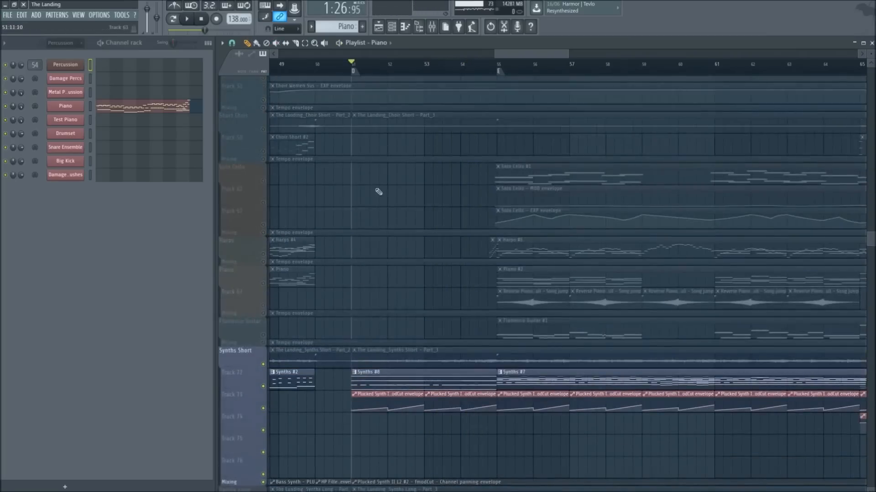
scroll(393, 354, "down", 15)
scroll(398, 347, "down", 12)
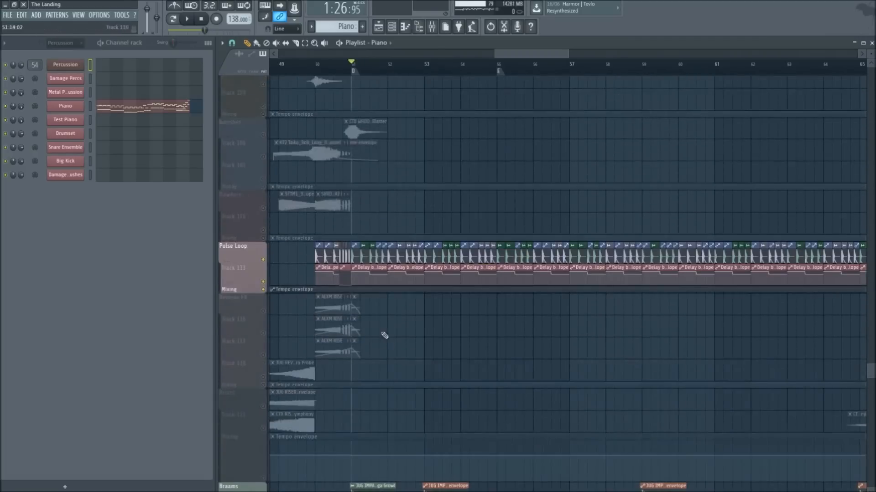
scroll(433, 333, "up", 20)
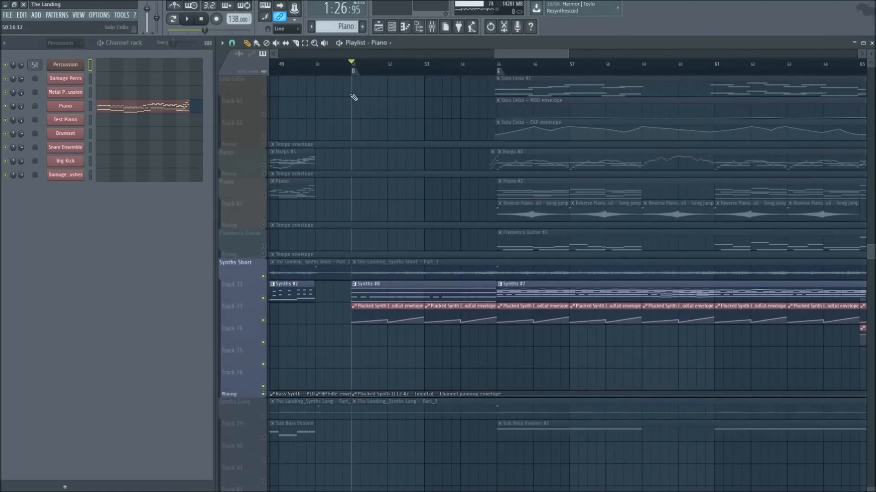
scroll(377, 69, "up", 3)
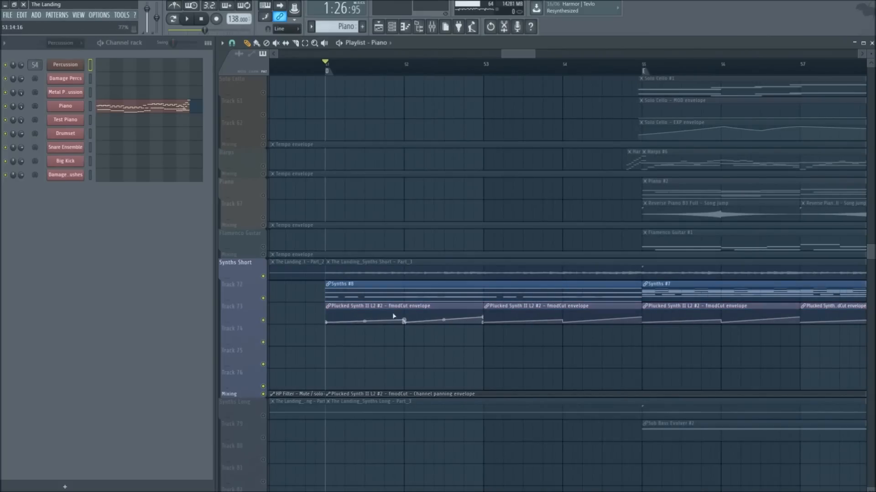
scroll(364, 72, "up", 3)
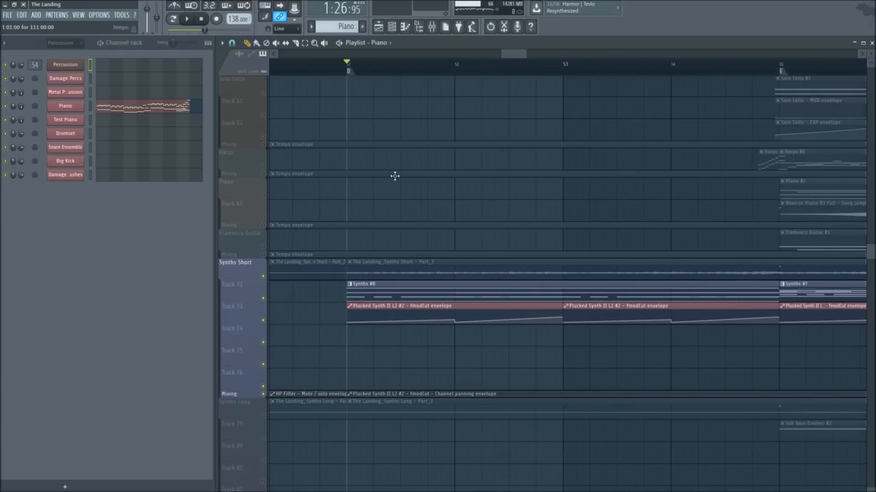
key("space")
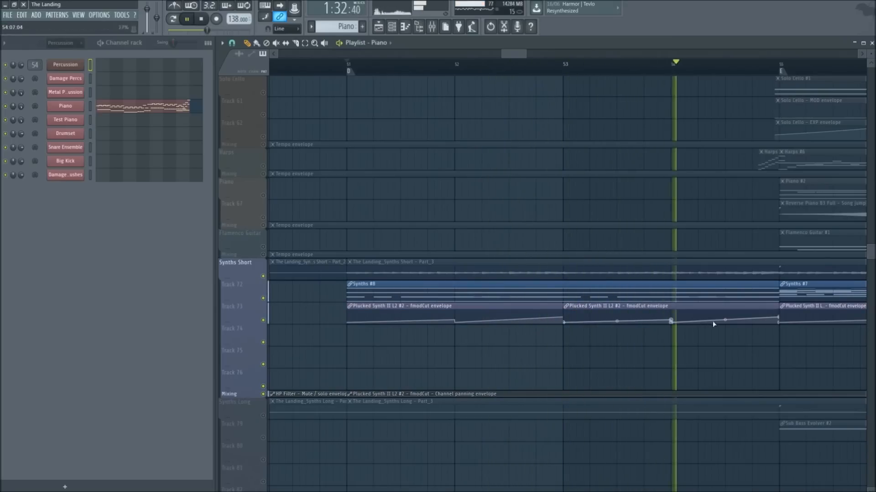
key("space")
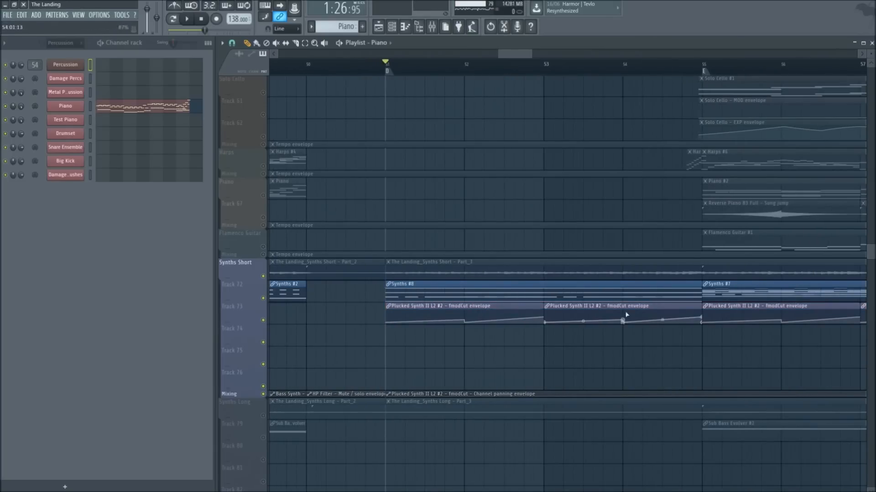
Solo the Short Brass group and add the Long Brass group to the solo
scroll(620, 258, "up", 10)
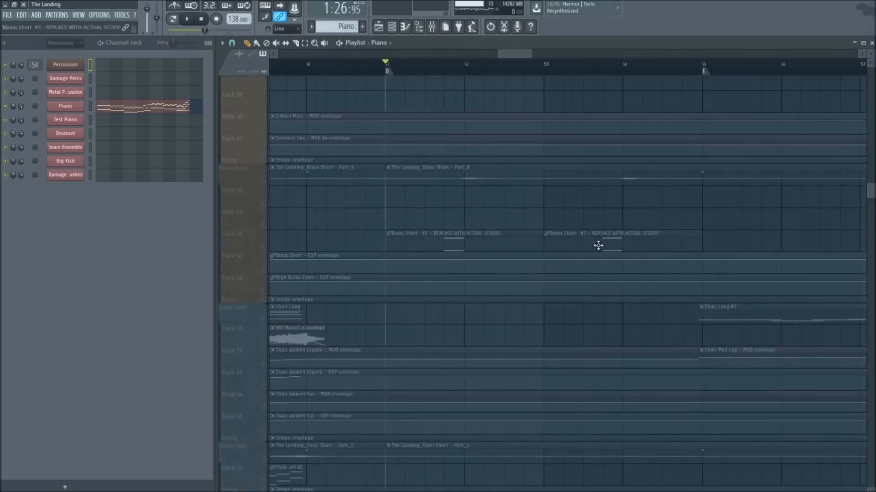
scroll(587, 254, "up", 1)
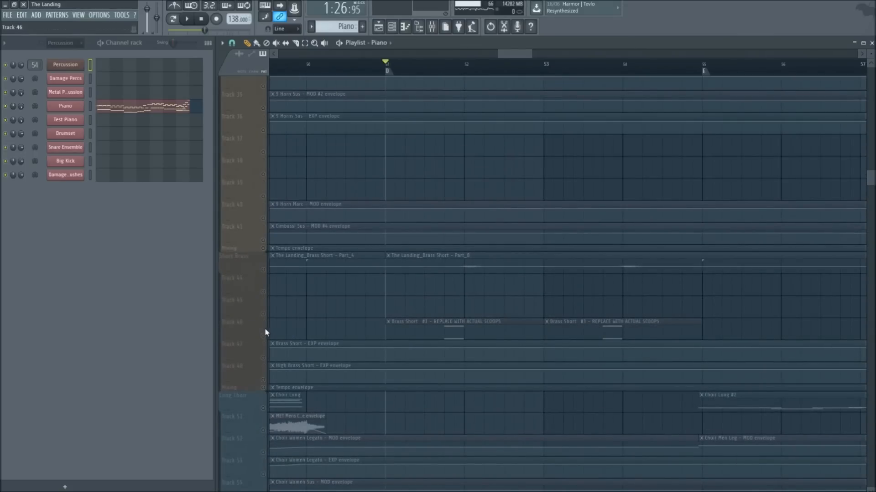
left_click(264, 335)
scroll(301, 328, "up", 3)
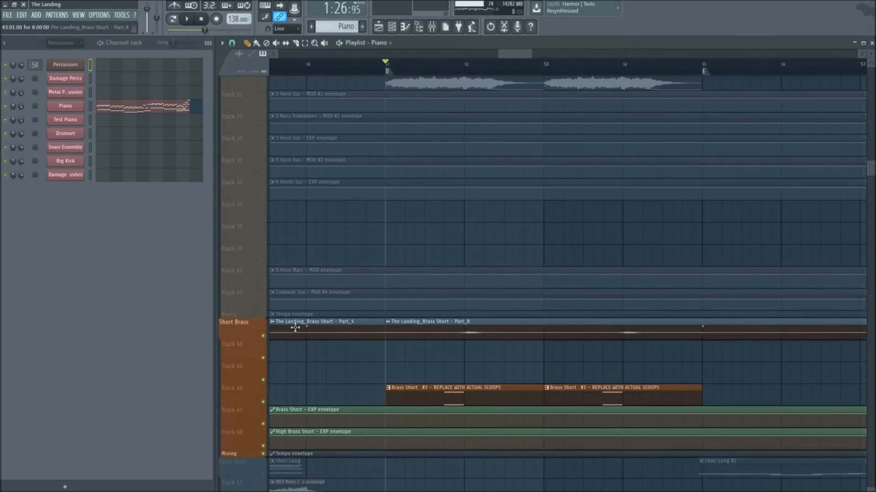
left_click(263, 315)
scroll(354, 354, "up", 10)
scroll(310, 345, "down", 10)
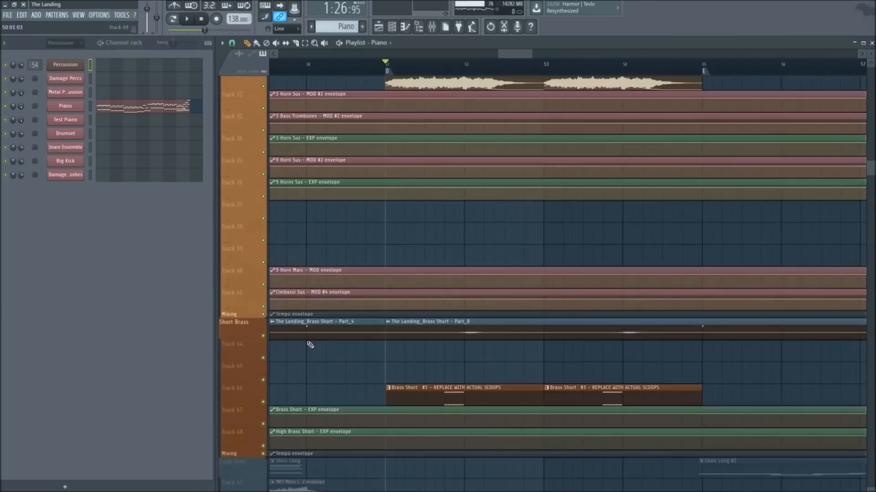
View the Long Brass clips and inspect the Low Brass Short notes of the Brass Short #3 pattern in the piano roll
scroll(418, 302, "up", 5)
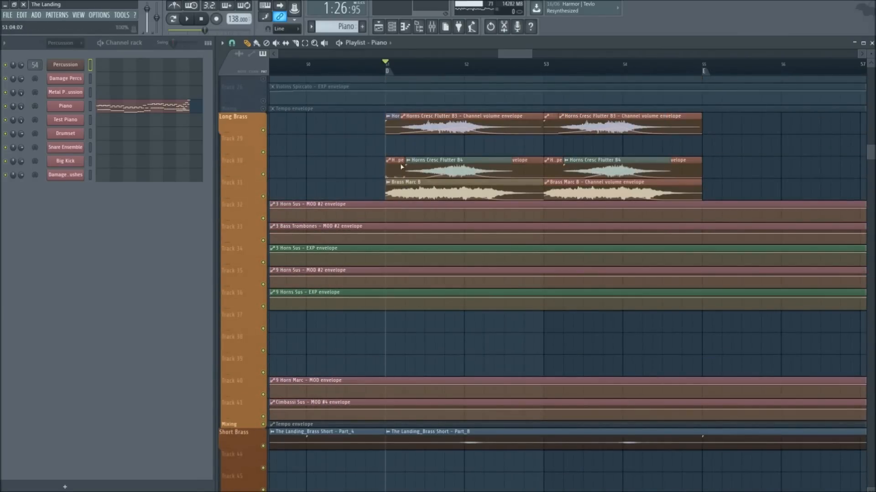
scroll(441, 224, "down", 11)
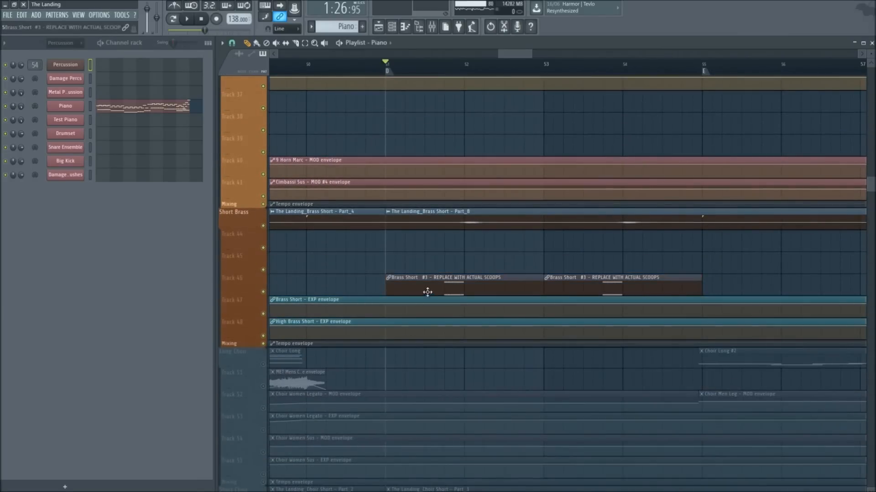
double_click(436, 290)
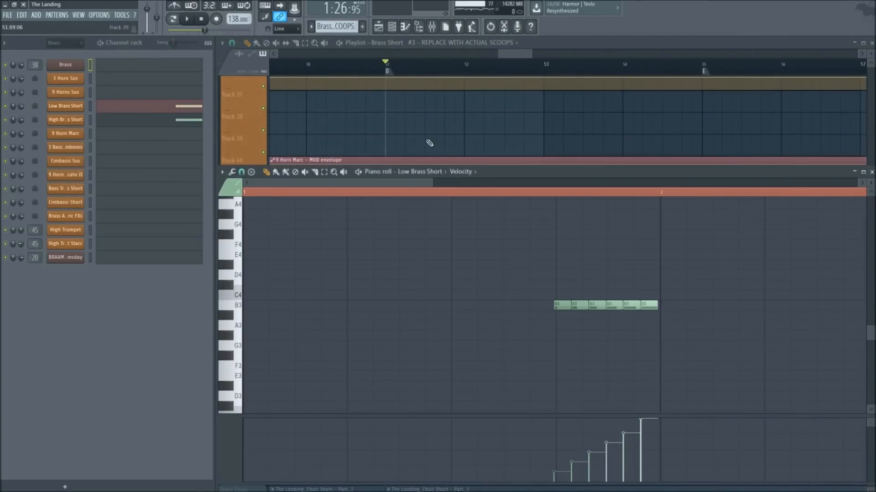
key("F7")
Play the soloed Long Brass and Short Brass groups from bar 51 to about bar 54
key("space")
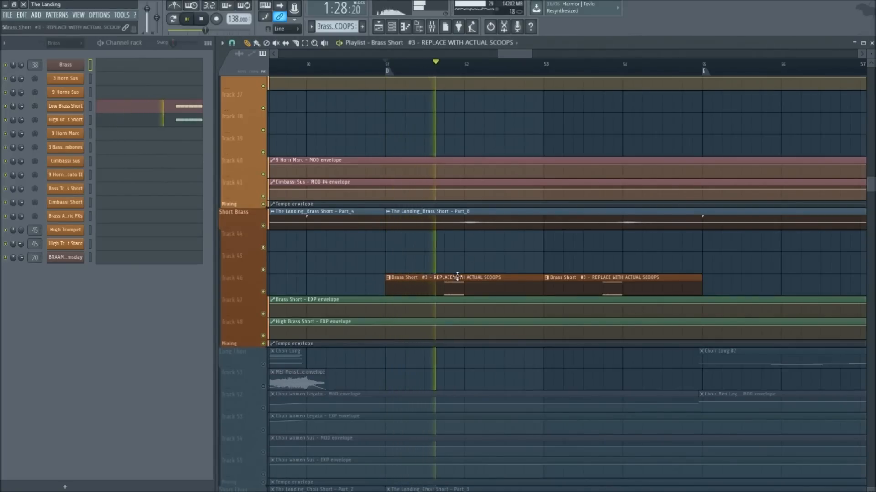
scroll(457, 275, "up", 12)
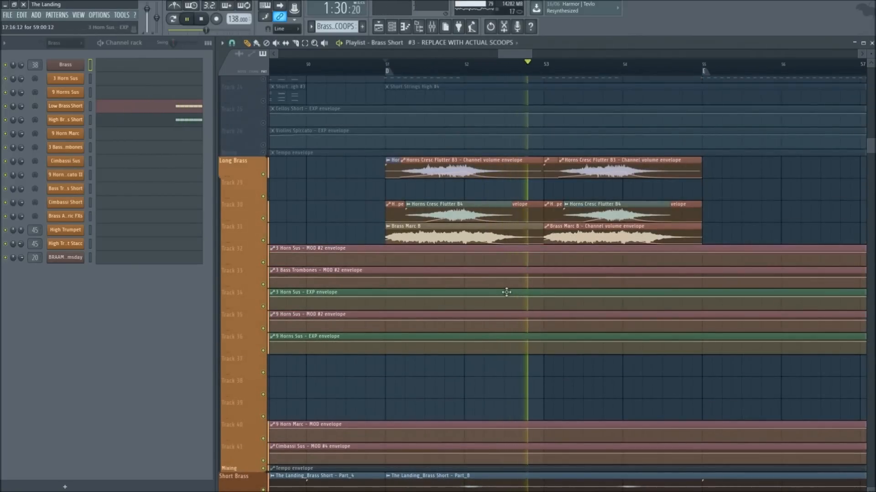
scroll(539, 322, "up", 5)
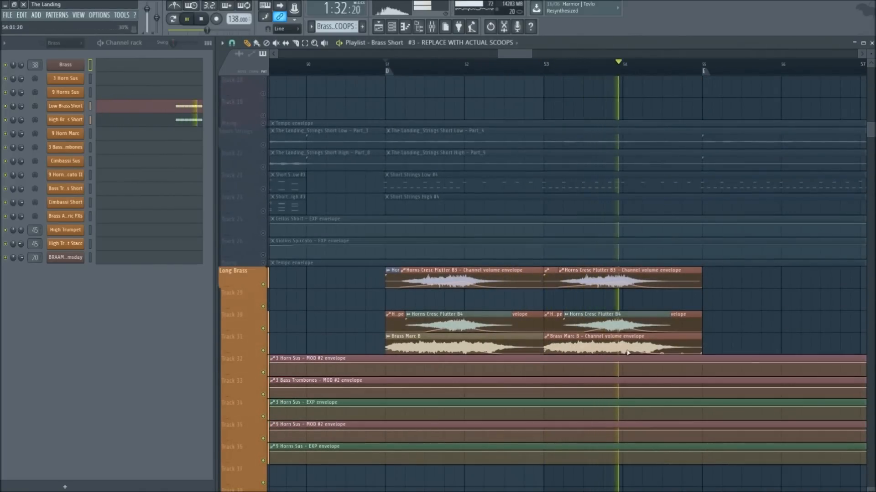
scroll(518, 314, "up", 4)
key("space")
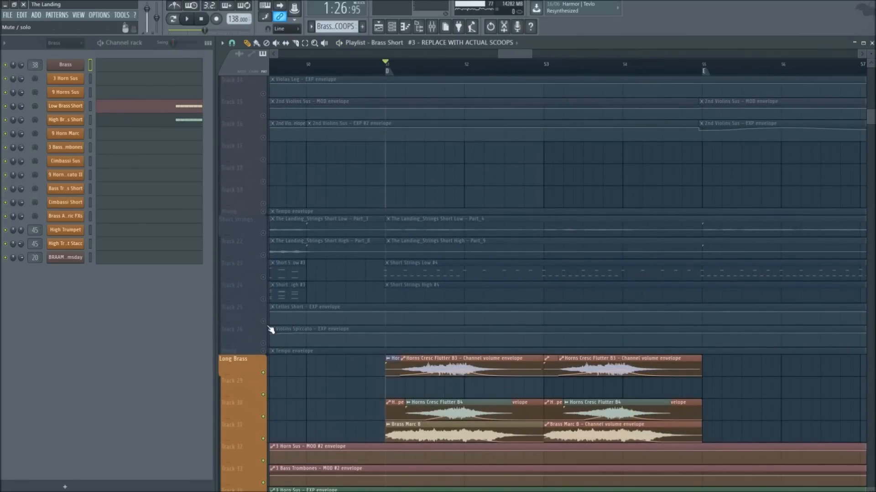
Mute the Brass Short pattern clips and the Brass Short and High Brass Short EXP envelope clips in the Short Brass group
scroll(469, 358, "down", 18)
scroll(502, 374, "up", 9)
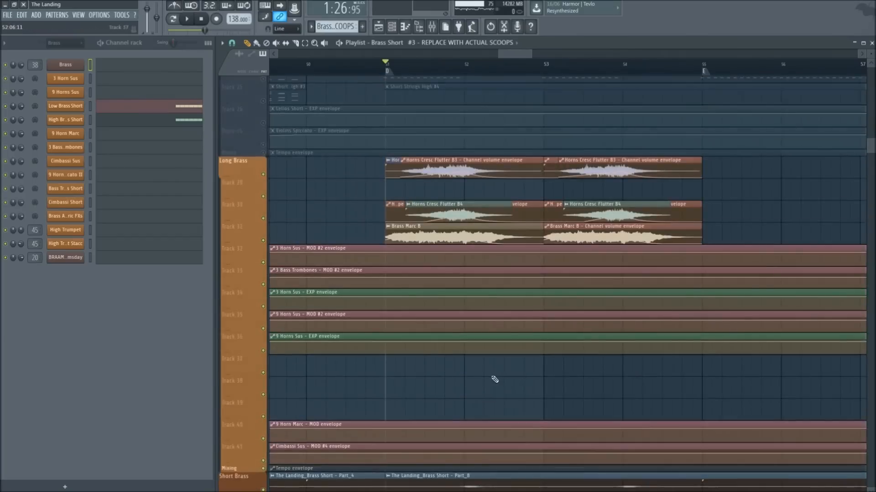
scroll(492, 386, "down", 5)
left_click(437, 440)
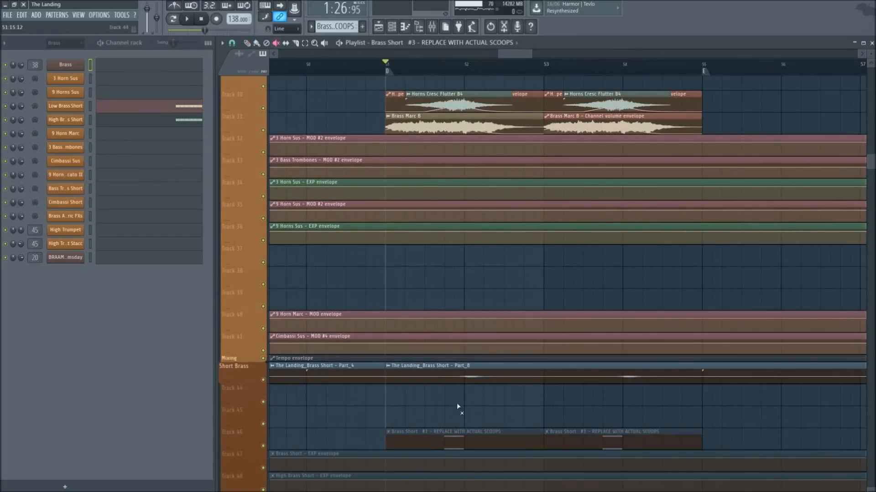
key("p")
Solo the Short Strings group and play it from bar 51 to just past bar 52
scroll(456, 394, "up", 17)
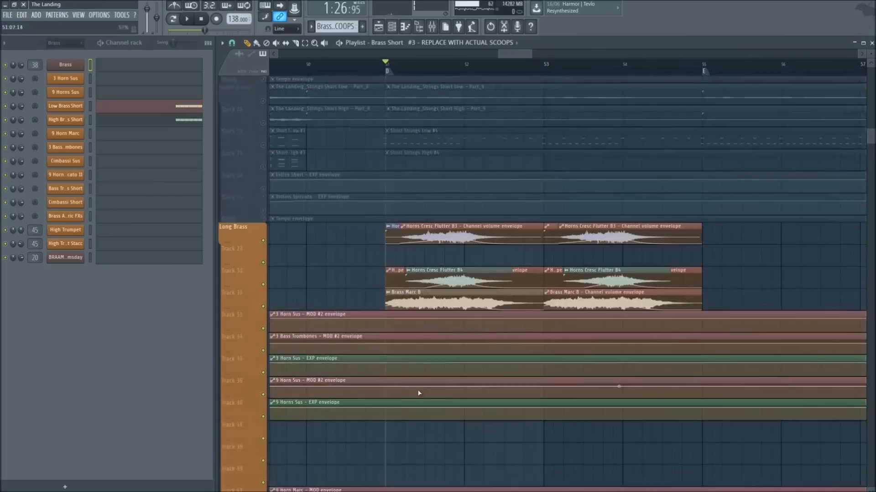
left_click(270, 351)
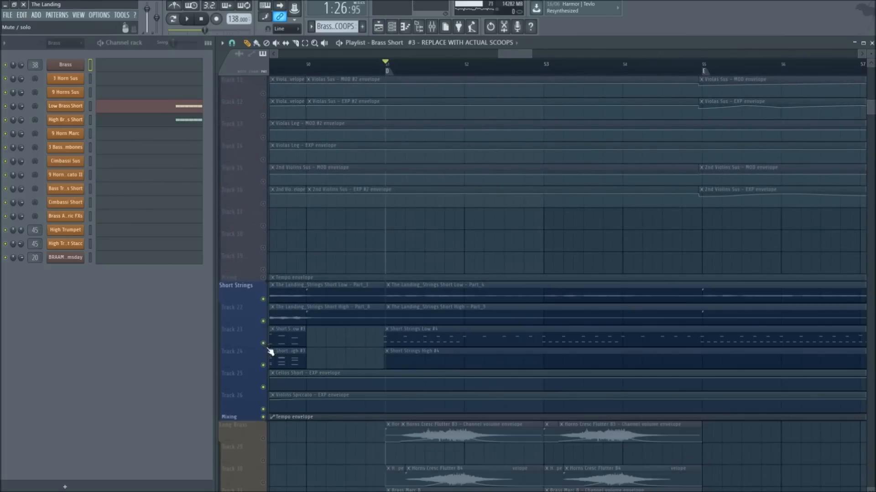
key("space")
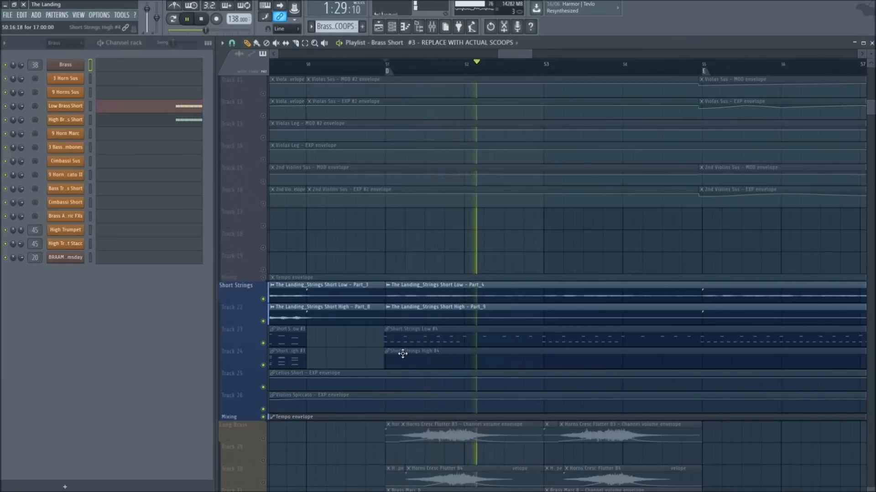
scroll(392, 342, "up", 10)
key("space")
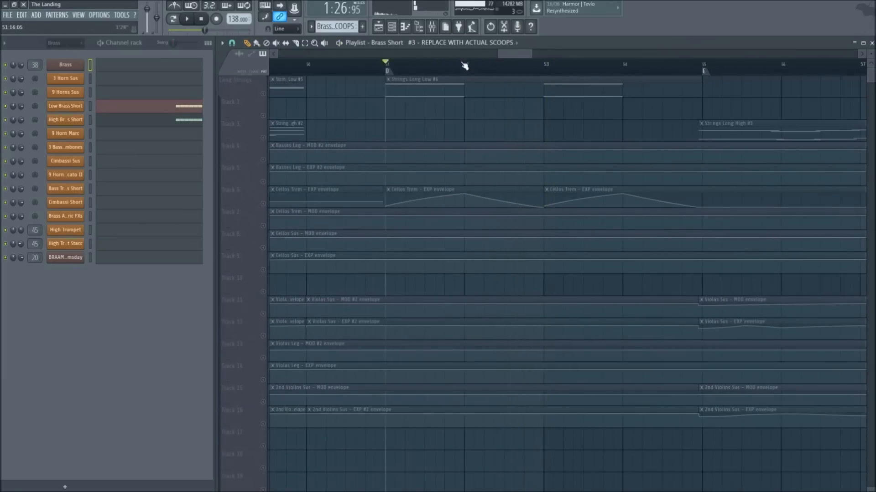
Bring all track groups back into the mix and set the playback position just before bar 55
scroll(466, 65, "down", 3)
scroll(502, 278, "down", 15)
scroll(430, 260, "down", 15)
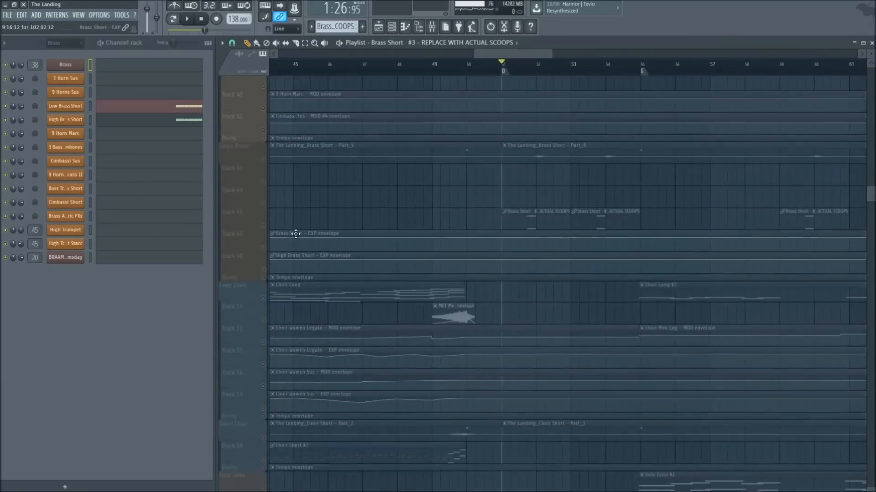
left_click(263, 182)
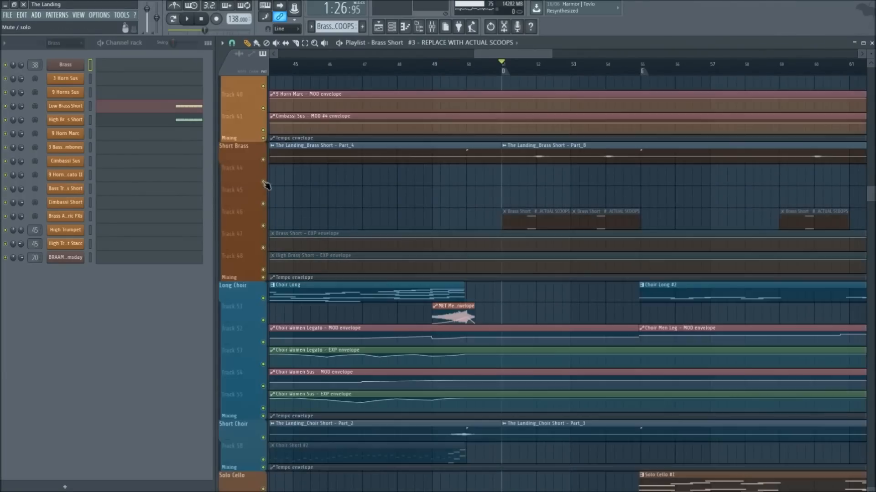
left_click(639, 68)
Examine the arrangement from bar 55 onward across the strings, brass, choir, synth, riser and Braams tracks
scroll(639, 69, "down", 5)
scroll(647, 71, "up", 3)
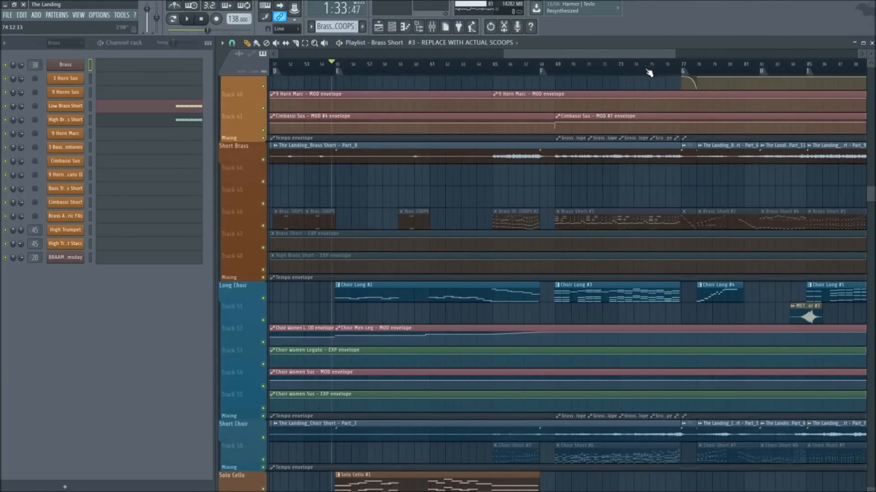
scroll(429, 115, "down", 12)
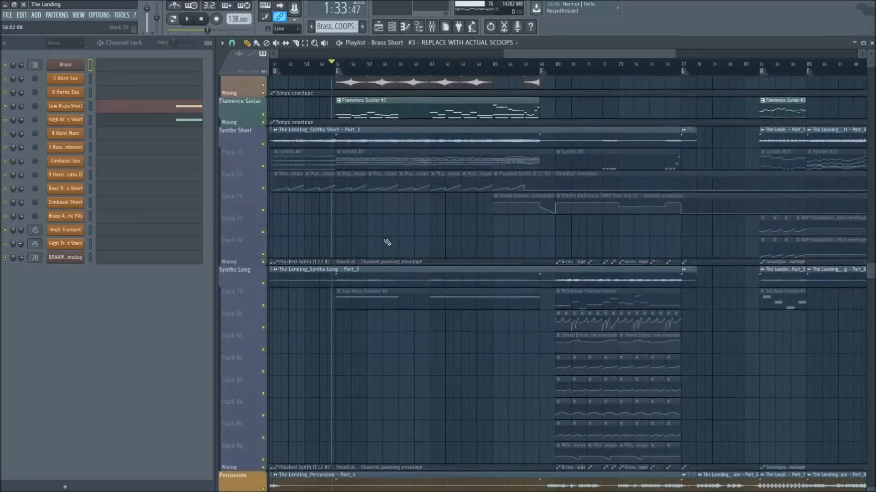
scroll(365, 257, "down", 15)
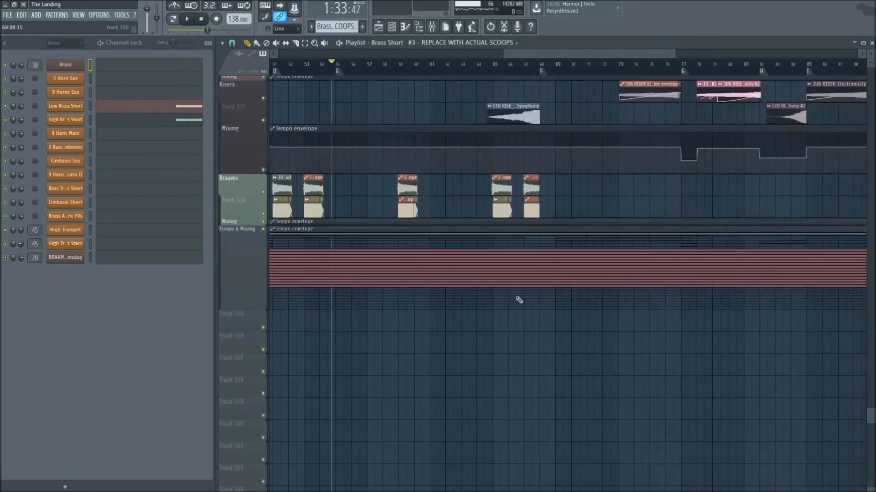
scroll(565, 274, "up", 20)
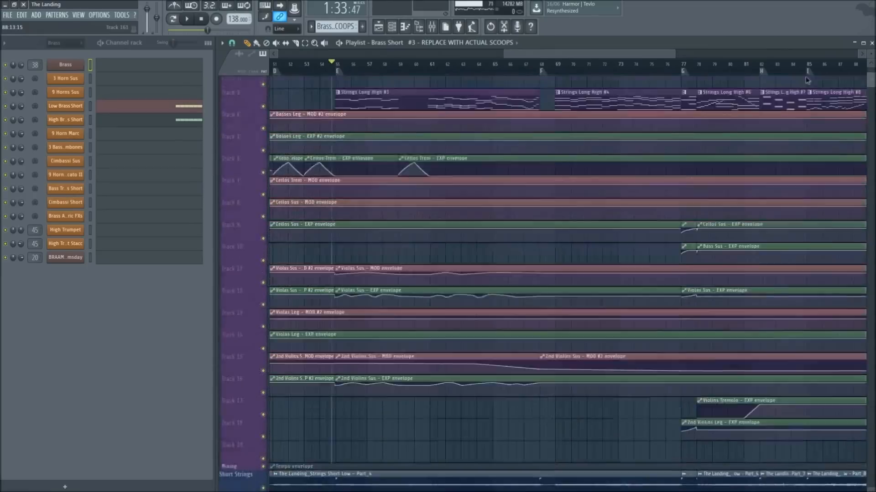
scroll(365, 72, "up", 6)
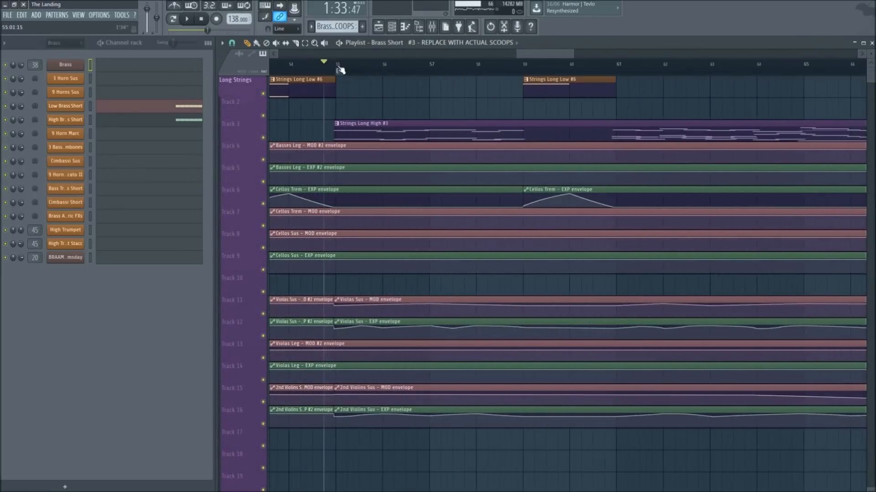
scroll(332, 73, "down", 8)
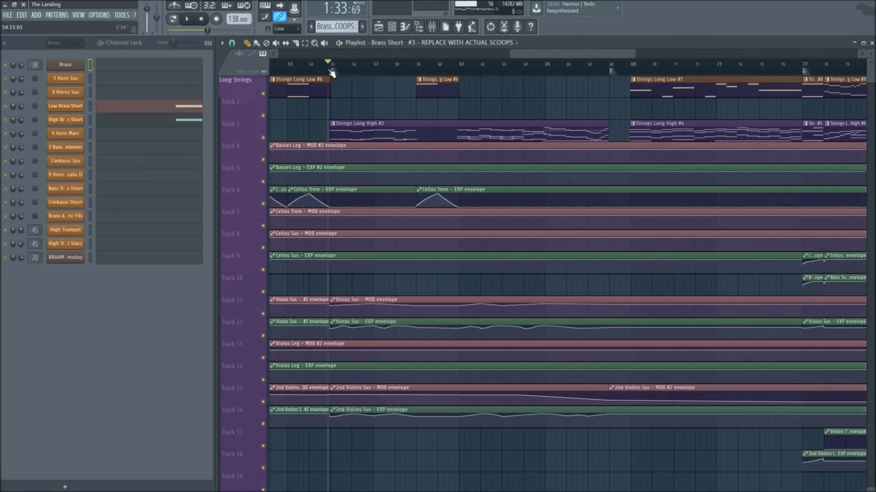
scroll(561, 71, "up", 4)
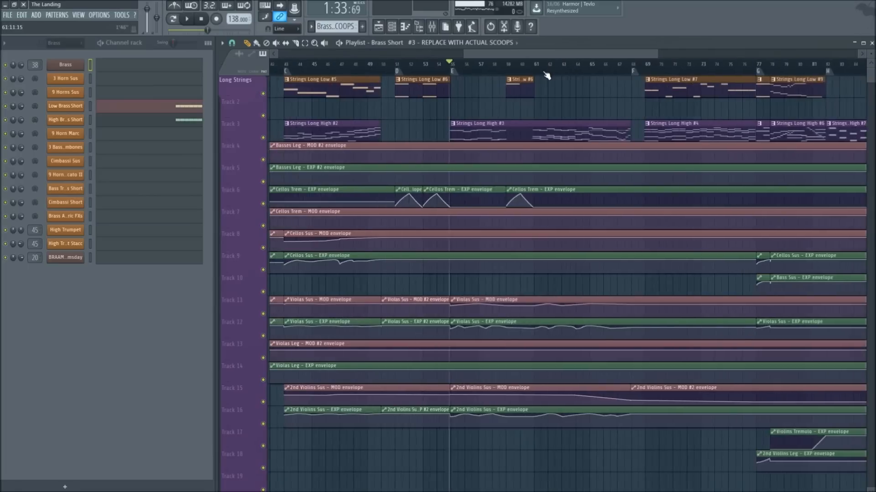
scroll(660, 78, "up", 2)
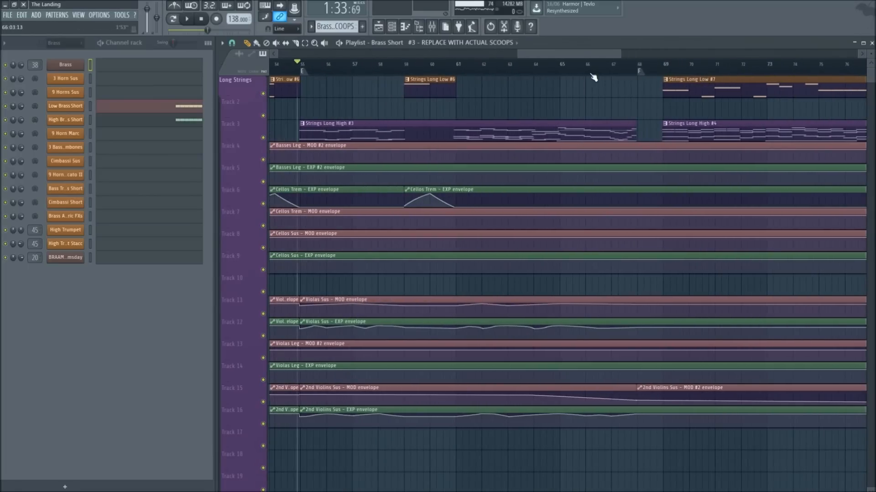
scroll(593, 78, "down", 3)
scroll(504, 181, "down", 10)
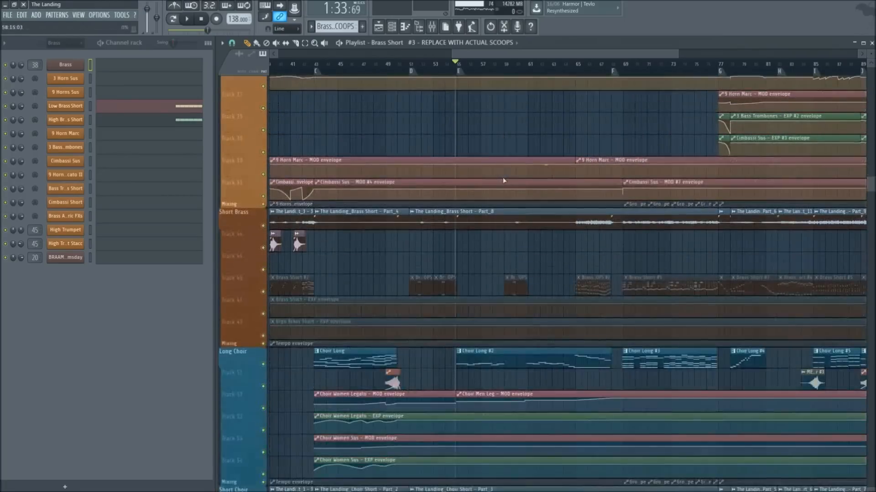
Examine the Long Strings clips and envelopes between bars 55 and 69
scroll(504, 181, "down", 8)
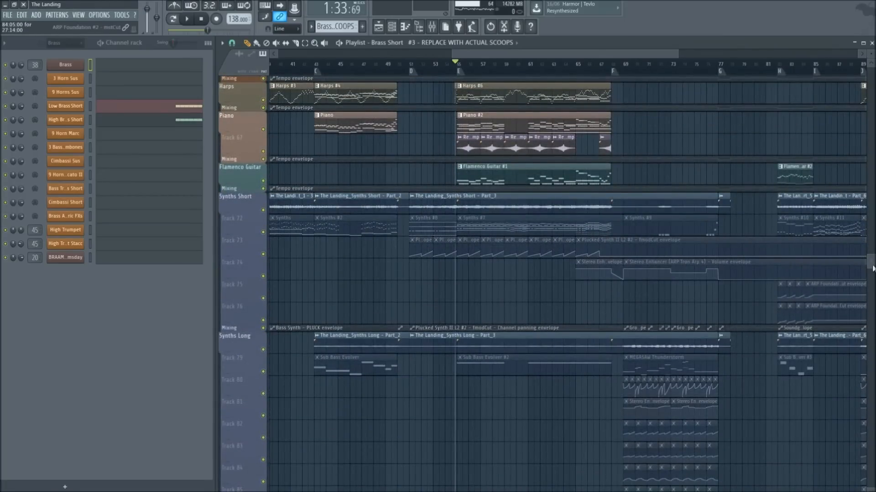
left_click_drag(872, 268, 858, 117)
scroll(573, 78, "up", 3)
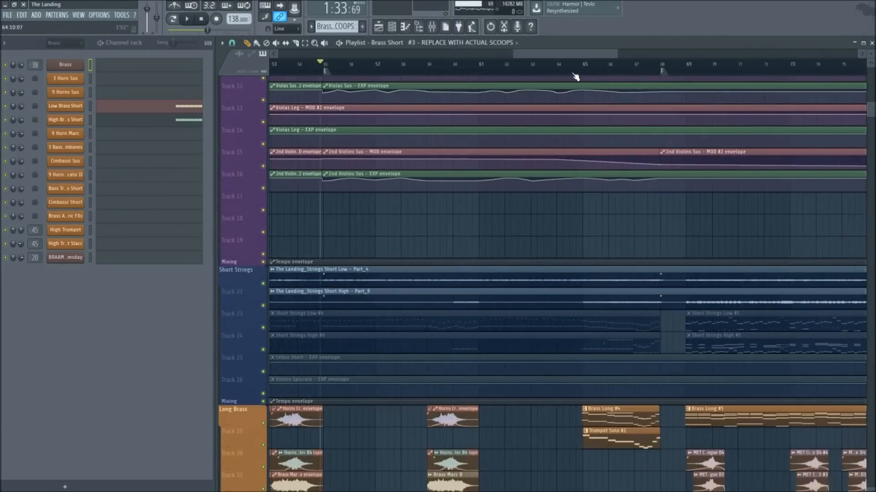
scroll(365, 222, "up", 5)
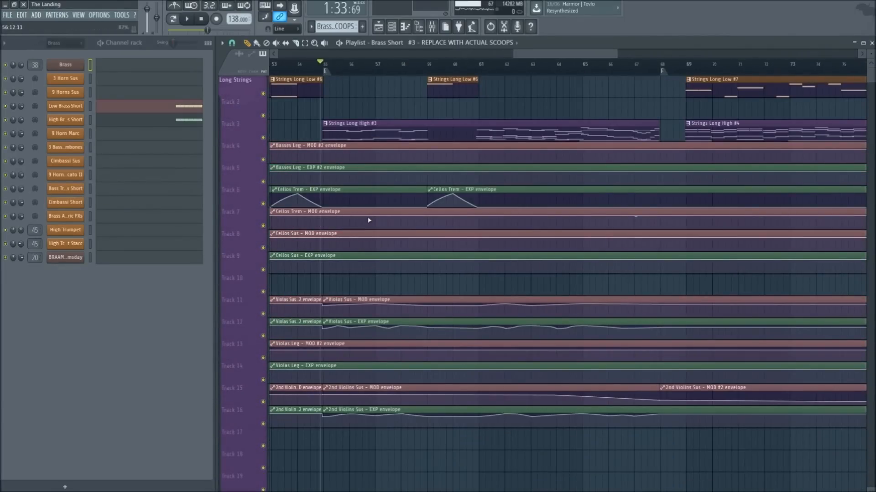
scroll(390, 66, "down", 1)
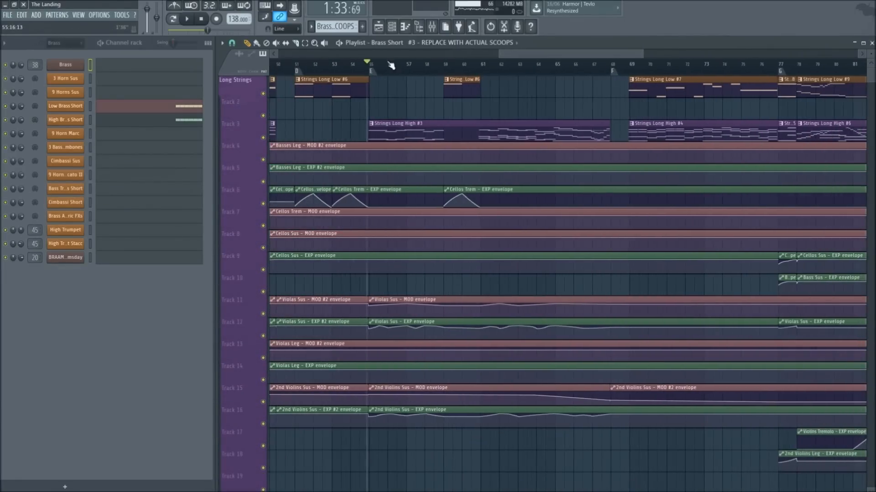
scroll(371, 69, "up", 2)
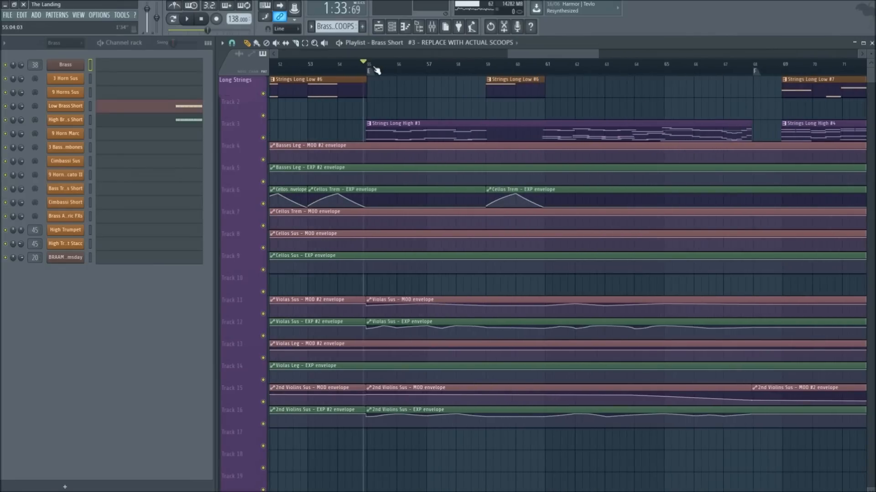
scroll(506, 69, "down", 1)
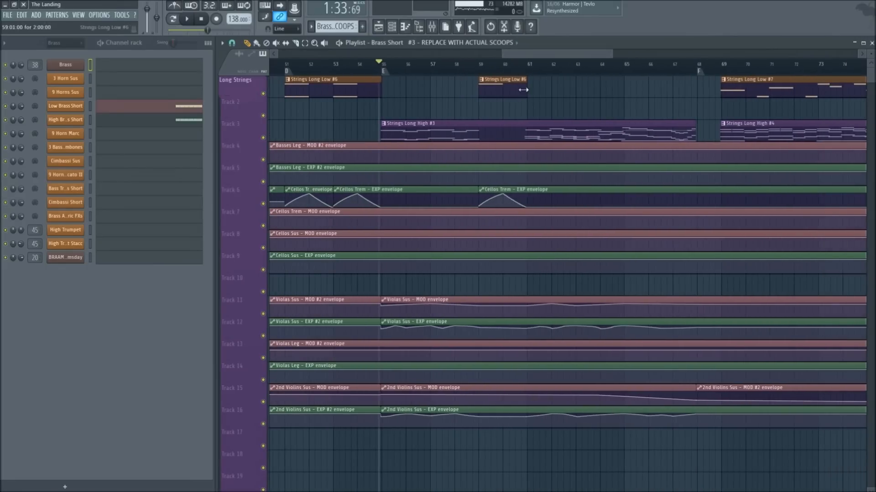
scroll(578, 72, "up", 2)
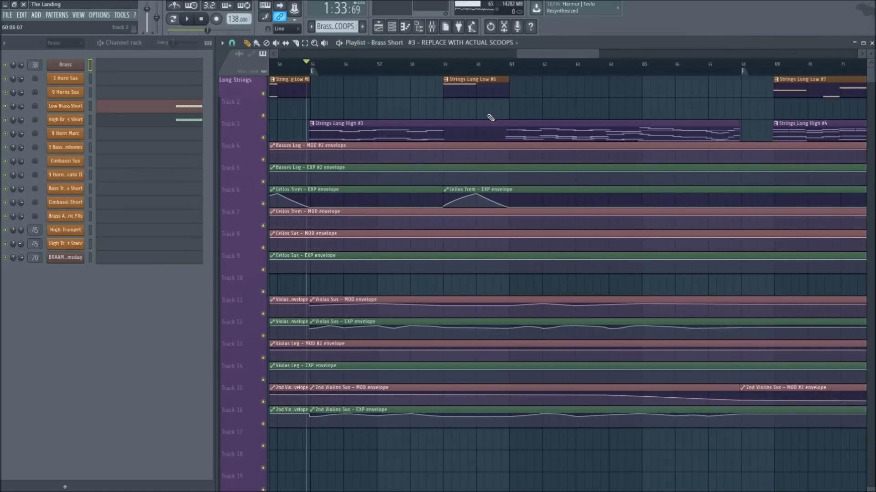
Look through the remaining track groups between bars 55 and 68, from Short Strings and Solo Cello down to Pulse Loop and Braams
scroll(488, 120, "down", 8)
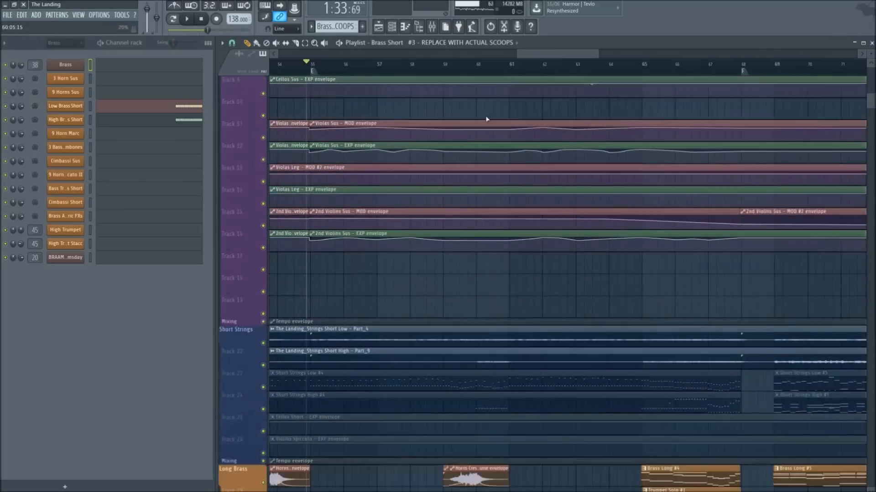
scroll(485, 127, "down", 3)
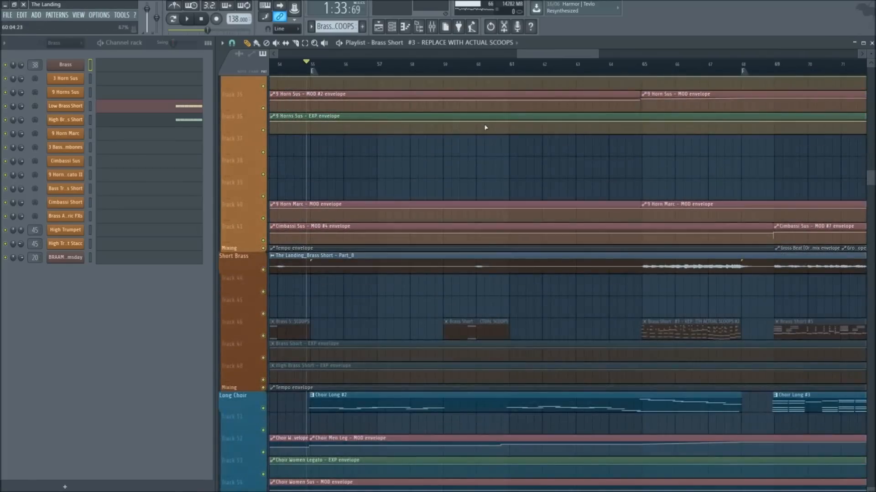
scroll(485, 127, "down", 6)
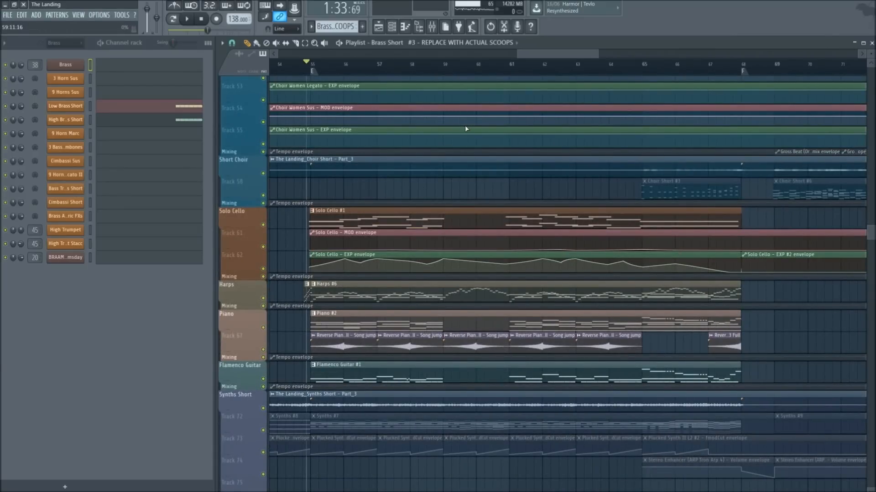
scroll(465, 132, "down", 3)
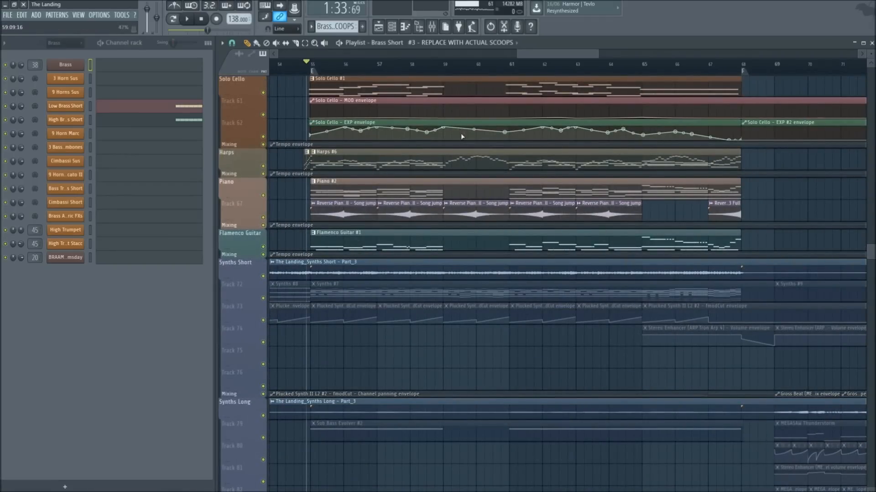
scroll(463, 135, "down", 10)
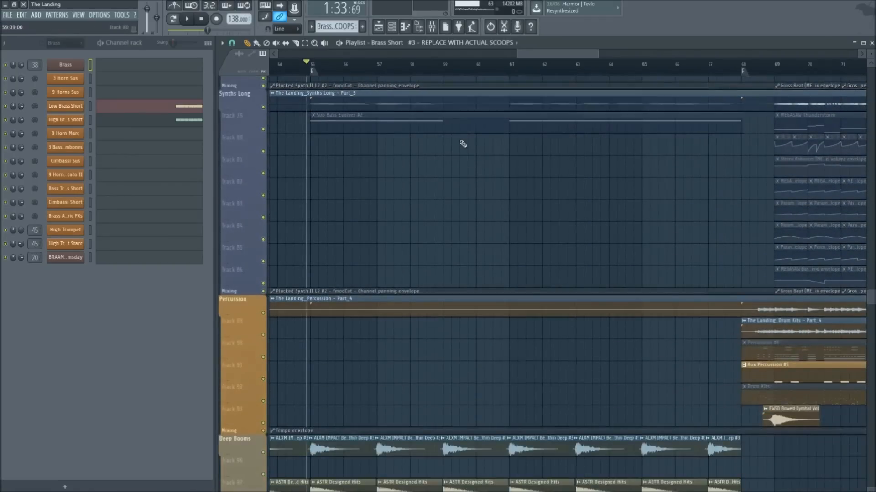
scroll(461, 150, "down", 12)
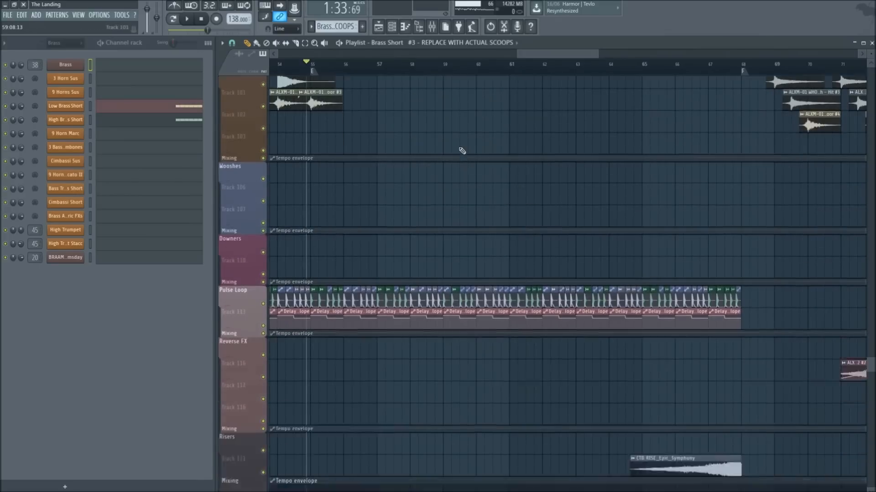
scroll(459, 148, "down", 4)
scroll(458, 148, "up", 10)
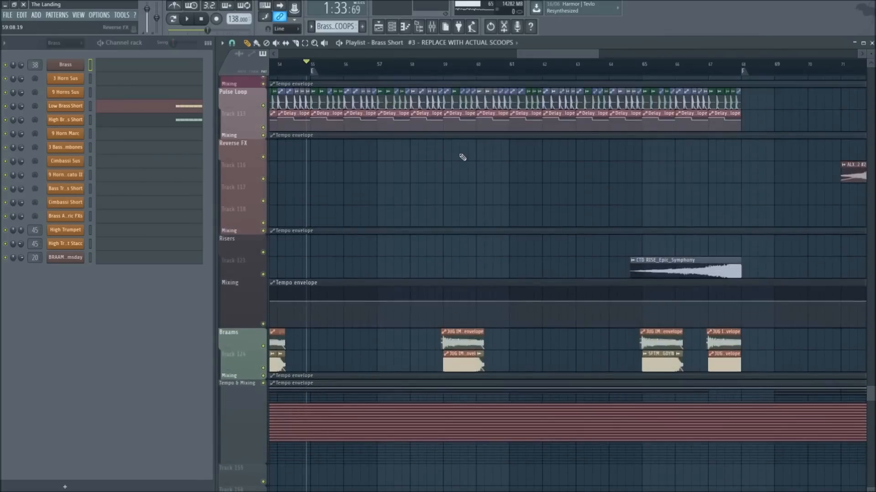
scroll(462, 157, "up", 5)
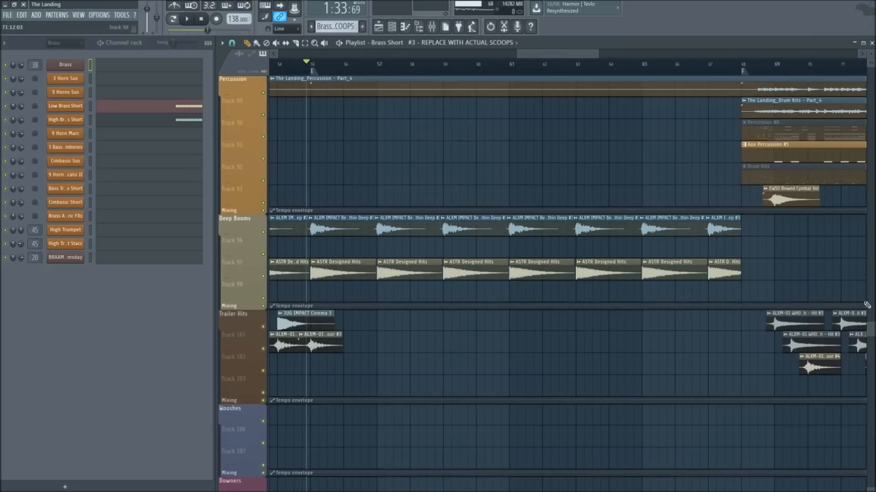
left_click_drag(870, 331, 850, 210)
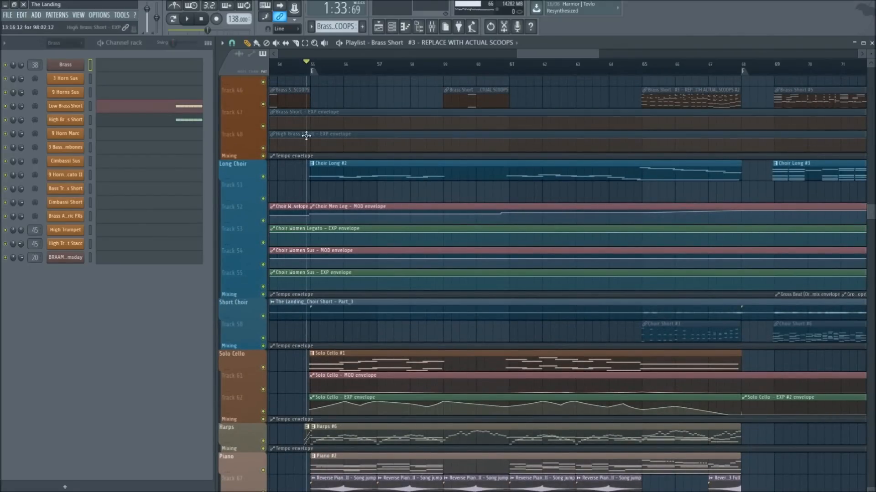
Play the full mix from just before bar 55 to just past bar 58
key("space")
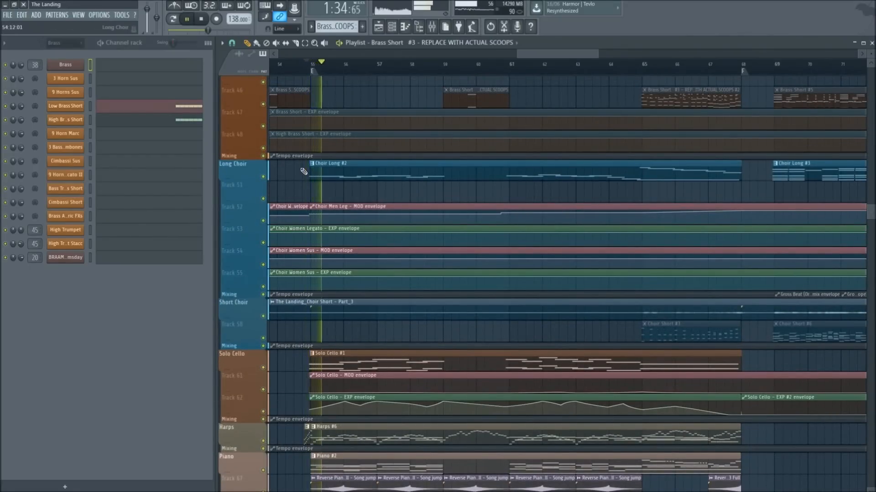
key("space")
scroll(309, 75, "down", 3)
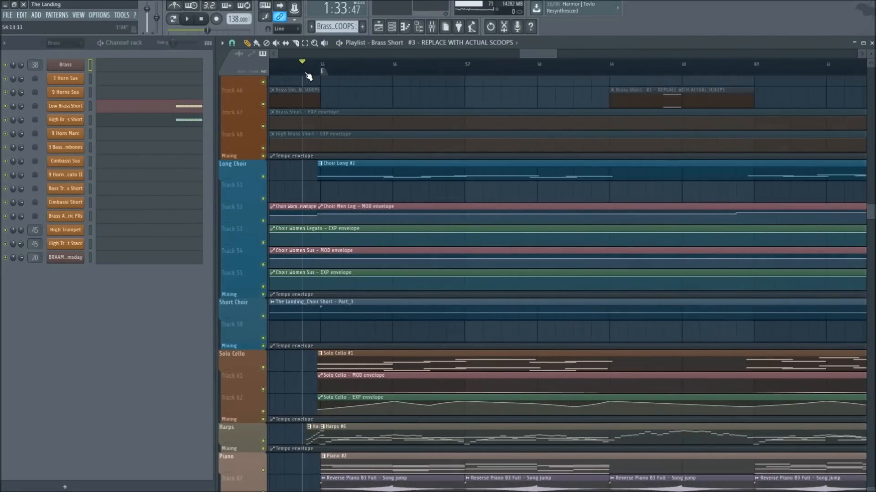
key("space")
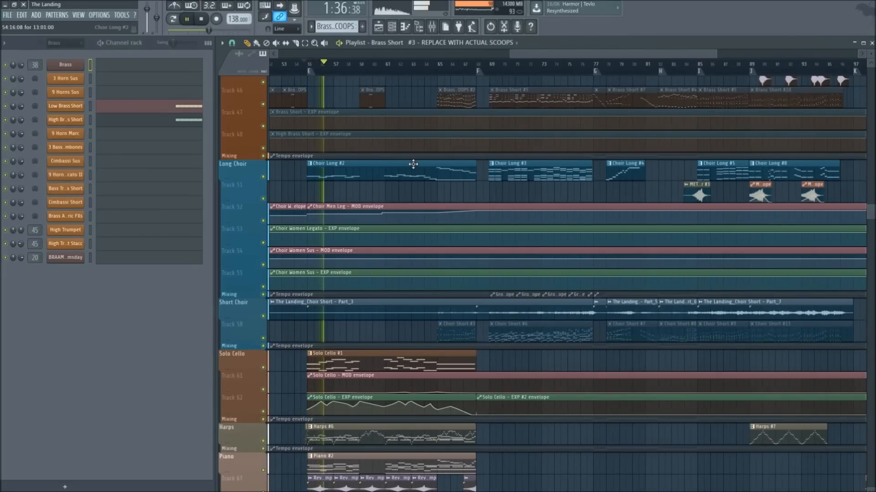
scroll(413, 164, "up", 7)
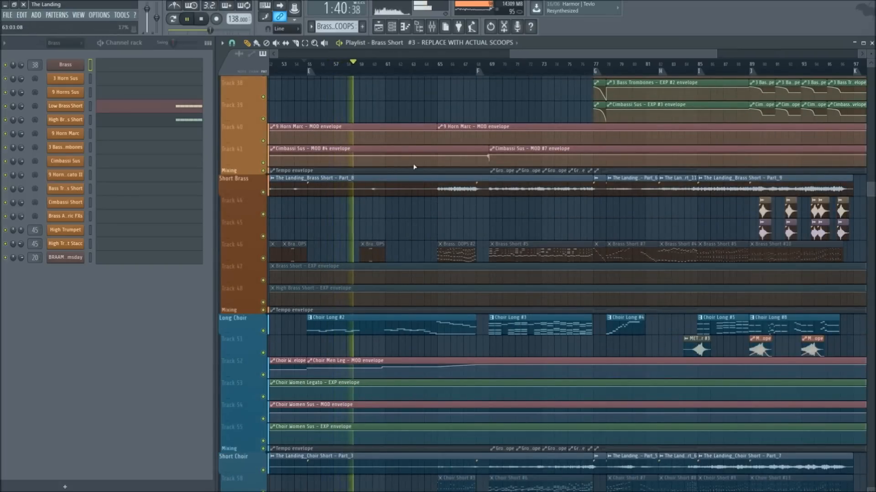
key("space")
Solo the Solo Cello group and open the Solo Cello #1 pattern in the piano roll
scroll(414, 167, "down", 7)
scroll(415, 167, "down", 1)
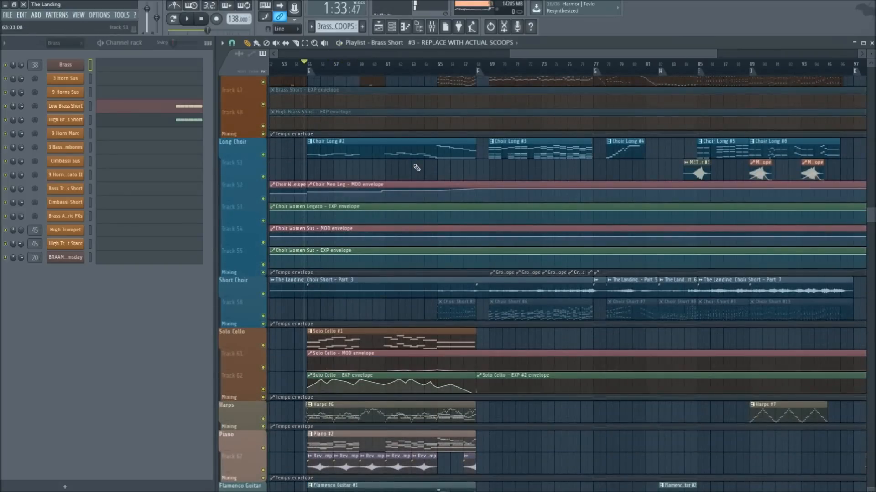
scroll(400, 170, "down", 11)
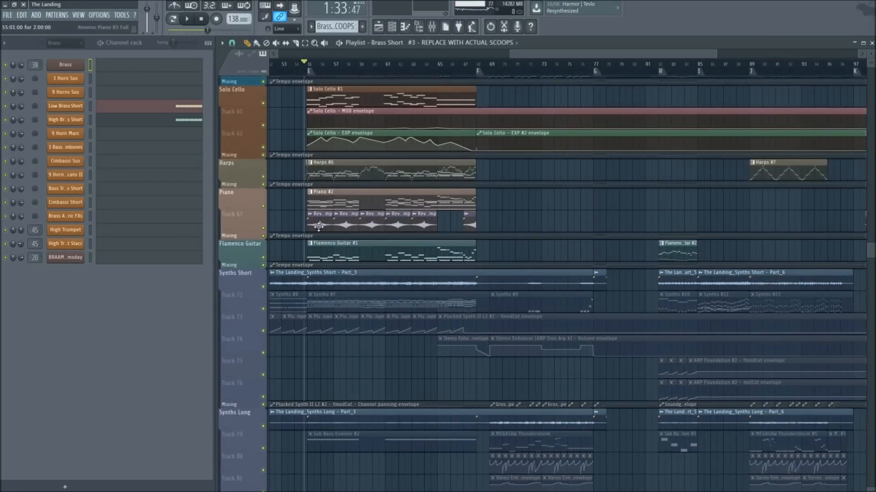
scroll(292, 209, "up", 4)
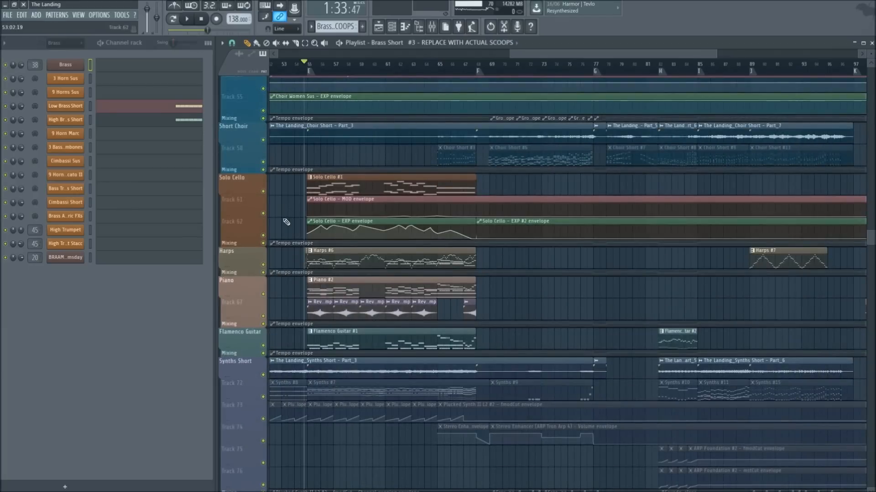
right_click(263, 192)
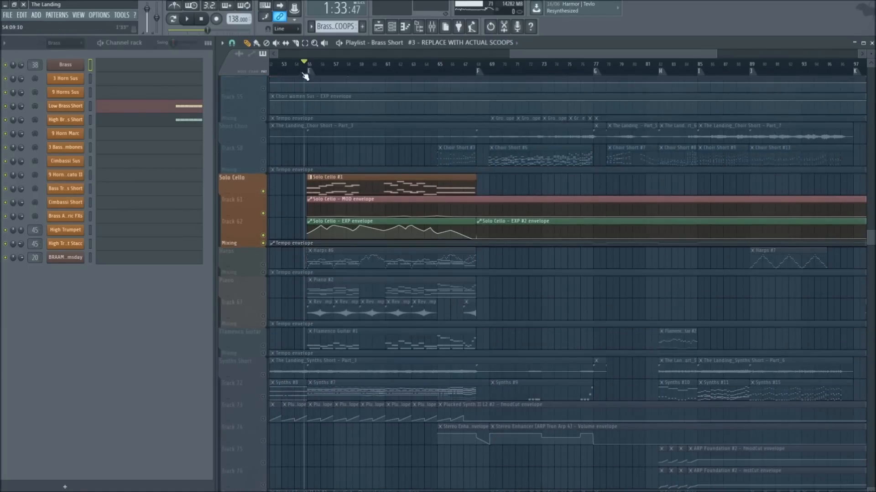
scroll(307, 70, "up", 4, "ctrl")
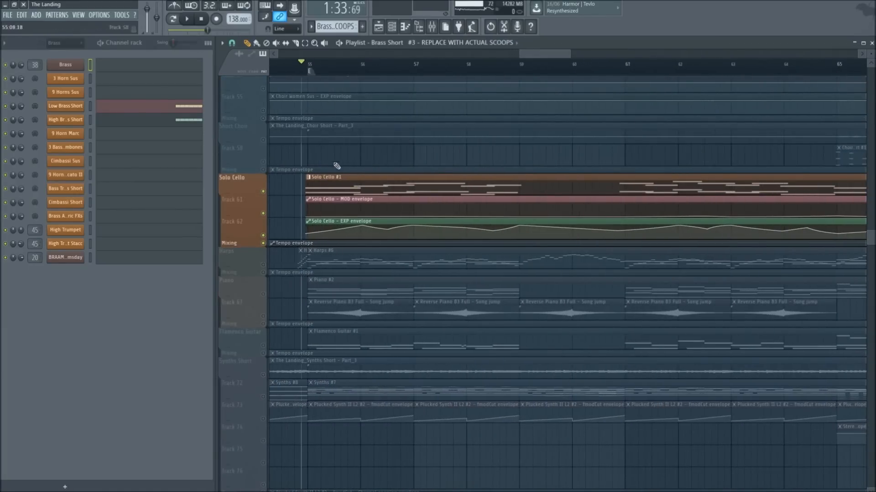
double_click(343, 188)
scroll(133, 329, "down", 3)
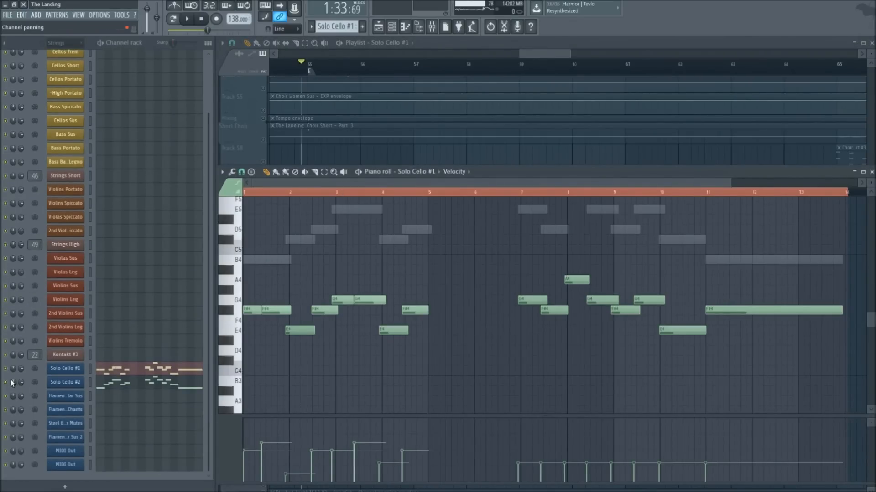
Mute the Solo Cello #2 channel and play the Solo Cello #1 channel's part from the pattern start to about bar 12
left_click(168, 383)
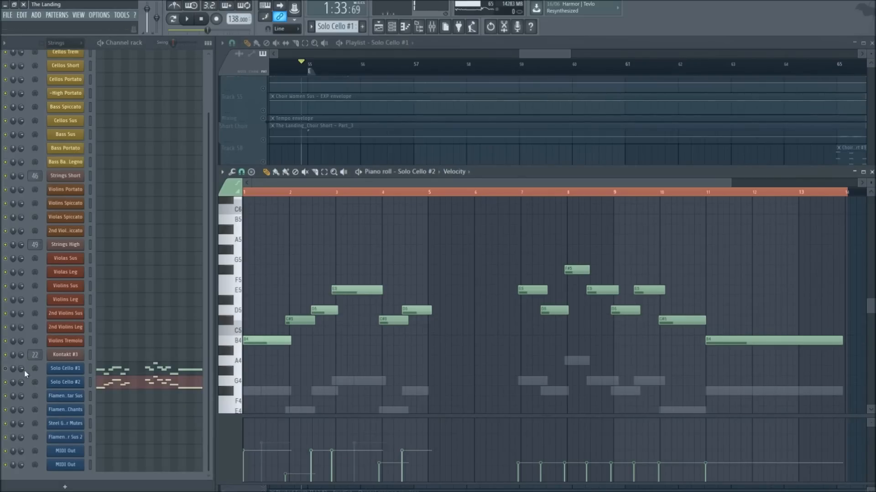
left_click(131, 372)
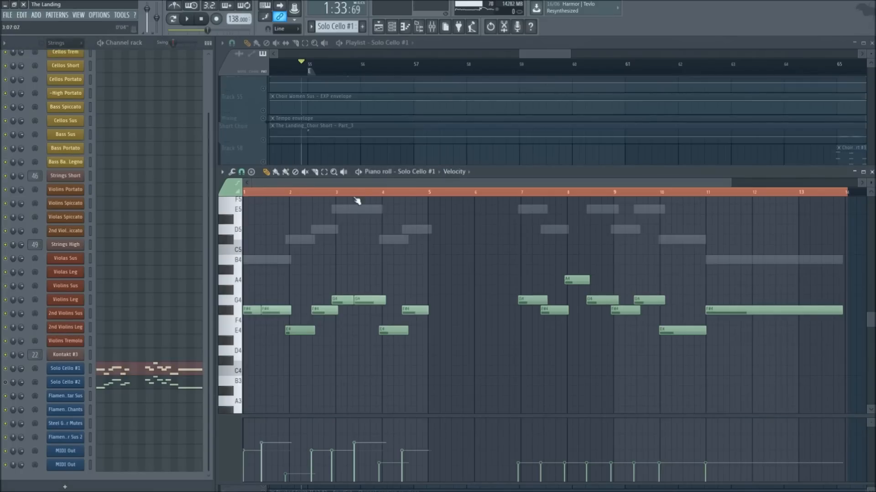
key("space")
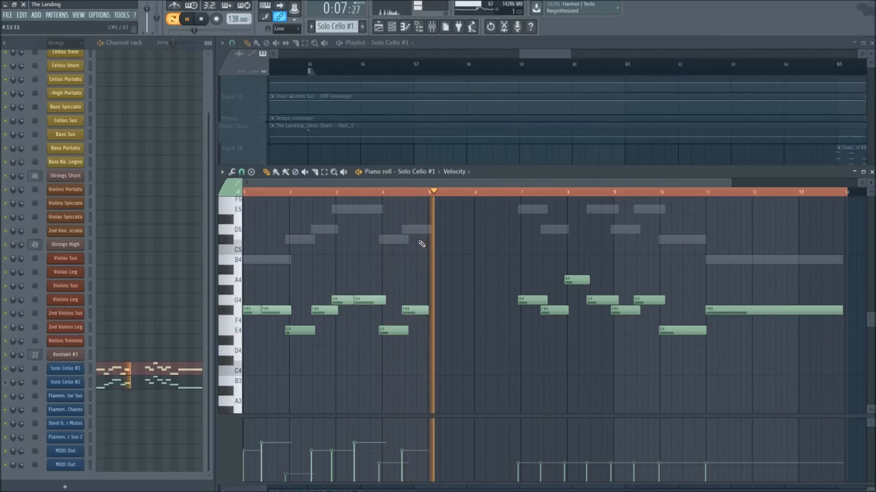
scroll(482, 197, "down", 1)
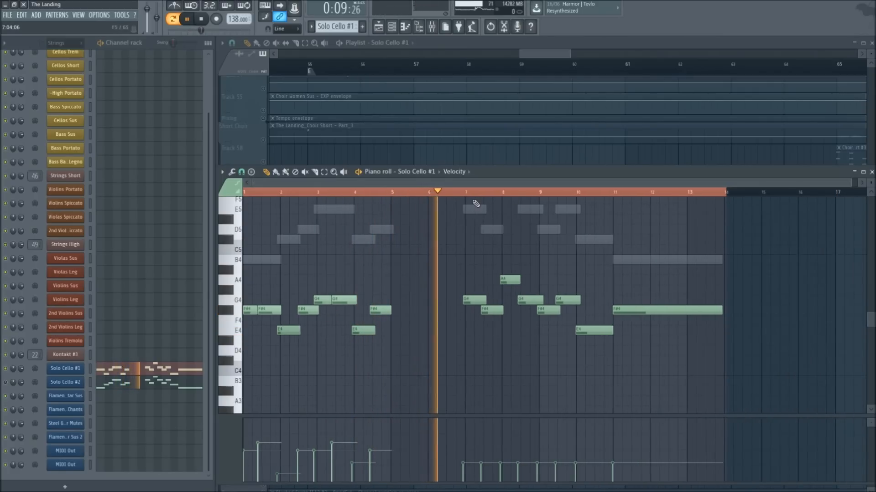
scroll(482, 197, "down", 1)
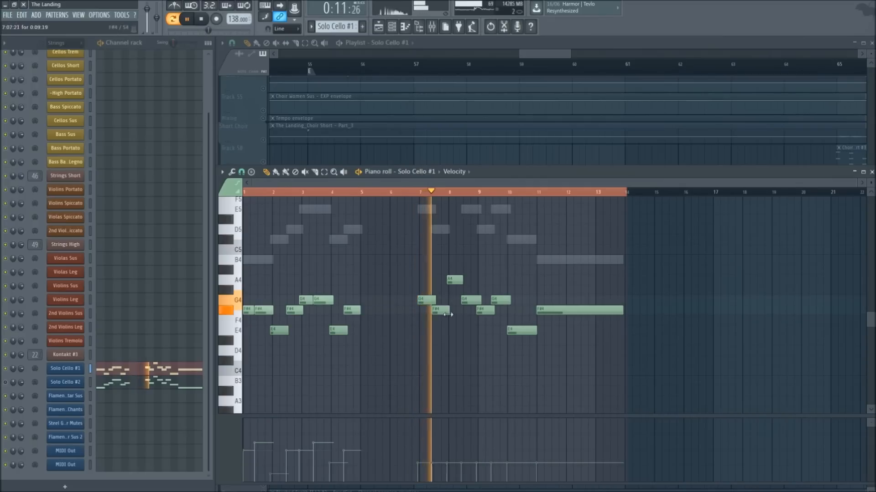
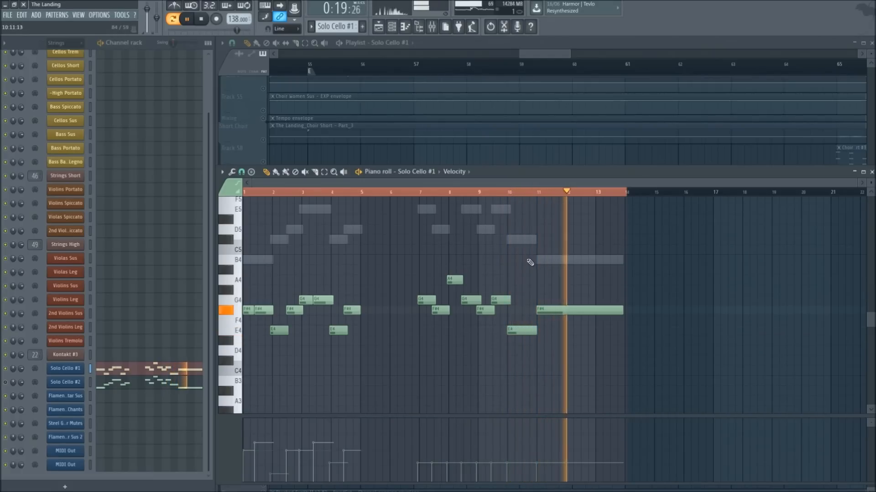
key("space")
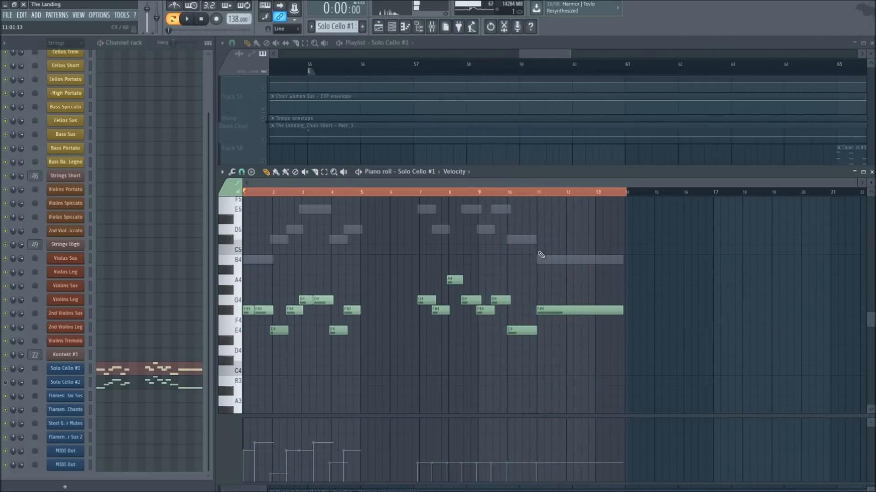
Open the Kontakt #3 instrument of the solo cellos and look over its two AS Tina Guo Legato patches
left_click(80, 358)
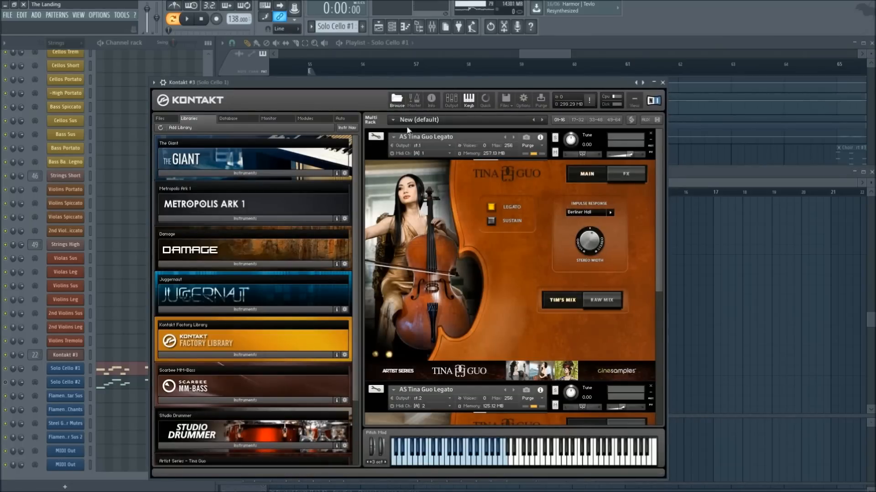
scroll(648, 139, "down", 5)
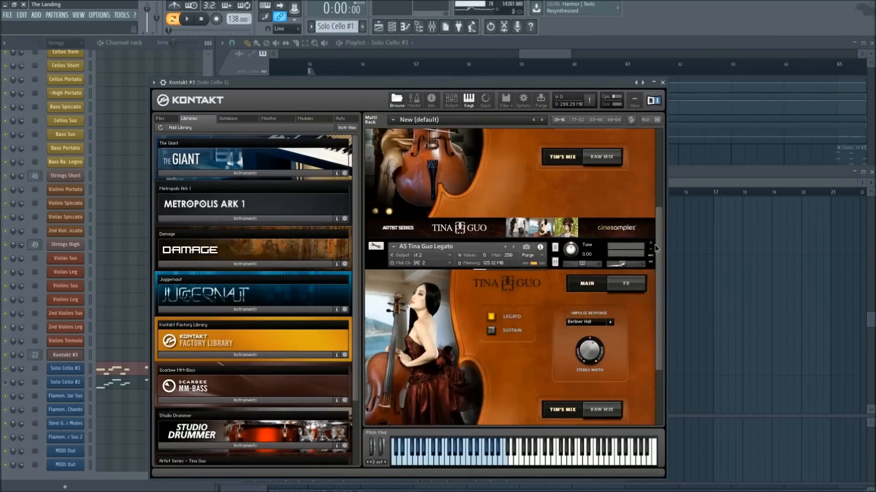
Compare the two AS Tina Guo Legato patches in Kontakt #3 and close the instrument
scroll(648, 139, "up", 5)
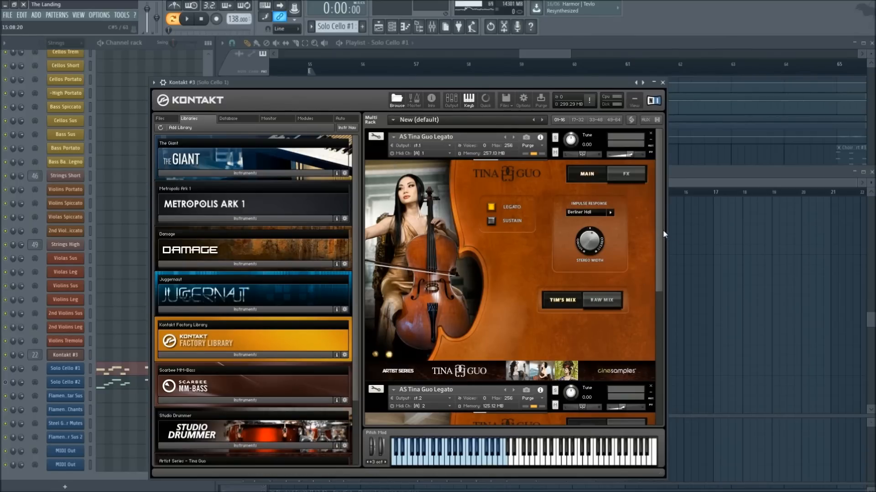
scroll(657, 229, "down", 5)
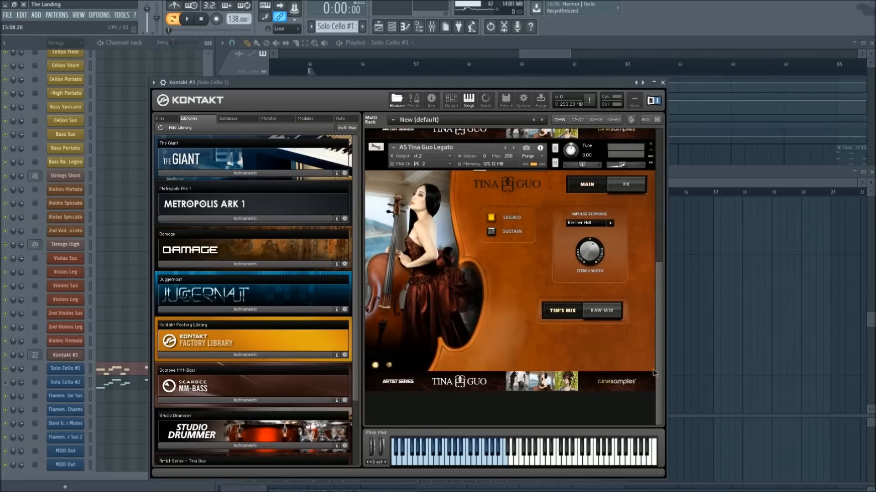
scroll(629, 250, "up", 3)
scroll(628, 251, "up", 2)
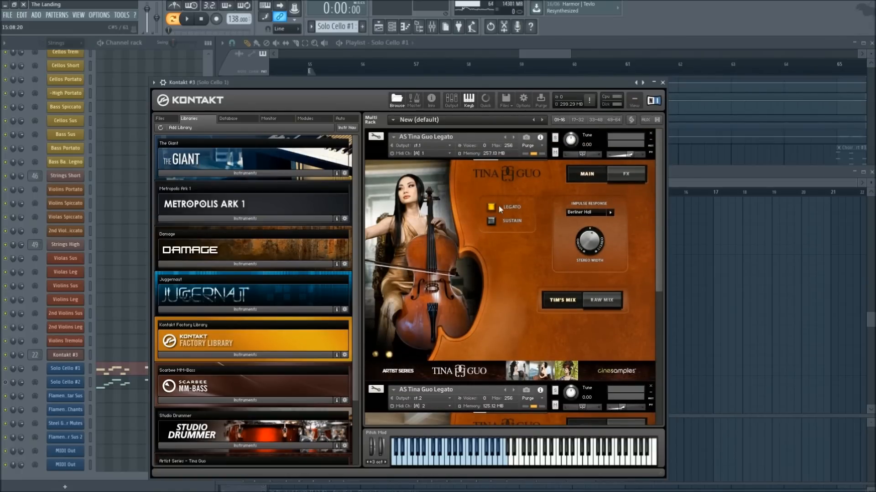
left_click(662, 83)
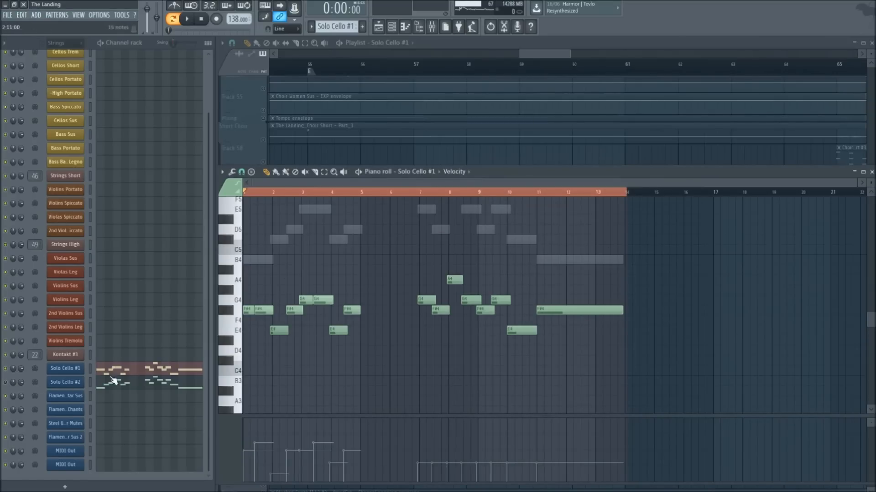
Open the Choir Long #2 pattern and play it to about bar 4 with the Choir Men Leg part displayed
key("F7")
scroll(332, 161, "up", 13)
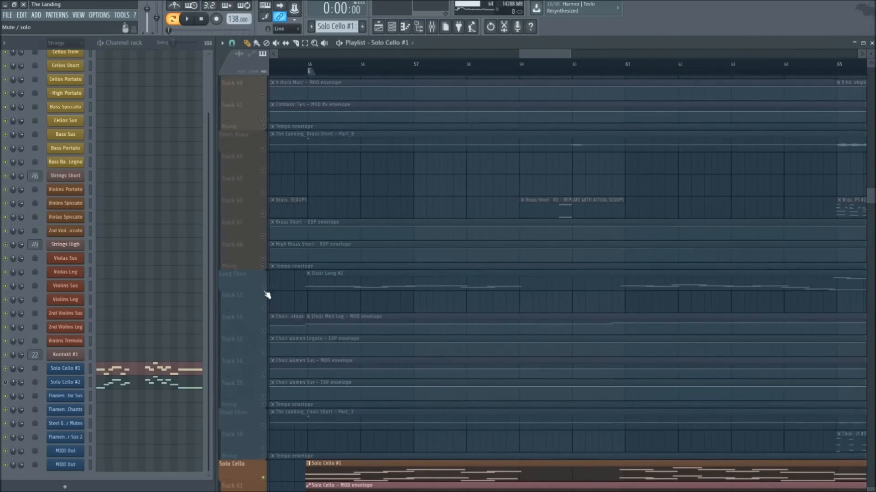
double_click(334, 274)
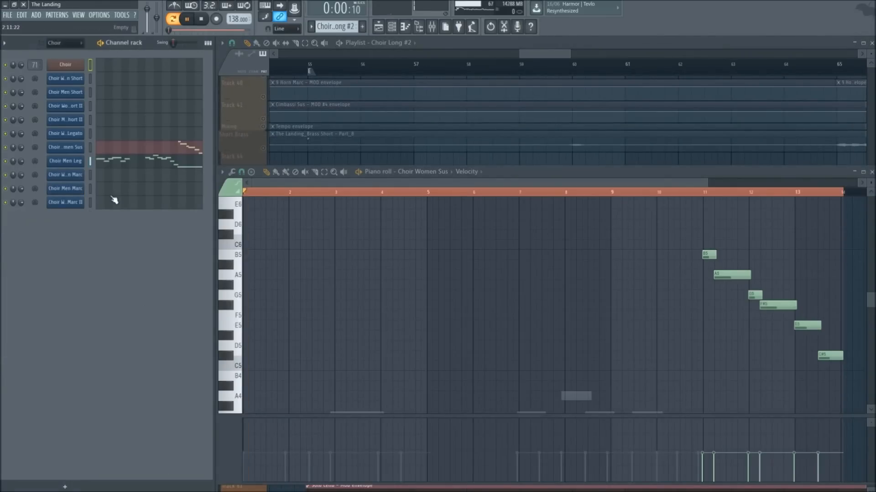
left_click(122, 162)
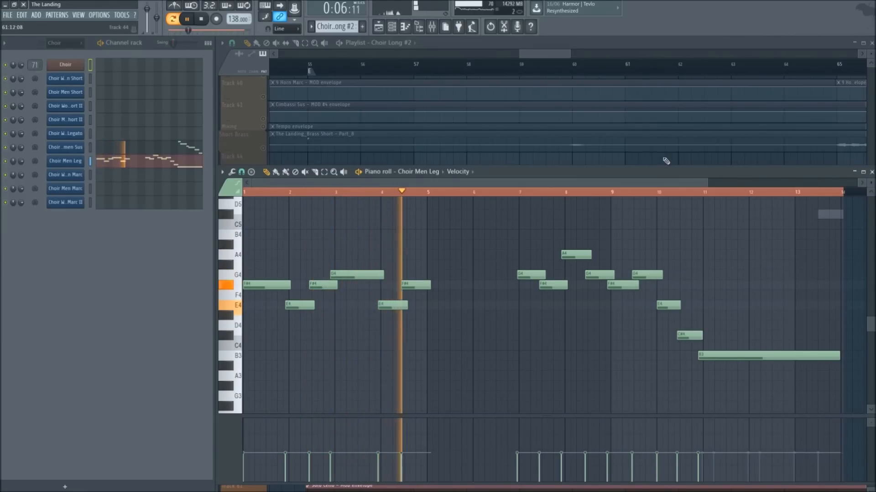
key("space")
Reopen the Solo Cello #1 pattern and display the Solo Cello #2 channel's part with the Solo Cello #1 channel muted
key("F7")
scroll(404, 244, "down", 12)
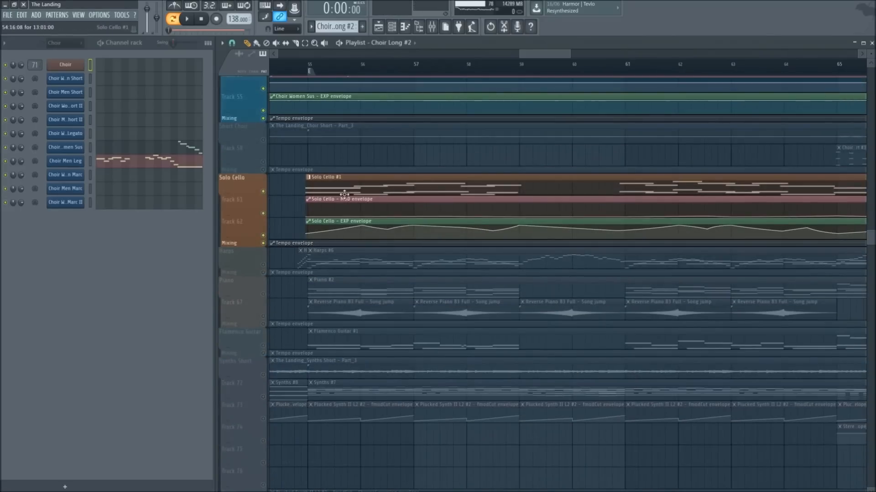
double_click(344, 194)
scroll(123, 362, "down", 3)
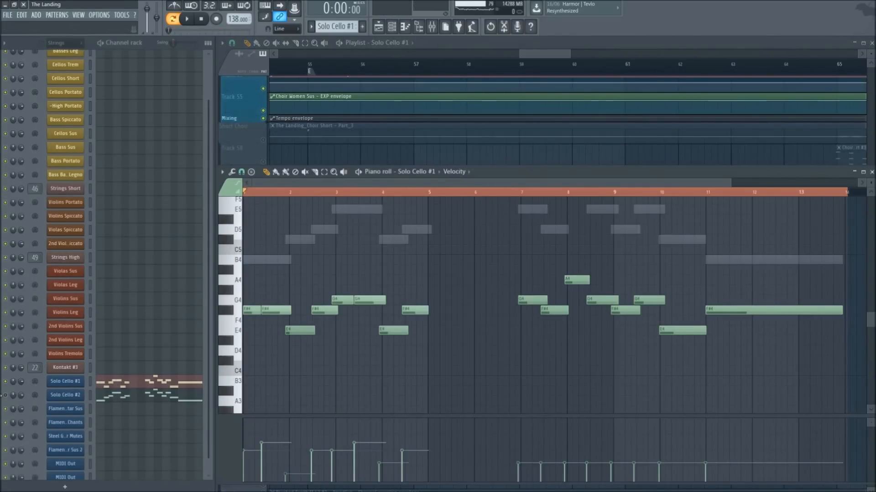
left_click(132, 400)
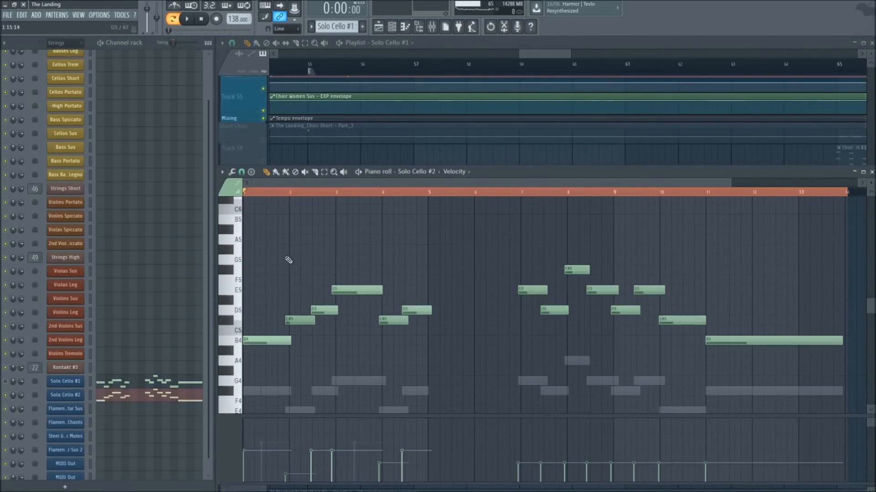
Play the Solo Cello #2 part from the pattern start, continuing from just before bar 7 to past bar 8
scroll(287, 258, "down", 3)
scroll(274, 252, "up", 3)
scroll(270, 292, "down", 3)
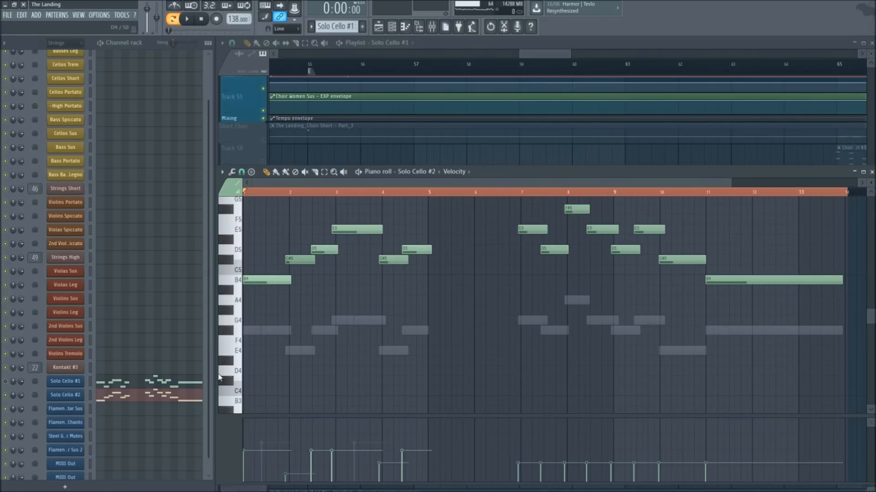
key("space")
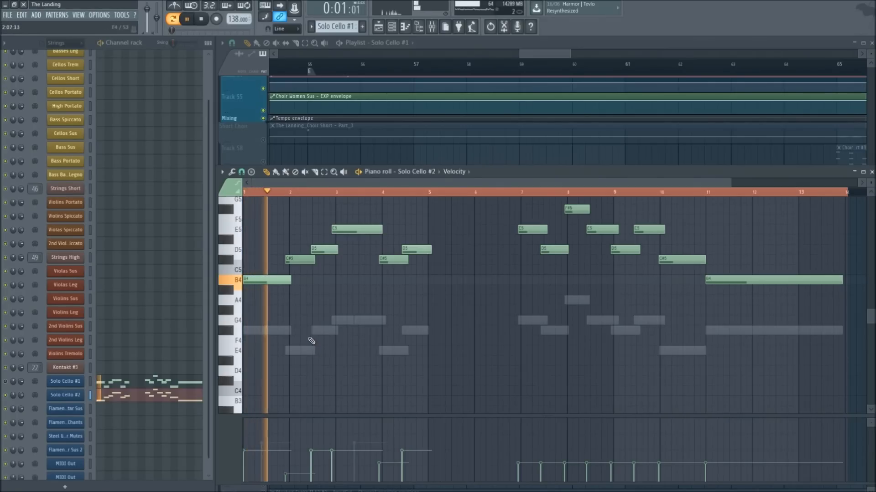
scroll(319, 342, "up", 2)
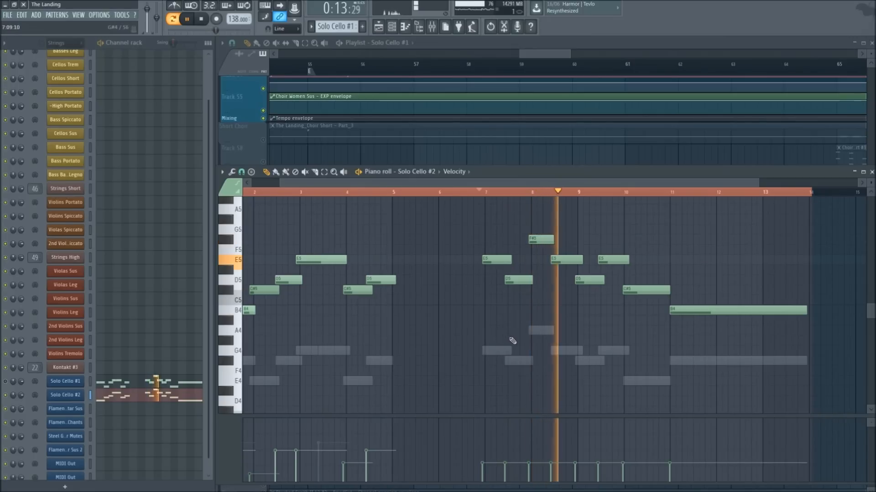
key("space")
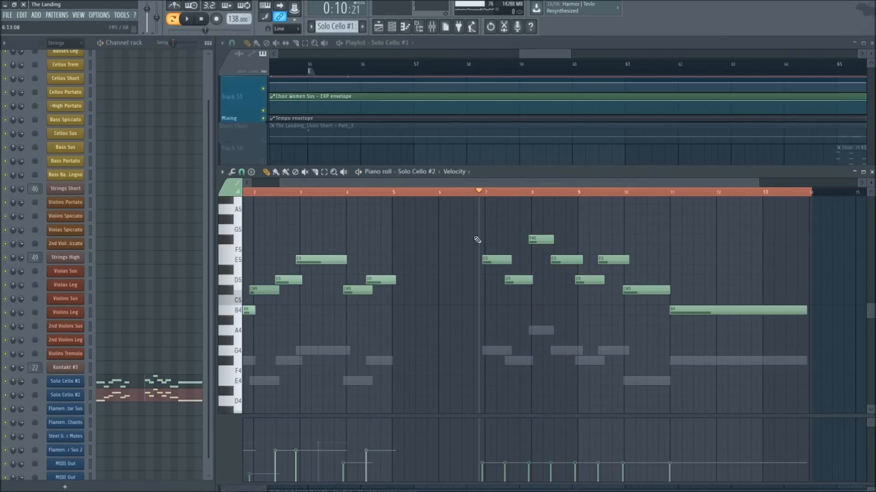
key("space")
left_click_drag(485, 184, 558, 185)
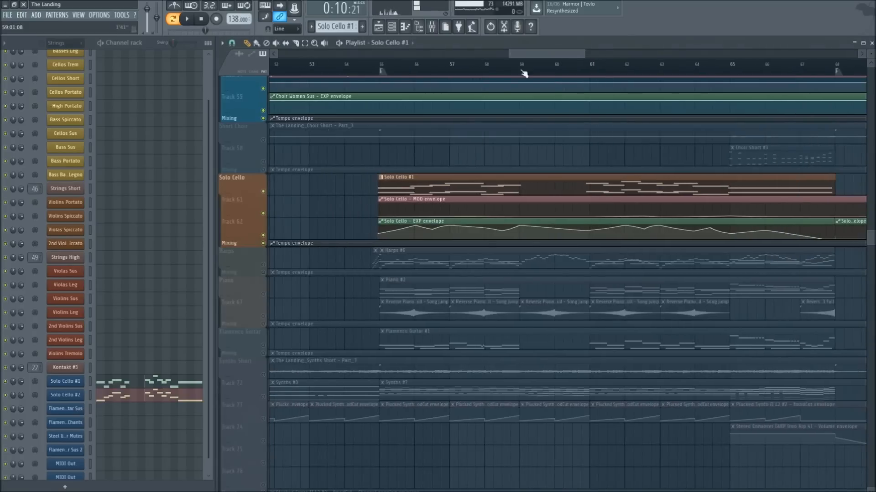
Look over the strings, brass, choir, solo cello and synth tracks of the playlist around the section from bar 55
scroll(338, 208, "down", 2)
scroll(337, 194, "down", 3)
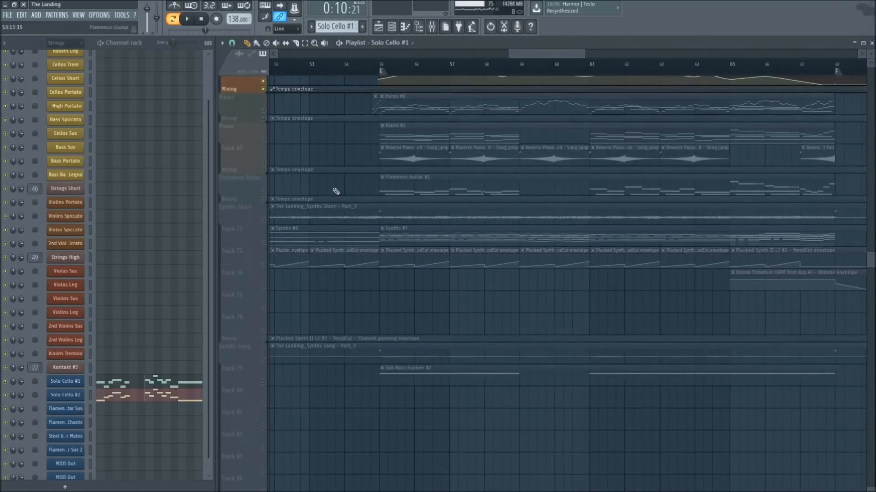
scroll(525, 69, "up", 1)
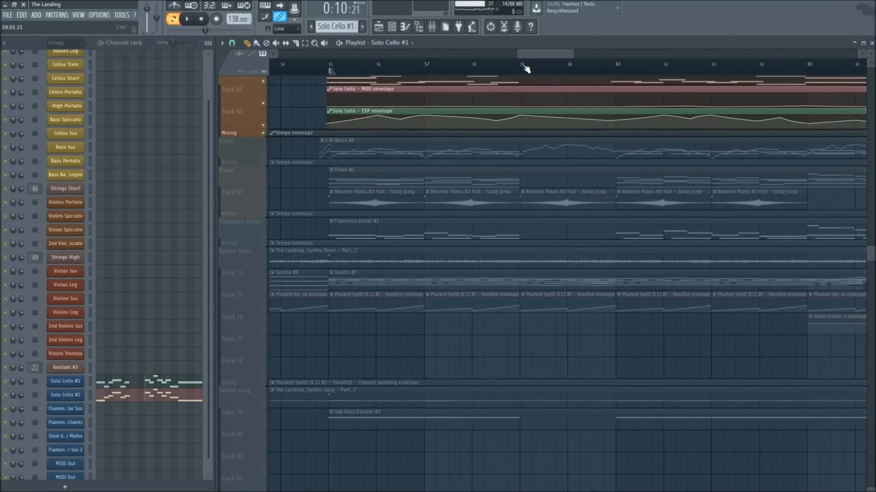
scroll(484, 161, "up", 20)
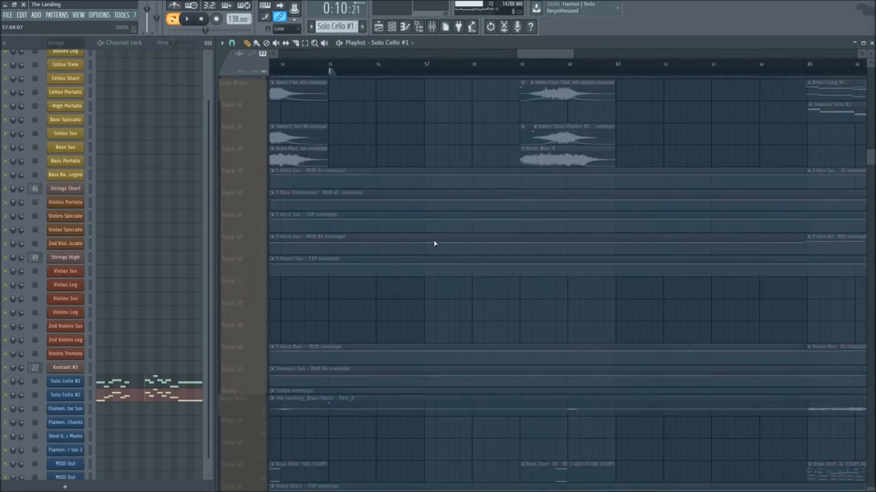
scroll(435, 244, "up", 8)
scroll(511, 71, "down", 3)
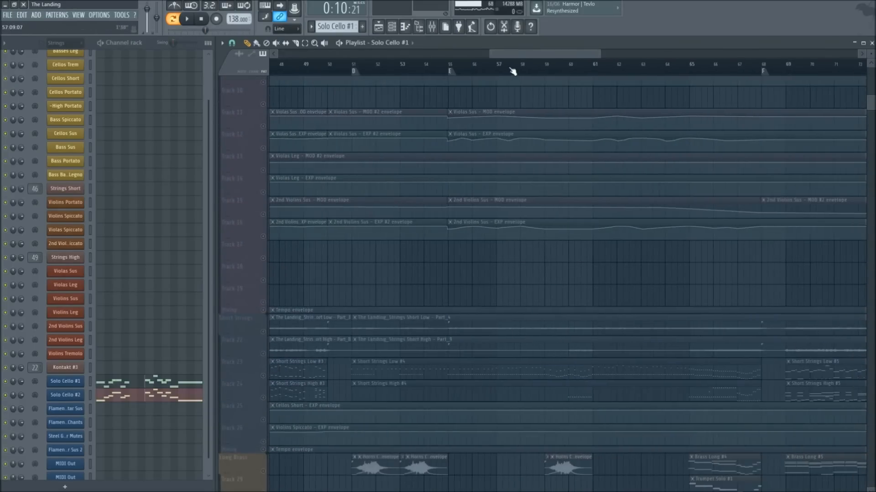
scroll(450, 195, "down", 16)
scroll(341, 224, "down", 15)
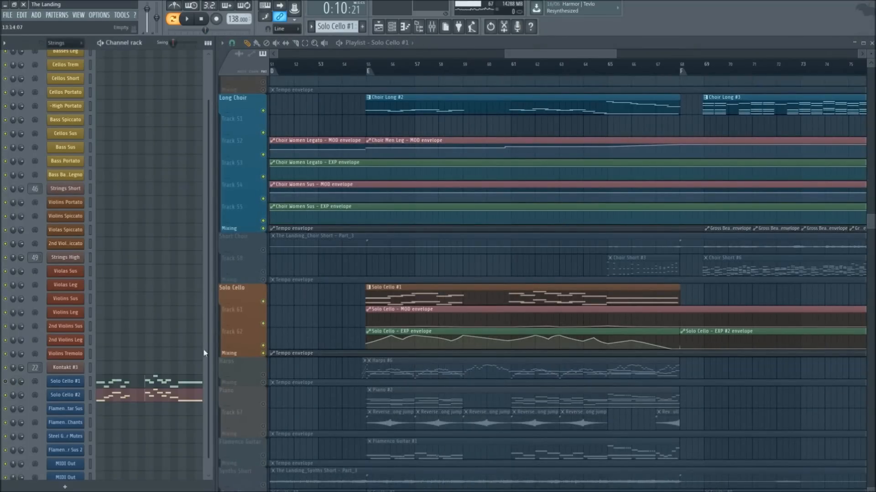
scroll(318, 367, "down", 8)
scroll(399, 72, "up", 4)
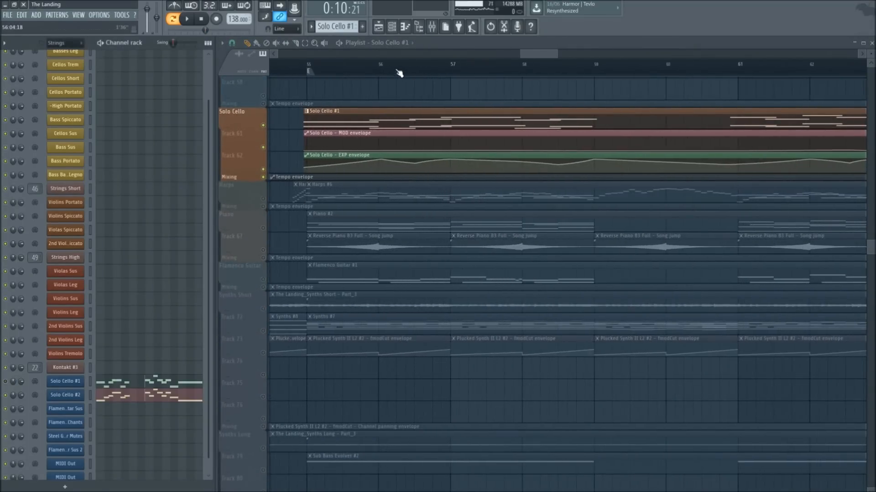
left_click(263, 199)
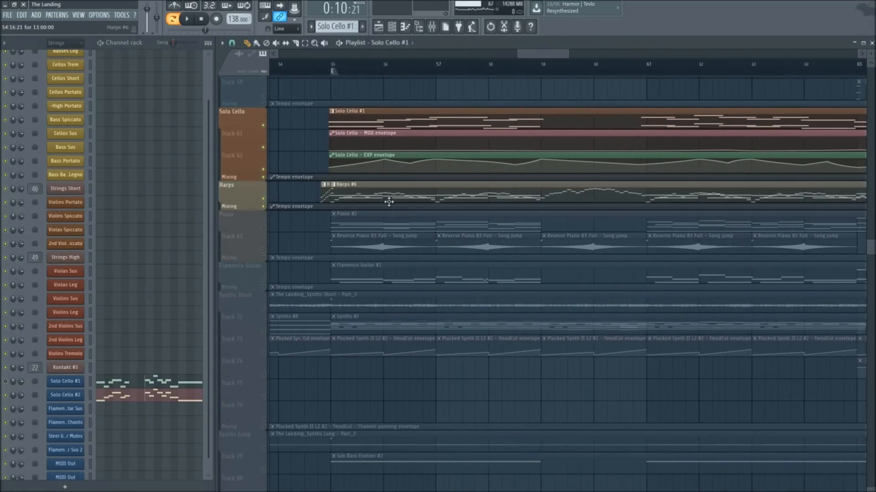
scroll(388, 72, "up", 2)
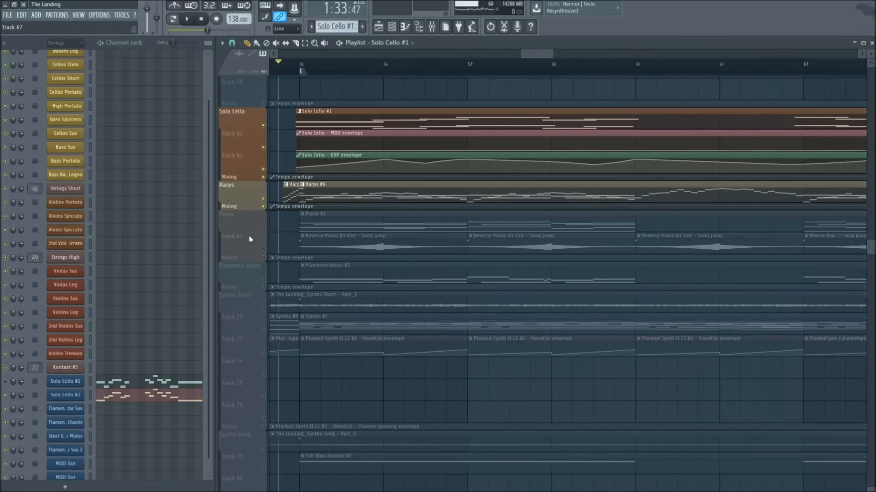
left_click(263, 199)
Unmute the Flamenco Guitar group alongside the Solo Cello and open the Flamenco Guitar #1 pattern in the piano roll
left_click(263, 279)
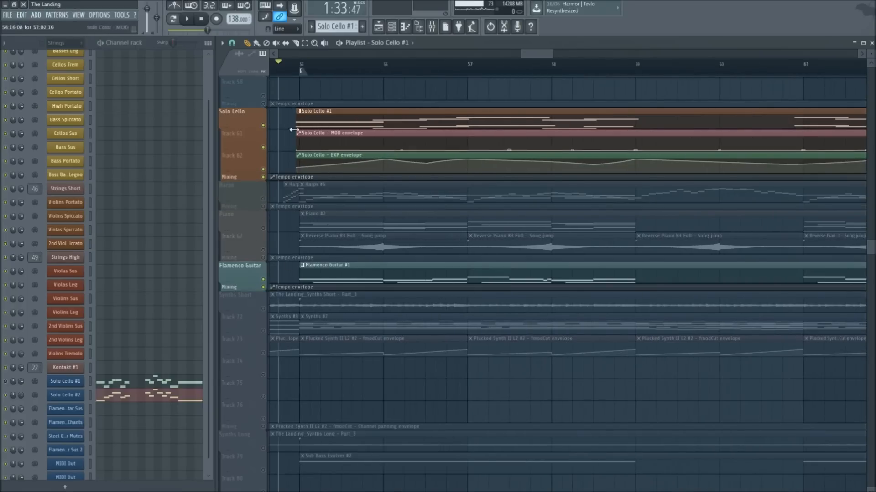
double_click(354, 269)
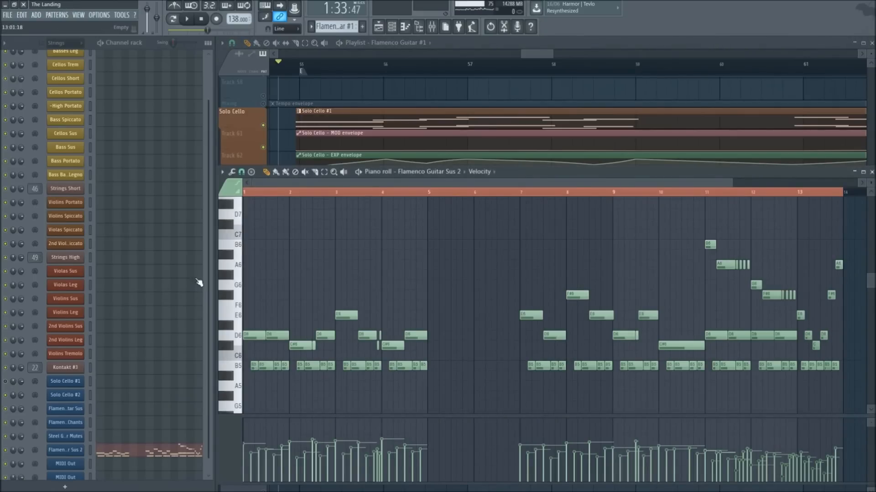
scroll(204, 405, "down", 1)
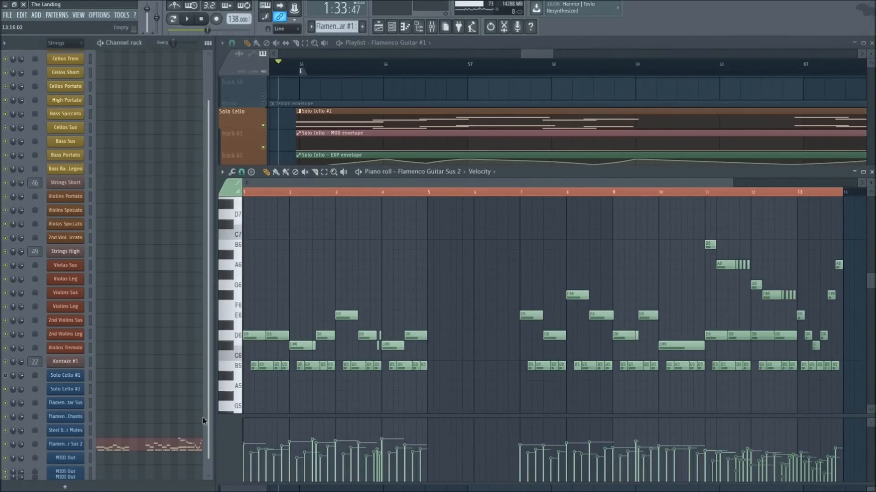
Display all channels in the channel rack and open the Flamenco Guitar instrument
left_click(78, 49)
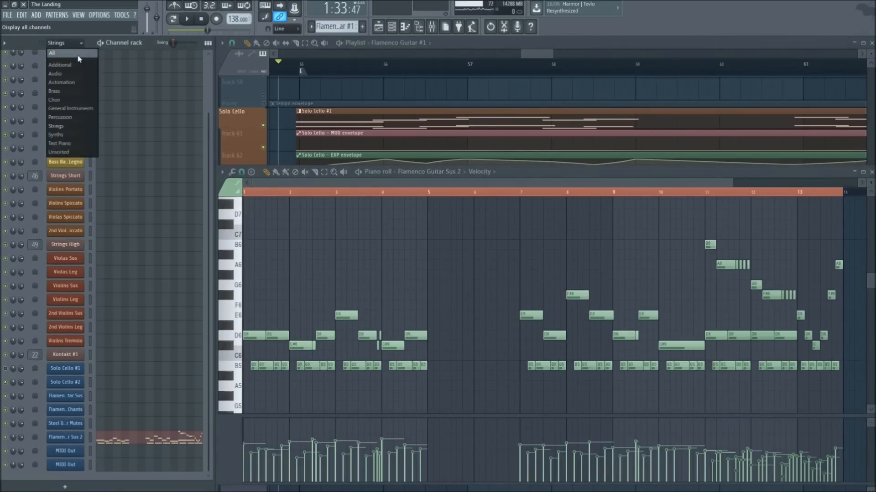
left_click(71, 56)
scroll(195, 313, "down", 10)
scroll(186, 308, "up", 10)
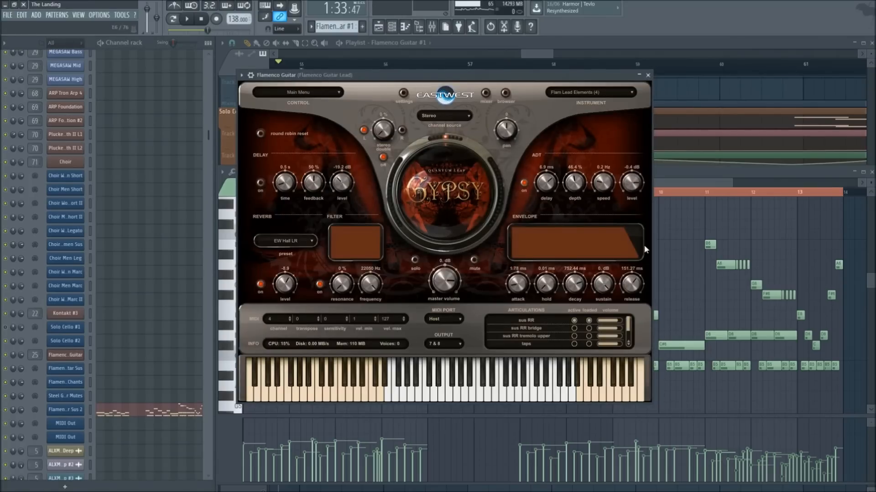
Look over the Gypsy instrument's Flam Lead Elements patch with its window moved aside, and close it
right_click(660, 244)
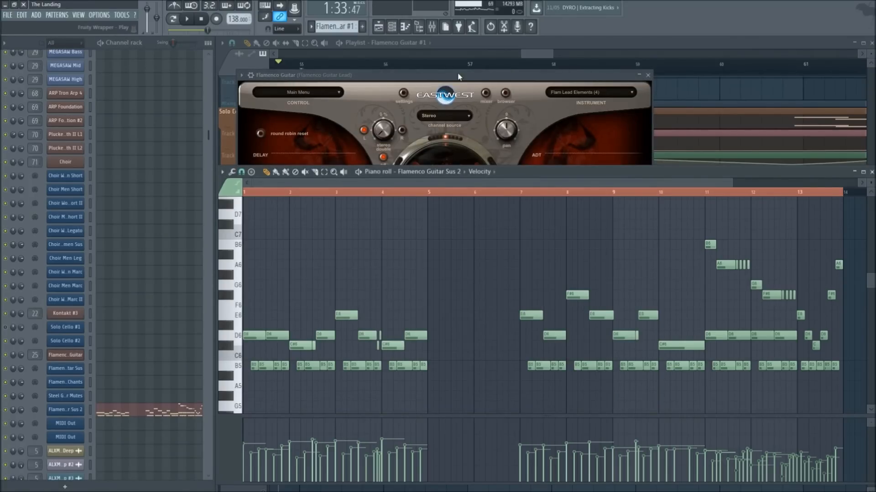
left_click_drag(458, 77, 390, 73)
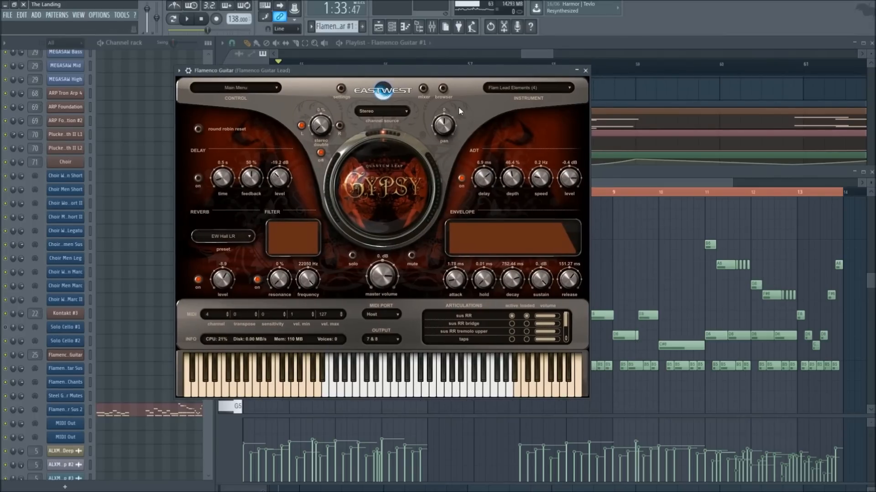
left_click(585, 71)
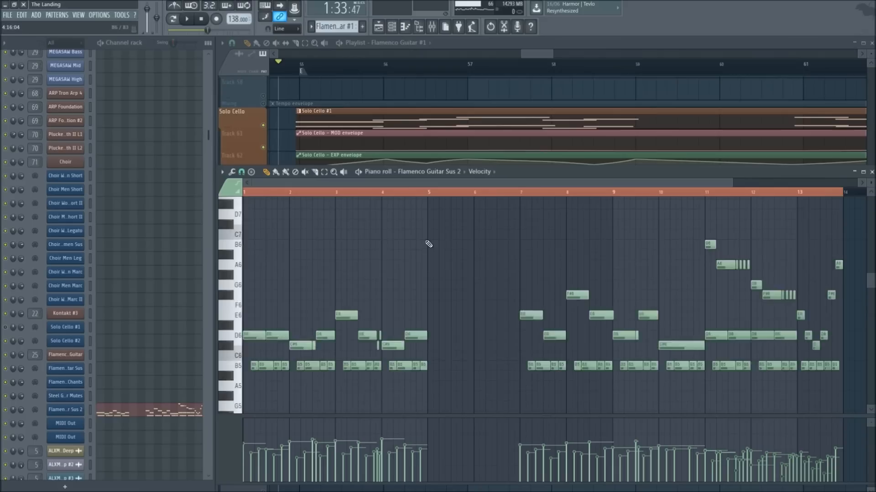
Play the Flamenco Guitar #1 pattern on its own in the piano roll, viewing its full length of notes
scroll(426, 246, "down", 1)
scroll(410, 239, "down", 2)
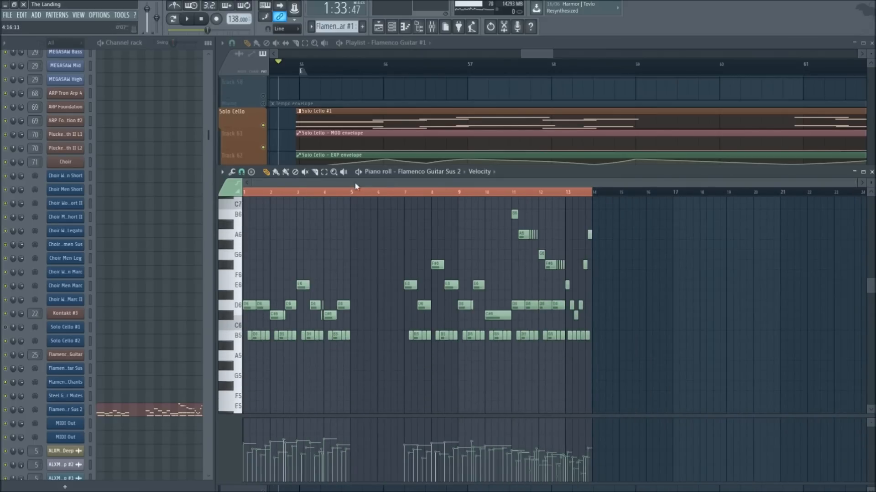
scroll(371, 75, "down", 1)
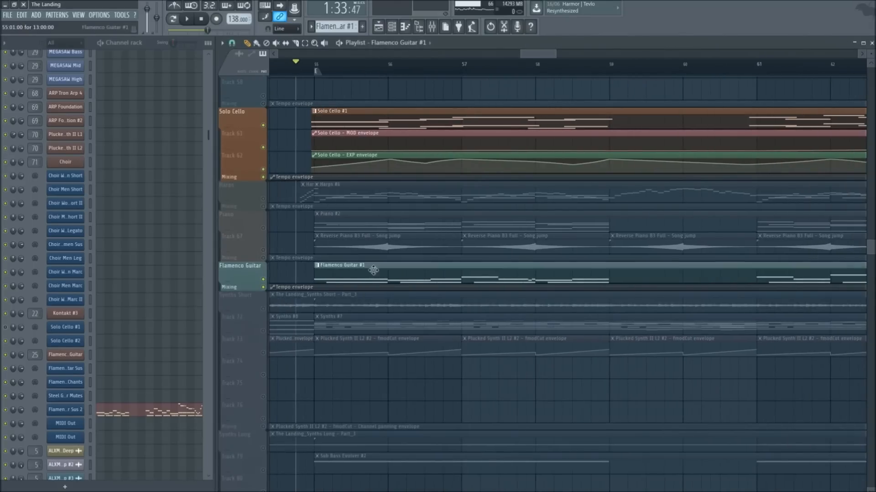
double_click(373, 270)
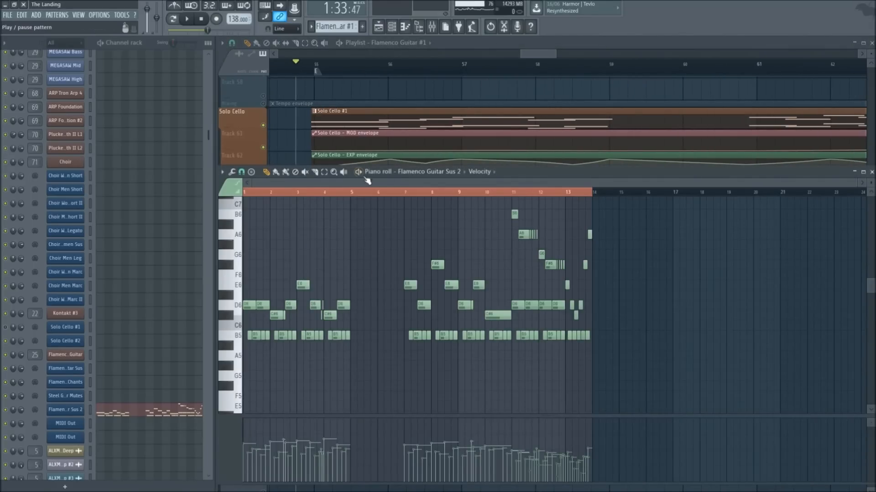
key("space")
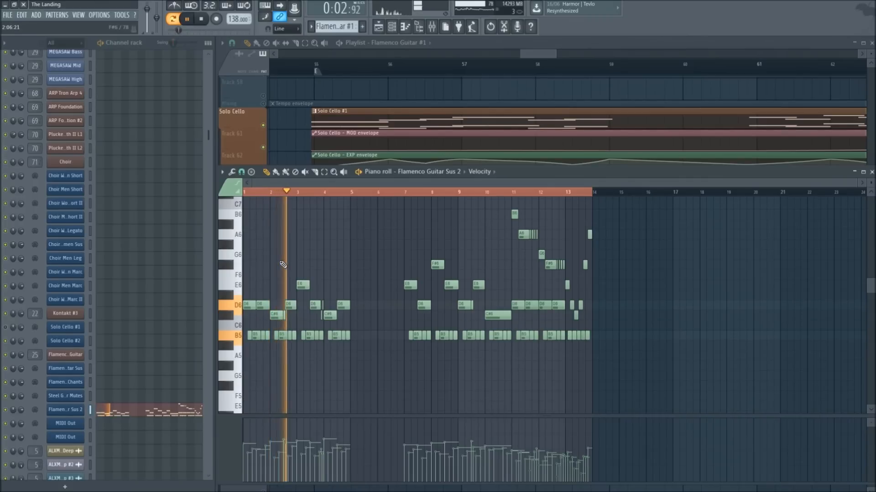
scroll(333, 194, "up", 4)
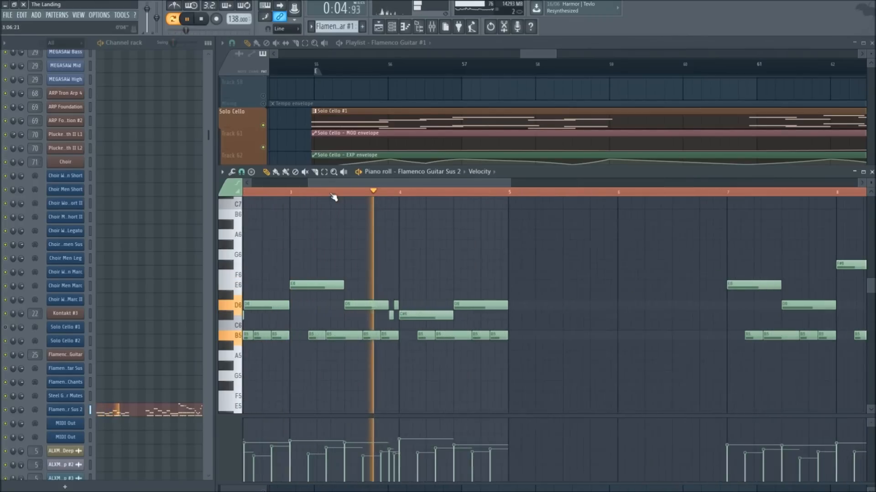
scroll(419, 208, "down", 4)
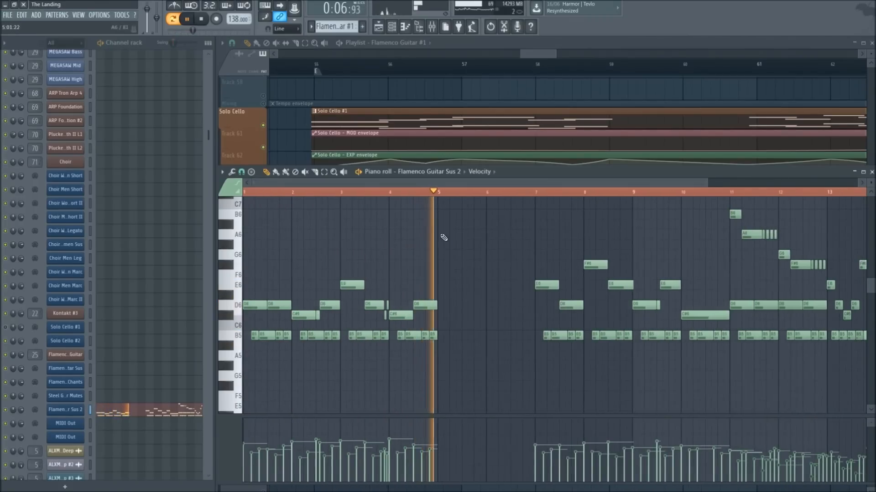
scroll(438, 197, "down", 1)
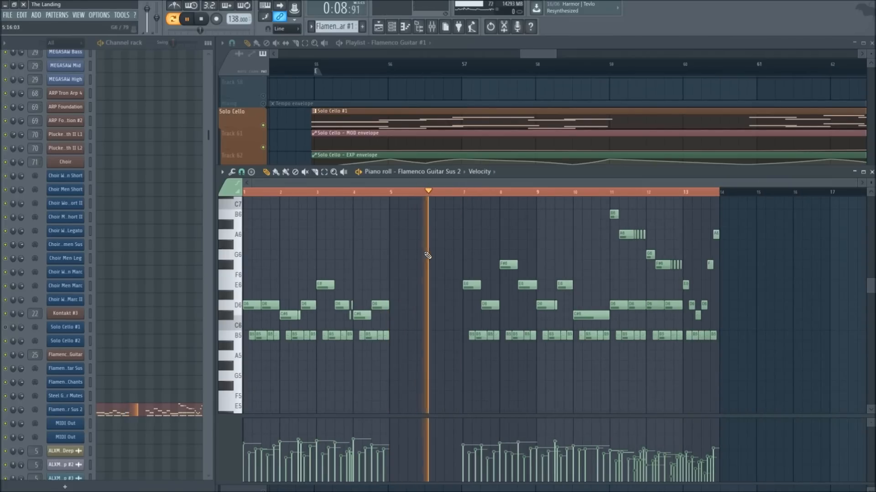
Stop the playback and compare the notes of the Solo Cello #1 and Flamenco Guitar #1 patterns in the piano roll
right_click(296, 147)
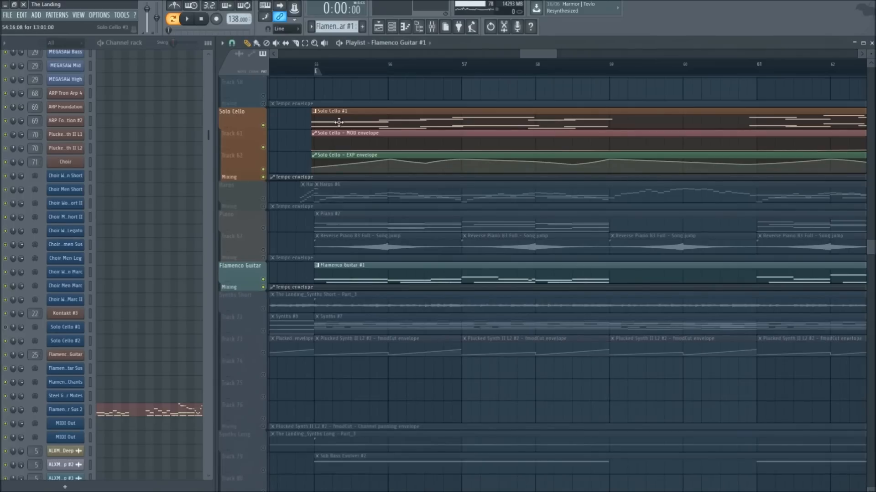
double_click(374, 116)
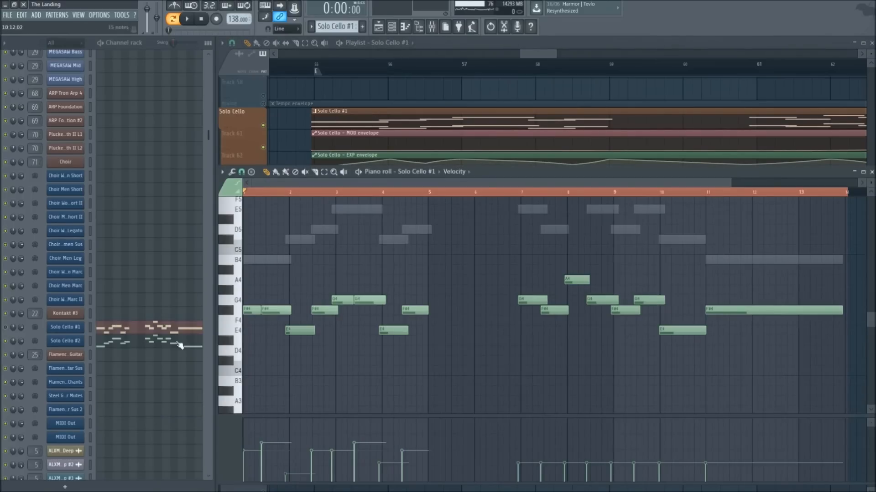
right_click(288, 152)
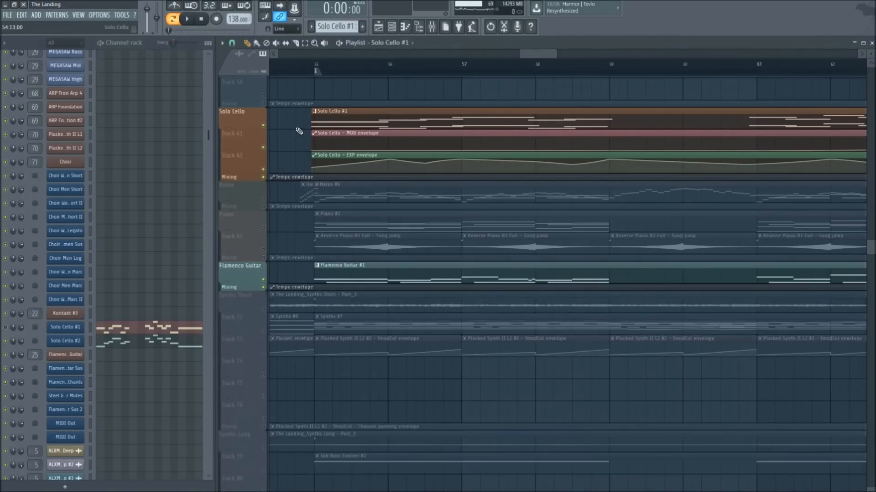
scroll(325, 66, "up", 2)
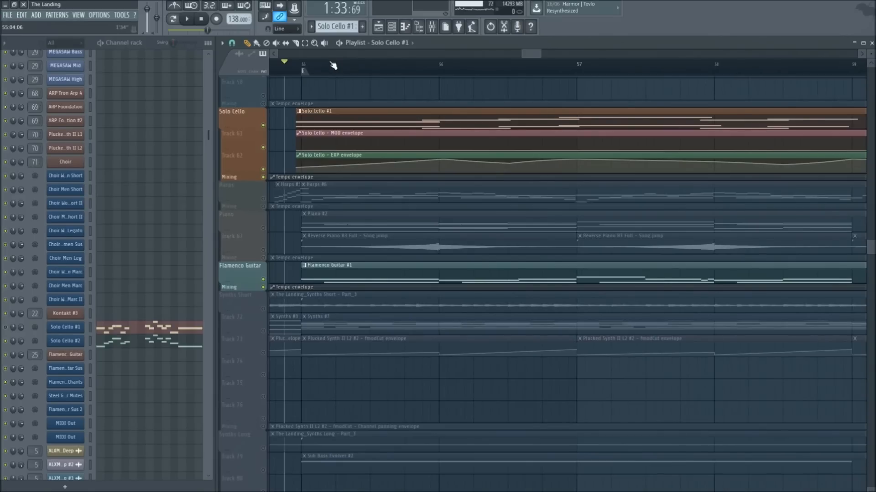
double_click(333, 280)
scroll(292, 290, "down", 3)
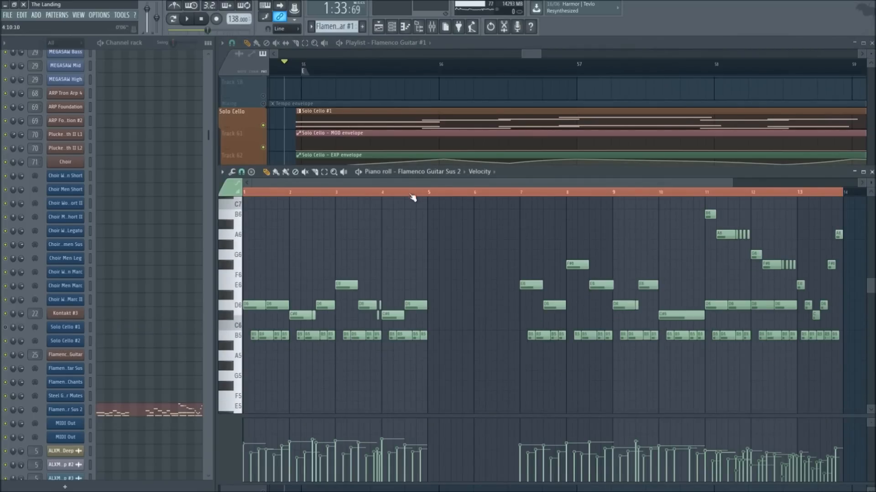
scroll(413, 194, "down", 2)
key("F7")
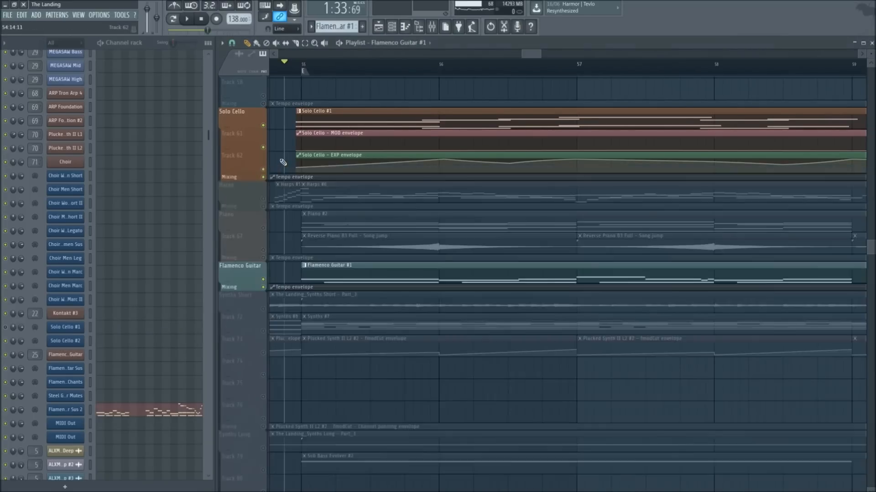
Play the song from bar 55 with the Solo Cello and Flamenco Guitar groups while looking over the surrounding tracks
scroll(269, 205, "down", 2)
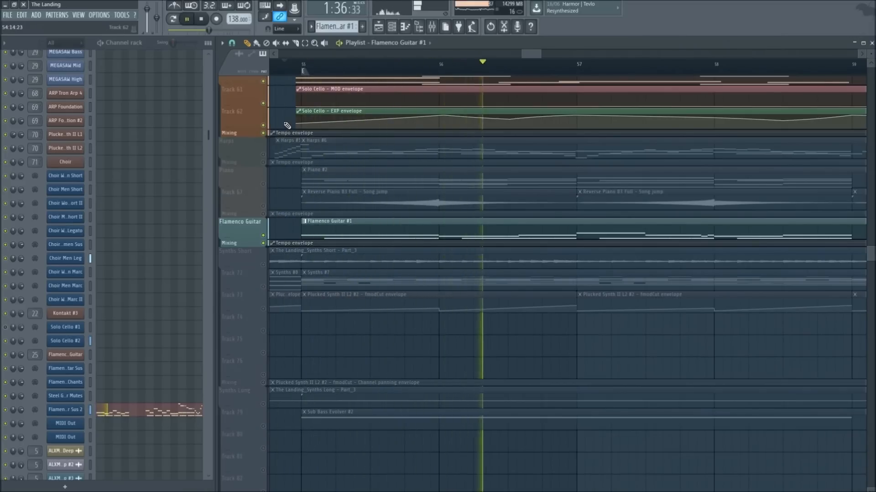
scroll(287, 125, "up", 6)
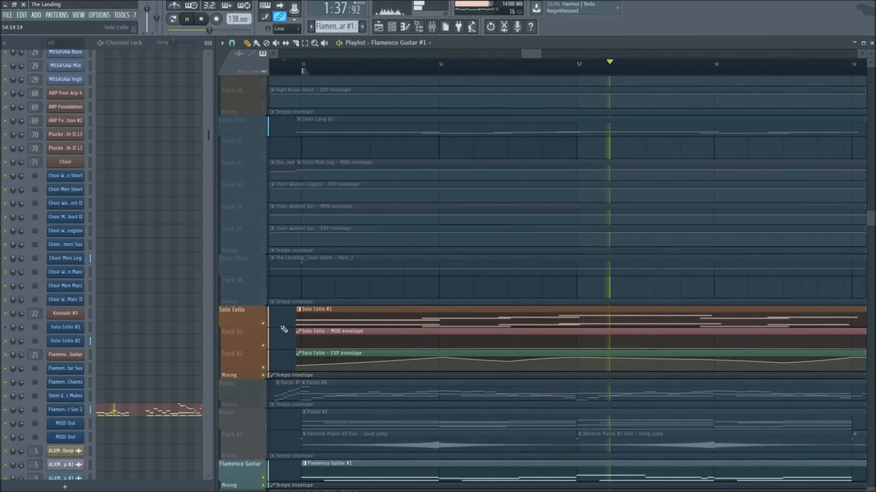
scroll(287, 301, "down", 4)
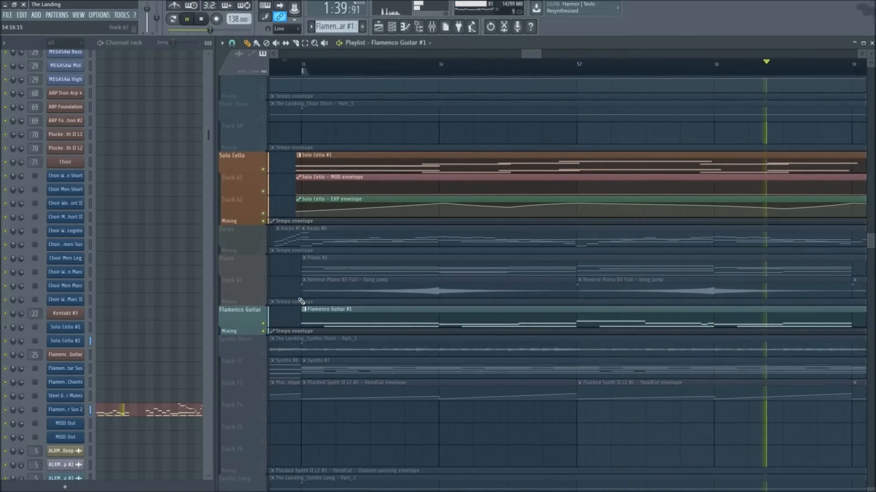
Unmute the Piano group, audition the Piano #2 pattern in the piano roll, and return to the playlist
left_click(263, 273)
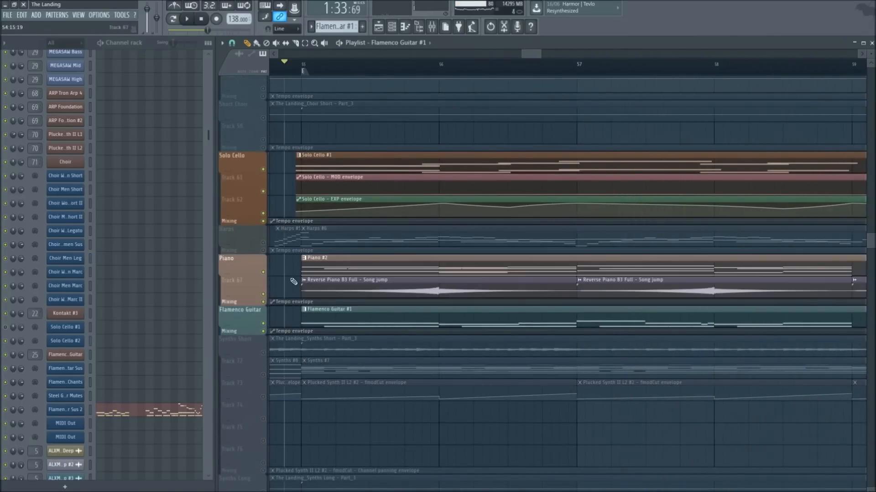
double_click(341, 266)
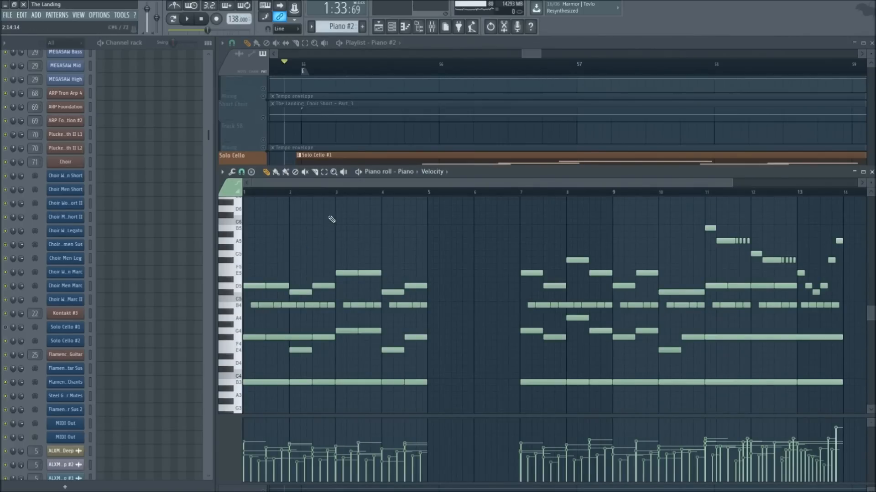
scroll(339, 210, "down", 1)
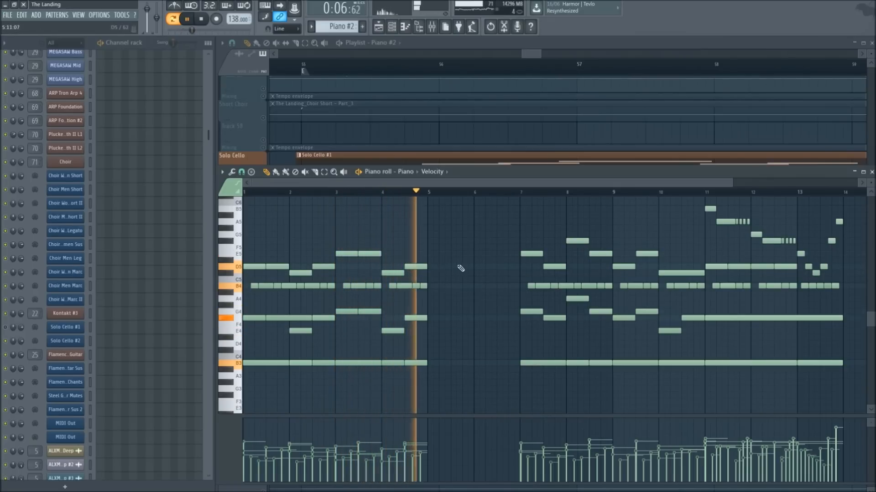
key("space")
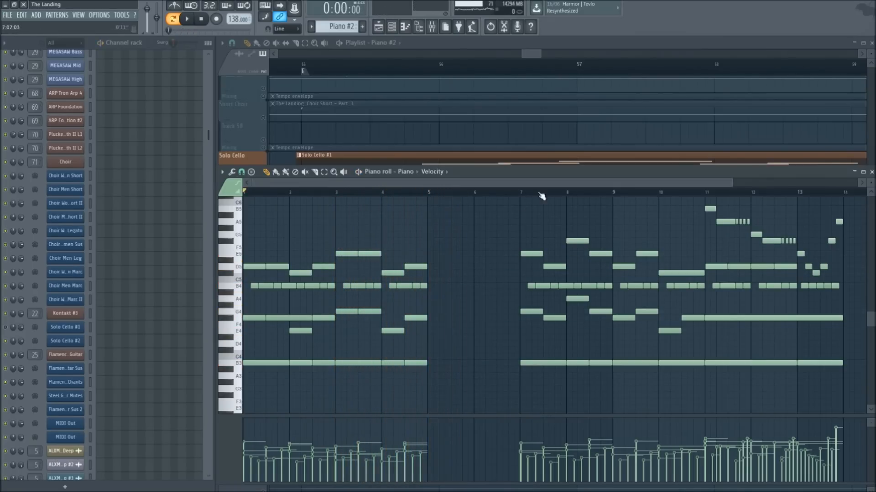
key("F7")
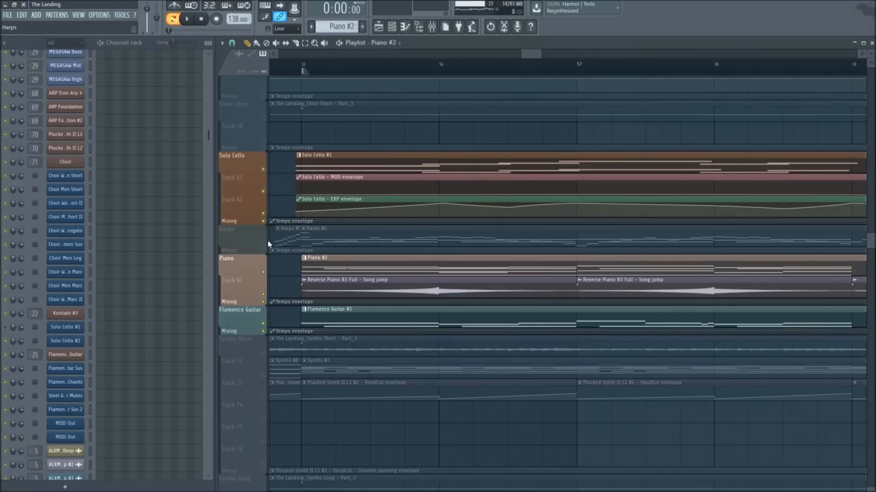
Unmute the Harps group and audition the Harps #6 pattern in the piano roll, examining its Harp and Harp 2 parts
double_click(332, 244)
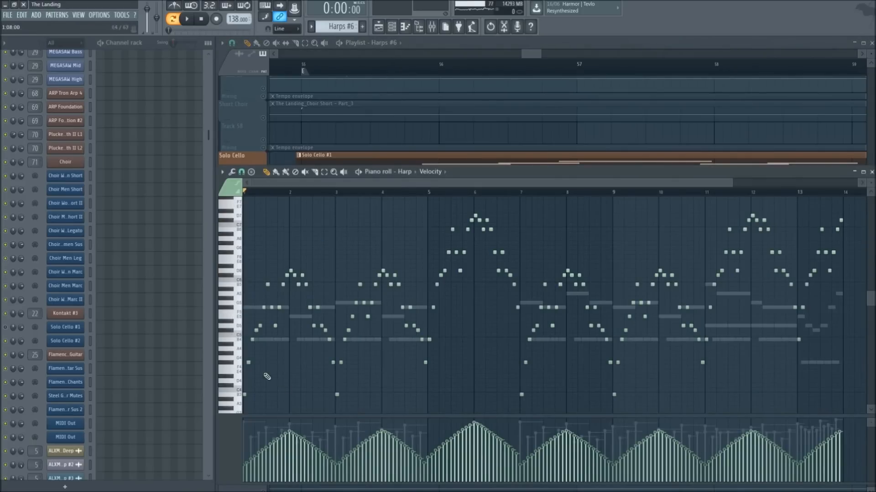
scroll(286, 254, "down", 3)
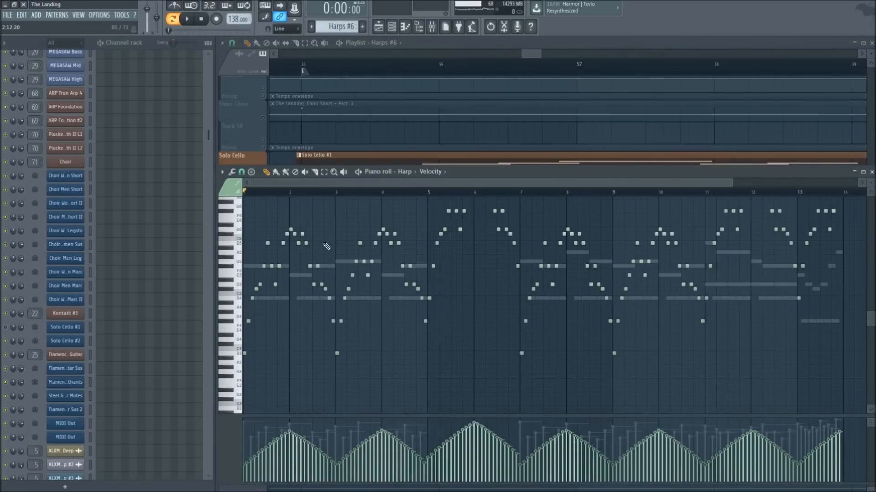
double_click(254, 266)
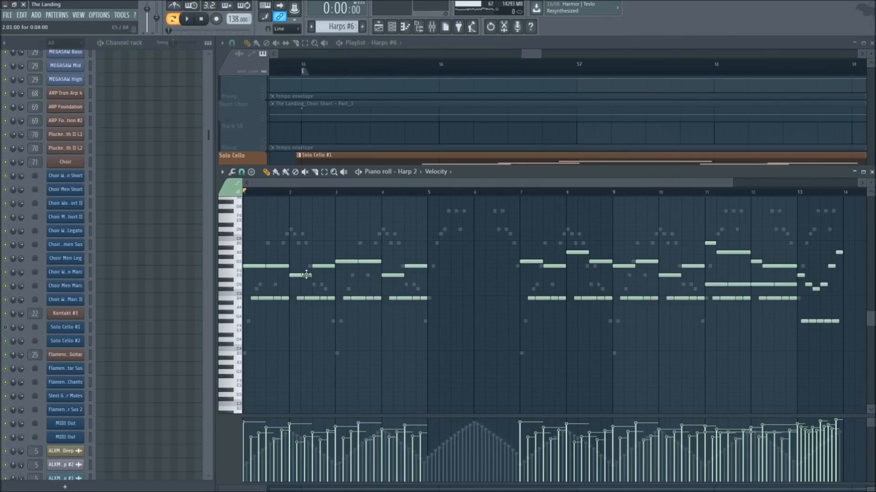
scroll(542, 187, "down", 3)
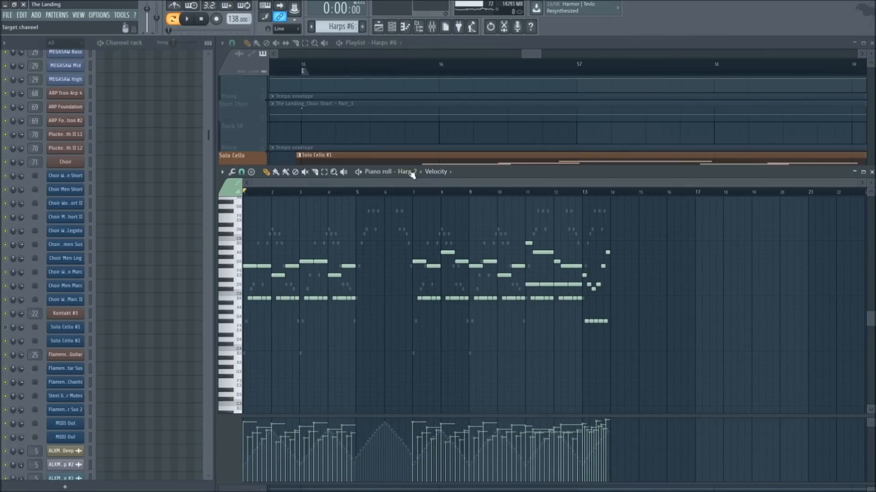
key("space")
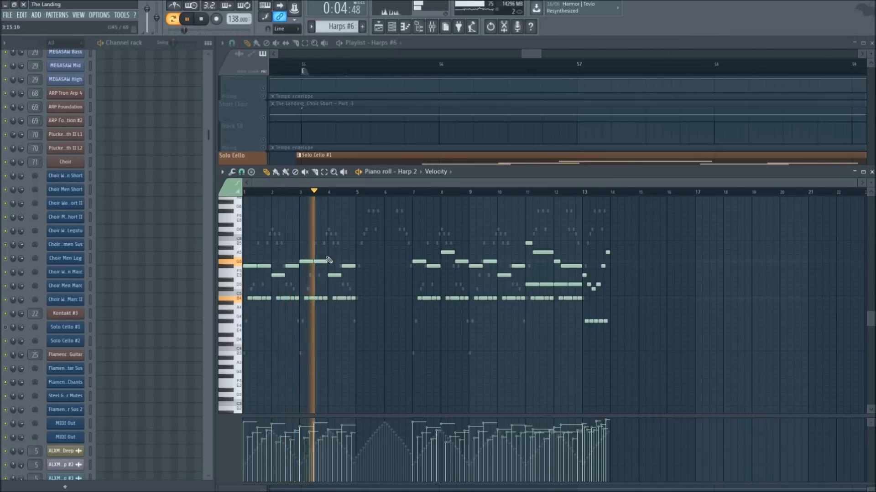
key("space")
scroll(108, 188, "up", 5)
scroll(108, 188, "up", 6)
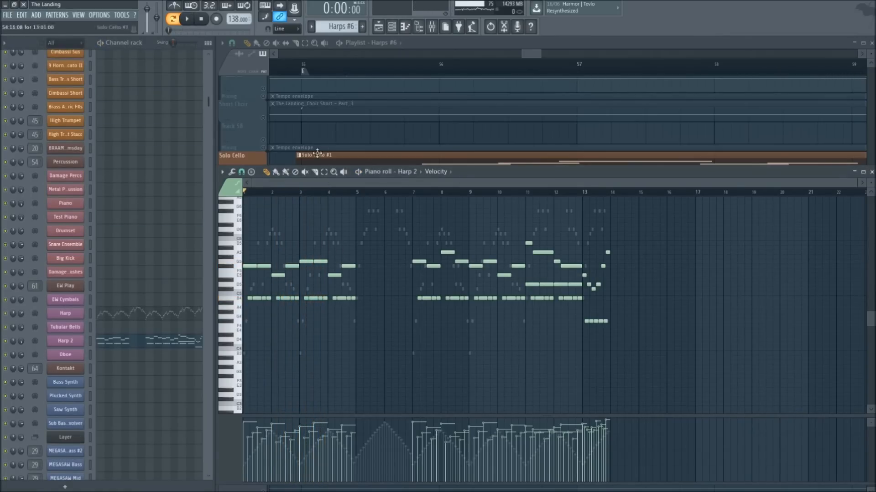
Unmute the Synths Short group, mute its rendered Part_3 audio clip, and enable the Synths pattern clips and fmodCut envelopes instead
left_click(369, 75)
scroll(369, 76, "down", 2)
scroll(364, 191, "down", 3)
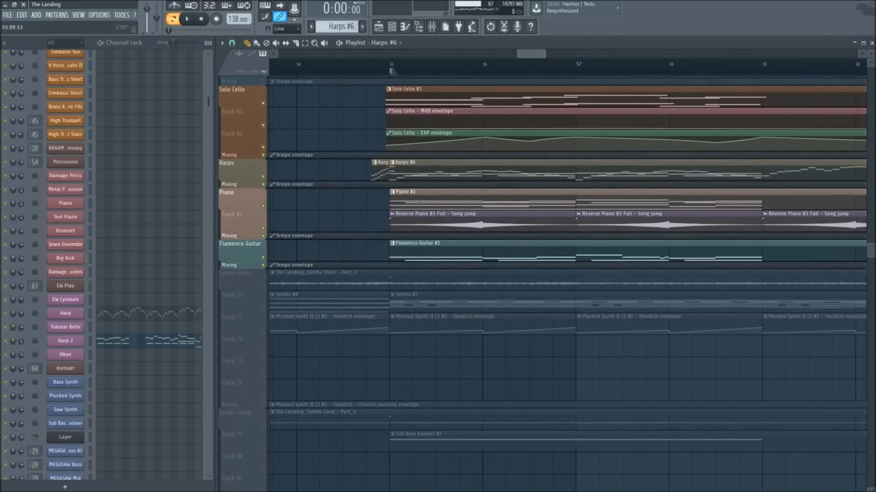
scroll(443, 83, "down", 2)
left_click(264, 309, "shift")
scroll(412, 344, "down", 2)
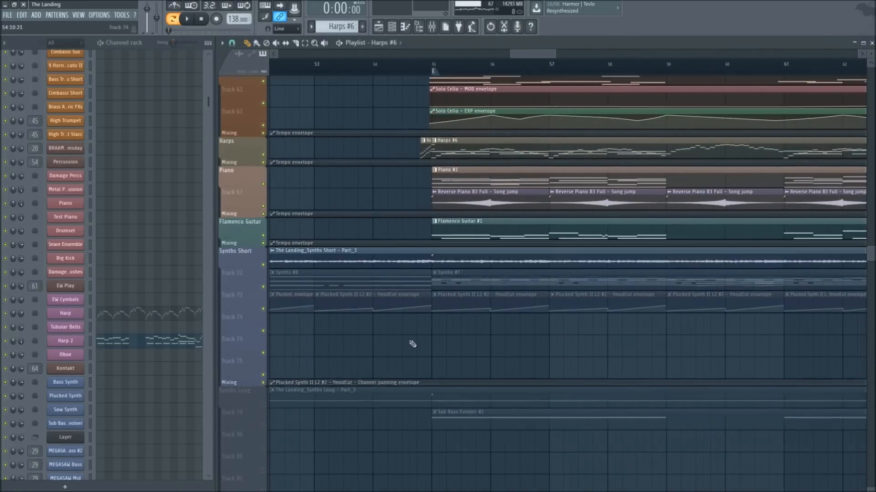
key("t")
left_click(467, 251)
left_click(468, 238)
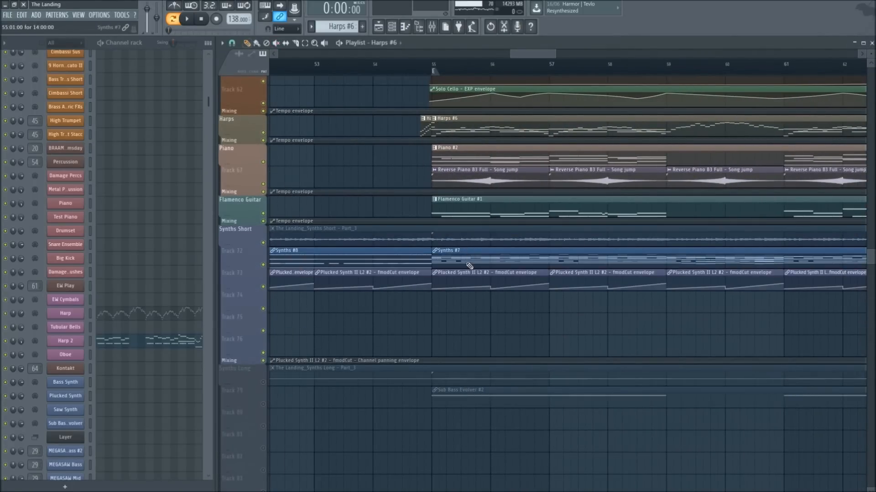
key("space")
Audition the Synths #7 pattern in the piano roll, examining its Bass Synth and Saw Synth notes
double_click(475, 251)
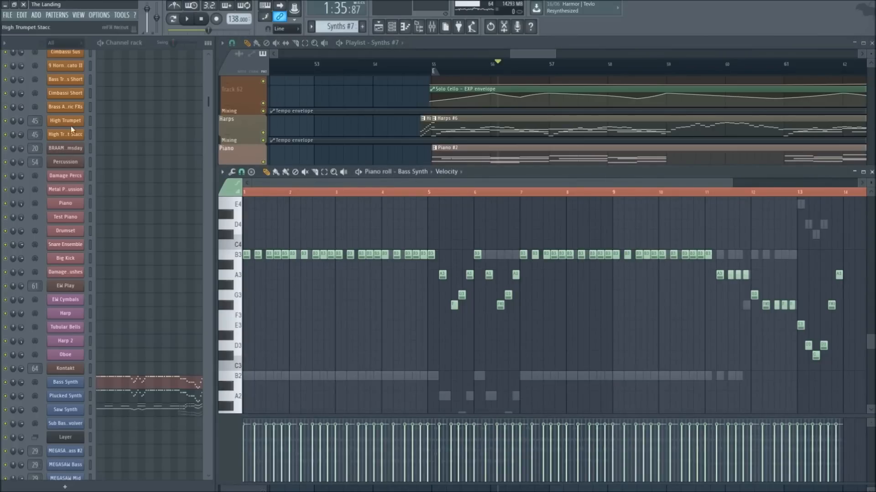
left_click(100, 43)
scroll(334, 200, "down", 2)
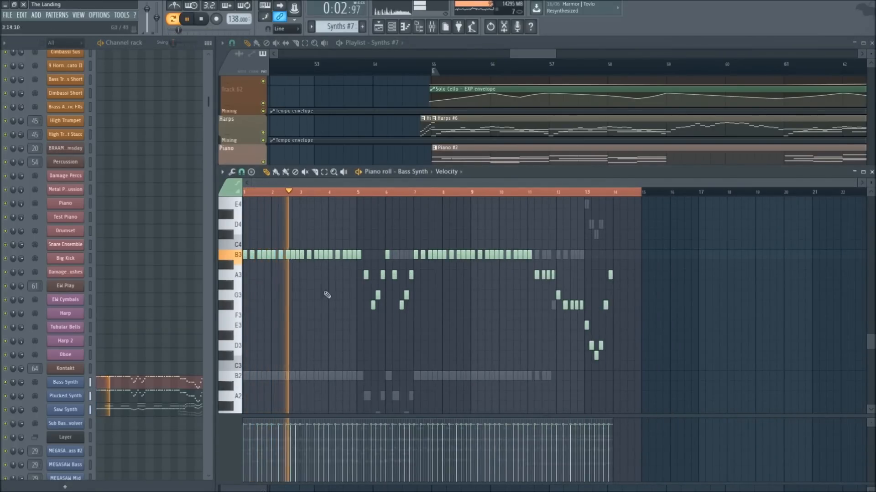
left_click(118, 408)
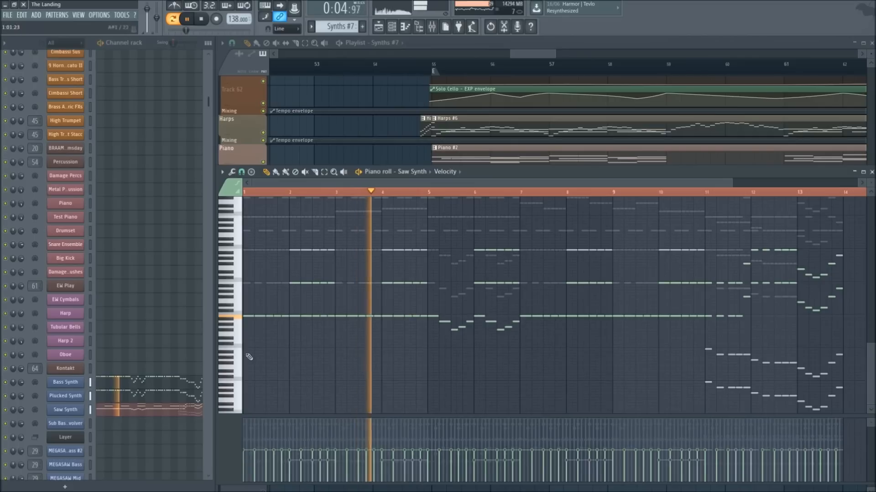
key("space")
Open the Plucked Synth II L1 notes of Synths #7 in the piano roll and audition them
scroll(129, 397, "down", 6)
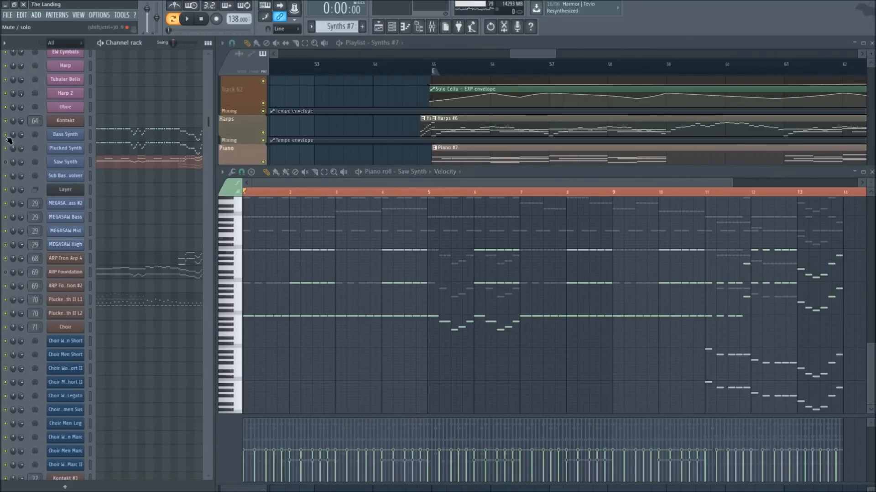
left_click(127, 296)
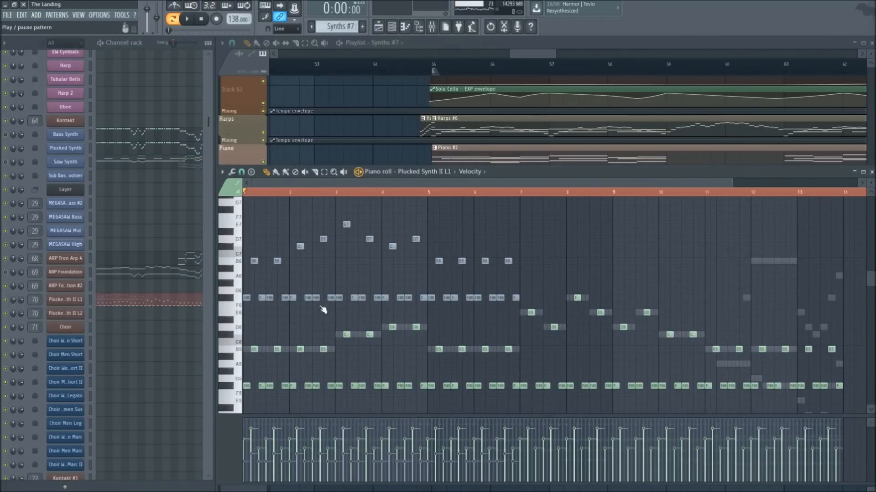
key("space")
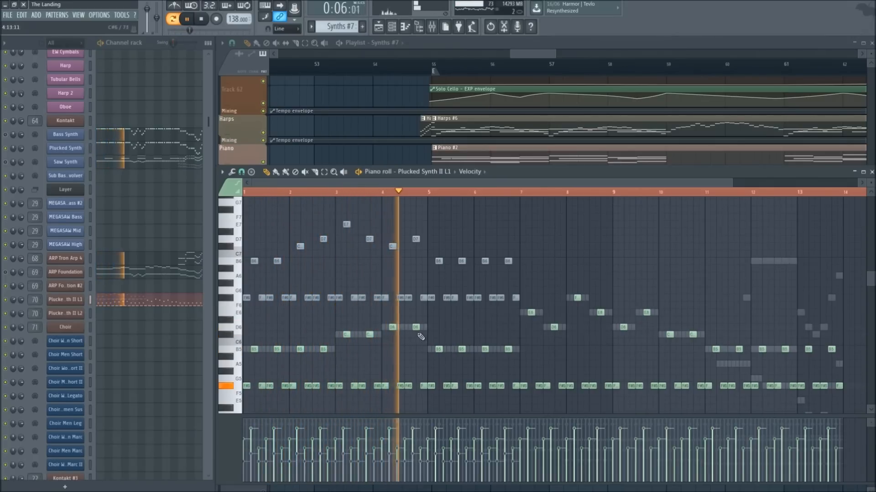
Delete the upper-octave Plucked Synth II L1 notes across bars 1 to 6, then stop playback
left_click(359, 298, "ctrl")
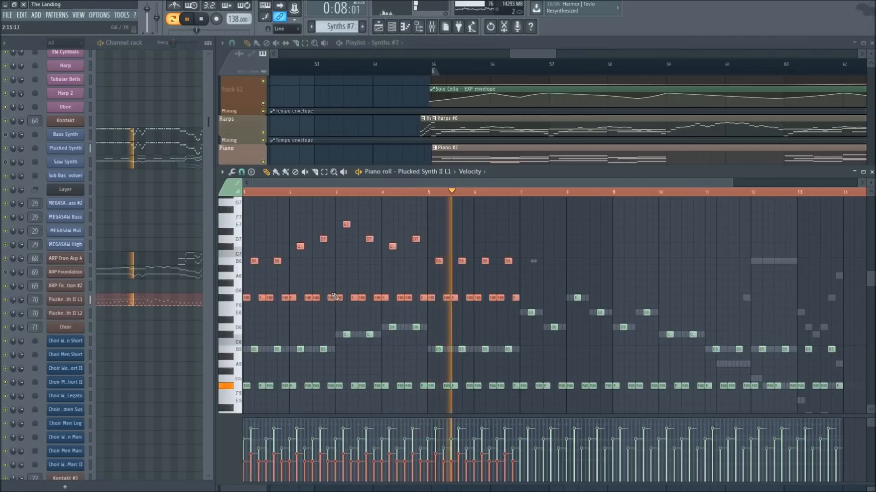
key("Delete")
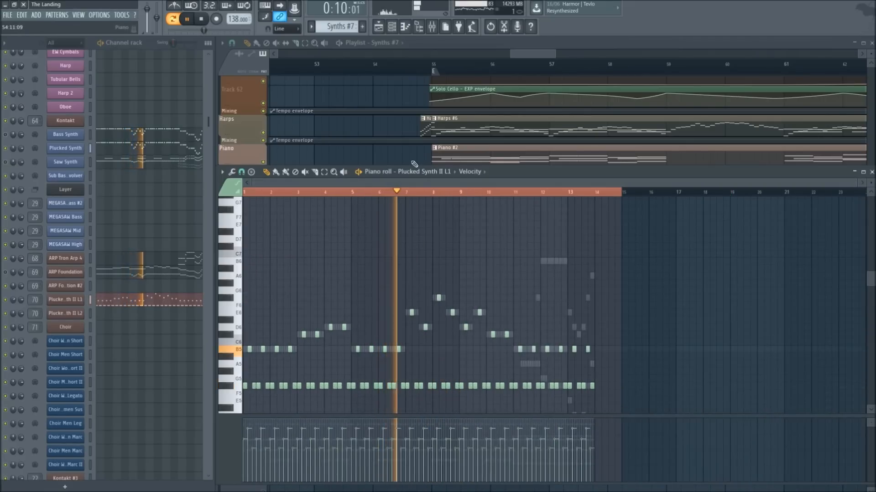
key("space")
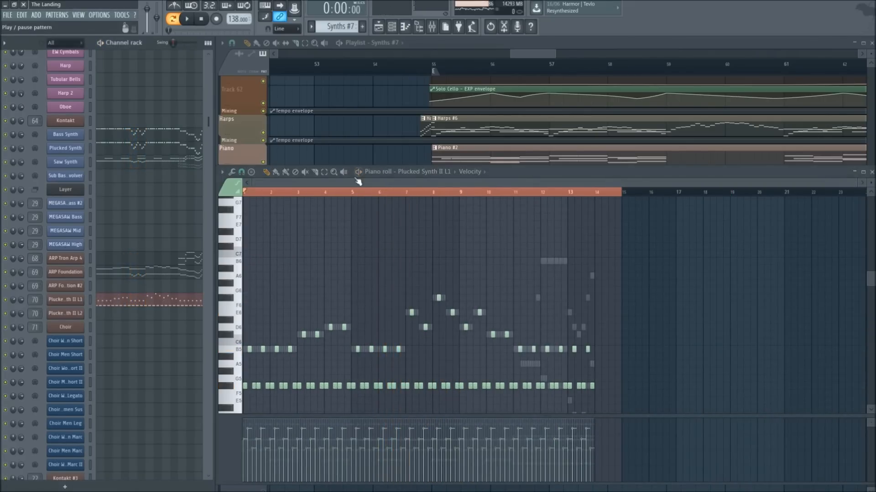
Close the piano roll and unmute the Long Choir group in the playlist
key("Escape")
scroll(539, 65, "down", 2)
left_click_drag(534, 56, 554, 60)
scroll(305, 297, "up", 4)
scroll(304, 303, "down", 3)
scroll(304, 307, "up", 3)
scroll(303, 309, "down", 4)
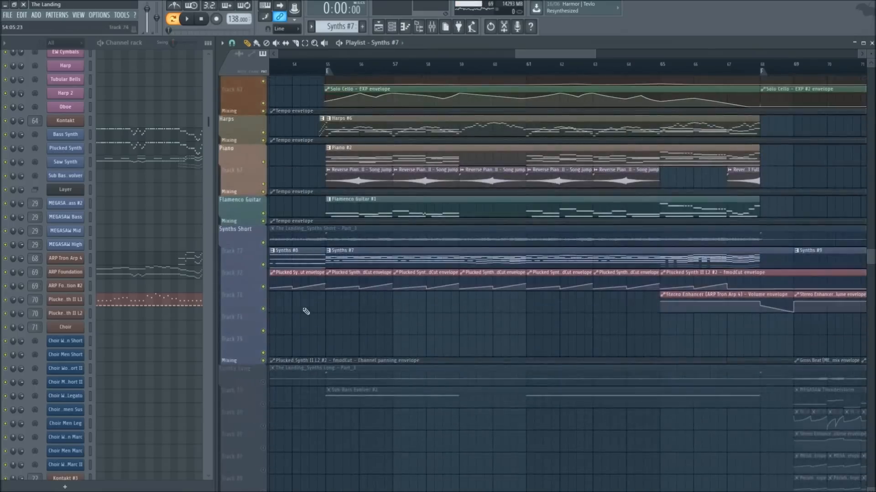
scroll(306, 310, "up", 4)
scroll(267, 322, "up", 4)
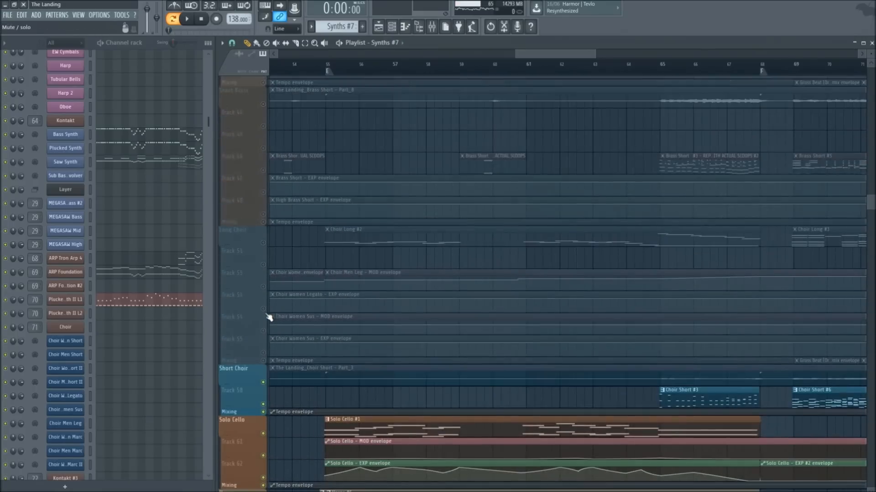
left_click(263, 310)
Unmute the Short Strings group in the playlist
scroll(267, 316, "up", 2)
scroll(268, 272, "up", 20)
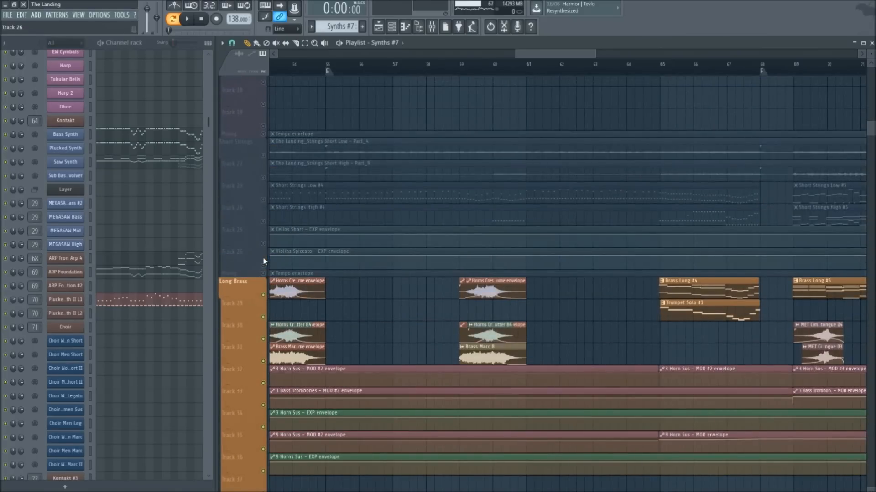
left_click(263, 262)
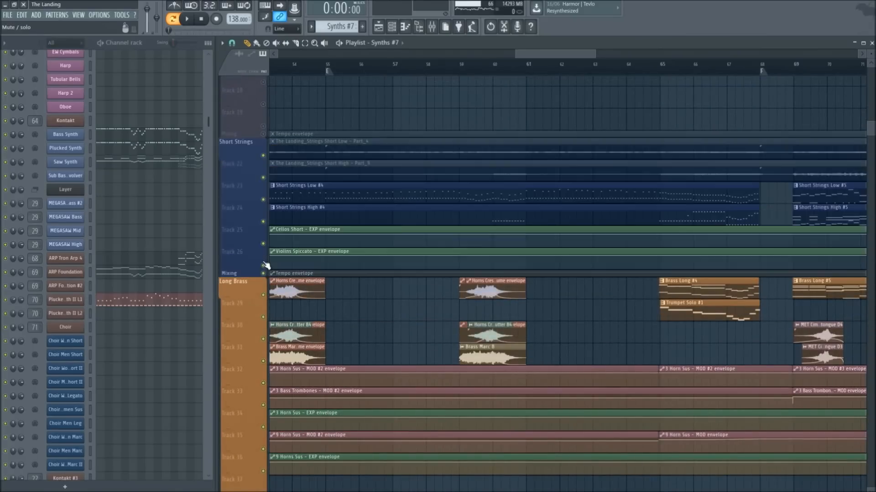
Play the arrangement from just before bar 55 while reviewing the strings, brass, choir, cello, harp, piano and synth tracks
scroll(268, 264, "up", 15)
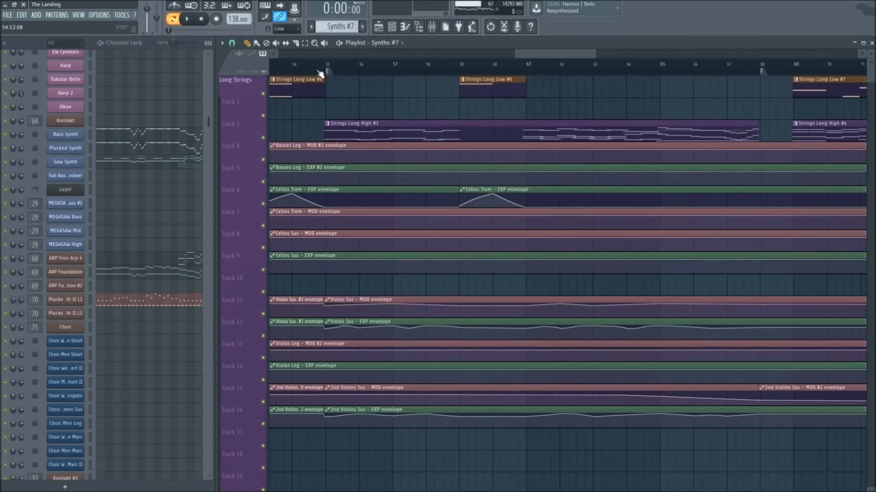
left_click(318, 71)
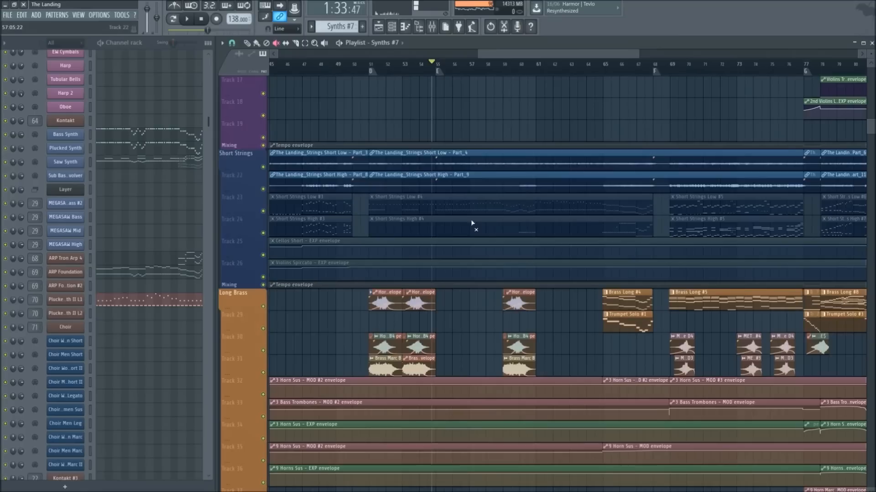
key("space")
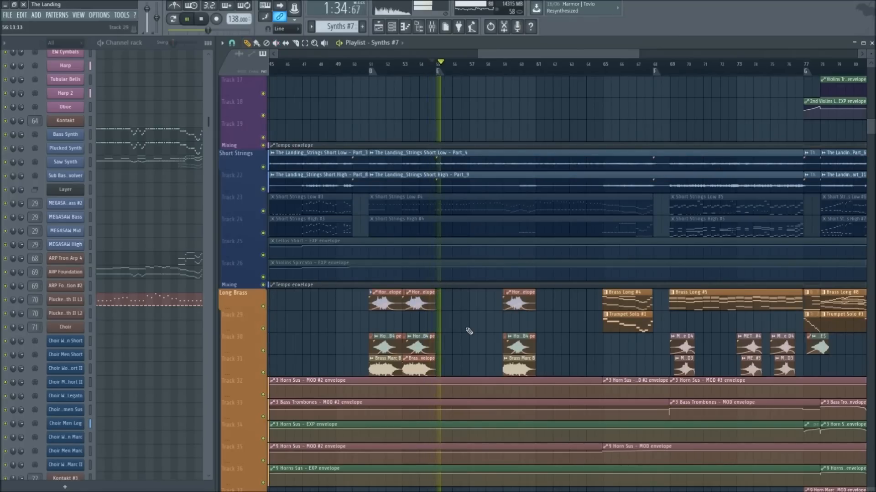
scroll(469, 330, "down", 20)
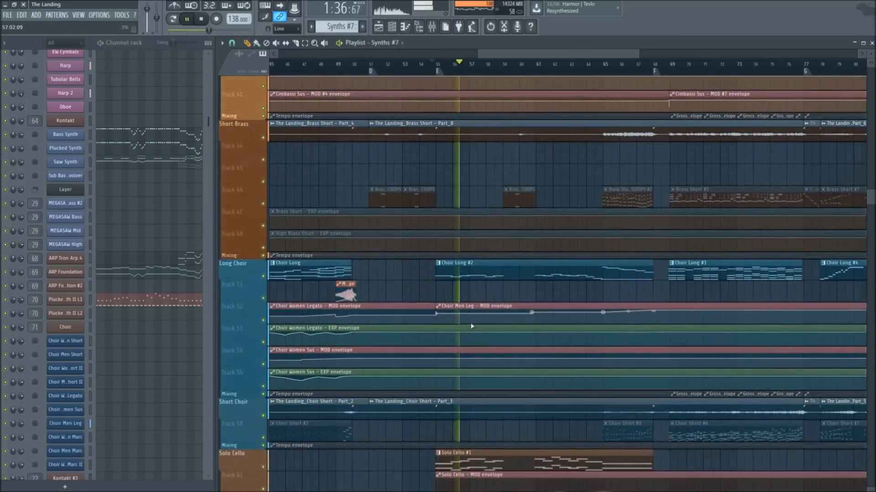
left_click_drag(529, 55, 565, 59)
scroll(440, 264, "down", 13)
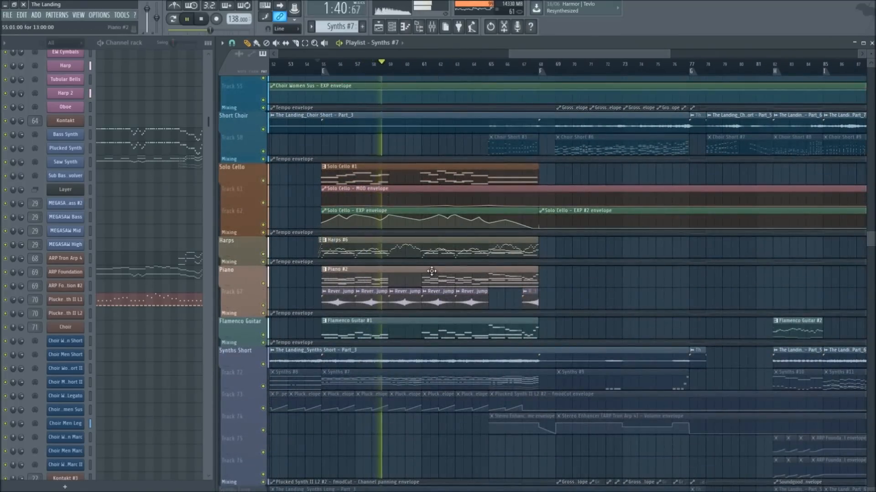
scroll(362, 283, "down", 18)
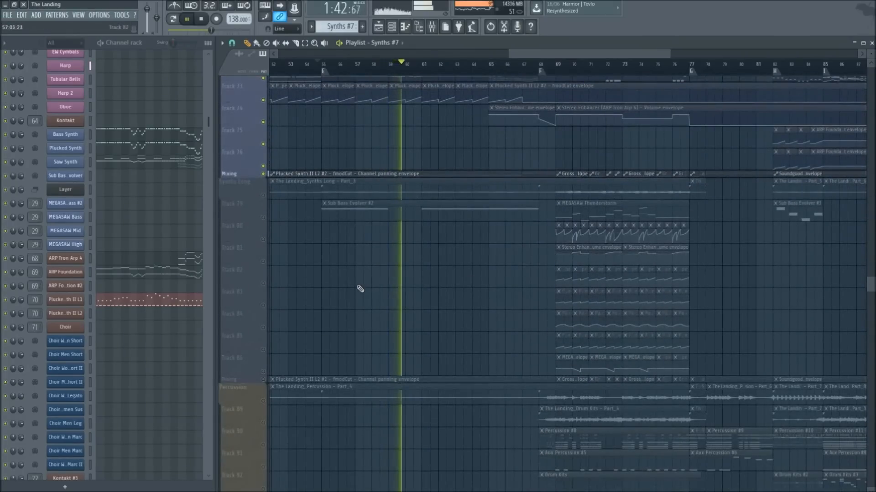
Unmute the Synths Long group and stop playback
left_click(263, 218, "shift")
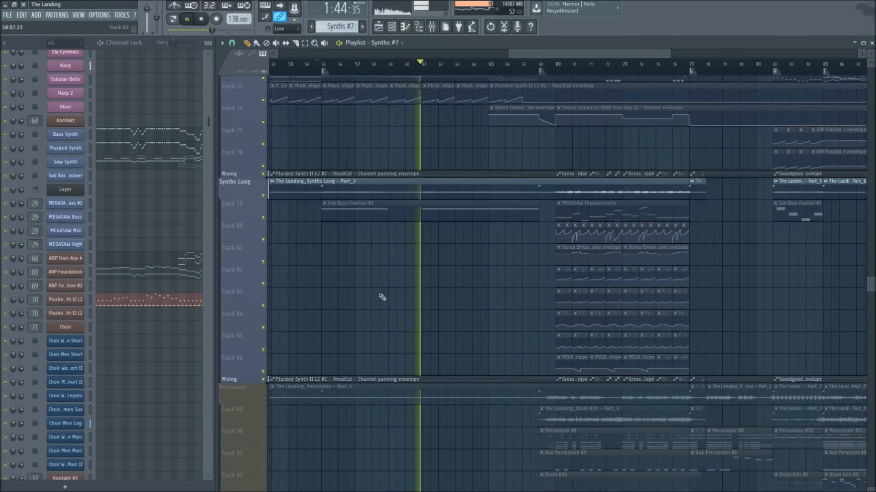
scroll(382, 297, "down", 20)
key("space")
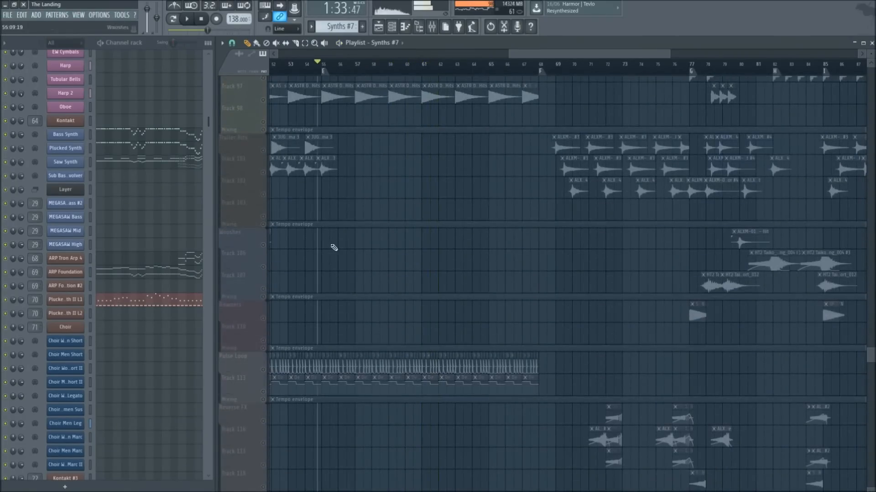
Unmute the Deep Booms and Pulse Loop groups
left_click(264, 107)
scroll(335, 127, "up", 5)
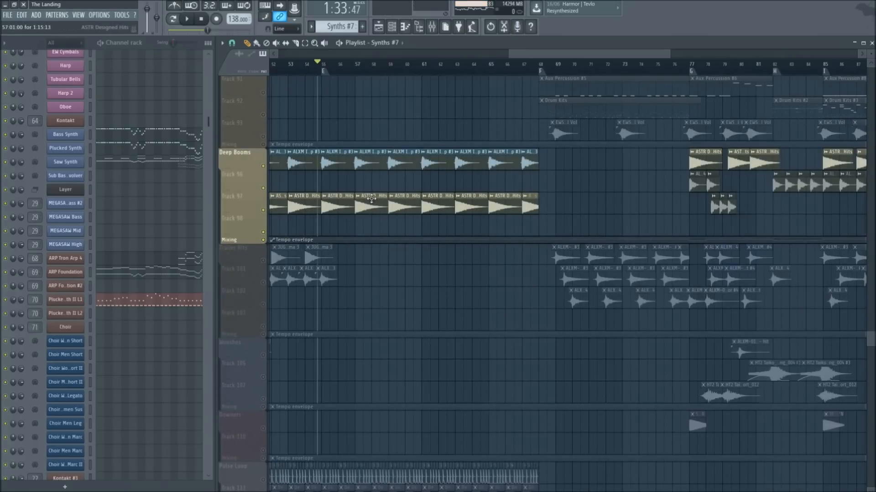
scroll(371, 198, "down", 5)
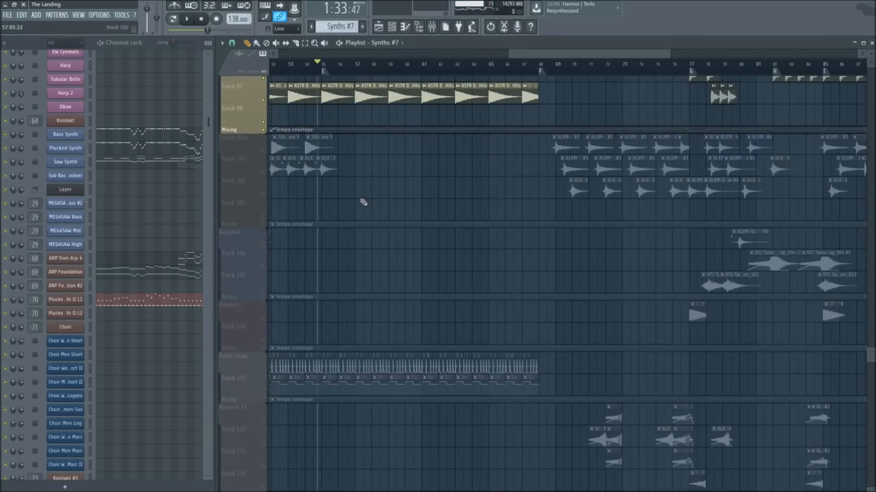
scroll(360, 200, "down", 10)
left_click(264, 173)
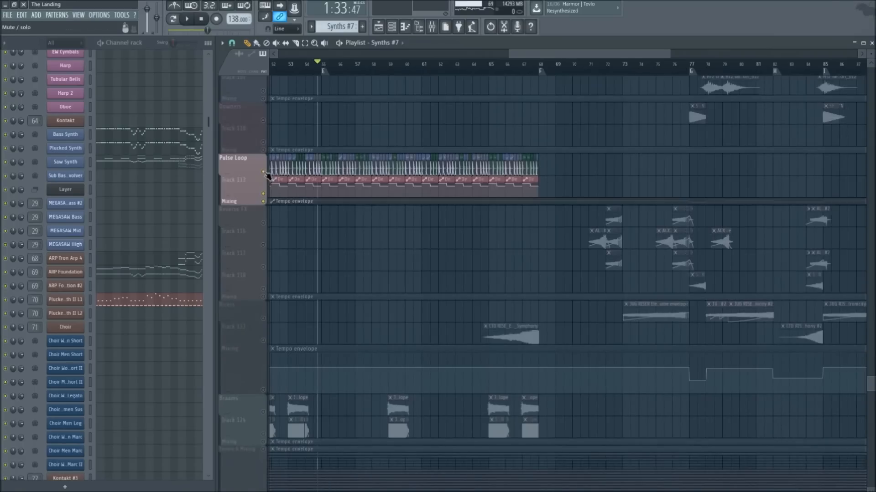
Unmute the Braams group, followed by all remaining muted playlist tracks
scroll(321, 286, "down", 9)
scroll(324, 288, "up", 1)
right_click(263, 302)
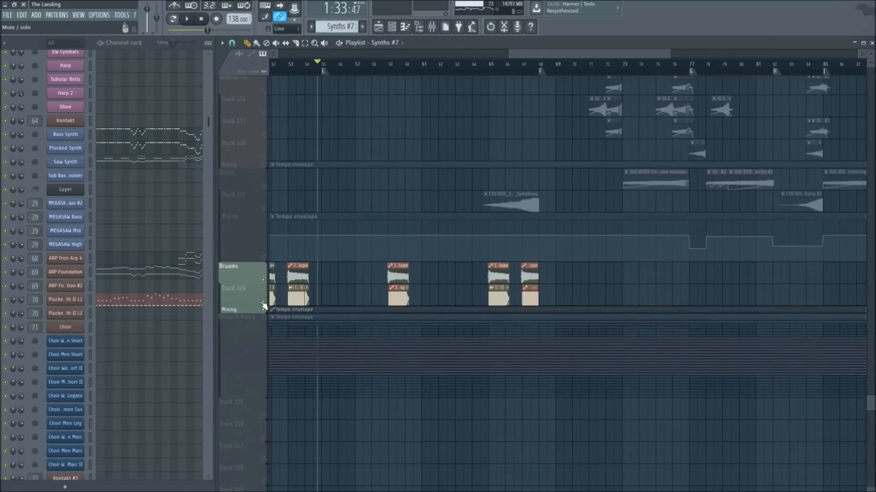
right_click(263, 303)
Play the full mix of the section from bar 55 up to bar 68, reviewing the percussion, synth and choir tracks
scroll(373, 208, "up", 15)
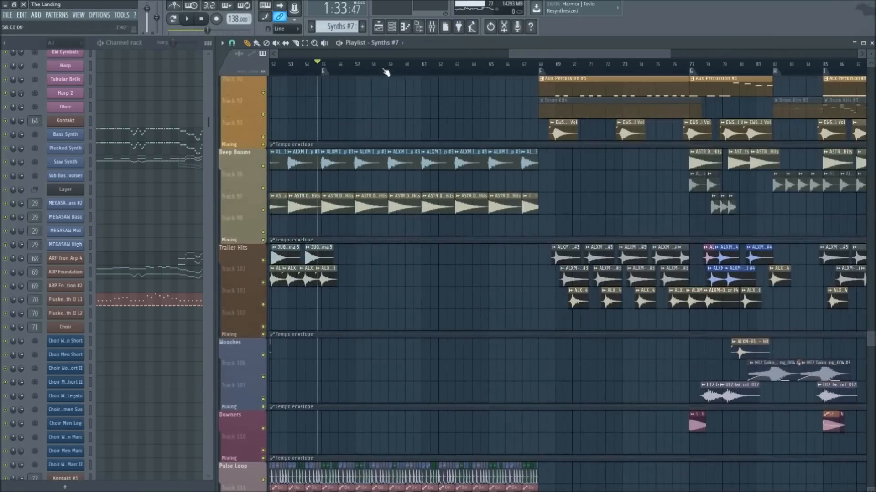
key("space")
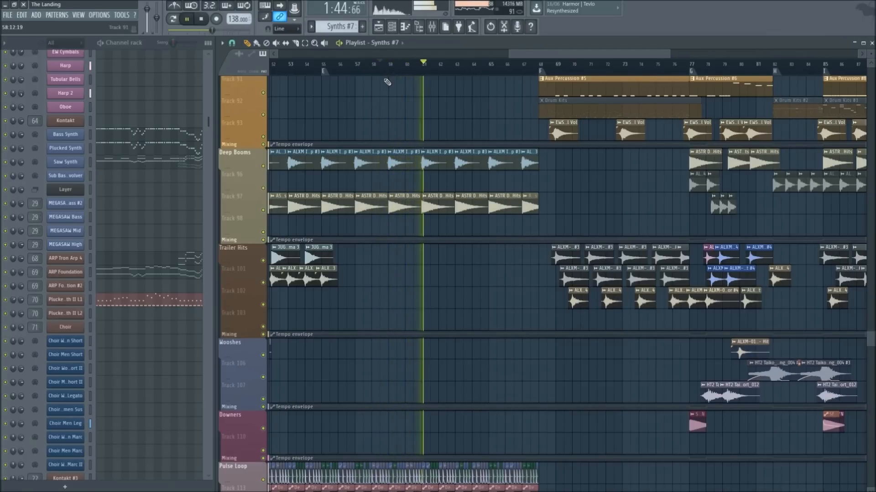
scroll(514, 82, "down", 5)
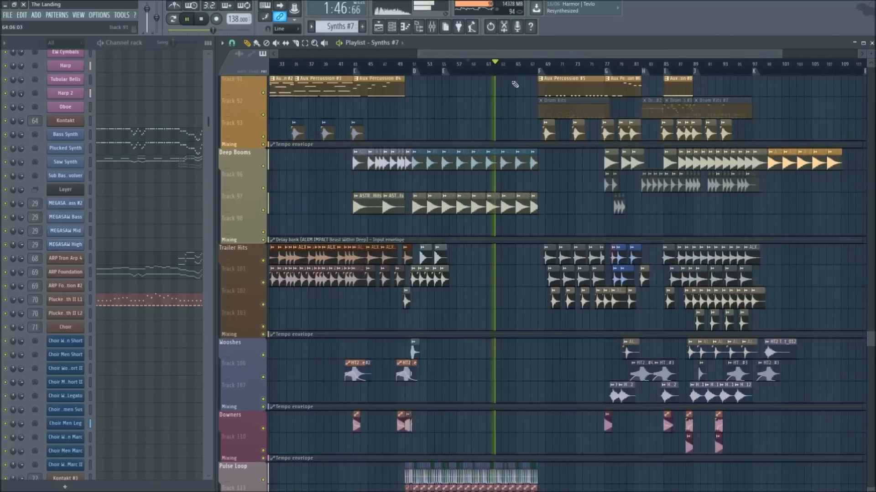
scroll(579, 79, "up", 5)
scroll(446, 168, "up", 10)
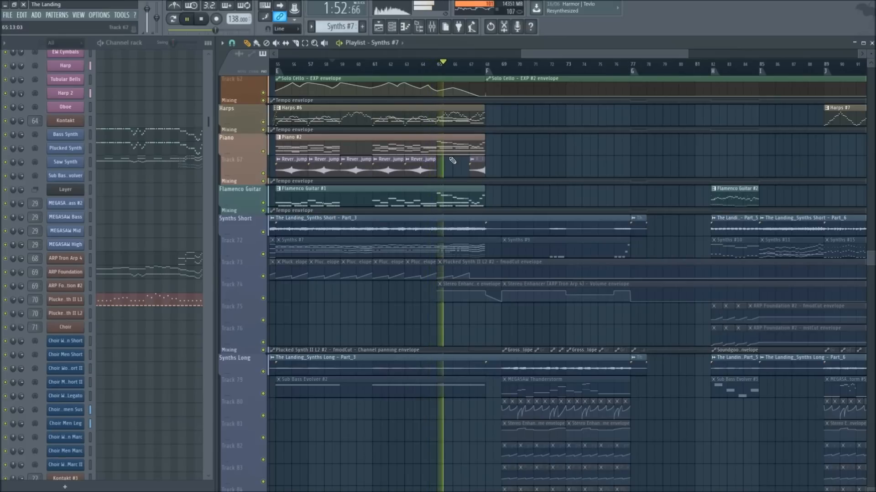
scroll(449, 157, "up", 2)
scroll(449, 157, "up", 4)
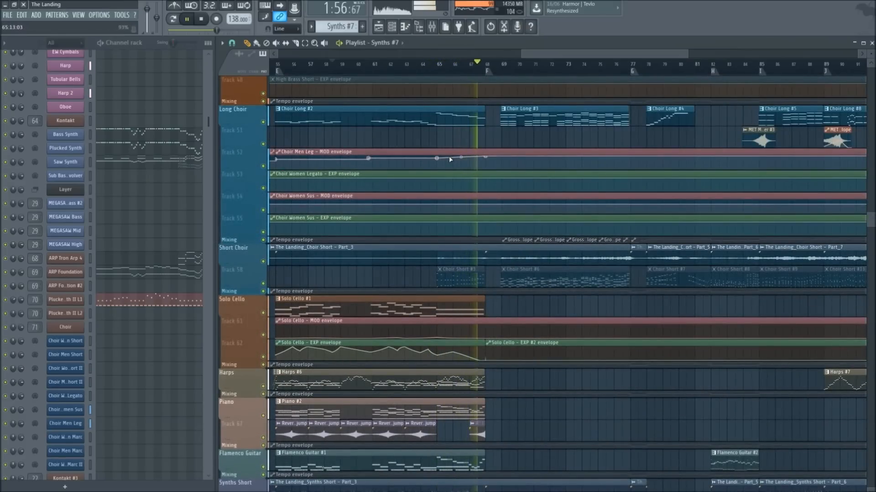
key("space")
Set the playback position to bar 68 and examine the synth, percussion, trailer hit, riser and braam tracks around it
scroll(451, 231, "down", 1)
scroll(450, 231, "down", 6)
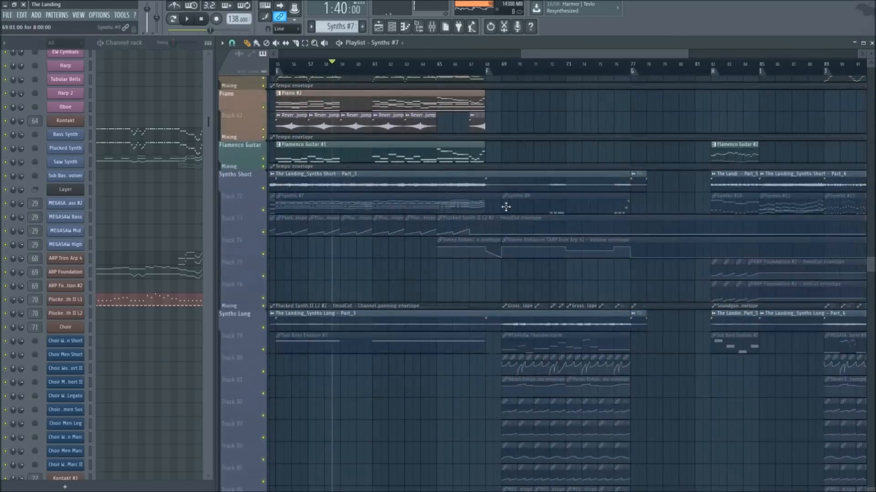
scroll(570, 75, "up", 4)
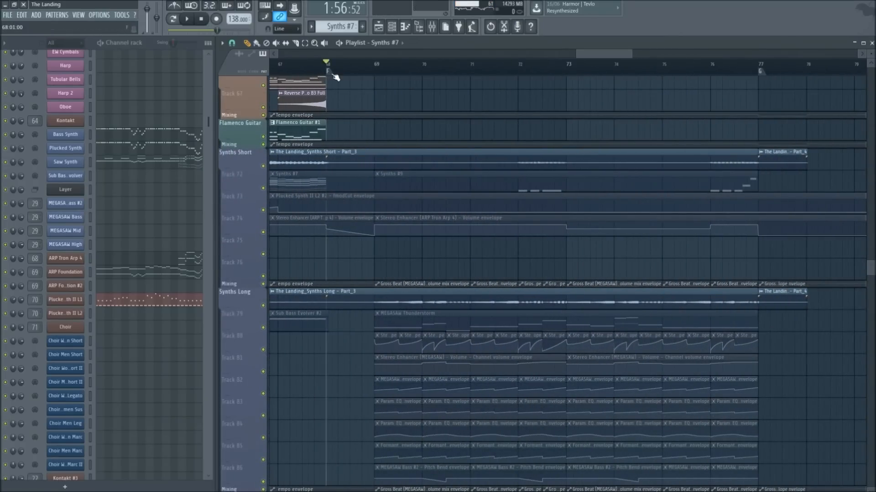
scroll(336, 78, "down", 3)
scroll(351, 233, "down", 10)
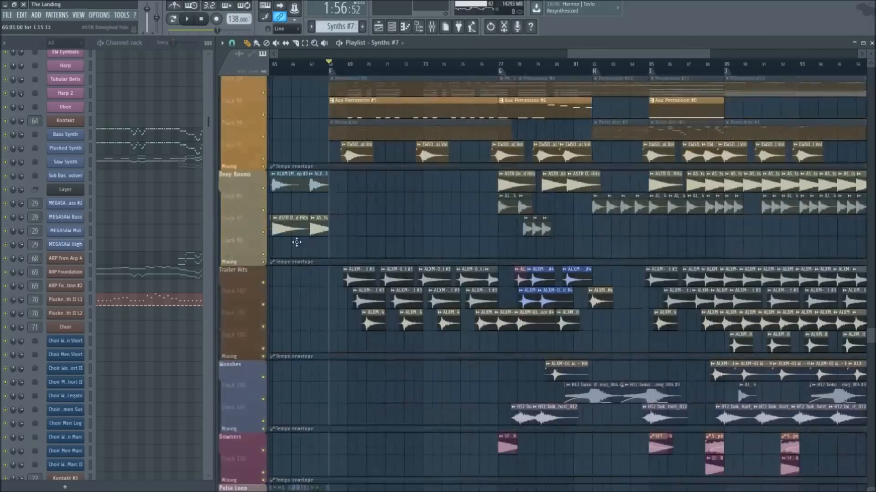
scroll(296, 242, "down", 1)
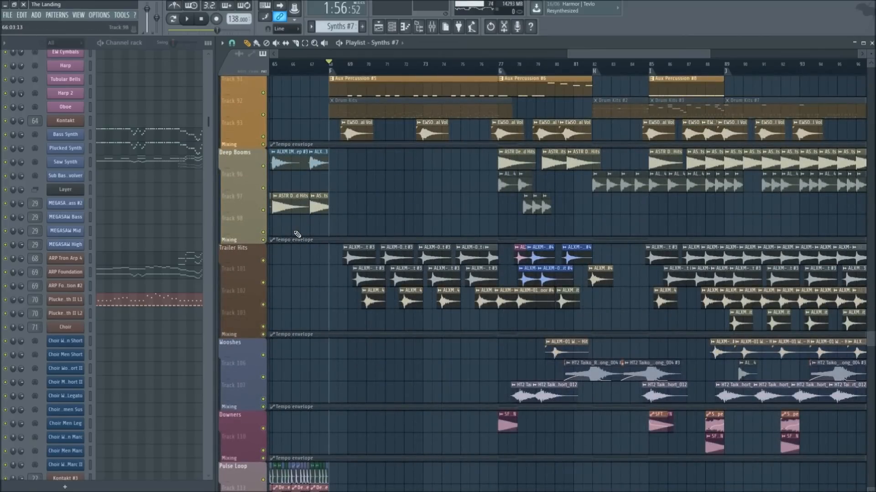
scroll(297, 234, "down", 20)
scroll(352, 276, "up", 12)
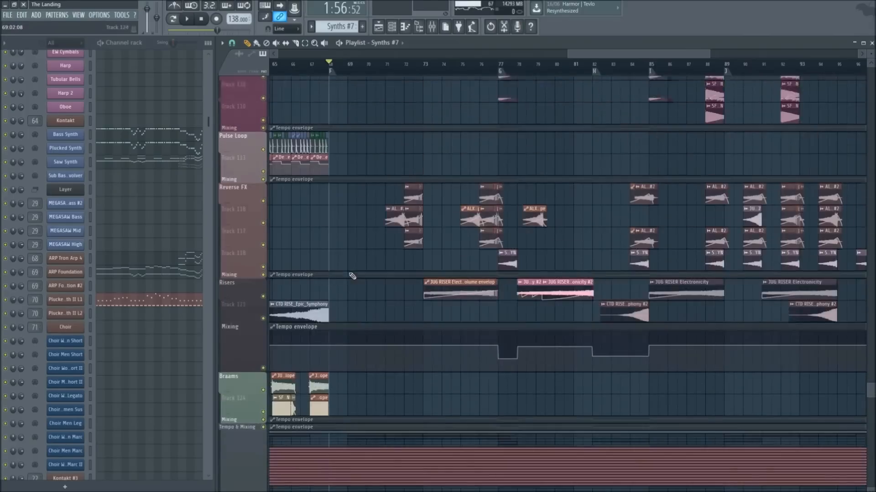
scroll(352, 276, "up", 8)
left_click_drag(870, 363, 830, 139)
Play the full mix of the section from bar 68 toward bar 77, reviewing the string, brass, choir and synth tracks
key("space")
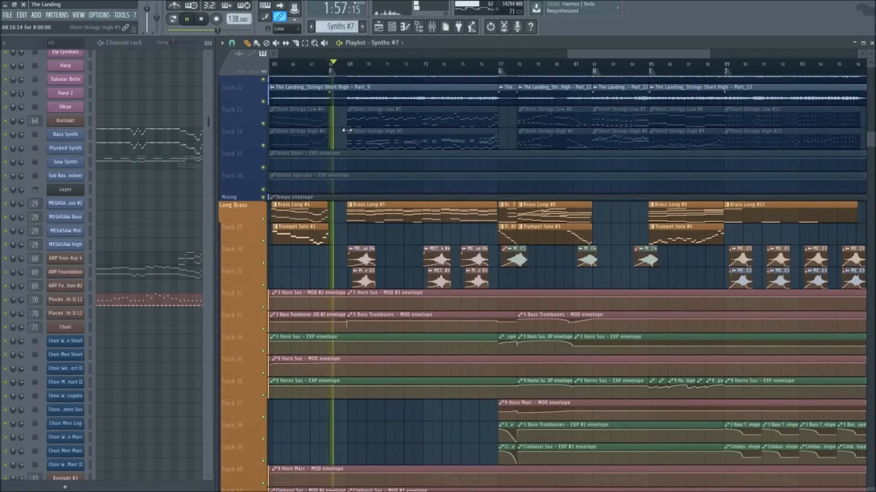
scroll(387, 224, "up", 10)
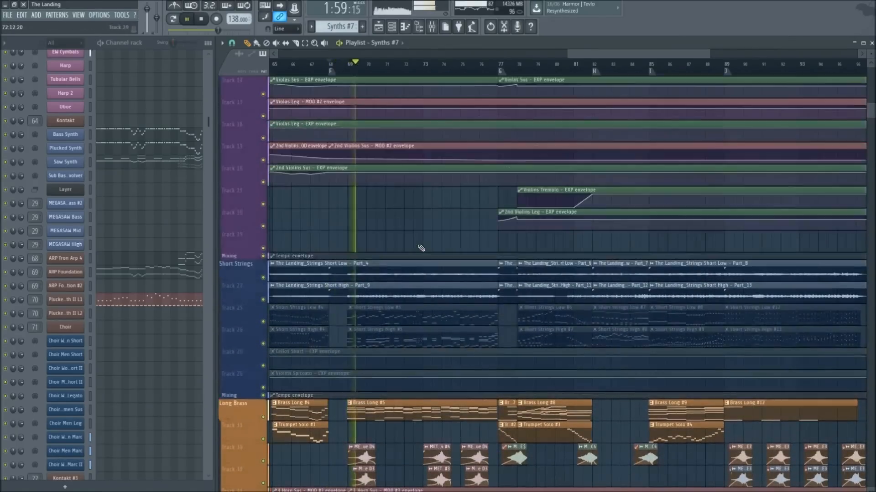
scroll(418, 251, "down", 20)
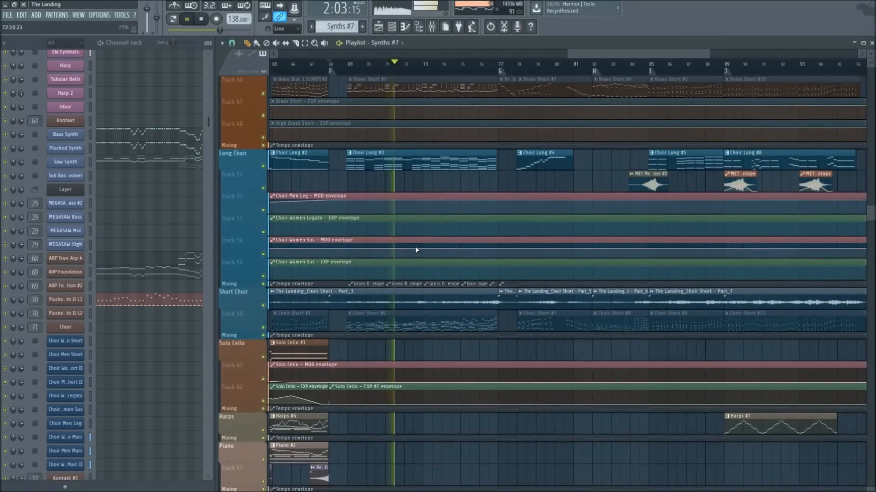
scroll(415, 246, "down", 7)
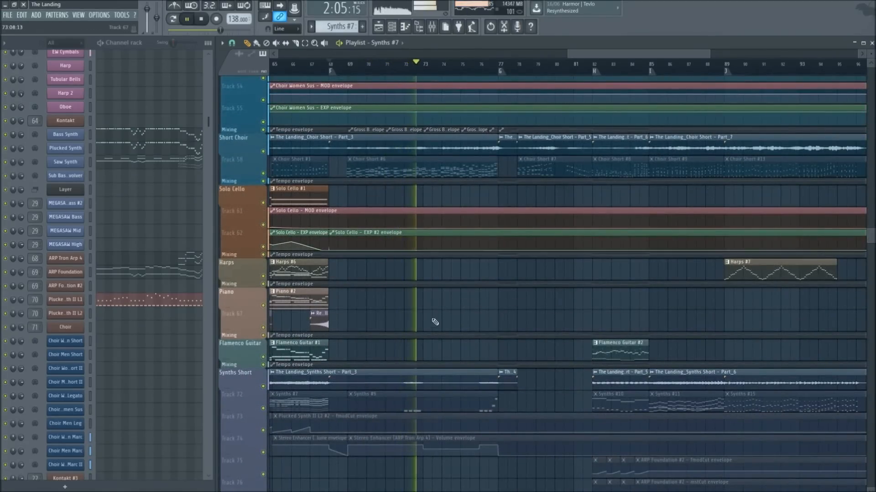
scroll(456, 281, "down", 4)
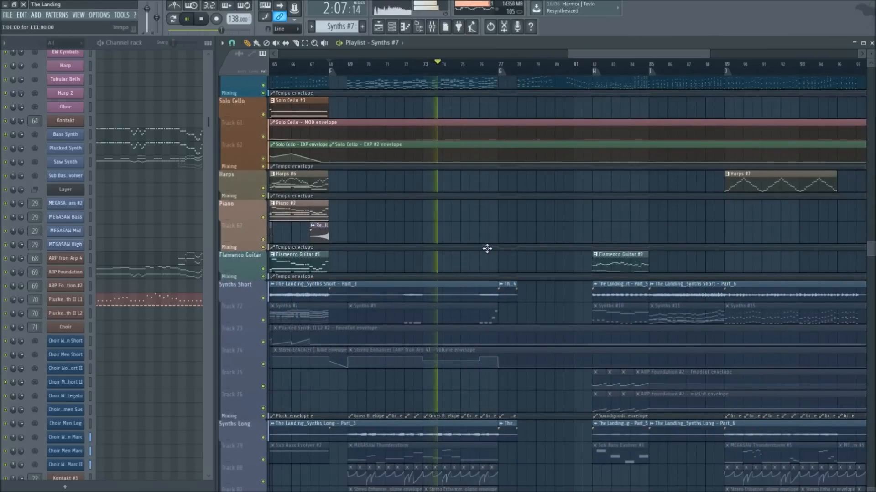
scroll(483, 248, "up", 2)
scroll(477, 228, "up", 6)
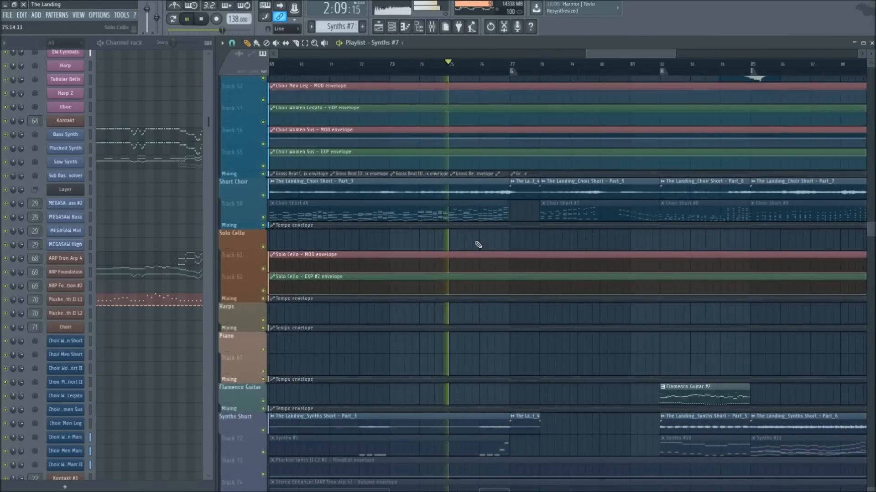
scroll(478, 245, "up", 6)
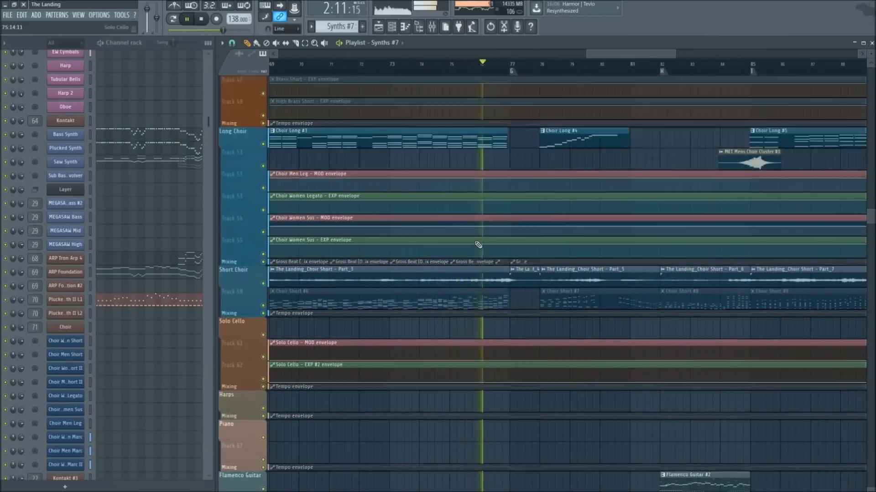
key("space")
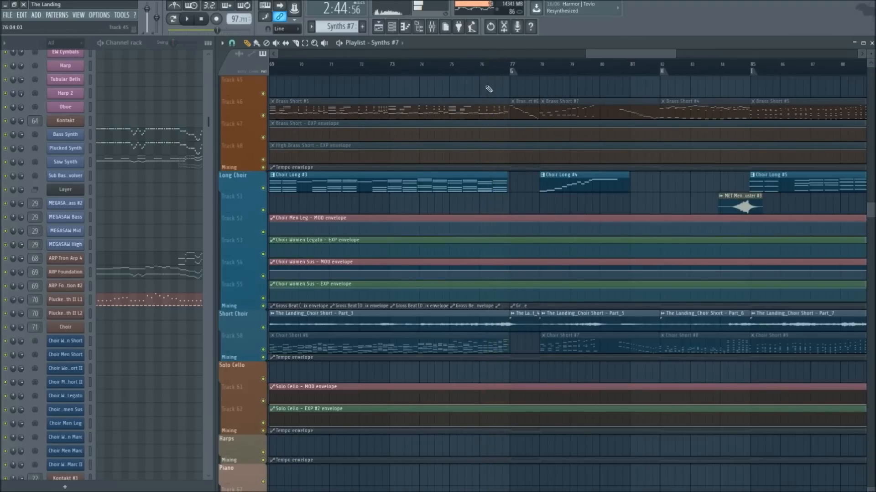
Mute the rendered synth and percussion audio clips and unmute their original pattern and automation clips
scroll(500, 74, "down", 3)
scroll(405, 227, "down", 5)
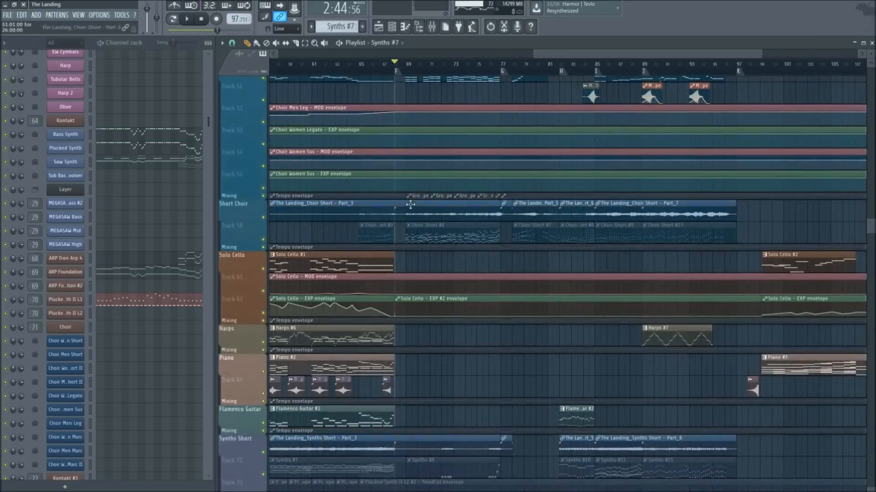
scroll(450, 238, "down", 12)
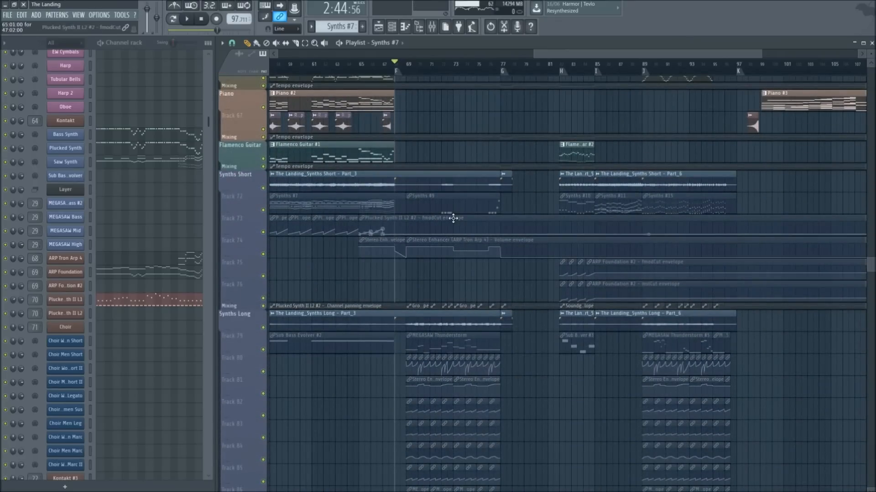
scroll(444, 228, "down", 12)
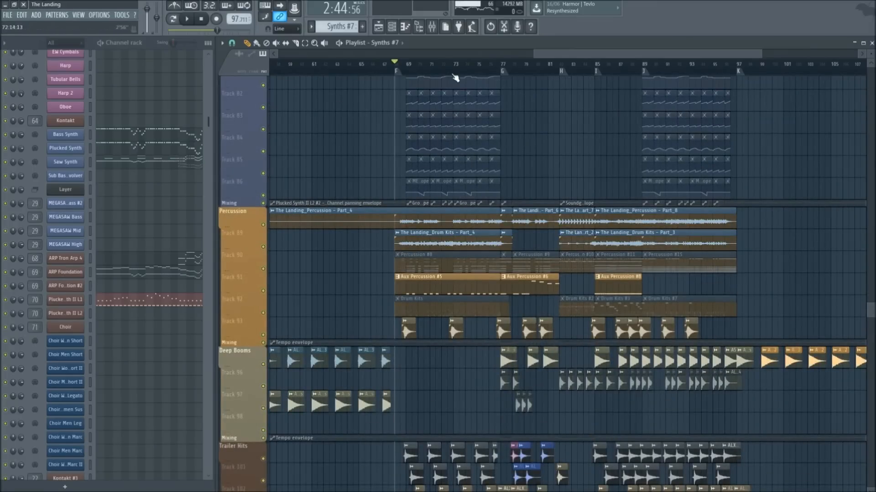
scroll(470, 72, "up", 3)
scroll(474, 166, "down", 7)
scroll(425, 201, "up", 16)
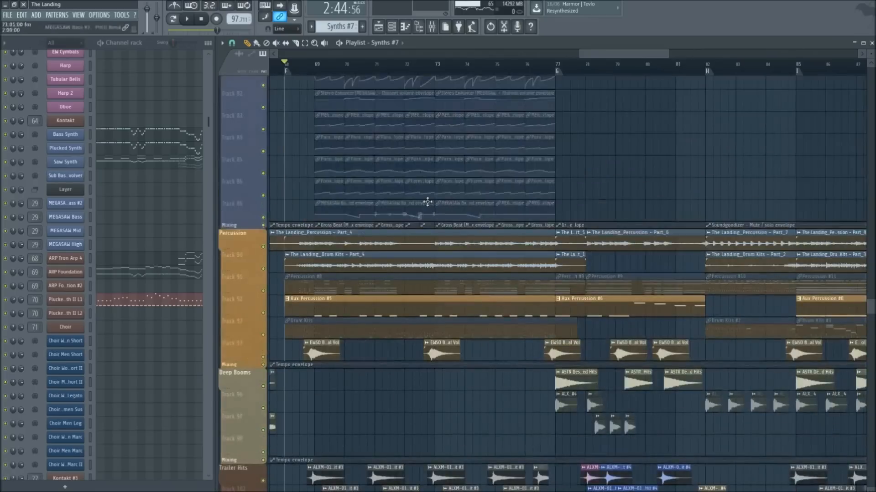
scroll(460, 230, "down", 2)
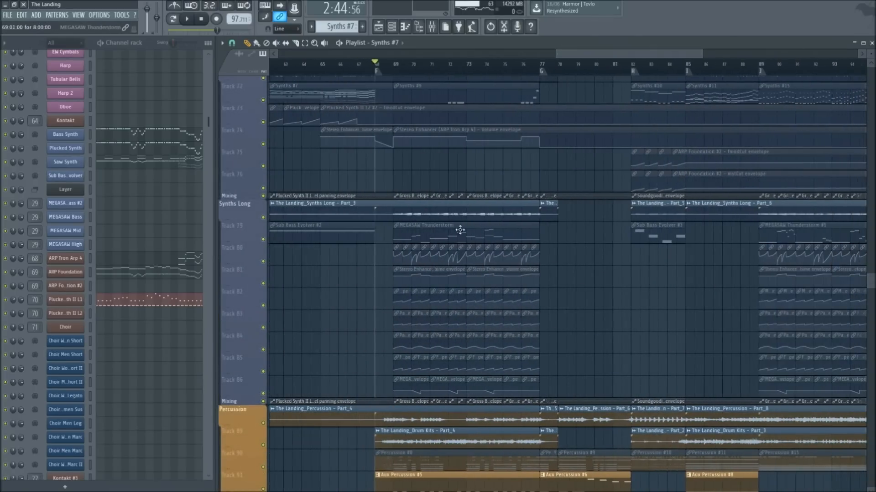
left_click(448, 215)
left_click(443, 242)
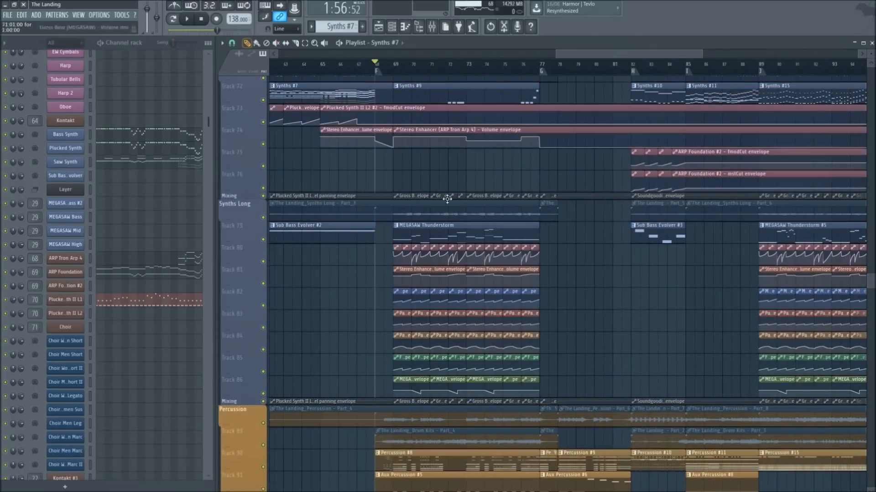
Solo the Long Choir group in the playlist
scroll(467, 72, "up", 3)
scroll(467, 72, "down", 3)
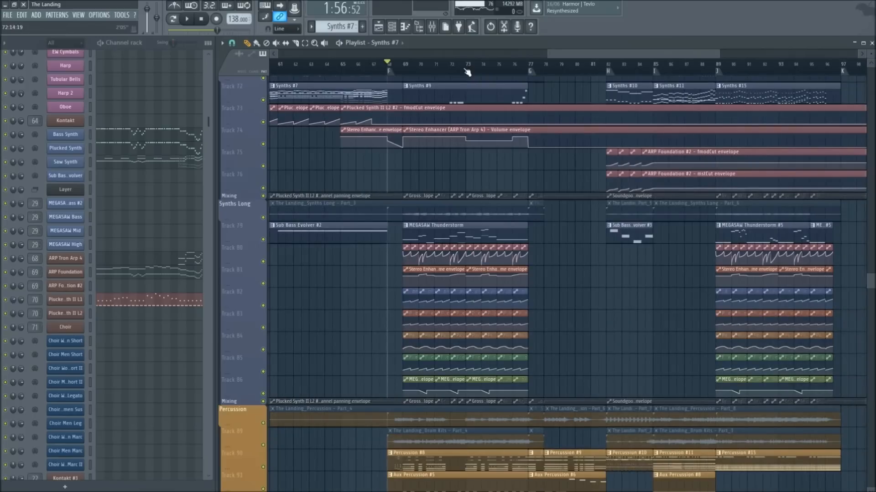
scroll(463, 75, "up", 2)
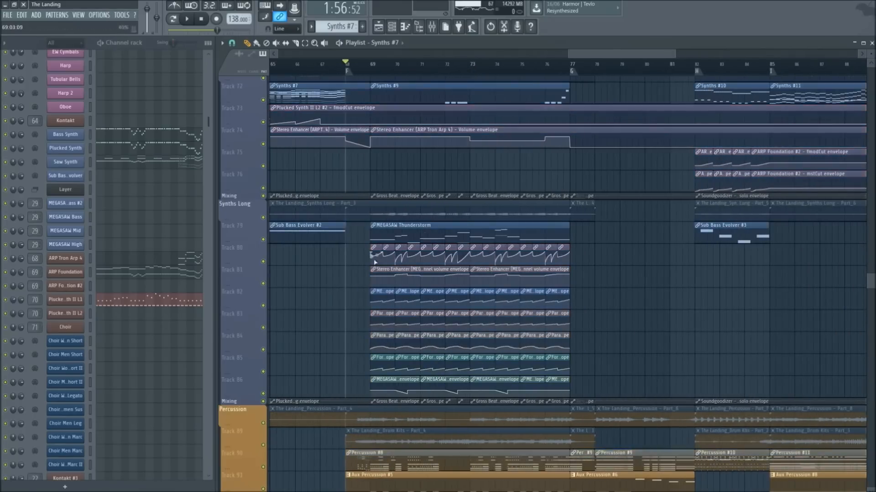
scroll(377, 293, "up", 8)
scroll(377, 292, "up", 6)
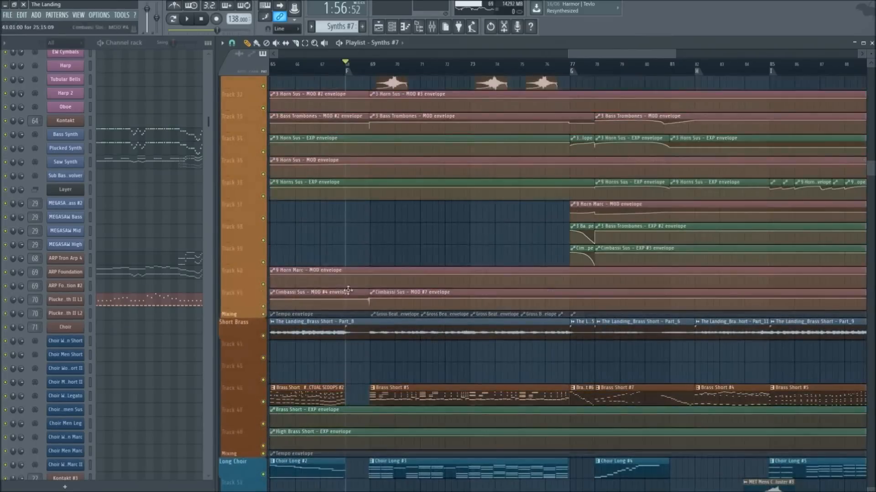
scroll(331, 290, "down", 3)
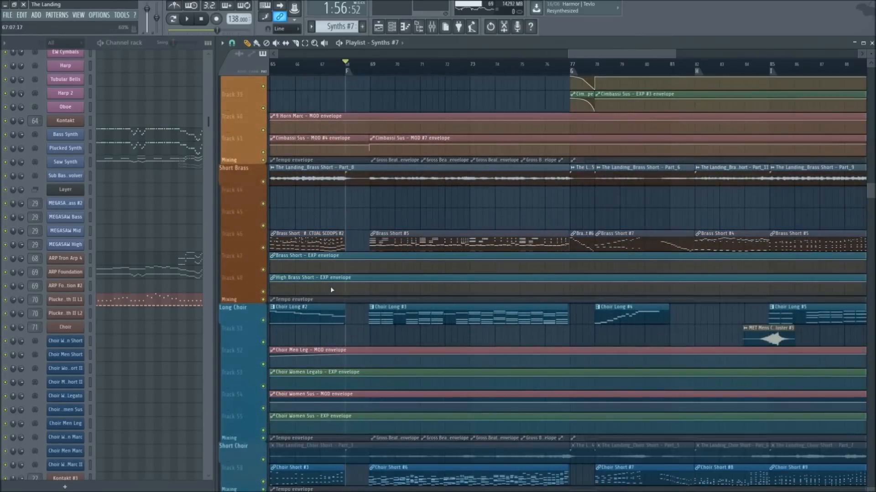
right_click(263, 322)
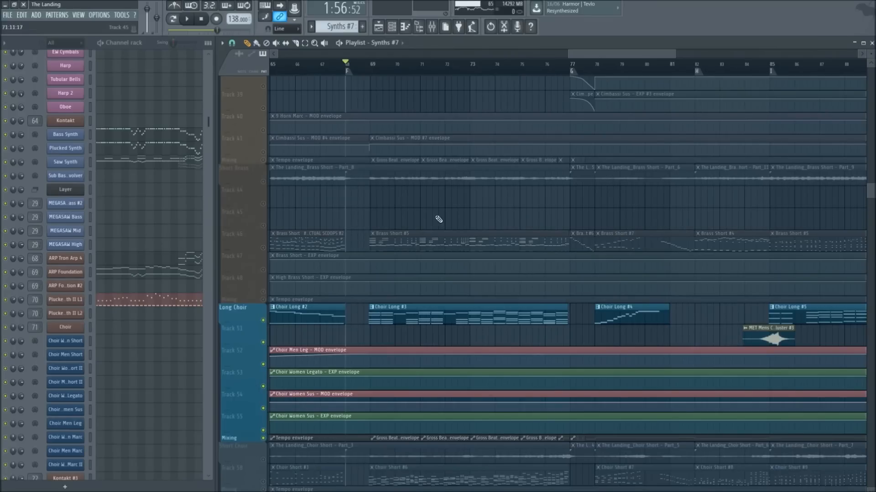
Set the playback position just before bar 69 and unmute the Synths Long group
scroll(374, 78, "up", 5)
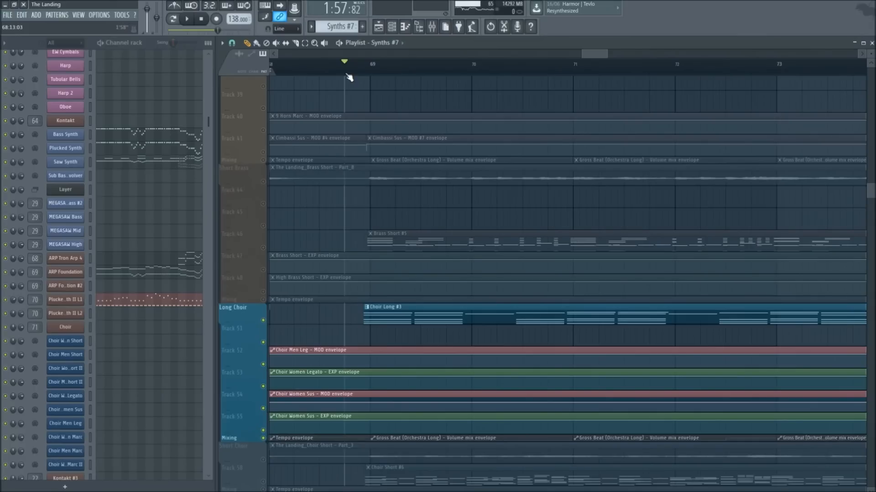
scroll(363, 65, "down", 5)
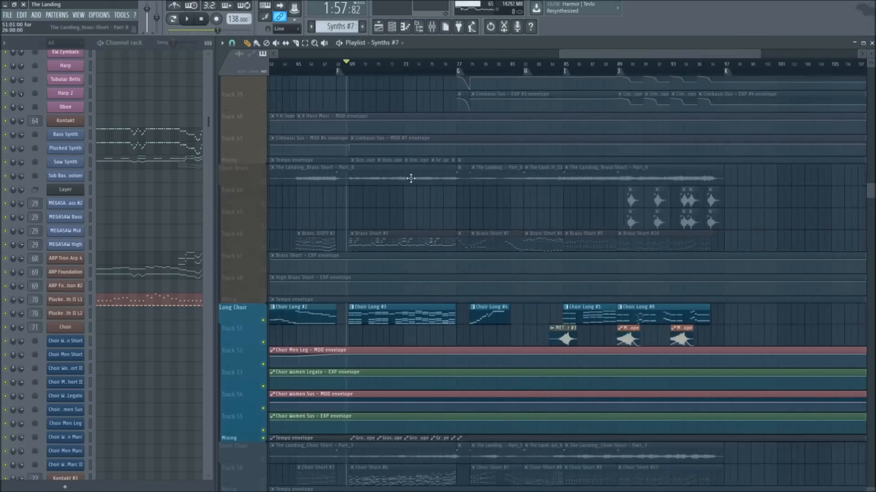
scroll(393, 233, "down", 8)
scroll(373, 227, "down", 5)
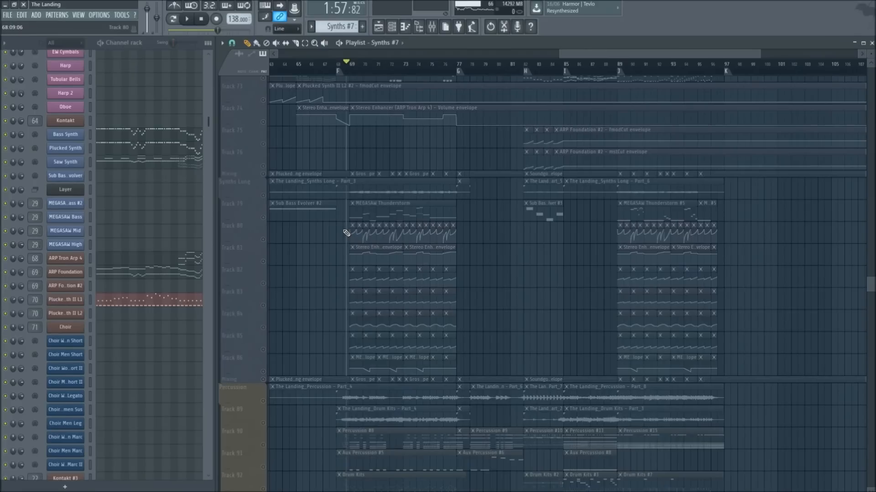
left_click(268, 199)
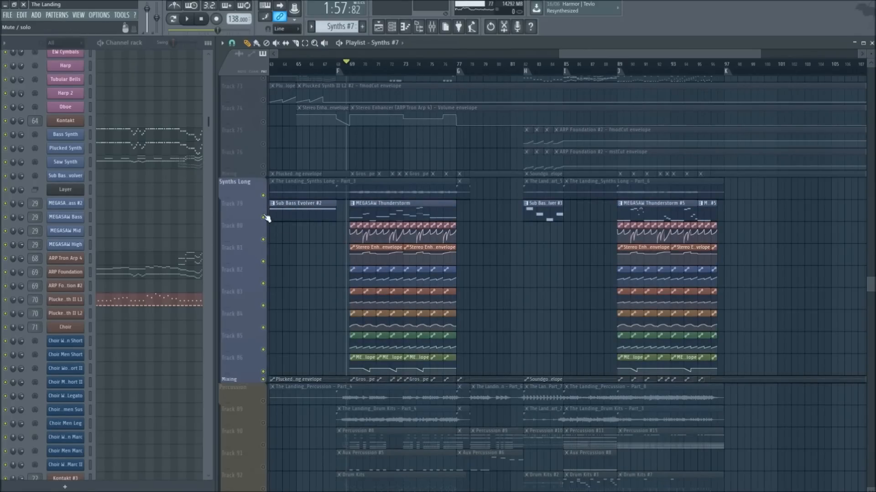
Examine the Long Choir clips and the tracks beneath them between bars 68 and 77
scroll(287, 228, "up", 10)
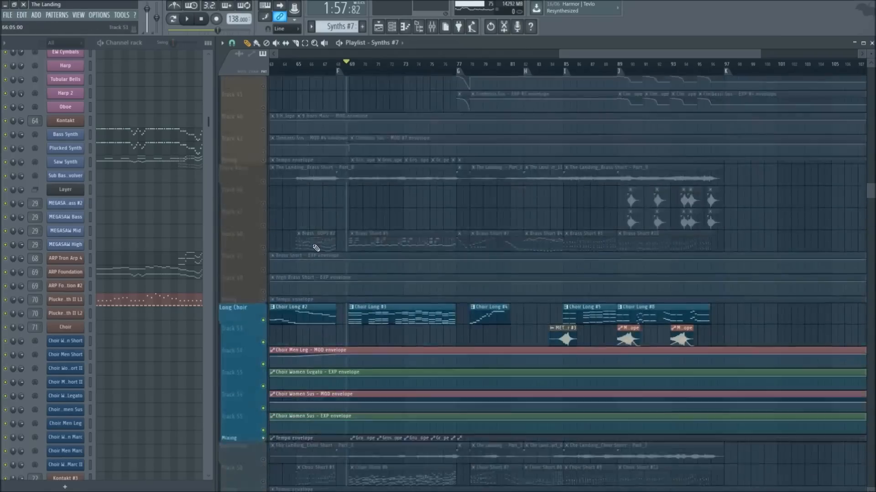
scroll(316, 248, "down", 3)
scroll(362, 66, "up", 5)
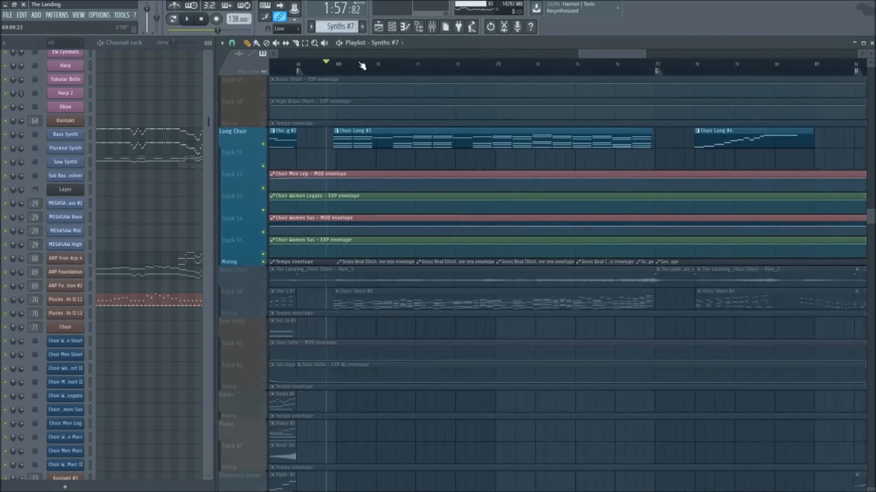
scroll(362, 67, "down", 3)
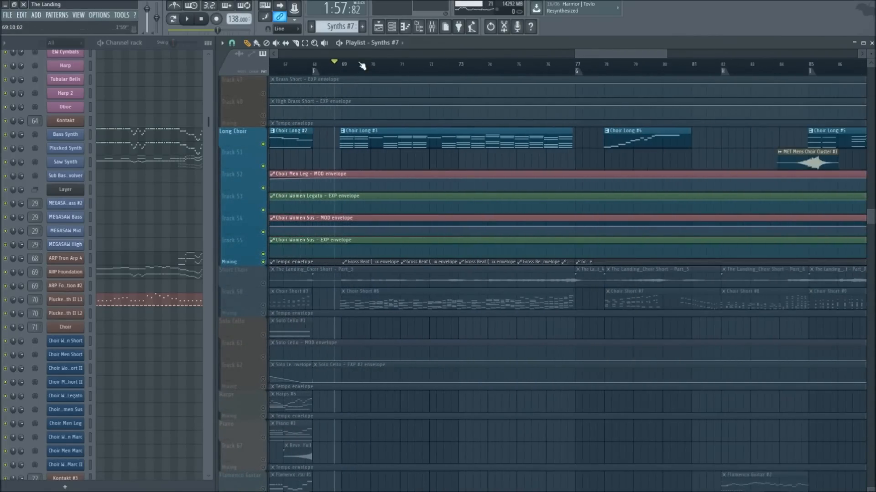
scroll(363, 66, "up", 3)
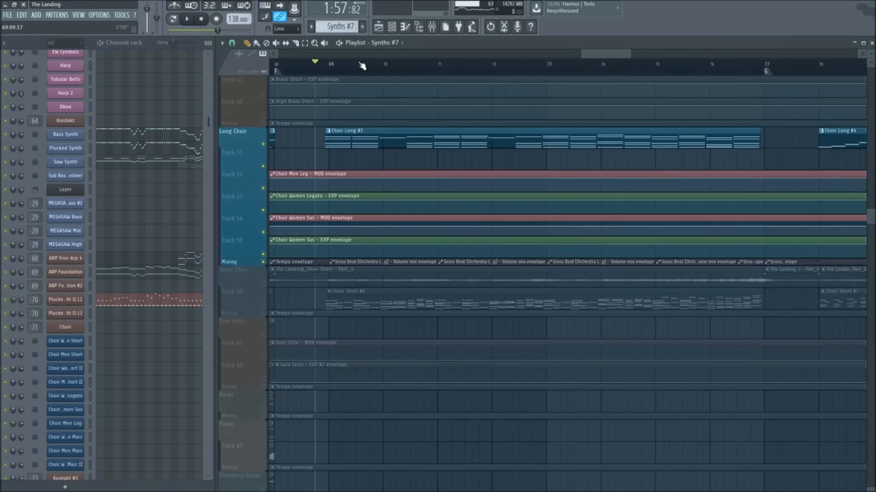
scroll(362, 67, "down", 3)
scroll(342, 239, "down", 6)
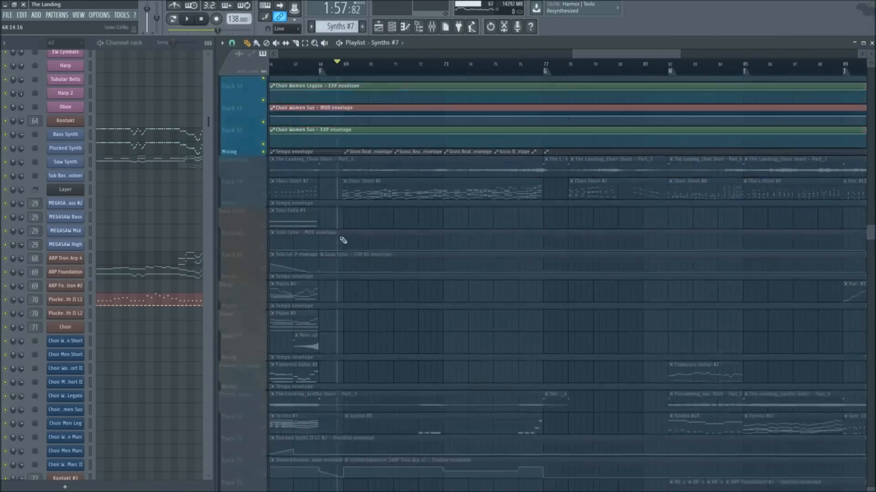
scroll(345, 253, "up", 4)
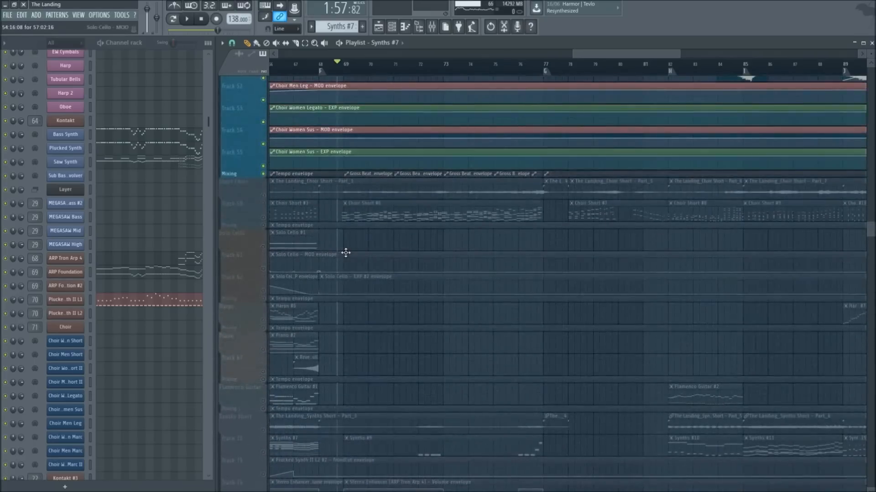
scroll(346, 252, "up", 4)
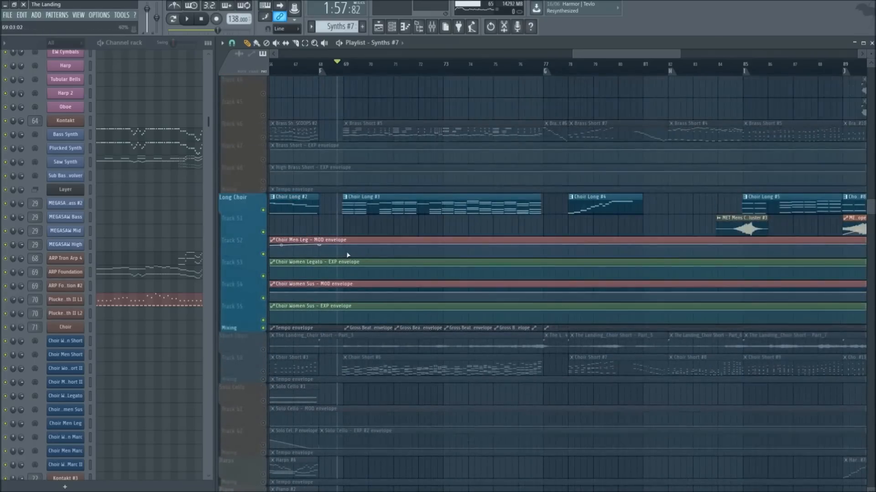
Open the Choir Long #3 pattern in the piano roll, mute its marcato choir channels and return to the playlist
double_click(370, 211)
scroll(310, 292, "down", 3)
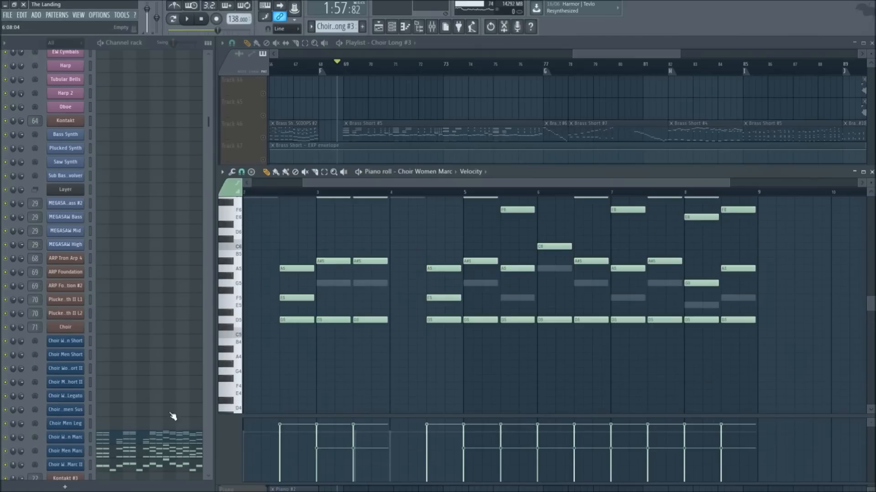
left_click(6, 464)
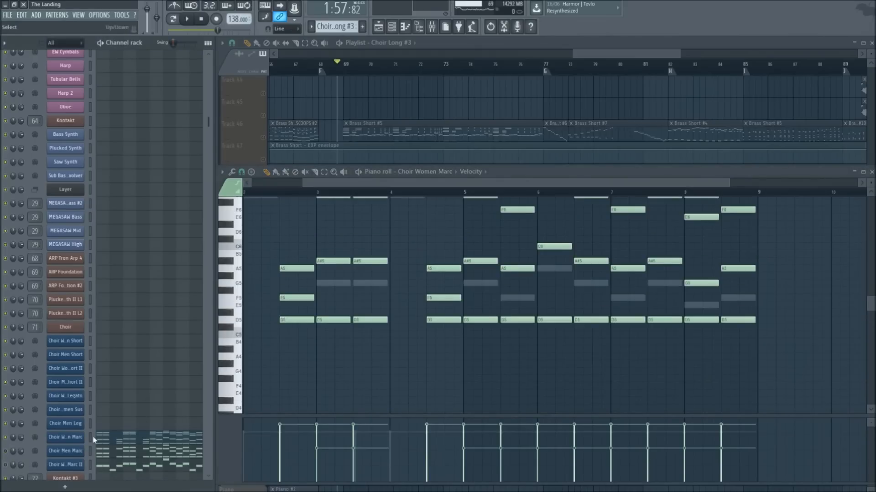
key("F7")
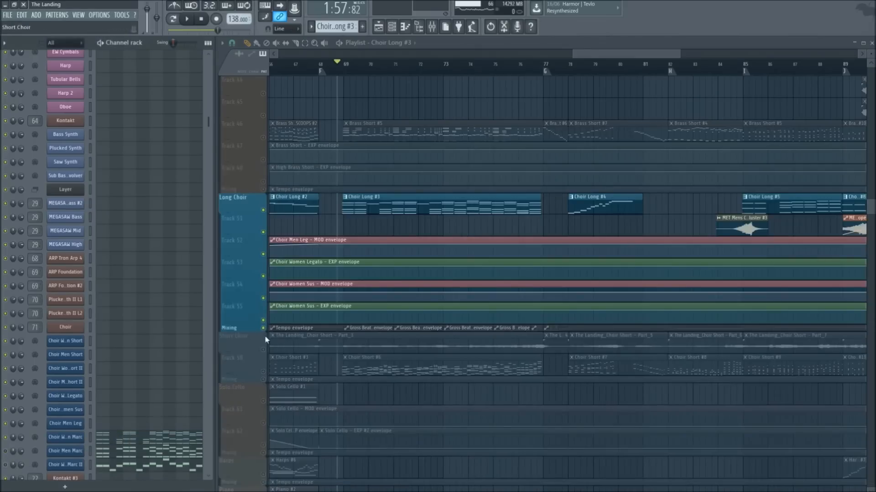
Open the Choir Men Marc notes of the Choir Long #3 pattern in the piano roll and play that layer alone
left_click(142, 439)
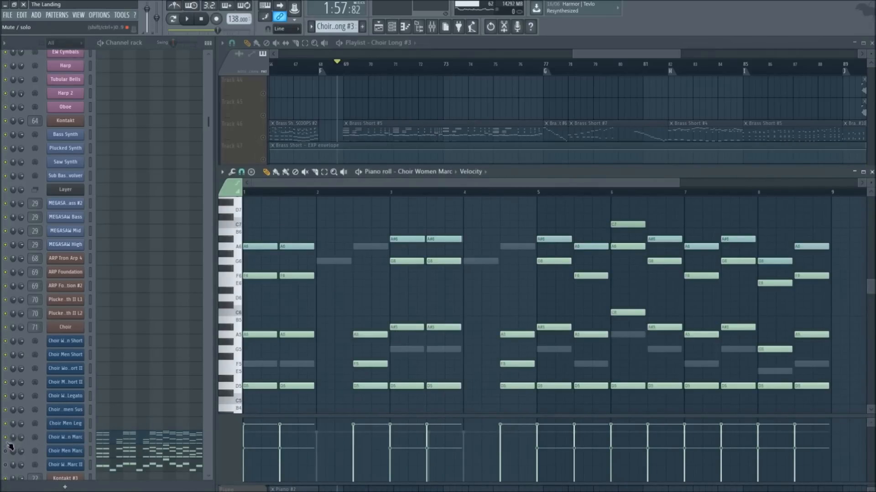
left_click(104, 454)
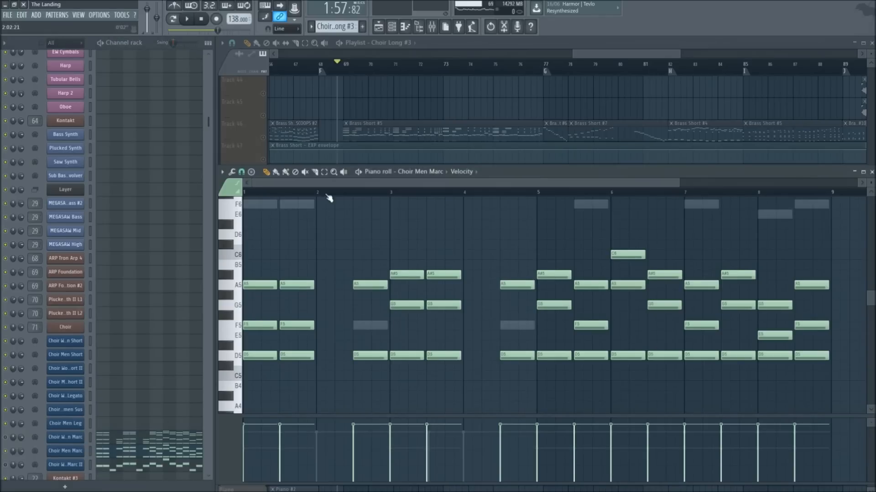
scroll(332, 219, "down", 3)
key("space")
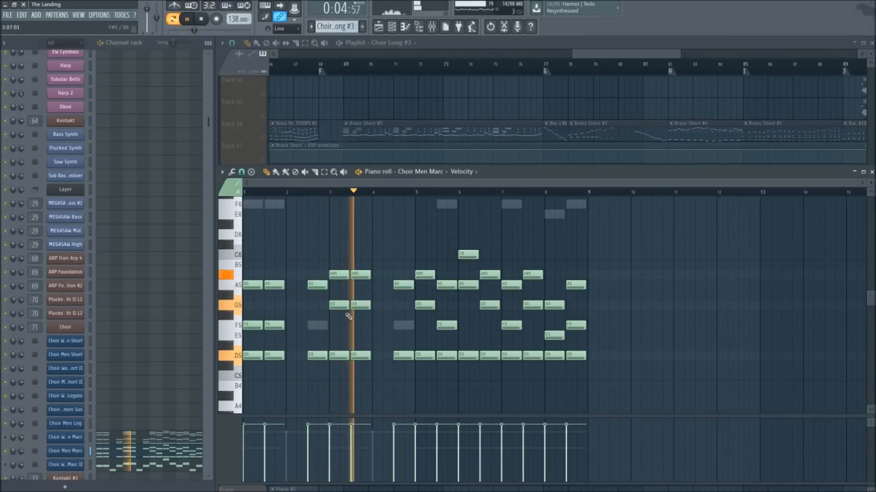
key("space")
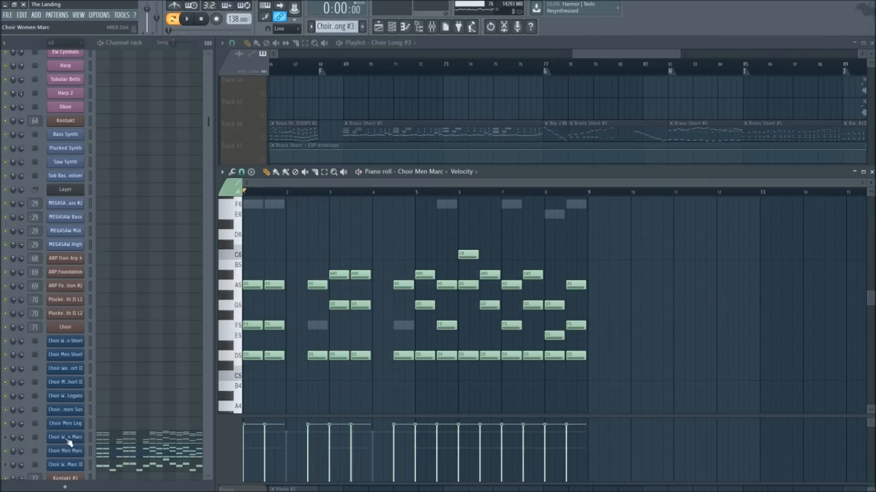
Open the Choir Women Marc notes in the piano roll and play back the women's marcato layer on its own
left_click(130, 442)
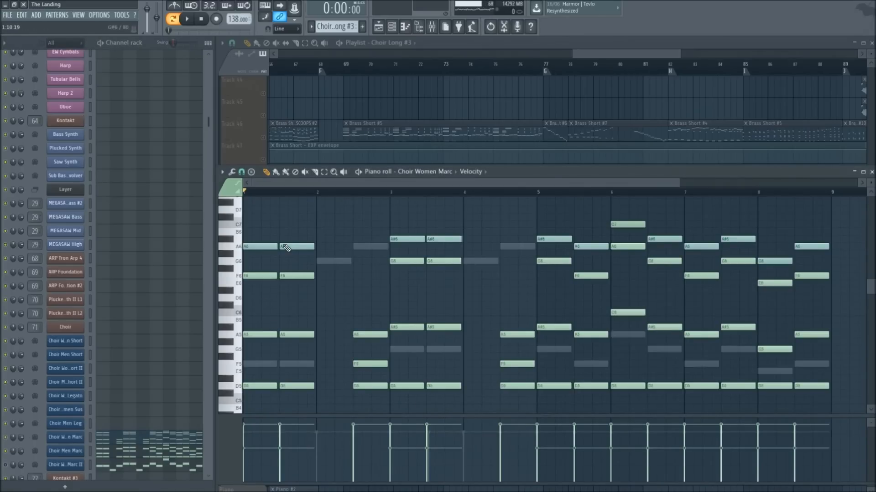
key("space")
key("space")
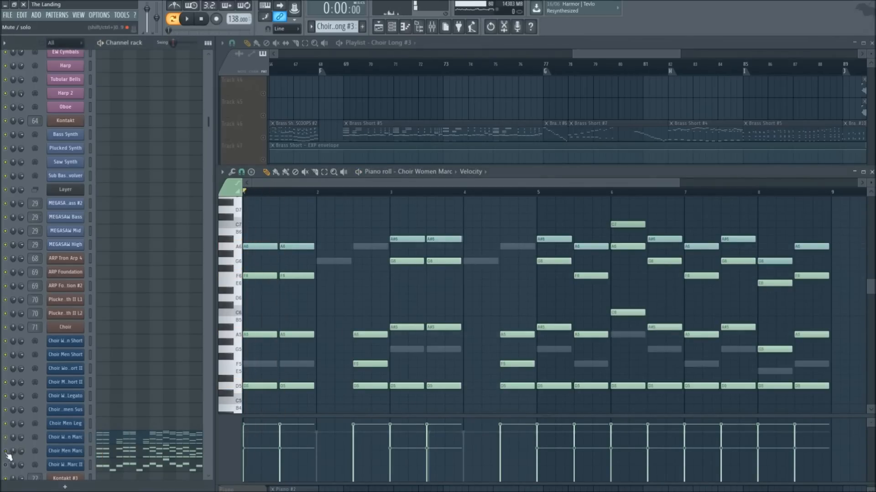
key("space")
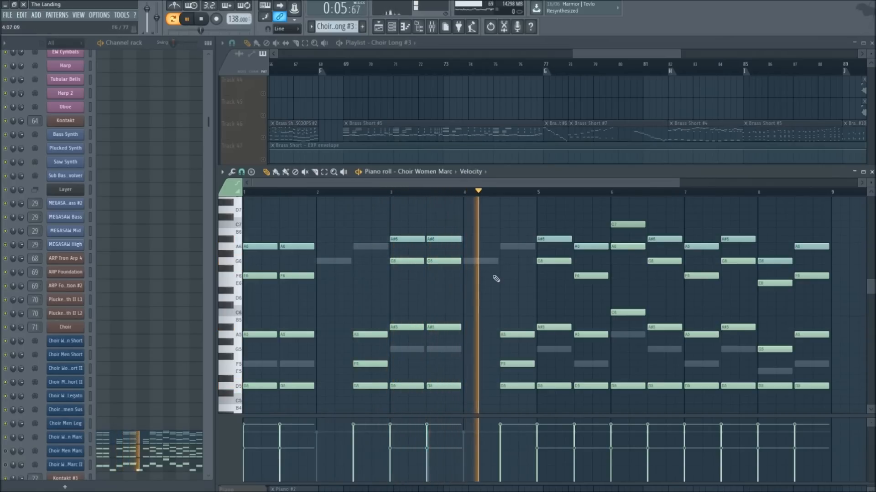
key("space")
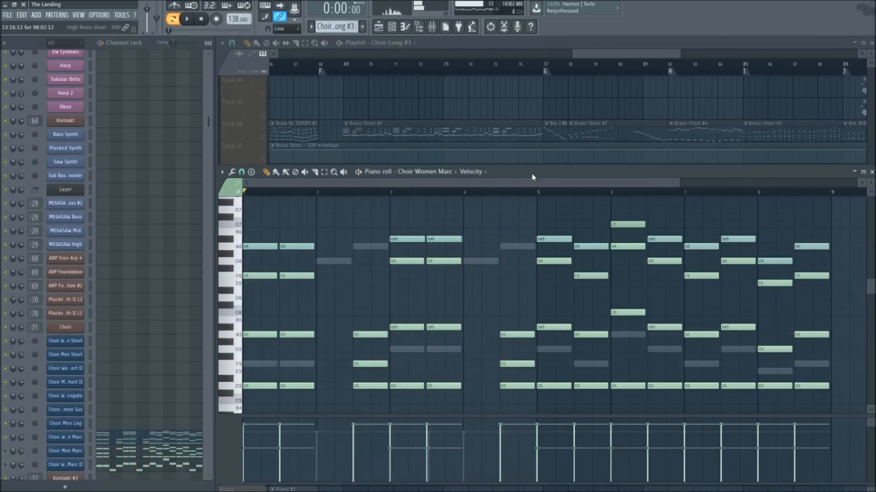
Examine the Choir Long #3 clip among its neighbouring clips in the playlist and reopen its notes in the piano roll
scroll(546, 70, "down", 2)
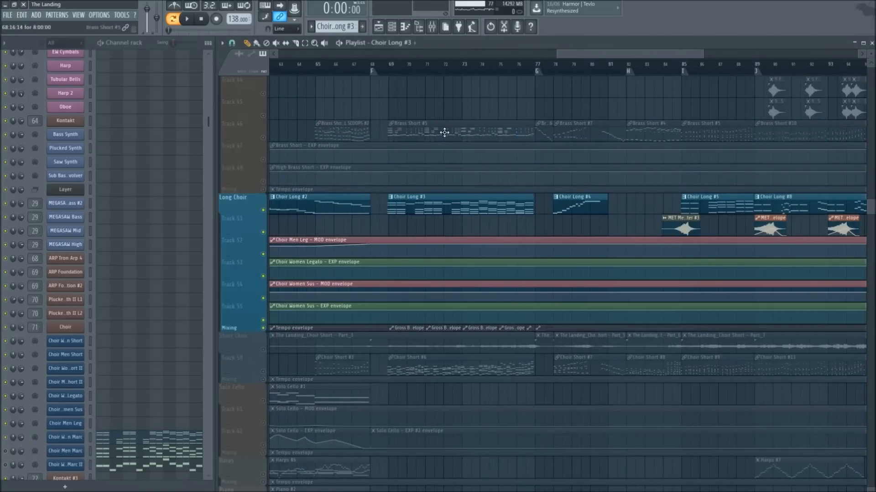
scroll(373, 72, "up", 2)
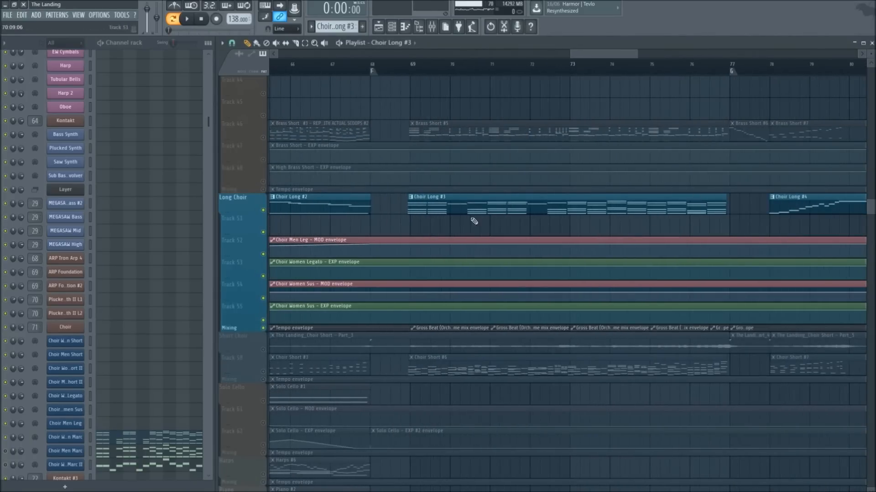
scroll(426, 74, "down", 1)
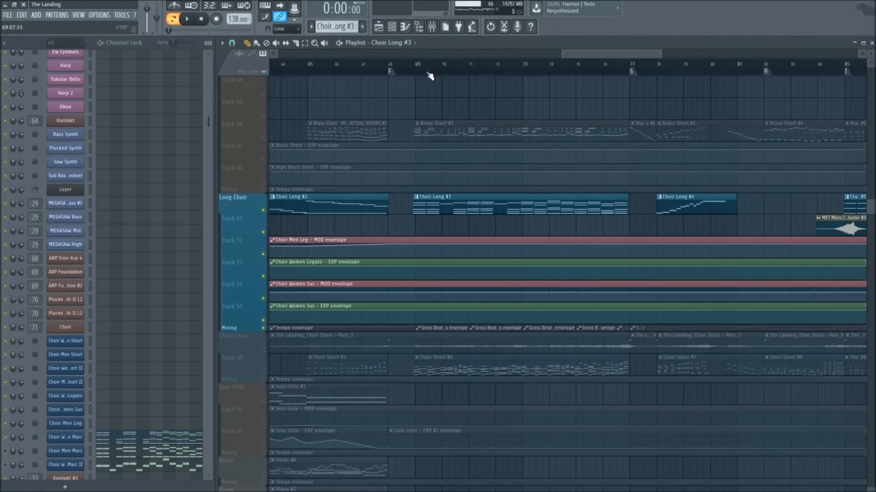
double_click(469, 200)
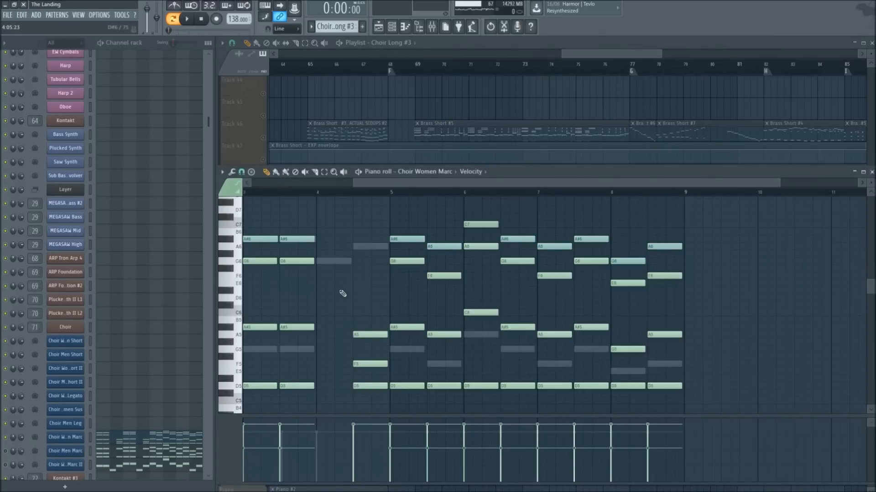
scroll(484, 69, "down", 2)
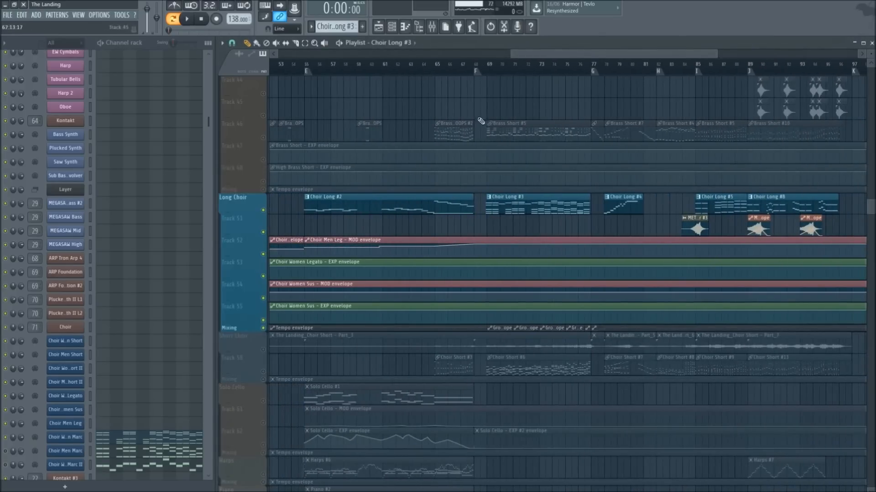
scroll(475, 67, "down", 2)
scroll(547, 69, "up", 4)
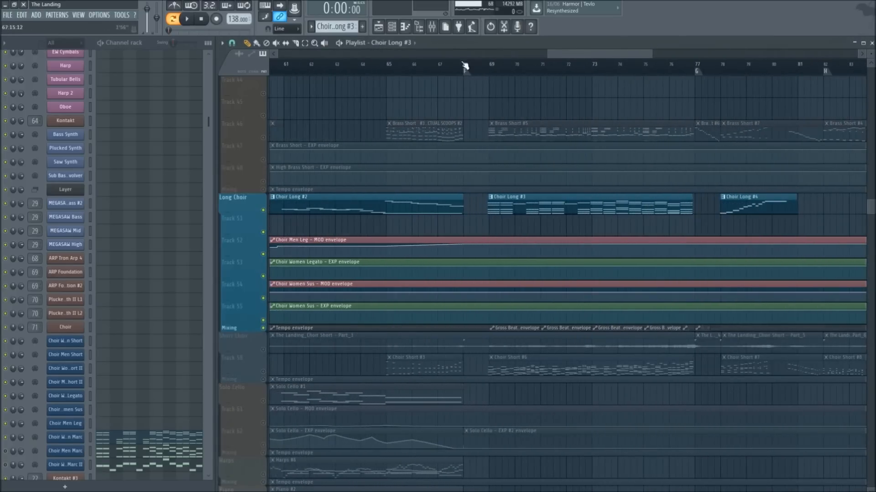
double_click(506, 202)
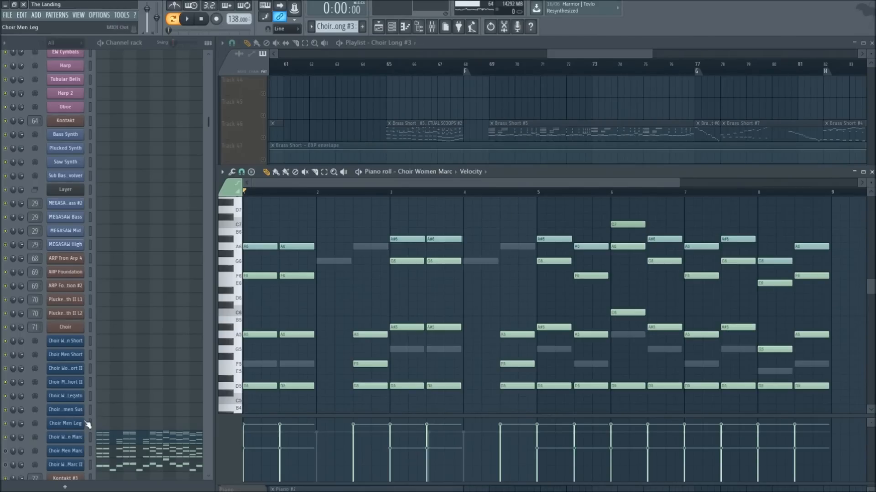
Open the Choir Women Marc II notes in the piano roll and play that layer with the other marcato channels muted
left_click(6, 466)
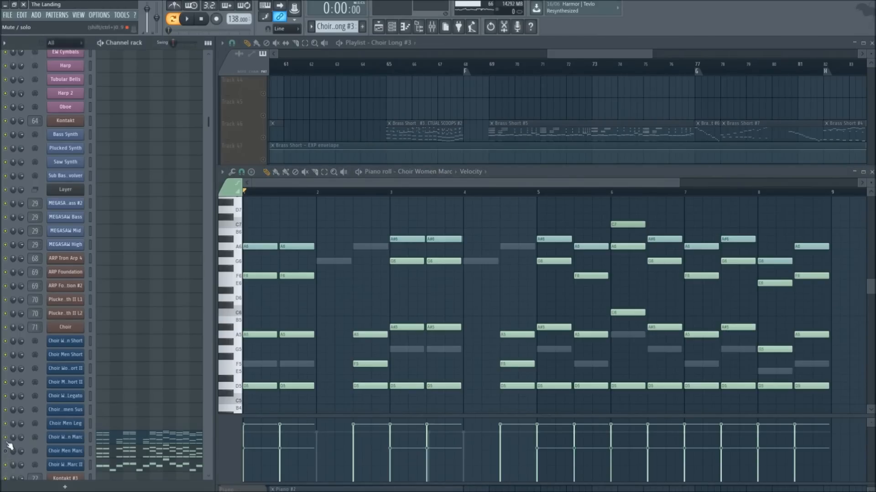
left_click(160, 463)
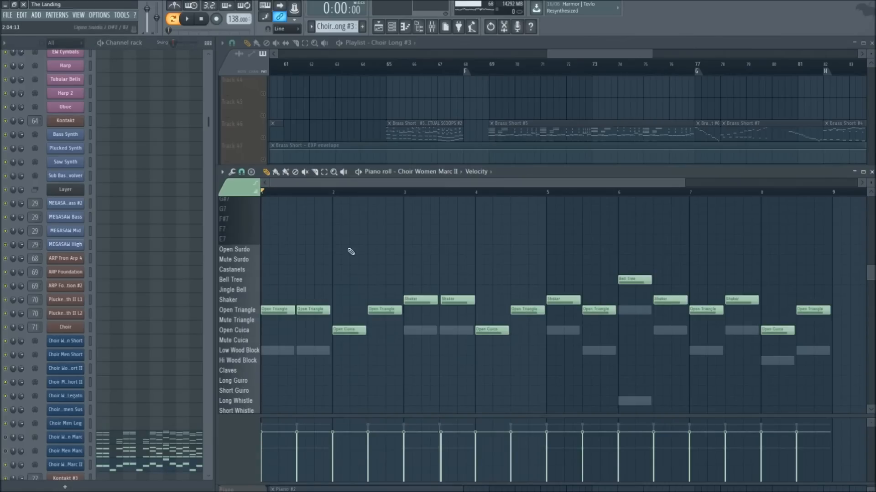
scroll(347, 271, "down", 3)
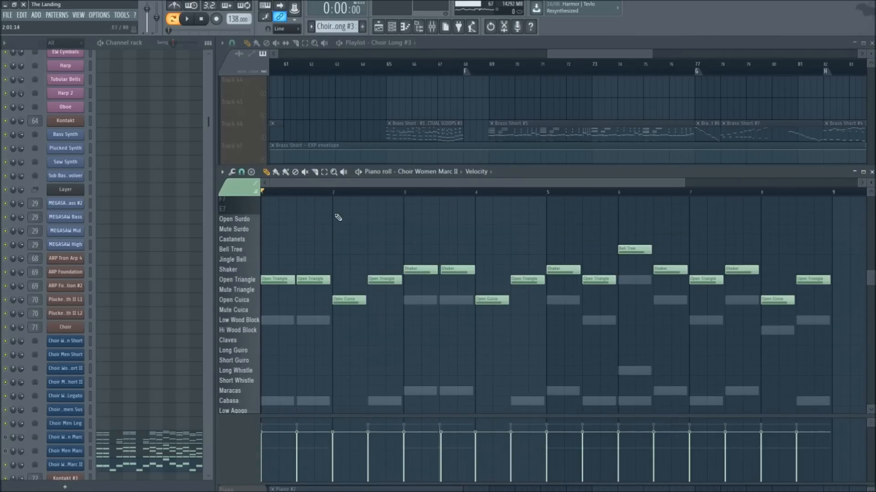
scroll(349, 194, "down", 2)
scroll(306, 233, "down", 3)
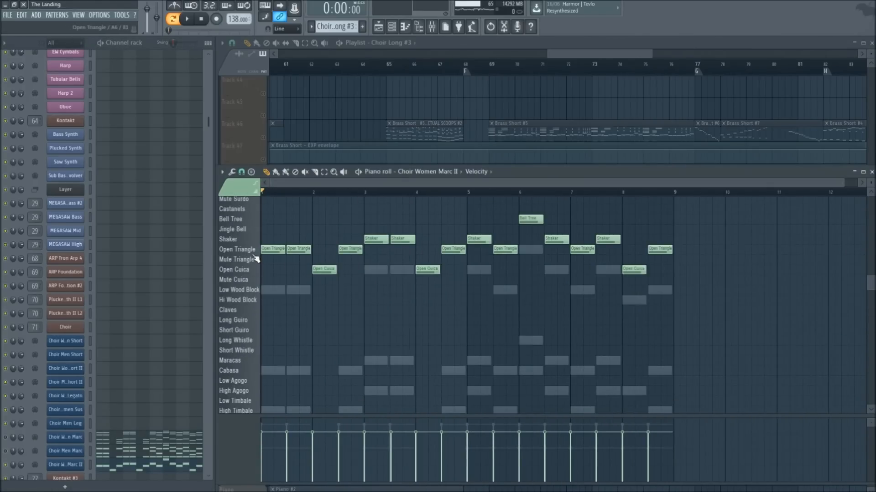
scroll(358, 229, "up", 1)
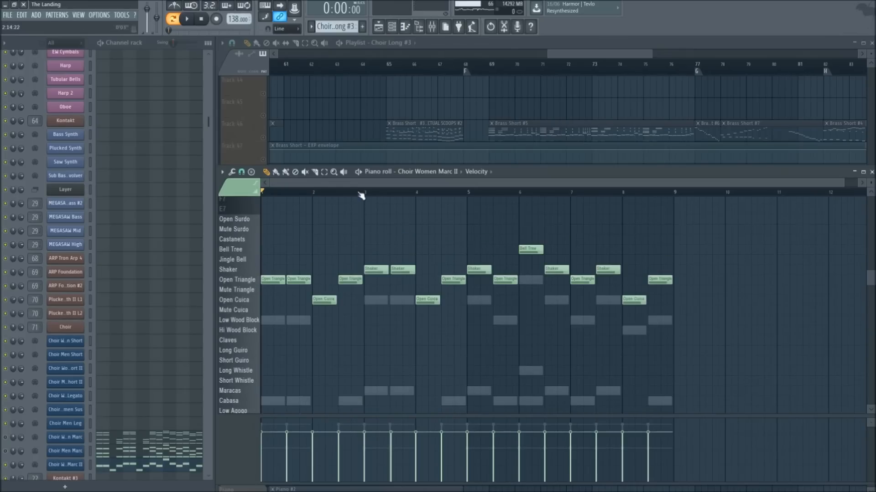
left_click(359, 174)
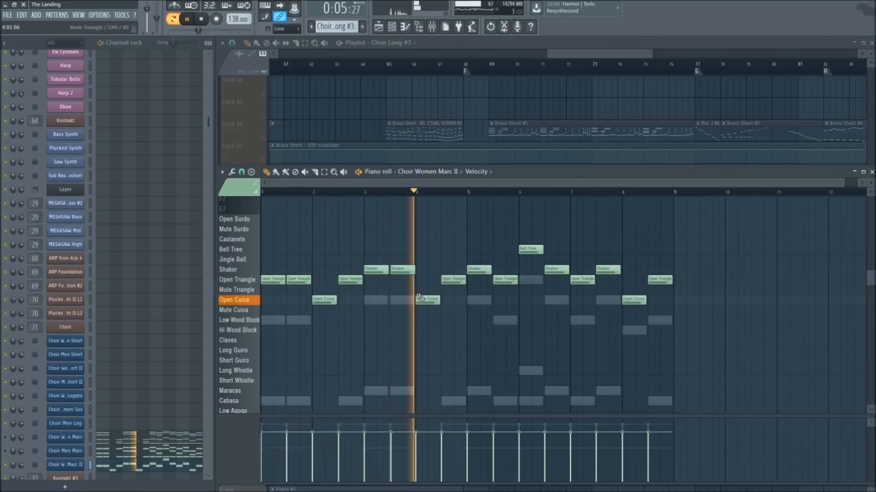
key("space")
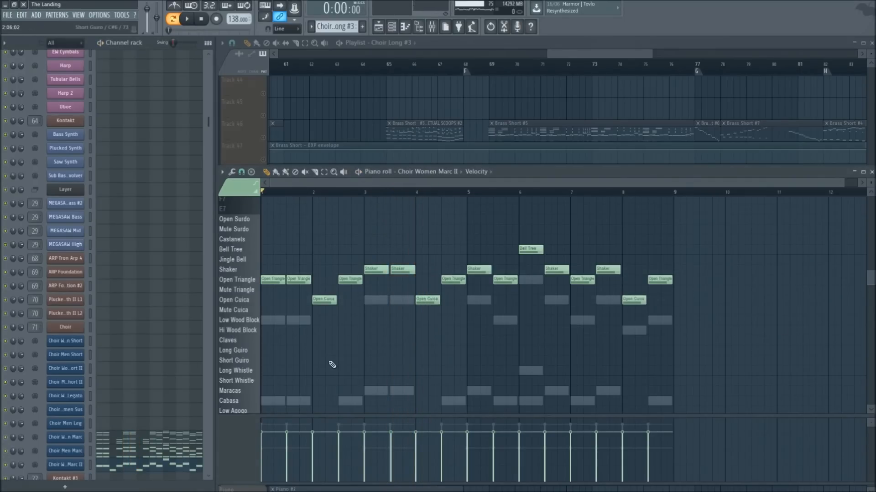
Play the three Marc choir layers together while viewing their overlapping notes, and return to the playlist
key("space")
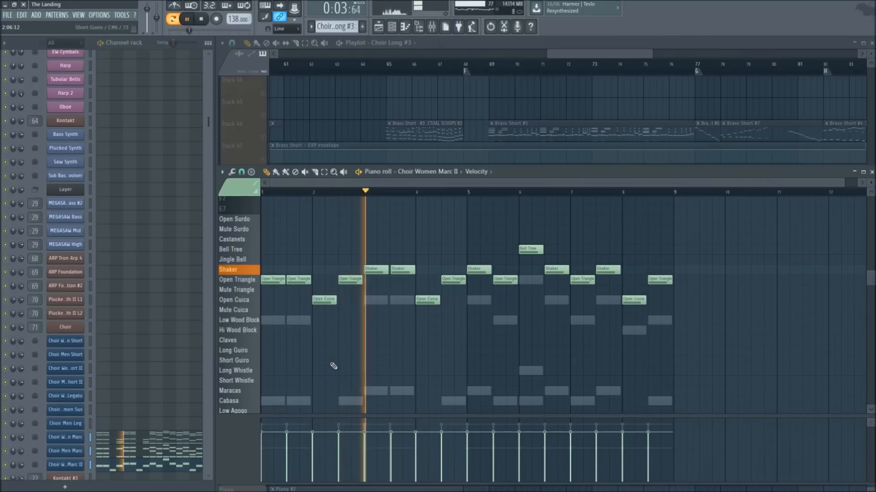
scroll(334, 367, "down", 3)
scroll(334, 367, "down", 2)
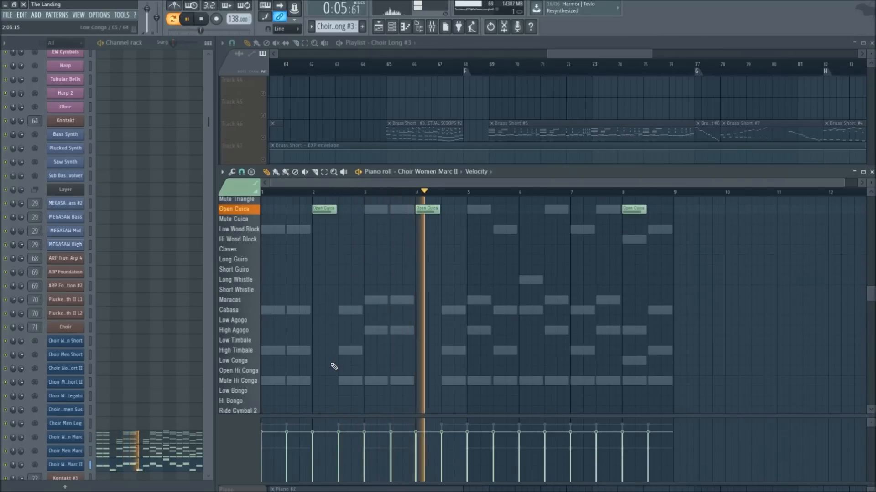
key("space")
right_click(348, 109)
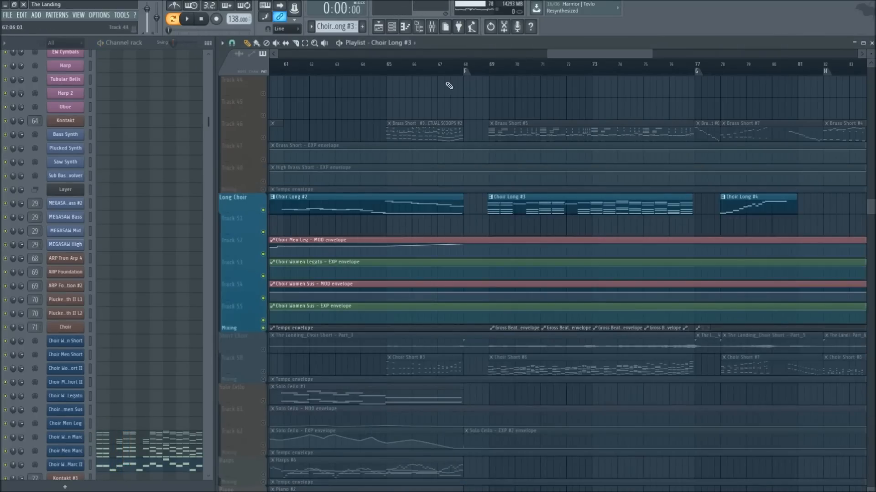
Solo the Synths Long track group in the playlist and place the playback position just before bar 69
scroll(442, 54, "down", 3)
scroll(551, 247, "down", 2)
scroll(551, 237, "down", 6)
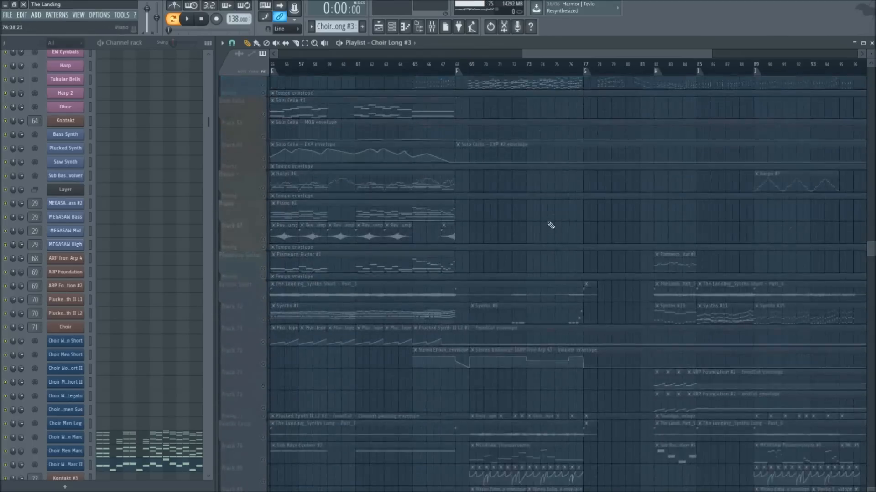
scroll(567, 78, "up", 3)
scroll(414, 219, "down", 3)
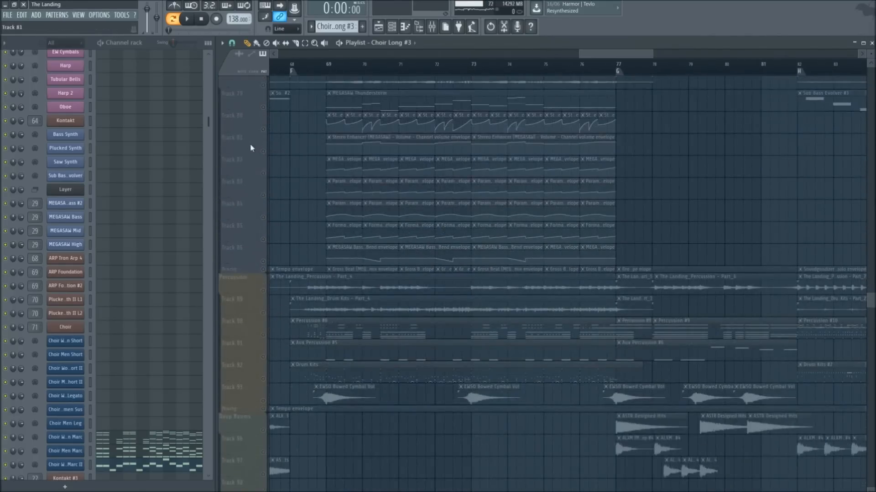
scroll(276, 212, "up", 2)
right_click(263, 196)
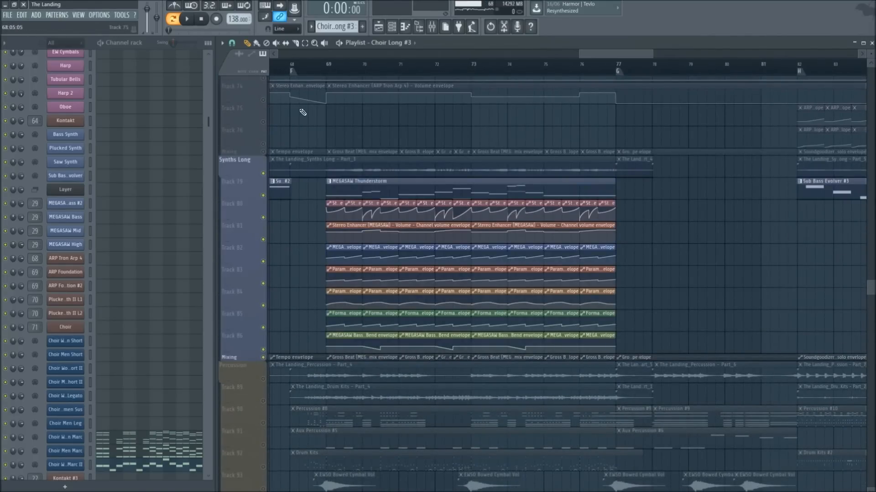
scroll(336, 72, "up", 4)
left_click(301, 73)
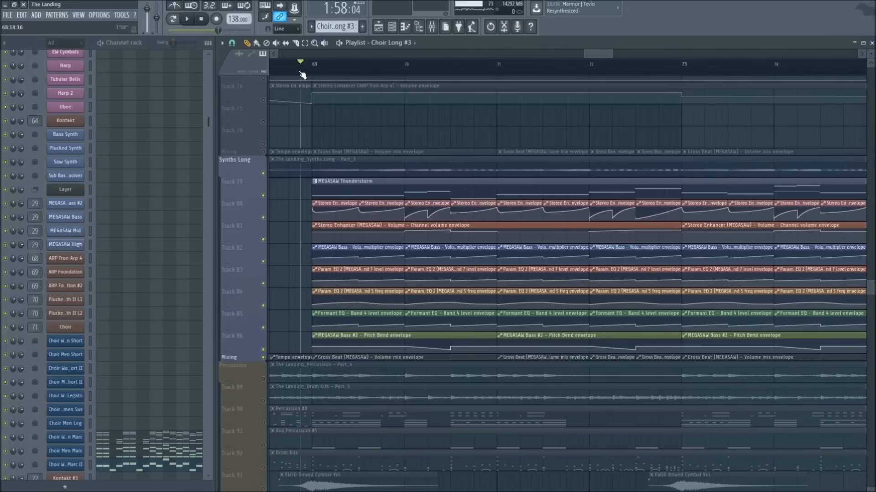
Select the MEGASAW Thunderstorm pattern on the Synths Long tracks in the playlist
scroll(301, 74, "down", 3)
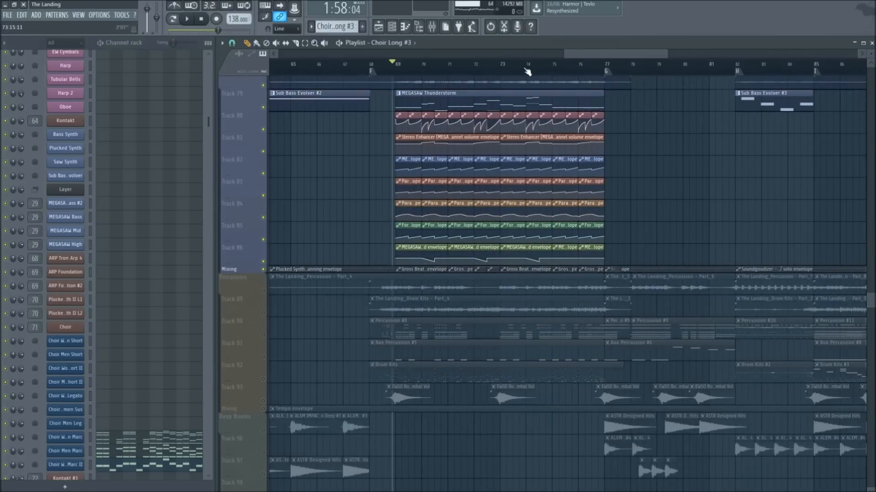
scroll(528, 71, "up", 1)
scroll(390, 137, "up", 1)
left_click(392, 131)
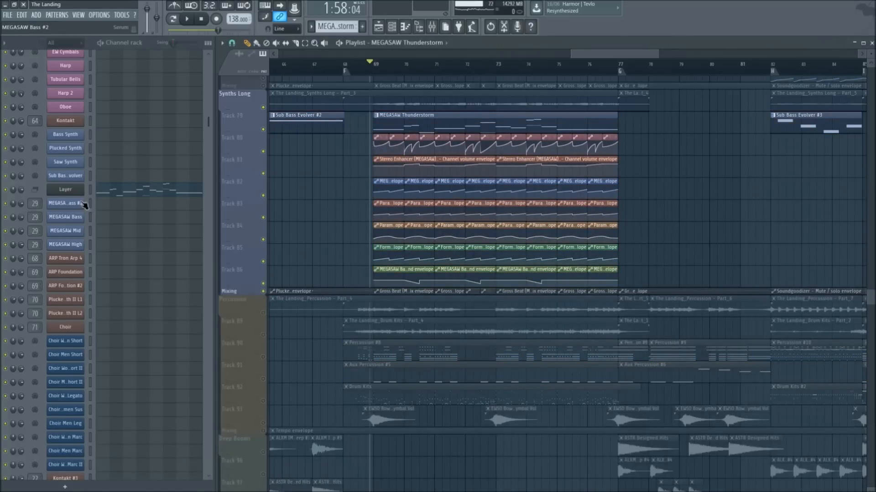
Examine the Serum oscillator settings of the MEGASAW Bass #2 channel and close the plugin window
left_click(82, 203)
left_click_drag(224, 77, 249, 75)
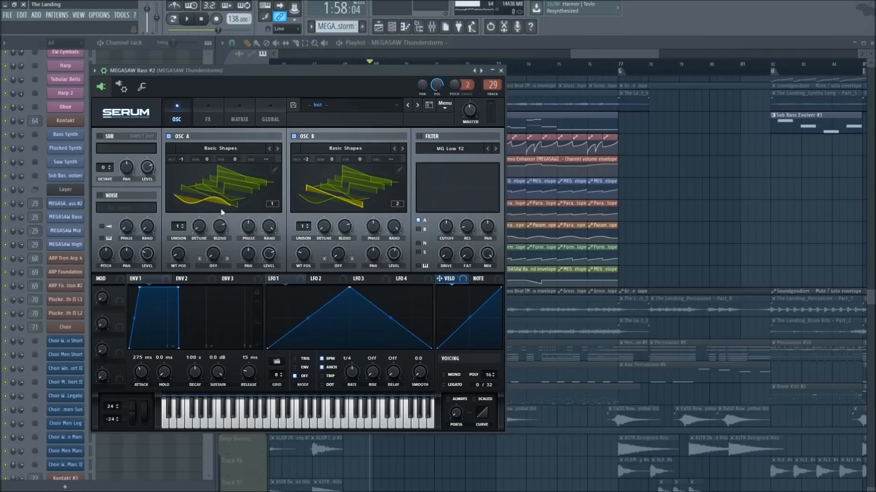
left_click(501, 70)
left_click(82, 204)
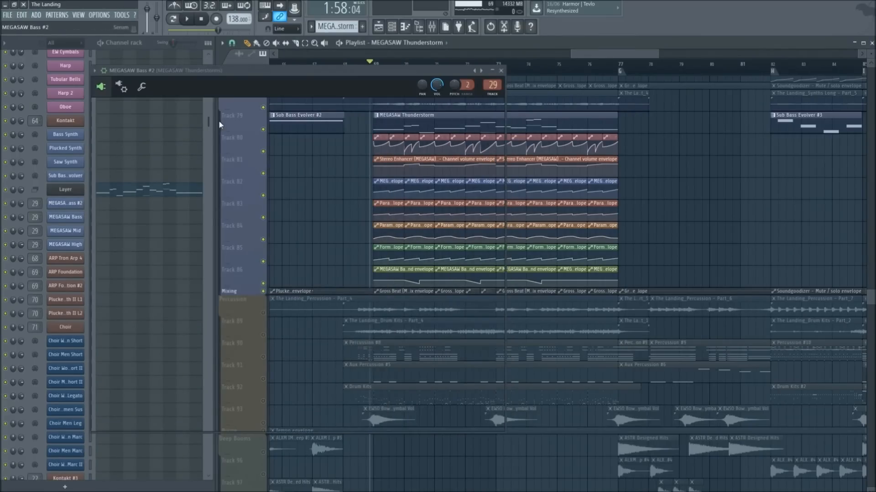
left_click(206, 115)
left_click(190, 114)
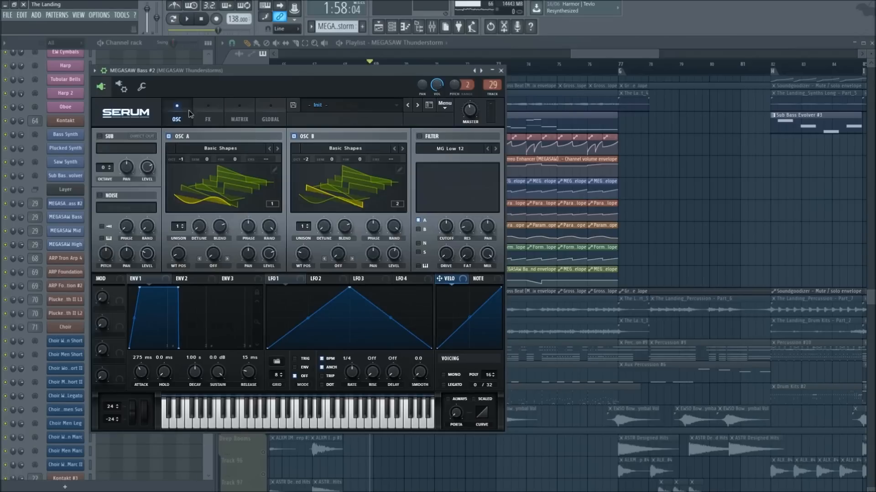
left_click(501, 70)
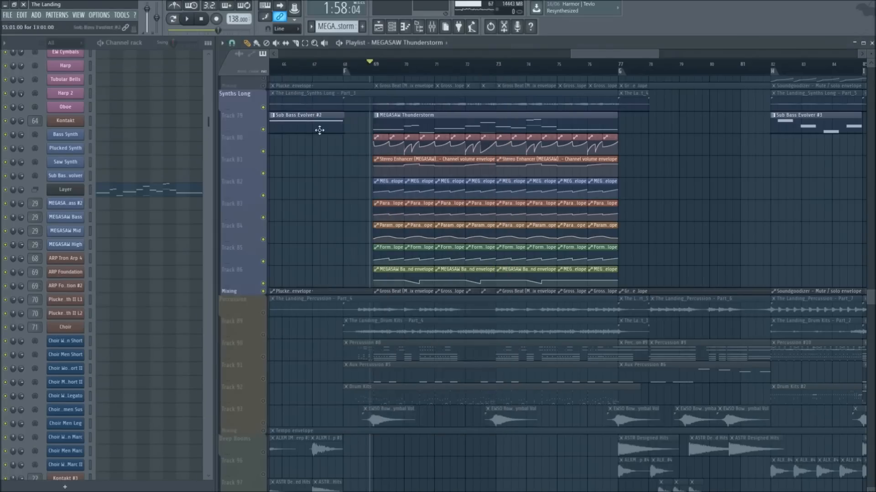
Examine the Serum effects and oscillator settings of the MEGASAW Mid channel and close the plugin window
left_click(65, 230)
left_click(275, 93)
left_click(259, 95)
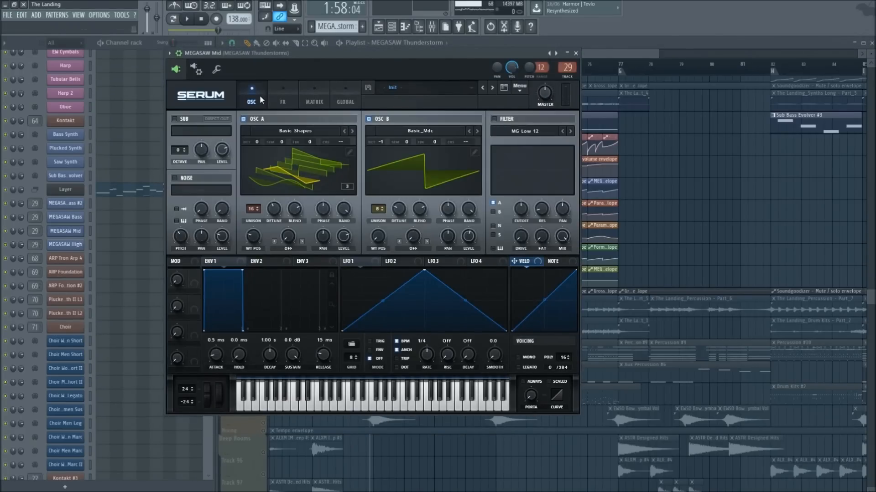
left_click(575, 54)
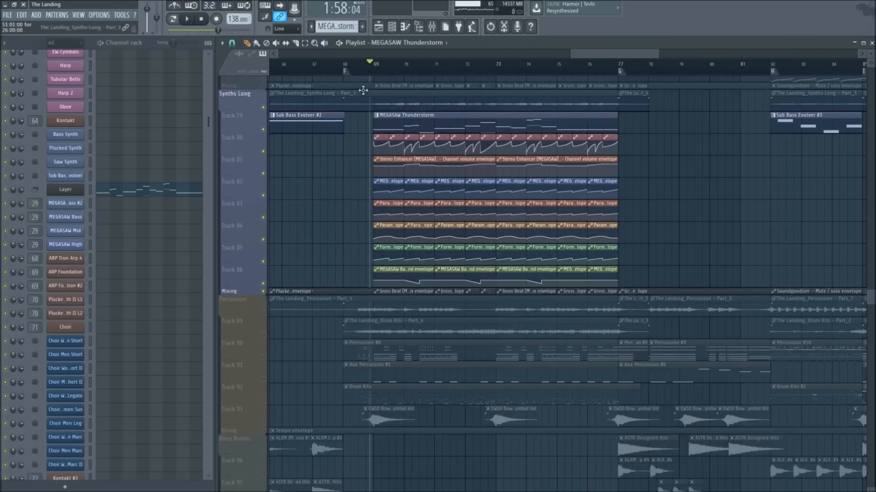
Play the MEGASAW Thunderstorm section with all its automation from just before bar 69 and stop playback
key("space")
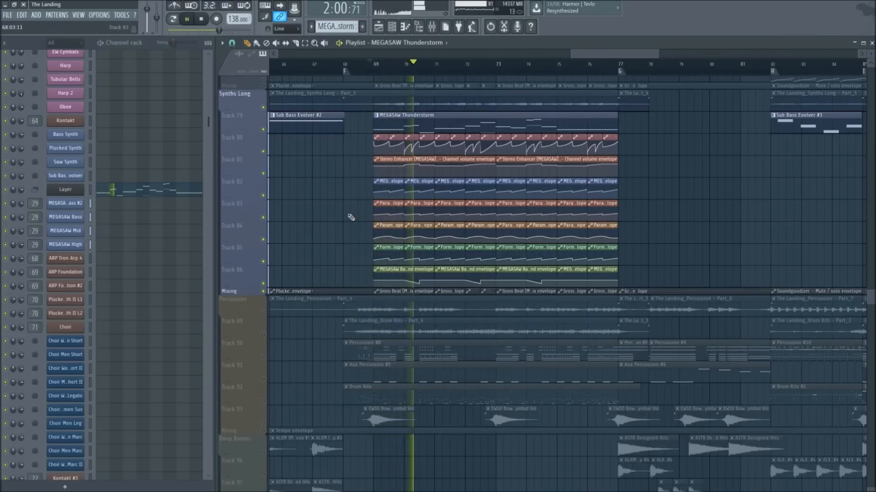
left_click_drag(580, 55, 586, 54)
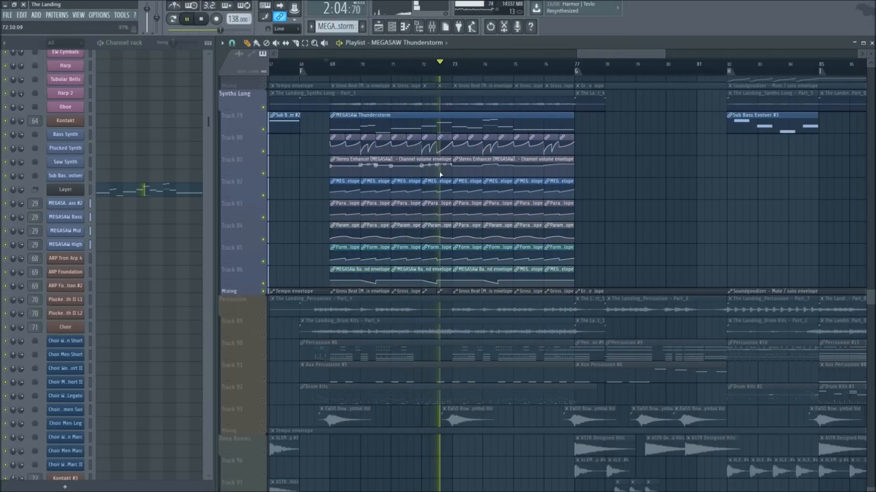
key("space")
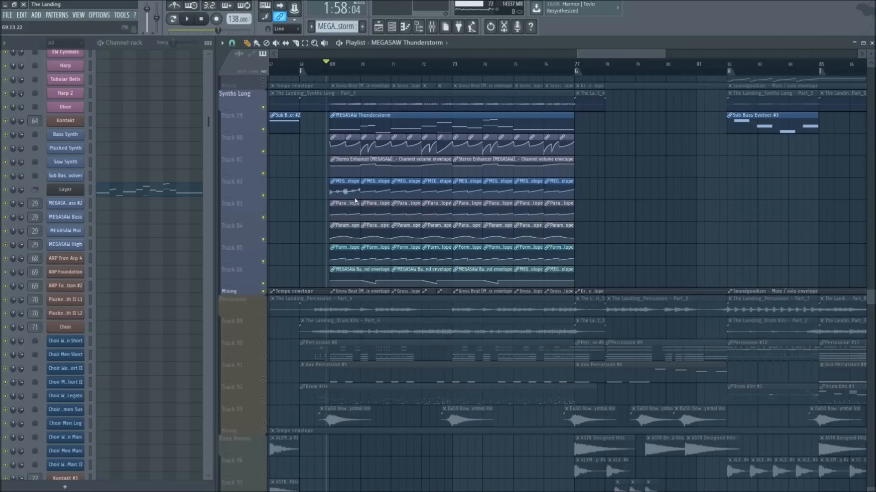
left_click(317, 205)
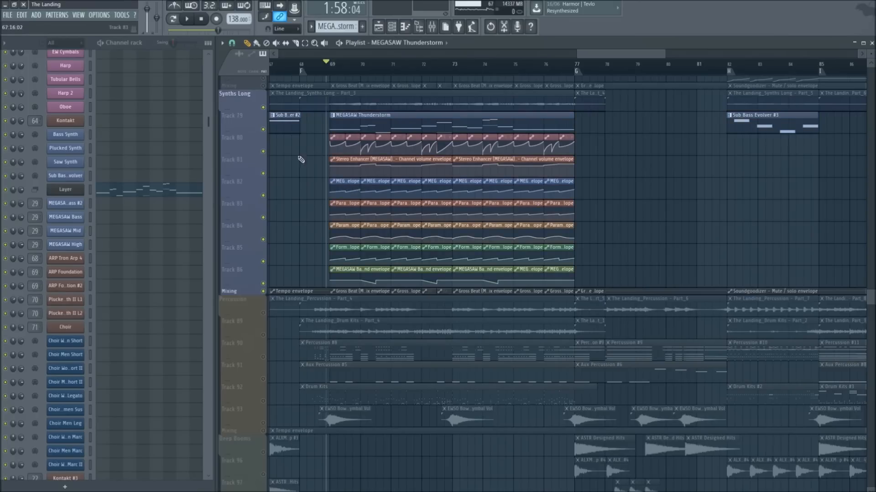
Mute the automation on Tracks 80 to 86 beneath the MEGASAW Thunderstorm pattern, and toggle the Mixing track below them
key("F9")
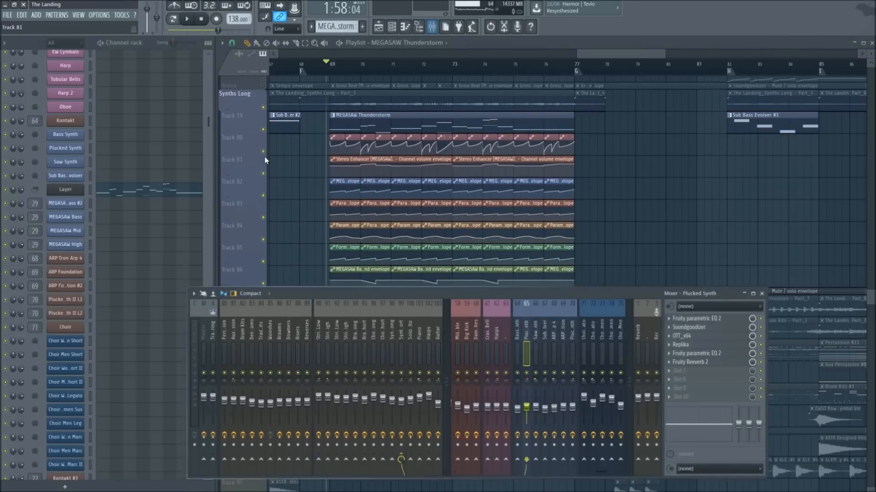
left_click(263, 152)
left_click(263, 174)
left_click(263, 195)
left_click(263, 218)
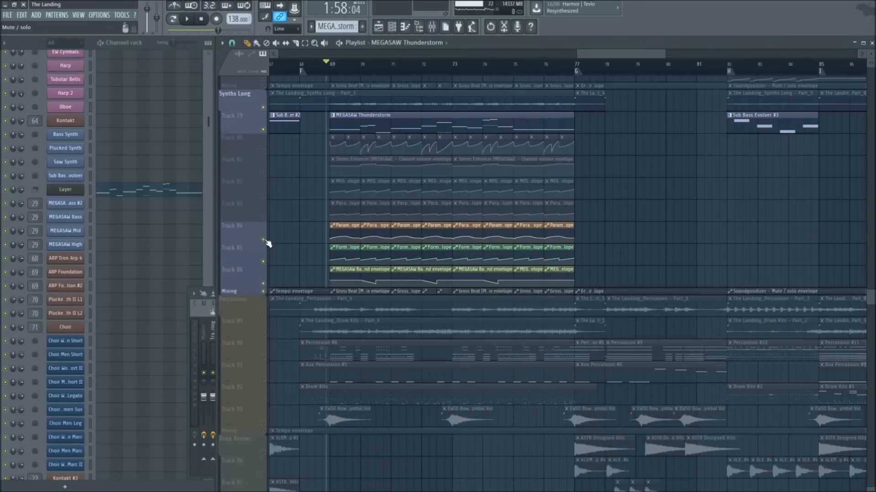
left_click(264, 239)
left_click(263, 262)
left_click(263, 283)
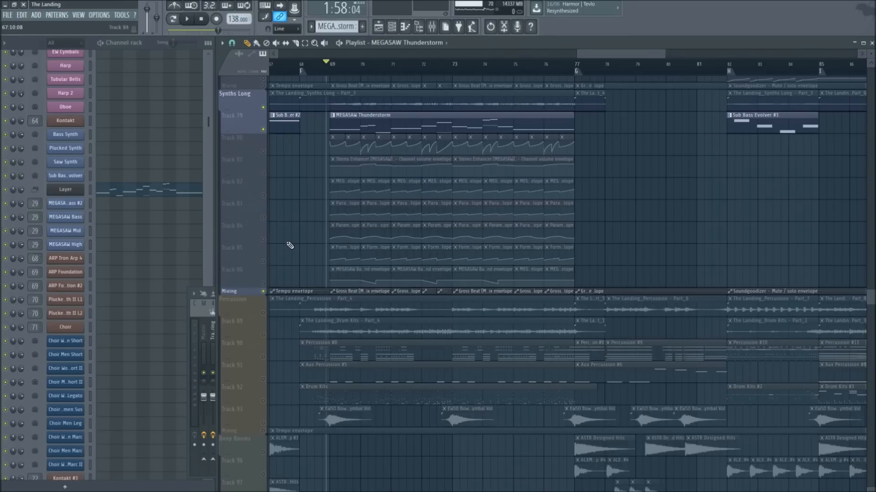
left_click(264, 291)
Select the MEGASAW Thunderstorms mixer track and play the pattern without its track automation
key("F9")
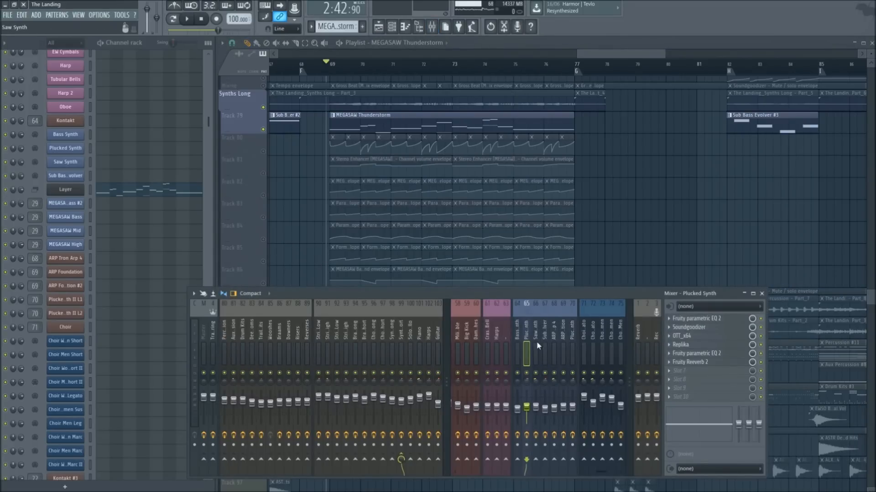
scroll(523, 340, "up", 8)
scroll(520, 337, "up", 2)
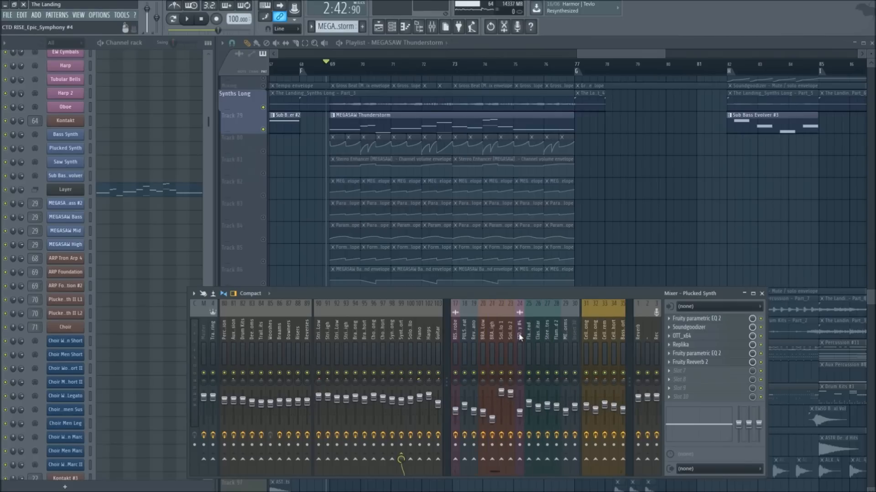
left_click(565, 343)
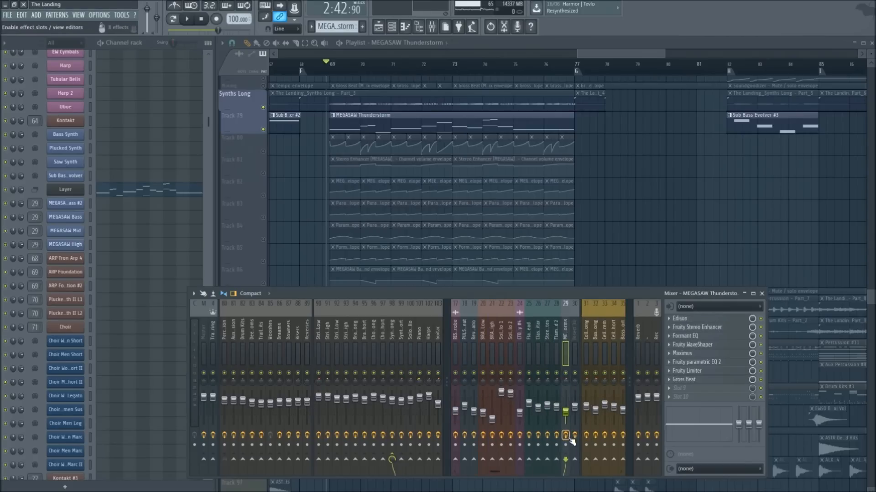
left_click(666, 249)
key("space")
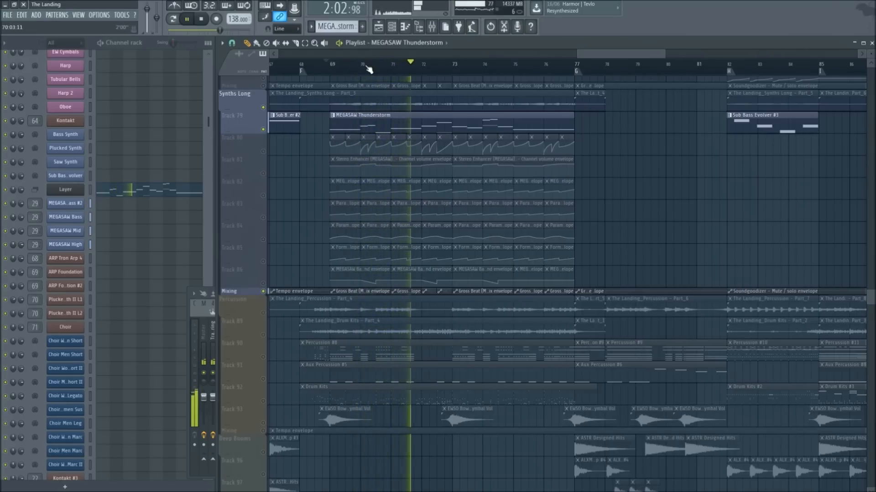
key("space")
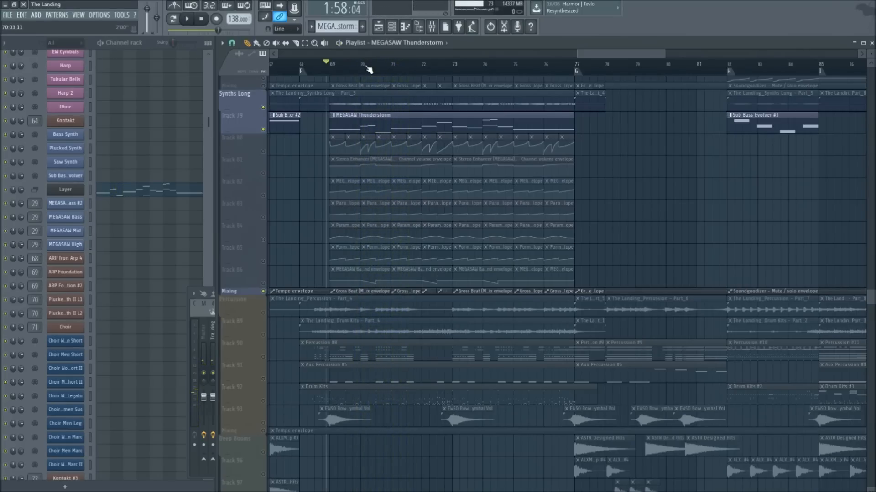
Unmute Track 86 and play the pattern with only the MEGASAW Bass #2 pitch bend envelope added
key("F9")
key("F9")
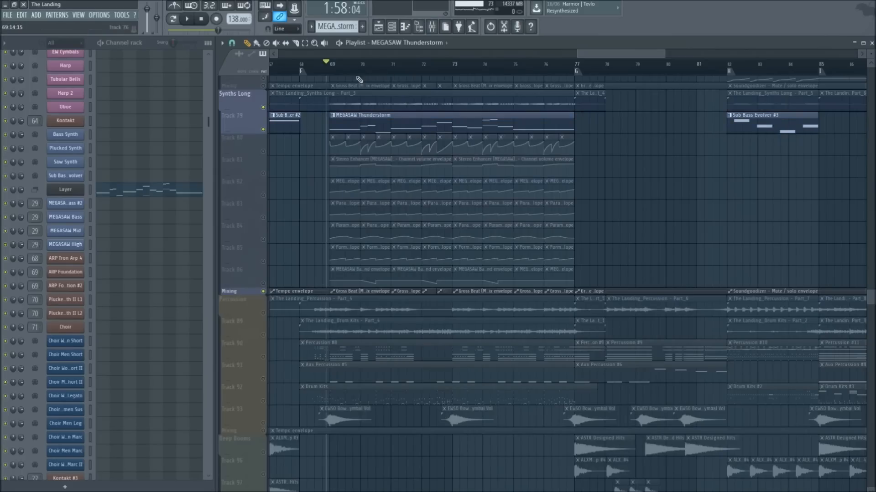
scroll(358, 80, "up", 2)
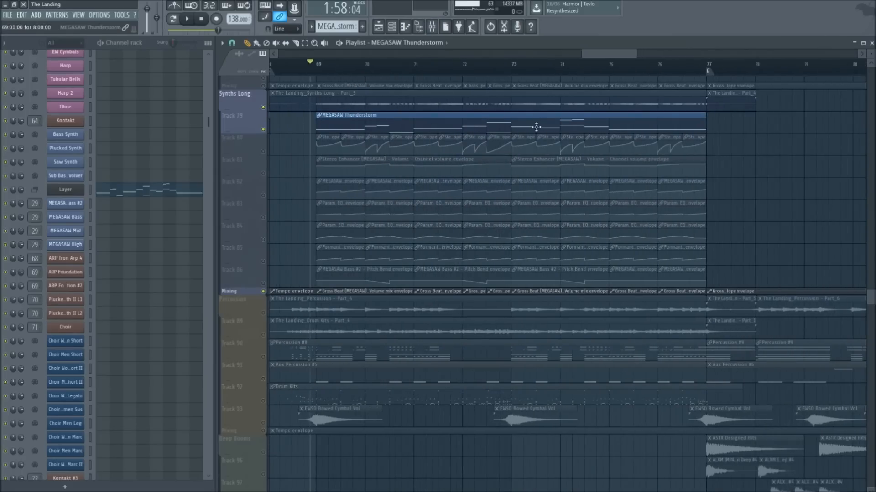
left_click(266, 281)
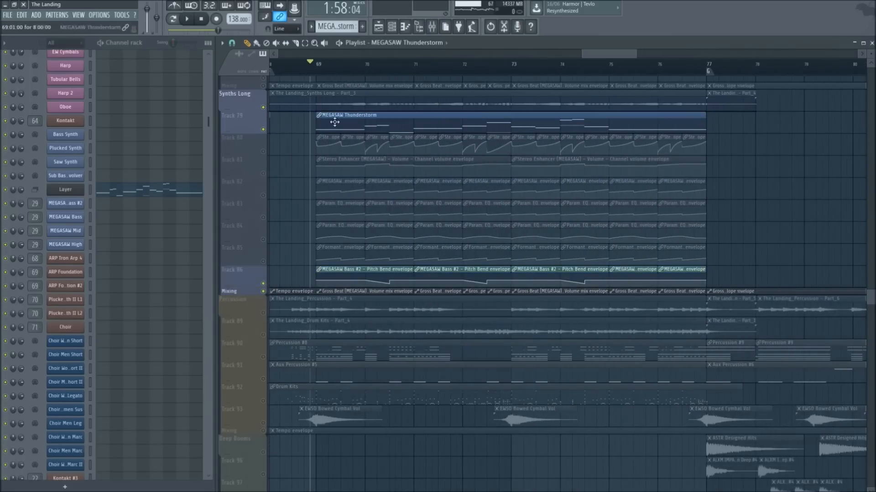
scroll(340, 78, "up", 2)
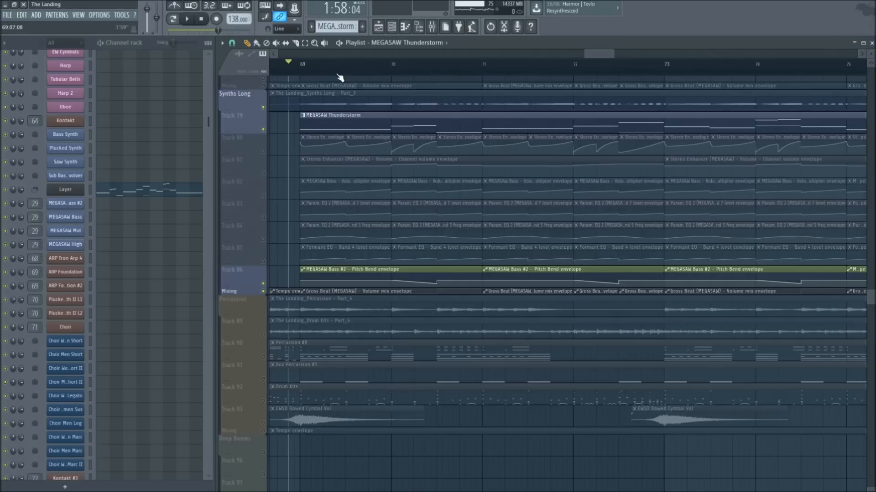
key("space")
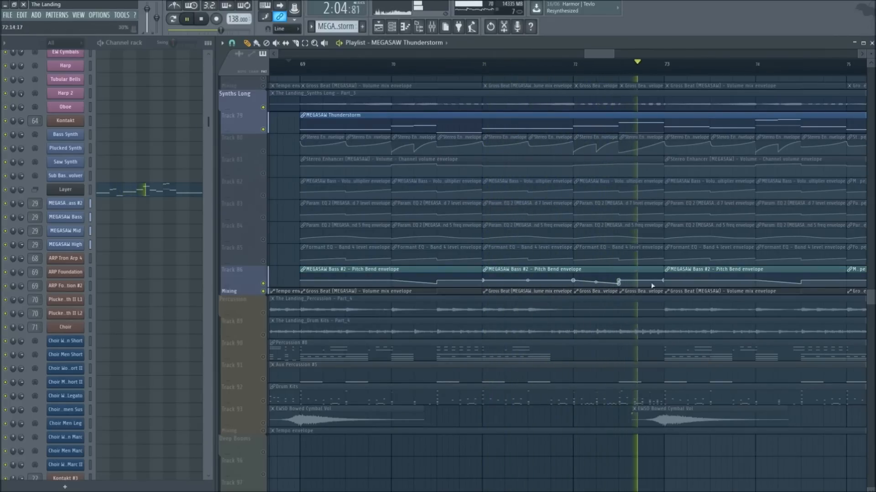
key("space")
Unmute the remaining MEGASAW automation on Tracks 80 to 85 and show the mixer with the MEGASAW Thunderstorms effects
key("F9")
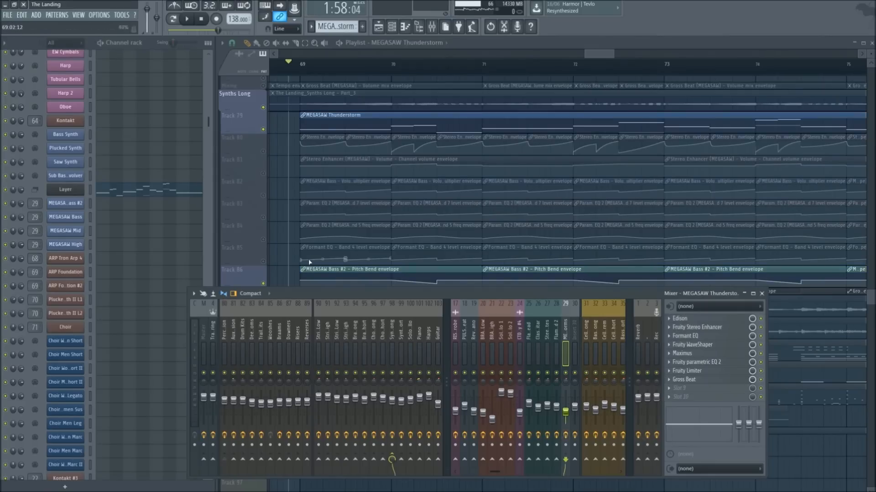
left_click_drag(264, 261, 265, 137)
key("F9")
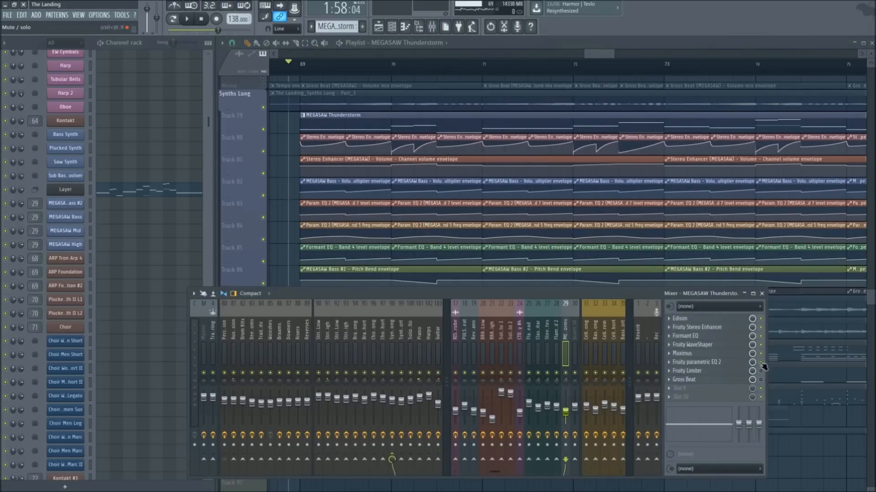
Examine the Fruity Stereo Enhancer on the MEGASAW Thunderstorms track during playback and close it
left_click(742, 328)
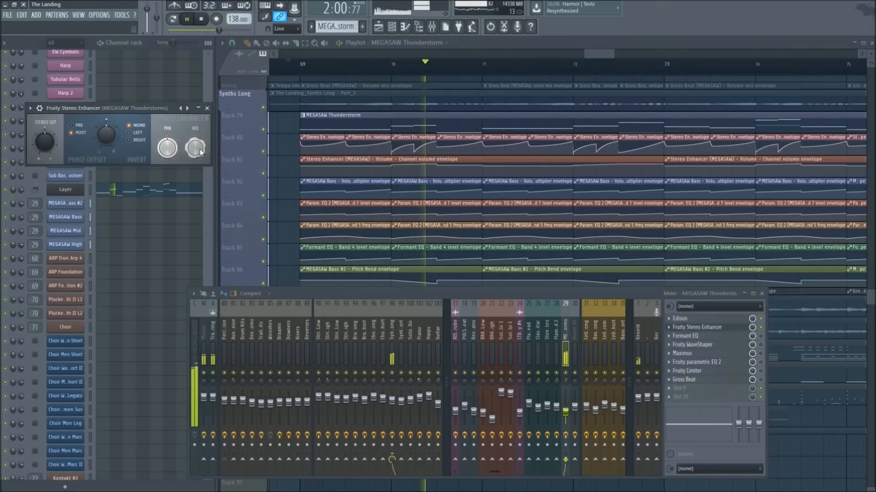
key("space")
left_click(207, 108)
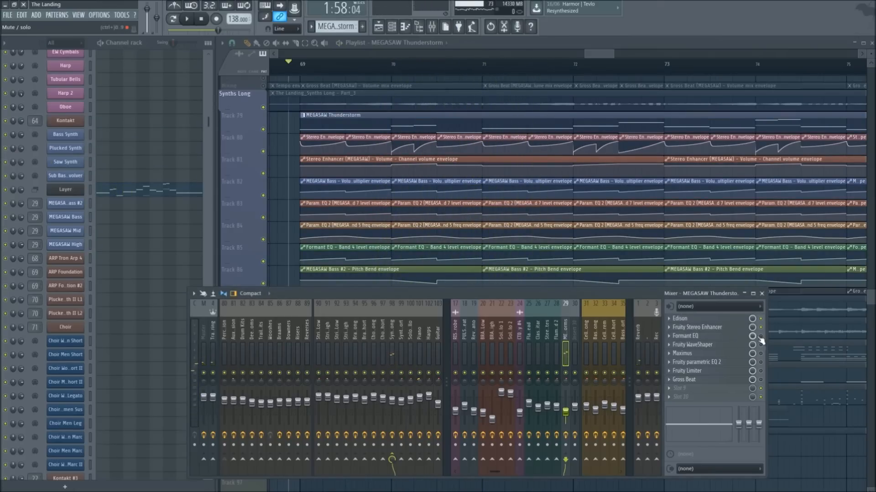
Open the Formant EQ on the MEGASAW Thunderstorms track, try moving band 6 to about 1858 Hz, and restore the band
left_click(685, 335)
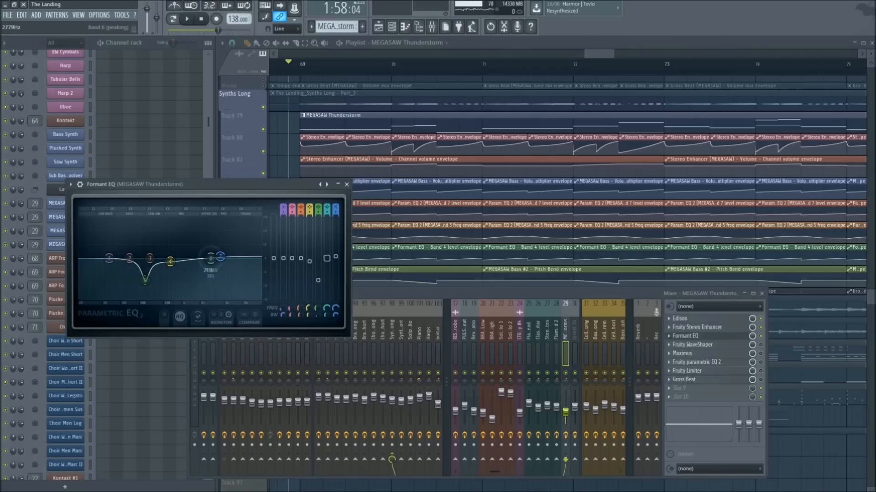
left_click_drag(210, 259, 126, 264)
left_click_drag(192, 267, 213, 250)
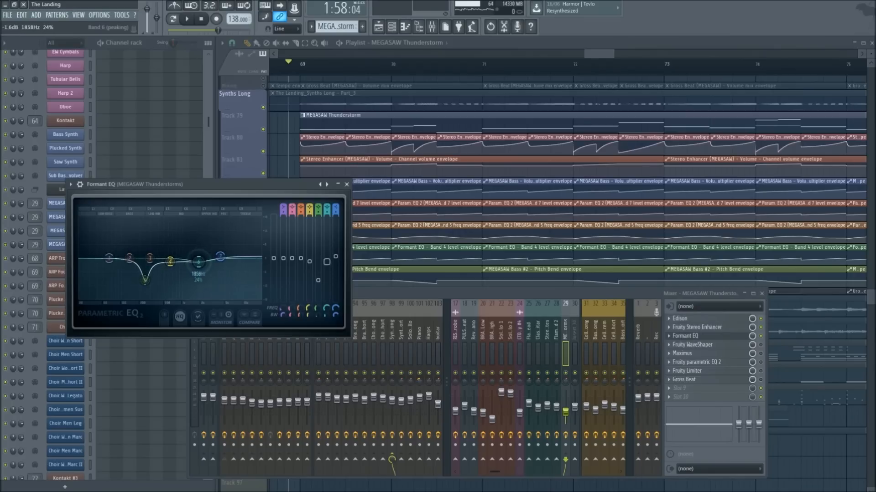
right_click(198, 261)
left_click(213, 276)
left_click_drag(256, 184, 261, 219)
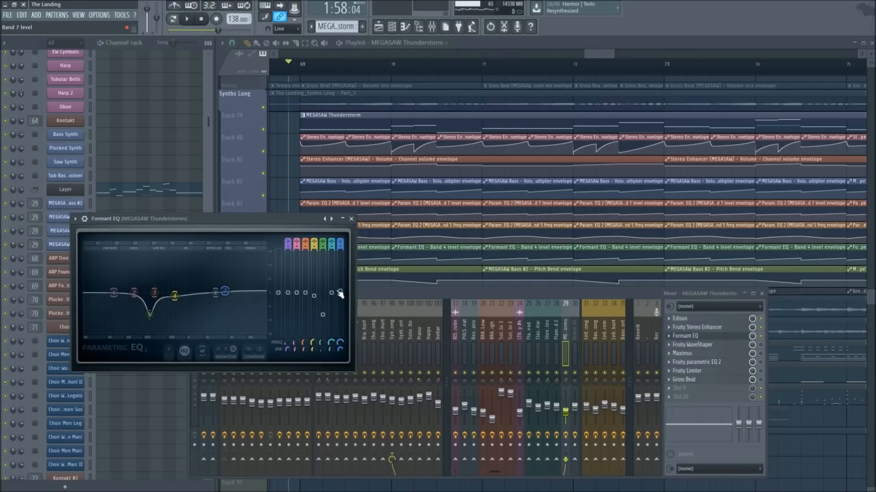
Play the pattern while watching the automated Formant EQ bands, stop playback, and close the plugin
key("space")
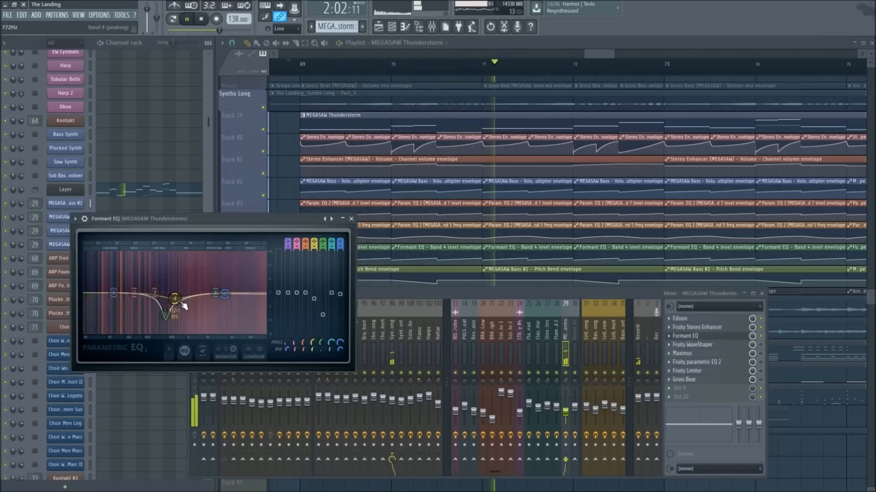
key("space")
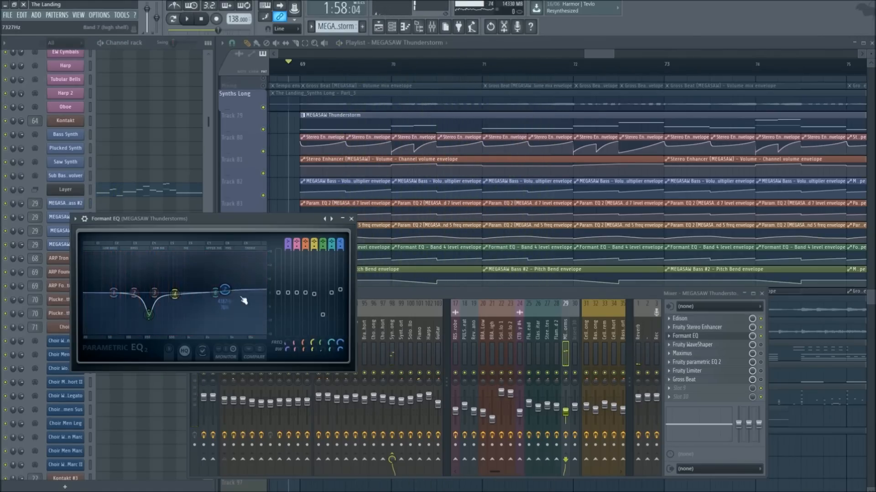
mouse_move(273, 220)
left_mouse_down()
mouse_move(291, 239)
mouse_move(260, 219)
left_mouse_up()
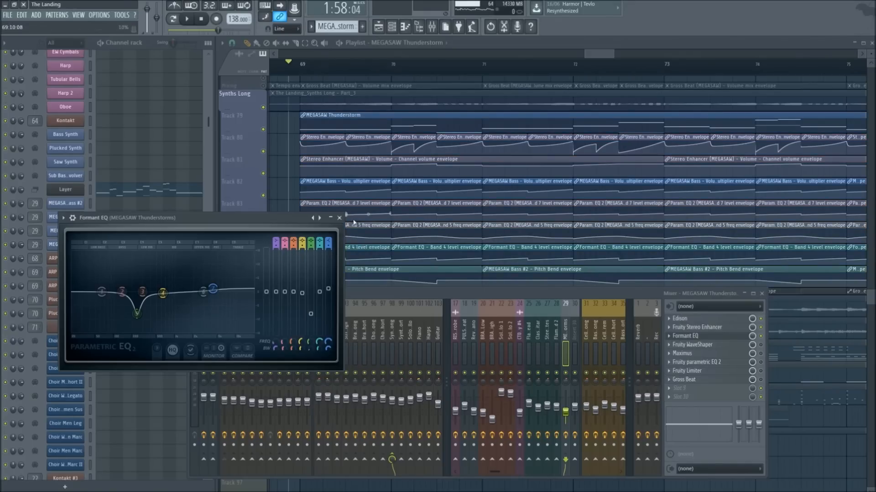
left_click(339, 218)
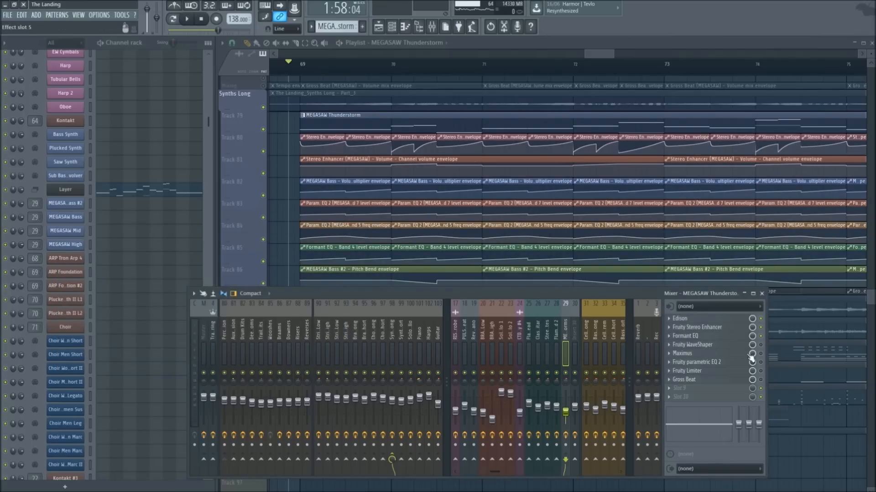
Open the Fruity WaveShaper on the MEGASAW Thunderstorms track and audition the pattern with its distortion
left_click(715, 348)
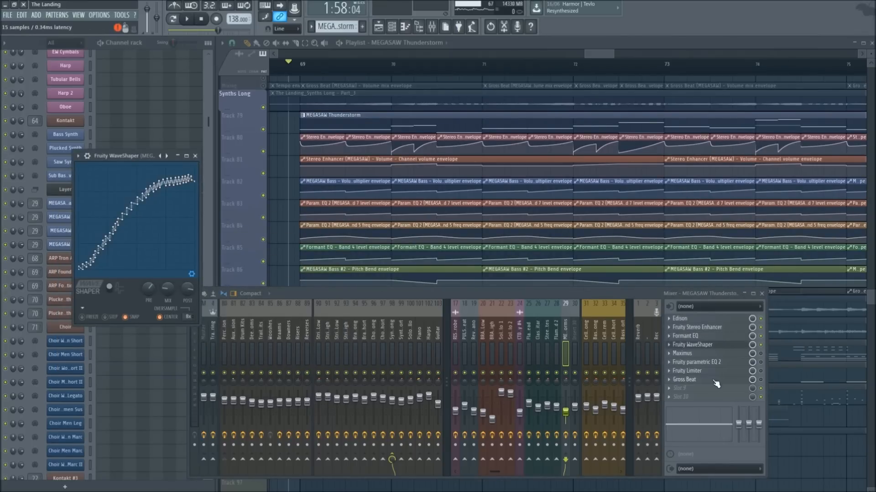
key("space")
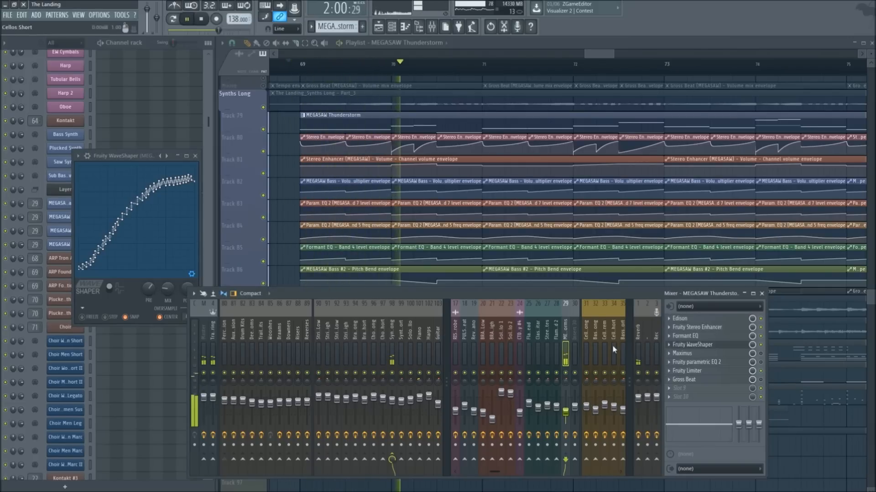
key("space")
Inspect Maximus and Fruity parametric EQ 2 on the MEGASAW Thunderstorms track and play the pattern through them
left_click(722, 355)
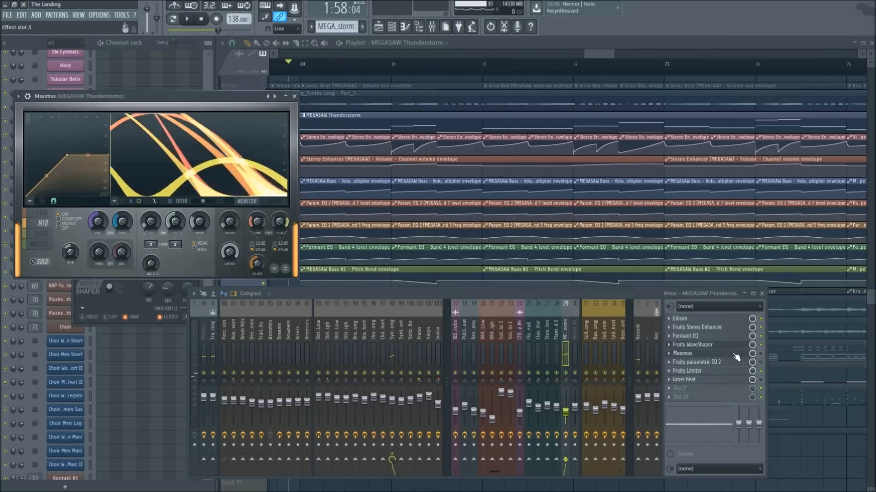
left_click(723, 363)
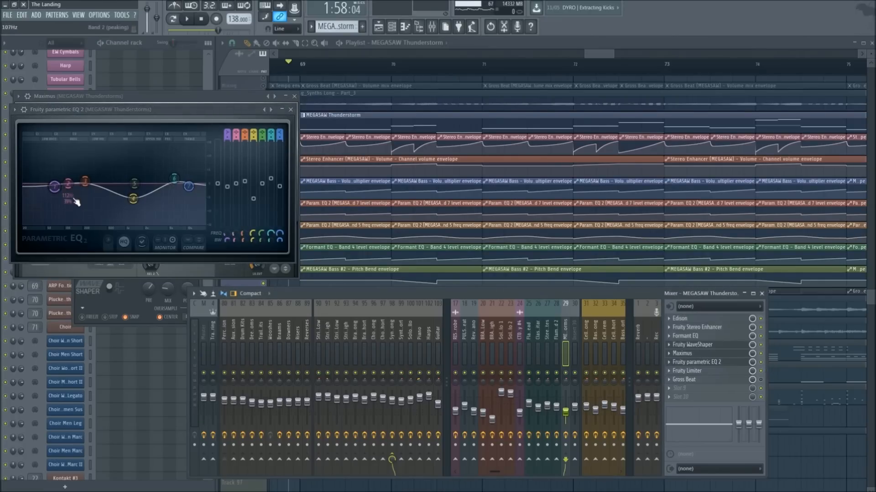
key("space")
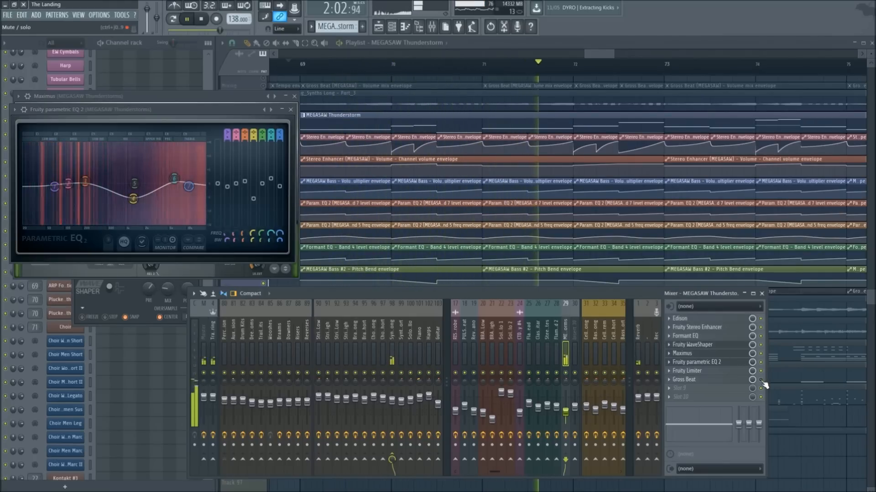
Stop playback, inspect the Gross Beat plugin on the MEGASAW Thunderstorms track, and close it
key("space")
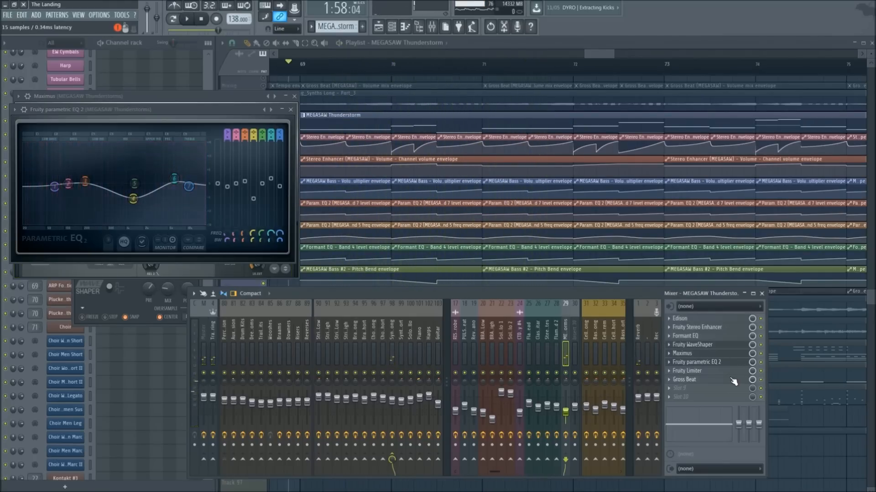
left_click(732, 379)
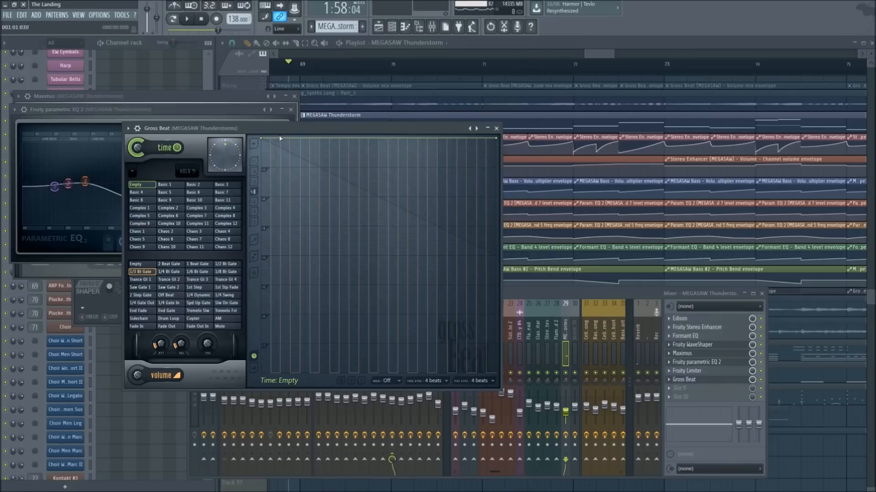
left_click_drag(286, 130, 217, 122)
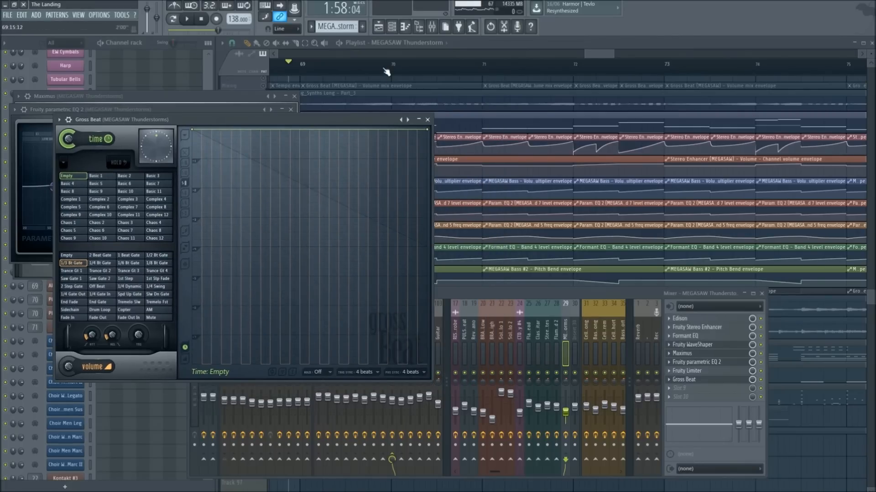
scroll(455, 150, "down", 2)
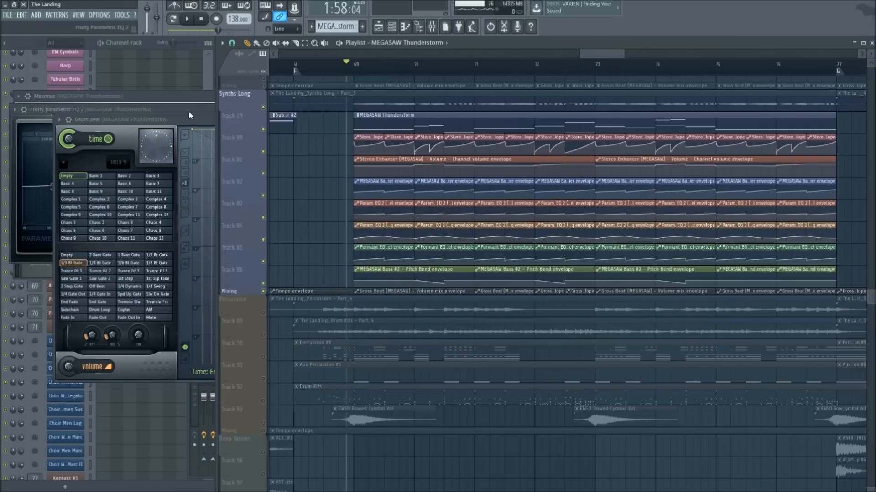
left_click(190, 117)
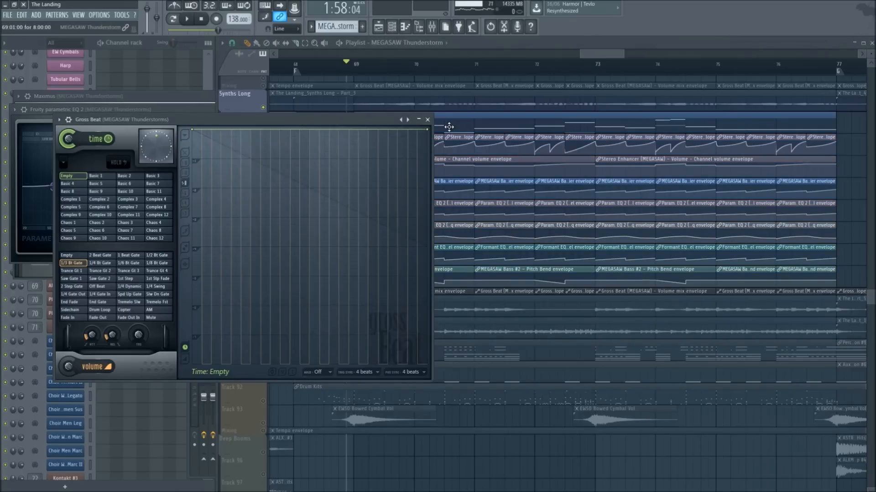
left_click(427, 119)
Audition the MEGASAW Thunderstorm clips with their automation through the Fruity parametric EQ 2, and stop playback
key("space")
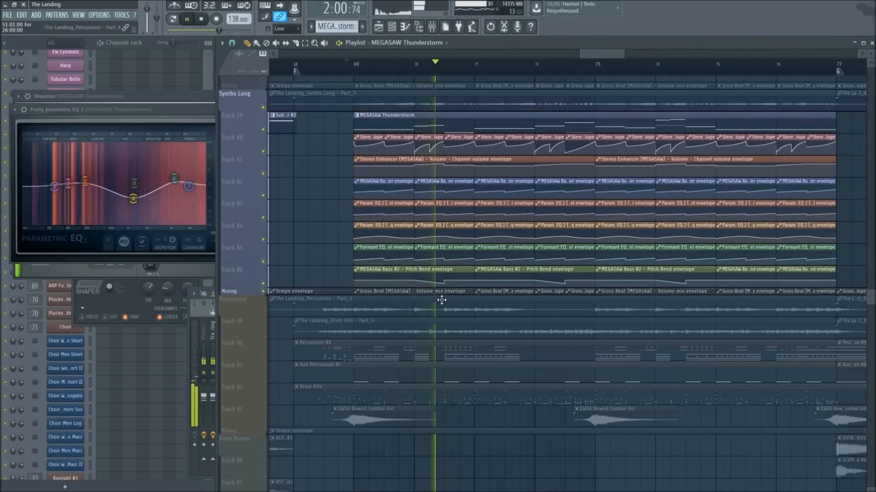
key("space")
left_click(440, 67)
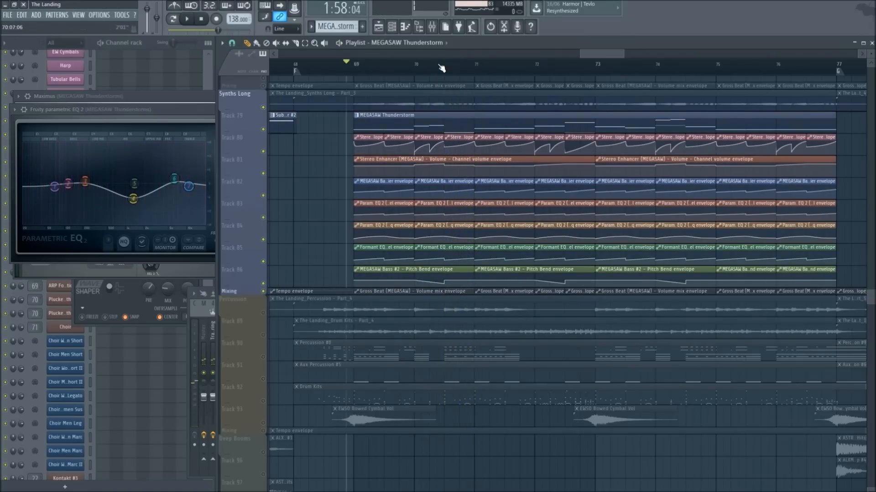
key("space")
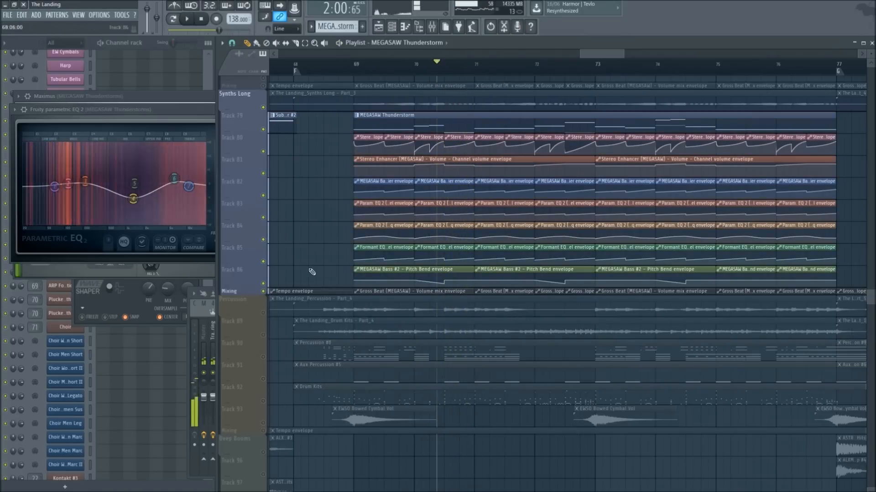
key("space")
key("space")
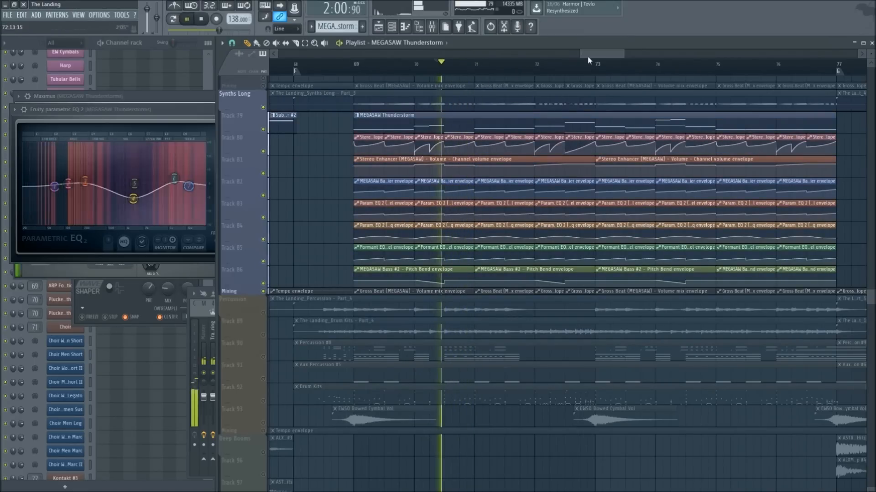
left_click_drag(587, 55, 598, 54)
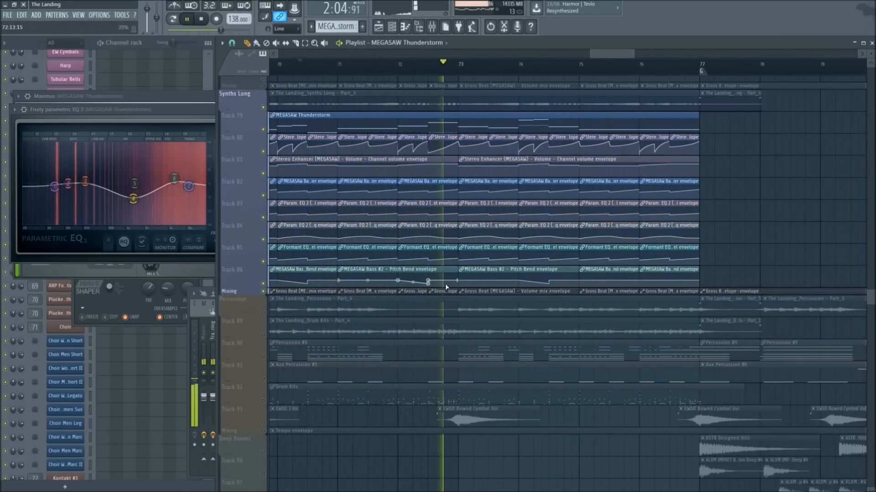
key("space")
Close all open plugin and mixer windows and reopen the playlist around the MEGASAW Thunderstorm section
scroll(482, 146, "down", 4)
key("F12")
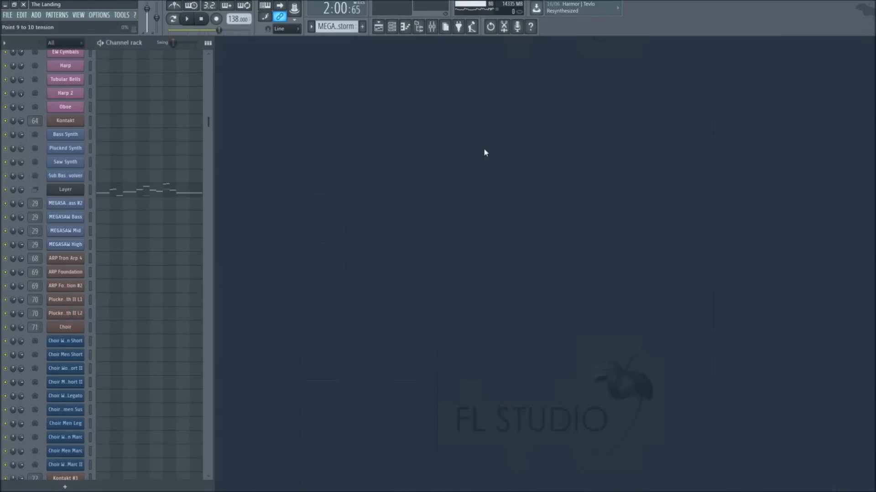
key("F5")
key("F9")
key("F9")
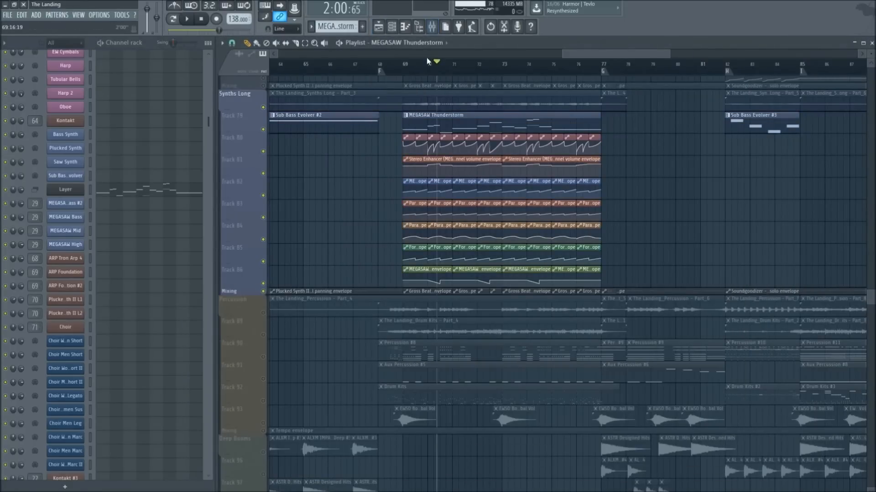
scroll(424, 72, "up", 5)
scroll(424, 72, "down", 5)
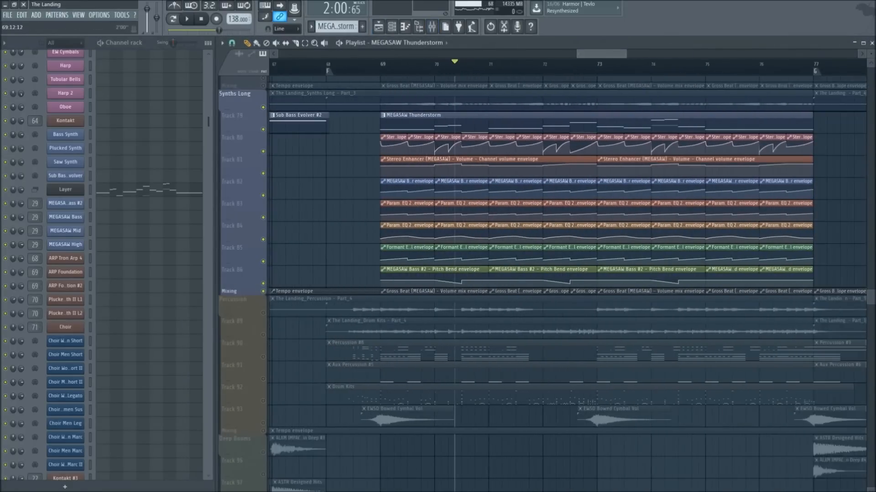
scroll(434, 101, "down", 2)
Unmute the Long Brass track group, place the playhead just before bar 69, and open the Brass Long #5 pattern
scroll(434, 187, "up", 15)
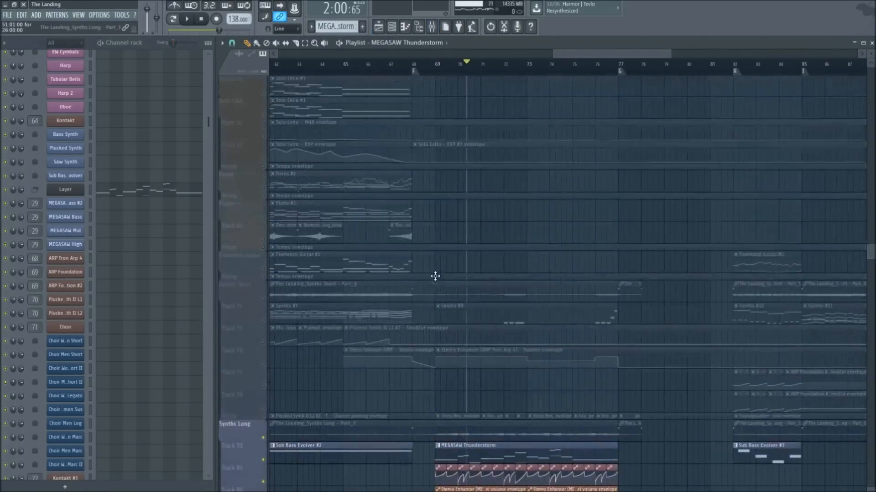
scroll(434, 280, "up", 12)
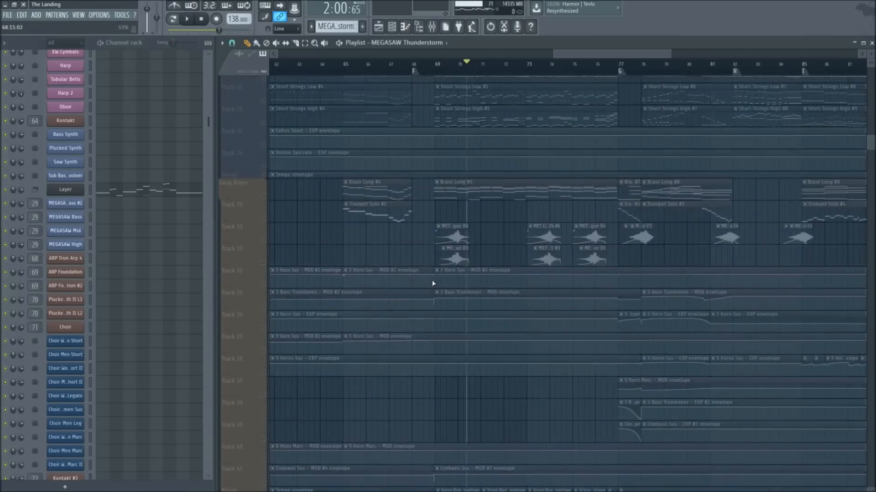
scroll(431, 287, "down", 4)
left_click(265, 305)
scroll(382, 284, "down", 4)
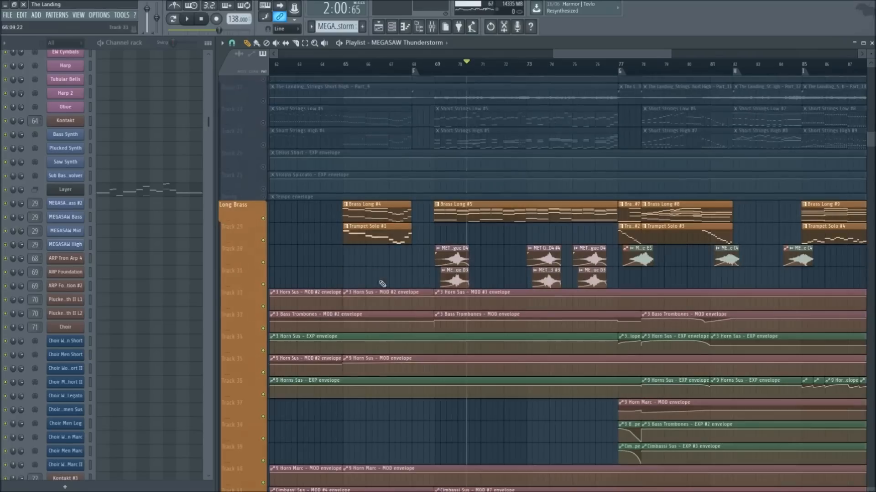
scroll(442, 66, "up", 3)
left_click(423, 65)
double_click(438, 206)
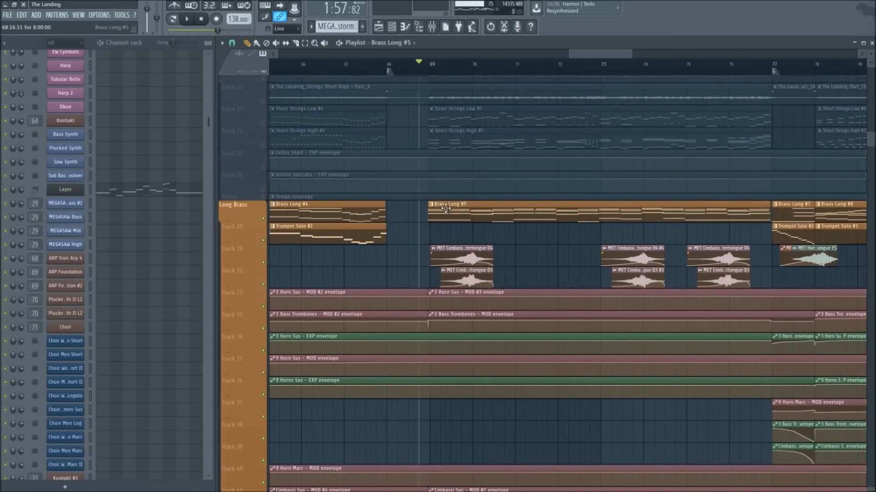
Mute the 3 Horn Sus, 9 Horns Sus and 3 Bass Trombones channels, audition the Cimbassi Sus notes, and close the piano roll
scroll(151, 190, "down", 10)
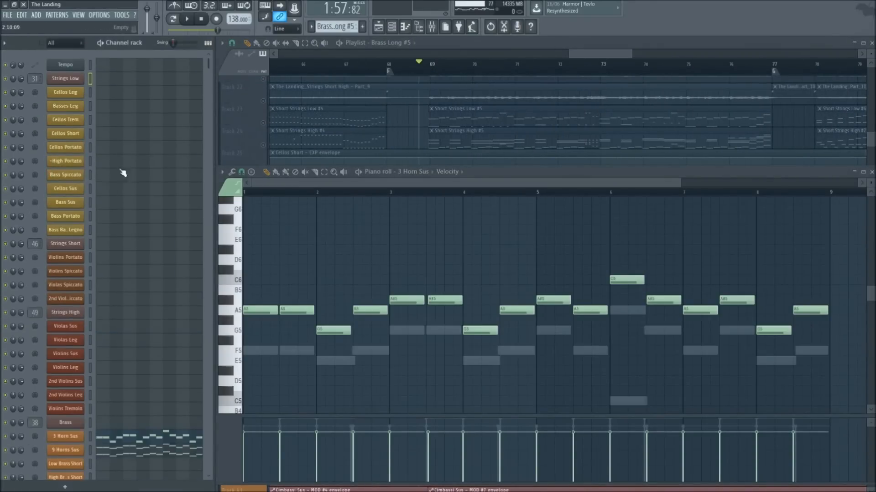
scroll(179, 178, "down", 3)
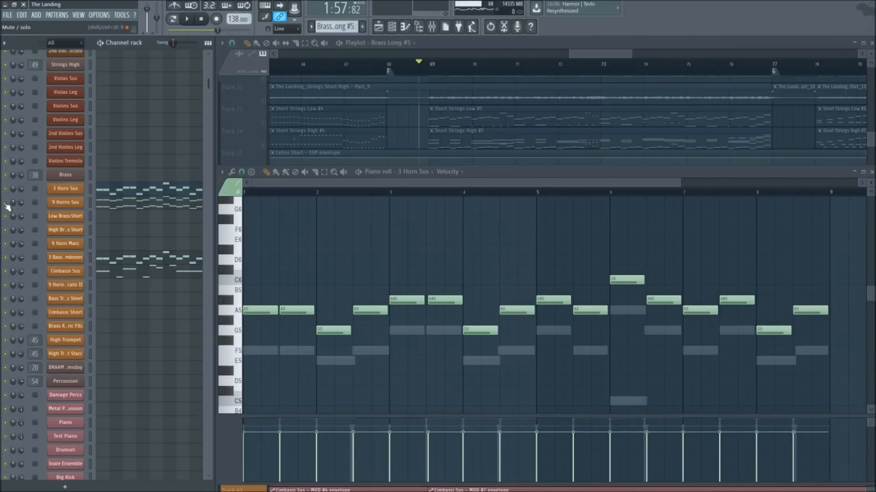
key("space")
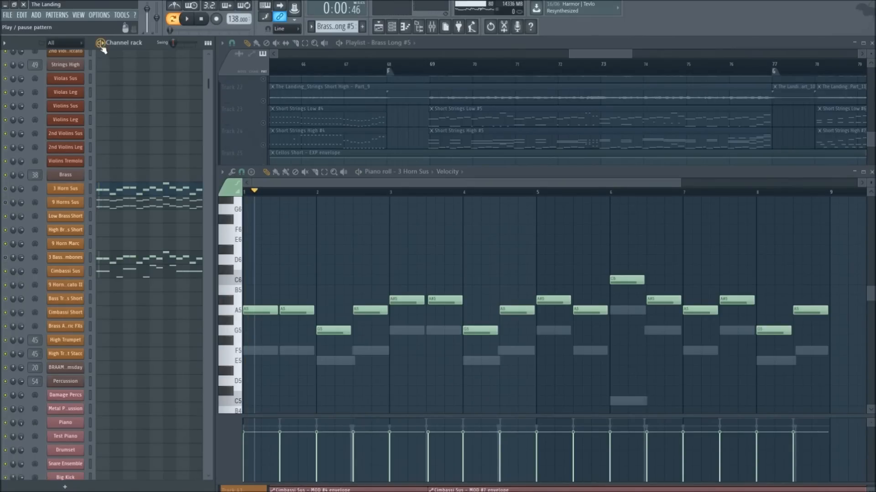
left_click(127, 273)
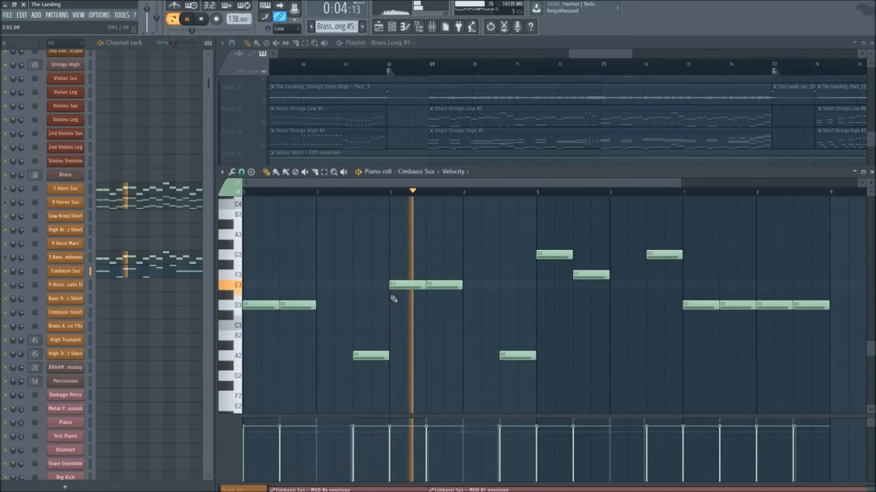
key("space")
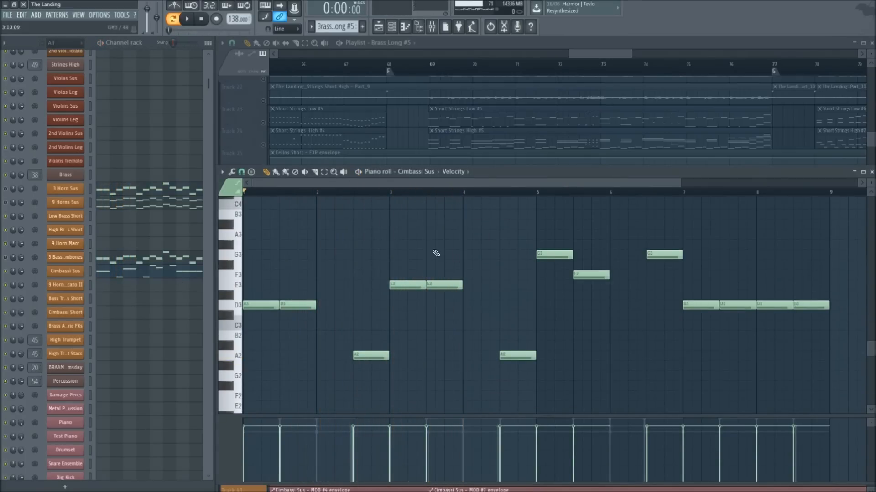
left_click(871, 173)
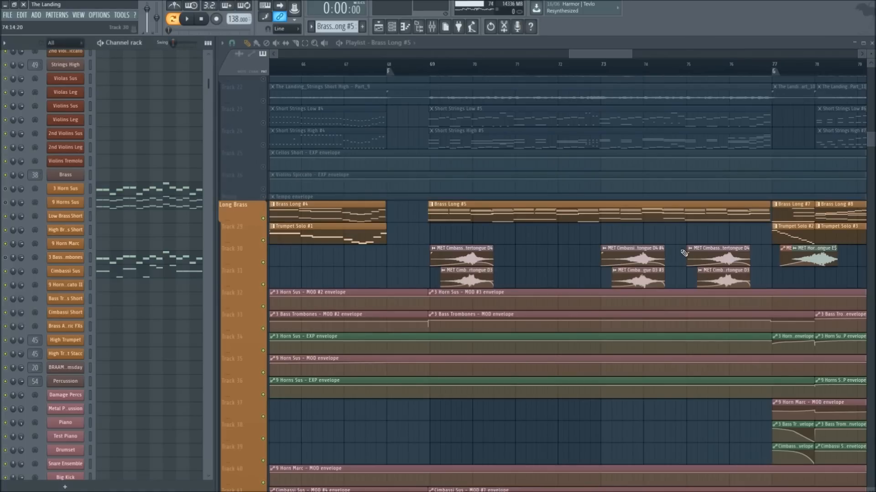
Unmute the Long Strings track group, mute its Strings Long High track, and open the Strings Long Low #7 pattern
left_click_drag(581, 56, 593, 57)
scroll(401, 217, "up", 8)
scroll(344, 217, "up", 2)
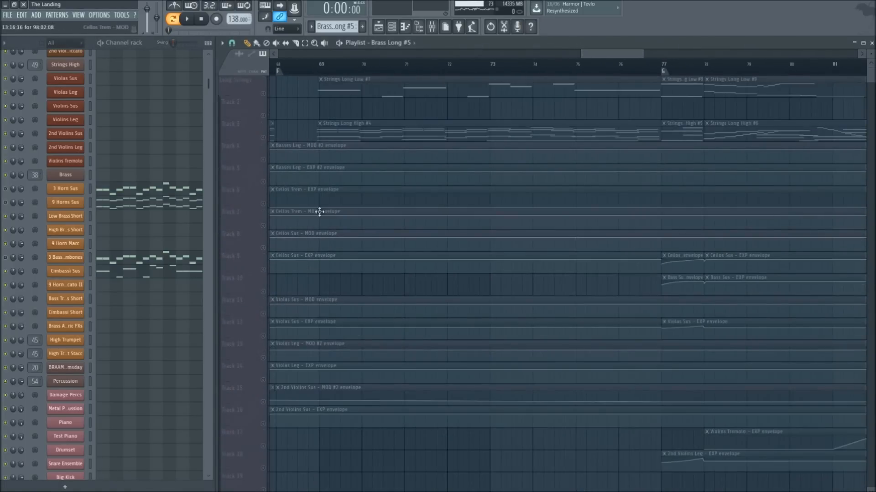
left_click(263, 94)
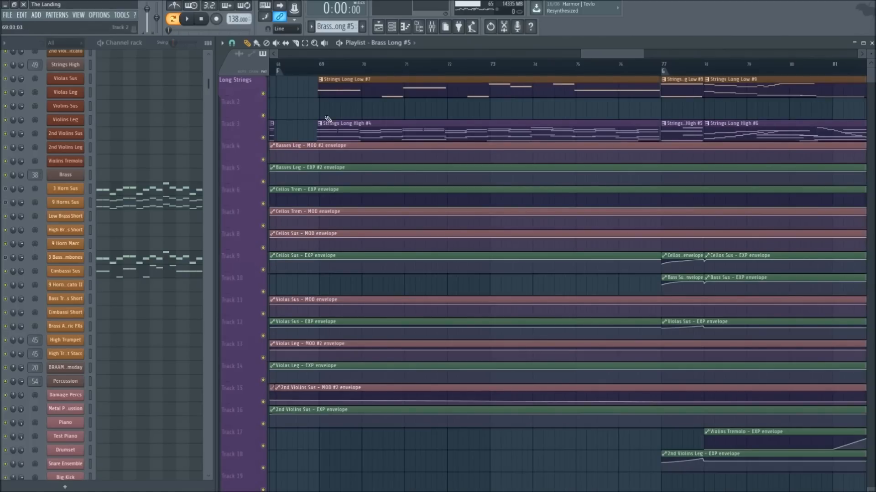
left_click(263, 138)
double_click(345, 87)
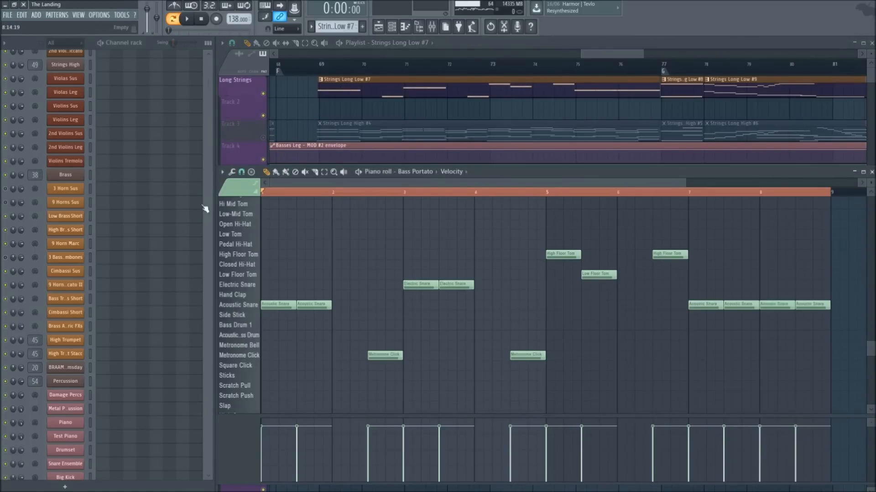
Show the Bass Portato notes of Strings Long Low #7 in the piano roll and audition the pattern
scroll(169, 222, "down", 6)
scroll(169, 223, "up", 6)
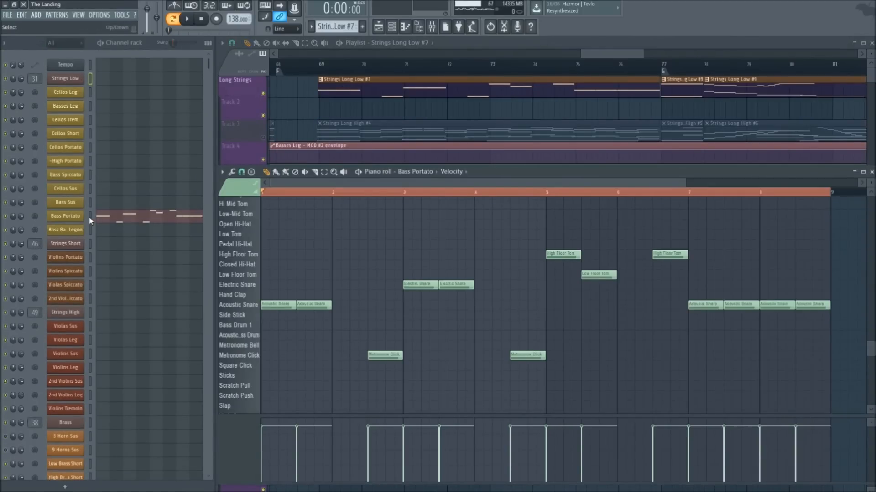
key("F7")
left_click(117, 223)
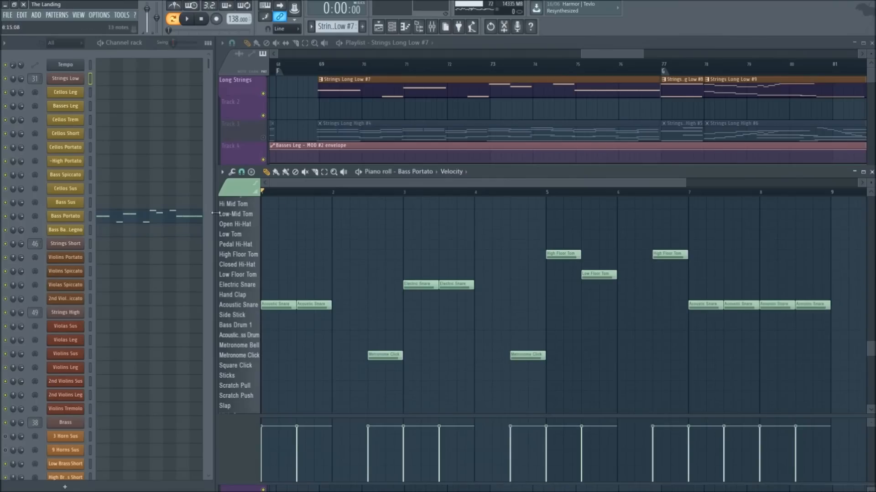
key("space")
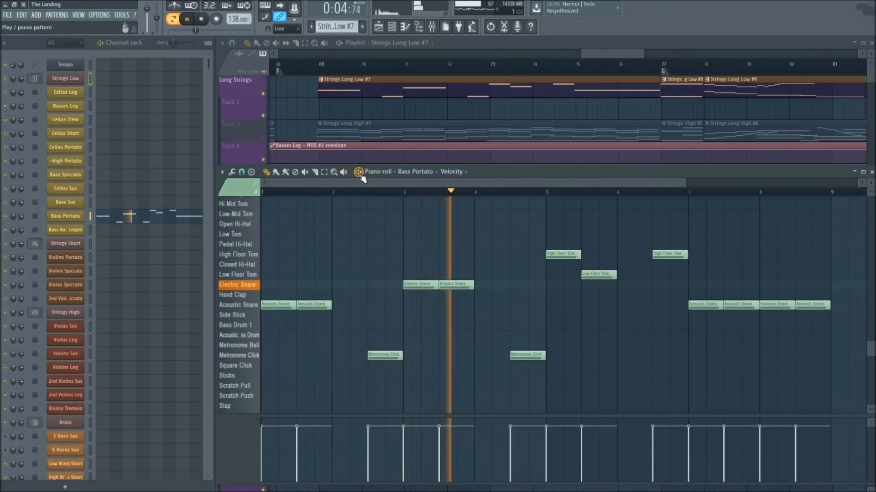
left_click(360, 174)
Return to the playlist, play the song from just before bar 69 with the long brass and low strings active, and stop
right_click(305, 122)
scroll(303, 121, "down", 5)
scroll(304, 219, "down", 10)
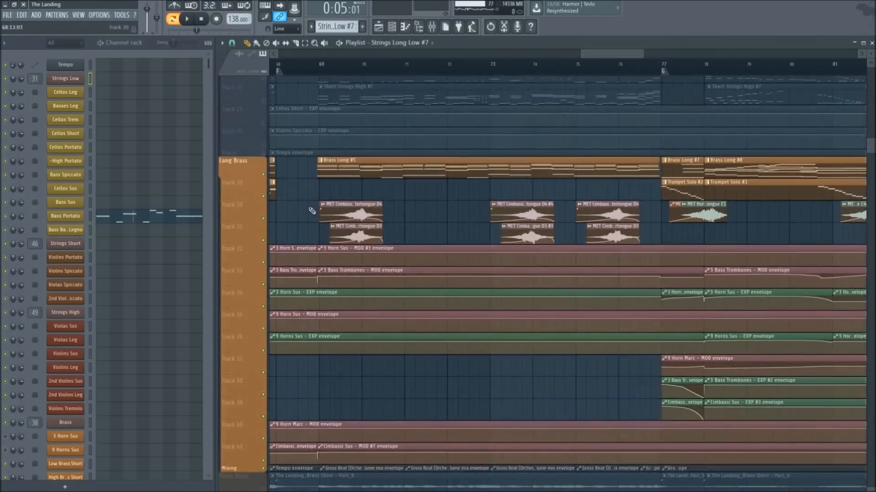
scroll(304, 224, "down", 6)
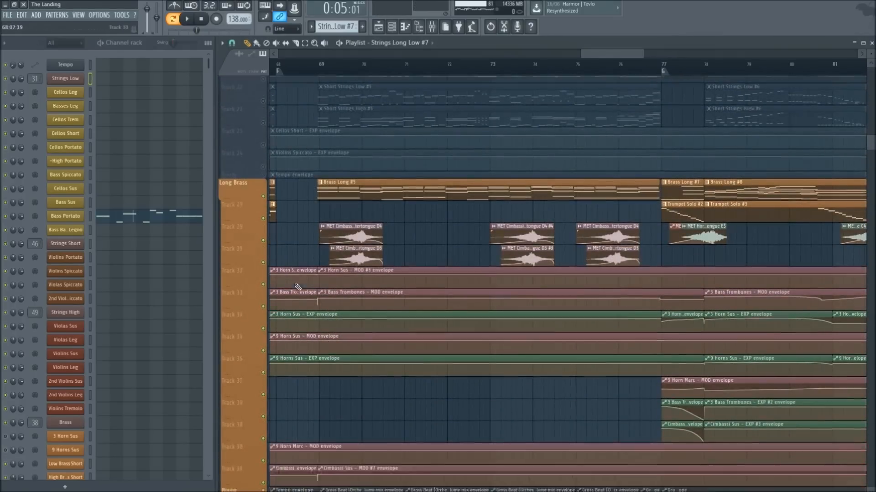
scroll(304, 305, "down", 15)
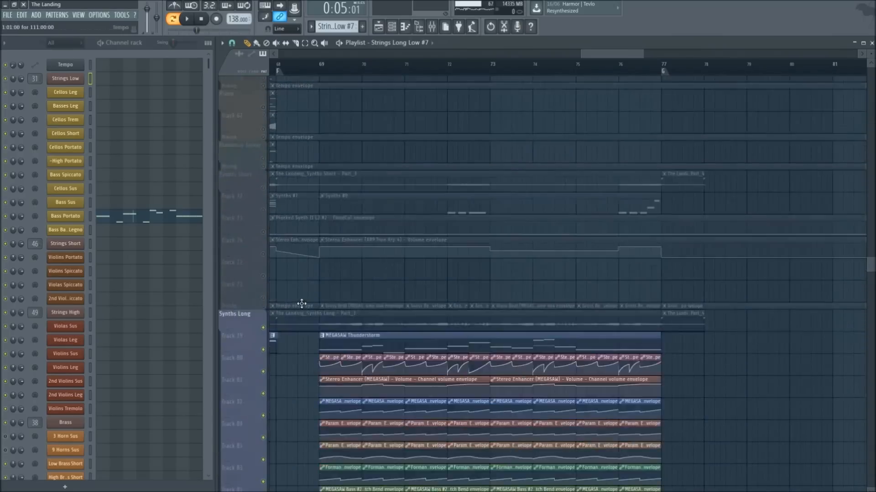
scroll(319, 310, "up", 12)
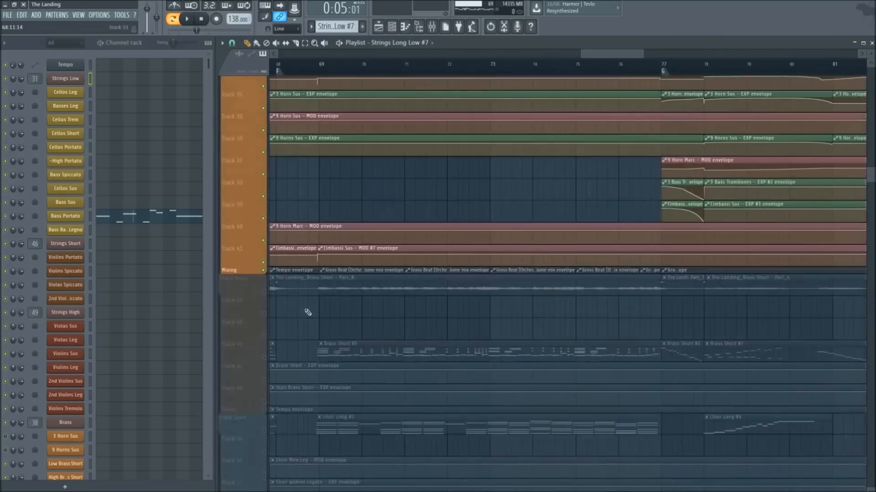
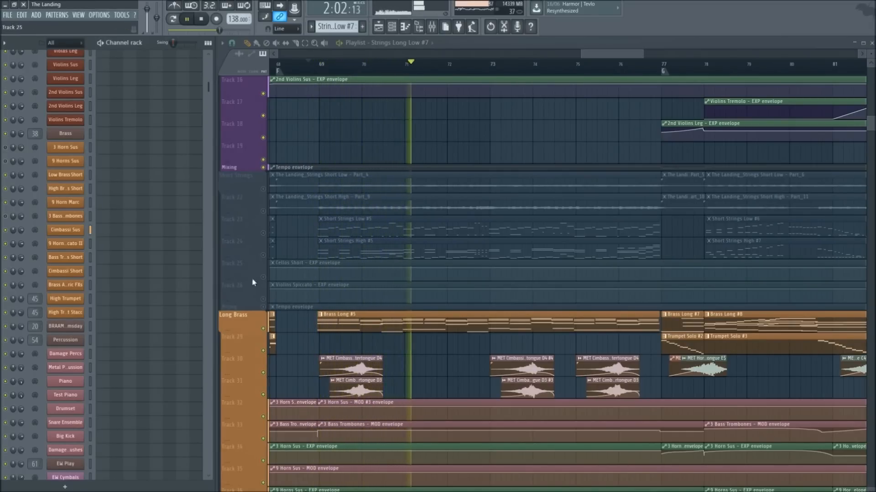
key("space")
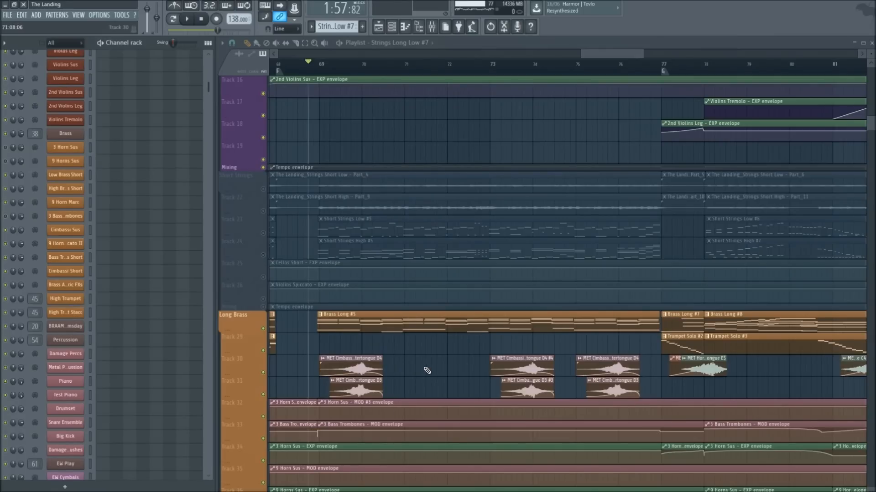
Play the song from bar 69, mute the Brass Long track, and audition the Cimbassi Fluttertongue clips from just before bar 73
scroll(426, 370, "down", 5)
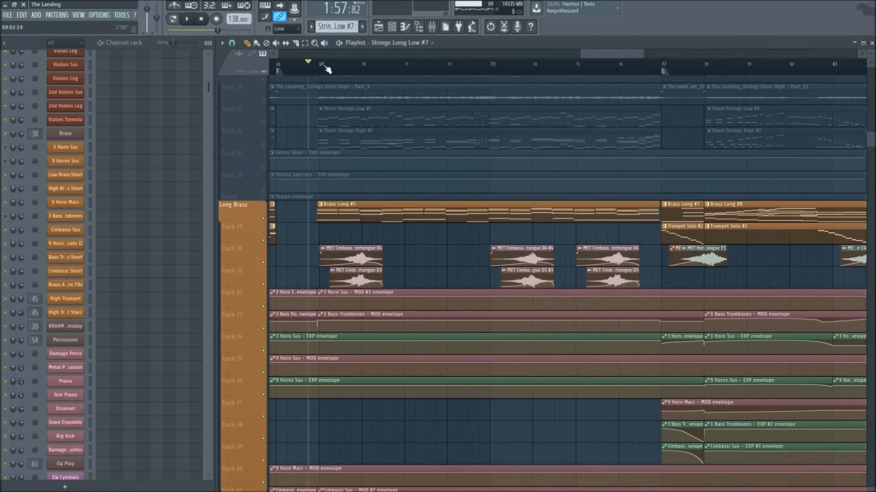
left_click_drag(327, 68, 370, 221)
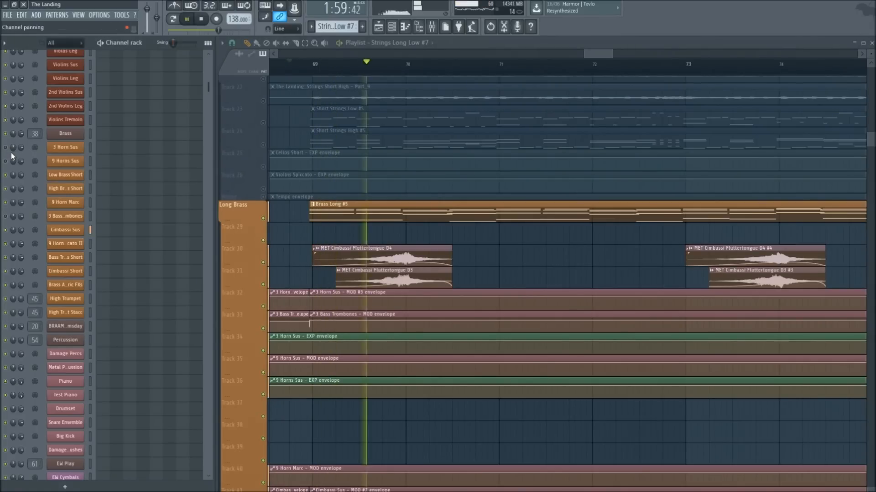
left_click(264, 219)
scroll(675, 71, "down", 6)
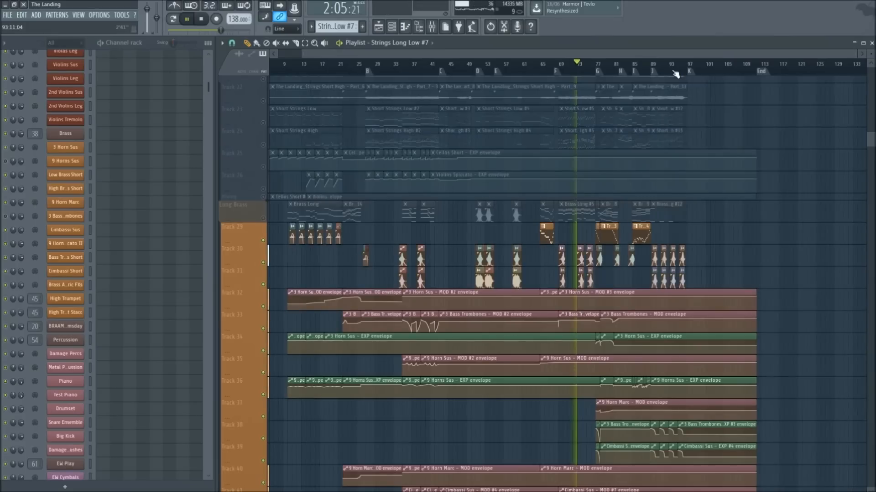
scroll(597, 73, "up", 5)
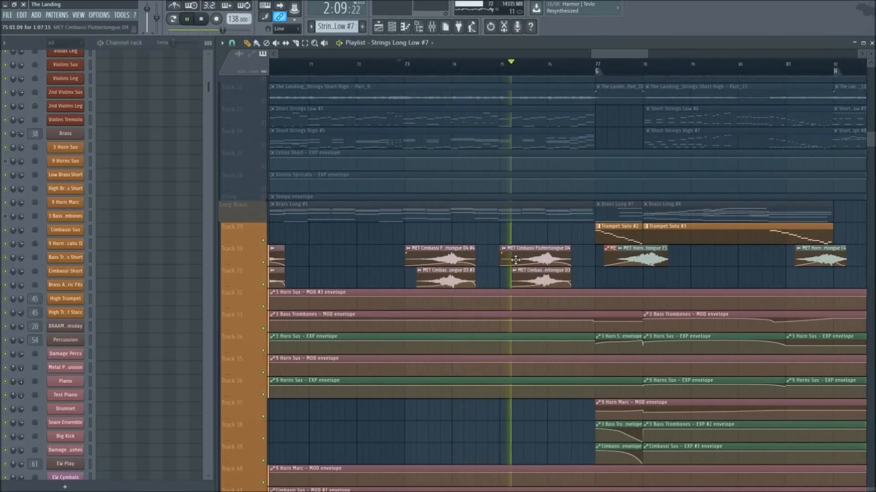
key("space")
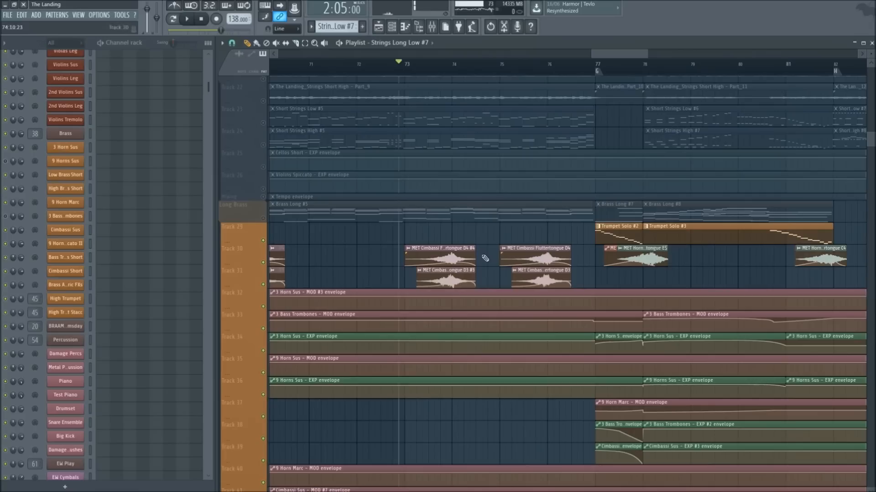
Look over the brass, solo instrument, synth, percussion and trailer hit tracks around bars 69 to 77
scroll(504, 62, "up", 4)
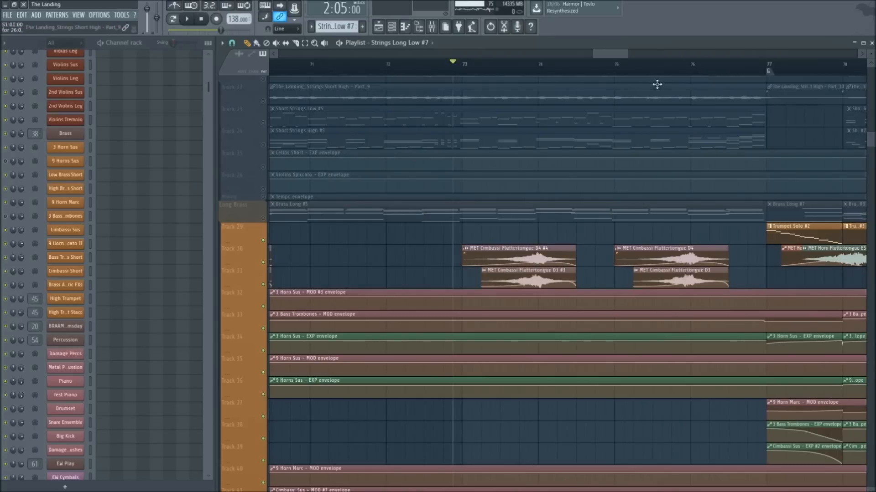
scroll(656, 84, "down", 8)
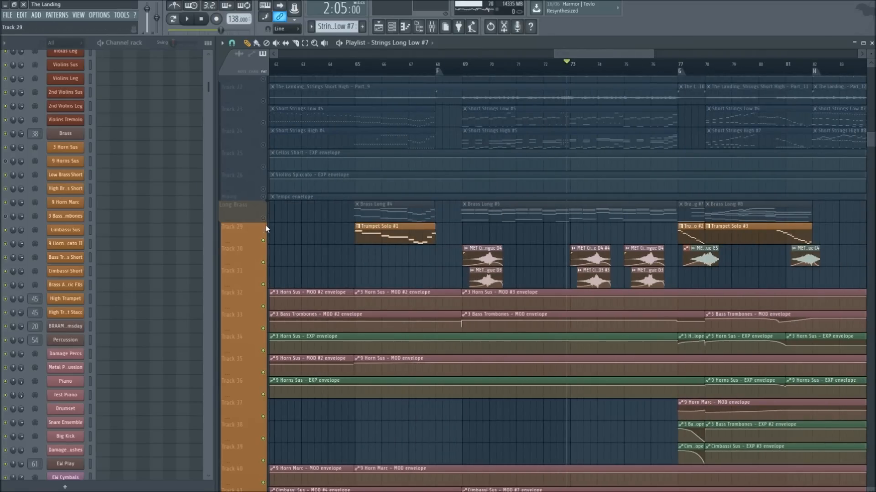
scroll(498, 254, "down", 15)
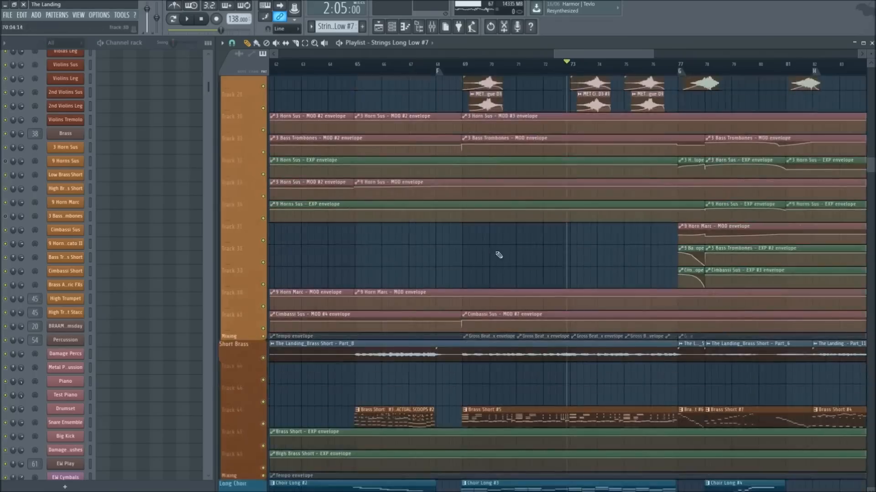
scroll(549, 243, "down", 4)
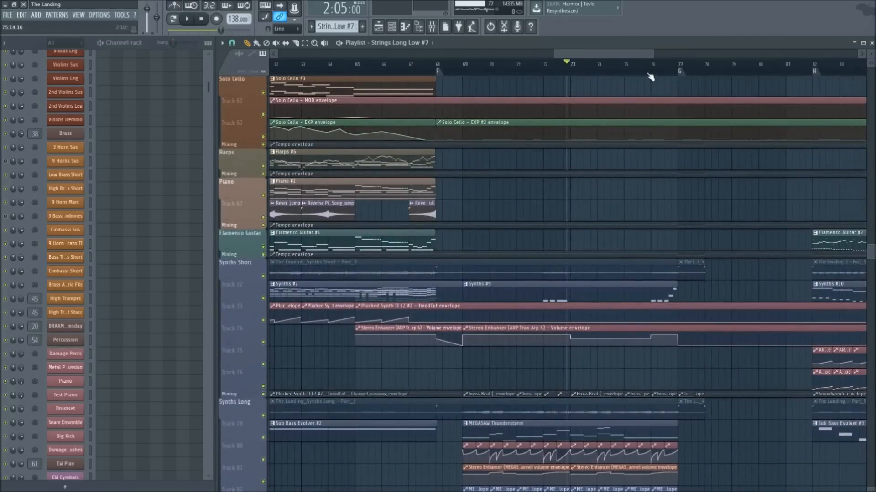
scroll(450, 241, "up", 3)
scroll(449, 240, "down", 20)
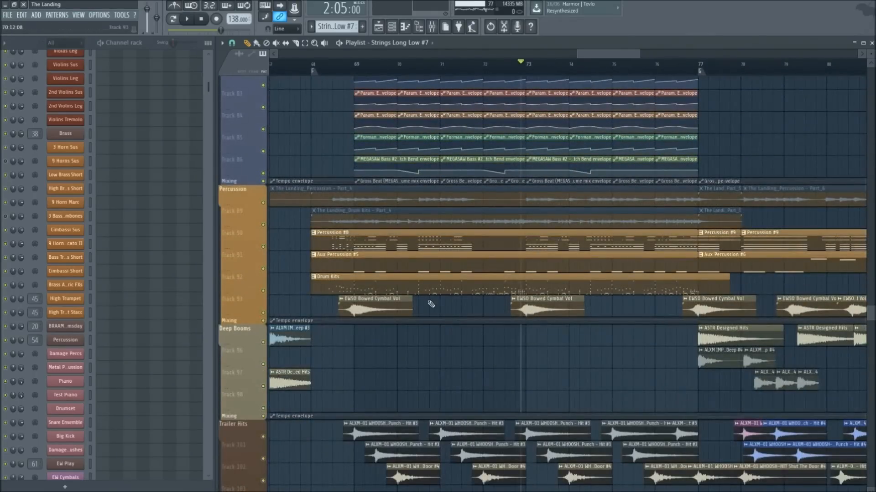
scroll(430, 305, "down", 4)
scroll(417, 302, "up", 15)
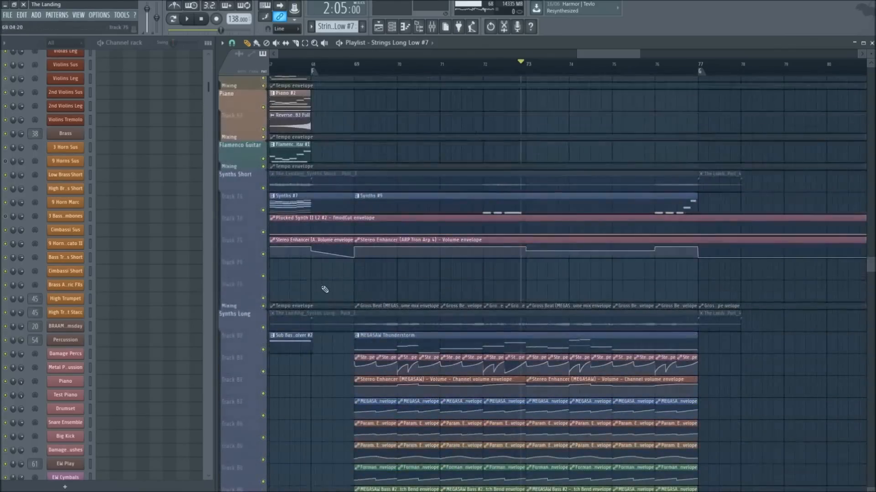
scroll(280, 328, "up", 8)
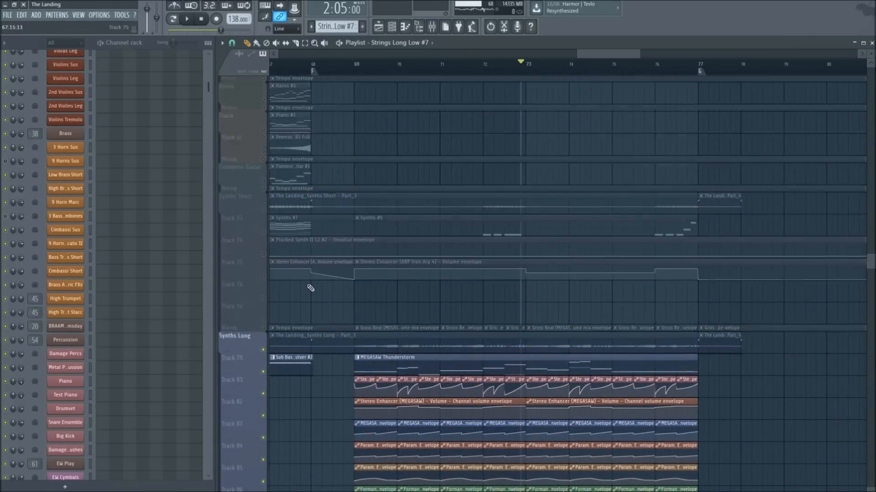
Solo the Long Choir track group, set the playback position just before bar 69, and select the Choir Long #3 pattern
right_click(263, 328)
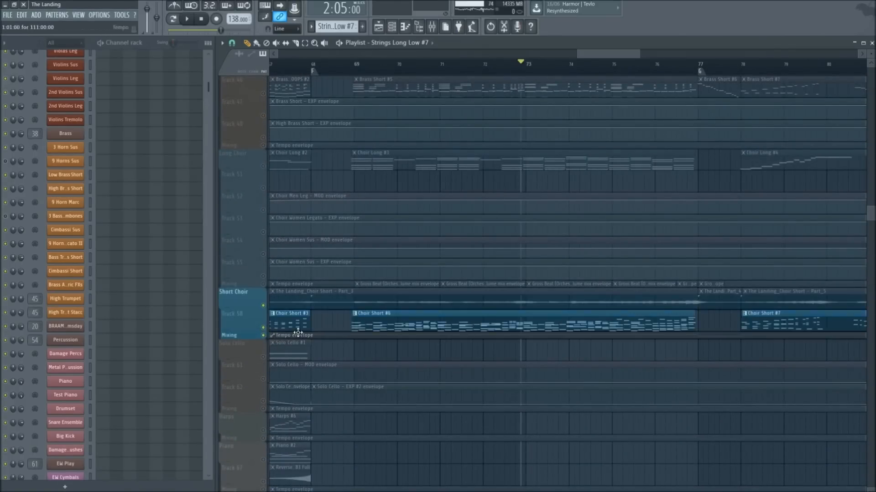
scroll(294, 330, "up", 1)
right_click(264, 213)
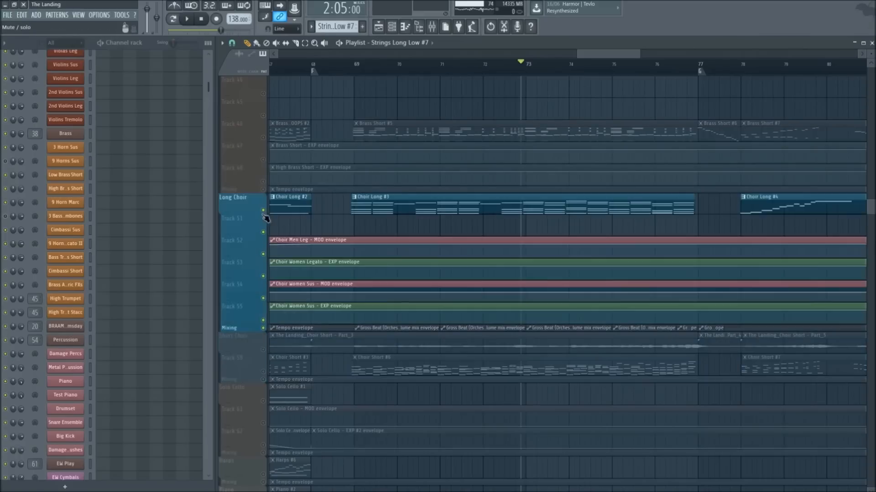
left_click(351, 71)
scroll(351, 71, "up", 3)
scroll(327, 260, "up", 4)
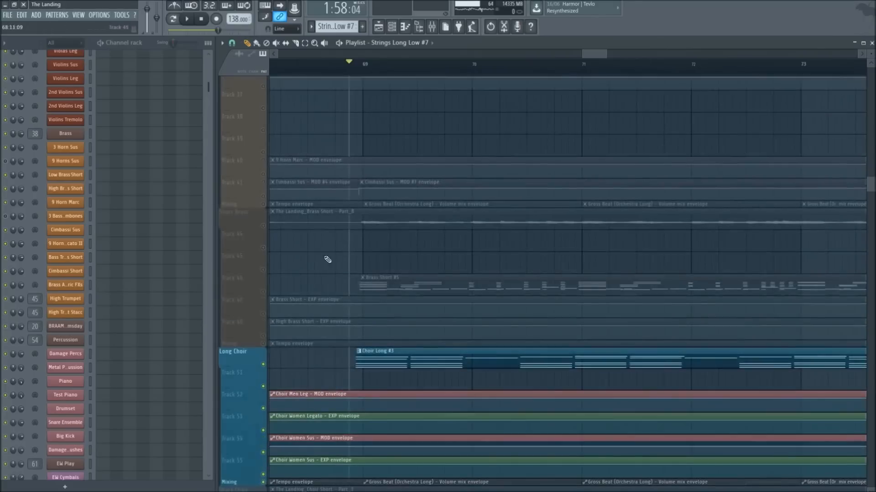
double_click(375, 354)
Unmute the Long Brass track group and, in Brass Long #5, re-enable the 3 Horn Sus, 9 Horns Sus and 3 Bass Trombones channels
scroll(336, 185, "up", 6)
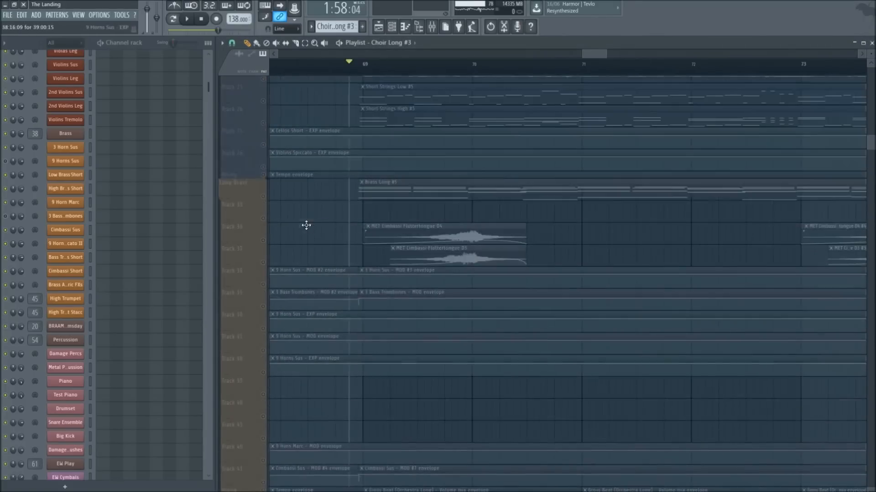
left_click(263, 307)
scroll(303, 334, "up", 2)
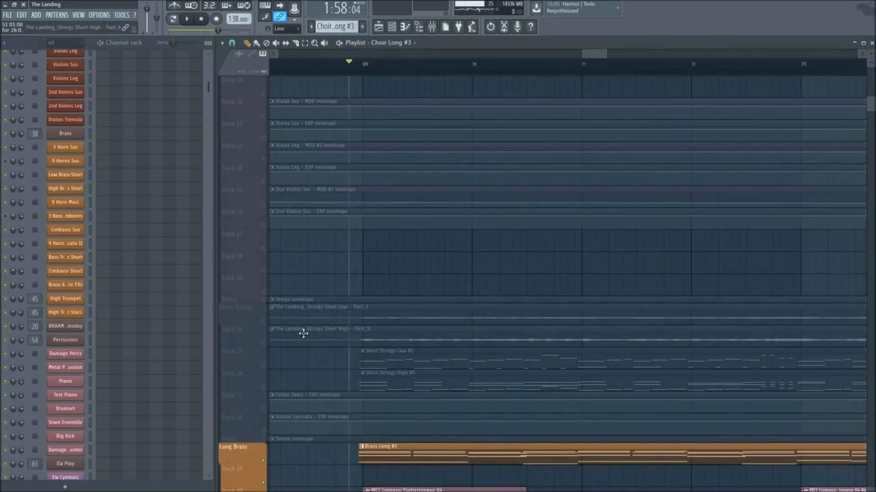
double_click(421, 457)
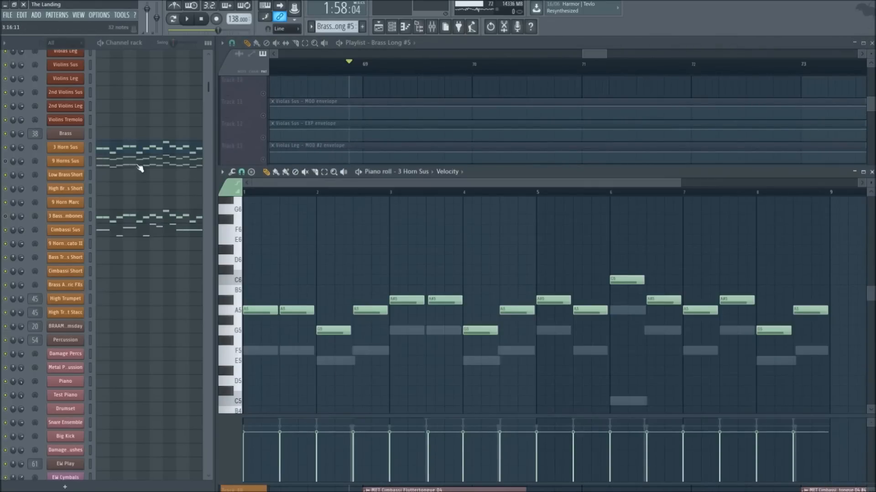
left_click(4, 165)
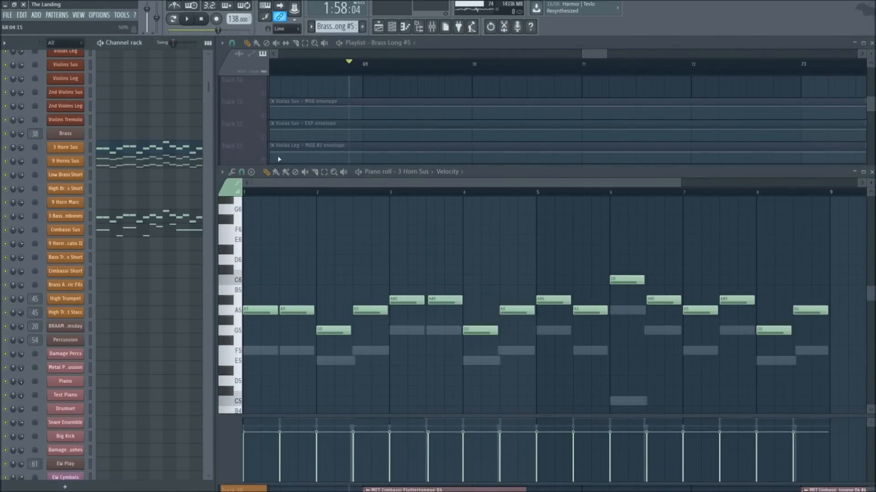
right_click(363, 94)
Unmute the Long Strings track group and play the long strings, brass and choir together from just before bar 69
scroll(362, 96, "up", 3)
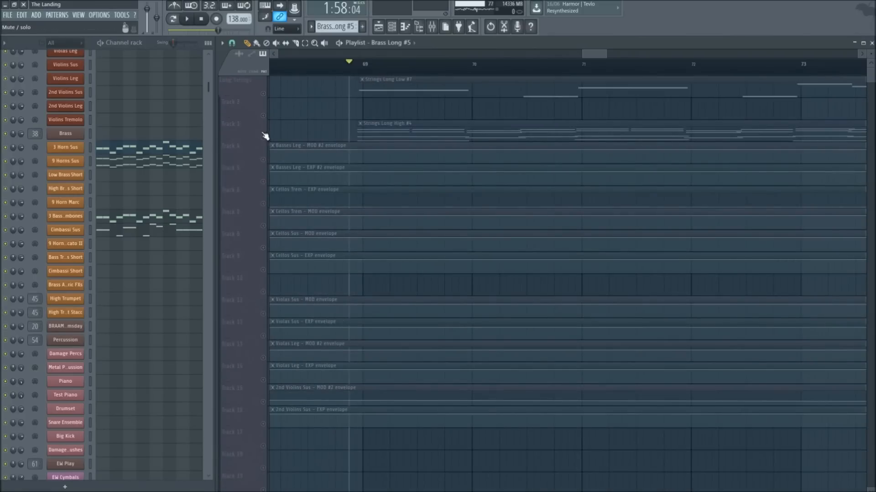
left_click(263, 136, "shift")
scroll(332, 202, "down", 1)
key("space")
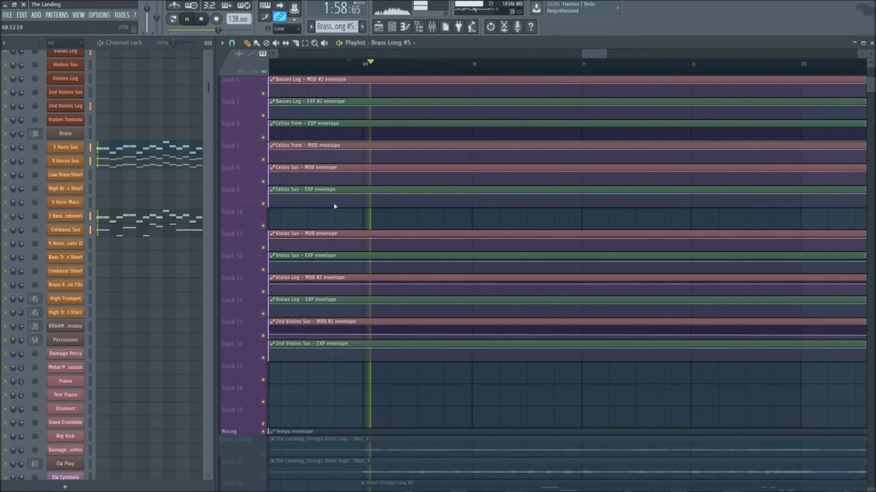
scroll(334, 206, "down", 9)
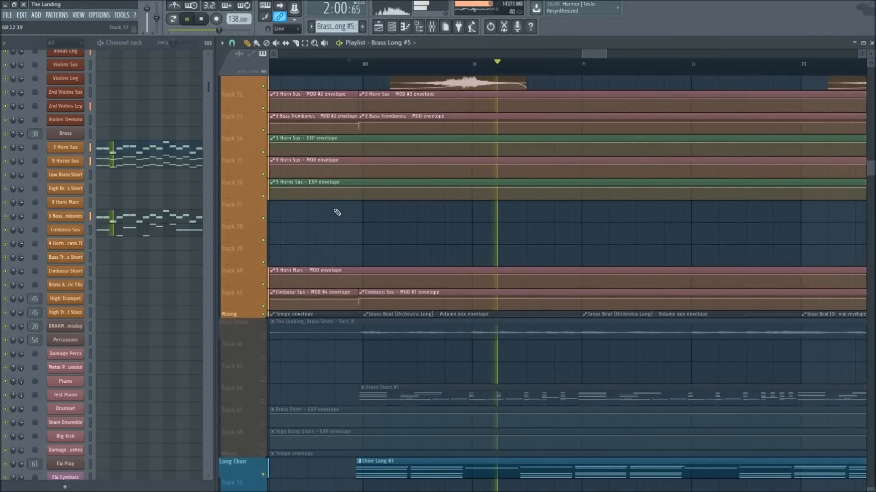
scroll(299, 230, "down", 1)
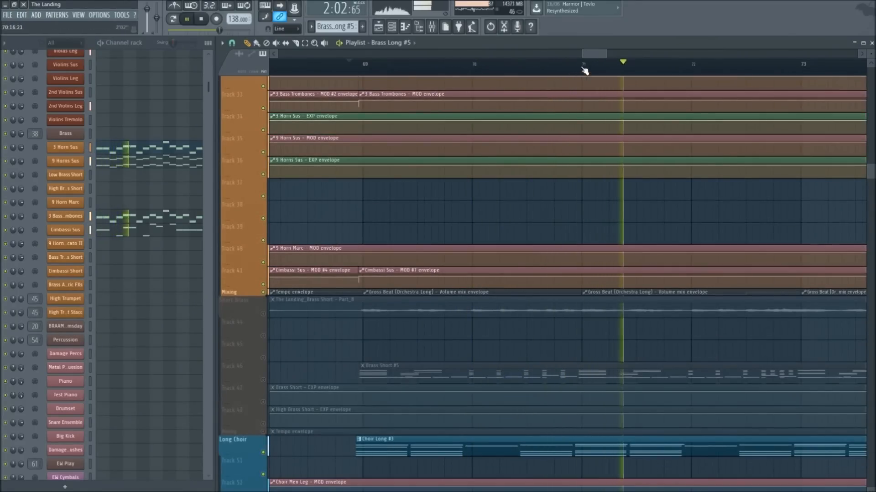
scroll(583, 68, "down", 4)
left_click_drag(601, 54, 627, 55)
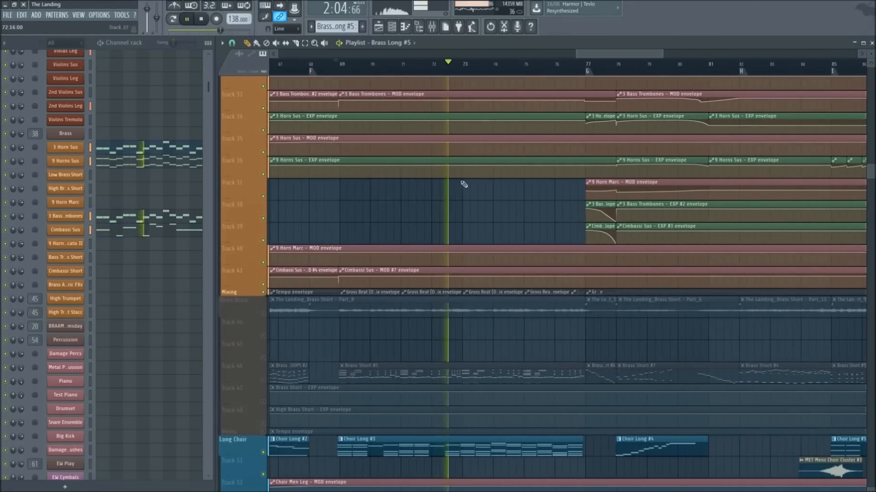
scroll(429, 219, "down", 3)
scroll(441, 252, "down", 2)
key("space")
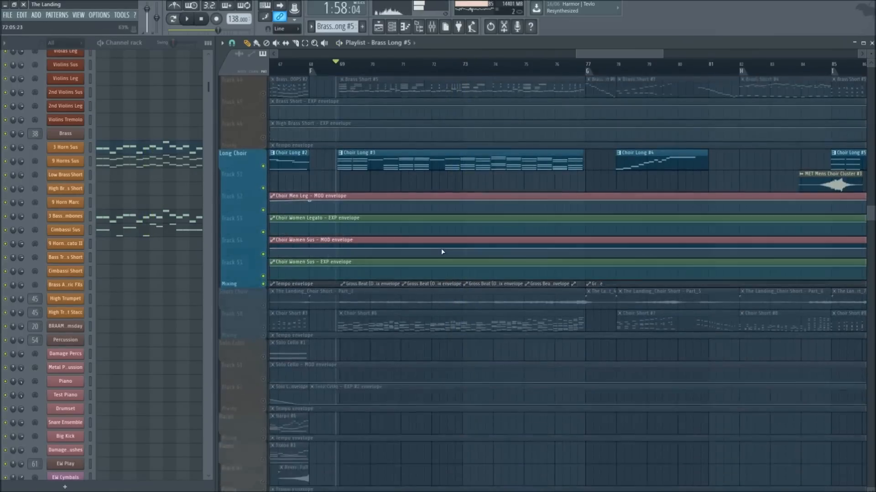
Examine the Long Choir clips in the earlier sections and the choir, solo instrument and synth tracks around bars 69 to 77
scroll(442, 252, "down", 1)
scroll(444, 54, "left", 6)
scroll(741, 57, "left", 7)
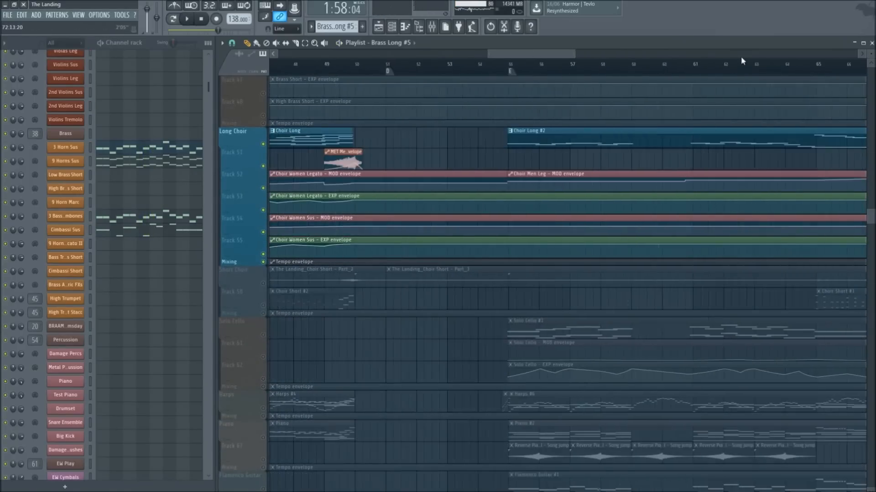
left_click_drag(522, 54, 589, 61)
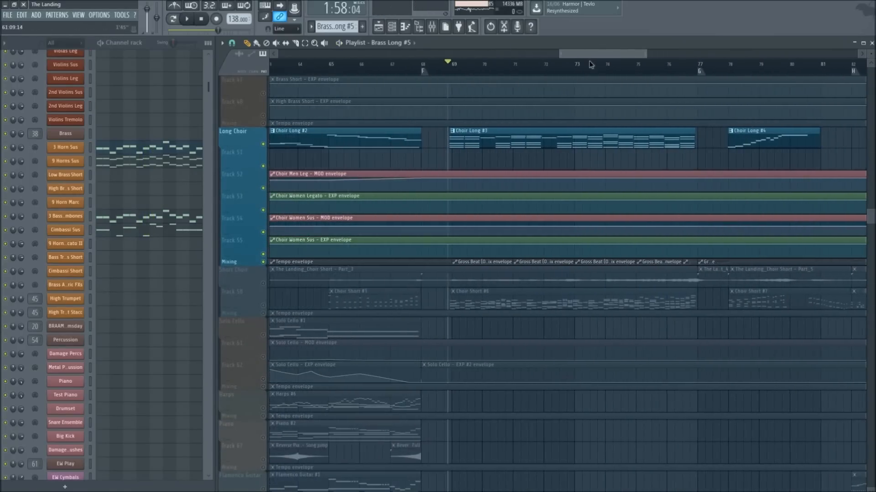
scroll(560, 68, "up", 3)
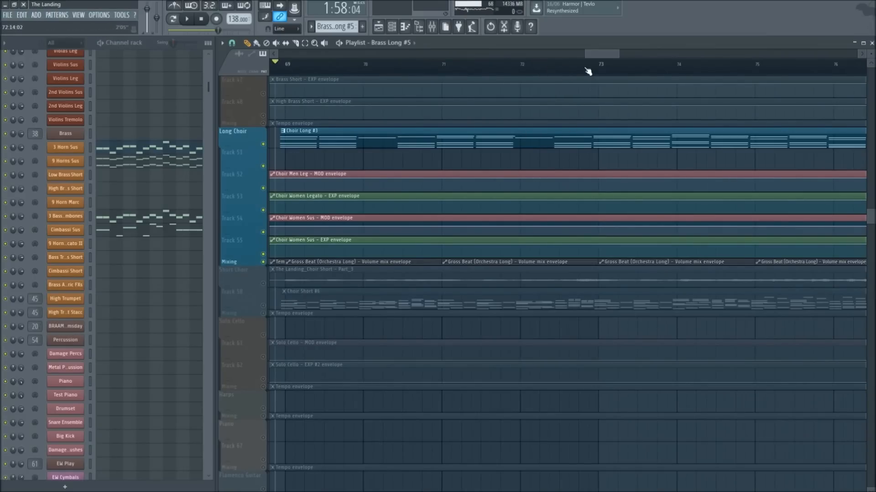
scroll(582, 69, "down", 1)
scroll(473, 240, "down", 8)
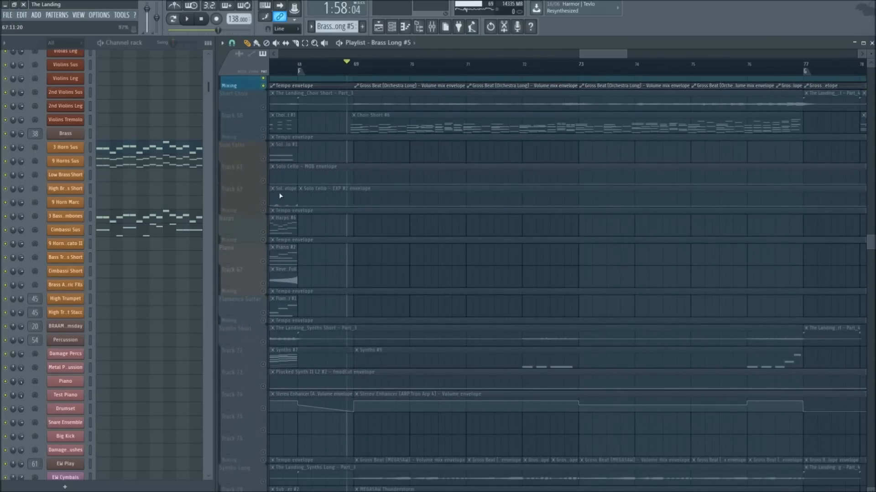
scroll(300, 214, "up", 5)
scroll(276, 289, "down", 6)
scroll(287, 271, "up", 4)
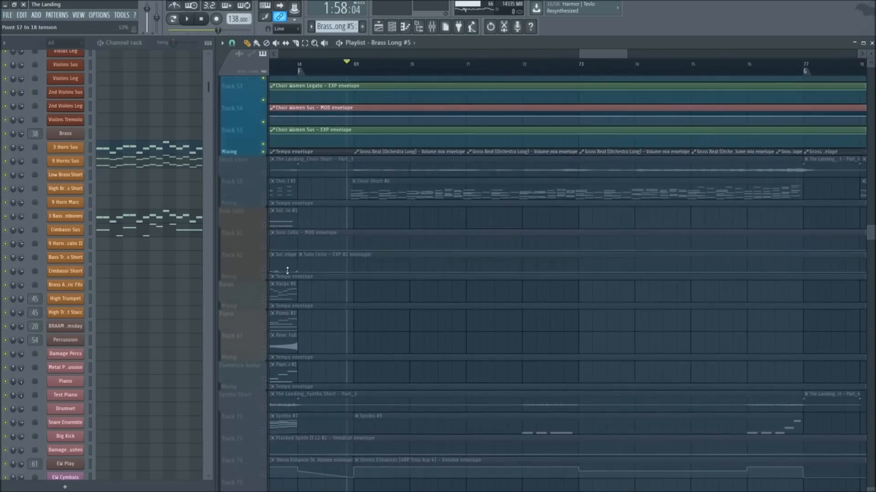
Solo the Short Choir track group and unmute the Short Brass and Short Strings groups alongside it
left_click(264, 203)
scroll(379, 187, "up", 14)
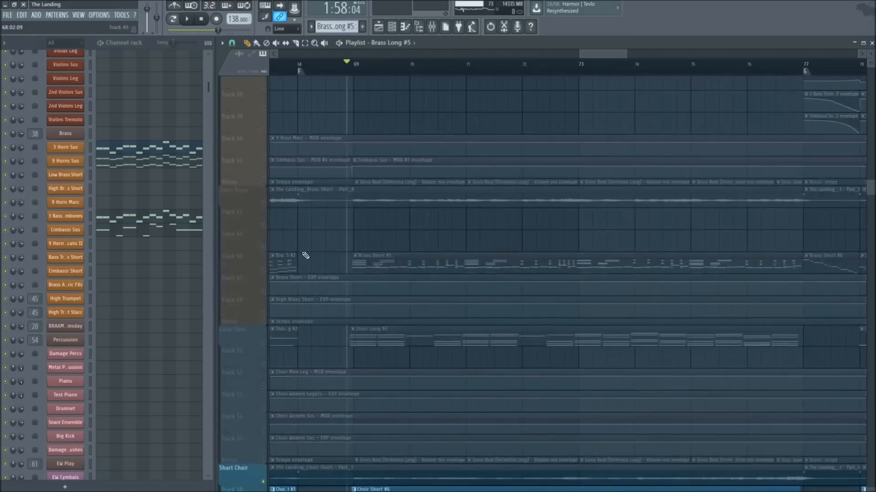
scroll(303, 255, "down", 8)
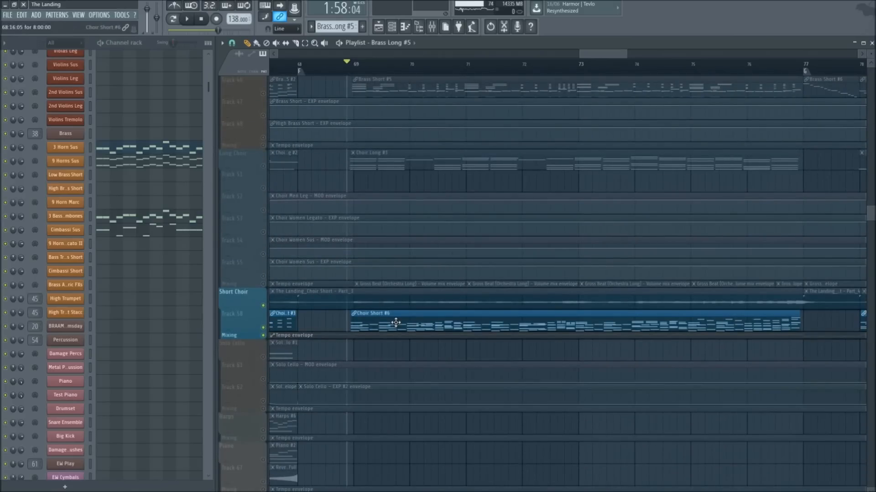
scroll(395, 323, "up", 11)
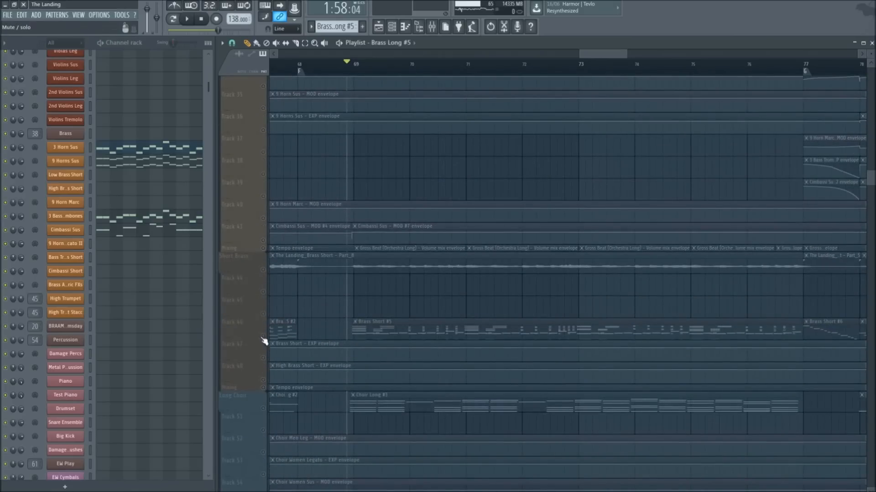
left_click(264, 341)
scroll(323, 336, "up", 18)
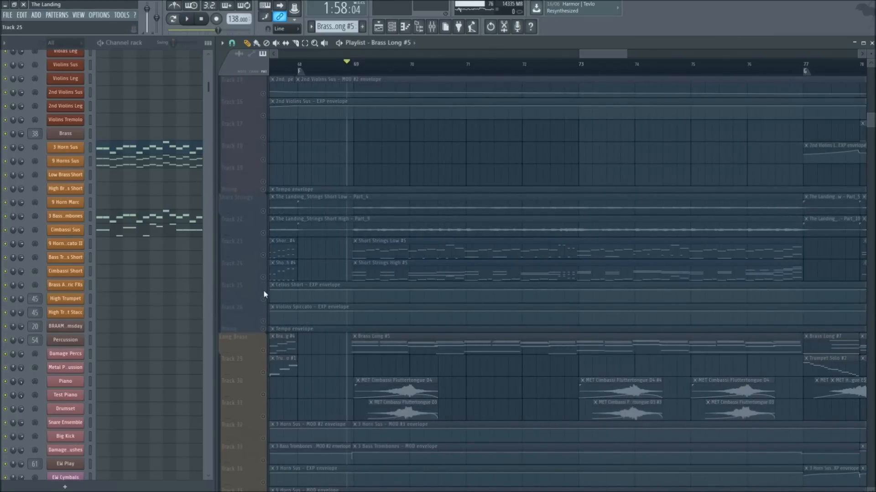
left_click(264, 294)
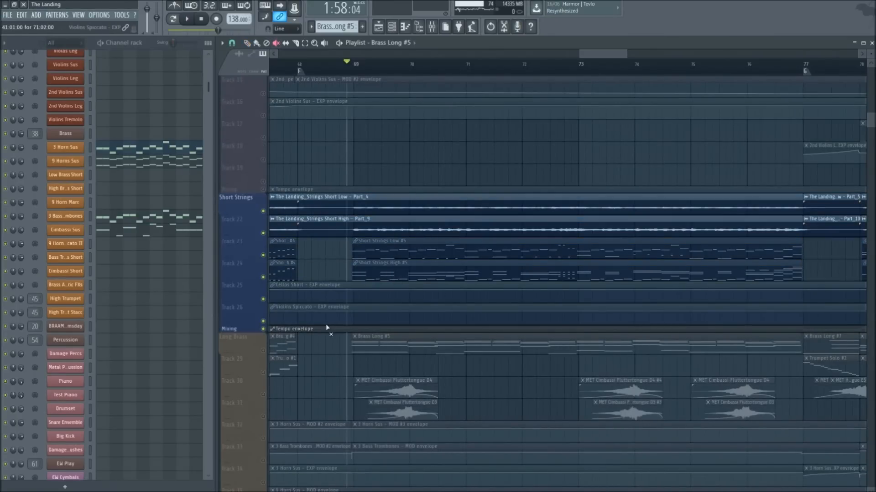
Play the short strings, brass and choir together from just before bar 69 into bar 76 and stop
key("space")
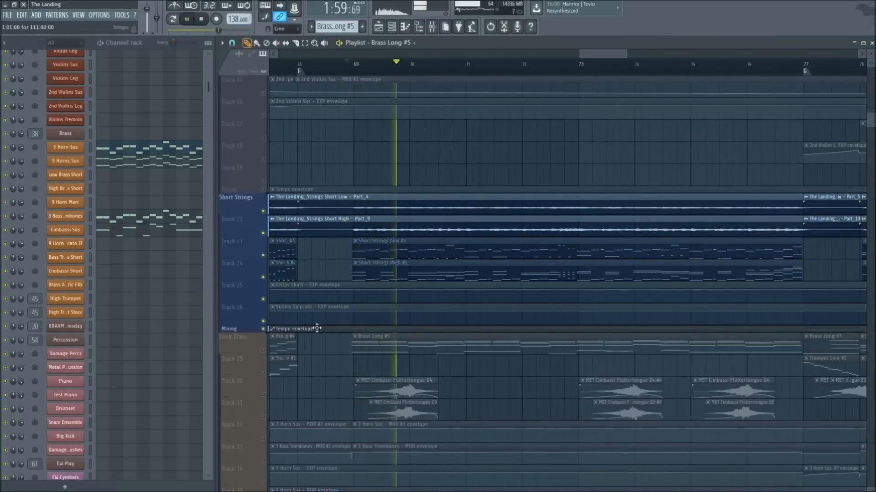
scroll(472, 73, "down", 2)
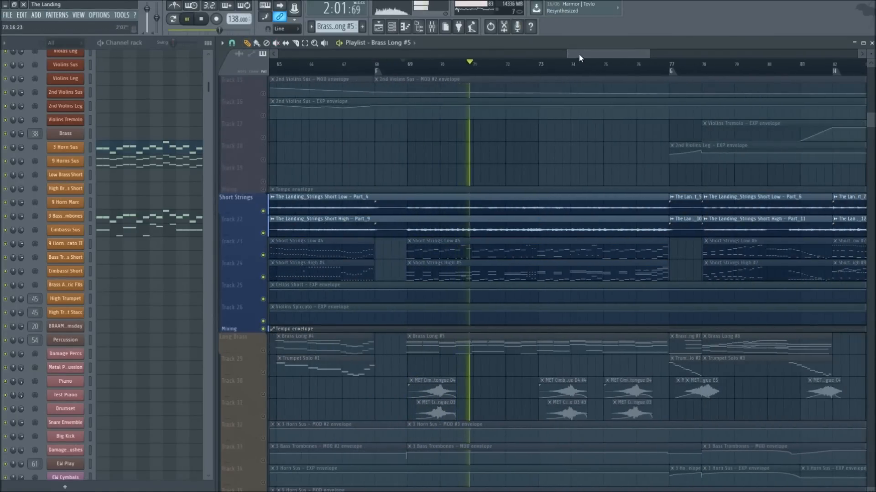
left_click_drag(579, 54, 585, 54)
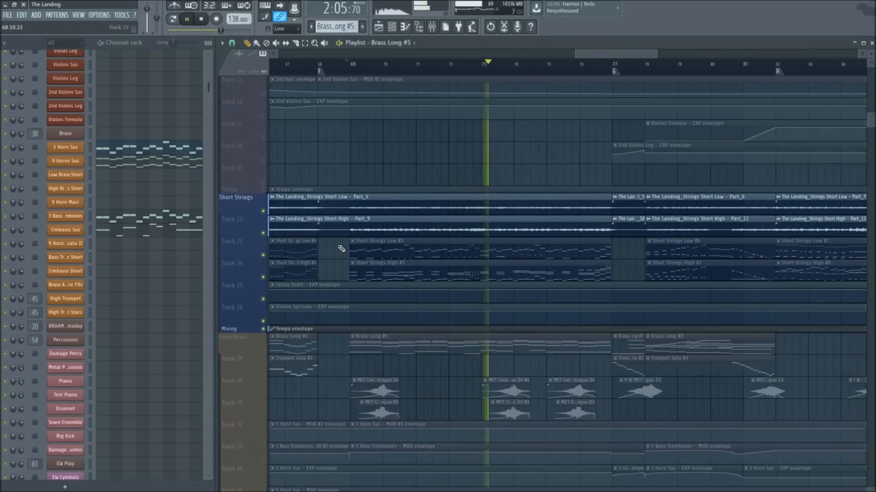
scroll(485, 242, "down", 10)
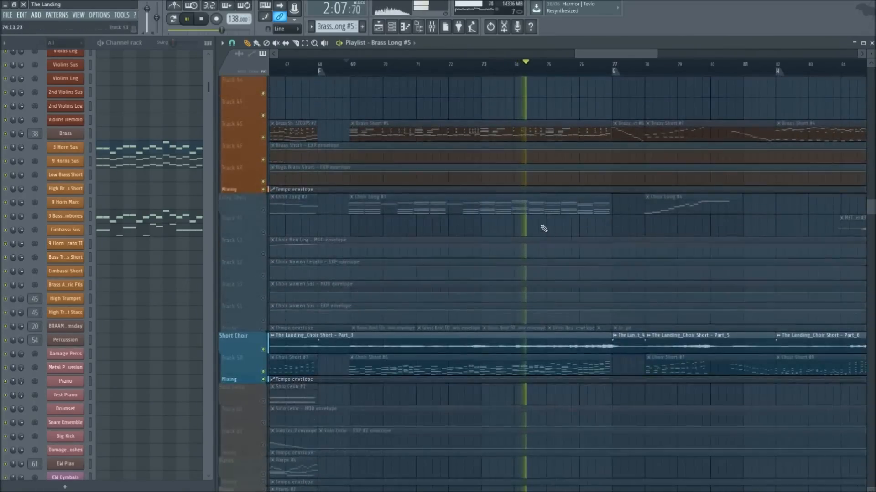
scroll(561, 205, "down", 2)
scroll(582, 182, "up", 3, "ctrl")
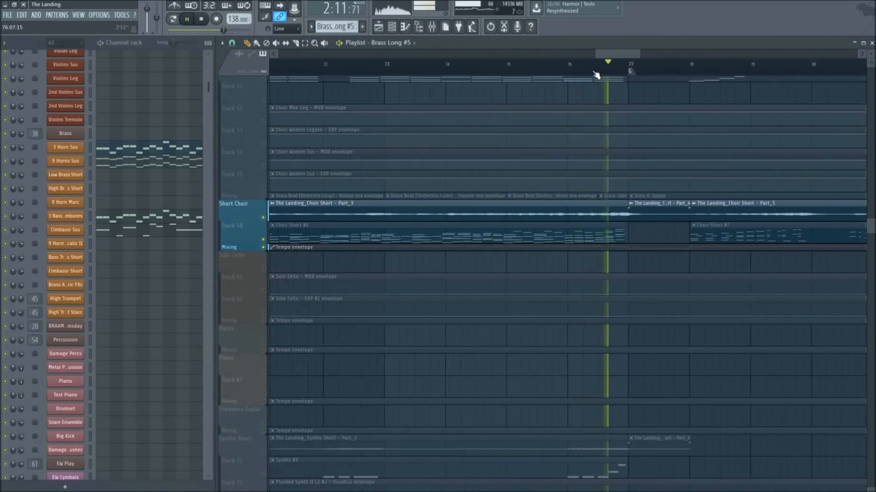
scroll(596, 75, "up", 2, "ctrl")
key("space")
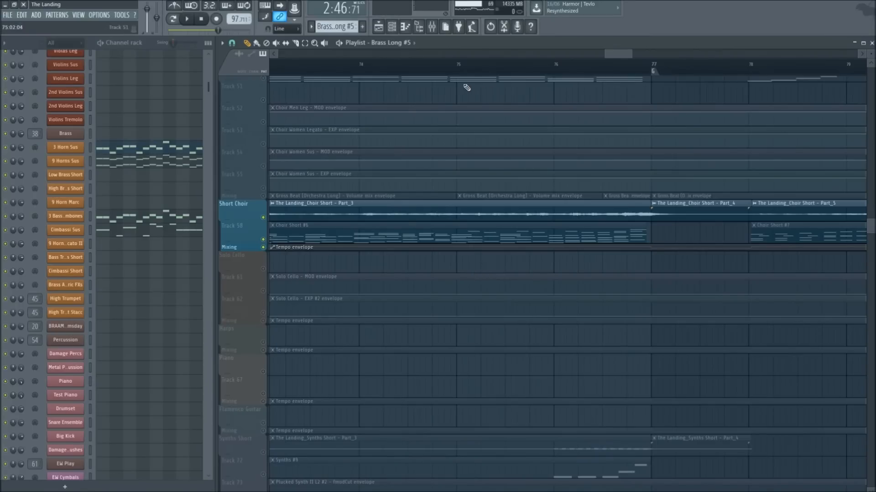
left_click_drag(458, 75, 651, 88)
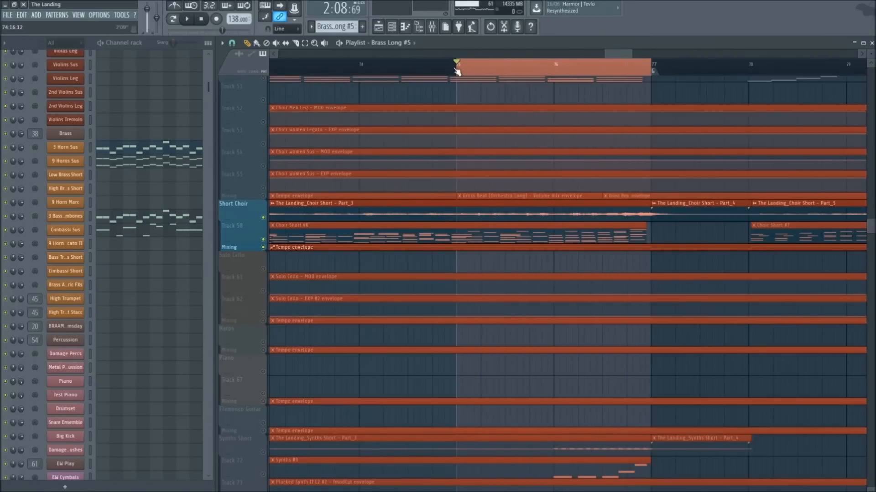
left_click_drag(456, 70, 547, 69)
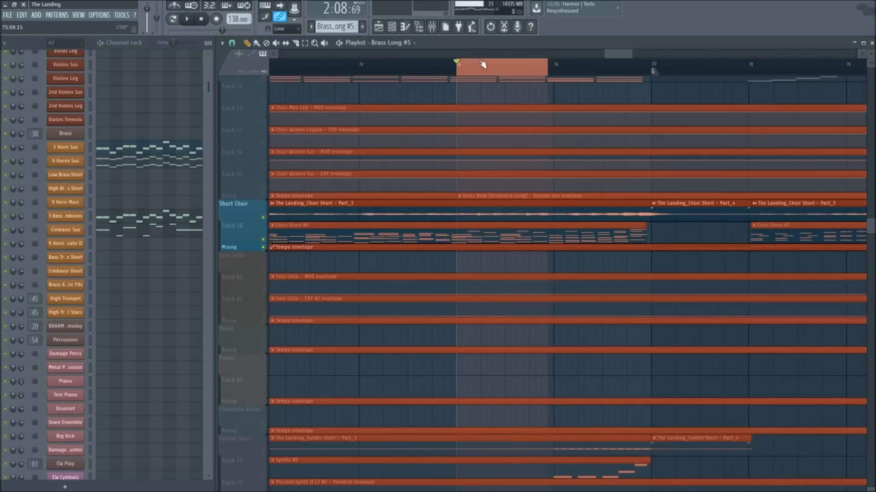
left_click(483, 65)
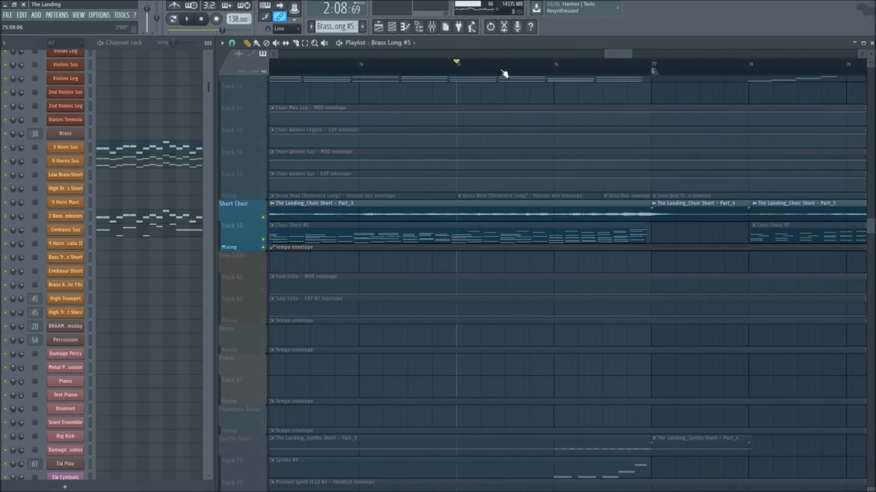
Open the Choir Short #6 pattern in the piano roll and show the final bars of the Choir Women Short notes
scroll(470, 265, "down", 1)
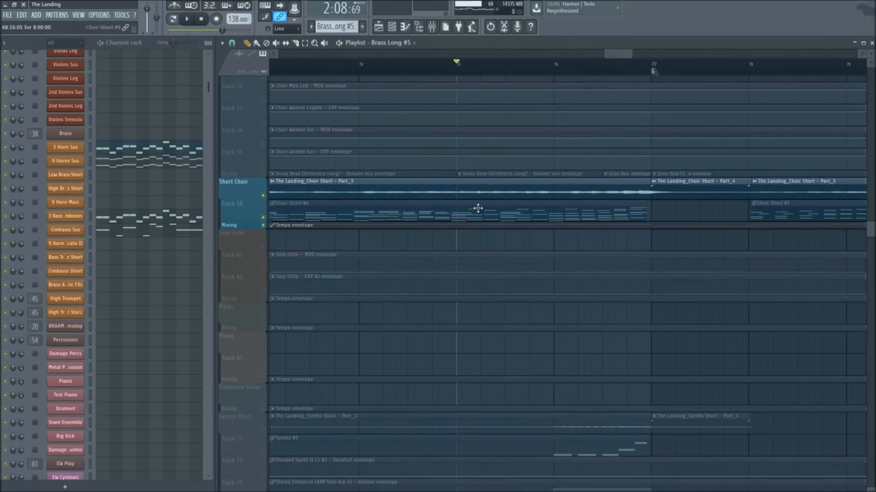
double_click(472, 195)
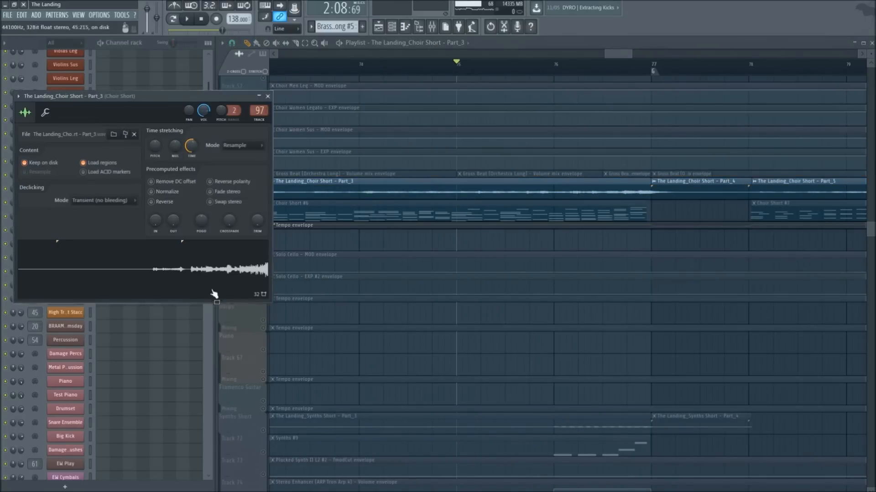
double_click(475, 214)
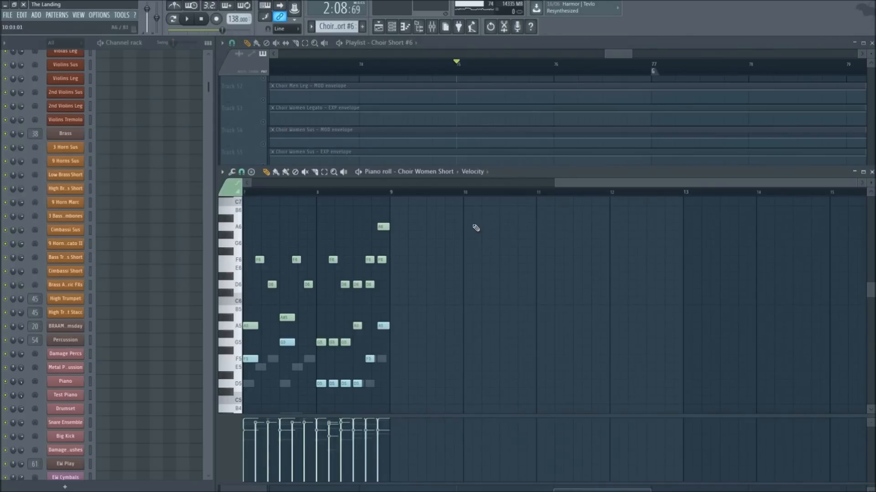
left_click_drag(607, 184, 453, 187)
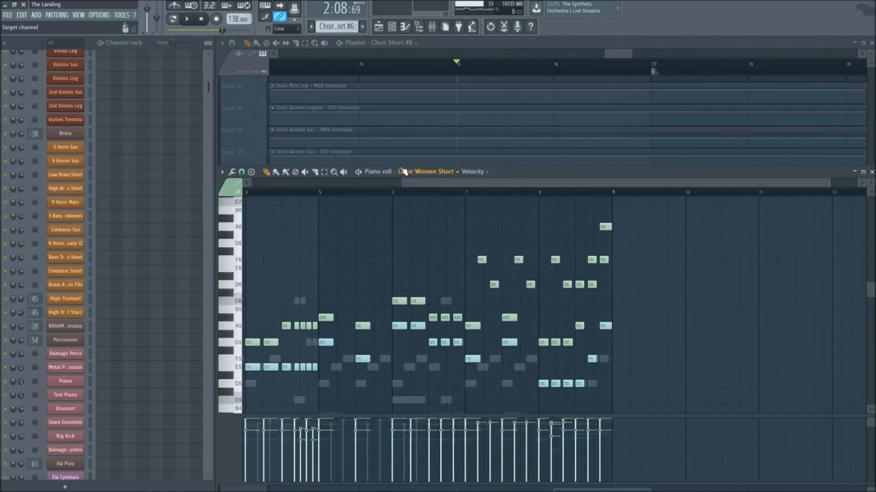
Play the Choir Short #6 pattern on its own from the start into bar 8, stop it and return to the playlist
left_click(359, 172)
scroll(449, 185, "down", 3)
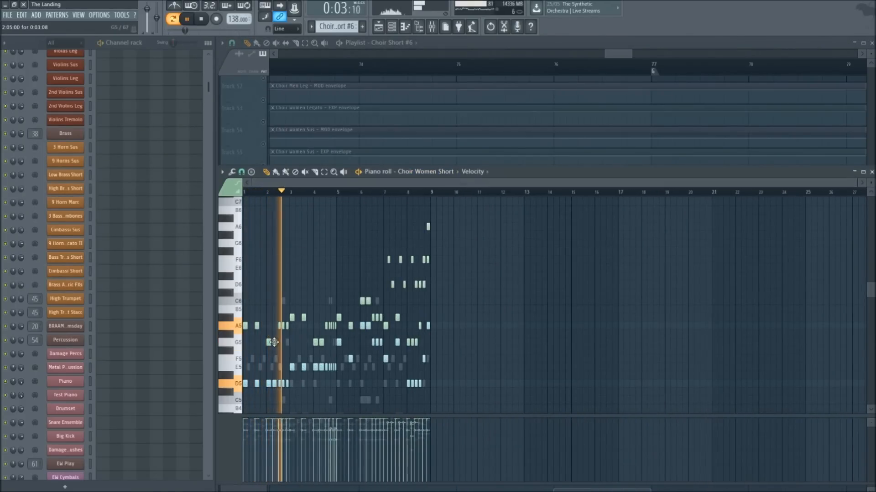
scroll(308, 195, "up", 3)
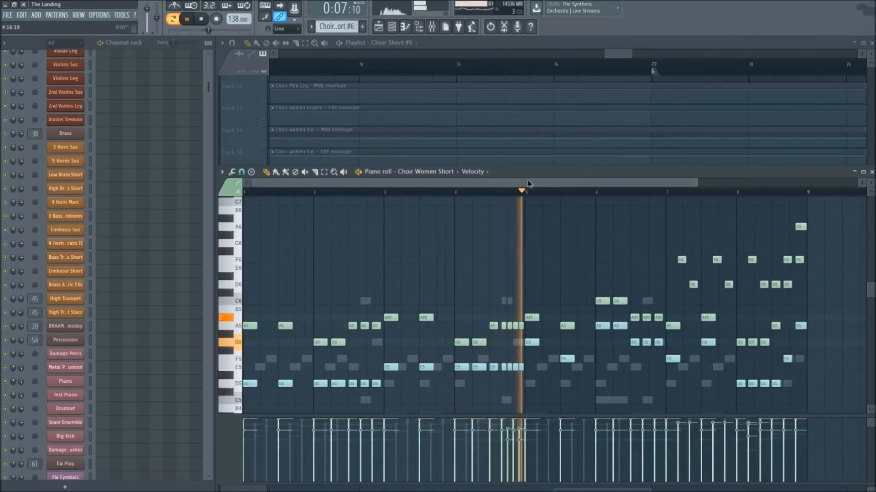
left_click_drag(527, 184, 622, 185)
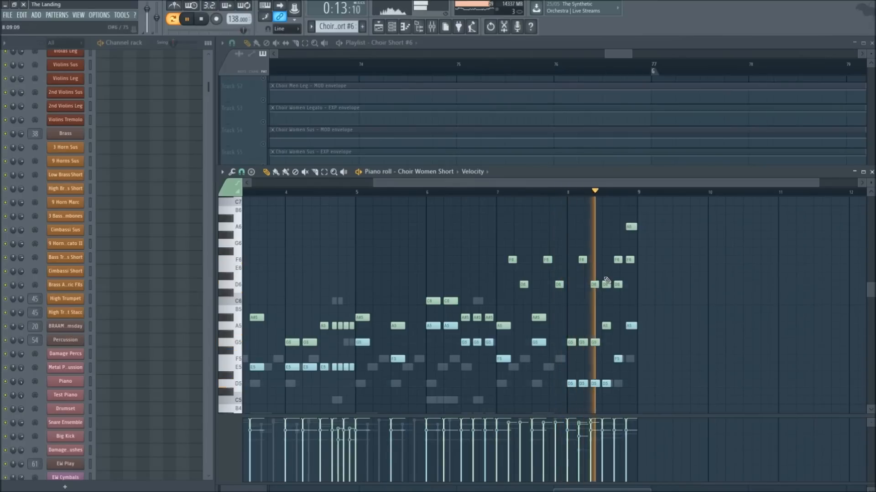
key("space")
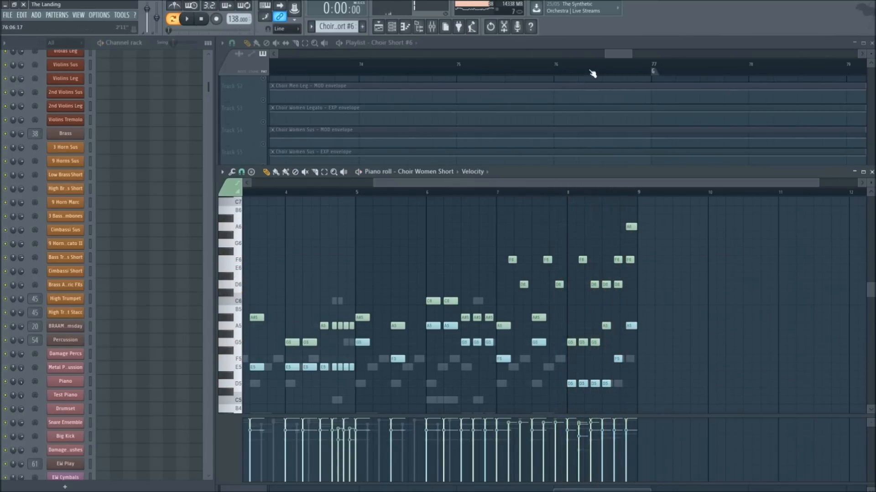
left_click(592, 74)
Examine the Short Choir, Short Brass and Short Strings clips around bars 69 to 77 and the transition after bar 77
scroll(595, 74, "down", 2)
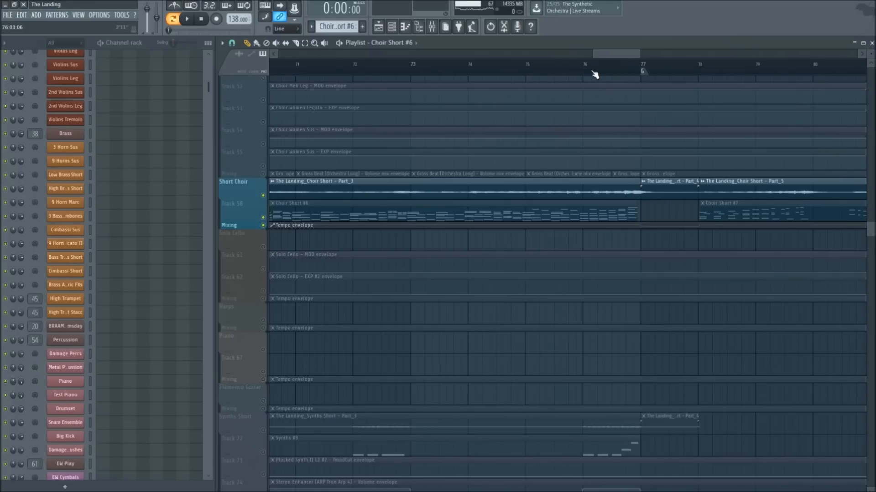
scroll(595, 75, "down", 2)
scroll(595, 75, "up", 3)
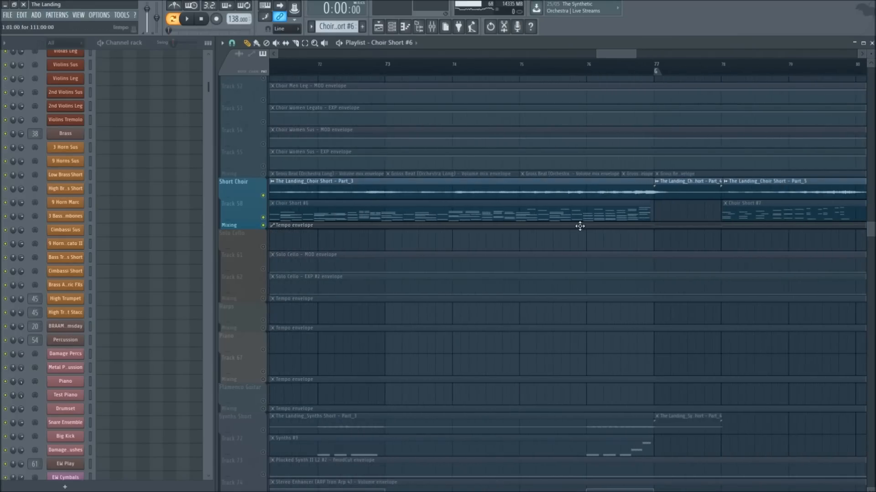
scroll(560, 133, "down", 2)
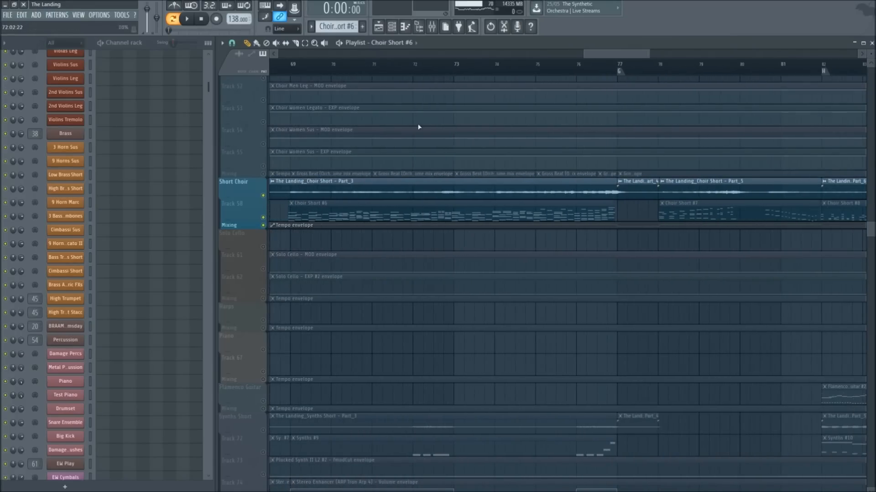
scroll(522, 80, "down", 2)
scroll(404, 74, "up", 3)
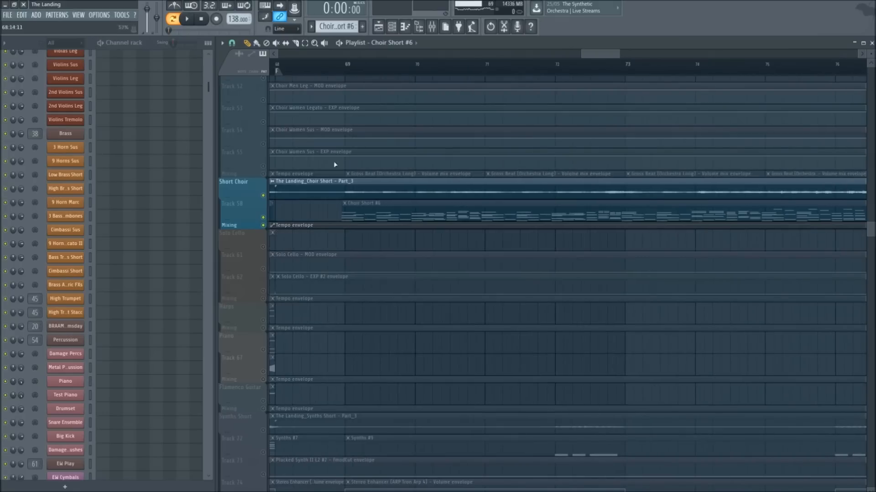
scroll(485, 65, "down", 2)
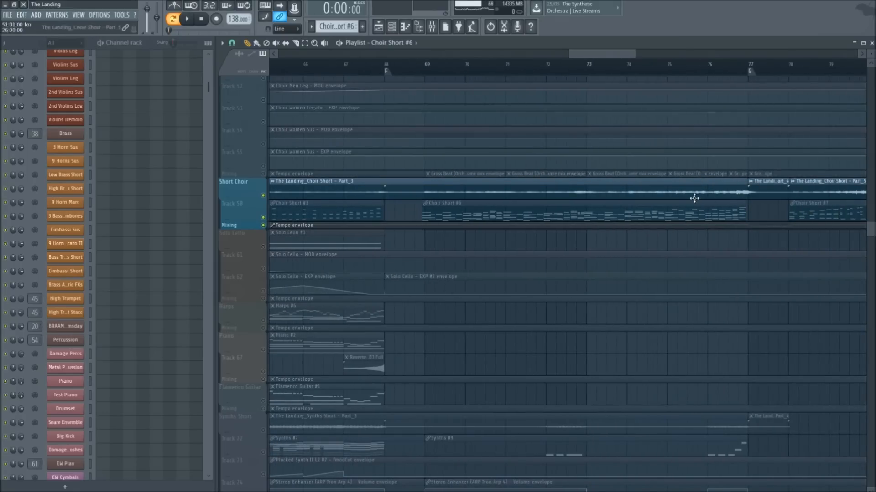
left_click_drag(616, 55, 634, 57)
scroll(456, 184, "up", 8)
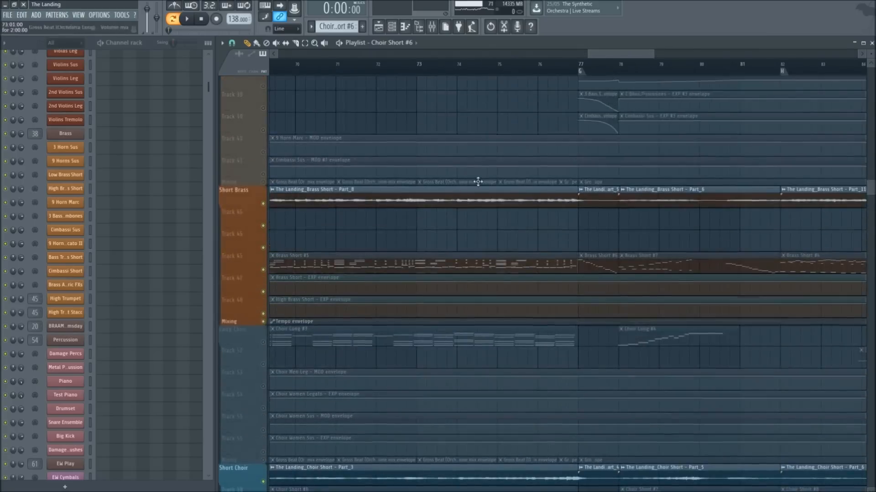
scroll(512, 339, "down", 2)
scroll(468, 278, "up", 10)
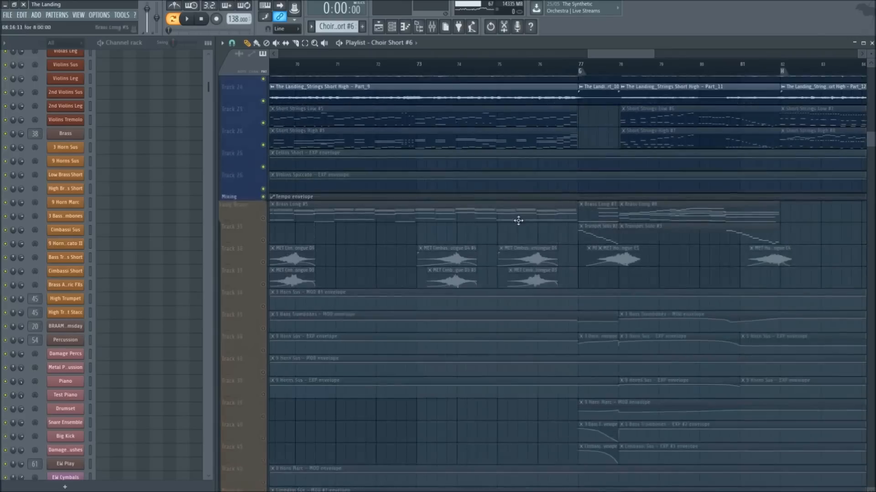
scroll(515, 169, "down", 10)
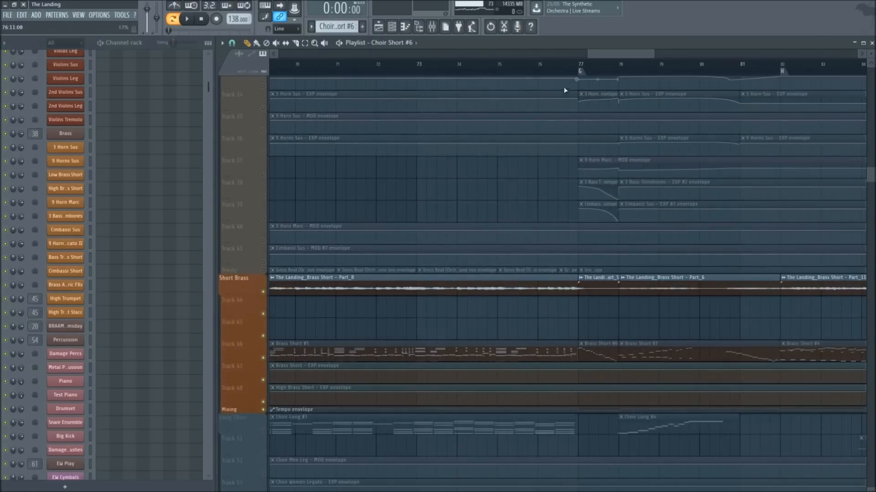
Solo the Percussion track group below the synth tracks
scroll(574, 79, "down", 4)
scroll(428, 190, "down", 10)
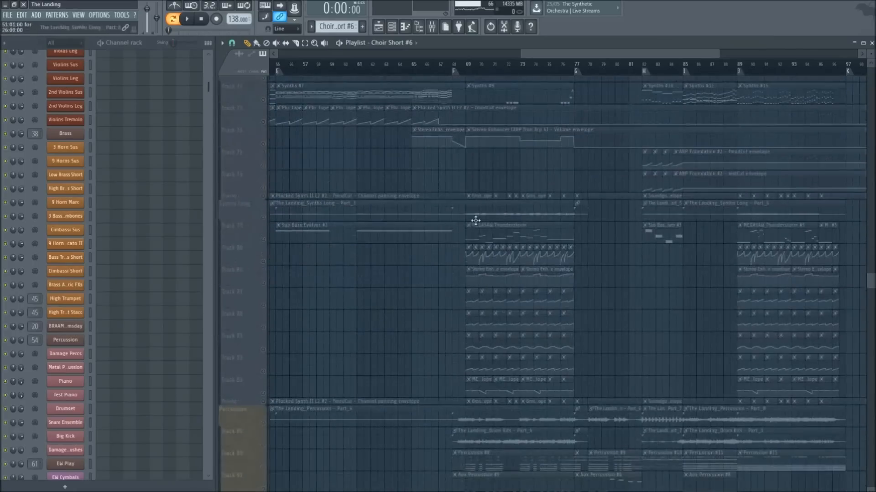
scroll(394, 252, "down", 10)
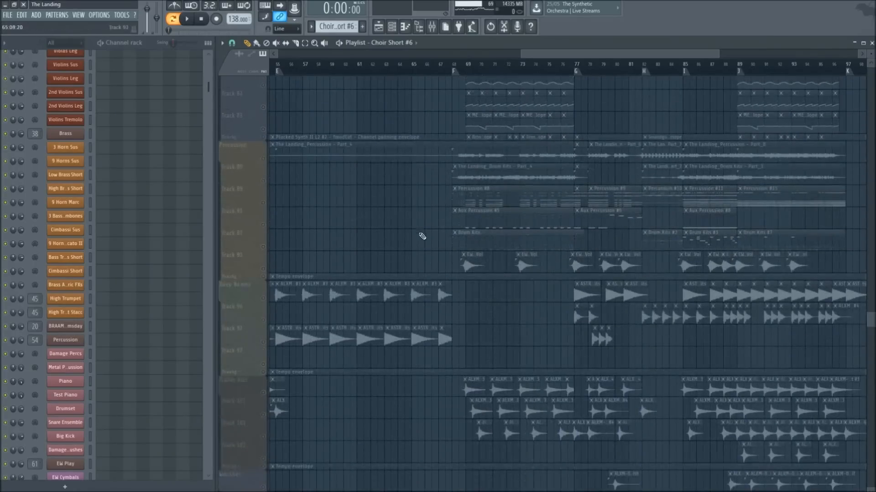
left_click(267, 222)
scroll(549, 70, "up", 3)
scroll(314, 257, "down", 6)
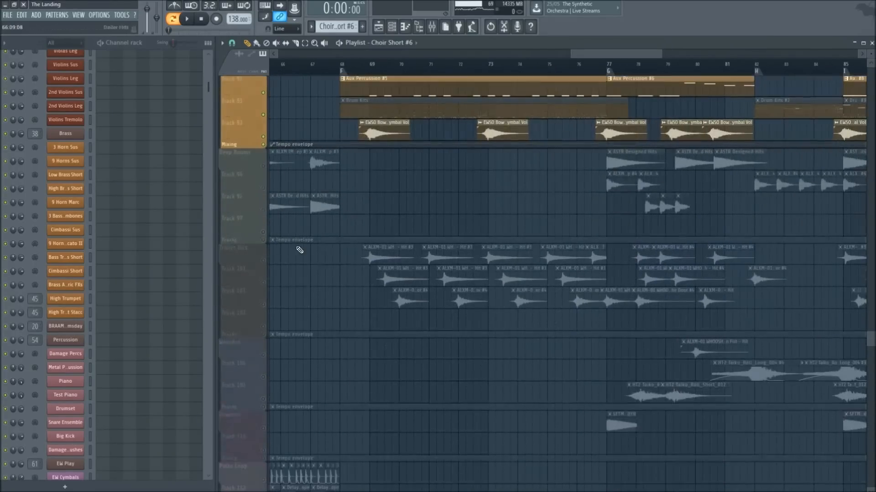
scroll(292, 259, "down", 5)
left_click(265, 216, "shift")
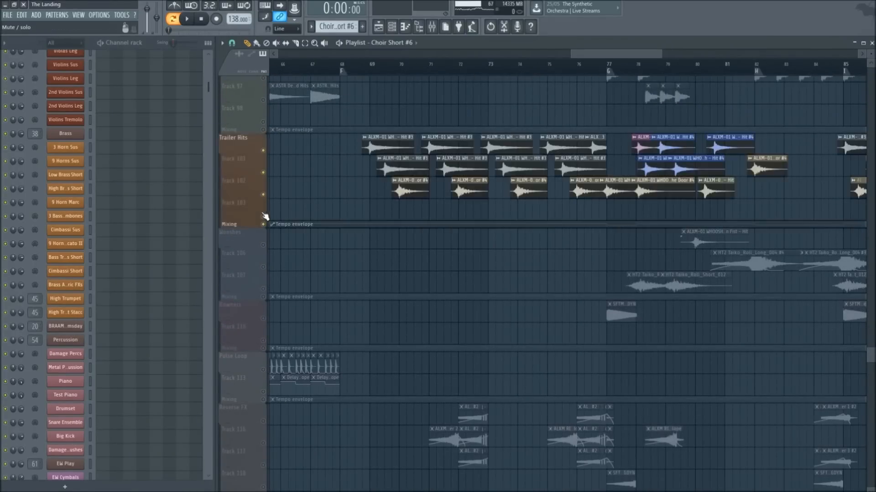
scroll(277, 292, "down", 9)
scroll(319, 299, "up", 12)
scroll(274, 332, "up", 6)
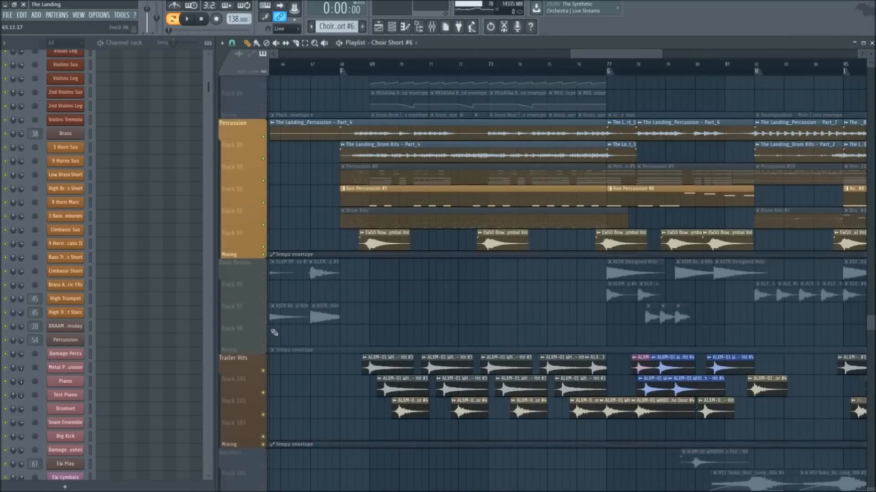
left_click(264, 371)
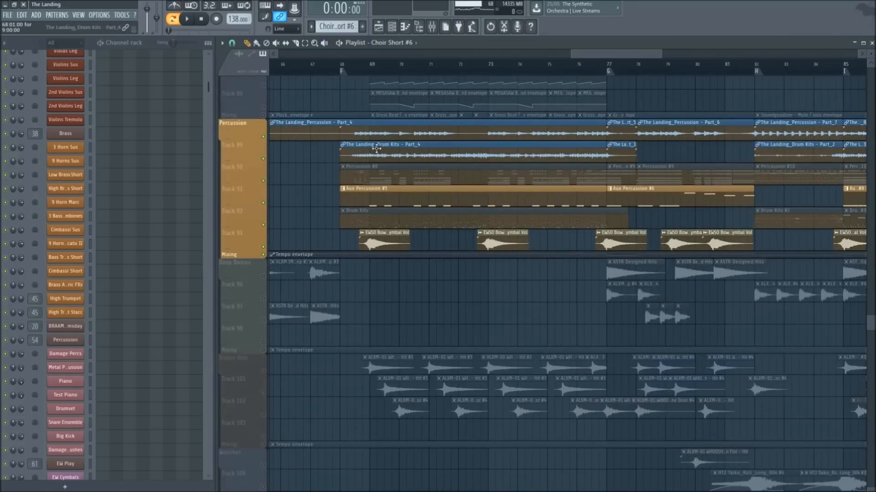
Place the playhead at the F marker on bar 68 and play the soloed percussion
left_click(339, 69)
scroll(389, 65, "up", 3)
scroll(298, 72, "down", 2)
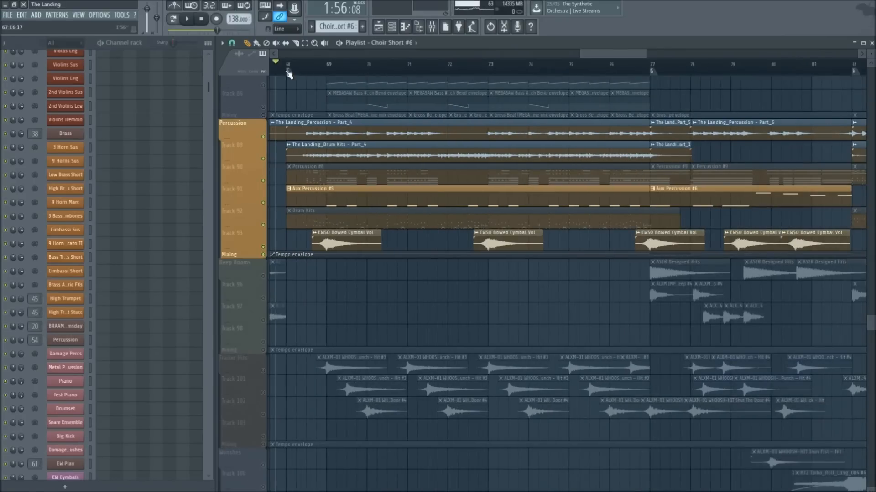
key("space")
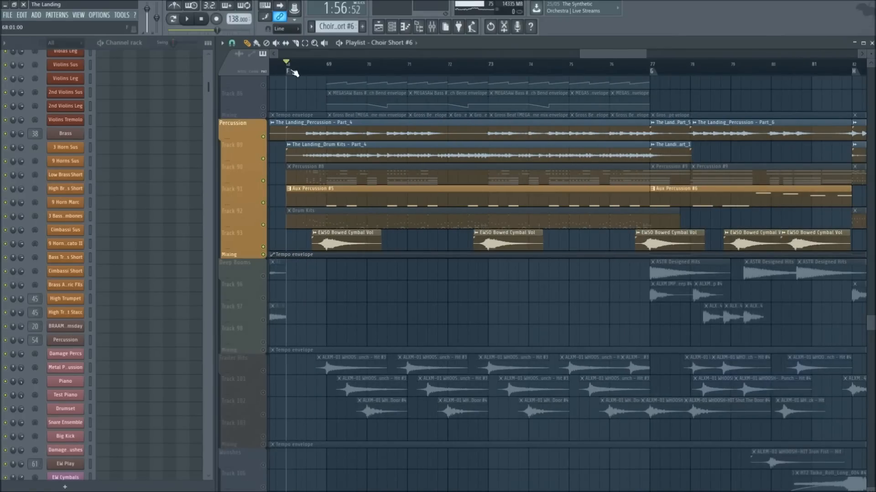
scroll(294, 73, "up", 2)
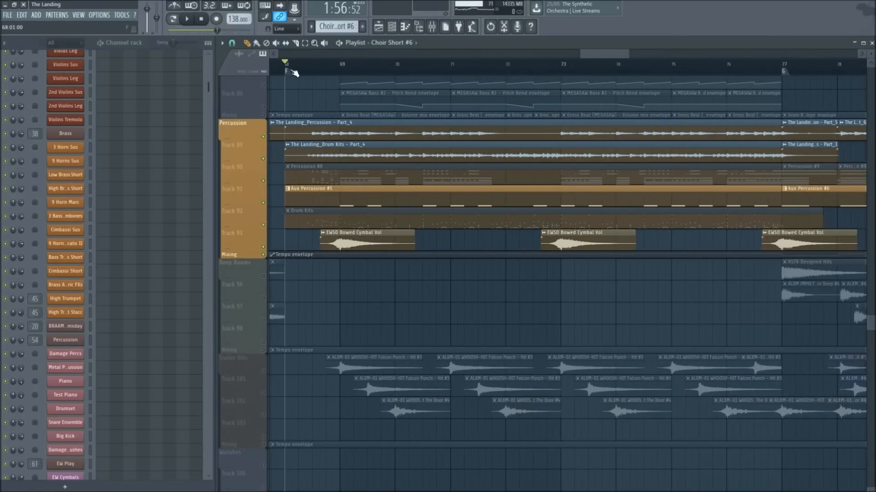
key("space")
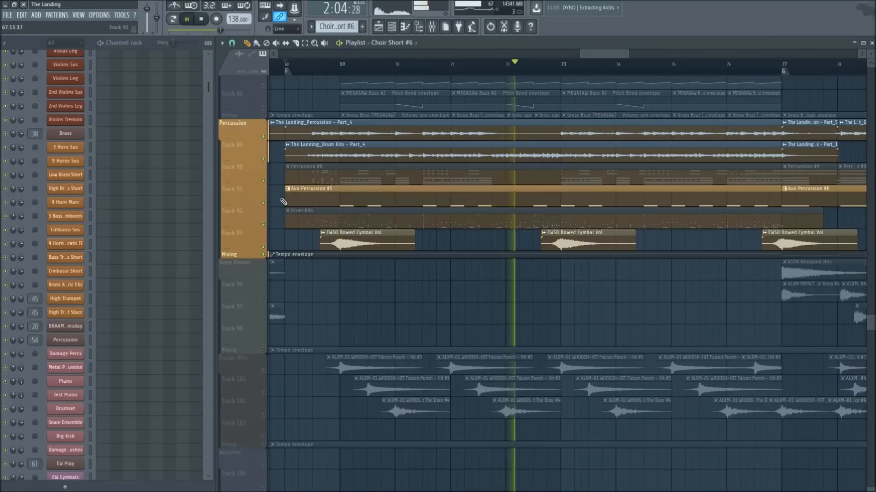
Stop the percussion playback and solo the Percussion track group again
key("space")
right_click(264, 161)
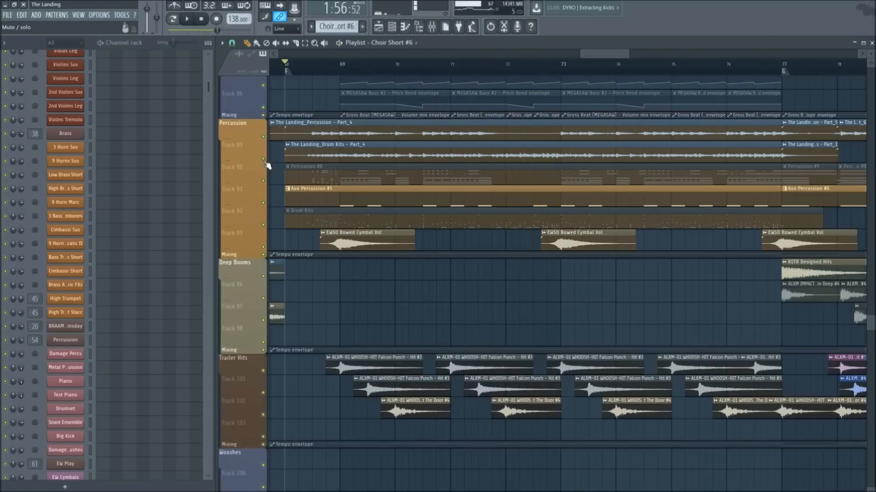
right_click(264, 163)
left_click(263, 161)
right_click(263, 160)
Unmute the Percussion #8 and Drum Kits pattern clips and mute the rendered Percussion and Drum Kits audio clips
key("t")
left_click(302, 170)
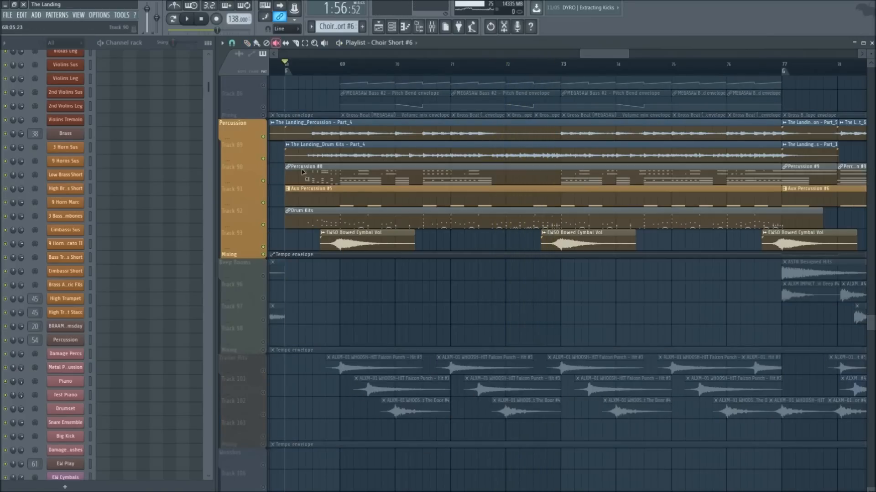
left_click(302, 171)
key("p")
Play the Percussion #8 pattern on its own in the piano roll past bar 5, stop it and return to the playlist
double_click(315, 182)
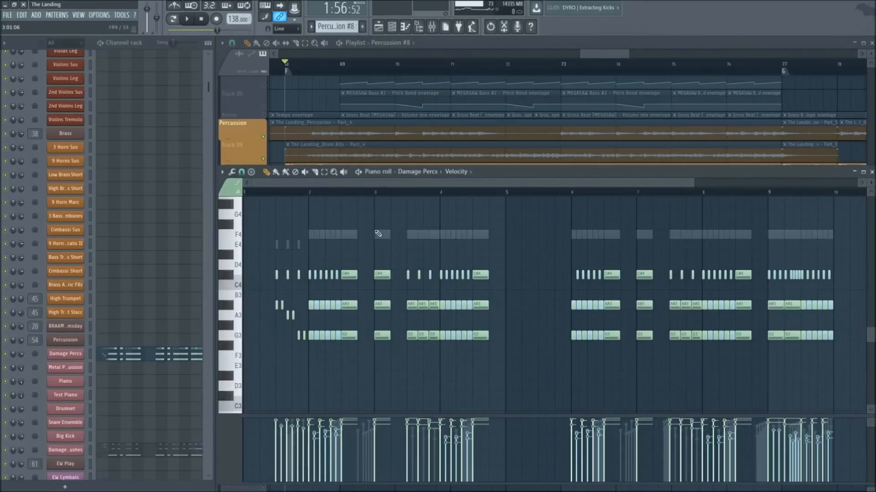
scroll(389, 192, "down", 2)
key("space")
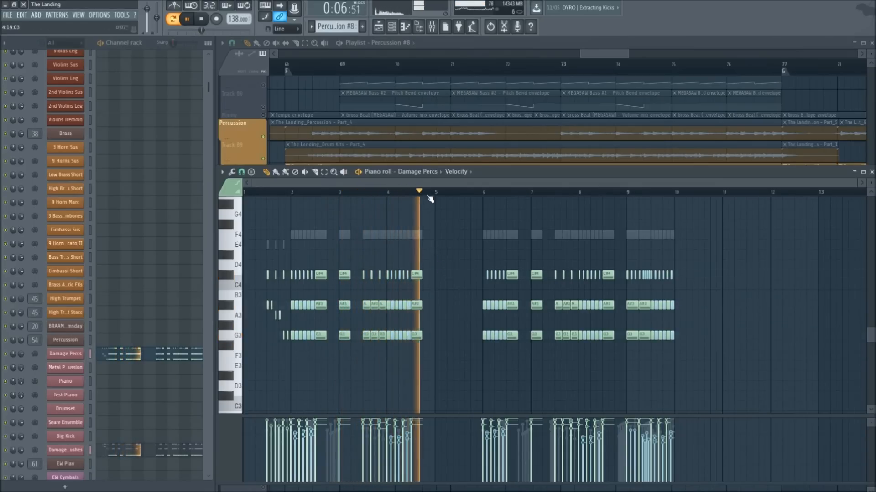
scroll(431, 195, "up", 2)
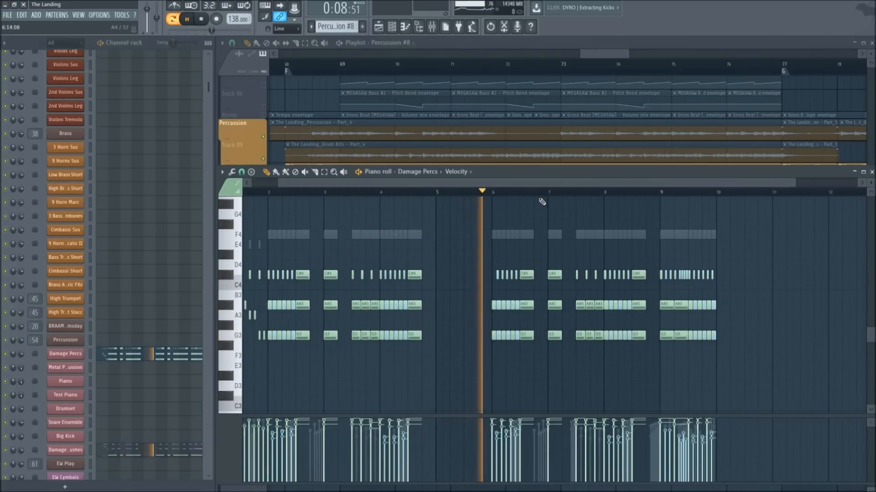
key("space")
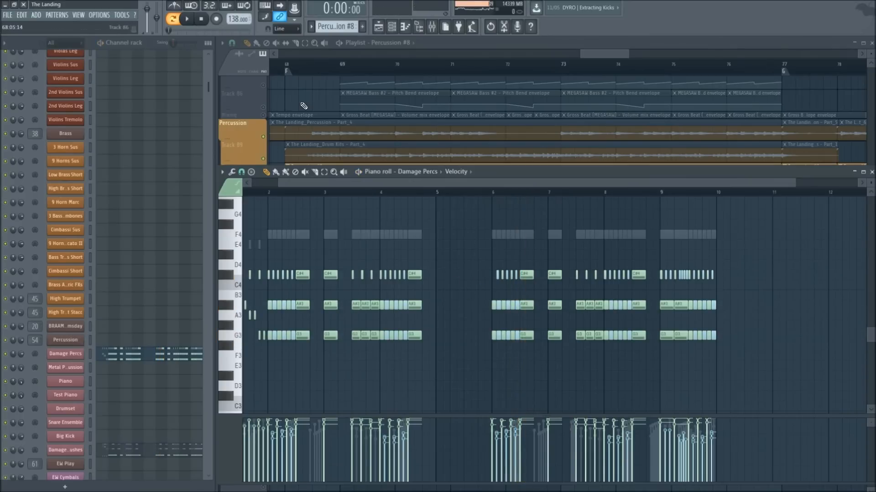
scroll(453, 196, "down", 1)
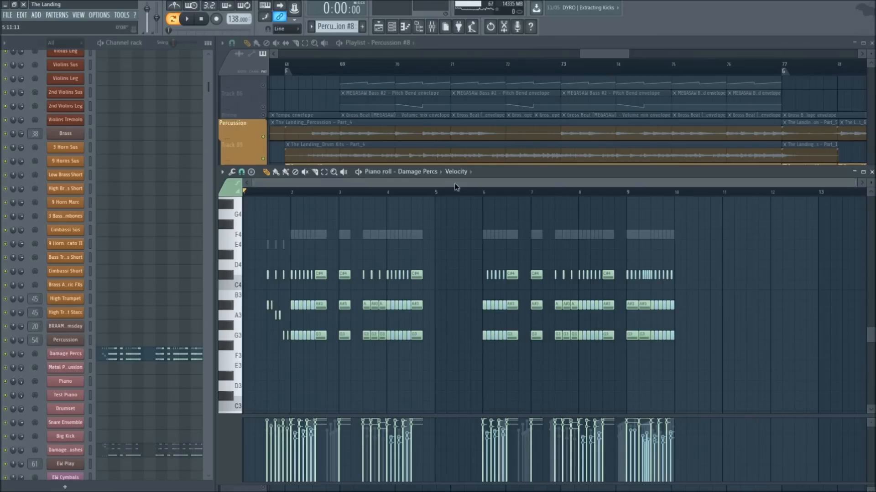
scroll(445, 343, "right", 1)
key("F7")
Examine the percussion clips around bars 68 to 77 together with the synth and trailer hit tracks around them
scroll(401, 77, "up", 4)
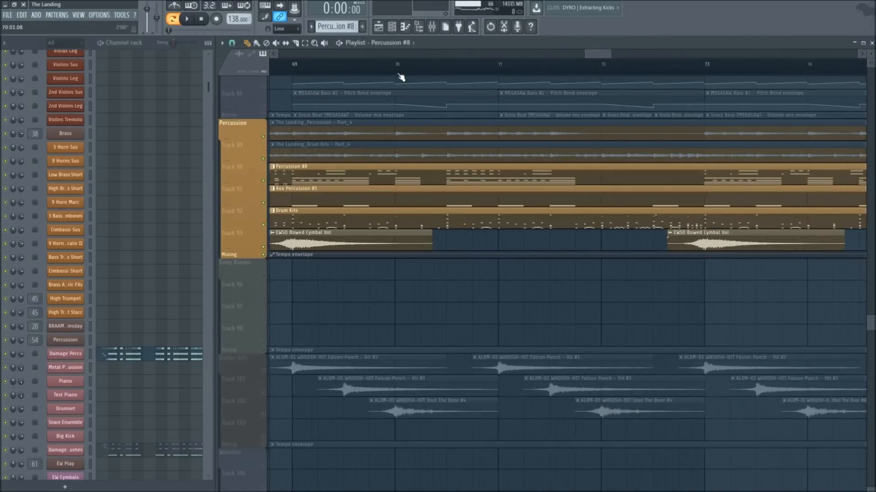
scroll(401, 77, "down", 5)
scroll(401, 76, "up", 3)
scroll(562, 257, "up", 6)
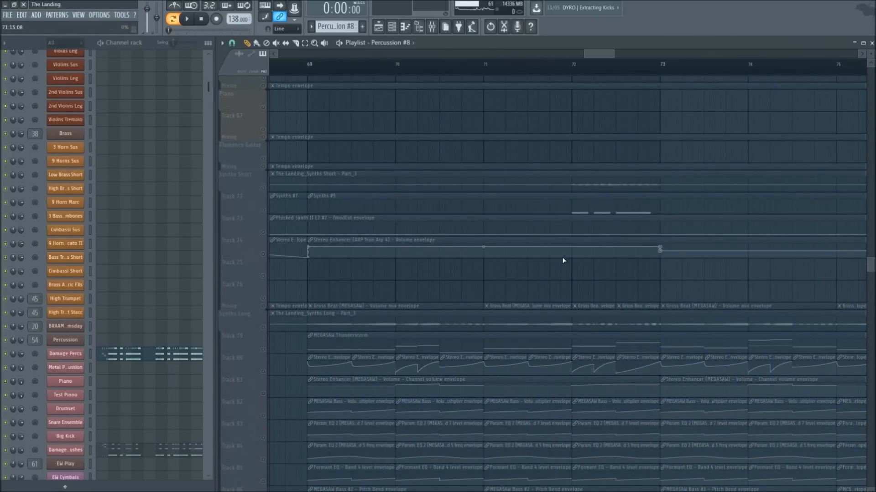
scroll(565, 238, "down", 5)
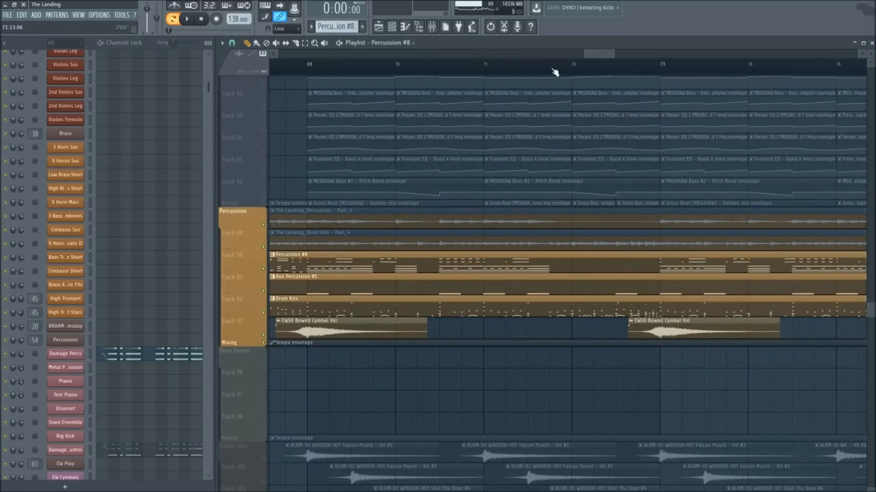
scroll(555, 73, "down", 1)
scroll(581, 195, "up", 1)
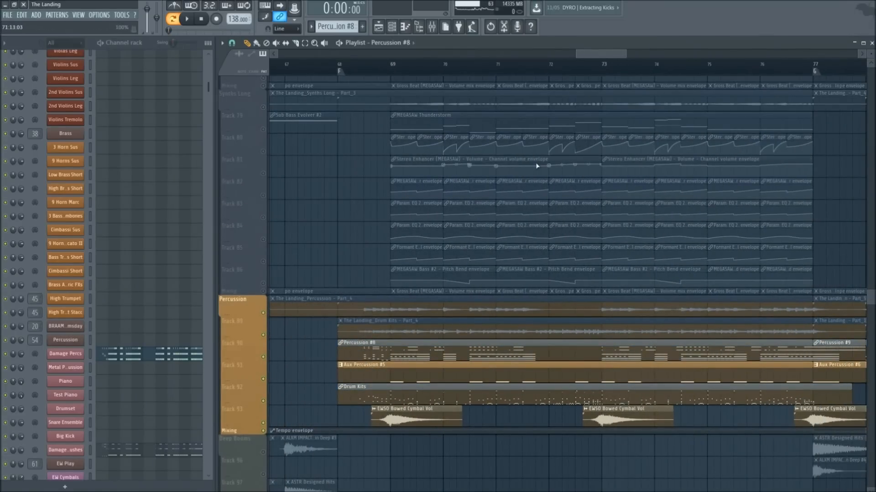
scroll(538, 142, "down", 1)
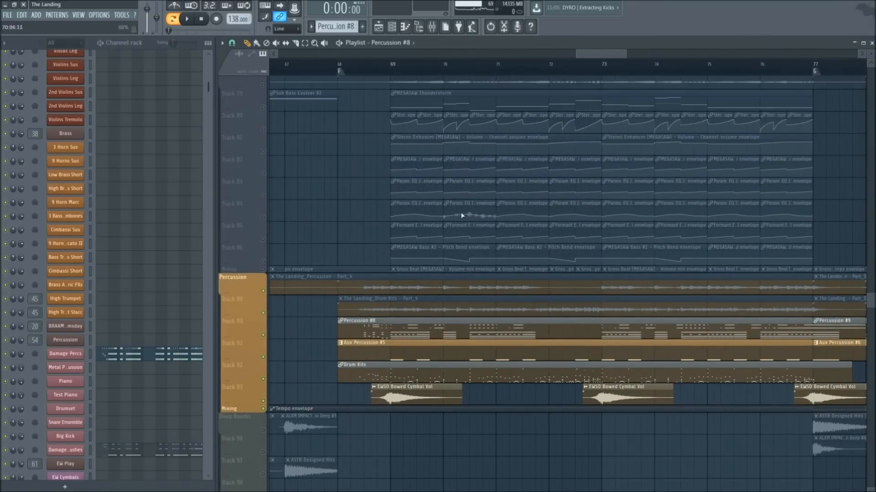
scroll(462, 216, "down", 6)
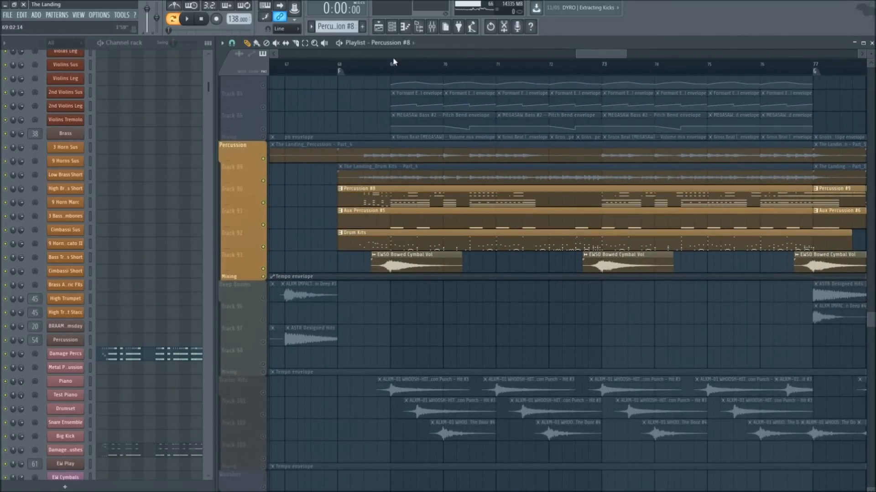
scroll(393, 59, "down", 3)
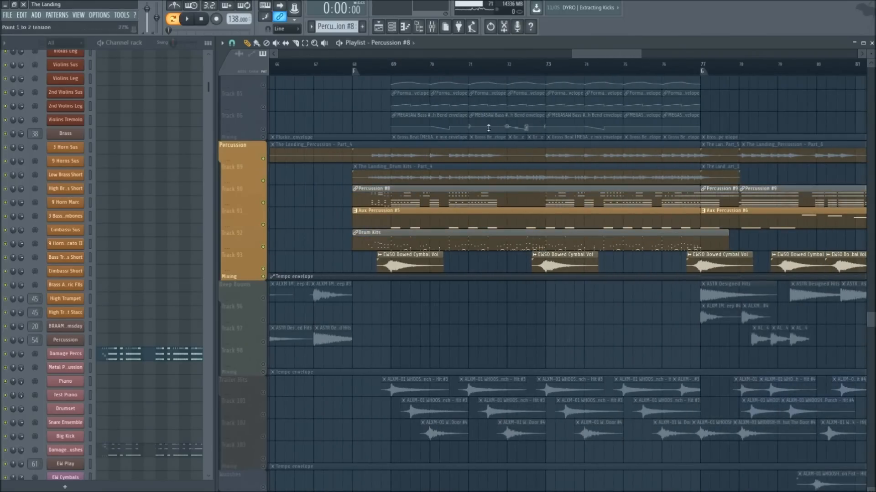
scroll(446, 75, "up", 2)
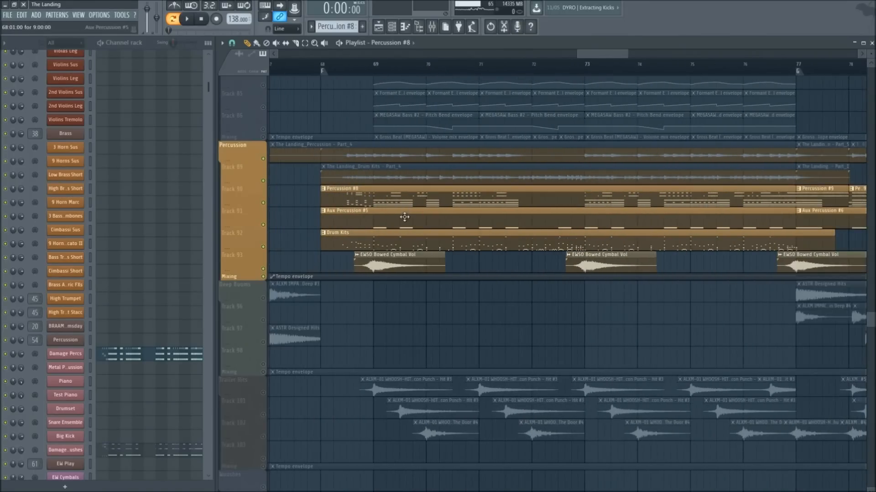
View the EW Cymbals notes of the Aux Percussion #5 pattern in the piano roll and return to the playlist
double_click(405, 217)
scroll(180, 307, "down", 6)
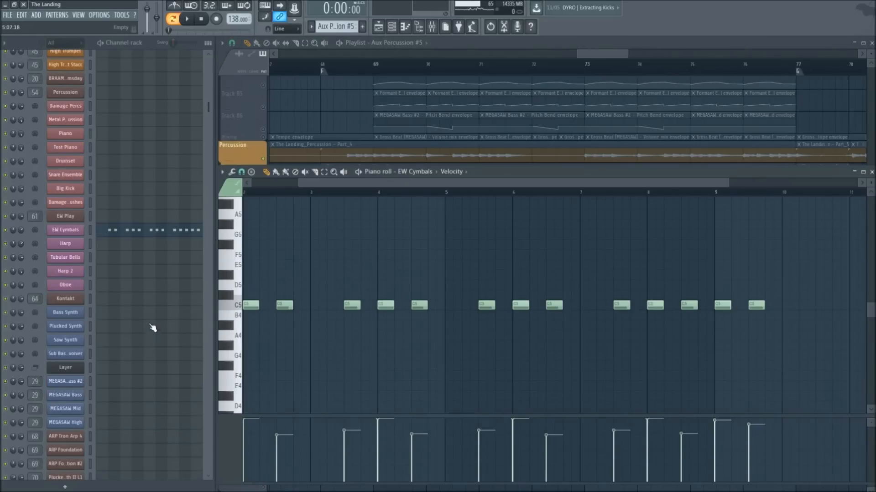
key("F7")
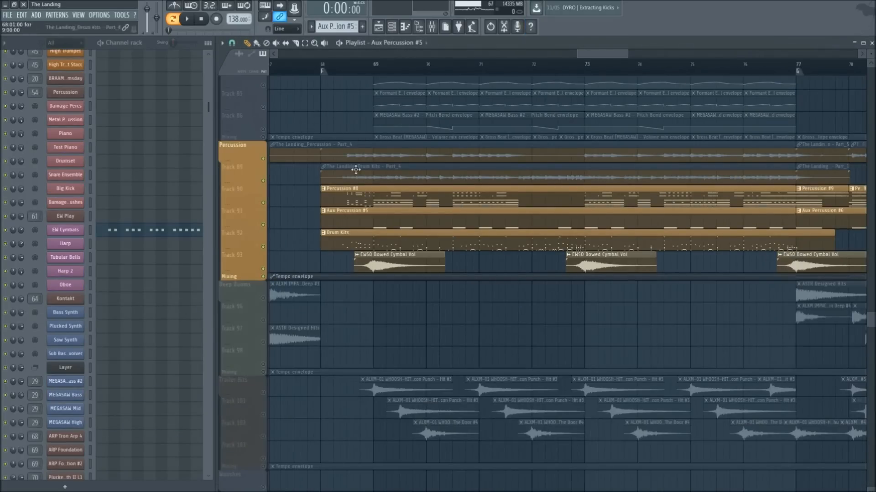
Open the Drum Kits pattern in the piano roll, examine the Drumset notes across bars 1 to 10 and deselect them
double_click(351, 244)
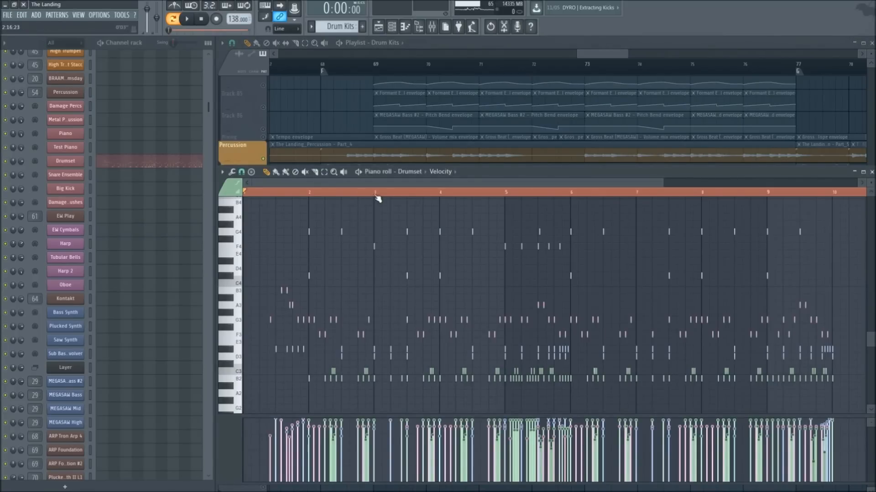
scroll(377, 198, "down", 2)
scroll(378, 197, "up", 2)
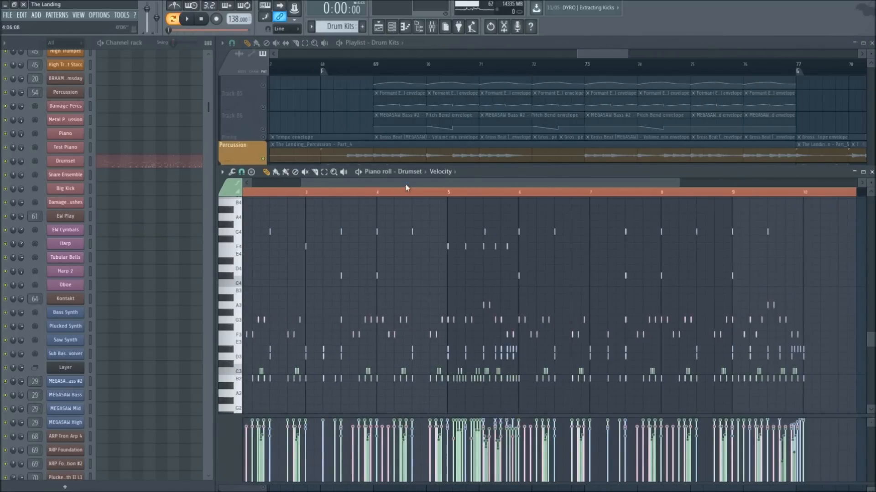
left_click_drag(406, 184, 275, 196)
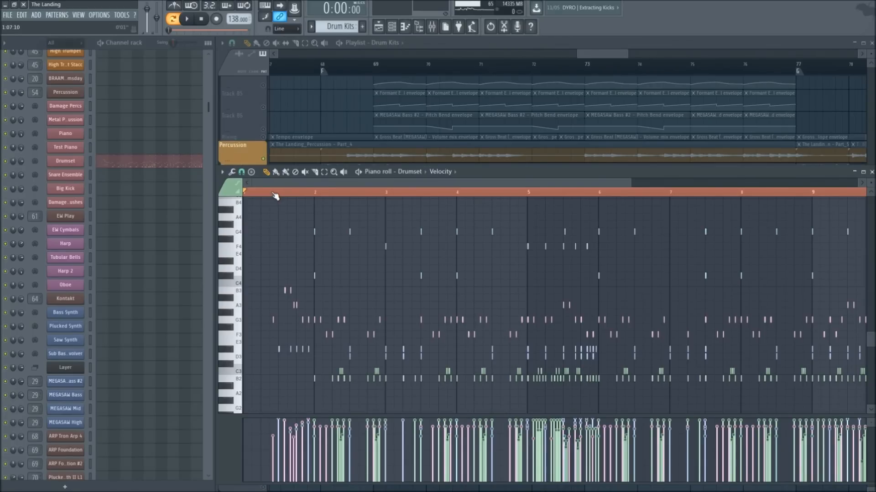
scroll(274, 195, "up", 1)
scroll(274, 195, "down", 2)
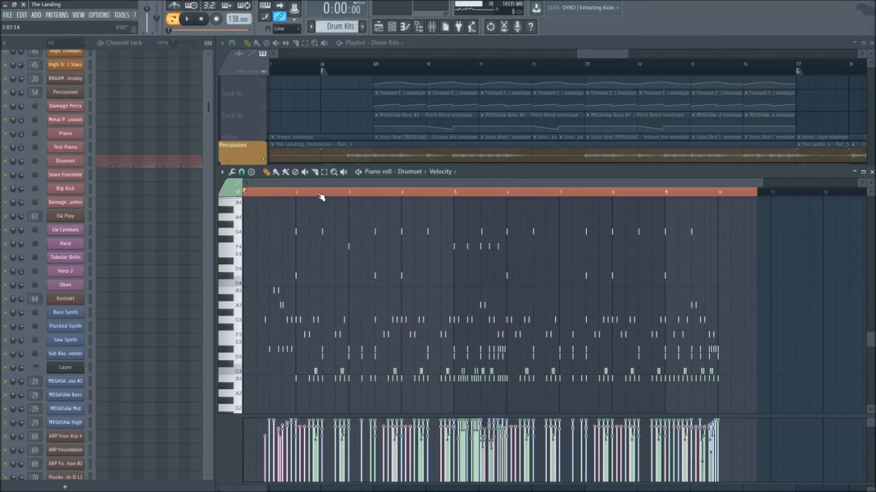
key("ctrl+d")
Play the Drum Kits pattern on its own while following the Drumset notes, stop it and return to the playlist
key("space")
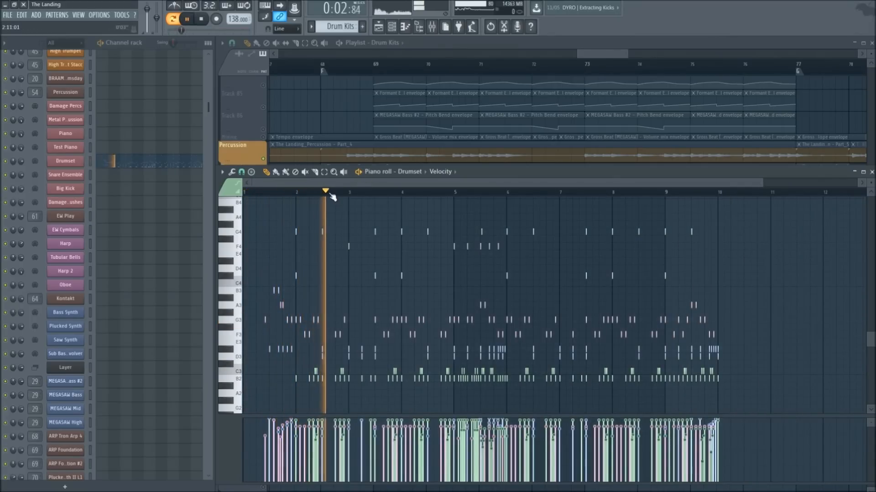
scroll(336, 190, "up", 2)
left_click_drag(370, 187, 470, 182)
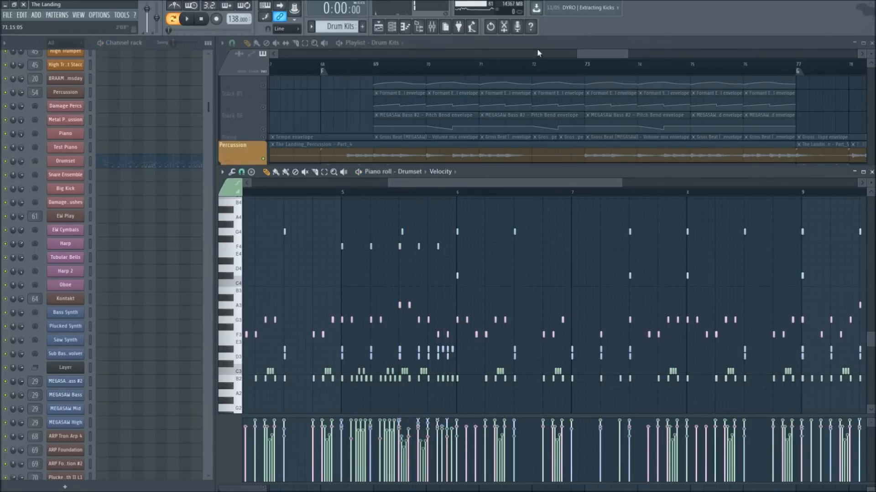
key("space")
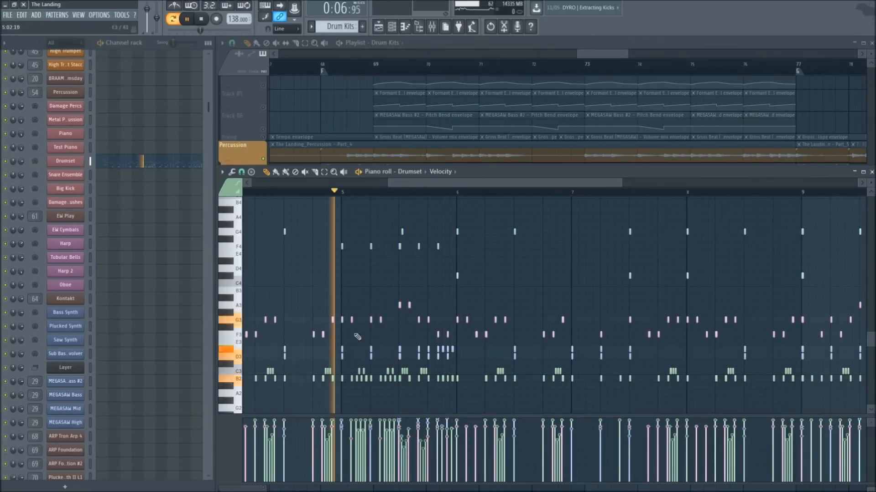
left_click_drag(436, 185, 506, 203)
key("space")
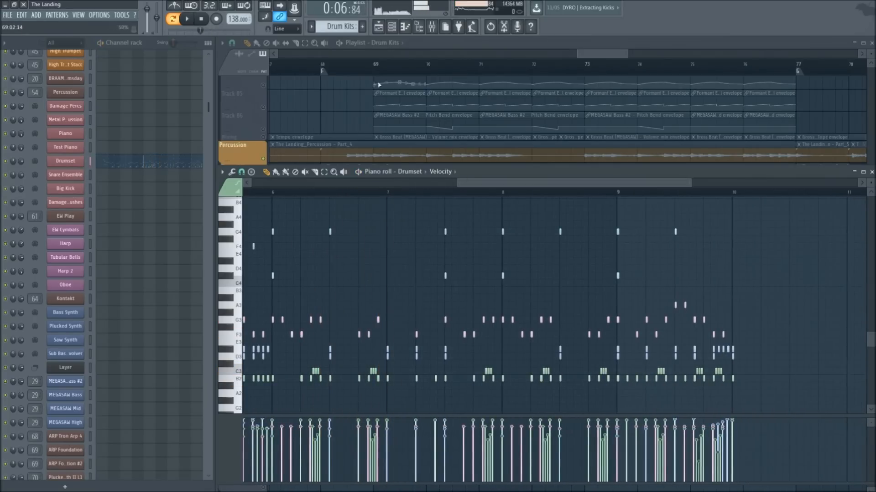
right_click(353, 94)
Examine how the Percussion, Aux Percussion, Drum Kits and bowed cymbal clips line up from bar 68 through the following sections
scroll(386, 69, "down", 3)
scroll(537, 107, "up", 3)
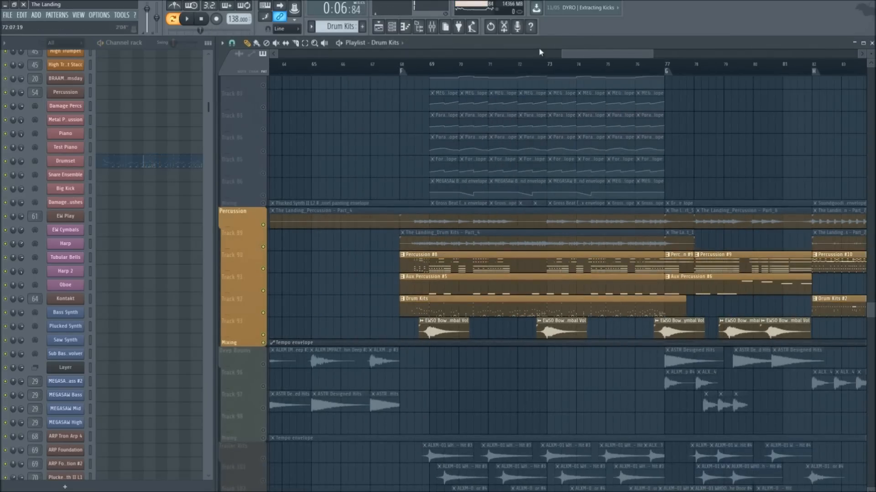
left_click_drag(567, 53, 539, 55)
left_click_drag(603, 54, 637, 60)
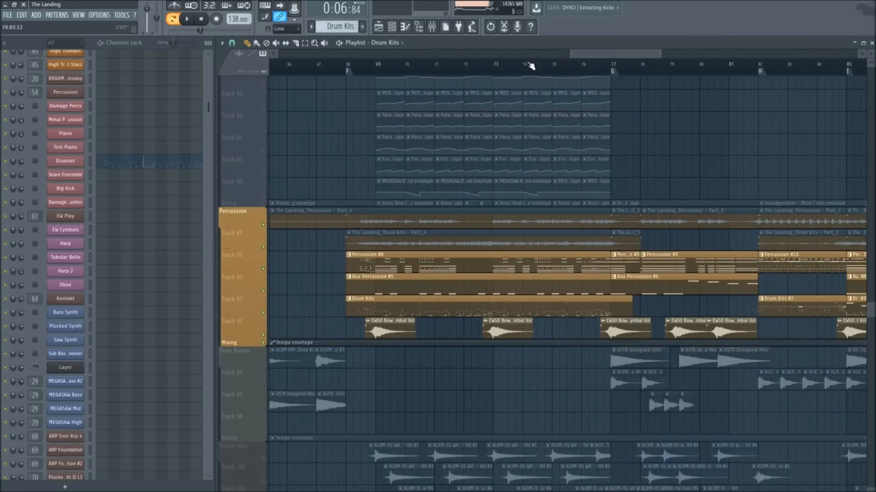
scroll(531, 65, "up", 3)
scroll(405, 146, "down", 4)
scroll(455, 68, "down", 3)
scroll(426, 62, "up", 5)
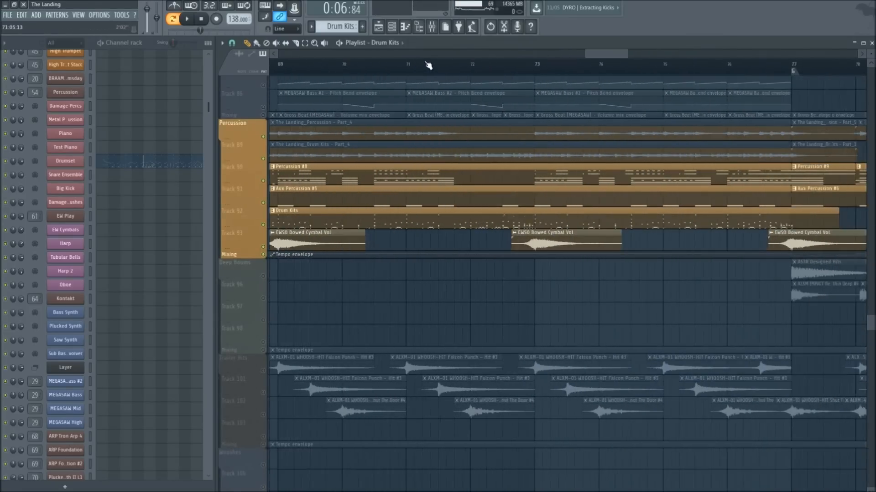
scroll(522, 75, "down", 1)
scroll(523, 75, "down", 2)
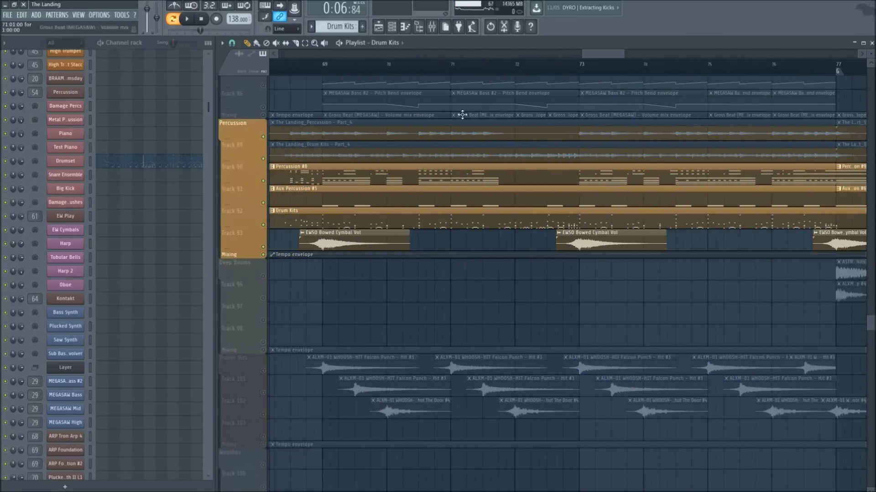
scroll(412, 71, "down", 3)
Audition the soloed percussion from just after bar 70 with the Drum Kits pattern track muted, stop playback and unmute the track
left_click(411, 69)
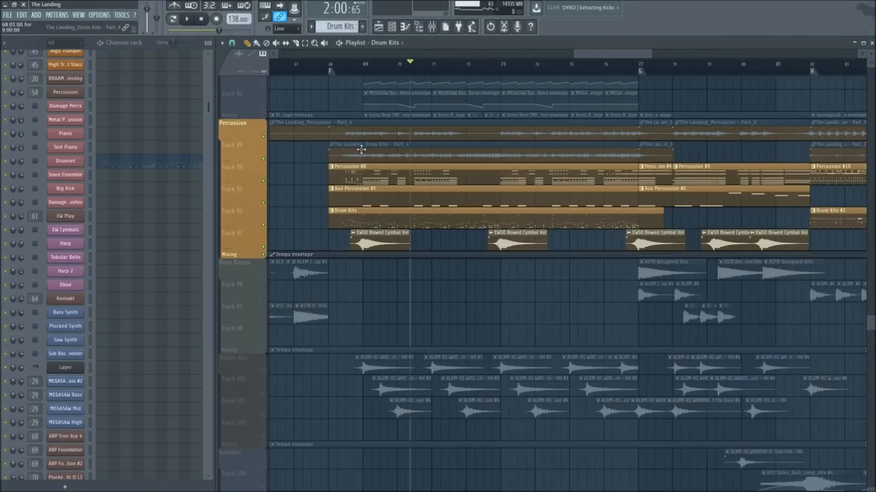
key("space")
left_click(263, 226)
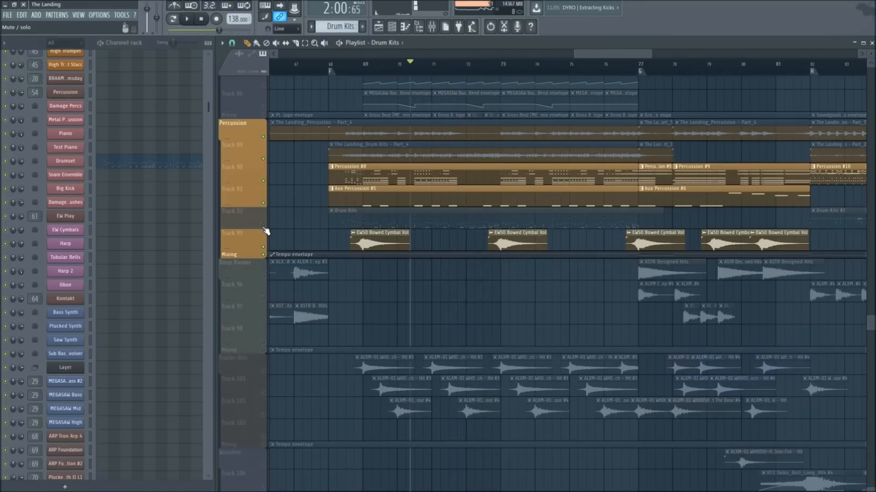
left_click(263, 225)
left_click(263, 225)
key("space")
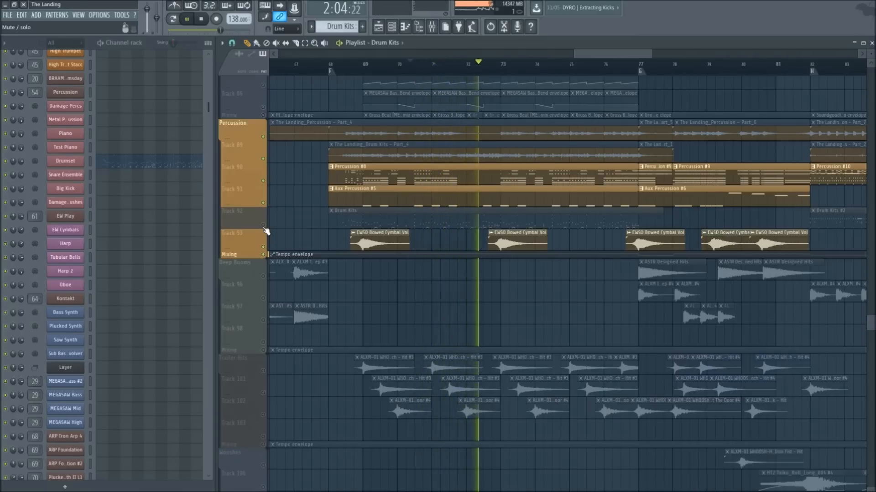
key("space")
left_click(263, 225)
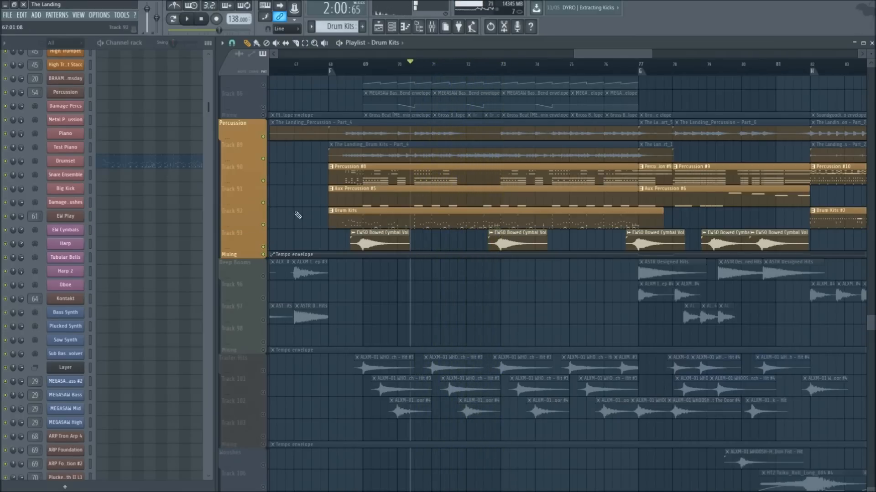
Unmute the rendered percussion and drum kit audio clips and mute the Percussion and Drum Kits patterns, leaving Aux Percussion active
scroll(300, 216, "up", 5)
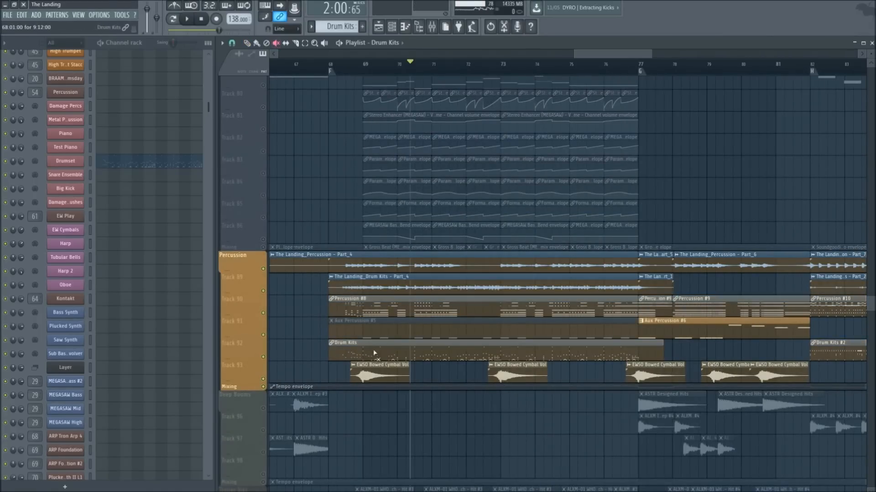
scroll(384, 349, "down", 3)
left_click(398, 243)
left_click(405, 233)
left_click(412, 243)
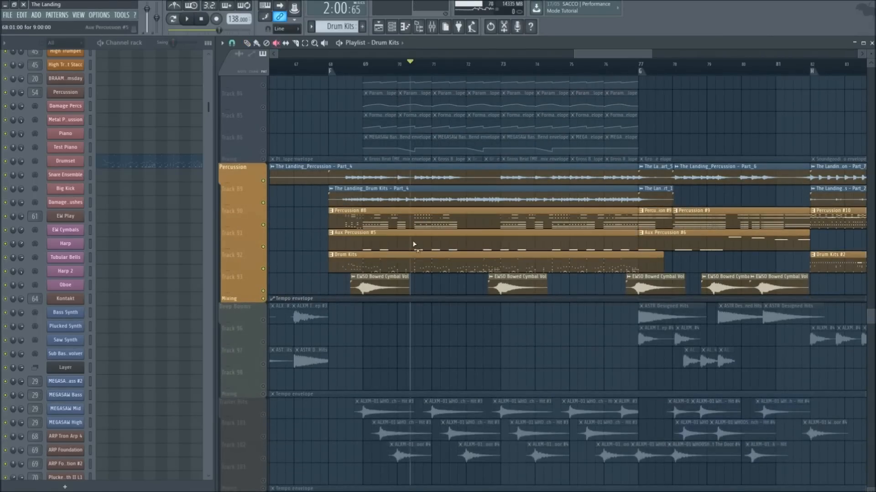
left_click(405, 262)
Enable the Reverse FX and Trailer Hits track groups and set the playback start at bar 71
scroll(398, 309, "down", 2)
scroll(290, 258, "down", 3)
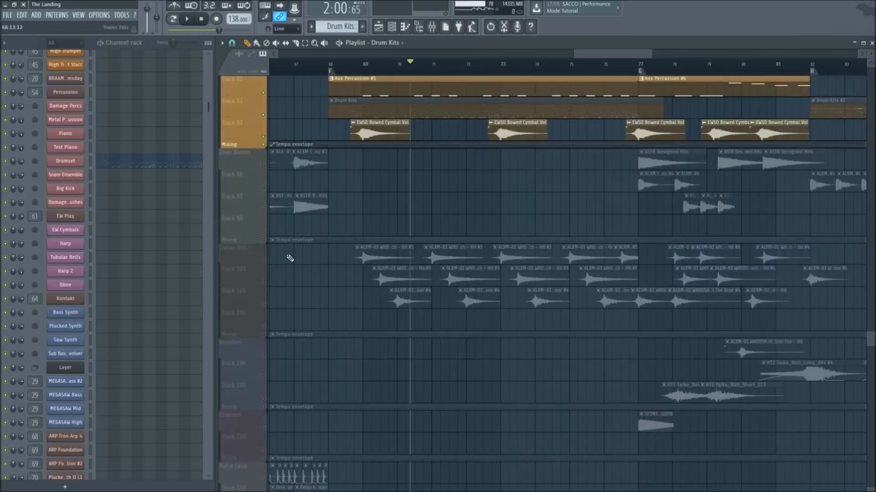
scroll(266, 271, "down", 10)
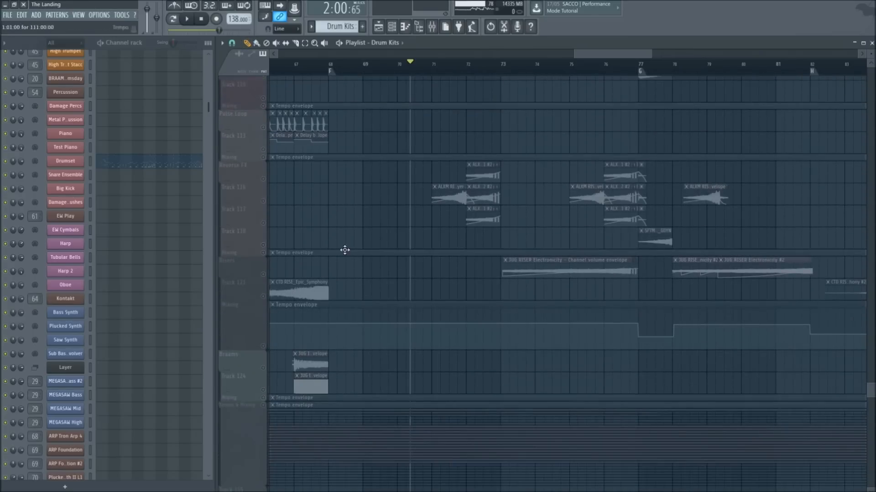
right_click(264, 202)
scroll(498, 72, "up", 3)
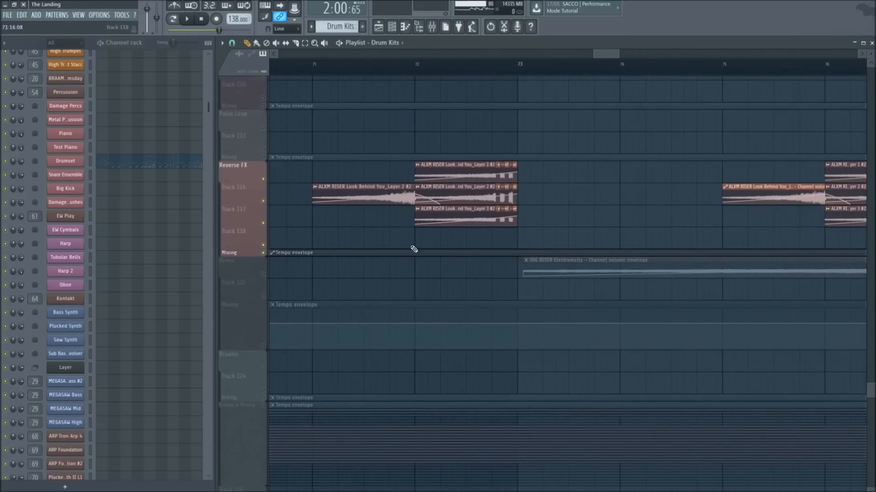
scroll(317, 71, "down", 3)
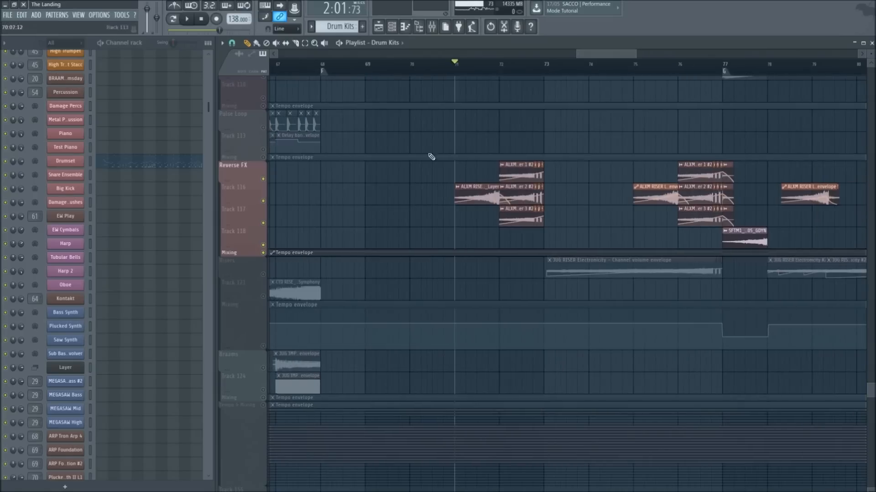
scroll(561, 69, "up", 3)
scroll(463, 244, "up", 5)
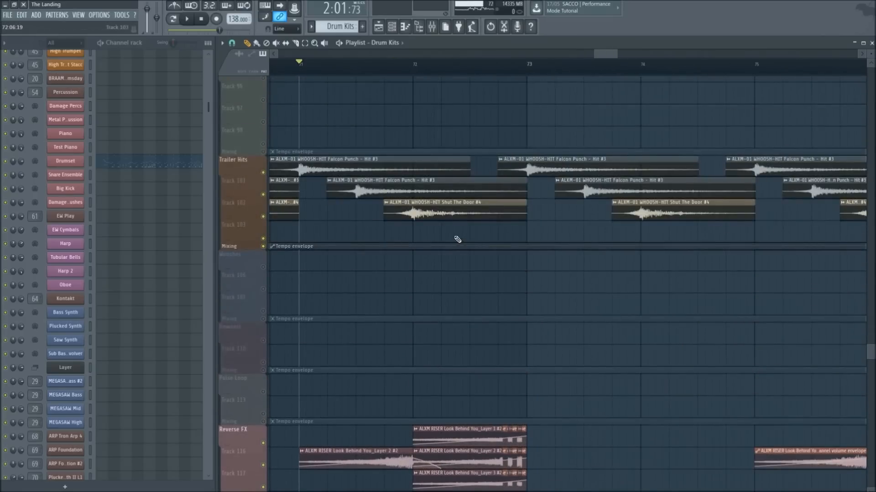
Enable the Synths Long and Synths Short track groups above the percussion
scroll(457, 239, "up", 8)
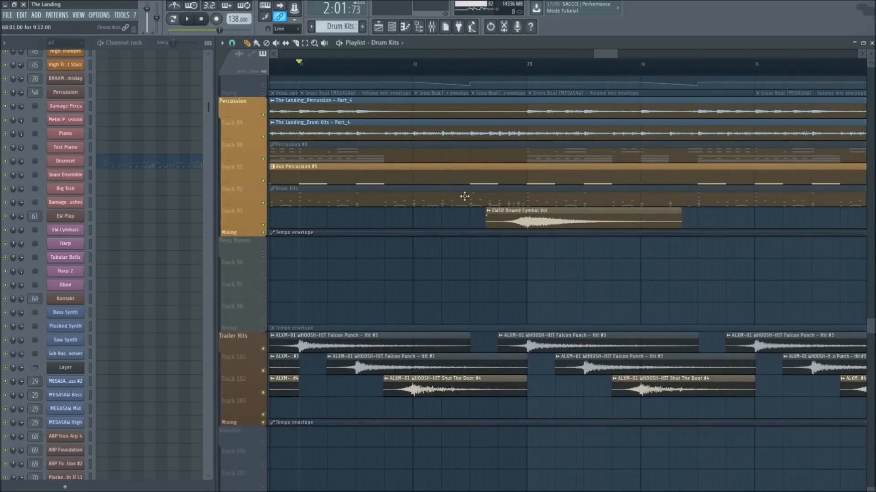
scroll(442, 241, "up", 4)
scroll(444, 314, "up", 2)
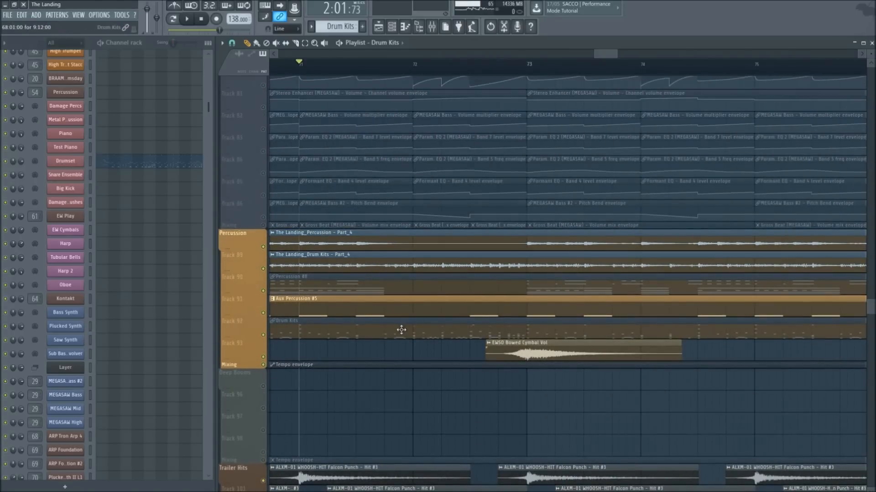
scroll(387, 298, "up", 9)
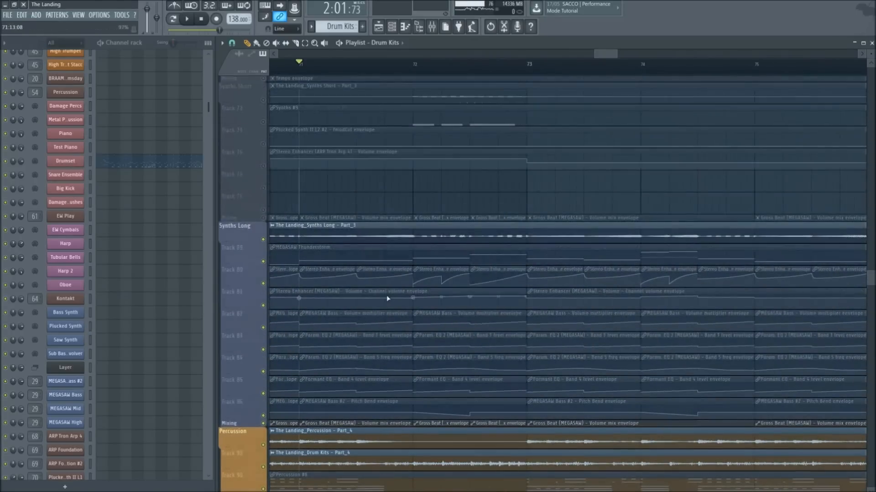
scroll(415, 262, "up", 7)
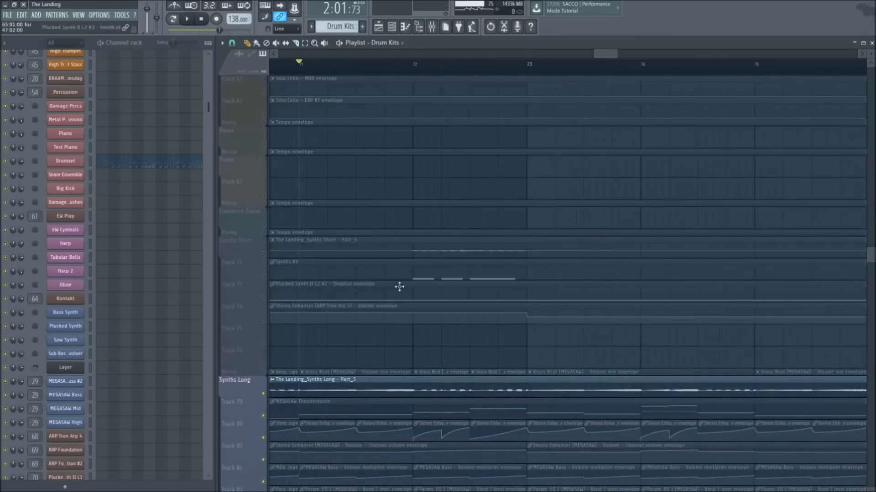
left_click(264, 298)
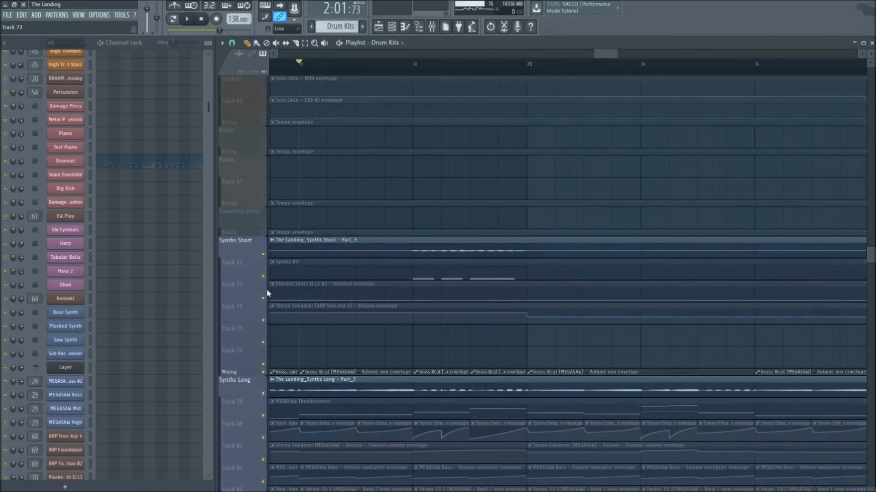
Enable the remaining track groups, play the full mix from bar 71 into bar 72 and stop playback
scroll(478, 201, "down", 7)
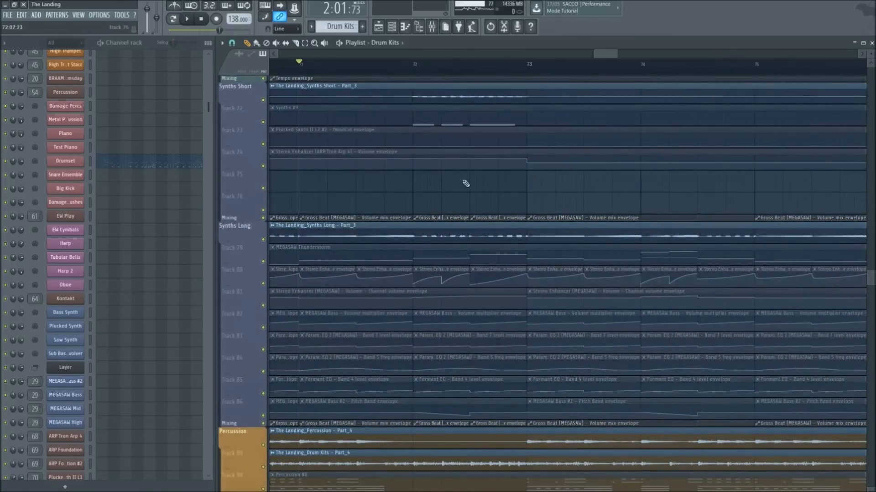
scroll(438, 192, "down", 20)
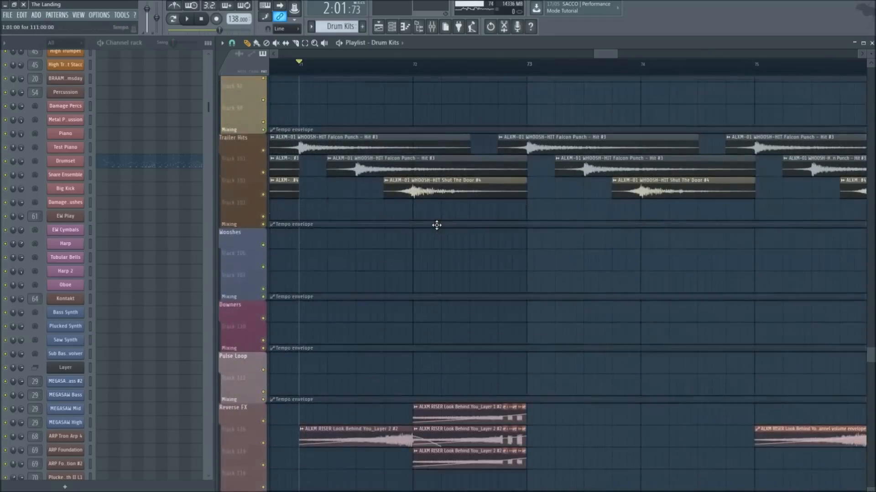
scroll(438, 241, "down", 5)
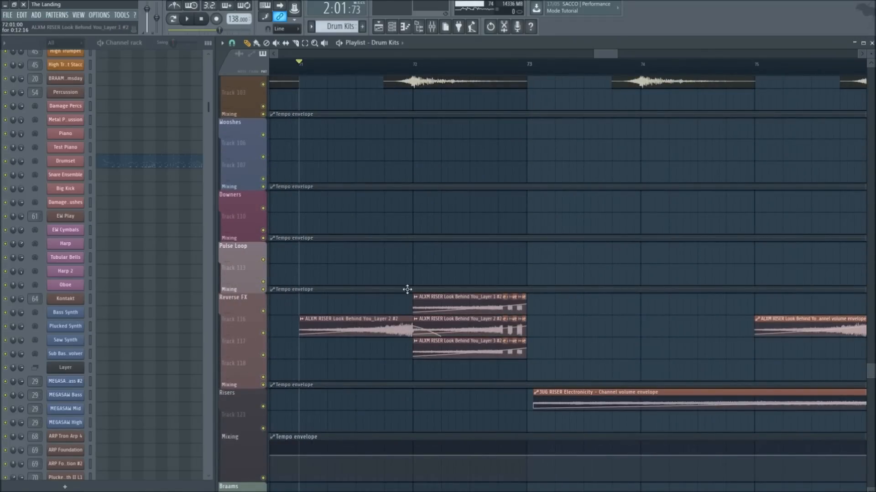
key("space")
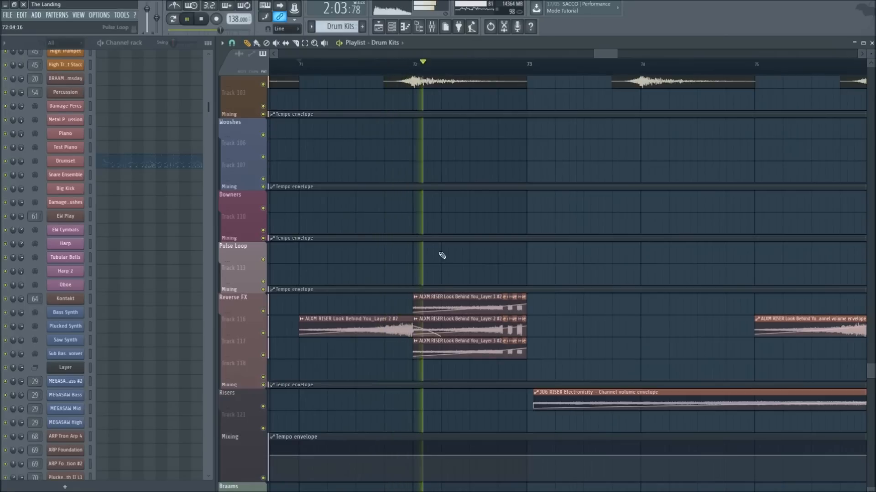
key("space")
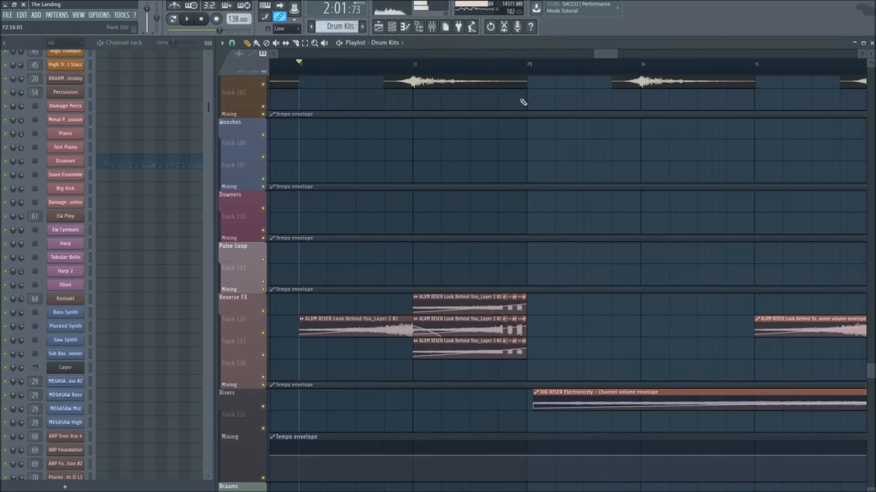
Examine how the Reverse FX and Risers clips lead into bars 73 and 77, with the playback position at bar 72
scroll(497, 151, "down", 2)
scroll(592, 66, "up", 3)
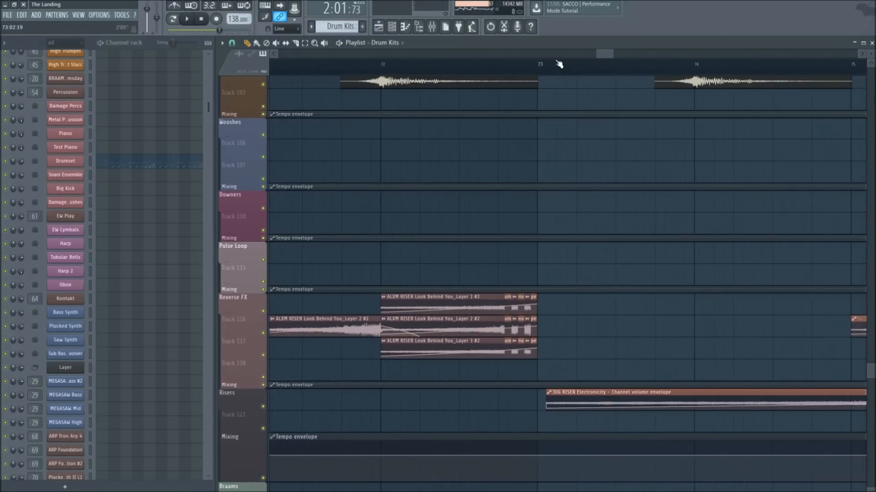
scroll(524, 83, "down", 2)
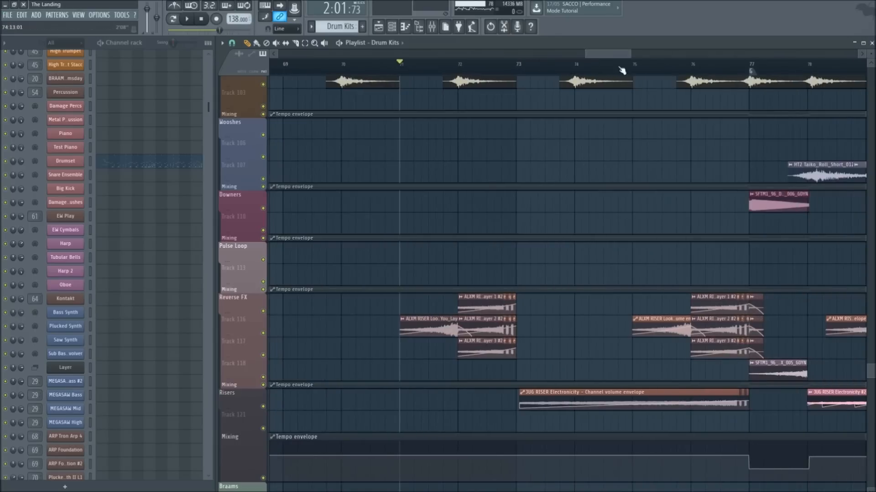
left_click_drag(608, 58, 620, 56)
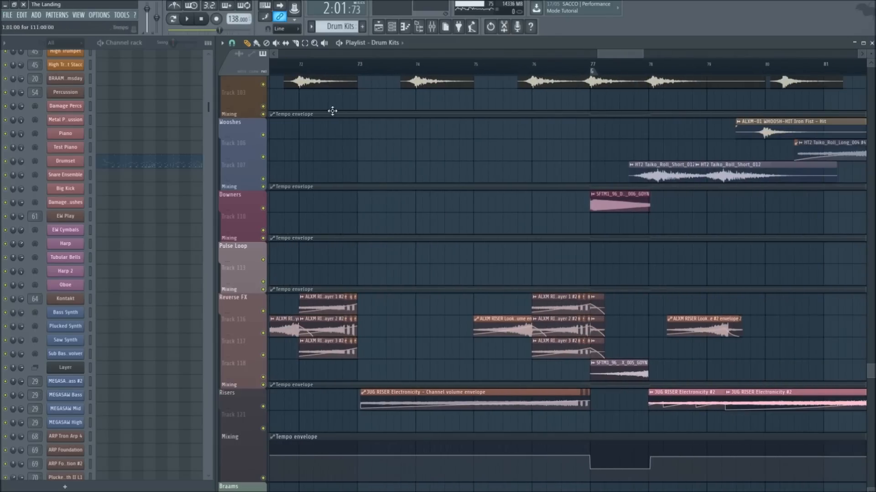
scroll(299, 73, "up", 3)
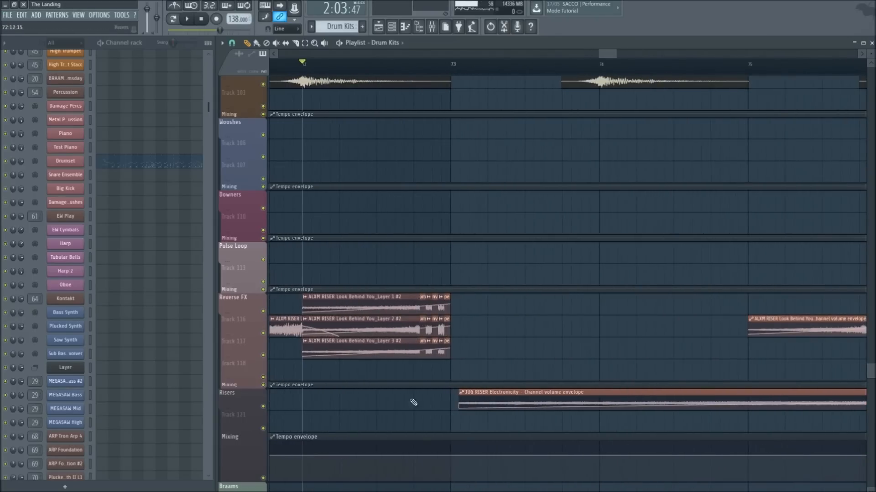
scroll(409, 75, "down", 5)
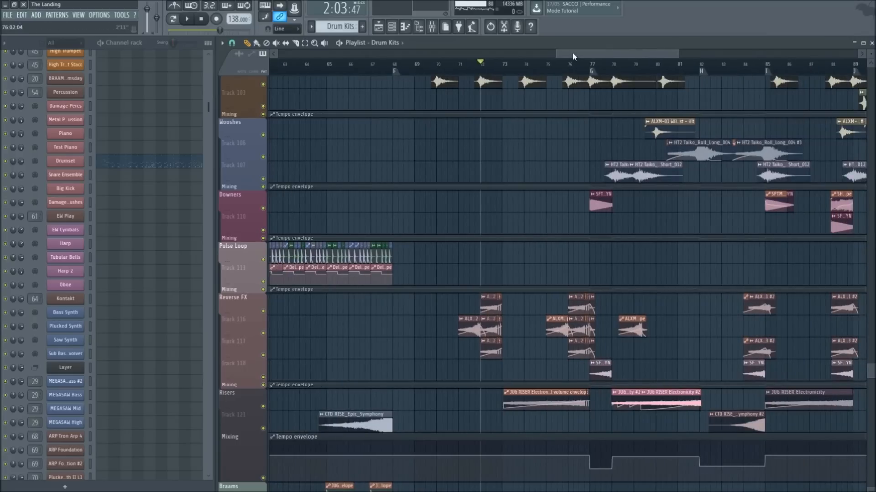
left_click_drag(573, 53, 595, 56)
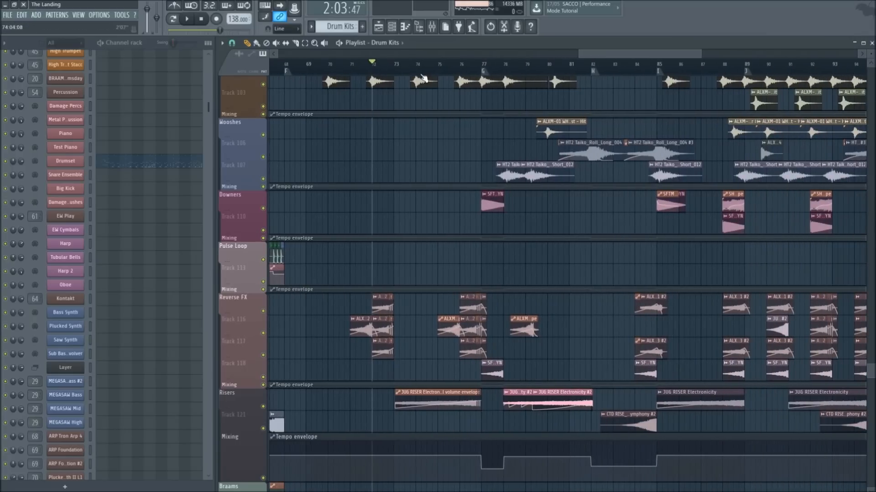
scroll(430, 73, "up", 3)
scroll(525, 296, "down", 5)
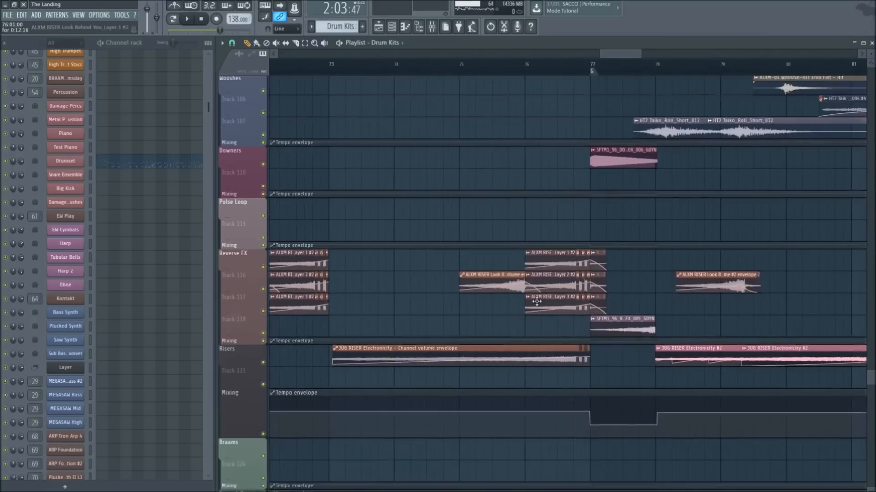
scroll(535, 303, "up", 2)
scroll(534, 303, "up", 15)
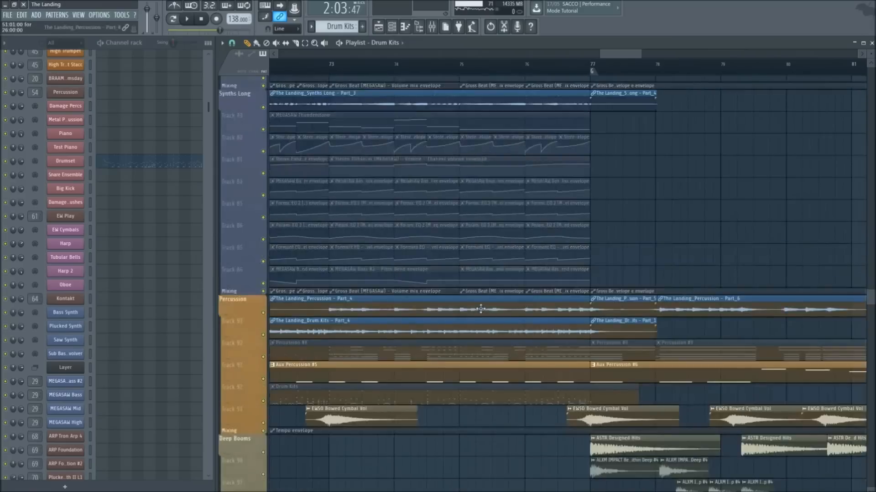
Play the full arrangement from bar 77 while following the choir and brass tracks, and stop playback
scroll(515, 340, "up", 10)
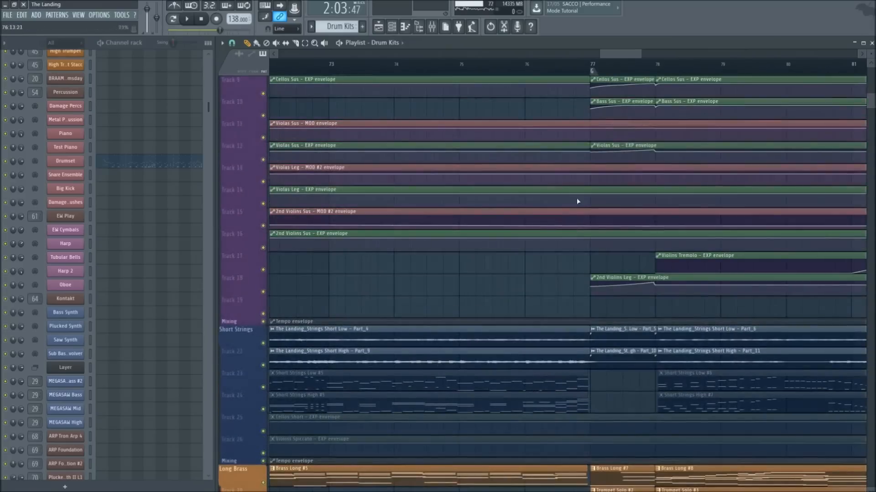
left_click(600, 74)
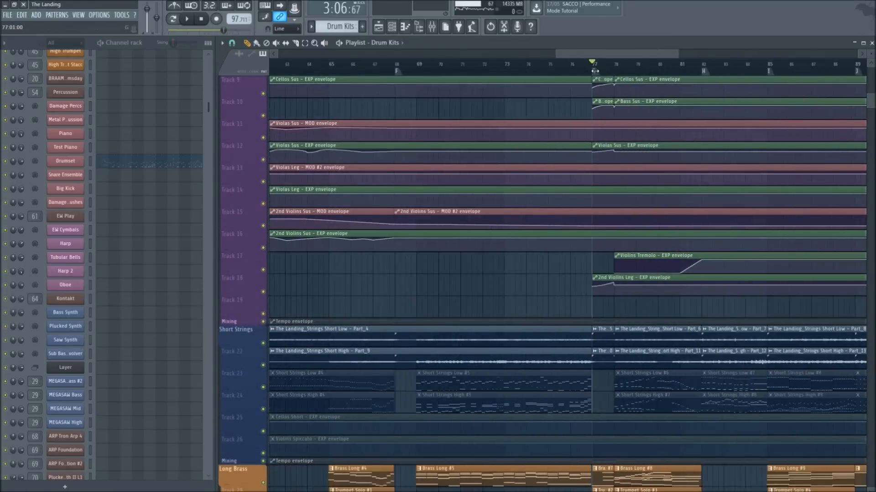
scroll(638, 75, "down", 4)
key("space")
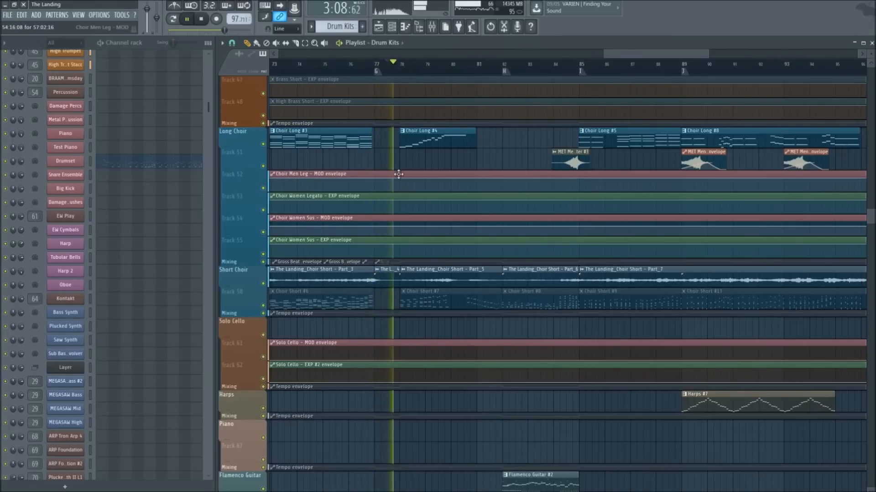
scroll(413, 171, "up", 3)
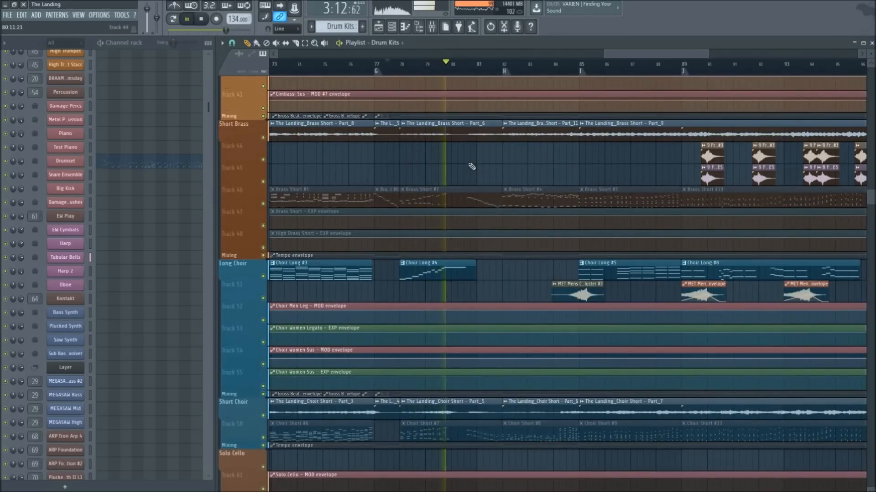
scroll(472, 167, "up", 3)
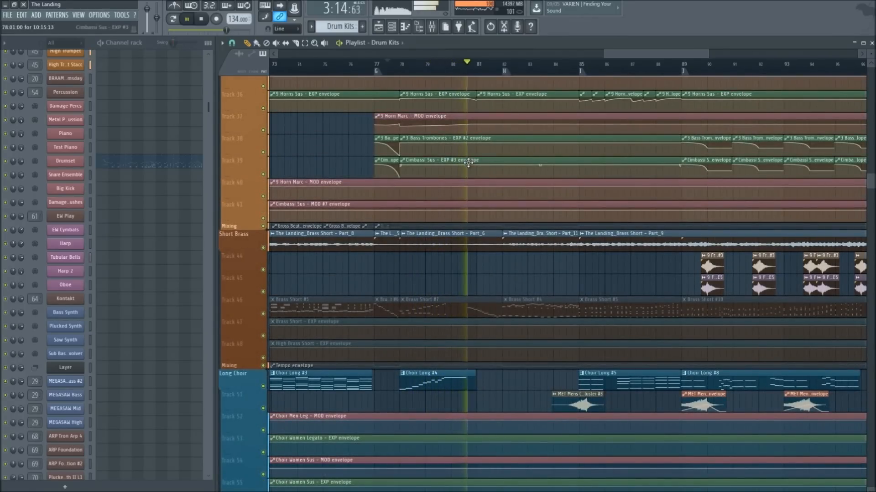
scroll(468, 163, "up", 6)
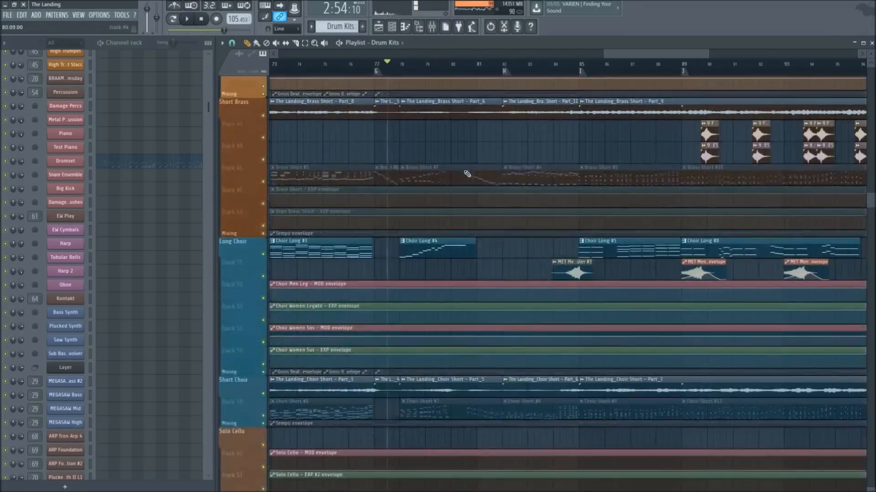
Examine the Trailer Hits, Wooshes, Reverse FX, Risers and Deep Booms clips from bar 77 onward, with the playback position at bar 77
scroll(467, 173, "down", 10)
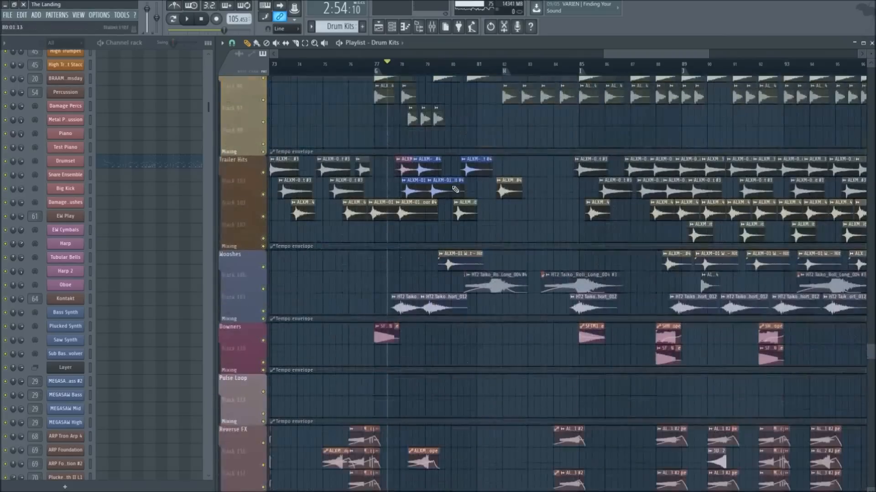
scroll(455, 189, "down", 8)
scroll(395, 127, "up", 2)
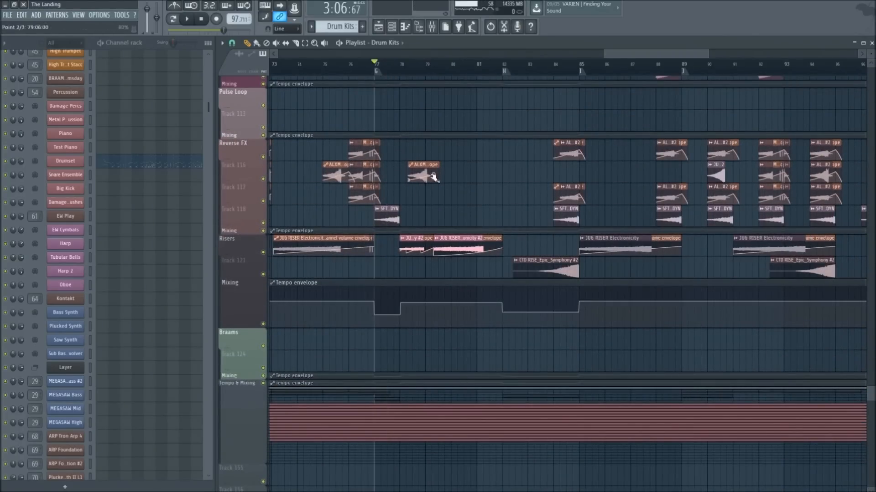
scroll(429, 73, "up", 3)
scroll(384, 256, "up", 20)
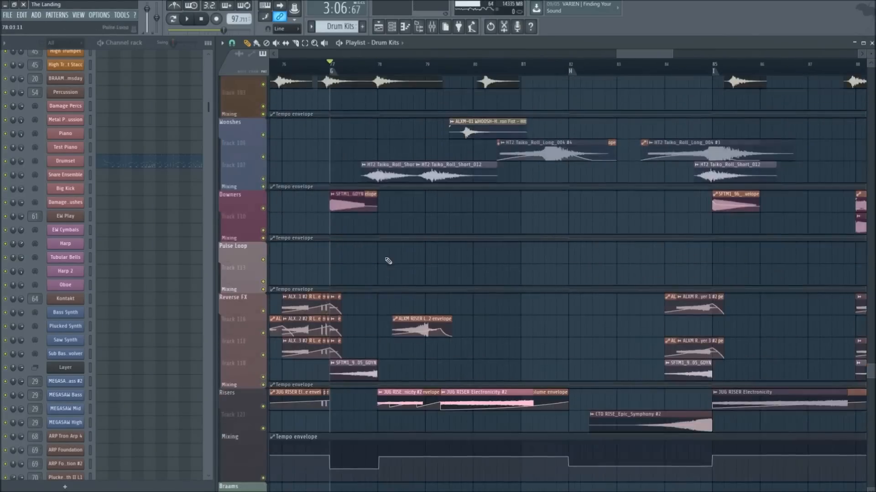
scroll(371, 290, "down", 5)
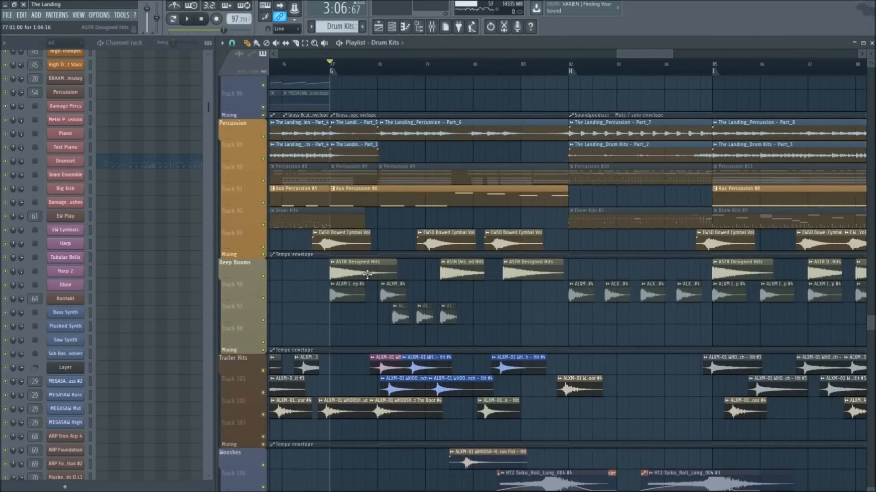
Solo the Percussion tracks, and enable the string, brass and choir groups alongside them
left_click(263, 203, "ctrl")
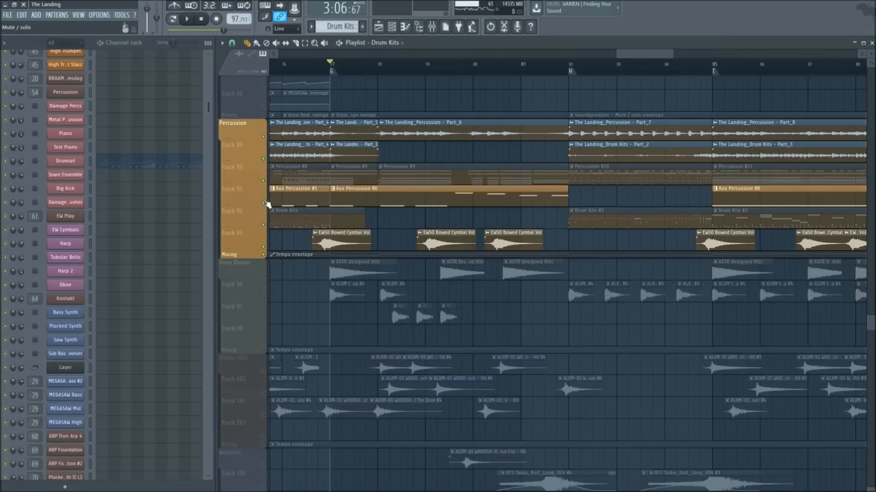
scroll(593, 255, "down", 3)
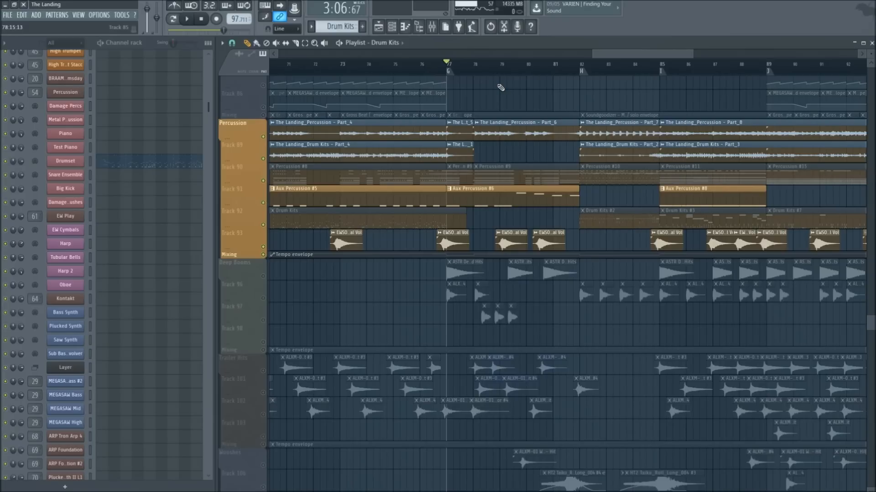
scroll(505, 134, "up", 15)
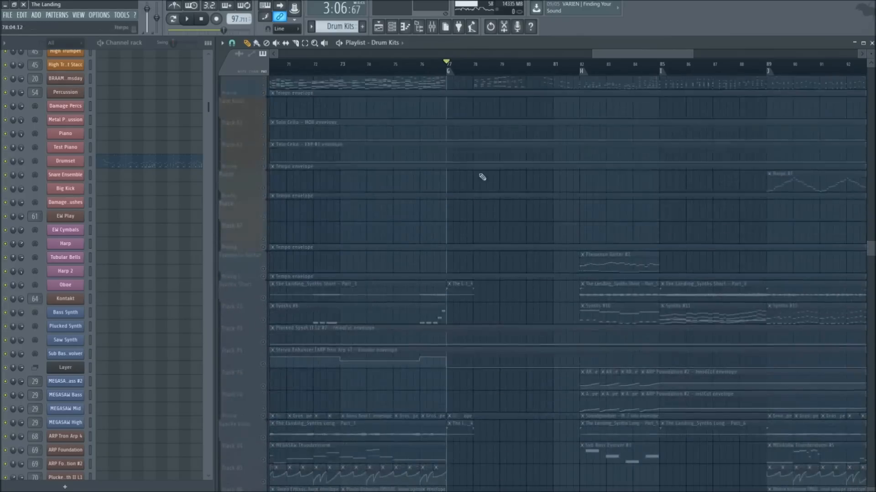
scroll(465, 156, "up", 3)
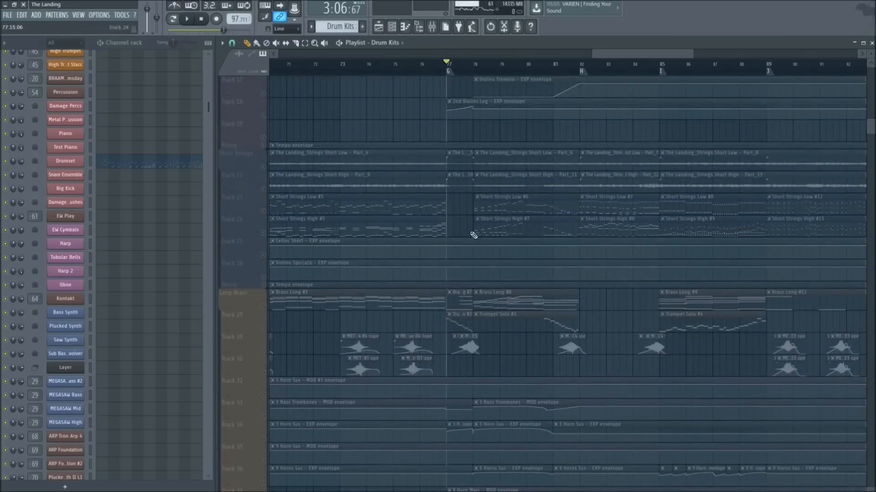
scroll(473, 235, "up", 5)
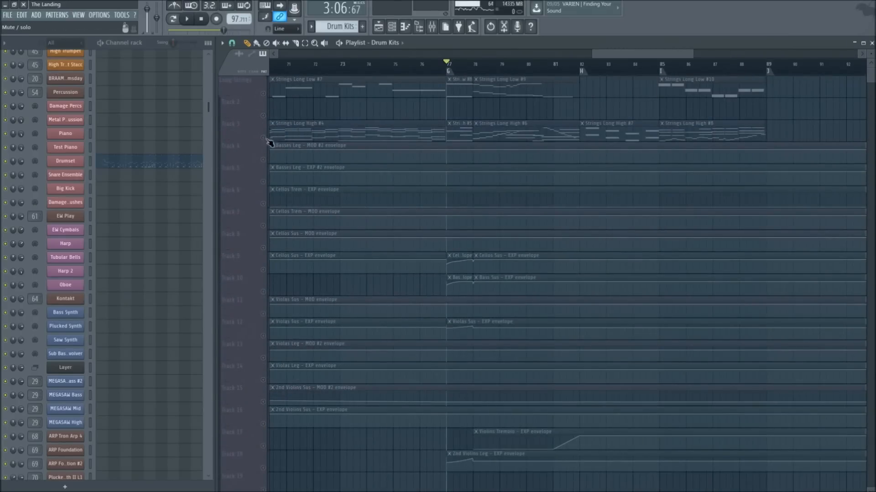
scroll(270, 144, "down", 6)
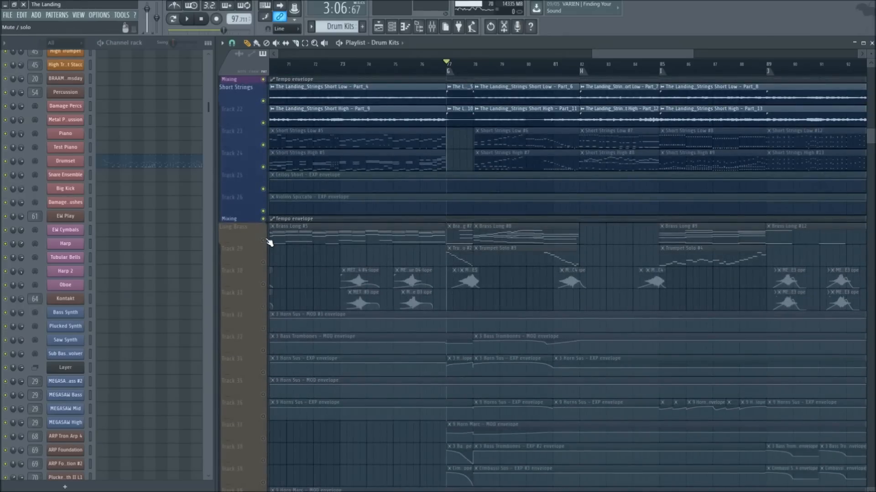
scroll(266, 246, "down", 5)
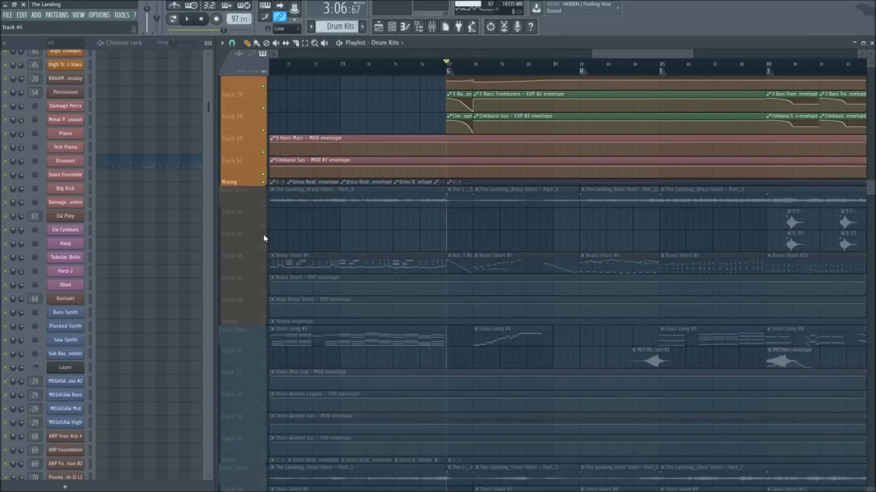
scroll(264, 238, "down", 4)
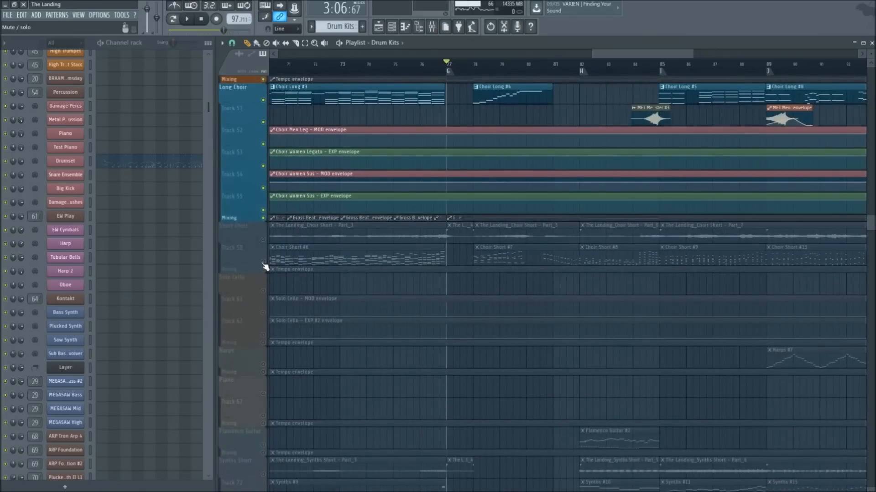
left_click(263, 265)
Play the isolated groups from bar 77 while following the choir, brass and string tracks, and stop playback
key("space")
scroll(538, 67, "up", 1)
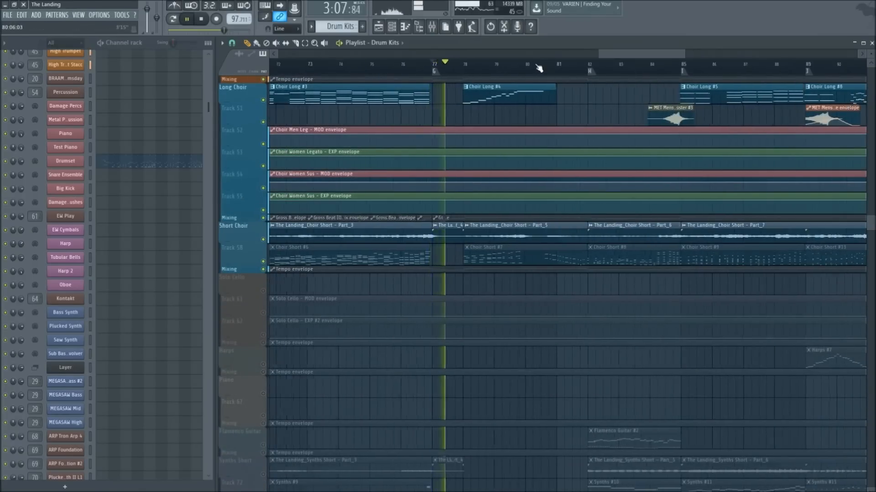
scroll(539, 67, "up", 2)
scroll(445, 257, "up", 2)
scroll(445, 239, "up", 3)
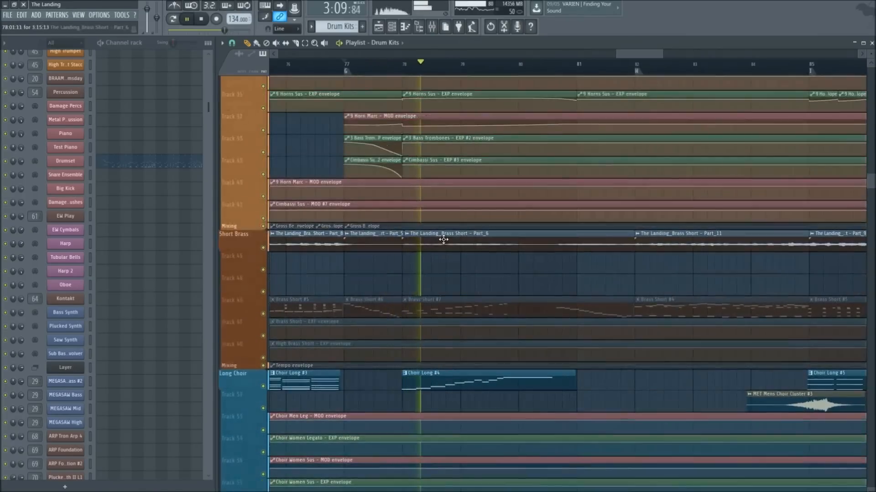
scroll(443, 239, "up", 8)
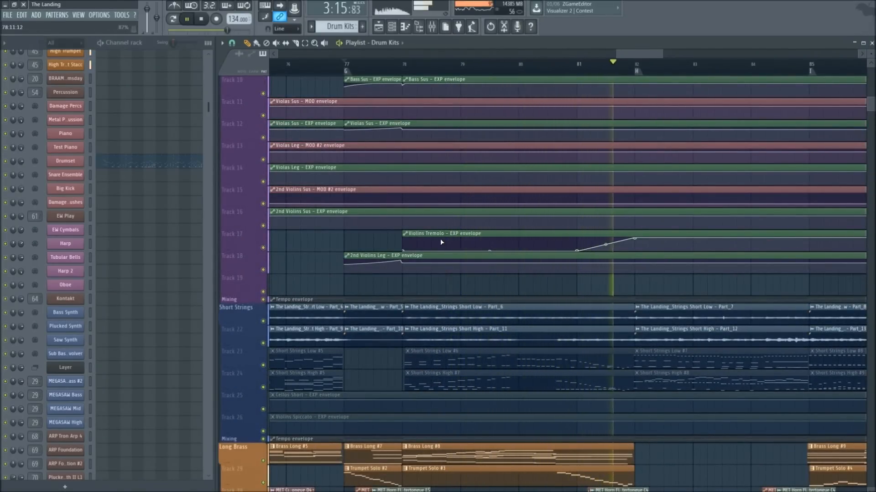
key("space")
scroll(545, 112, "down", 2)
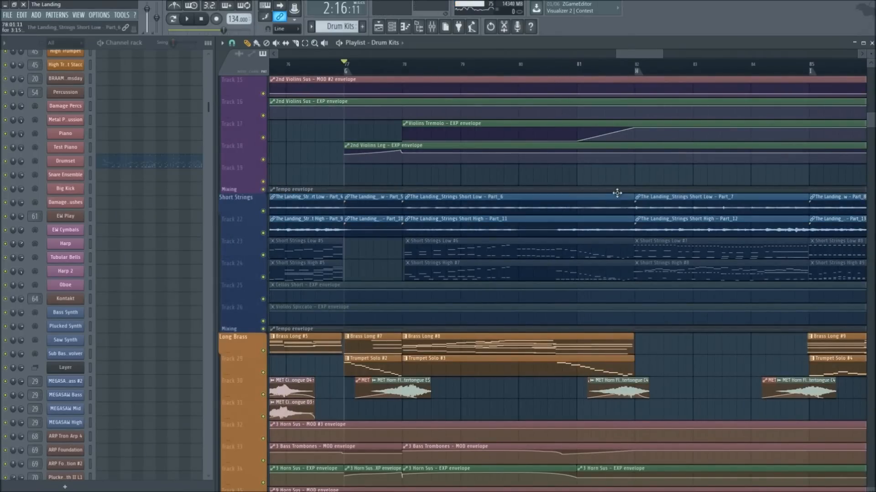
Isolate the Percussion and Deep Booms groups and start playback from bar 77
scroll(438, 209, "down", 4)
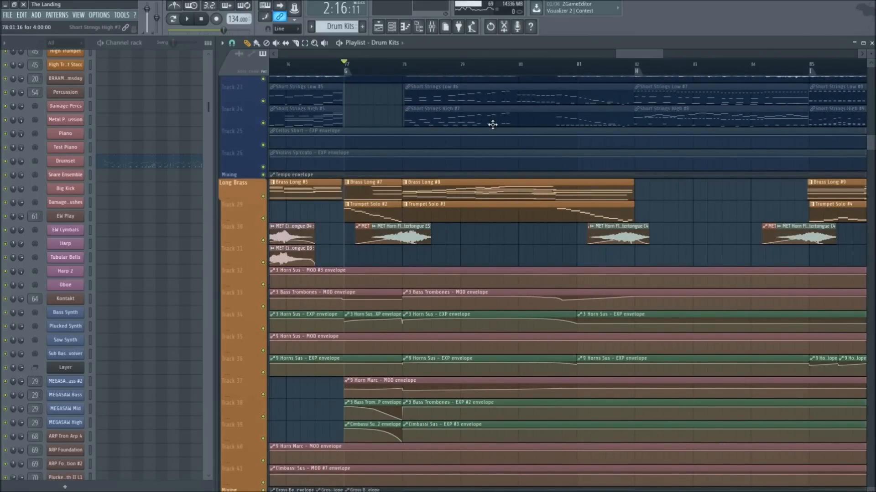
scroll(484, 127, "down", 20)
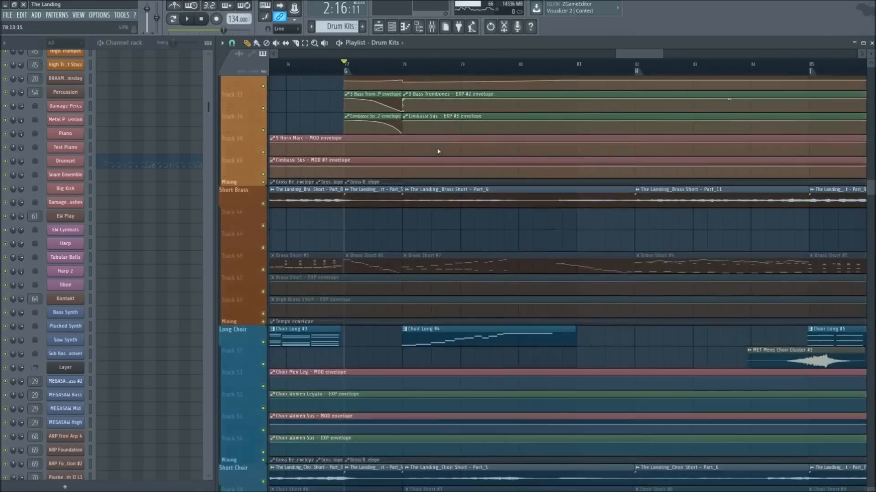
scroll(357, 201, "down", 4)
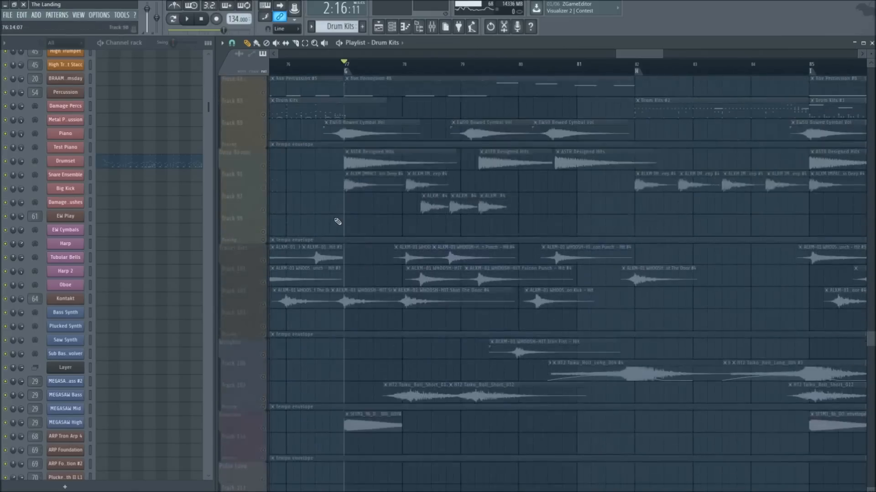
left_click(263, 254)
left_click(263, 234)
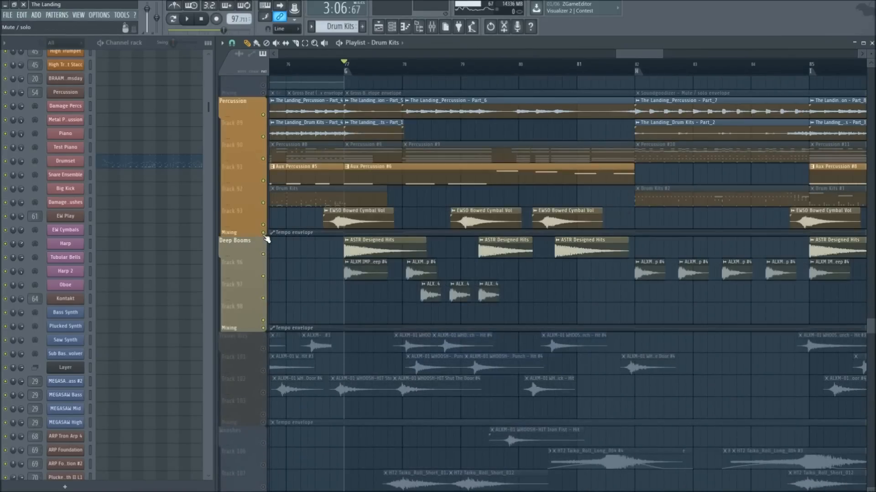
scroll(279, 256, "up", 3)
scroll(279, 255, "down", 4)
key("space")
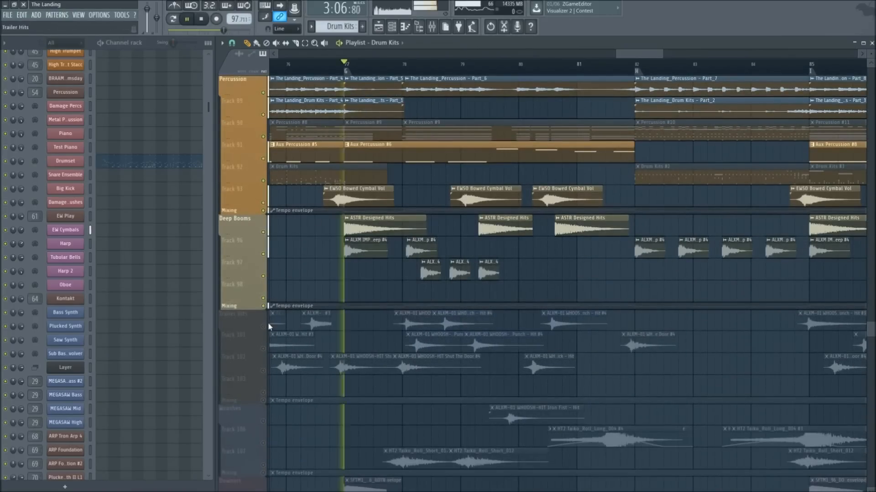
Add the Trailer Hits and Wooshes groups to the isolated percussion during playback, and stop playback
left_click(263, 327)
scroll(274, 330, "down", 4)
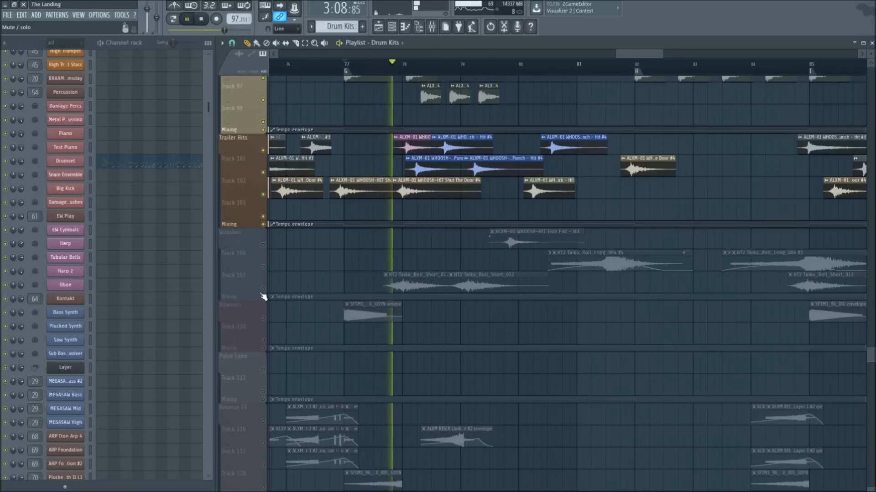
scroll(264, 297, "up", 7)
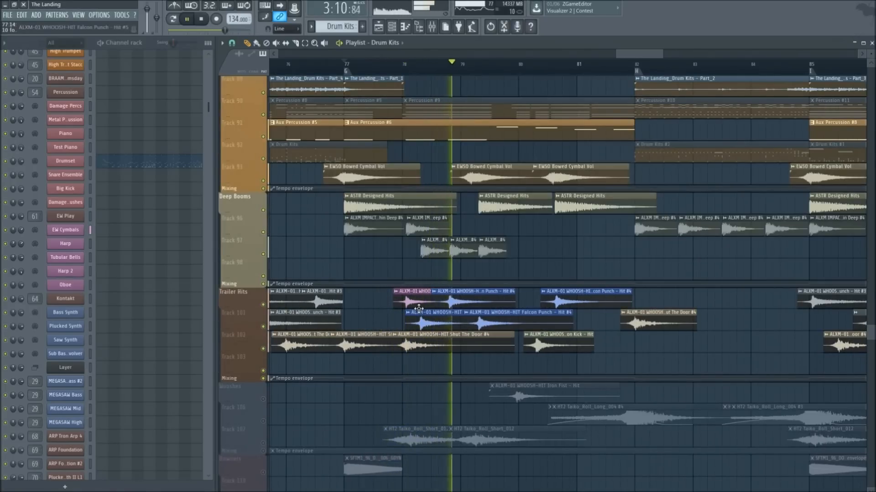
scroll(391, 334, "down", 5)
left_click(264, 334)
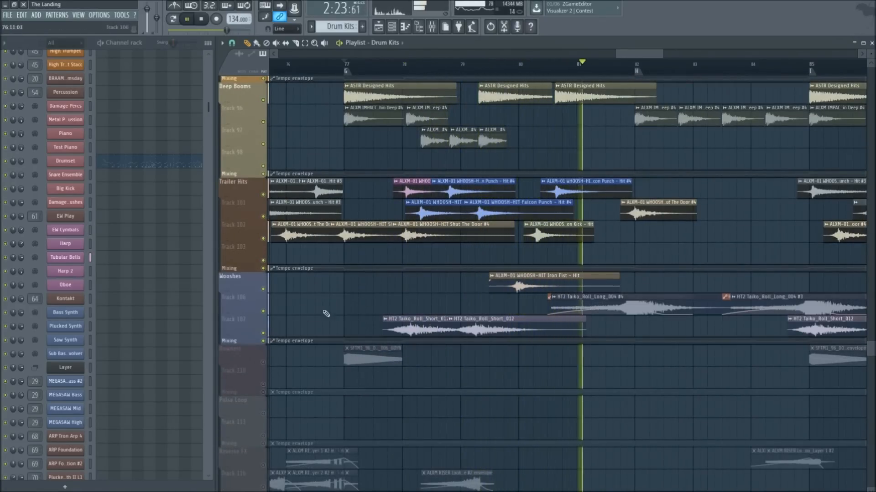
scroll(318, 345, "down", 5)
scroll(317, 345, "down", 3)
key("space")
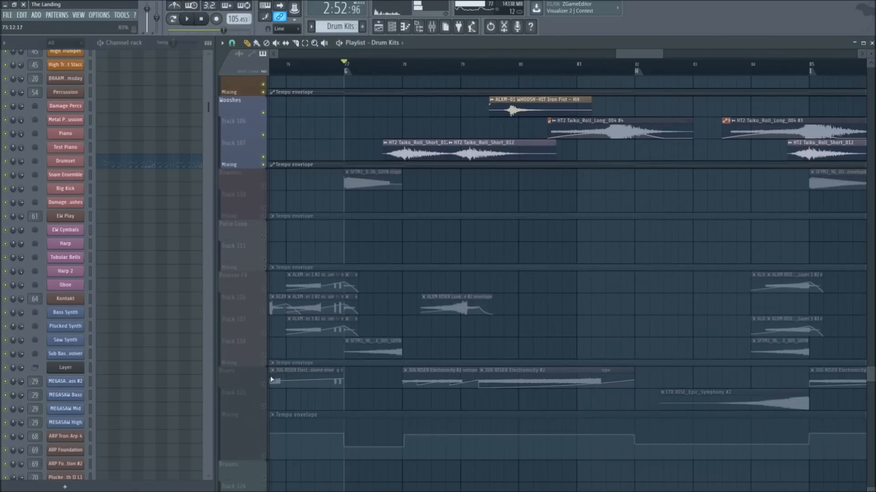
Enable all track groups again and move the playback position to bar 82
left_click(263, 385, "ctrl")
left_click(263, 385, "ctrl")
scroll(458, 62, "down", 3)
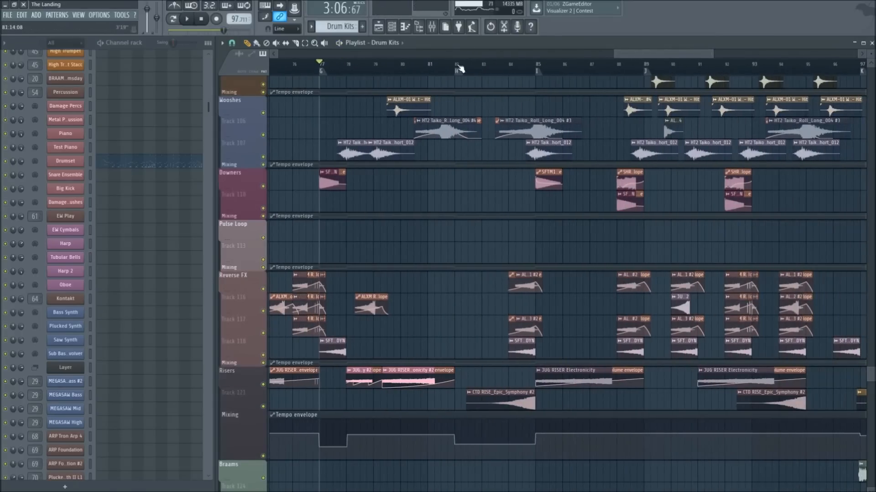
left_click(451, 68)
Examine the percussion, brass, string, choir, Flamenco Guitar and synth tracks in the section from bar 82 to bar 85
scroll(569, 68, "up", 3)
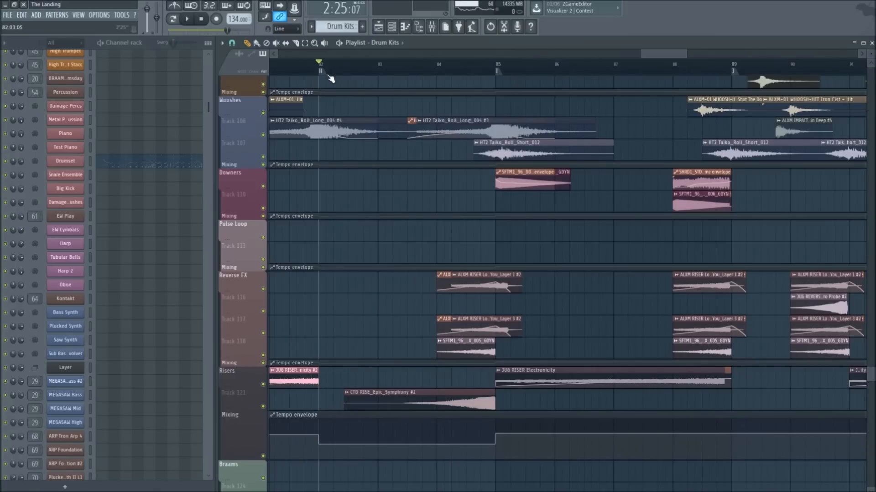
scroll(331, 79, "up", 3)
scroll(591, 292, "up", 15)
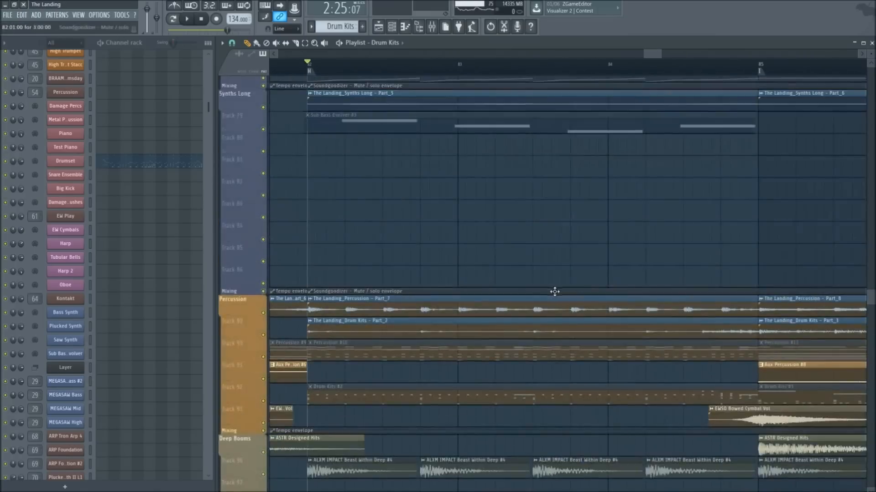
scroll(519, 294, "up", 8)
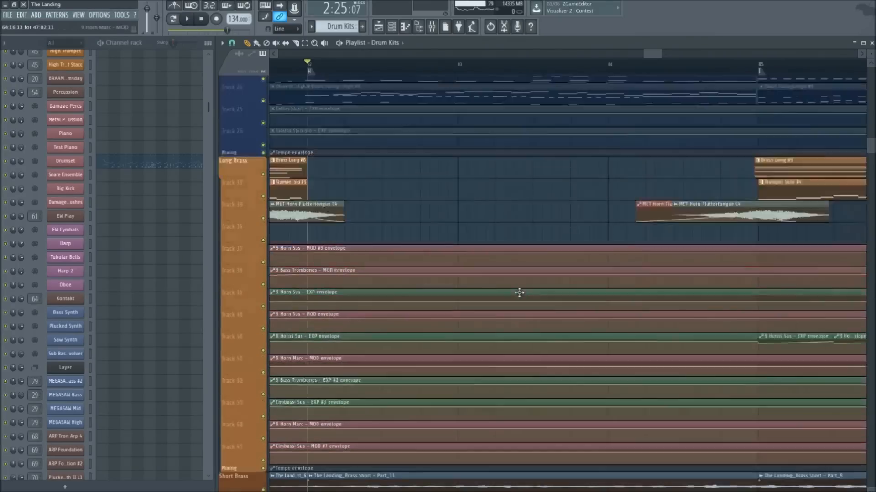
scroll(534, 76, "down", 3)
scroll(604, 182, "down", 7)
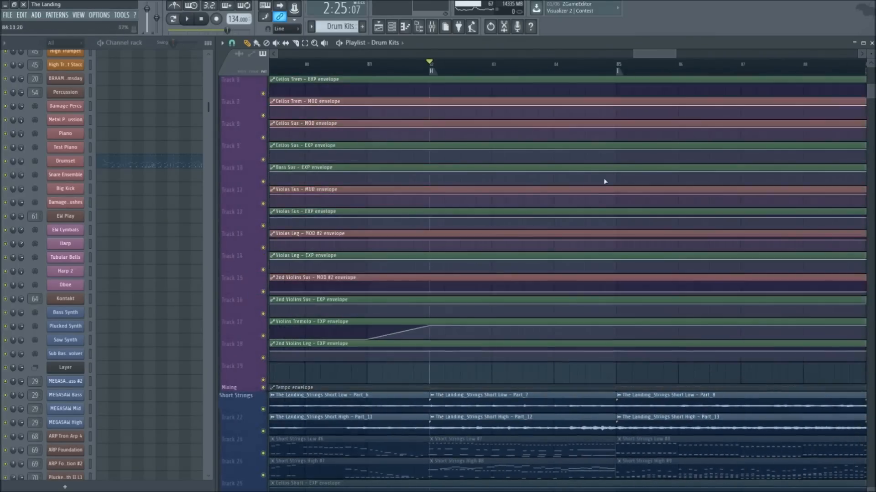
scroll(554, 196, "down", 6)
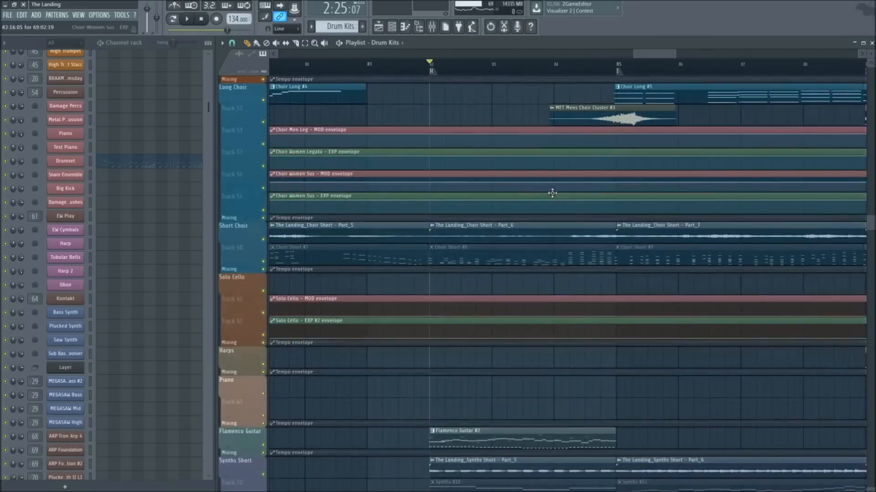
scroll(542, 260, "down", 3, "ctrl")
scroll(542, 262, "down", 5)
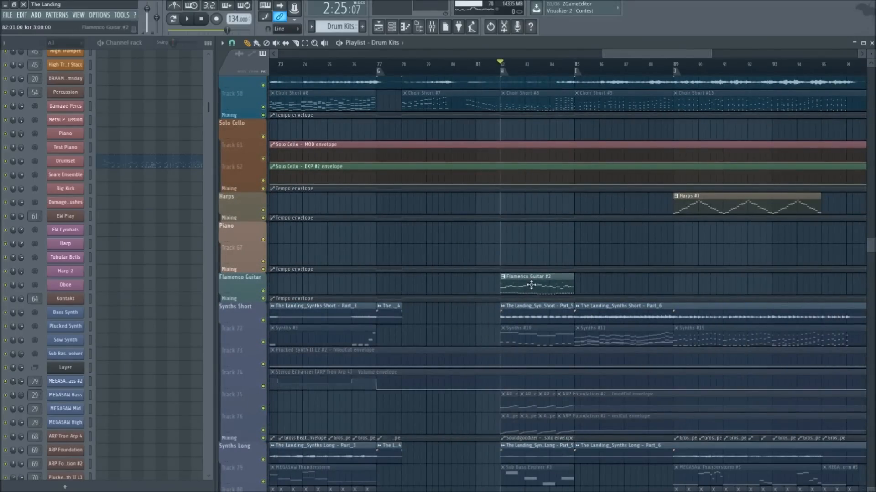
left_click_drag(670, 54, 703, 60)
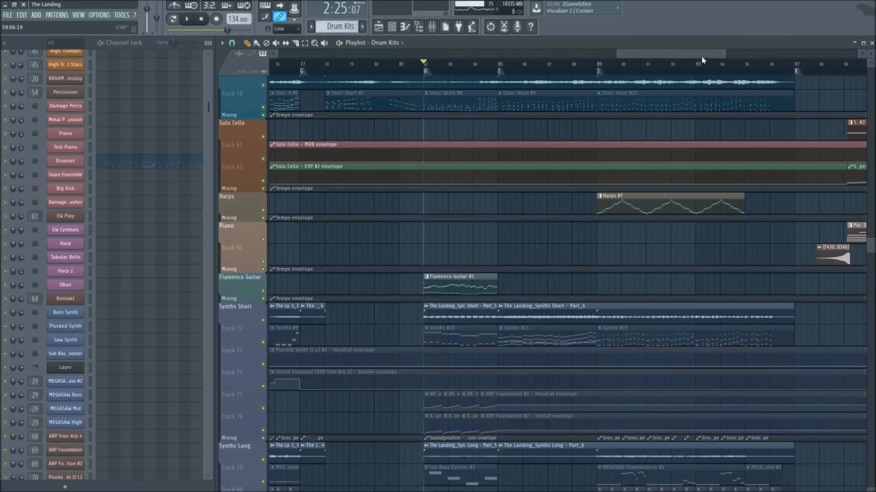
scroll(453, 72, "up", 4)
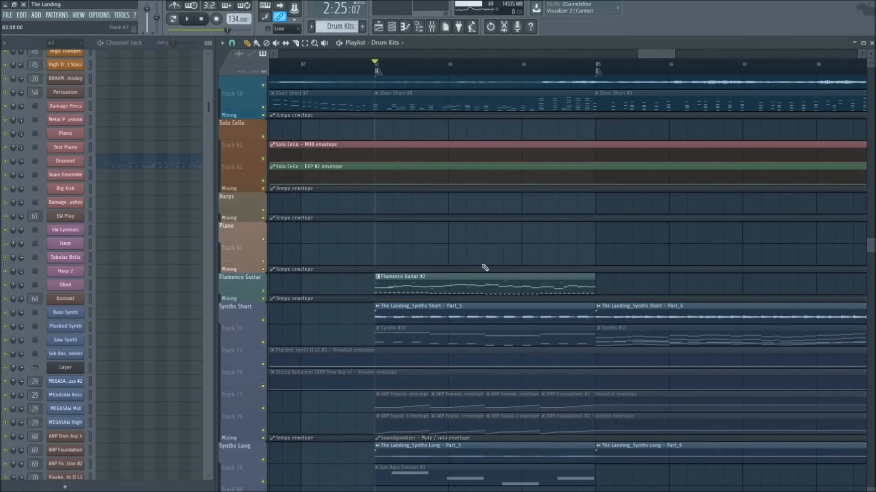
Open the Flamenco Guitar #2 pattern, examine its notes and velocities, and close the note editor
double_click(432, 283)
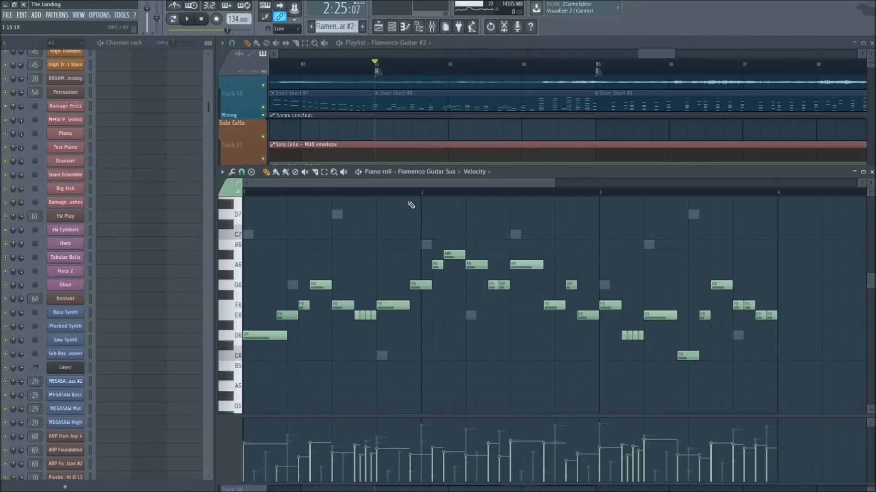
scroll(410, 205, "down", 3)
scroll(269, 264, "up", 3)
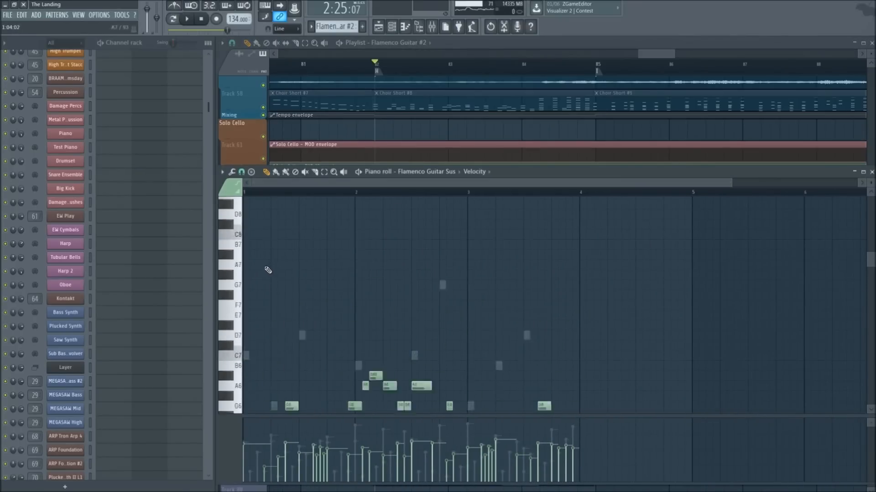
scroll(269, 263, "down", 3)
key("F7")
Reopen the notes of the Flamenco Guitar #2 pattern and locate its guitar channels among the instruments
scroll(596, 56, "down", 1)
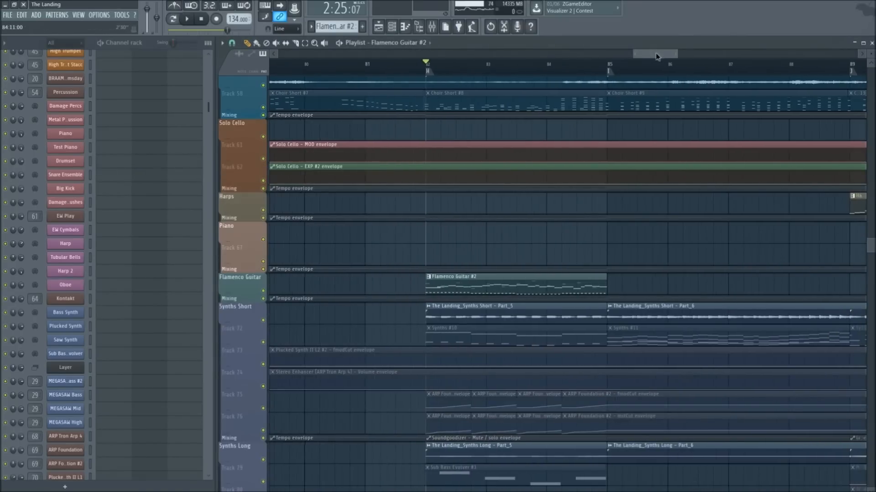
left_click_drag(654, 54, 658, 53)
double_click(385, 284)
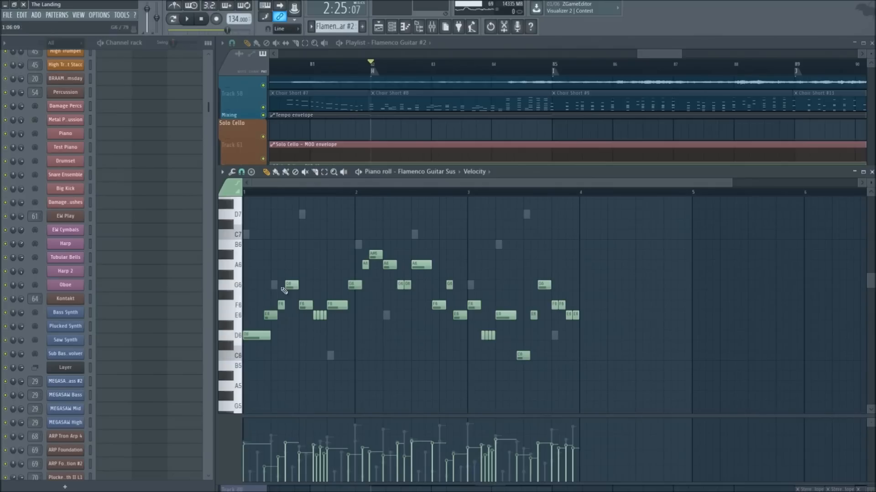
scroll(180, 183, "down", 10)
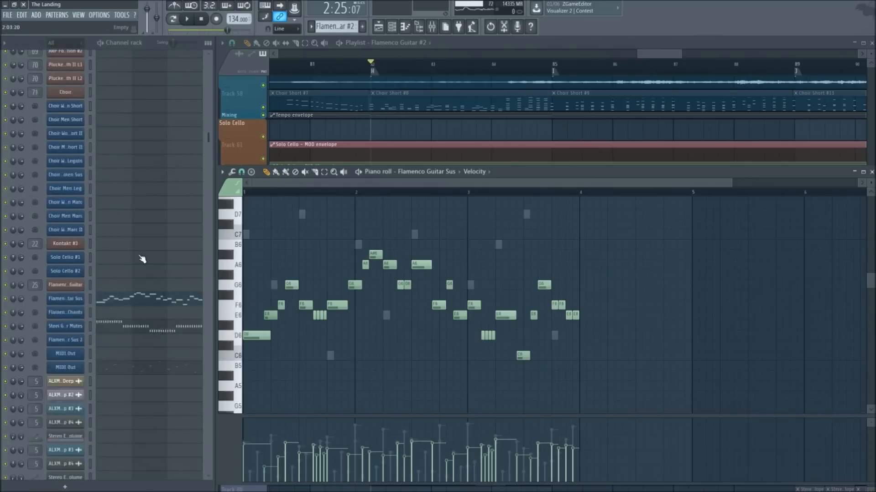
Open the Steel Guitar Mutes notes, audition them with Flamenco Guitar Sus muted, and unmute Flamenco Guitar Sus
scroll(137, 264, "down", 3)
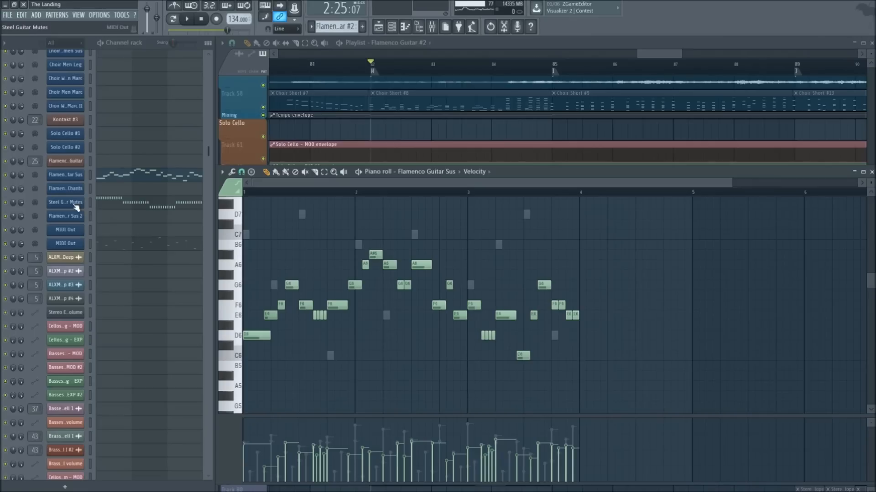
left_click(123, 200)
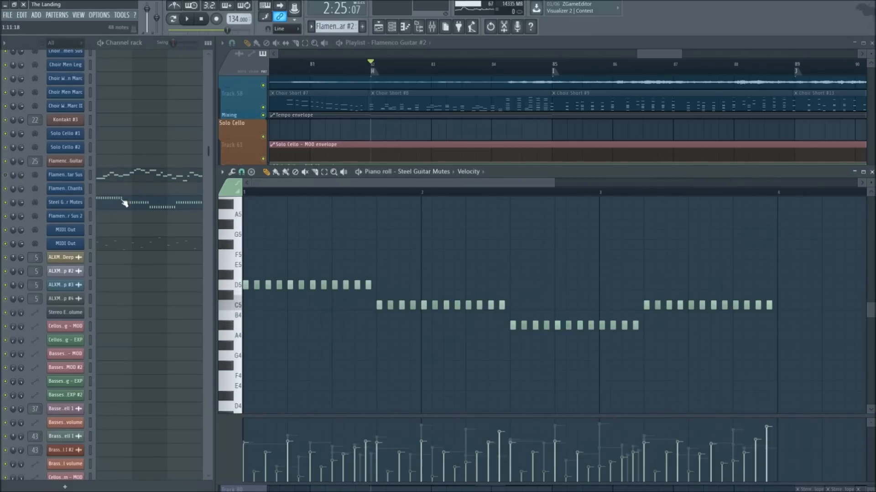
key("space")
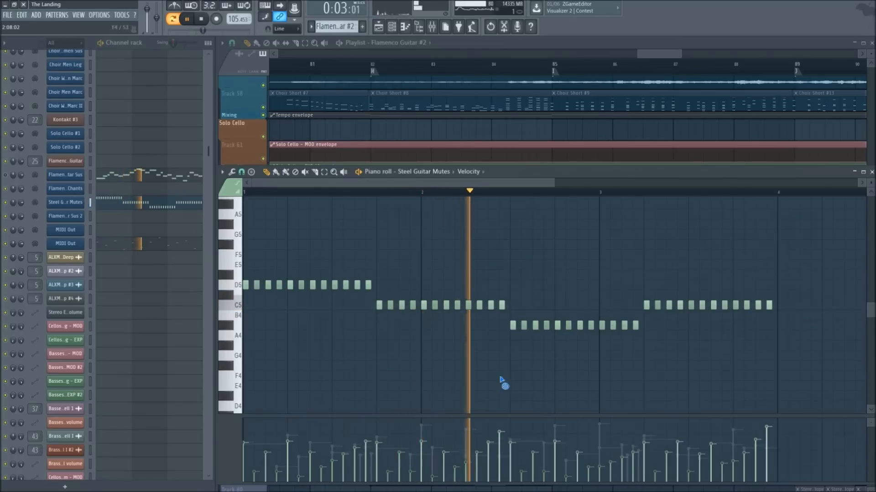
key("space")
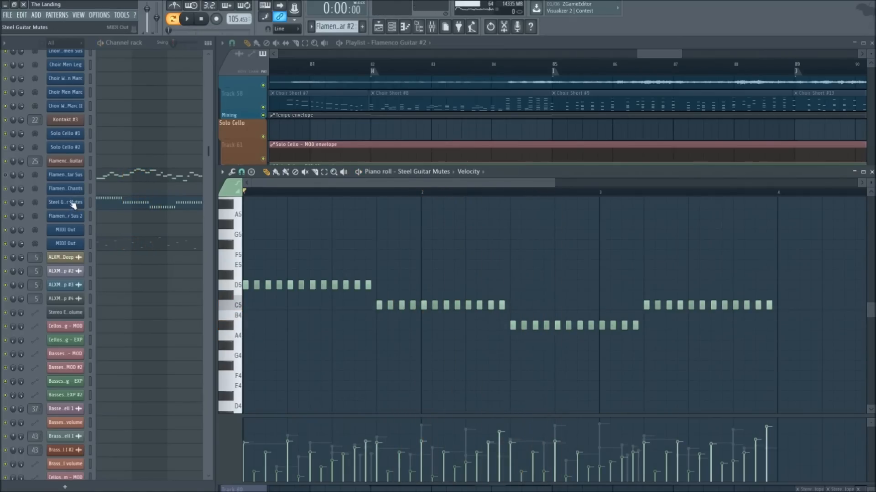
left_click(6, 175)
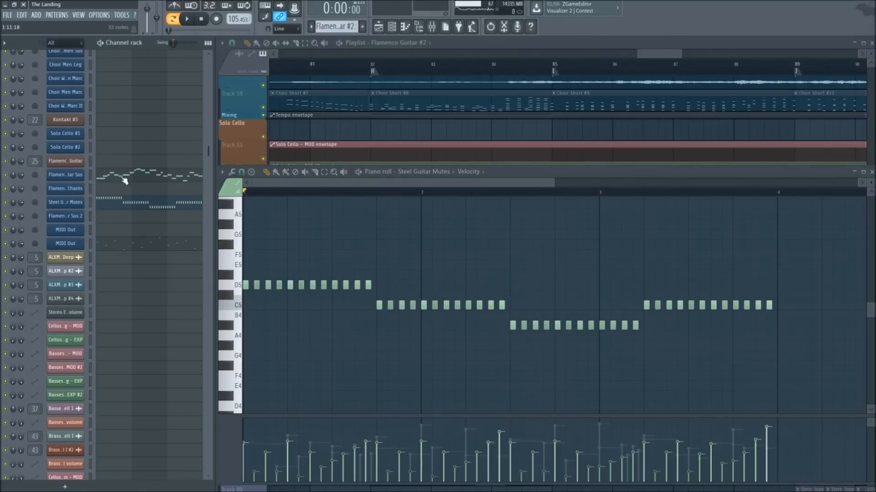
Open the Flamenco Guitar Sus notes and audition them with Steel Guitar Mutes muted
left_click(110, 173)
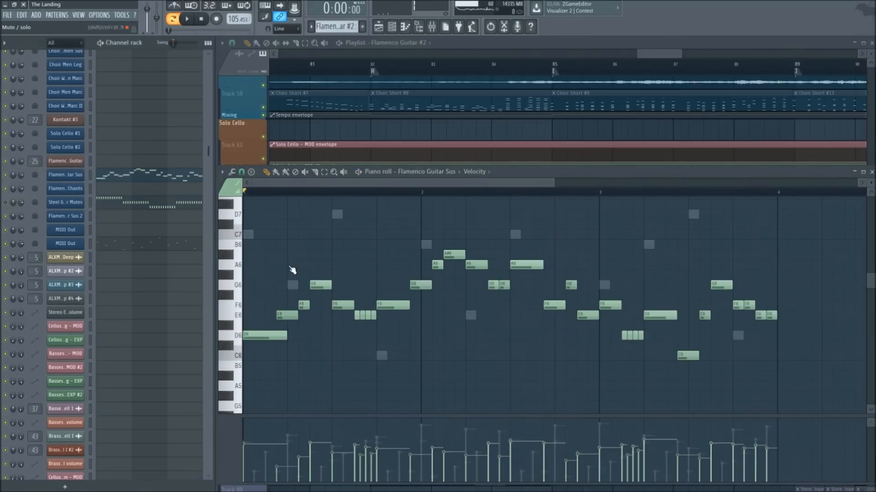
key("space")
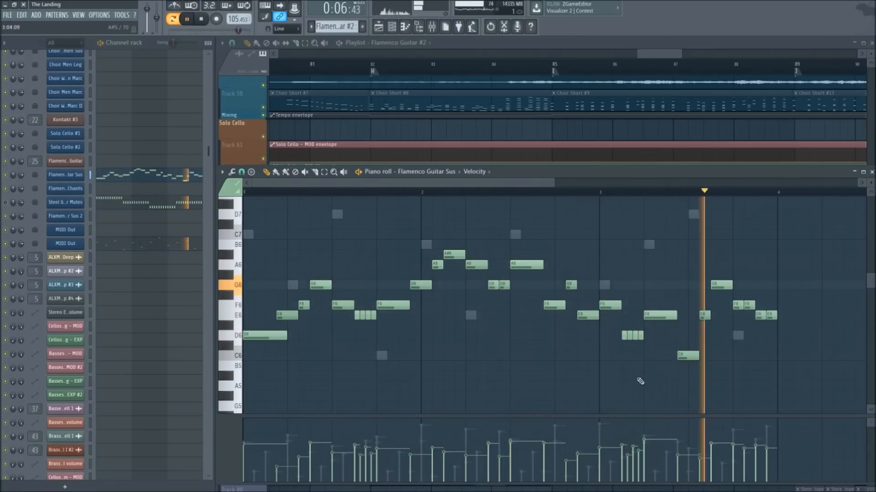
key("space")
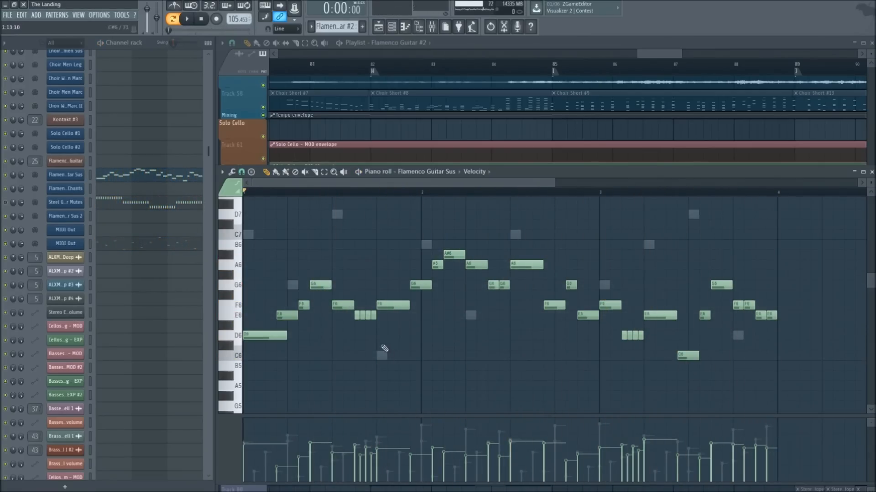
Select the four repeated E6 notes in the first bar of Flamenco Guitar Sus, examine them closely, and clear the selection
left_click_drag(352, 316, 382, 327)
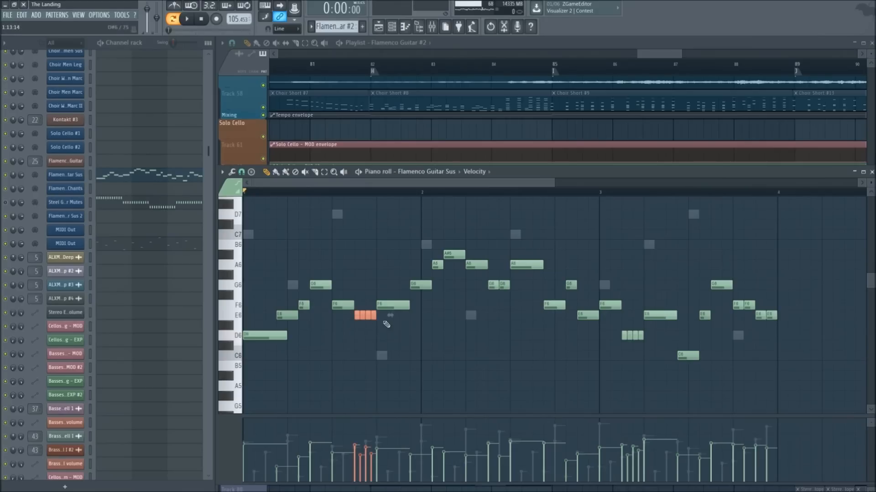
scroll(363, 317, "up", 4)
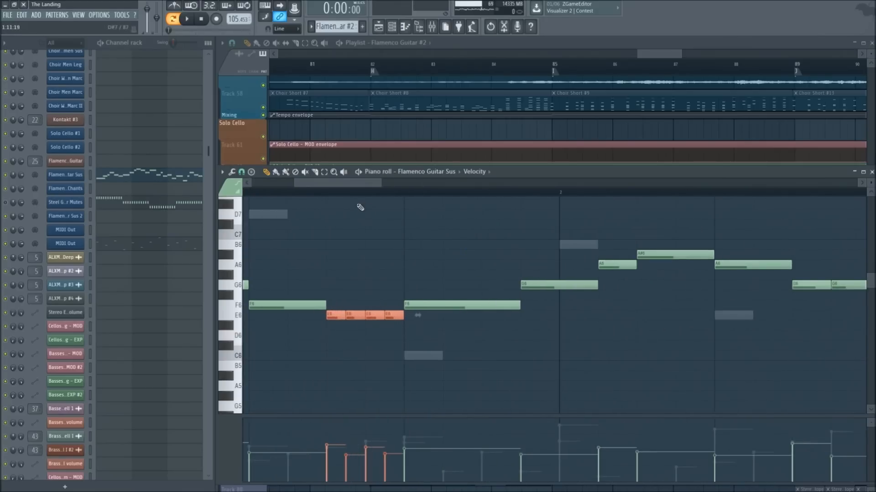
scroll(373, 199, "down", 2)
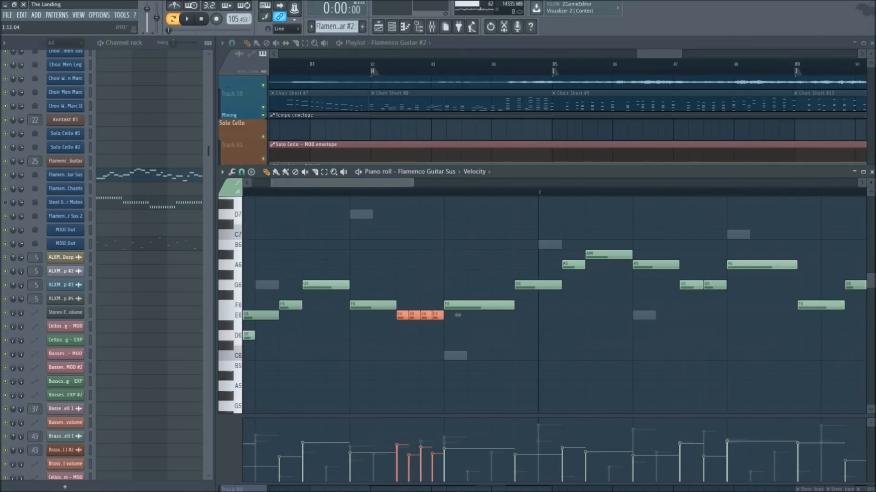
scroll(402, 190, "down", 3)
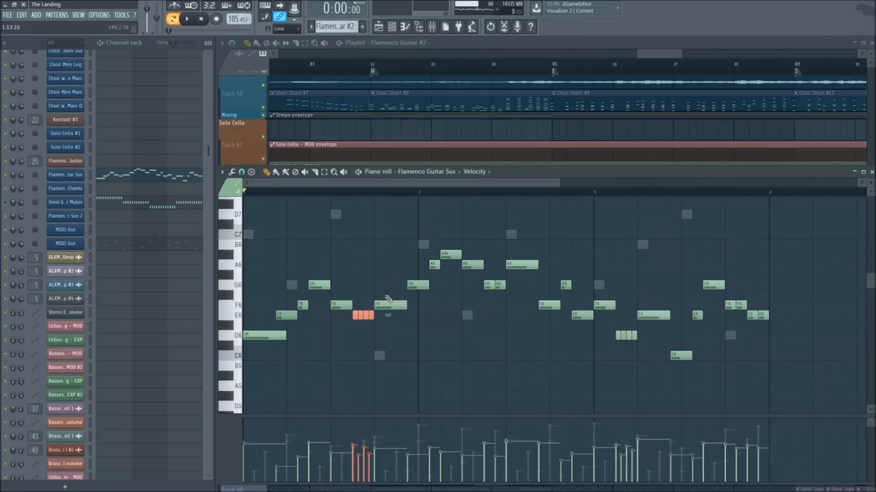
scroll(395, 192, "down", 2)
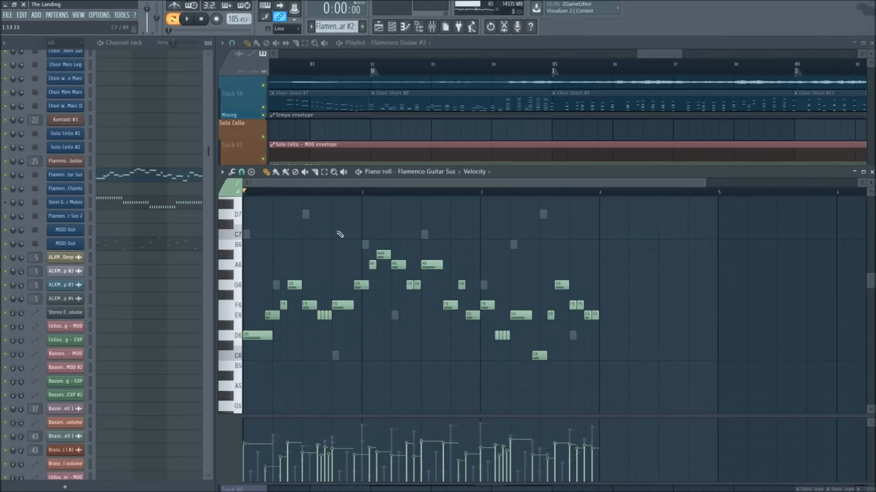
Return to the arrangement and examine the choir, Solo Cello, Flamenco Guitar and synth tracks around bars 82 to 85
left_click(393, 126)
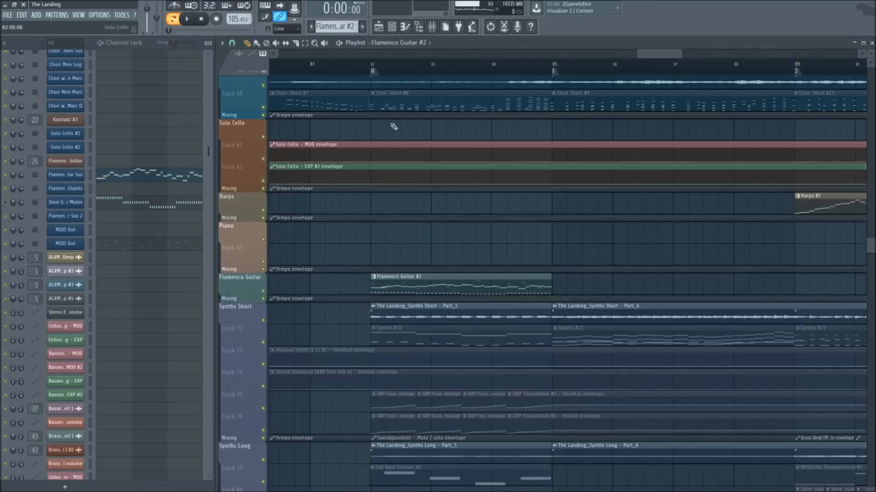
scroll(393, 127, "up", 3)
scroll(490, 72, "up", 1)
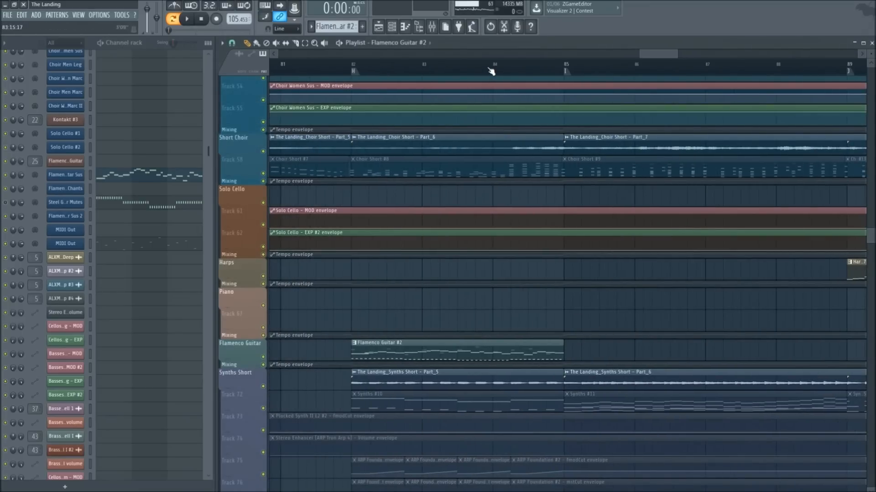
scroll(490, 71, "down", 2)
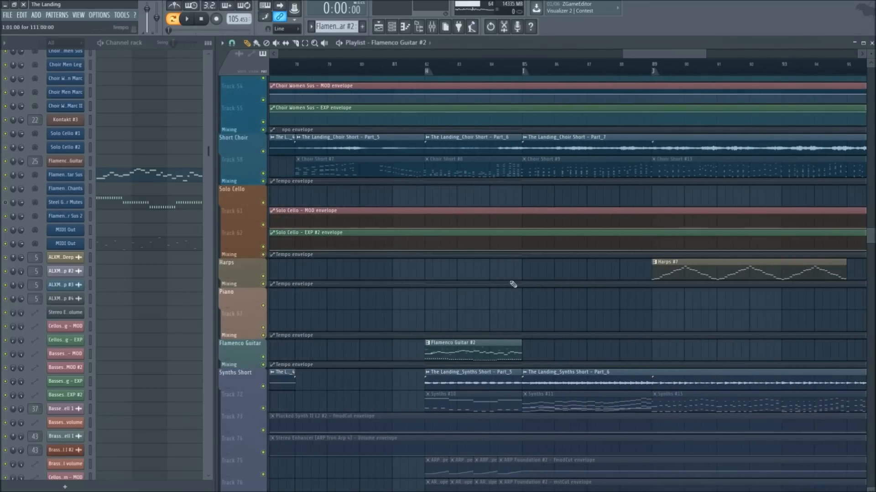
scroll(513, 284, "down", 7)
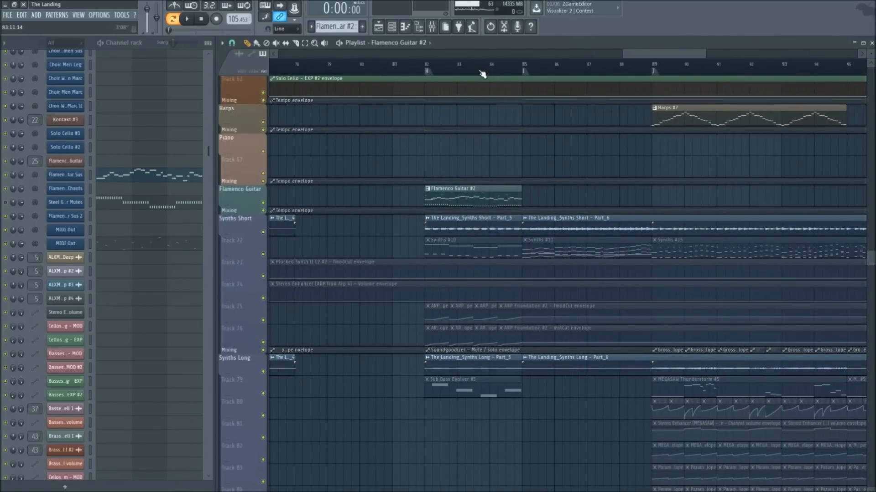
scroll(482, 71, "up", 2)
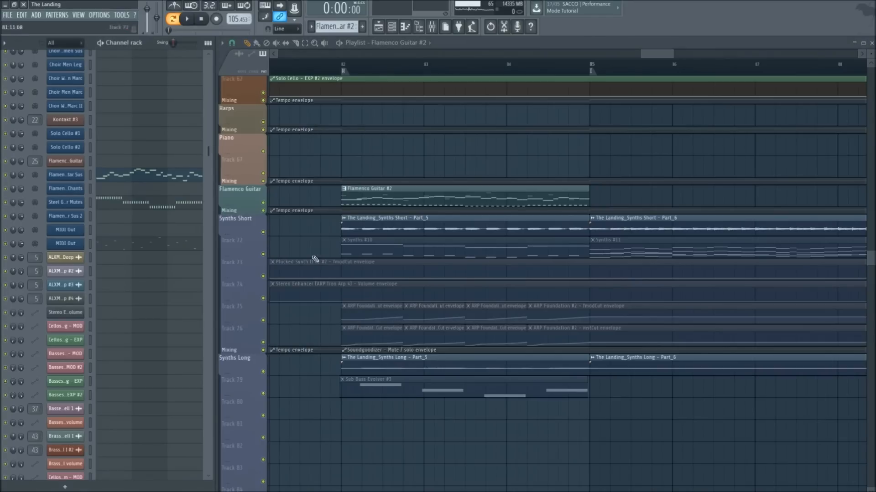
scroll(360, 339, "up", 5)
scroll(429, 80, "up", 2)
scroll(311, 94, "up", 3)
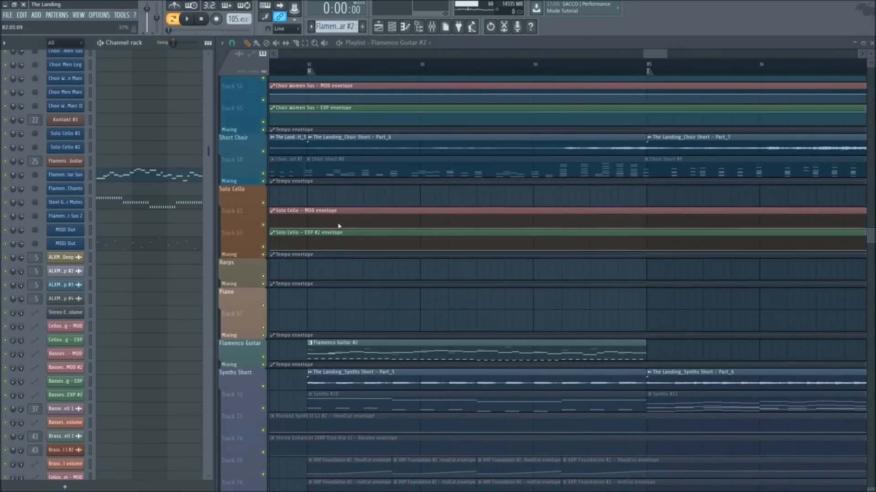
scroll(348, 301, "up", 10)
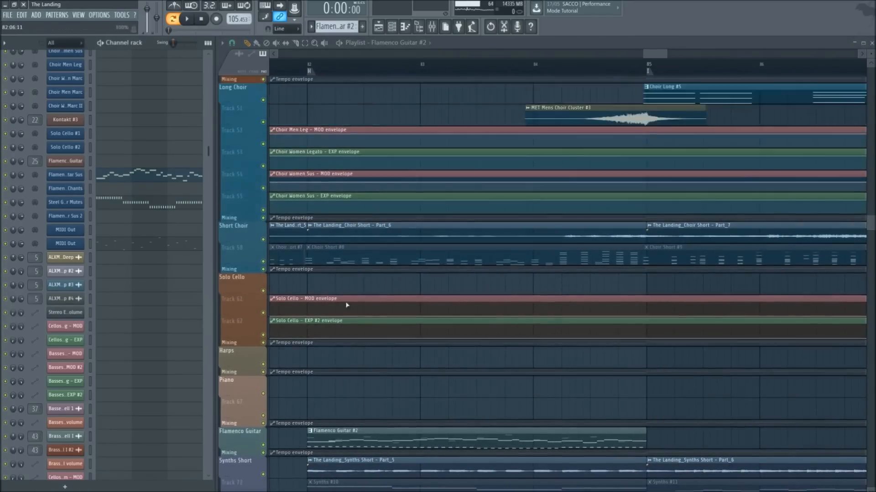
scroll(333, 322, "down", 16)
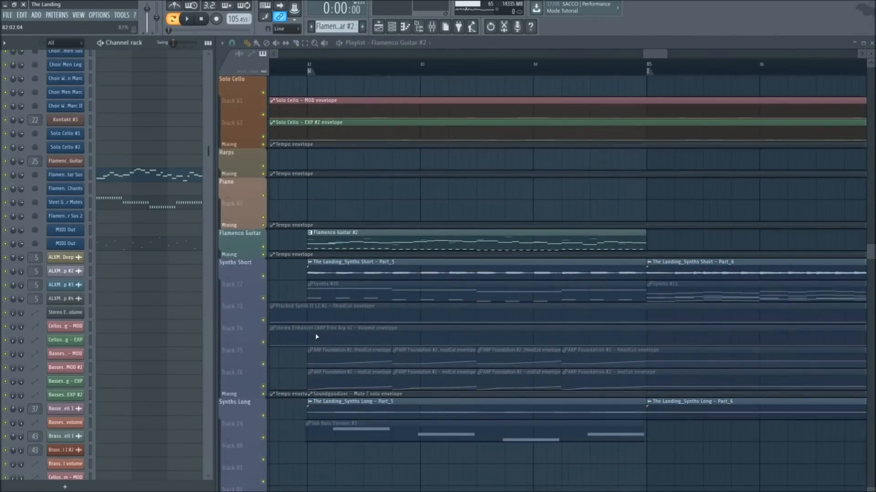
scroll(323, 103, "up", 6)
scroll(302, 313, "down", 14)
Switch playback to song mode and solo the Percussion track group
key("l")
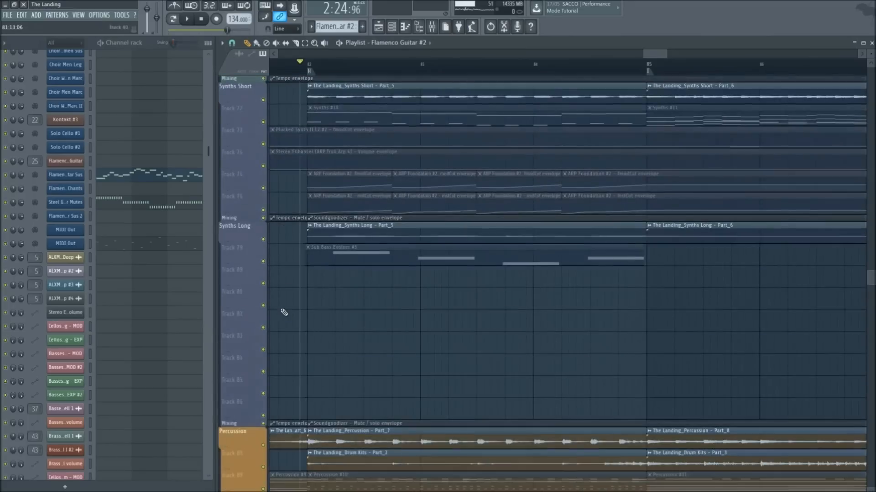
scroll(270, 300, "down", 11)
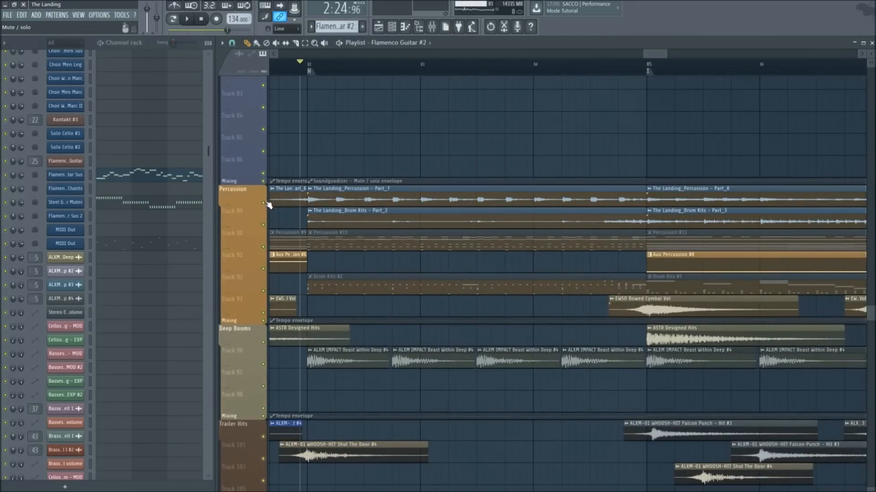
scroll(520, 77, "down", 4)
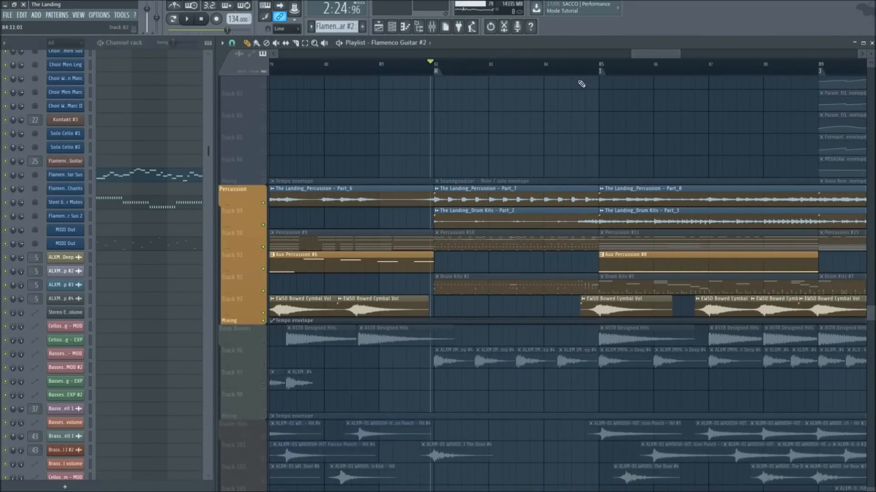
Mute the rendered Percussion and Drum Kits audio clips and unmute the Percussion and Drum Kits pattern clips around bar 82
scroll(509, 74, "up", 3)
key("t")
left_click_drag(450, 212, 449, 197)
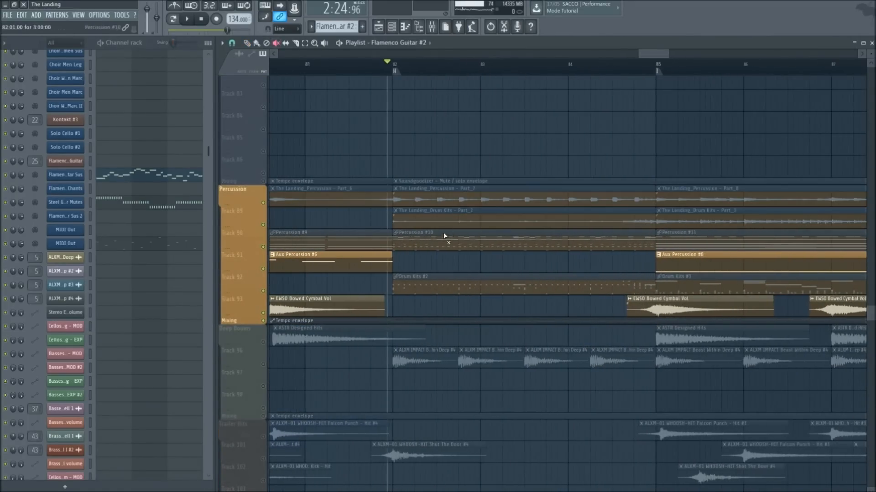
left_click_drag(445, 239, 424, 282)
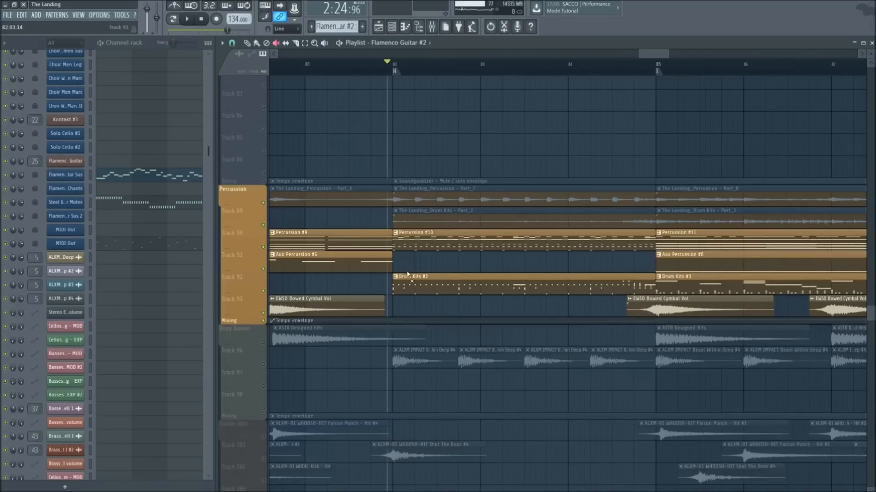
Move the playback position to bar 82 and open the notes of the Percussion #10 pattern
left_click(397, 71)
scroll(423, 70, "up", 4)
double_click(377, 244)
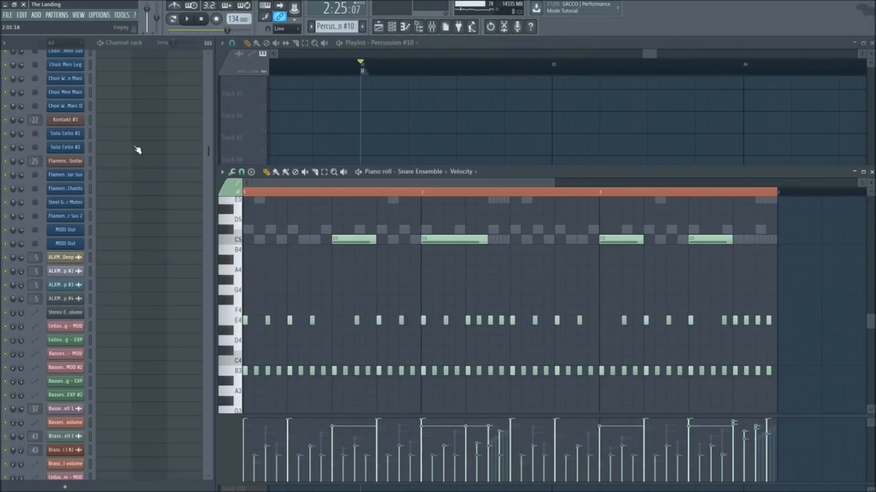
Filter the channels to the Percussion group and open the Big Kick notes with Snare Ensemble muted
scroll(138, 151, "up", 10)
left_click(66, 44)
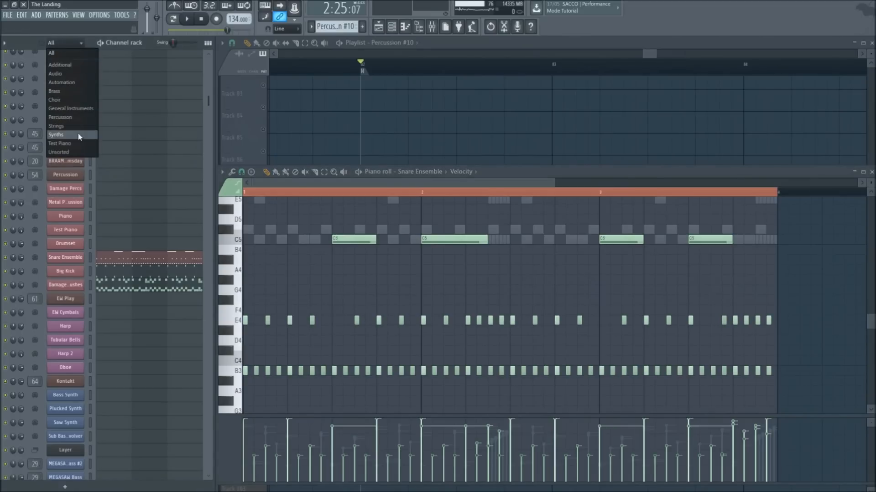
left_click(60, 117)
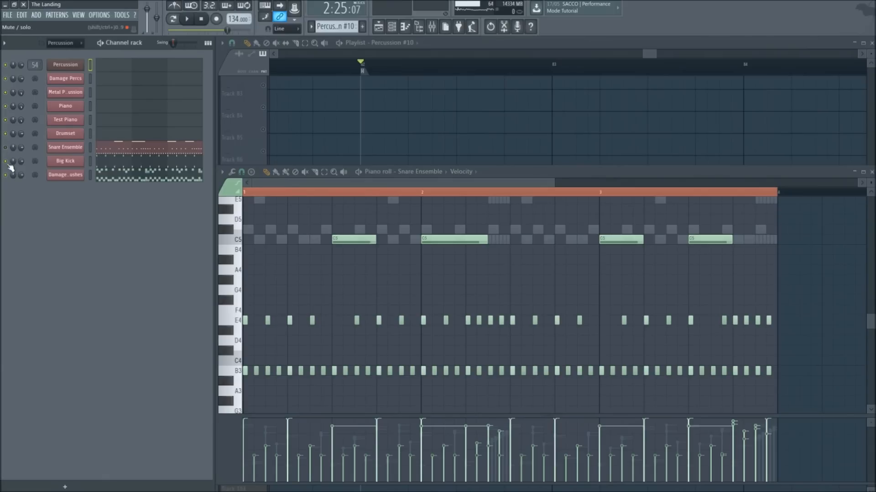
left_click(124, 163)
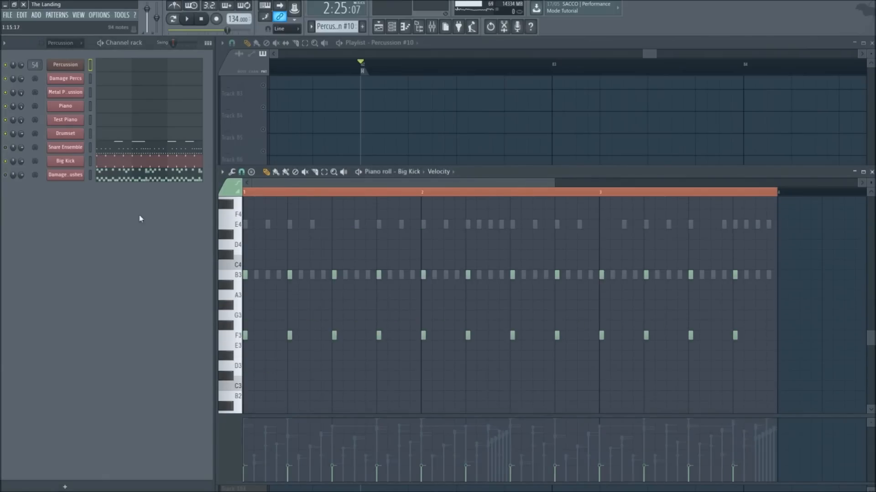
left_click(242, 337)
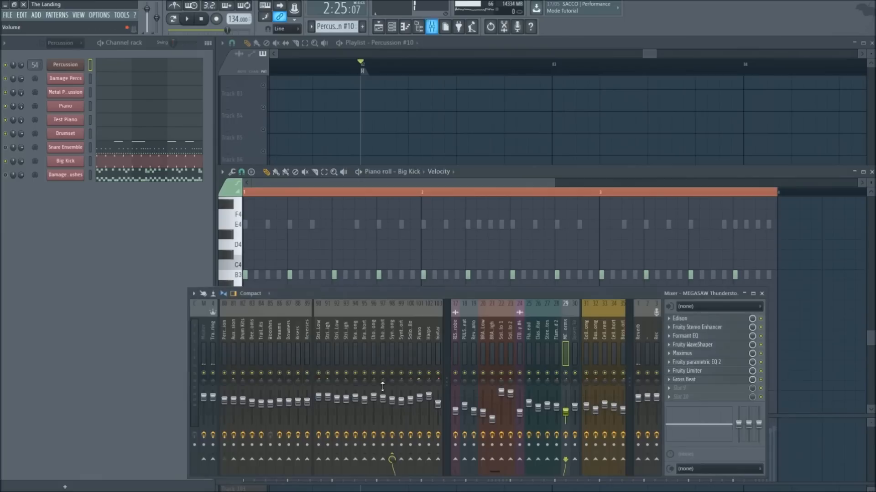
Open the mixer and look through its instrument tracks and the Classic Guitar effects
key("F9")
left_click(536, 330)
scroll(535, 330, "right", 4)
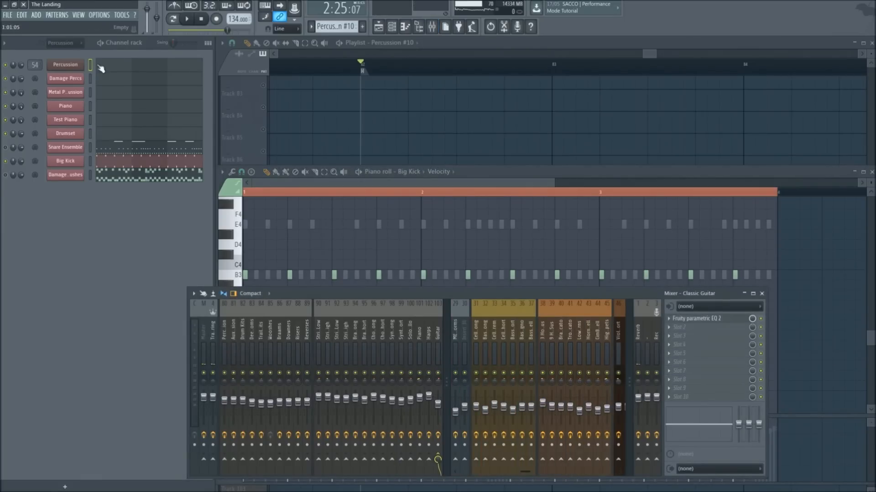
Open the Percussion Kontakt instrument and expand the 8DIO_HT3_Individual_06_Epic patch in its rack
left_click(65, 64)
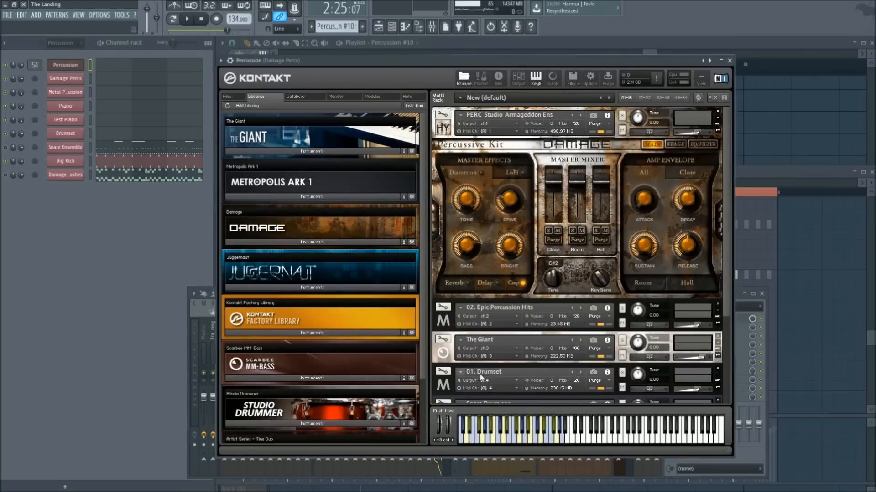
scroll(727, 231, "down", 3)
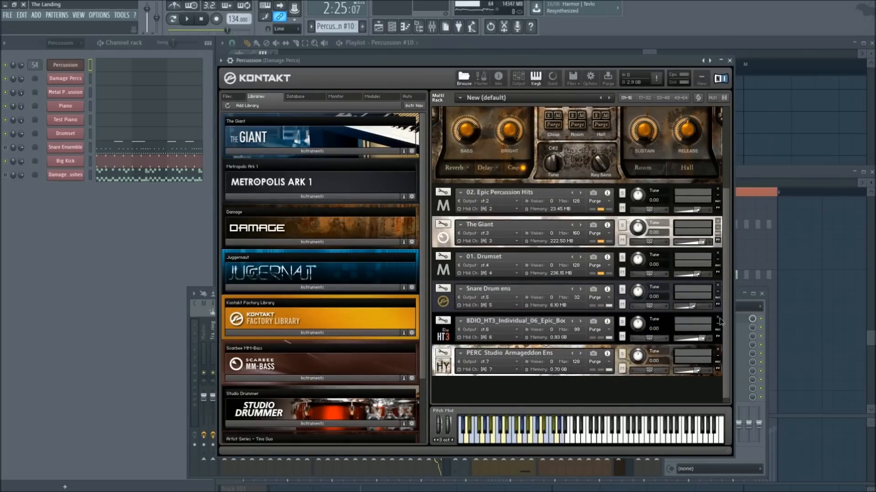
left_click(443, 331)
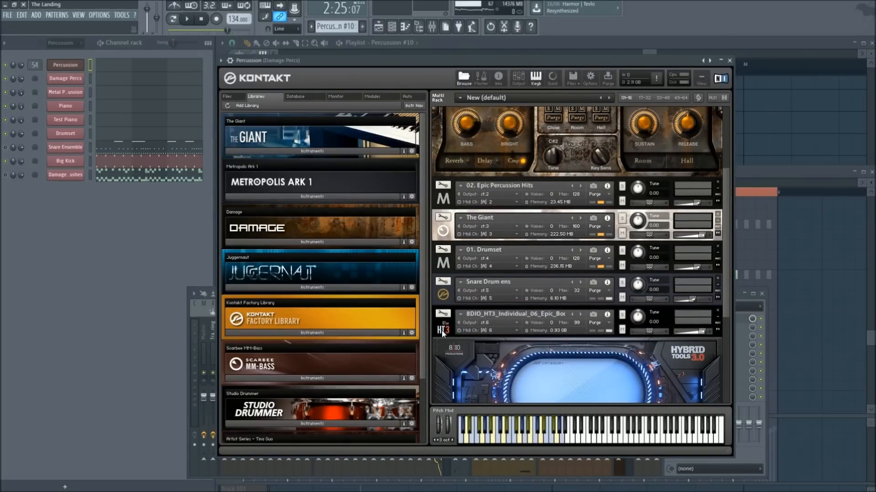
Inspect the Epic Boom Kit patch in the Kontakt rack and select the Big Kick track in the mixer
left_click_drag(724, 272, 719, 366)
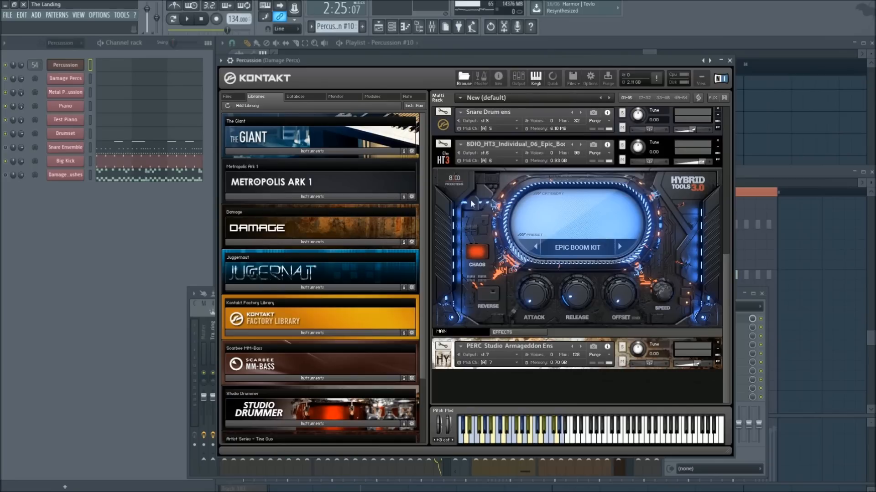
left_click(511, 168)
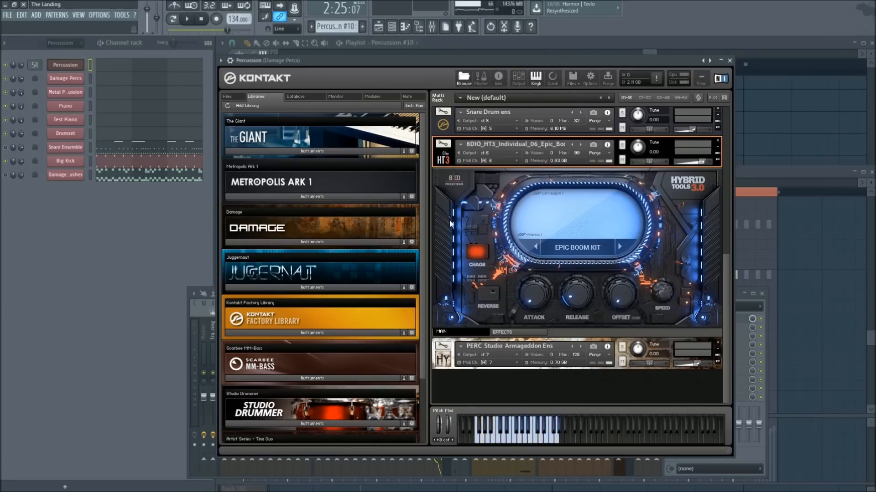
key("F9")
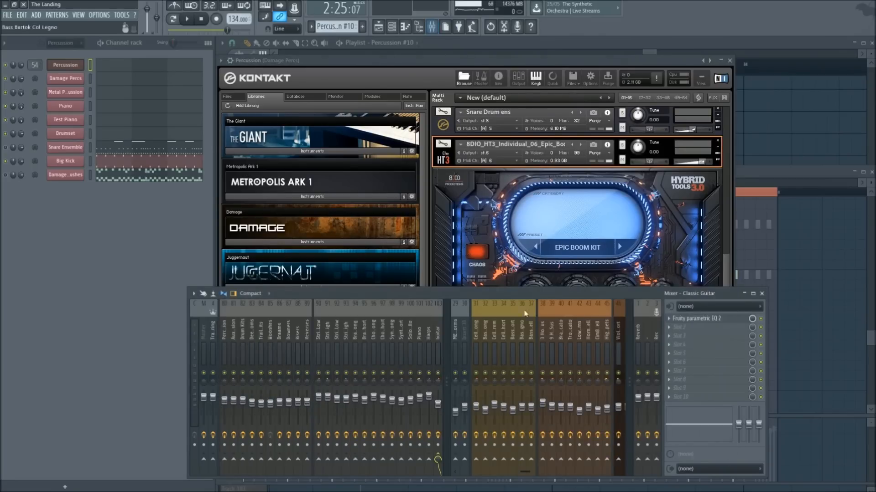
scroll(533, 340, "down", 5)
left_click(522, 340)
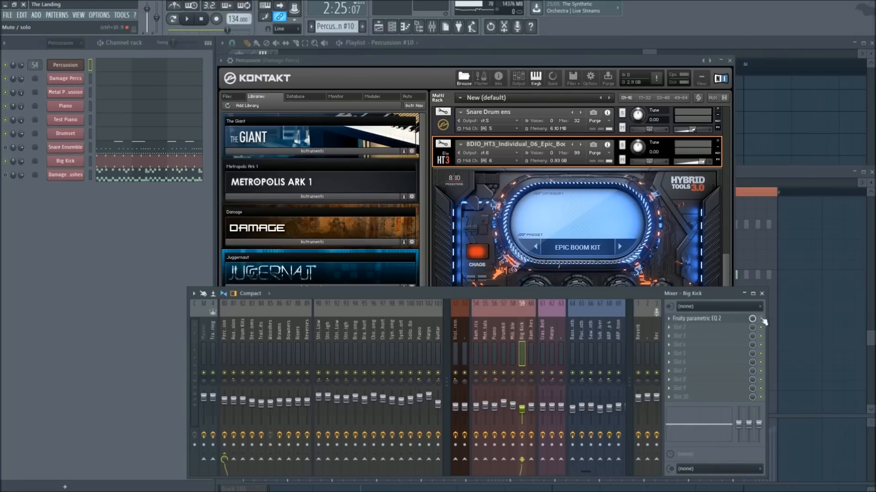
left_click_drag(579, 294, 582, 415)
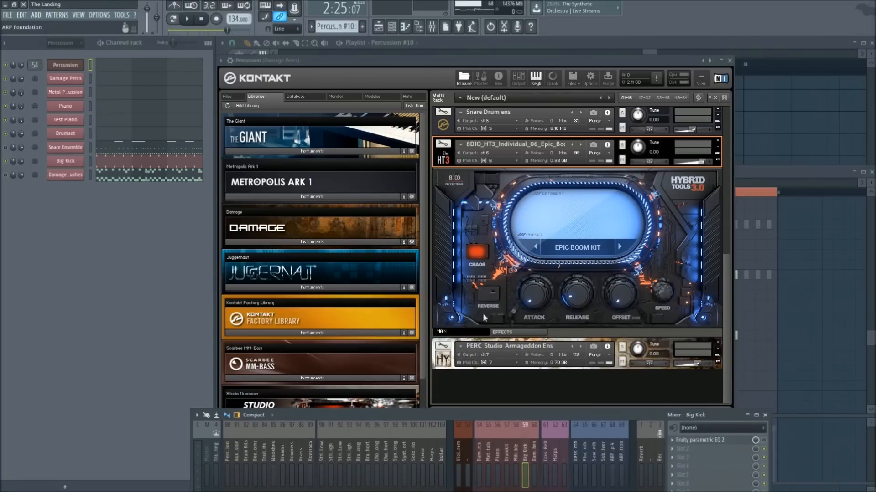
Open the Big Kick notes in the piano roll and audition individual keys, including B4
left_click(98, 161)
left_click(238, 346)
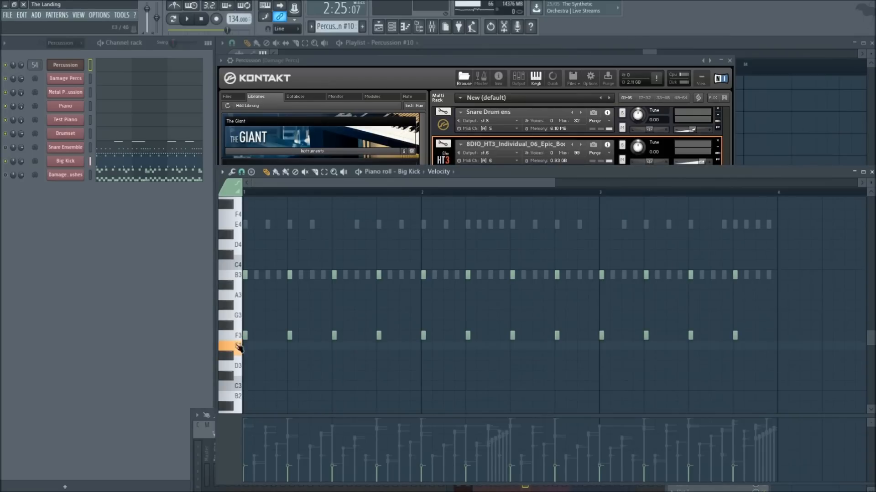
left_click(238, 337)
scroll(238, 219, "up", 3)
left_click(238, 247)
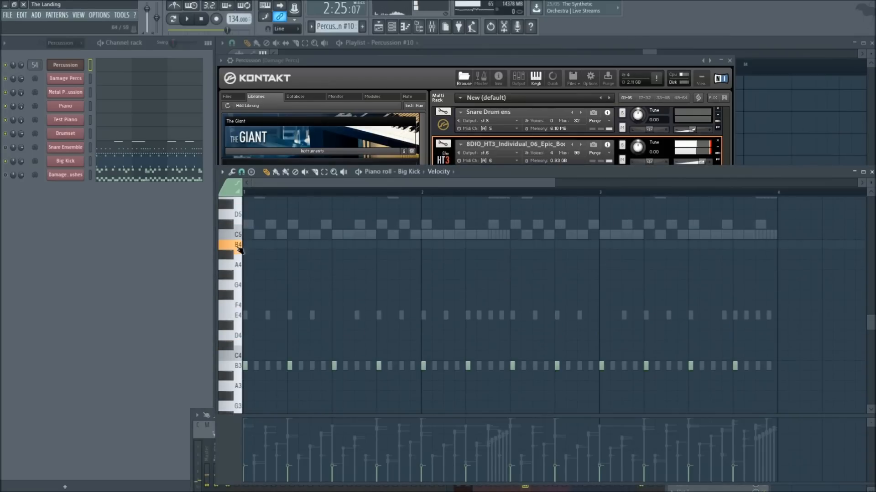
mouse_move(238, 247)
left_mouse_down()
mouse_move(232, 234)
mouse_move(237, 305)
left_mouse_up()
Bring the mixer back up and inspect the Fruity parametric EQ 2 effect on the Big Kick track
key("F9")
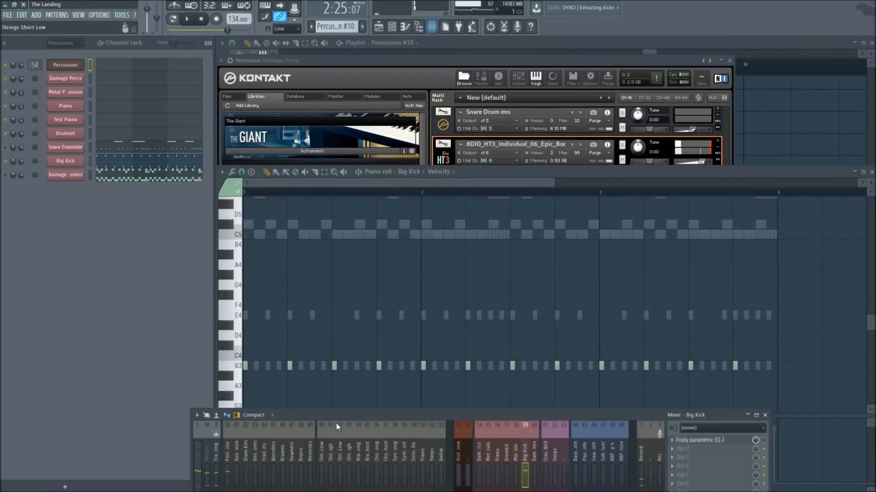
left_click_drag(360, 415, 319, 254)
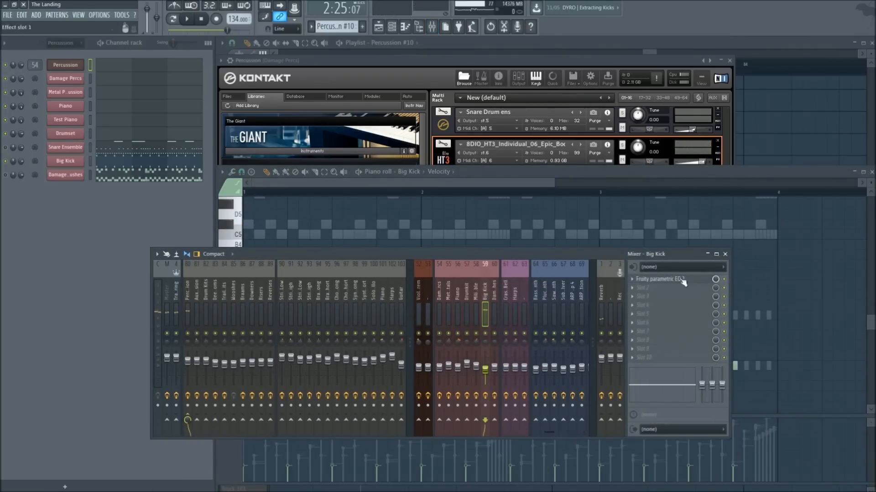
left_click(665, 268)
left_click(601, 252)
left_click(654, 279)
left_click(655, 279)
Return to the Big Kick notes and play the Percussion #10 pattern briefly with the other drum parts muted
right_click(480, 218)
scroll(480, 217, "down", 4)
scroll(426, 182, "up", 1)
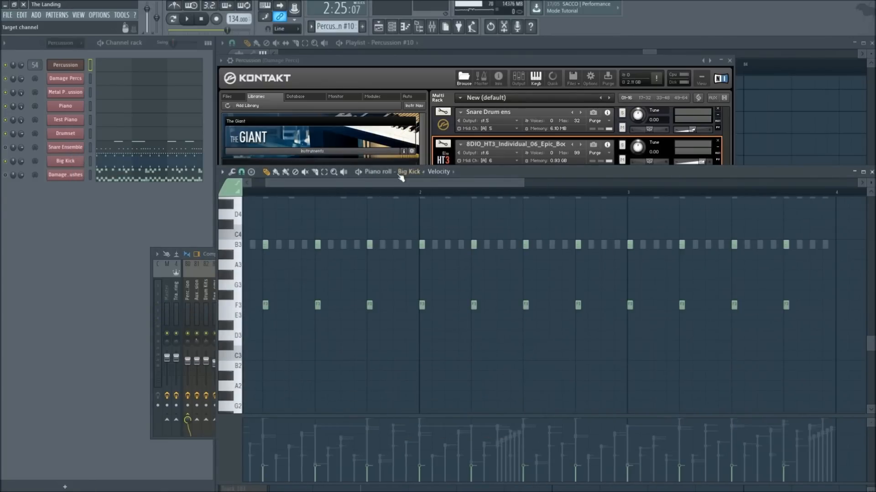
left_click(358, 172)
scroll(341, 183, "down", 3)
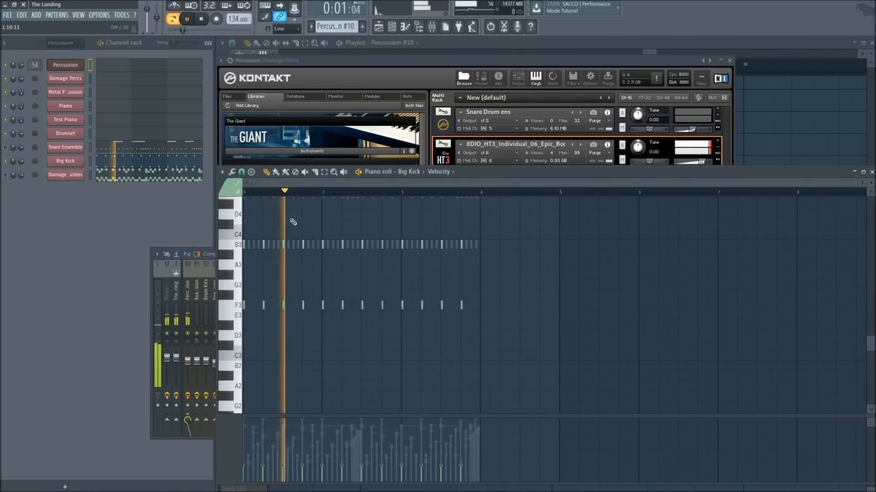
key("space")
Move the playback position between bars 82 and 83, reopen the Big Kick notes and audition them at that section's tempo
left_click(732, 122)
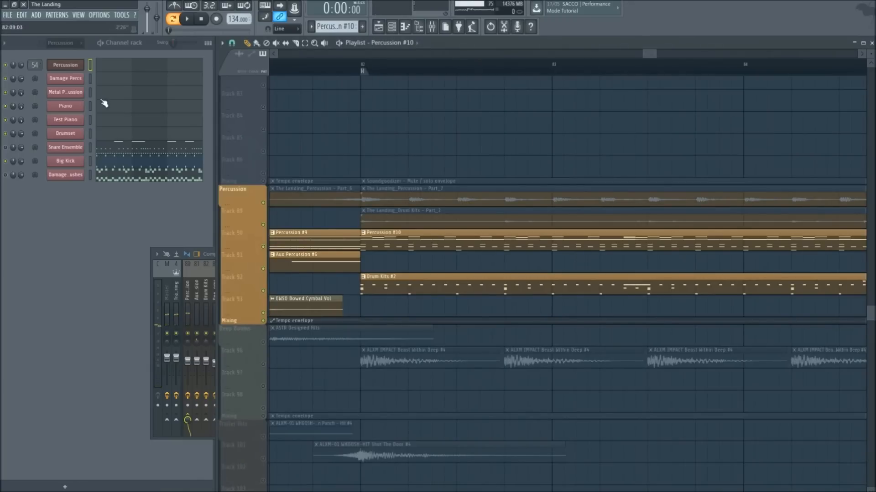
key("l")
left_click(116, 165)
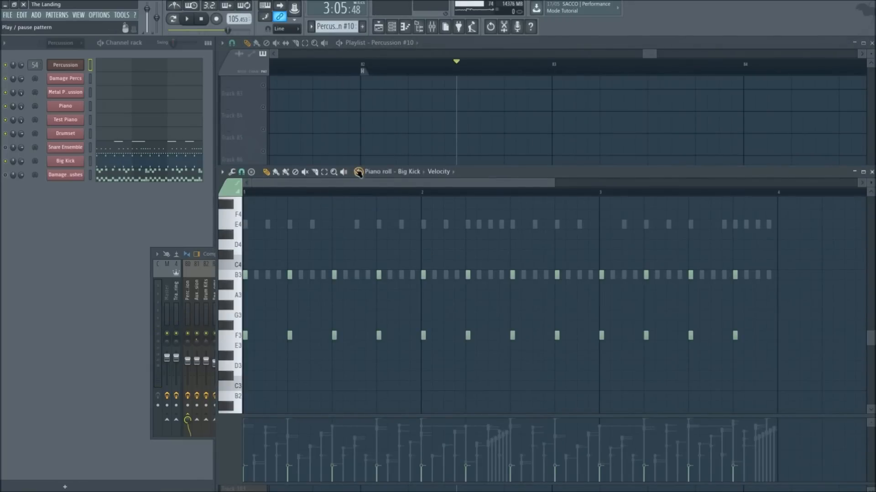
key("space")
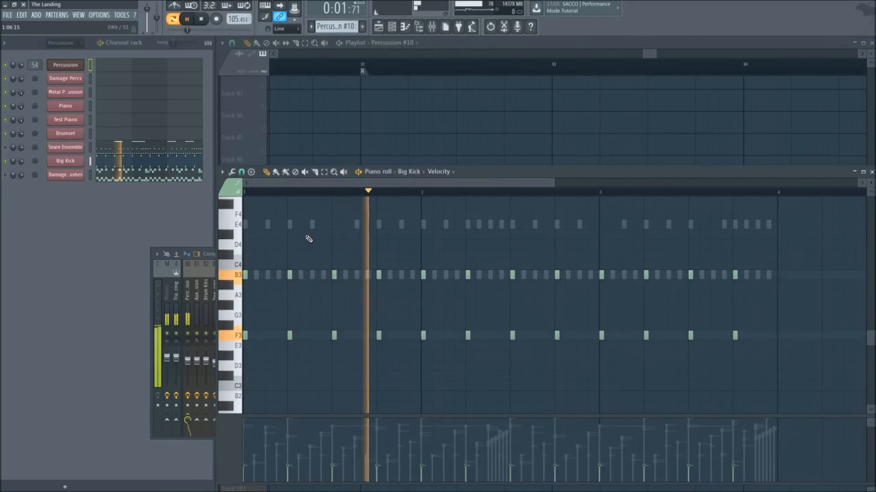
key("space")
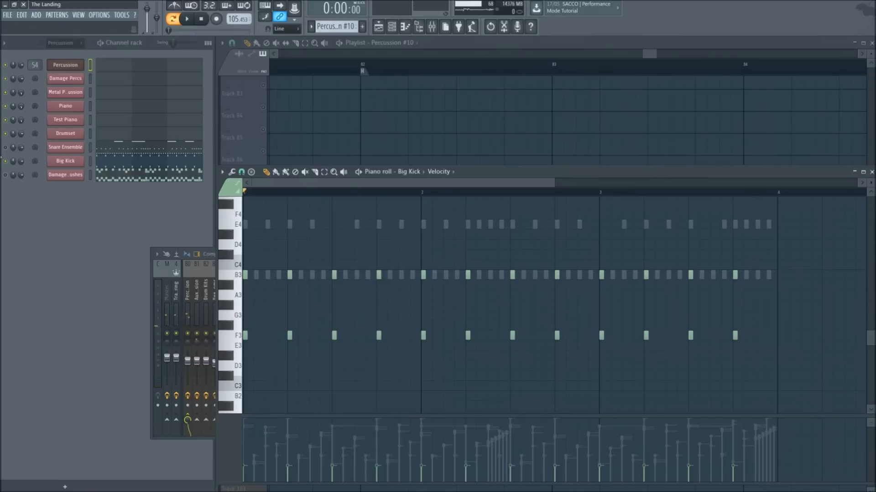
Open the Snare Ensemble notes, mute Big Kick and unmute Snare Ensemble, and play the pattern
left_click(123, 154)
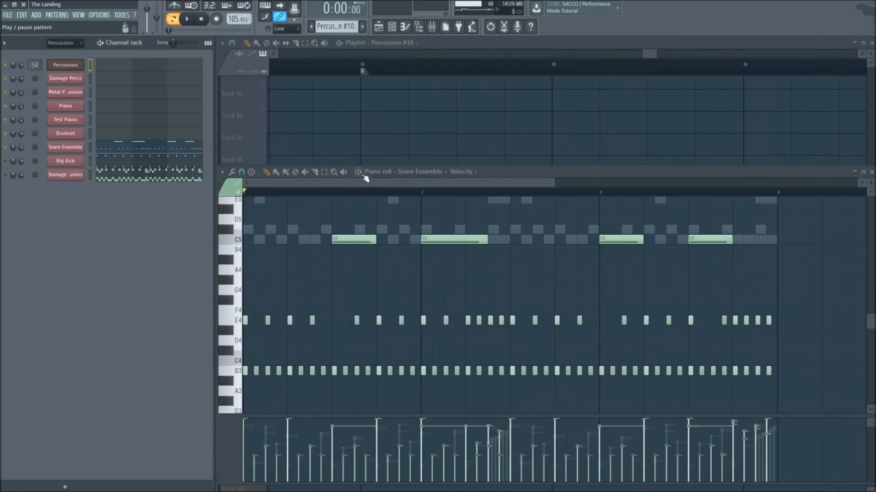
key("space")
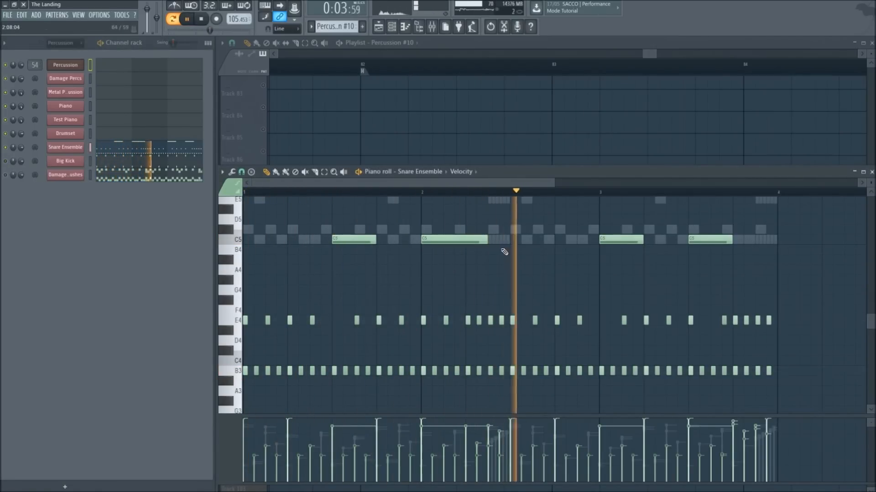
scroll(530, 183, "down", 2)
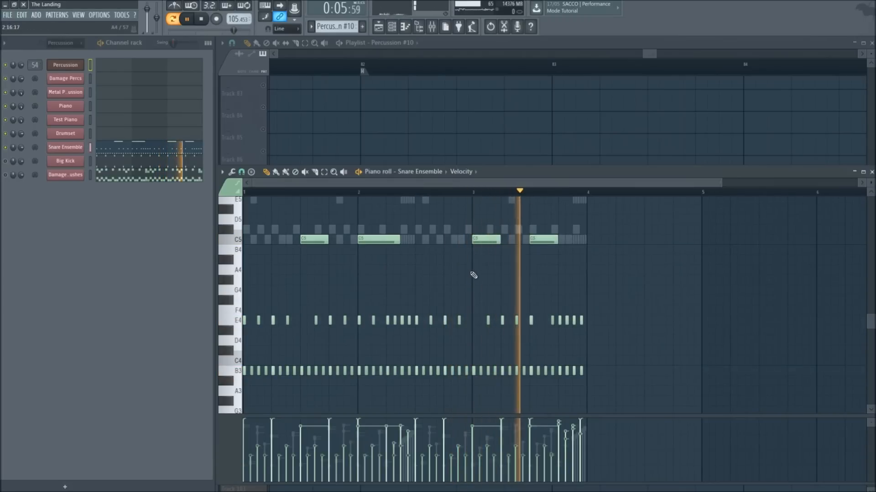
key("space")
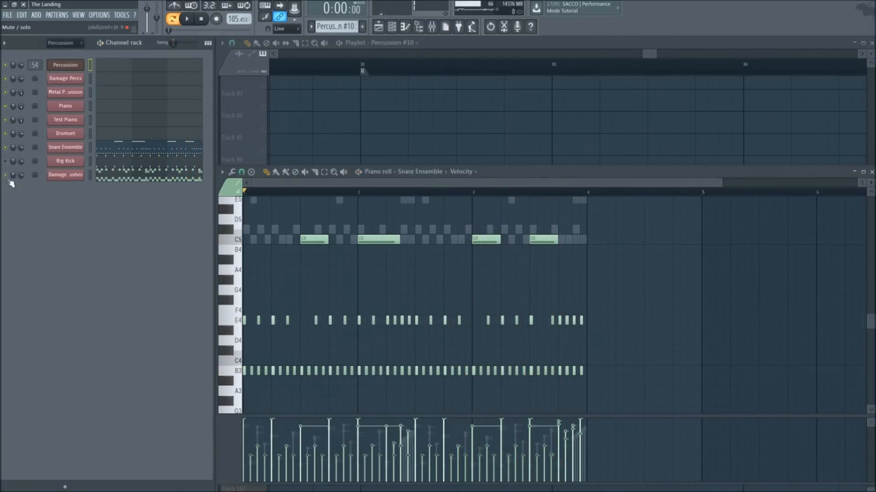
Open the Damage Sticks & Brushes notes and audition that part with Snare Ensemble and Big Kick muted
left_click(112, 181)
left_click(225, 320)
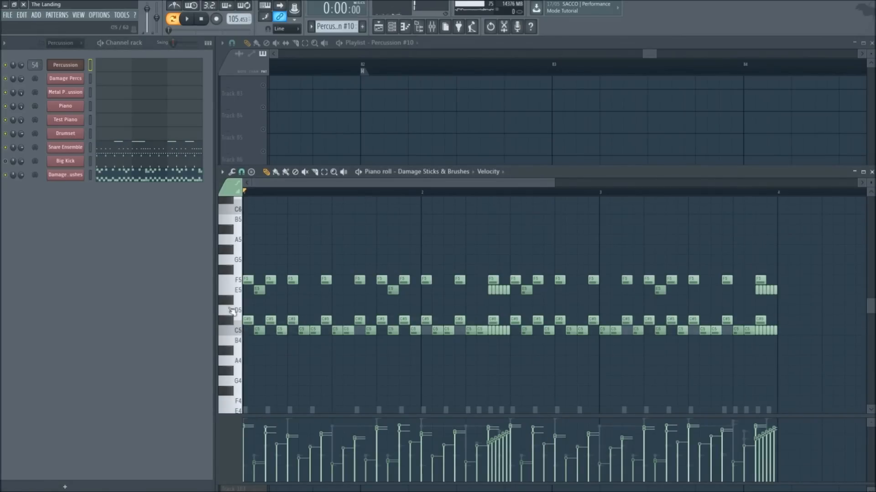
key("space")
key("space")
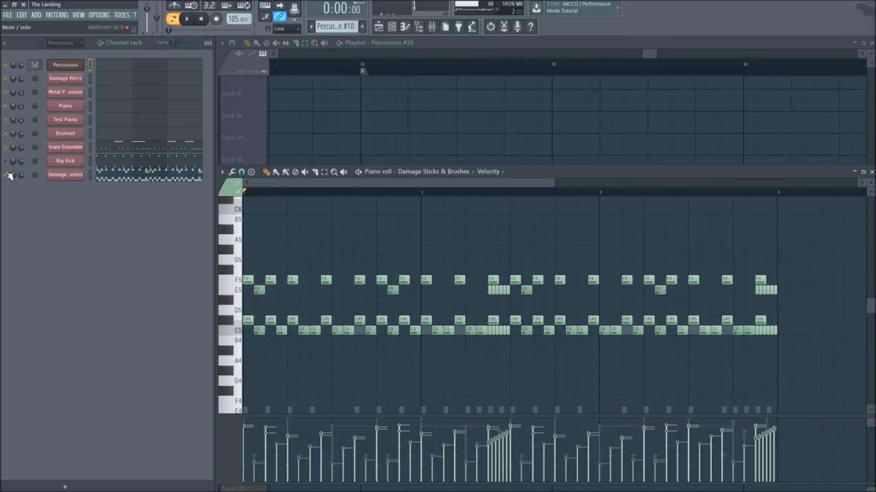
key("space")
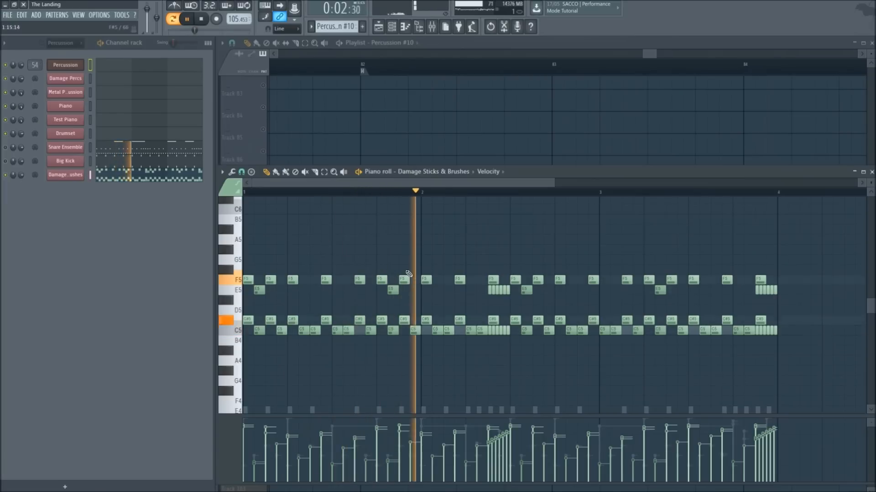
key("space")
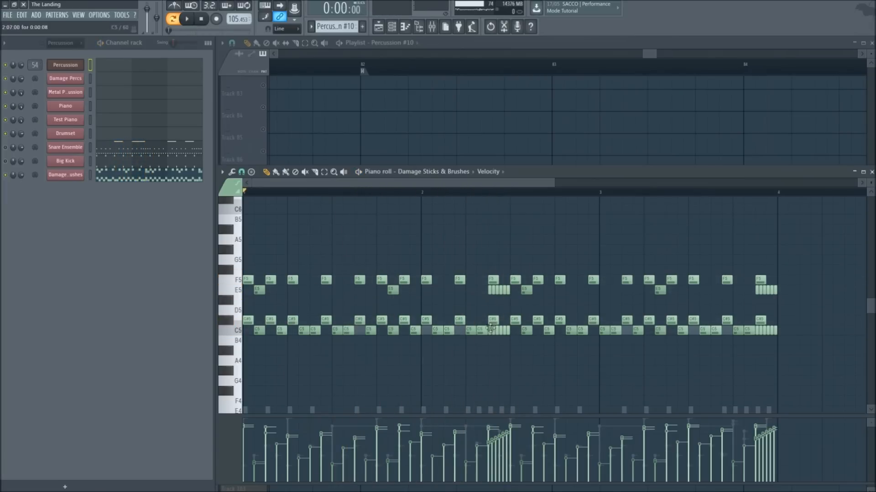
Unmute Snare Ensemble and Big Kick and play the full Percussion #10 pattern with all its parts
scroll(657, 281, "down", 2)
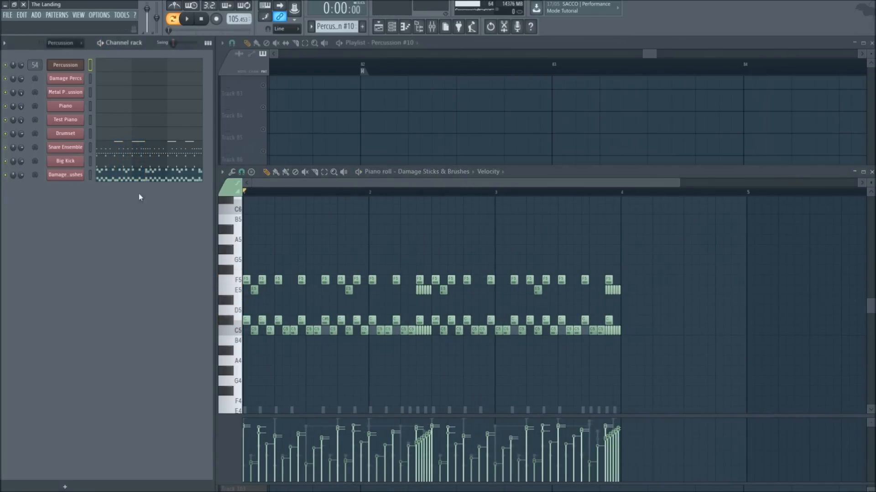
scroll(381, 194, "down", 2)
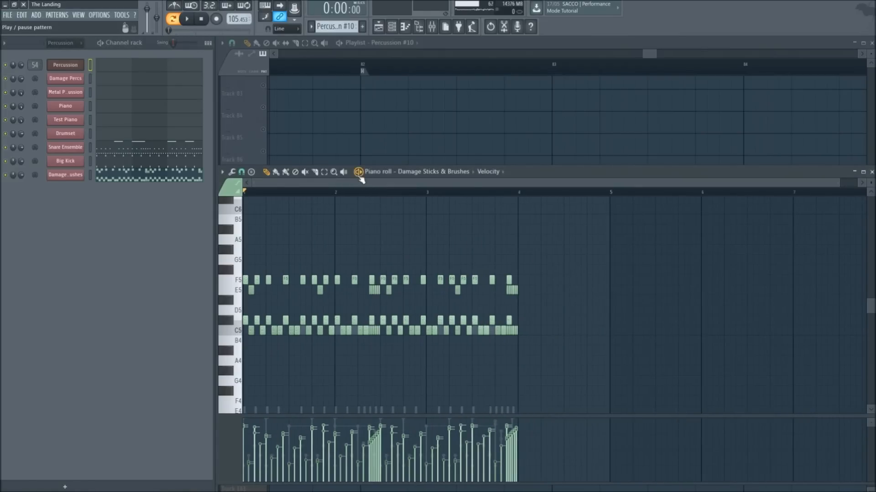
key("space")
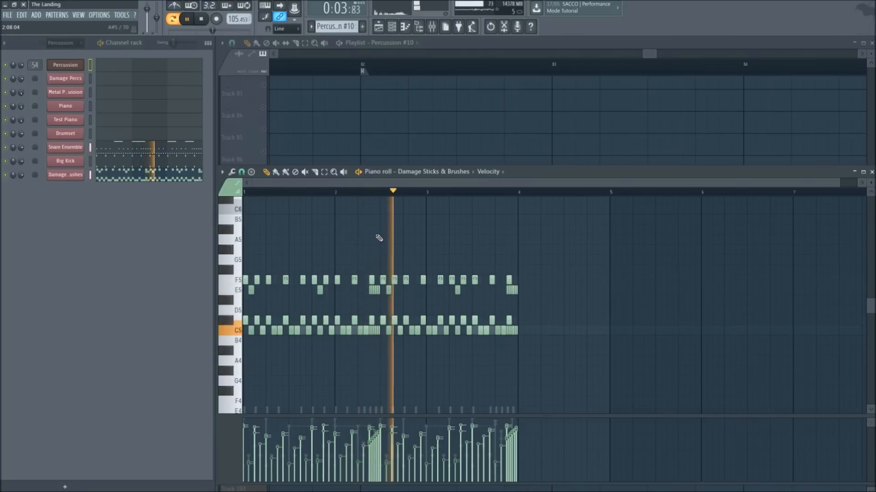
key("space")
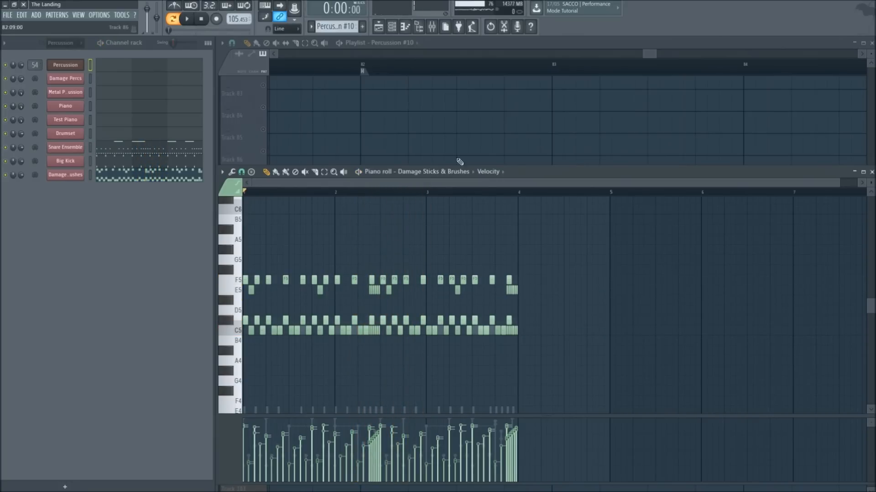
Unmute the Deep Booms tracks in the playlist and place the playback position just before bar 82
key("F7")
scroll(521, 67, "down", 3)
scroll(649, 70, "up", 1)
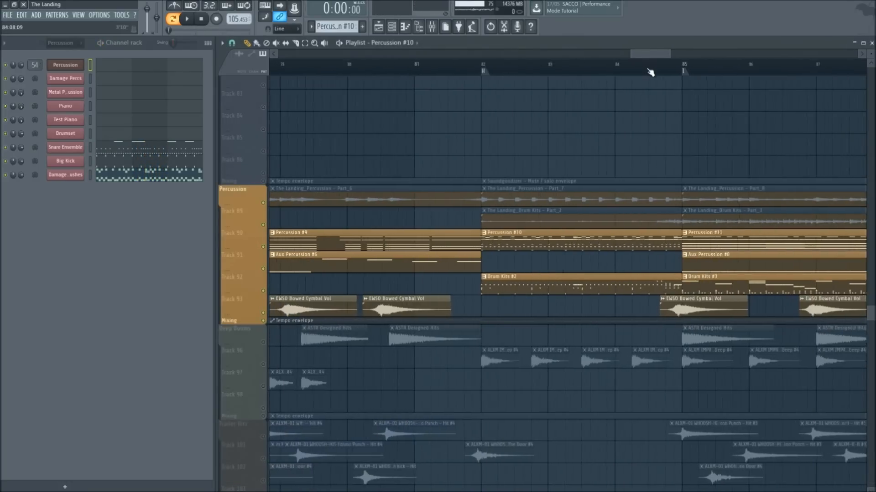
scroll(649, 72, "up", 1)
scroll(554, 202, "down", 4)
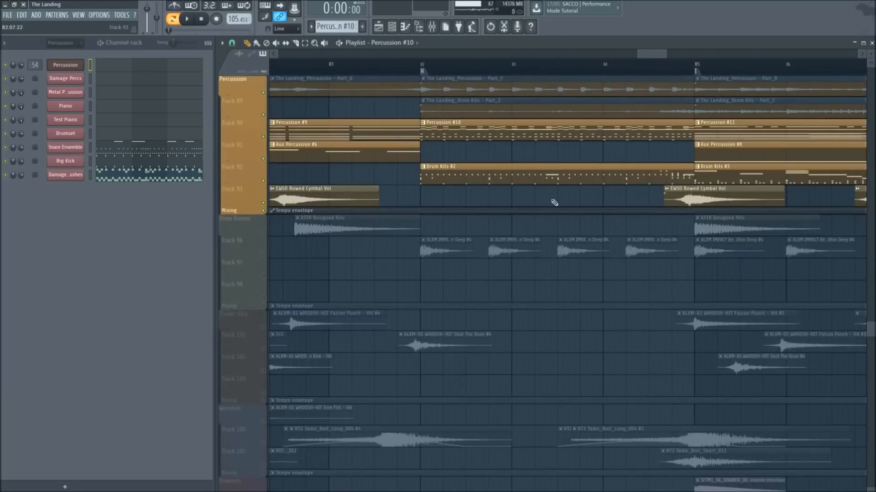
scroll(554, 202, "down", 2)
left_click(262, 209)
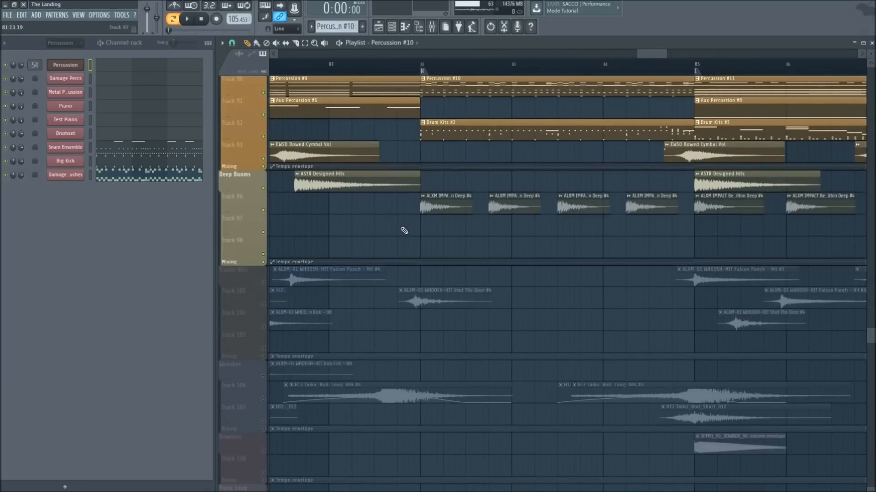
left_click(407, 66)
Look through the playlist tracks around bar 82, from the percussion and whoosh layers up to the long strings
scroll(523, 193, "up", 20)
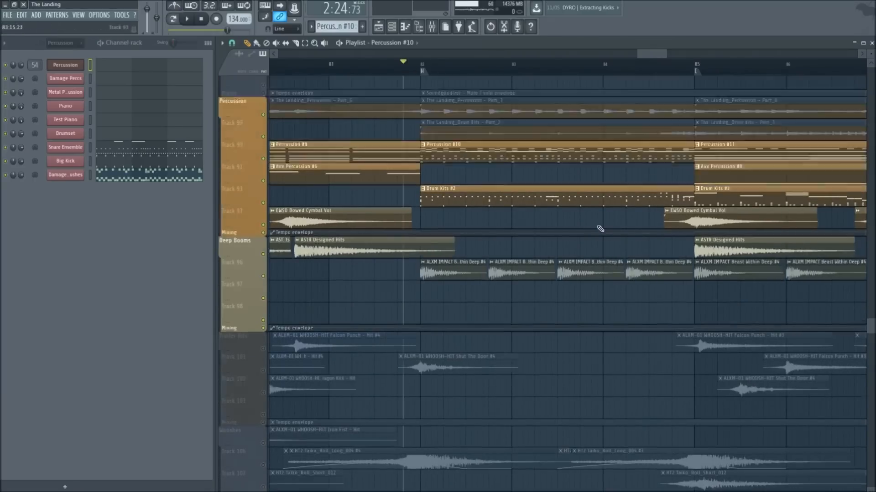
scroll(475, 272, "down", 5)
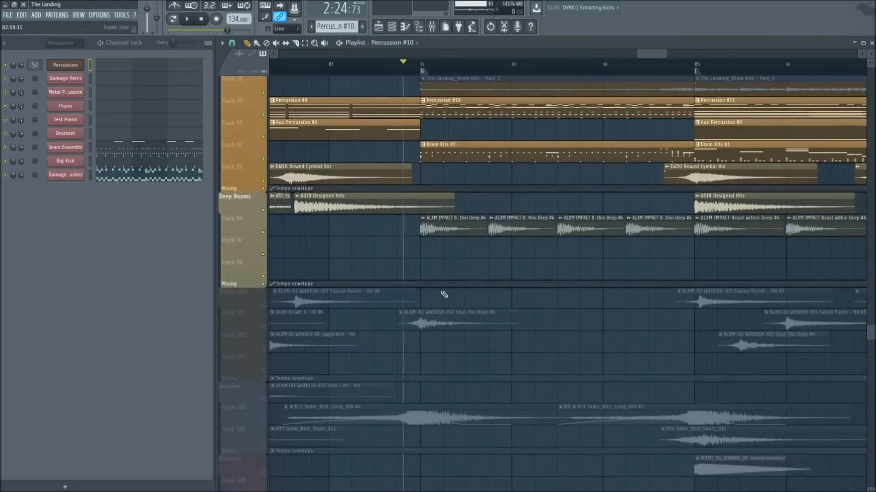
scroll(570, 330, "down", 5)
scroll(570, 329, "up", 10)
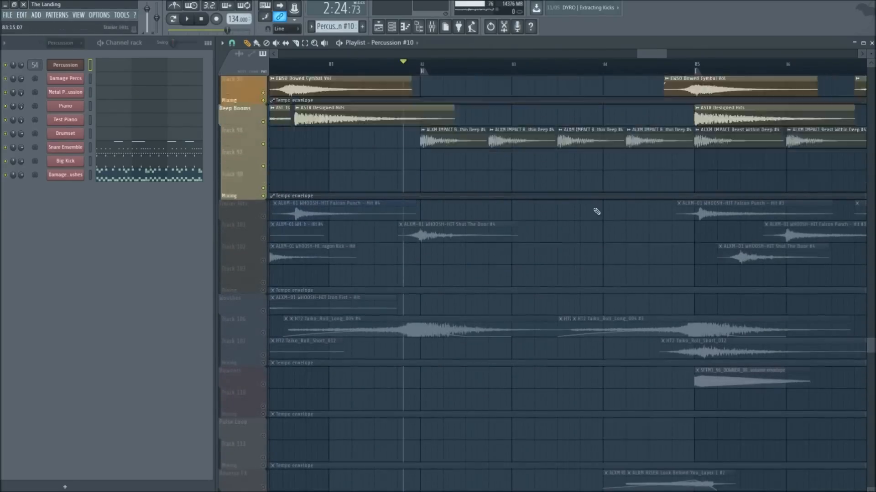
scroll(497, 280, "up", 2)
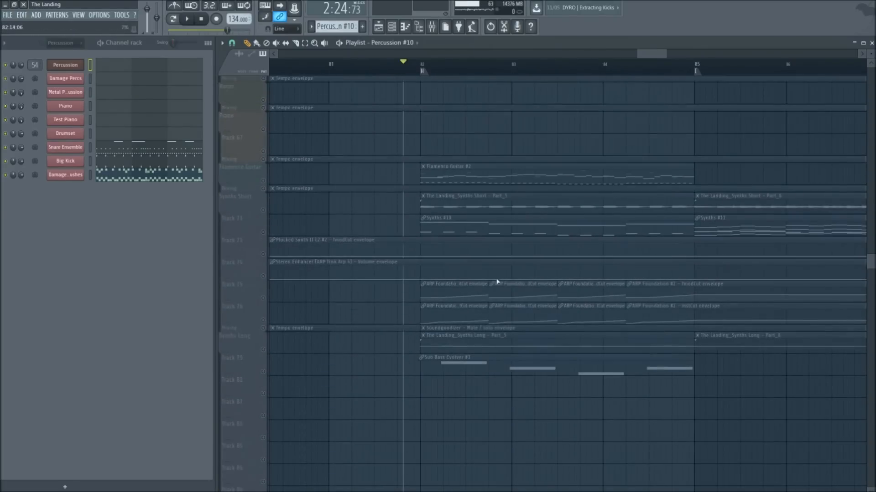
scroll(471, 265, "up", 10)
scroll(457, 275, "up", 12)
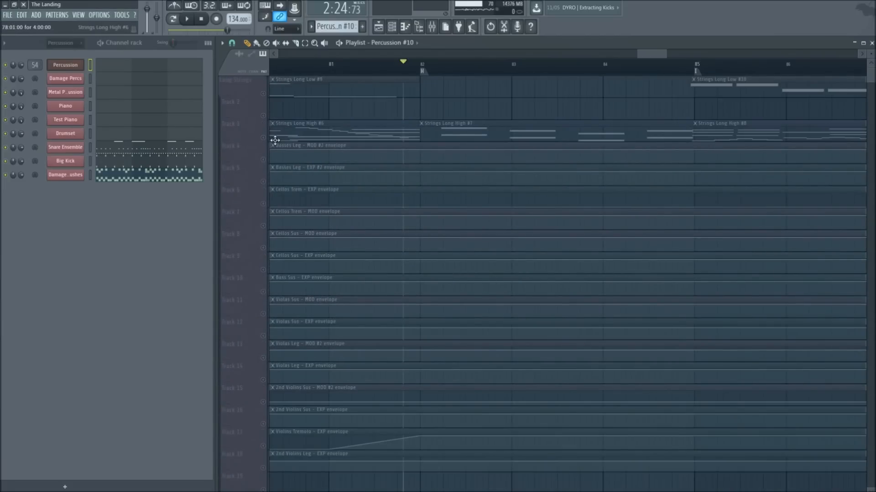
Open the Bass Bartok Col Legno notes of Short Strings Low #7 and audition that part with Cellos Short and Bass Spiccato muted
scroll(416, 228, "down", 5)
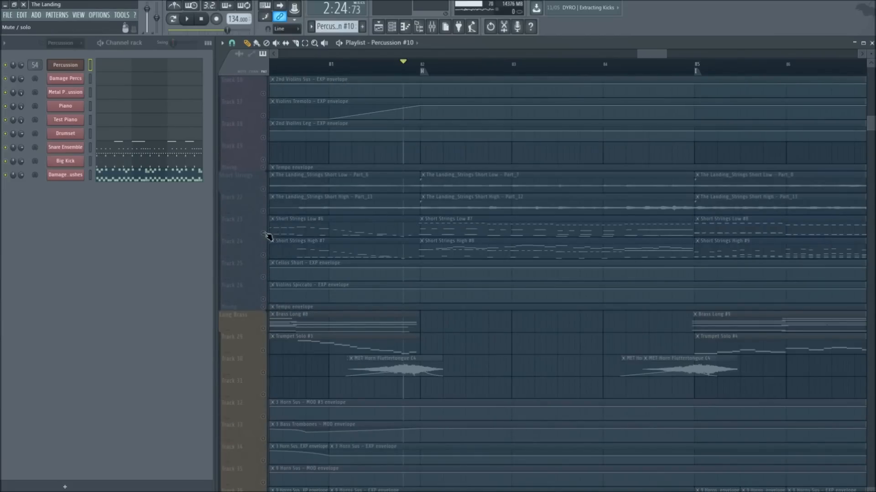
right_click(263, 234)
scroll(524, 77, "up", 1)
scroll(529, 73, "up", 3)
double_click(427, 250)
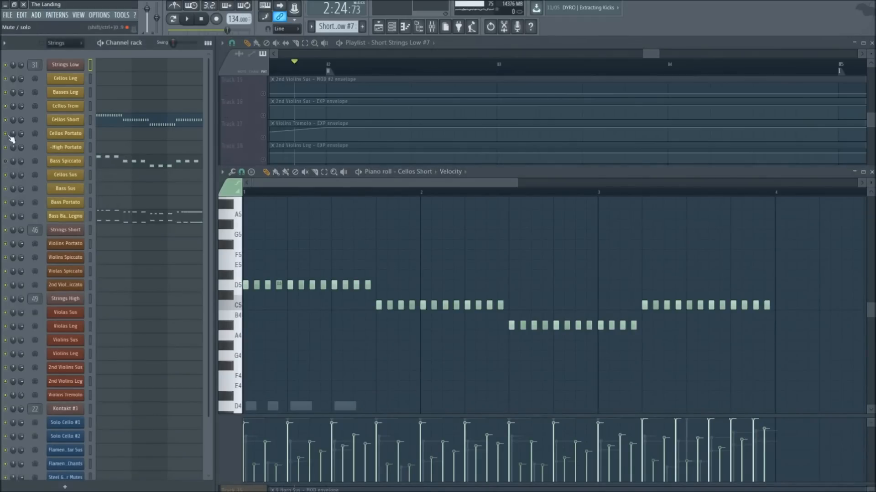
left_click(150, 220)
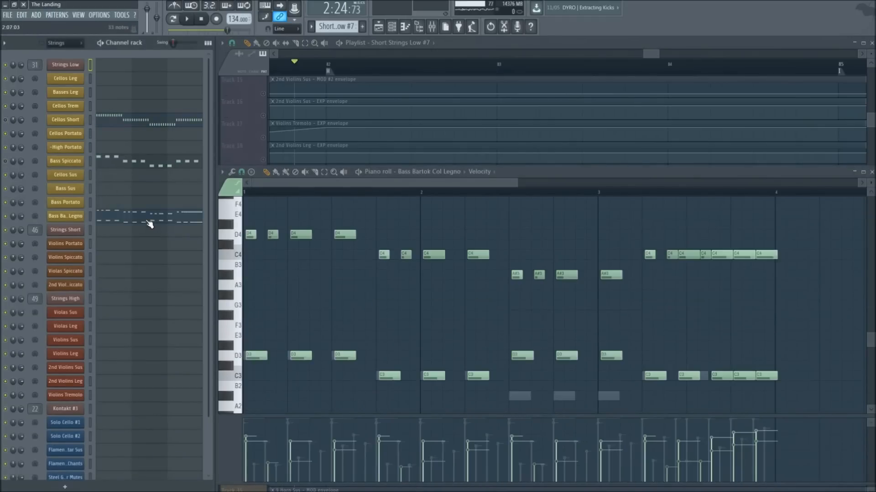
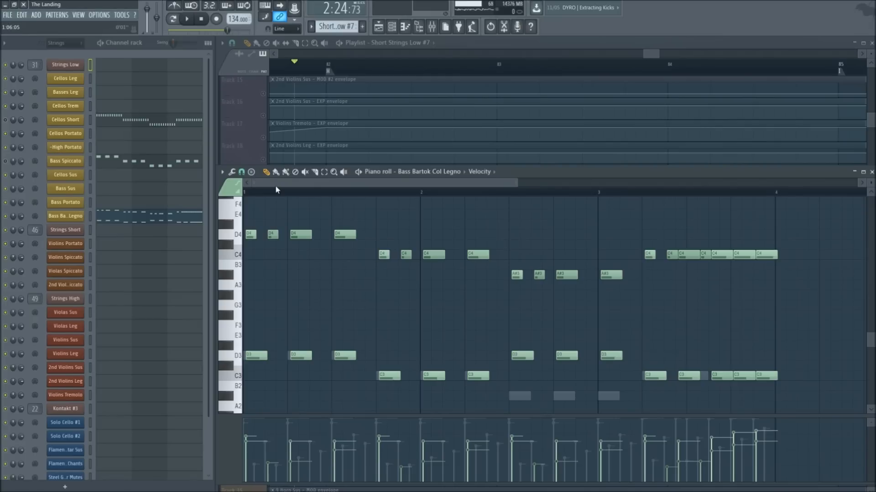
left_click(364, 178)
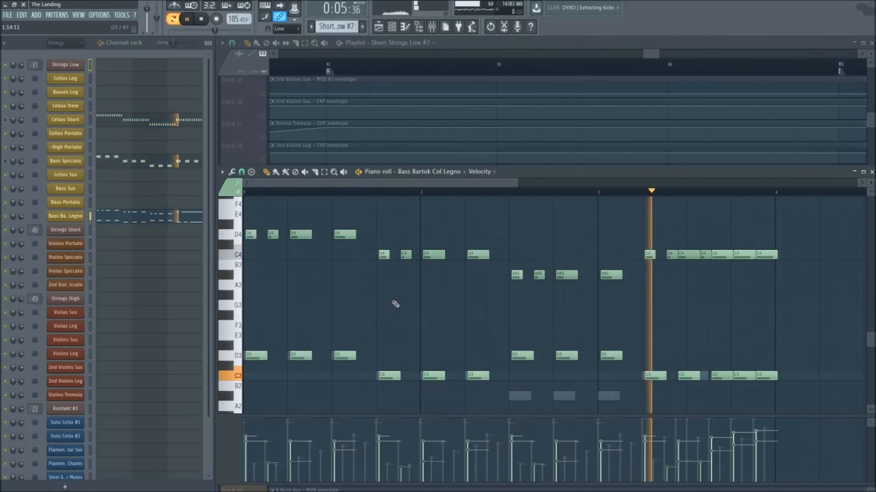
key("space")
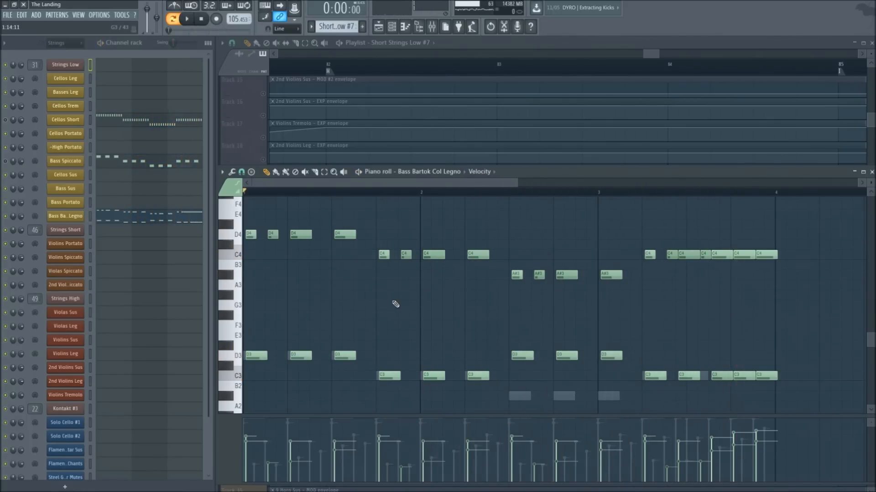
Return to the playlist and unmute the Short Strings tracks, keeping the Short Strings High pattern track muted
left_click(239, 360)
key("F7")
scroll(601, 255, "down", 3)
left_click_drag(648, 54, 652, 54)
left_click(262, 277)
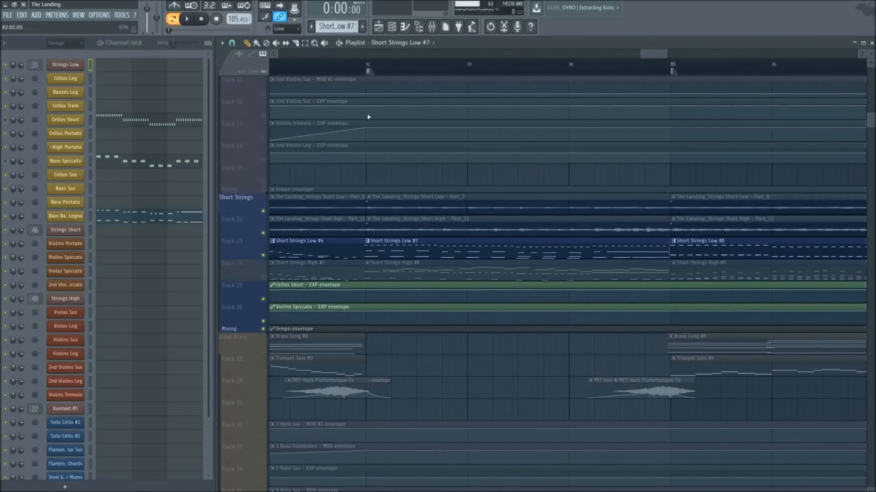
Place the playback position just before bar 82 and play the low short strings together with the percussion and Deep Booms
left_click(347, 67)
scroll(476, 331, "down", 10)
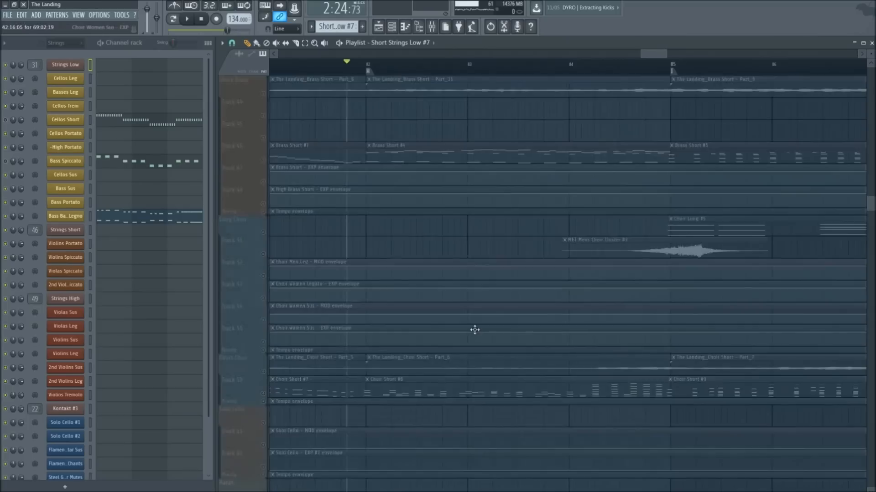
scroll(475, 329, "down", 12)
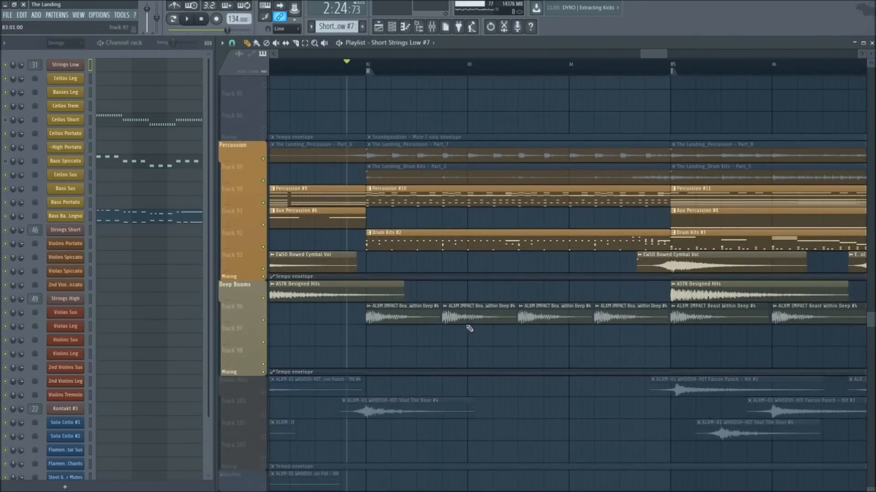
key("space")
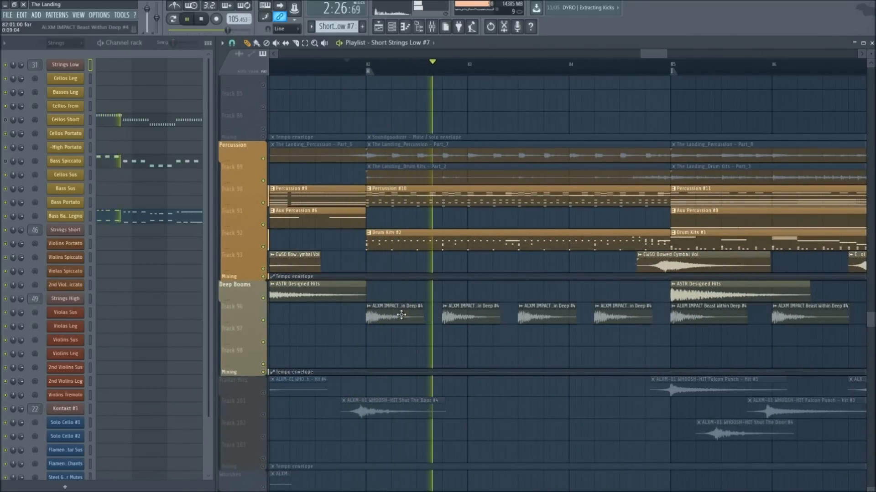
key("space")
Unmute the Flamenco Guitar tracks and play Flamenco Guitar #2 together with the layers already enabled
scroll(377, 299, "up", 10)
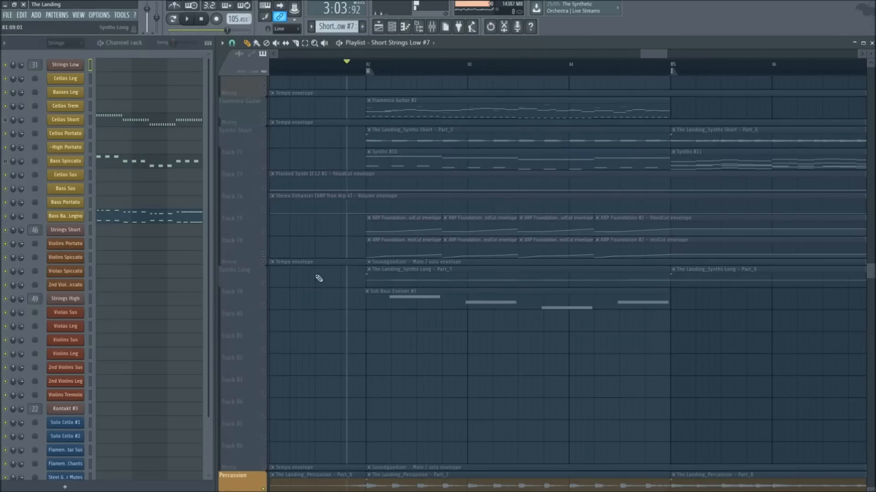
scroll(305, 290, "up", 2)
scroll(276, 219, "up", 12)
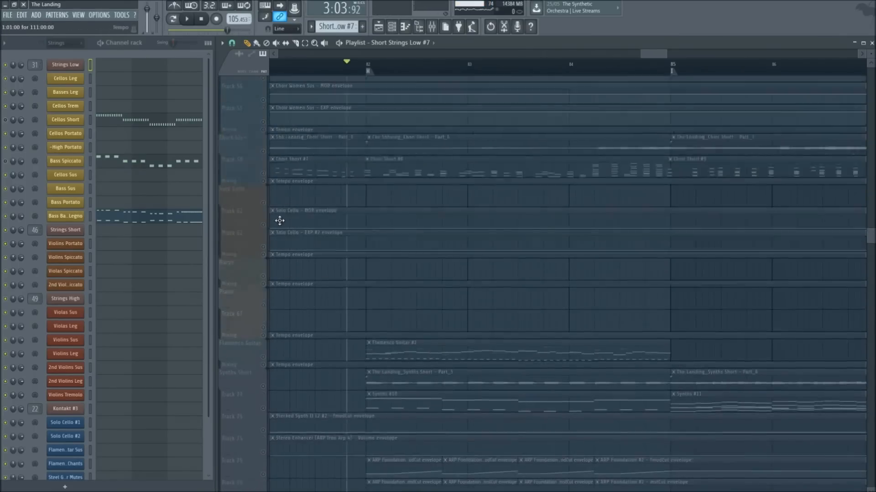
scroll(279, 233, "up", 12)
scroll(288, 259, "down", 12)
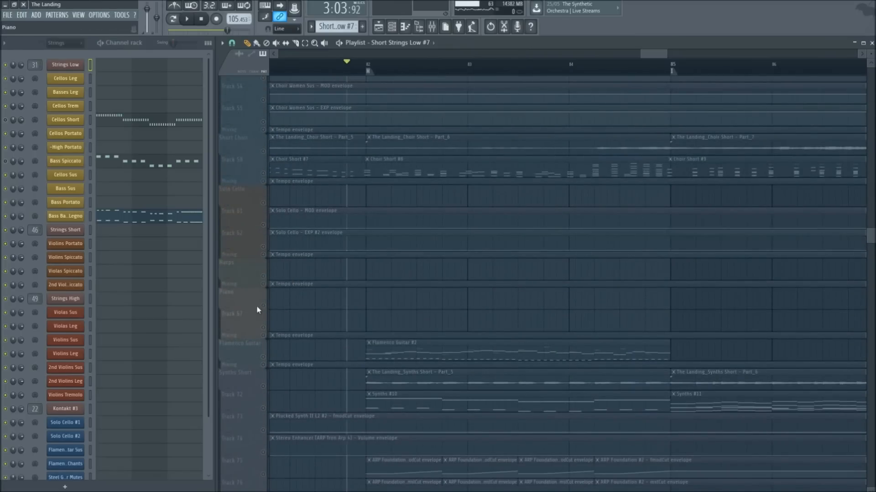
scroll(258, 310, "down", 2)
left_click(269, 314)
key("space")
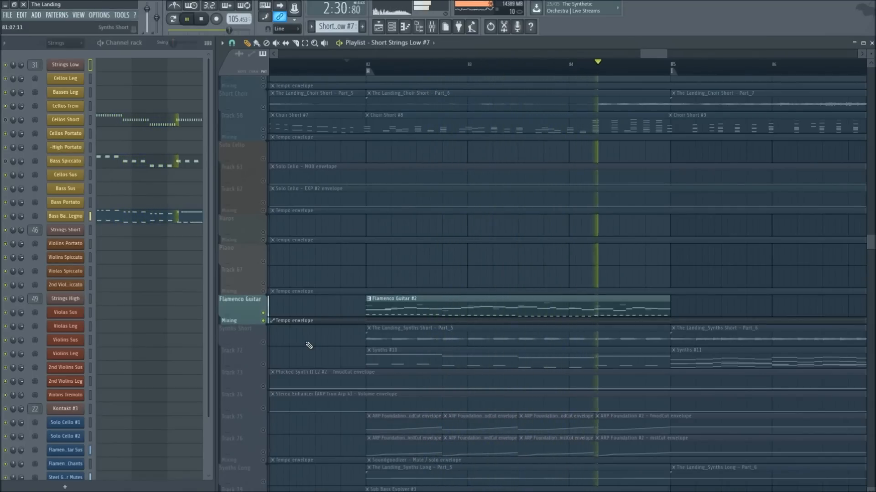
key("space")
Solo the Synths Short tracks and play Synths #10 from just before bar 82
scroll(312, 343, "down", 2)
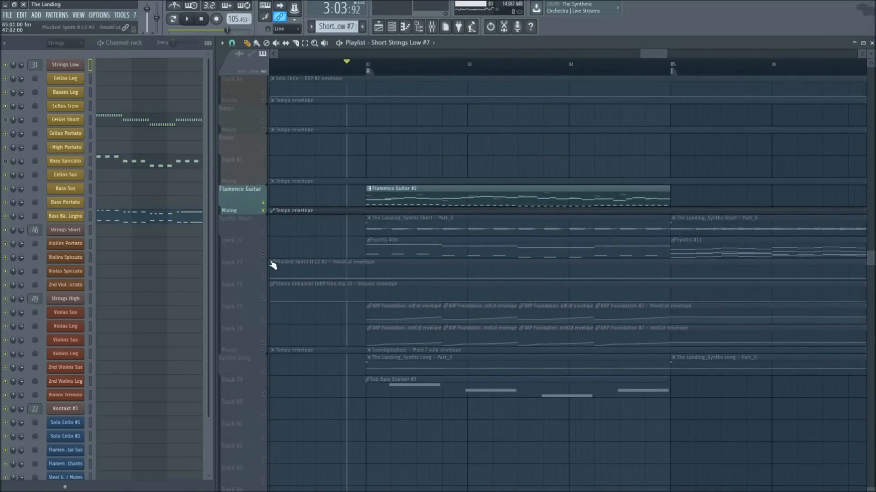
right_click(263, 255)
left_click(379, 255)
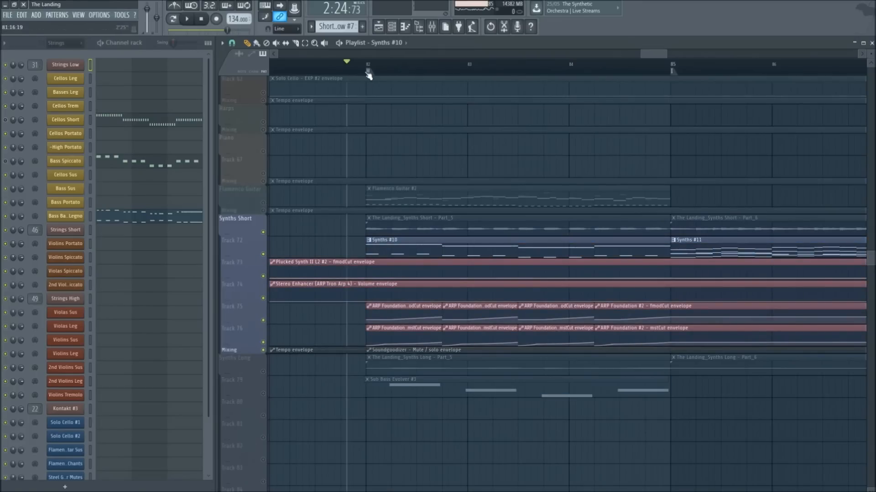
key("space")
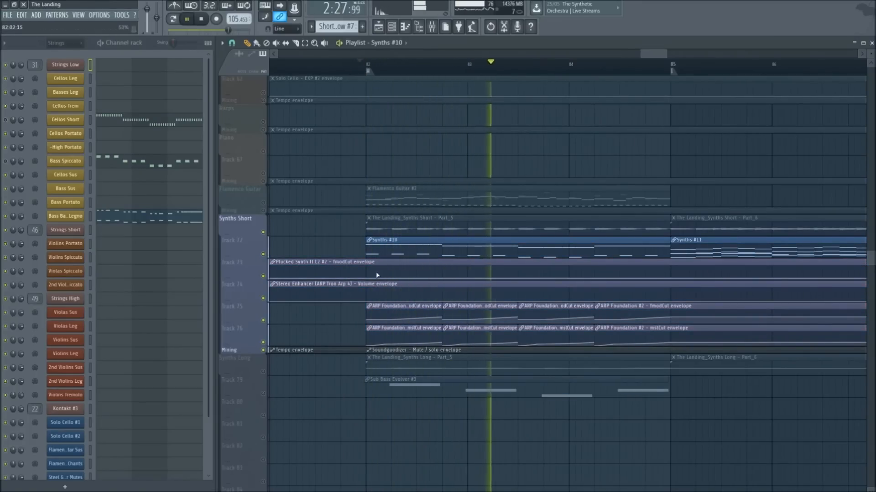
key("space")
Unmute the Synths Long tracks with Sub Bass Evolver #3, and re-enable all the other playlist tracks
scroll(461, 260, "down", 5)
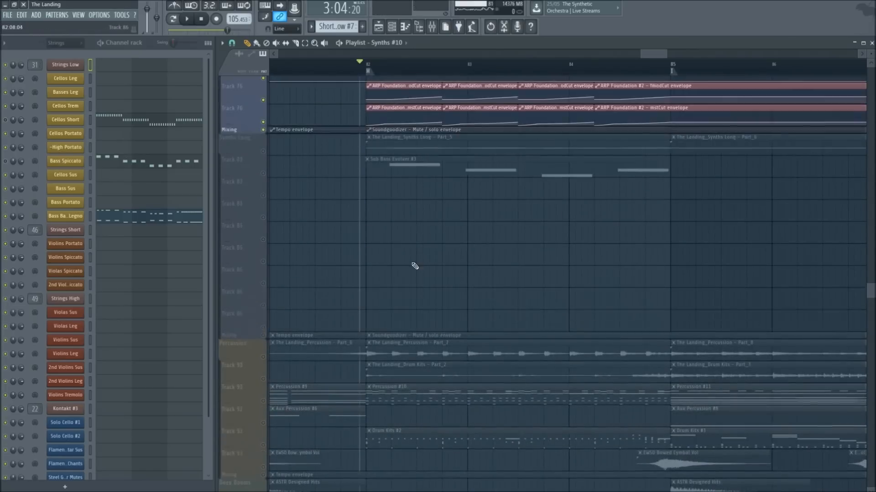
left_click(263, 174)
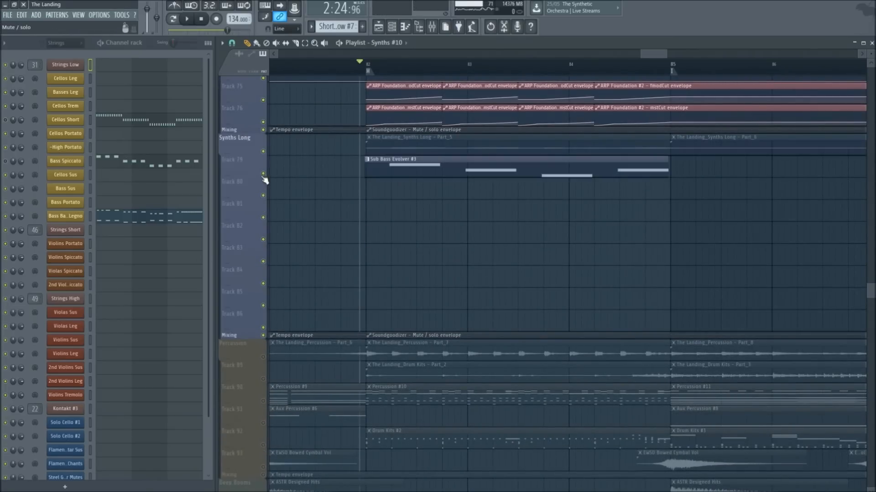
right_click(263, 335)
scroll(429, 294, "up", 12)
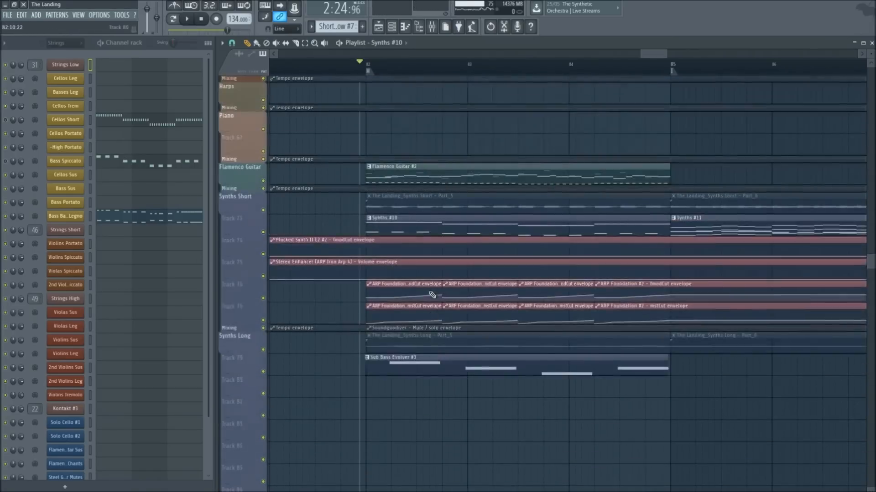
Look over the brass, choir, synth and percussion tracks around bar 82 in the playlist
scroll(423, 294, "up", 5)
scroll(397, 329, "down", 7)
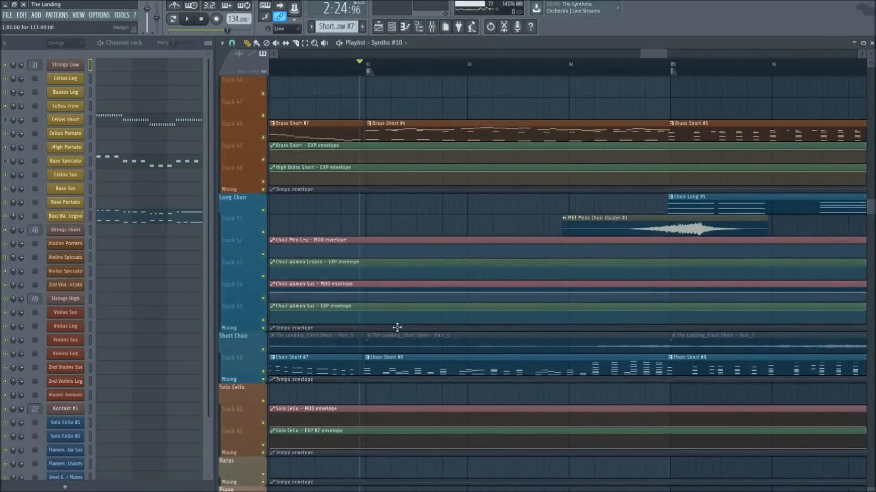
scroll(485, 255, "up", 4)
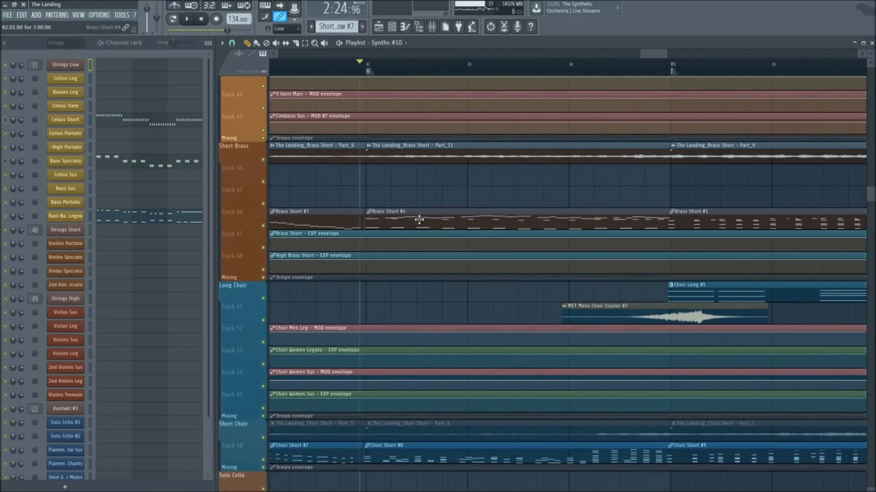
scroll(310, 298, "down", 15)
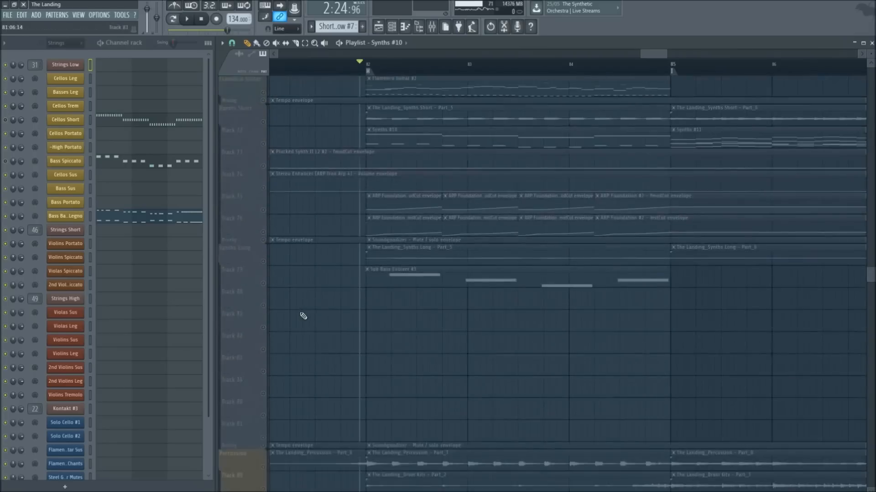
scroll(268, 302, "up", 15)
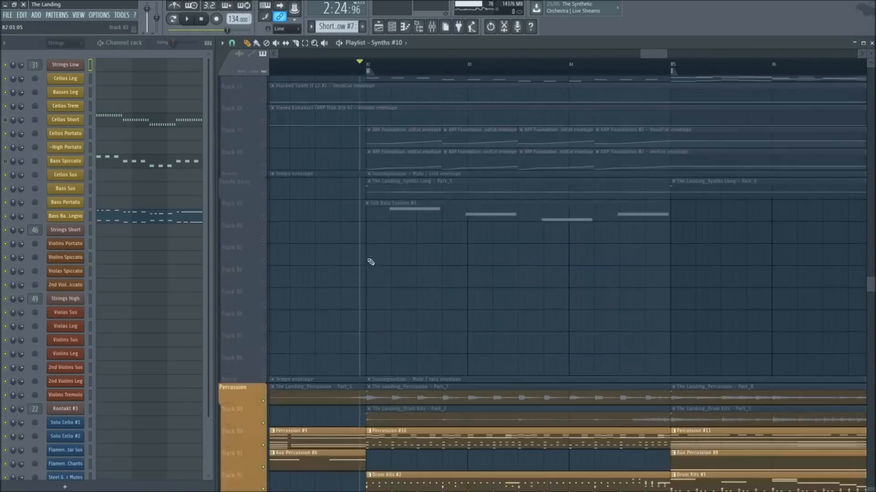
scroll(623, 148, "down", 6)
Play the Short Brass tracks from just before bar 82 and stop playback
key("space")
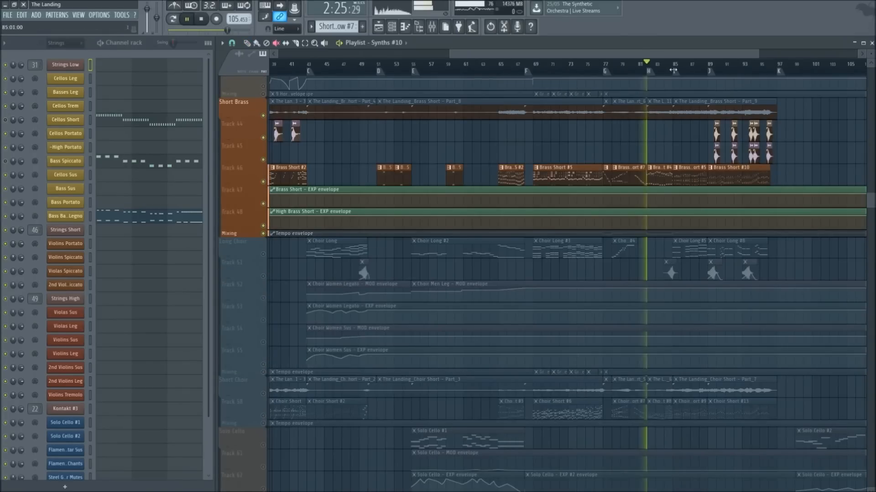
scroll(680, 91, "up", 6)
key("space")
Open the Brass Short #4 pattern in the piano roll, audition it and show its High Brass Short notes
key("p")
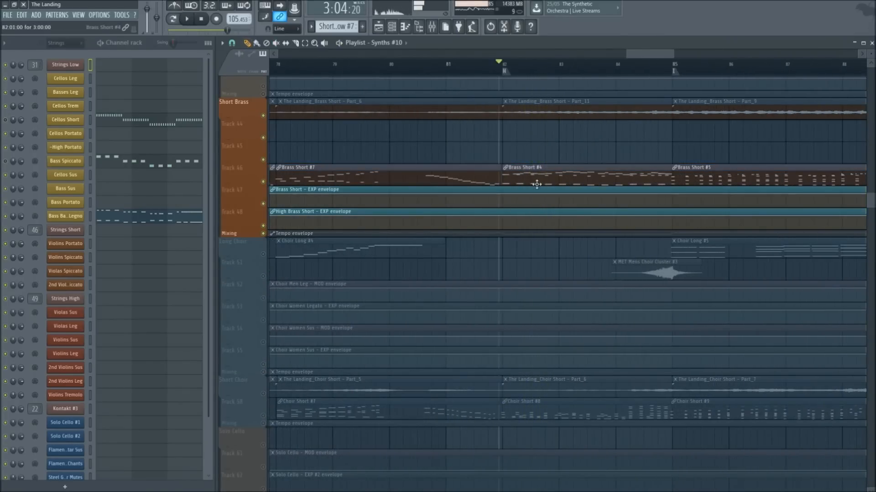
double_click(505, 183)
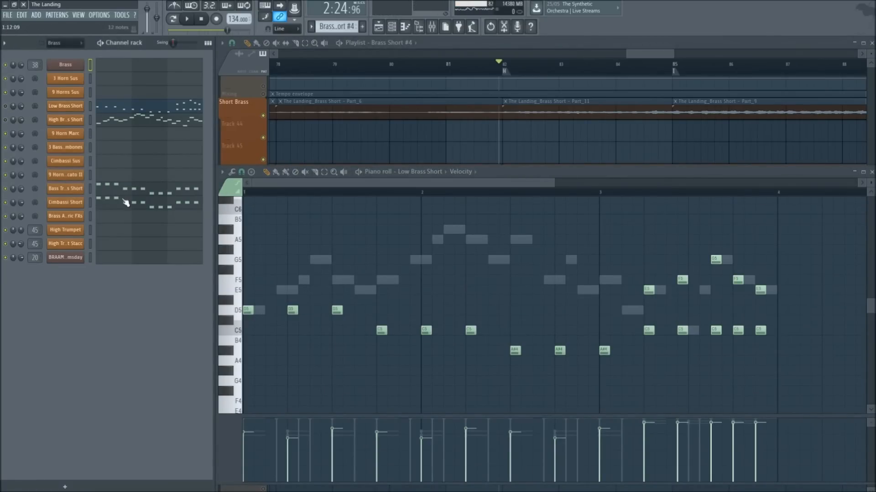
key("space")
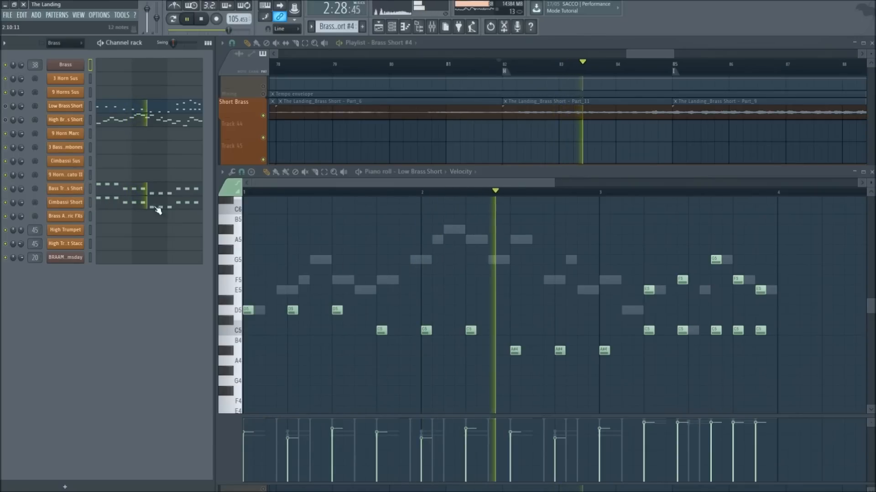
key("space")
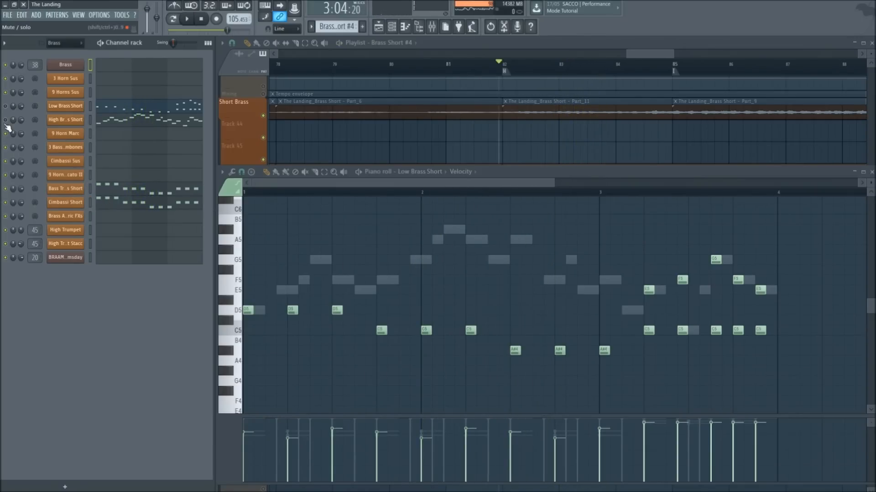
left_click(145, 123)
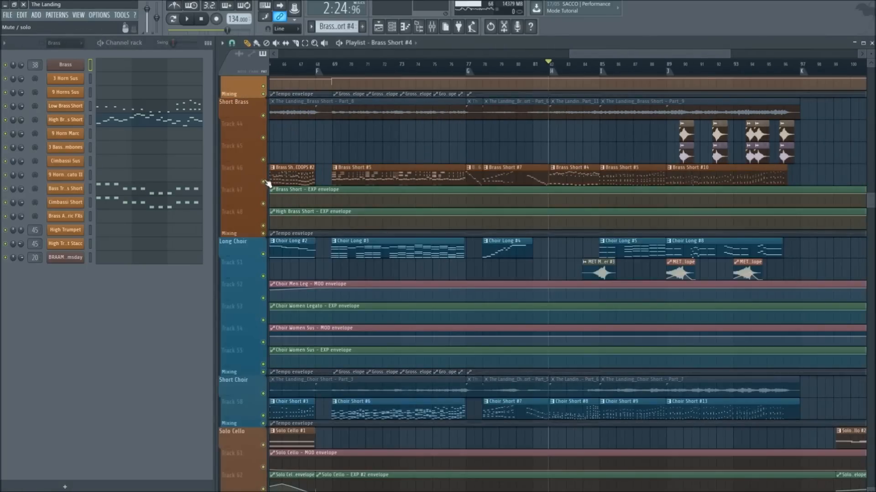
Mute the Short Brass pattern and envelope clips and unmute the rendered Short Brass audio clips above them
key("space")
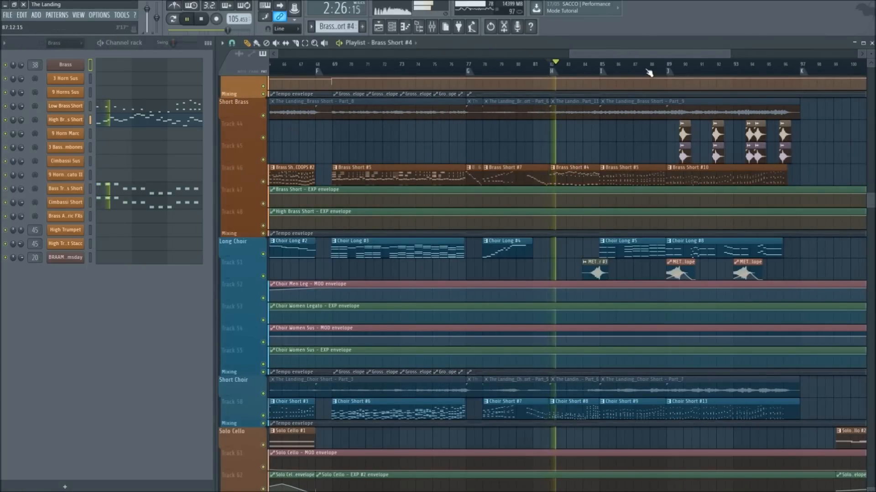
scroll(634, 78, "up", 3)
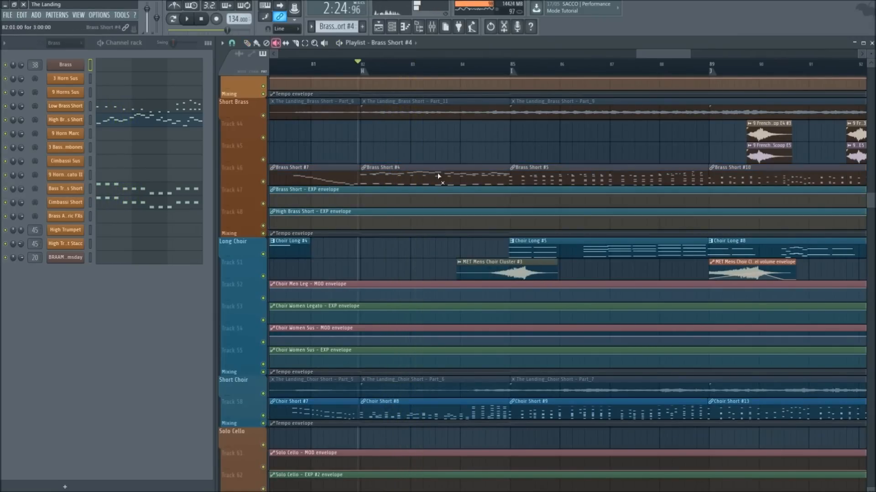
key("t")
left_click(436, 172)
left_click(447, 109)
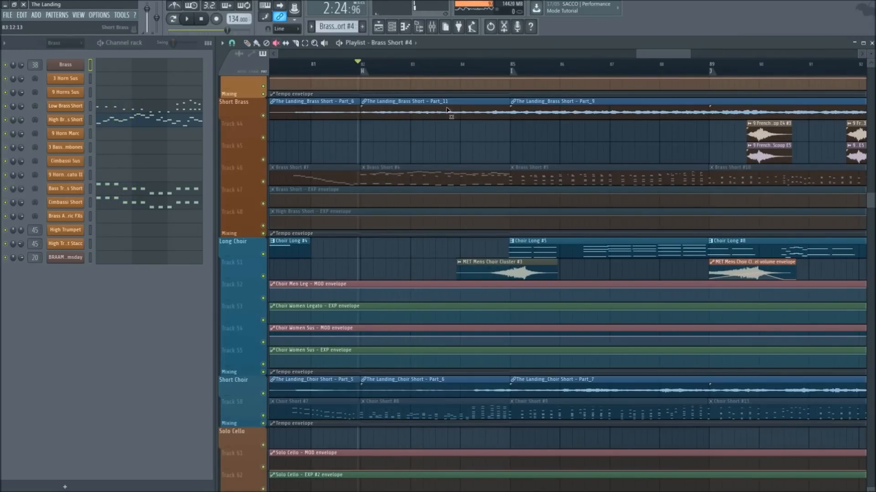
Play the arrangement from about bar 82 while viewing the Short Strings and Long Brass tracks
key("space")
scroll(424, 151, "up", 12)
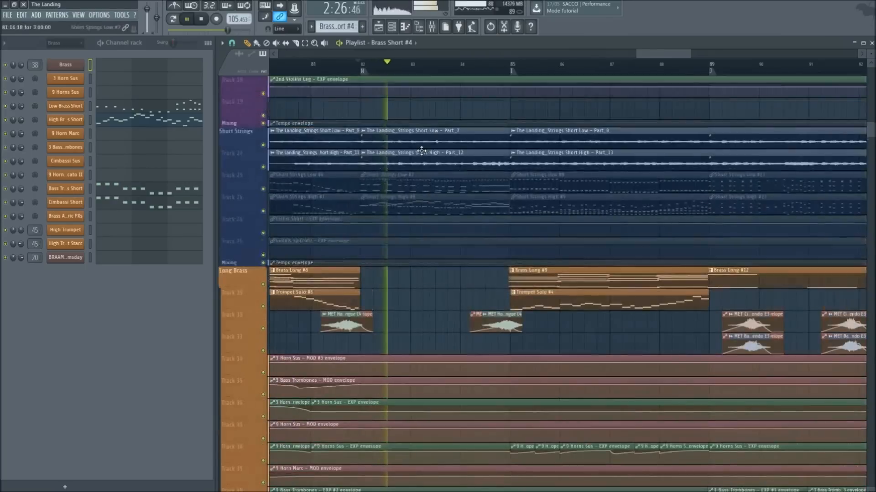
scroll(522, 72, "down", 2)
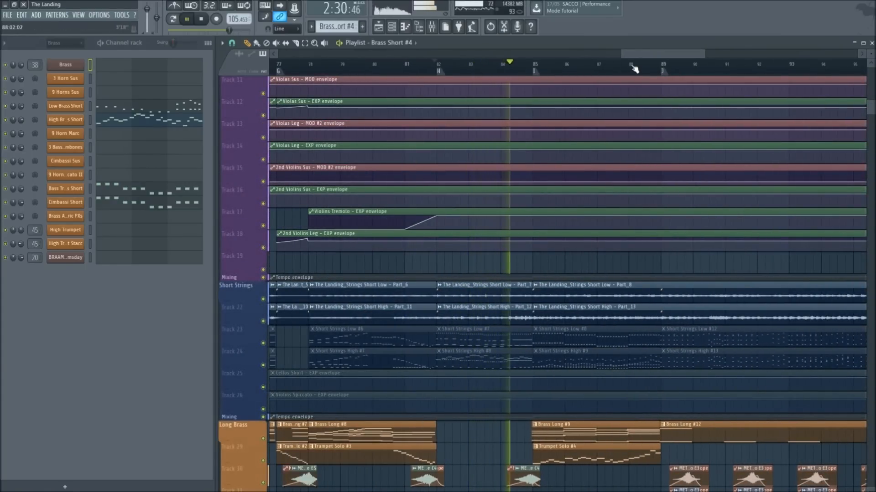
key("space")
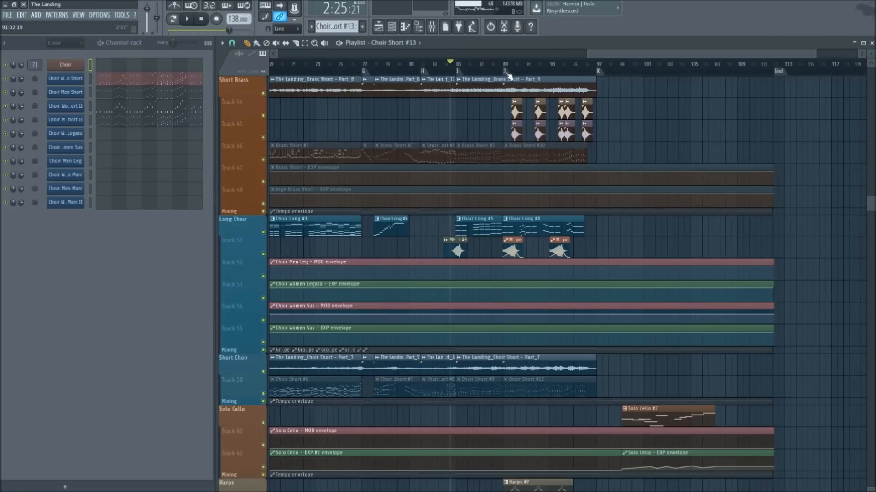
Play the passage leading into bar 85 and stop playback
key("space")
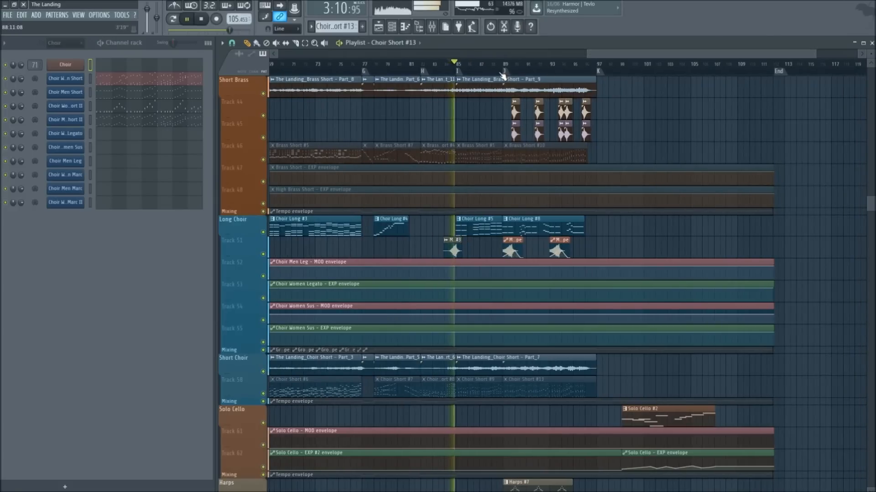
scroll(500, 71, "up", 3)
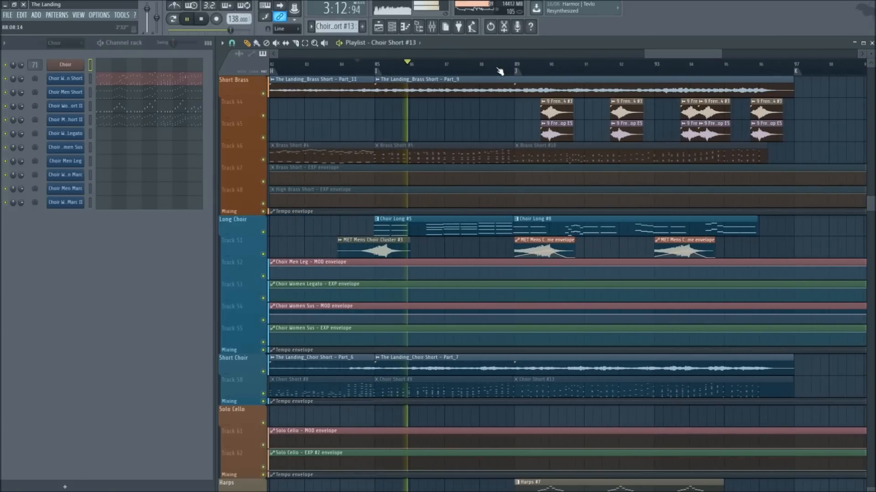
key("space")
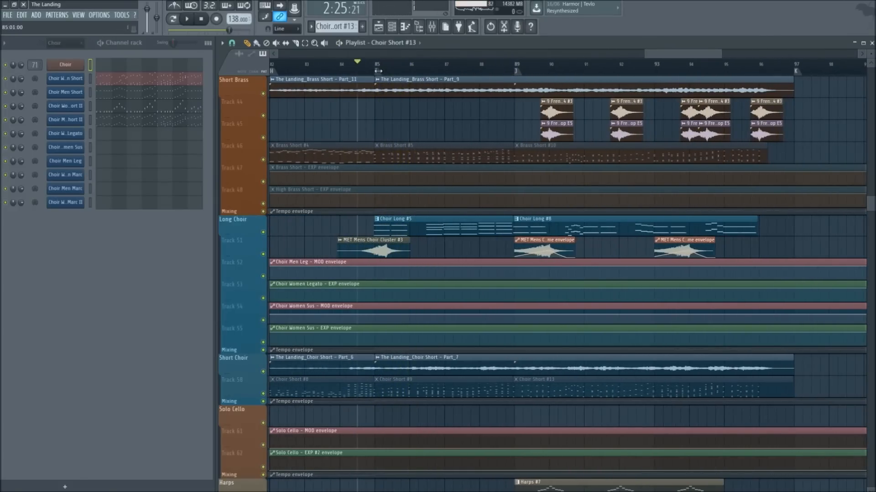
Place the playhead at the bar 85 marker and examine the brass and choir clips through bar 97
left_click(382, 74)
scroll(382, 73, "up", 2)
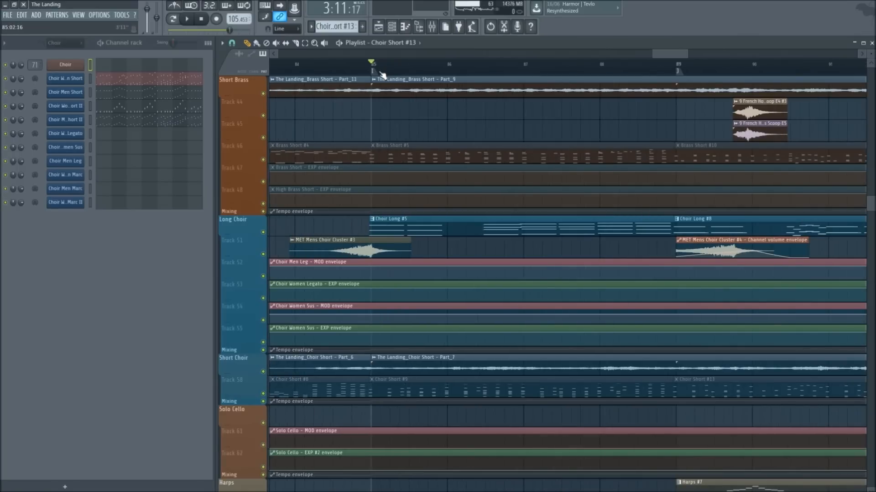
scroll(382, 74, "down", 3)
scroll(381, 73, "up", 2)
scroll(379, 72, "down", 3)
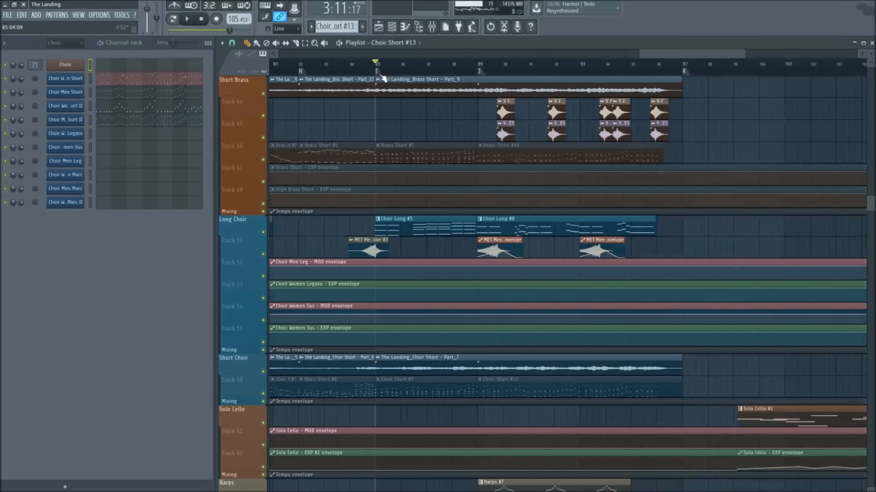
scroll(380, 72, "up", 2)
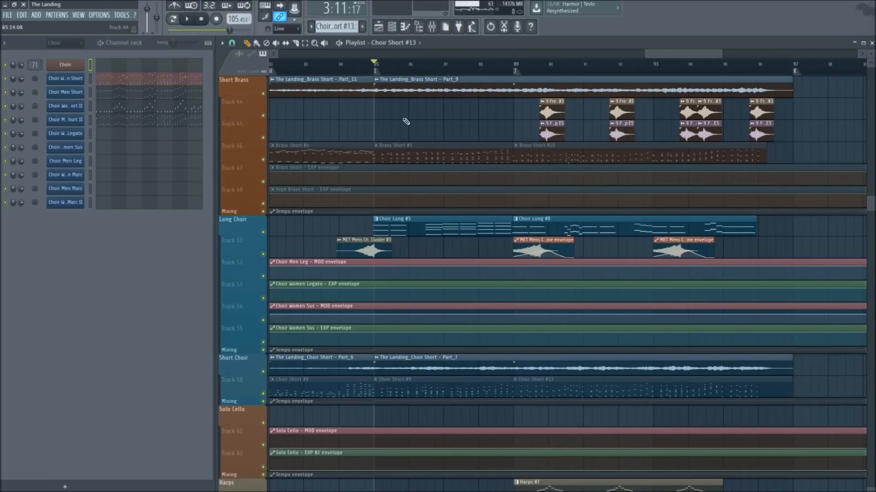
scroll(468, 73, "down", 2)
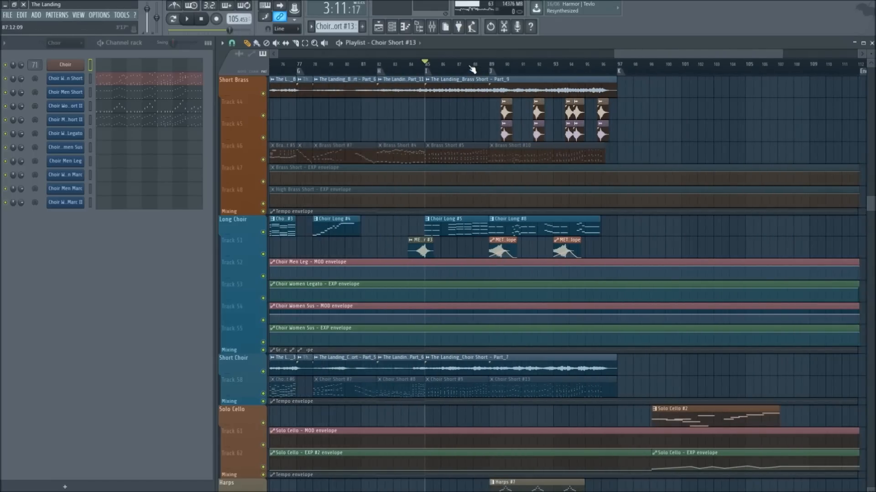
scroll(473, 69, "up", 2)
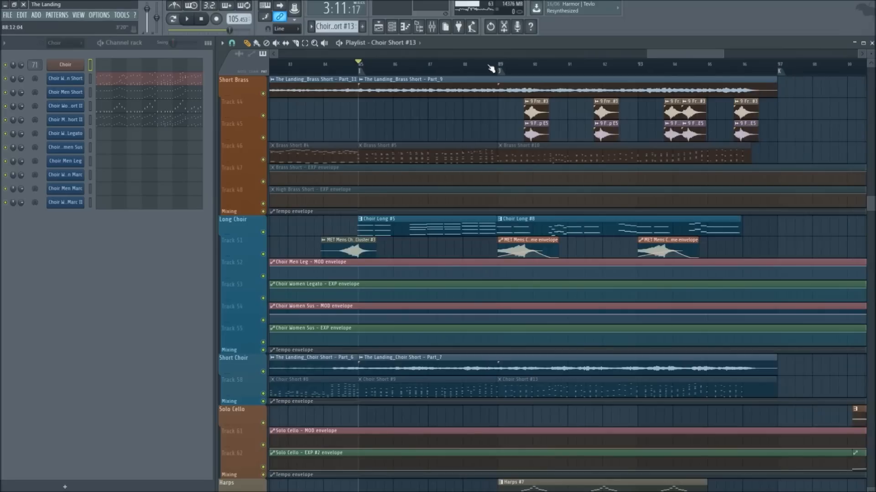
Move the playhead to the bar 89 marker and return it to the start of bar 85
left_click(500, 72)
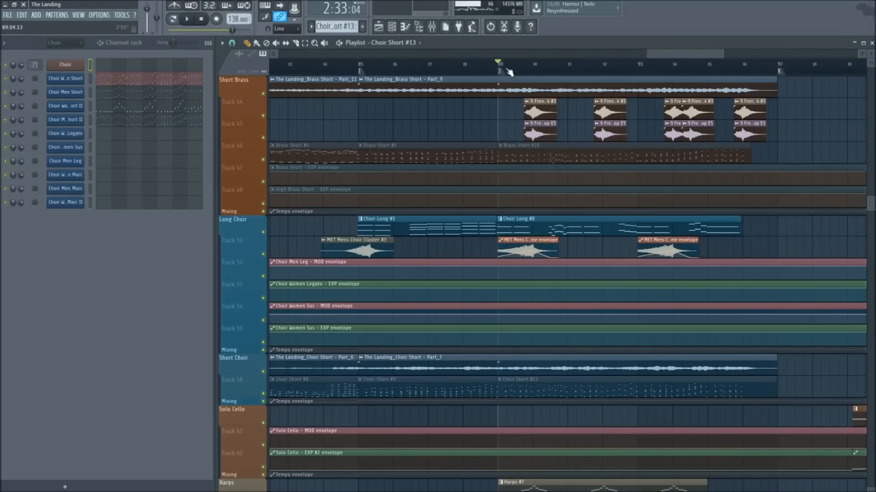
scroll(509, 72, "down", 3)
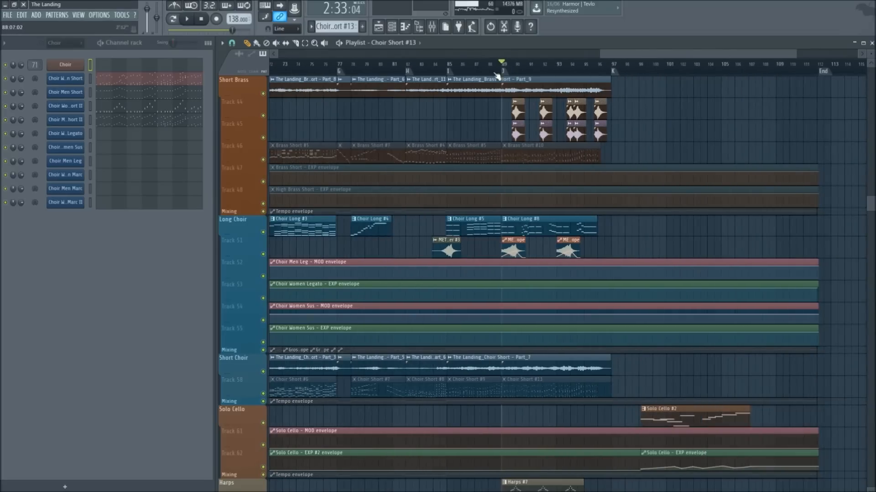
left_click(453, 71)
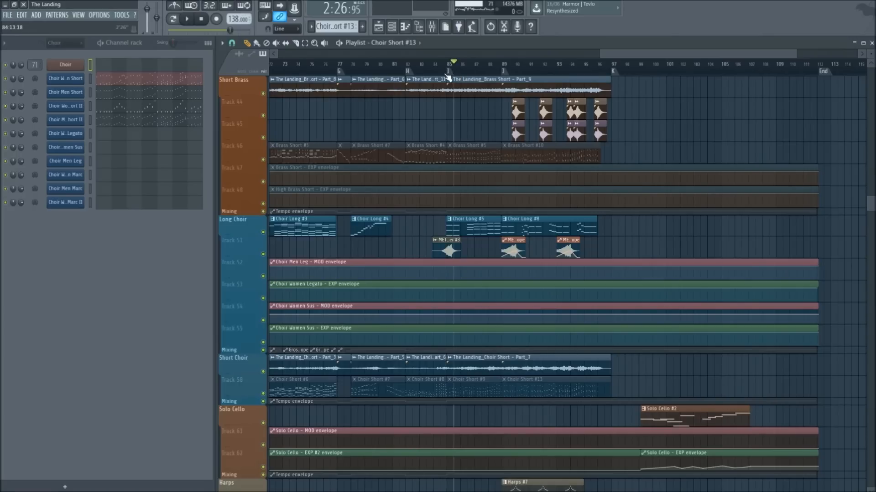
scroll(455, 76, "up", 3)
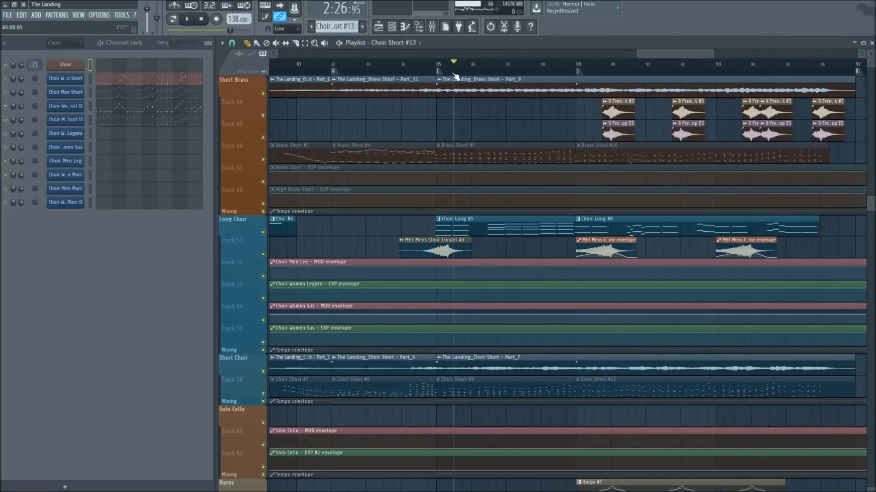
left_click(444, 73)
left_click(441, 73)
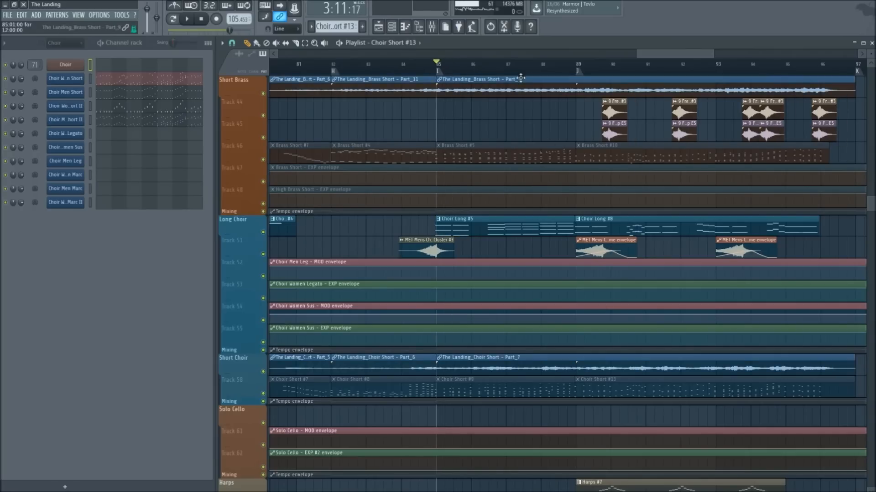
Examine the four-bar section starting at bar 85 and place the playhead at the bar 89 marker
scroll(525, 75, "down", 3)
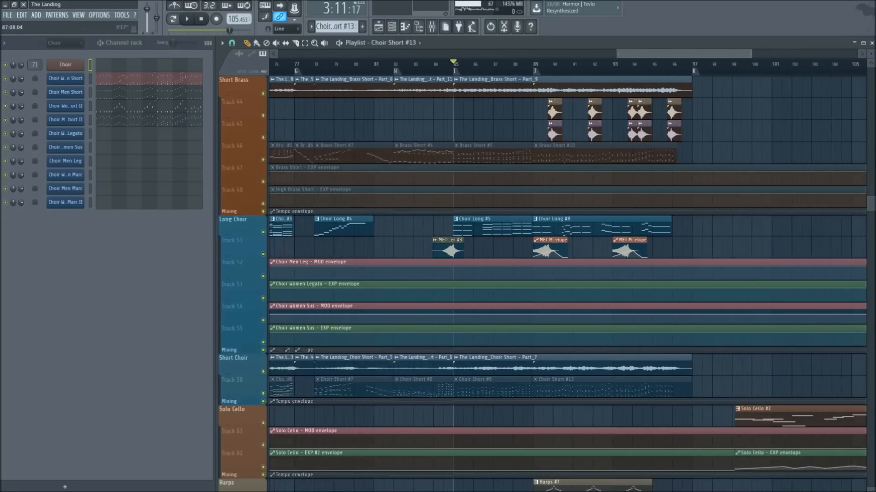
scroll(561, 72, "up", 4)
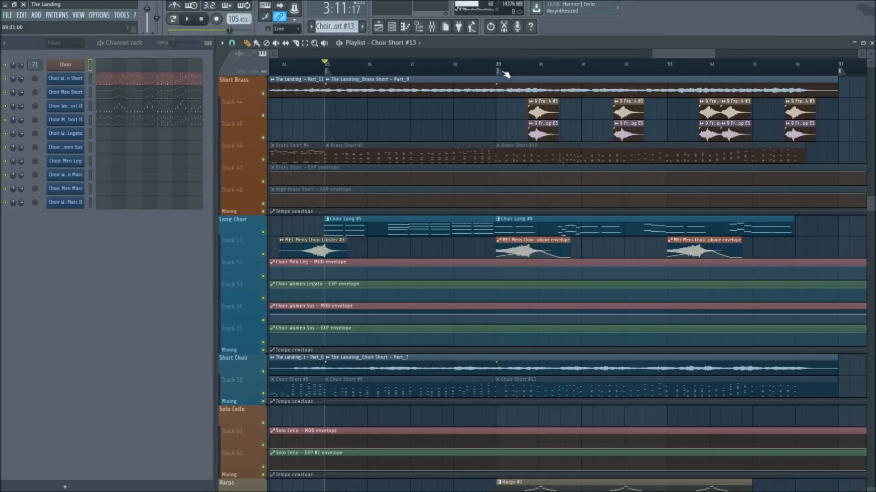
scroll(506, 74, "down", 4)
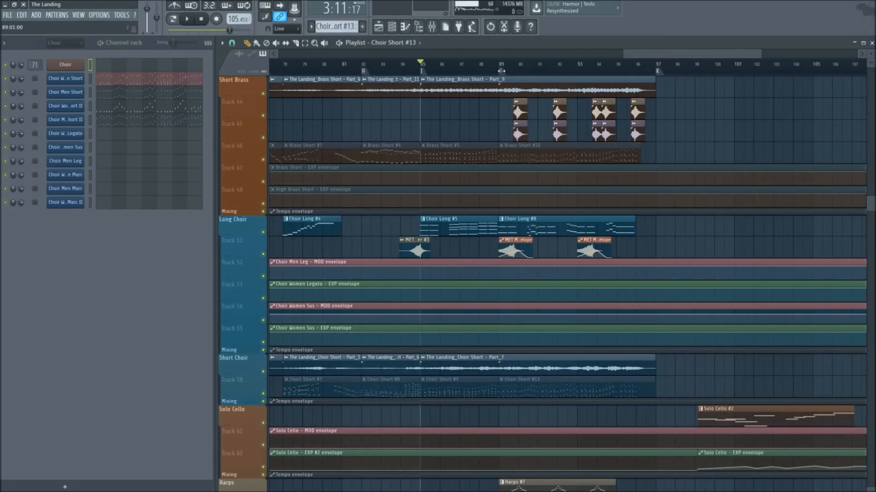
scroll(506, 74, "up", 4)
scroll(506, 75, "down", 3)
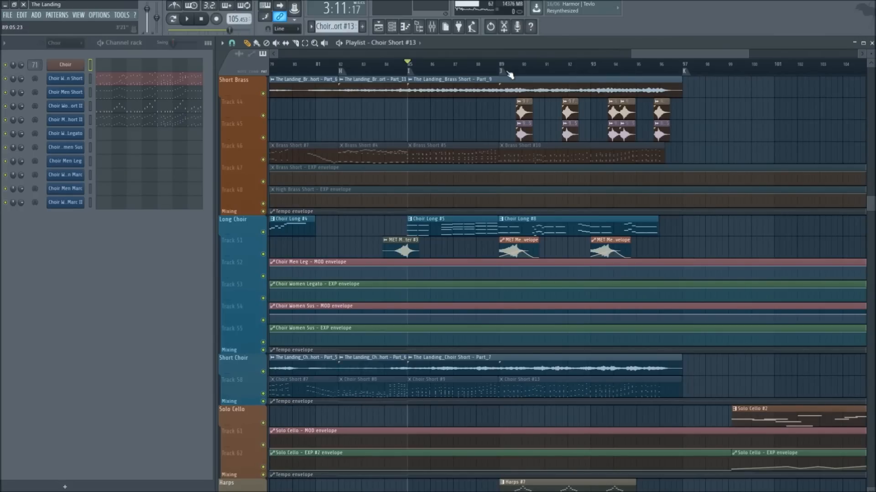
scroll(509, 74, "up", 3)
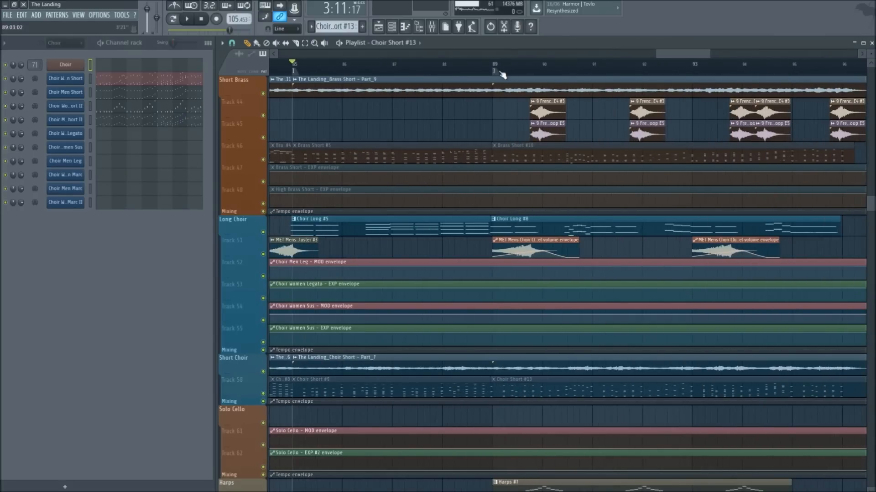
scroll(500, 73, "down", 3)
left_click(496, 71)
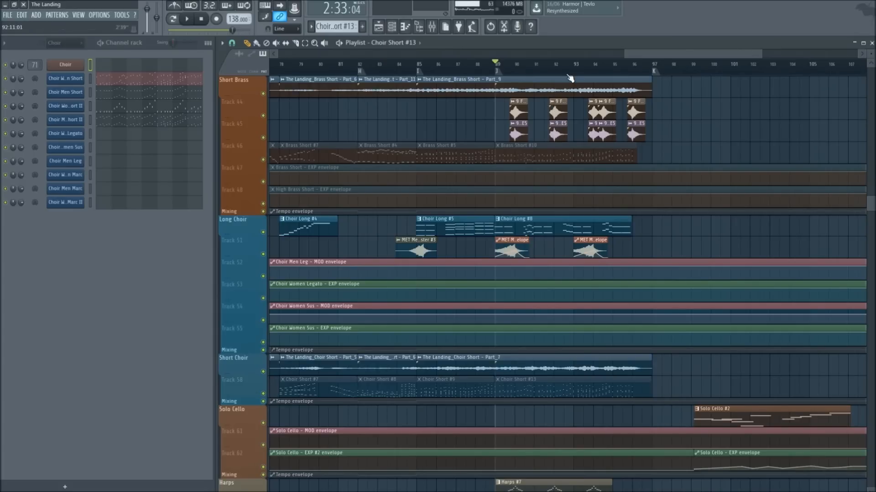
Place the playhead at the bar 85 marker, play the passage toward bar 89 while following the choir and brass tracks, and stop playback
scroll(570, 75, "down", 3)
scroll(569, 77, "up", 6)
scroll(577, 72, "up", 1)
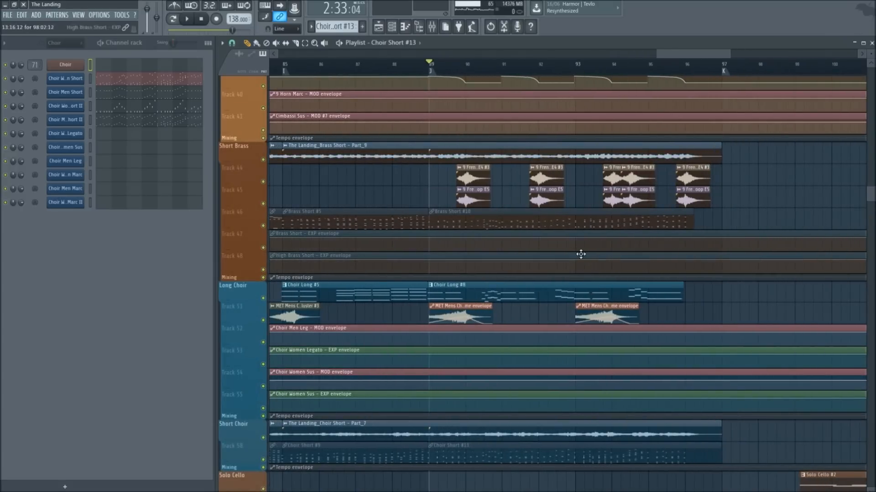
scroll(624, 73, "down", 2)
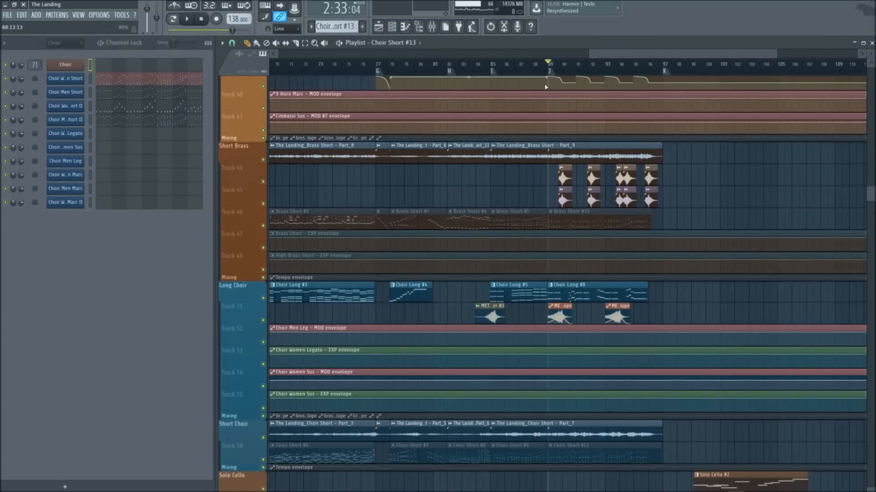
scroll(494, 73, "up", 3)
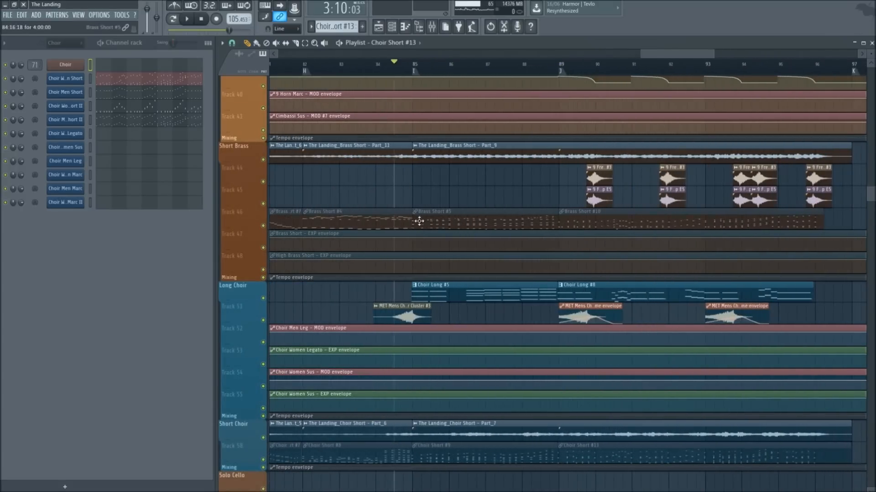
scroll(405, 80, "down", 5)
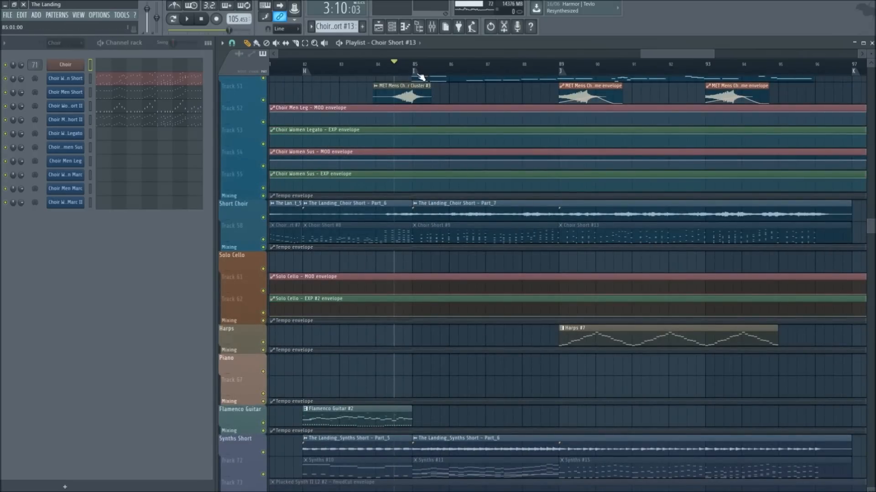
left_click(420, 75)
key("space")
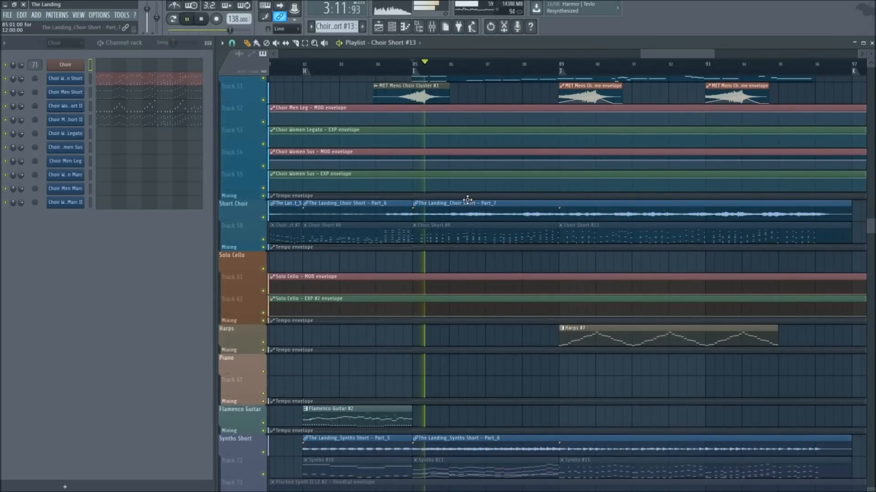
scroll(467, 199, "up", 3)
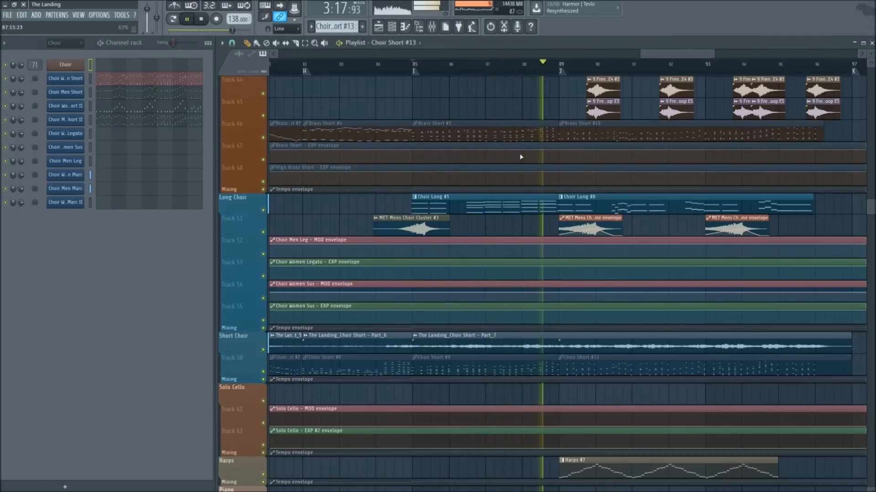
key("space")
Solo the Percussion group with its Percussion and Drum Kits pattern clips active and Aux Percussion #8 muted, and audition it from bar 85
scroll(526, 128, "down", 3)
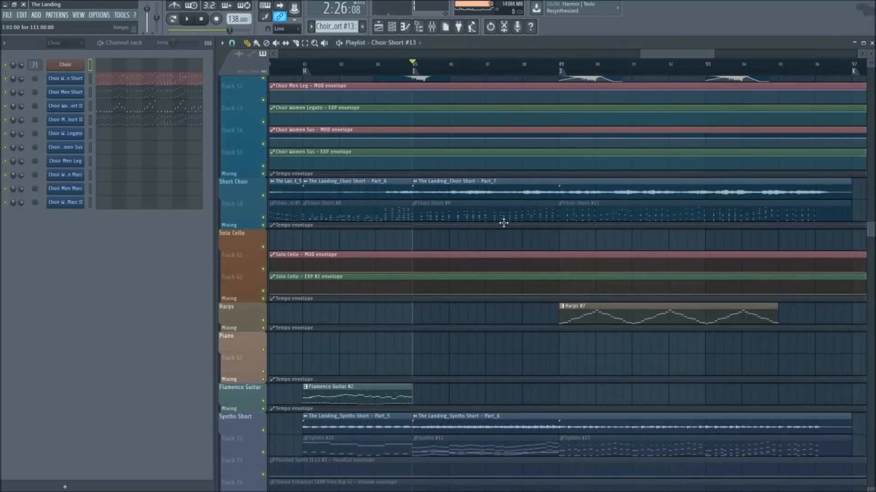
scroll(503, 223, "down", 15)
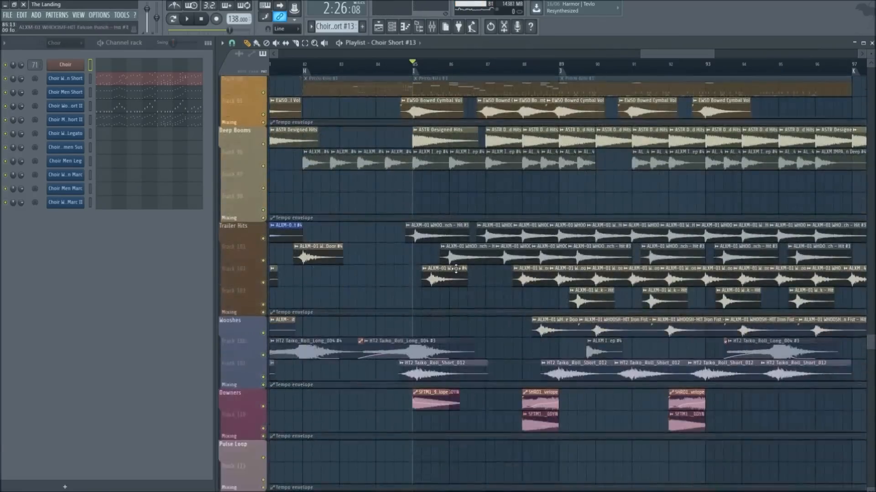
scroll(456, 269, "down", 4)
scroll(509, 400, "up", 10)
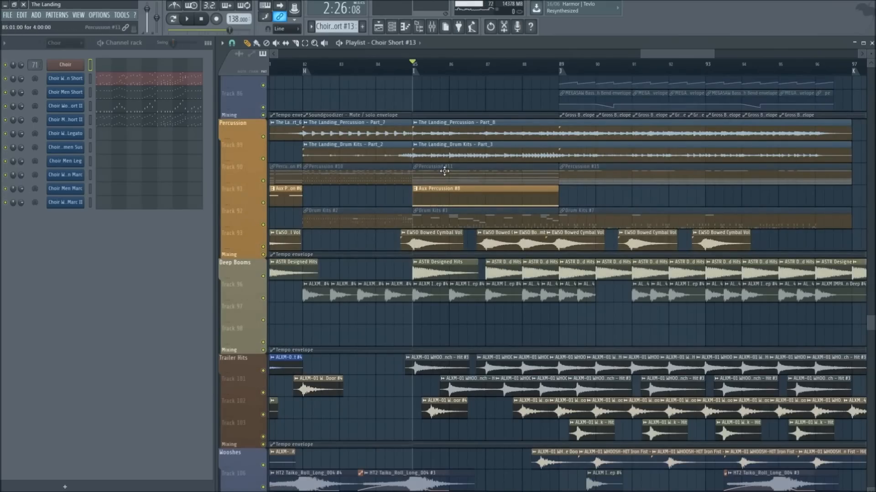
left_click(448, 197)
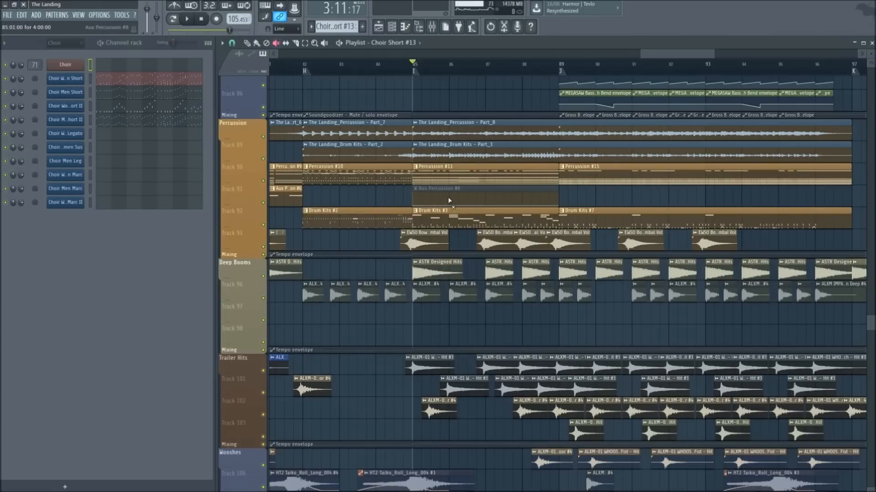
key("p")
right_click(264, 181)
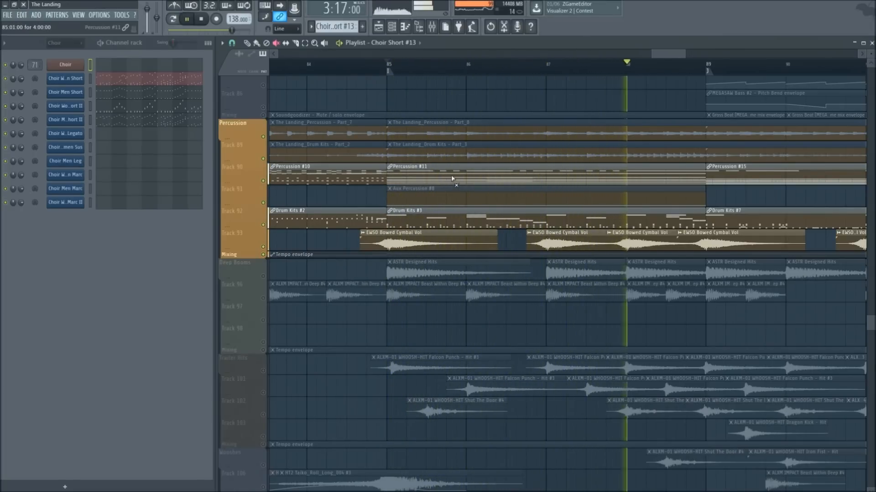
key("space")
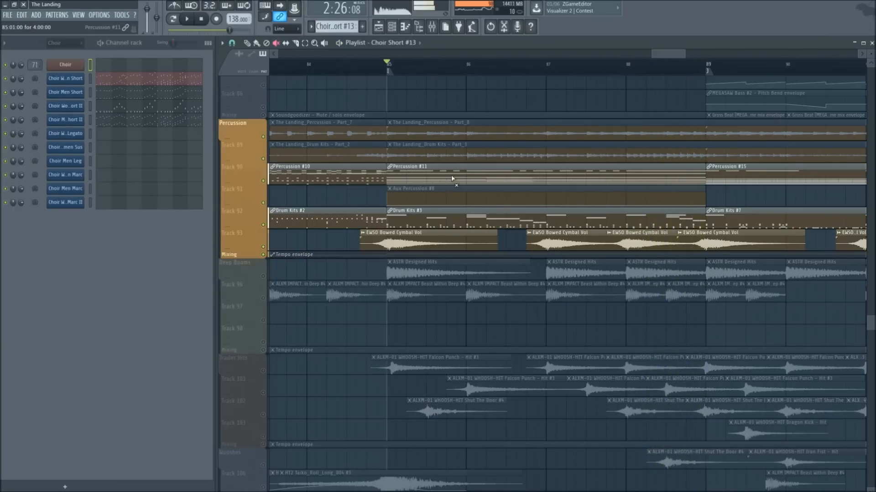
Restore the rendered percussion audio and the Aux Percussion #8 clip, and take the Percussion group out of solo
key("t")
left_click(444, 204)
scroll(437, 205, "down", 5, "ctrl")
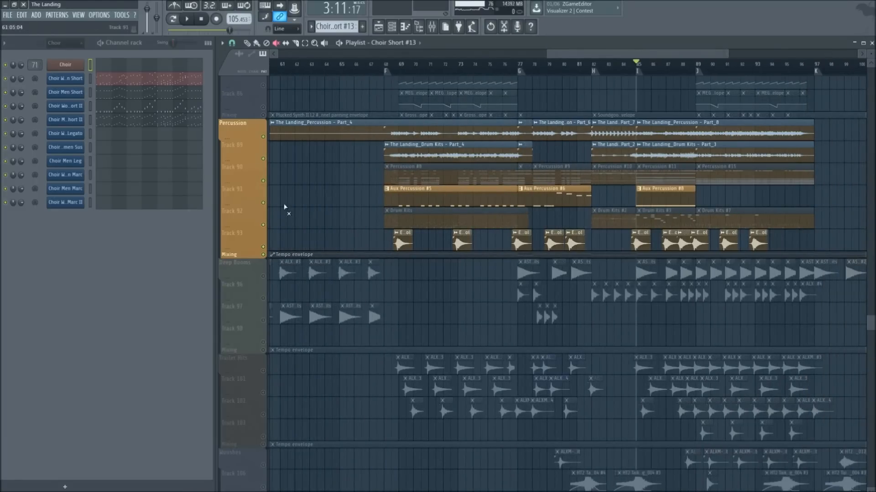
right_click(267, 204)
right_click(268, 203)
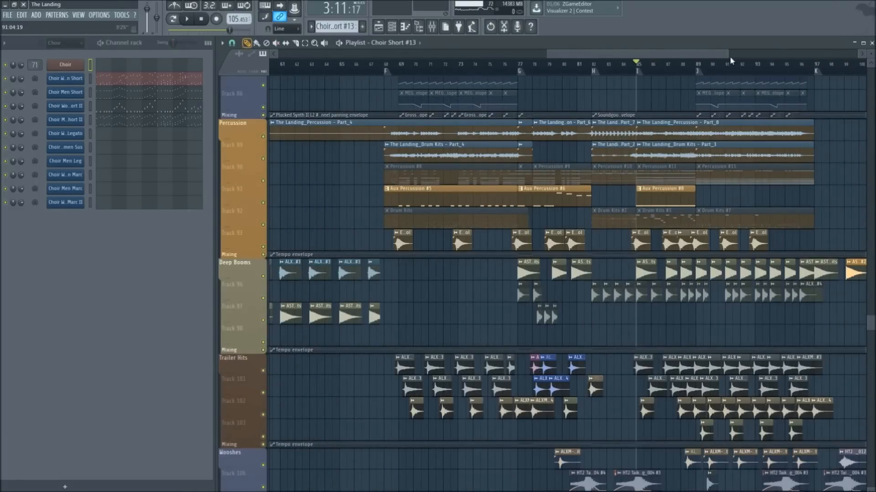
Examine the boom, trailer hit, whoosh, downer, reverse FX and riser clips around bars 85 to 89
scroll(699, 69, "up", 5, "ctrl")
scroll(537, 191, "down", 5)
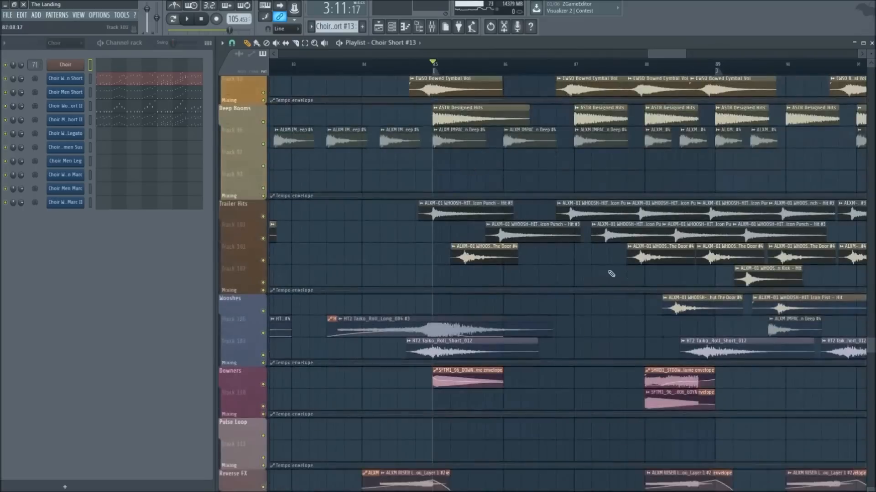
scroll(535, 238, "down", 4)
scroll(547, 304, "up", 3)
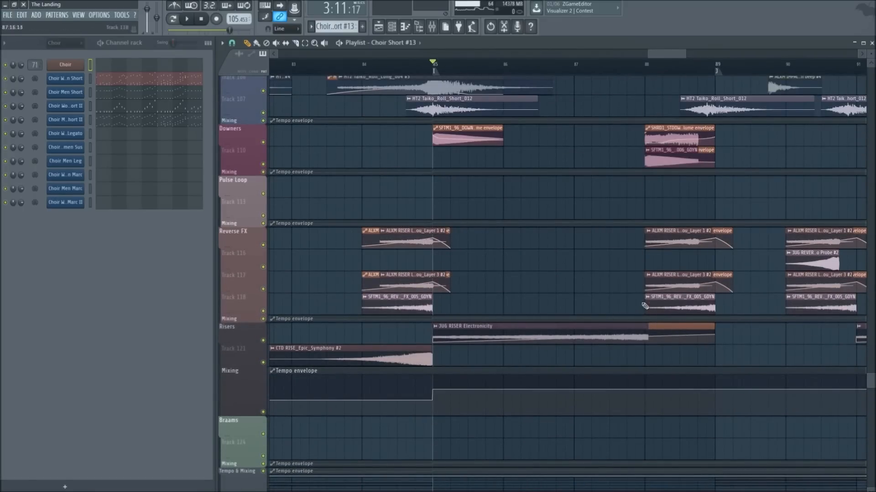
scroll(661, 365, "up", 8)
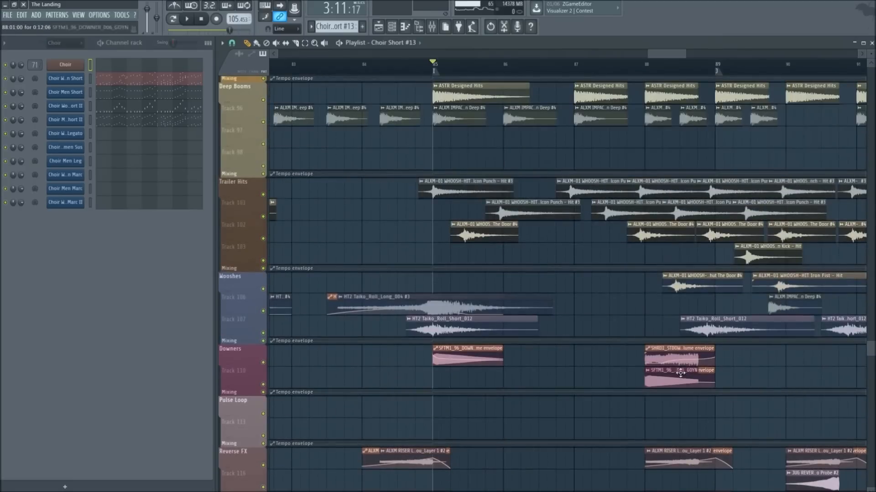
scroll(476, 333, "up", 2)
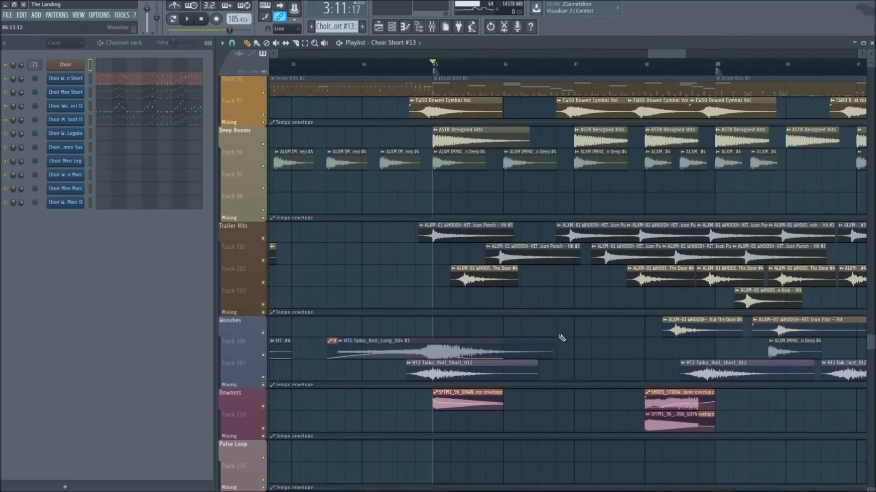
scroll(562, 253, "up", 6)
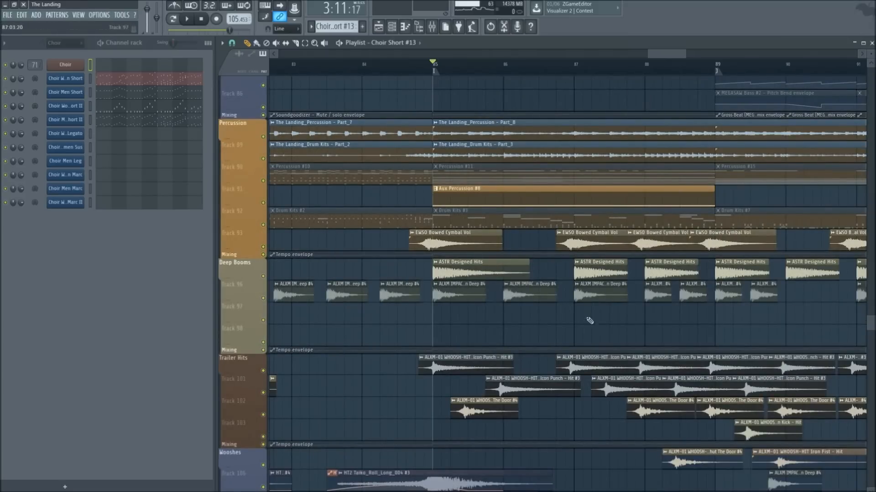
scroll(623, 338, "up", 3)
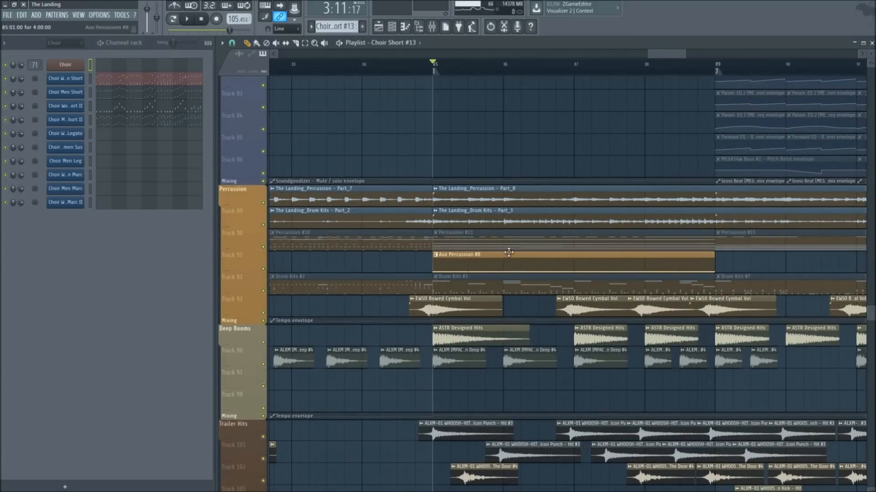
Look over the synth, choir, brass and string tracks at bar 85 and place the playhead just before the bar 85 marker
scroll(508, 252, "up", 14)
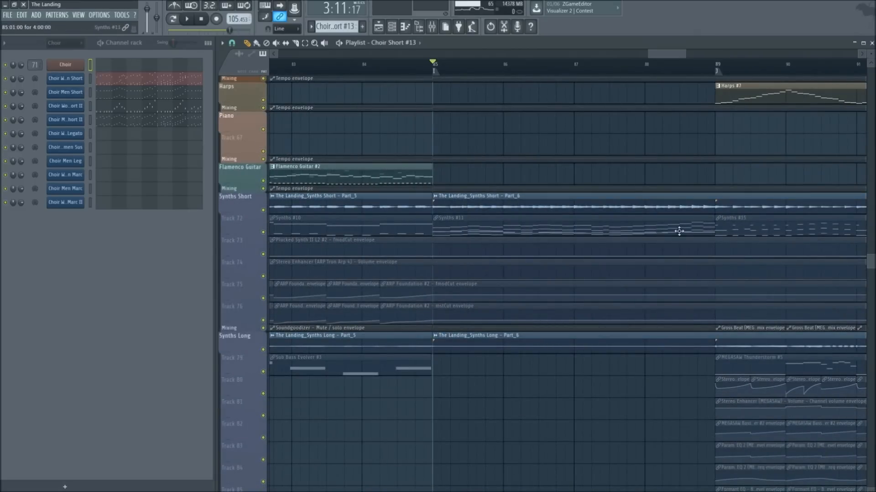
scroll(679, 231, "up", 11)
scroll(452, 228, "up", 20)
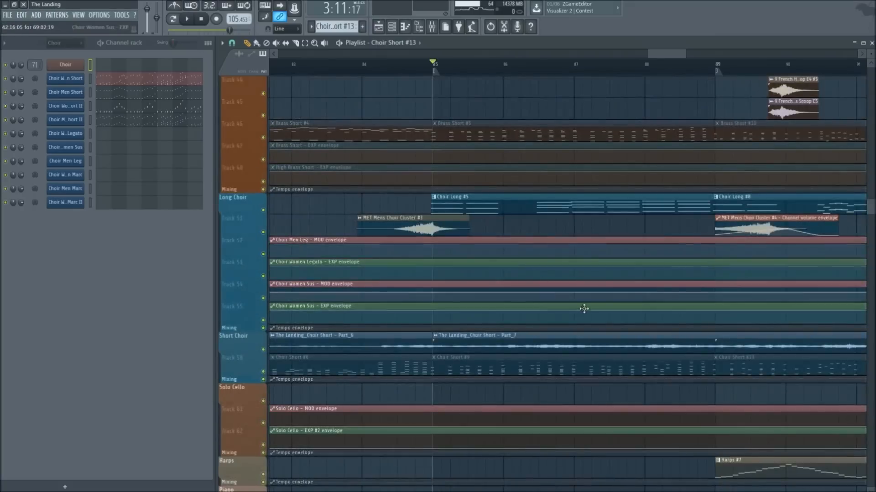
scroll(509, 224, "up", 16)
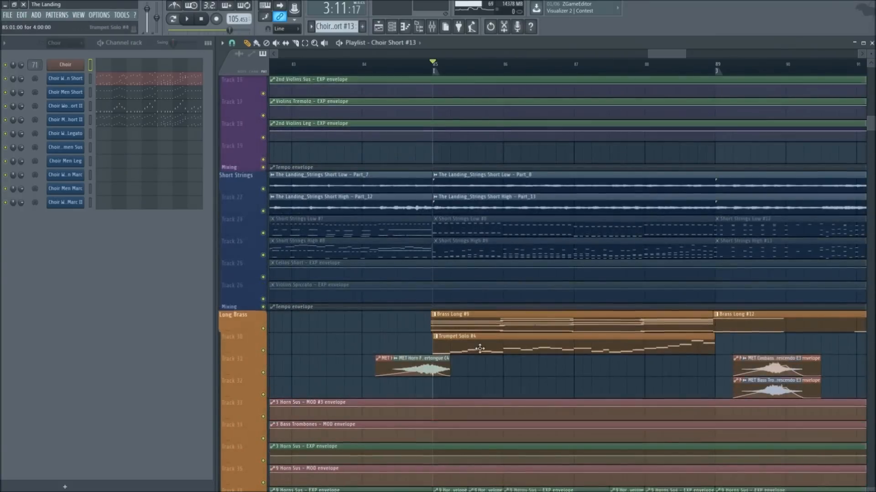
scroll(499, 69, "down", 2)
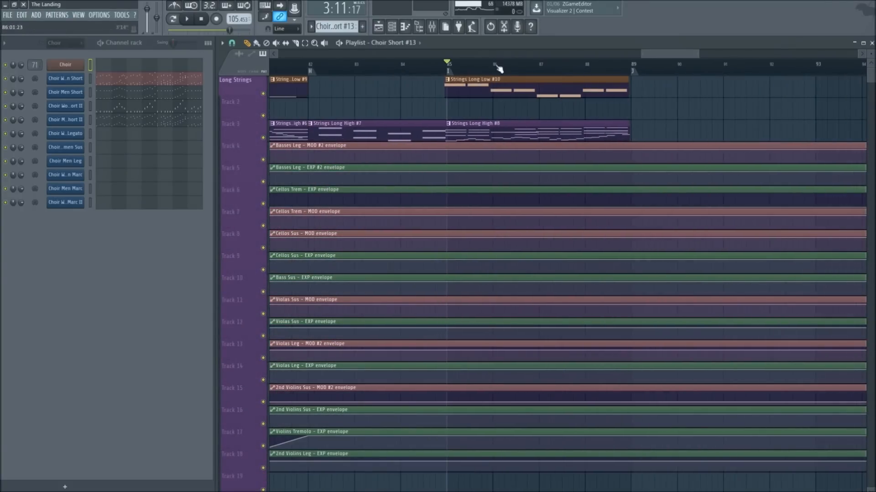
left_click_drag(447, 69, 440, 68)
Solo the Synths Short group and re-enable the Flamenco Guitar, Piano, Harps and Solo Cello tracks alongside it
scroll(483, 264, "down", 20)
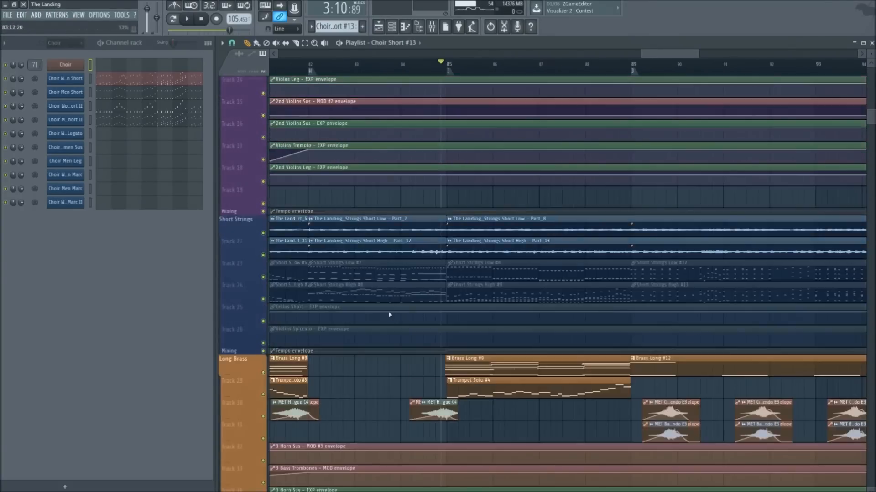
scroll(289, 306, "down", 9)
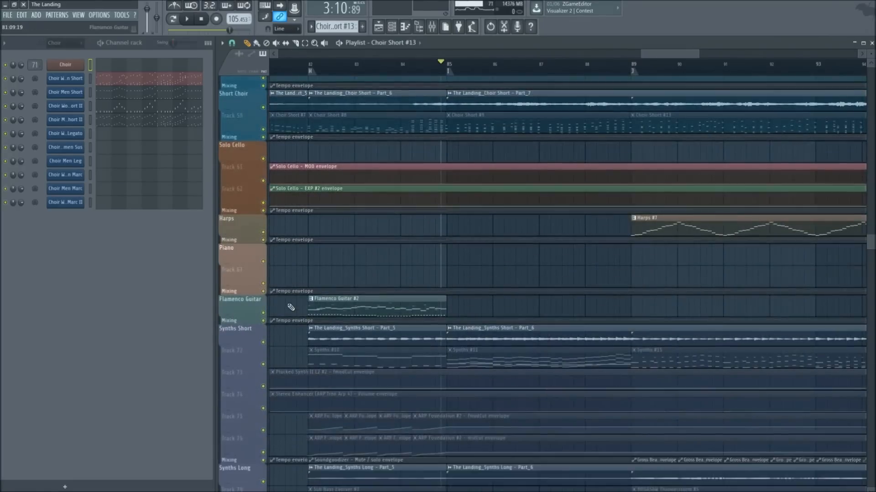
right_click(263, 298)
left_click(263, 269)
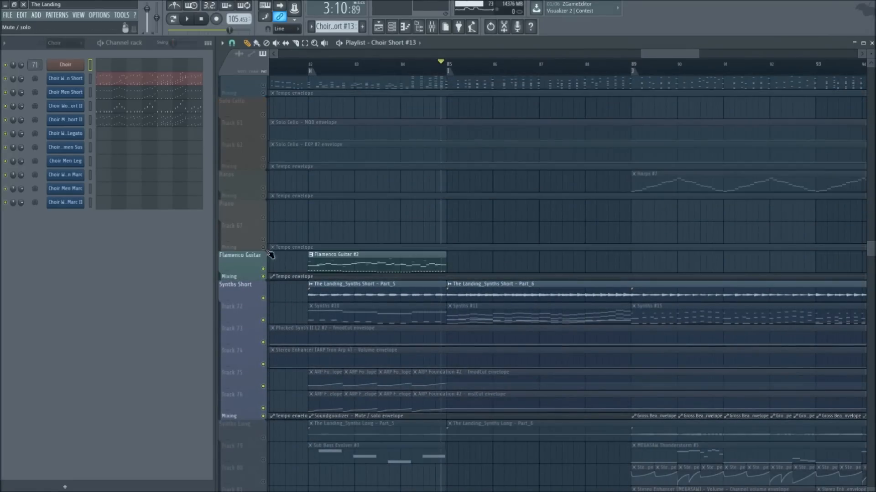
left_click(263, 218)
left_click(262, 198)
left_click(263, 188)
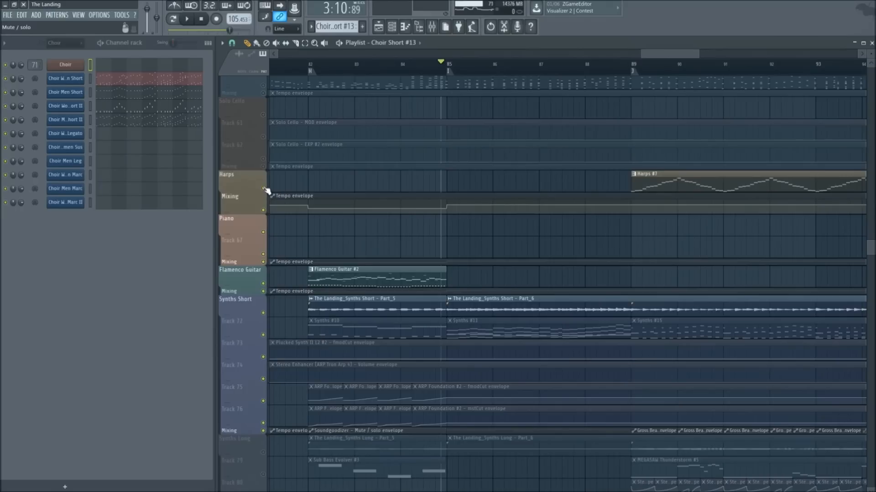
double_click(251, 213)
left_click(264, 163)
Add the Short Choir, Long Choir and Short Brass groups to the soloed tracks
scroll(263, 204, "up", 3)
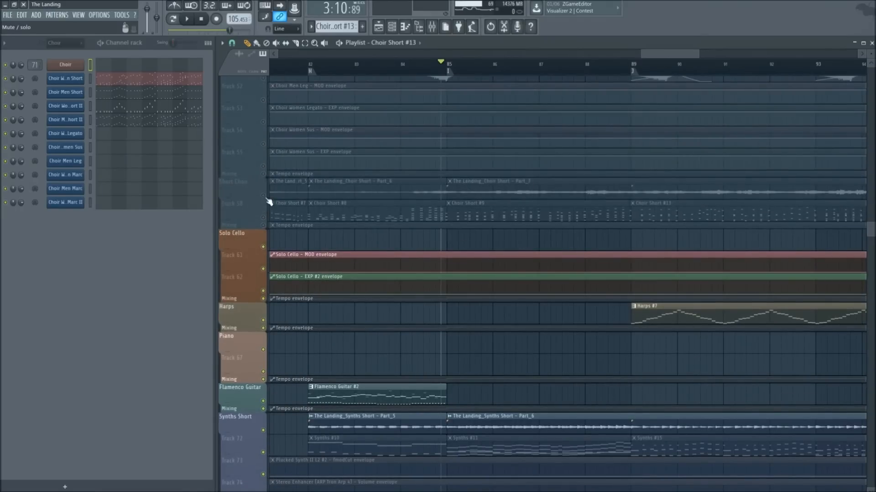
left_click(265, 198)
left_click(264, 175)
scroll(265, 185, "up", 4)
left_click(265, 206)
Add the Long Brass, Short Strings and Long Strings groups to the soloed tracks
scroll(266, 207, "up", 4)
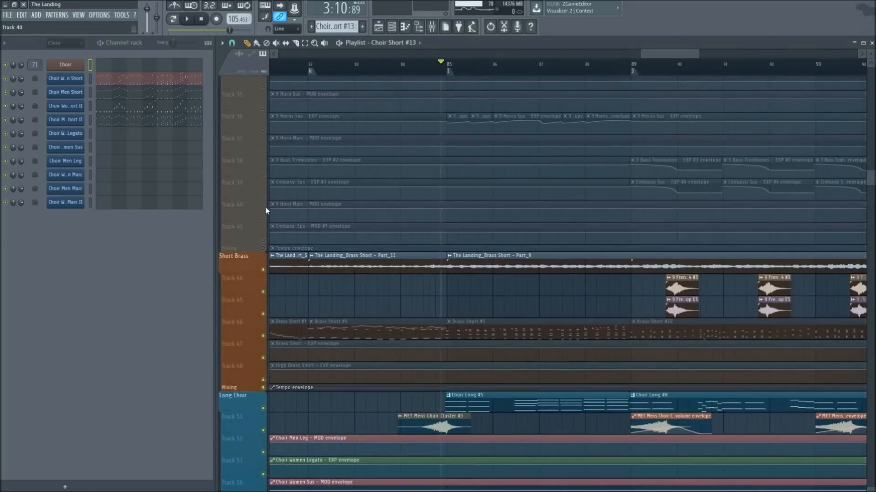
scroll(267, 219, "up", 7)
left_click(264, 218)
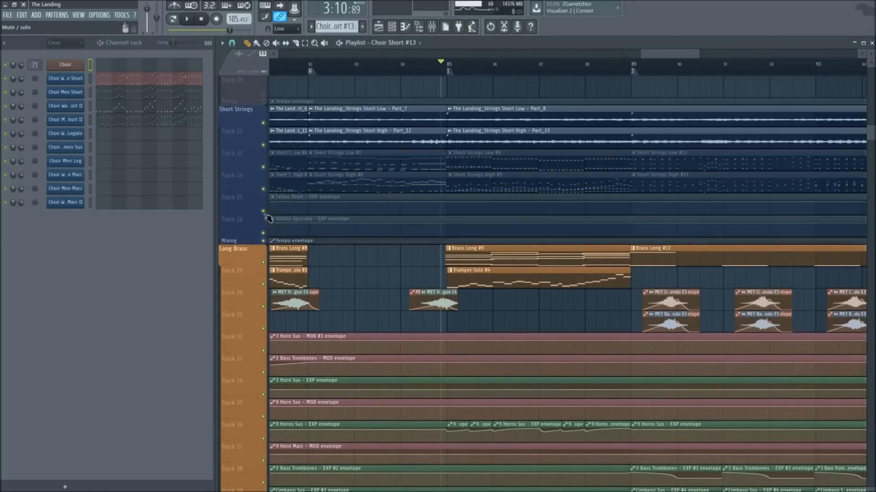
scroll(267, 228, "up", 4)
scroll(272, 228, "up", 1)
left_click(267, 207)
Audition the isolated orchestral, choir and synth tracks from just before bar 85 and stop playback
scroll(274, 219, "up", 4)
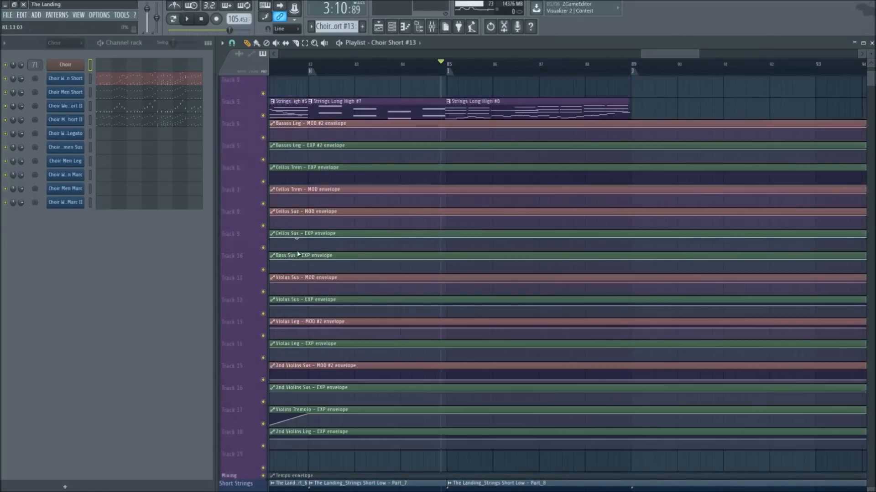
scroll(406, 246, "down", 10)
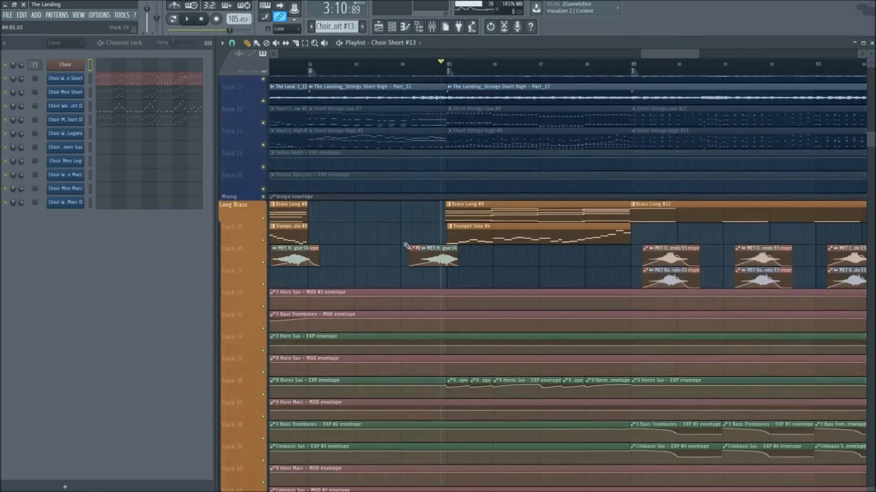
key("space")
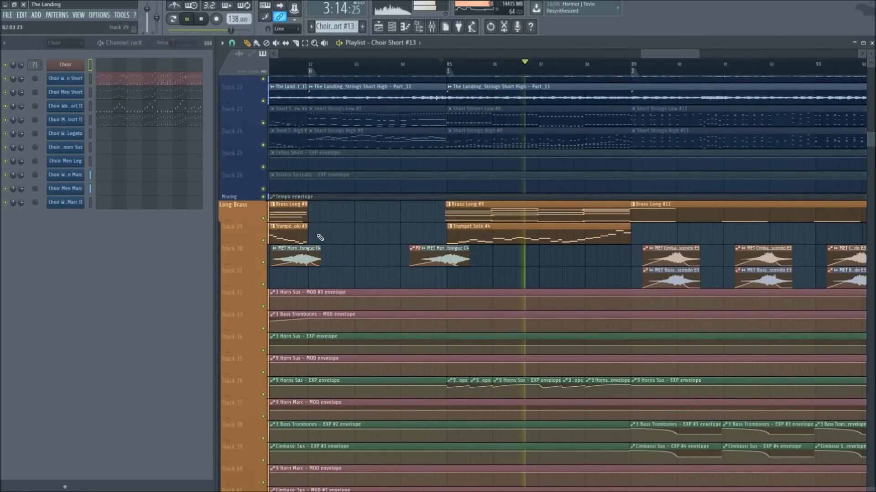
key("space")
scroll(269, 200, "down", 5)
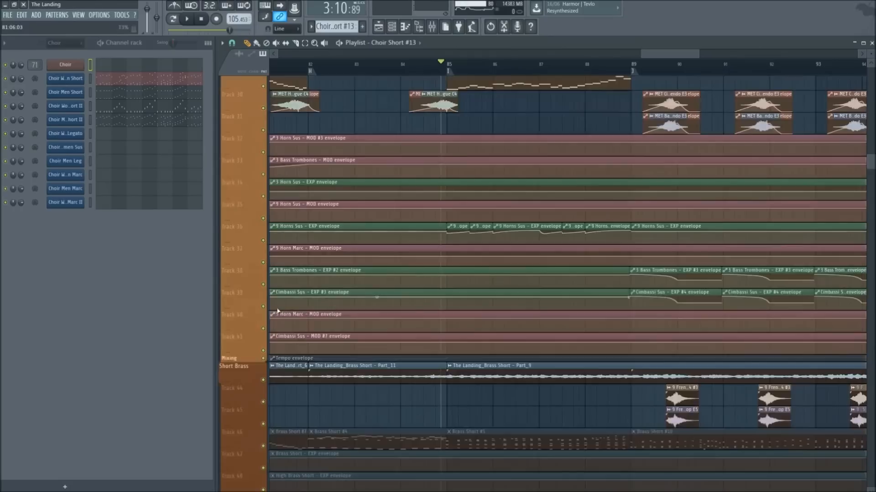
Mute the Short Choir and Synths Short groups and audition the remaining parts from just before bar 85, stopping playback at the end
scroll(266, 339, "down", 6)
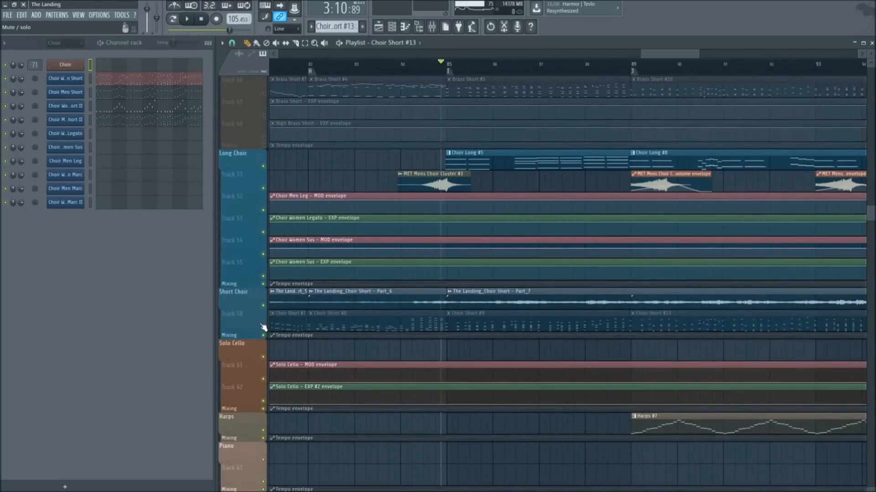
left_click(264, 327)
key("space")
scroll(264, 356, "down", 4)
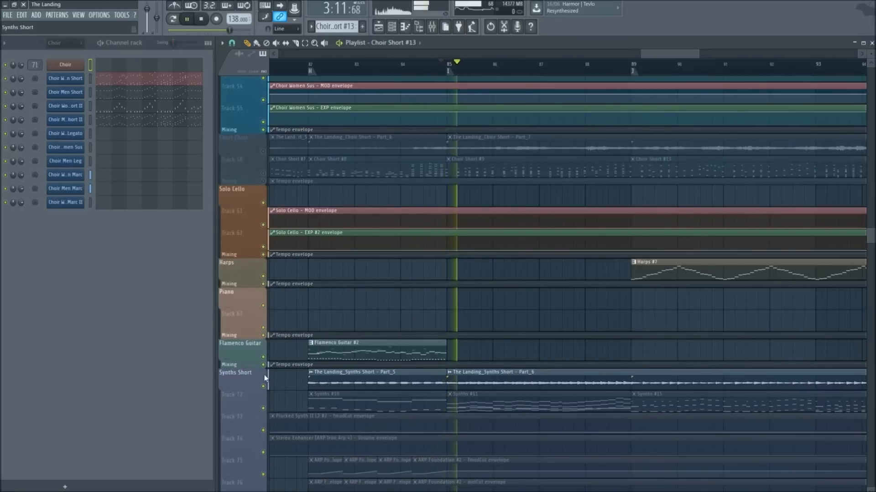
left_click(264, 388)
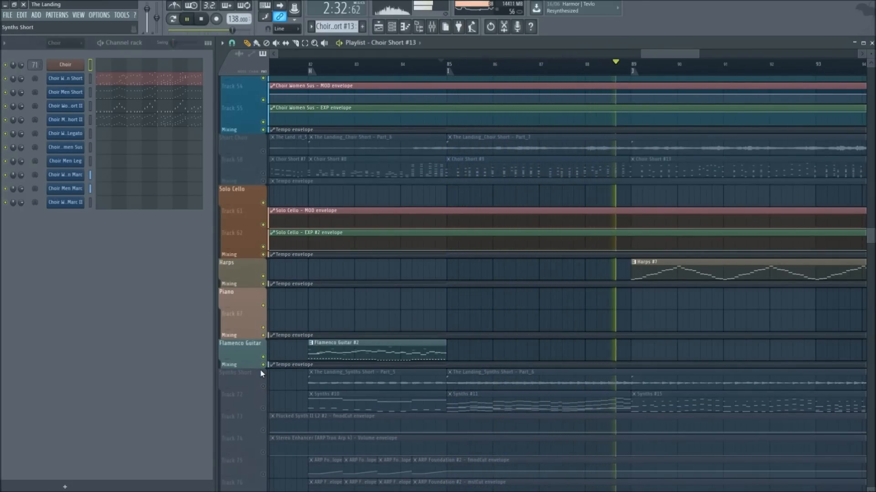
key("space")
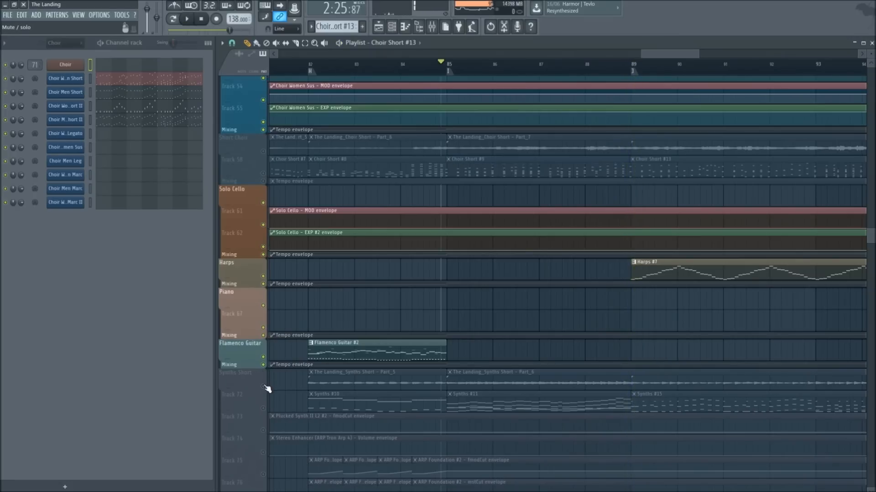
Solo the Synths Short group and add the Short Choir, Short Brass and Short Strings groups to the soloed tracks
right_click(263, 388)
scroll(265, 388, "up", 6)
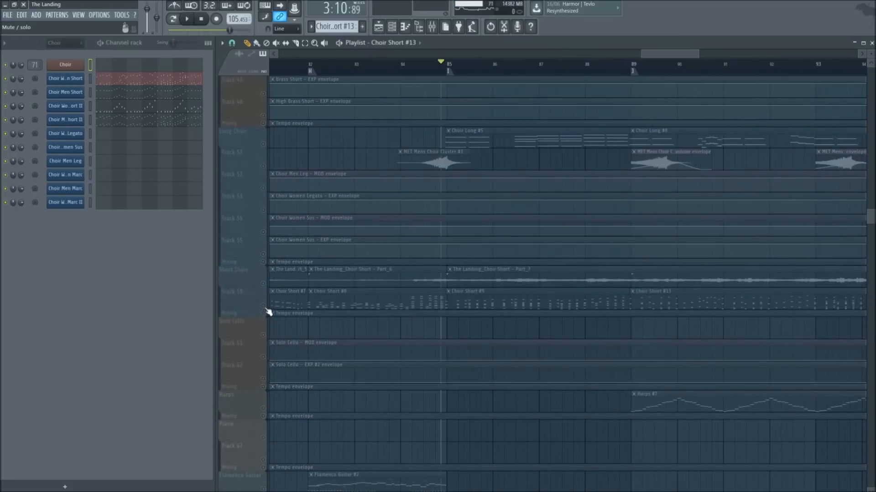
right_click(264, 312)
scroll(267, 320, "up", 6)
scroll(250, 236, "up", 20)
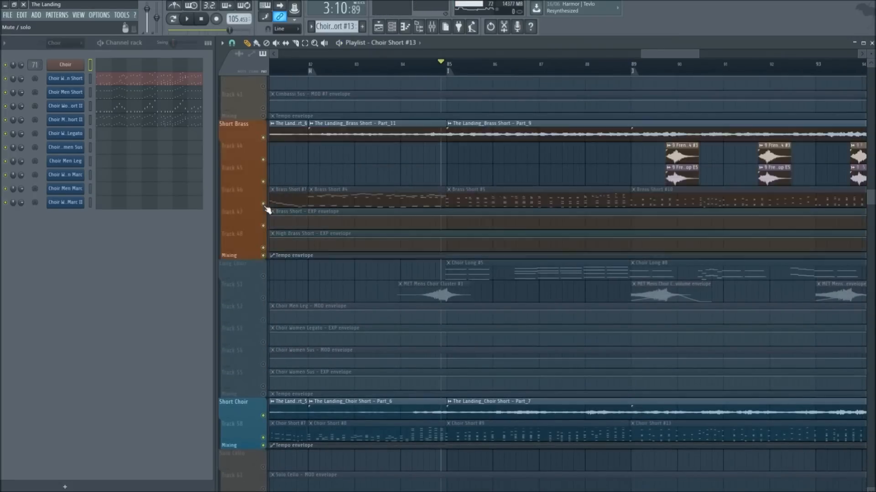
right_click(263, 277)
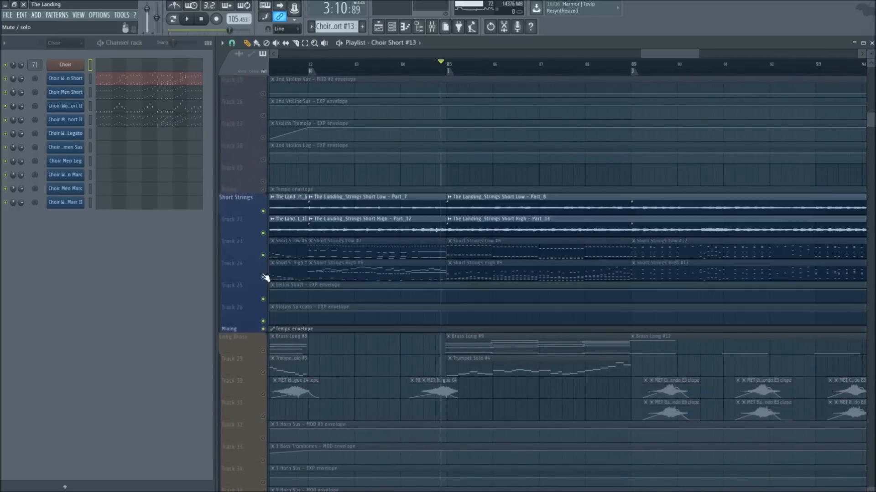
Add the Percussion group to the soloed short parts, audition them together from just before bar 85, and stop playback
scroll(262, 274, "up", 13)
scroll(262, 273, "down", 17)
scroll(263, 279, "down", 20)
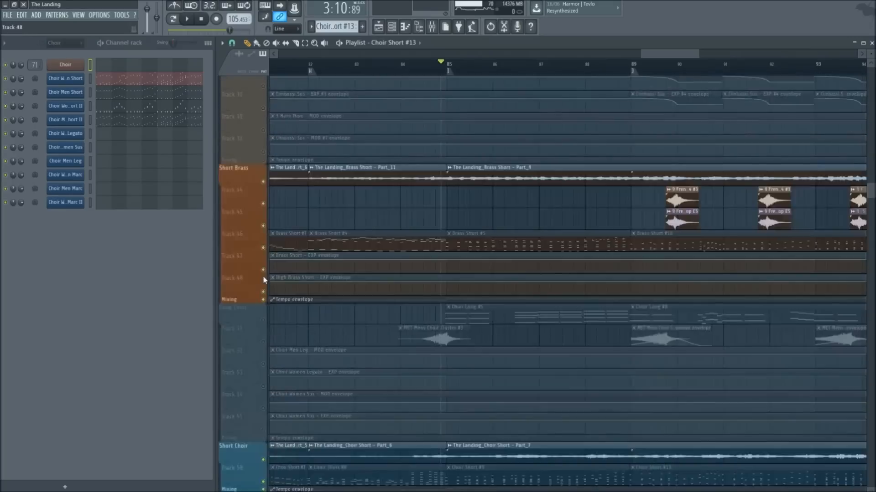
scroll(263, 280, "down", 4)
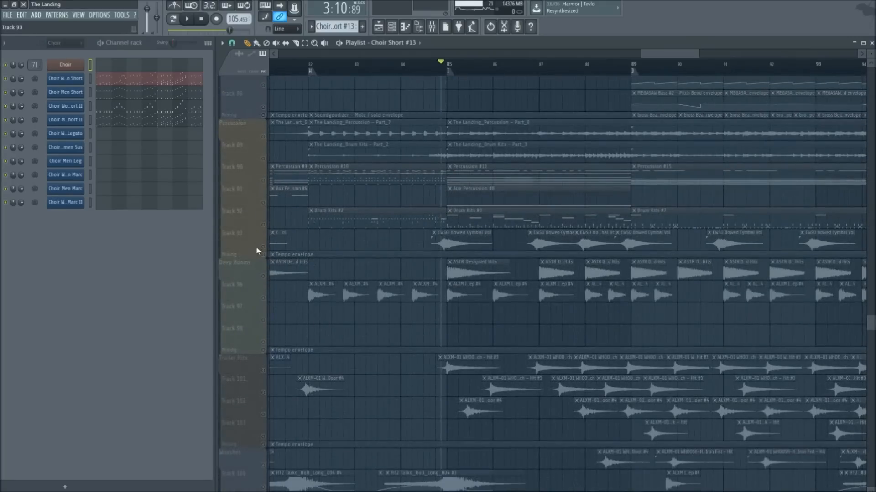
right_click(263, 225)
key("space")
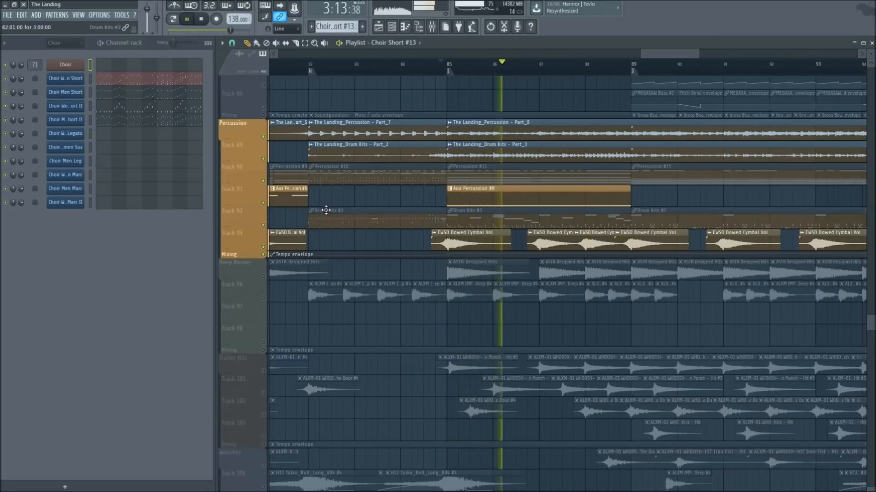
scroll(397, 238, "up", 8)
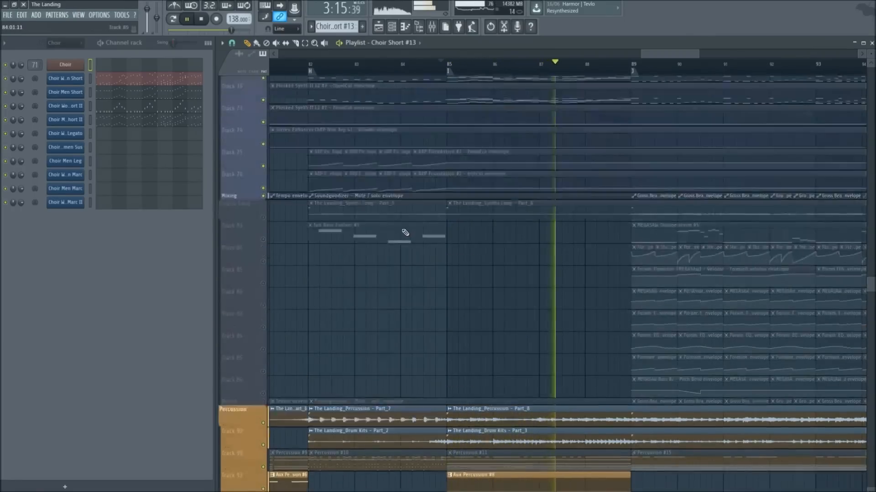
scroll(407, 288, "up", 3)
scroll(407, 288, "up", 10)
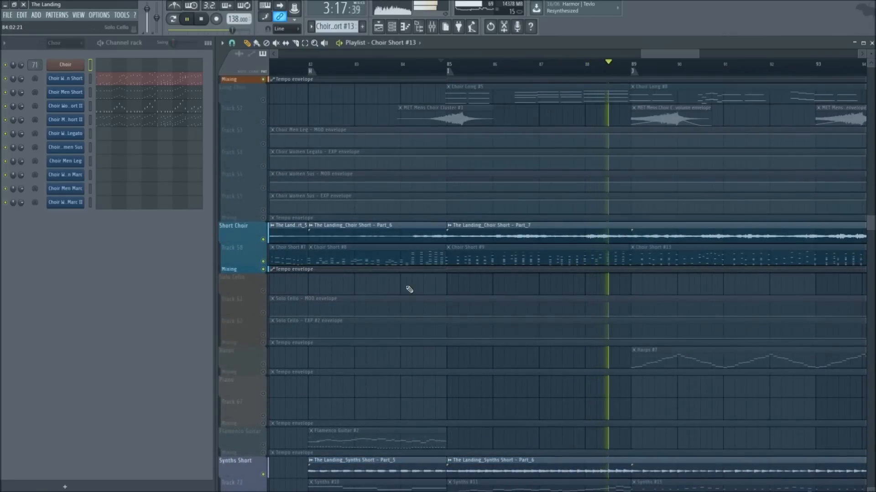
key("space")
Clear the solo so that all playlist tracks are enabled again
scroll(401, 293, "up", 7)
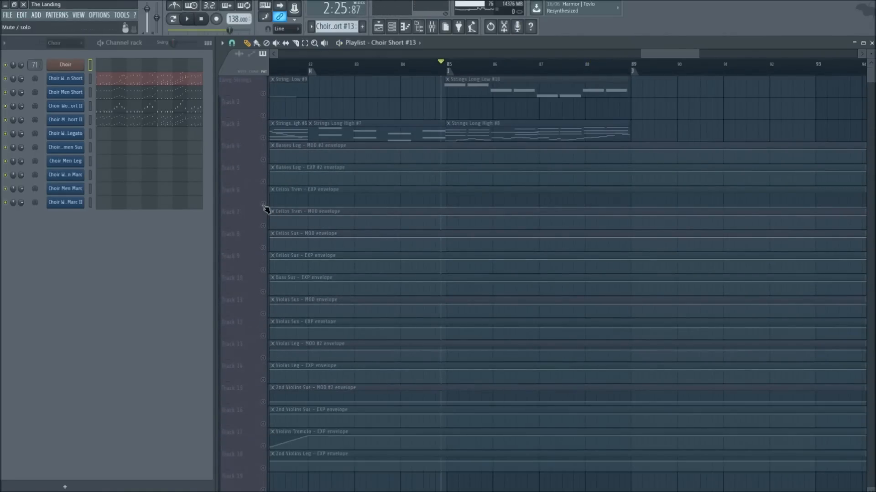
right_click(264, 205)
Look over the arrangement from Long Strings down to the Percussion and hit groups, and set the playback position to bar 89
scroll(481, 80, "down", 4)
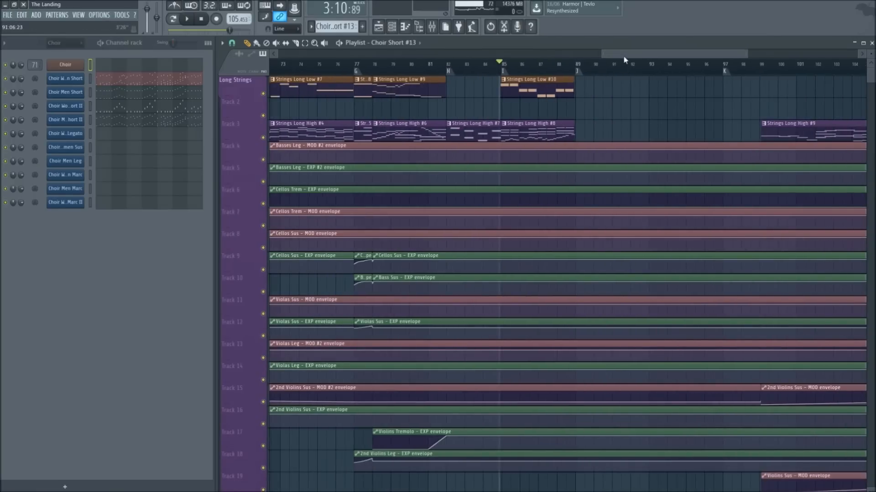
scroll(623, 56, "right", 2)
scroll(446, 151, "down", 10)
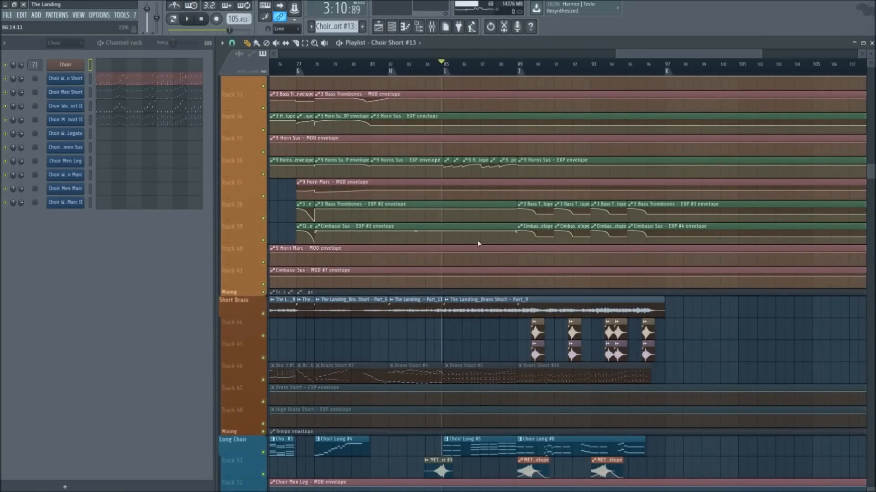
scroll(477, 240, "down", 15)
scroll(459, 217, "down", 5)
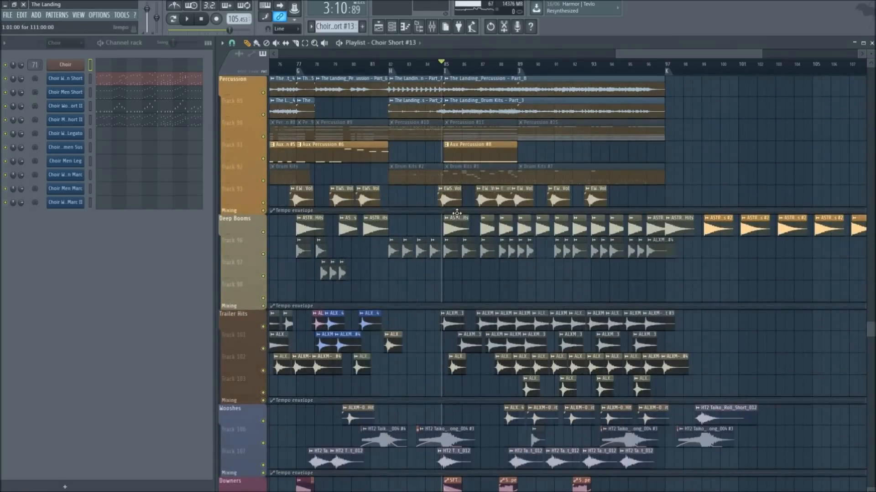
scroll(658, 61, "right", 2)
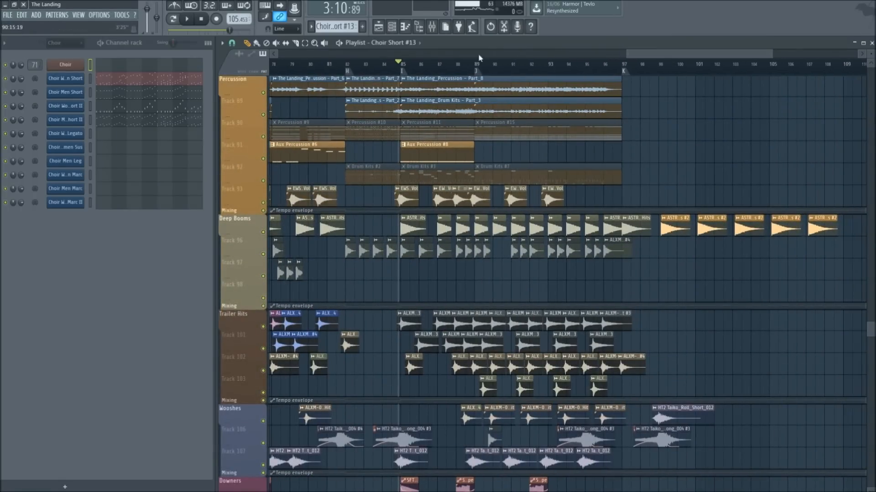
scroll(506, 70, "up", 4)
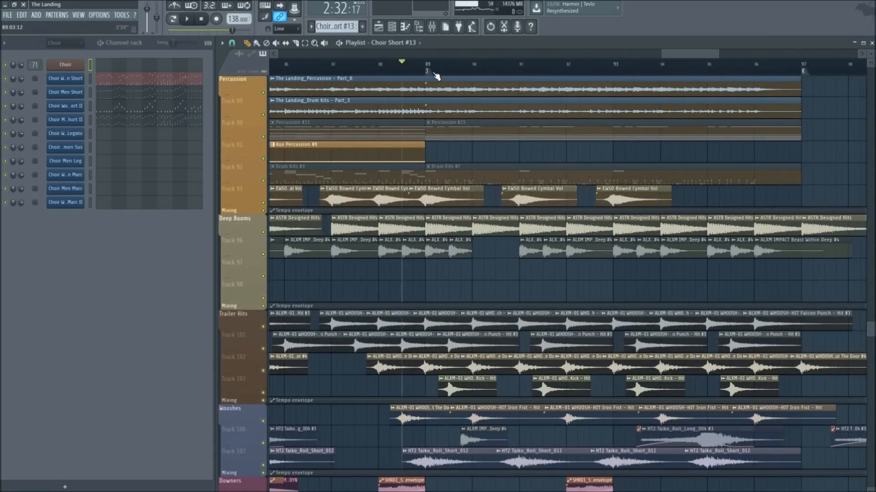
scroll(433, 73, "down", 3)
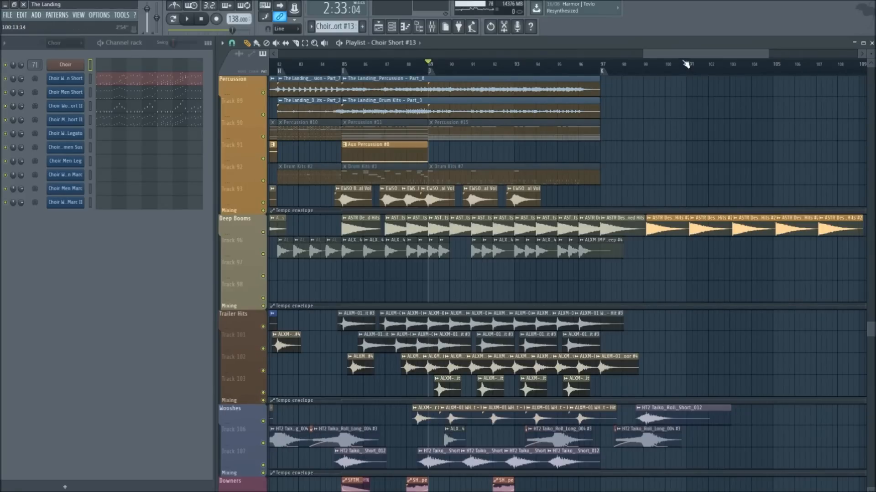
Examine the Trailer Hits, Wooshes, Downers, Reverse FX, Risers and Deep Booms clips around bars 89 to 97
left_click_drag(688, 54, 705, 55)
scroll(418, 268, "down", 6)
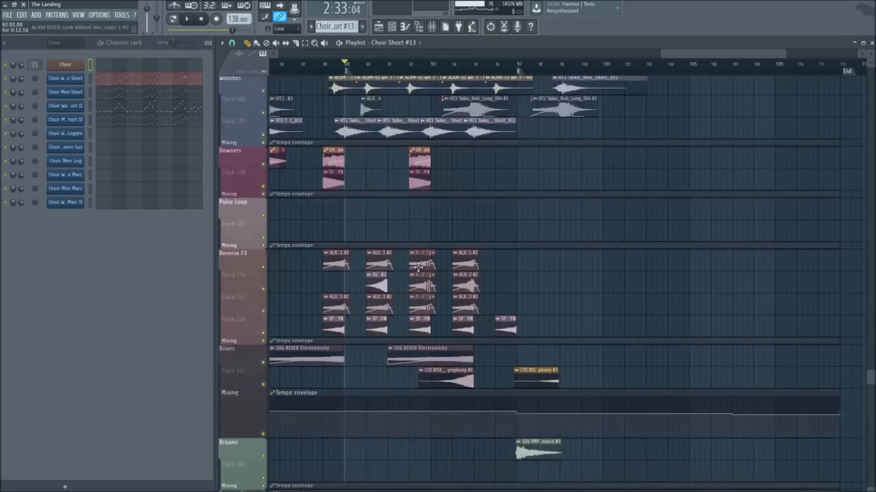
scroll(418, 267, "down", 4)
scroll(376, 258, "up", 7)
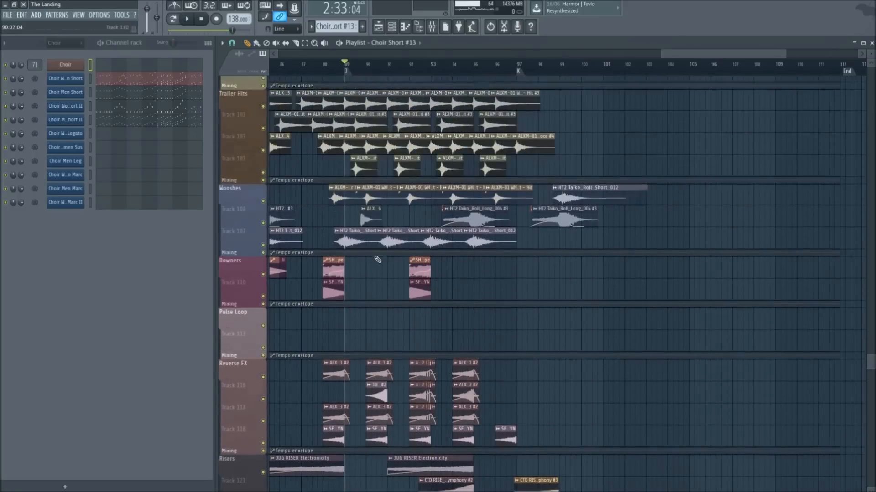
scroll(376, 258, "up", 1)
scroll(366, 84, "up", 4)
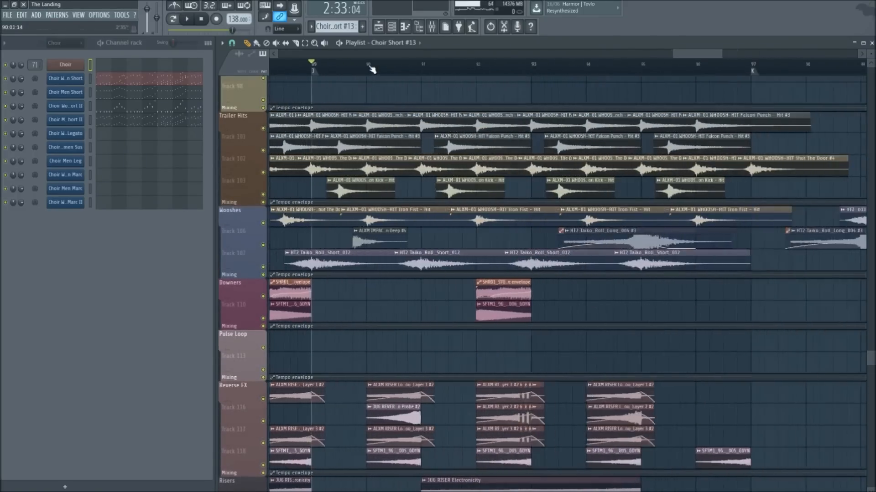
scroll(579, 131, "down", 3)
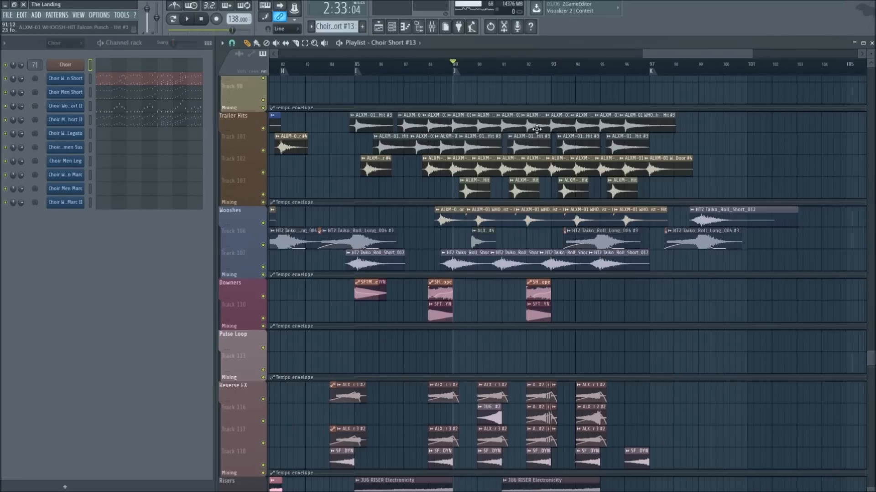
scroll(782, 193, "up", 4)
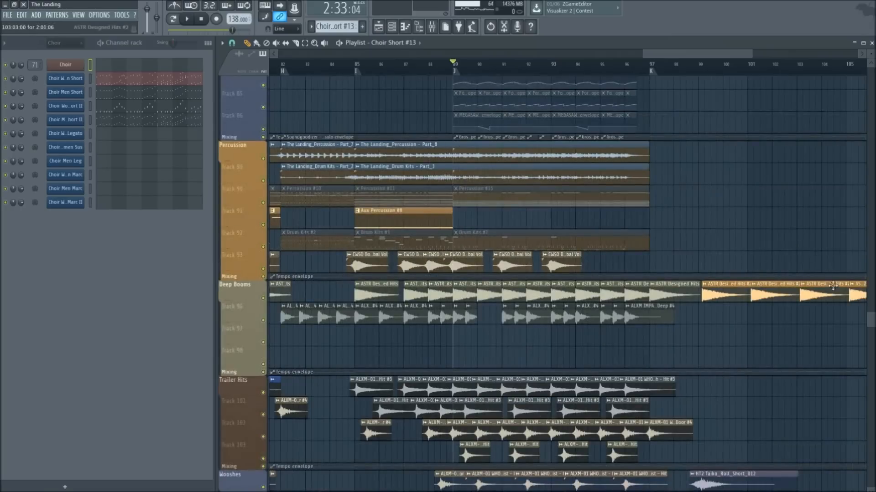
Review every group from Long Strings down through brass, choir, harps, synths, percussion and effects across bars 89 to 97
left_click_drag(872, 318, 864, 52)
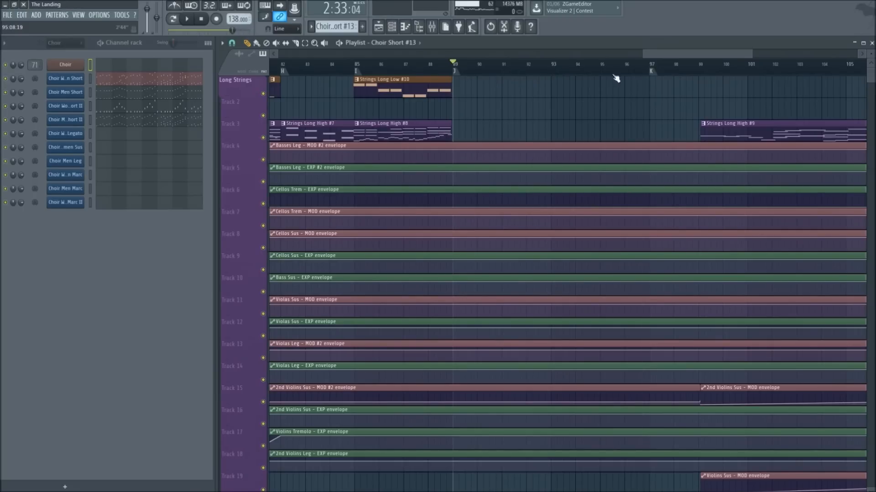
scroll(650, 68, "up", 3)
scroll(482, 190, "down", 15)
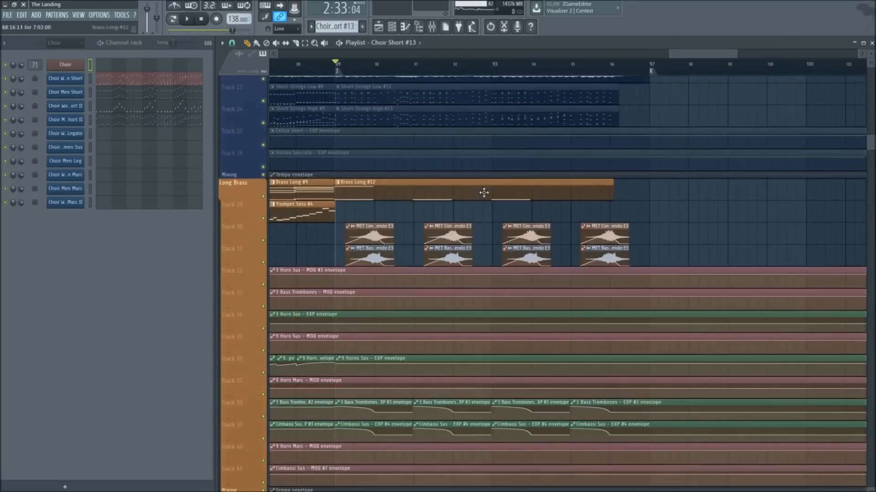
scroll(484, 193, "down", 13)
scroll(460, 235, "down", 20)
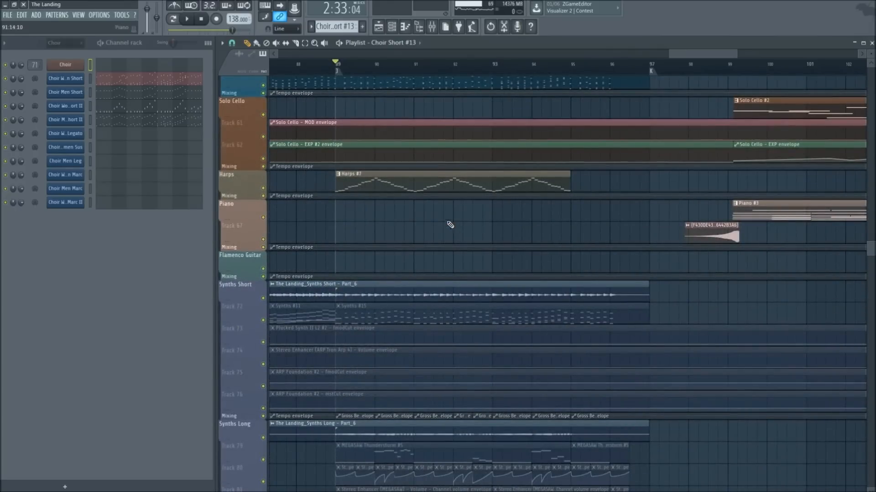
scroll(394, 217, "down", 10)
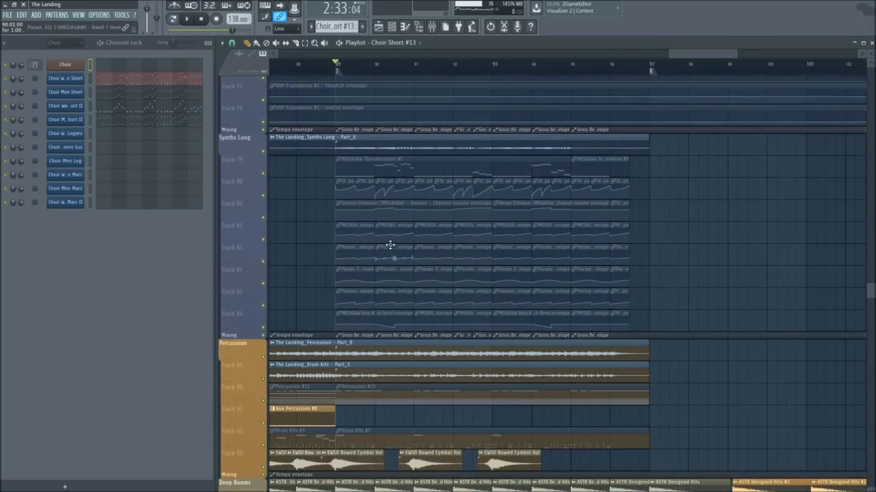
scroll(332, 237, "down", 15)
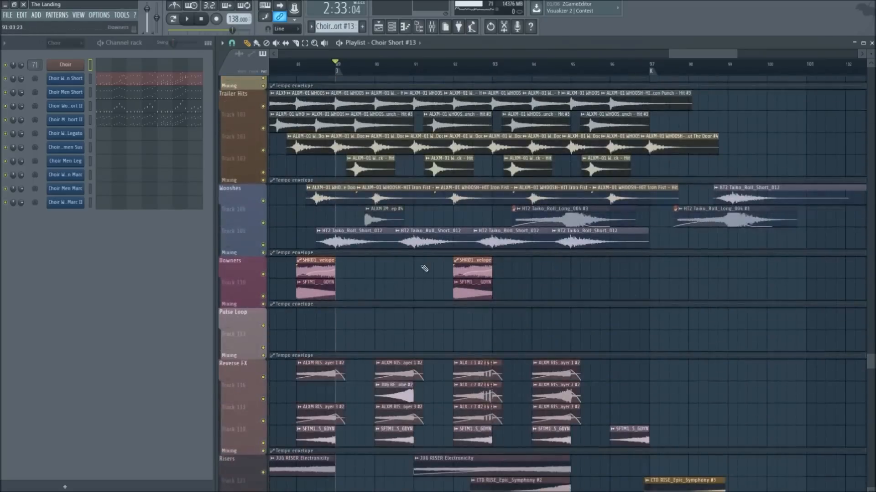
scroll(424, 274, "up", 4)
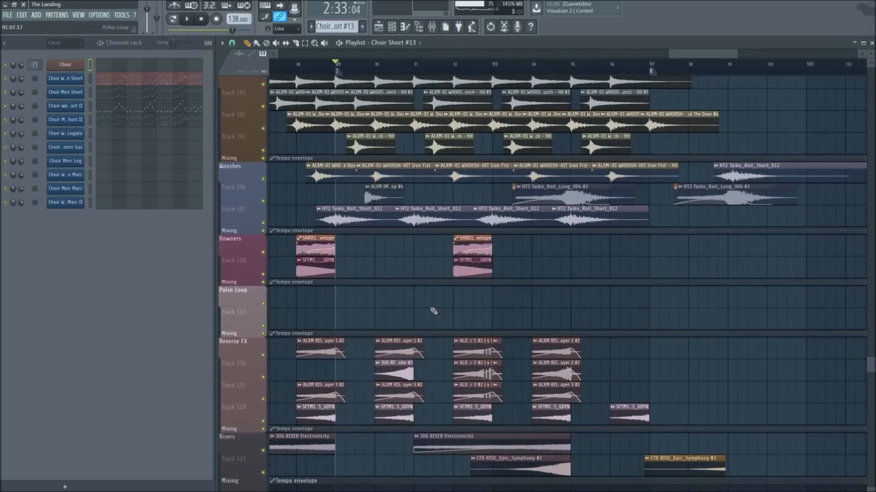
Solo the Synths Short group, followed by the Short Choir group, in the playlist
scroll(434, 311, "up", 20)
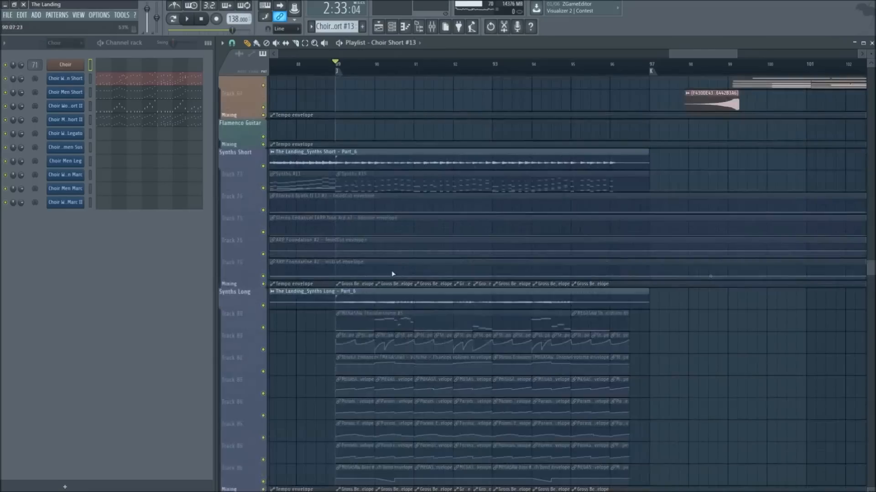
scroll(364, 282, "up", 8)
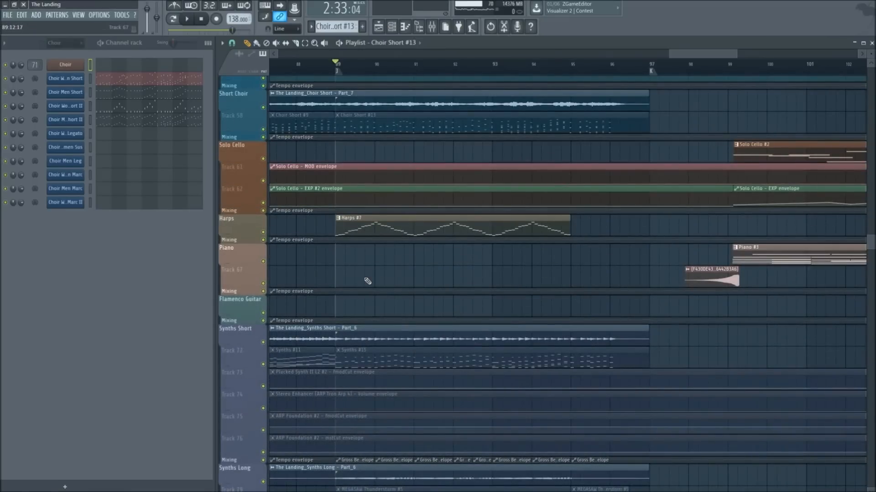
scroll(353, 309, "down", 18)
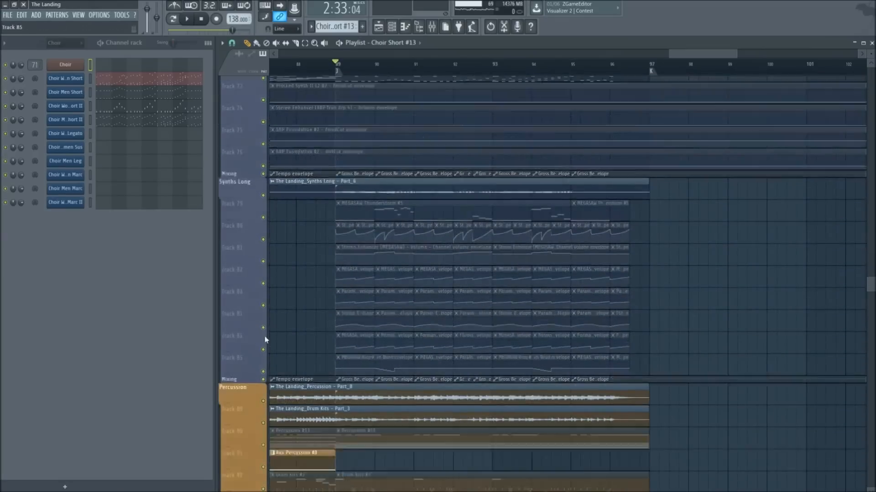
scroll(276, 332, "up", 10)
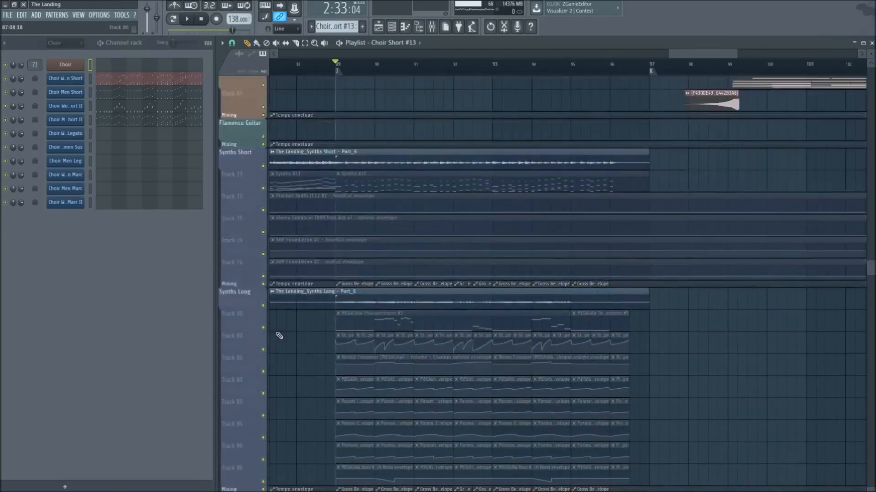
right_click(263, 255)
scroll(266, 290, "up", 5)
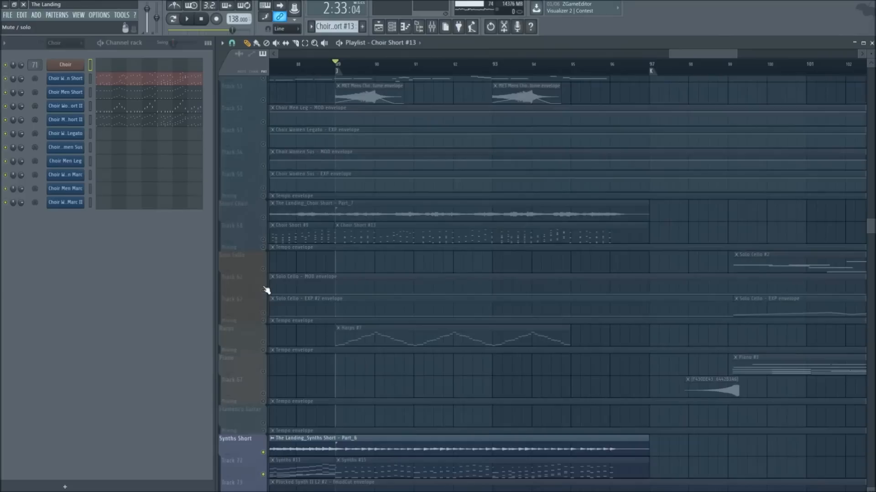
right_click(264, 252)
scroll(267, 256, "up", 5)
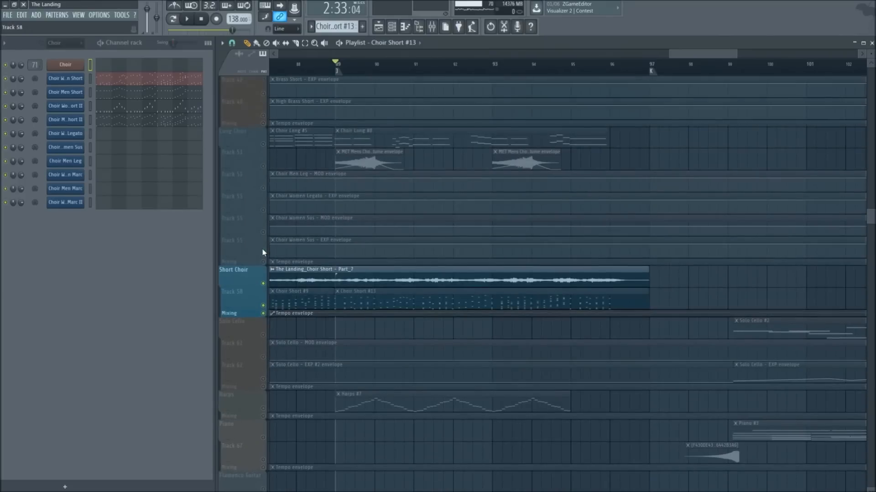
Solo the Short Strings group and audition its low and high parts from bar 89 to about bar 96
right_click(263, 256)
scroll(264, 257, "up", 12)
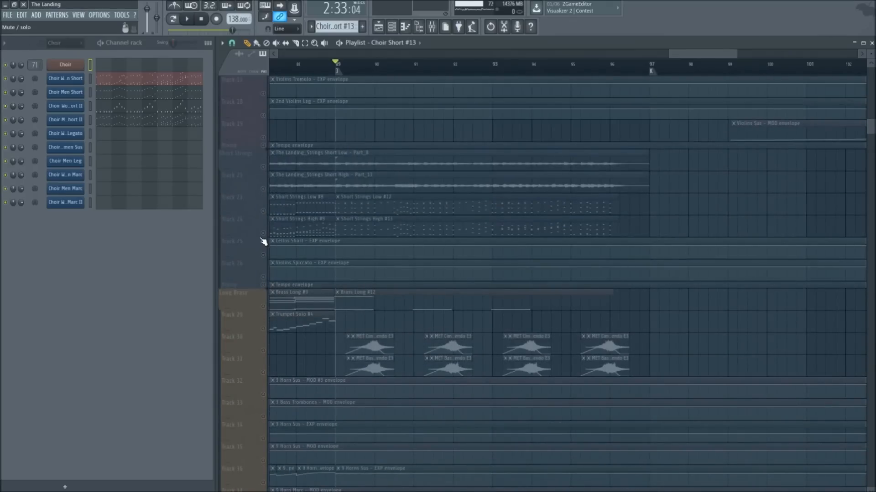
right_click(263, 238)
scroll(287, 264, "up", 10)
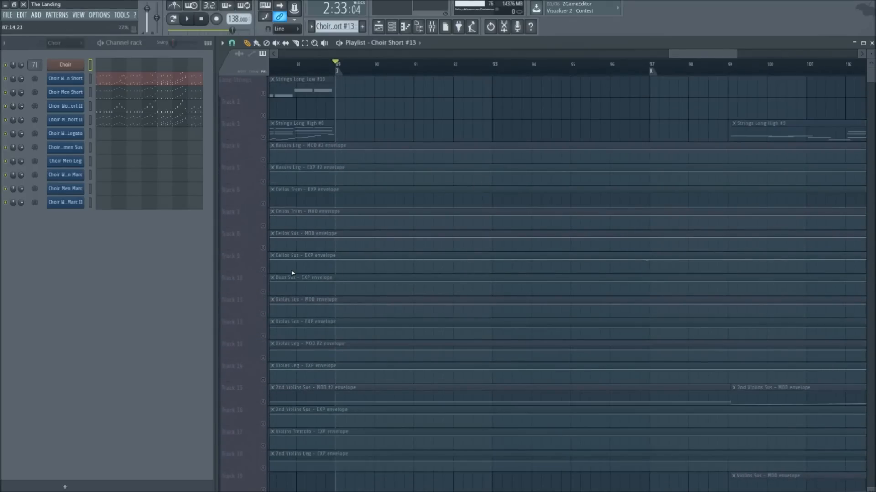
scroll(319, 283, "down", 10)
key("space")
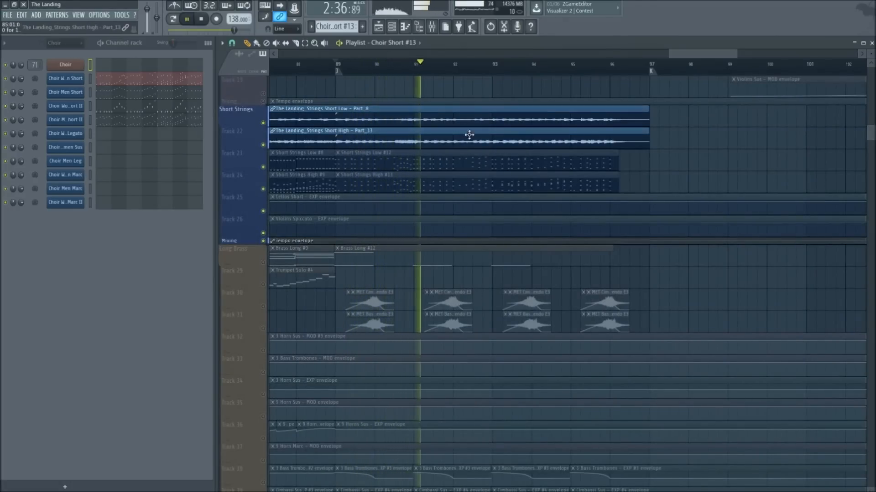
scroll(494, 70, "down", 1)
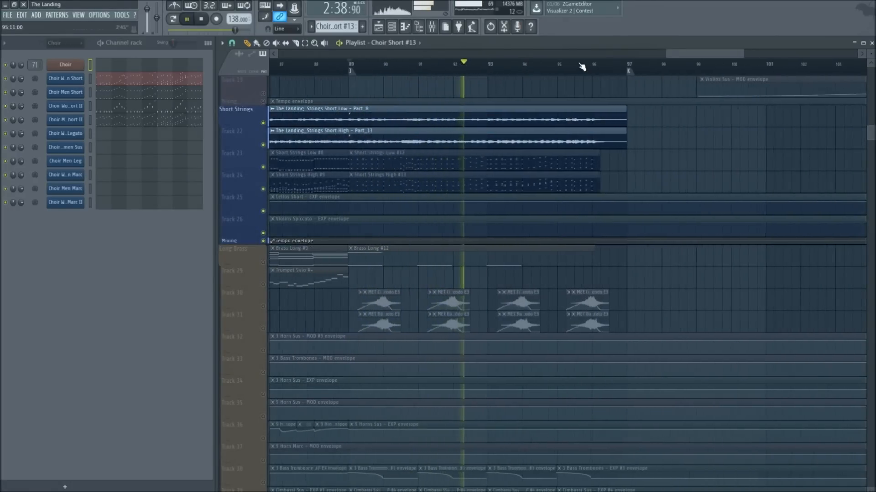
scroll(582, 67, "up", 1)
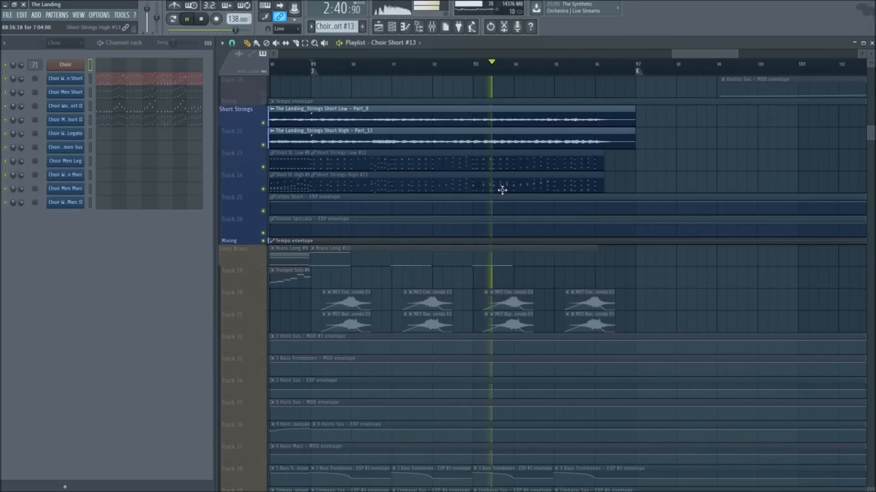
scroll(588, 88, "down", 1)
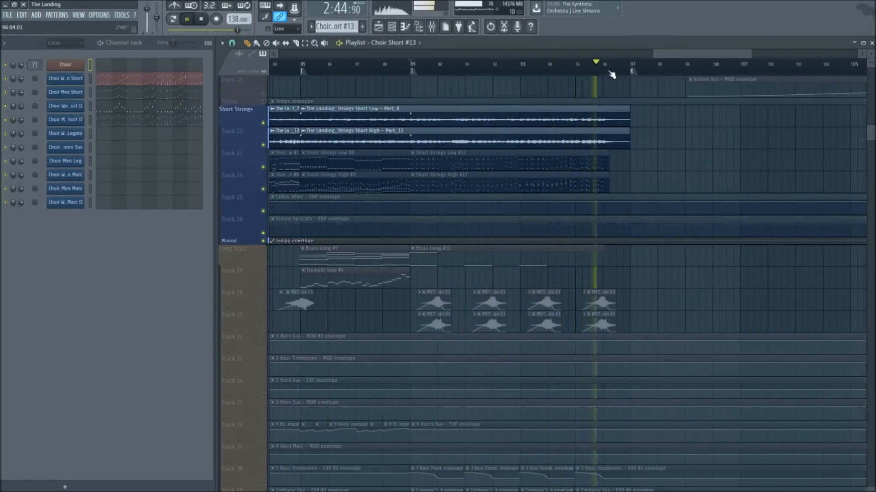
key("space")
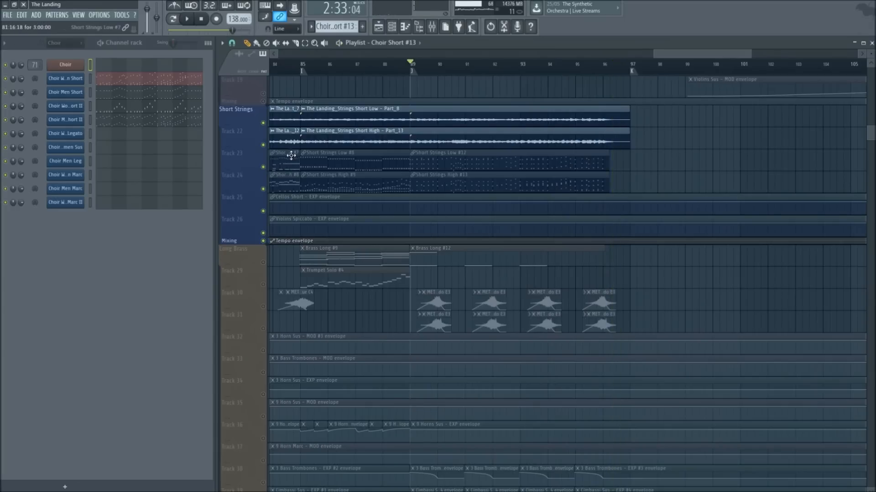
Compare the Short Strings patterns from bar 89 with the brass and choir clips beneath them
scroll(438, 105, "down", 3)
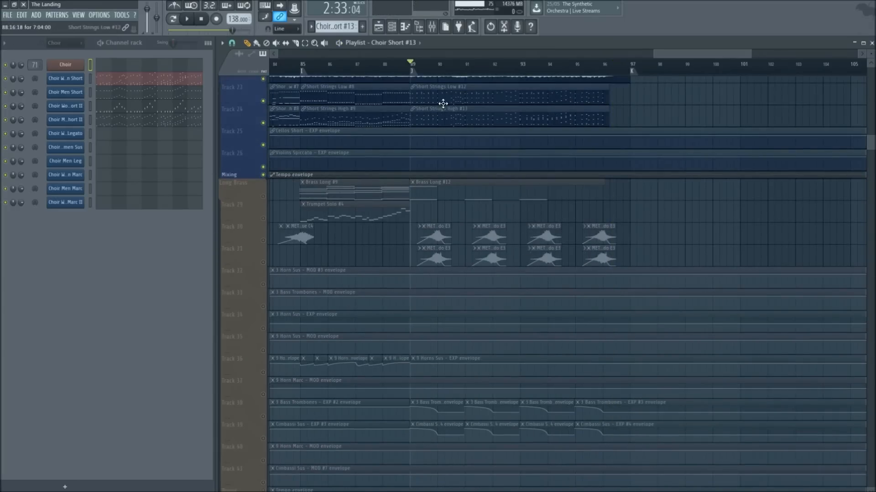
scroll(525, 70, "up", 2)
scroll(410, 86, "up", 3)
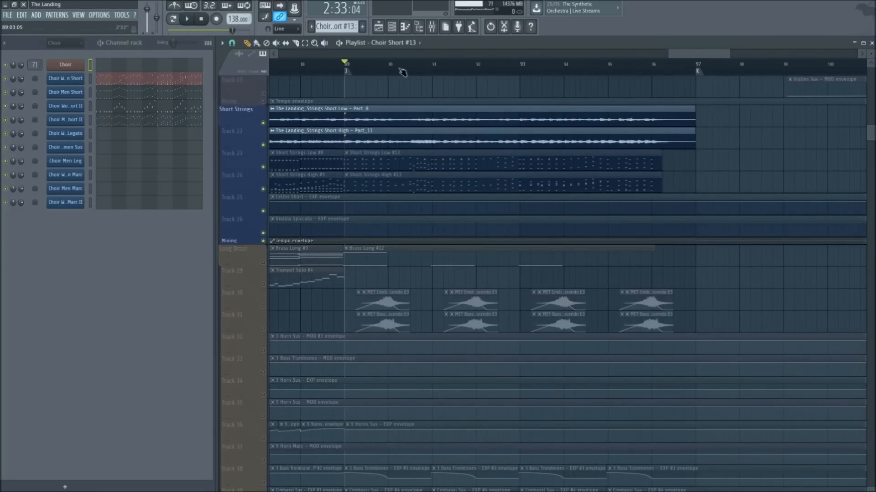
scroll(514, 80, "down", 2)
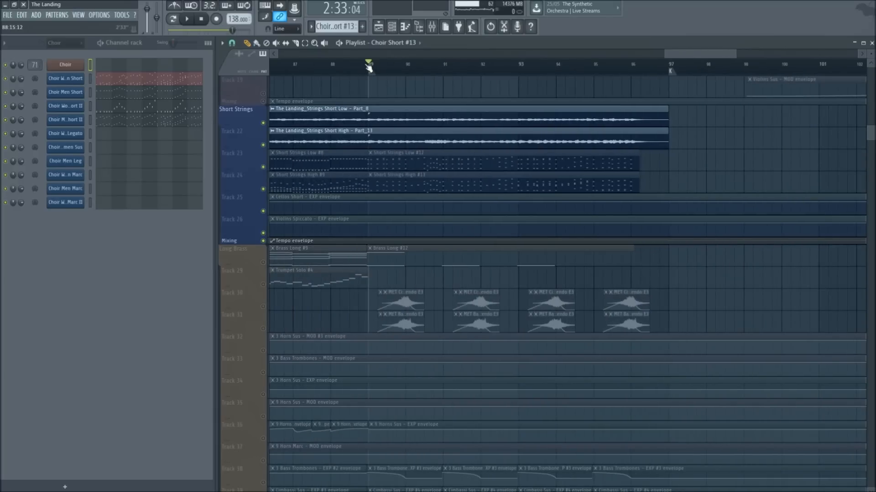
scroll(505, 93, "down", 10)
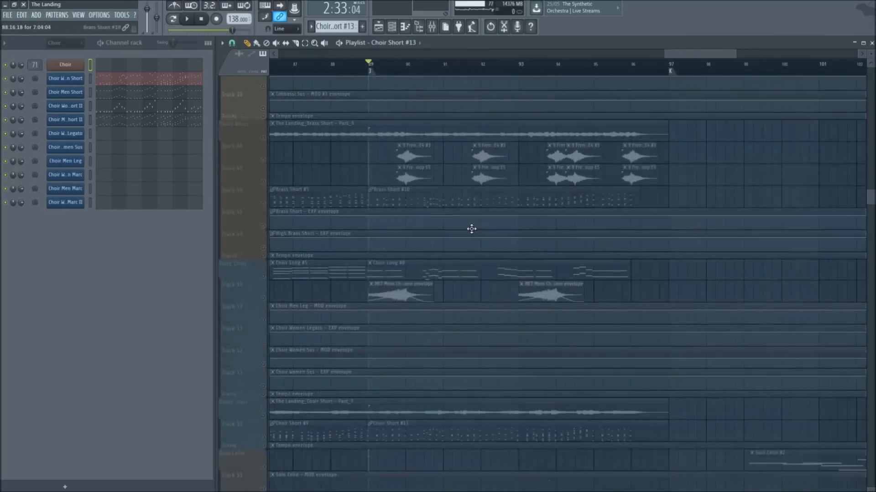
scroll(533, 210, "up", 10)
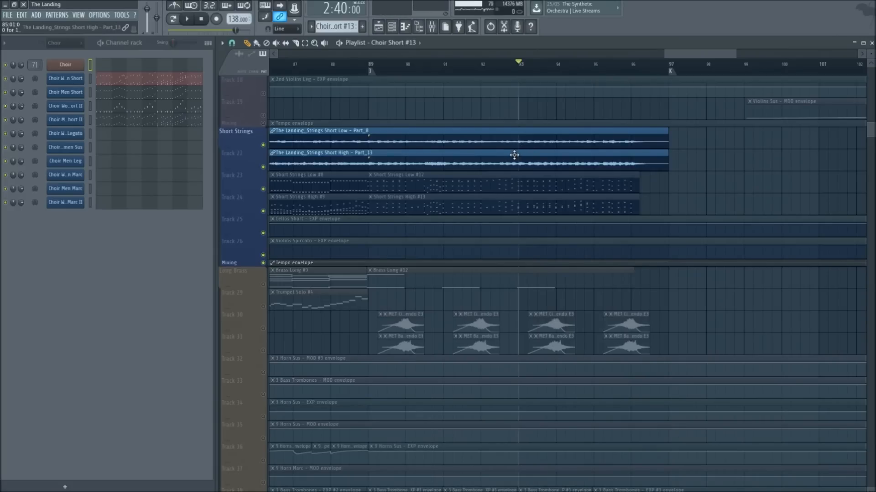
Look over the choir, harps and synth clips, then audition the soloed Short Strings around bar 95
scroll(514, 155, "down", 15)
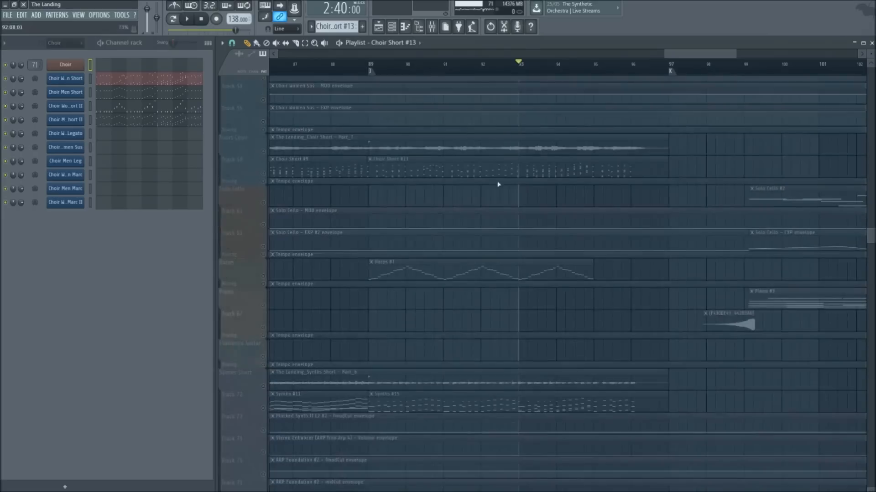
scroll(499, 184, "down", 6)
scroll(497, 194, "up", 5)
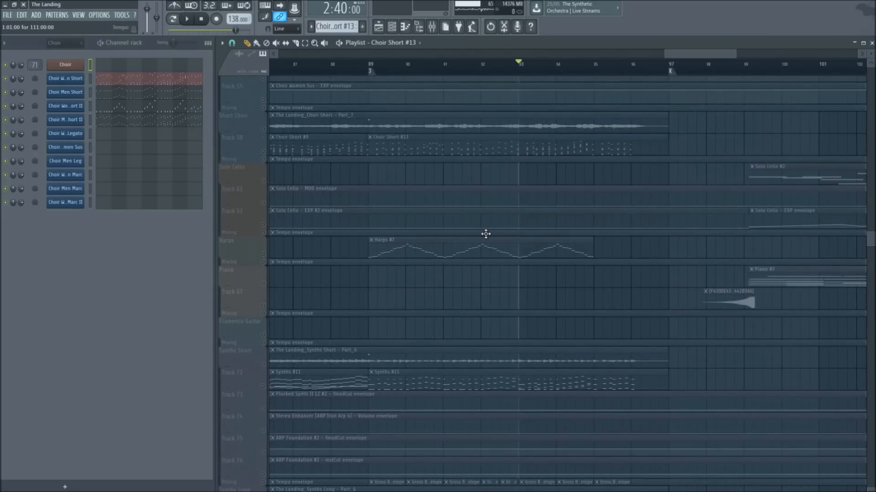
scroll(578, 184, "up", 5)
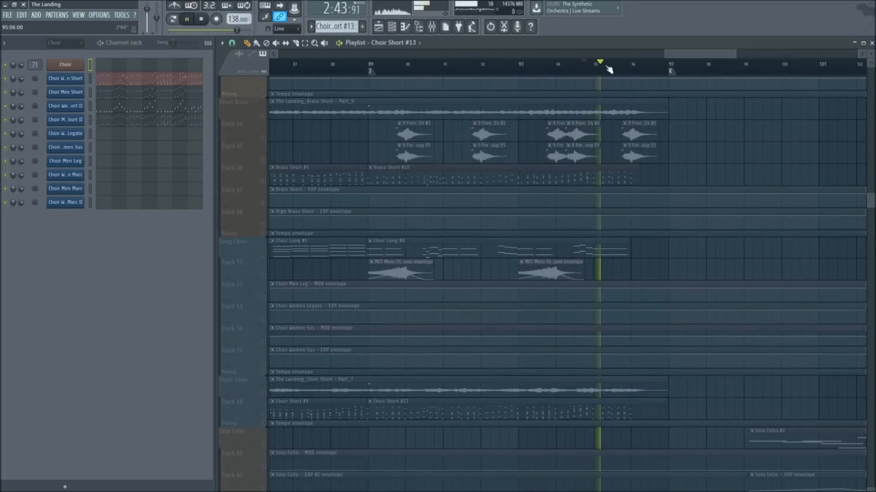
key("space")
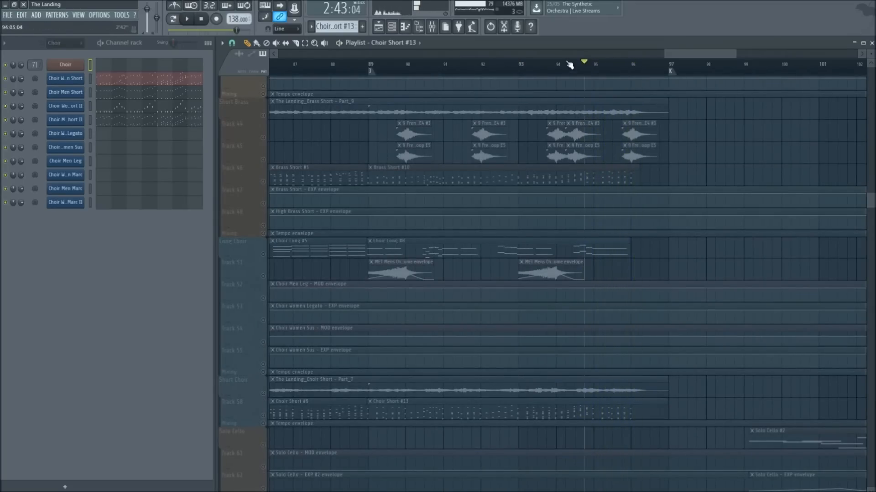
Solo the Harps group and play it from bar 89
scroll(461, 200, "down", 10)
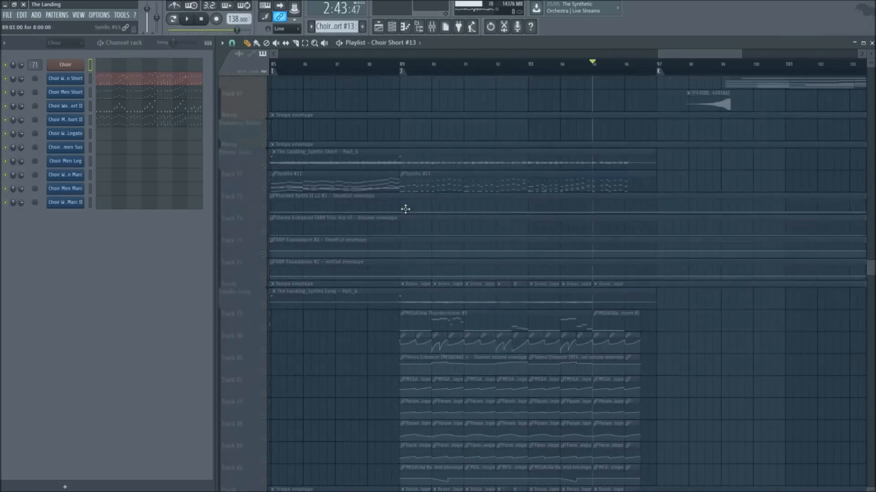
scroll(348, 186, "up", 4)
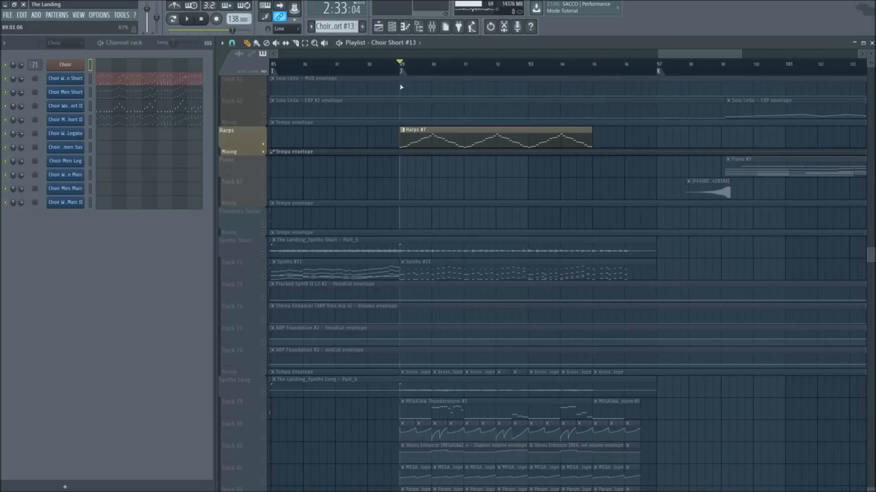
key("space")
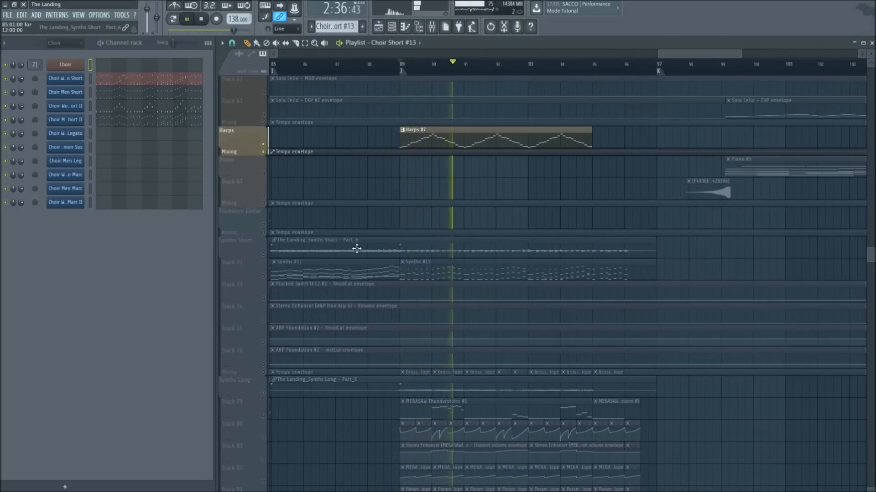
Solo the Synths Long group and play it from bar 89 while looking over the percussion and hit groups
scroll(322, 319, "down", 5)
key("space")
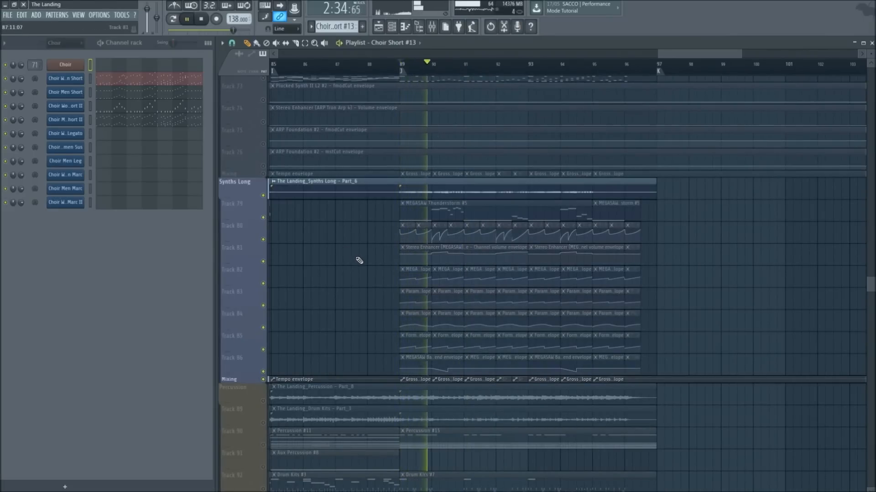
scroll(359, 260, "down", 4)
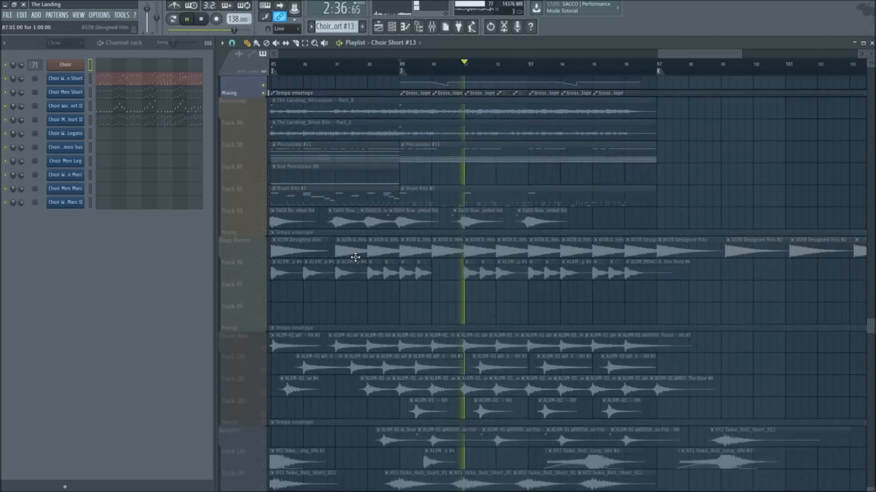
scroll(365, 266, "up", 7)
scroll(372, 272, "down", 8)
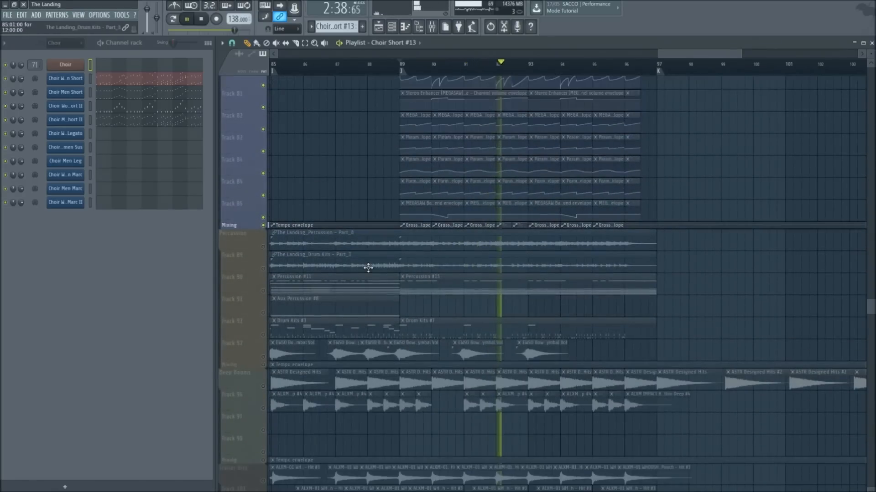
Solo the Percussion group, listen to it up to about bar 93, and stop playback
right_click(264, 292)
scroll(330, 275, "down", 5)
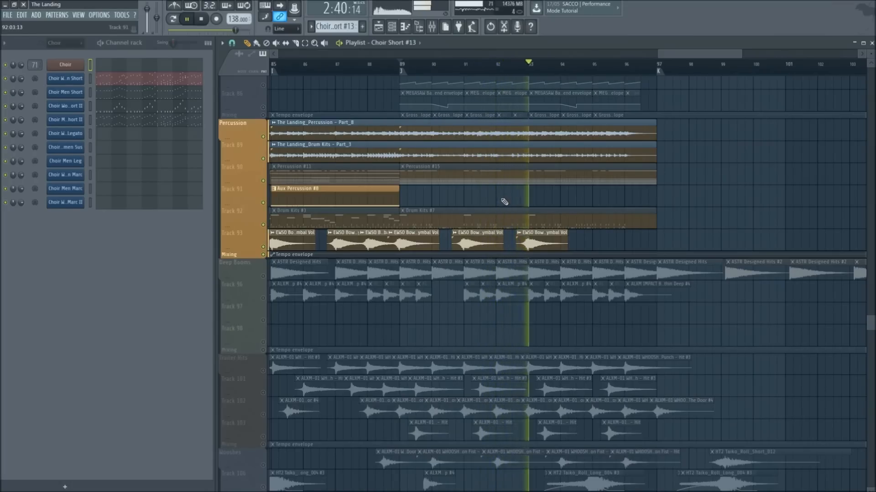
key("space")
Switch the solo from Percussion to the Synths Short group, followed by the Short Choir group
scroll(453, 222, "up", 5)
scroll(336, 254, "up", 12)
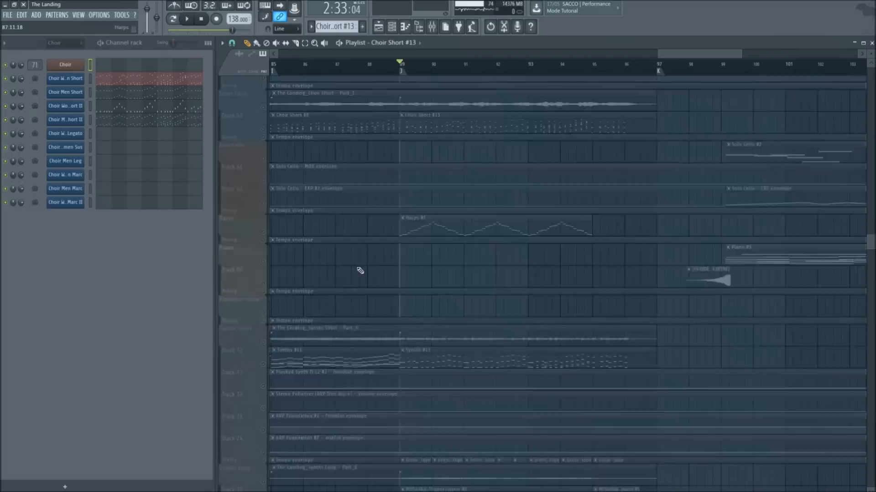
left_click(264, 233)
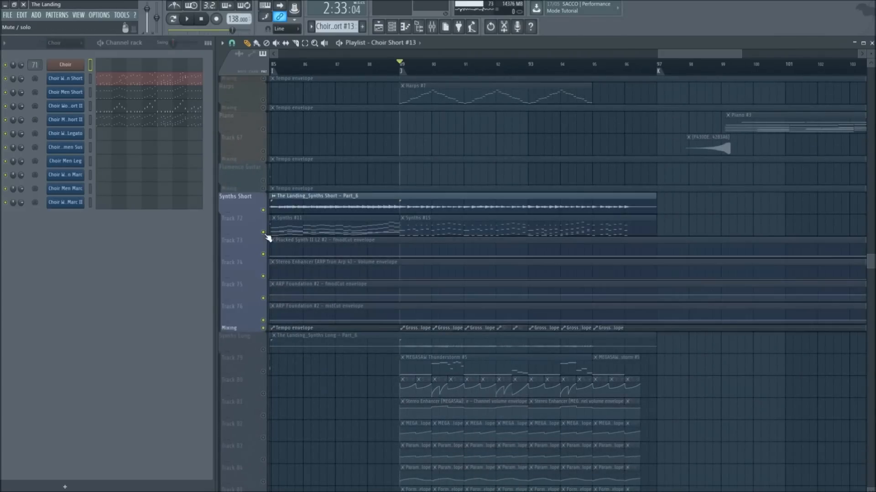
scroll(274, 242, "up", 10)
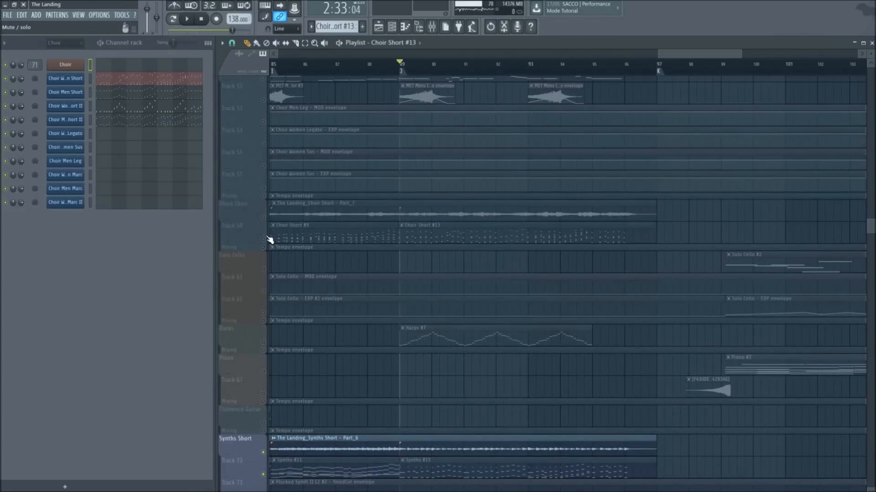
left_click(268, 238)
scroll(268, 241, "up", 12)
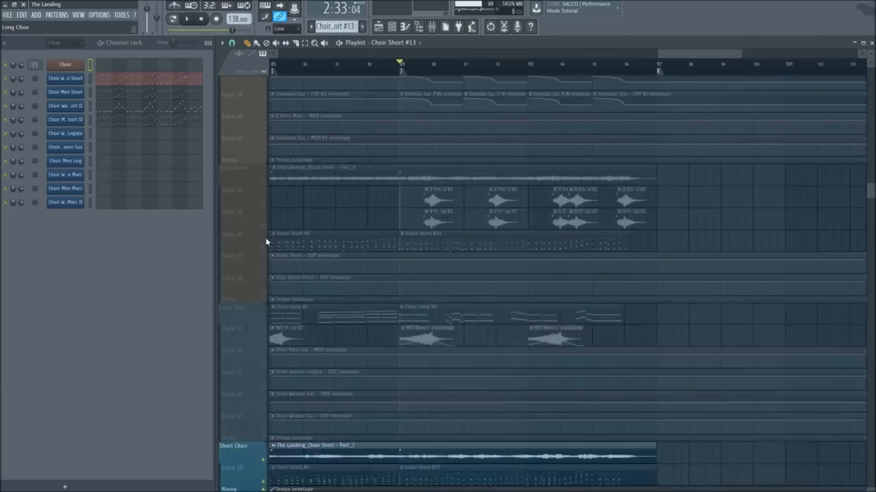
Solo the Short Brass group and go up to the Short Strings group
left_click(264, 312)
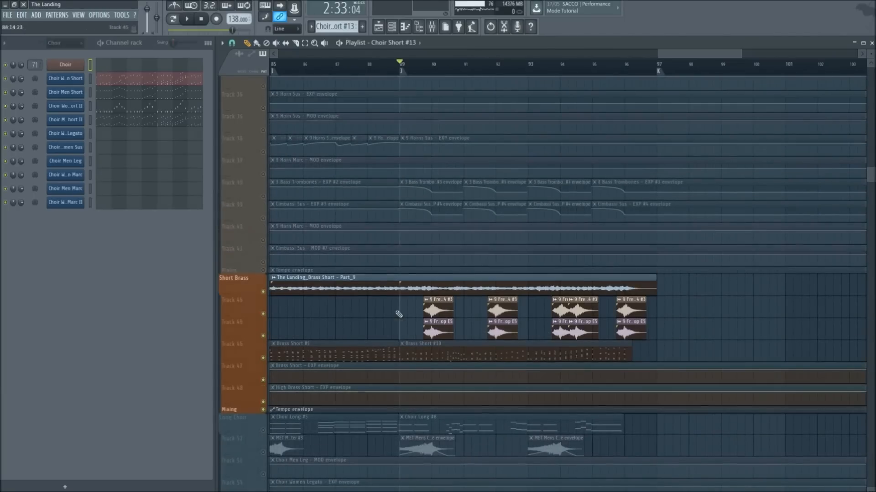
scroll(416, 294, "up", 12)
scroll(337, 252, "up", 4)
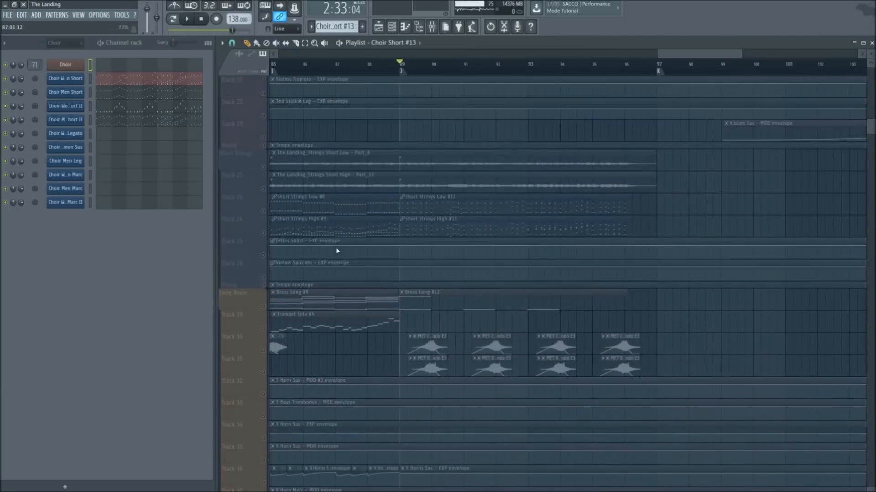
Enable the Short Strings group, play it with the other short groups from bar 89, and stop playback
left_click(264, 234)
scroll(332, 295, "up", 3)
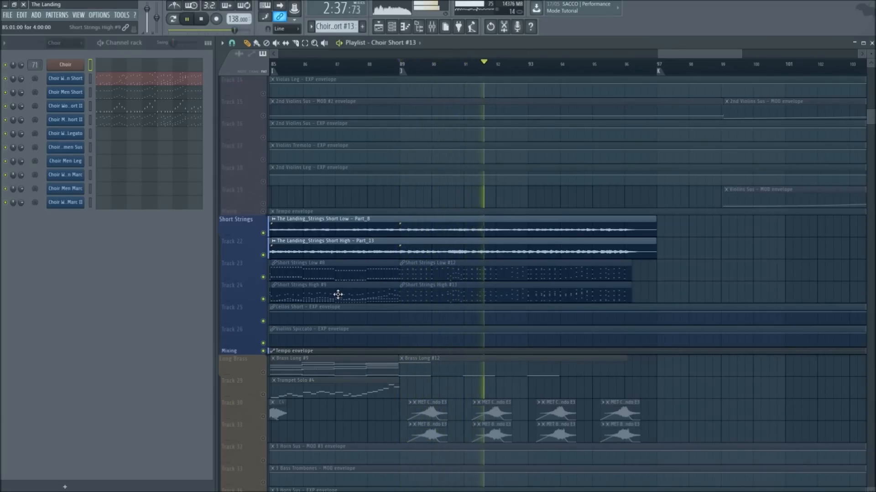
key("space")
Enable the Percussion and Trailer Hits groups alongside the short instrument groups
scroll(337, 294, "down", 15)
scroll(338, 289, "down", 8)
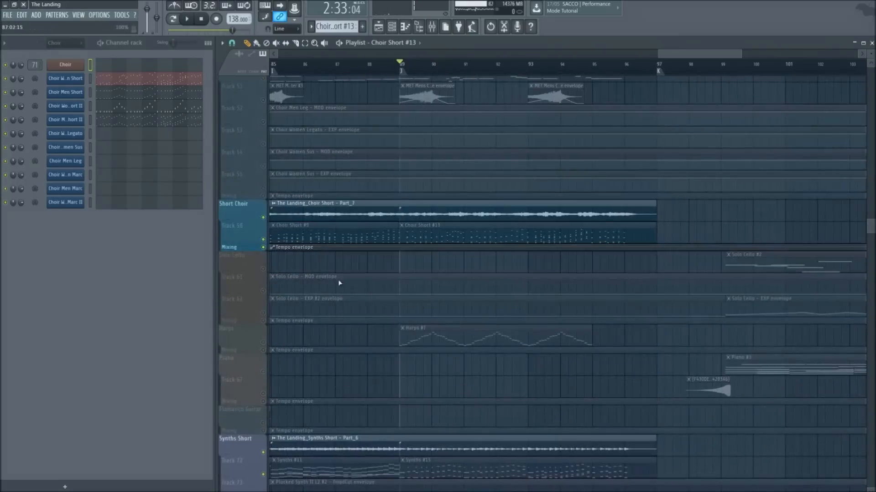
scroll(365, 274, "down", 16)
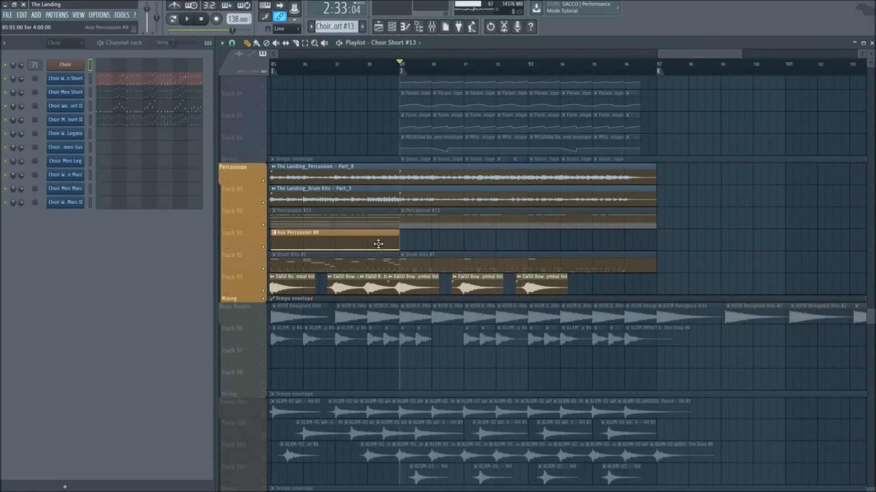
scroll(380, 246, "down", 3)
left_click(269, 305)
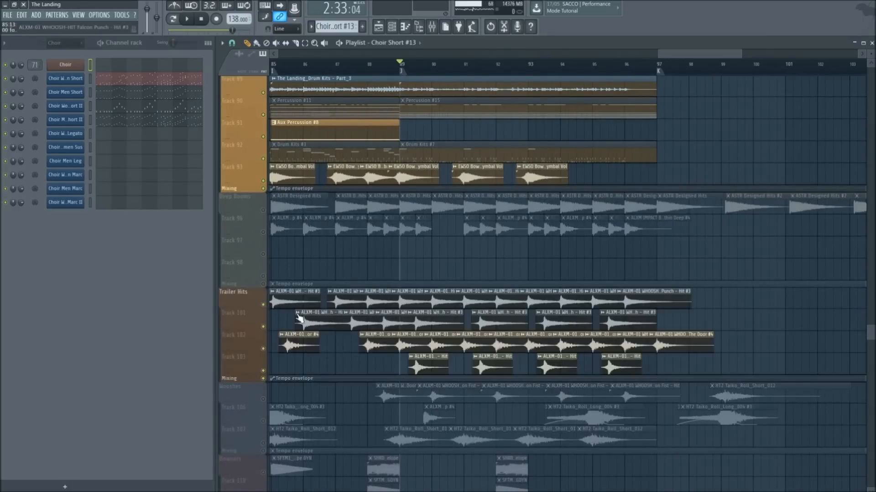
Add the Wooshes, Reverse FX and Risers groups, play the combination from bar 89, and stop around bar 90
scroll(352, 310, "down", 3)
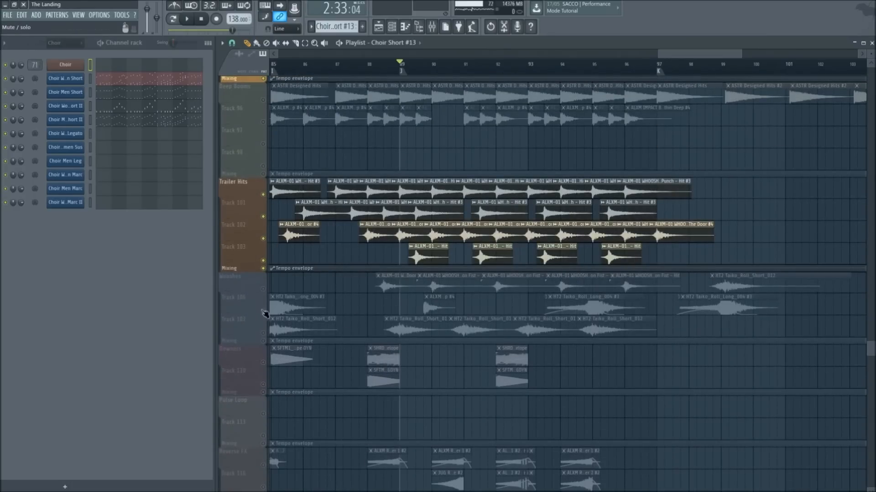
left_click(264, 314)
scroll(299, 383, "down", 3)
left_click(267, 373)
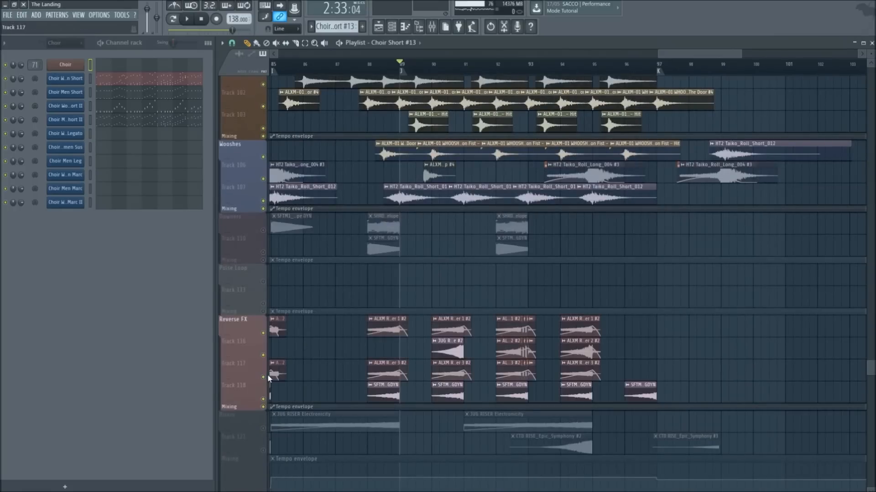
scroll(433, 324, "down", 3)
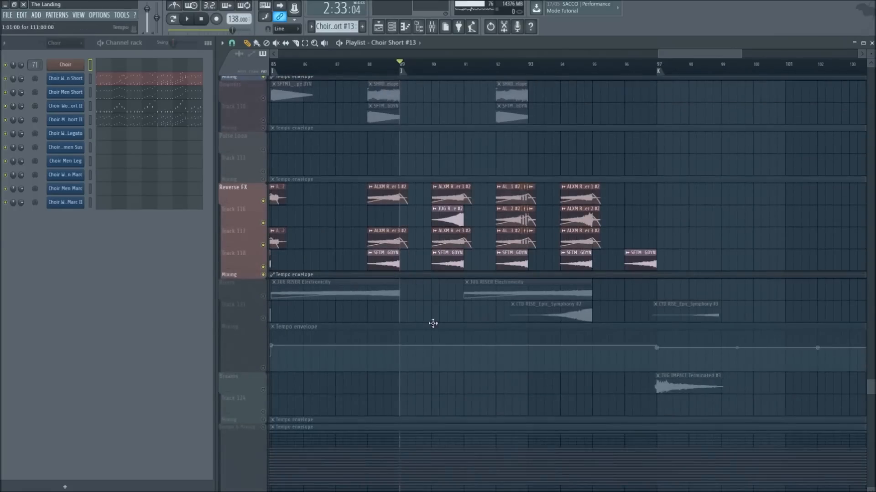
left_click(264, 305)
scroll(399, 304, "down", 1)
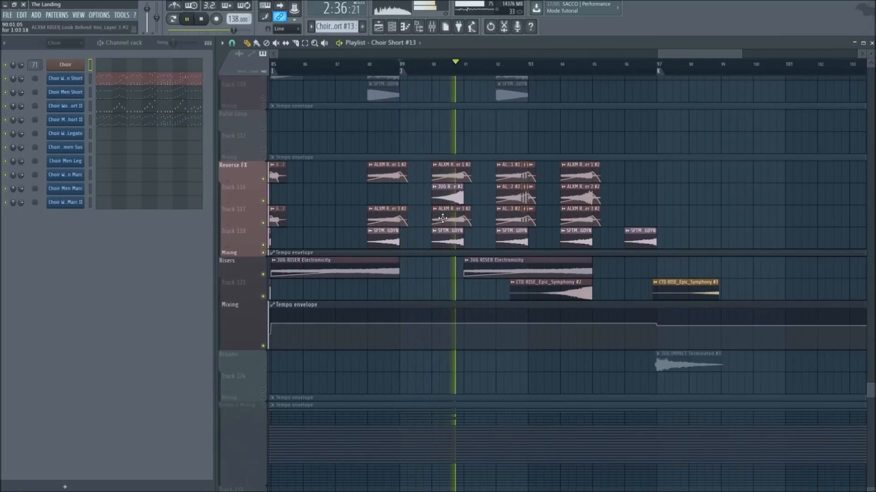
key("space")
Mute the Synths Short, Short Choir, Short Brass and Short Strings groups
scroll(439, 197, "up", 4)
scroll(439, 196, "up", 20)
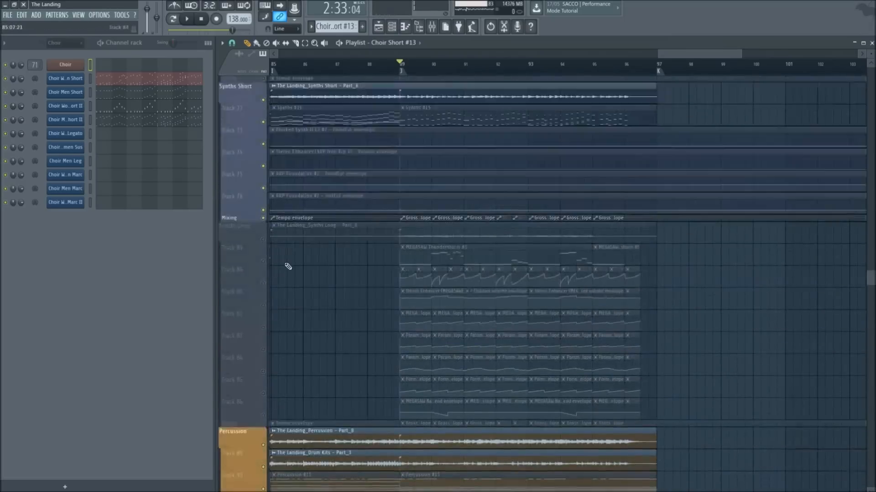
scroll(266, 322, "up", 8)
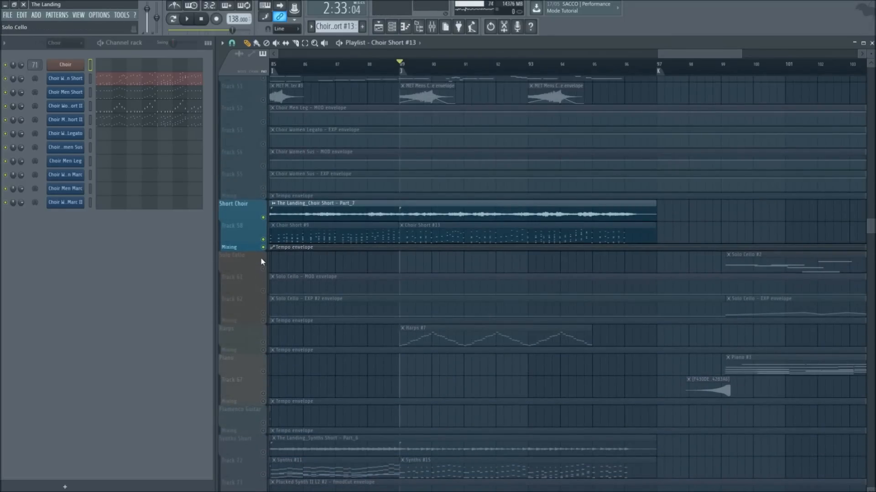
scroll(265, 254, "up", 12)
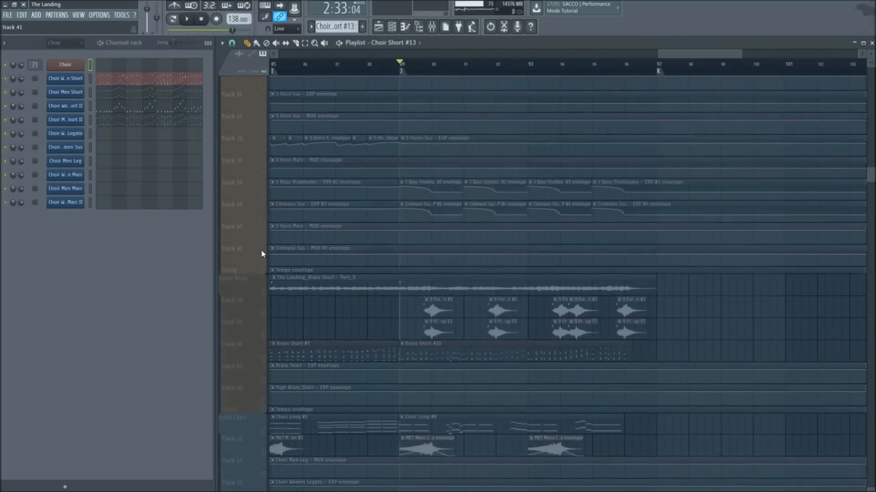
scroll(264, 254, "down", 20)
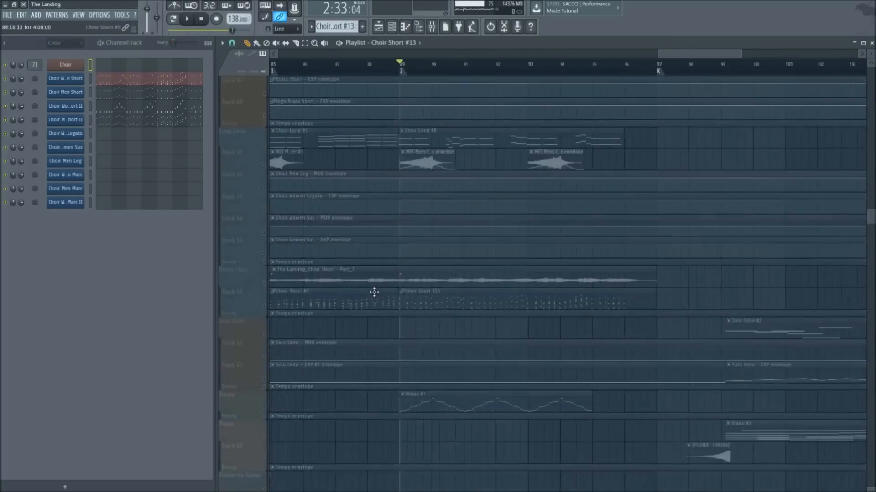
Enable the Pulse Loop and Downers groups and start playback from bar 89
scroll(380, 287, "down", 10)
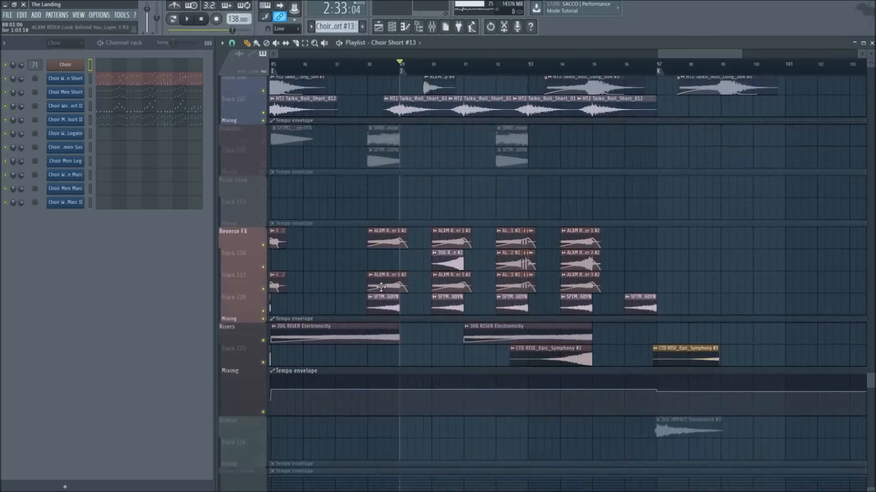
left_click(263, 215)
left_click(263, 173)
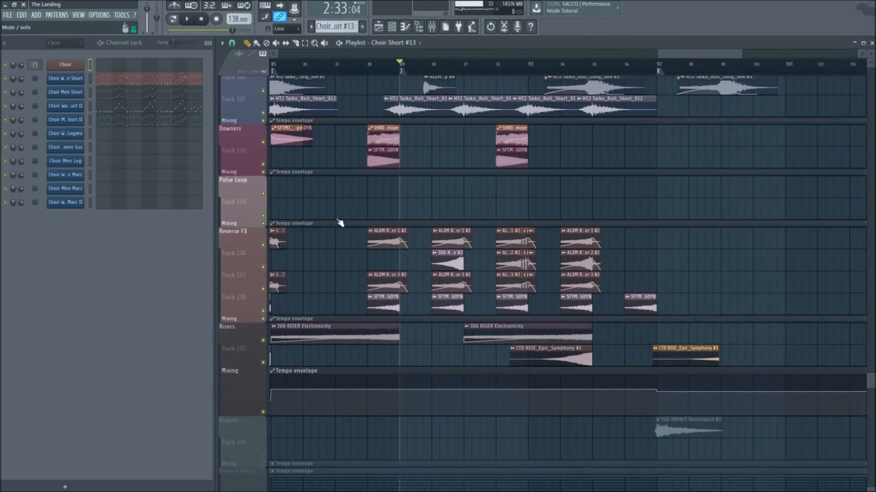
key("space")
Listen to the percussion, trailer hits, wooshes, downers, reverse effects and risers up to about bar 97, and stop playback
scroll(410, 254, "down", 3)
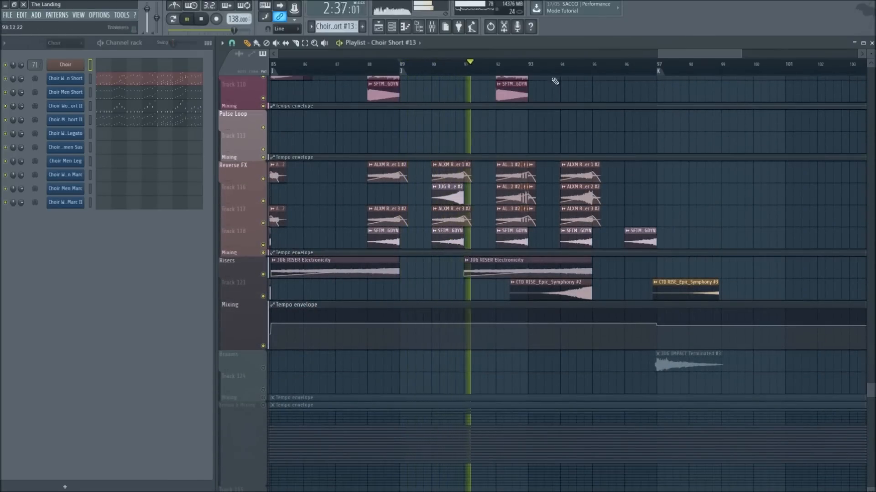
scroll(543, 79, "up", 3)
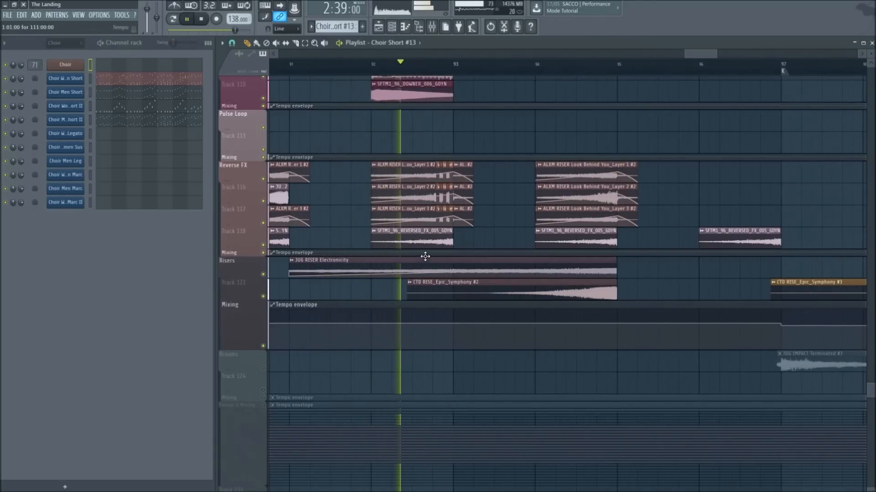
scroll(575, 245, "up", 10)
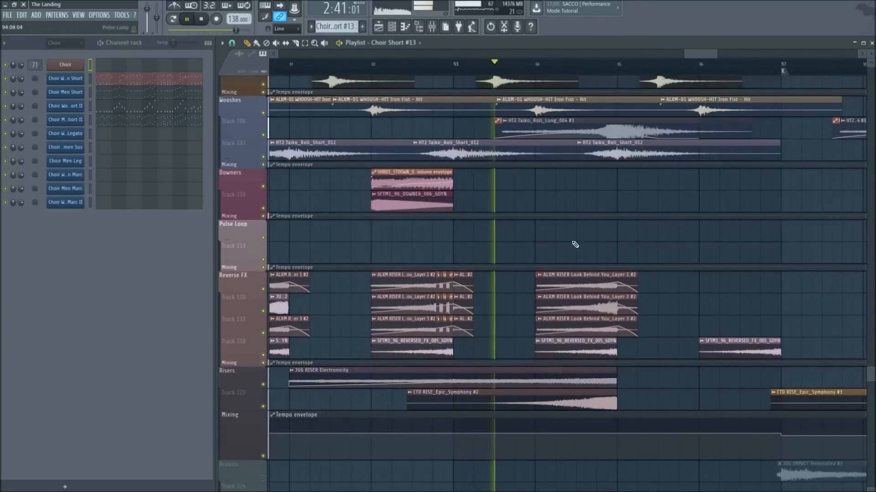
scroll(611, 319, "down", 3)
scroll(639, 228, "up", 3)
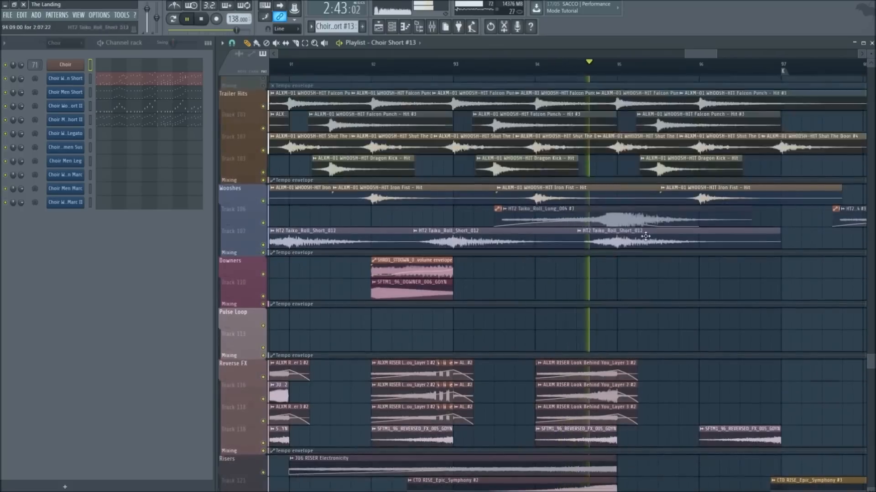
scroll(689, 233, "up", 10)
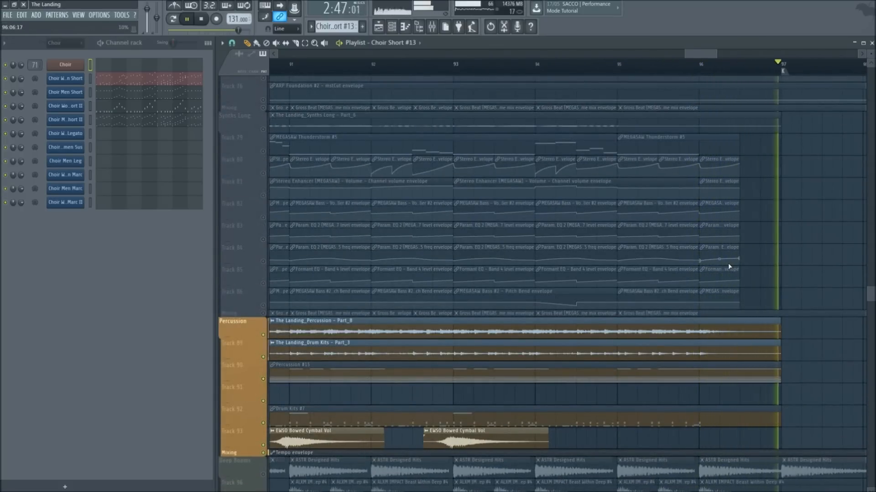
key("space")
Enable the Long Brass group with playback positioned at bar 89
scroll(711, 246, "up", 3)
scroll(587, 77, "down", 4)
scroll(428, 201, "up", 6)
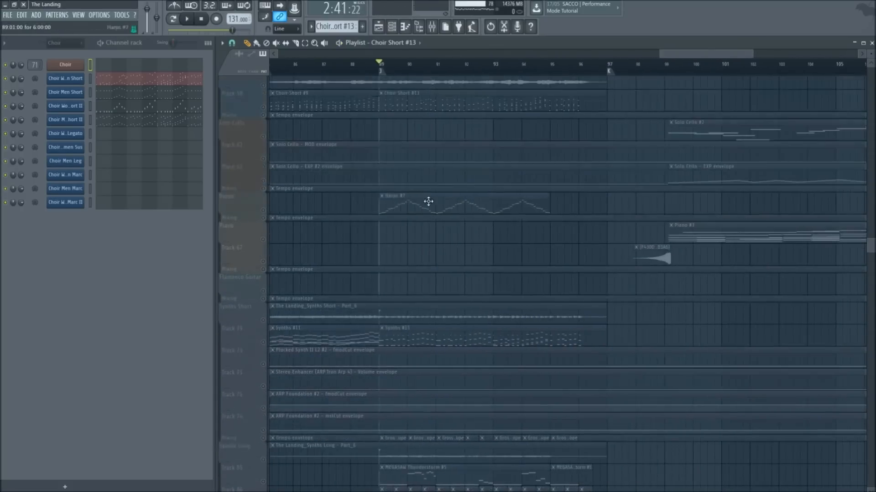
scroll(358, 234, "up", 5)
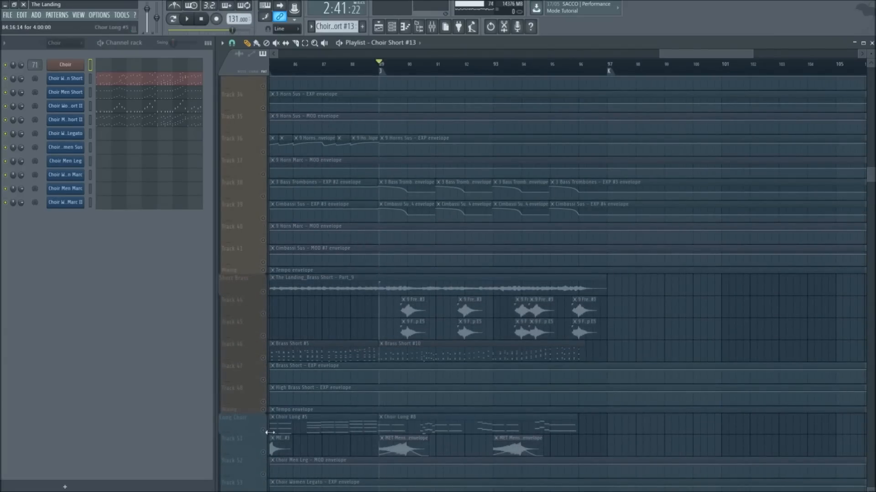
scroll(269, 432, "up", 11)
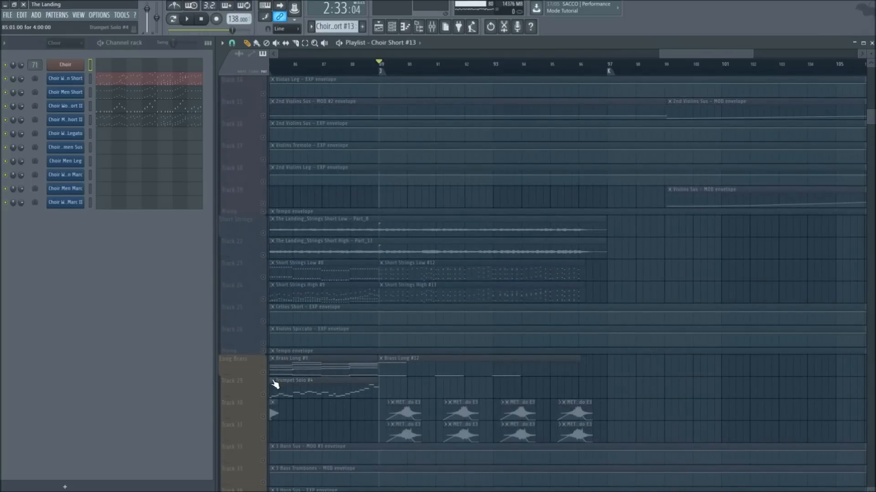
left_click(264, 372)
scroll(264, 372, "up", 3)
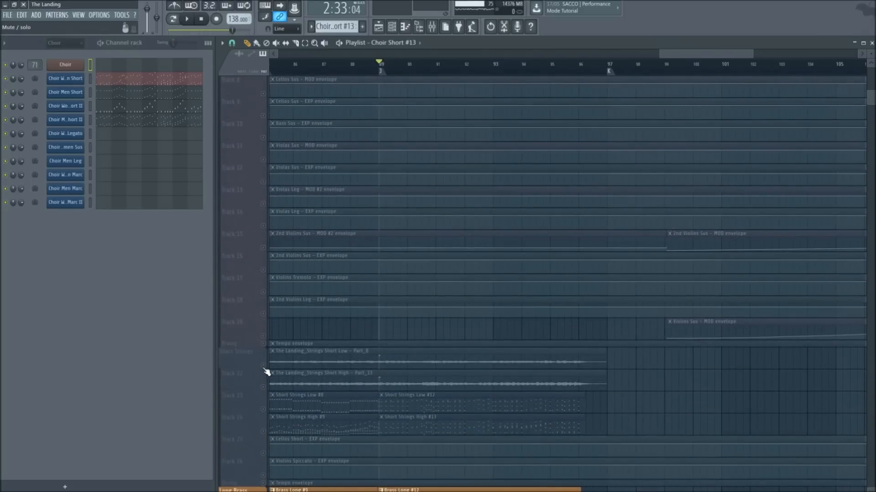
Enable the Long Choir group alongside Long Brass and go down to the Harps group
scroll(269, 345, "down", 9)
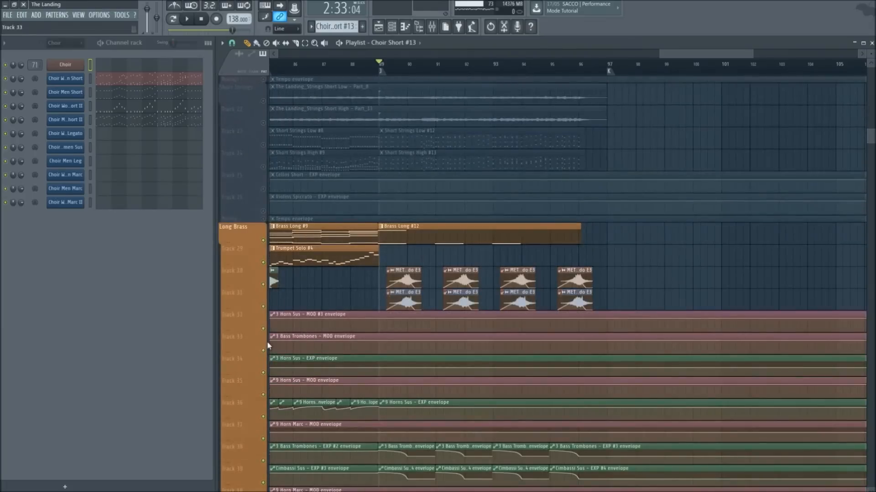
scroll(272, 186, "down", 15)
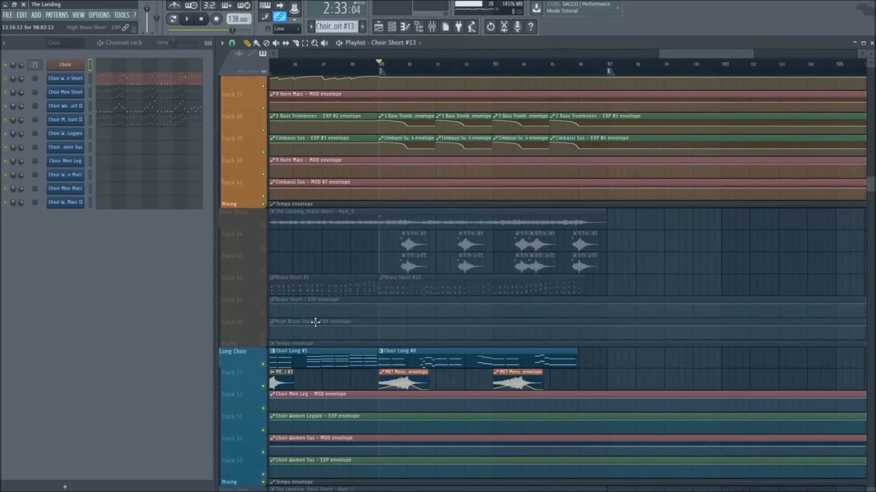
scroll(315, 322, "down", 6)
scroll(427, 374, "down", 8)
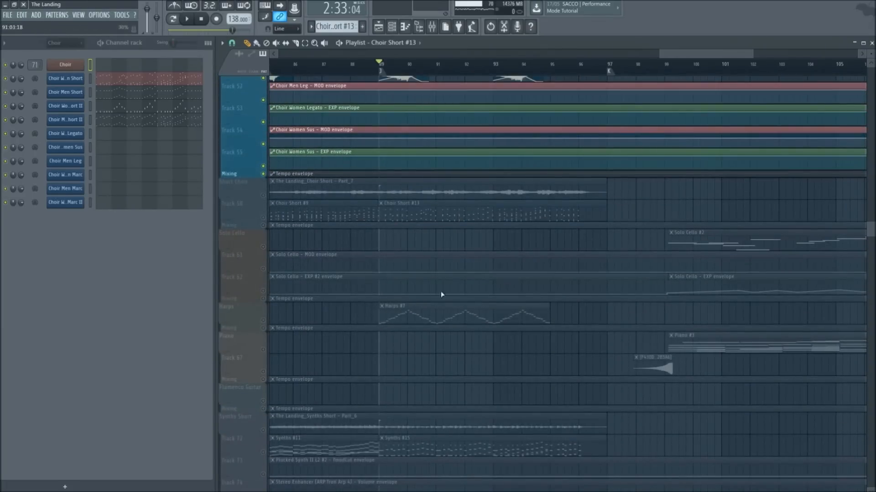
Play the enabled long groups from bar 89 until past bar 95, following the Long Choir clips, and stop playback
scroll(442, 294, "up", 6)
scroll(410, 73, "up", 3)
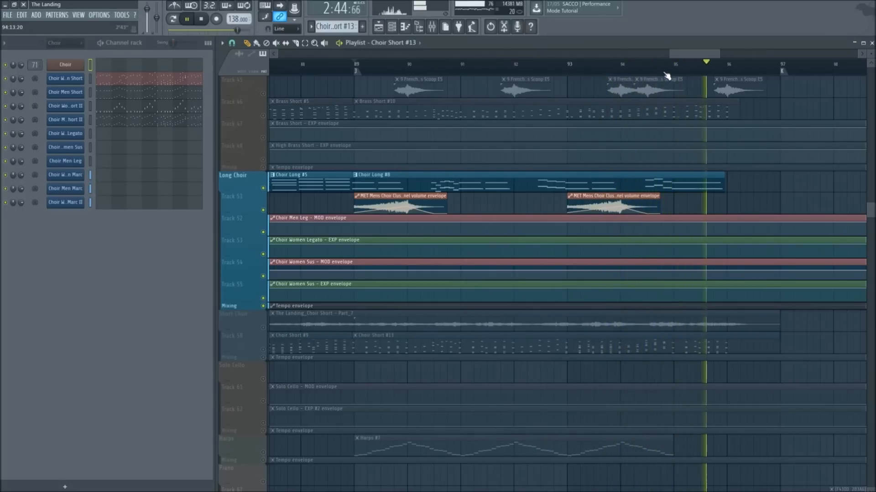
key("space")
Examine the Long Choir notes, men's choir clusters, Long Brass notes and the cimbassi and bass trombone crescendos from bar 89
scroll(572, 272, "up", 3)
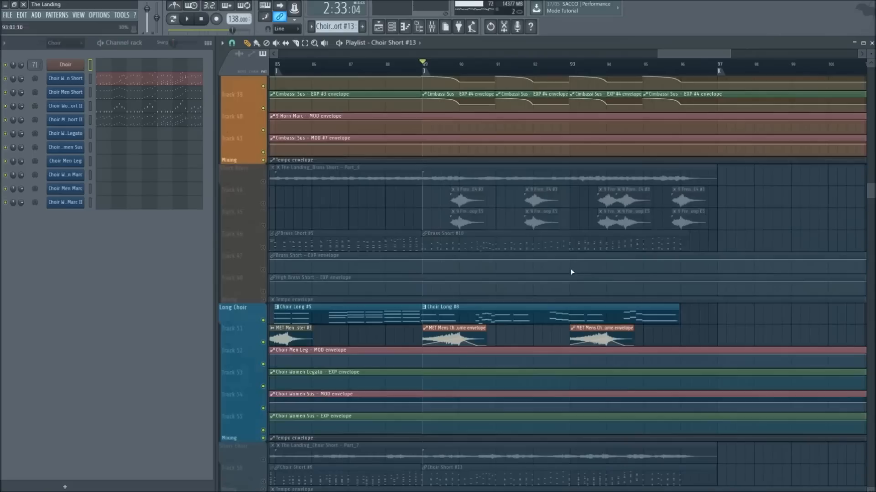
scroll(424, 311, "up", 5)
scroll(436, 314, "down", 4)
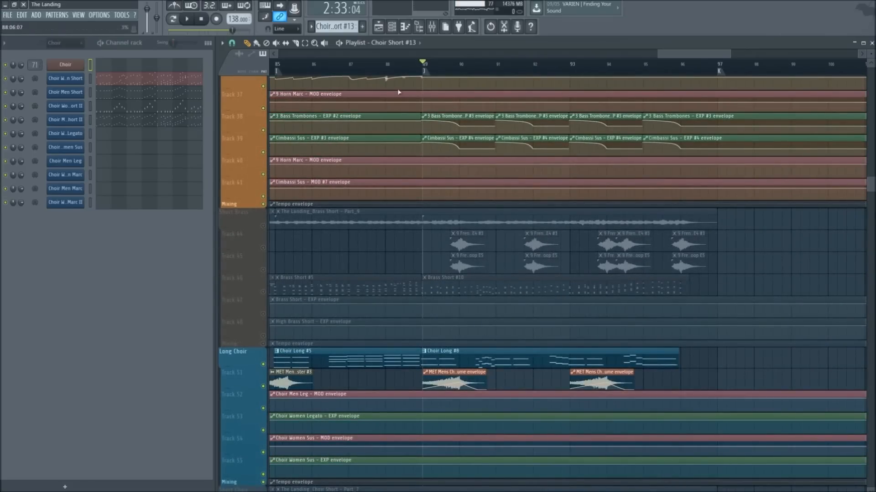
scroll(424, 68, "up", 3)
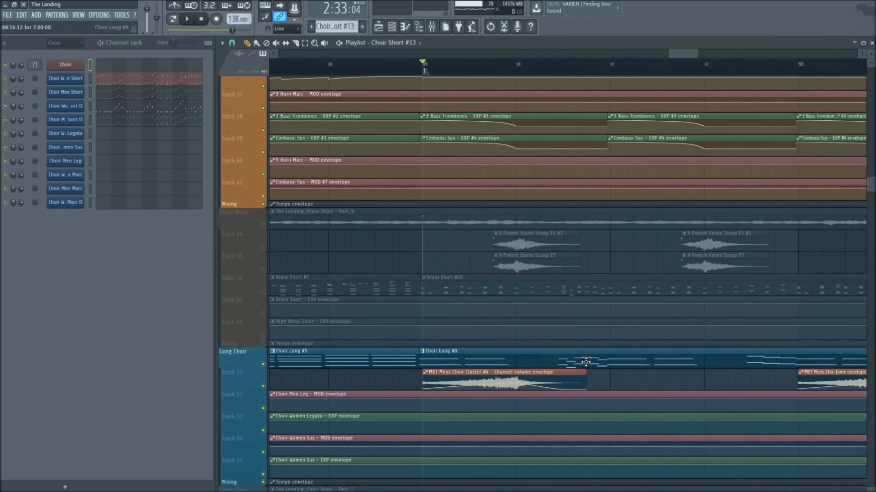
scroll(585, 362, "up", 7)
scroll(524, 71, "up", 2)
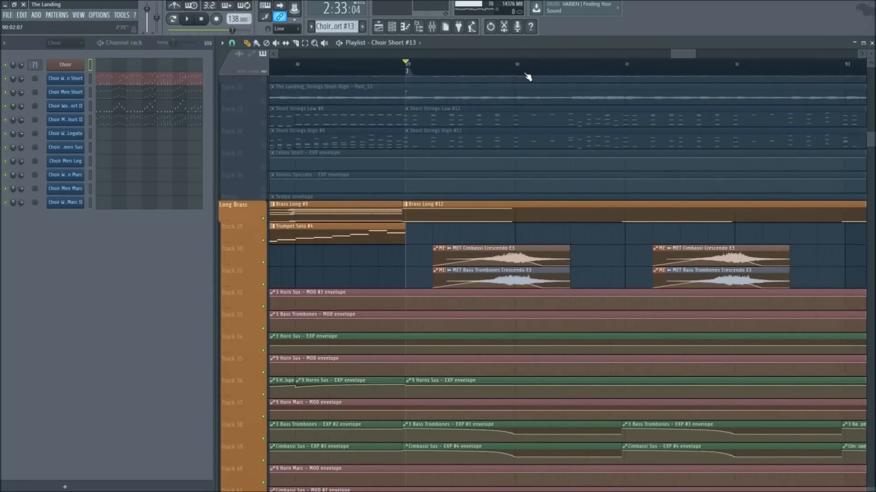
scroll(523, 359, "down", 3)
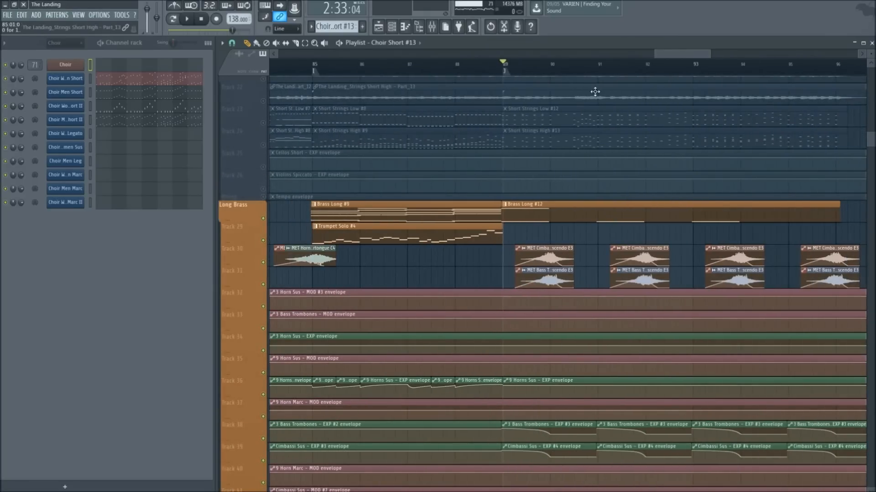
scroll(617, 78, "up", 2)
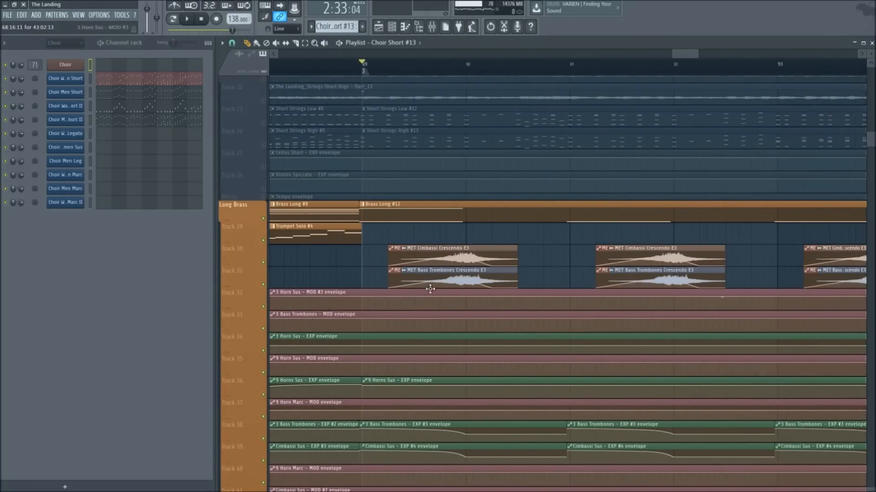
Enable all playlist tracks again so the full arrangement is audible, working from the Short Strings group
scroll(430, 288, "up", 10)
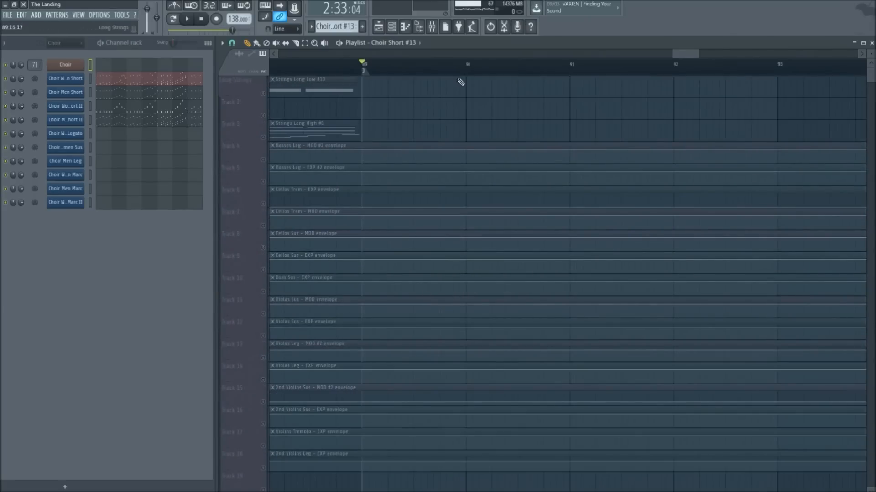
scroll(460, 82, "down", 4)
scroll(430, 242, "down", 6)
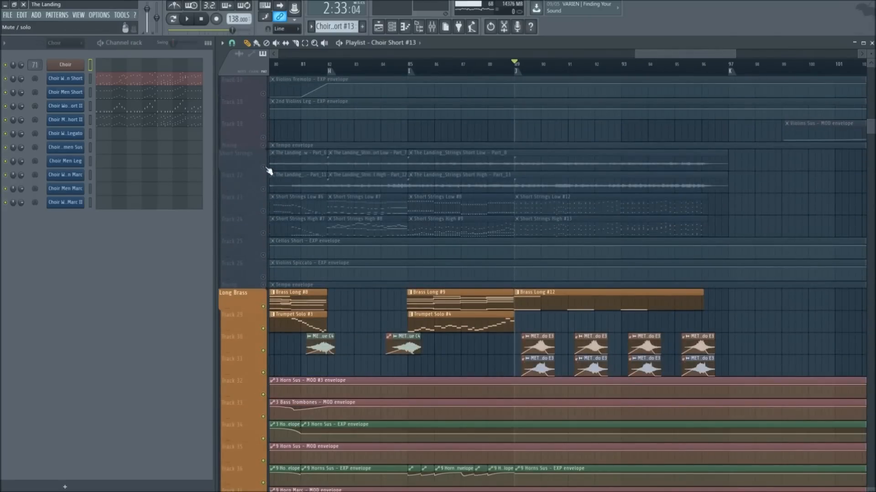
right_click(265, 168)
scroll(508, 71, "up", 5)
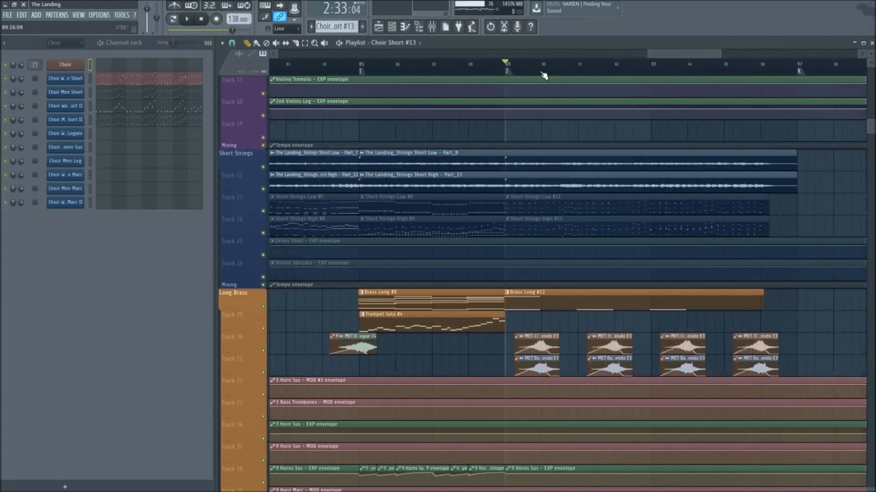
Play the full arrangement from just before bar 89 until past bar 97, going down to the synth groups, and stop playback
scroll(377, 76, "down", 5)
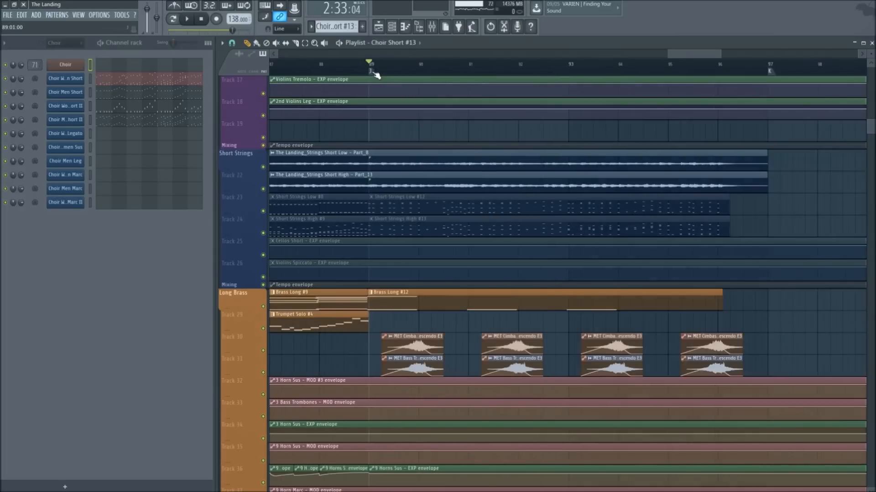
scroll(371, 75, "up", 4)
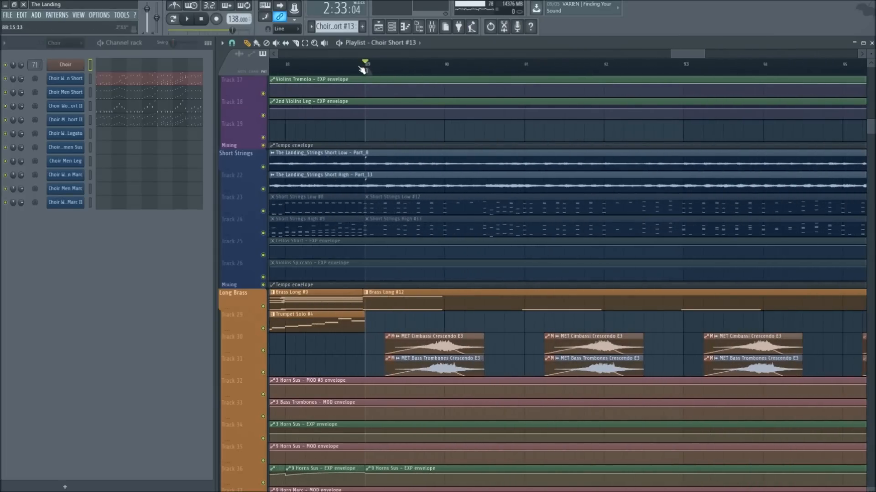
scroll(385, 182, "down", 7)
scroll(632, 154, "down", 3)
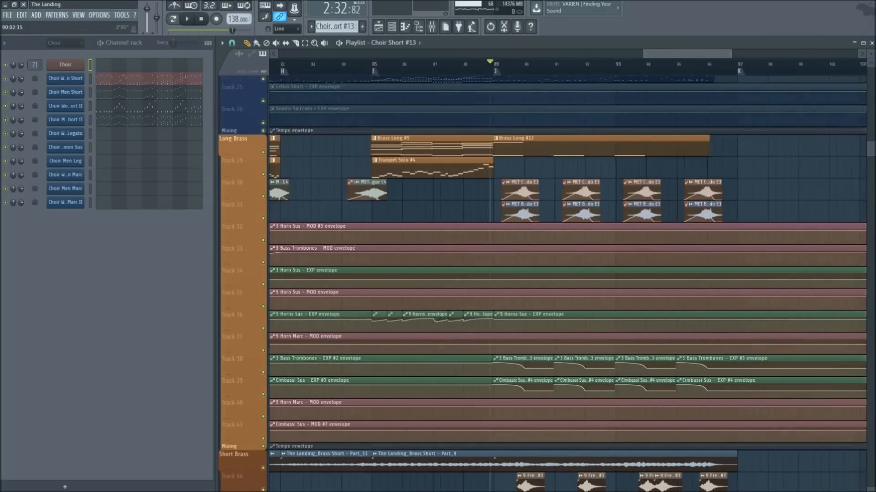
scroll(555, 191, "up", 6)
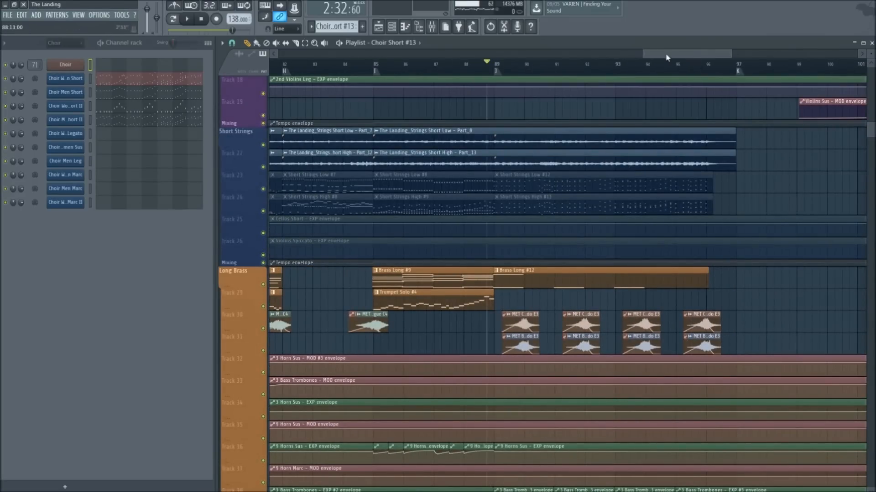
left_click_drag(666, 55, 691, 54)
key("space")
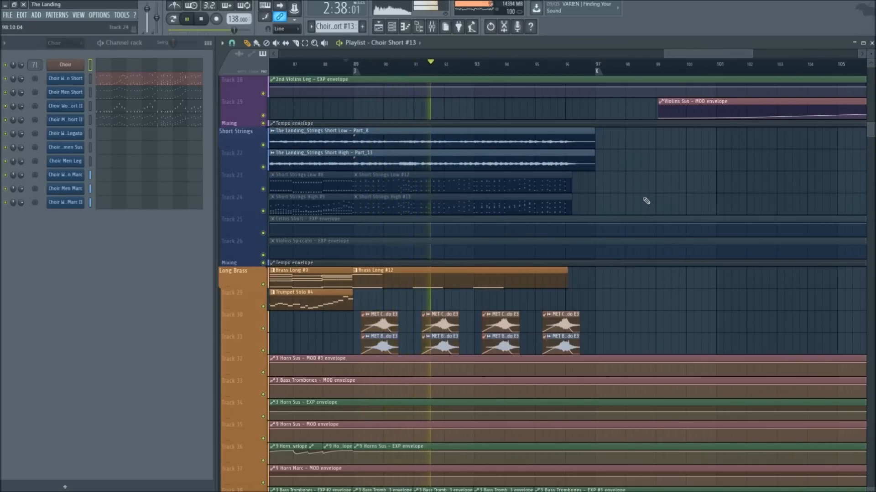
scroll(647, 200, "down", 3)
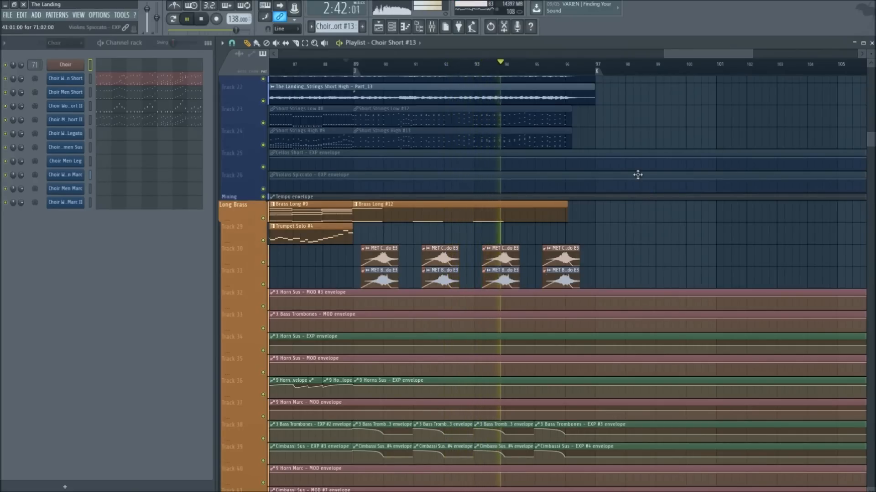
left_click_drag(686, 57, 704, 56)
scroll(530, 225, "down", 5)
scroll(531, 224, "down", 15)
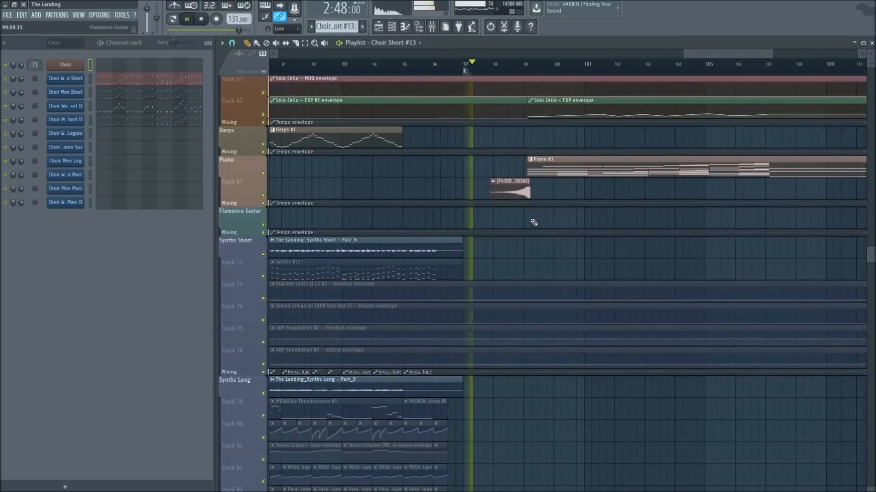
key("space")
Position playback just before bar 97 and examine the deep booms, trailer hits, wooshes, riser and braam clips around it
scroll(521, 76, "up", 3)
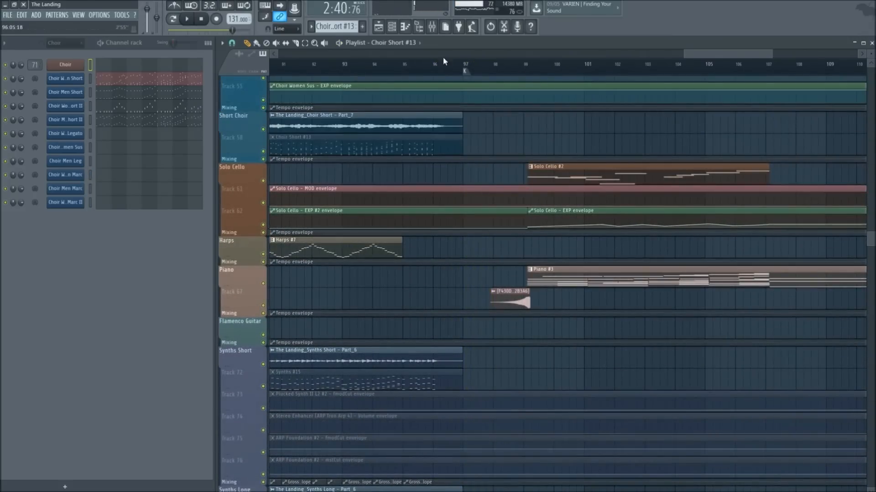
left_click(459, 68)
scroll(503, 150, "down", 20)
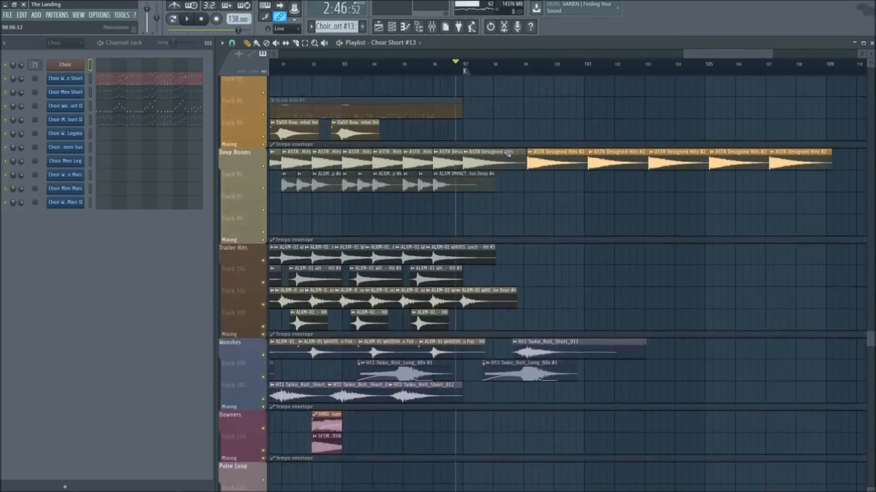
scroll(522, 93, "down", 3)
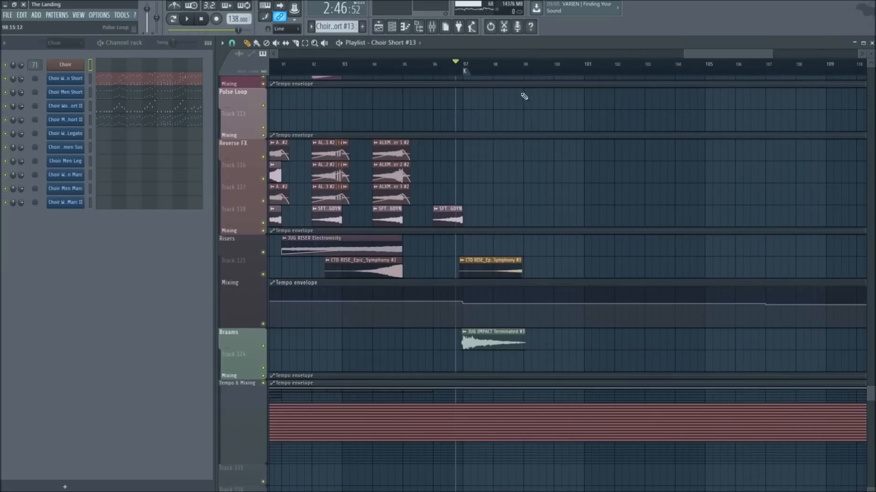
scroll(453, 167, "up", 3)
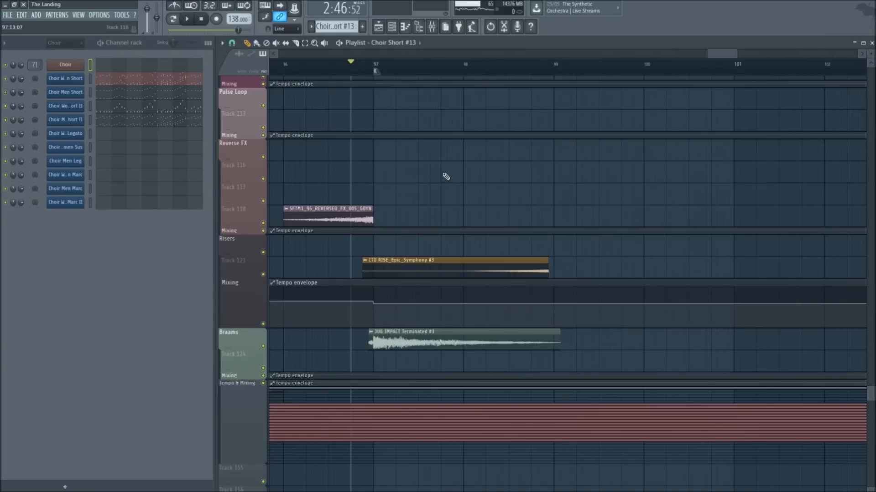
scroll(511, 86, "down", 2)
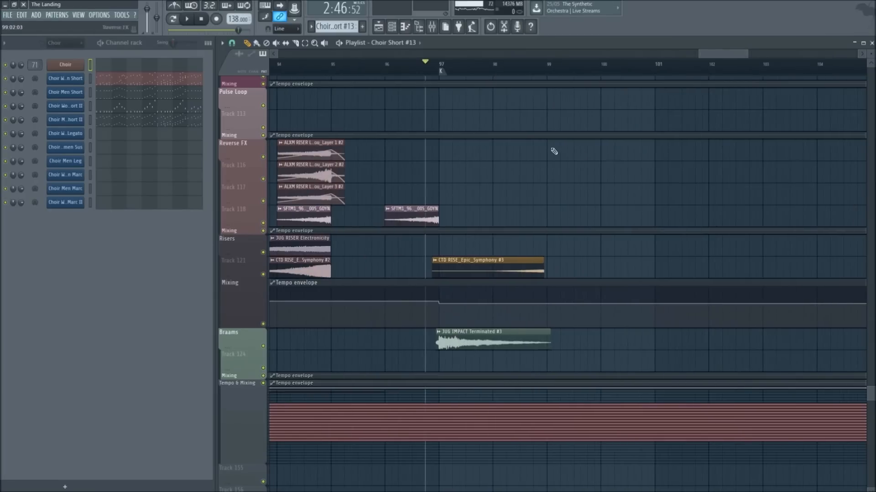
scroll(625, 66, "down", 3)
left_click_drag(696, 55, 720, 56)
Examine the outro clips after bar 97, going up from the wooshes through Piano and Solo Cello to Long Strings
scroll(474, 203, "up", 5)
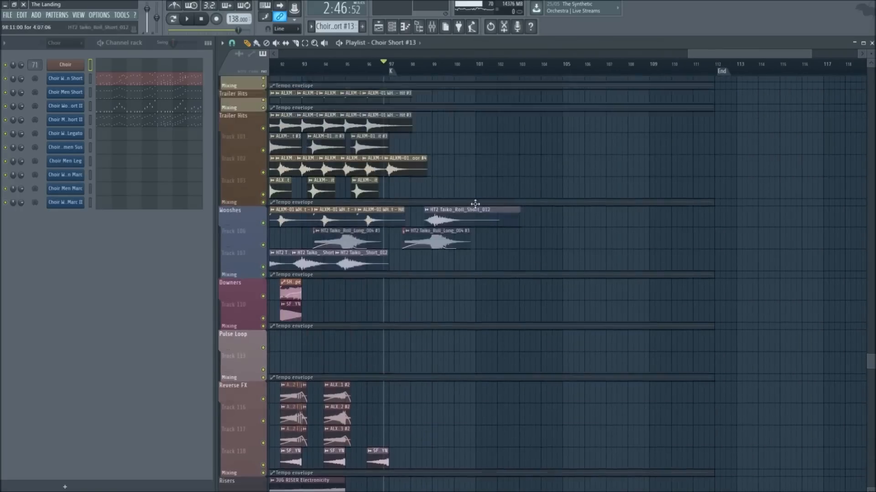
scroll(447, 338, "up", 15)
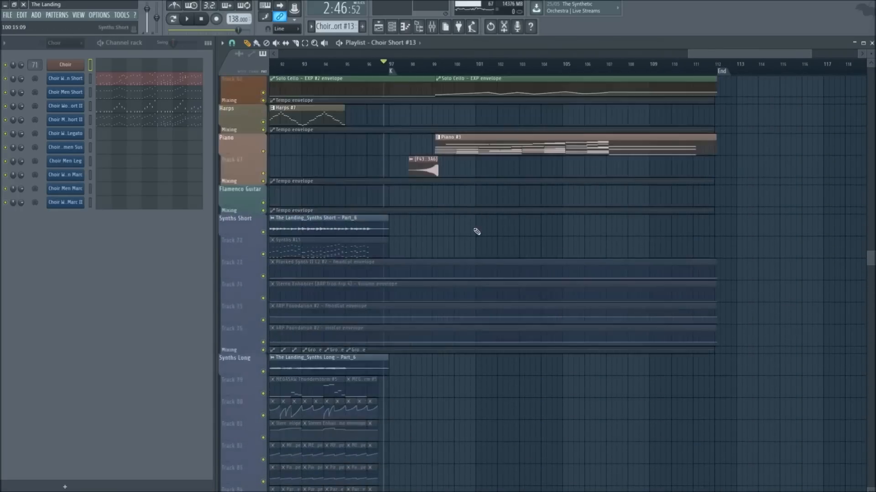
scroll(465, 239, "down", 4)
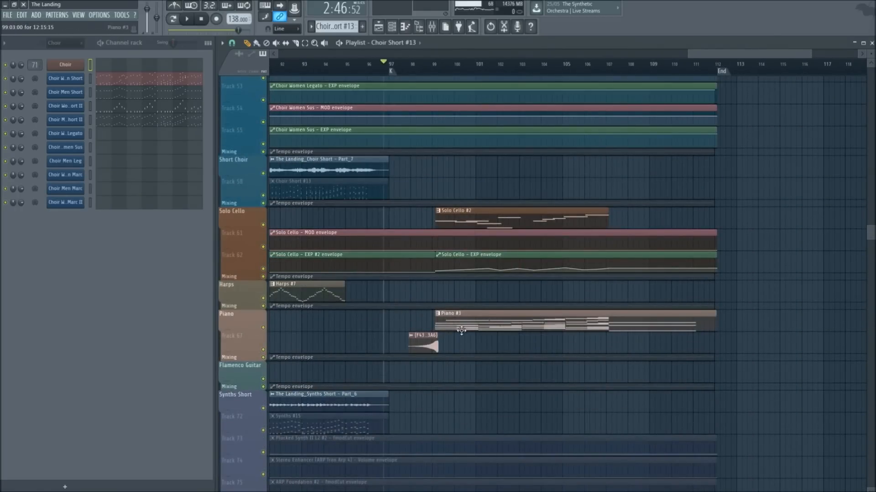
scroll(522, 366, "up", 20)
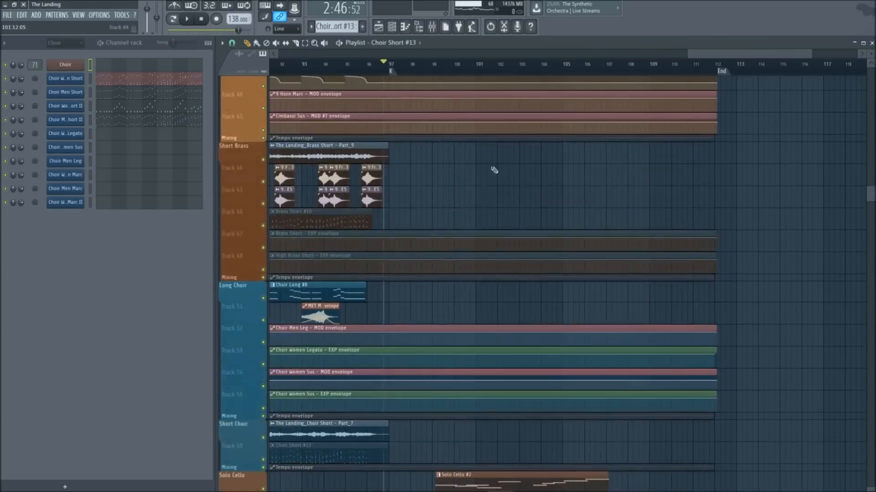
scroll(472, 174, "up", 5)
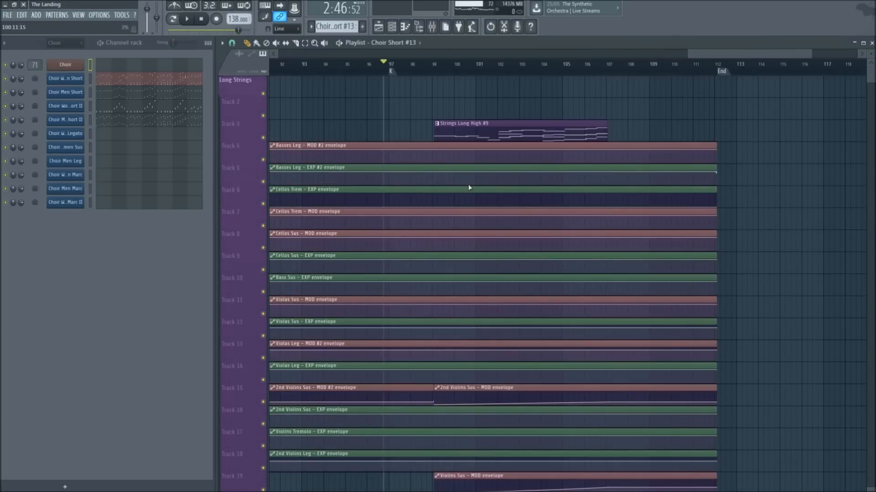
Start playback just before bar 97 and briefly open the notes of the Strings Long High #9 clip
left_click(487, 135)
key("space")
scroll(449, 74, "up", 2)
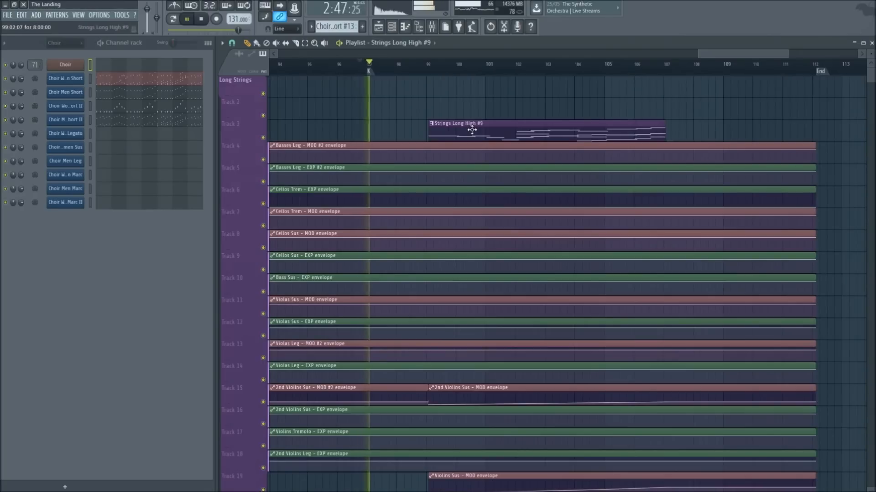
double_click(441, 125)
key("F7")
Follow the outro playback down from Long Strings to the Solo Cello #2 and Piano #3 clips, keeping the End marker in view
scroll(435, 183, "down", 10)
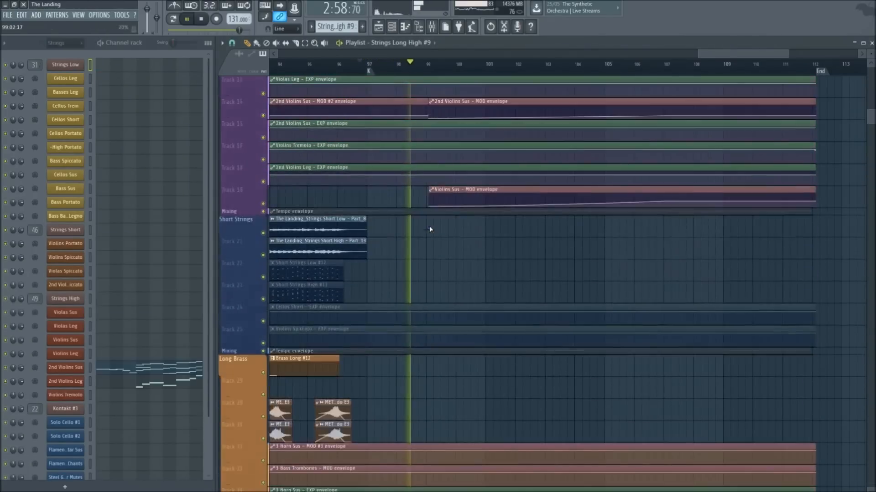
scroll(431, 236, "down", 12)
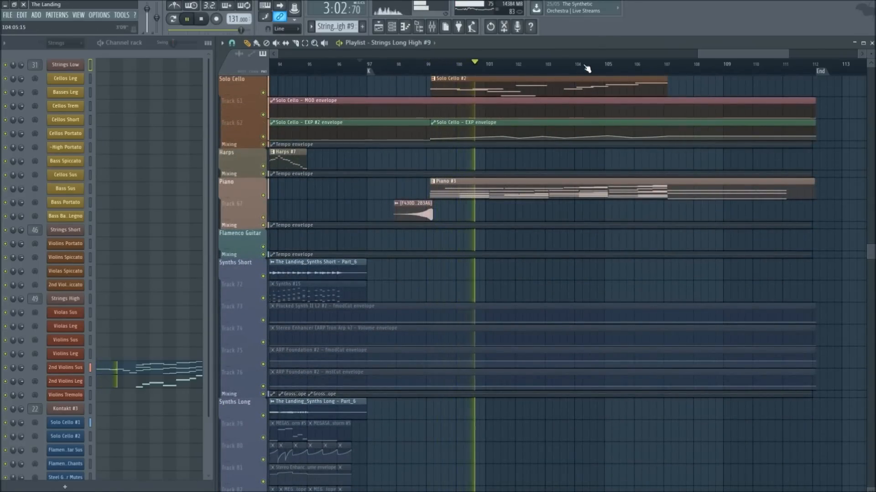
scroll(589, 68, "down", 2)
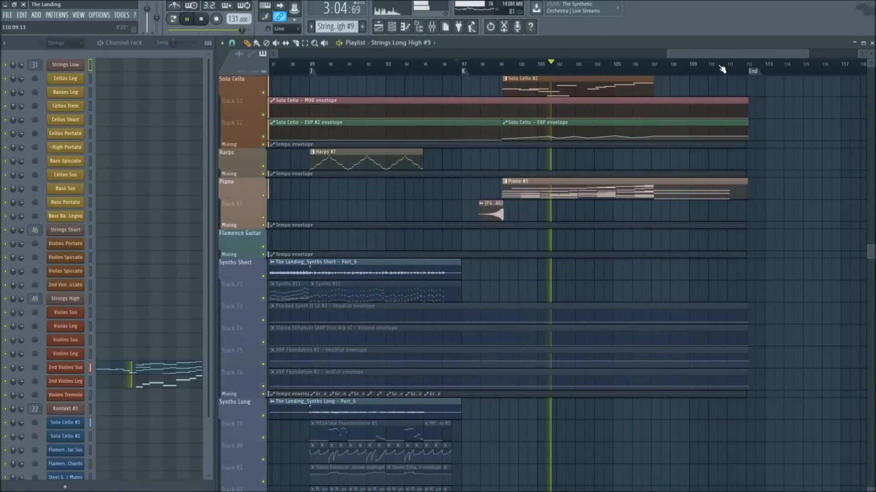
scroll(722, 69, "up", 2)
scroll(626, 184, "up", 3)
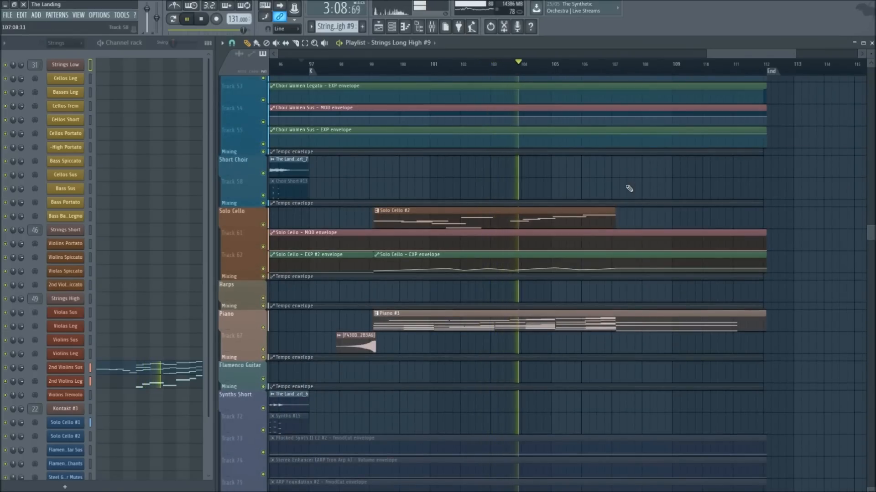
scroll(629, 191, "down", 3)
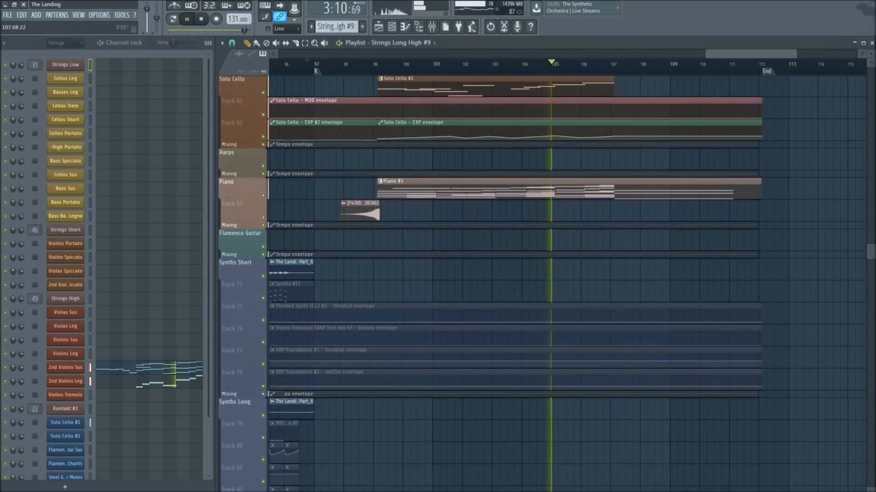
Follow the Deep Booms hits during playback, return up to Long Strings and stop playback shortly before the End marker
scroll(644, 162, "down", 3)
scroll(650, 196, "down", 12)
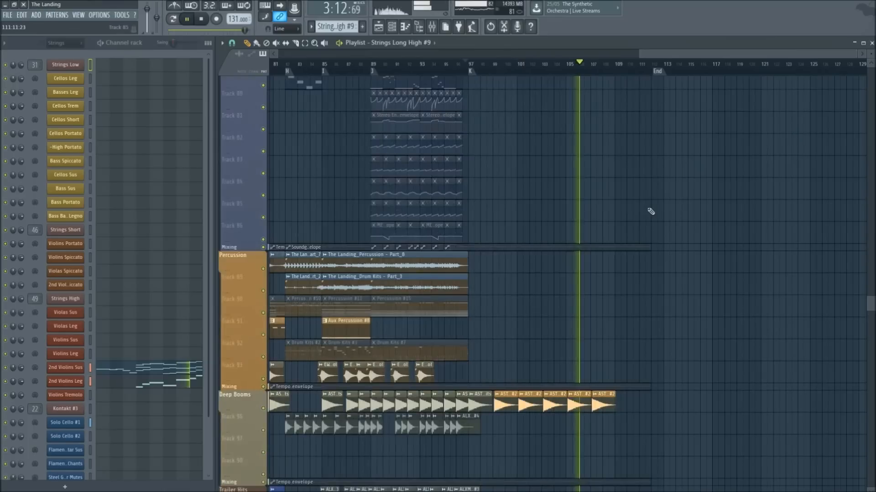
scroll(649, 208, "down", 7)
scroll(649, 210, "up", 11)
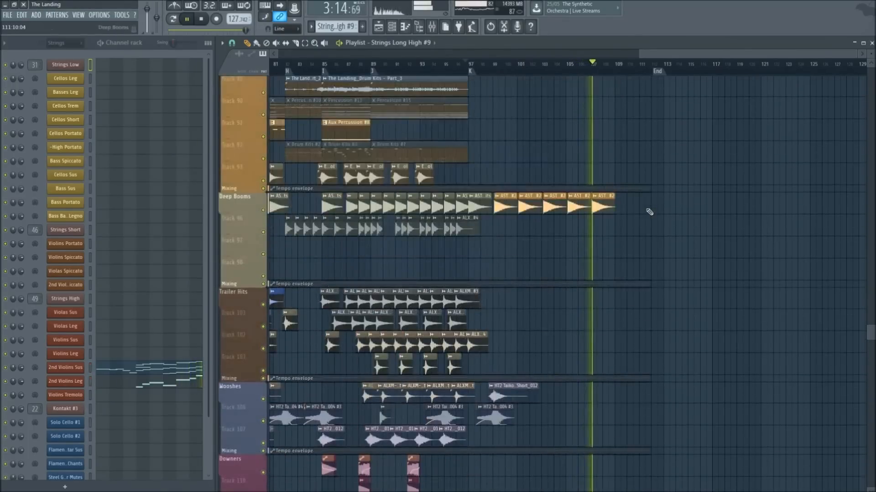
scroll(647, 211, "up", 10)
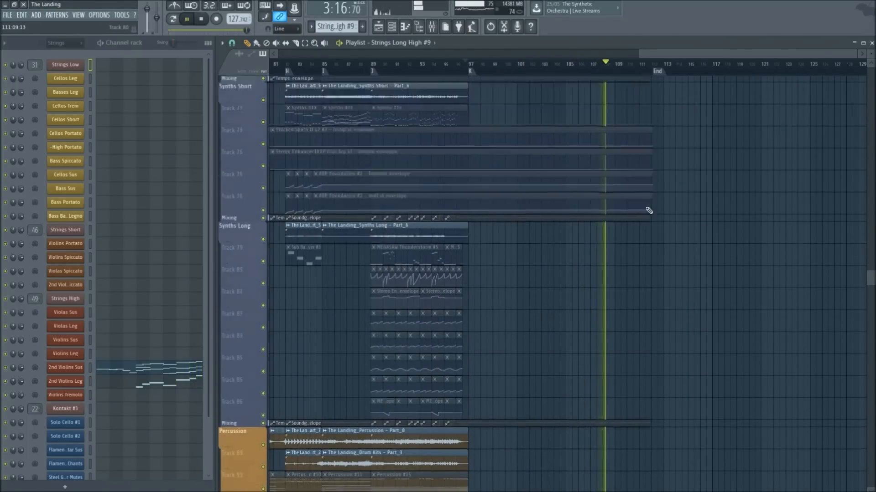
scroll(647, 209, "up", 10)
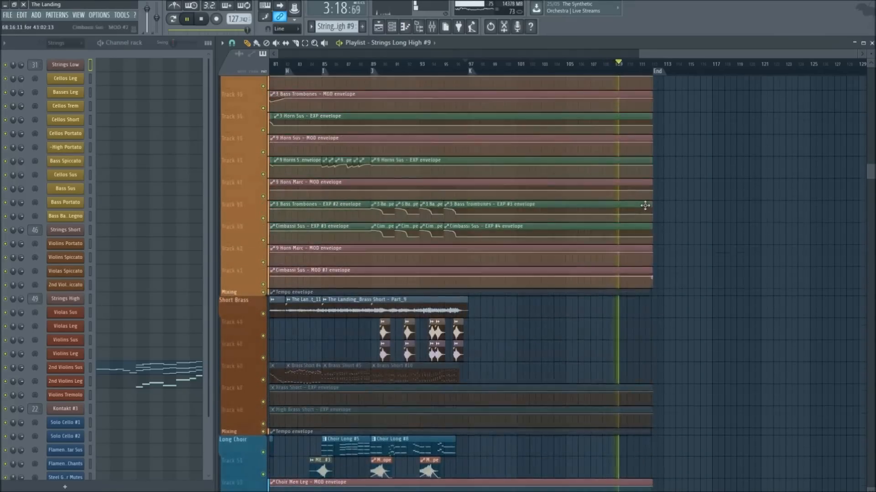
scroll(648, 209, "up", 10)
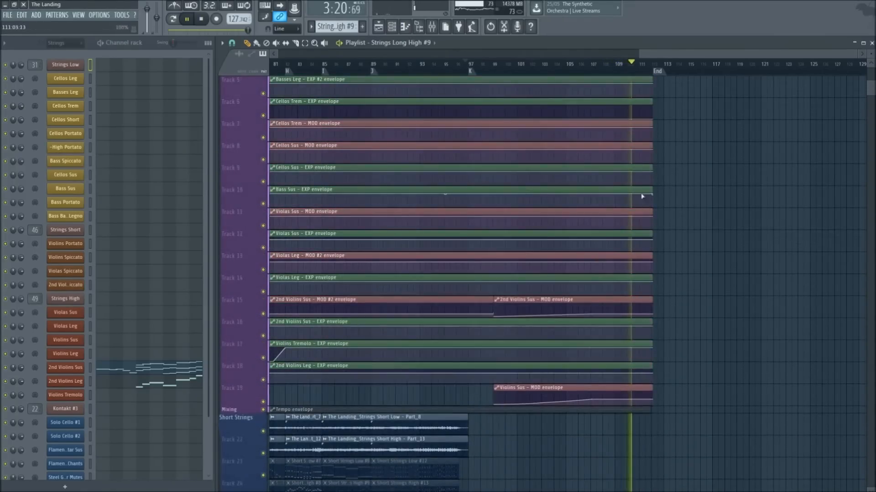
key("space")
Examine the Violins Sus MOD envelope, the brass and choir tracks in overview, and the Strings Long High #9 clip in the outro
scroll(458, 201, "down", 6)
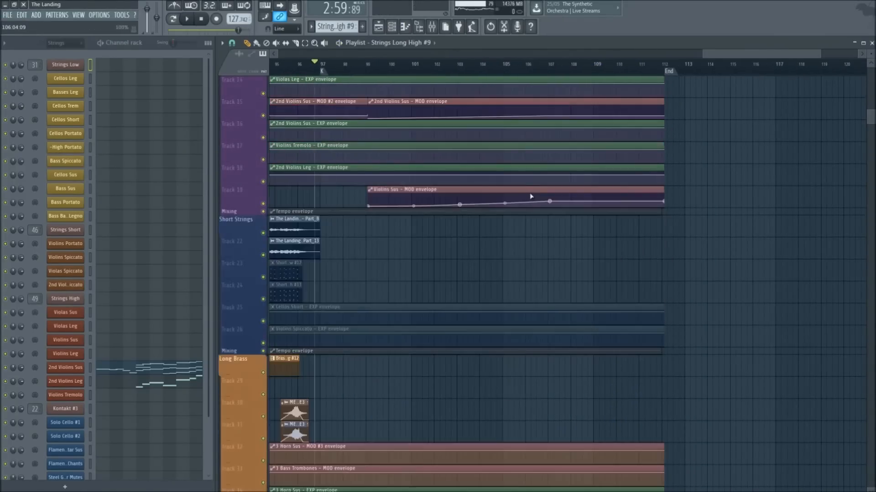
scroll(458, 200, "up", 3)
scroll(458, 200, "down", 5)
scroll(485, 54, "down", 5)
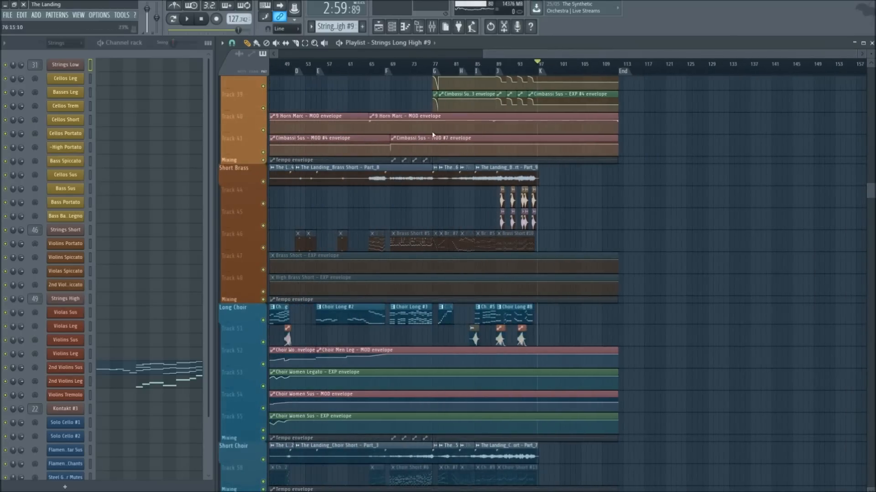
scroll(605, 71, "up", 4)
left_click_drag(671, 51, 755, 52)
scroll(608, 178, "up", 4)
scroll(607, 178, "up", 15)
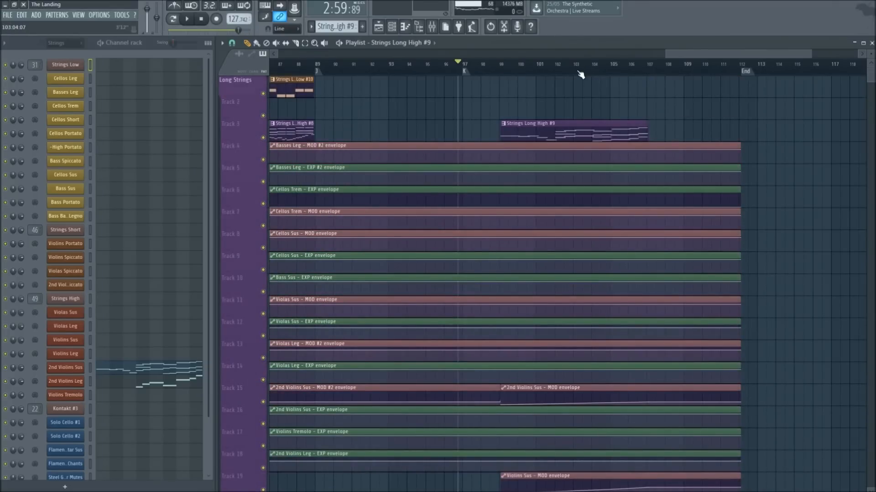
scroll(584, 68, "down", 2)
scroll(579, 67, "up", 2)
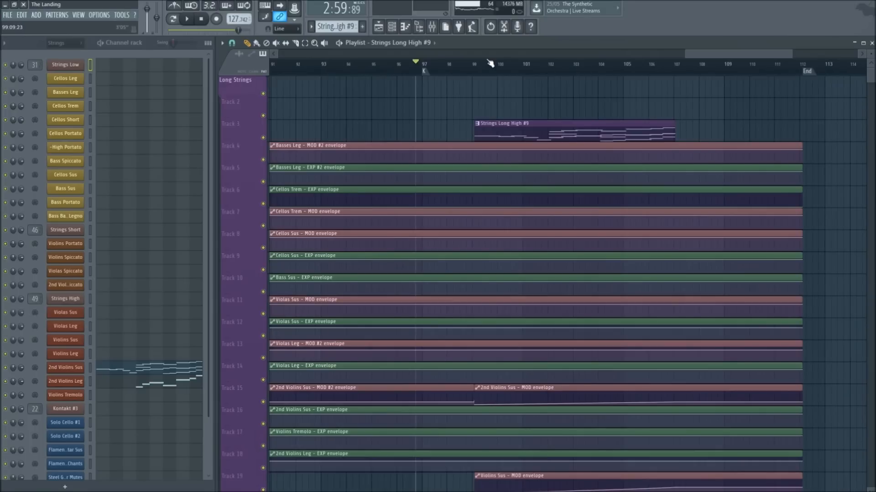
Examine the outro's arrangement from the Strings Long High #9 clip down to the Solo Cello #2 and Piano #3 clips
scroll(488, 66, "down", 2)
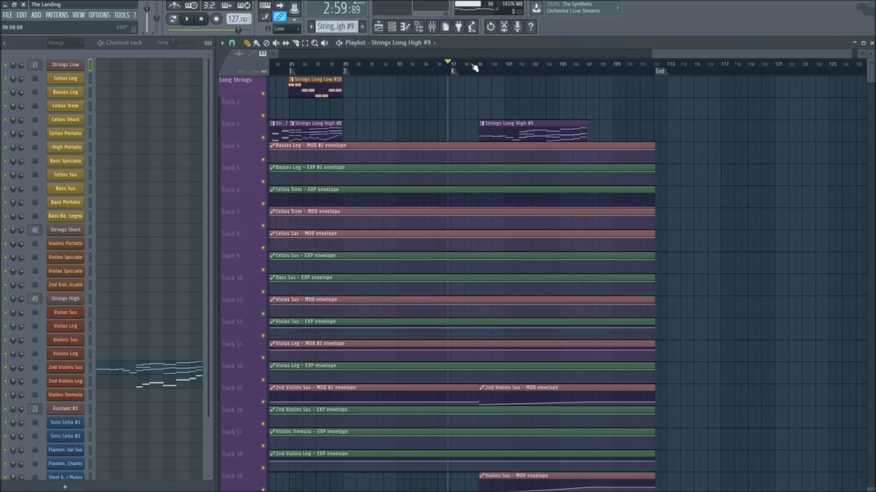
scroll(475, 67, "up", 4)
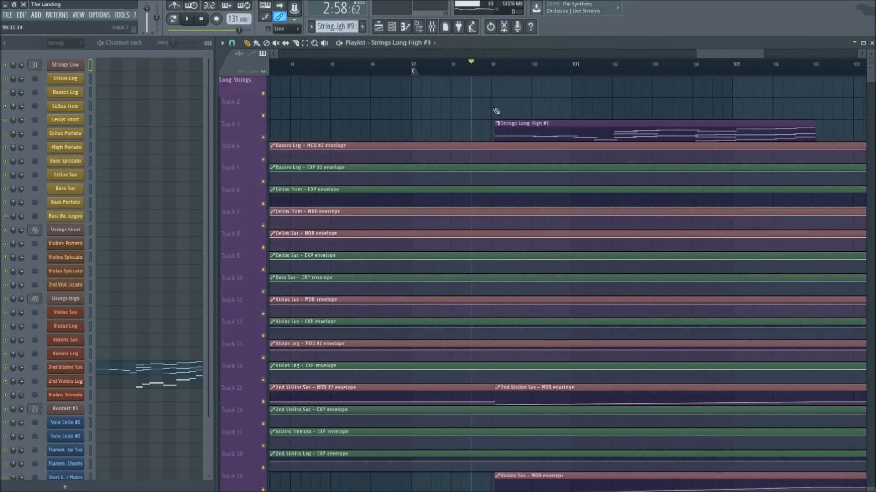
scroll(543, 183, "down", 15)
scroll(543, 133, "down", 5)
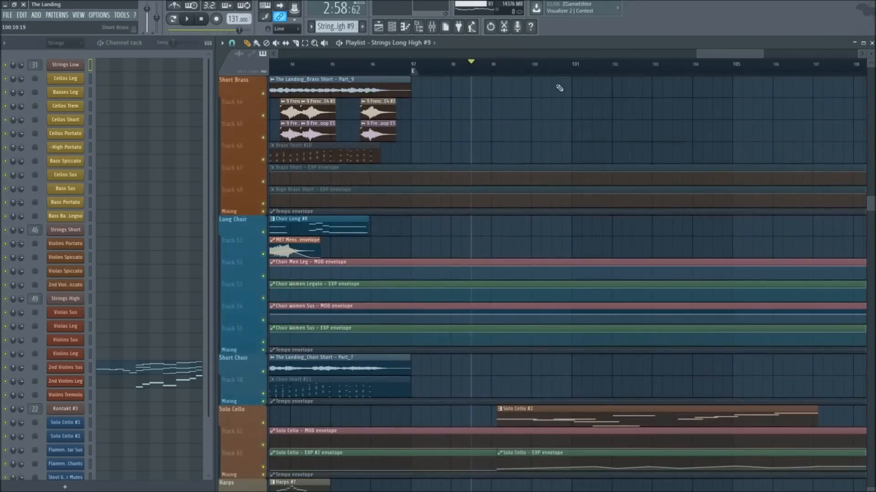
scroll(574, 66, "down", 1)
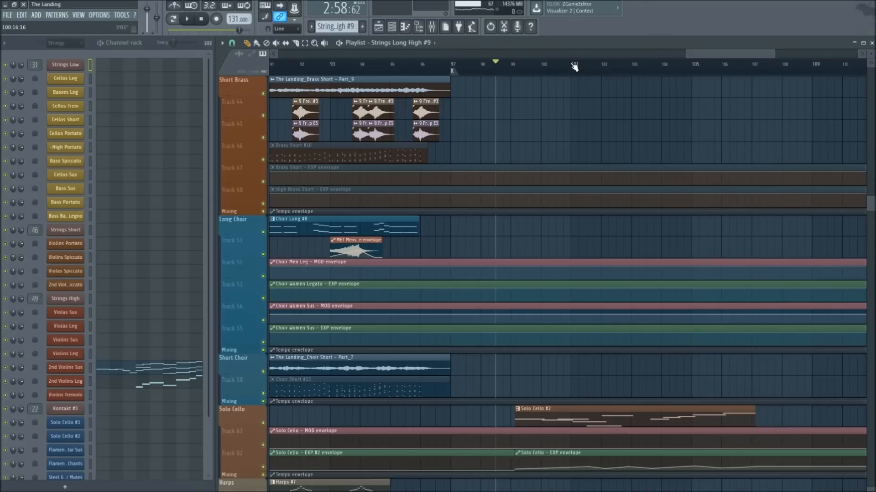
scroll(566, 64, "down", 1)
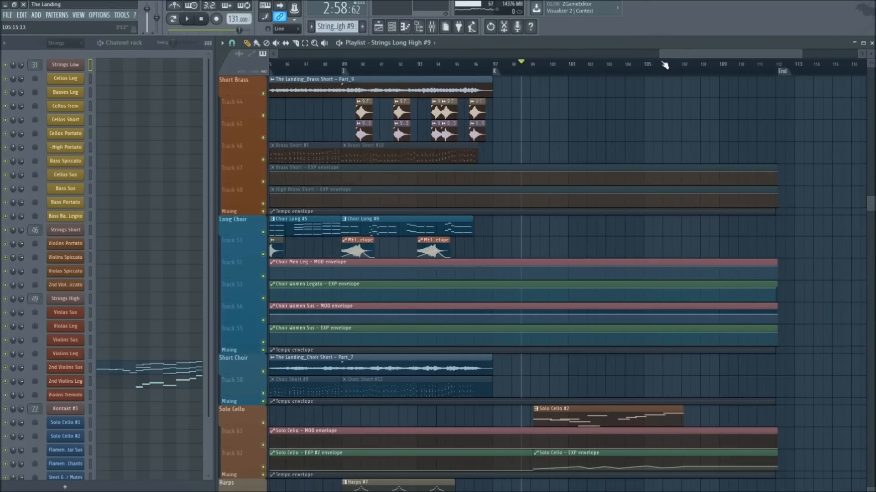
scroll(665, 65, "up", 2)
scroll(446, 248, "down", 6)
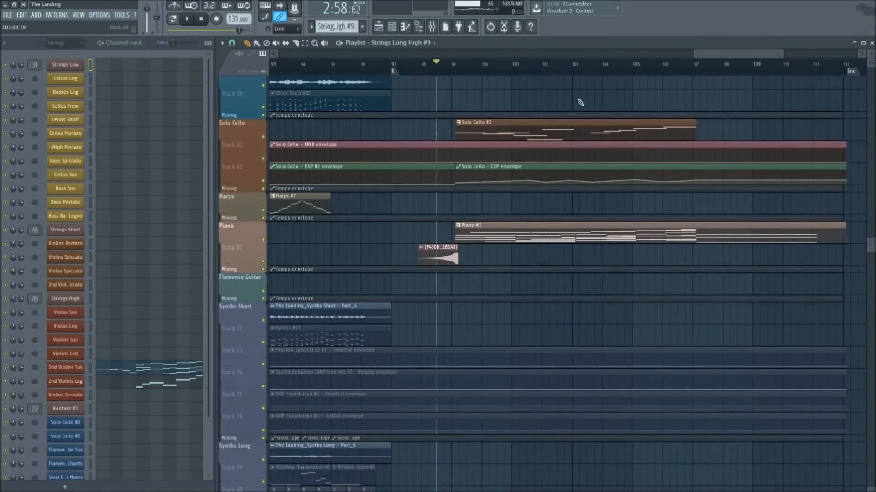
scroll(580, 103, "down", 5)
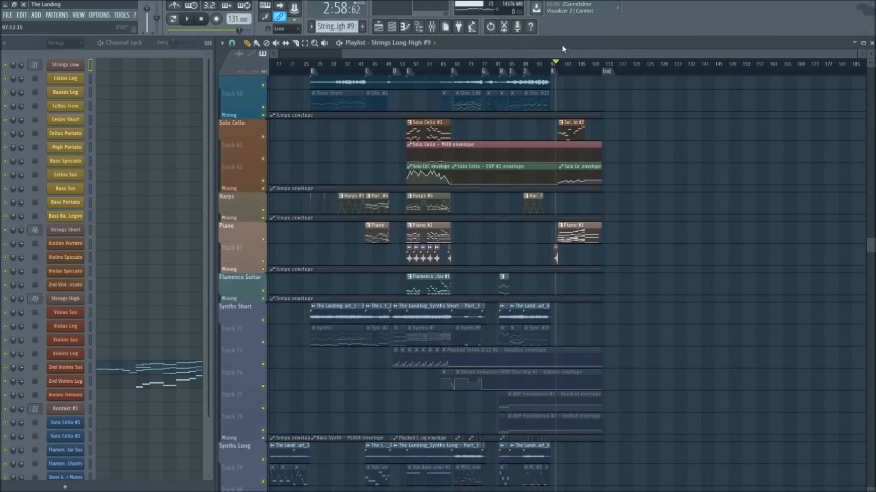
Briefly open the notes of the Solo Cello #2 clip in the outro and return to the playlist
scroll(576, 72, "up", 3)
left_click_drag(626, 54, 709, 54)
scroll(775, 68, "up", 2)
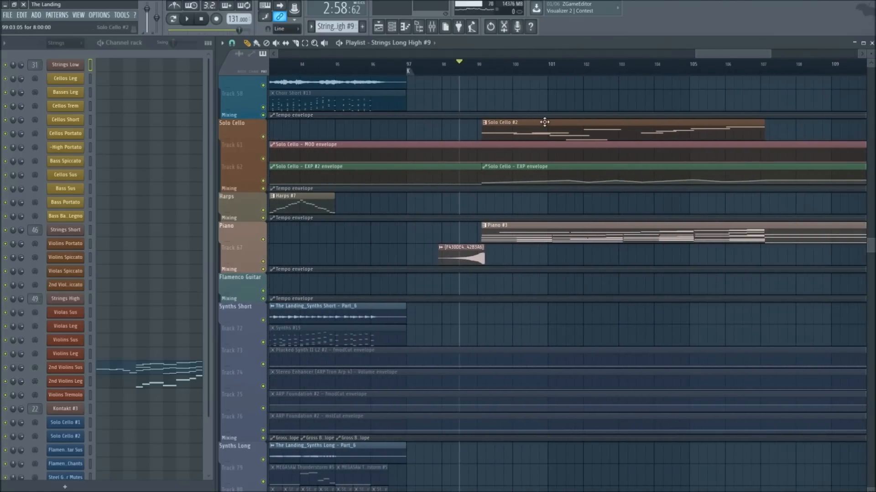
double_click(544, 122)
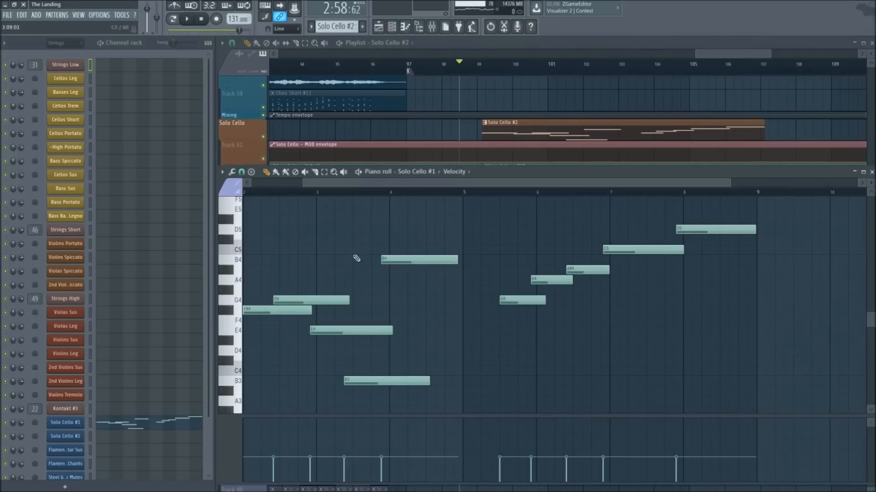
scroll(385, 185, "down", 2)
key("F7")
scroll(501, 153, "up", 10)
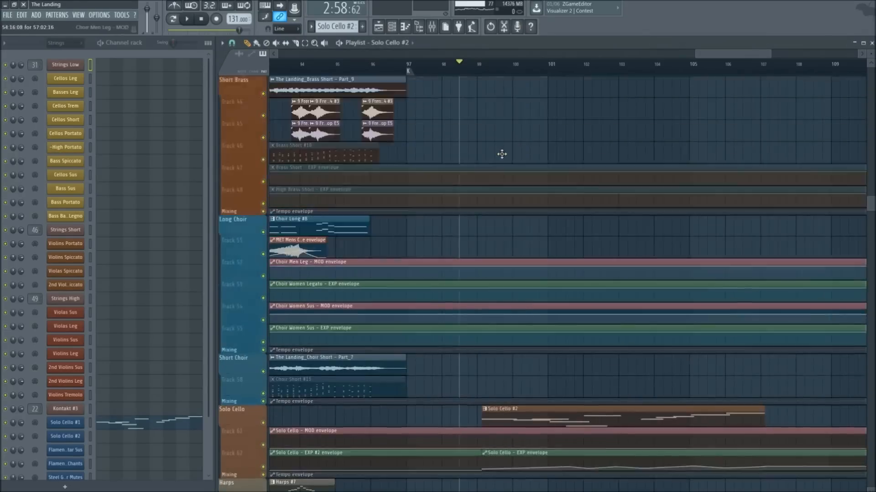
Solo the Piano group and open the sample settings of the reversed audio clip leading into Piano #3
scroll(524, 160, "down", 10)
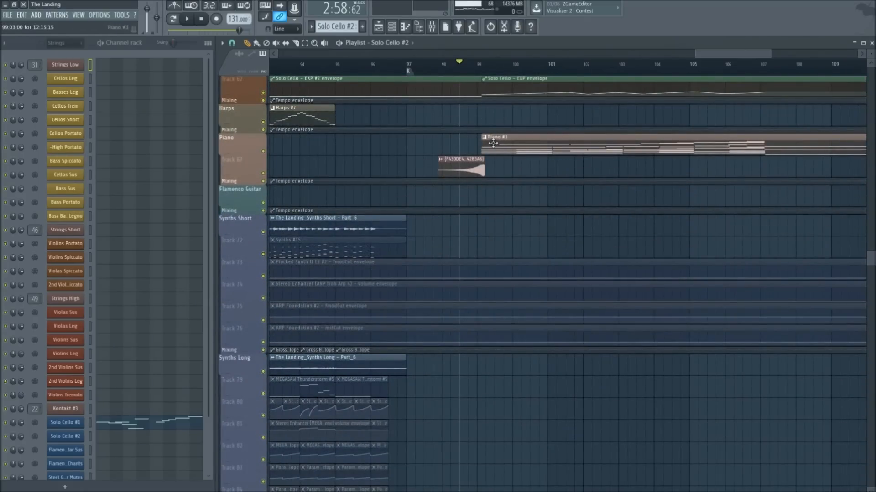
left_click(493, 143)
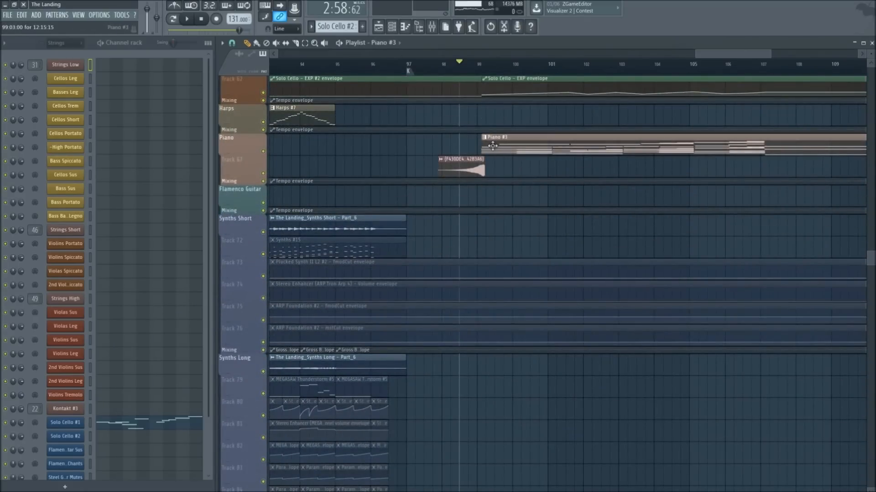
right_click(263, 174)
scroll(457, 67, "up", 3)
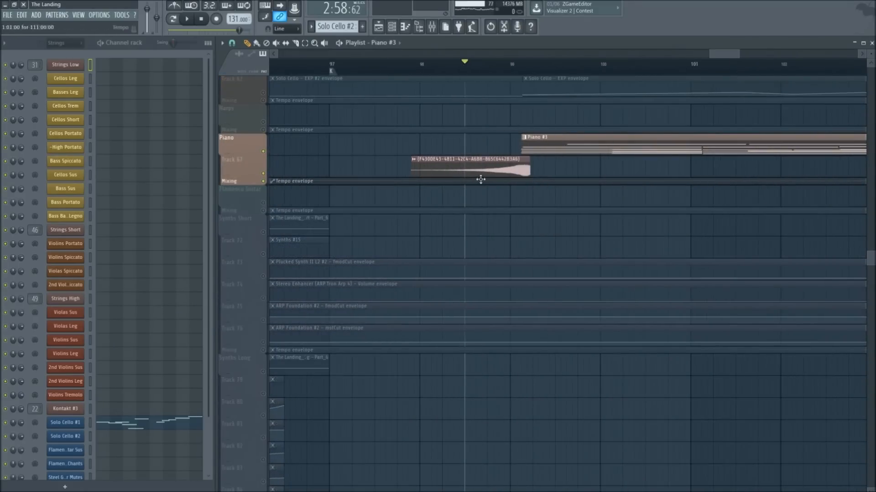
double_click(513, 164)
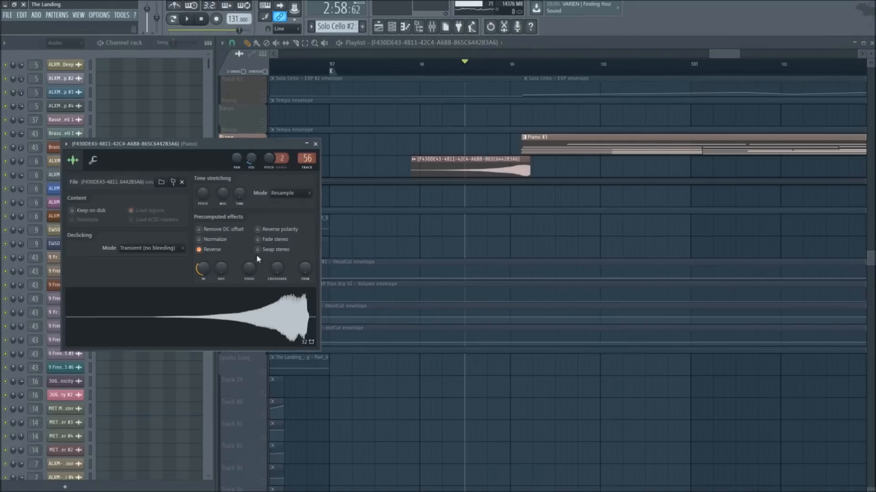
Audition the soloed reversed piano sample from between bars 97 and 98, up to the start of Piano #3
scroll(438, 65, "down", 2)
left_click(469, 65)
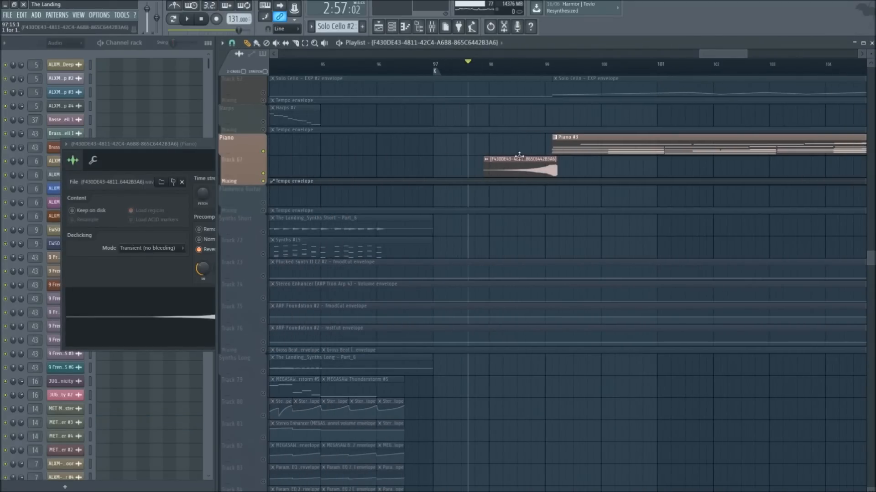
key("space")
key("space")
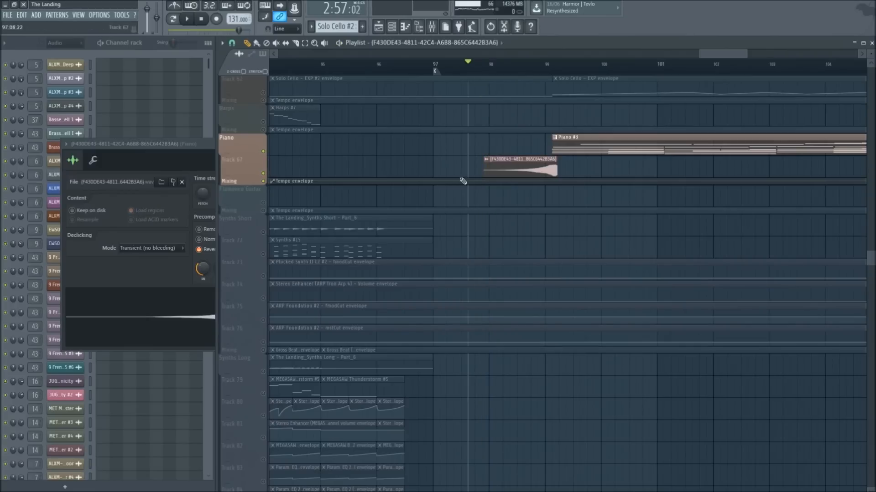
scroll(571, 68, "up", 3)
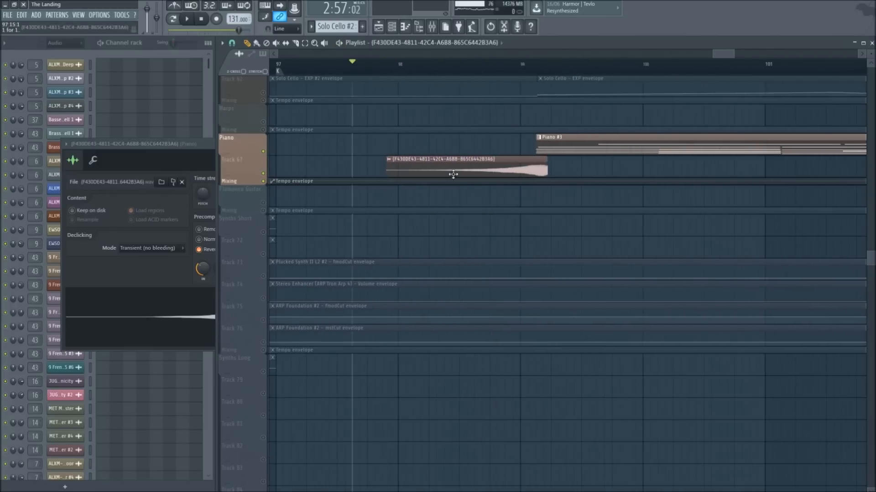
scroll(397, 73, "down", 2)
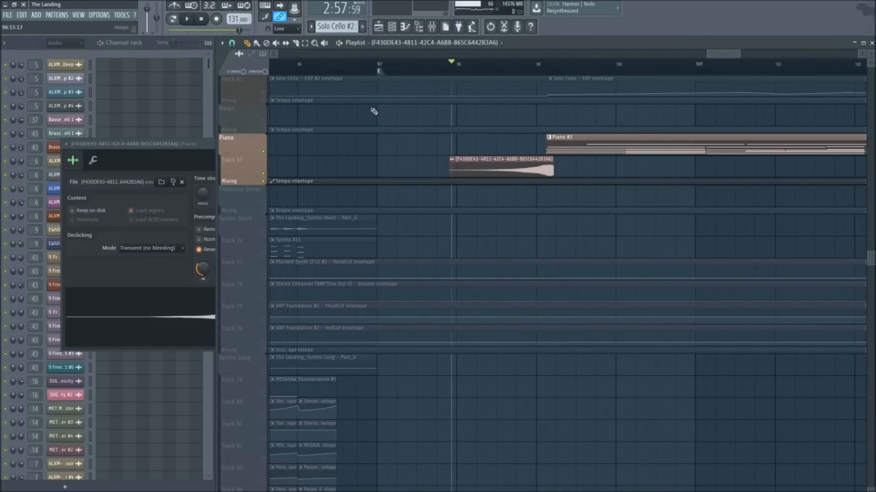
Unsolo the Piano group and play the full mix from just before bar 97 into the outro
right_click(264, 173)
right_click(263, 173)
right_click(263, 173)
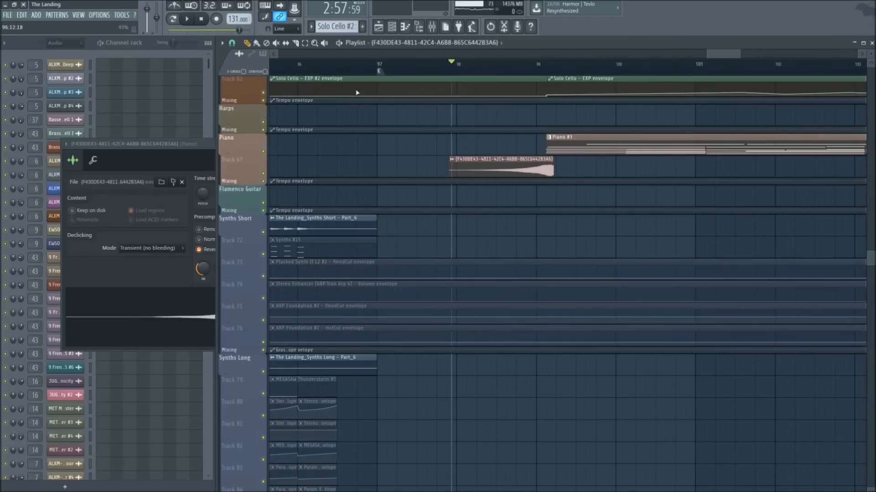
left_click(370, 71)
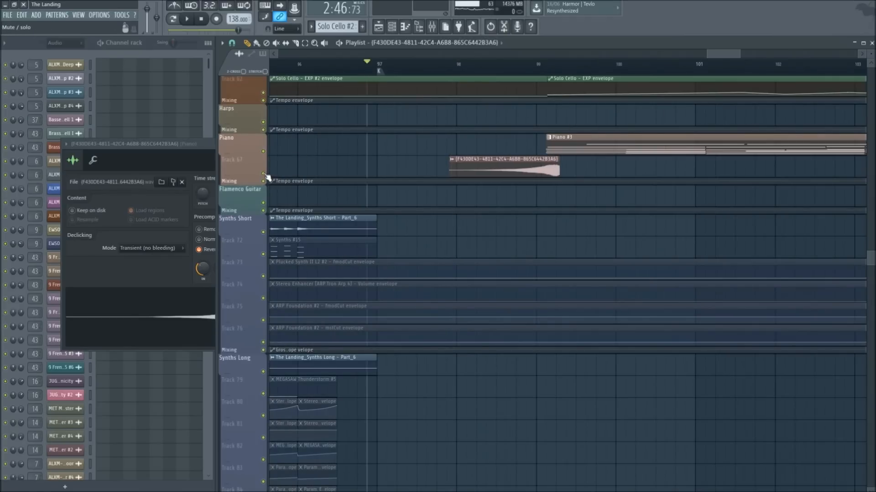
scroll(318, 226, "up", 4)
key("space")
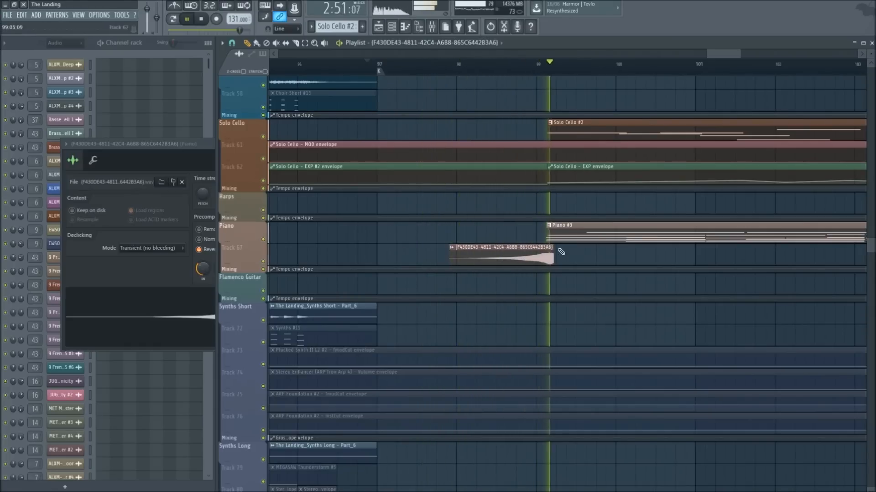
Solo the Piano group again and replay the reversed sample's transition into Piano #3 from just before bar 98
right_click(262, 261)
key("space")
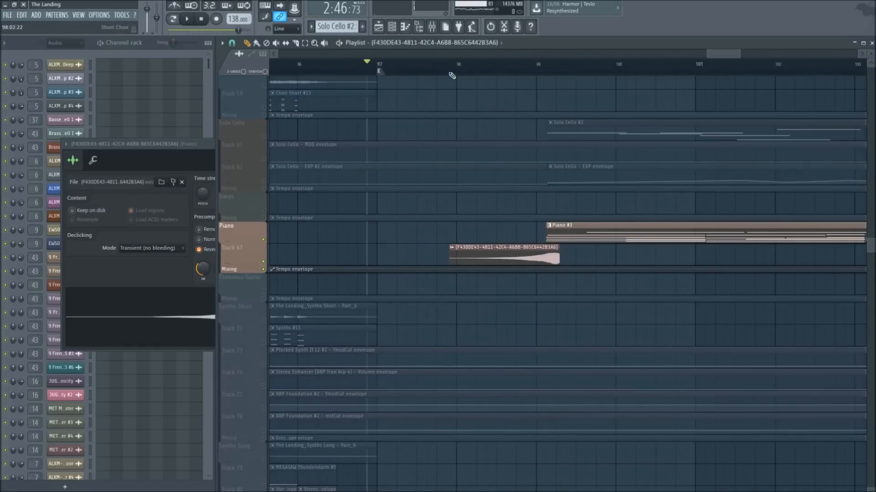
key("space")
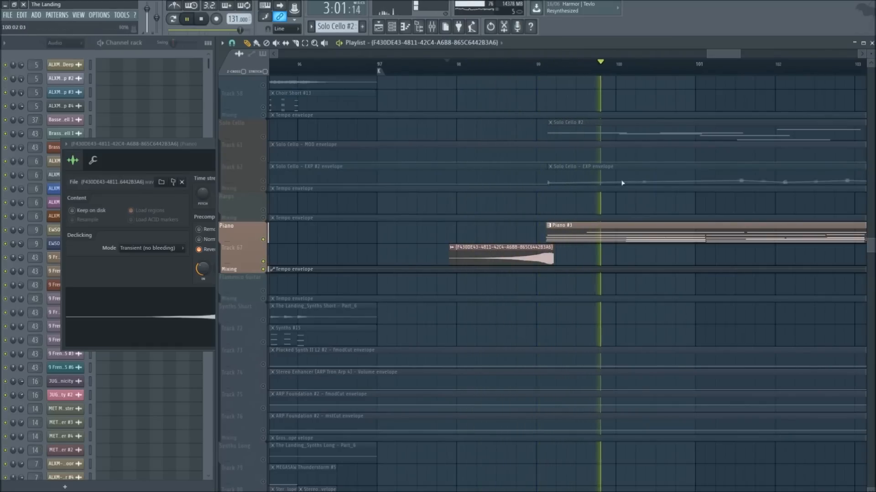
Open the notes of the Piano #3 clip during solo playback, view the whole part and return to the playlist
scroll(675, 64, "down", 3)
double_click(676, 236)
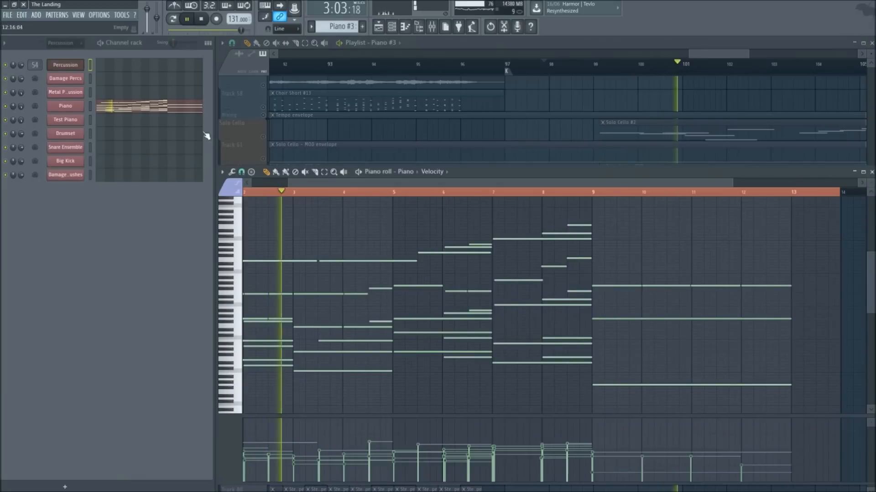
scroll(406, 242, "down", 4)
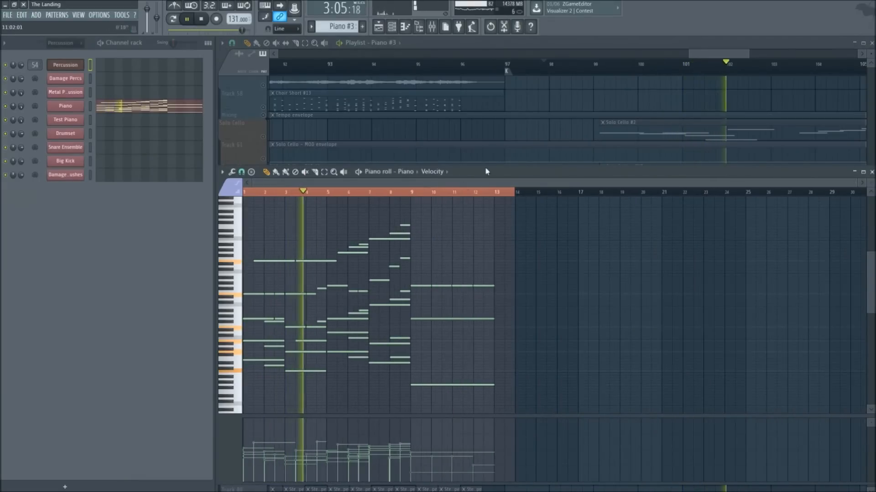
right_click(620, 80)
Follow the piano solo playback toward the End marker, move down to the percussion and effects tracks, and stop playback
scroll(654, 74, "down", 3)
left_click_drag(743, 55, 791, 60)
scroll(487, 66, "down", 3)
scroll(416, 274, "down", 3)
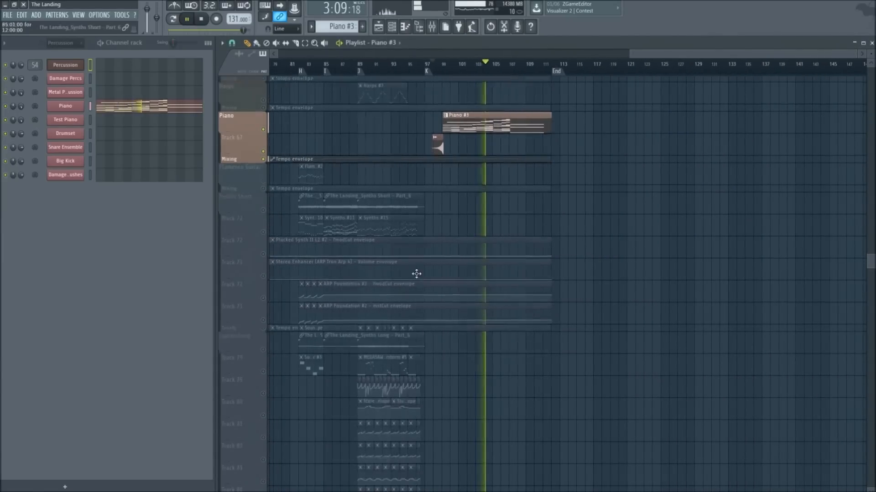
scroll(313, 289, "down", 15)
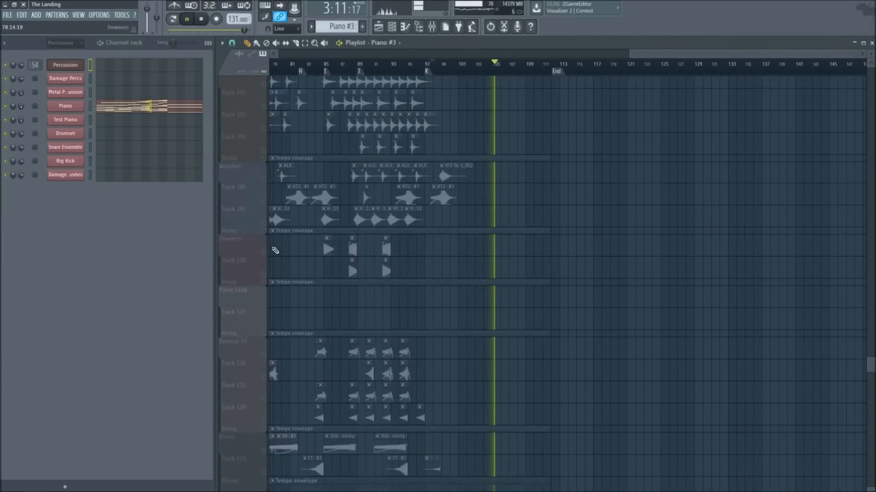
key("space")
Examine the outro's Deep Booms hits and the taiko rolls on the Wooshes tracks with all tracks active
scroll(263, 244, "up", 6)
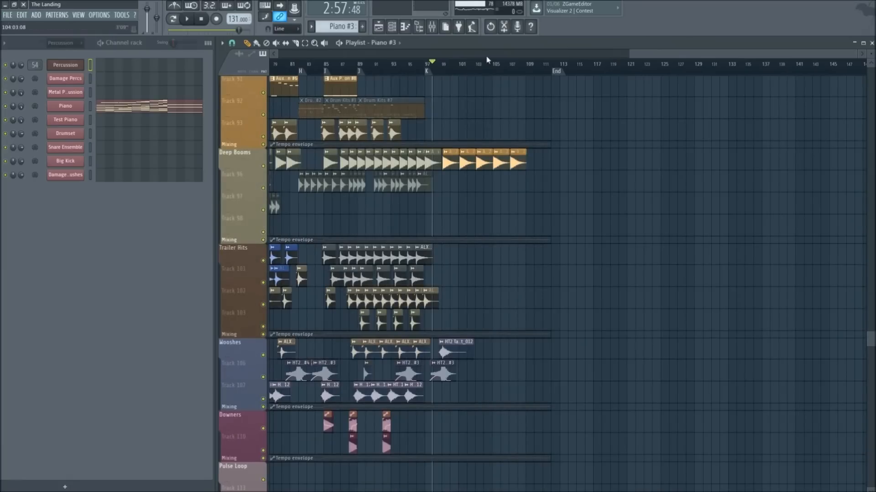
scroll(486, 55, "up", 3)
scroll(674, 56, "up", 2)
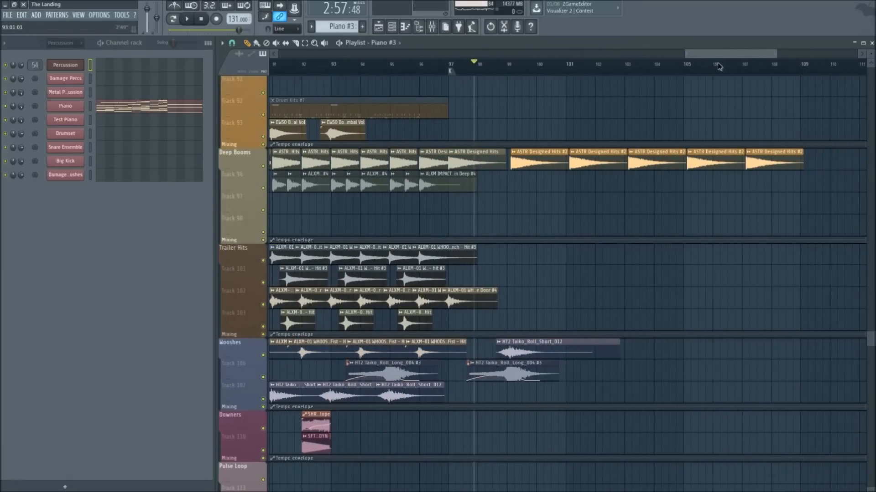
scroll(717, 67, "up", 3)
scroll(596, 56, "down", 5)
scroll(595, 190, "down", 2)
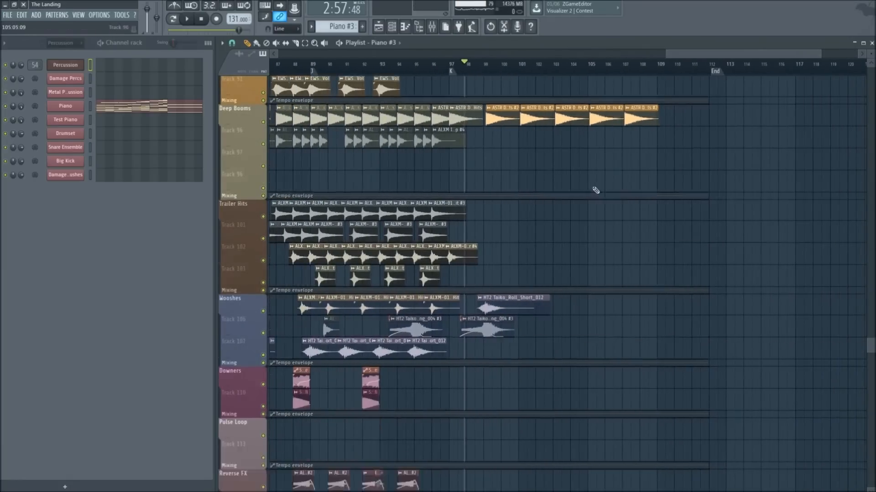
Examine the Reverse FX, Risers and Braams tracks around bar 97, and return up to an overview of the arrangement
scroll(567, 191, "down", 15)
scroll(664, 303, "up", 6)
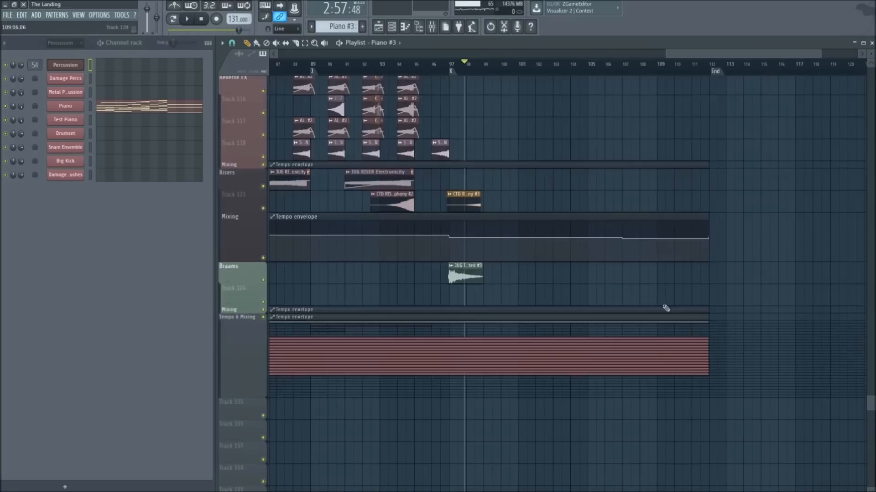
scroll(666, 309, "up", 3)
left_click_drag(872, 390, 870, 64)
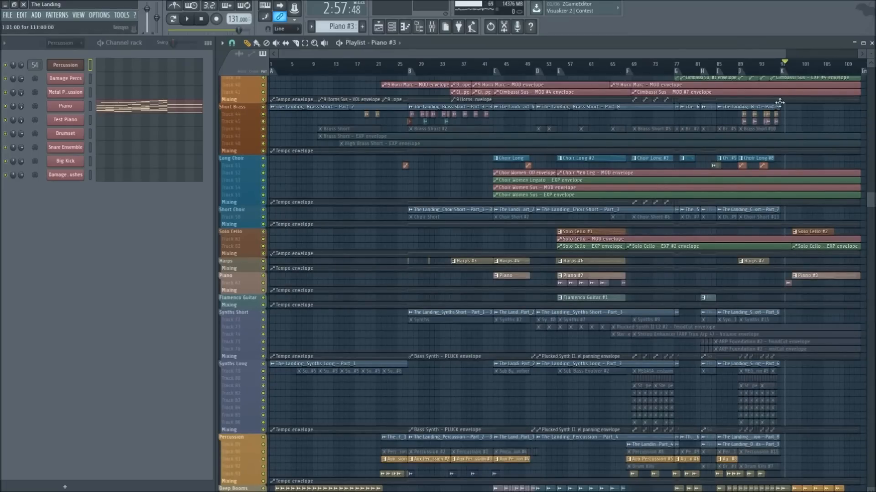
Briefly show the mixer and return to the Long Strings tracks with the full song length in view
key("F9")
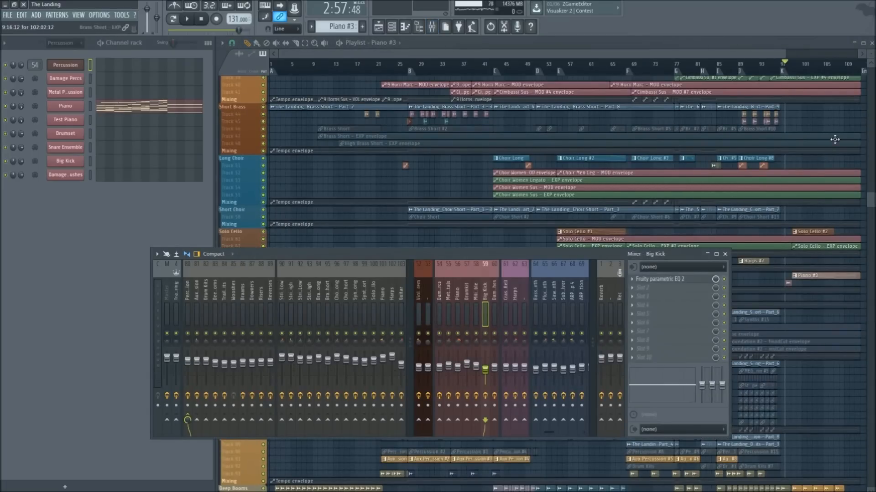
key("F9")
scroll(508, 191, "down", 3)
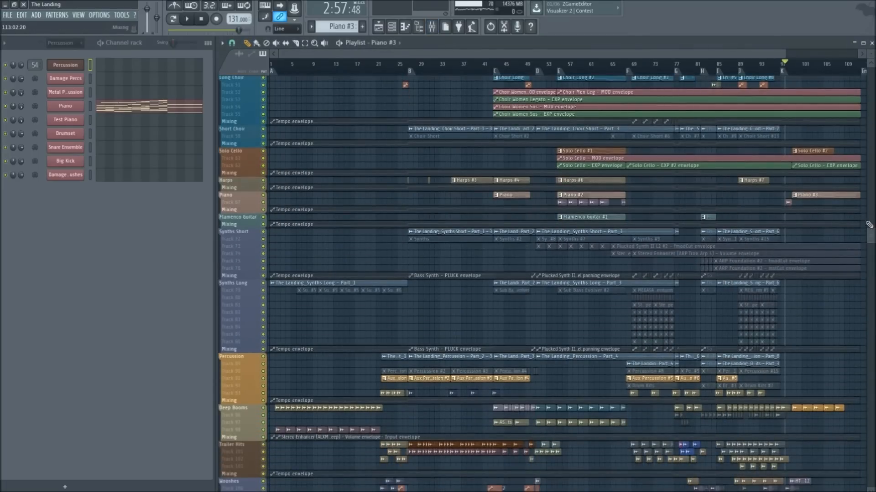
left_click_drag(873, 238, 871, 53)
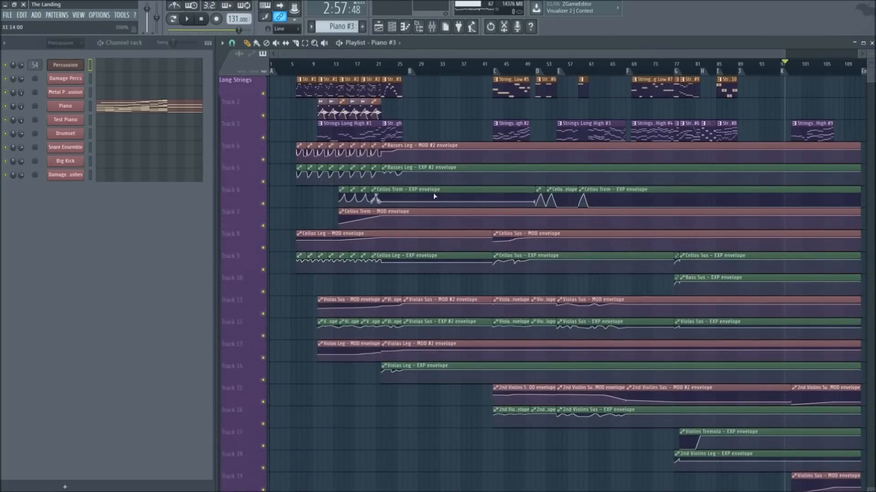
Open the mixer and examine the Damage Percs track and the group of cello and bass tracks
key("F9")
left_click(439, 288)
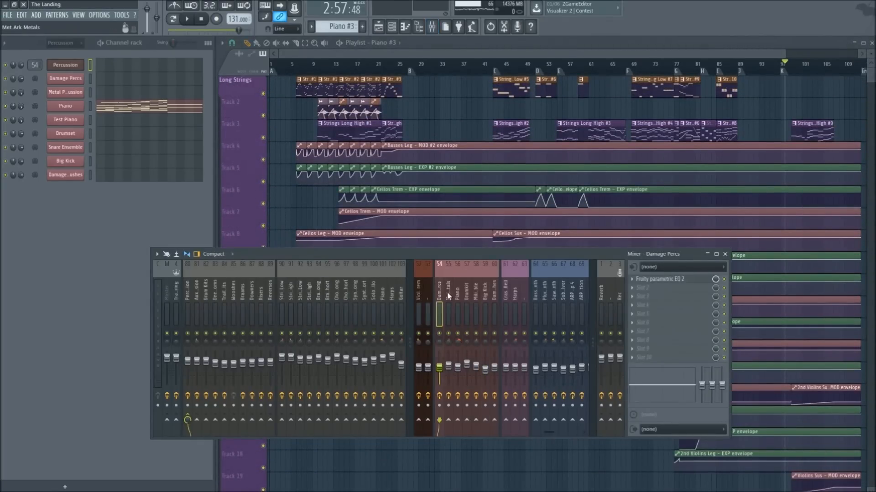
scroll(446, 291, "down", 2)
scroll(538, 298, "up", 3)
scroll(536, 301, "up", 5)
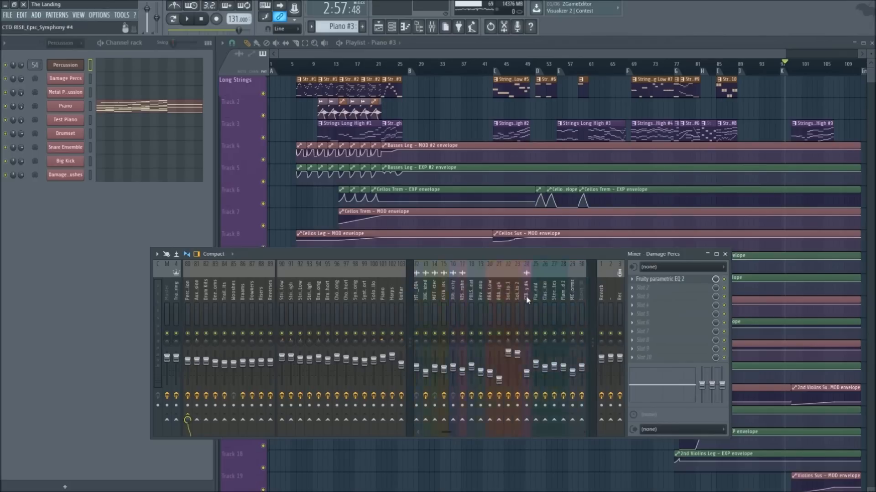
left_click(522, 297)
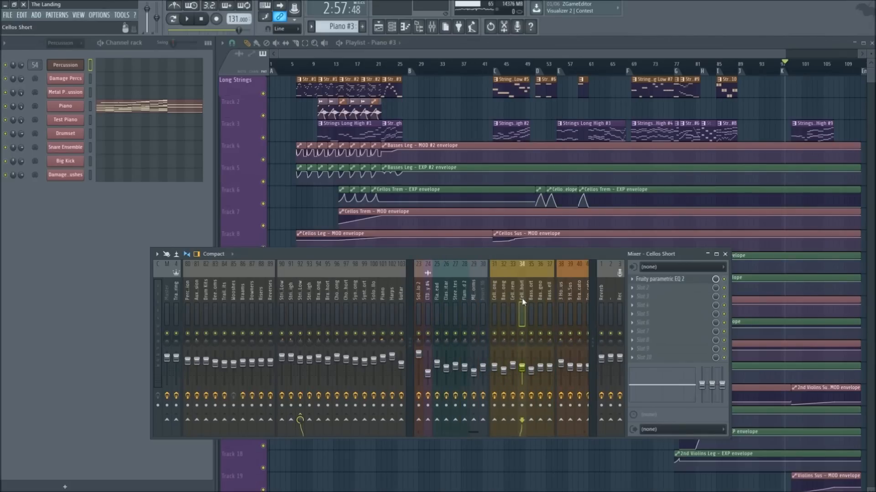
scroll(474, 298, "down", 2)
scroll(429, 295, "up", 2)
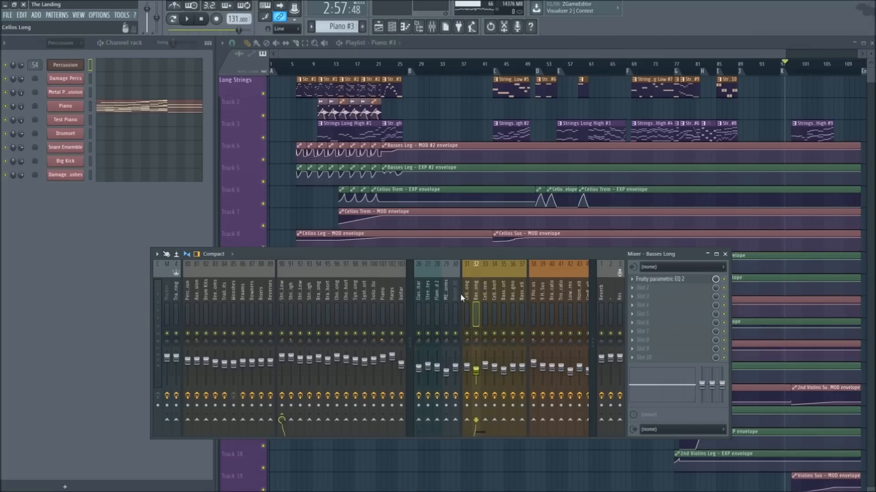
left_click(513, 299)
left_click(522, 300)
Examine the mixer tracks from Basses Swell through the brass, synths and choirs, including the effect chain on Saw Synth
scroll(521, 299, "down", 2)
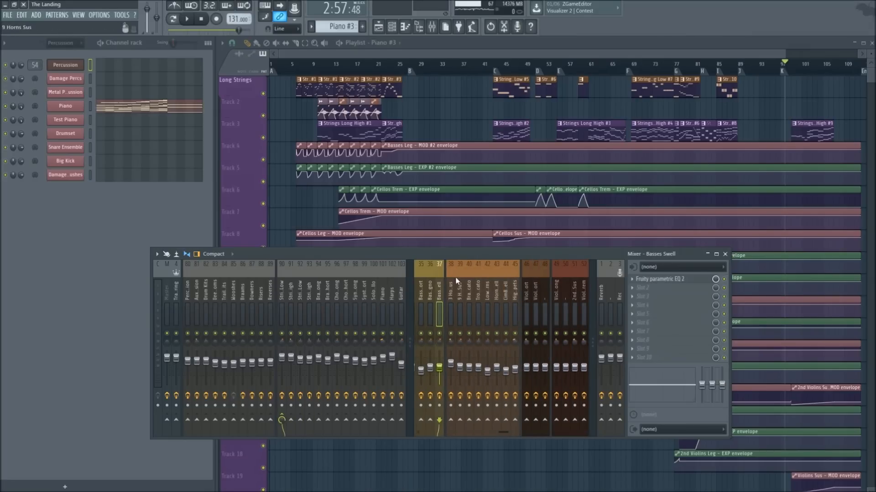
scroll(459, 296, "down", 2)
scroll(504, 295, "down", 4)
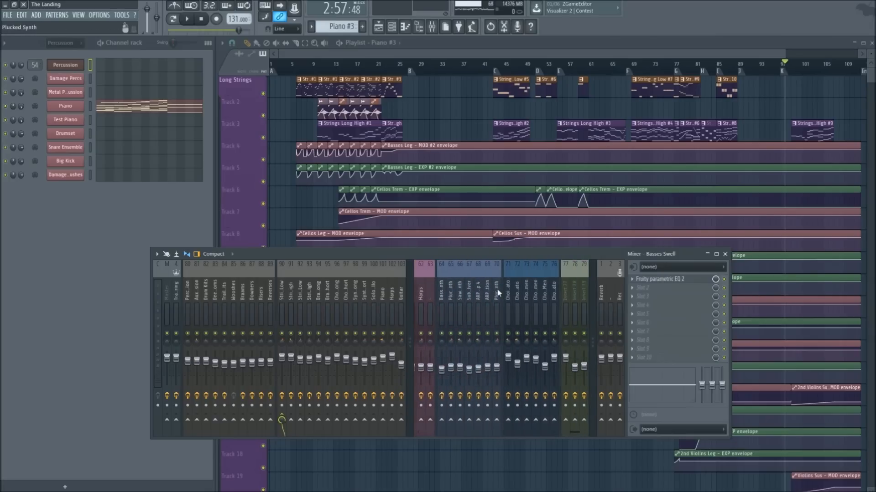
left_click(462, 292)
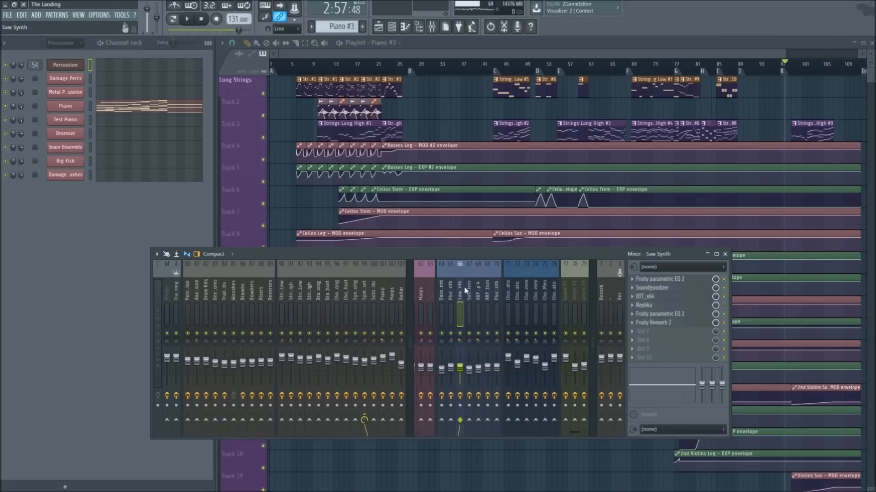
scroll(464, 286, "up", 9)
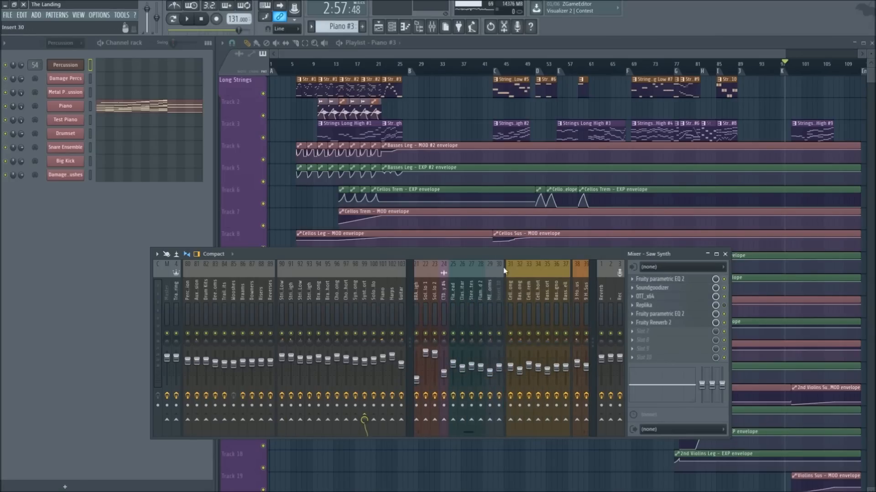
Maximize the mixer and try the Wide layout before settling on Compact 2
double_click(515, 258)
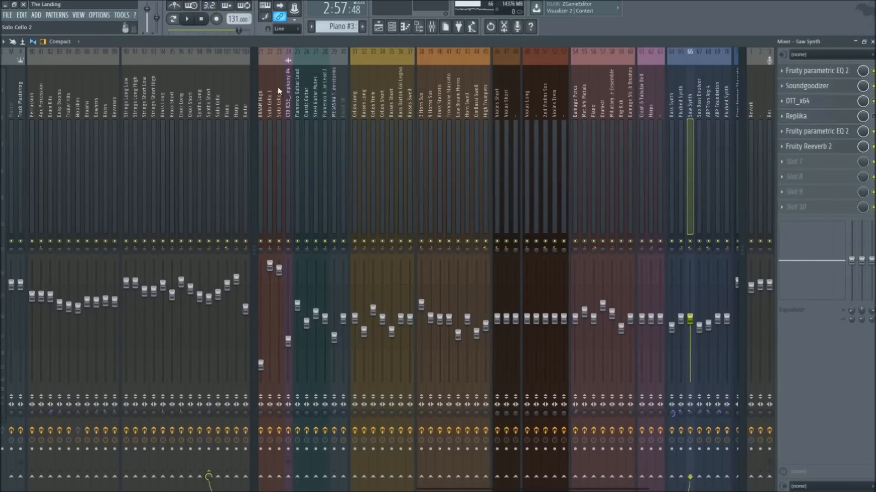
left_click(60, 42)
left_click(57, 60)
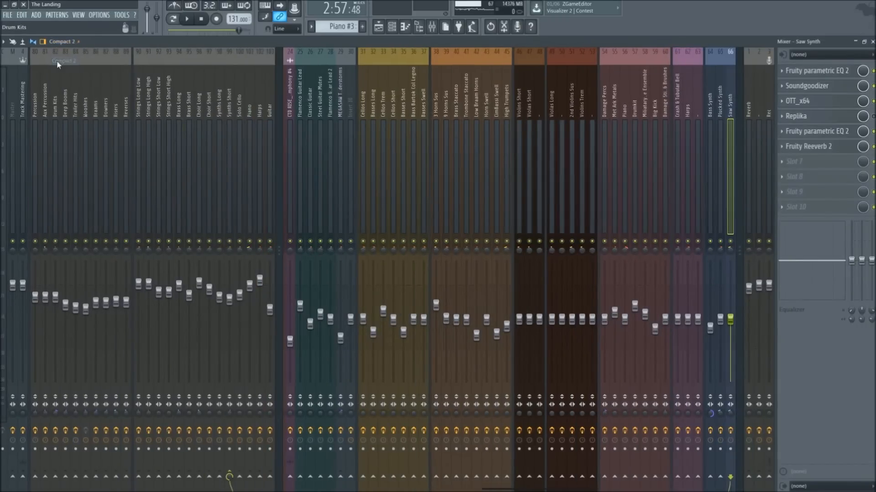
left_click(62, 41)
left_click(64, 74)
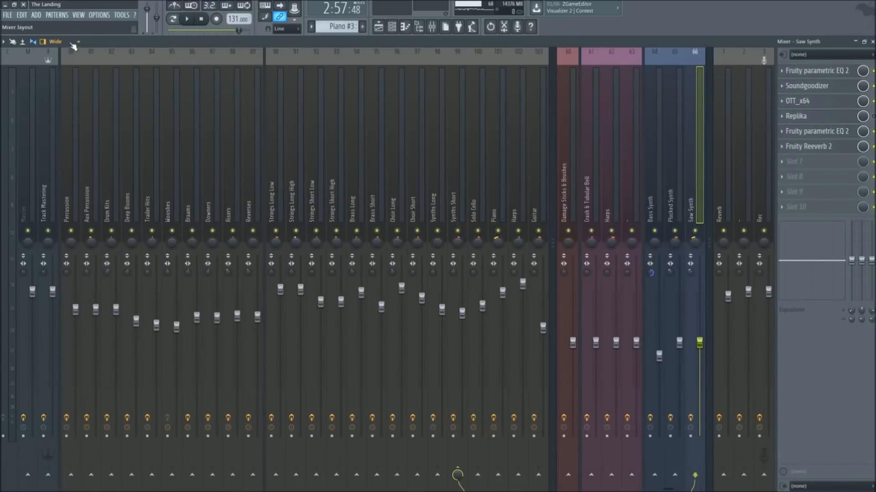
left_click(68, 44)
left_click(68, 62)
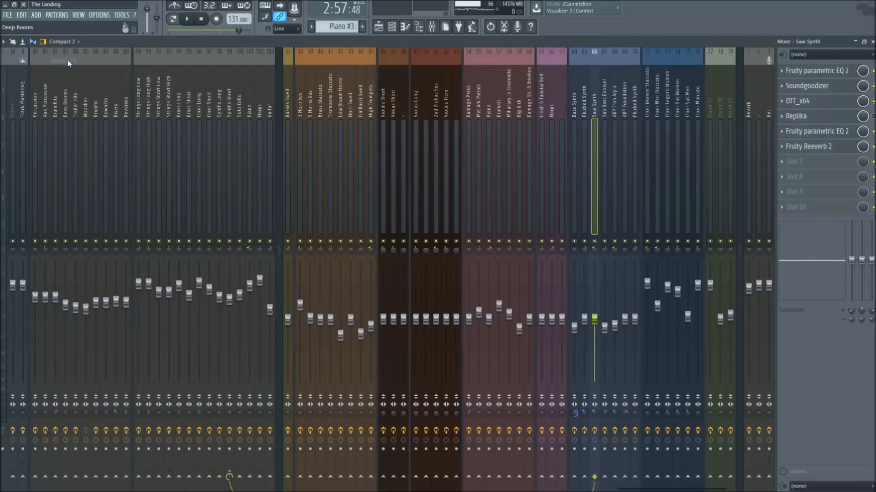
Look through the individual instrument tracks in the mixer, inspecting Violins Short and Brass Staccato
left_click(382, 96)
scroll(373, 94, "left", 9)
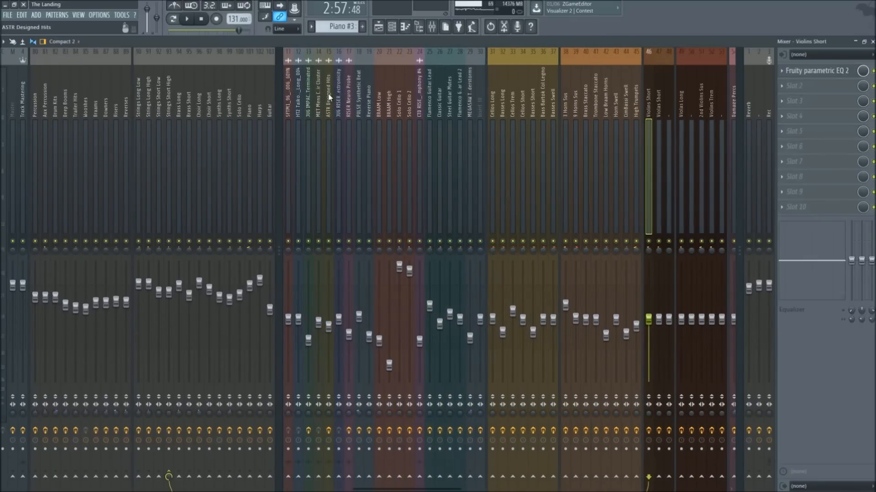
scroll(330, 96, "right", 8)
scroll(674, 100, "down", 5)
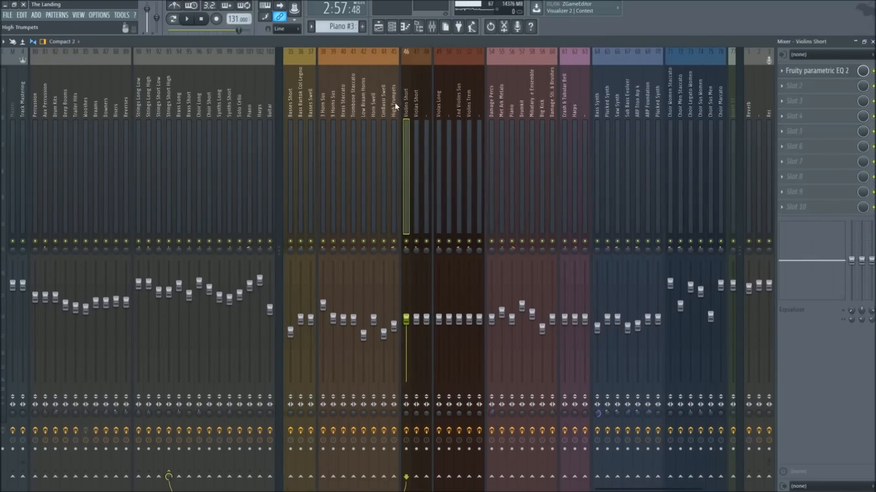
left_click(643, 106)
left_click(403, 104)
left_click(321, 100)
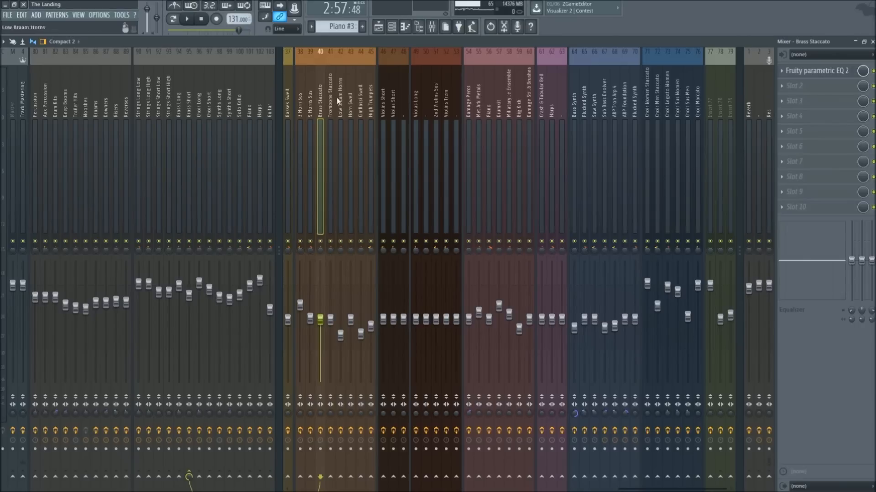
Inspect the sample effect tracks such as SFTM1_96_DOWNER and the bus tracks from Percussion to Strings Long High
scroll(702, 115, "up", 1)
left_click(655, 112)
left_click(432, 120)
scroll(417, 121, "up", 10)
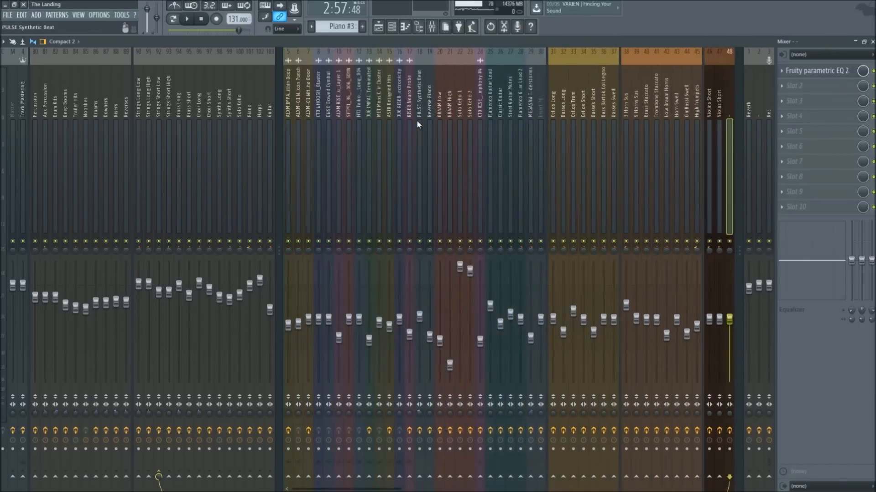
left_click(318, 108)
left_click(350, 104)
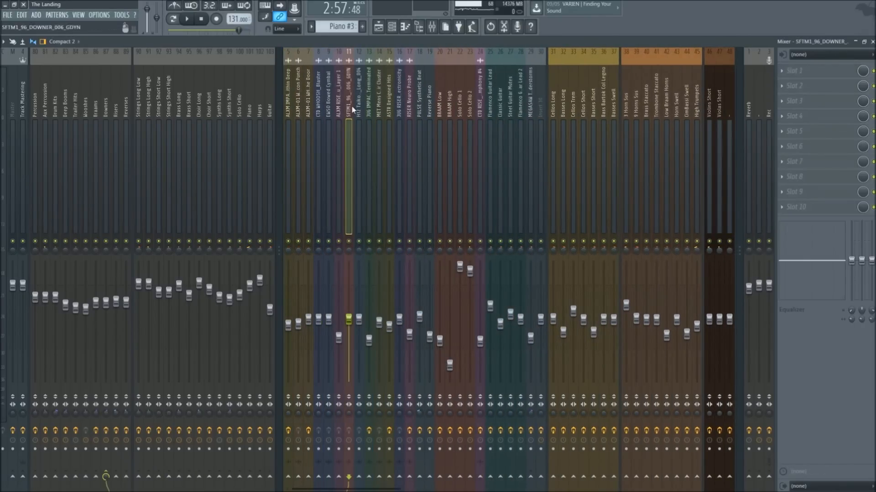
left_click_drag(36, 114, 148, 117)
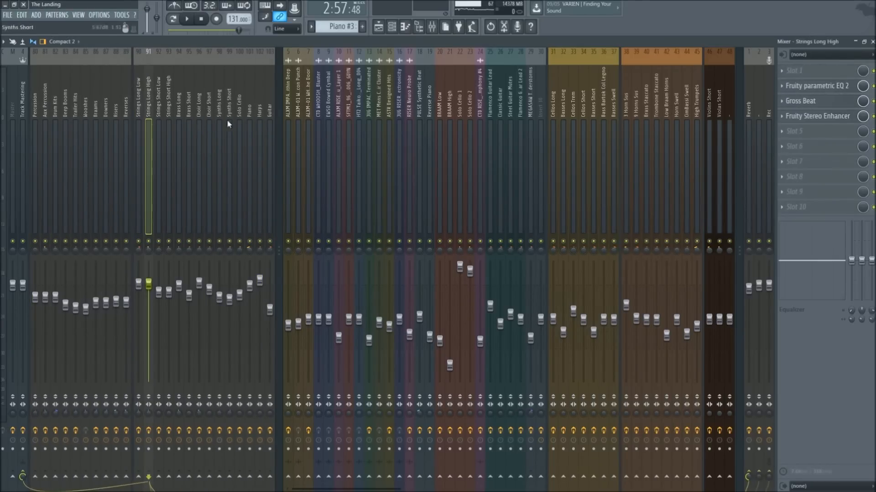
Solo the Strings Long Low bus with its source tracks and inspect Cellos Long, Basses Long, Cellos Trem and Basses Swell
left_click(555, 101)
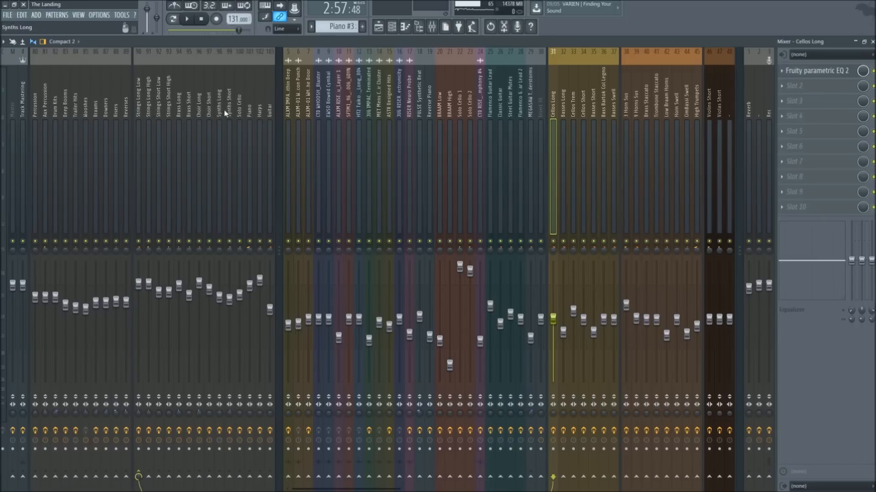
left_click(140, 106)
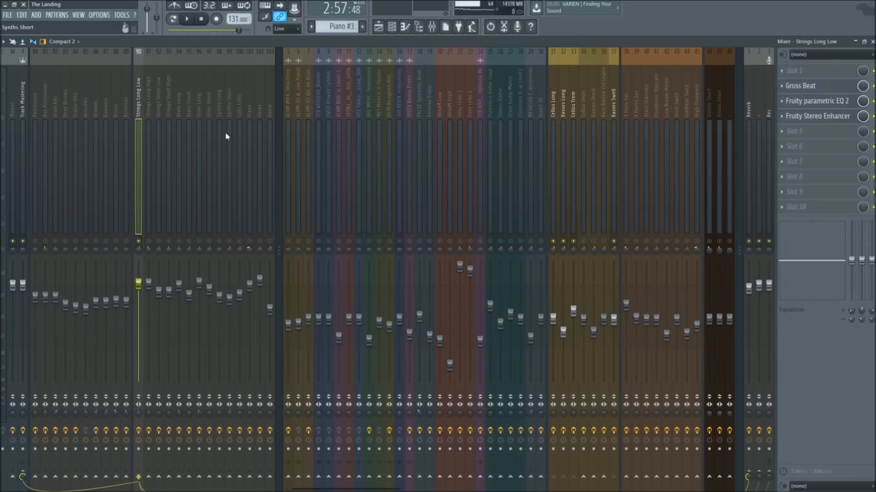
left_click(551, 106)
left_click(572, 107)
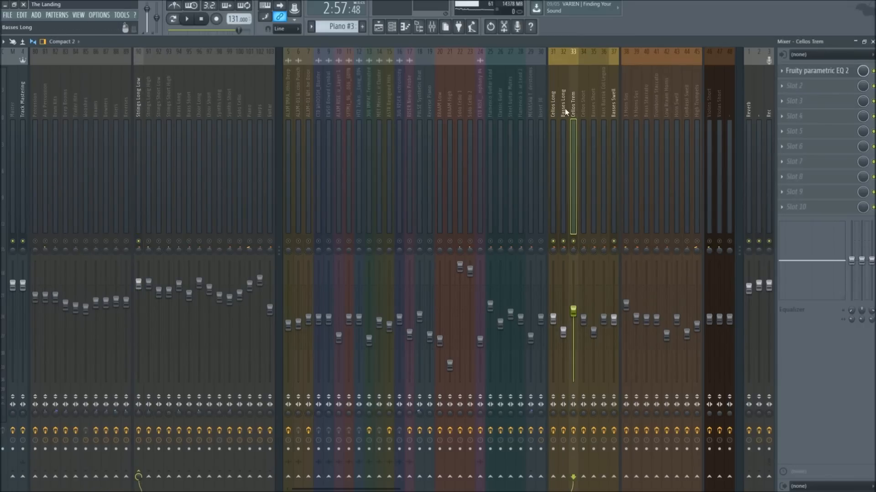
left_click_drag(552, 111, 573, 112)
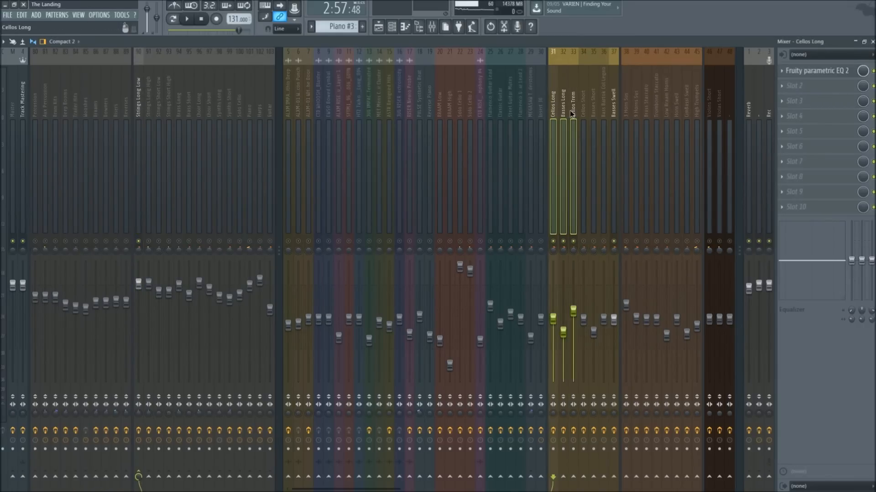
left_click(613, 110, "ctrl")
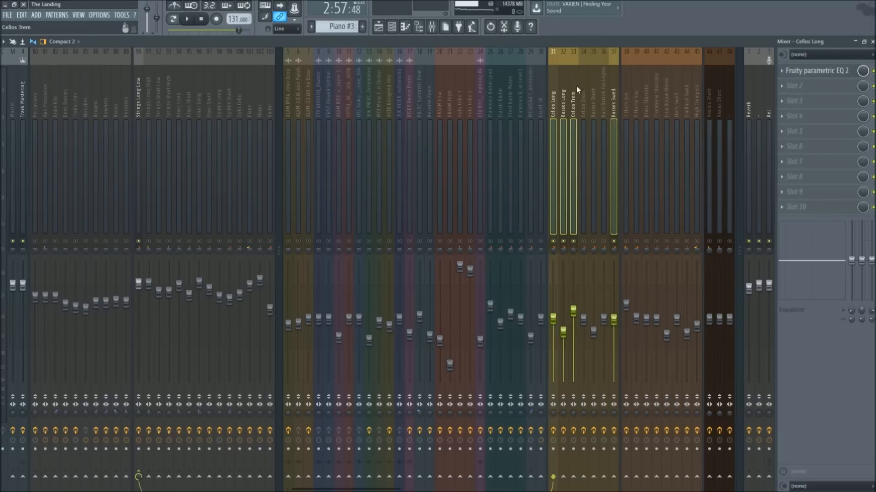
left_click(564, 104)
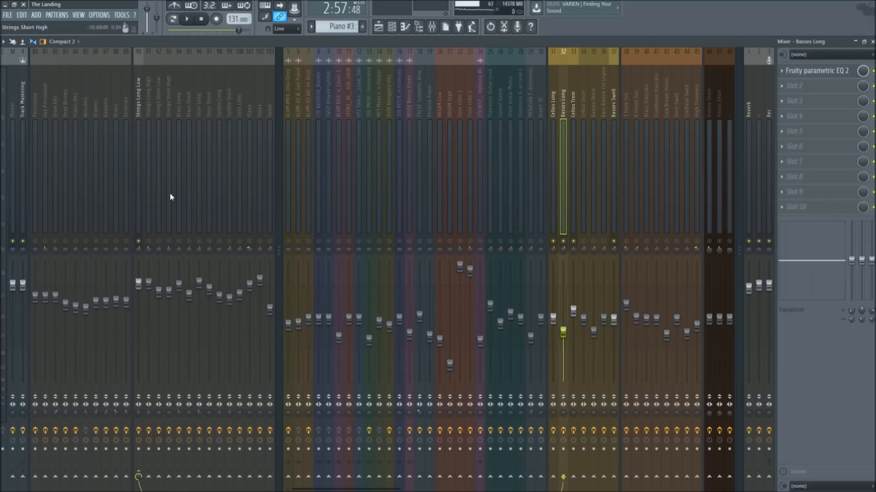
Solo the Strings Short Low bus with its sources and extend the solo to all four string buses
left_click(140, 93)
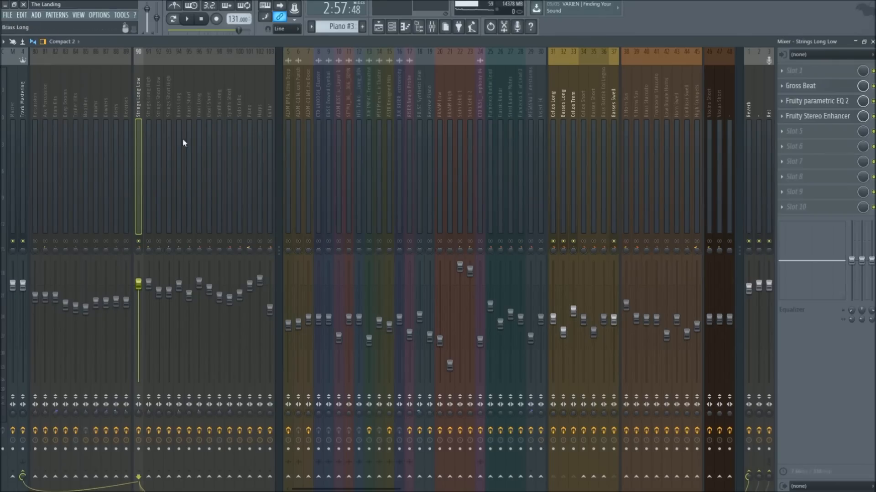
left_click(147, 105)
left_click(158, 108)
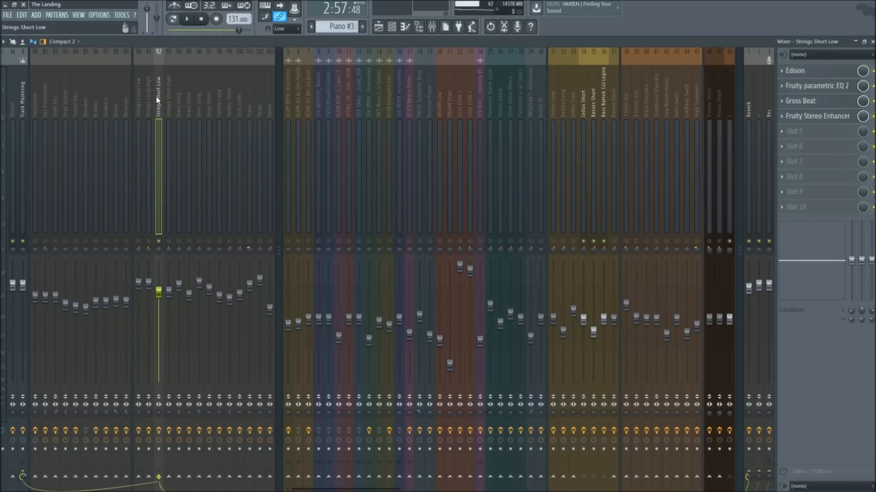
left_click(140, 107, "shift")
left_click(167, 106, "shift")
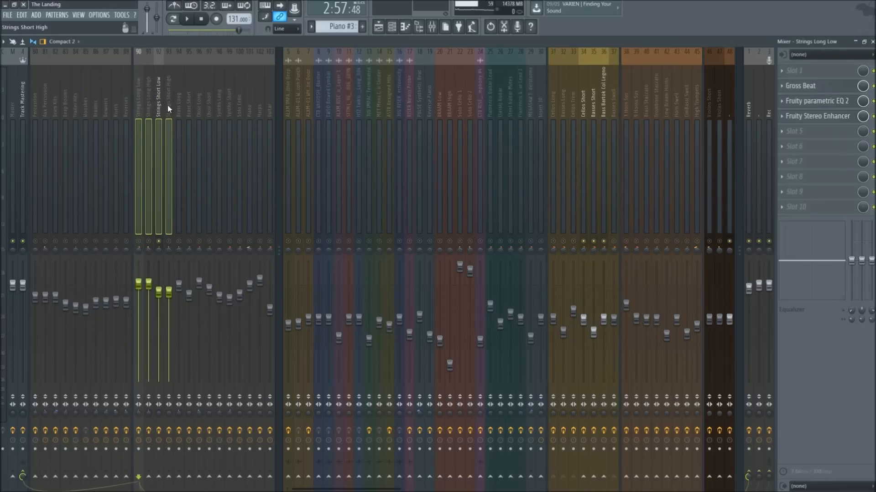
left_click(168, 105)
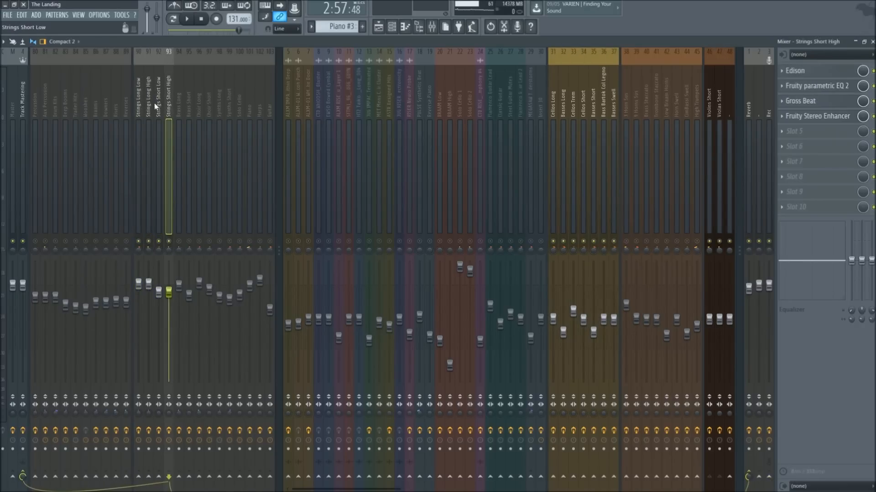
Inspect the four string buses one by one and reactivate all mixer tracks
left_click_drag(138, 109, 160, 110)
left_click(148, 111)
left_click(158, 112)
left_click(149, 113)
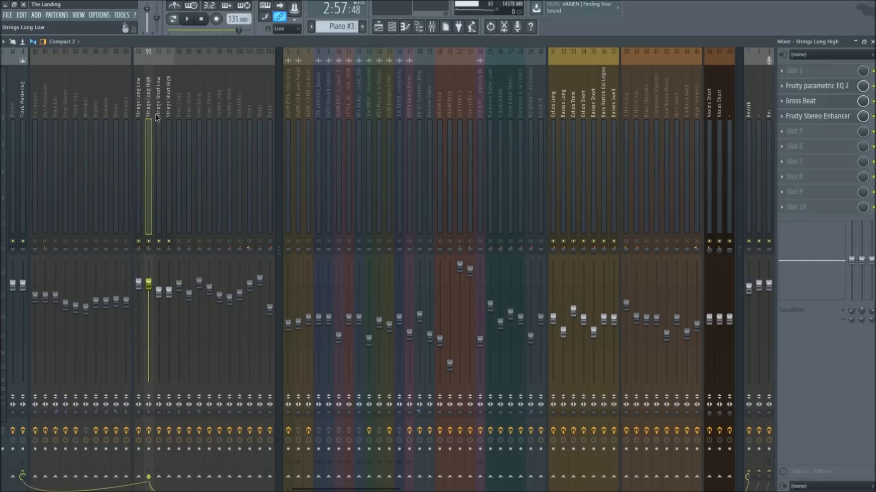
left_click(168, 115)
left_click(126, 115)
left_click(144, 108)
left_click(143, 110)
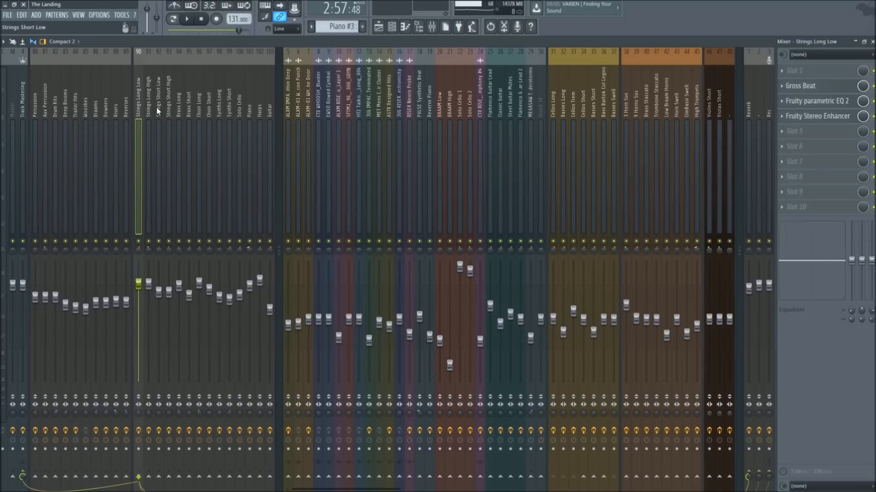
Inspect the Reverb send's effect chain and compare it with the buses from Strings Long Low to Harps
left_click(745, 79)
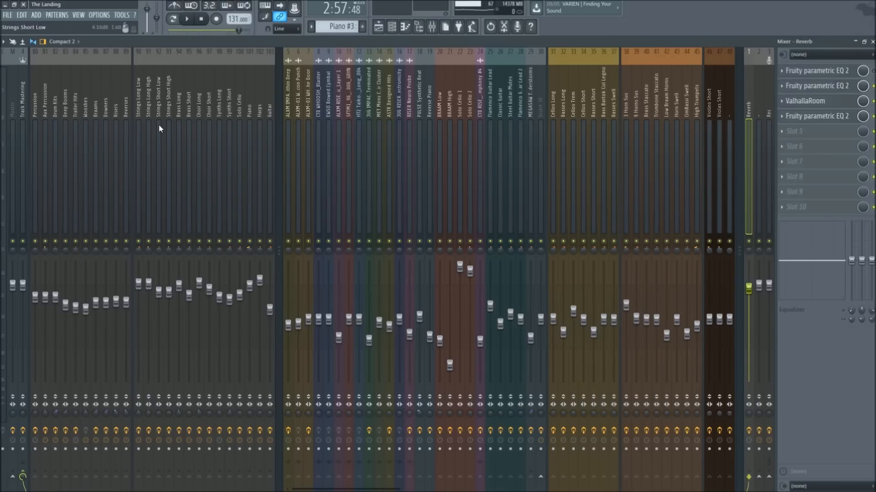
left_click_drag(138, 112, 258, 110)
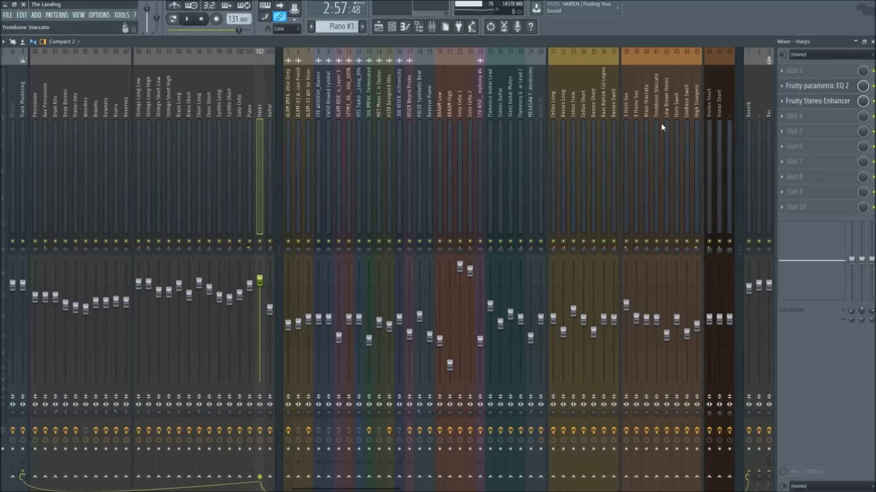
left_click(748, 92)
left_click(259, 125)
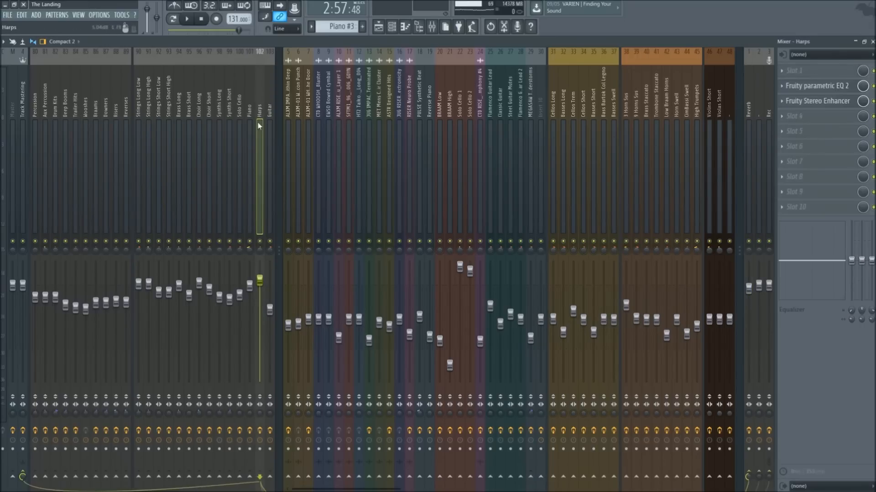
left_click(138, 114)
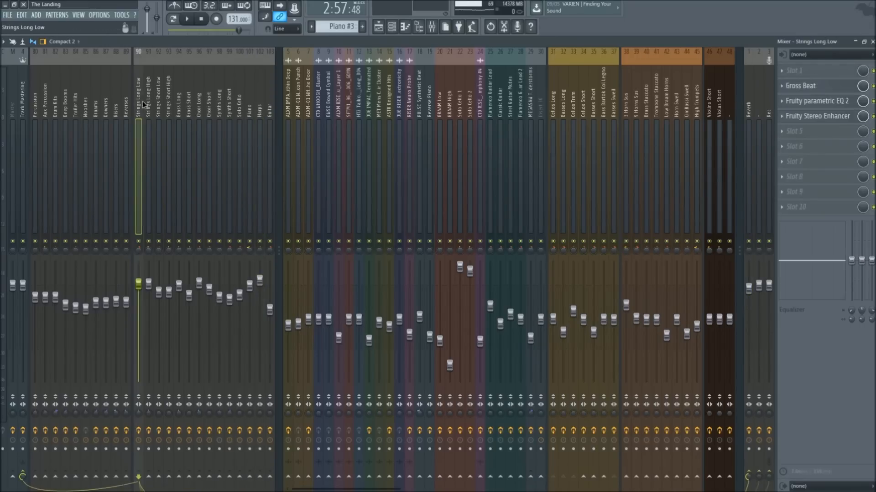
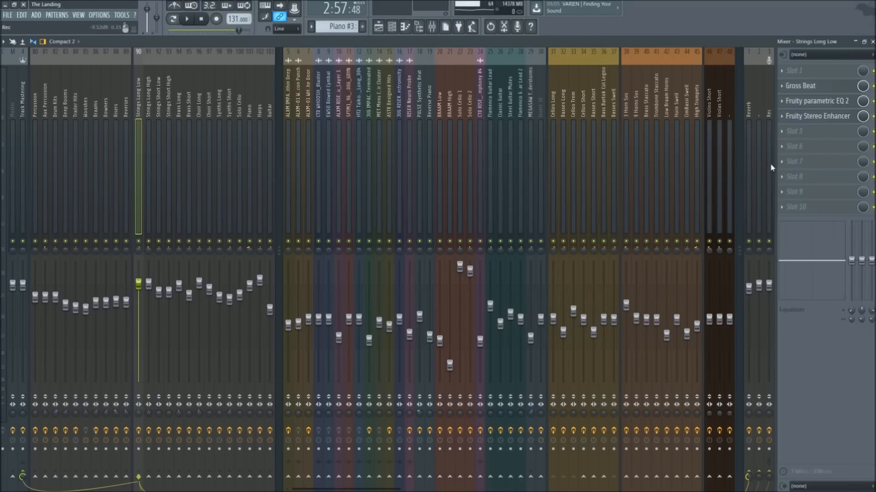
Inspect the ValhallaRoom settings on the Reverb send and close the plugin window
left_click(750, 137)
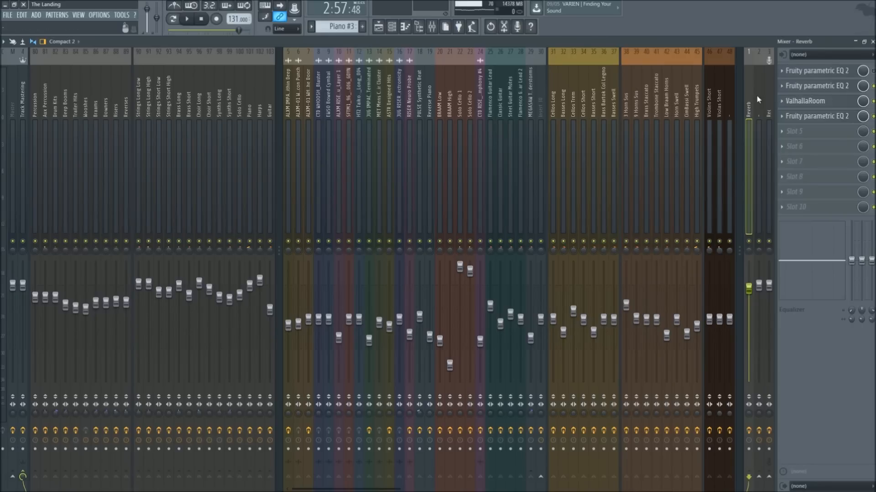
left_click(805, 101)
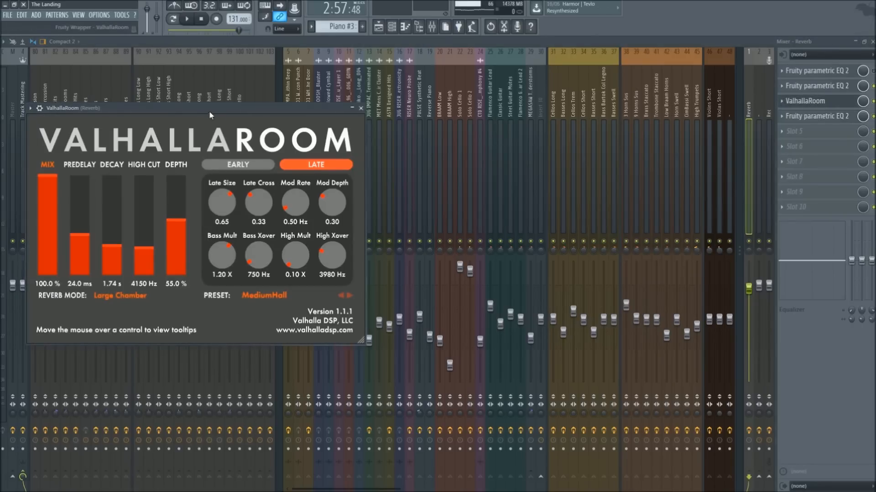
left_click_drag(202, 108, 434, 114)
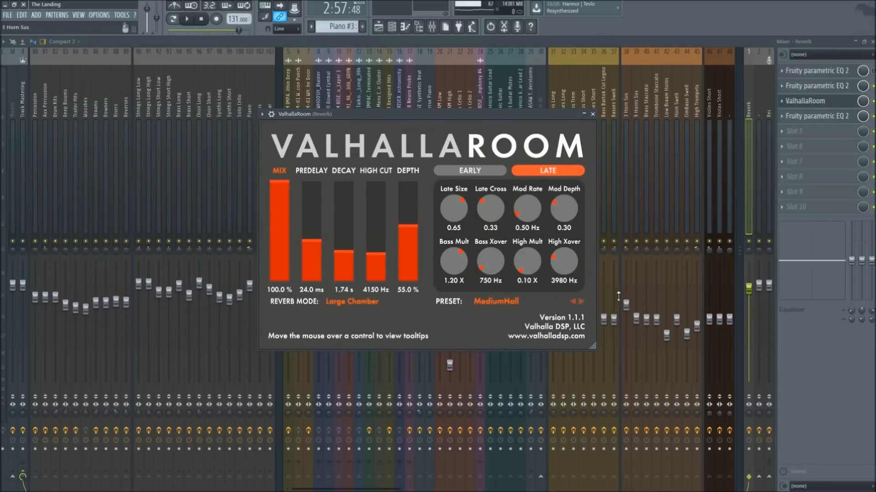
left_click(593, 115)
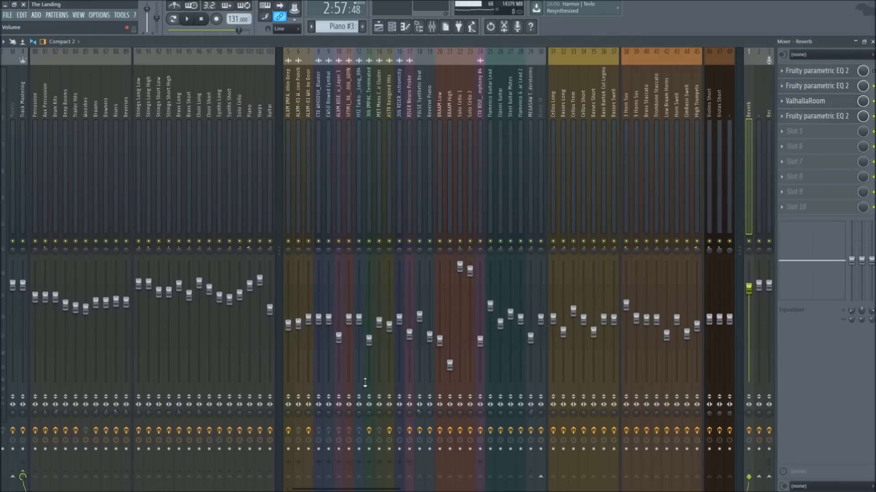
Compare the effect chains and routing of Track Mastering, Strings Long Low and the Reverb send
left_click(21, 112)
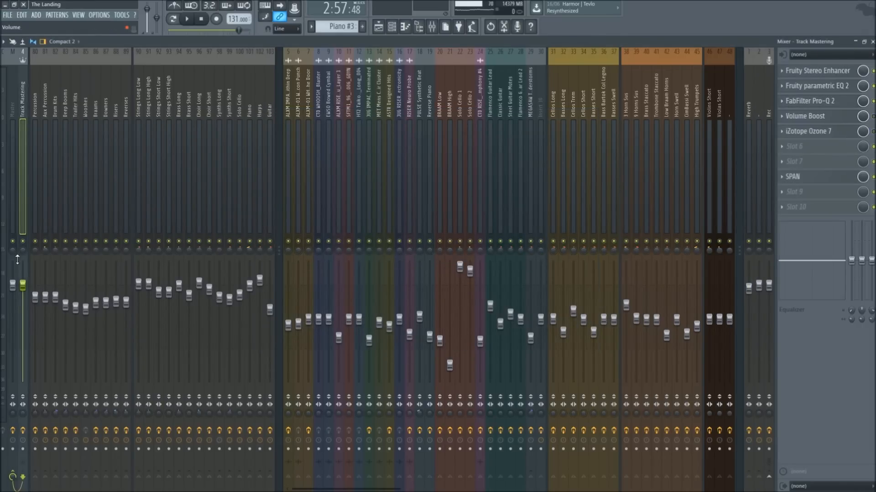
left_click(141, 107)
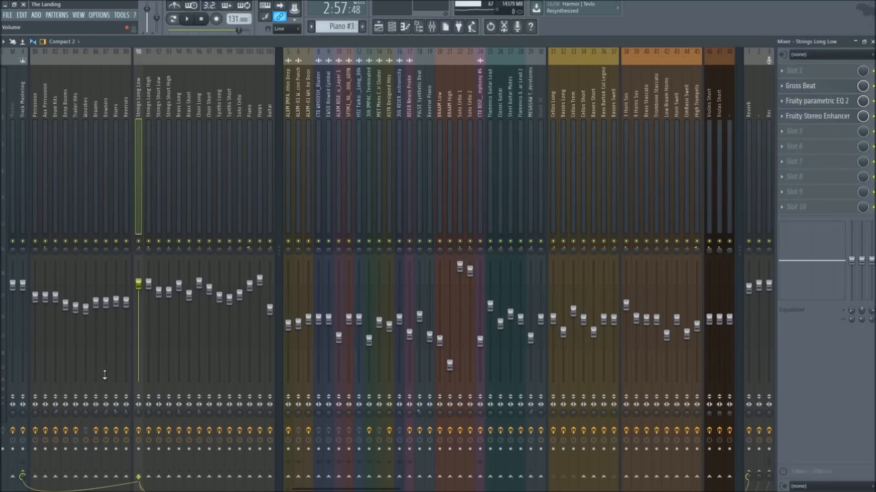
left_click(23, 94)
left_click(138, 130)
left_click(750, 112)
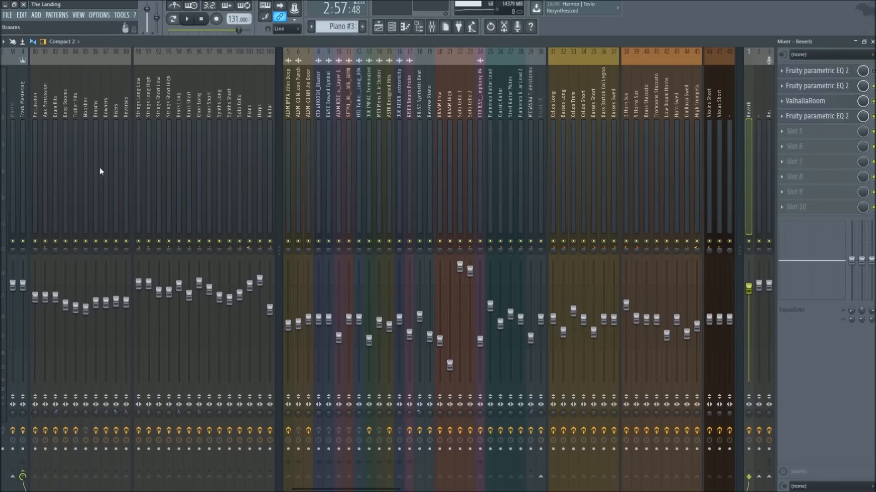
Look through the bus tracks from Aux Percussion to Synths Long, finishing on Brass Long
left_click_drag(46, 112, 179, 113)
left_click_drag(68, 108, 230, 108)
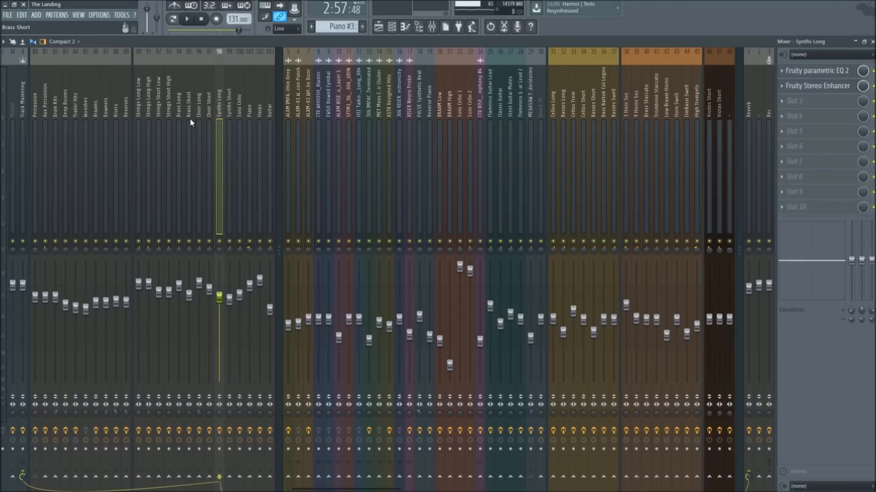
mouse_move(190, 118)
left_mouse_down()
mouse_move(140, 119)
mouse_move(174, 113)
left_mouse_up()
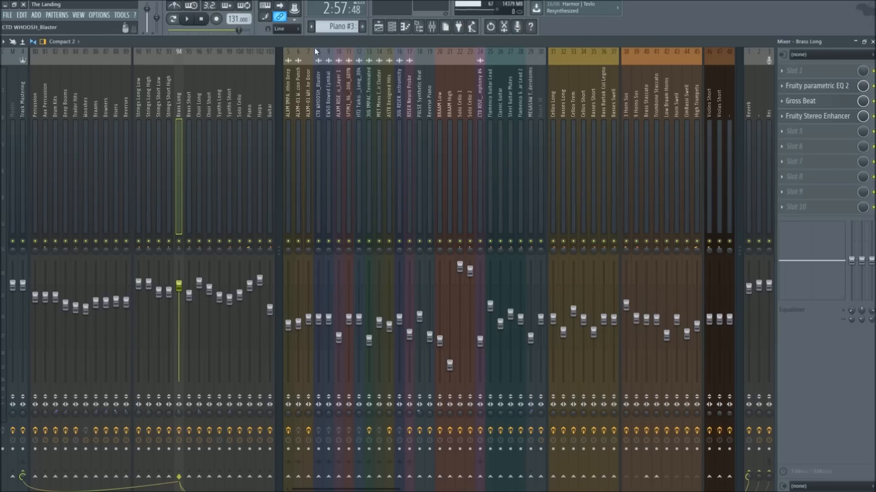
Shrink the mixer to a floating window over the playlist and recheck ValhallaRoom on the Reverb send
left_click_drag(296, 41, 318, 136)
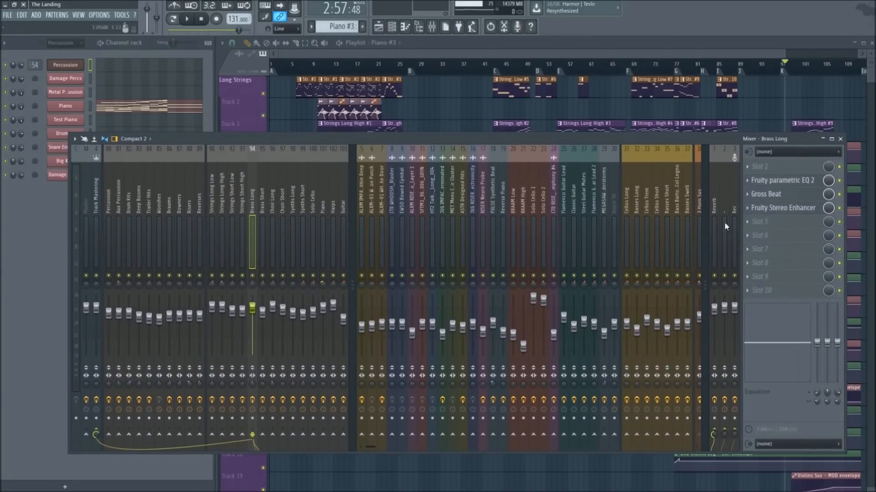
left_click(713, 207)
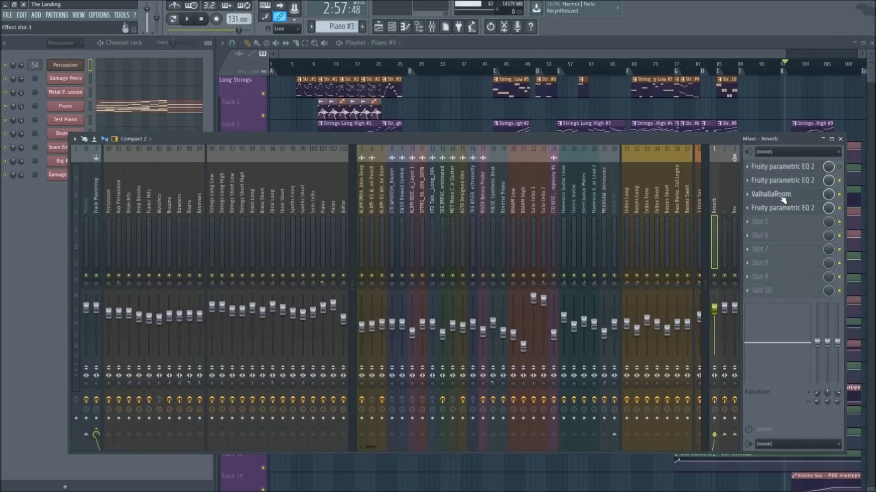
left_click(782, 196)
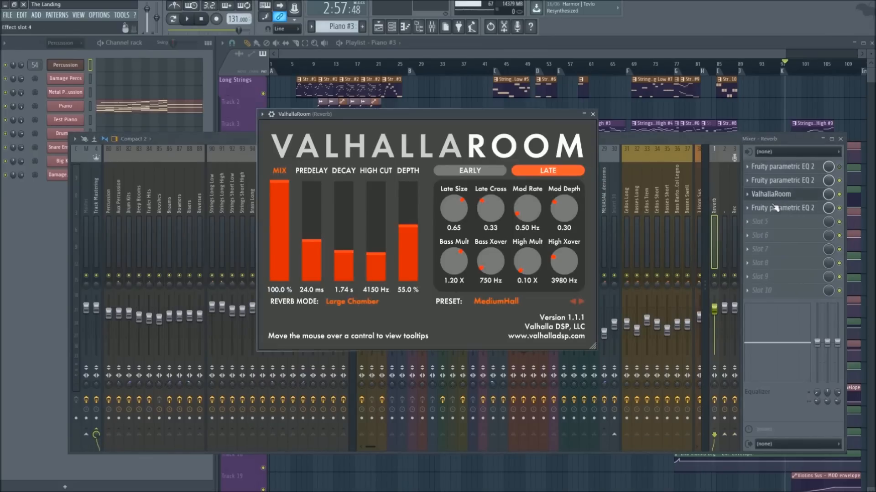
left_click(593, 114)
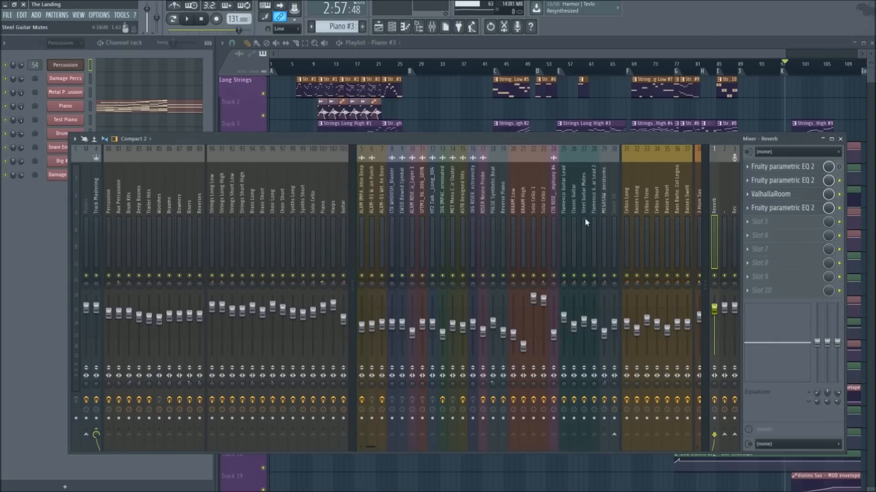
Examine the instrument buses between Strings Long Low and Guitar, plus the 3 Horn Sus source track
left_click(311, 192)
left_click(290, 202)
left_click(221, 203)
left_click(212, 202)
left_click(323, 200)
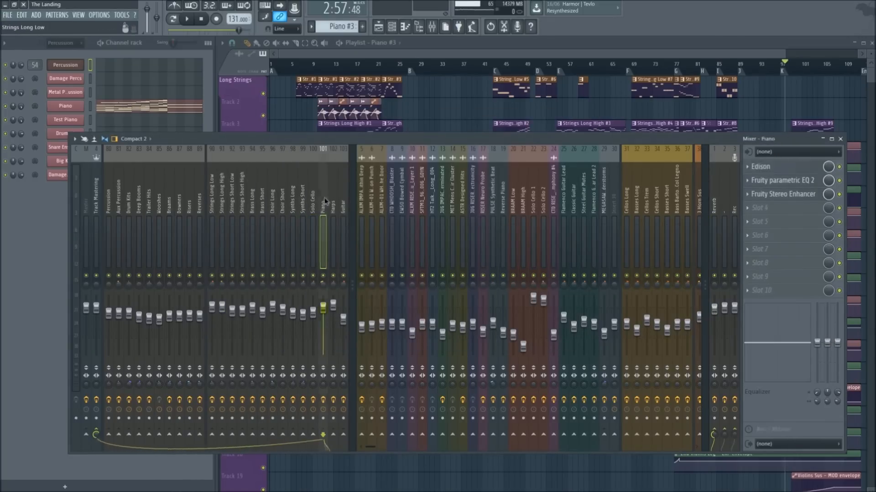
left_click(343, 197)
left_click(695, 201)
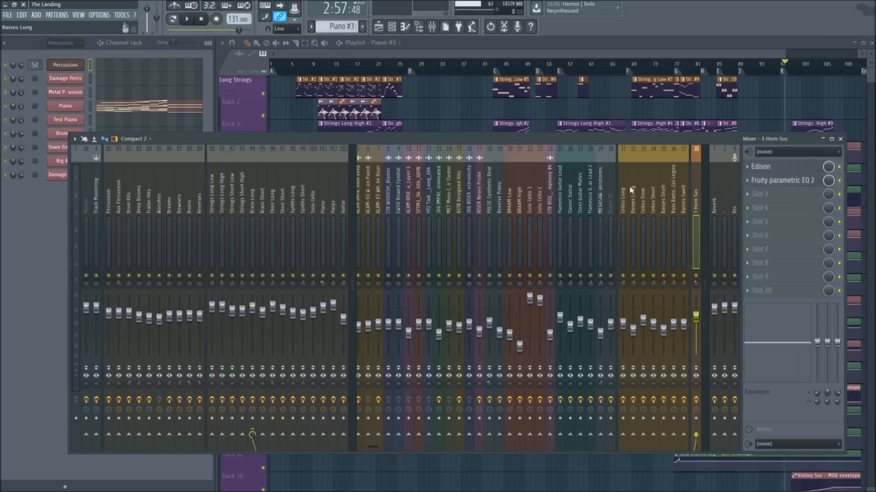
Trace the routing between the Reverb send, the Synths Long bus and Track Mastering
left_click(714, 196)
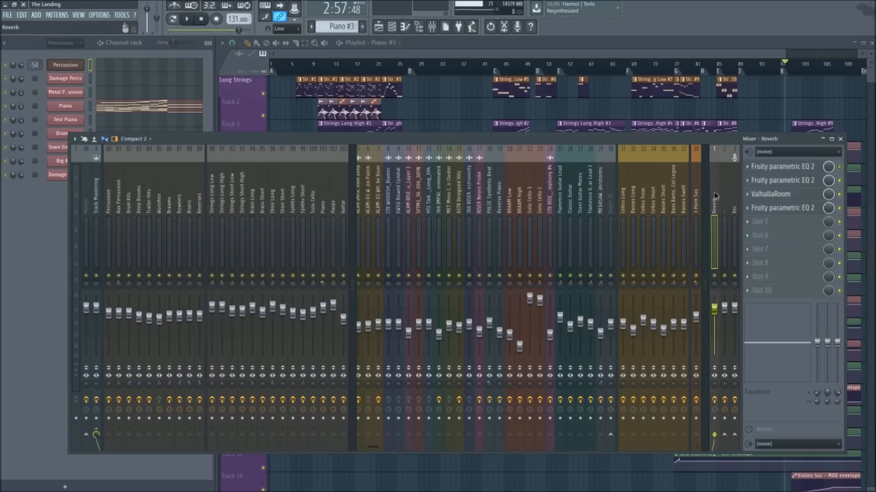
left_click(291, 210)
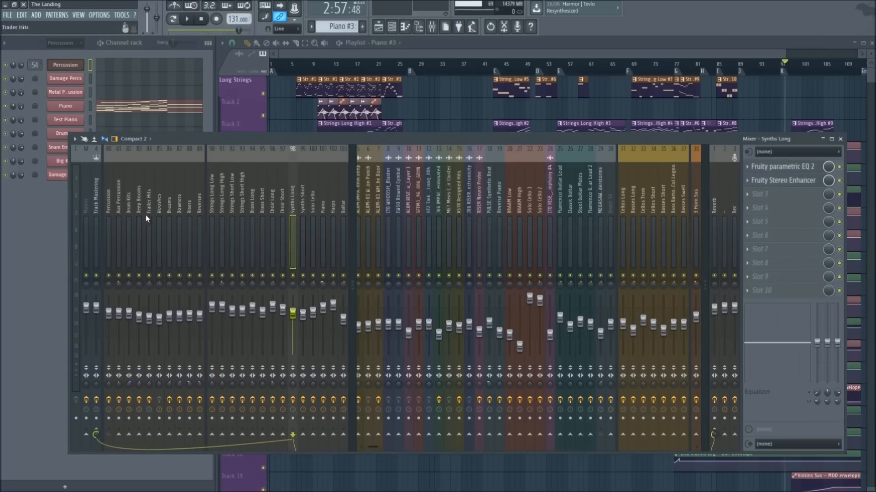
left_click(100, 211)
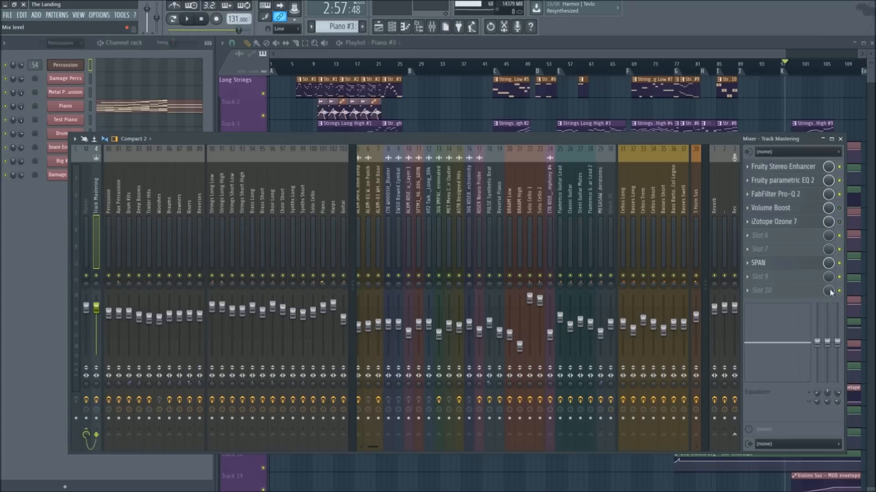
View iZotope Ozone 7 on Track Mastering, switch the effect off, close it and move the mixer back up
left_click_drag(720, 145, 728, 346)
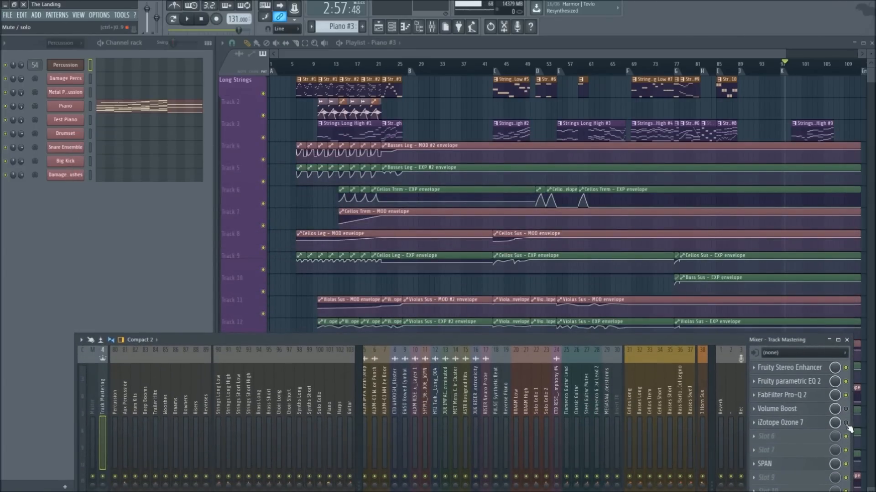
left_click(778, 422)
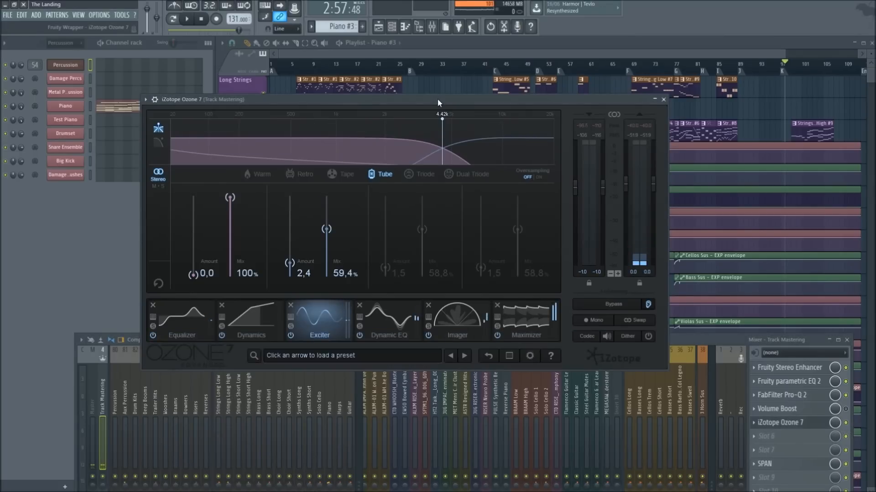
left_click_drag(437, 102, 419, 95)
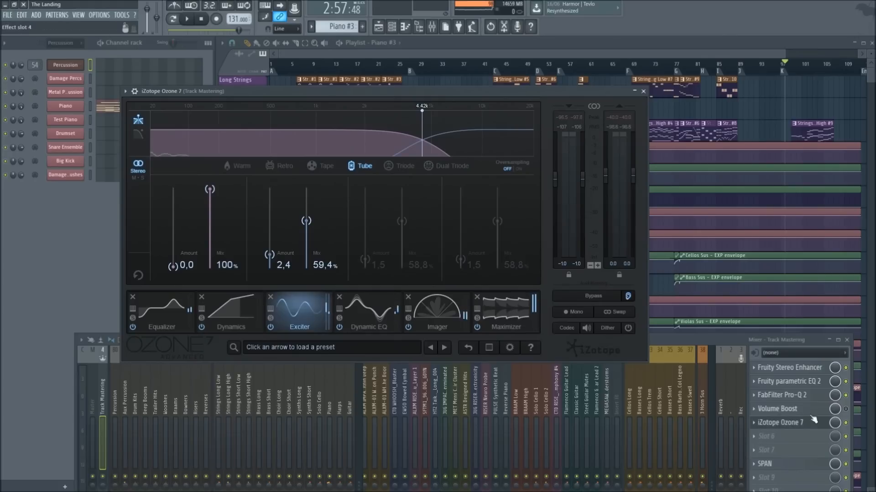
left_click(846, 424)
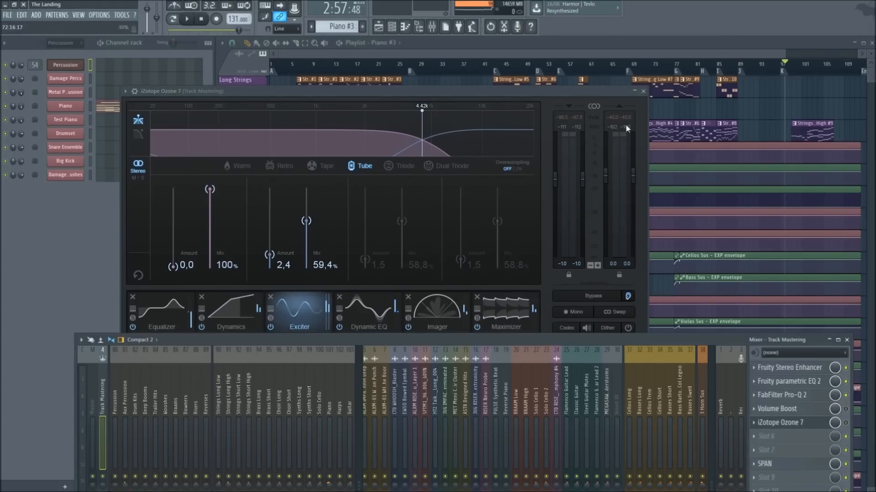
left_click(645, 92)
left_click_drag(462, 342, 452, 167)
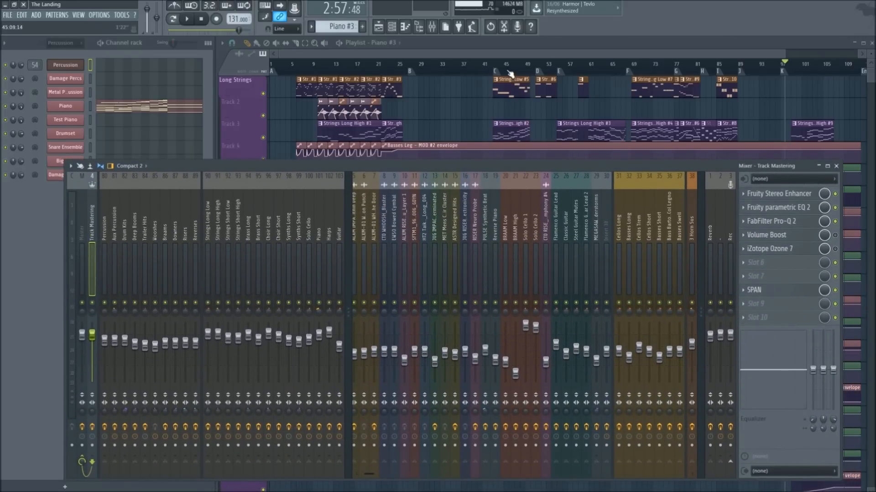
Inspect several string and choir buses in the mixer, including Choir Short's Fruity parametric EQ 2
scroll(510, 71, "down", 2)
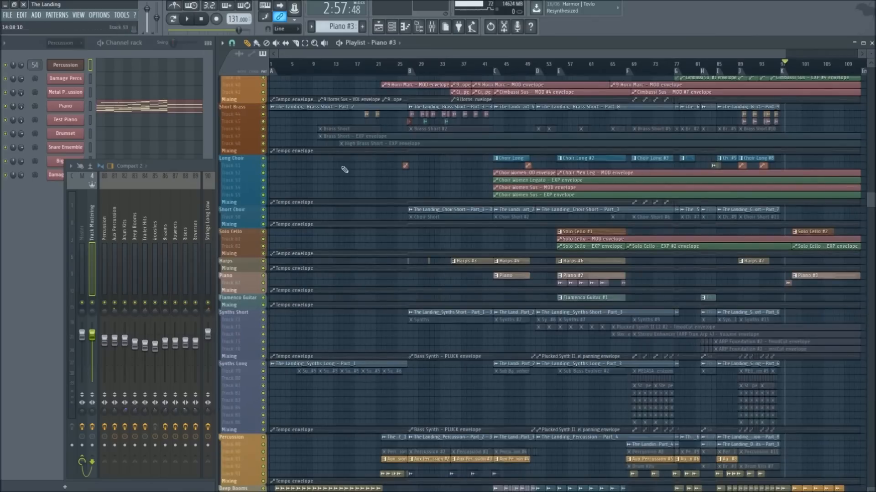
left_click(177, 168)
left_click(241, 223)
left_click(309, 224)
left_click(217, 224)
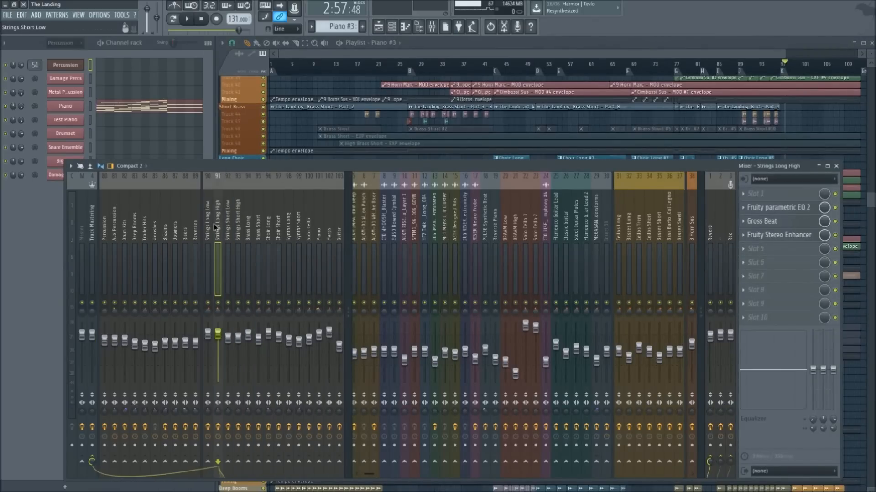
left_click(228, 223)
left_click(278, 223)
left_click(781, 213)
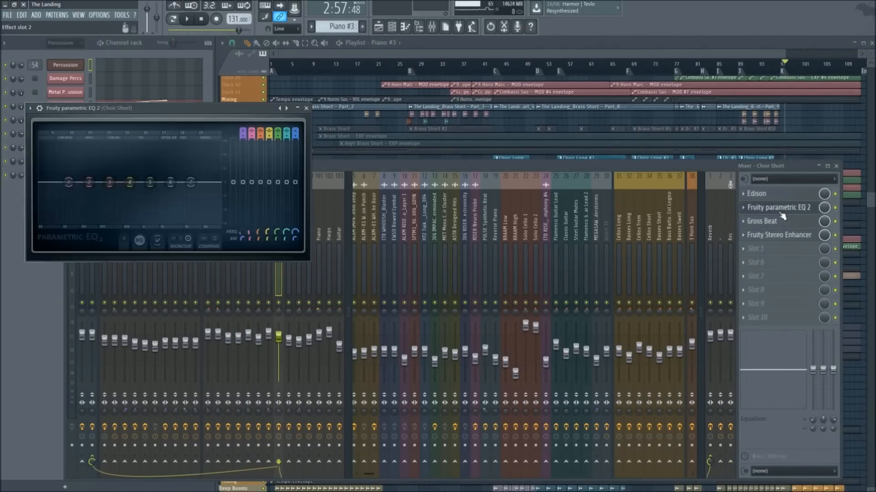
left_click(781, 213)
Browse the instrument tracks from the whooshes and risers through to Choir Marcato, and close the mixer
left_click(318, 233)
left_click(414, 227)
left_click(474, 224)
scroll(474, 227, "down", 6)
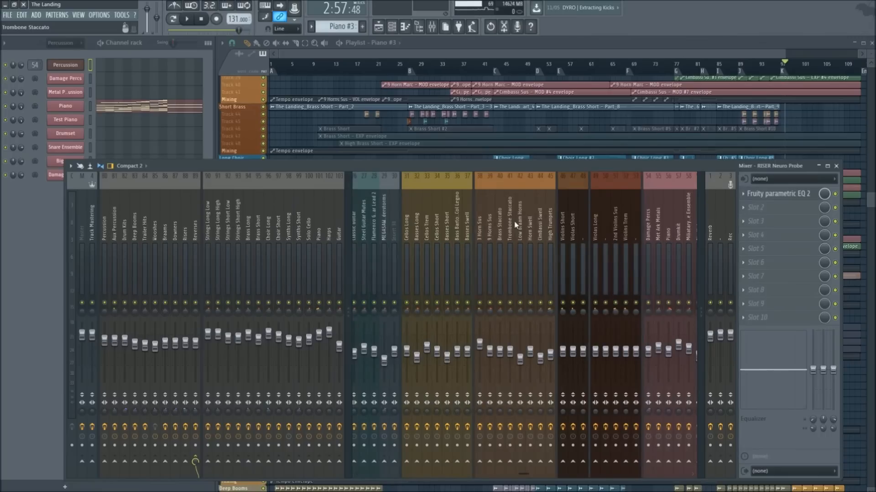
left_click(510, 223)
left_click(678, 217)
scroll(679, 217, "down", 6)
left_click_drag(447, 224, 306, 222)
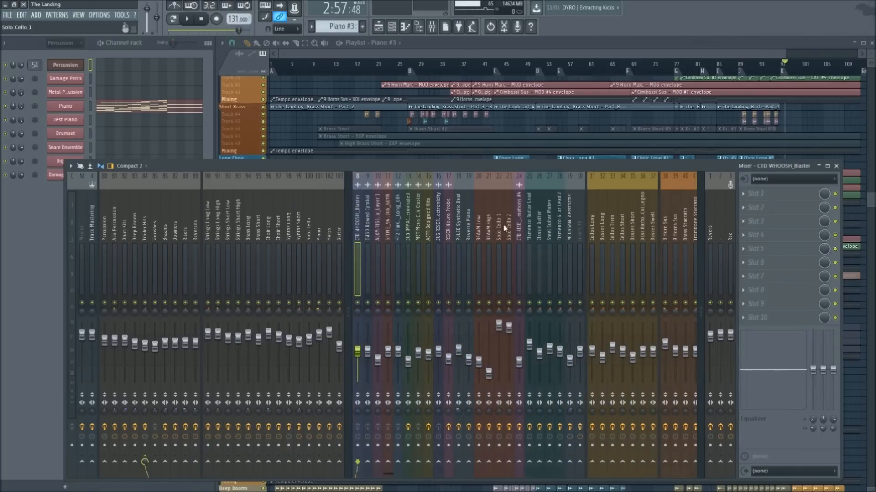
left_click_drag(571, 229, 807, 198)
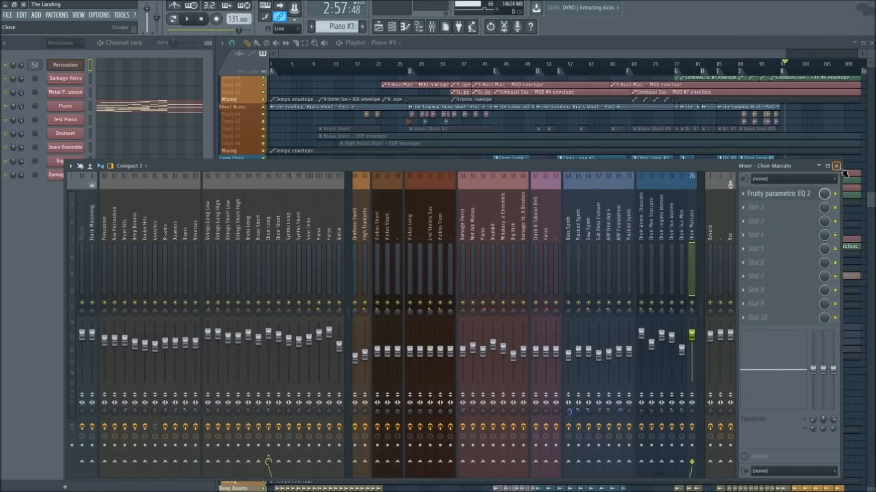
left_click(836, 166)
Review the whole playlist arrangement from the Long Strings group down to the Risers group
left_click_drag(870, 200, 868, 10)
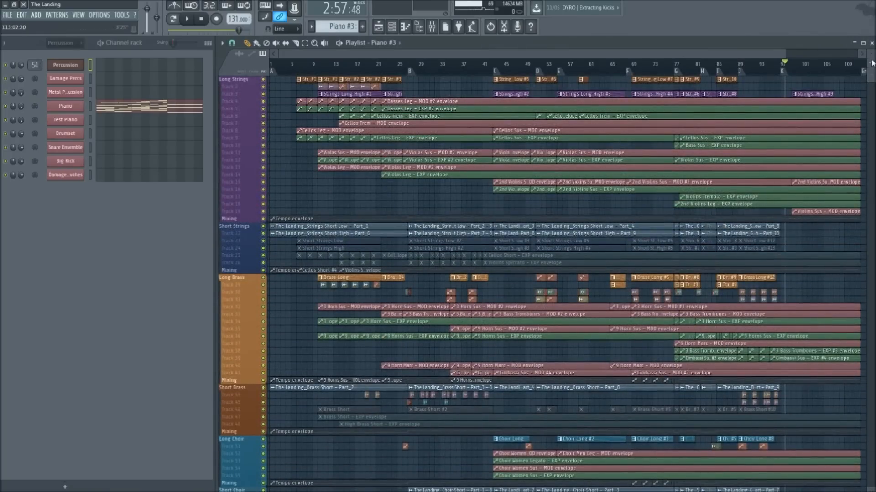
left_click_drag(872, 63, 870, 53)
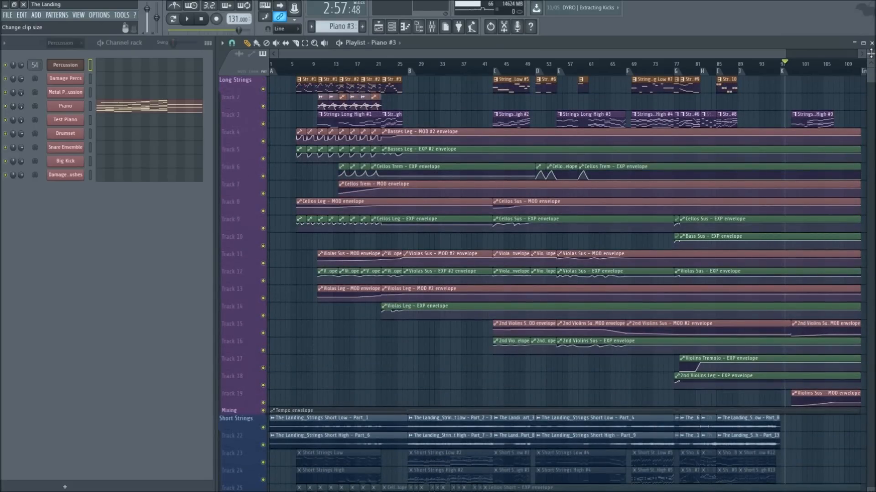
left_click_drag(870, 78, 836, 58)
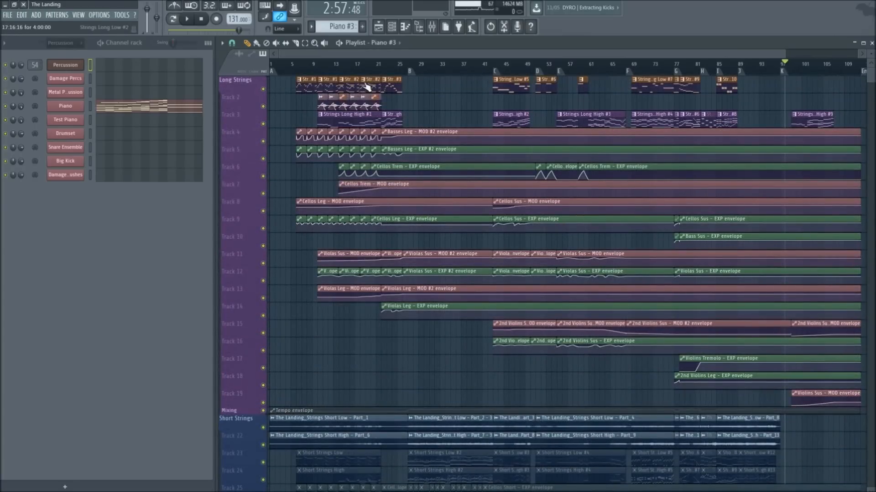
scroll(368, 88, "down", 1)
scroll(406, 103, "up", 2)
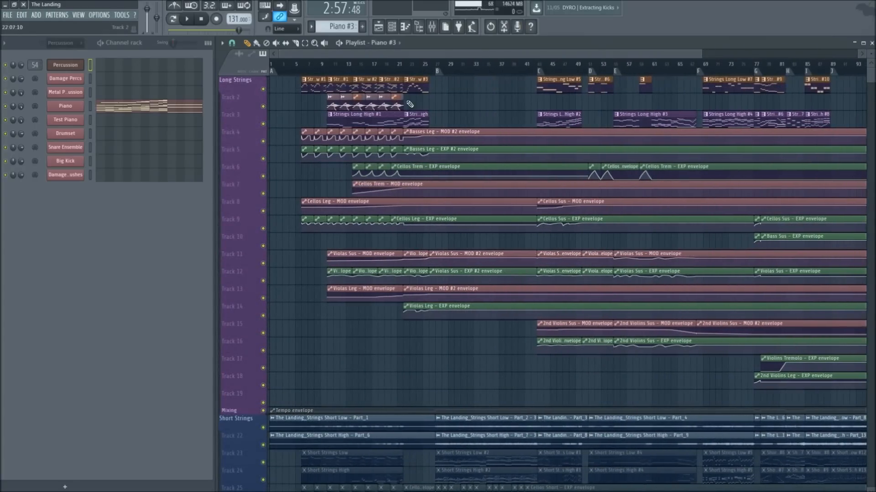
right_click(455, 110, "ctrl")
scroll(387, 240, "down", 7)
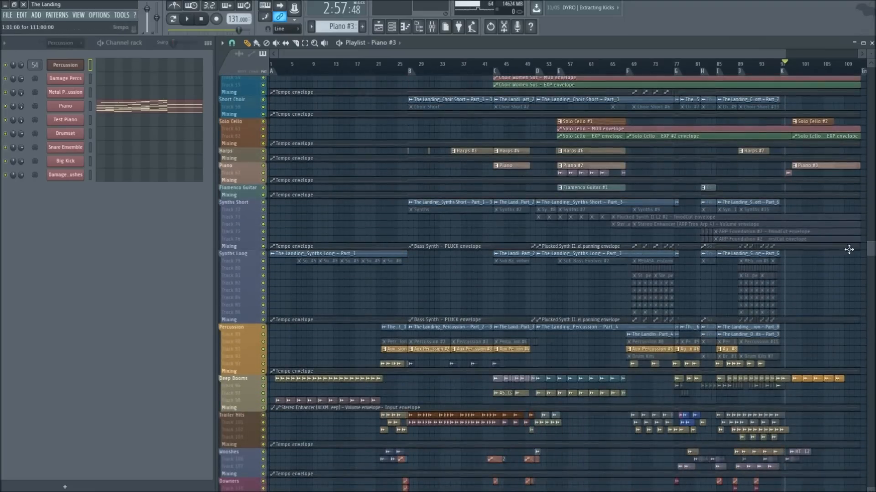
left_click_drag(870, 251, 871, 292)
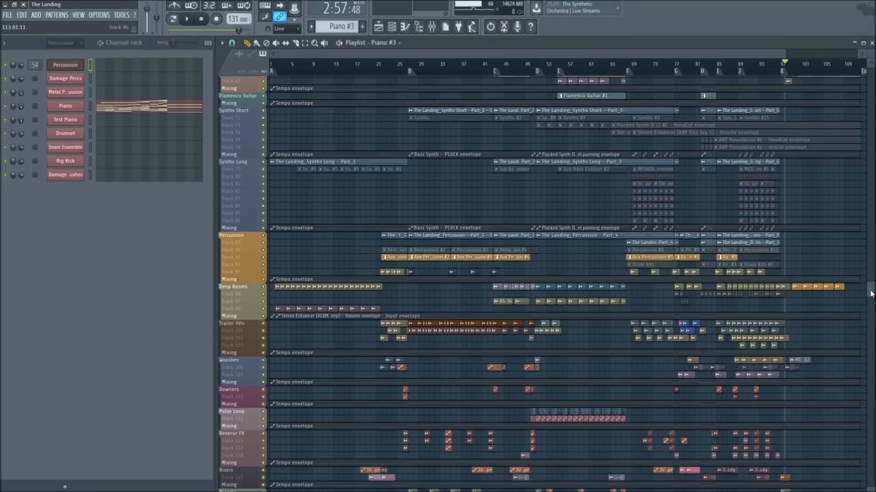
Browse the playlist from the Long Strings group down to the Braams and back up to the Trailer Hits and Wooshes
left_click_drag(871, 294, 870, 39)
scroll(371, 216, "down", 15)
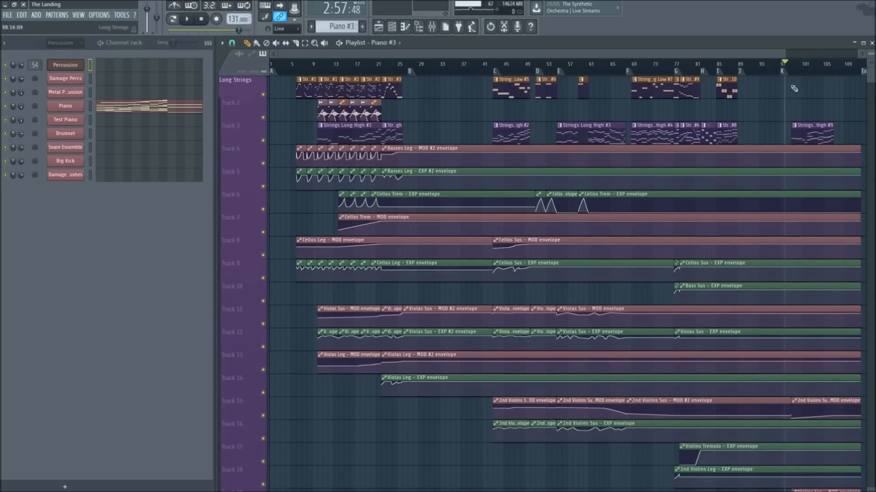
scroll(371, 216, "down", 20)
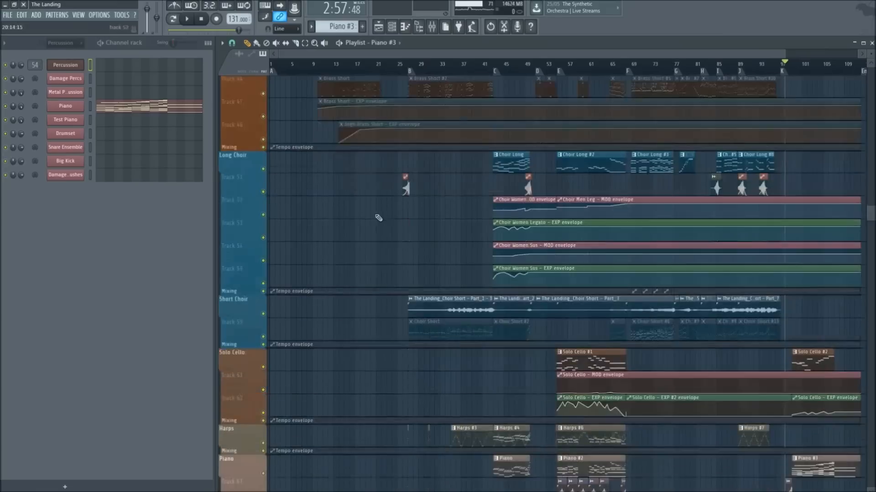
scroll(396, 235, "down", 10)
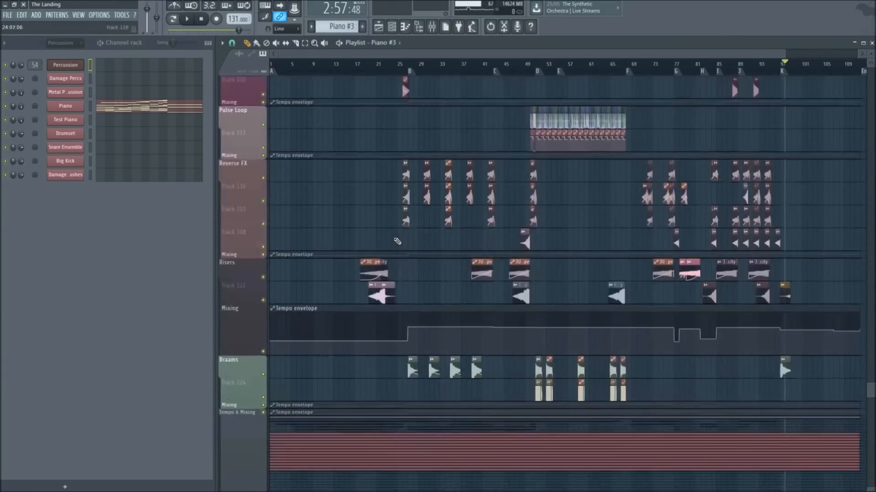
scroll(397, 235, "up", 4)
scroll(402, 239, "up", 5)
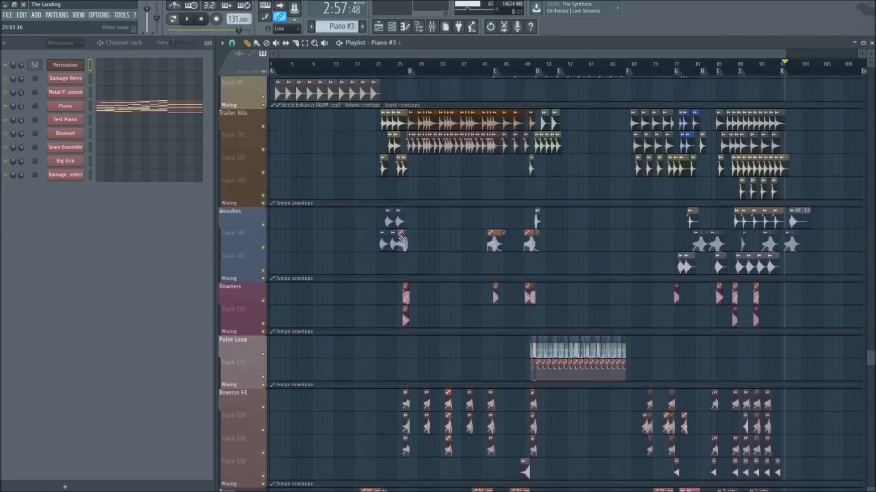
key("F9")
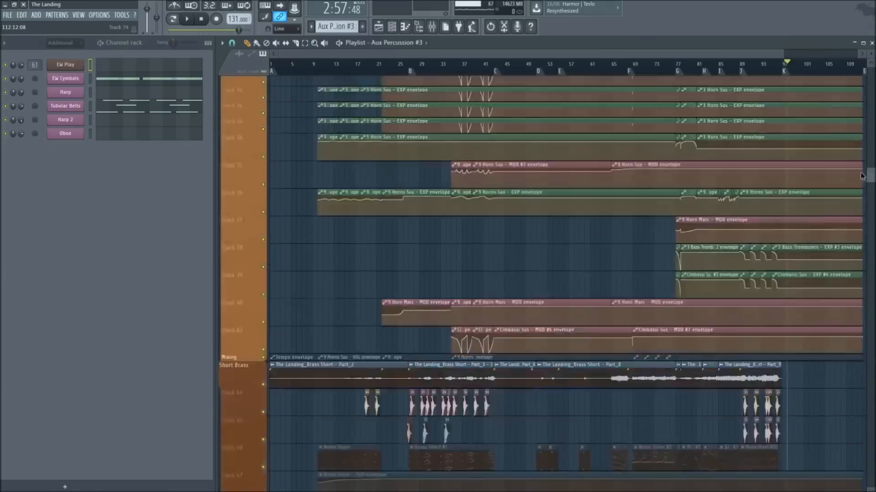
Examine the Long Strings, brass and Long Choir clips with their MOD and EXP envelopes, and return to the first track
scroll(862, 68, "up", 10)
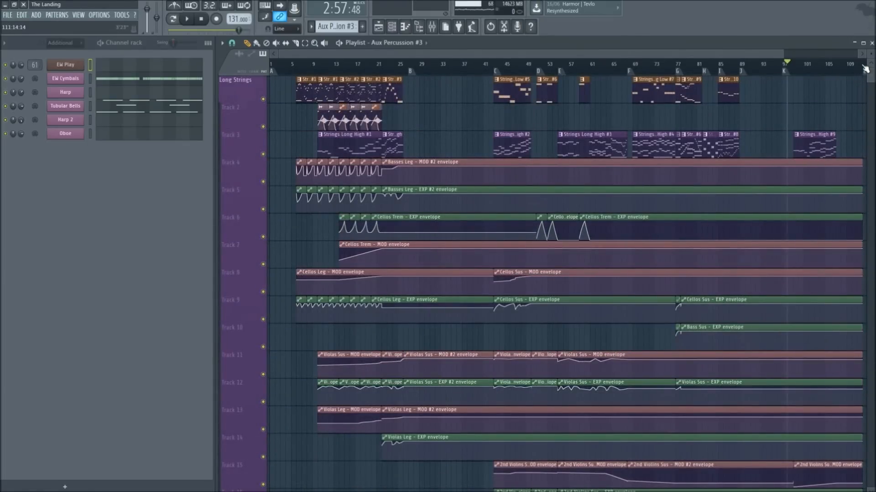
left_click_drag(871, 76, 860, 356)
scroll(781, 211, "up", 15)
left_click_drag(871, 54, 871, 49)
scroll(565, 69, "right", 3)
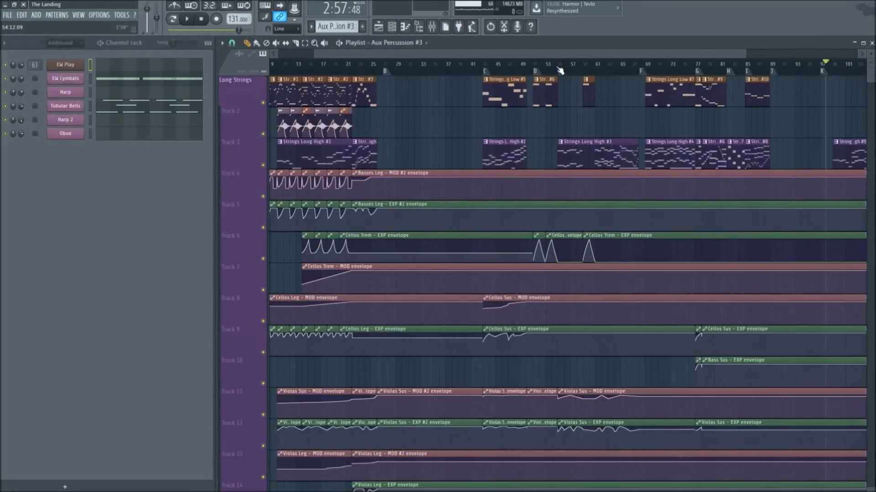
scroll(578, 57, "left", 3)
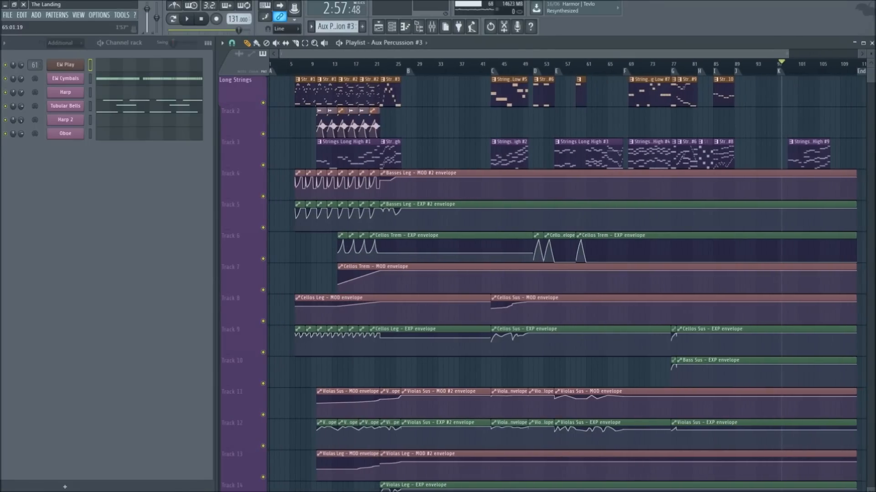
scroll(589, 177, "down", 6)
scroll(592, 181, "down", 7)
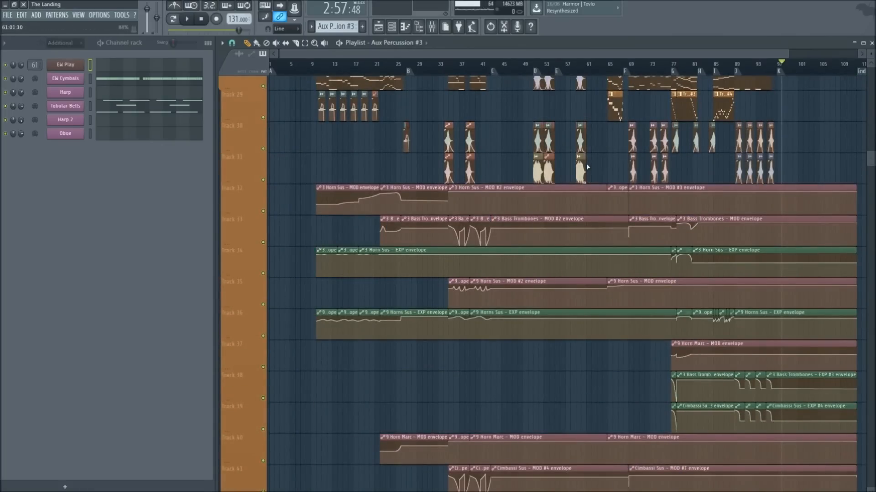
scroll(598, 177, "down", 8)
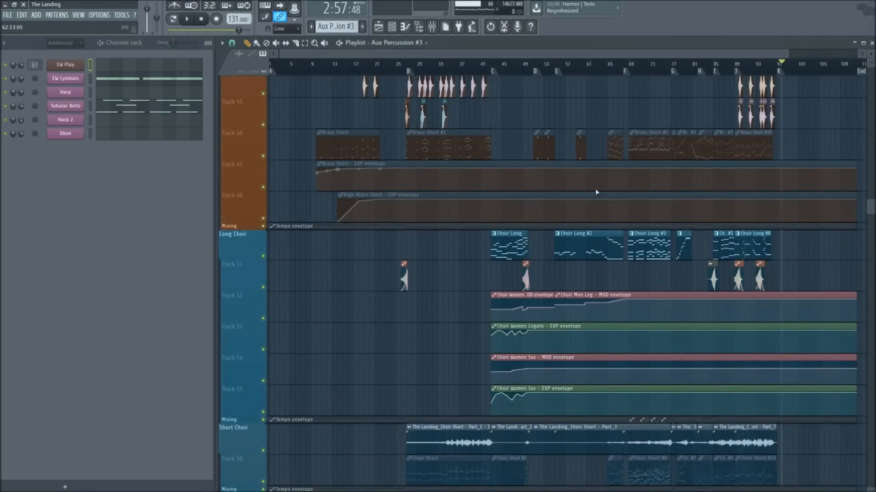
scroll(582, 196, "down", 2)
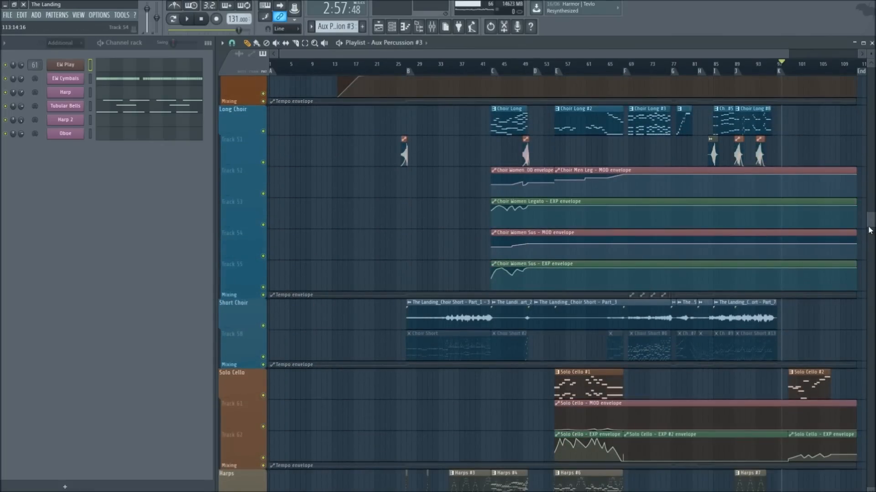
left_click_drag(869, 230, 827, 48)
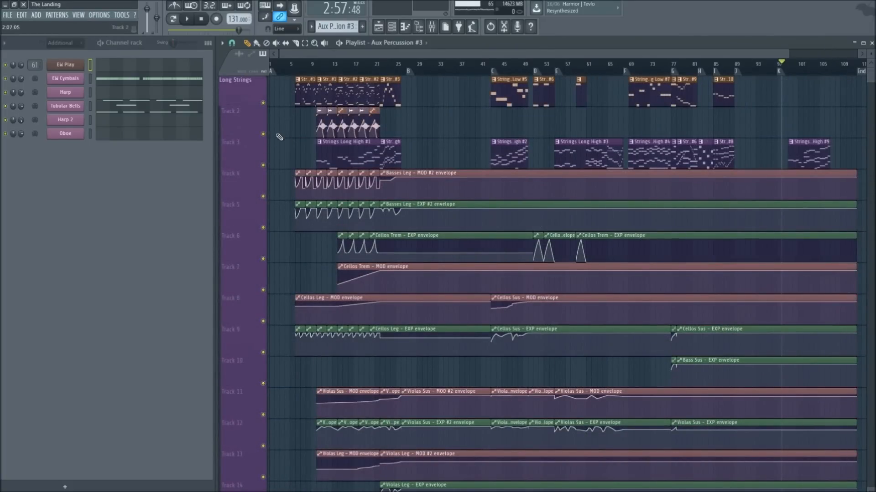
View the Cellos Short notes of the first Short Strings Low pattern in the piano roll and close it
scroll(282, 146, "down", 3)
scroll(296, 160, "up", 1)
scroll(323, 216, "down", 6)
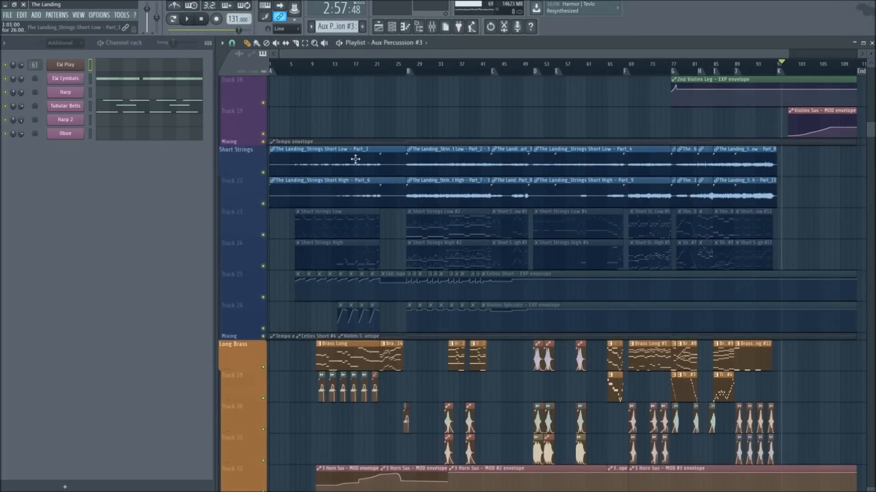
double_click(339, 221)
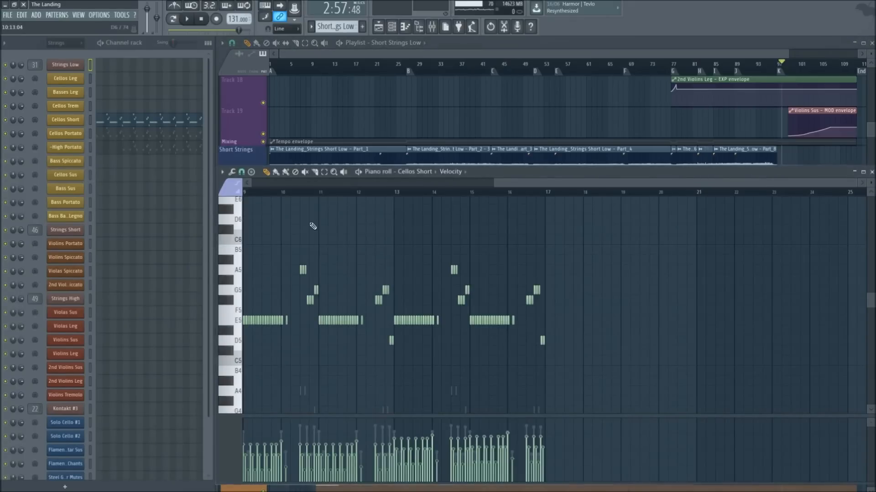
left_click(872, 173)
Inspect the Replika delay on the Saw Synth mixer track, and close both the plugin and the mixer
key("F9")
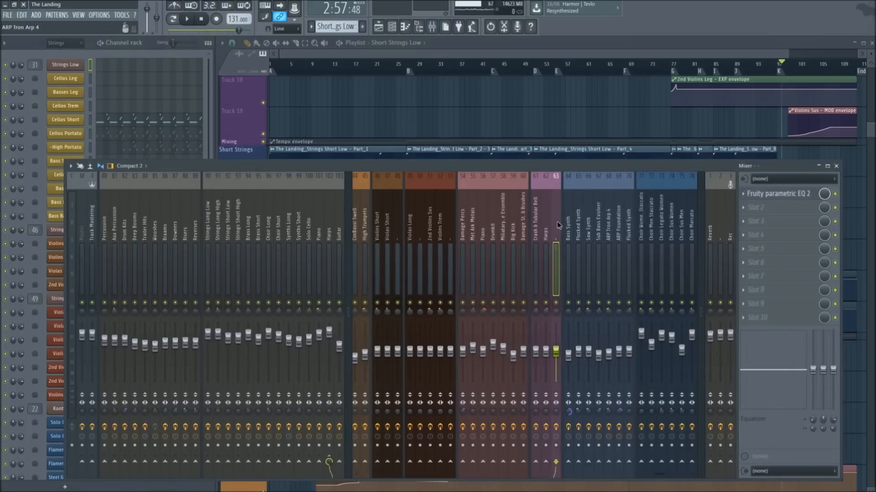
left_click(589, 228)
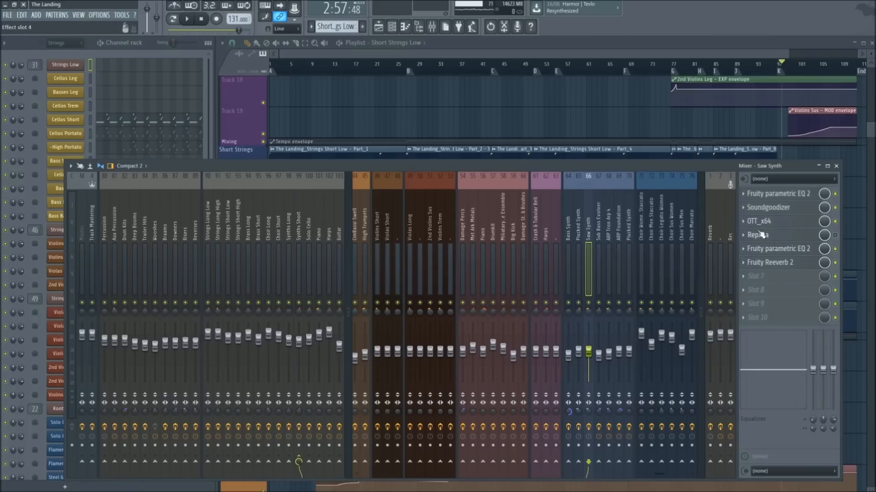
left_click(761, 235)
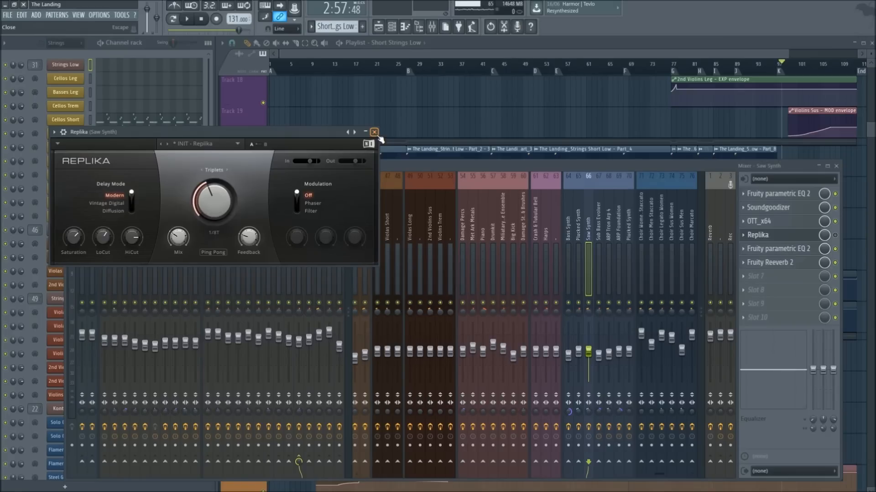
left_click(374, 132)
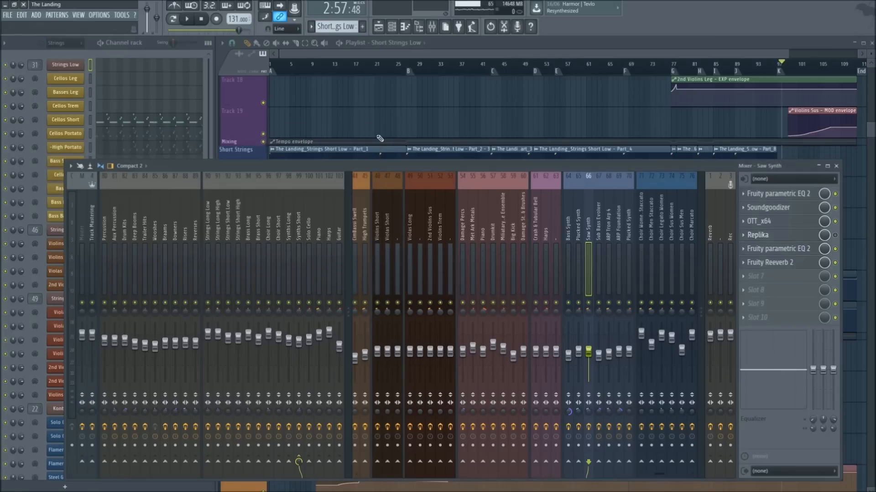
left_click(771, 235)
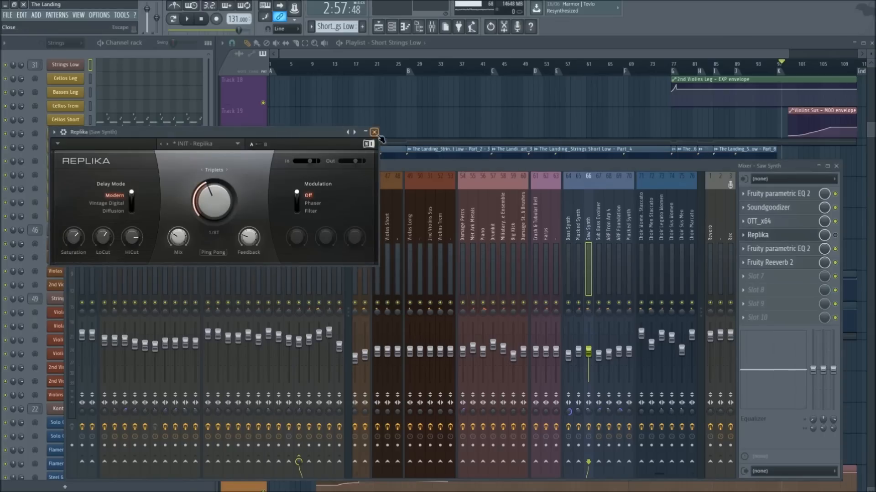
left_click(374, 132)
right_click(428, 114)
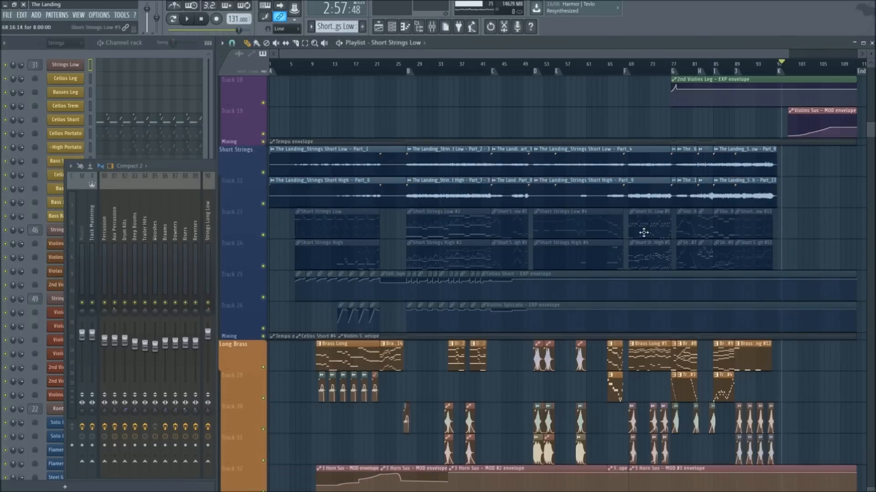
left_click(195, 170)
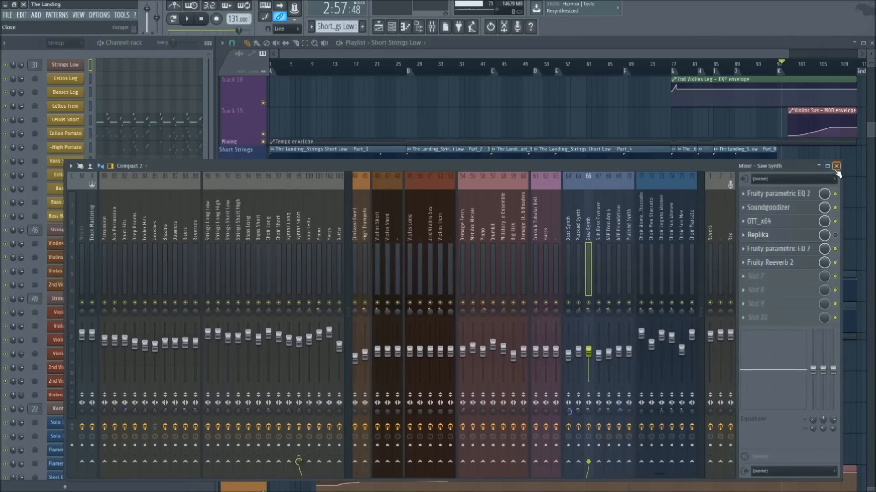
left_click(440, 152)
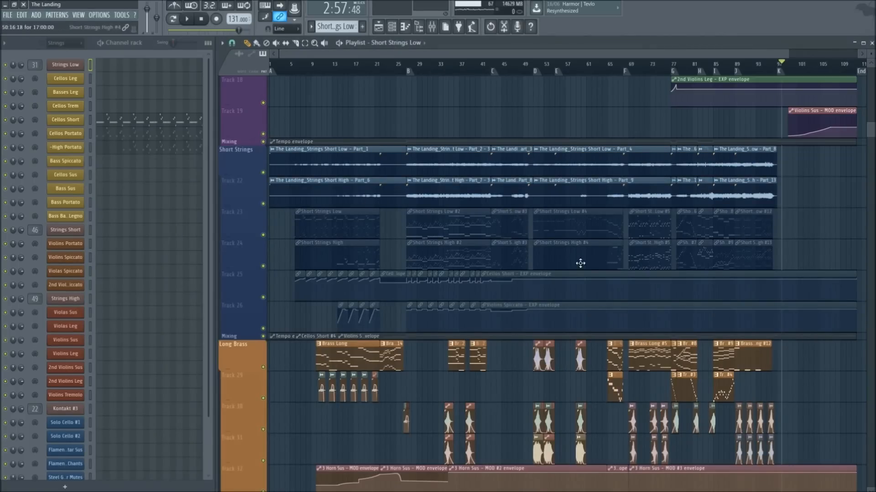
Look through the playlist from Long Strings past the brass and synth groups, and return to the first track
scroll(581, 263, "up", 8)
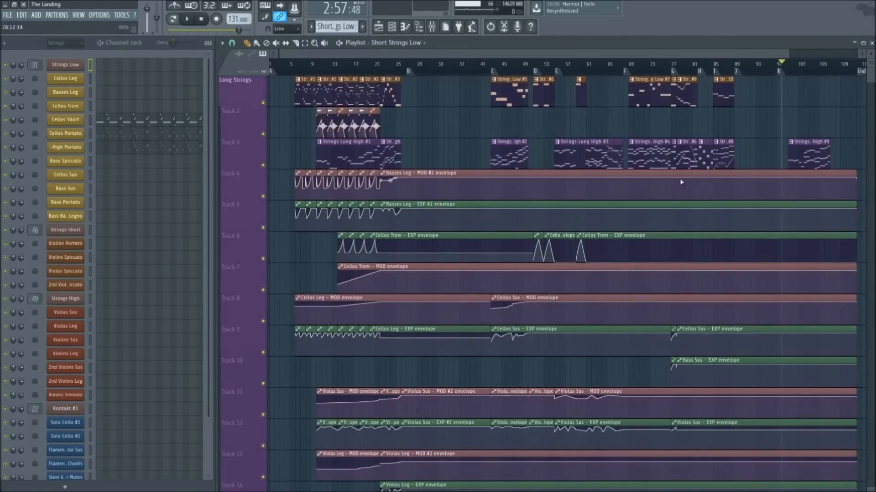
scroll(336, 182, "down", 14)
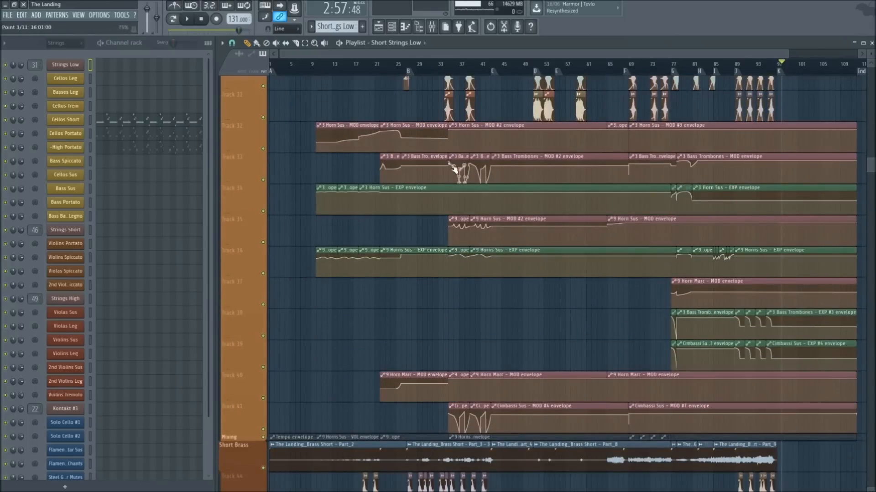
scroll(680, 196, "down", 18)
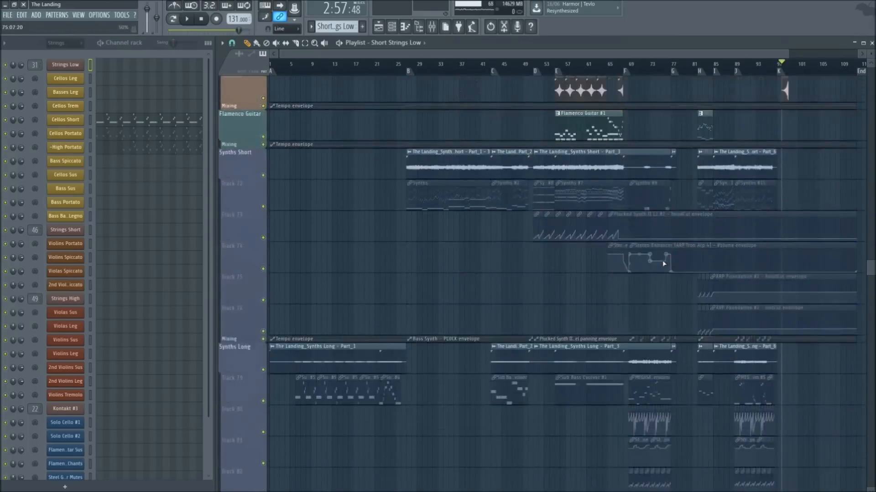
scroll(664, 264, "down", 8)
left_click_drag(873, 325, 839, 45)
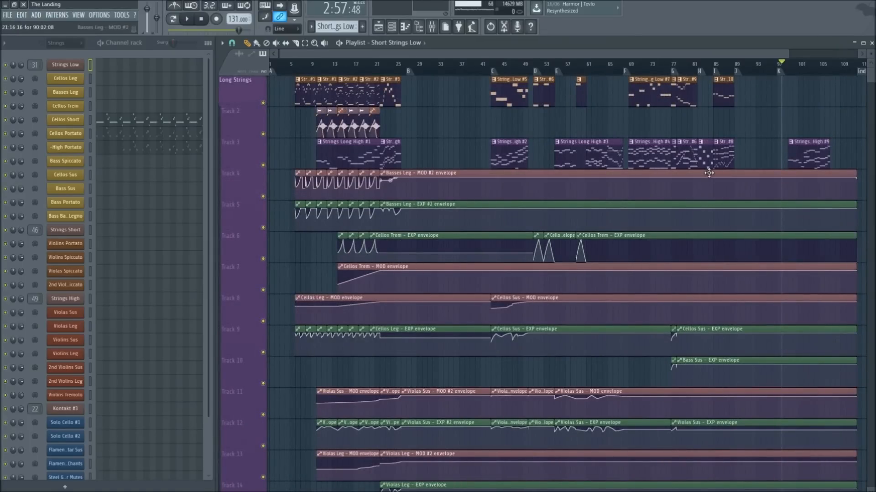
left_click_drag(872, 80, 751, 63)
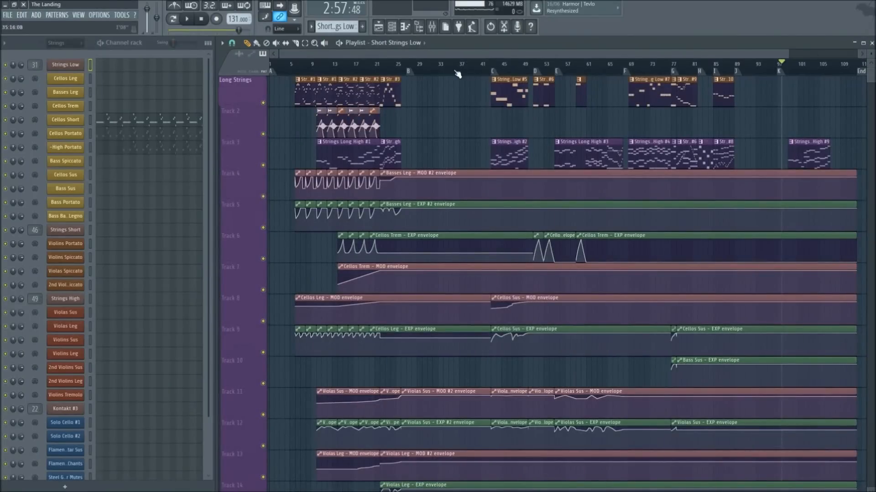
scroll(458, 75, "up", 1)
scroll(458, 72, "down", 1)
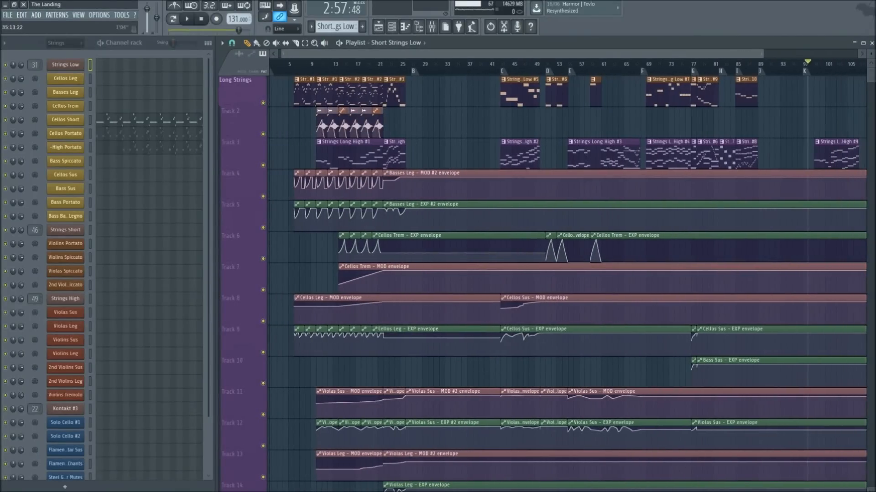
scroll(457, 72, "down", 2)
scroll(458, 72, "up", 1)
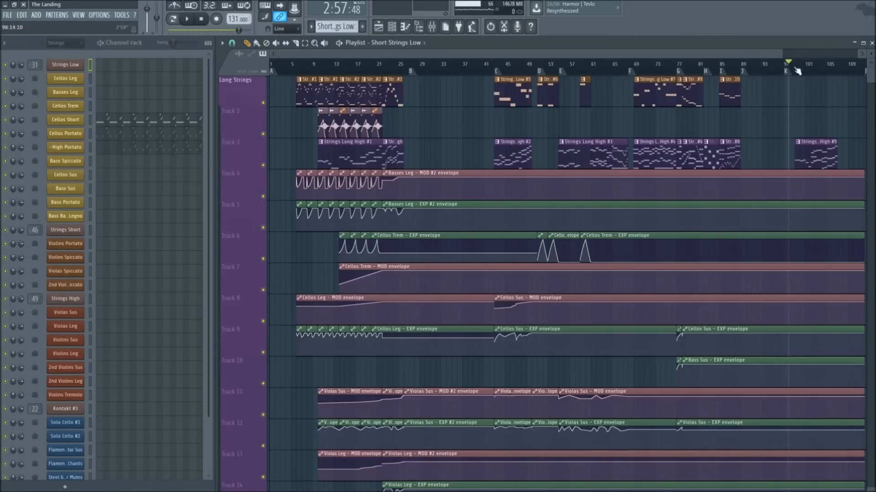
Review the arrangement with reduced track height from Long Strings to the Risers, and revisit the Long Strings and Long Brass groups
left_click_drag(869, 80, 827, 69)
left_click_drag(870, 54, 871, 59)
scroll(839, 304, "down", 10)
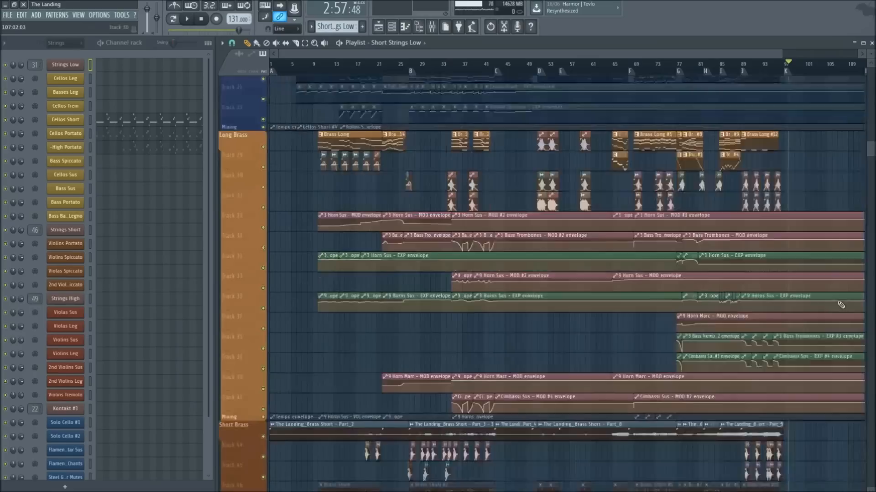
scroll(839, 304, "down", 10)
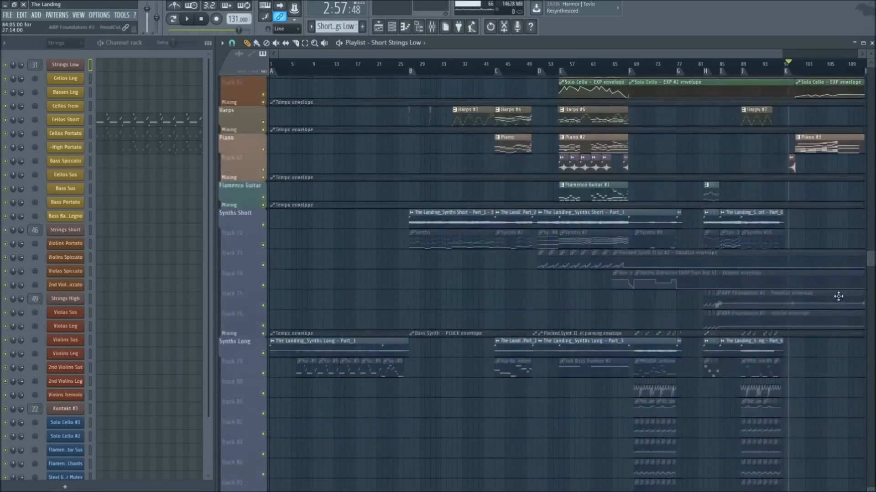
scroll(842, 299, "down", 10)
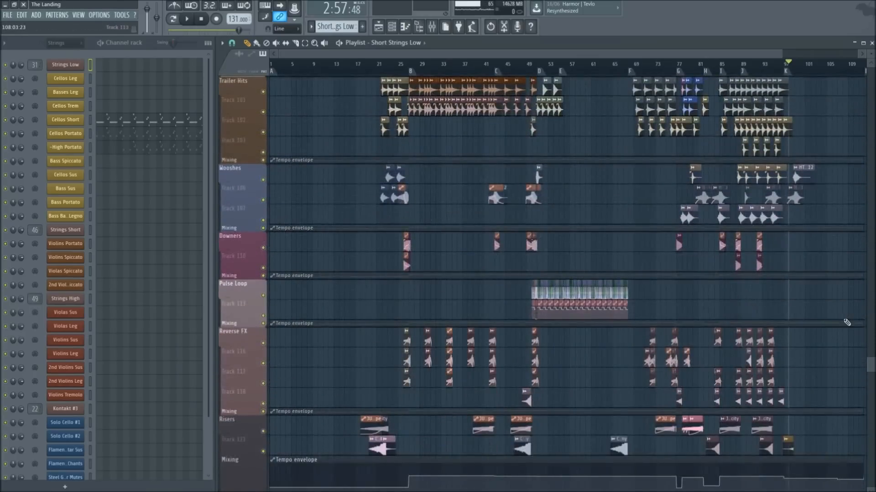
scroll(864, 354, "down", 4)
scroll(863, 354, "up", 8)
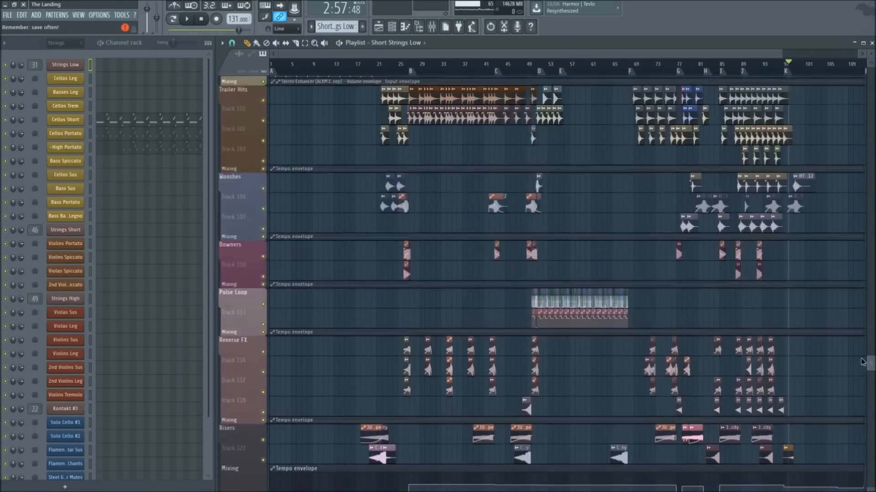
scroll(855, 294, "up", 10)
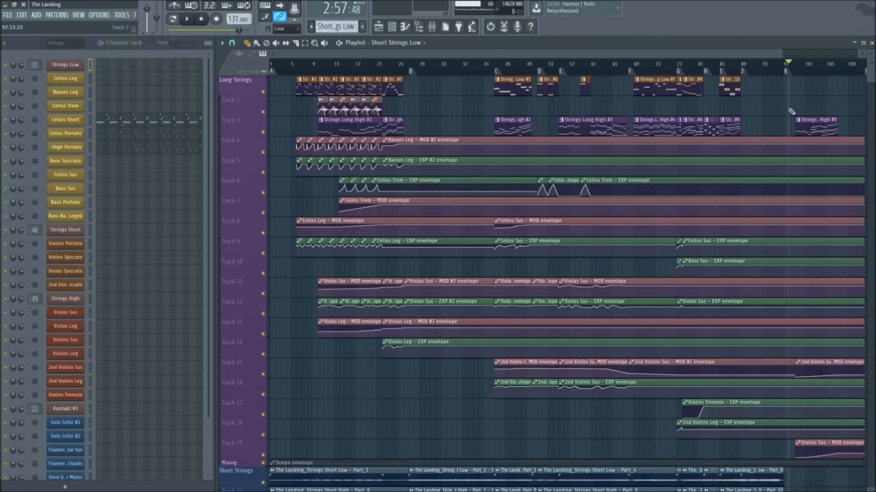
scroll(791, 112, "down", 10)
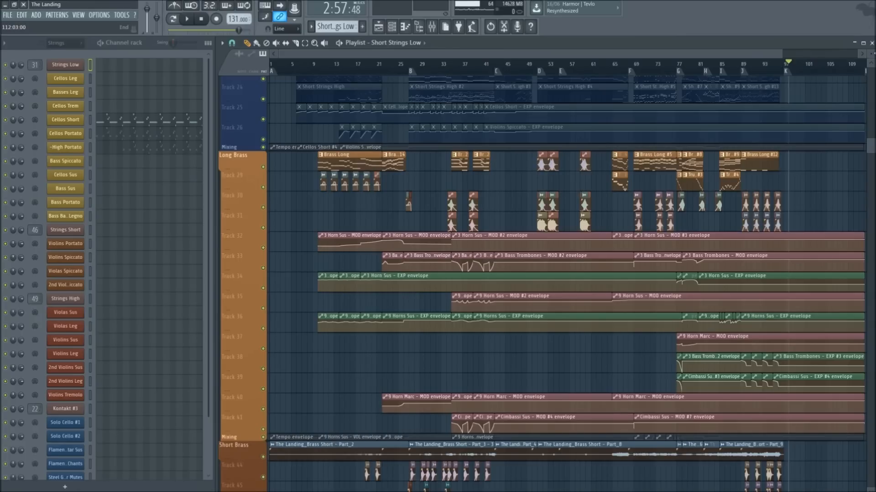
Return to the Long Strings group with taller tracks and fit nearly the whole song length in the playlist
left_click_drag(870, 146, 823, 79)
scroll(828, 150, "down", 2)
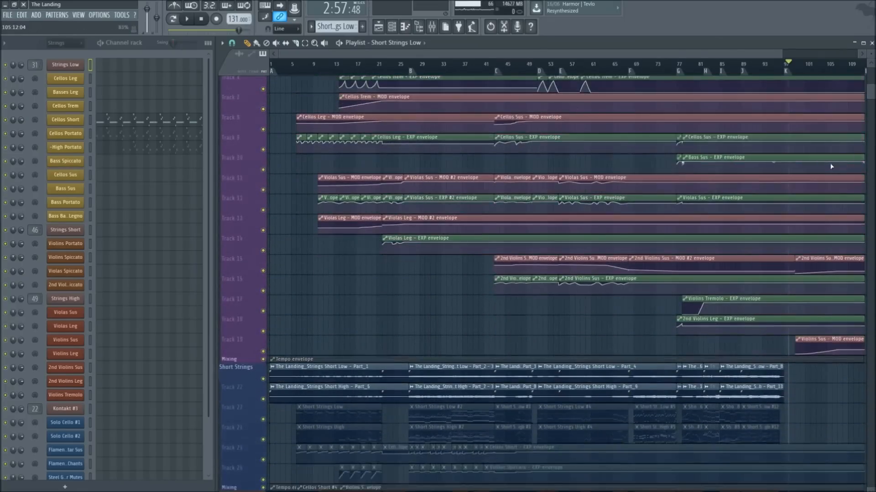
scroll(831, 170, "up", 4)
scroll(872, 64, "up", 2)
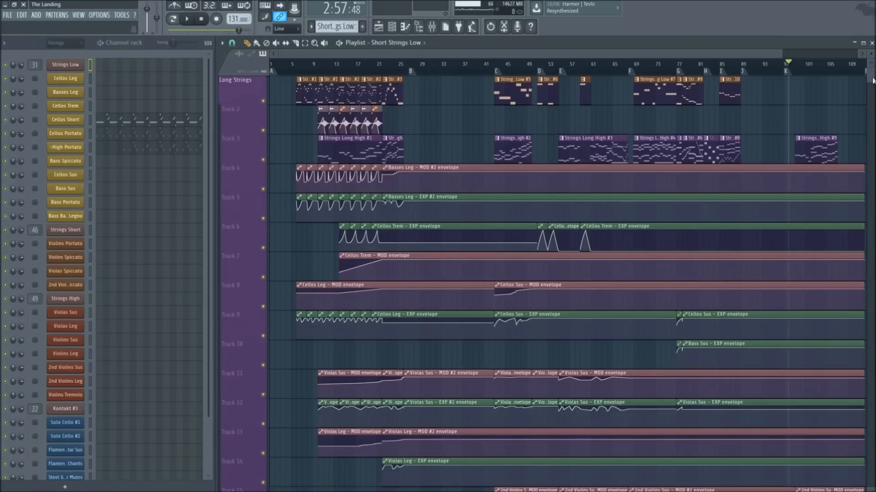
mouse_move(872, 80)
left_mouse_down()
mouse_move(868, 409)
mouse_move(857, 77)
left_mouse_up()
left_click_drag(870, 82, 801, 78)
scroll(740, 75, "down", 1)
scroll(680, 63, "up", 1)
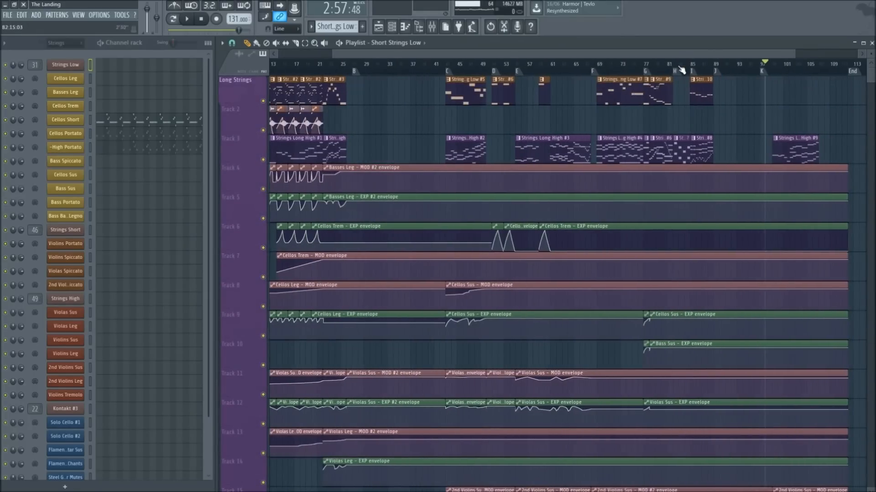
left_click_drag(684, 54, 601, 56)
left_click_drag(740, 54, 786, 55)
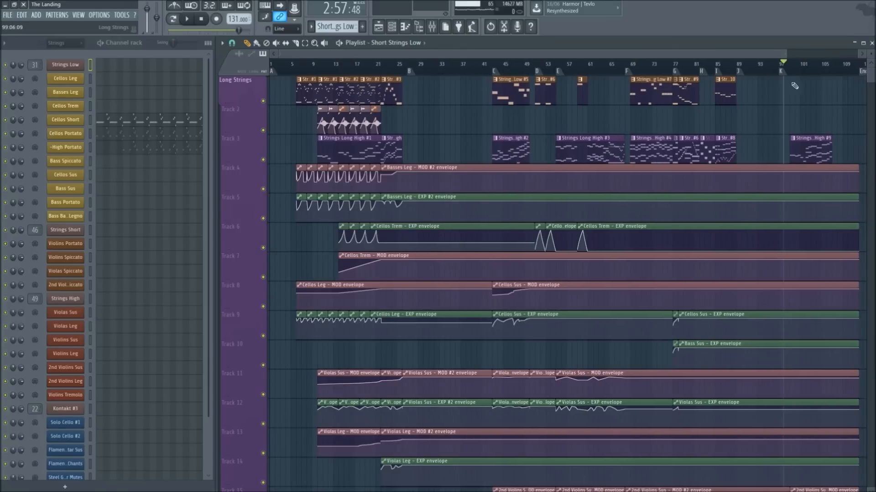
Review the playlist groups from Long Strings through the brass, solo instruments and synths to Tempo & Mixing
left_click_drag(872, 73, 865, 238)
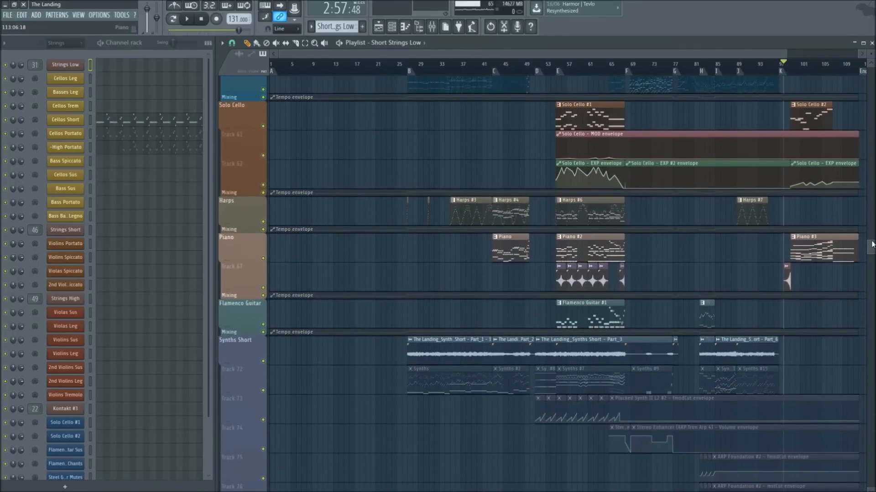
left_click_drag(871, 244, 776, 59)
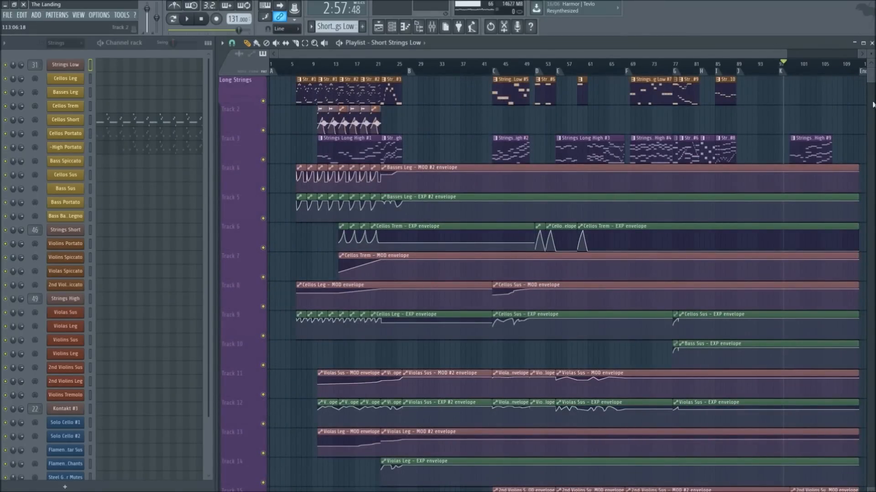
scroll(646, 68, "down", 1)
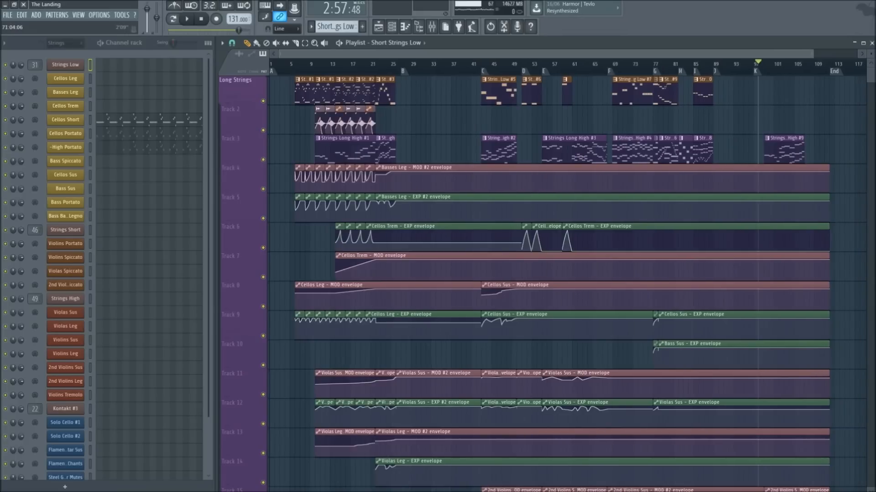
scroll(414, 165, "down", 3)
scroll(414, 165, "down", 20)
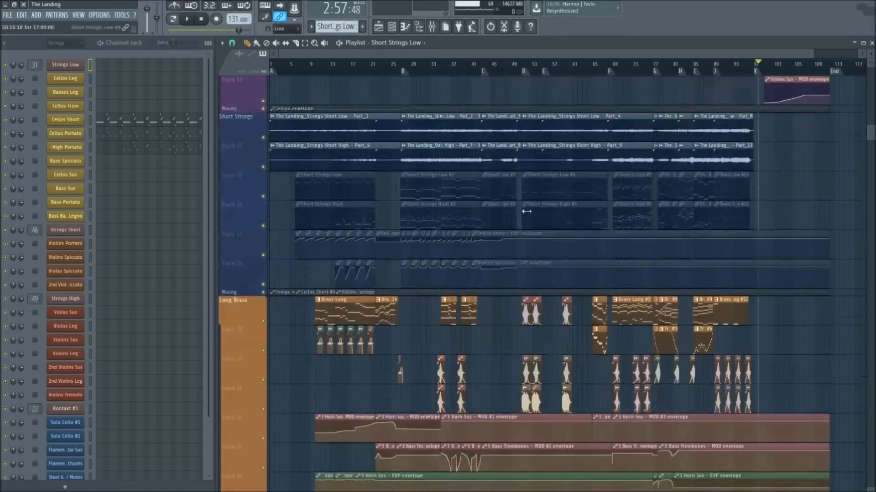
scroll(504, 214, "down", 20)
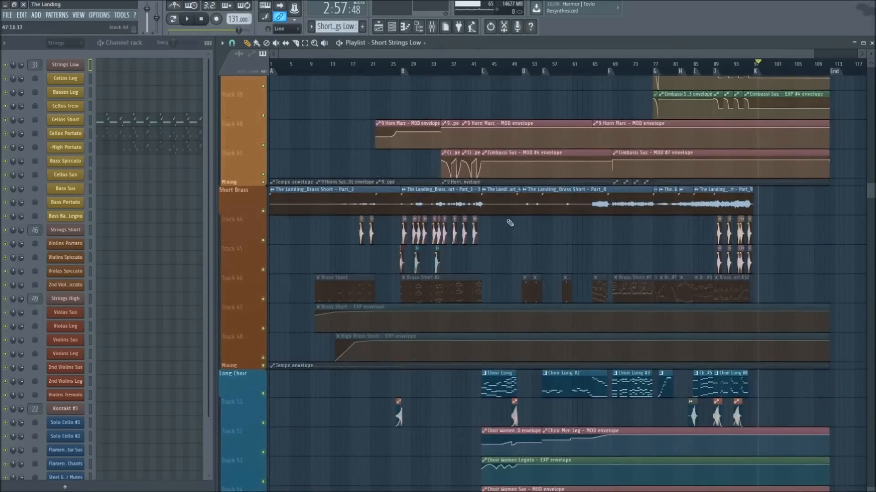
scroll(481, 207, "down", 20)
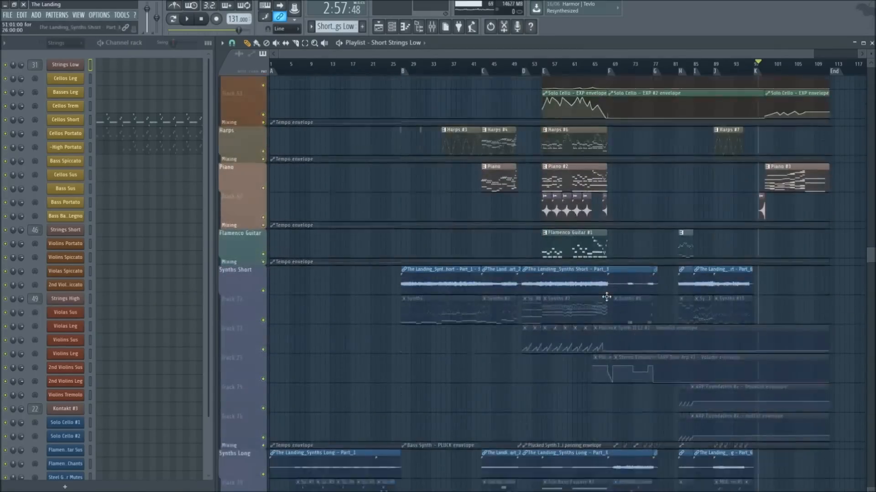
scroll(626, 287, "down", 20)
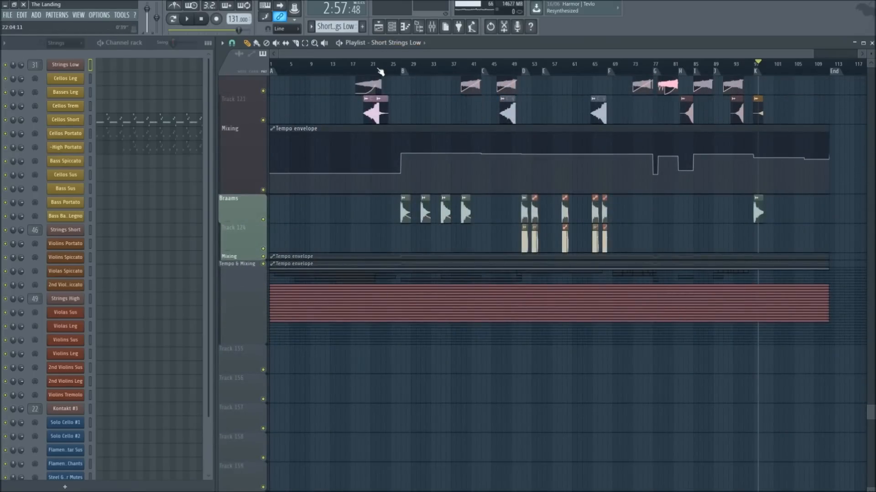
Examine the Braams and Tempo & Mixing tracks at closer and wider time zoom, and return to Long Strings
scroll(380, 72, "up", 1)
scroll(380, 71, "down", 1)
scroll(387, 67, "up", 1)
left_click_drag(386, 54, 338, 56)
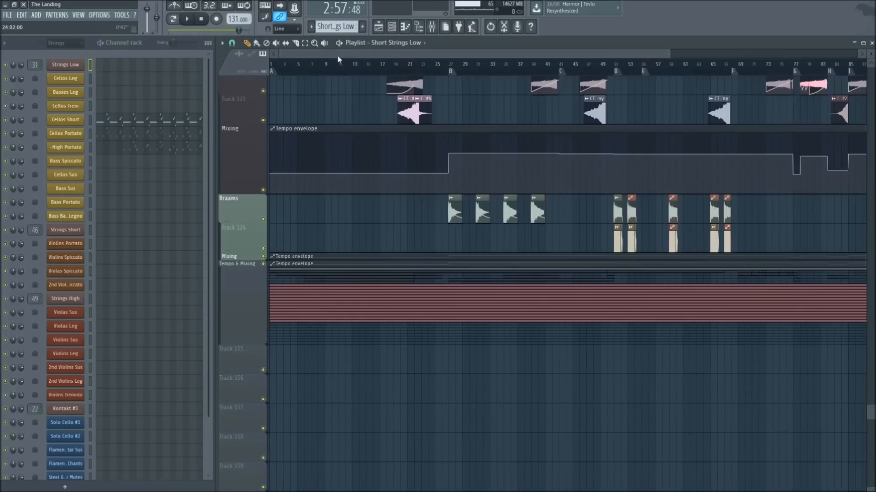
left_click_drag(669, 54, 783, 53)
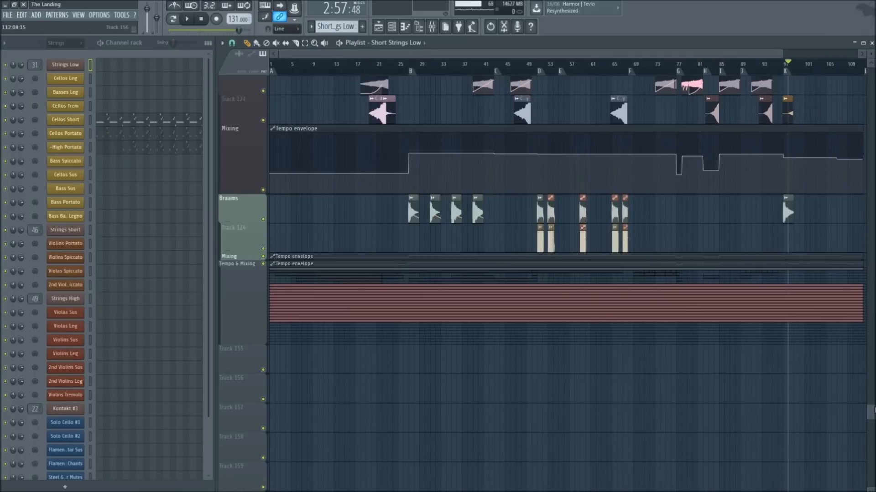
left_click_drag(874, 409, 804, 44)
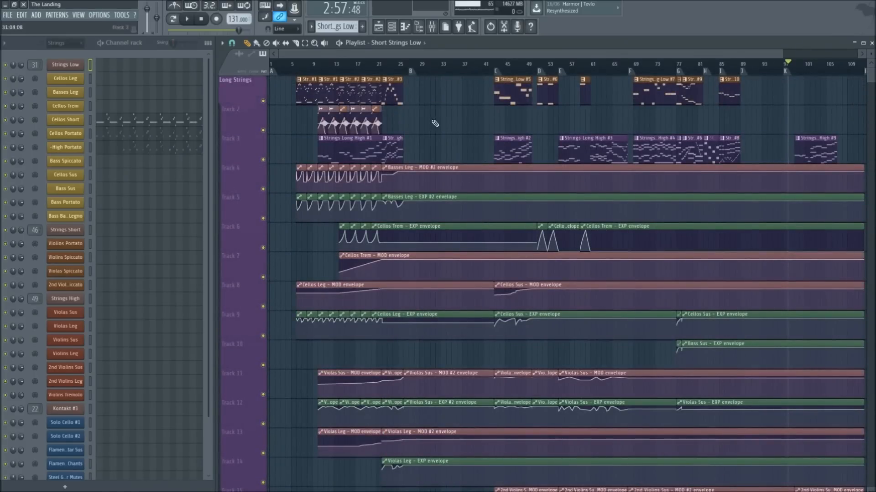
Look through the arrangement from Long Strings past Short Brass and Long Choir to the Risers, and return to the first track
scroll(434, 123, "down", 5)
scroll(519, 209, "down", 5)
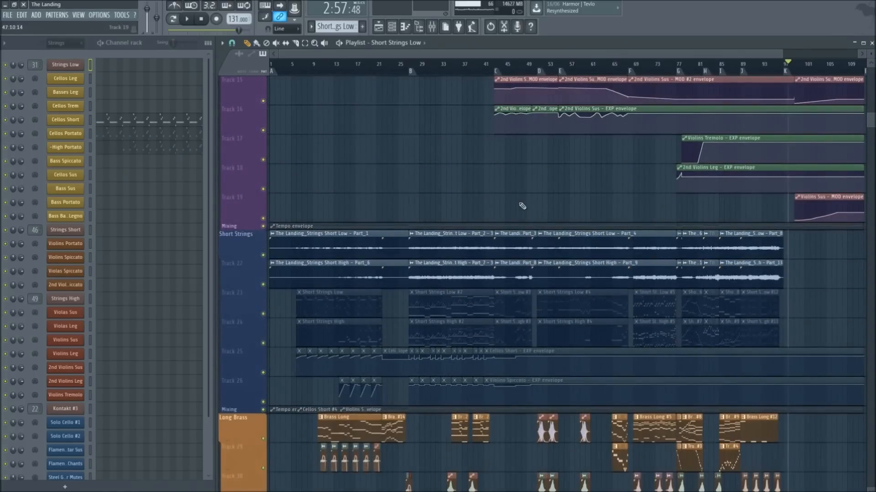
scroll(519, 204, "down", 20)
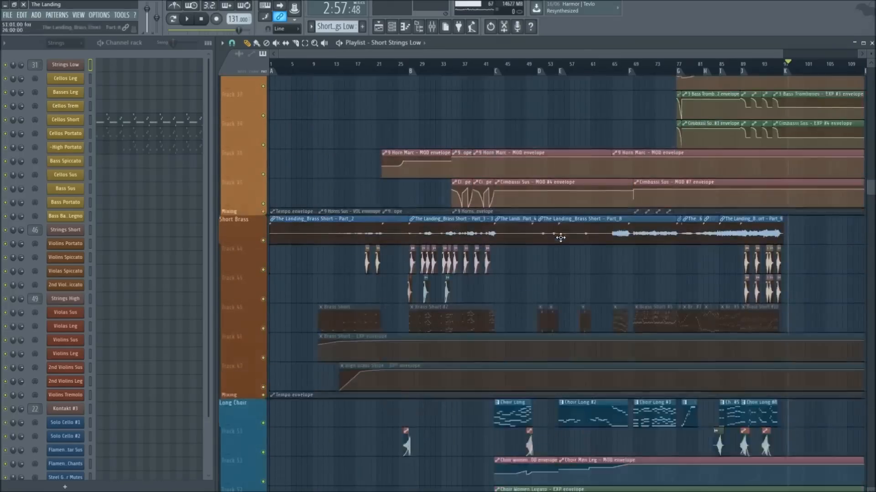
scroll(860, 245, "down", 20)
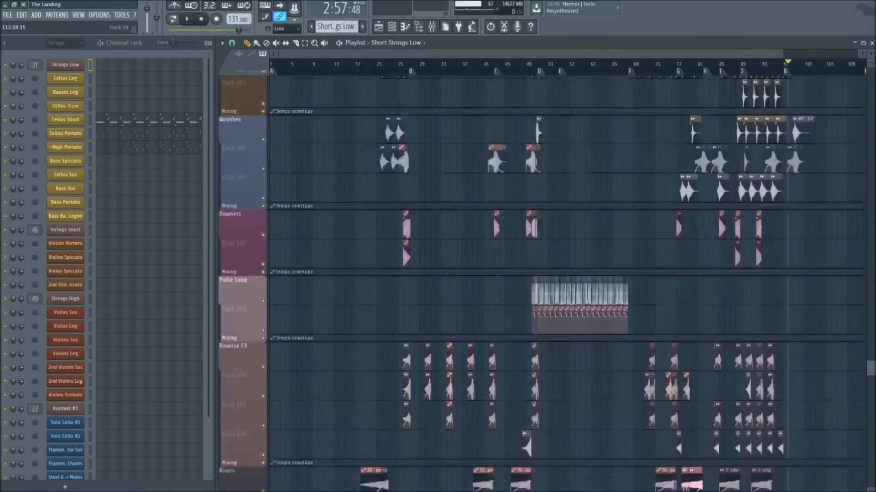
scroll(596, 153, "up", 20)
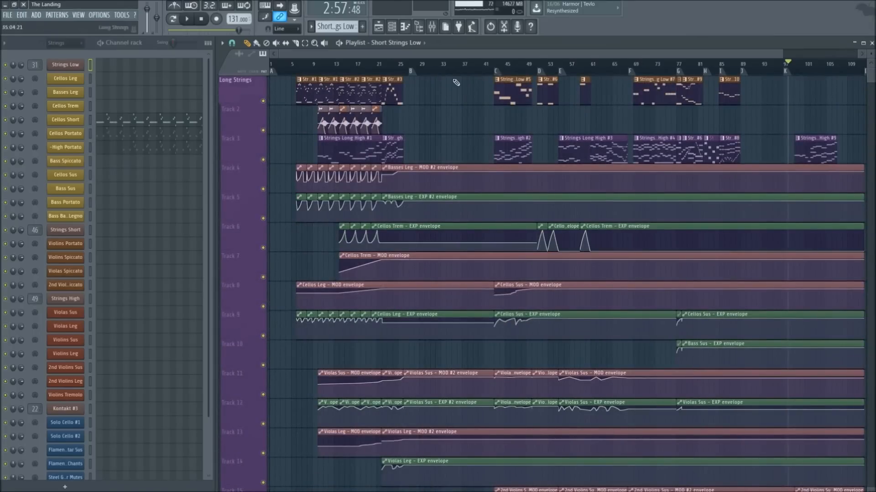
View the mixer's track layout over the playlist, reduce the mixer's height, and close it
key("F9")
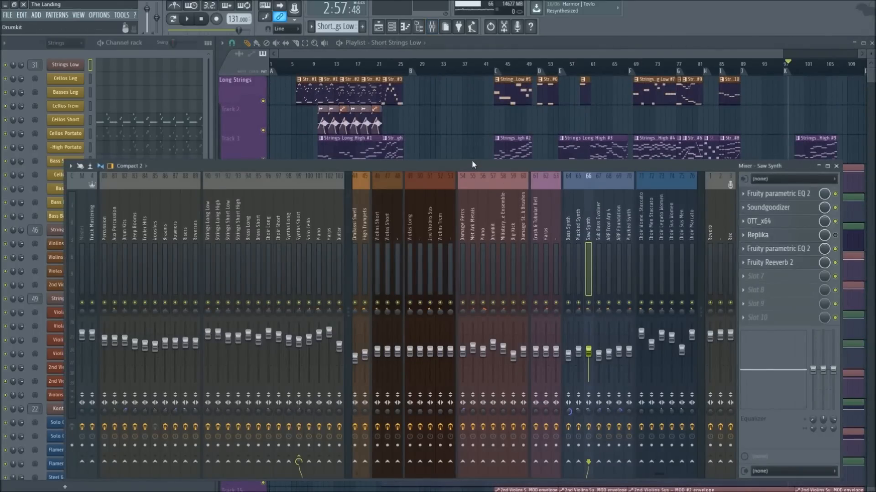
left_click_drag(472, 159, 470, 268)
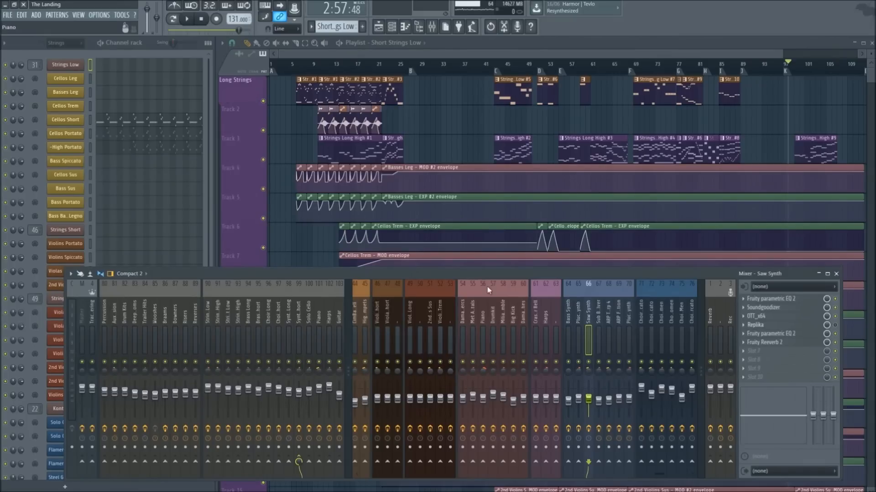
key("F9")
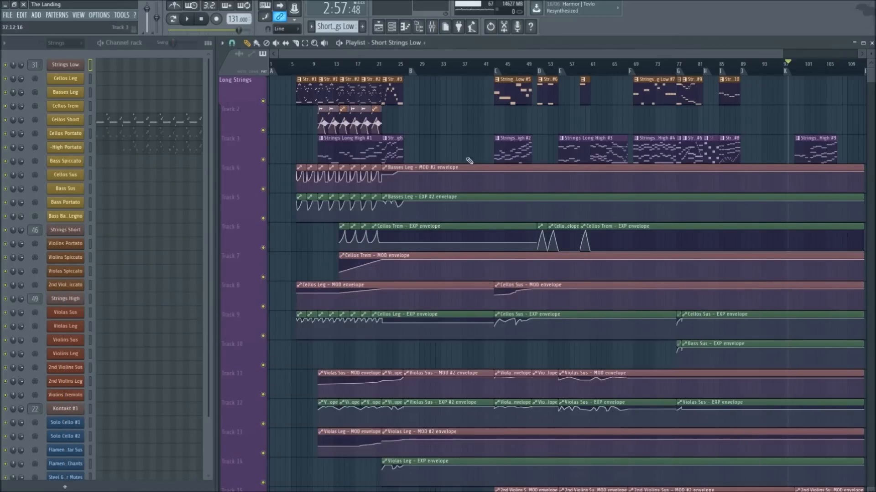
Review the arrangement from Long Brass past the piano, synths, percussion and trailer hits to the Tempo & Mixing tracks
scroll(468, 138, "down", 10)
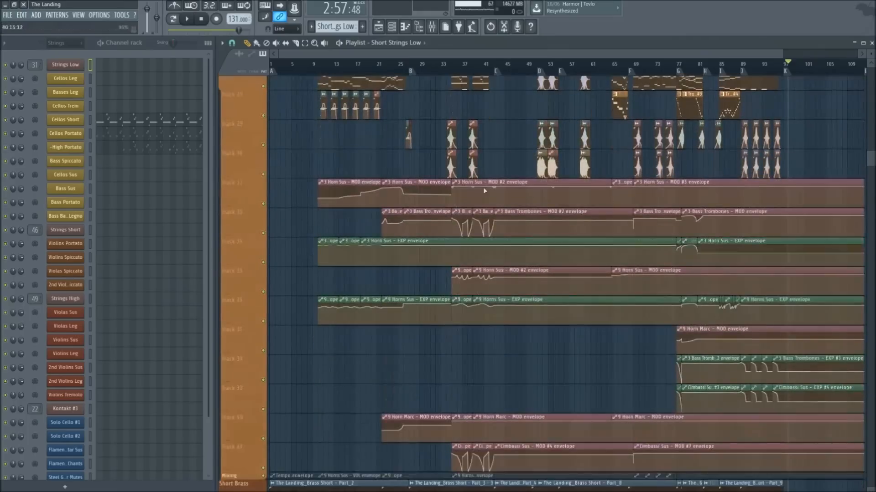
scroll(488, 199, "down", 8)
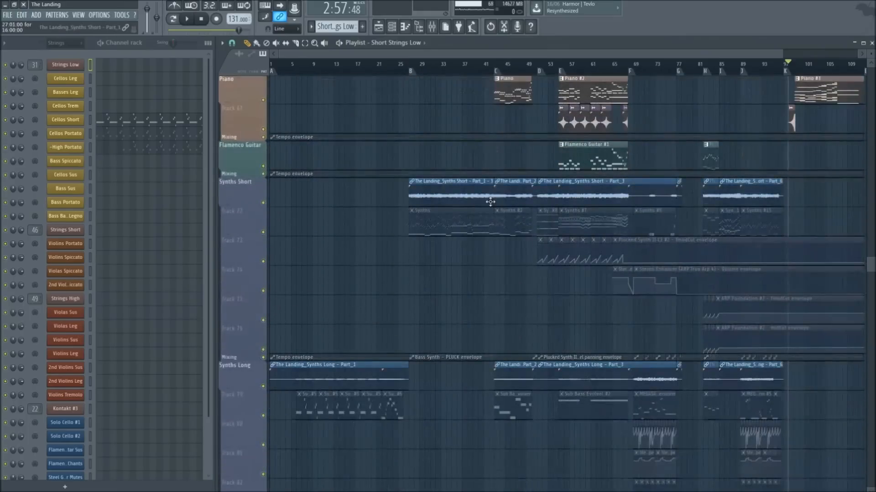
scroll(543, 209, "down", 6)
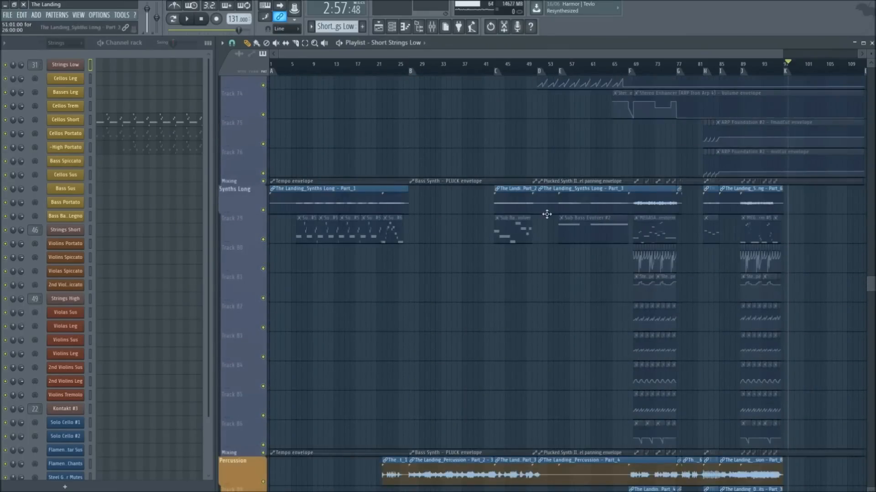
scroll(593, 335, "down", 8)
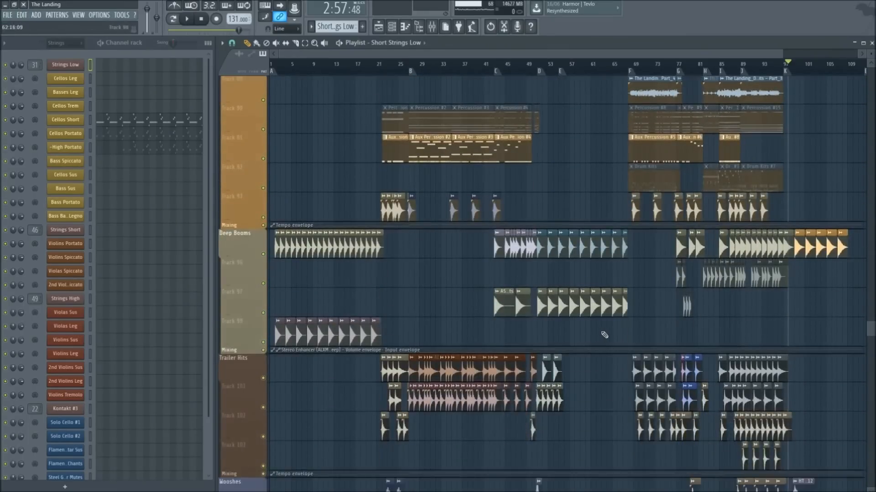
scroll(610, 342, "down", 3)
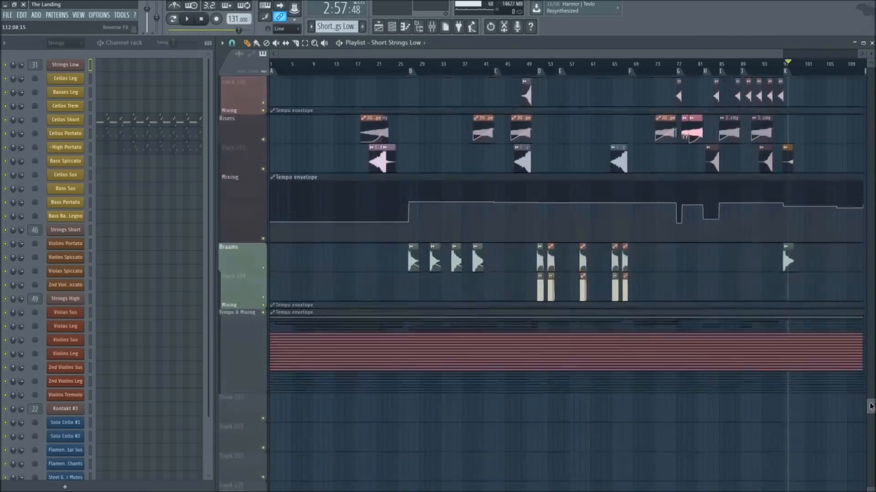